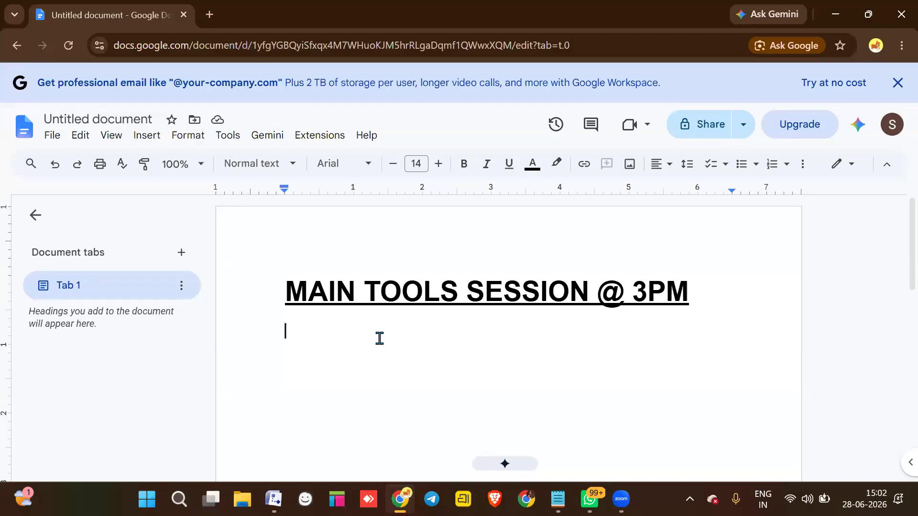
- Enter 'MS VISIO, BALSMIQ, AXURE RP' on the line below the MAIN TOOLS SESSION @ 3PM heading
text(MS V)
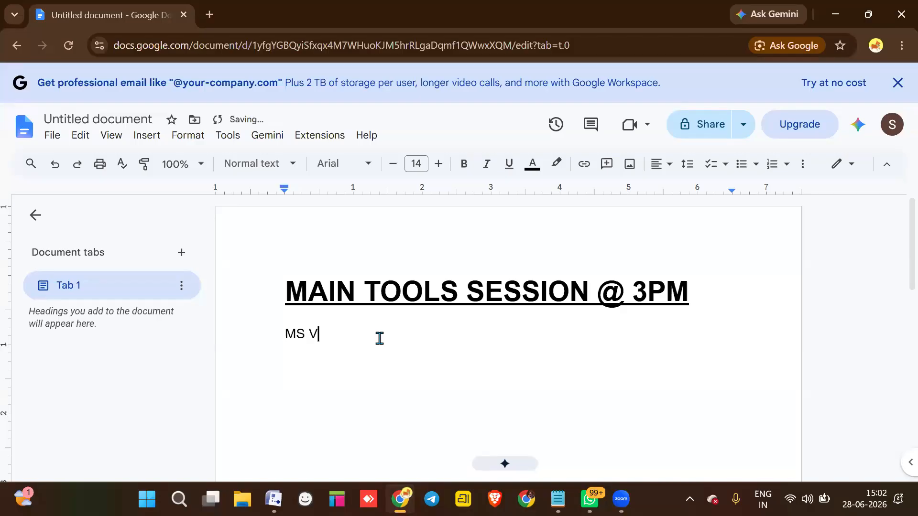
text(ISIO, BALSMIQ,)
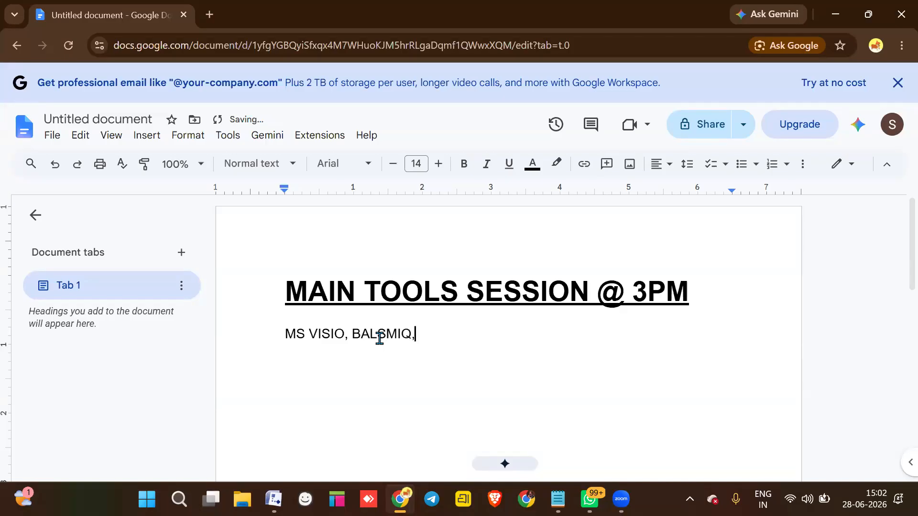
text( AXURE RP)
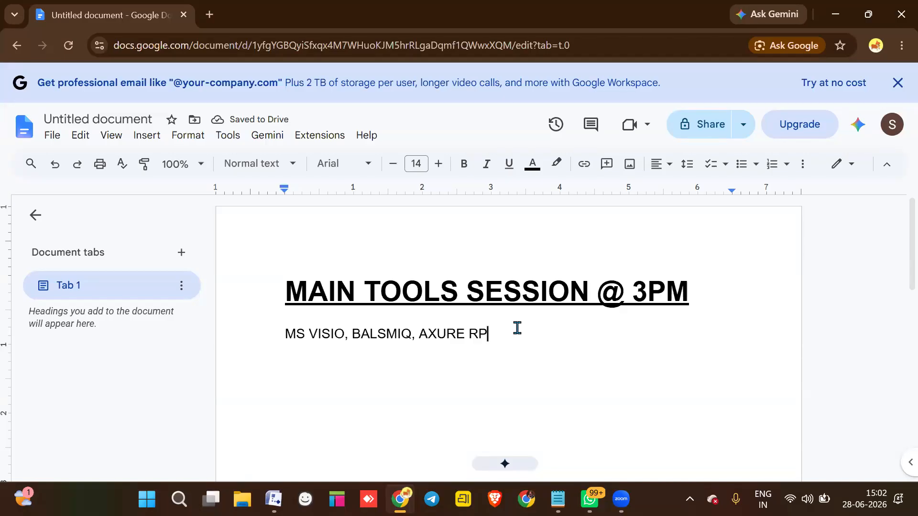
key(Return)
key(Return)
- Type the flow line 'CLIENT ---BA---> DEVELOPMENT TEAM', correcting the mistyped letters
text(CLIENT)
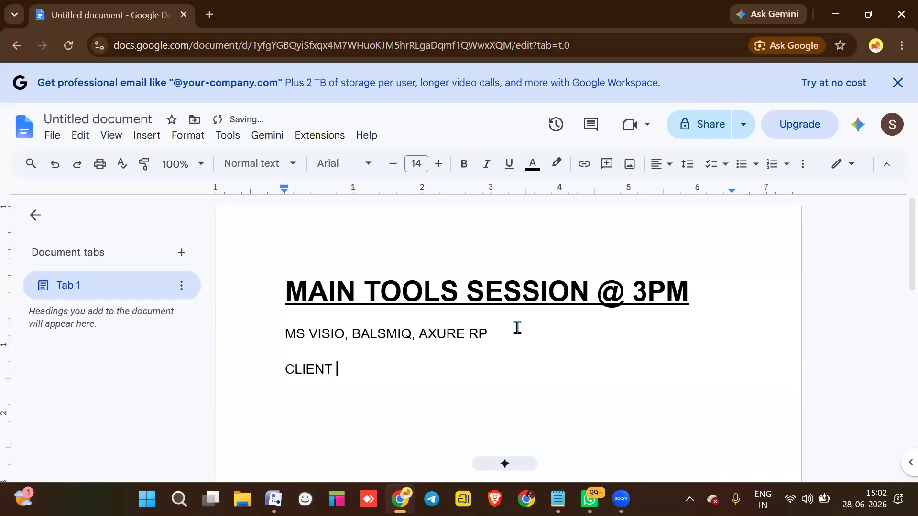
text( --)
text(bA)
key(BackSpace)
key(BackSpace)
text(BA---)
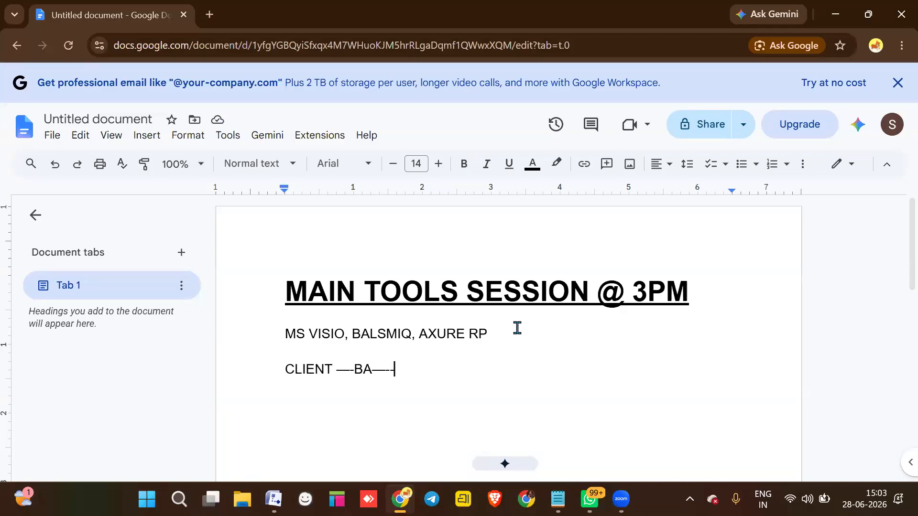
text(> DE)
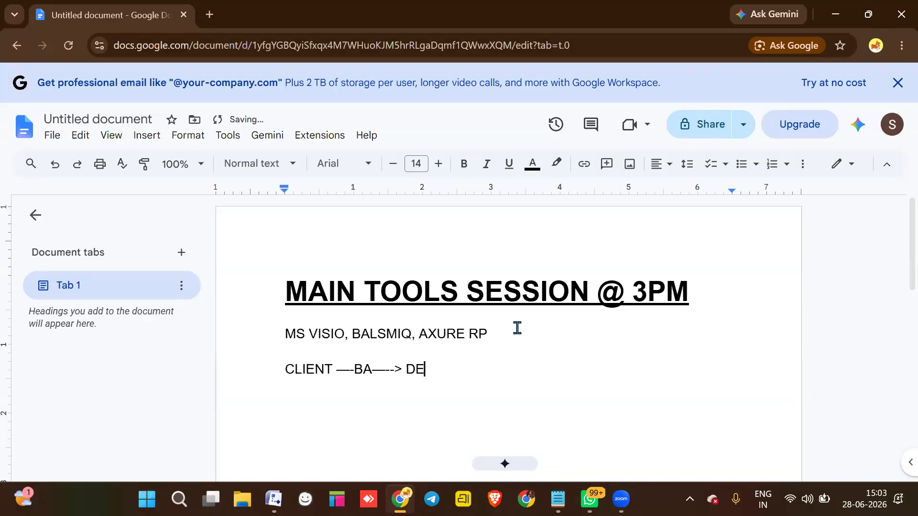
text(VELOPMENT TEAM)
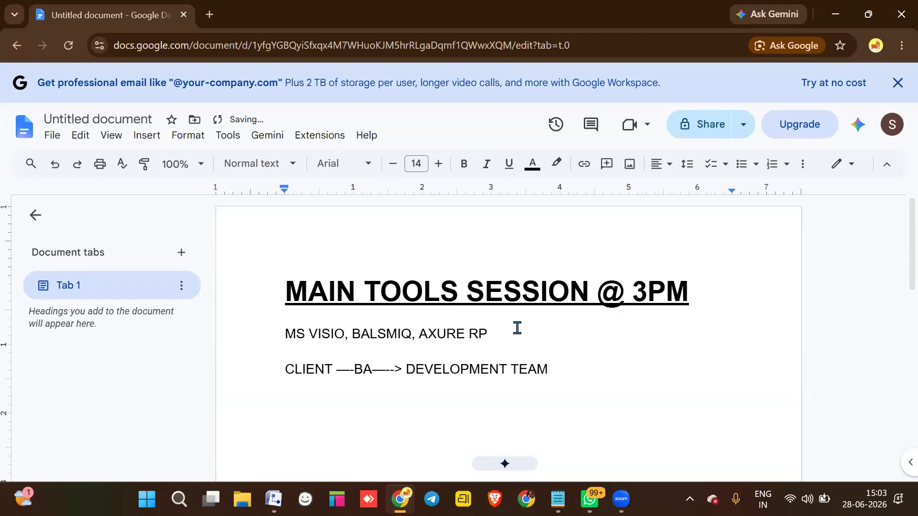
key(Return)
key(Return)
- Type 'REQ GATHERING:- ELICITATION TECHNIQUES', 'ANALYSING REQUIREMNTS' and 'DOCUMENTATIONS' on separate lines
text(REQ GATHERING)
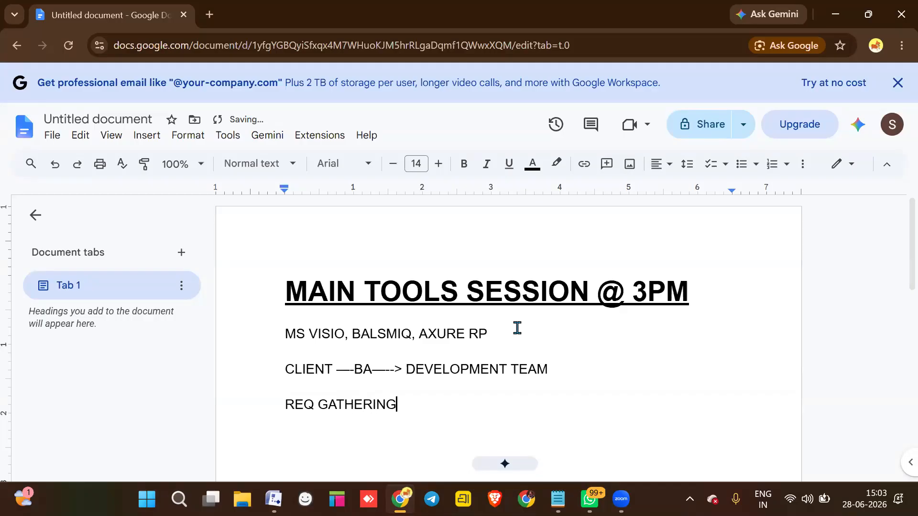
text(:- ELICITATIO)
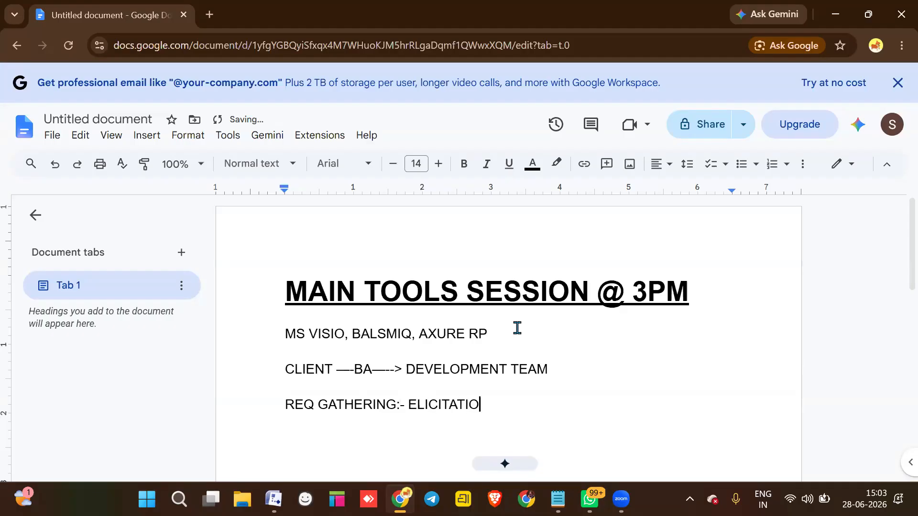
text(N TECHNIQUES)
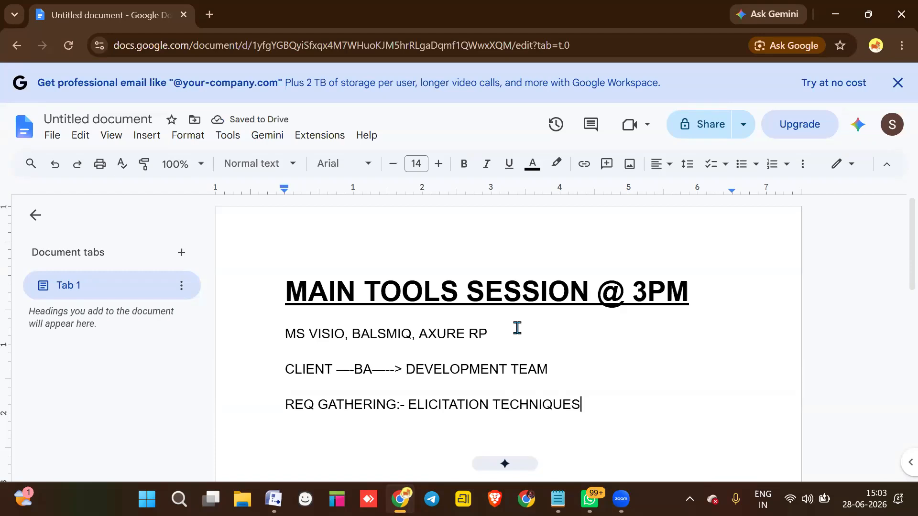
key(Return)
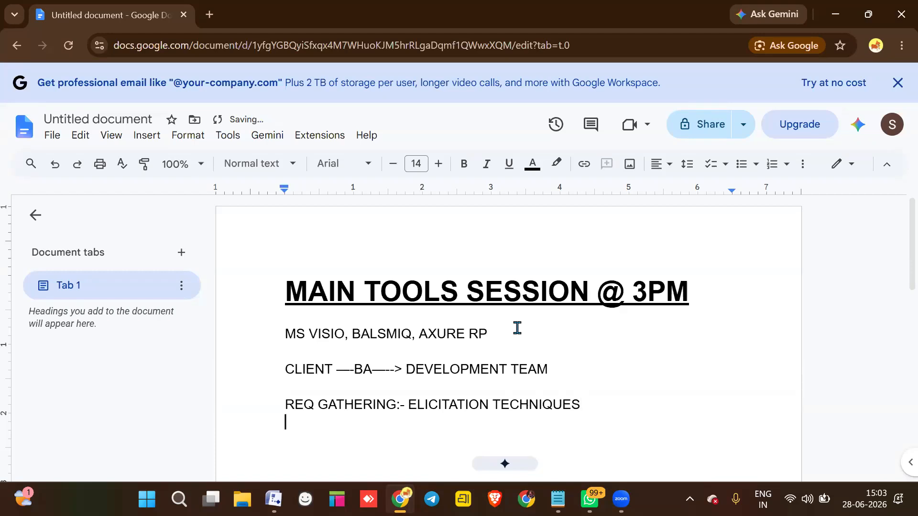
text(ANAL)
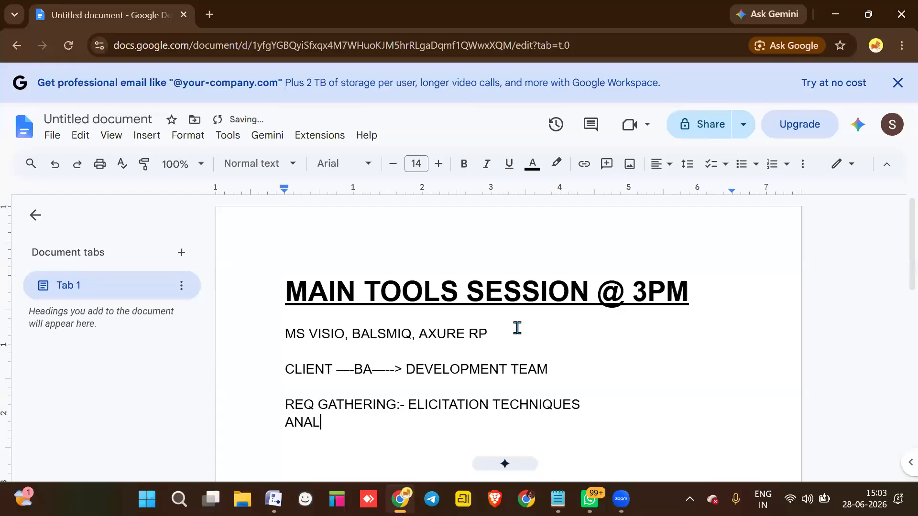
text(YSING REQ)
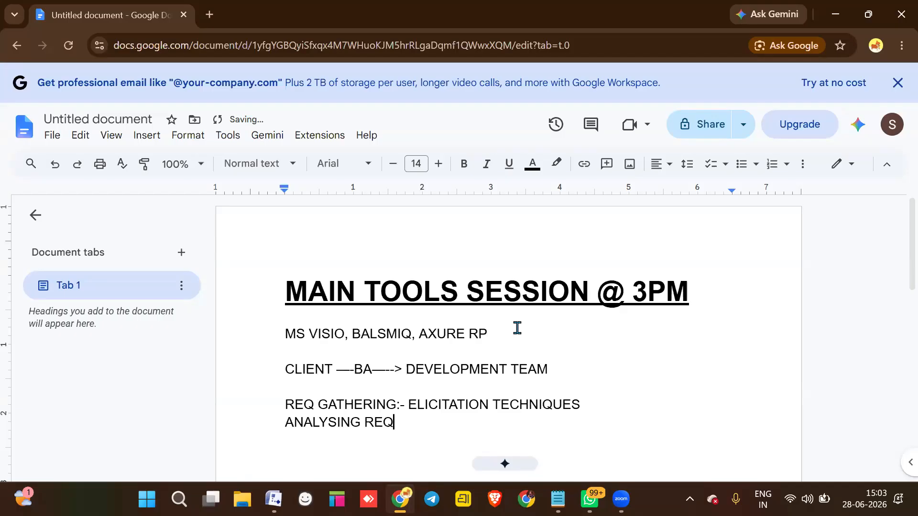
text(UIREMNTS)
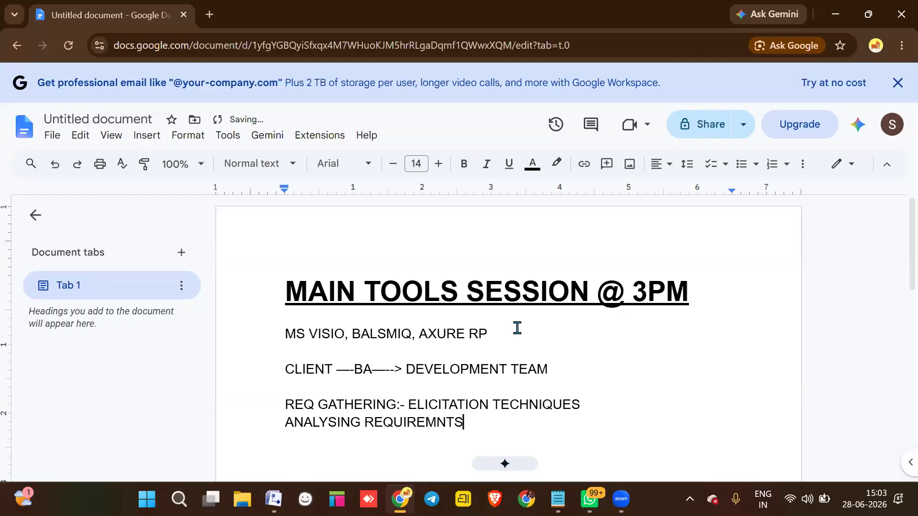
key(Return)
text(DOCUMEN)
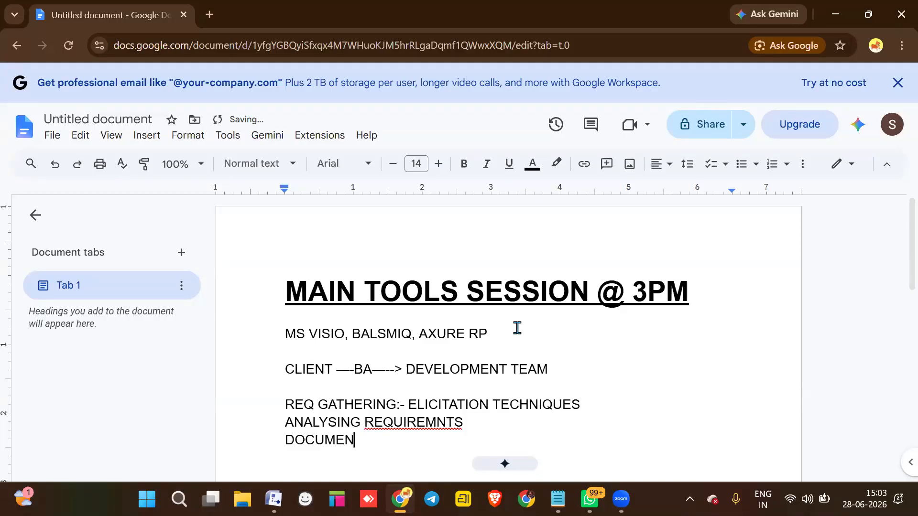
text(TATIONS)
key(Return)
key(Return)
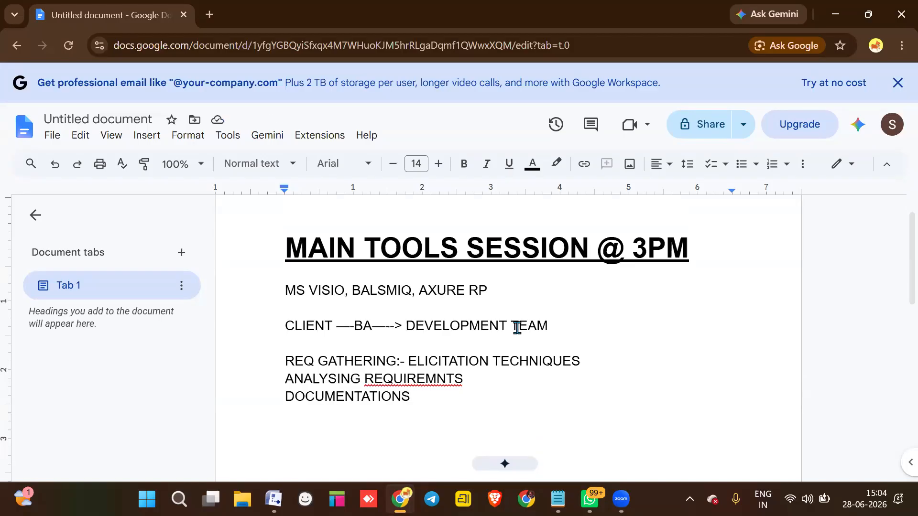
- Type the document types BCD, BRD, FRD and SRS, each on its own line
text(BCD)
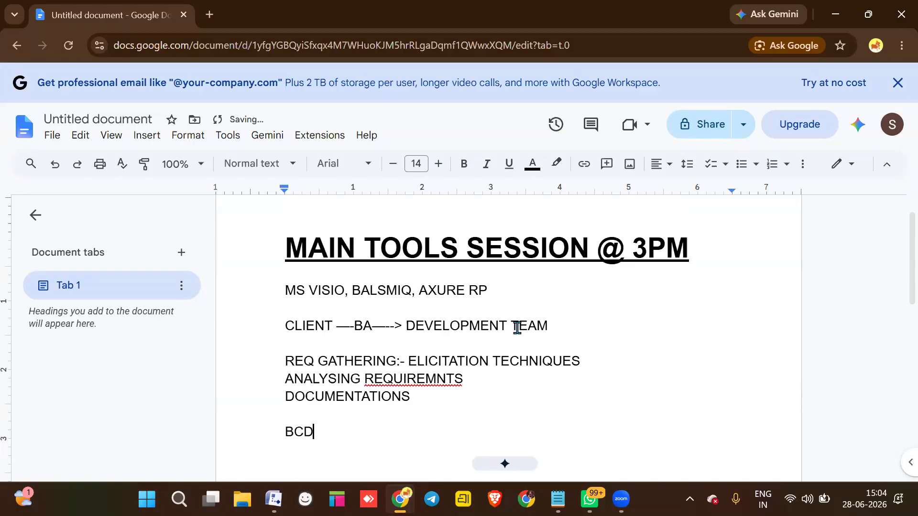
key(Return)
text(BRD)
key(Return)
text(FRD)
key(Return)
text(SRS)
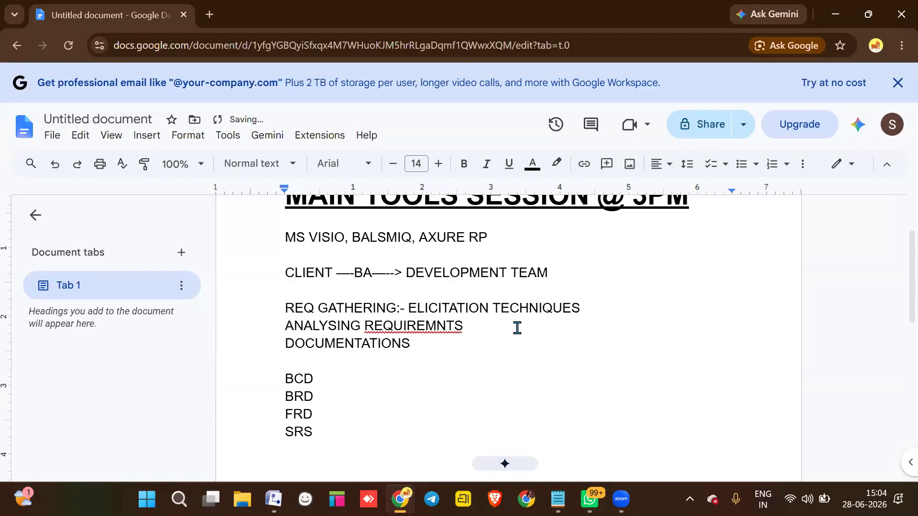
key(Return)
key(Return)
- Type 'MODELING OF THE REQUIREMENT' with 'UML, PAGES, SCREENS' on the line beneath it
text(MODELING )
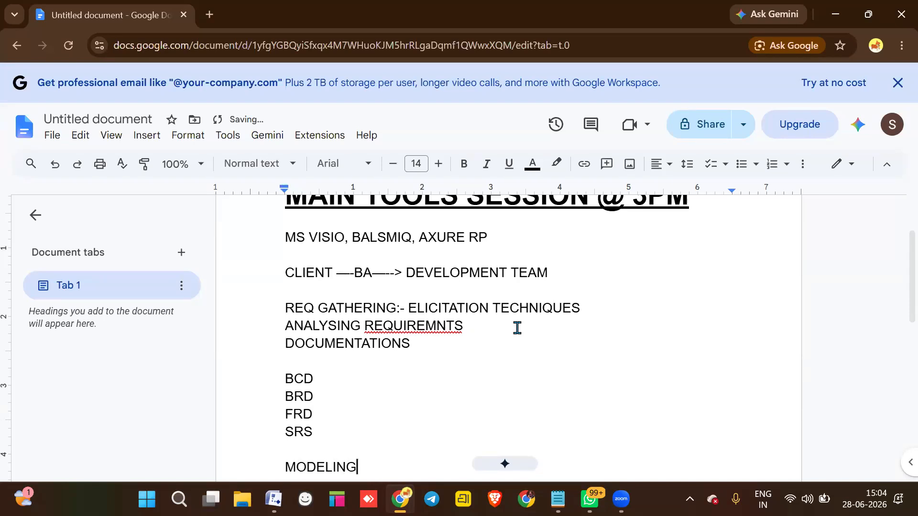
text(OF THE REQUIRE)
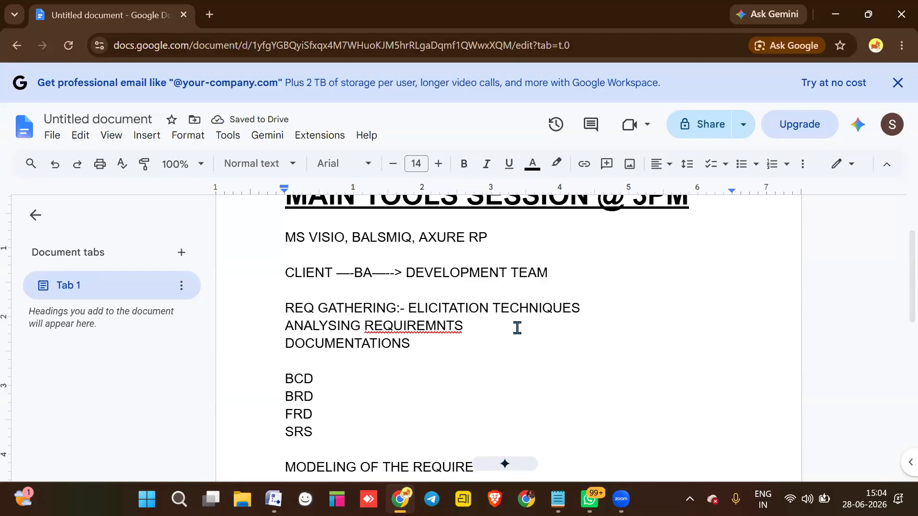
text(MENT)
key(Return)
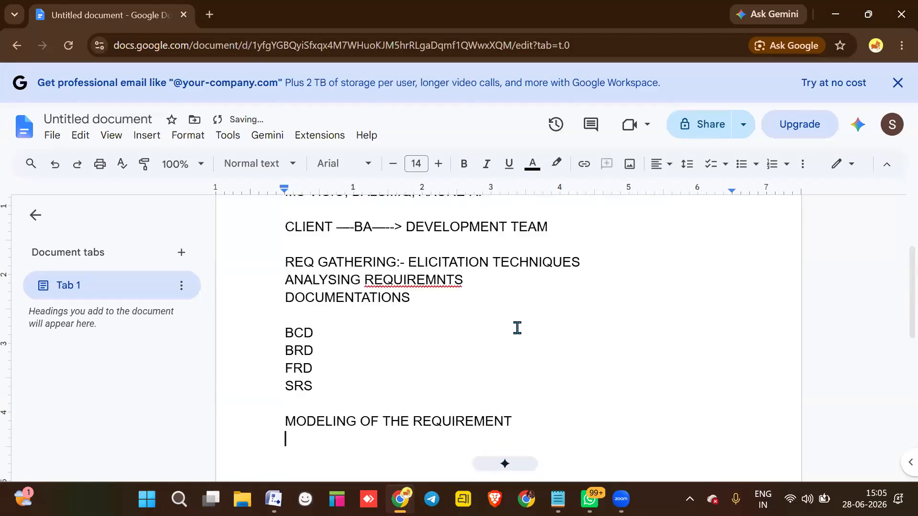
text(UML)
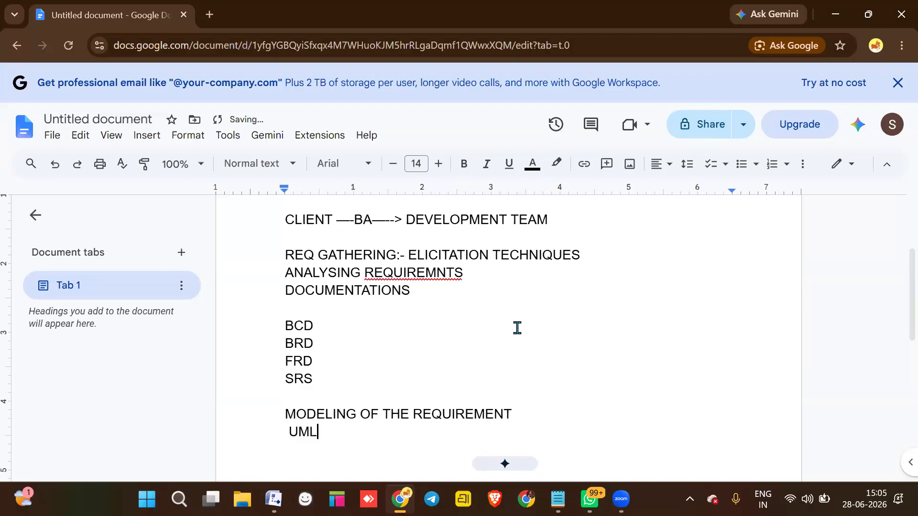
text(, PAGES,)
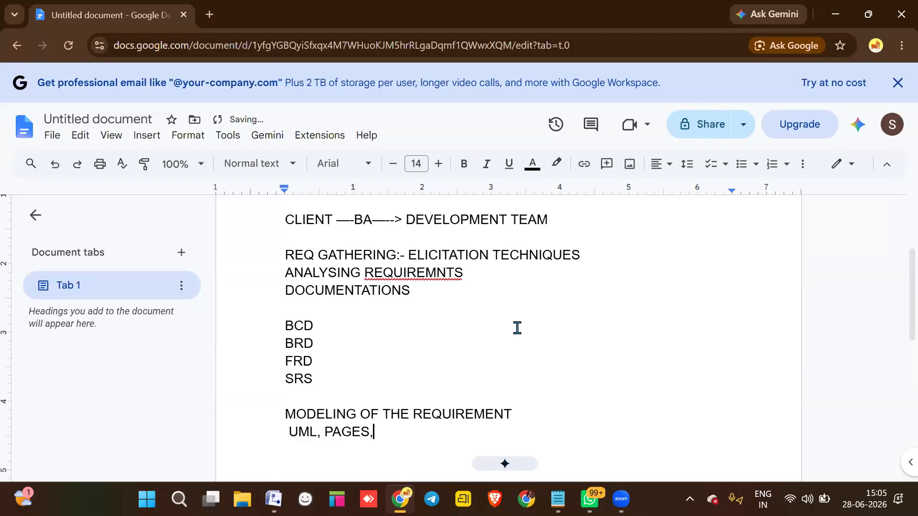
text( SCREENS)
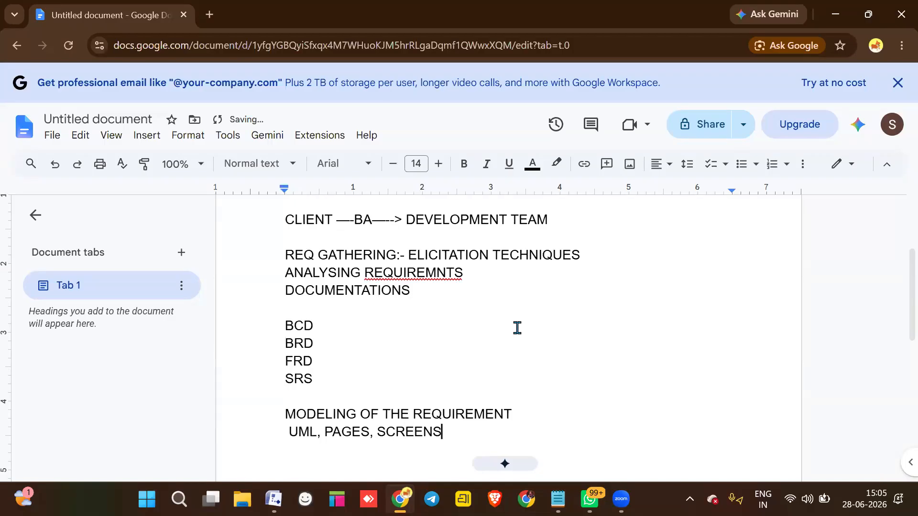
key(Return)
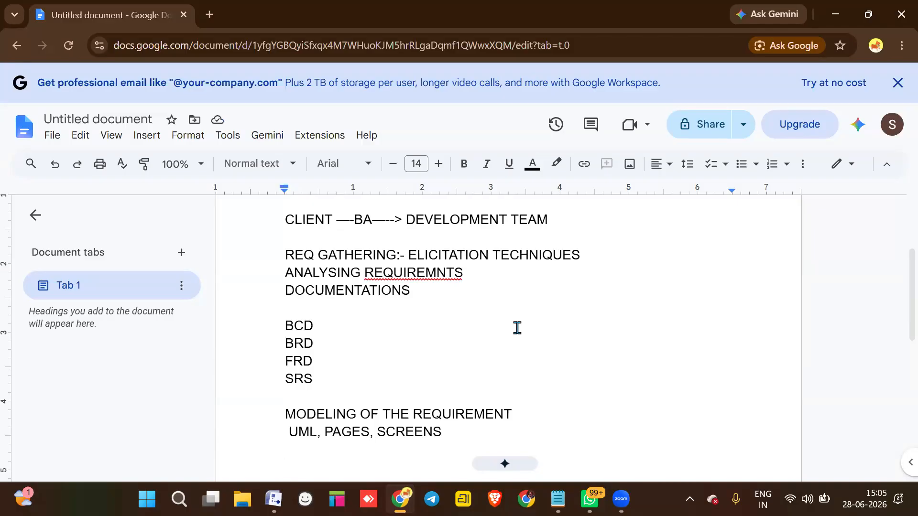
- Type the definition 'UML: Unified Modelling Language is a visual representation of how users interaction...'
text(UML)
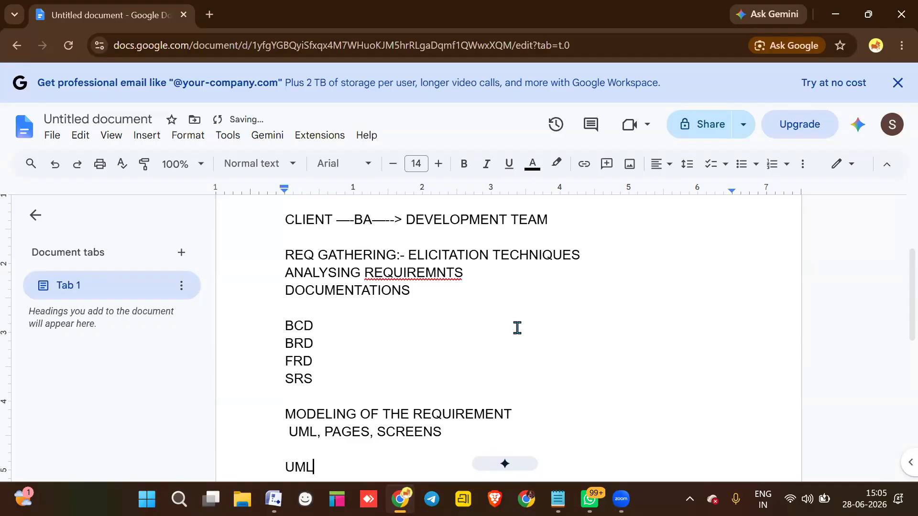
text(: Unified Mode)
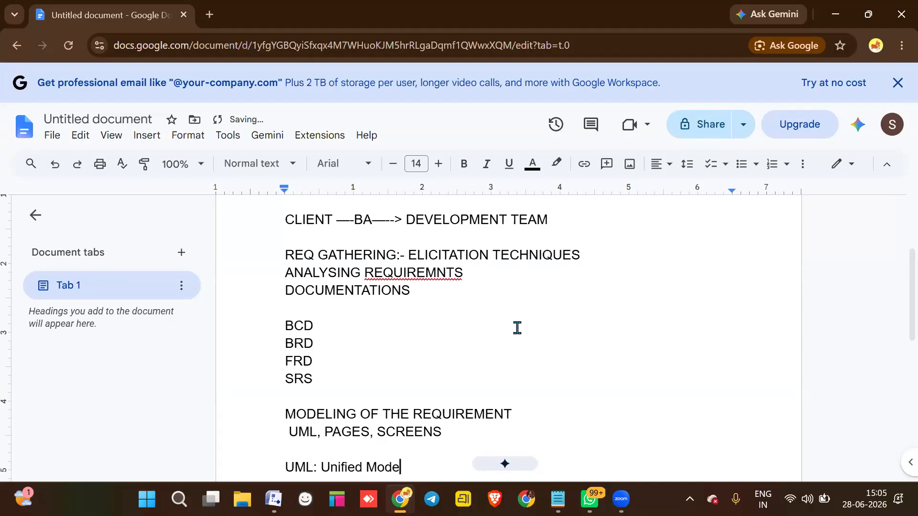
text(lling)
text(Language)
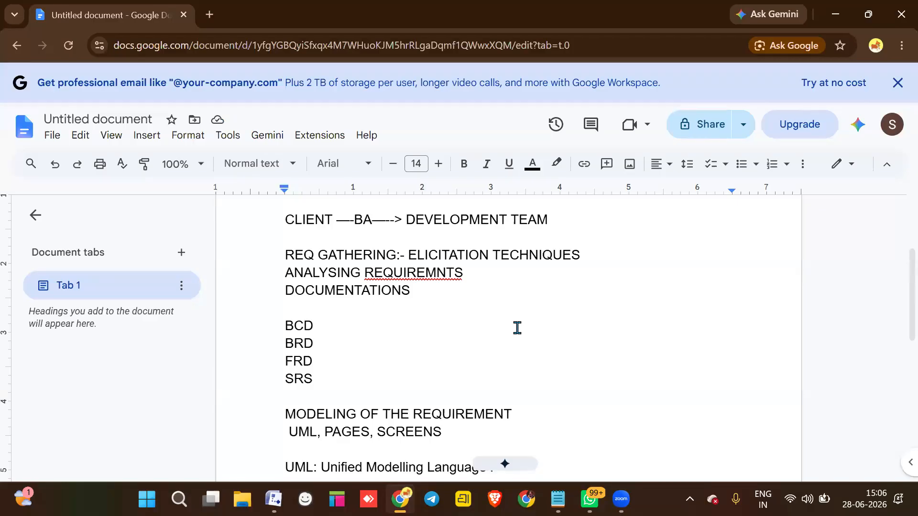
scroll(516, 328, down, 2)
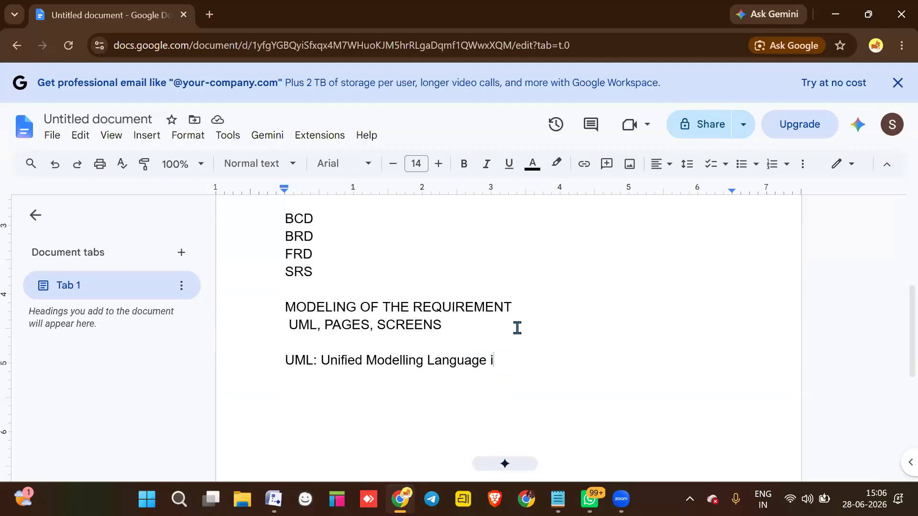
text(s a visual representation)
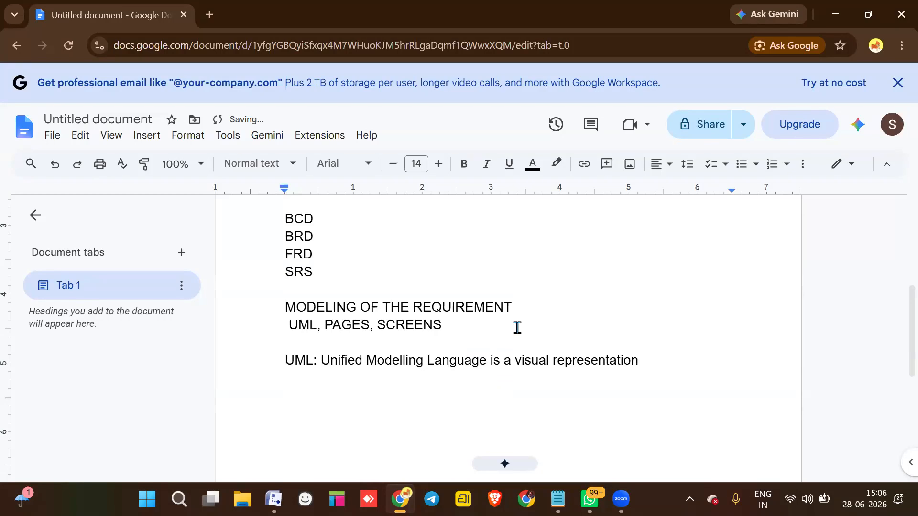
text( of how users)
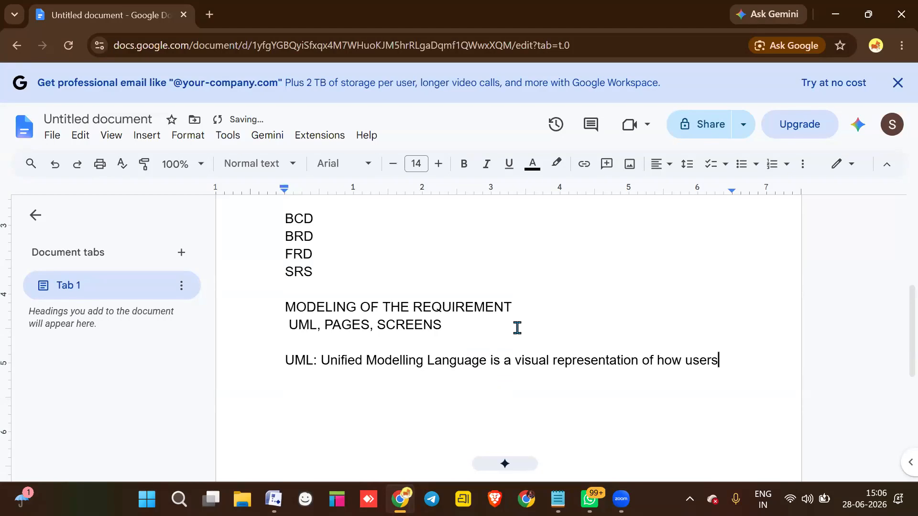
text( interaction w)
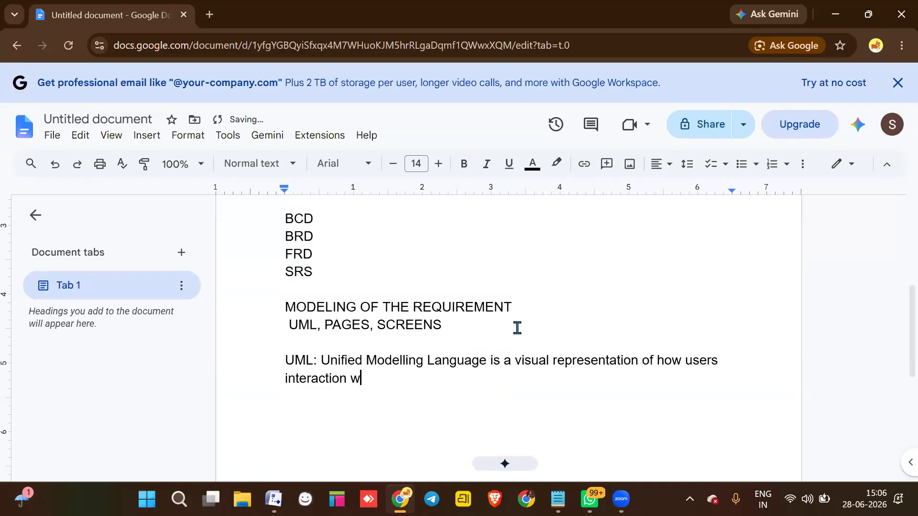
text(ill be happening)
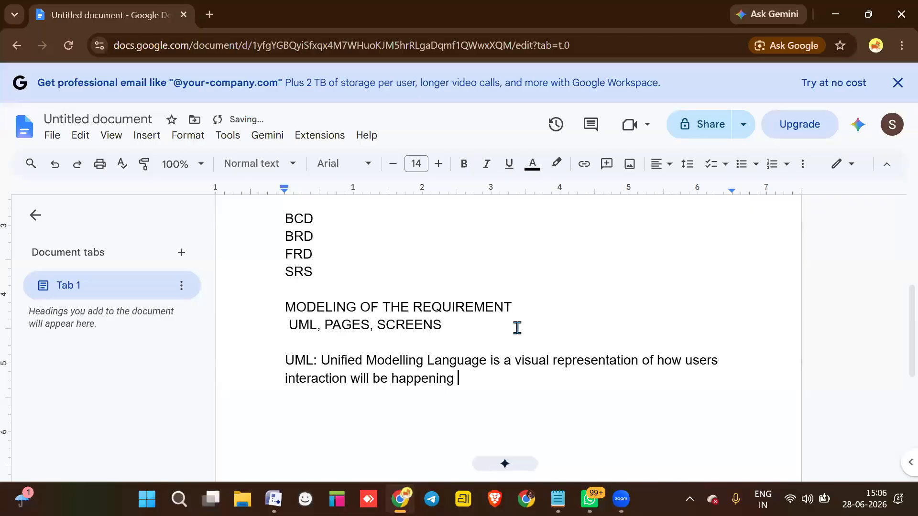
text( & how the sys)
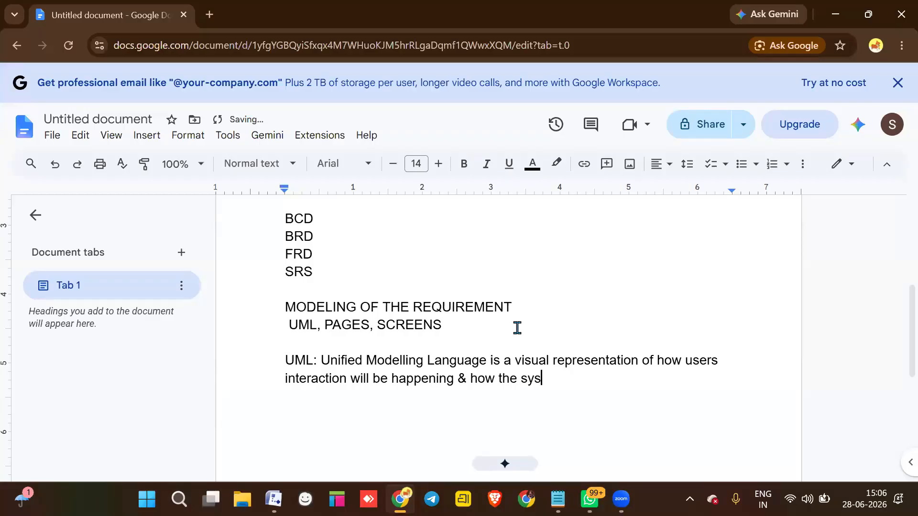
text(tem will work)
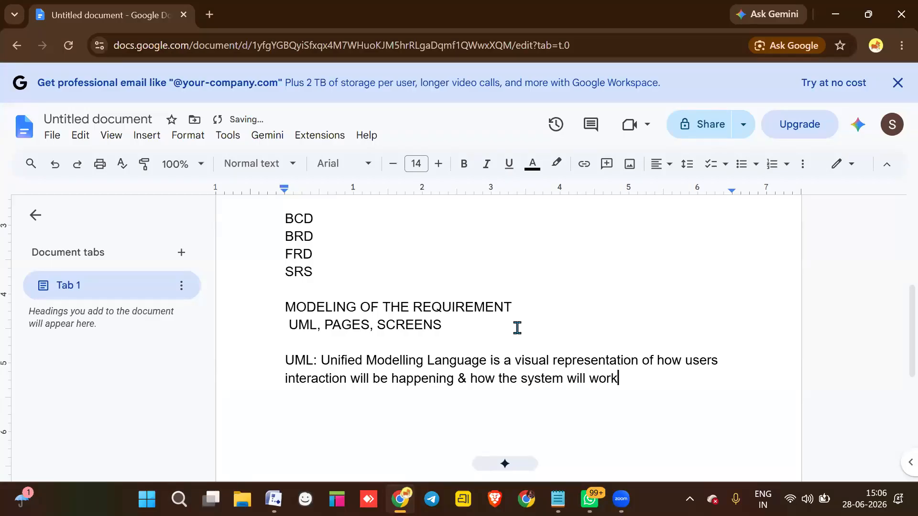
text( & its flow it s)
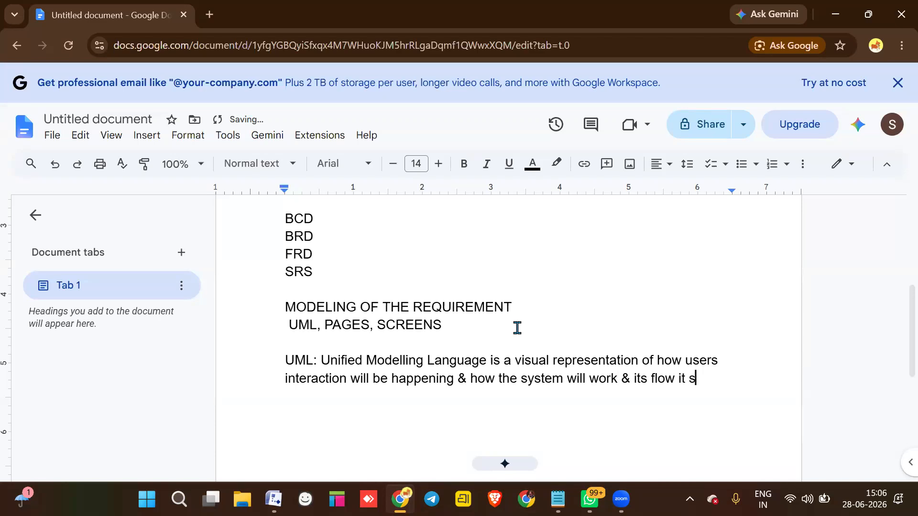
text(hows in form )
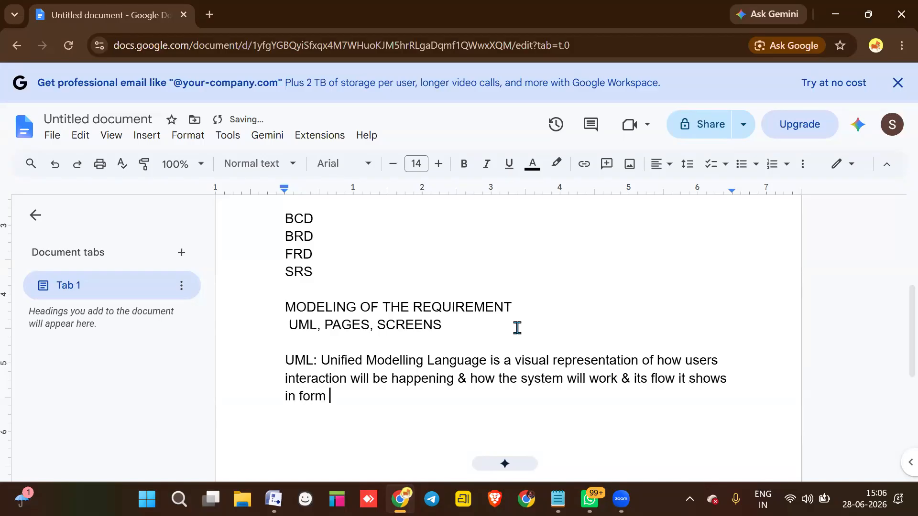
text(of diagrams.)
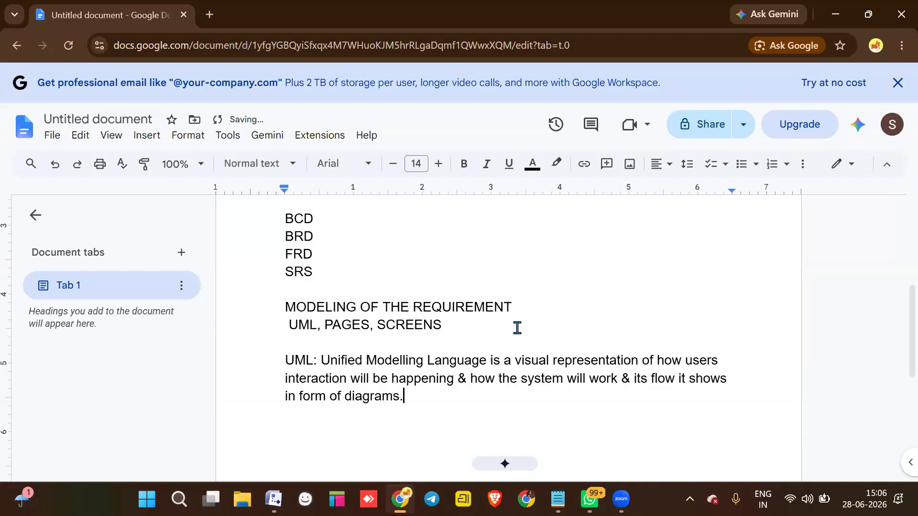
- Accept the grammar suggestions for "users' interaction" and "in the form of diagrams"
click(299, 381)
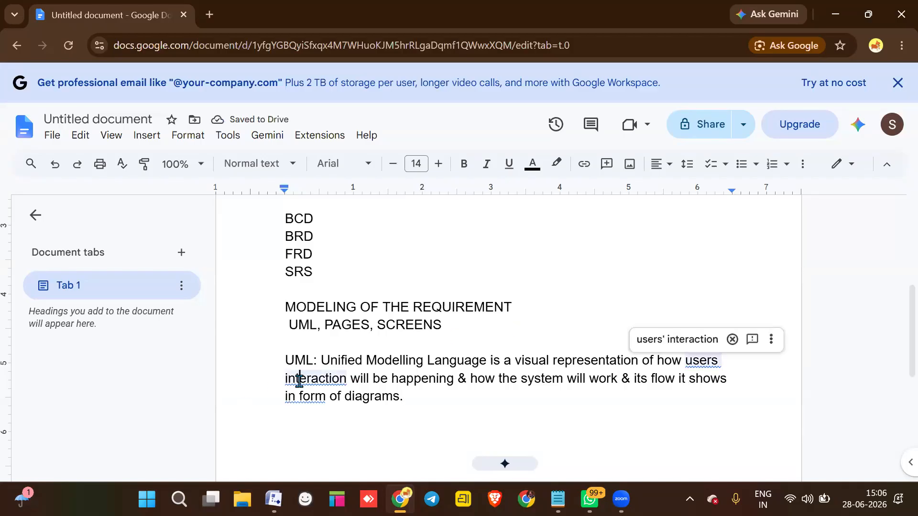
click(650, 340)
drag(306, 406, 301, 396)
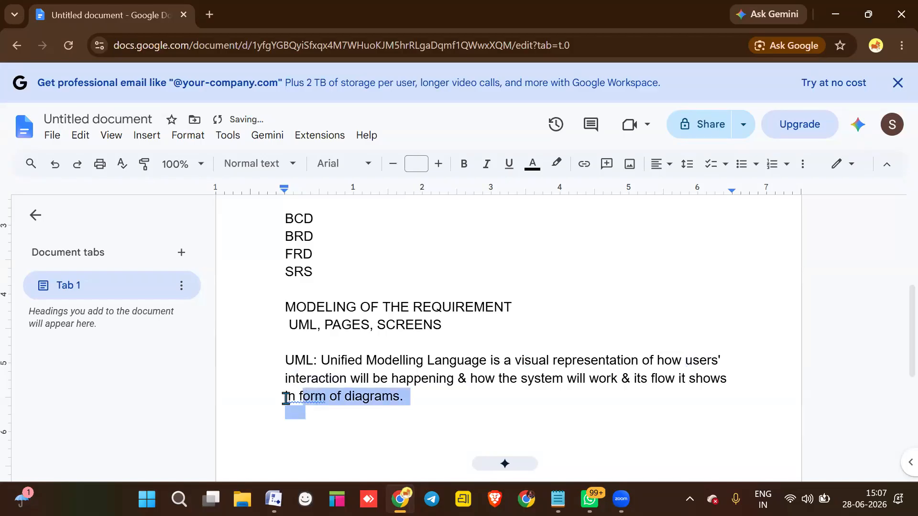
click(295, 398)
click(308, 376)
click(456, 400)
- Add 'Static, Dynamic', then 'Static: Use case, class, component state, package collaboration, Deployment'
key(Return)
key(Return)
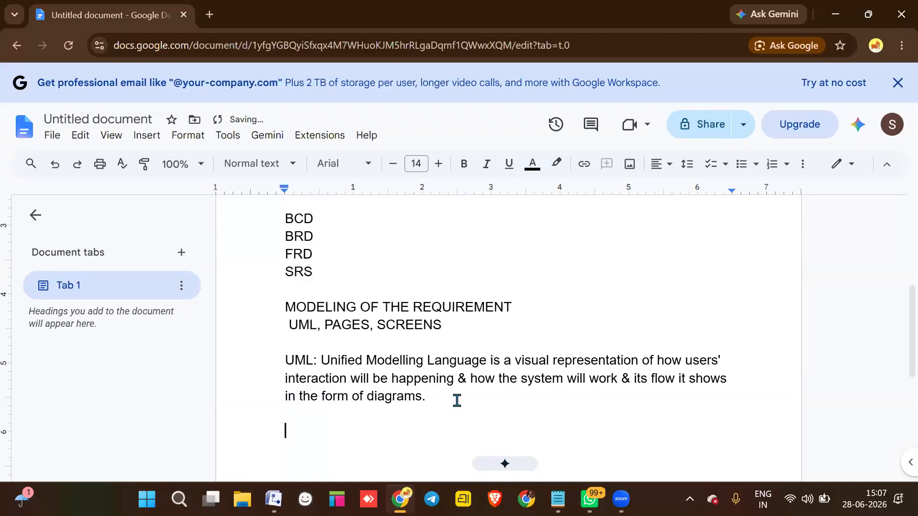
text(Static, Dynamic)
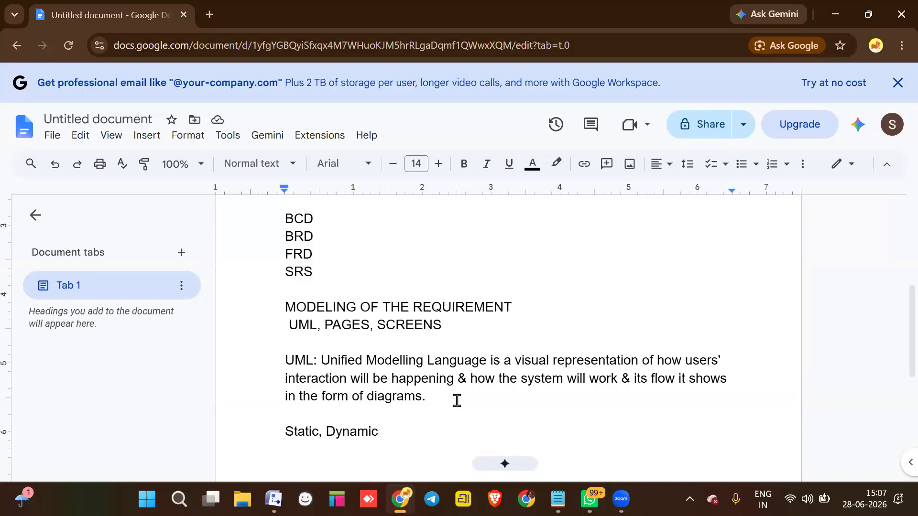
key(Return)
key(Return)
text(Static)
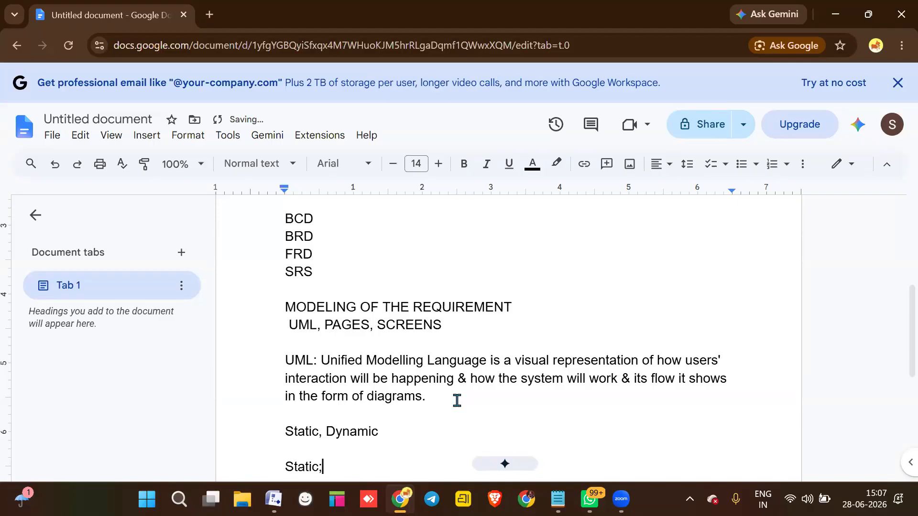
text(: Use case, cla)
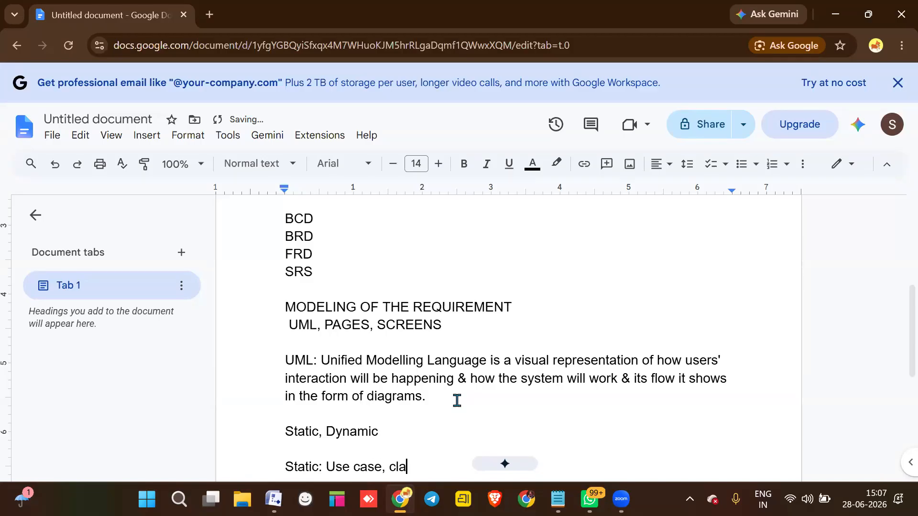
text(ss, component state, p)
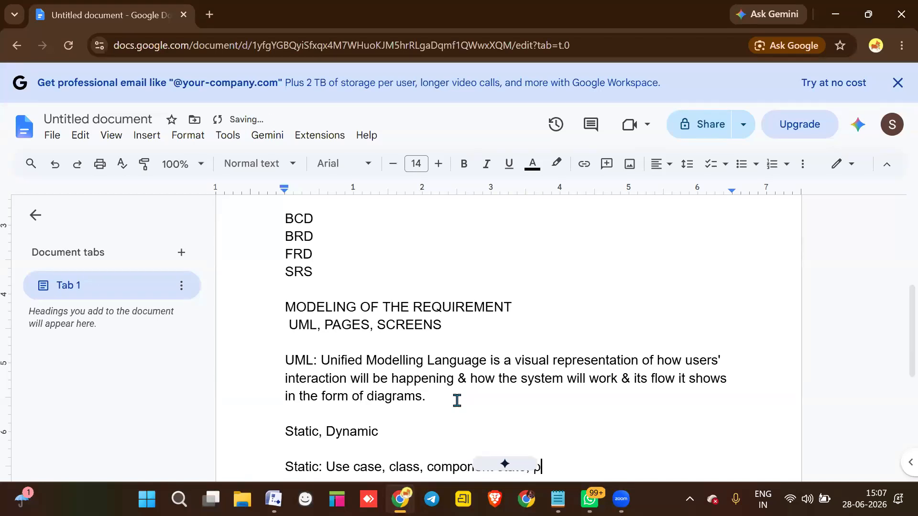
text(ackage collab)
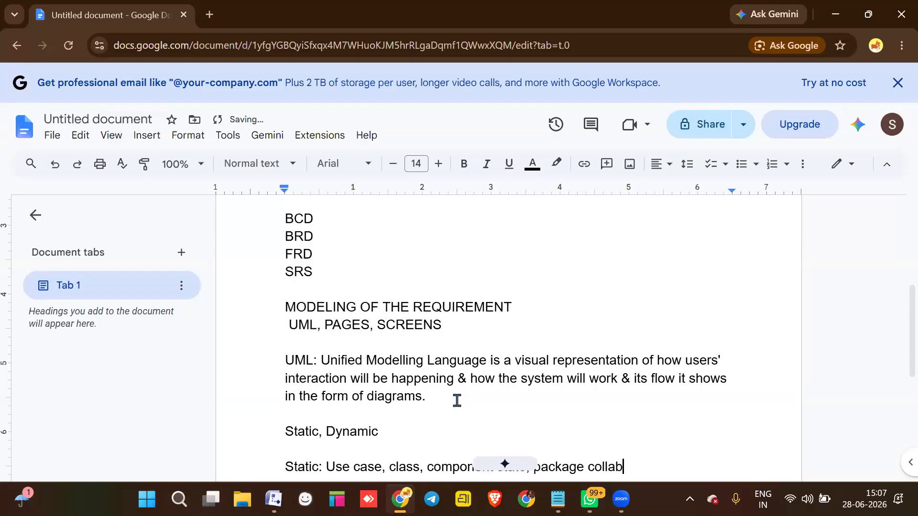
text(oration, Deploy)
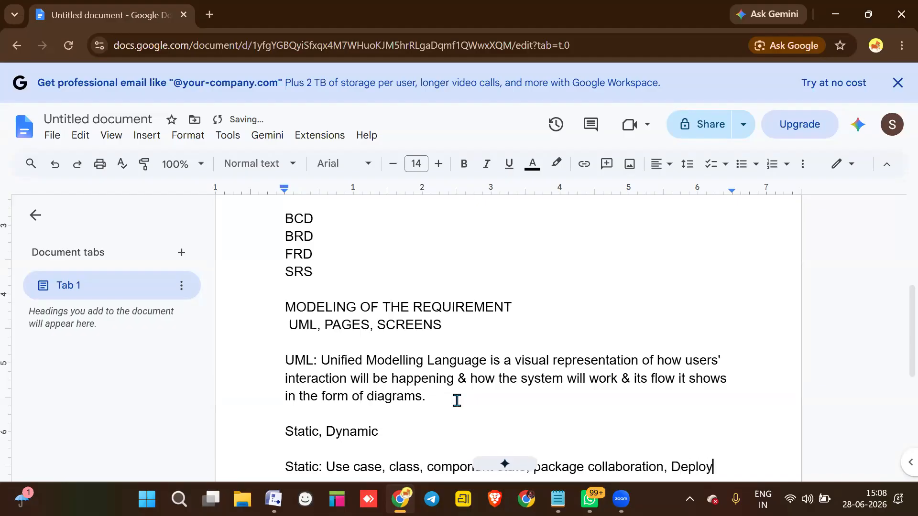
text(ment)
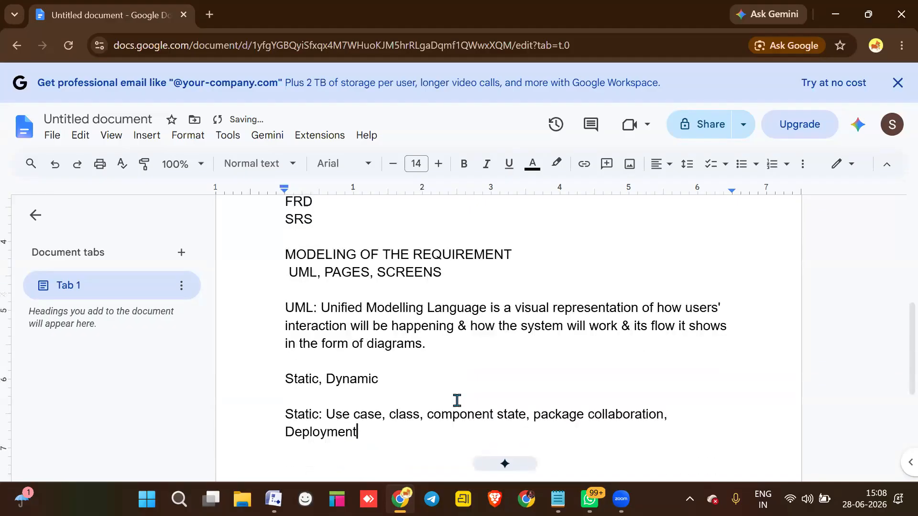
scroll(455, 399, down, 1)
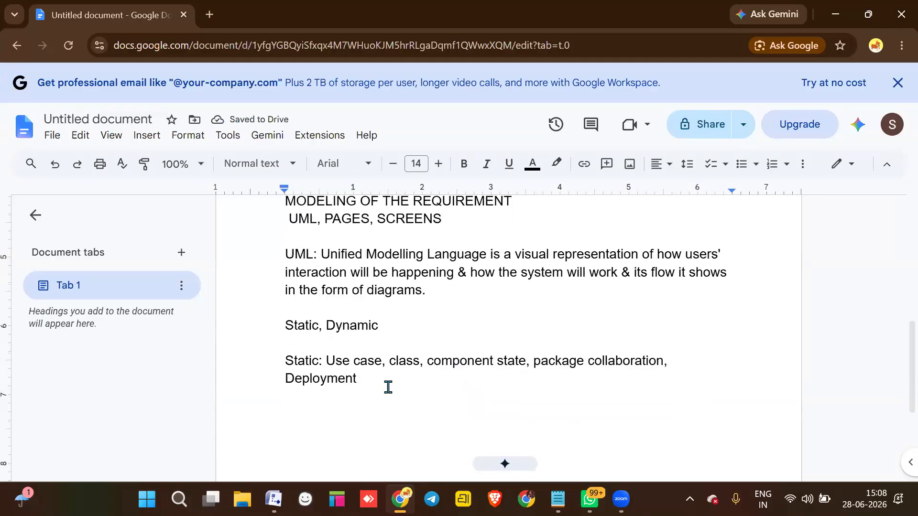
- Type 'Dynamic: Sequence, Activity, State Chart, Collaborations.' and start the line 'As a BA: Use case'
key(Return)
key(Return)
text(Dynamic)
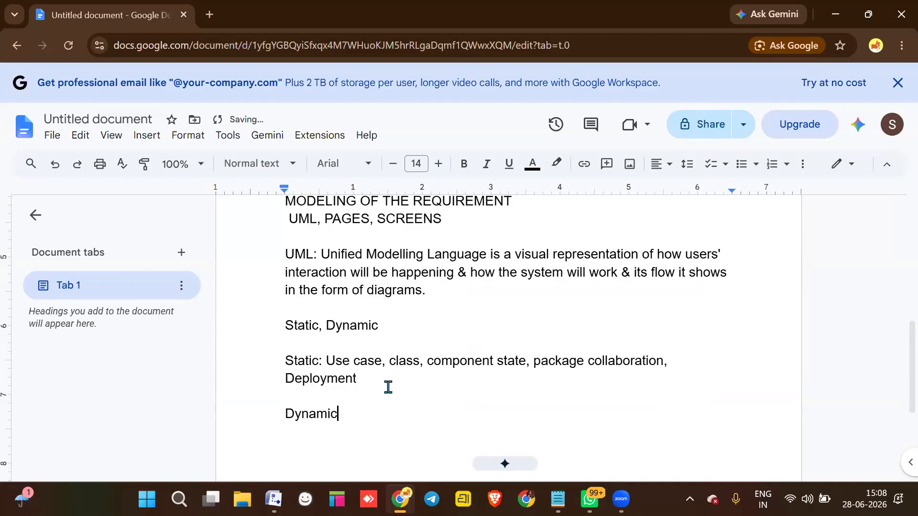
text(: Sequence,)
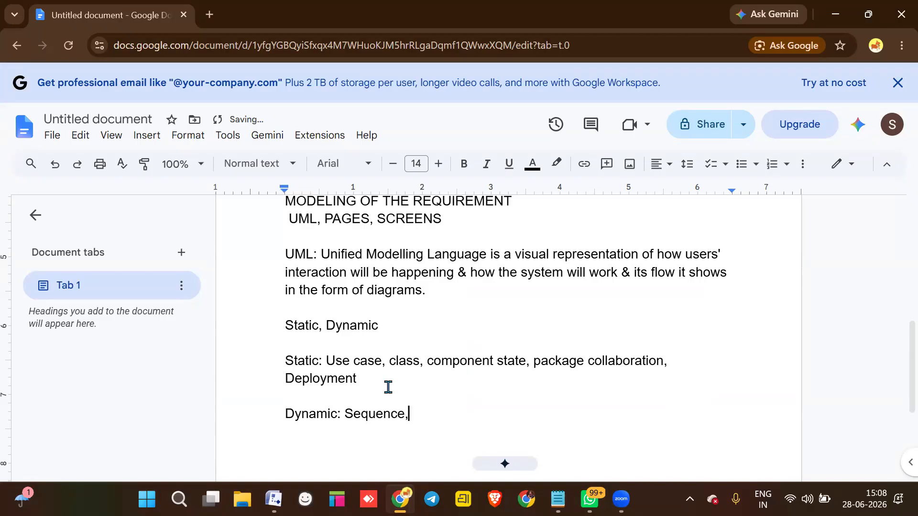
text( Activity, State )
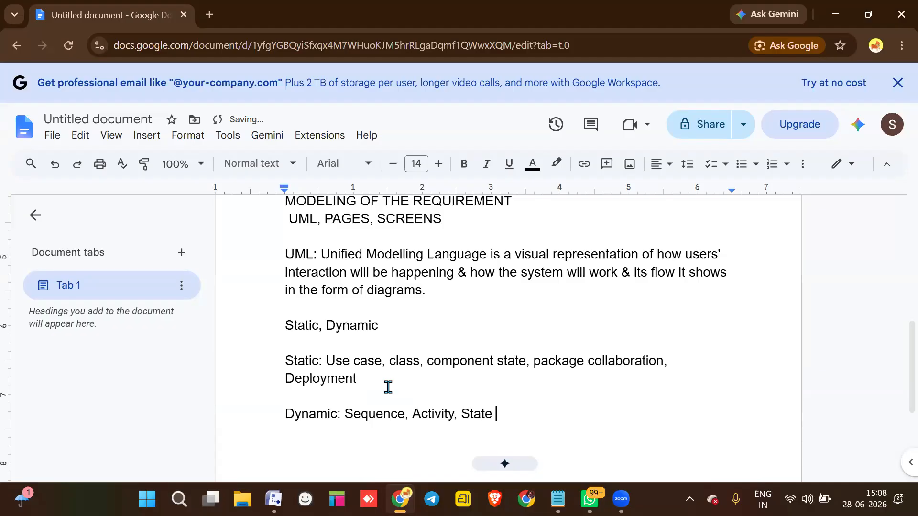
text(Chart, Collaborations)
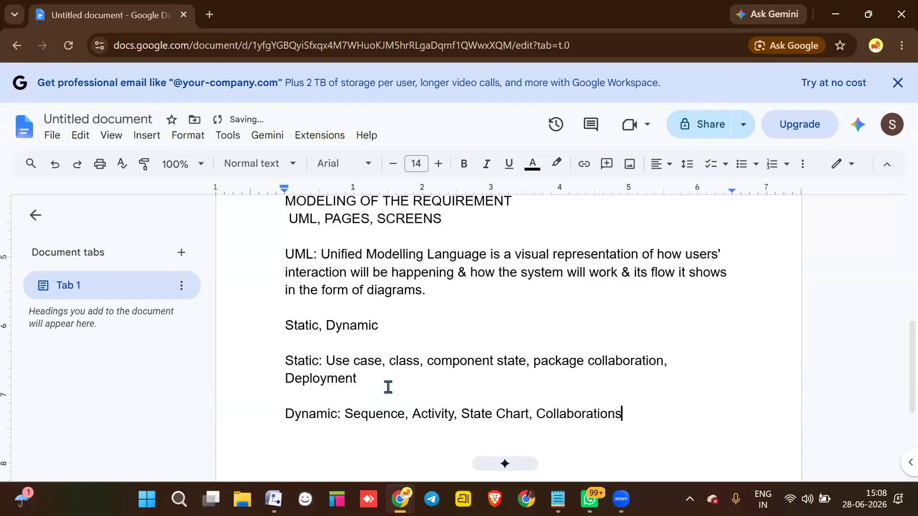
text(.)
key(Return)
key(Return)
text(As a BA: Use case)
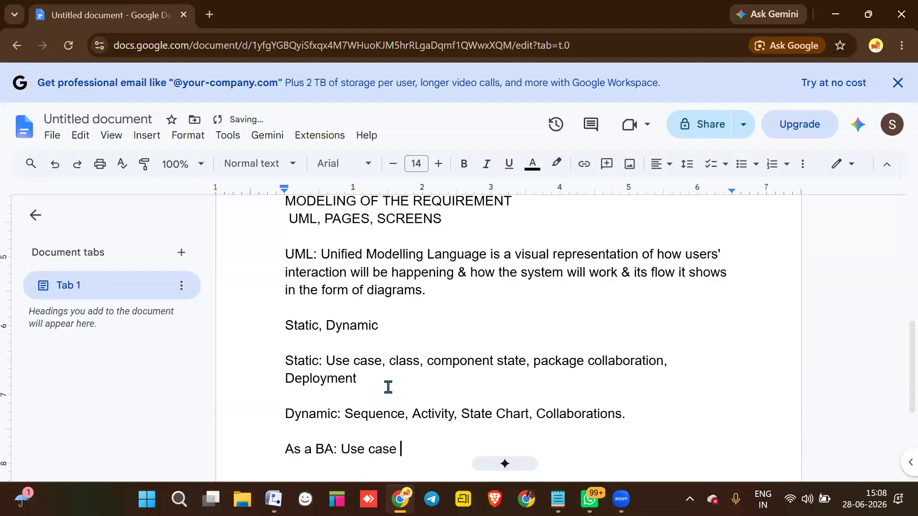
- Capitalise 'Case' and extend the line with 'Diagram and Activity diagram'
key(Left)
key(Left)
key(Left)
key(Left)
key(BackSpace)
text(C)
key(Right)
key(Right)
key(Right)
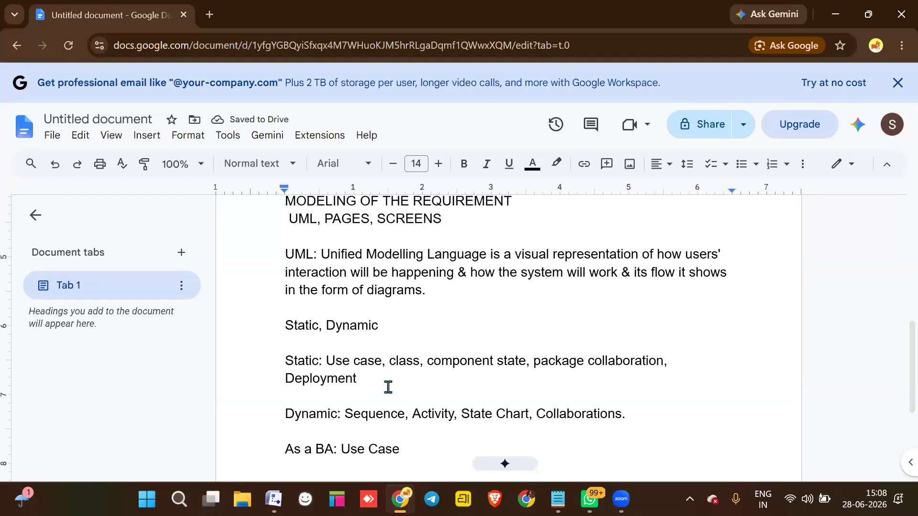
text(Dia)
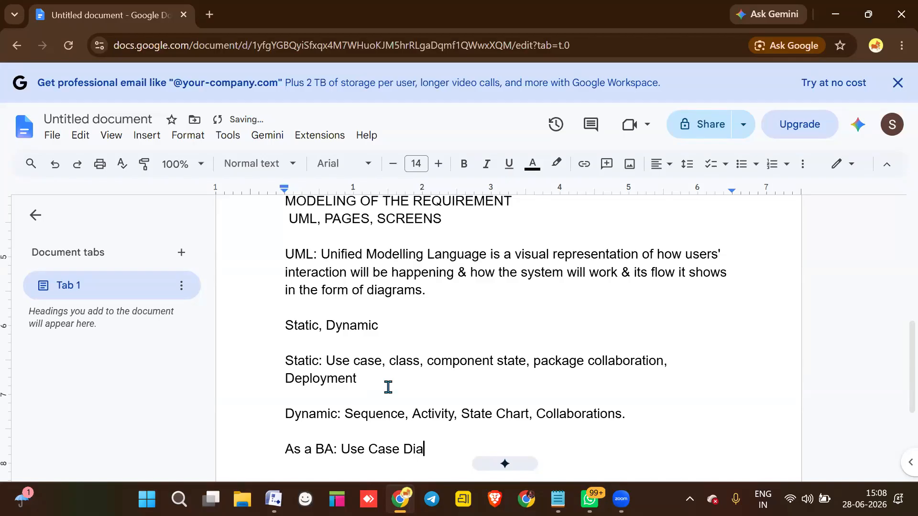
text(gram and Activity)
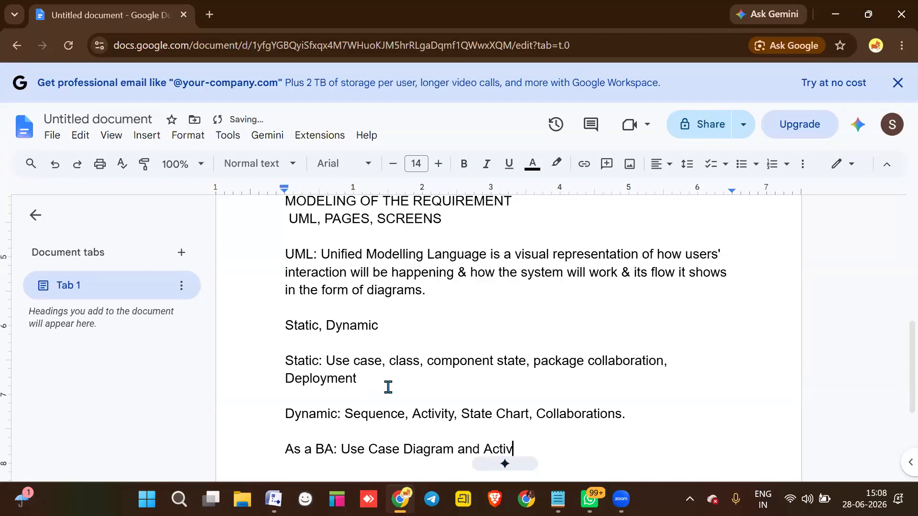
text(iagram)
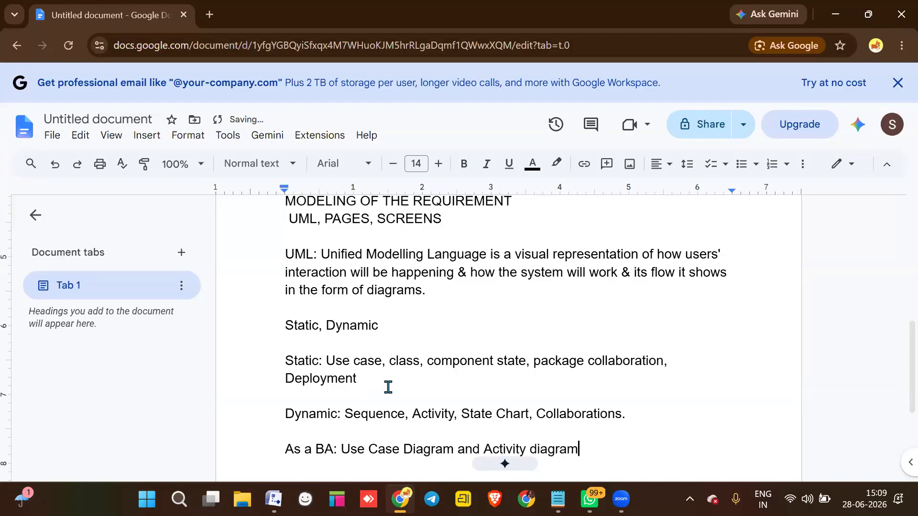
- Bold the words 'Use case' on the Static line and 'Activity,' on the Dynamic line
click(388, 388)
drag(329, 361, 381, 361)
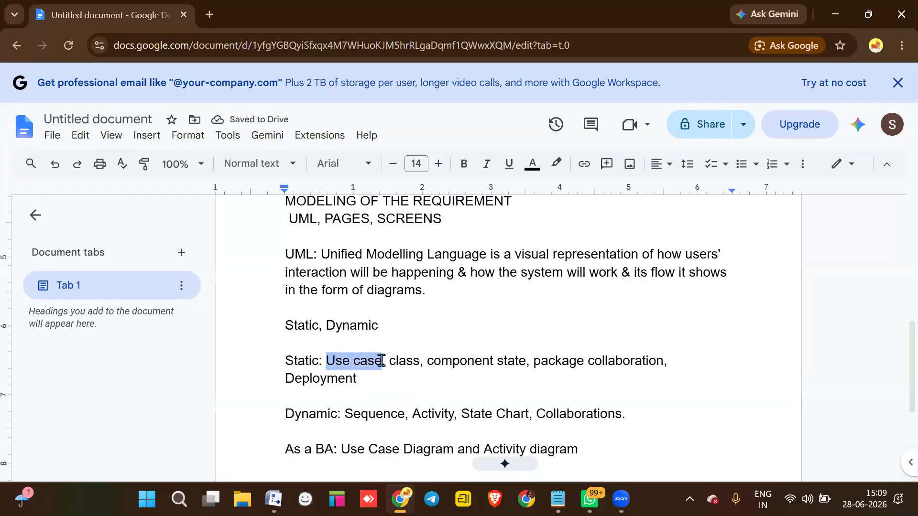
click(465, 164)
drag(415, 414, 458, 420)
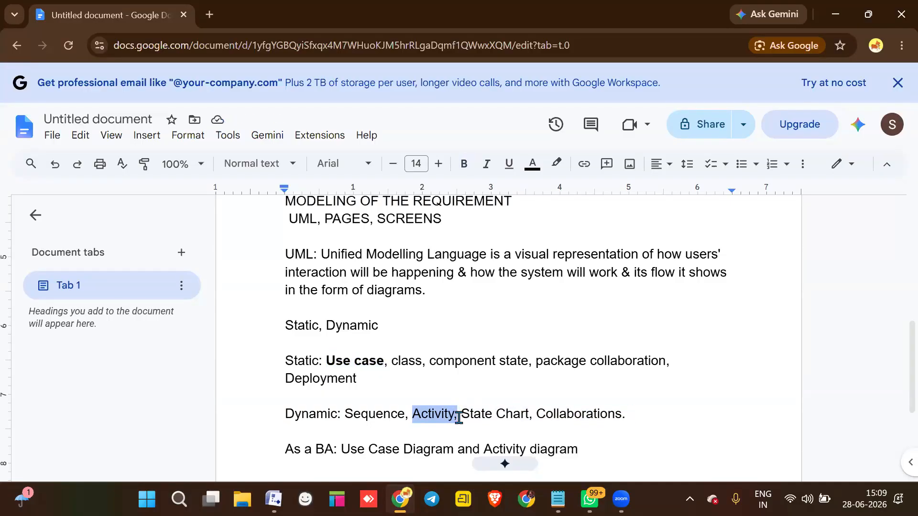
click(463, 164)
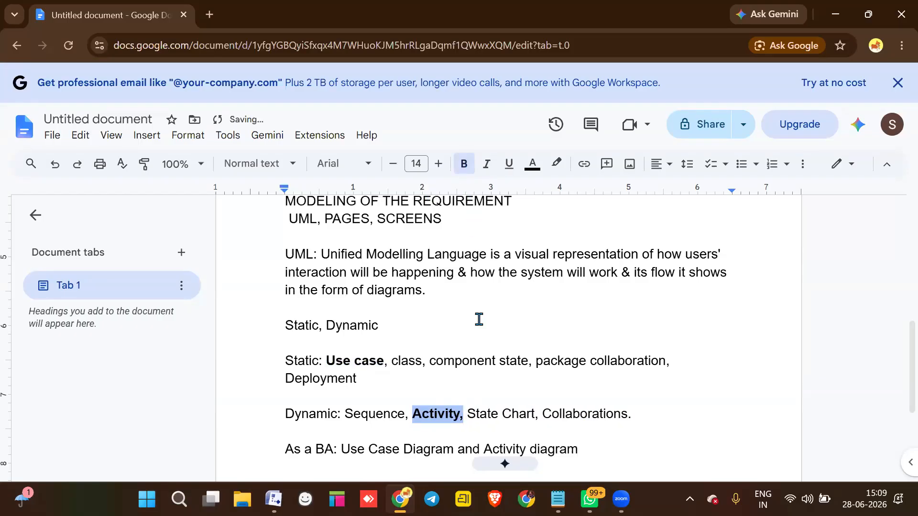
scroll(479, 319, down, 4)
click(602, 254)
- Add the line 'Use Case Diagram: Visual representation of how users or actors interacts with a system' and move it toward page 2
key(Return)
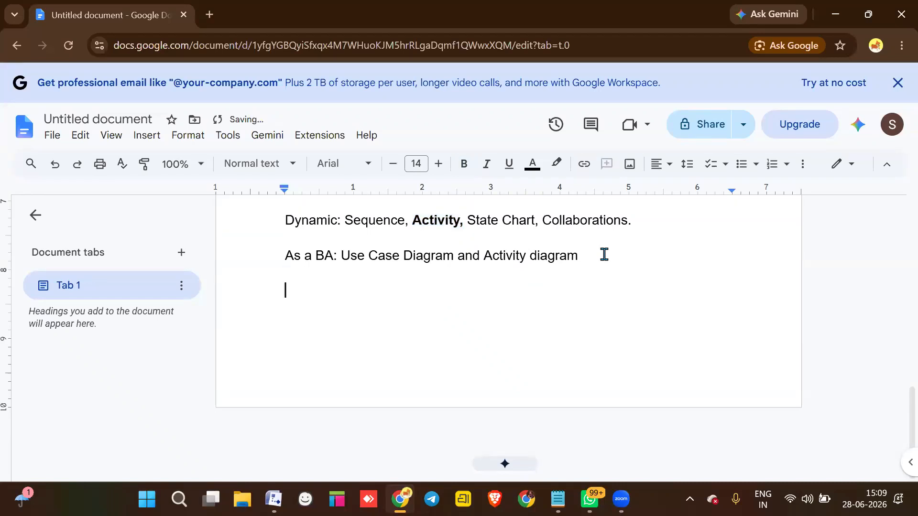
text(Use Case)
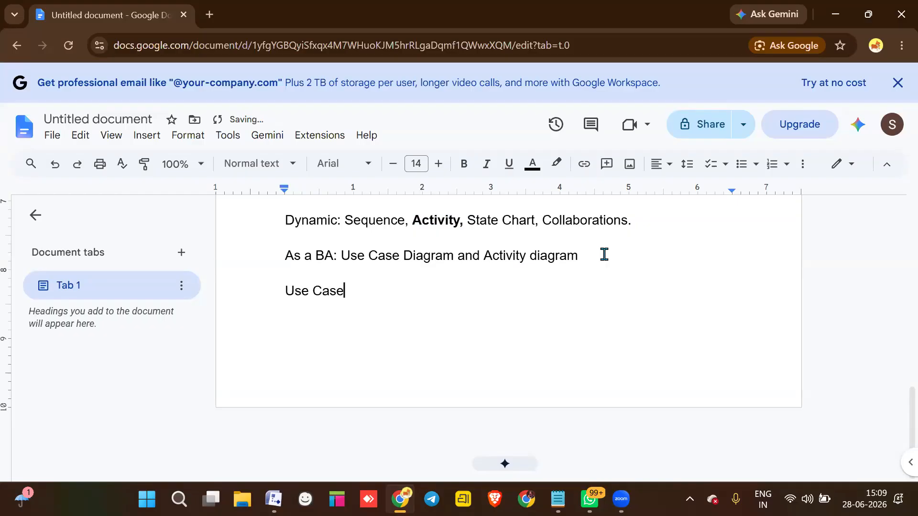
text( Diagram: Visual representation of how user)
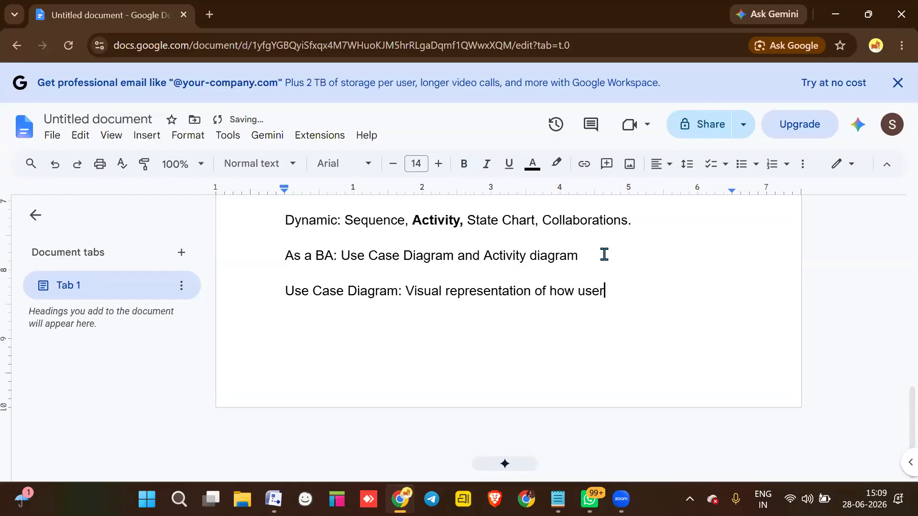
text(s or actors interac)
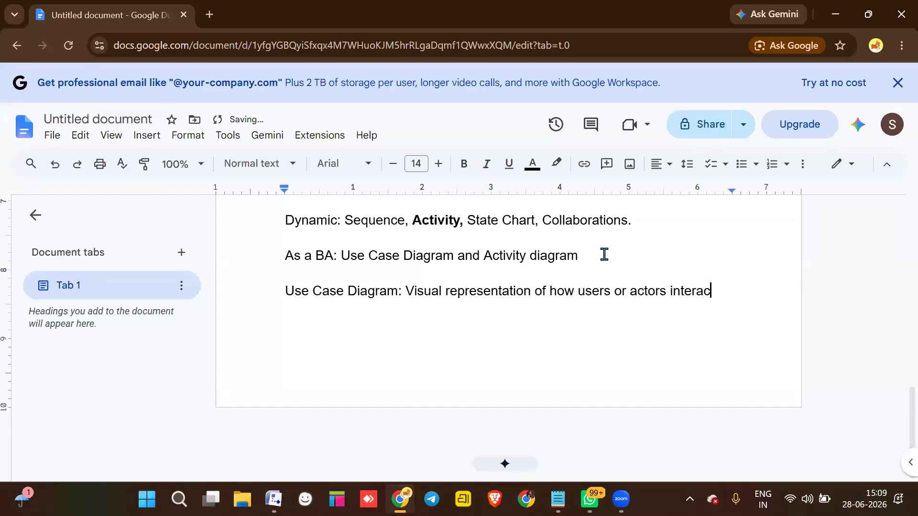
text(ts witha)
key(BackSpace)
text(a )
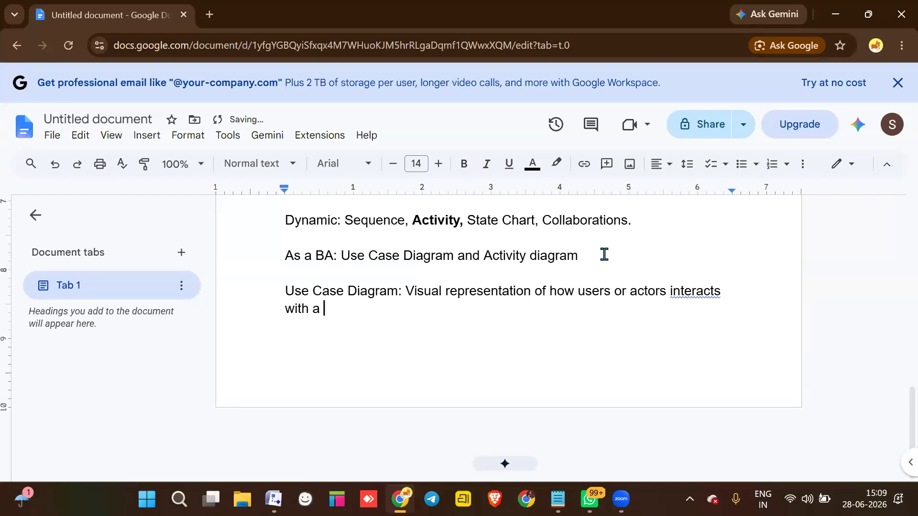
text(system)
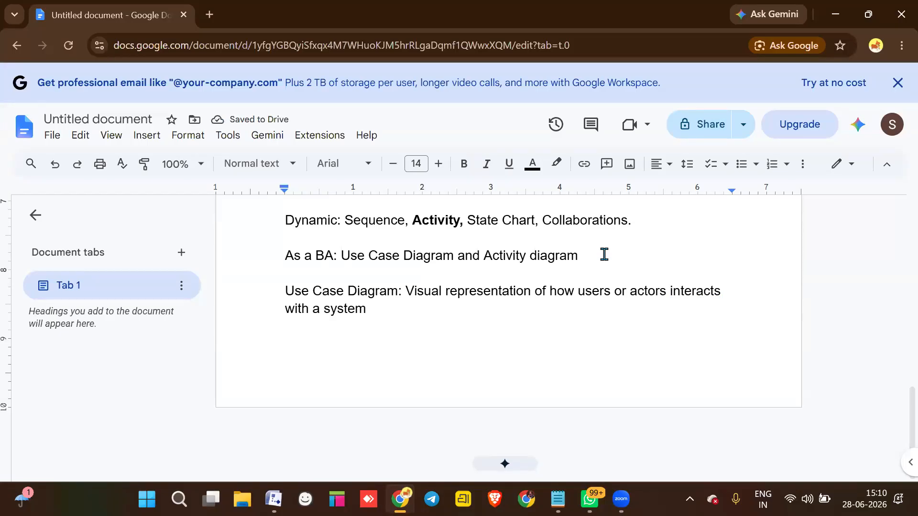
key(Return)
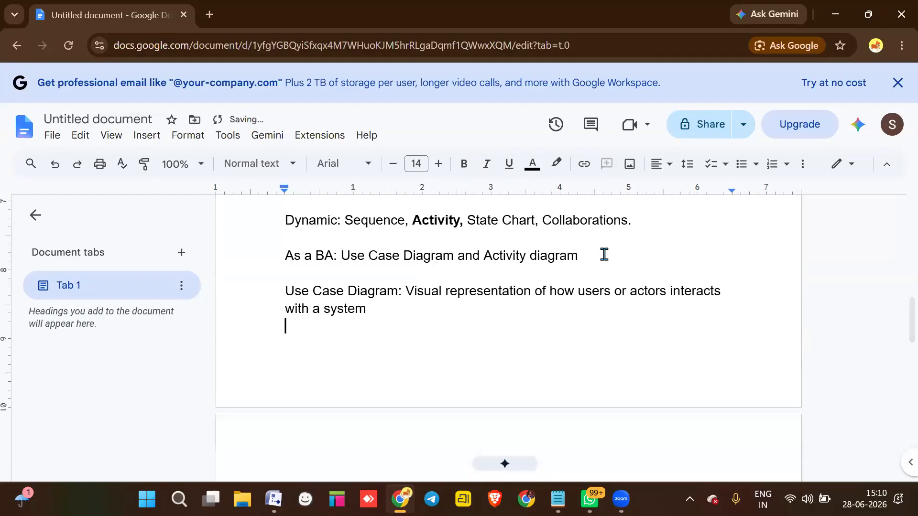
key(Return)
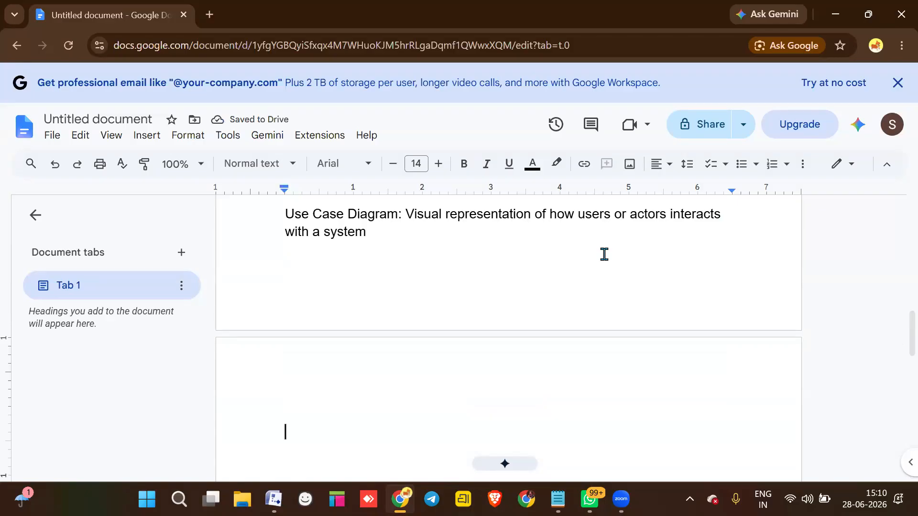
click(283, 210)
- Push the definition onto page 2 and list Actors:, Use Cases:, System boundary, Relationships, Communication lines below it
key(Return)
key(Return)
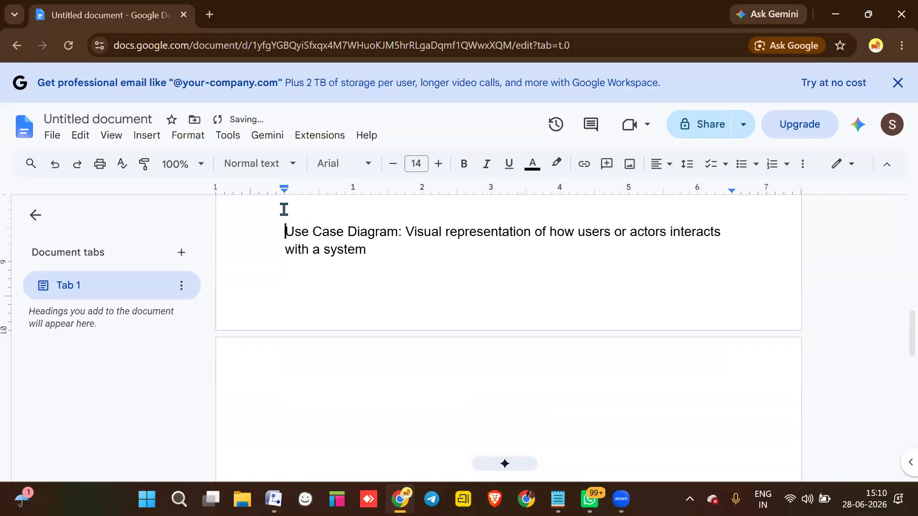
click(375, 431)
key(Return)
key(Return)
text(Acto)
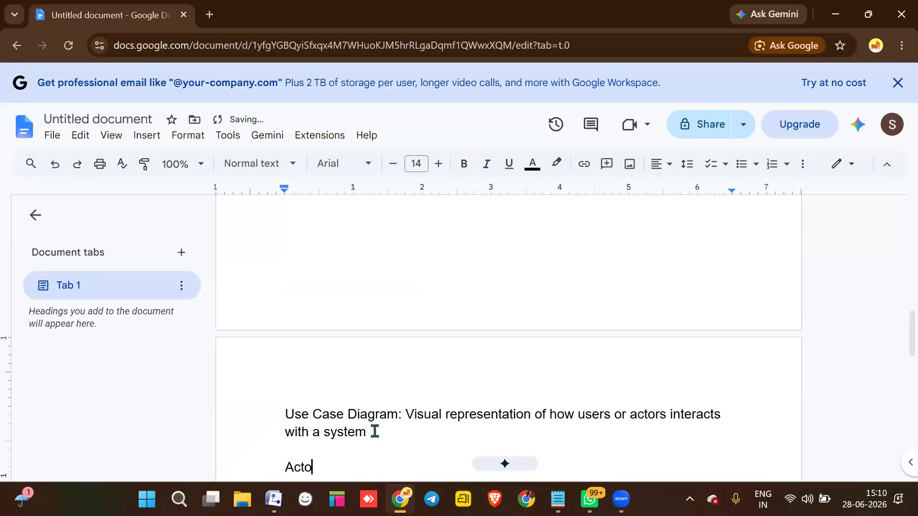
text(rs:)
key(Return)
text(U)
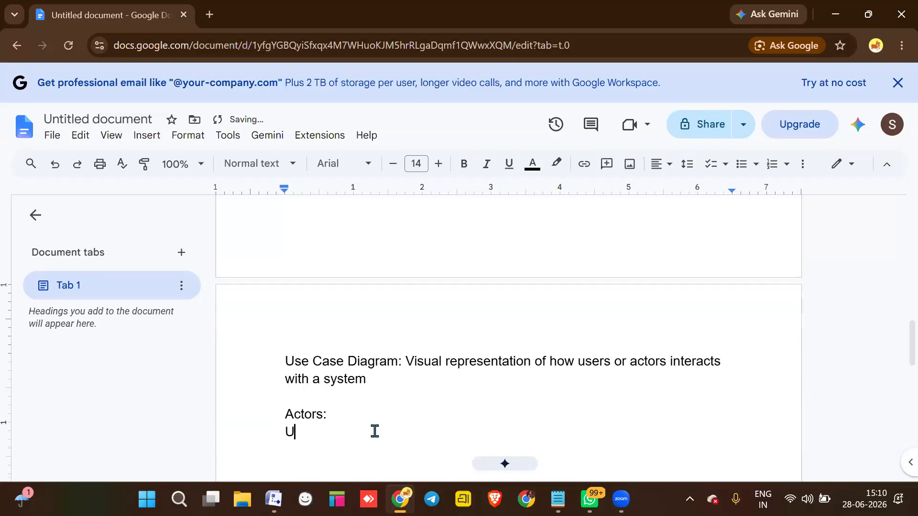
text(se Cases:)
key(Return)
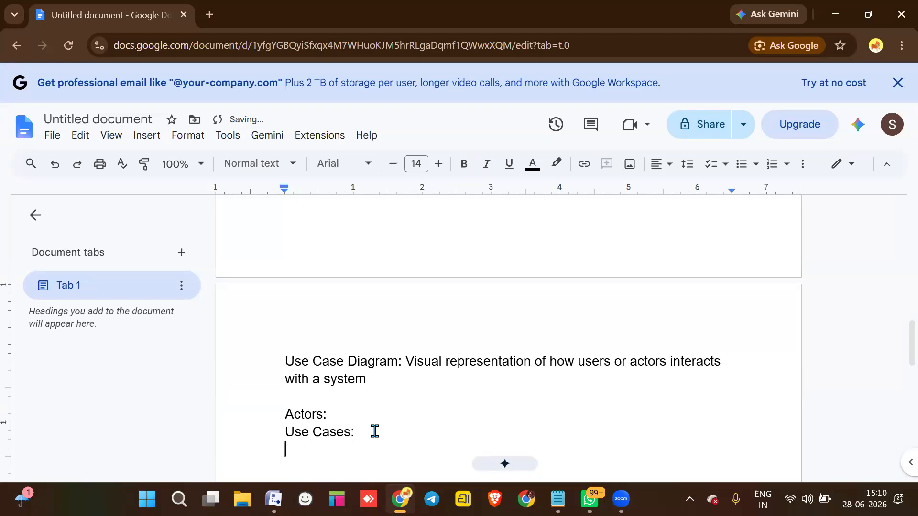
text(System b)
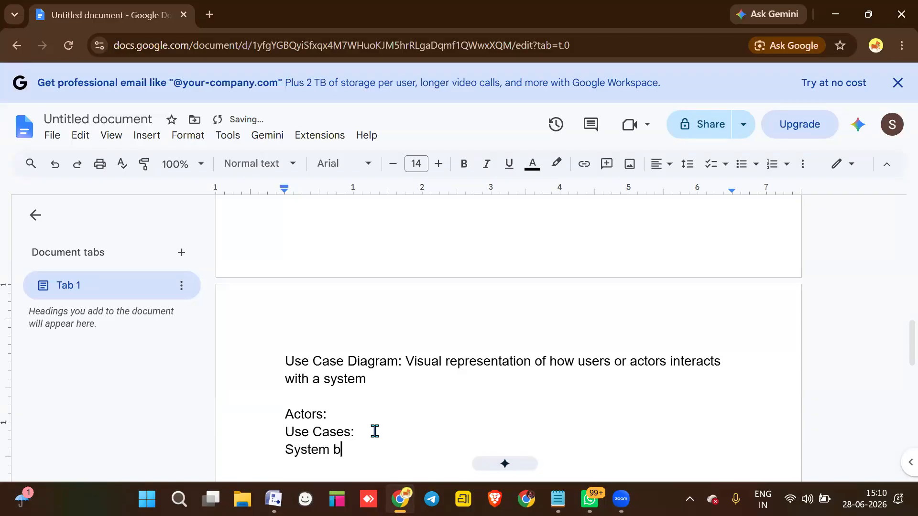
text(oundary)
key(Return)
text(Relationships)
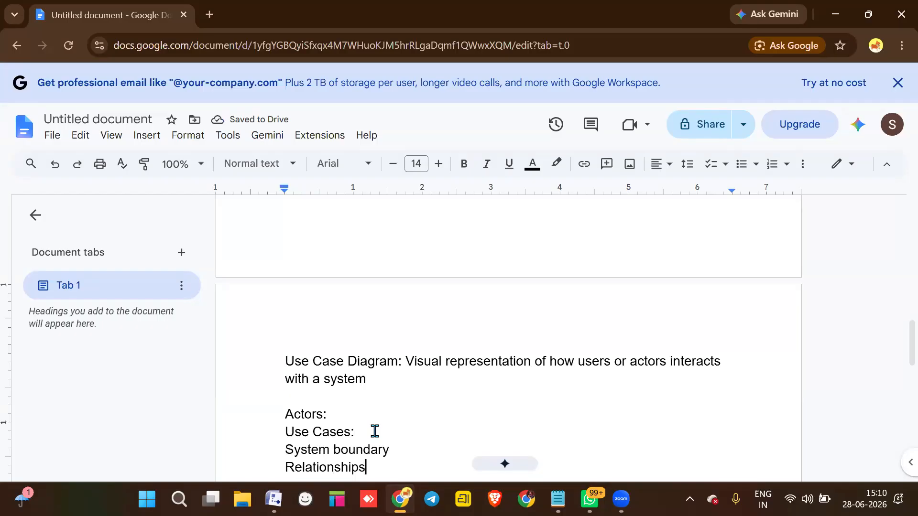
key(Return)
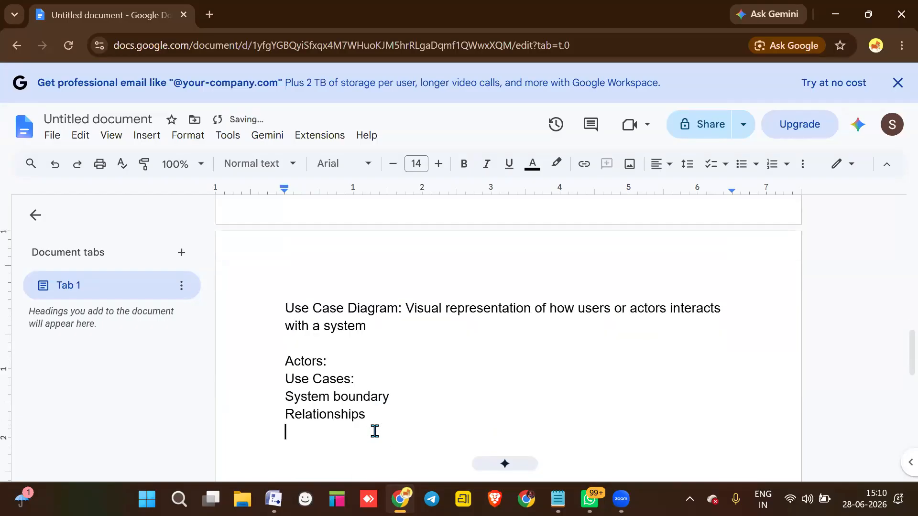
text(Communicat)
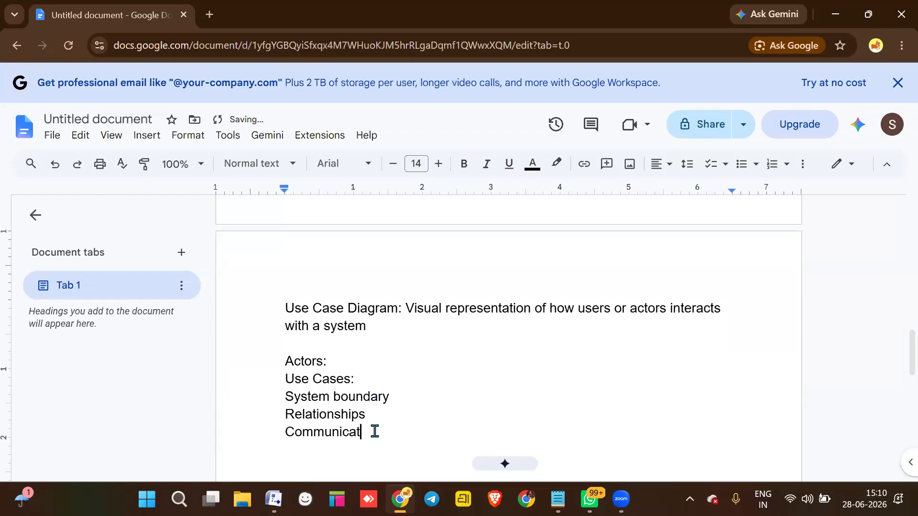
text(ion lines)
- Complete the Actors: line with 'Primary Actor and Seondary Actor'
click(333, 362)
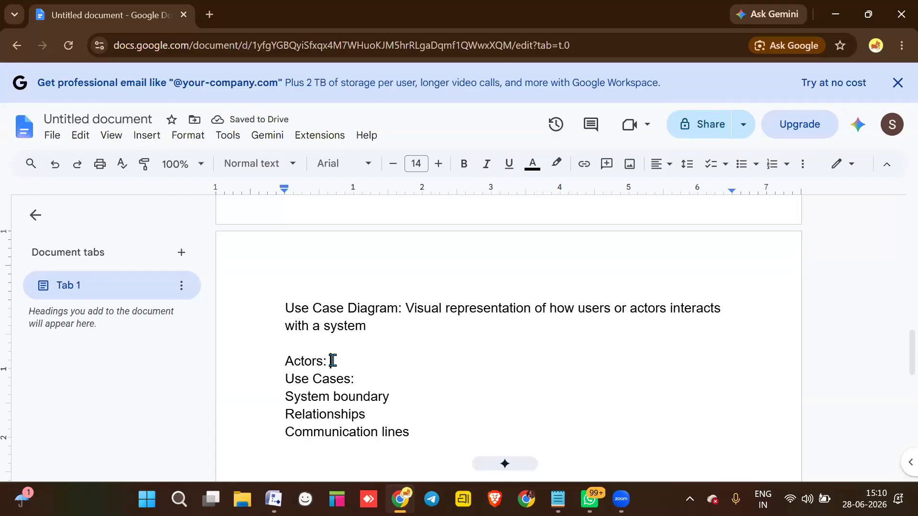
text(Primary A)
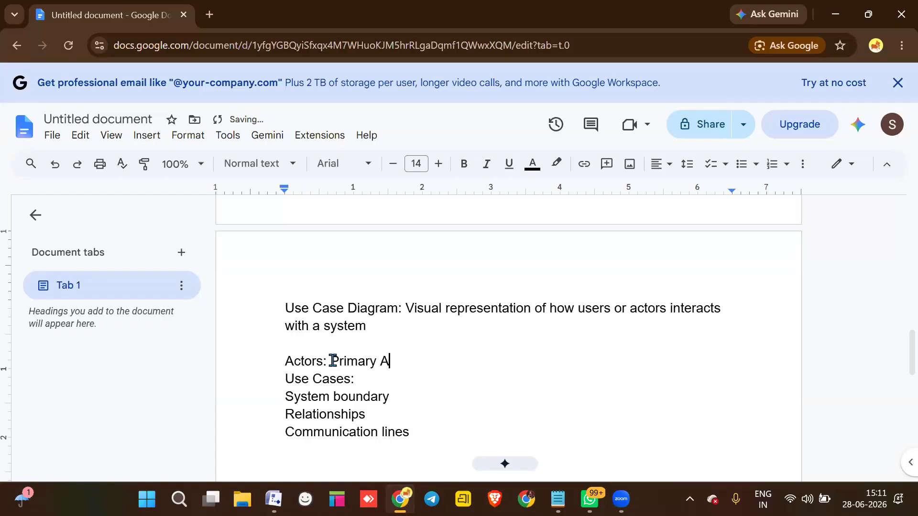
text(ctor and Seondary )
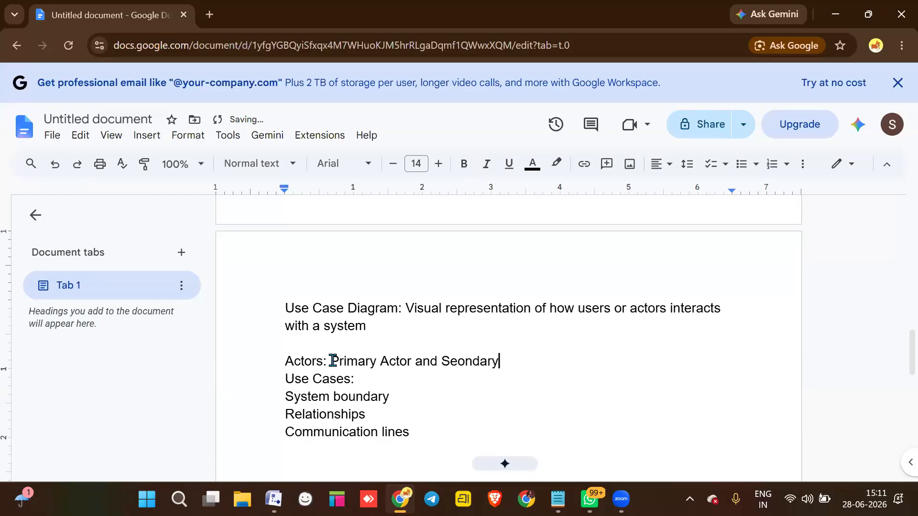
text(Actor)
- Complete the Use Cases: line with 'Essential Use case and Supporting use case'
click(373, 376)
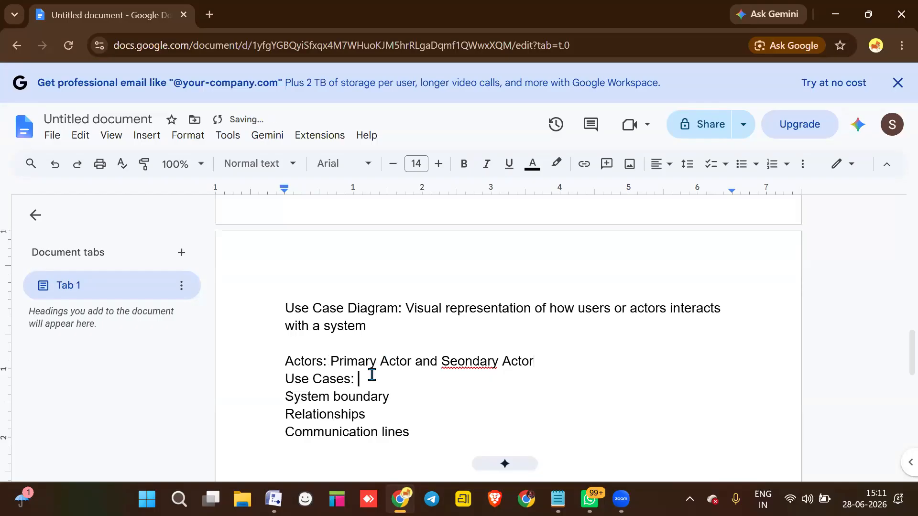
text(Essential Use case and)
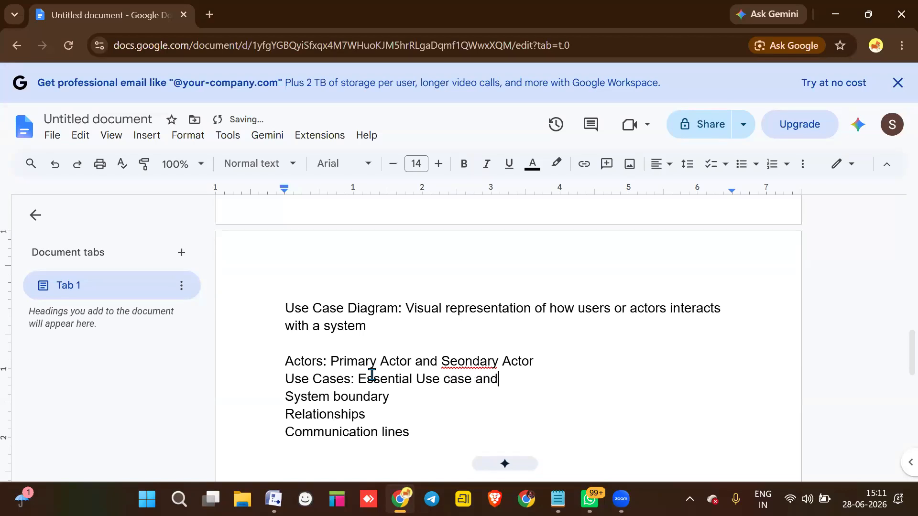
text( Supporting use case)
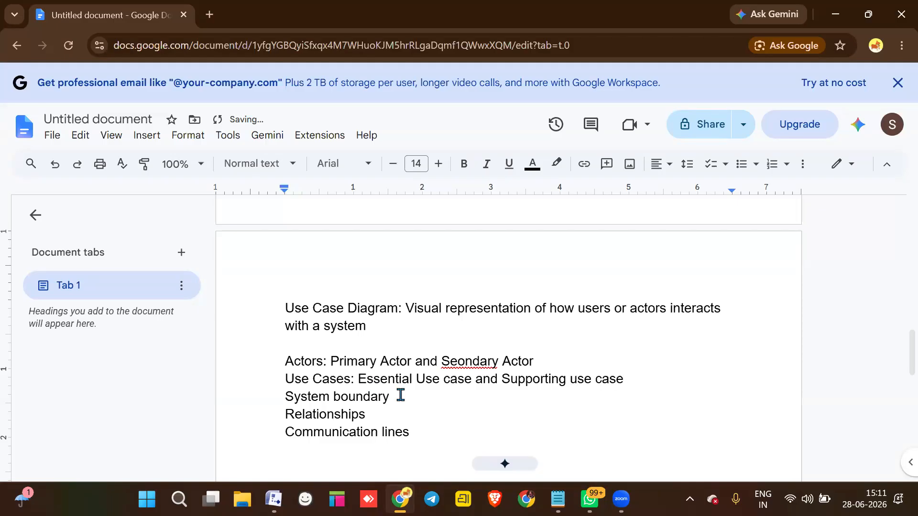
scroll(406, 398, down, 5)
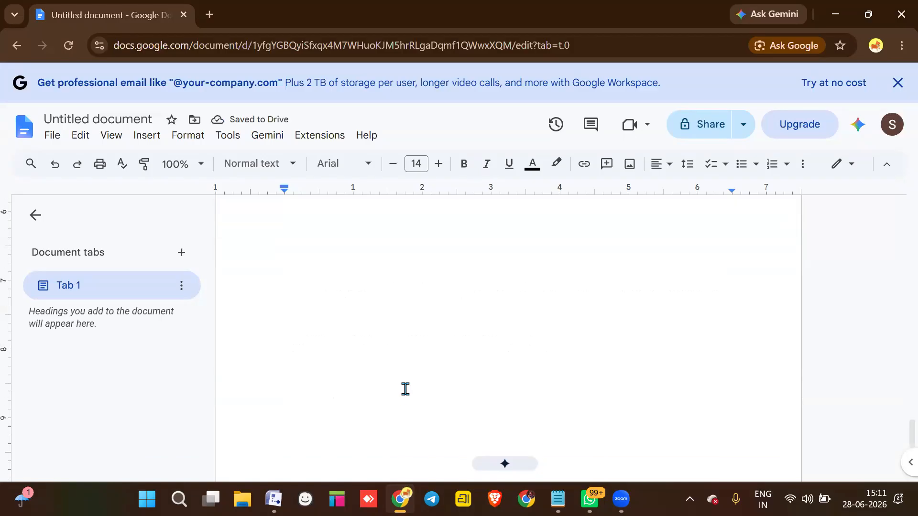
scroll(404, 389, up, 1)
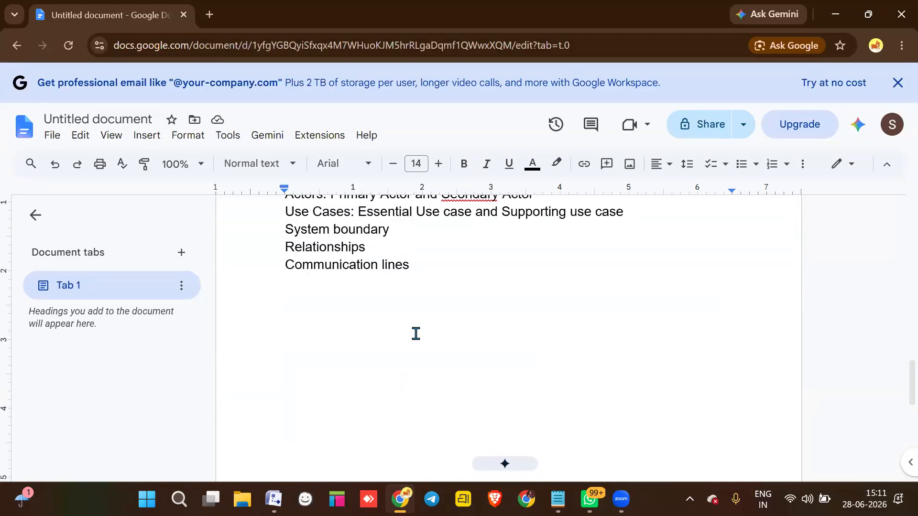
scroll(406, 354, up, 3)
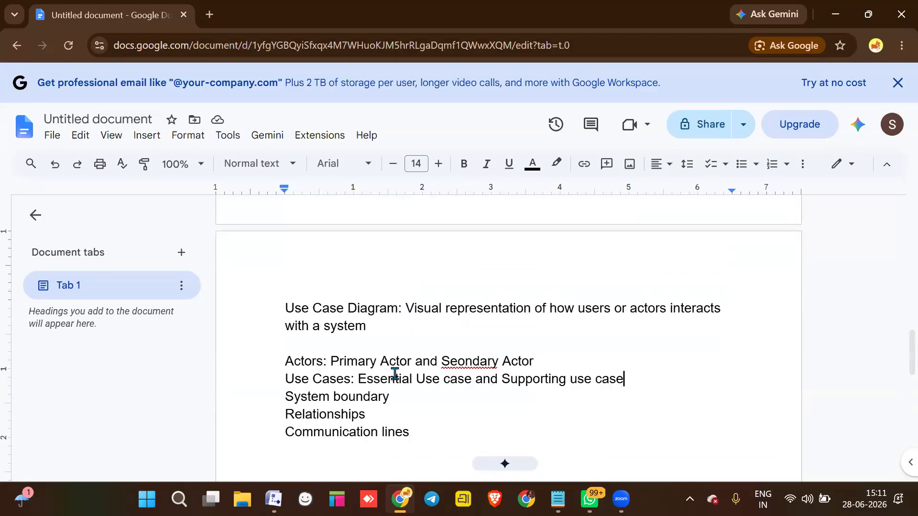
- Append ': Include, Extend & Generalisation.' to Relationships and add a blank line below Communication lines
click(383, 412)
text(: )
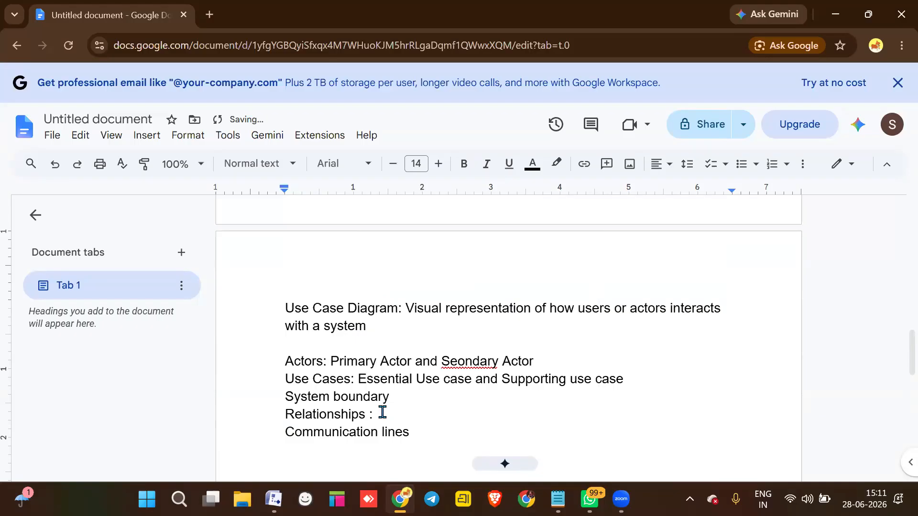
text(Include, Extend)
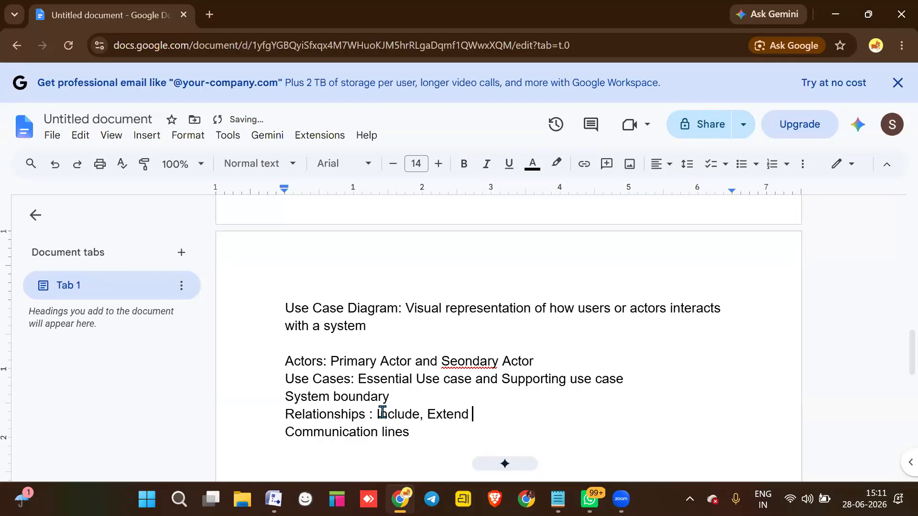
text( & Generali)
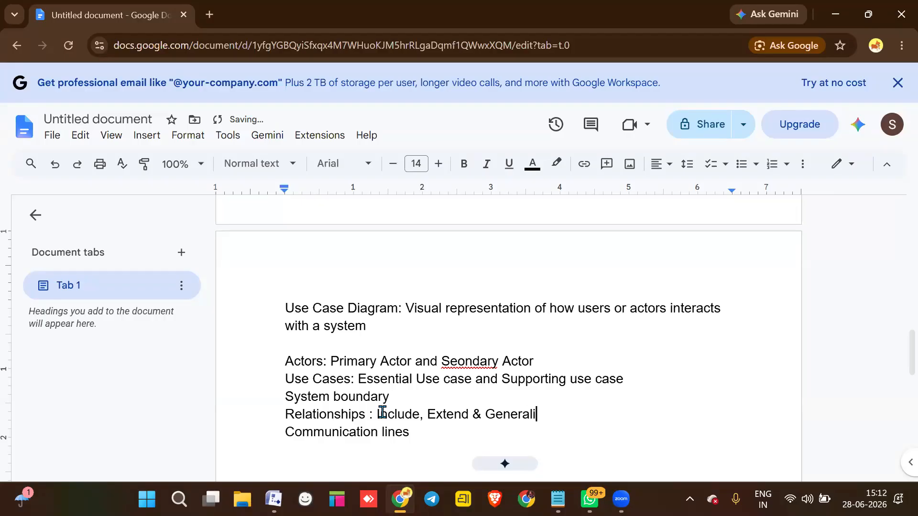
text(sation.)
click(436, 431)
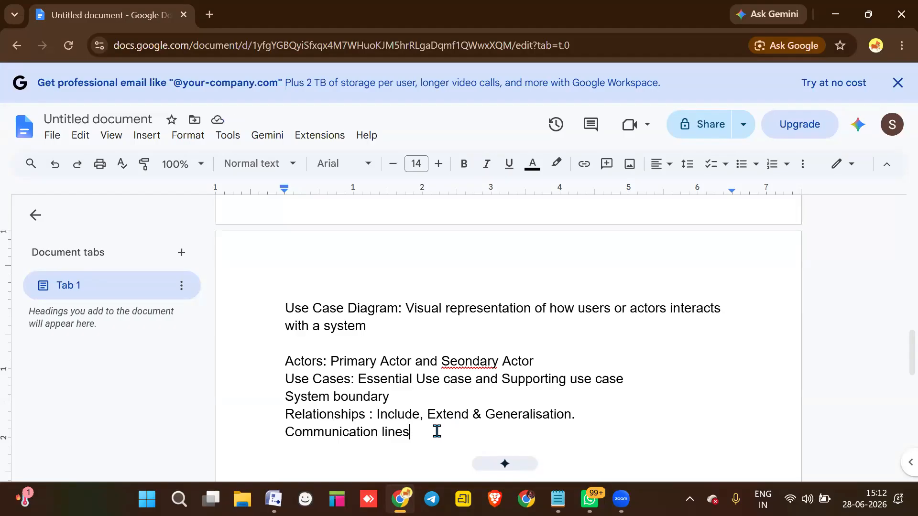
key(Return)
key(Return)
- Add 'Primary actors: They will be starting a task' and 'Secondary actors : THey help Primary actor to finish the task.'
scroll(436, 430, down, 5)
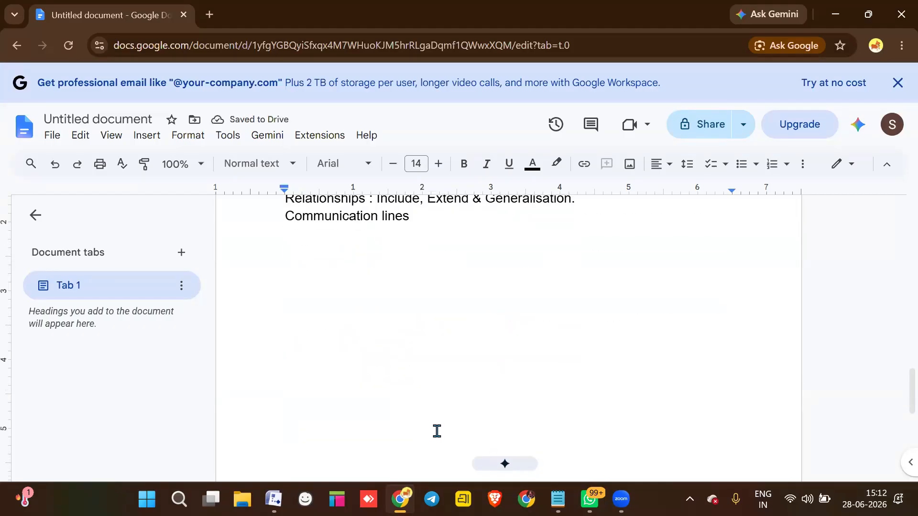
text(P)
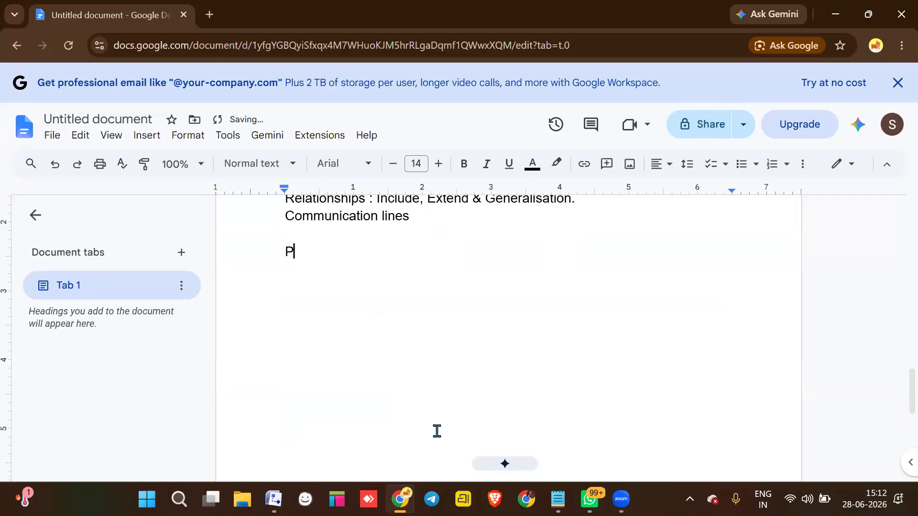
text(rimary actors)
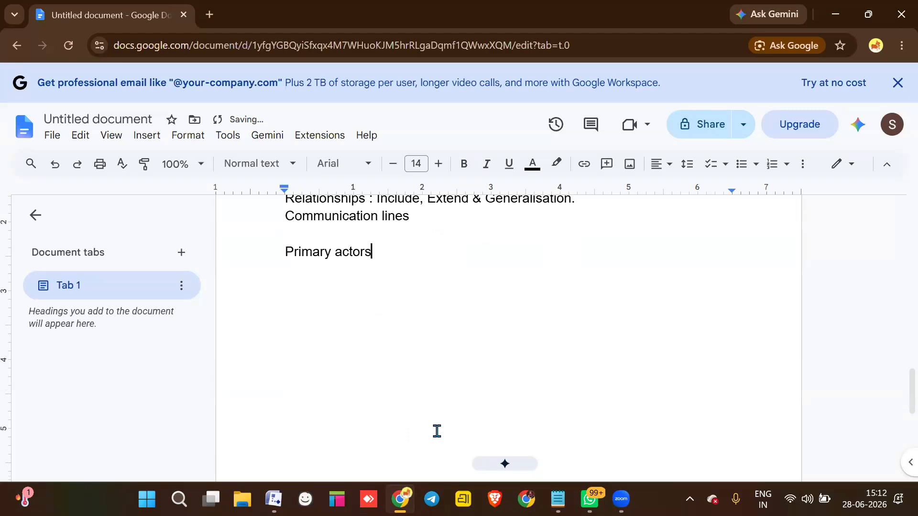
text(: They will be )
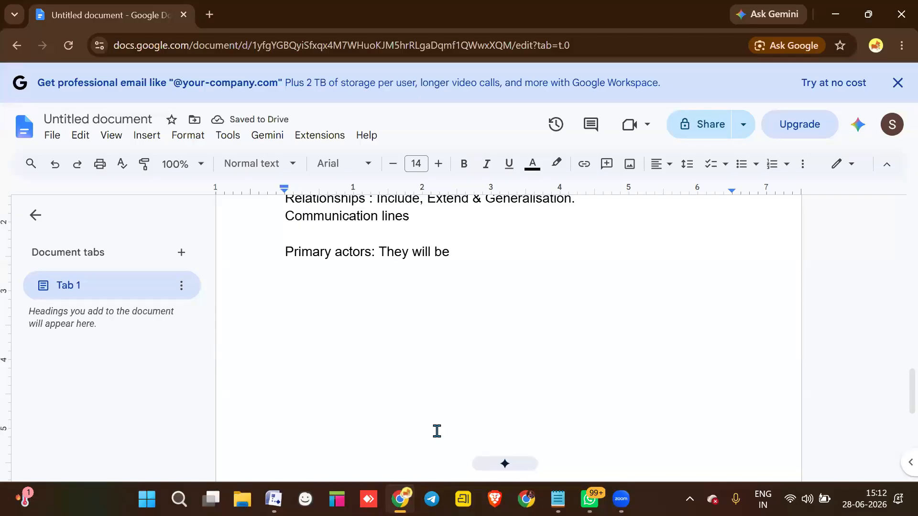
text(startin)
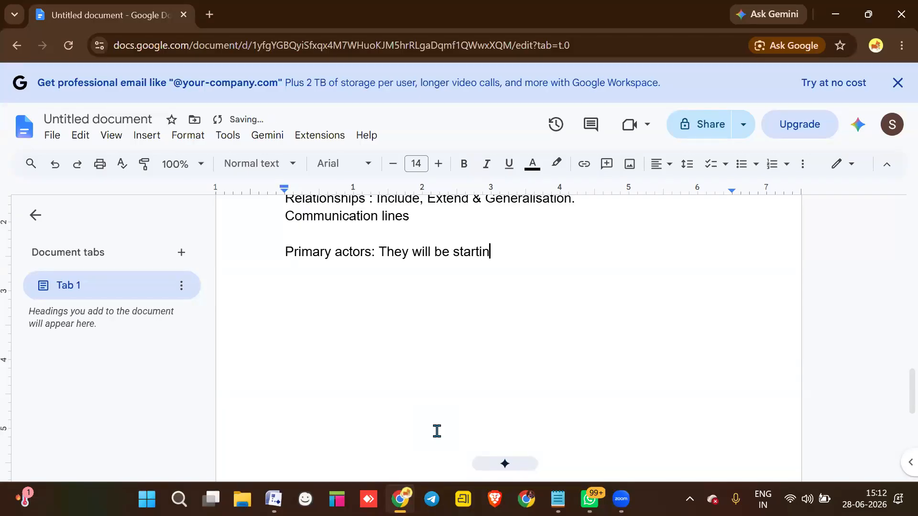
text(g a task)
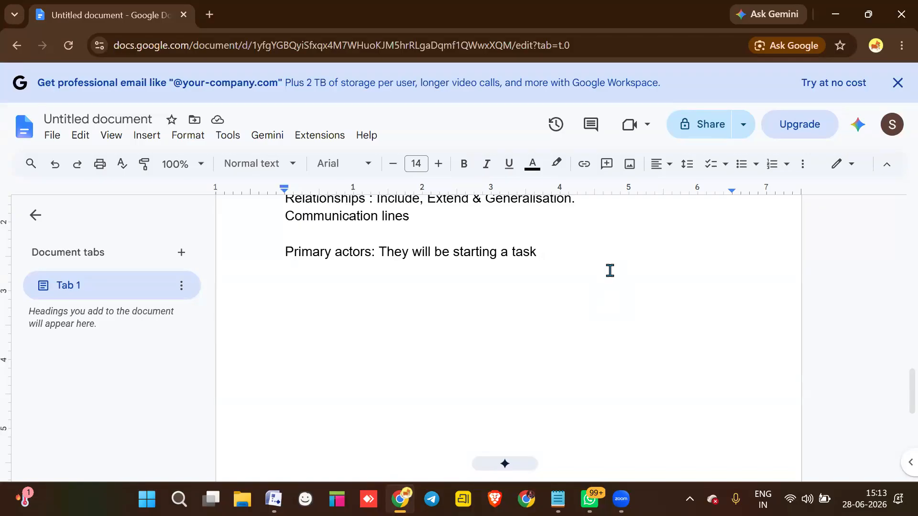
key(Return)
text(Secondary actor)
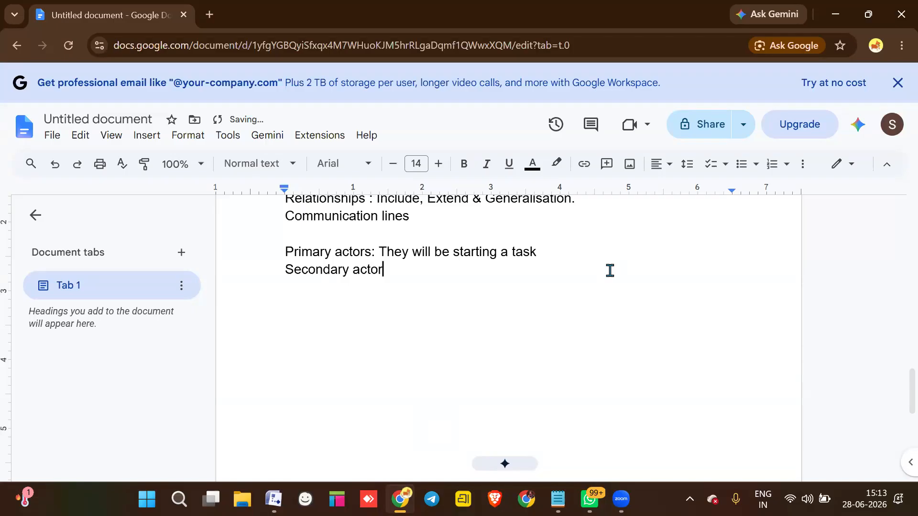
text(s :)
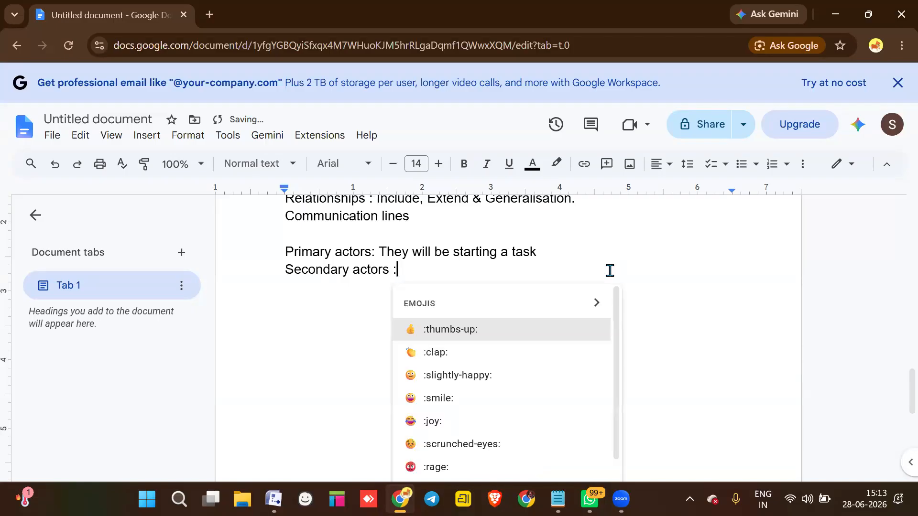
text( THey)
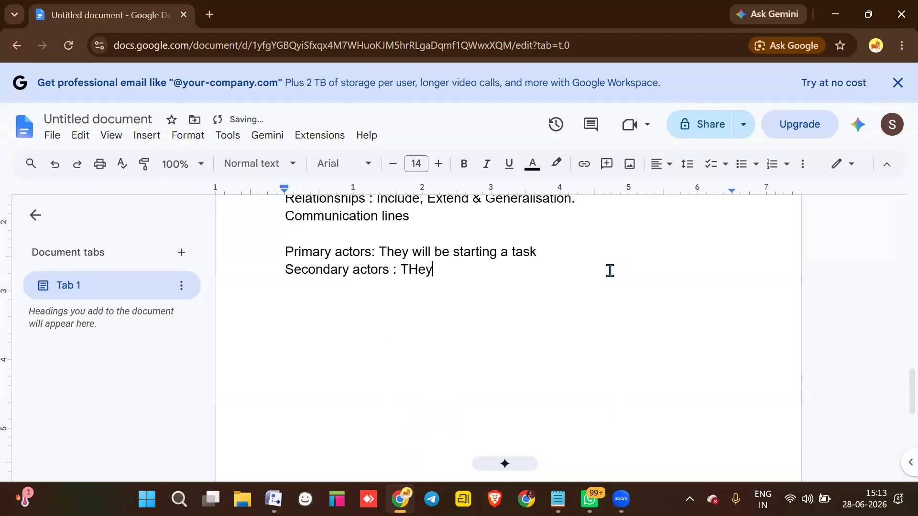
text( help Prim)
text(ary actor )
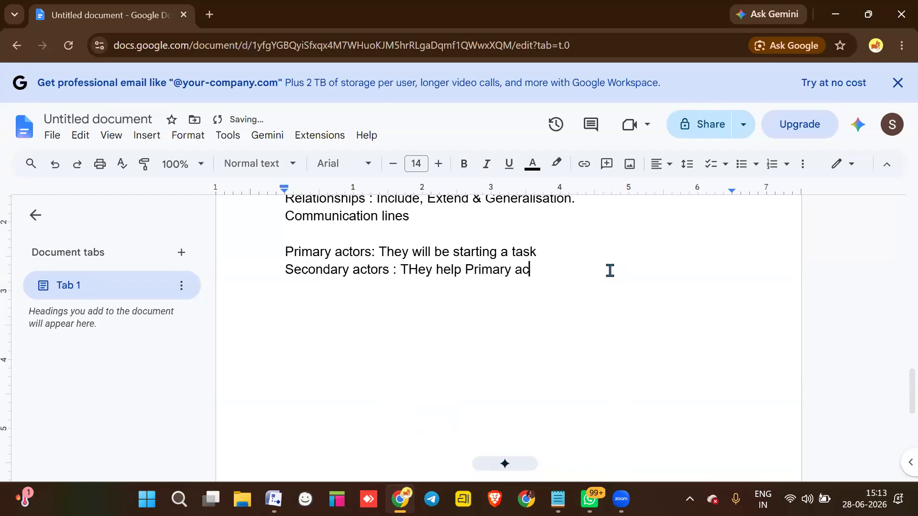
text(to finish the task.)
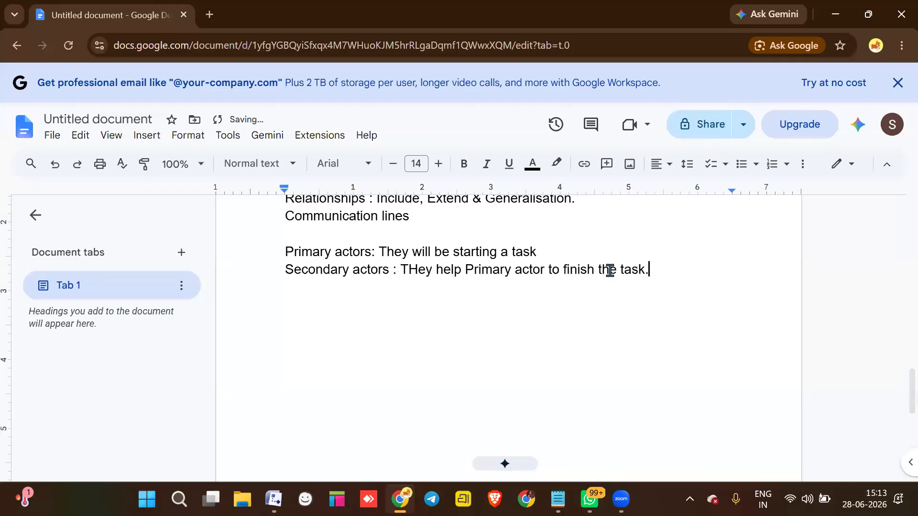
- Add 'Essential use cases : It is the main use case' followed by an 'Eg: Registration' line
key(Return)
key(Return)
text(Essential use cases)
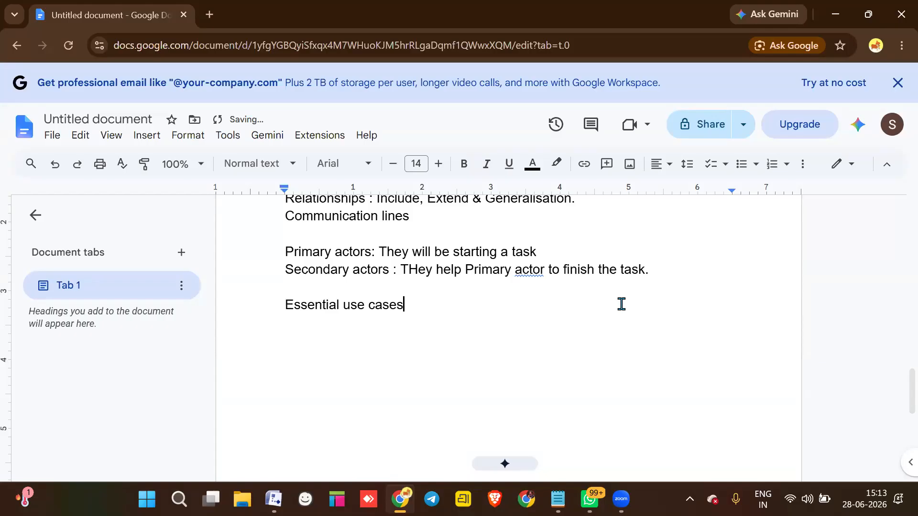
text( : It is the main )
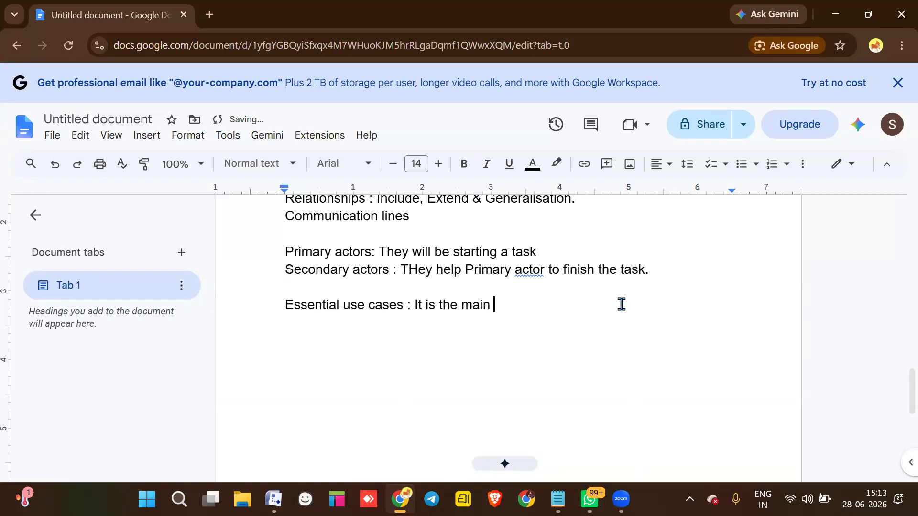
text(use case)
key(Return)
text(Eg:)
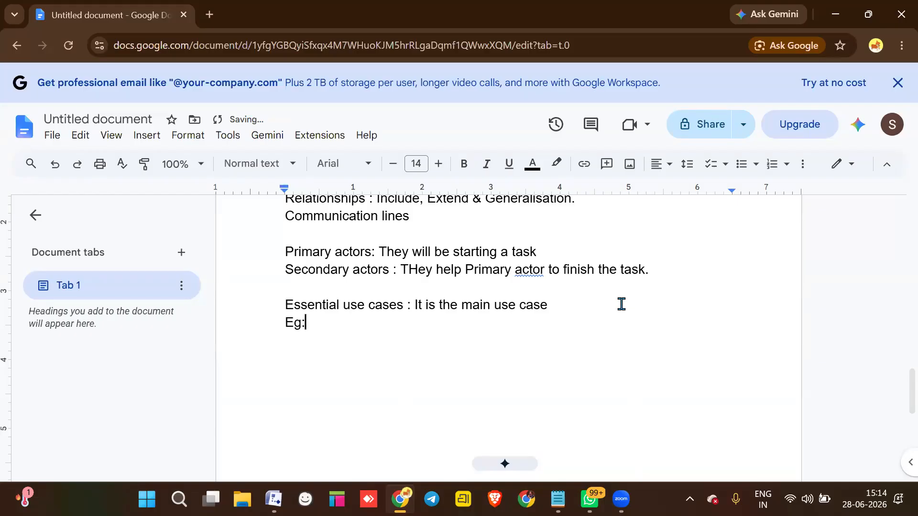
text( Registration)
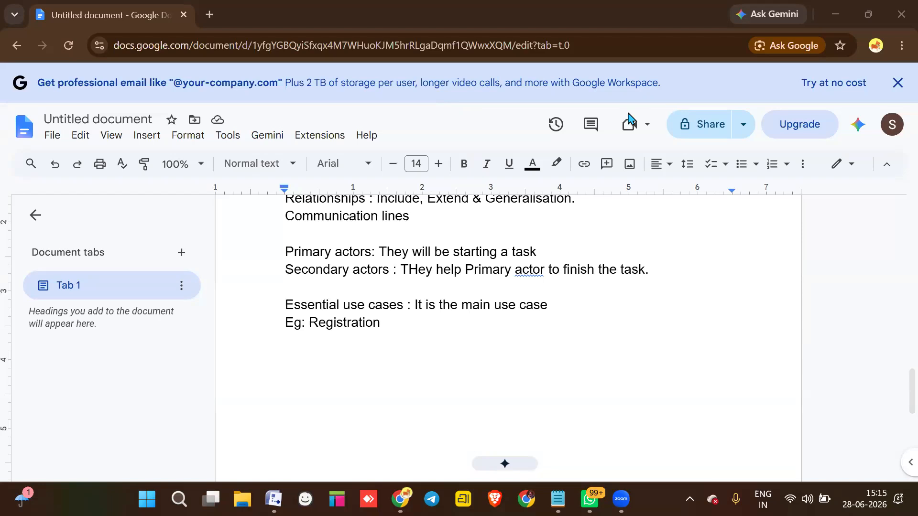
- Extend the examples with Login, Browse, Wishlist, Payment, Receipt and select the example list
click(408, 323)
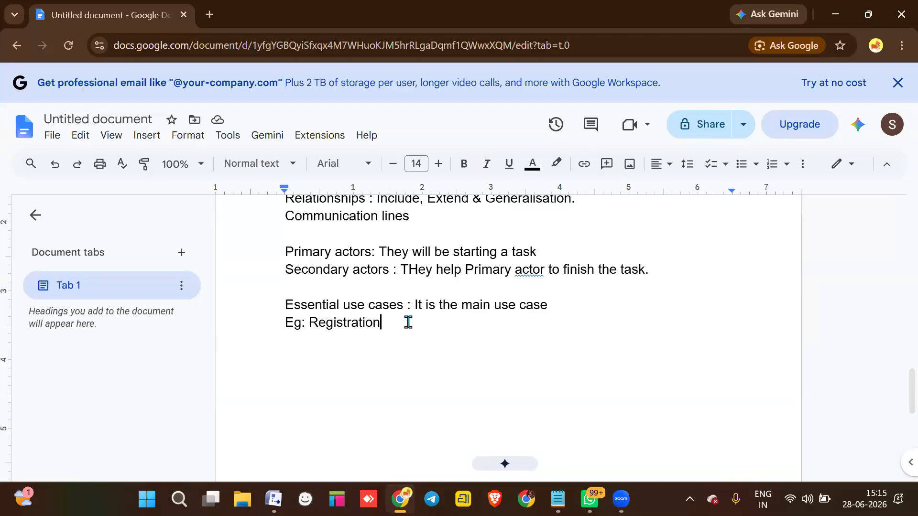
text(, Login, Browse,)
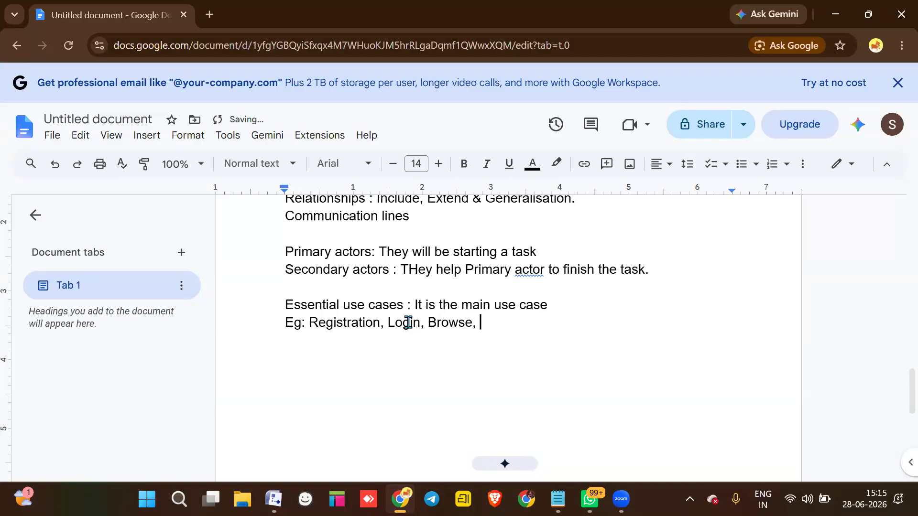
text( Wishlist, Payment, )
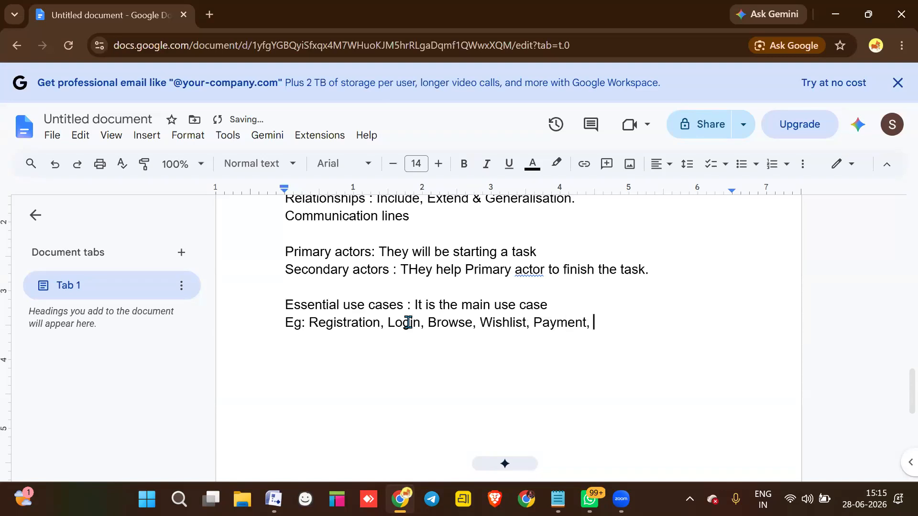
text(Receipt)
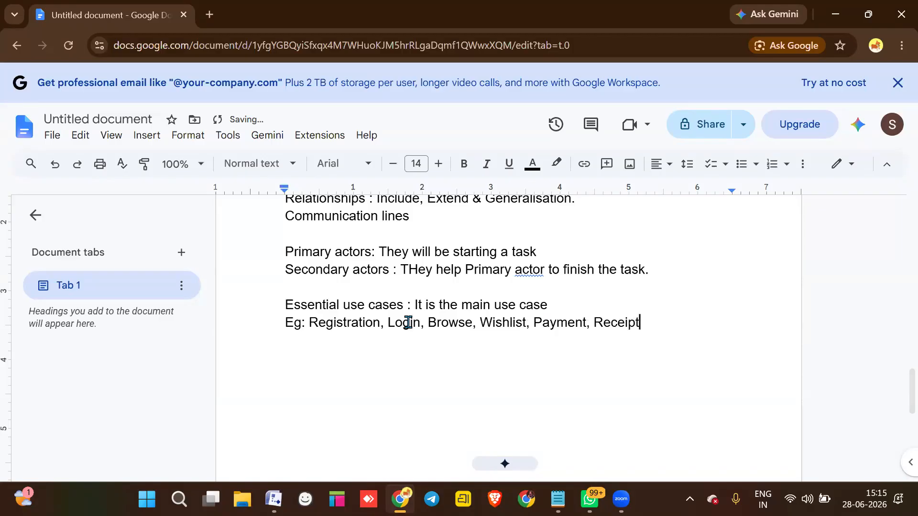
click(309, 323)
drag(624, 343, 641, 321)
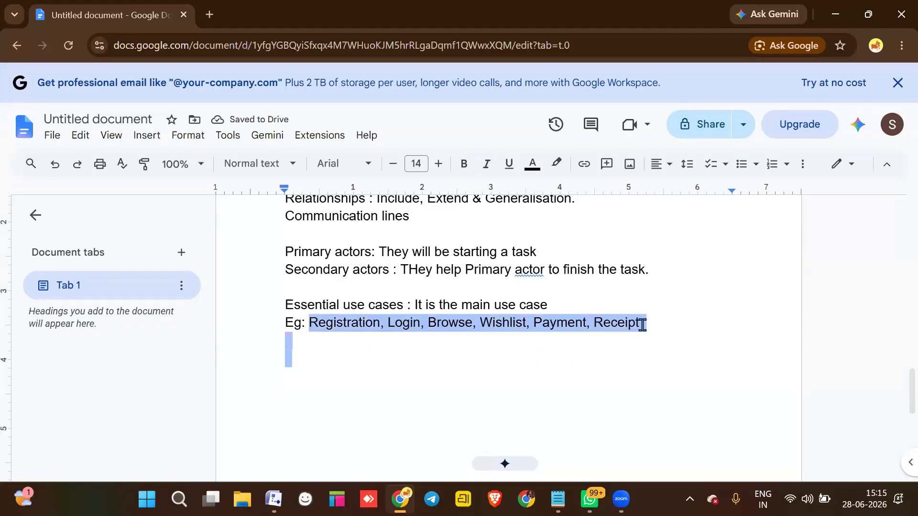
click(503, 102)
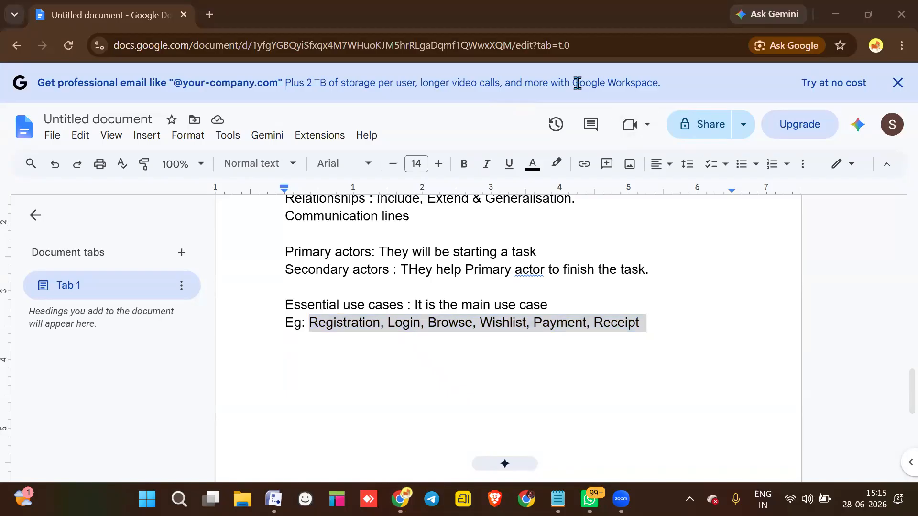
click(684, 325)
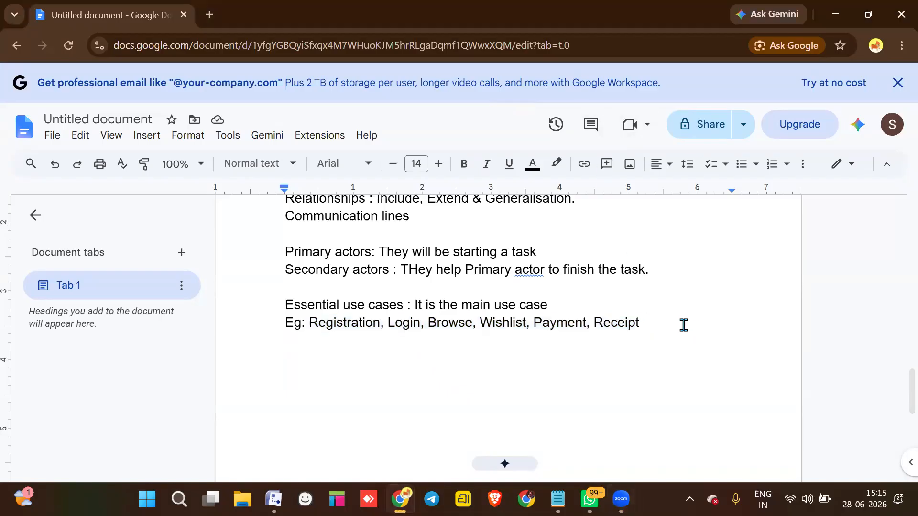
- Add the line 'Supporting Use Cases : They support the main use case'
key(Return)
key(Return)
text(Suppor)
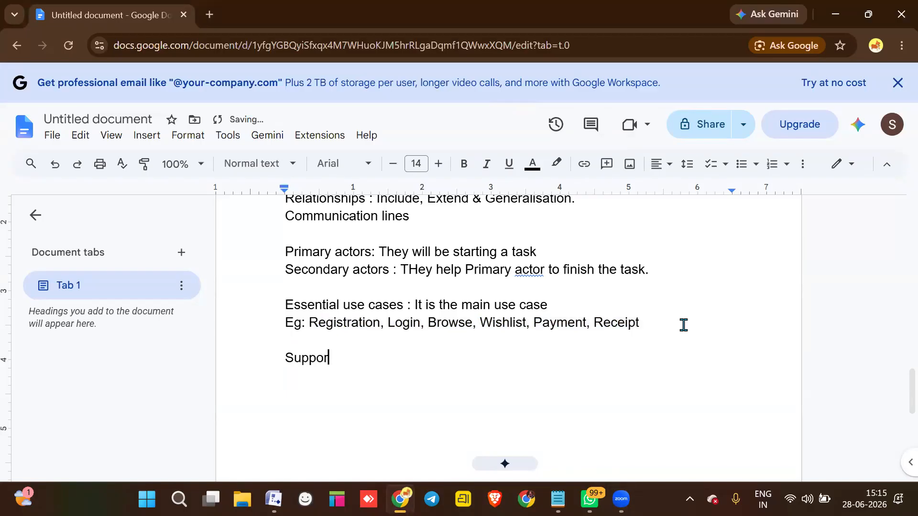
text(ting Use Ca)
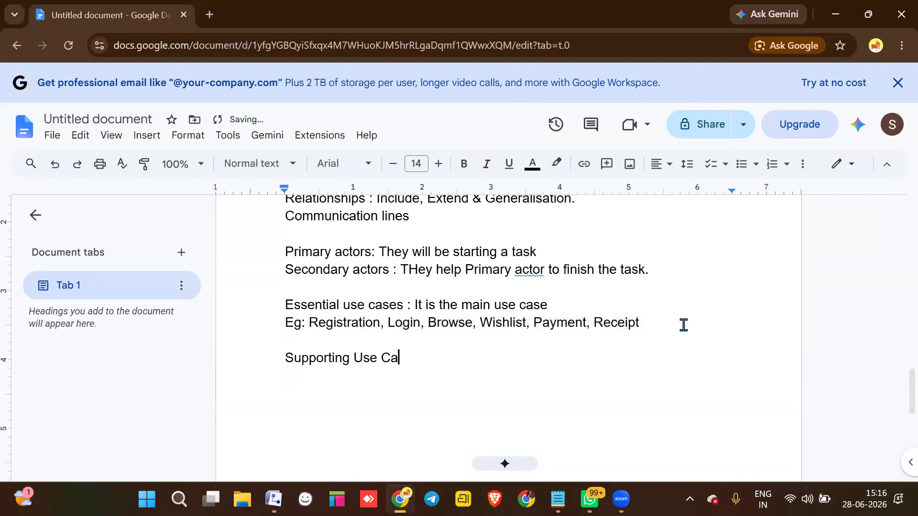
text(ses : They support the mi)
key(BackSpace)
text(ain use )
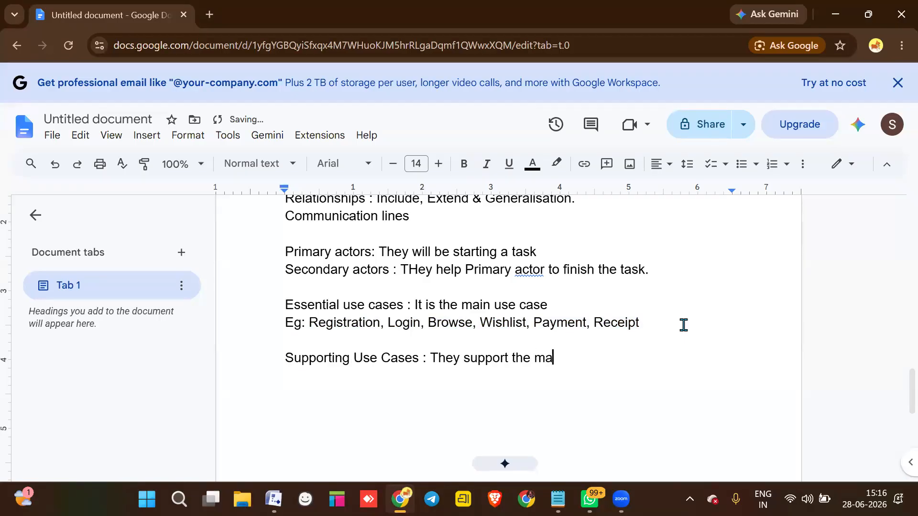
text(case)
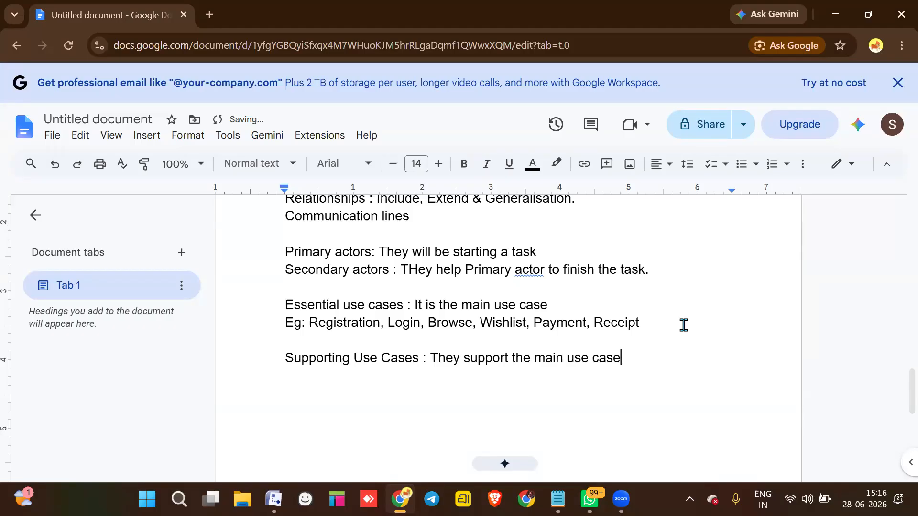
- Add 'Eg: Name, Number, Email, Password, Forget Password' below it and tidy punctuation after Receipt
key(Return)
text(EG:)
key(Left)
key(Left)
key(Left)
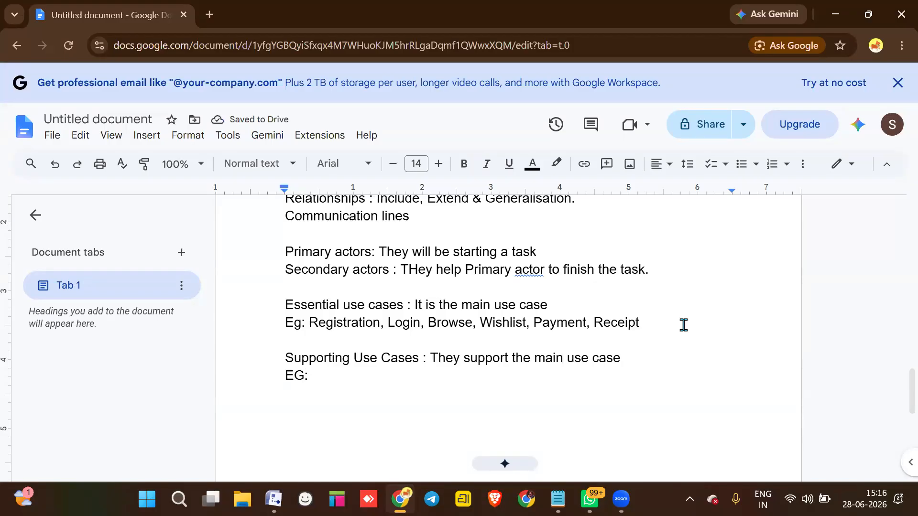
key(BackSpace)
text(g: NA)
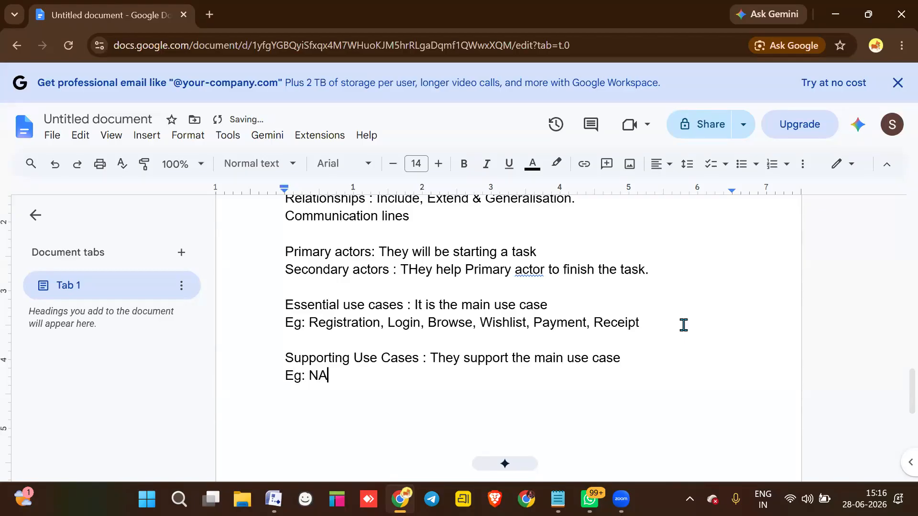
key(BackSpace)
text(ame, Number)
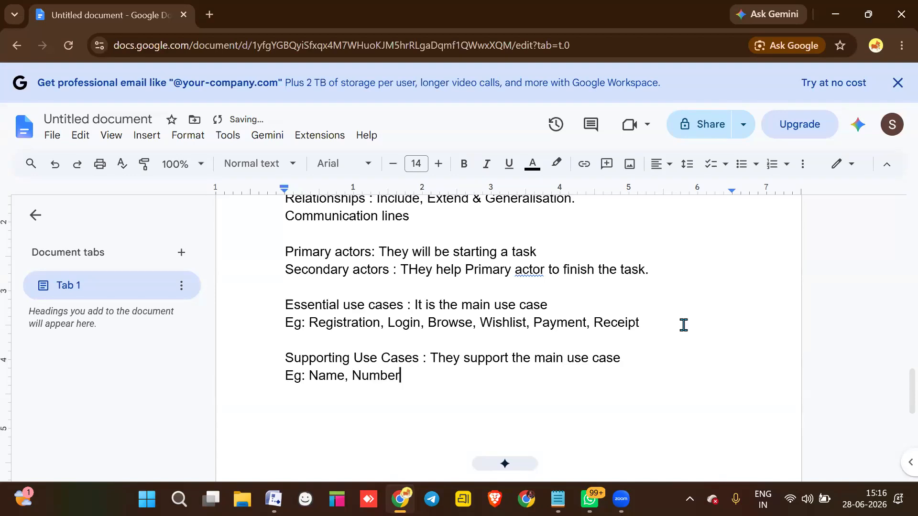
text(, Email, Password, F)
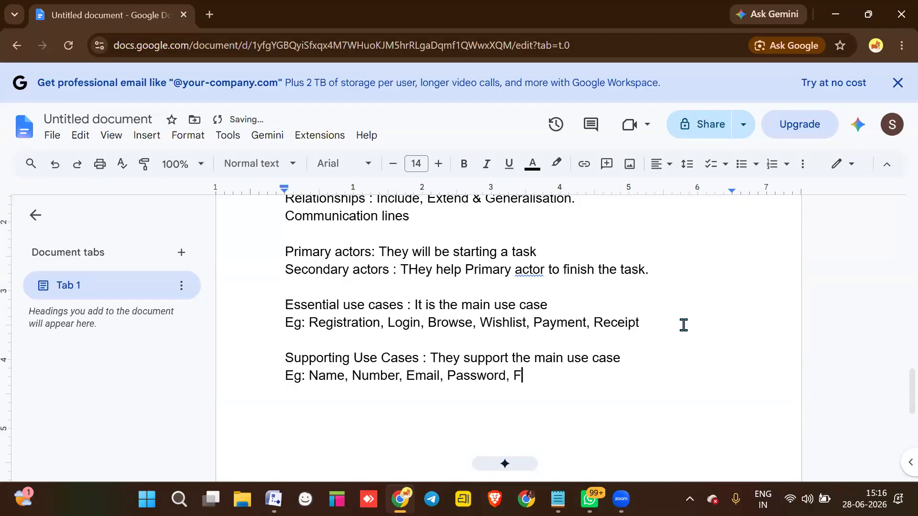
text(orget Password)
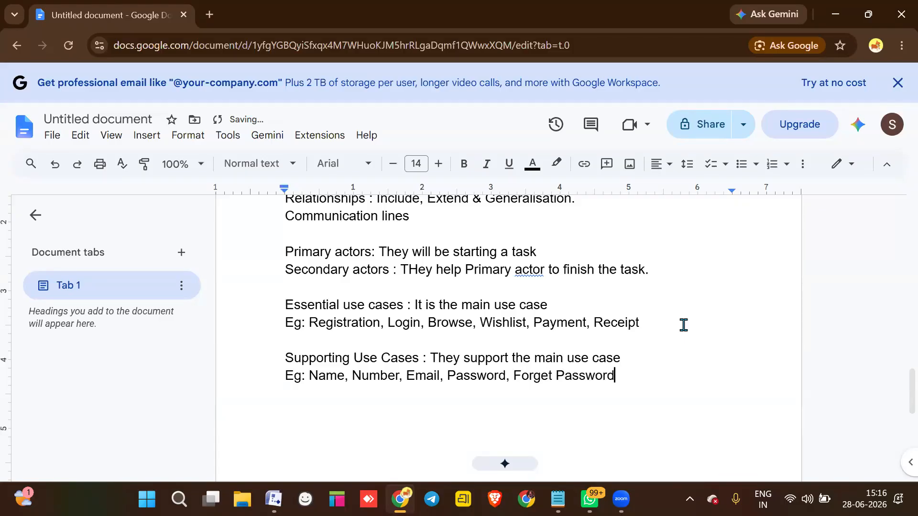
click(684, 324)
text(,....)
key(BackSpace)
key(BackSpace)
key(BackSpace)
key(BackSpace)
key(BackSpace)
- Add dots after Forget Password and start a Relationships: list with Include:, Extend:, Generalization: lines
click(633, 386)
click(617, 375)
text(.........)
key(Return)
key(Return)
text(Relationships)
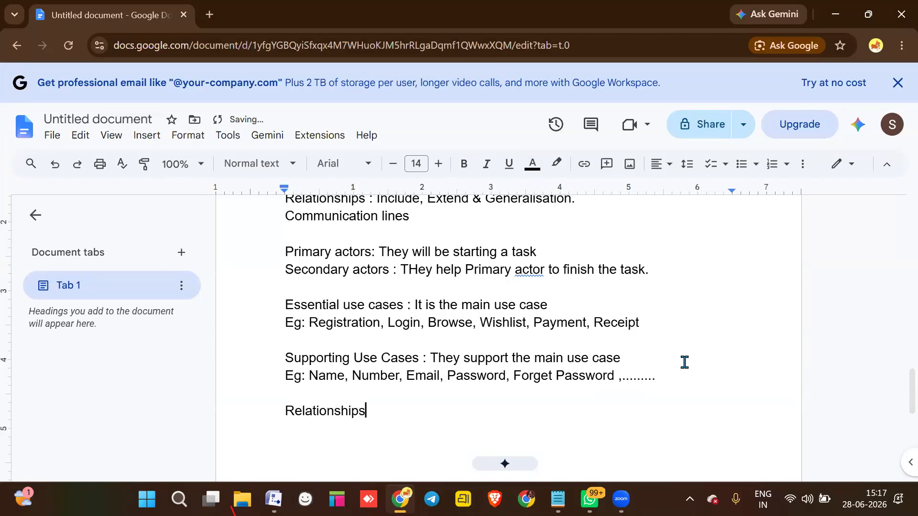
text(:)
key(Return)
text(In)
text(clude)
text(,)
text( E)
key(BackSpace)
key(BackSpace)
key(BackSpace)
text(:)
key(Return)
text(Exte)
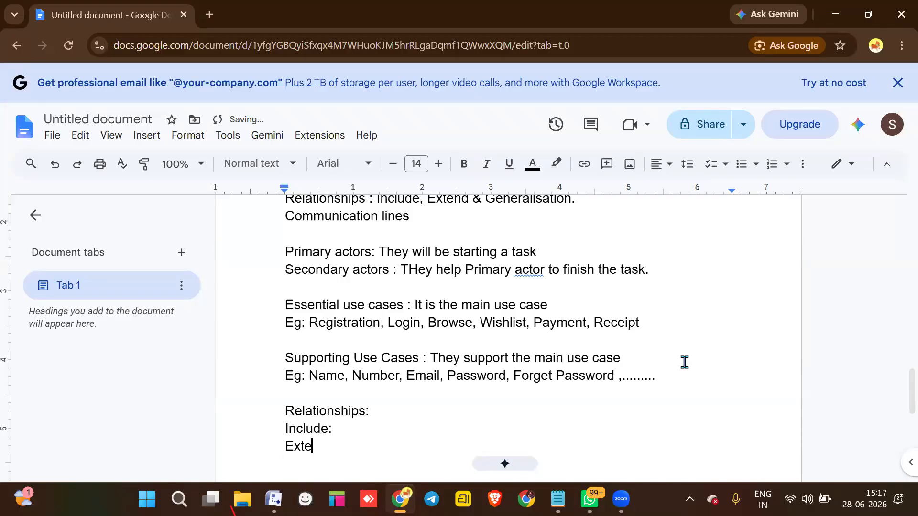
text(nd:)
key(Return)
text(Genera)
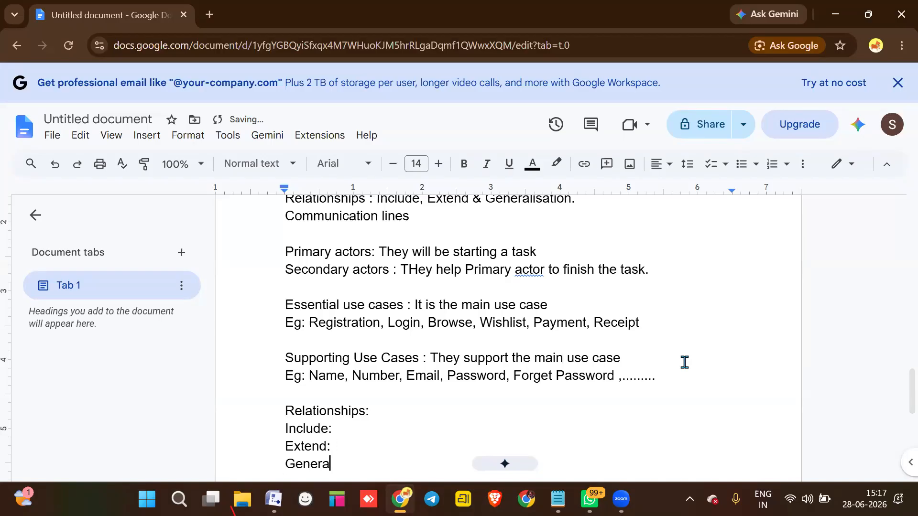
text(lization:)
- Fill in Include: Mandatory, Extend: Not Mandatory and Generalization: Optional
click(346, 428)
text(Ma)
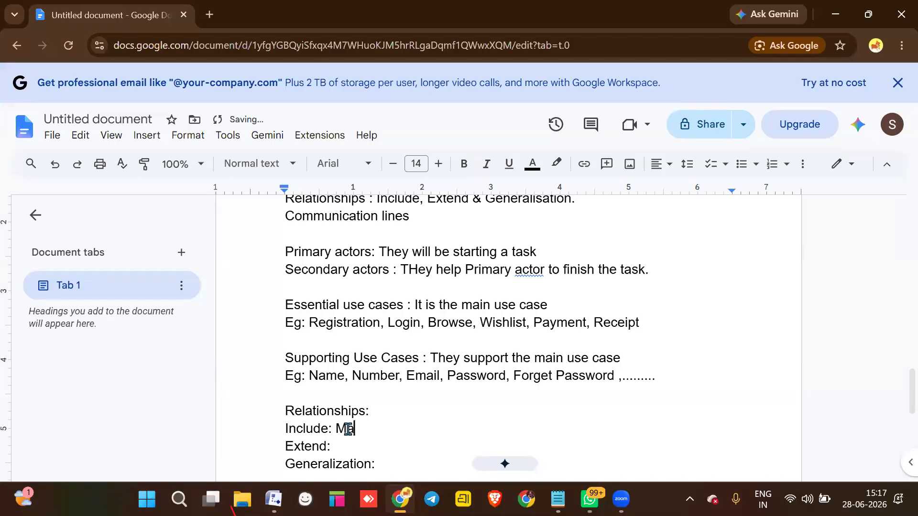
text(ndatory)
click(347, 446)
text(Not )
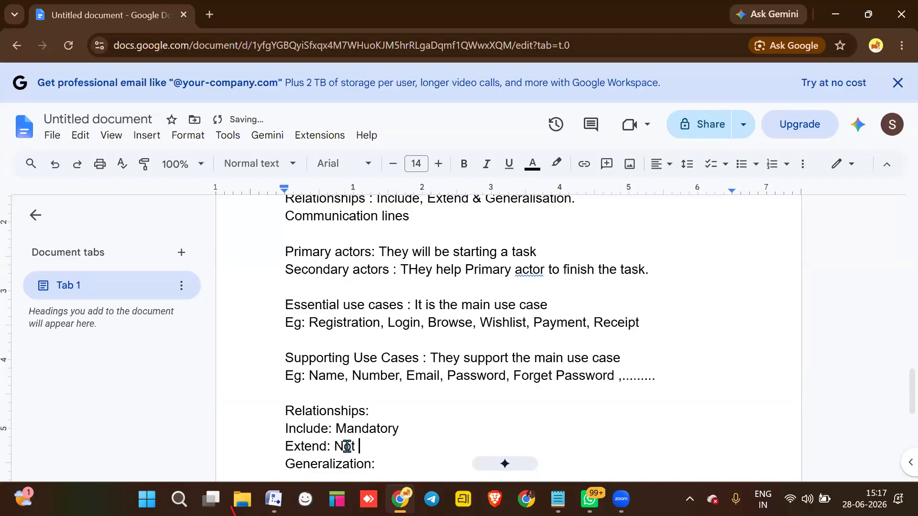
text(Mandatory Generalization: )
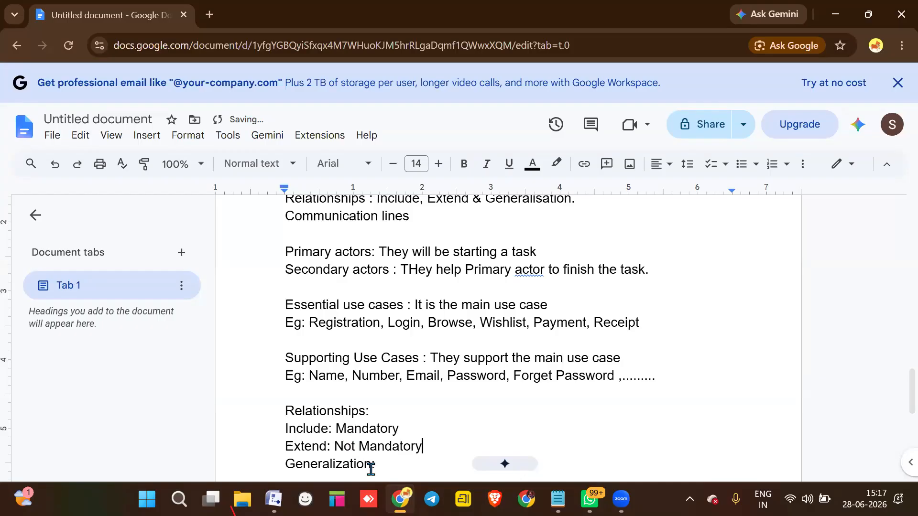
text(Optional)
scroll(383, 316, down, 3)
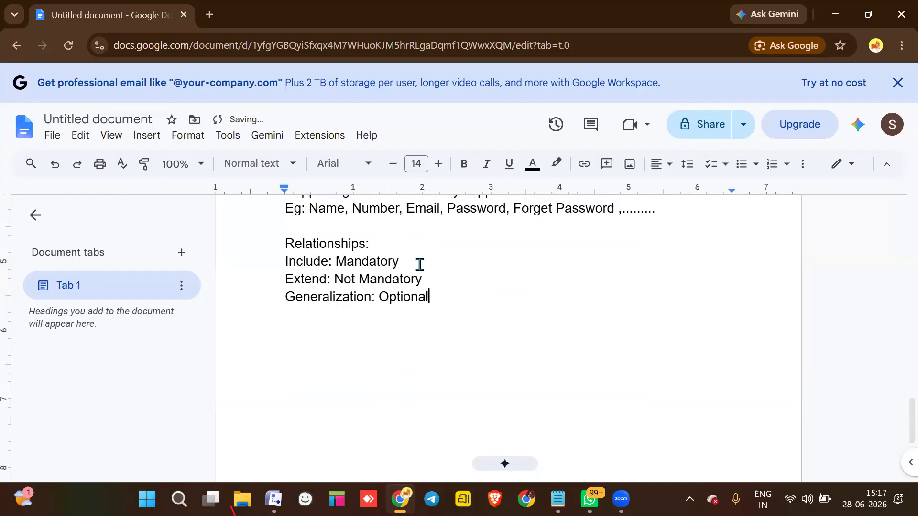
- Append ': Eg: Registration-> Name,Email, Password & Number (*)' to the Include line
click(436, 264)
text(:)
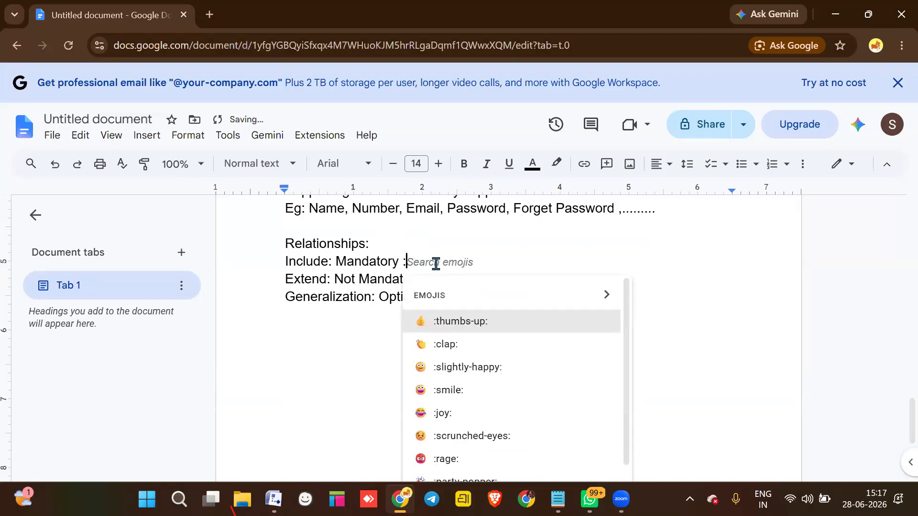
text( Re)
key(BackSpace)
key(BackSpace)
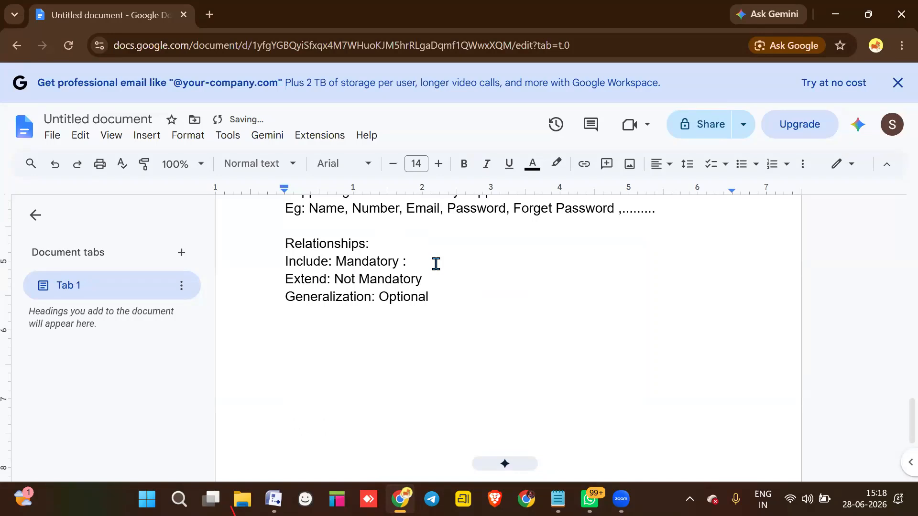
text(Eg: Registration)
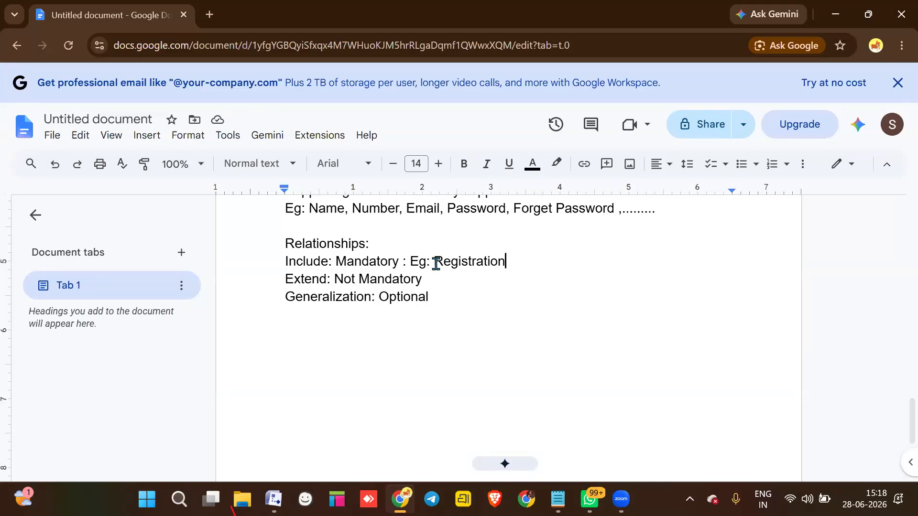
text(-)
text(>)
text( Na)
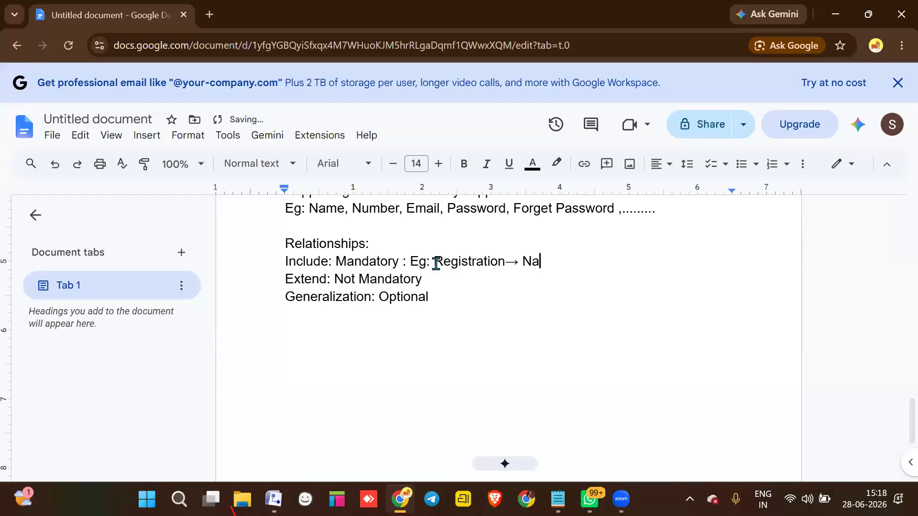
text(me,Email, Pass)
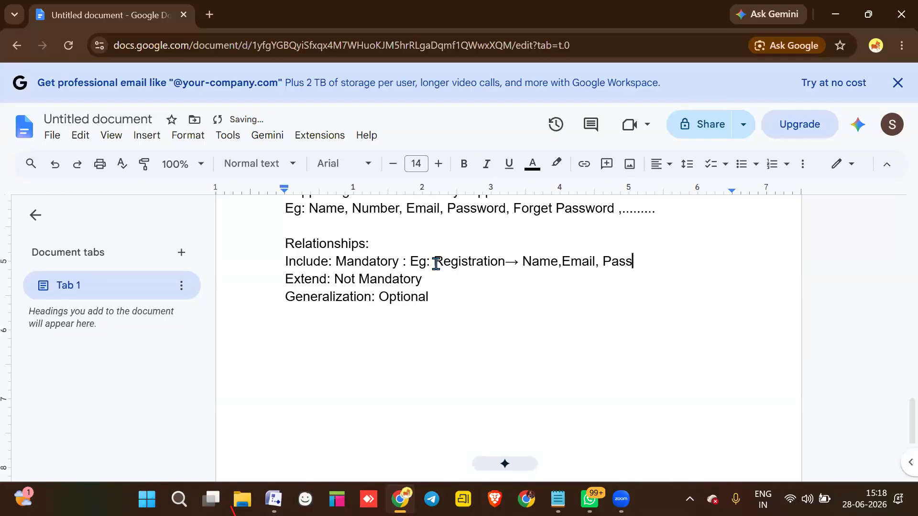
text(word &n)
key(BackSpace)
text(Numbe)
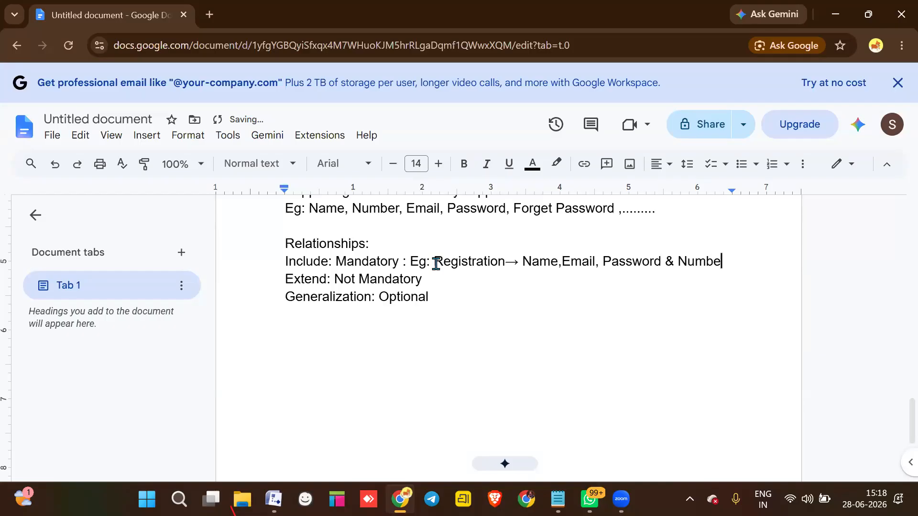
text(r (*)
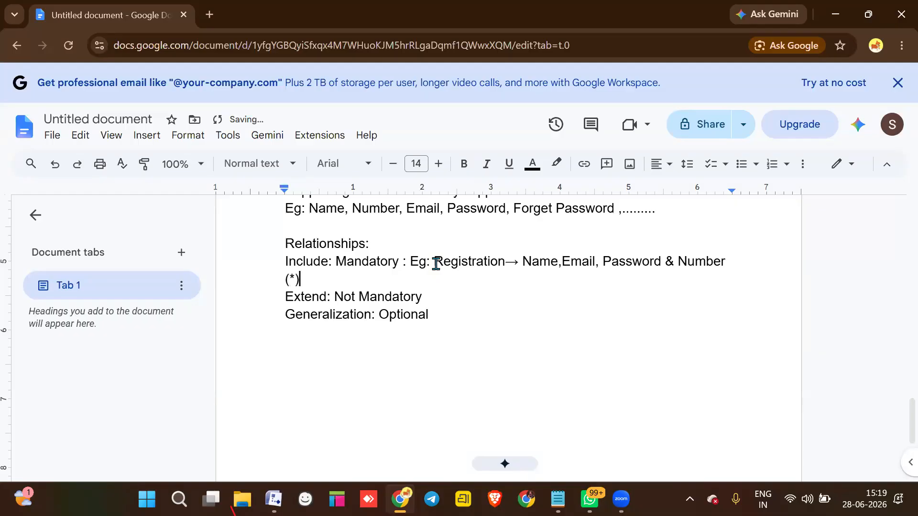
- Append ': Eg : Login :' to the Extend line
click(446, 303)
text(: Eg :)
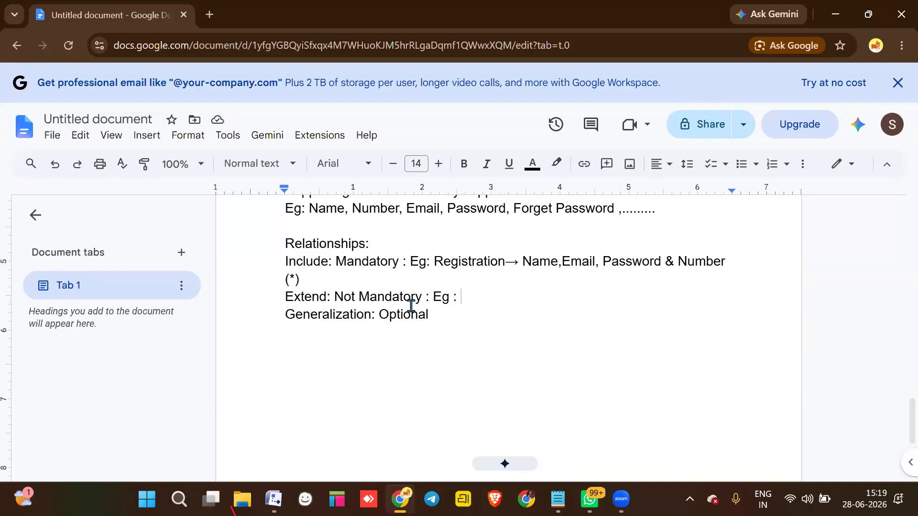
text(LOgin:)
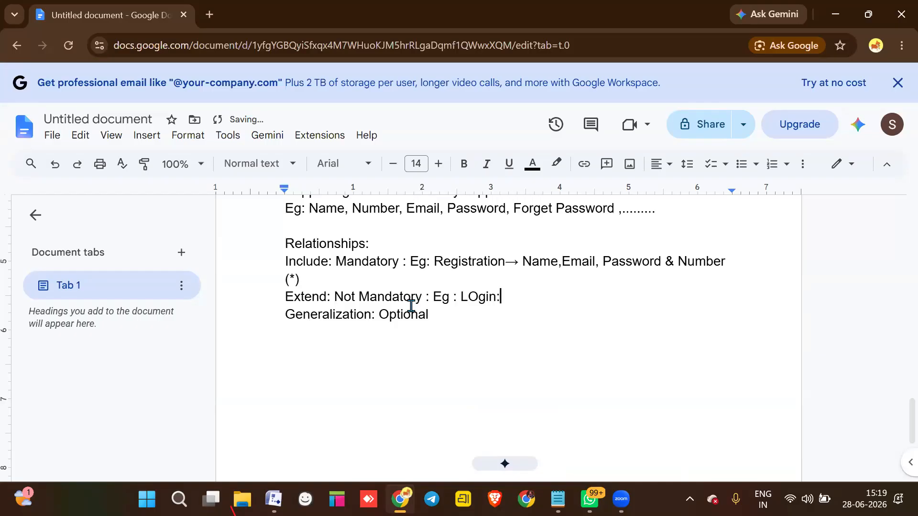
key(BackSpace)
key(BackSpace)
key(BackSpace)
key(BackSpace)
text(ogin :)
click(425, 99)
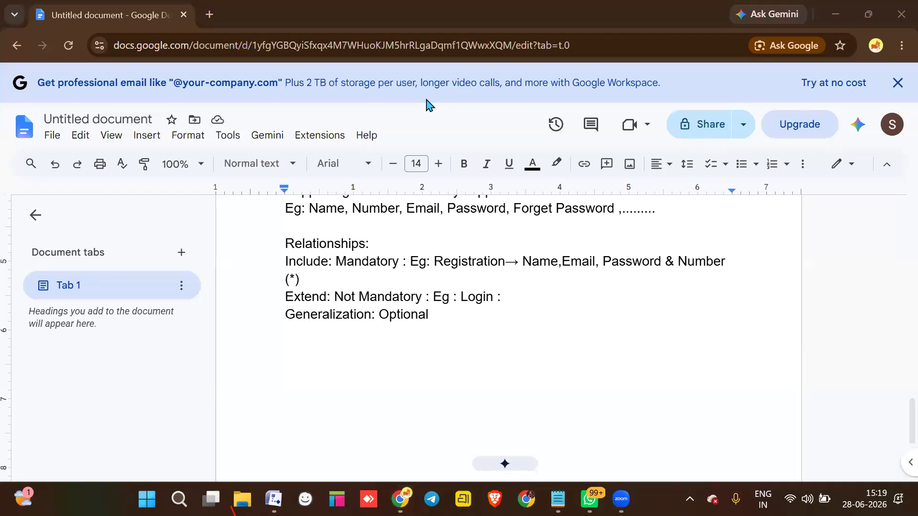
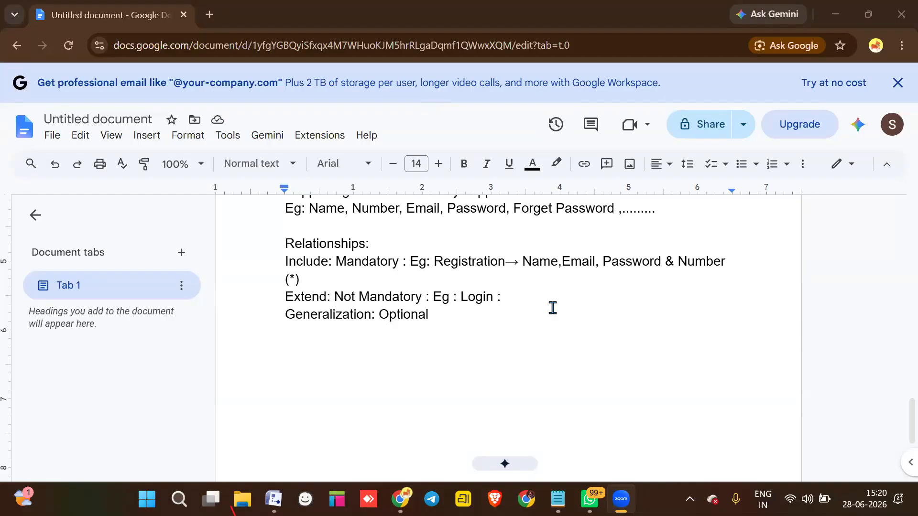
- Change the Extend example to 'Login ---> Forget Password' and add a blank line after it
click(533, 304)
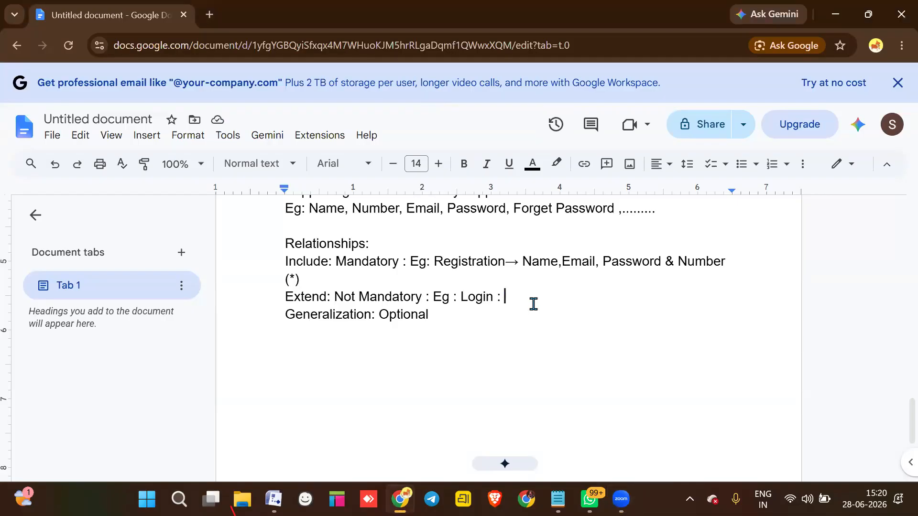
text(Forg)
key(Left)
key(Left)
key(Left)
key(Left)
key(BackSpace)
key(BackSpace)
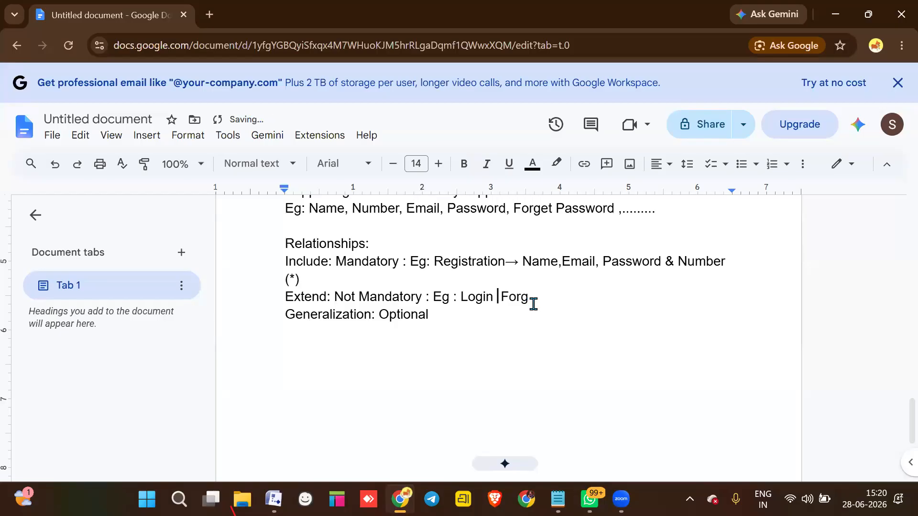
text(--->)
key(Right)
key(Right)
key(Right)
key(Right)
key(Right)
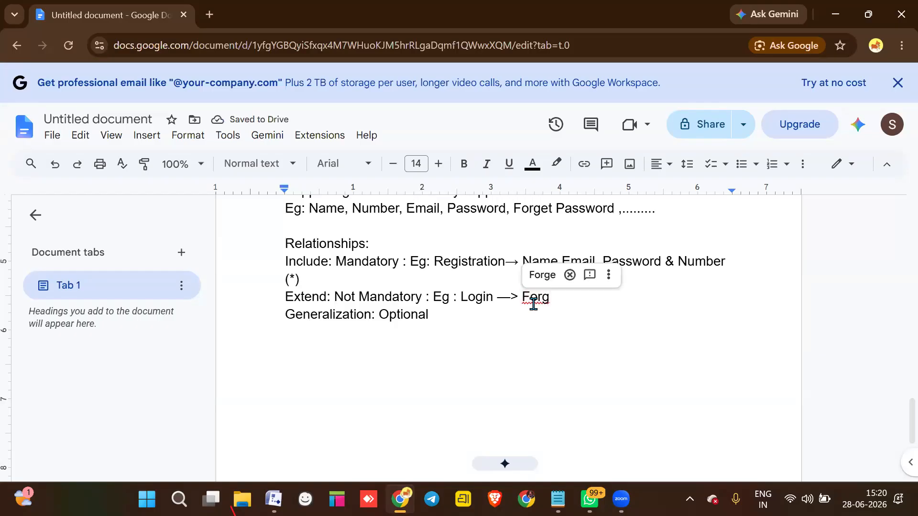
text(et Pas)
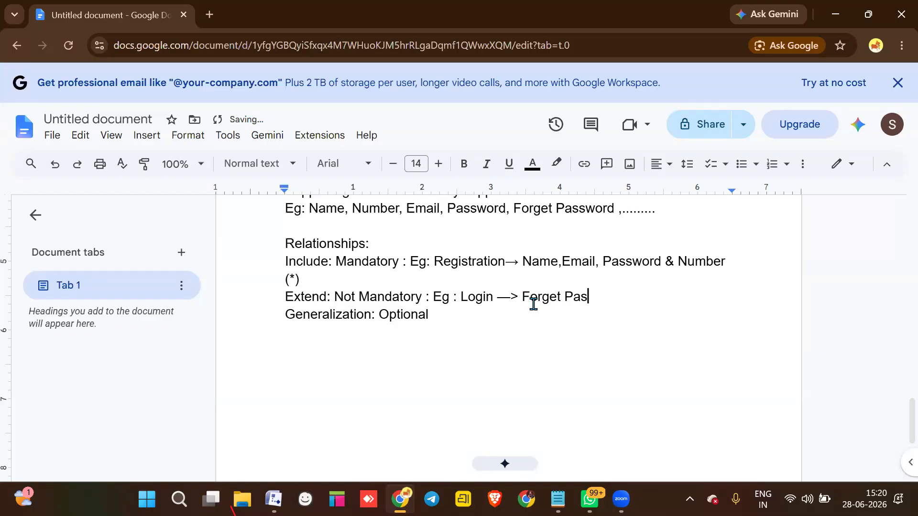
text(sword)
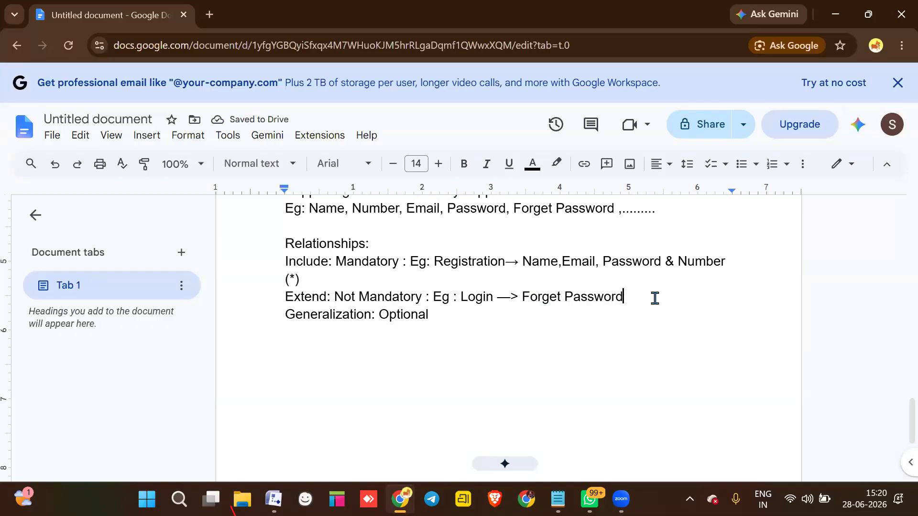
key(Return)
click(466, 335)
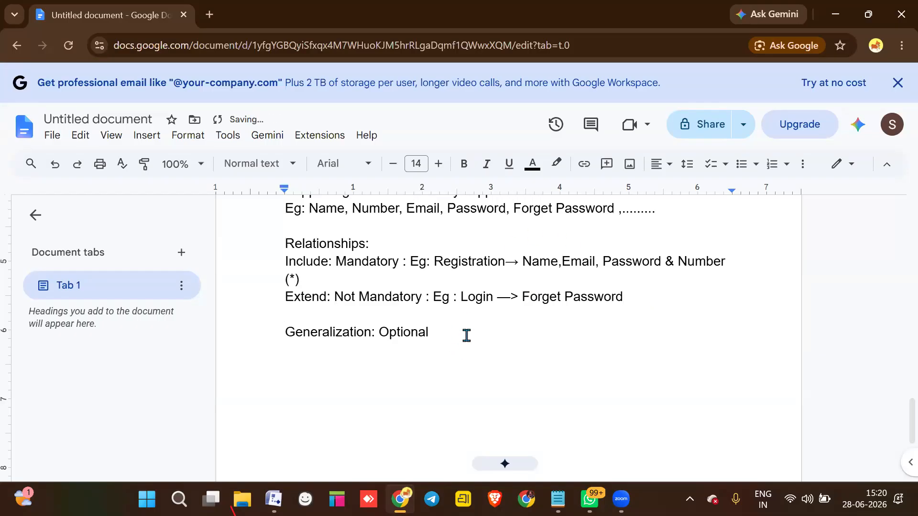
- Append ': Eg : Payment --> UPI, Card, COD, Net banking' to Generalization and start a new line
text(: Eg : Payment)
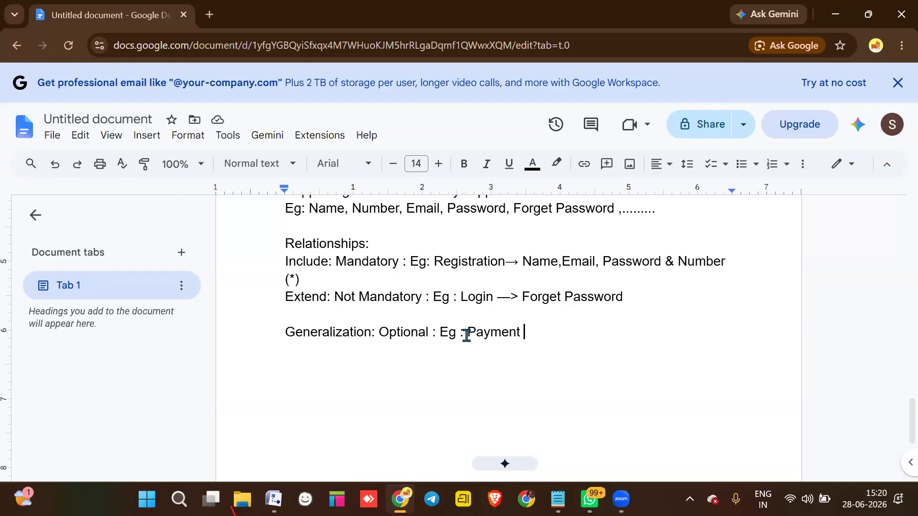
text(--)
text(>)
text( UPI)
text(, Car)
text(d, C)
text(OD)
text(, Net)
text( banki)
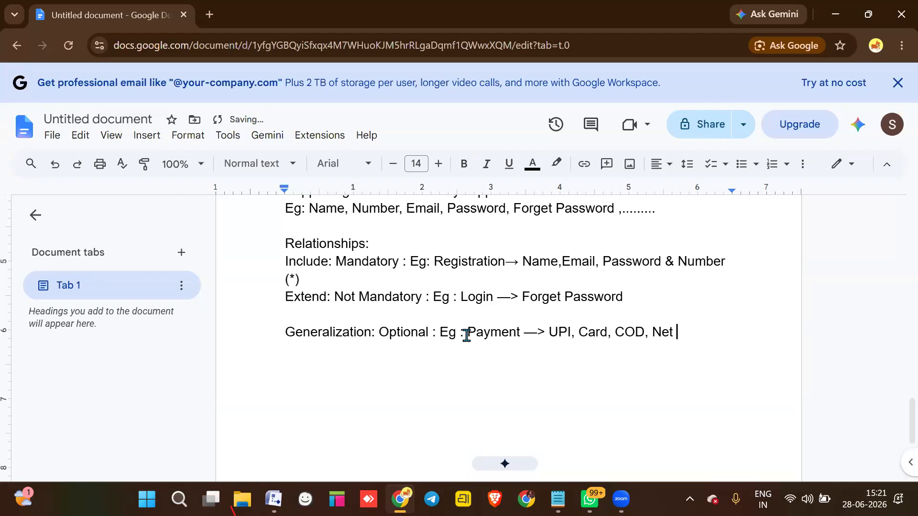
text(ng)
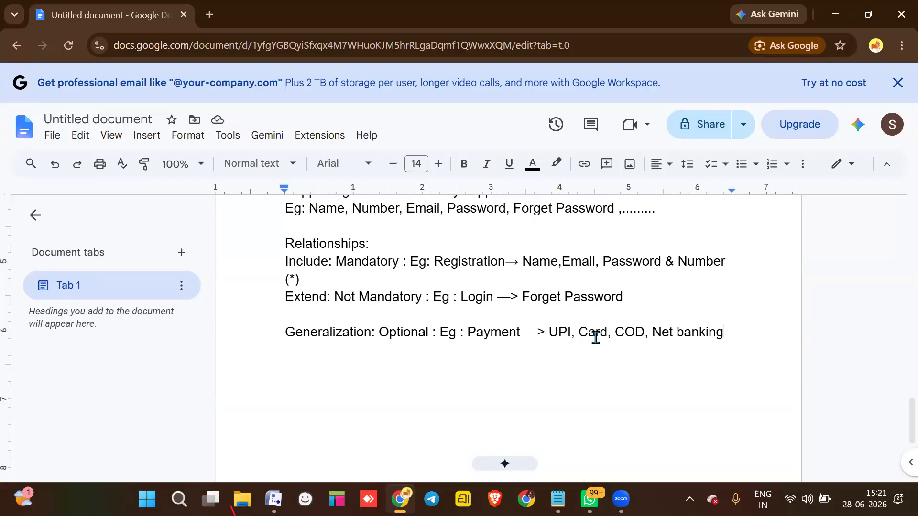
key(Return)
key(Return)
- Add the lines 'System Boundary : Differentiates the actos and use cases' and 'Communication lines : Connect Actors & Use Cases'
text(System Bou)
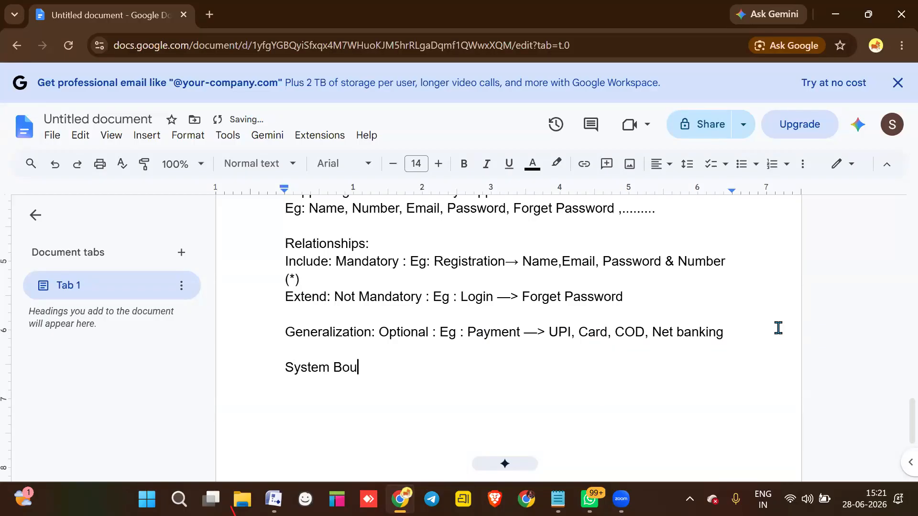
text(ndary :)
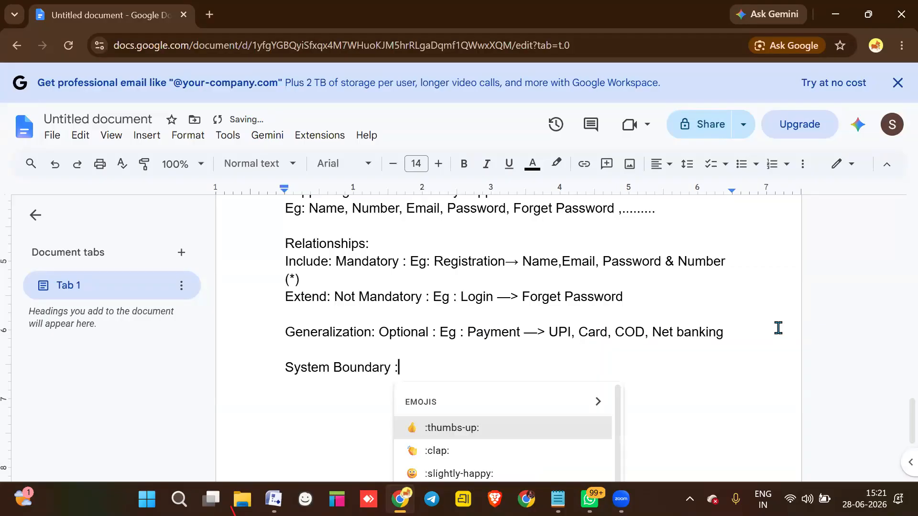
text( D)
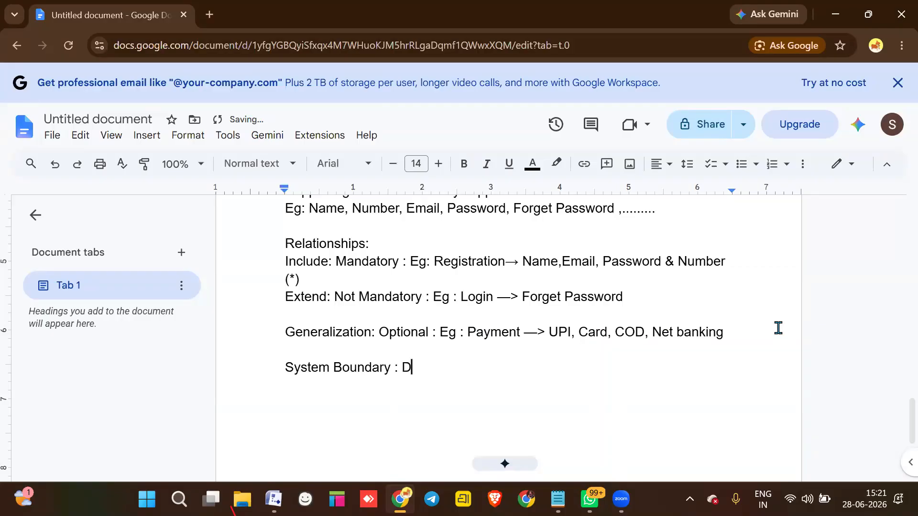
text(ifferentiates the actos and use cases)
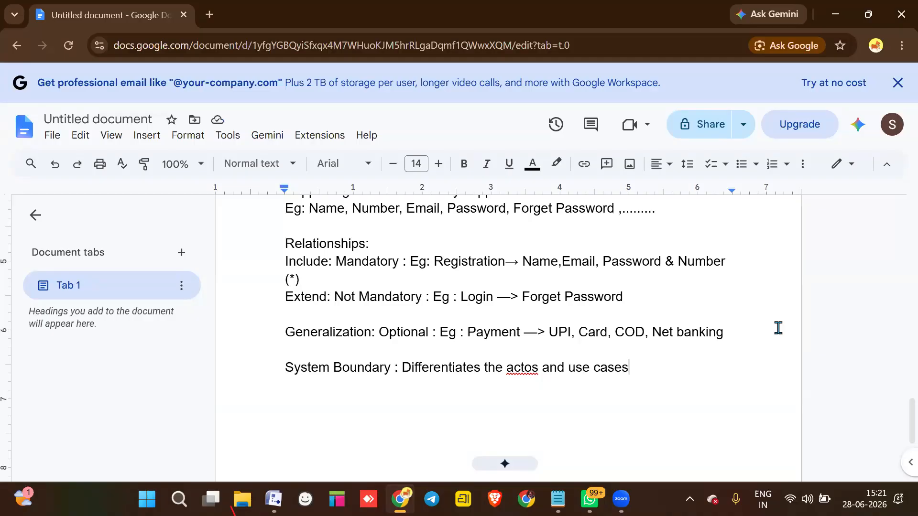
key(Return)
key(Return)
text(Comm)
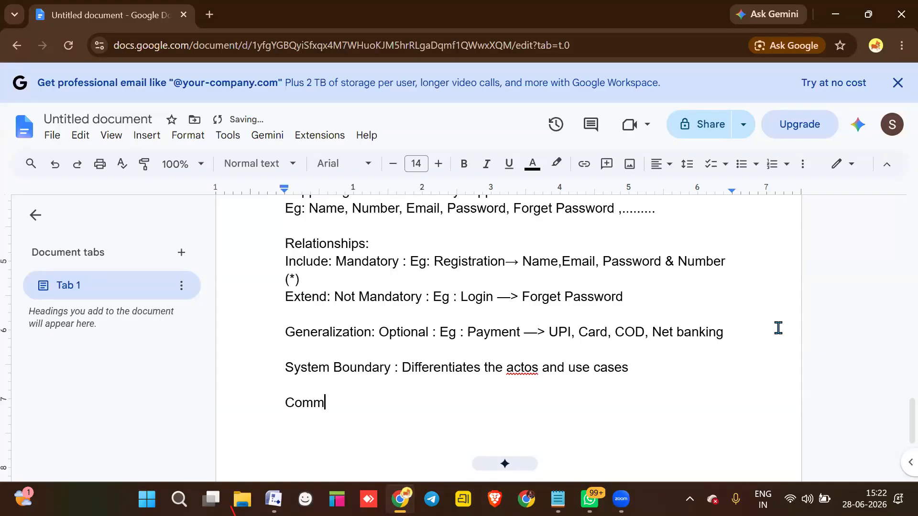
text(unication lines :)
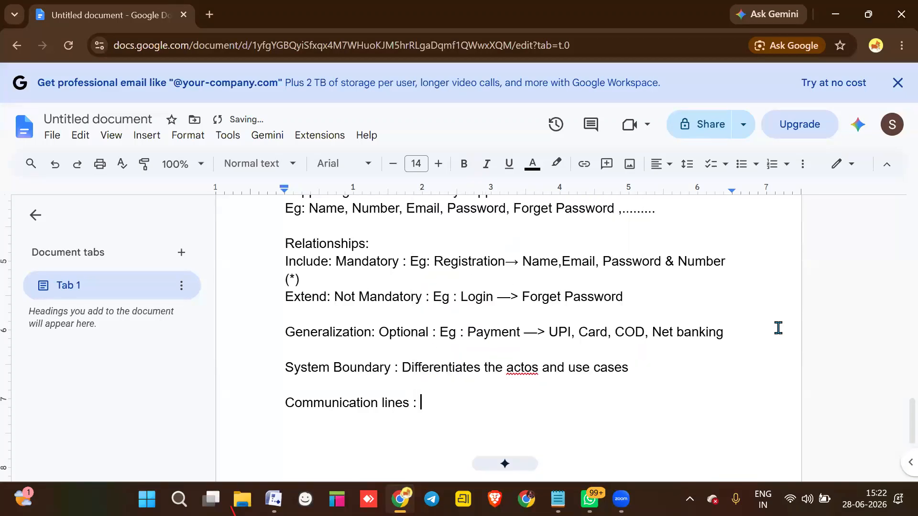
text( Connetc)
text( Ac)
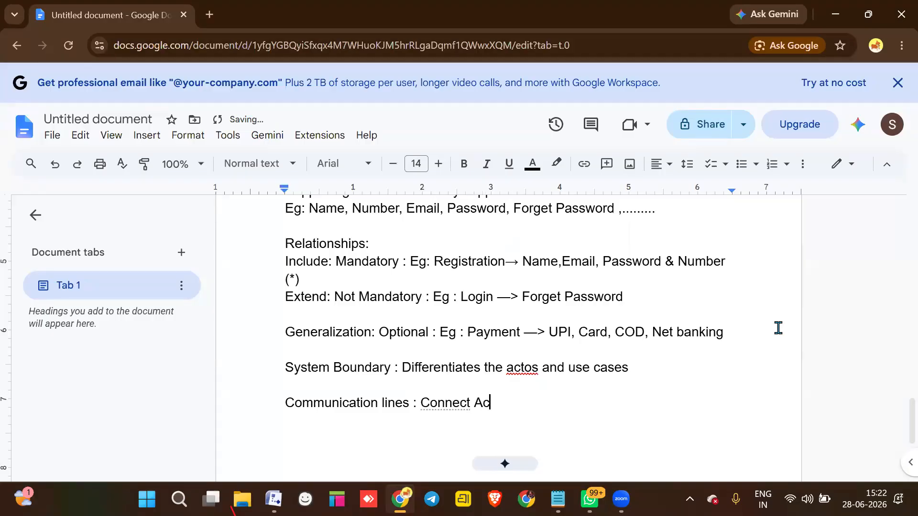
text(tors & Use C)
text(ases)
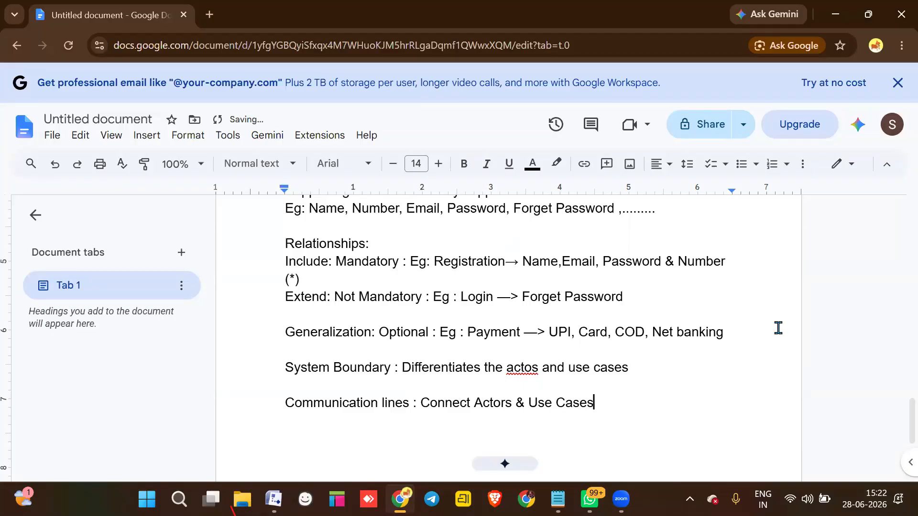
- Close the previous Visio drawing window, saving its changes
click(273, 499)
right_click(273, 499)
click(290, 461)
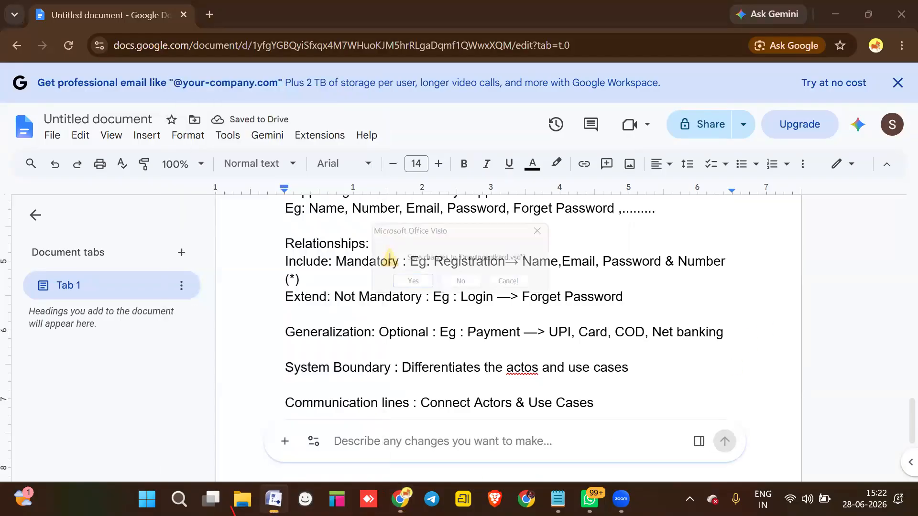
click(407, 285)
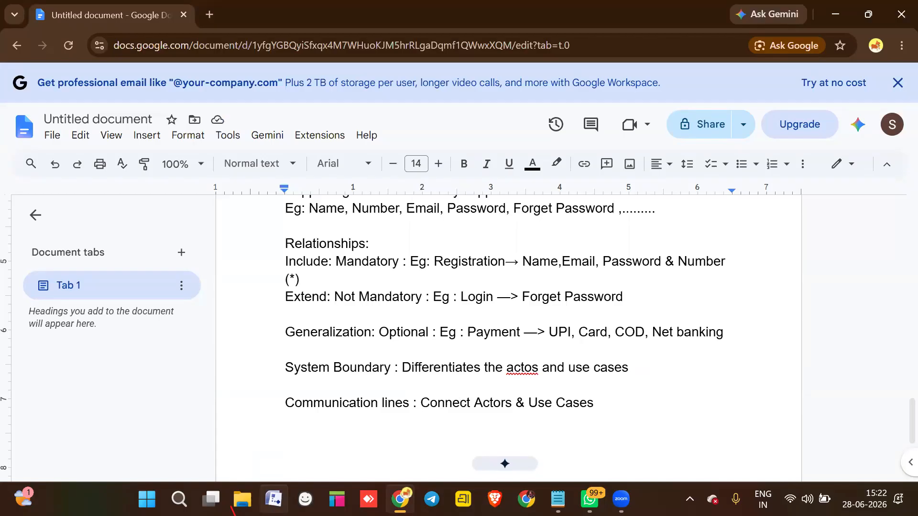
- Relaunch Visio maximized and create a new drawing from the Software and Database UML Model Diagram template
click(274, 499)
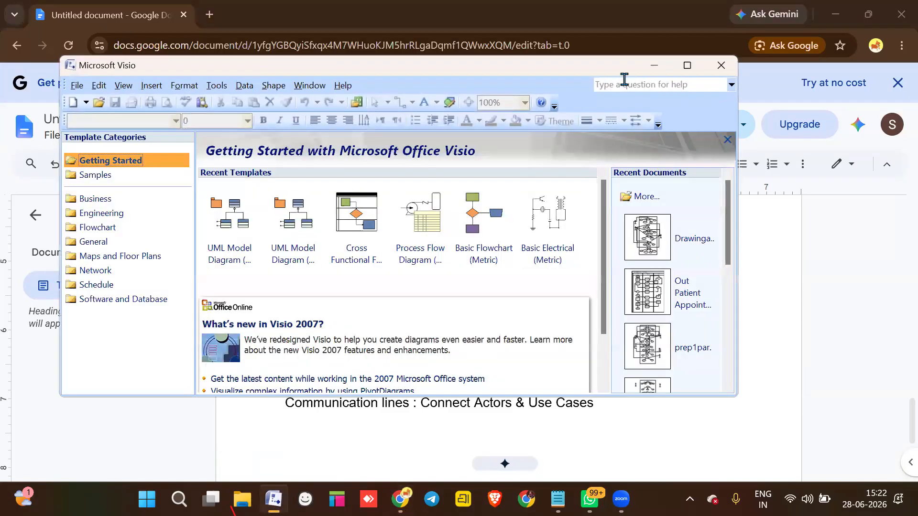
click(687, 67)
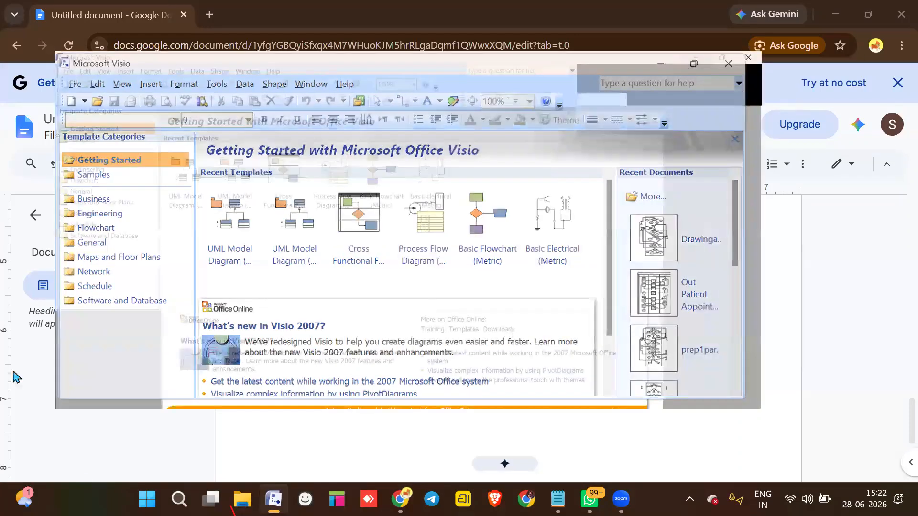
click(81, 243)
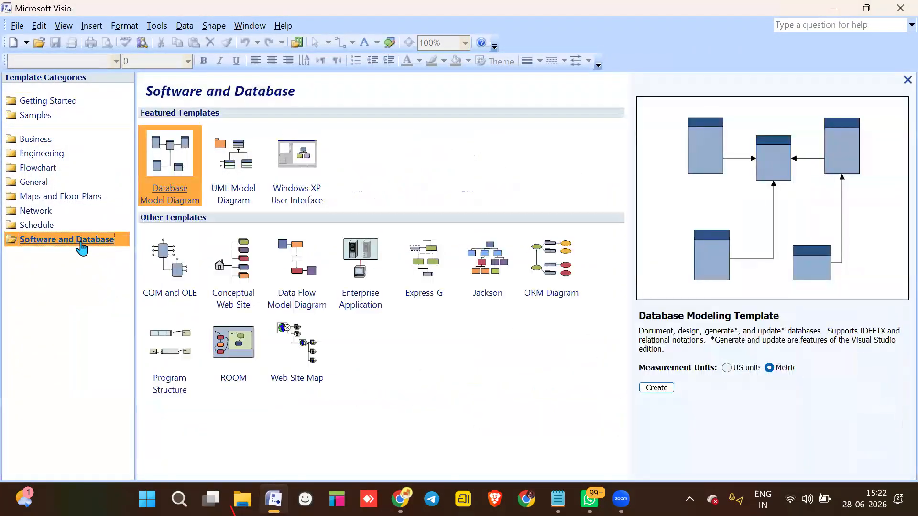
double_click(227, 163)
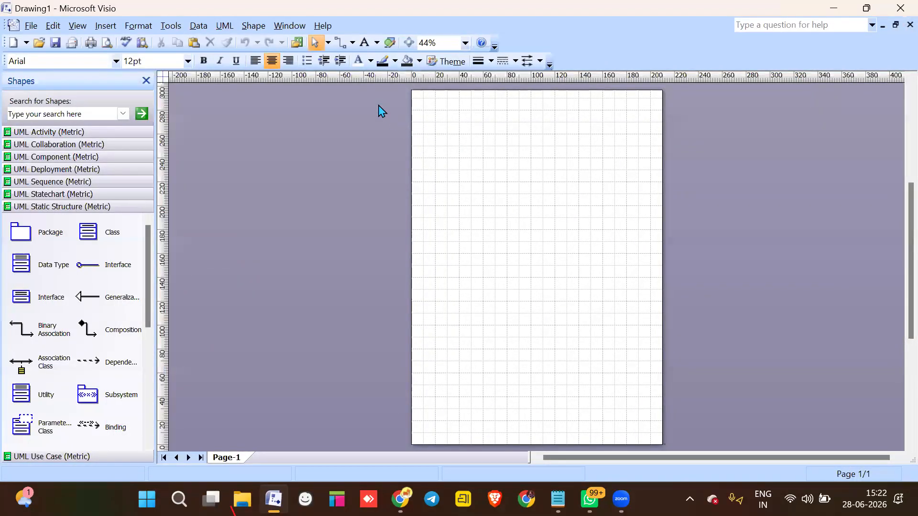
- Show the UML Use Case stencil shapes and activate the drawing window
scroll(67, 364, down, 3)
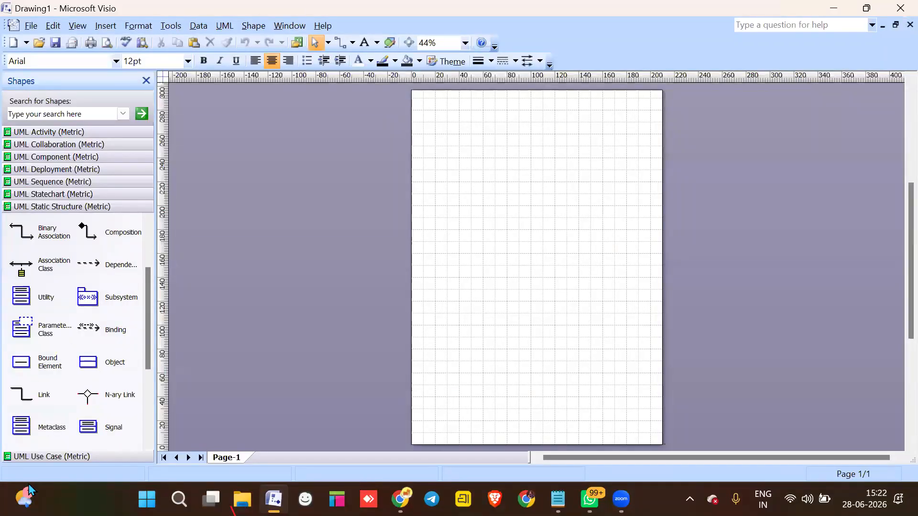
click(77, 458)
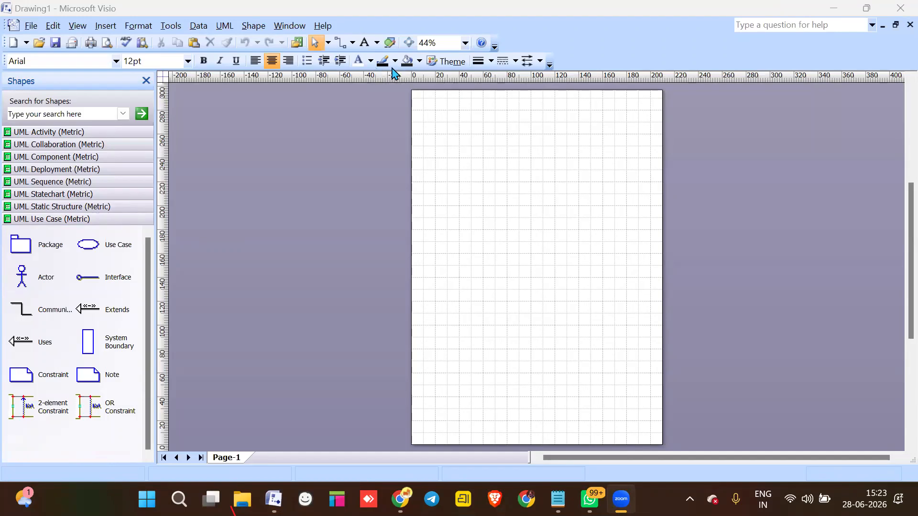
click(429, 182)
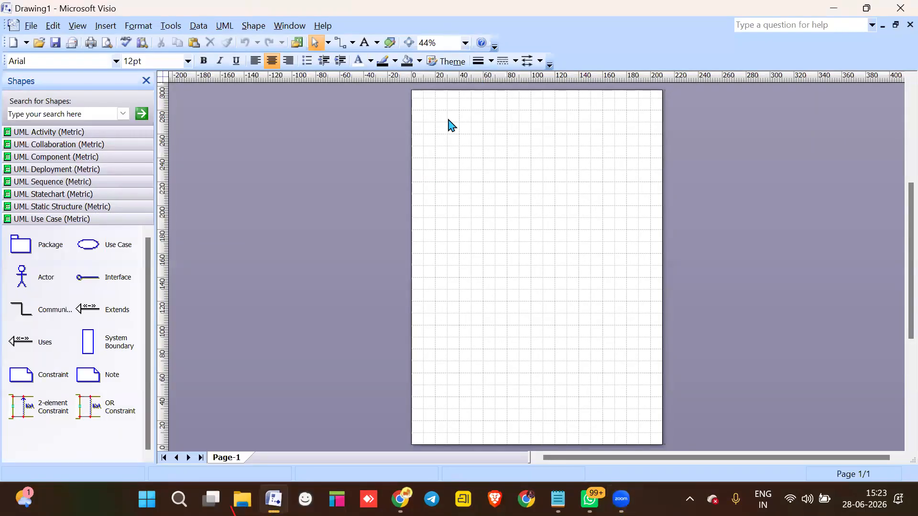
scroll(484, 182, up, 2)
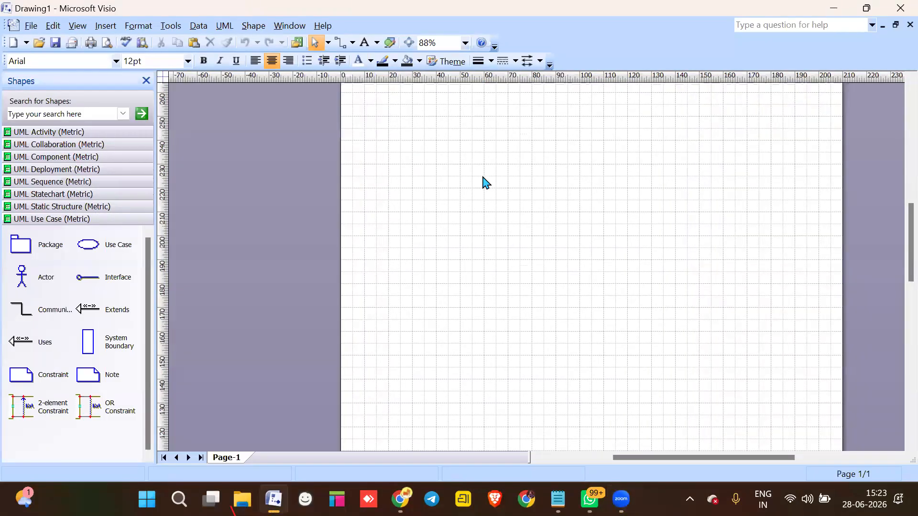
scroll(483, 184, up, 2)
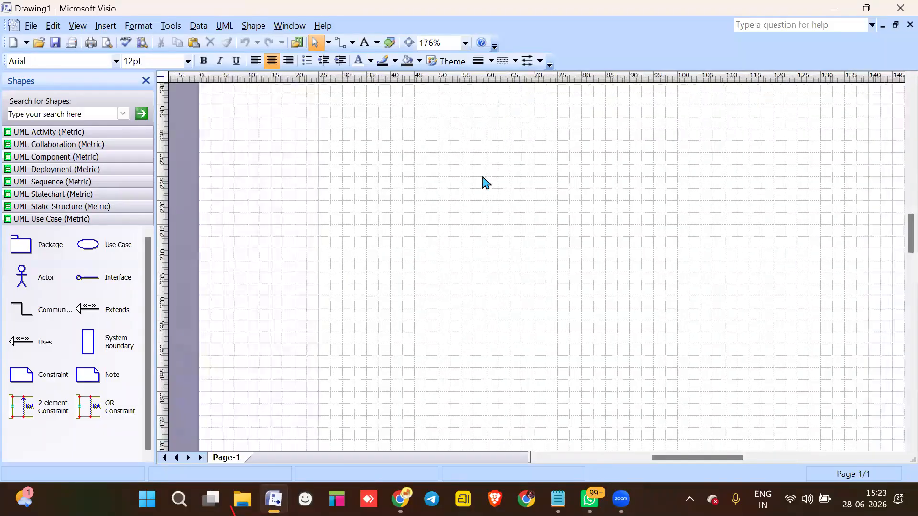
scroll(482, 183, down, 2)
right_click(484, 183)
scroll(482, 183, up, 5)
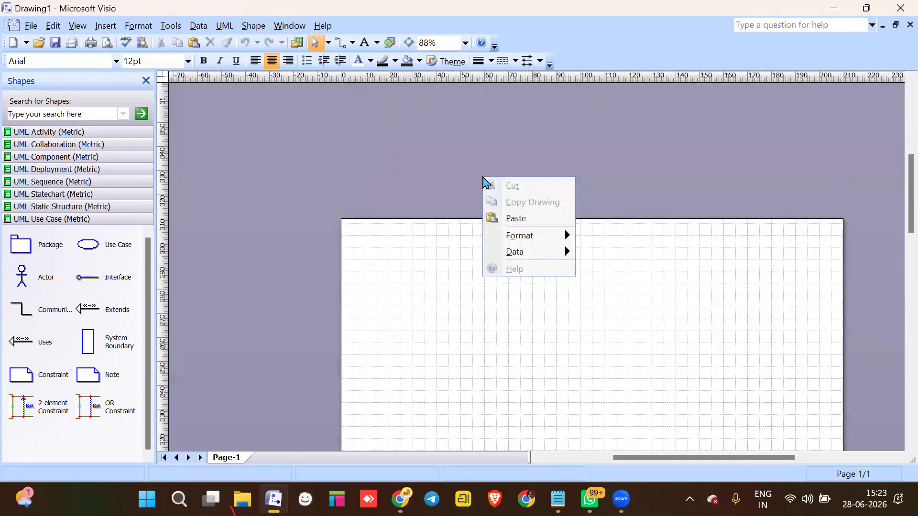
scroll(486, 181, down, 5)
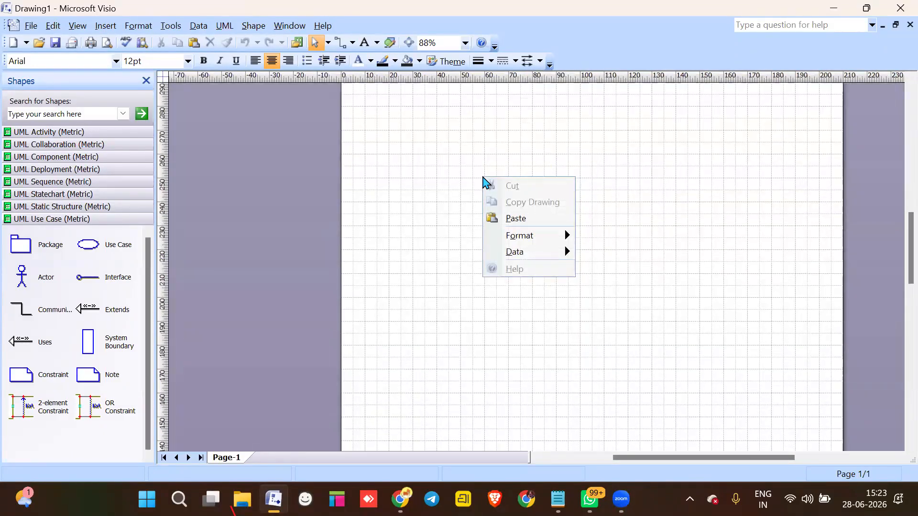
mouse_move(533, 241)
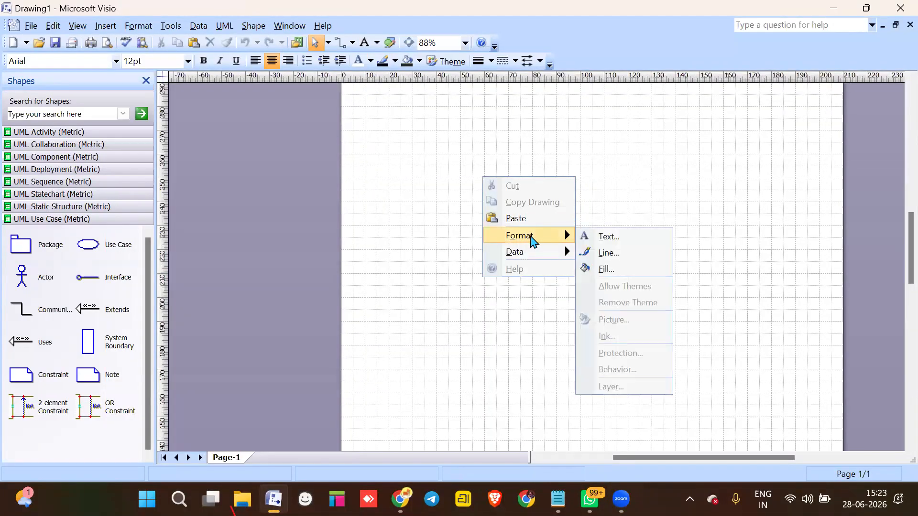
click(683, 171)
- Set the page zoom to 100%
scroll(683, 170, up, 5)
scroll(683, 170, down, 5)
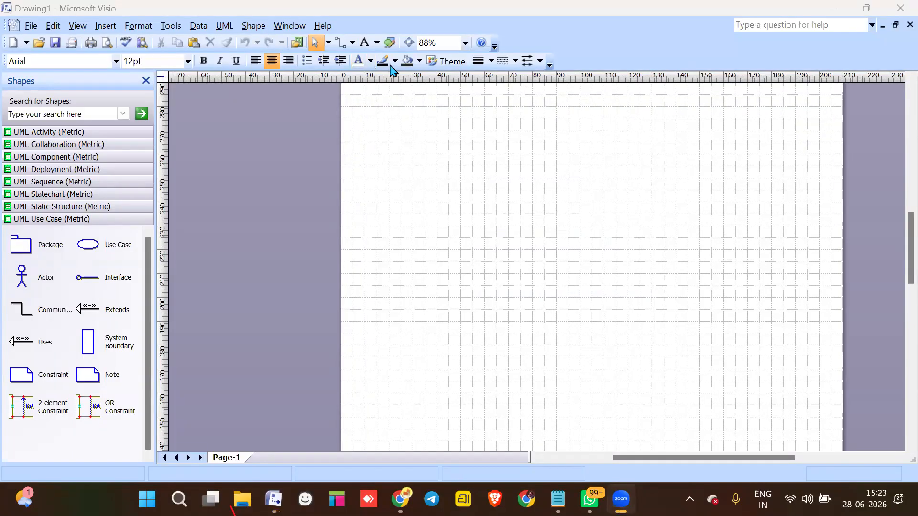
click(466, 44)
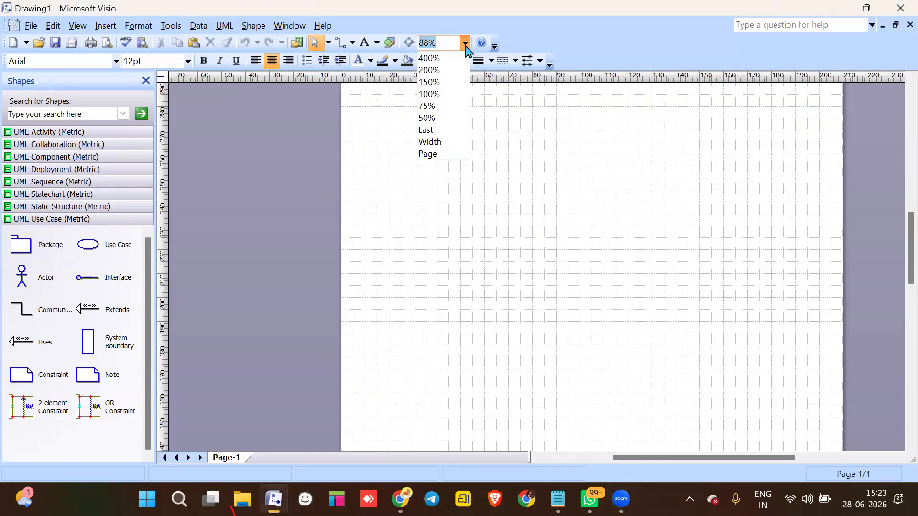
click(428, 94)
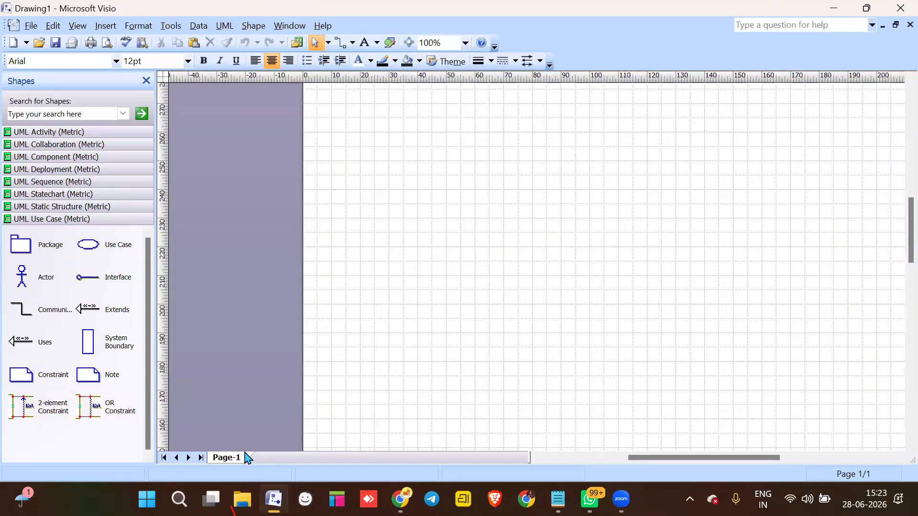
- Drop a System Boundary near the page top and place a UseCase1 ellipse inside it
drag(635, 454, 665, 454)
scroll(565, 347, up, 3)
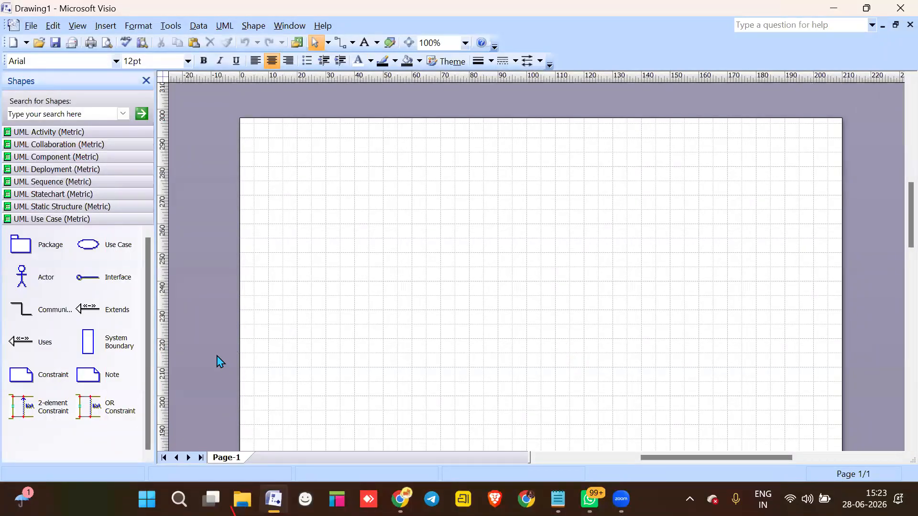
drag(100, 336, 526, 456)
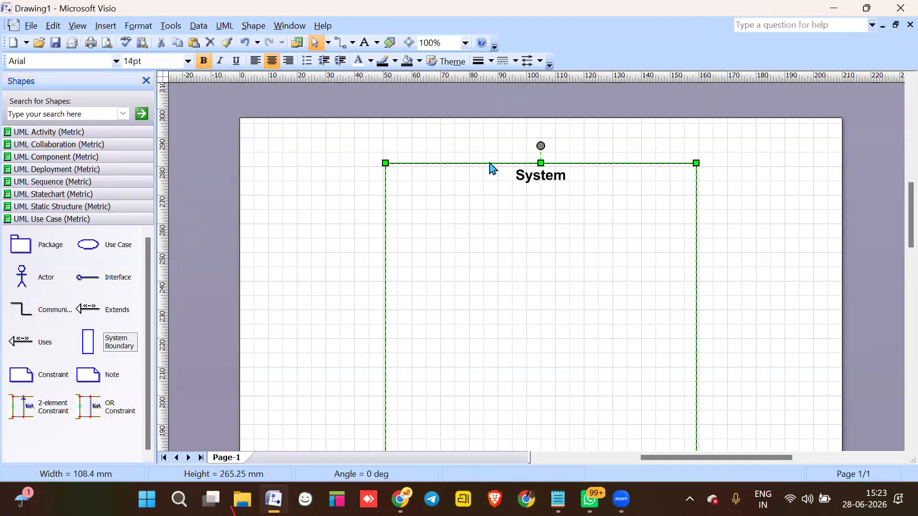
drag(492, 168, 493, 128)
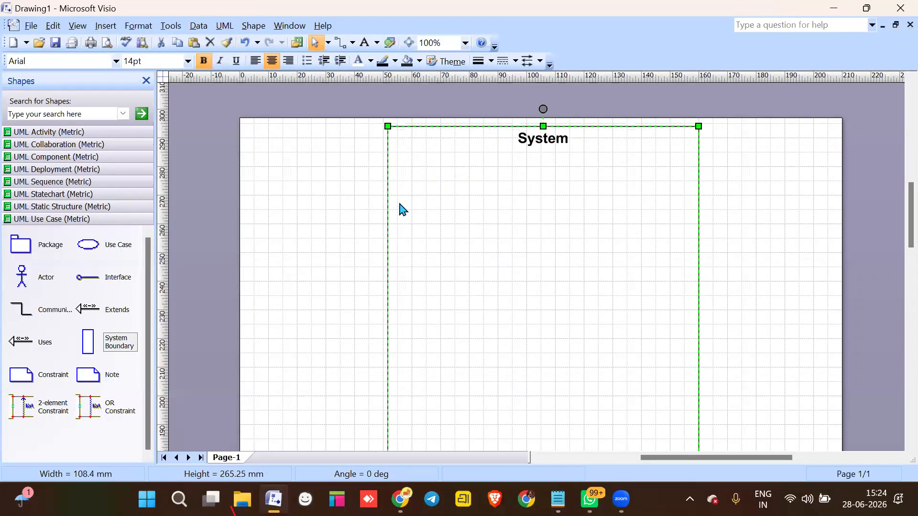
drag(89, 244, 547, 174)
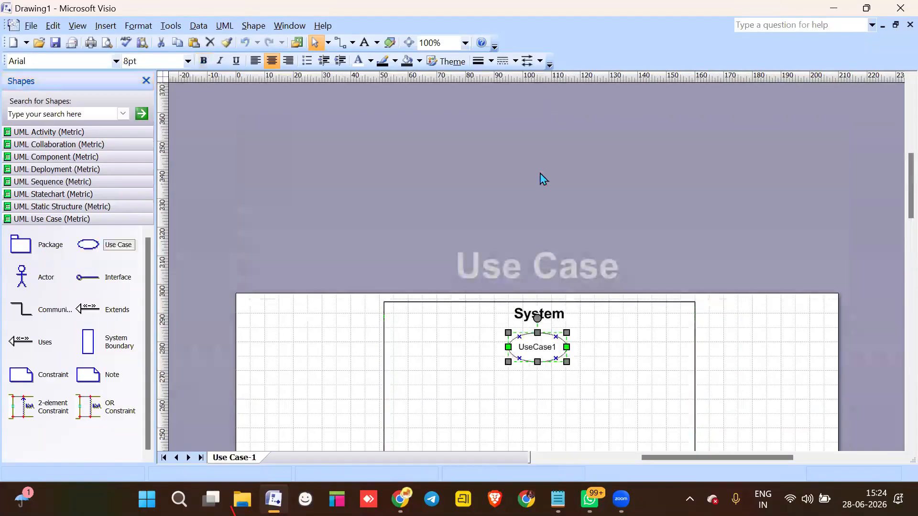
scroll(531, 199, down, 5)
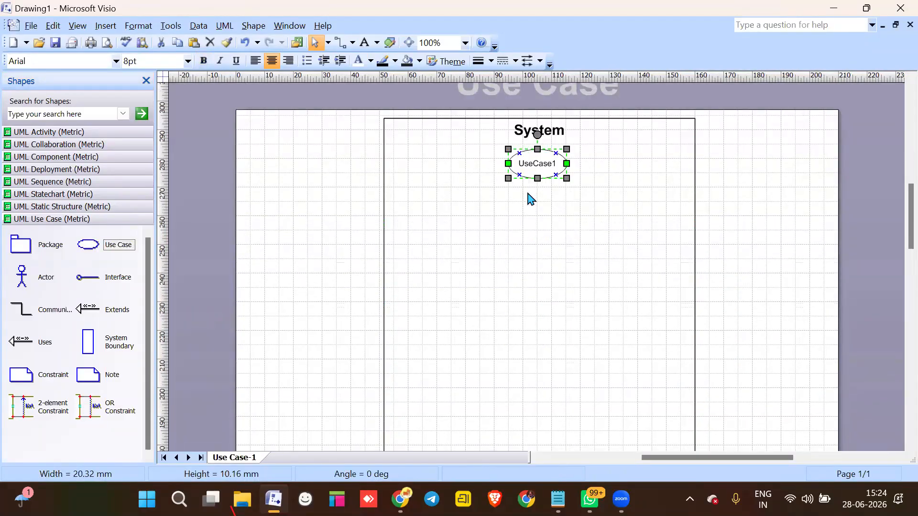
- Add Actor1 at the top left, plus one uses and two extends connectors below it
drag(21, 279, 293, 124)
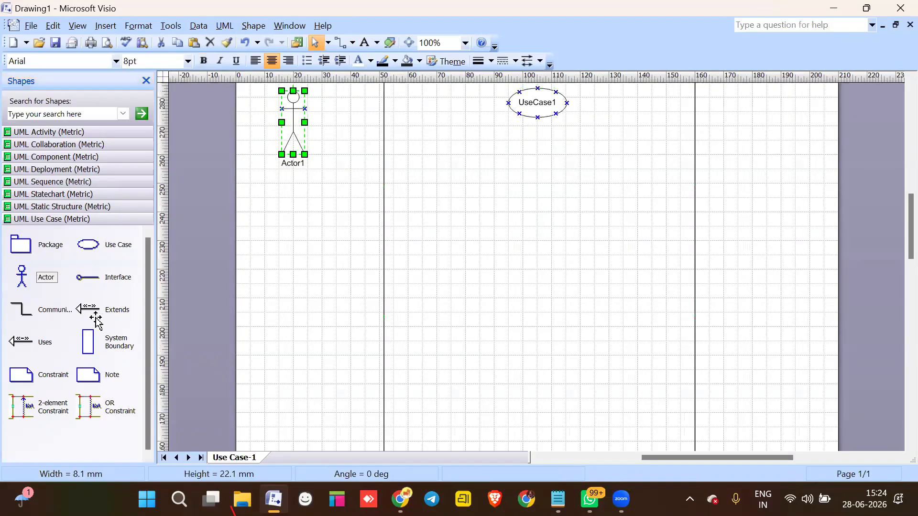
drag(11, 352, 328, 265)
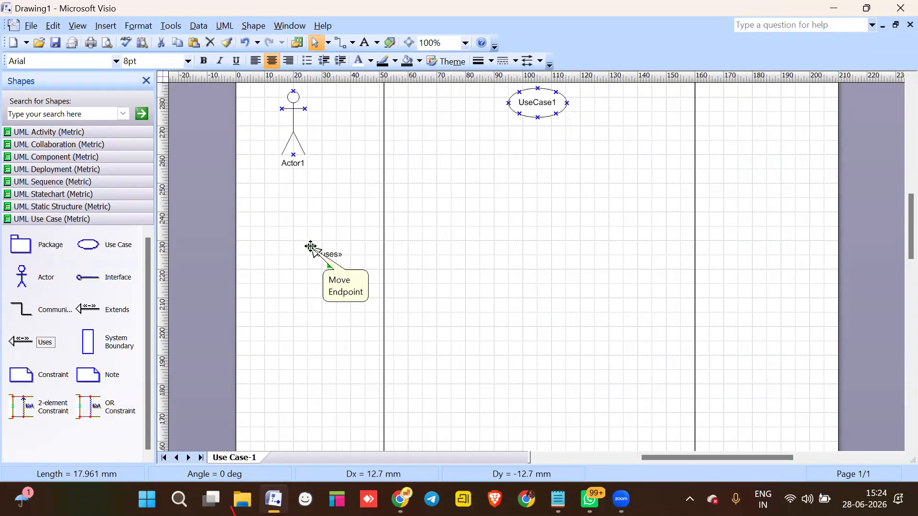
drag(315, 314, 351, 328)
drag(87, 310, 308, 284)
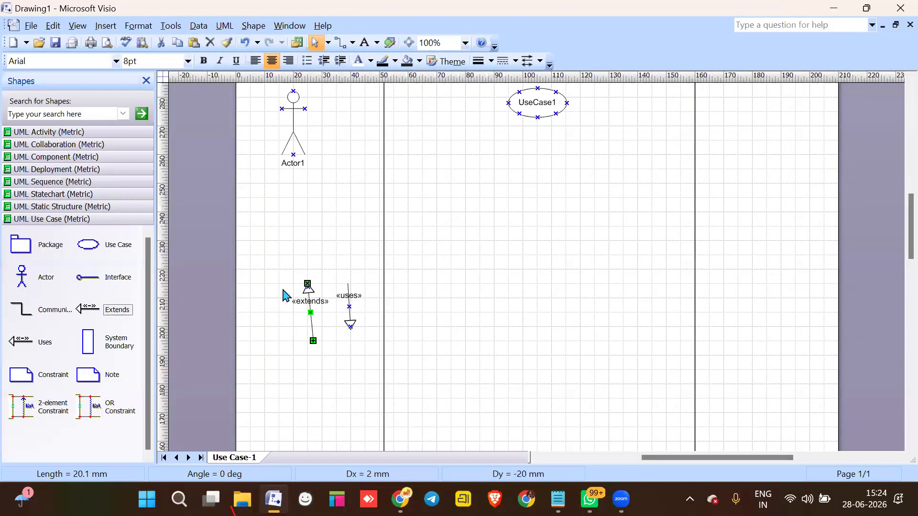
drag(81, 309, 265, 288)
drag(292, 334, 264, 344)
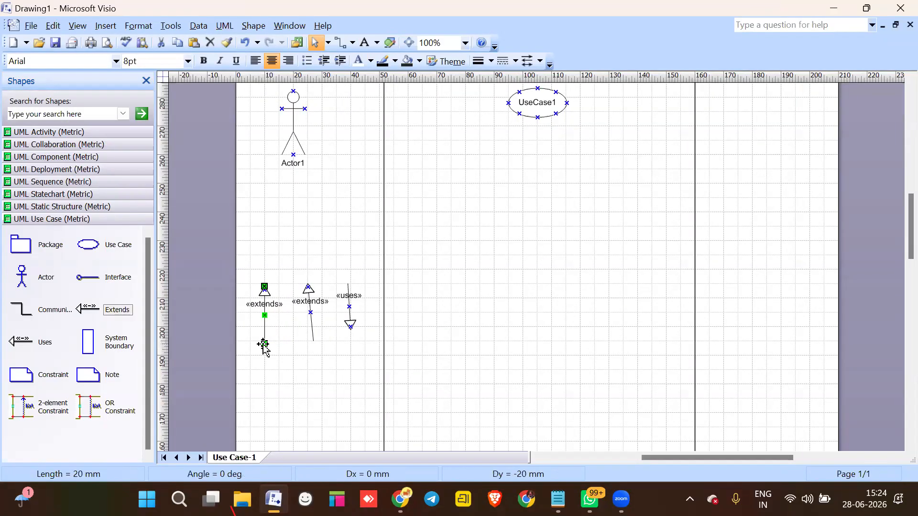
- Set the leftmost extends connector's stereotype to blank, leaving a plain generalization arrow
double_click(265, 309)
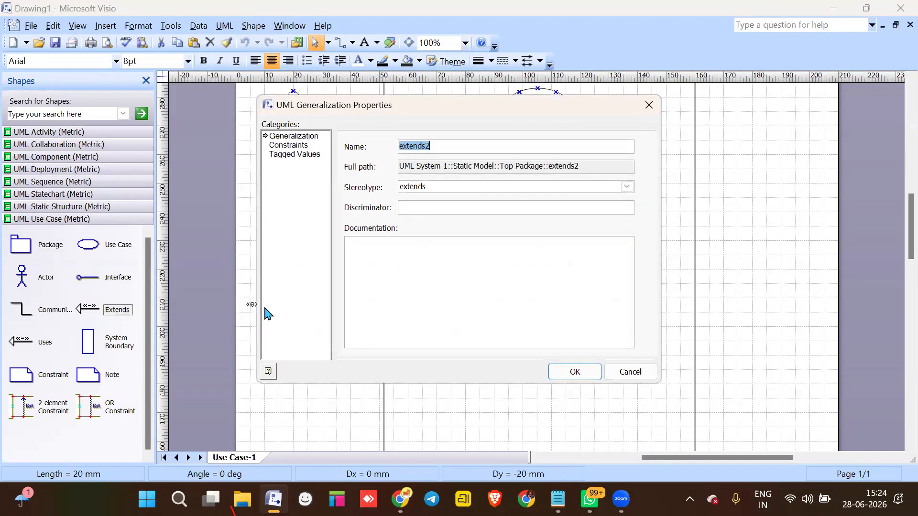
click(640, 375)
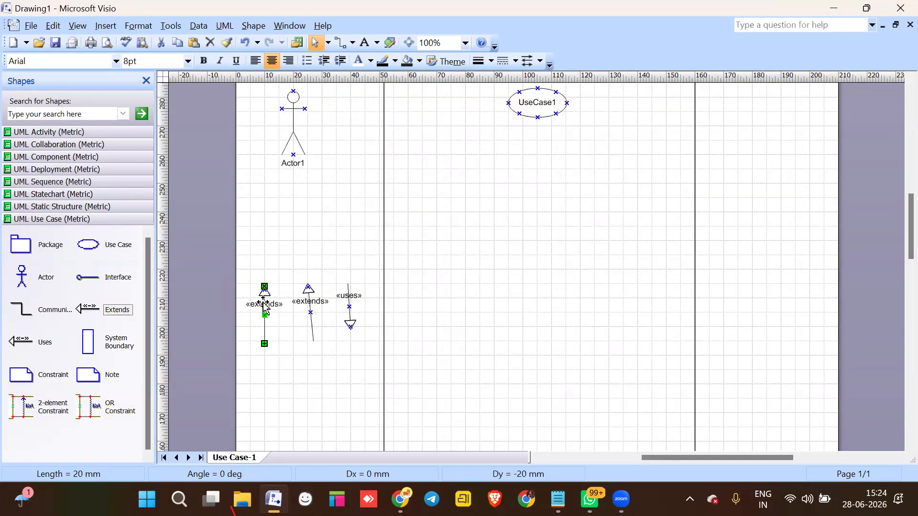
double_click(266, 309)
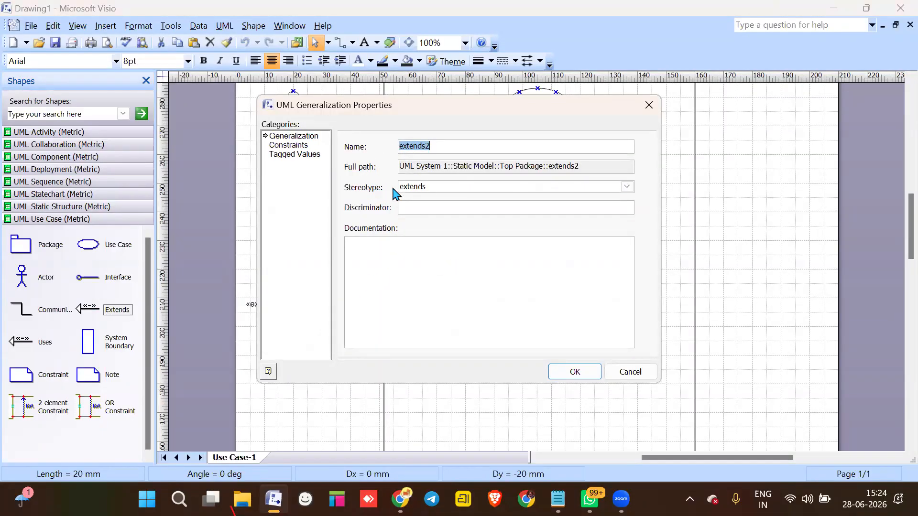
click(538, 192)
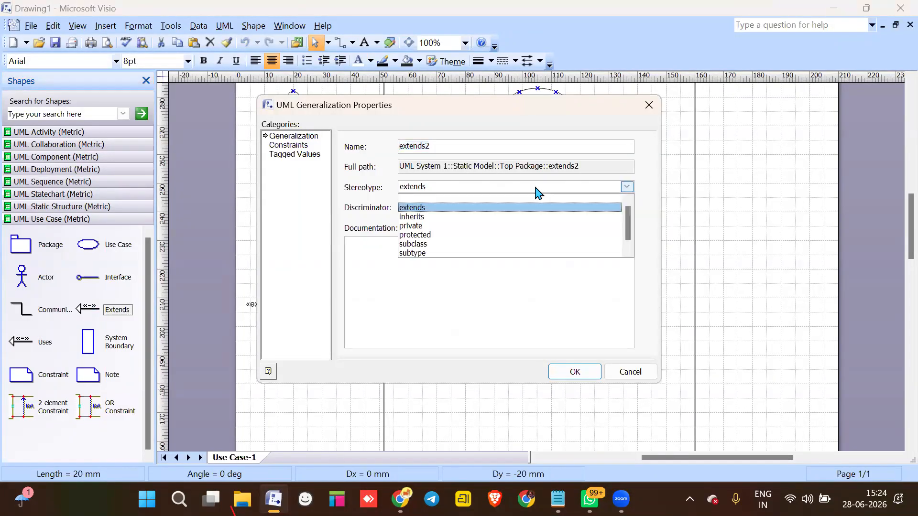
click(459, 204)
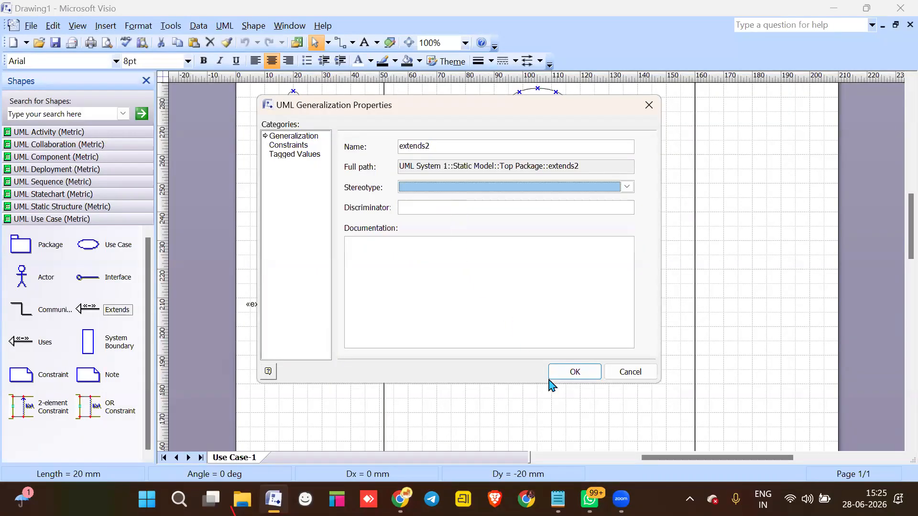
click(564, 373)
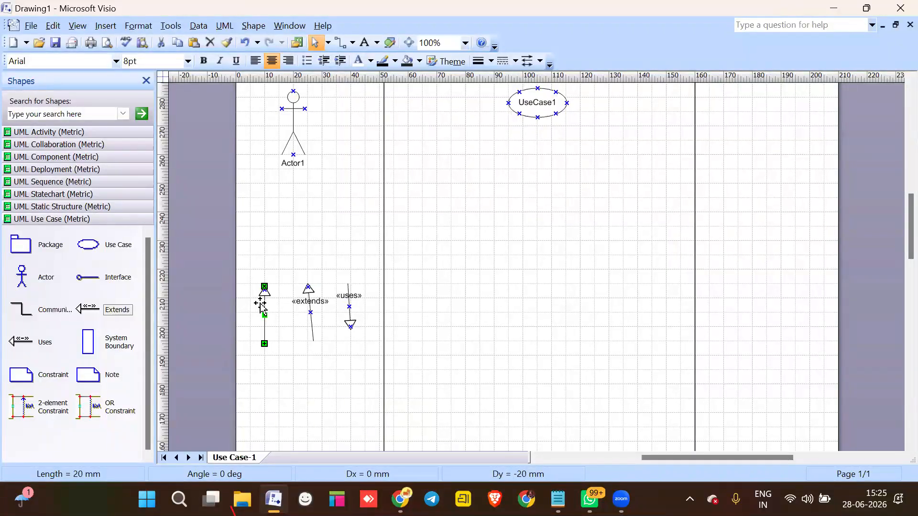
scroll(436, 275, up, 2)
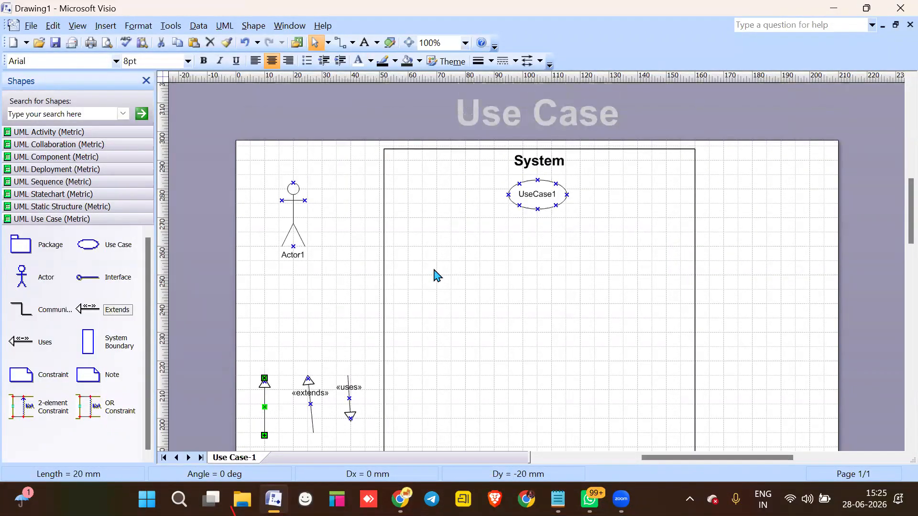
scroll(436, 275, down, 1)
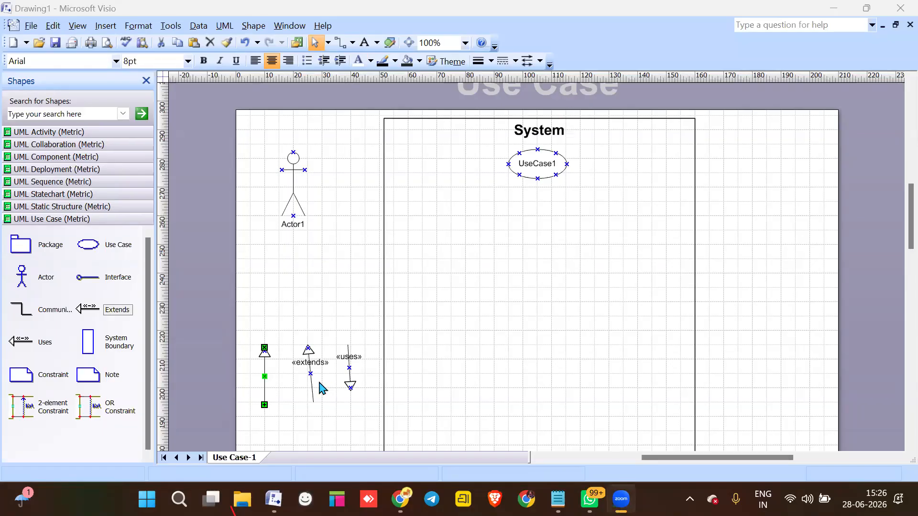
- Delete the plain arrow, extends and uses connectors
click(266, 372)
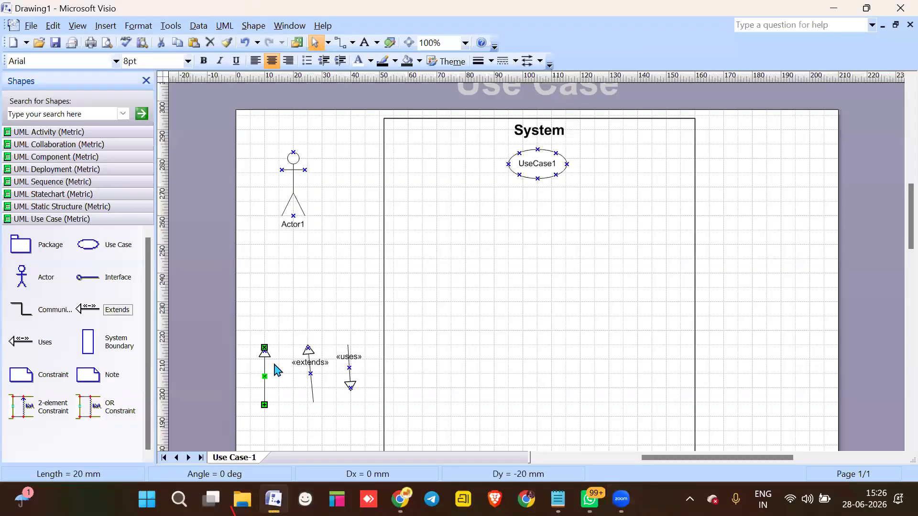
shift+click(315, 360)
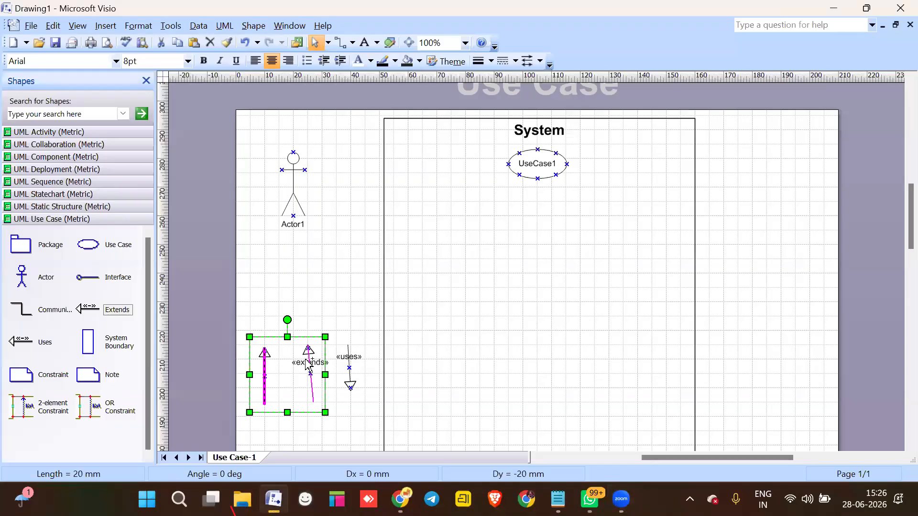
shift+click(348, 365)
key(Delete)
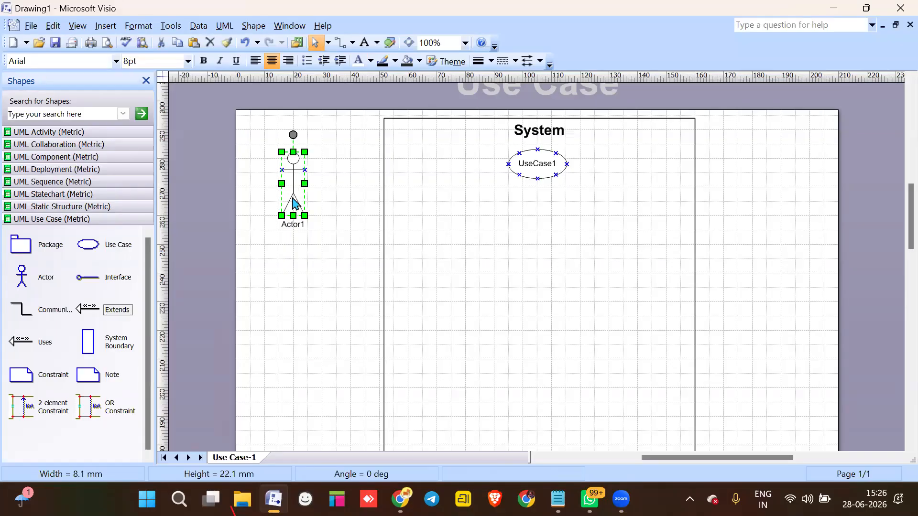
- Rename the actor to USER (PRIMARY ACTOR)
double_click(295, 201)
text(user)
key(BackSpace)
key(BackSpace)
key(BackSpace)
text(U)
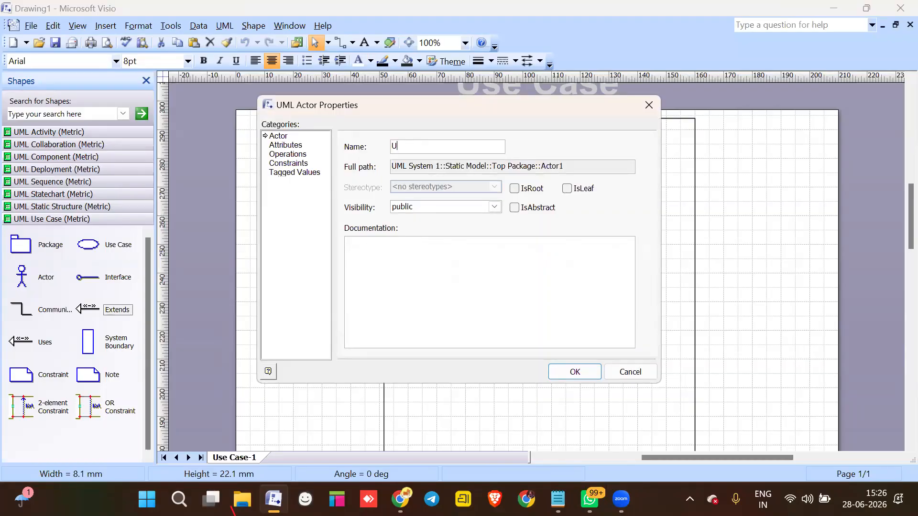
text(SER (PRIMARY ACTOR))
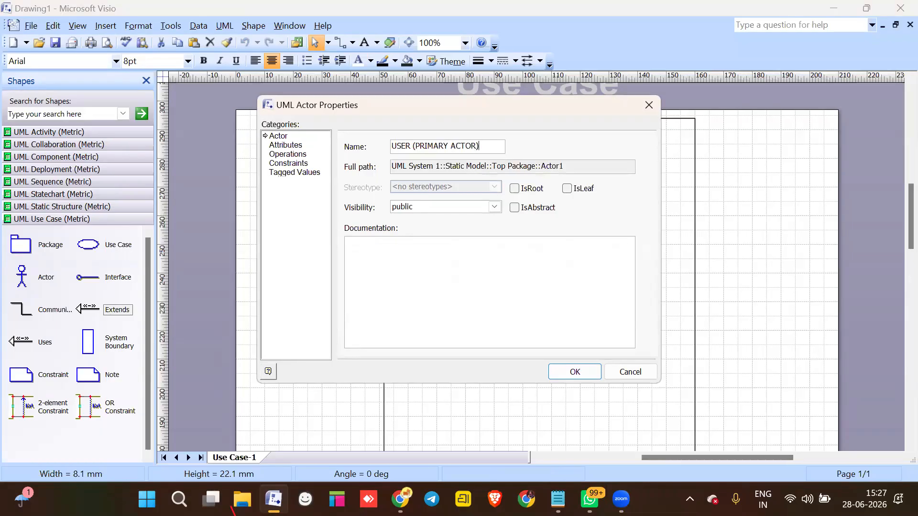
key(Return)
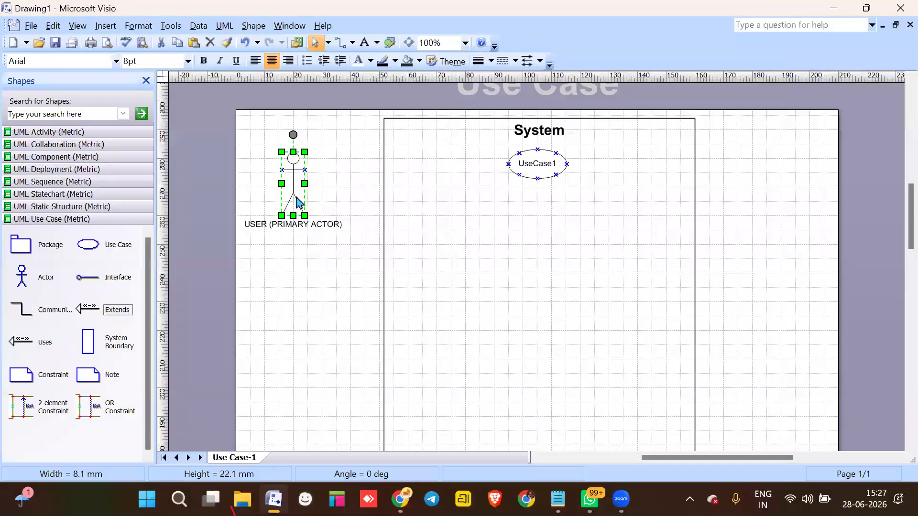
click(427, 204)
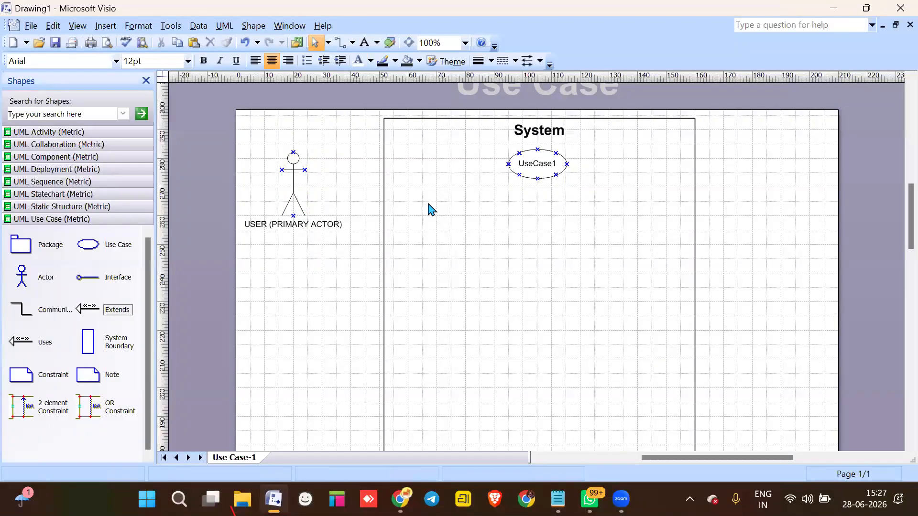
- Rename UseCase1 to REGISTRATION in its UML Use Case Properties
double_click(543, 164)
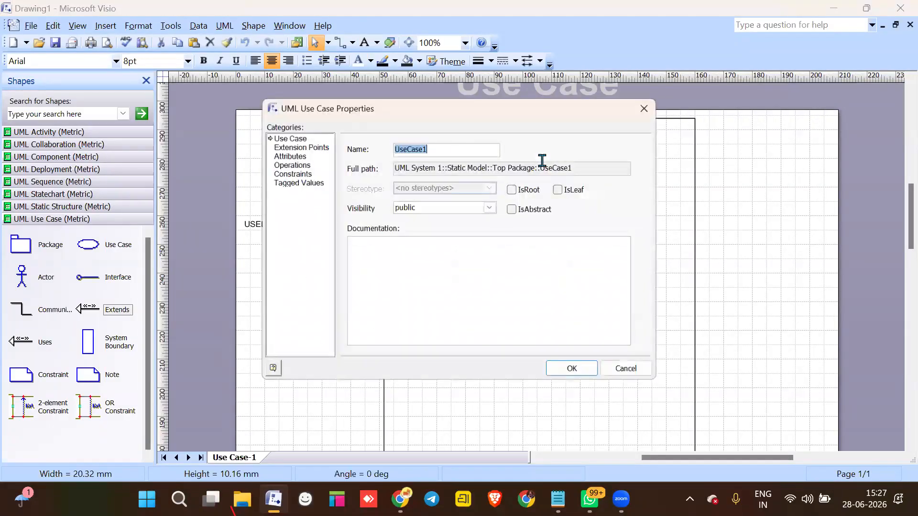
text(RE)
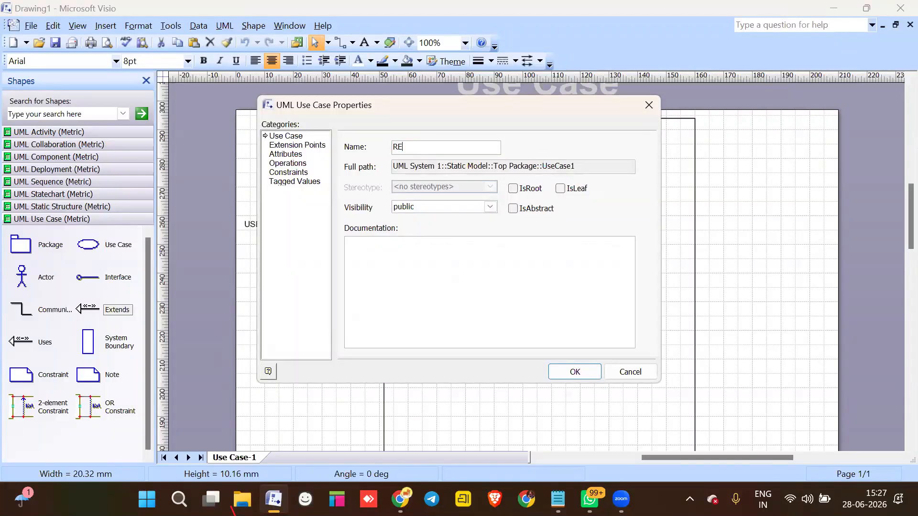
text(GISTRATION)
click(572, 372)
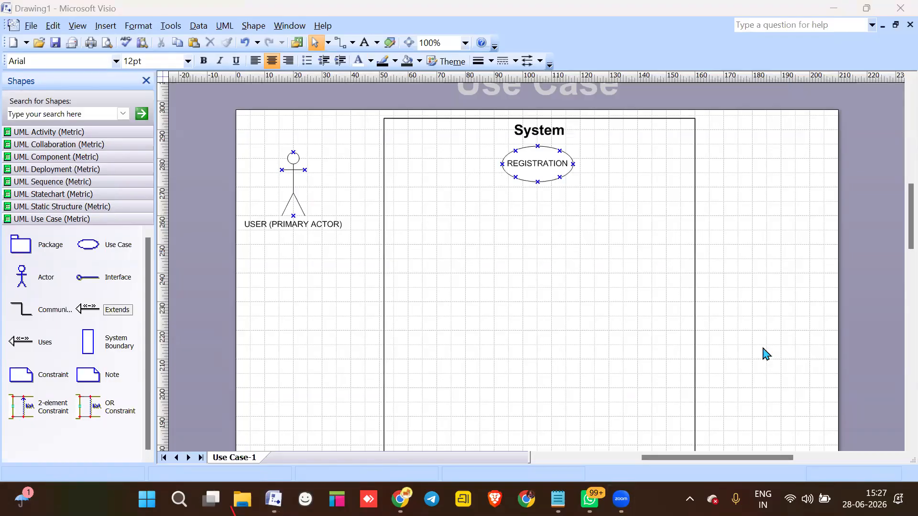
click(598, 111)
click(696, 263)
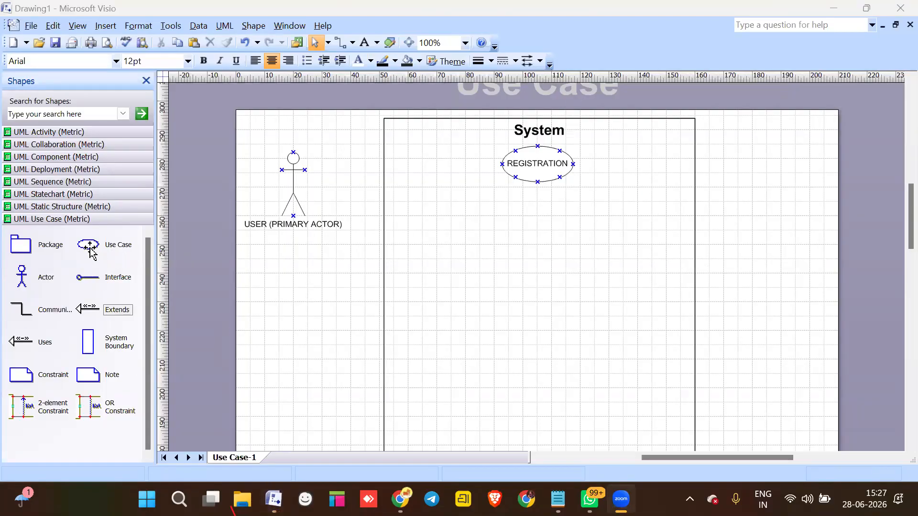
- Add two use cases inside the System boundary named NAME and PASSWORD
drag(89, 247, 457, 205)
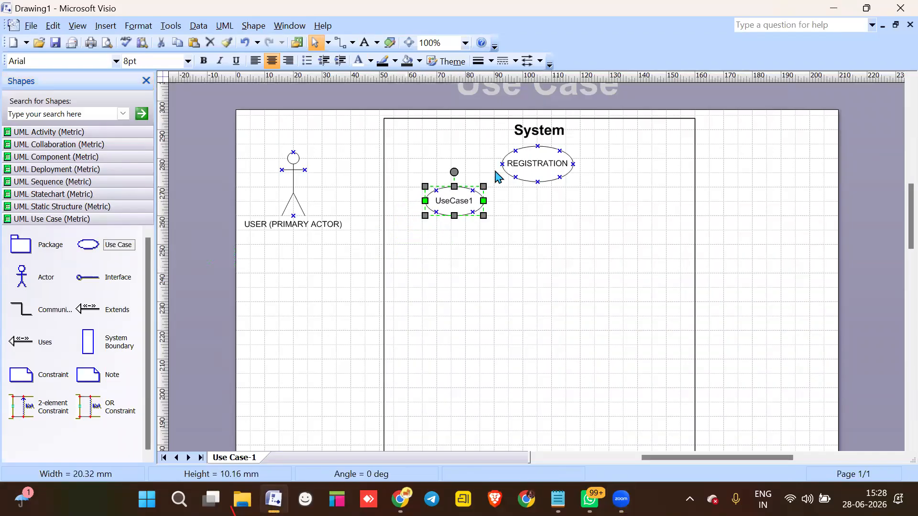
double_click(453, 203)
text(NAME)
key(Return)
drag(87, 245, 528, 219)
double_click(527, 220)
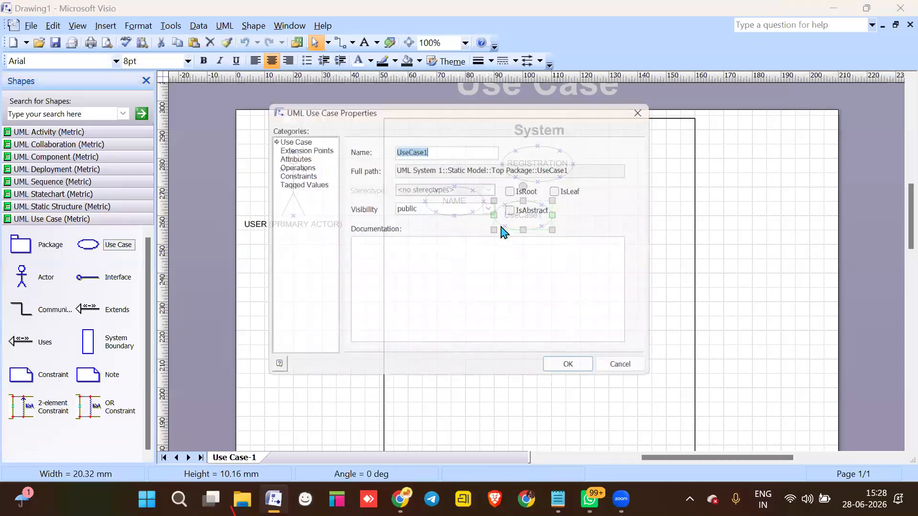
text(PASSWORD)
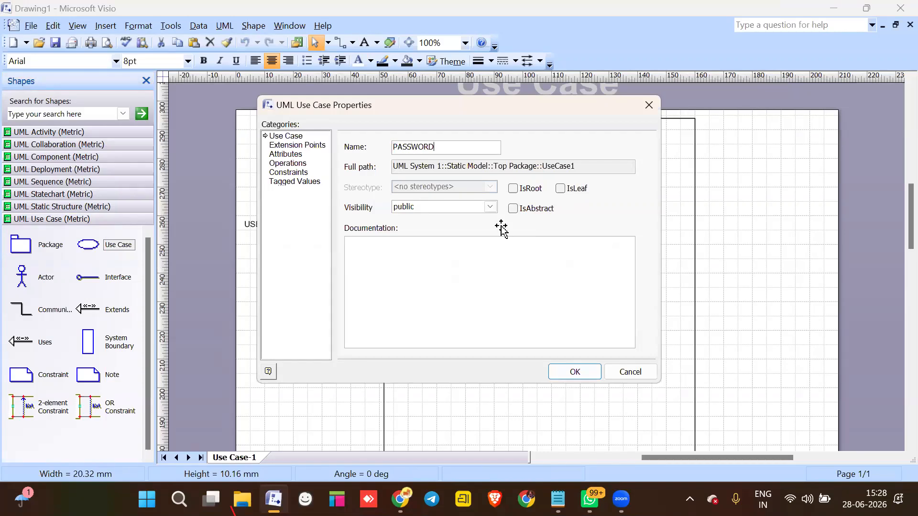
key(Return)
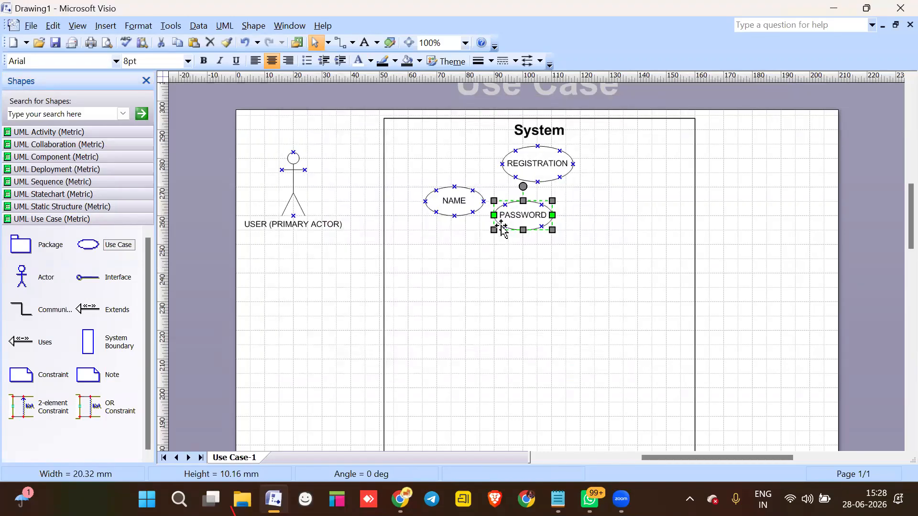
- Add EMAIL to the right of PASSWORD and NUMBER above and right of it
drag(88, 245, 599, 215)
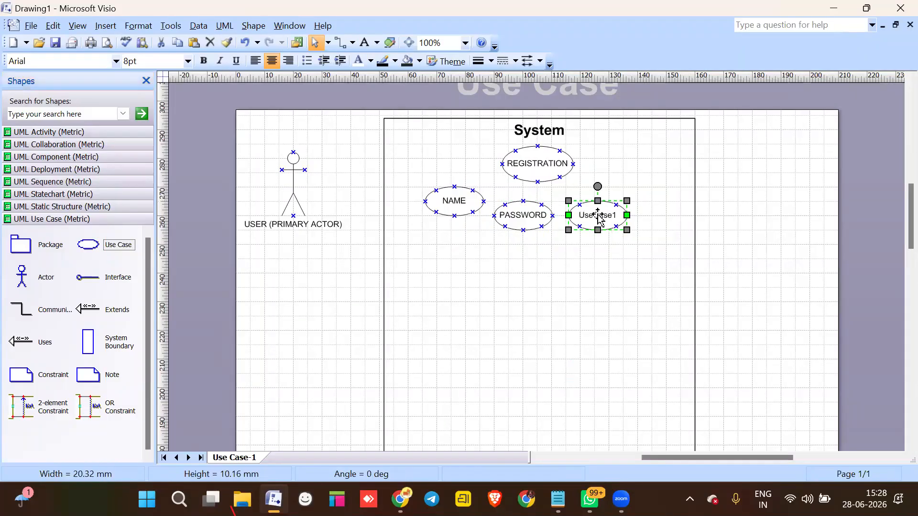
double_click(598, 215)
text(EMAIL)
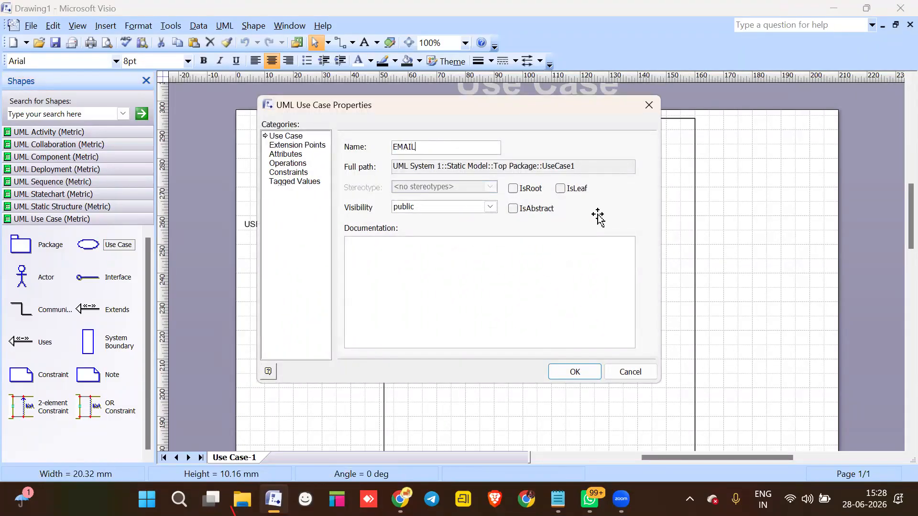
key(Return)
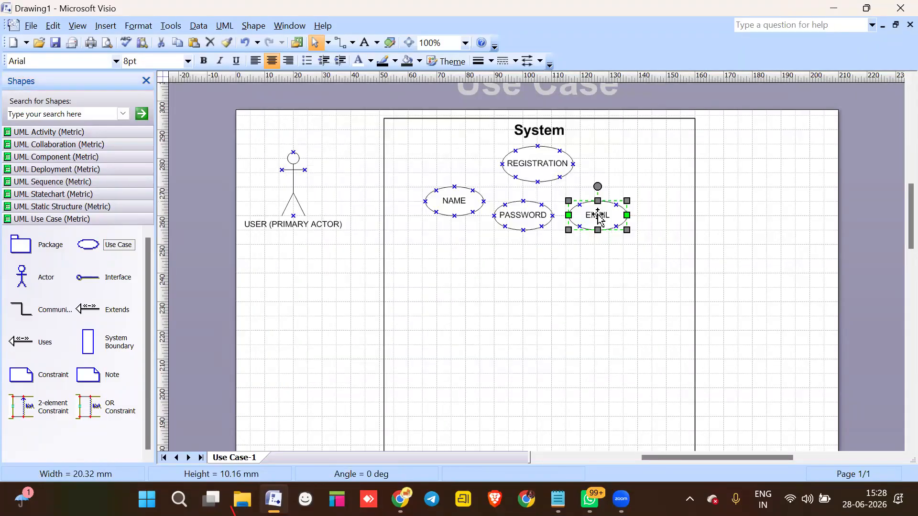
drag(92, 246, 651, 183)
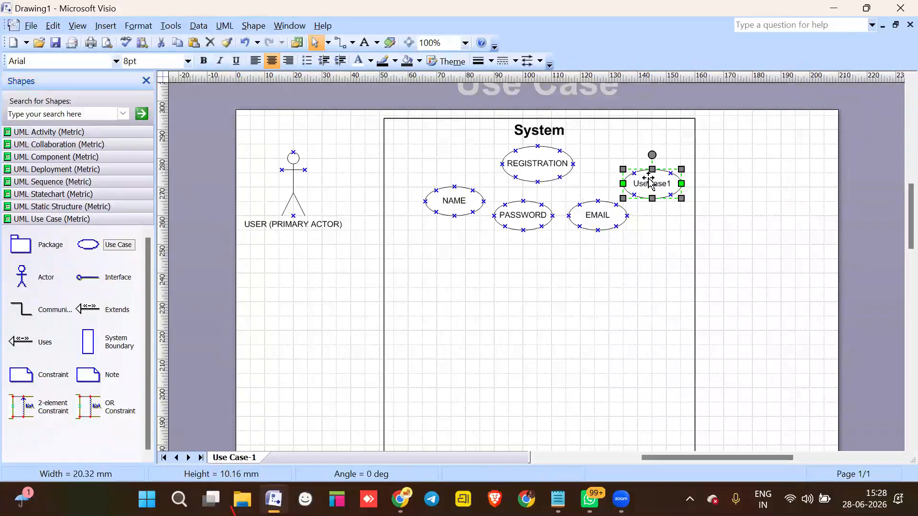
double_click(636, 194)
text(N)
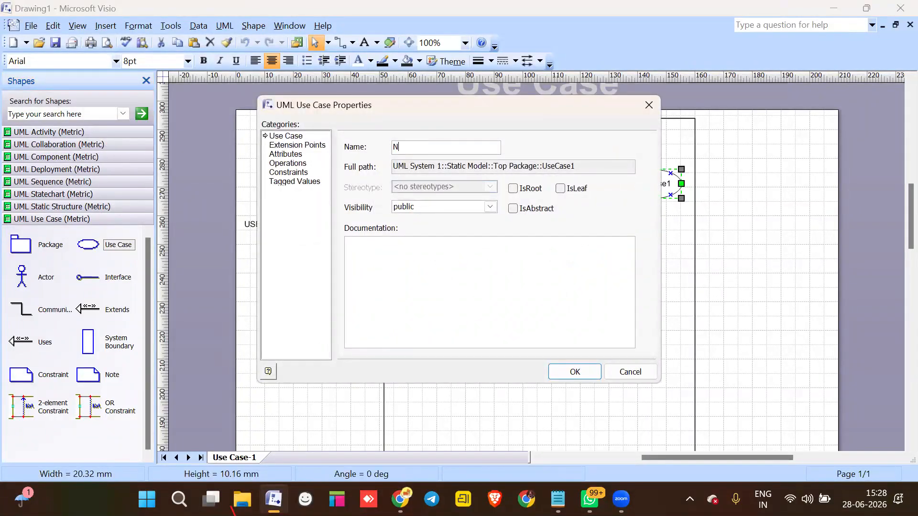
text(UMBER)
key(Return)
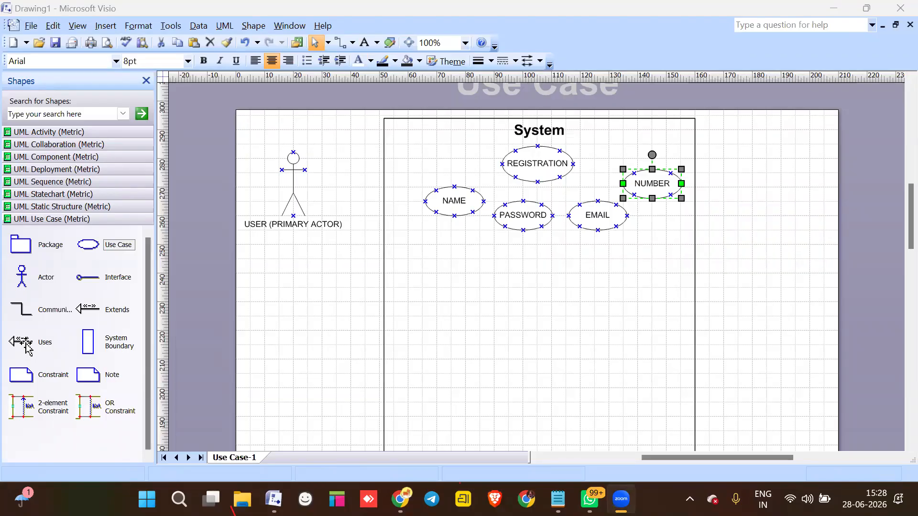
- Glue a «uses» connector from REGISTRATION with its arrow pointing to NAME
drag(27, 344, 299, 358)
drag(475, 309, 470, 302)
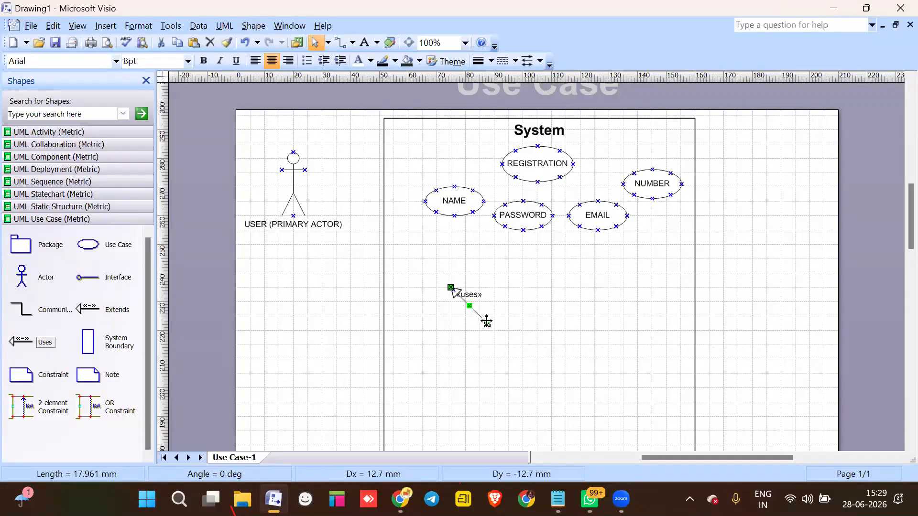
drag(486, 322, 487, 244)
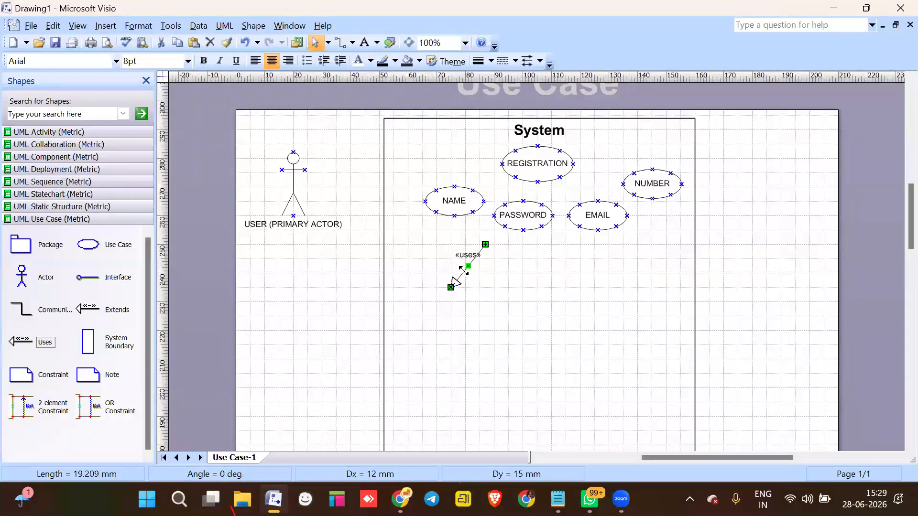
drag(485, 245, 515, 177)
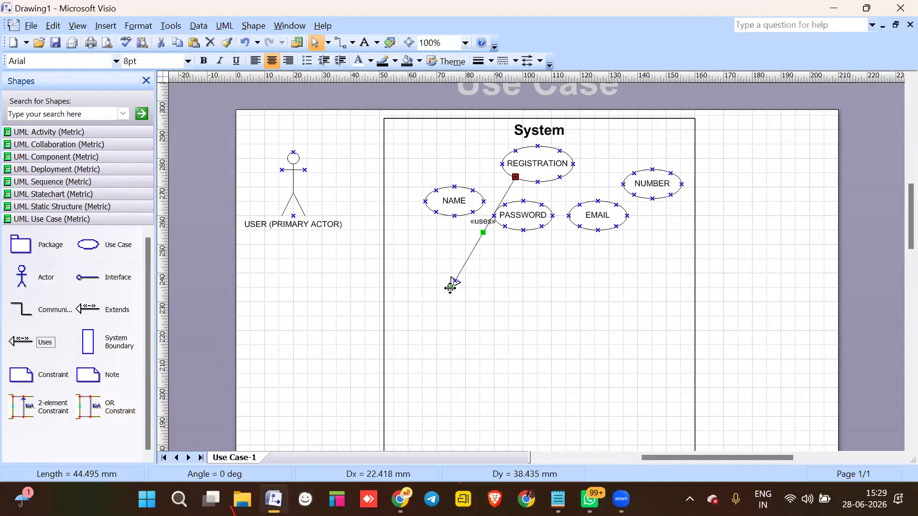
drag(451, 283, 483, 202)
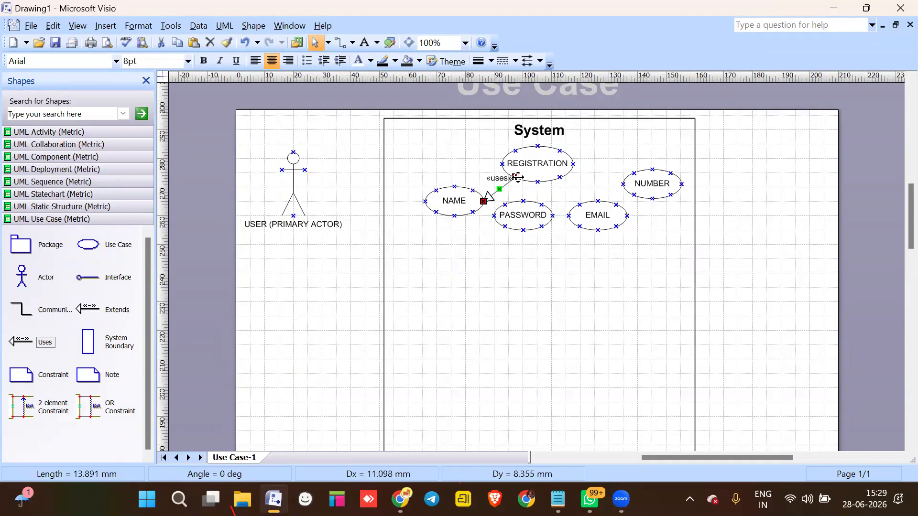
drag(516, 178, 473, 190)
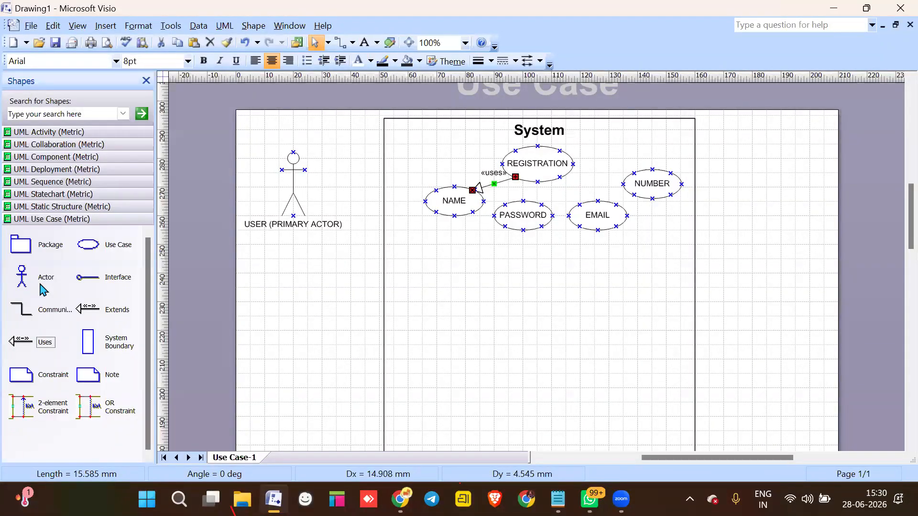
- Add «uses» connectors from REGISTRATION to PASSWORD, EMAIL and NUMBER
drag(27, 348, 523, 201)
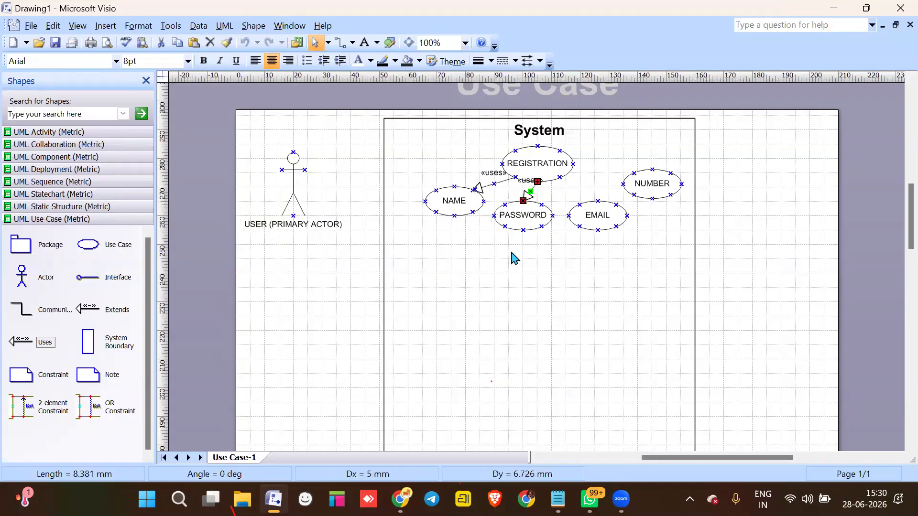
click(502, 301)
drag(17, 341, 559, 177)
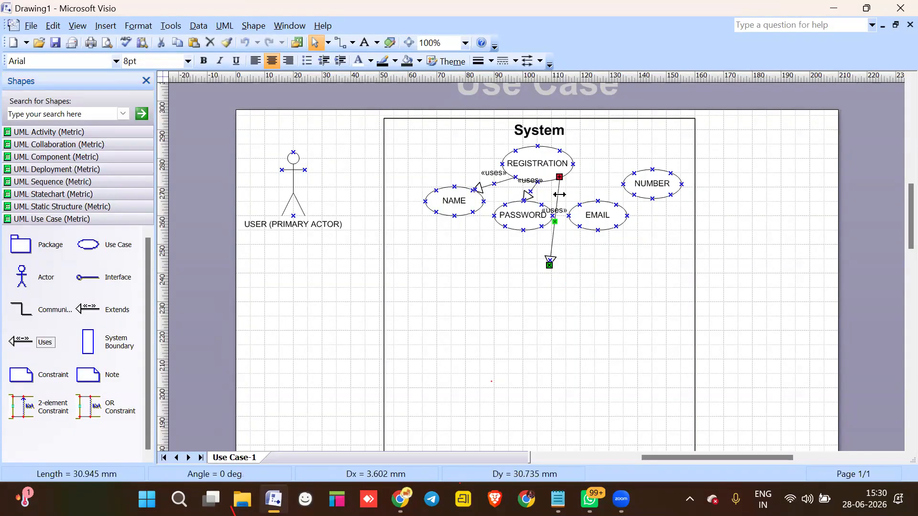
drag(549, 265, 579, 204)
mouse_move(30, 345)
mouse_down()
mouse_move(272, 365)
mouse_move(577, 319)
mouse_move(667, 293)
mouse_move(644, 219)
mouse_move(574, 164)
mouse_up()
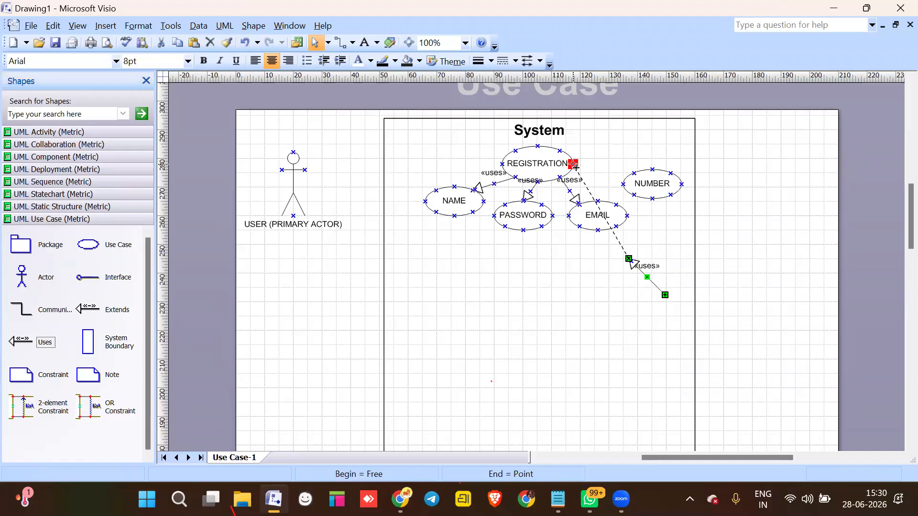
drag(629, 260, 622, 183)
click(494, 362)
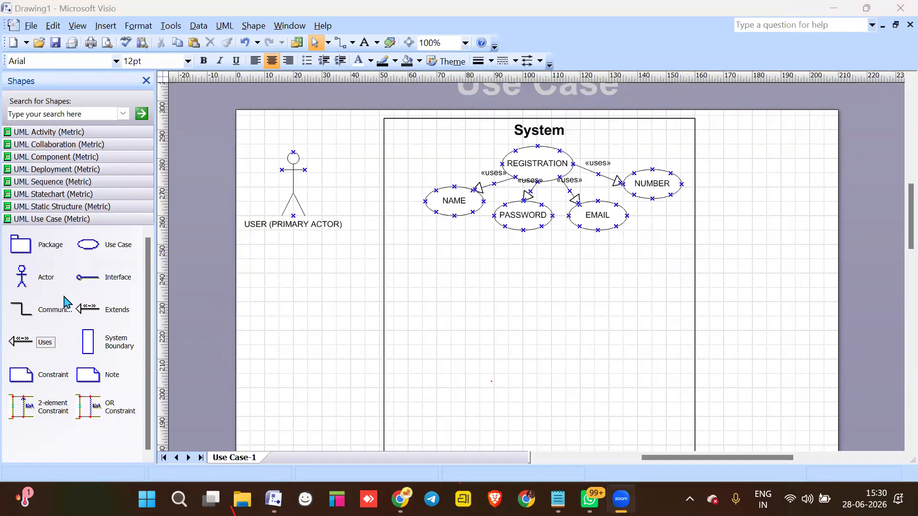
- Add a LOGIN use case below PASSWORD
drag(89, 245, 540, 266)
double_click(540, 266)
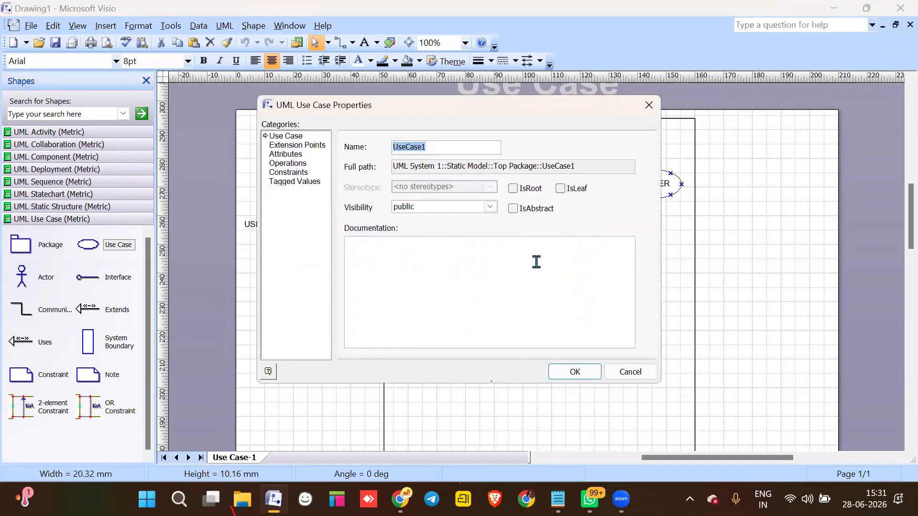
text(LOGIN)
key(Return)
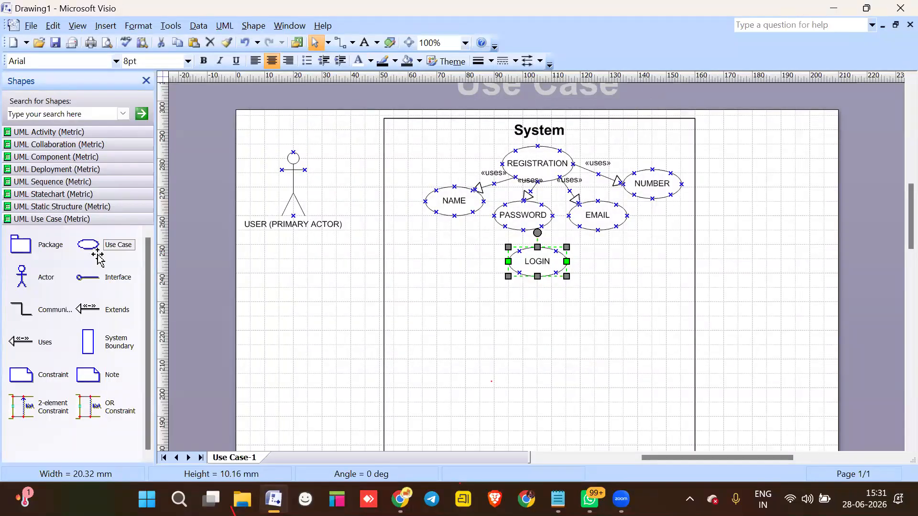
- Add USER_NAME below LOGIN and a second PASSWORD use case beside it
drag(88, 246, 472, 303)
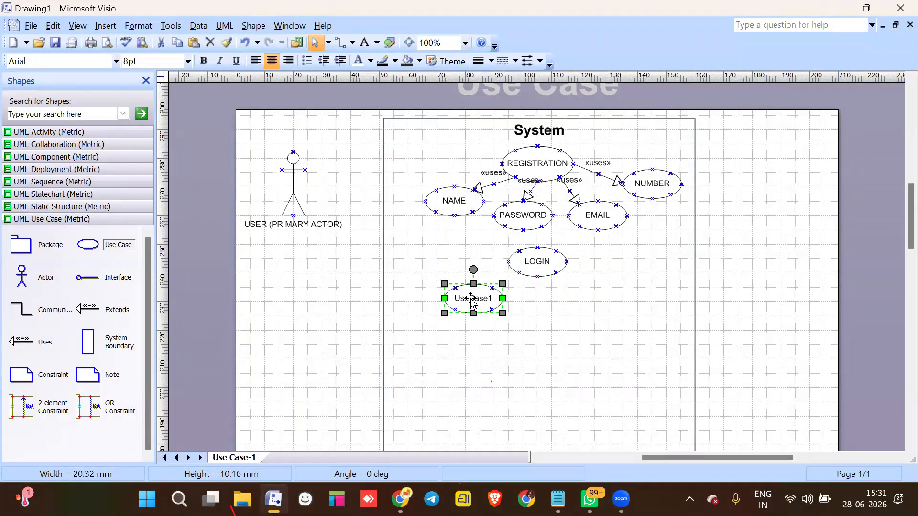
double_click(471, 303)
text(USER_NAME)
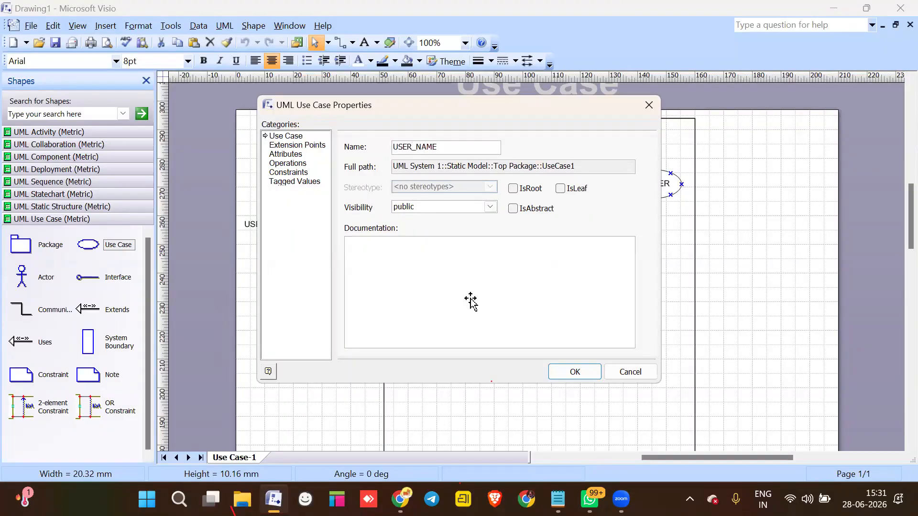
key(Return)
drag(89, 244, 541, 322)
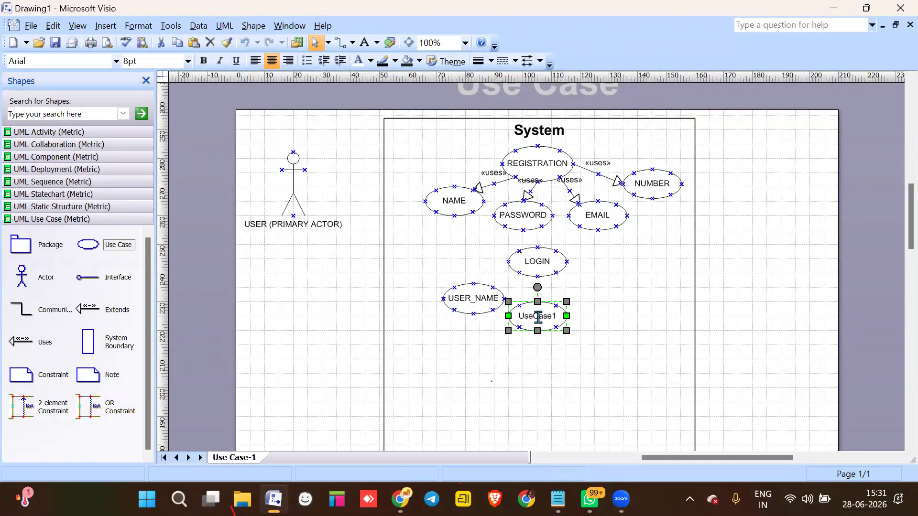
double_click(541, 322)
text(PASSWORD)
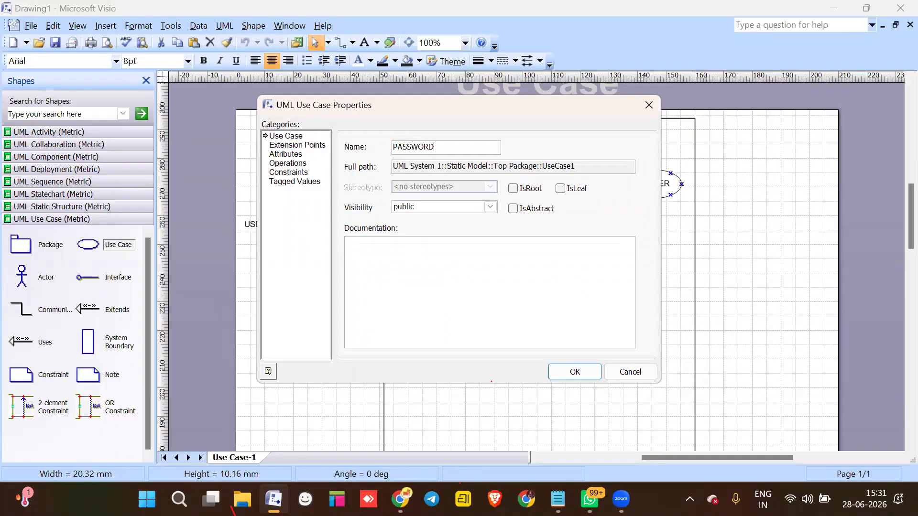
key(Return)
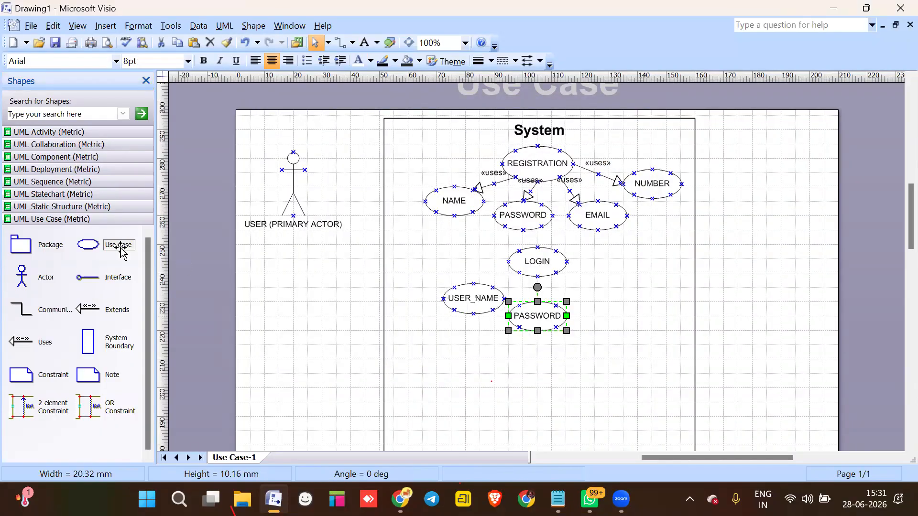
- Add a FORGET PASSWORD use case near LOGIN, then shorten its name to F. PASSWORD
drag(86, 249, 610, 301)
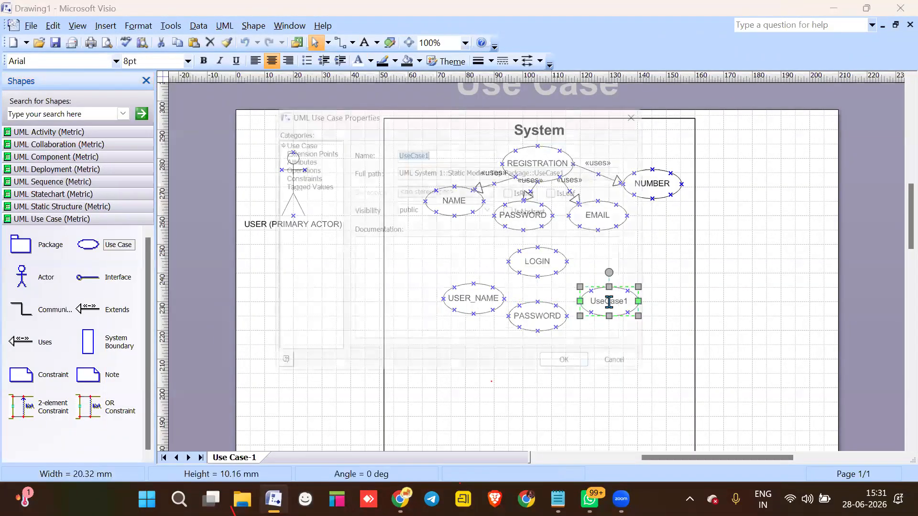
text(FORGE)
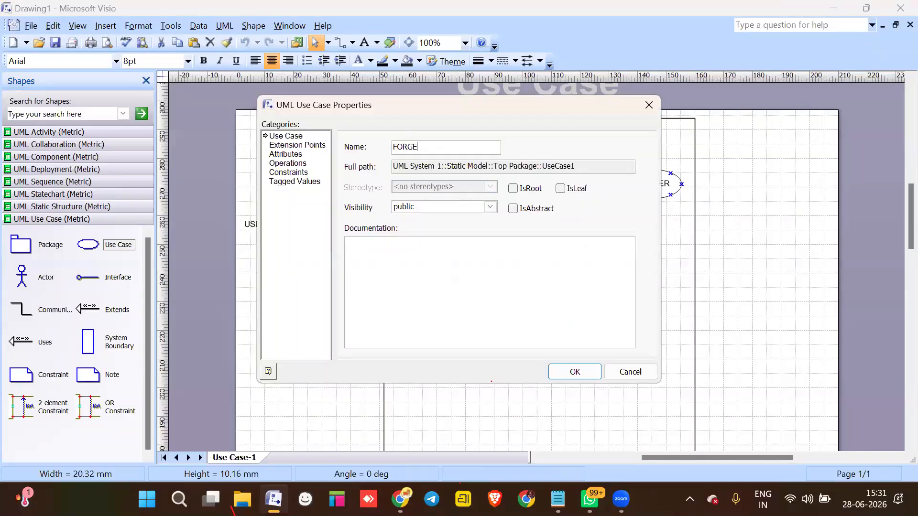
text(T PASSWORD)
key(Return)
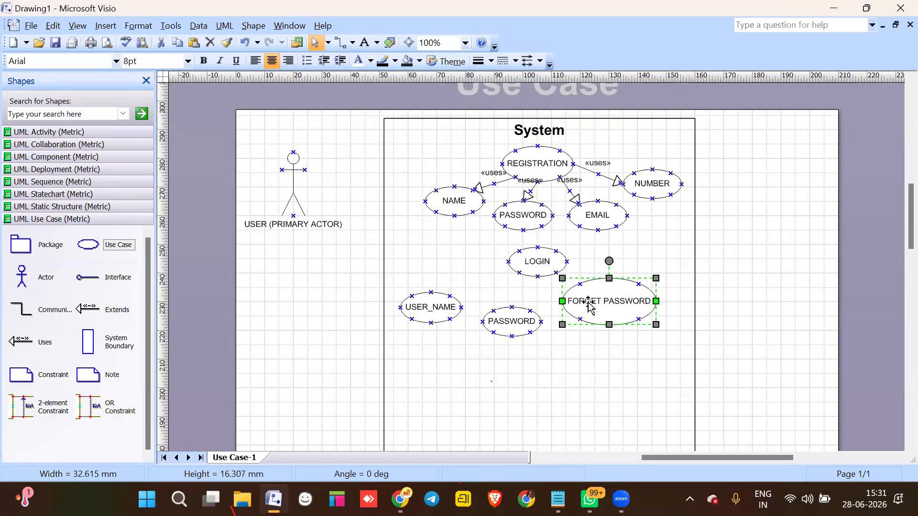
double_click(589, 305)
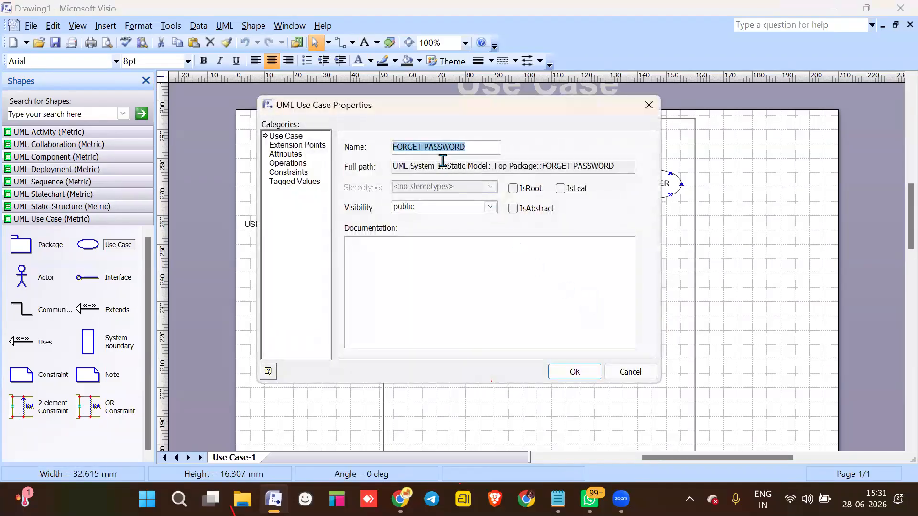
click(427, 148)
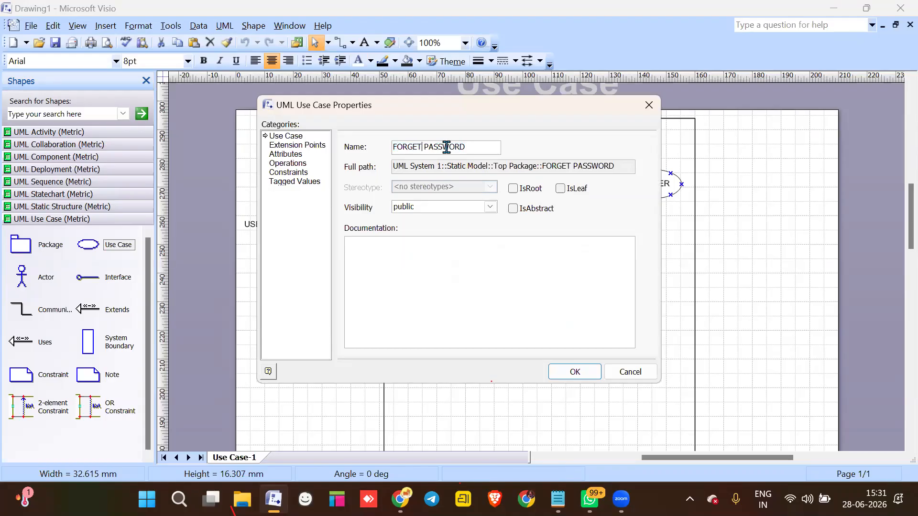
key(BackSpace)
key(BackSpace)
key(BackSpace)
key(BackSpace)
key(BackSpace)
key(BackSpace)
text(.)
key(Return)
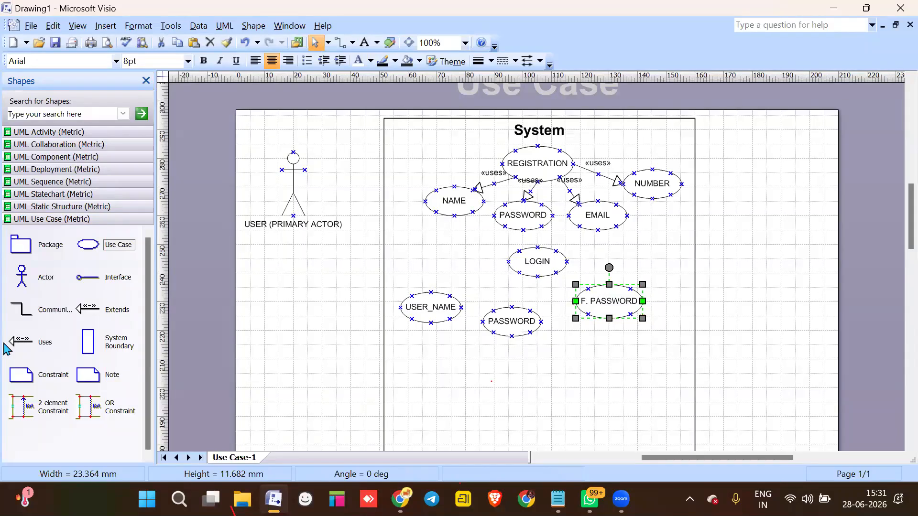
- Connect LOGIN to USER_NAME and the lower PASSWORD with «uses» connectors, repositioning PASSWORD under LOGIN
drag(20, 341, 519, 273)
drag(465, 294, 434, 320)
click(427, 320)
drag(509, 325, 534, 313)
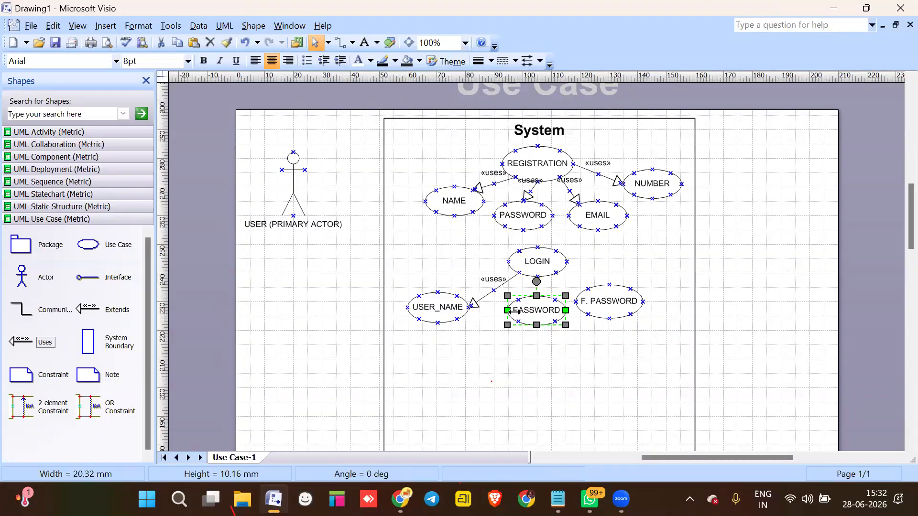
drag(22, 343, 537, 277)
drag(479, 344, 537, 297)
click(537, 317)
key(Down)
key(Down)
key(Down)
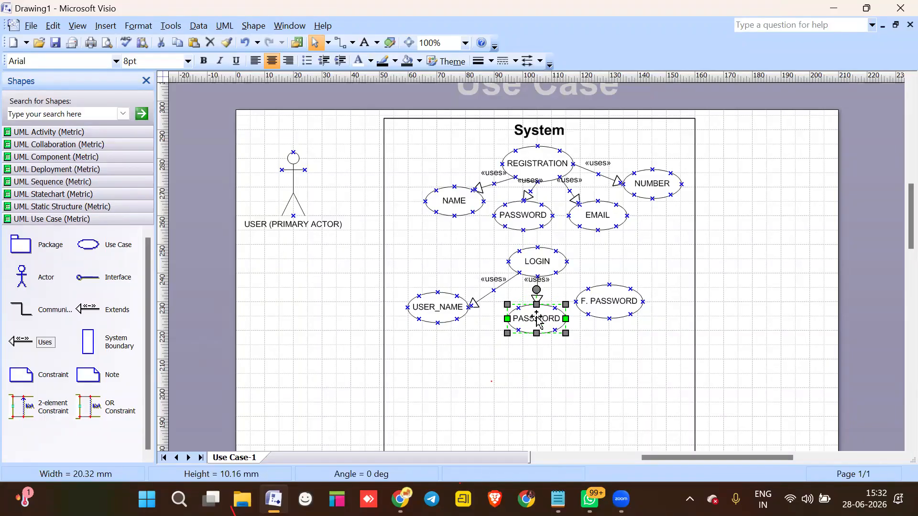
- Attach an «extends» connector to F. PASSWORD and re-glue the USER_NAME connector after nudging it
drag(83, 311, 559, 279)
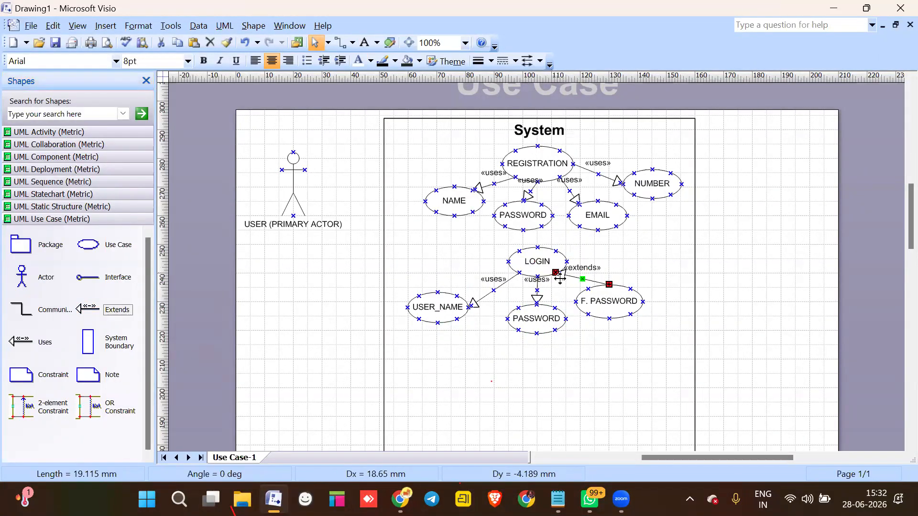
click(431, 310)
key(Right)
key(Right)
key(Right)
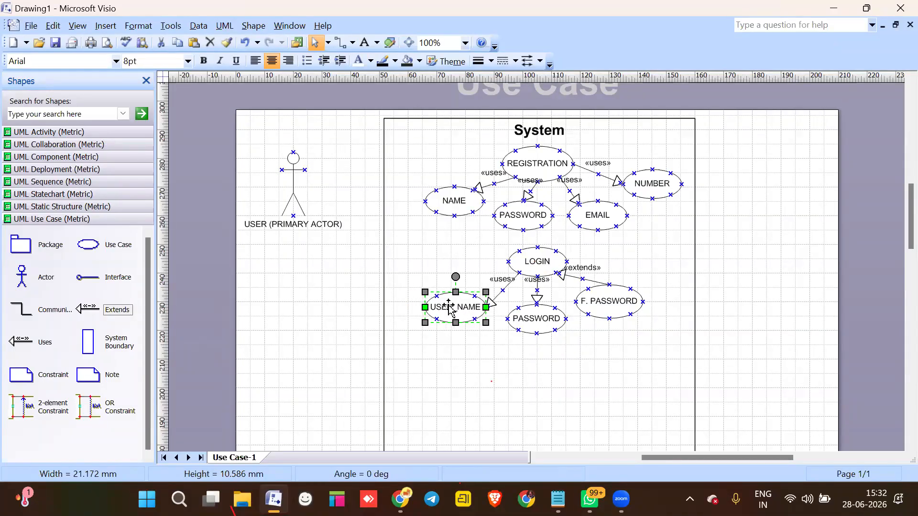
click(493, 301)
drag(486, 307, 474, 296)
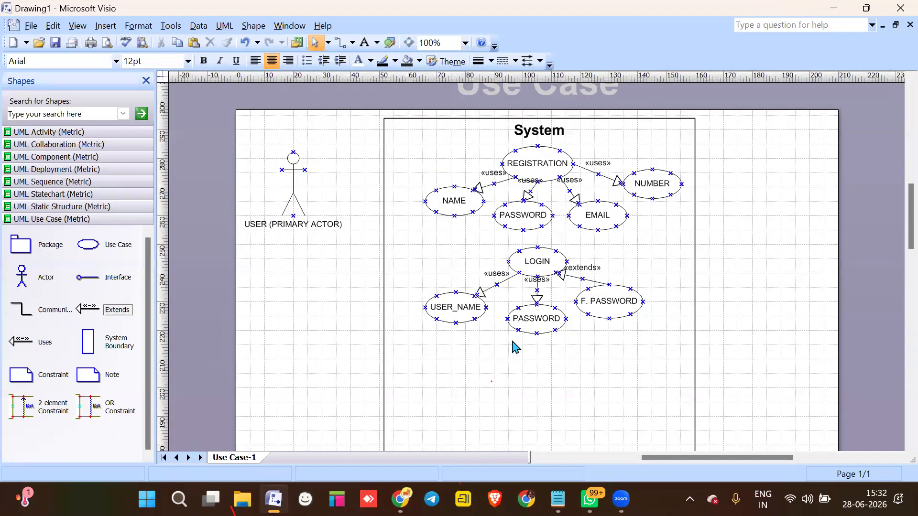
click(600, 282)
drag(609, 284, 588, 289)
click(568, 396)
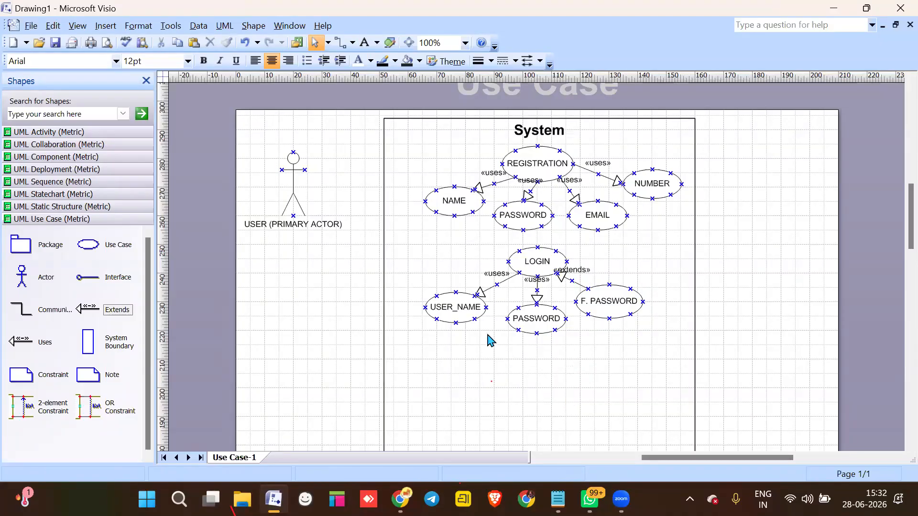
- Scroll down and place a use case named CATALOUGE under the login group's PASSWORD
scroll(494, 298, down, 1)
scroll(493, 301, down, 1)
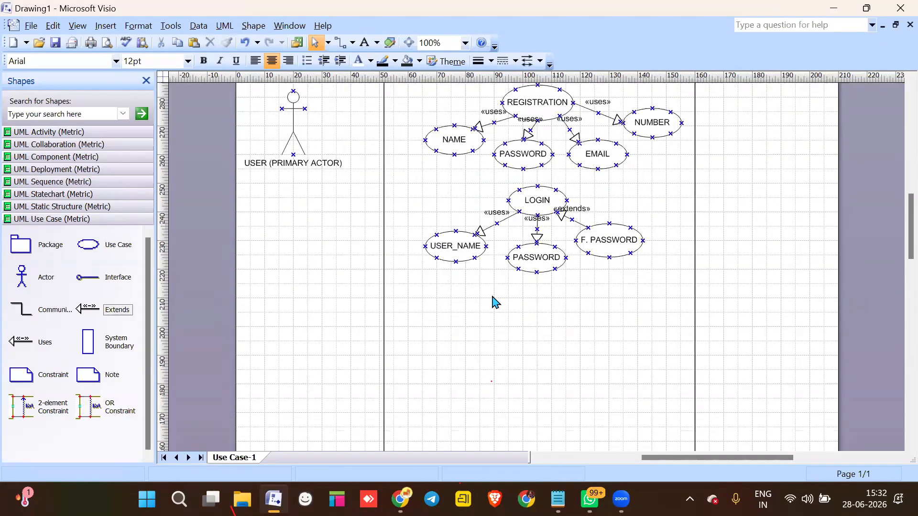
scroll(494, 302, down, 1)
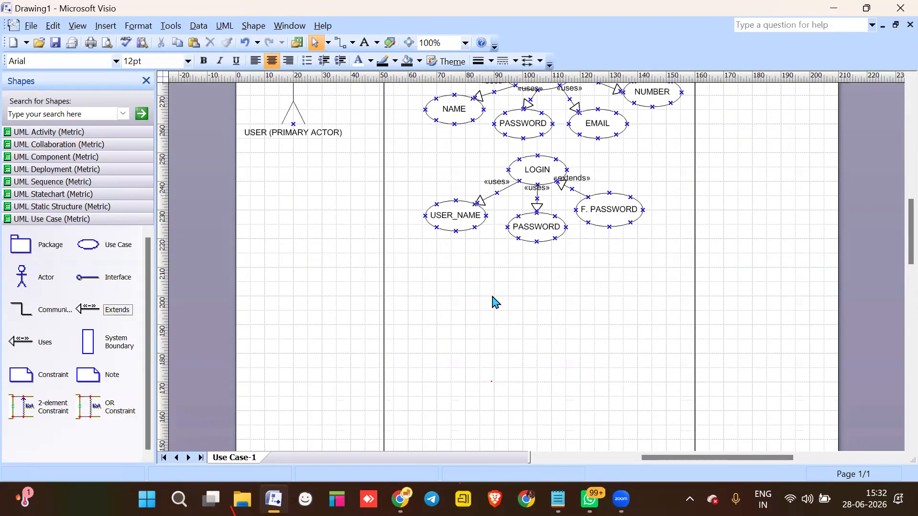
scroll(495, 302, down, 1)
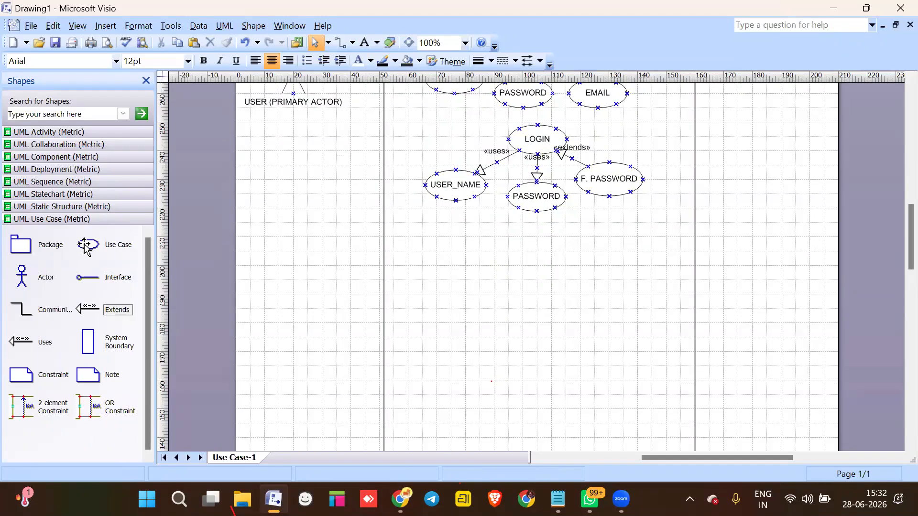
drag(87, 247, 542, 246)
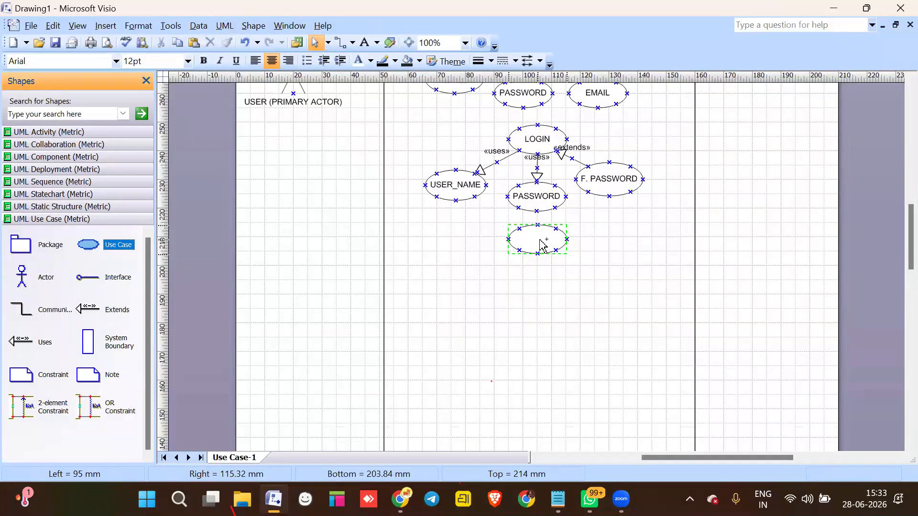
drag(540, 242, 540, 241)
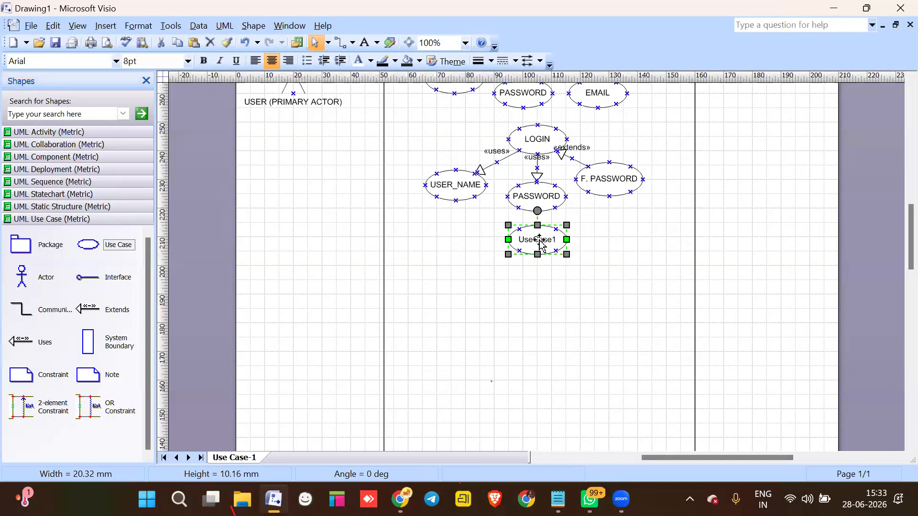
double_click(539, 241)
text(CATALOUGE)
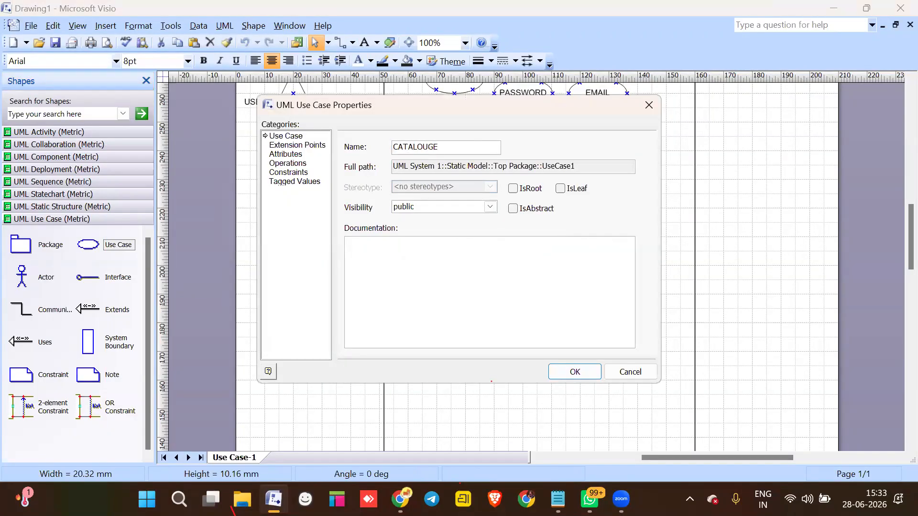
key(Return)
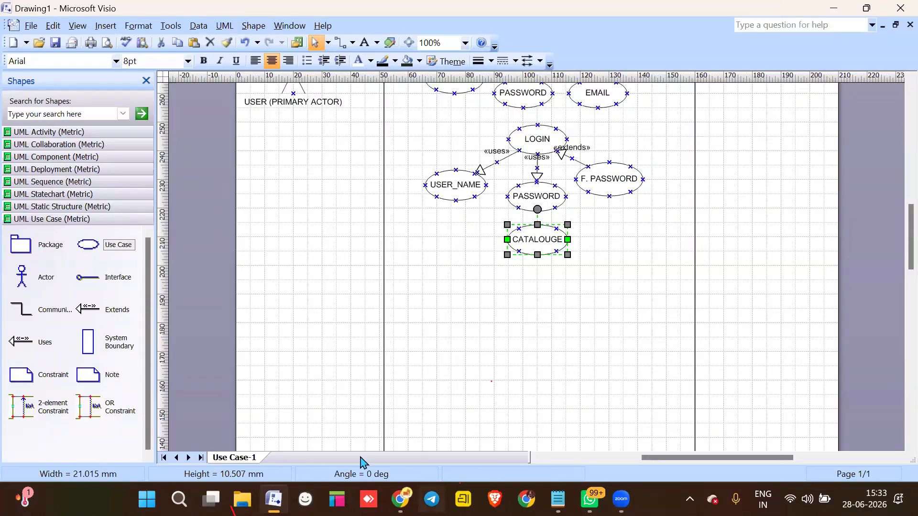
click(355, 402)
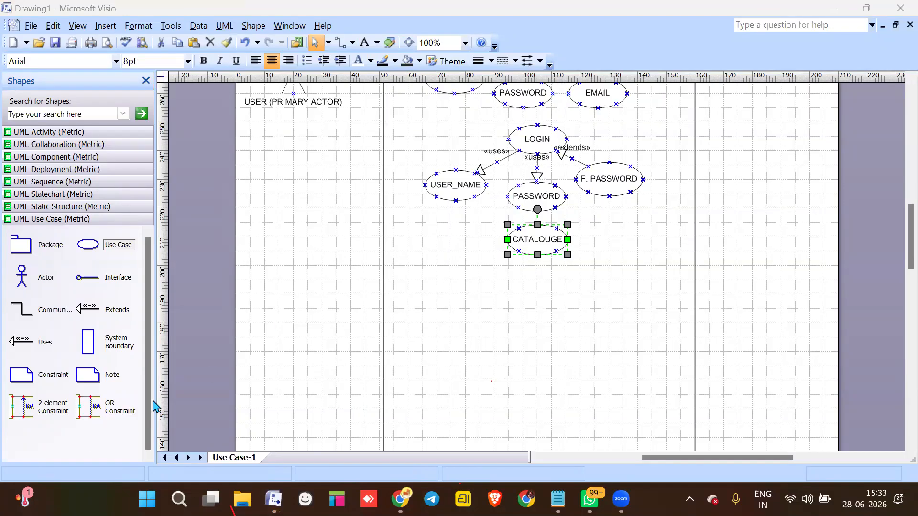
- Place two use cases below CATALOUGE and name them SEARCH (left) and FILTER (right)
drag(88, 245, 488, 284)
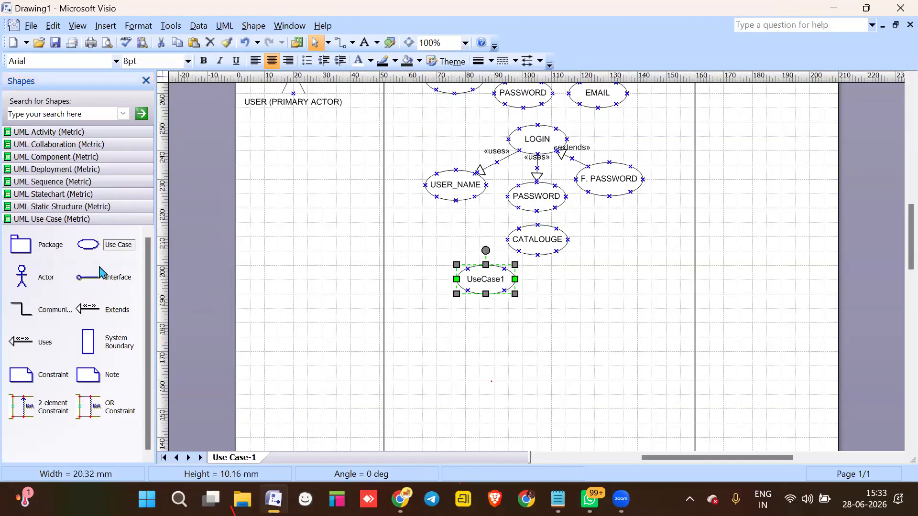
drag(91, 248, 588, 285)
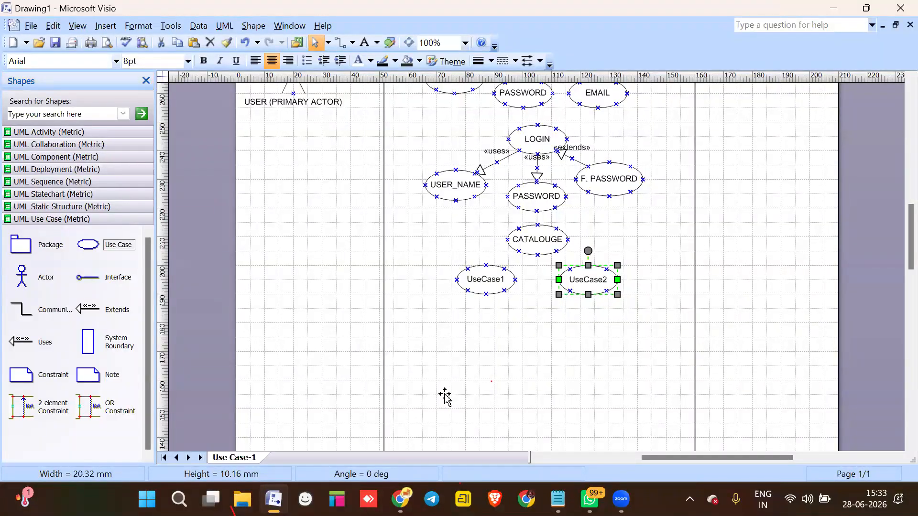
double_click(492, 282)
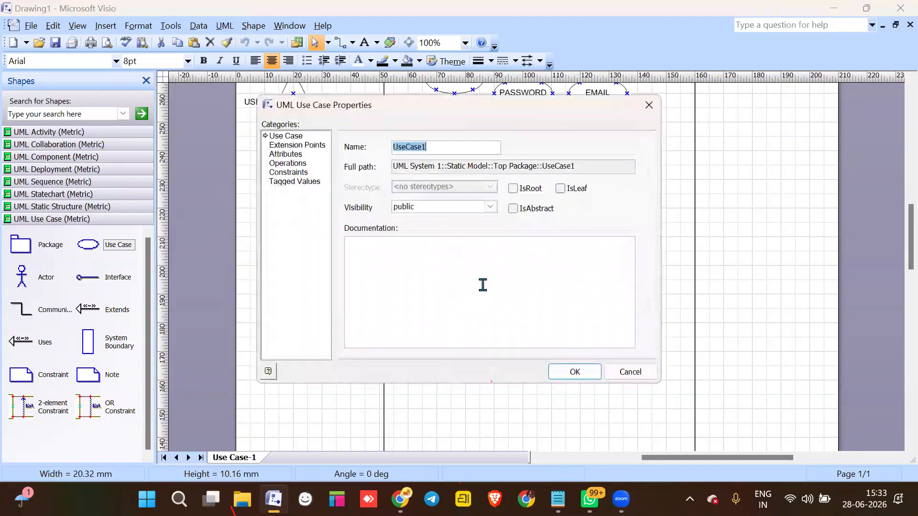
text(SEARCH)
key(Return)
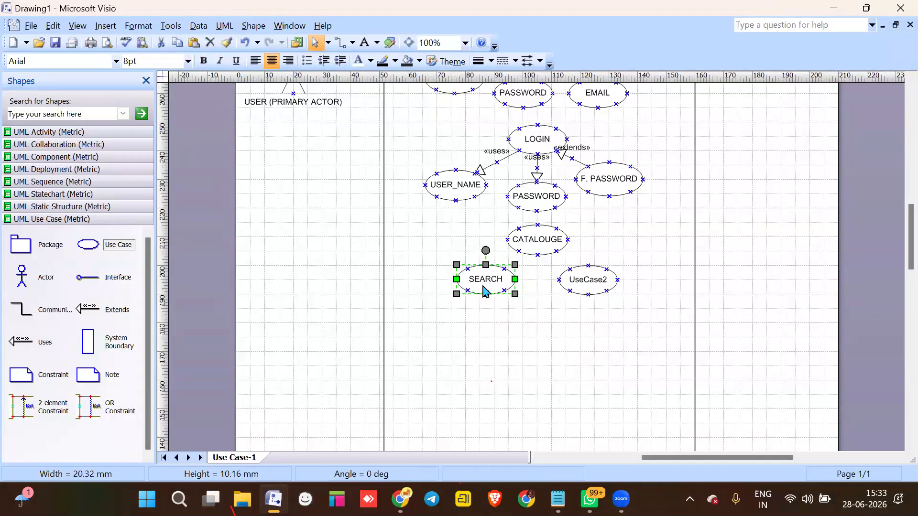
double_click(596, 285)
text(F)
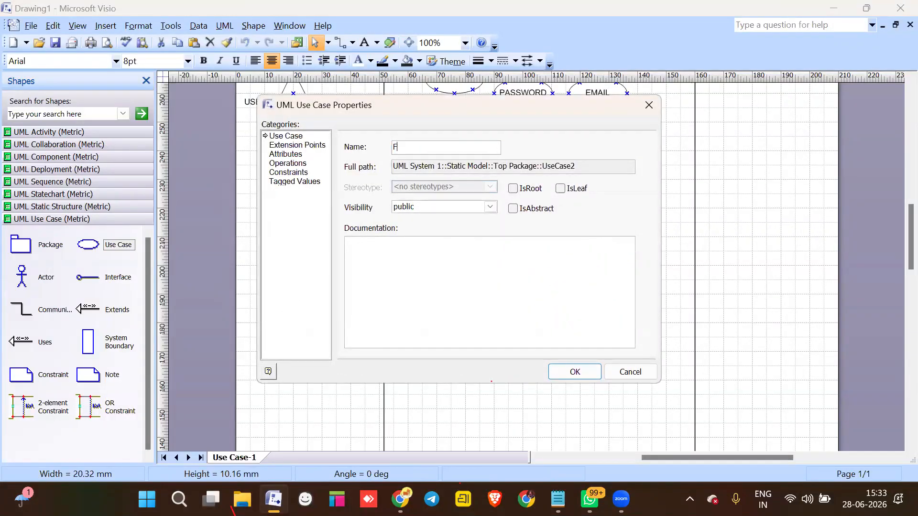
text(ILTER)
key(Return)
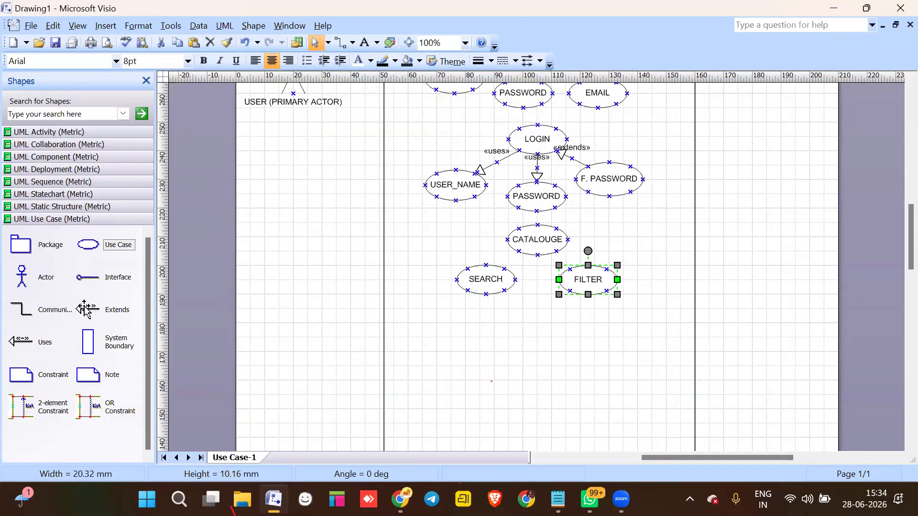
- Glue «extends» connectors between CATALOUGE and SEARCH, and between CATALOUGE and FILTER
drag(87, 308, 309, 266)
drag(444, 244, 504, 268)
drag(457, 215, 579, 268)
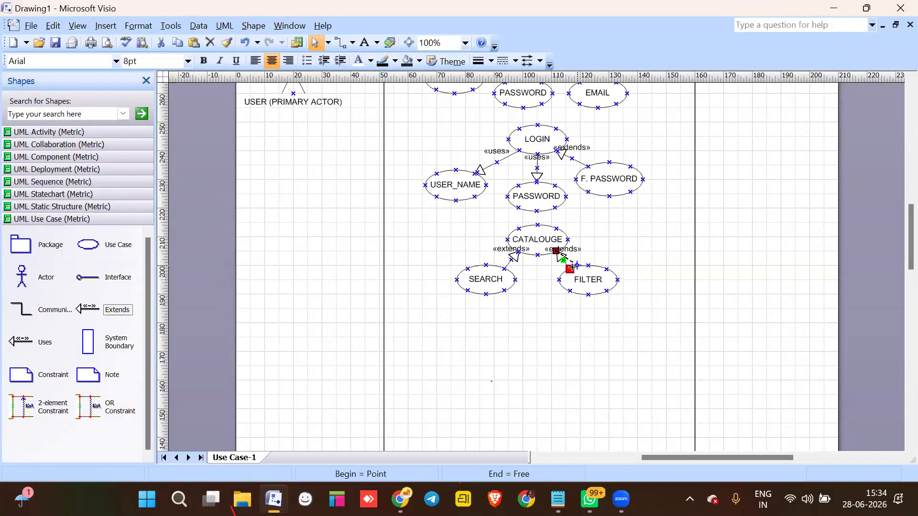
drag(572, 267, 573, 262)
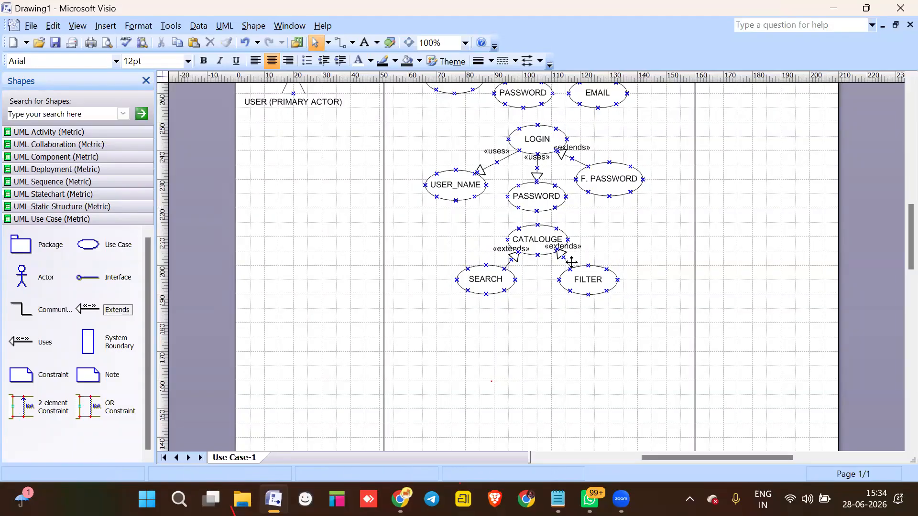
drag(570, 268, 594, 282)
click(595, 283)
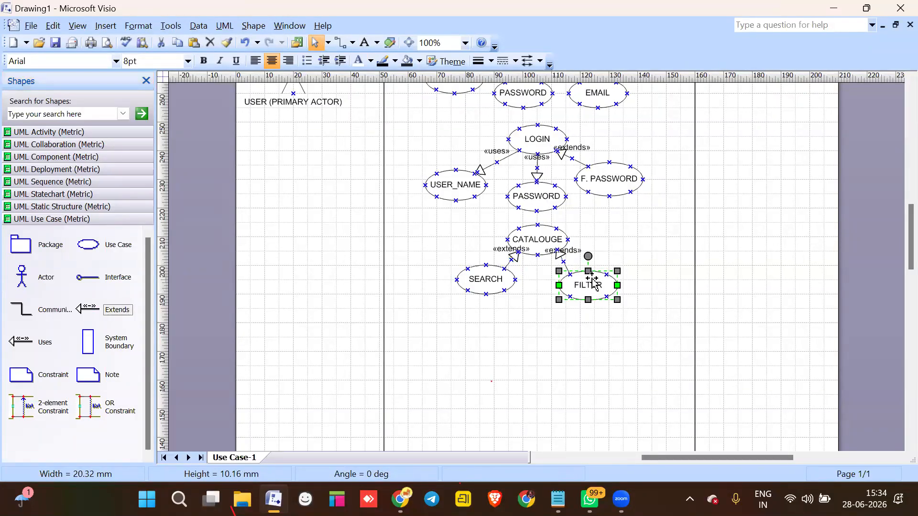
- Scroll down and drop a UseCase1 ellipse below CATALOUGE, between SEARCH and FILTER
scroll(445, 232, down, 2)
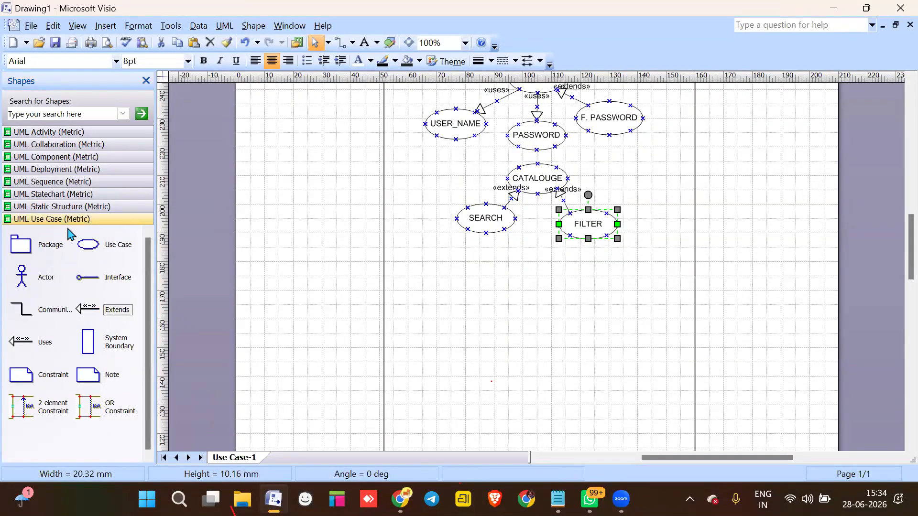
drag(87, 245, 535, 269)
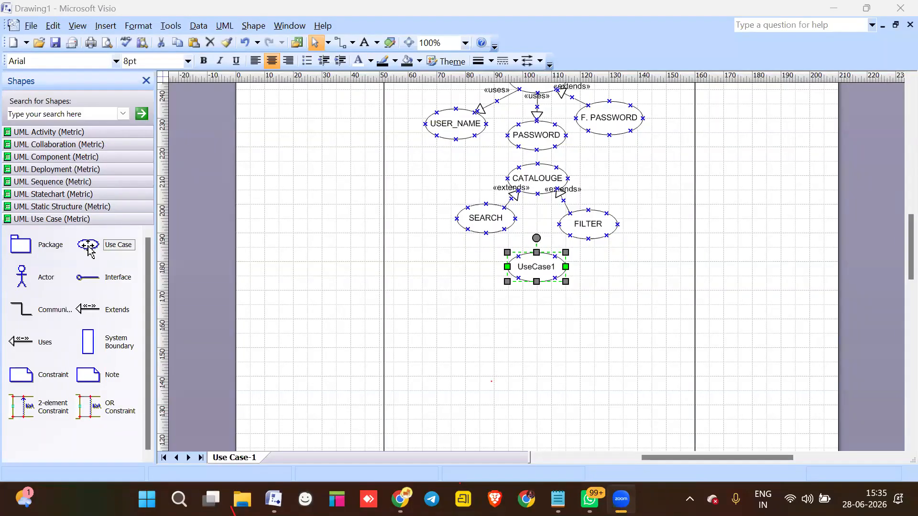
- Rename UseCase1 to CART
double_click(539, 270)
double_click(539, 271)
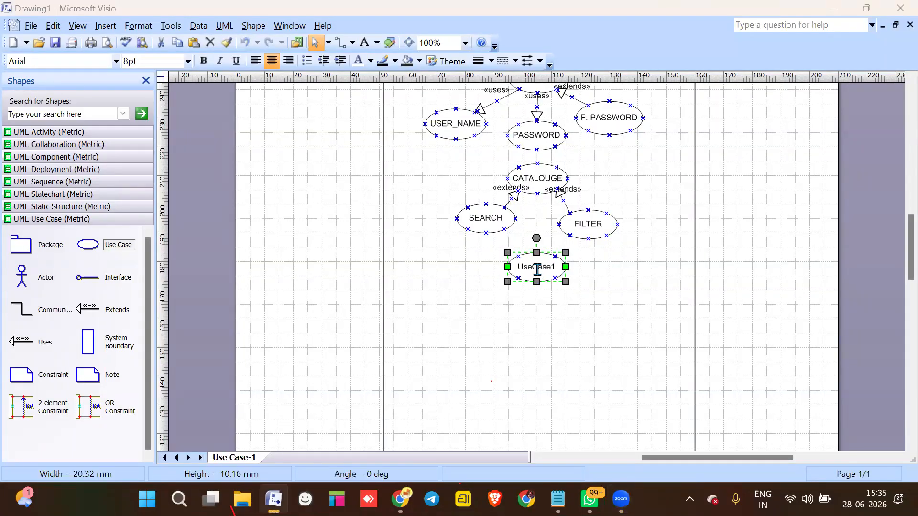
text(CART)
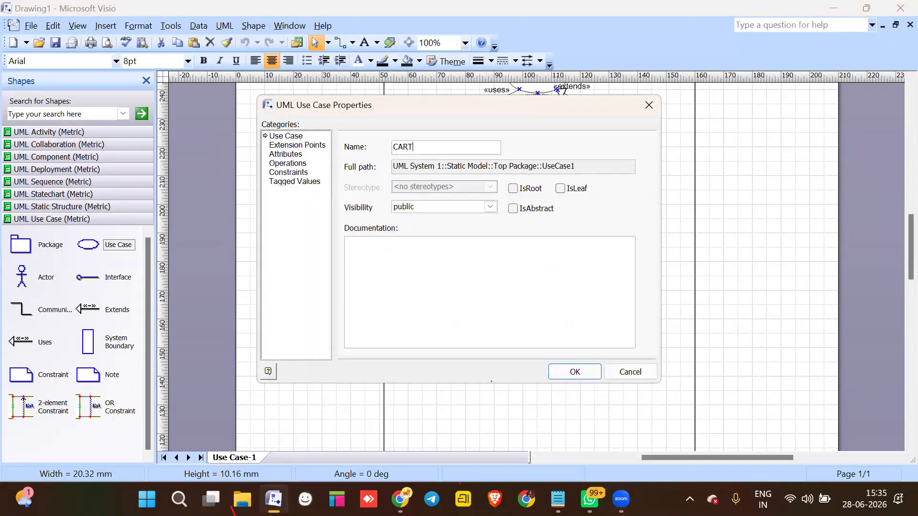
key(Return)
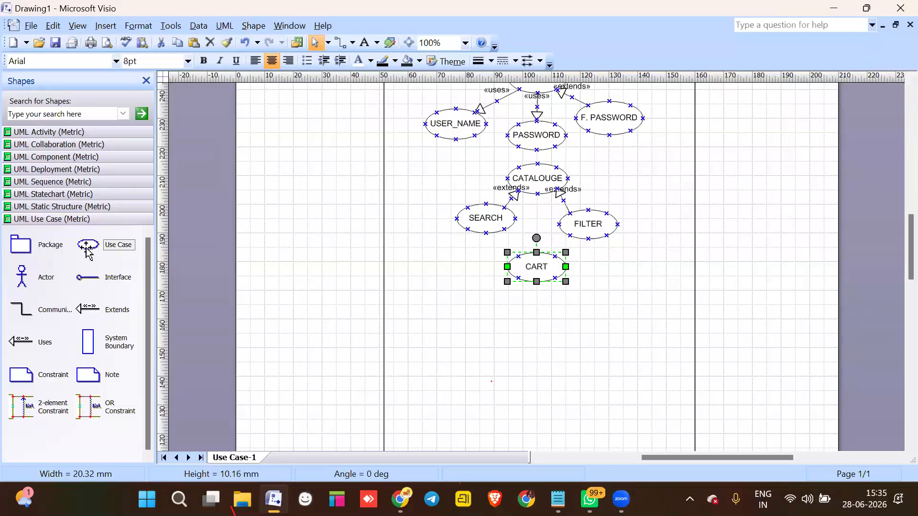
- Place three new use cases in a row below CART, nudging the first into position
drag(89, 244, 258, 309)
drag(430, 326, 485, 317)
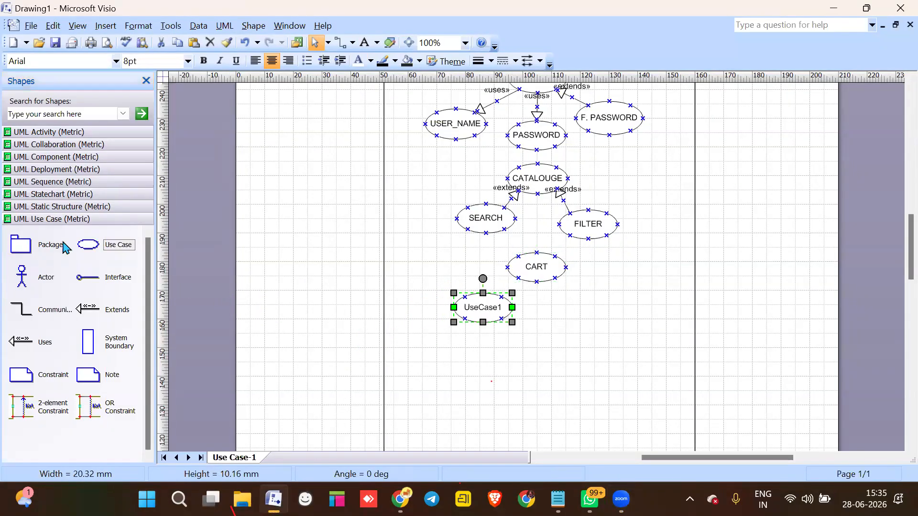
drag(90, 246, 550, 327)
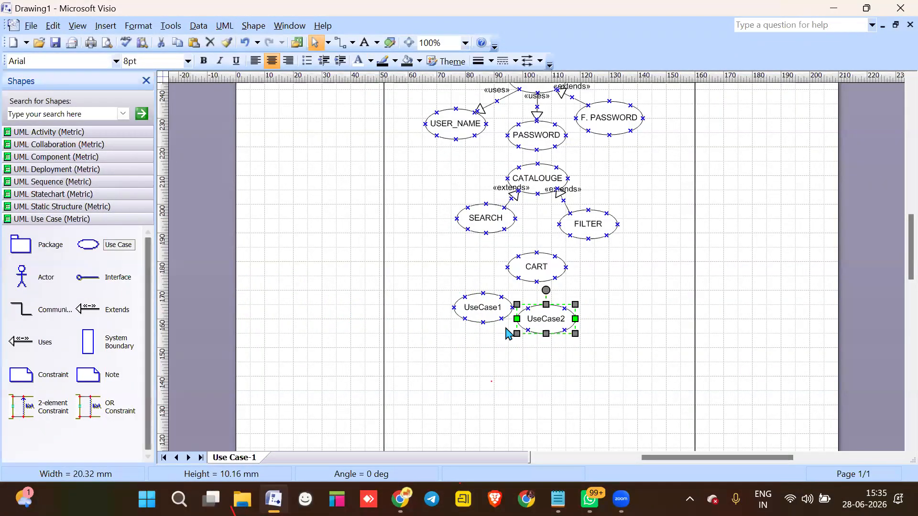
click(493, 311)
key(Left)
key(Left)
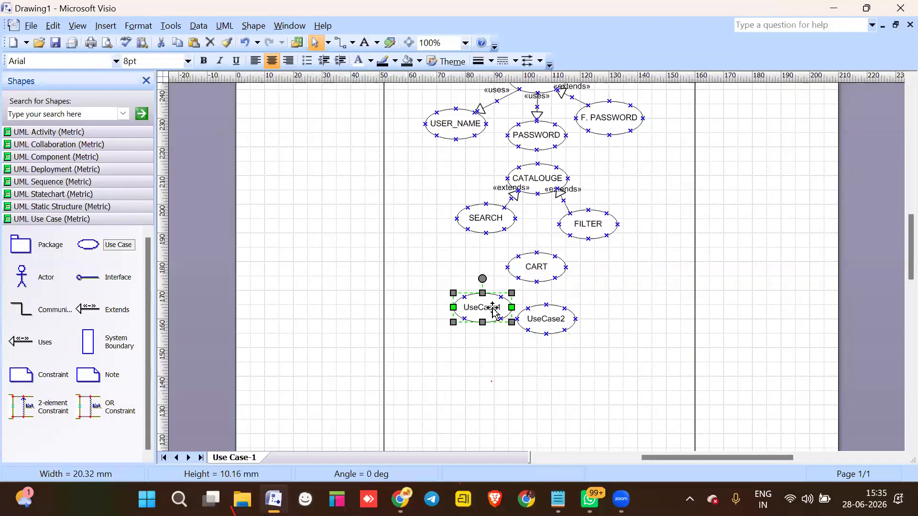
key(Left)
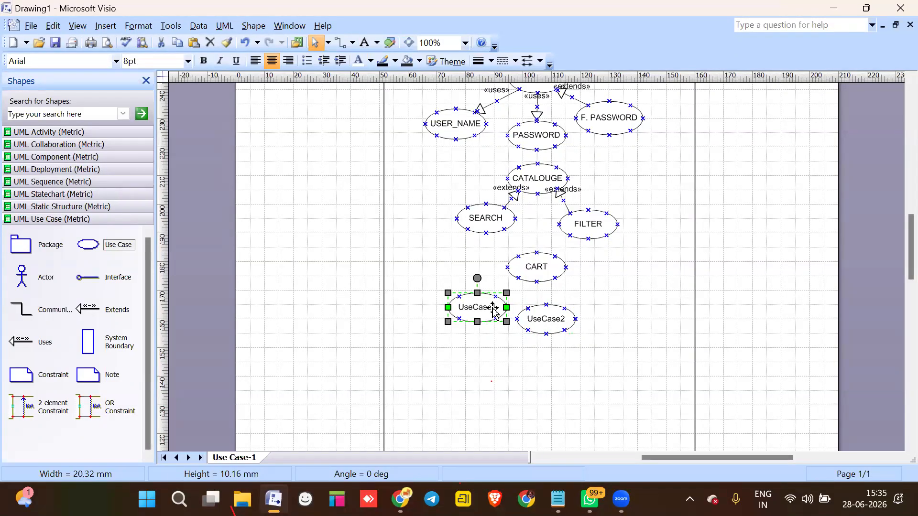
key(Up)
key(Up)
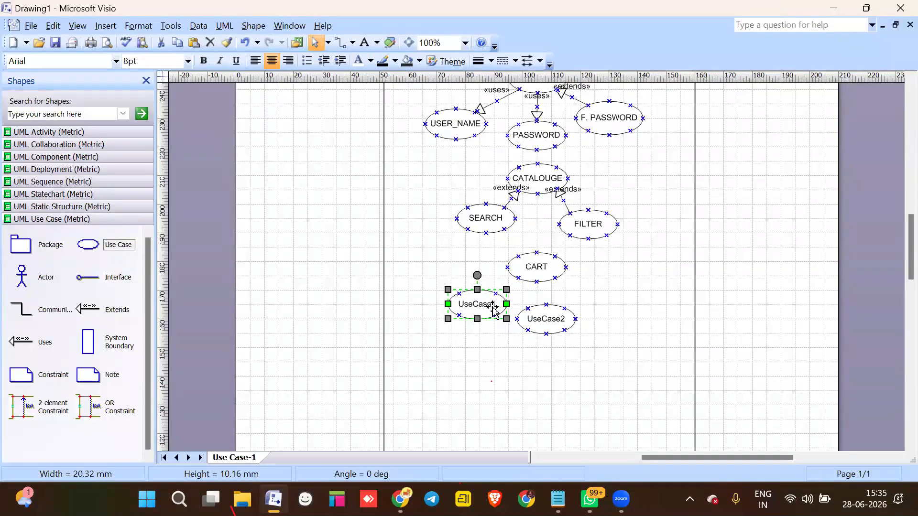
key(Up)
key(Up)
drag(79, 235, 612, 301)
- Name the three new use cases PAY NOW, WISHLIST and GO BACK
double_click(480, 302)
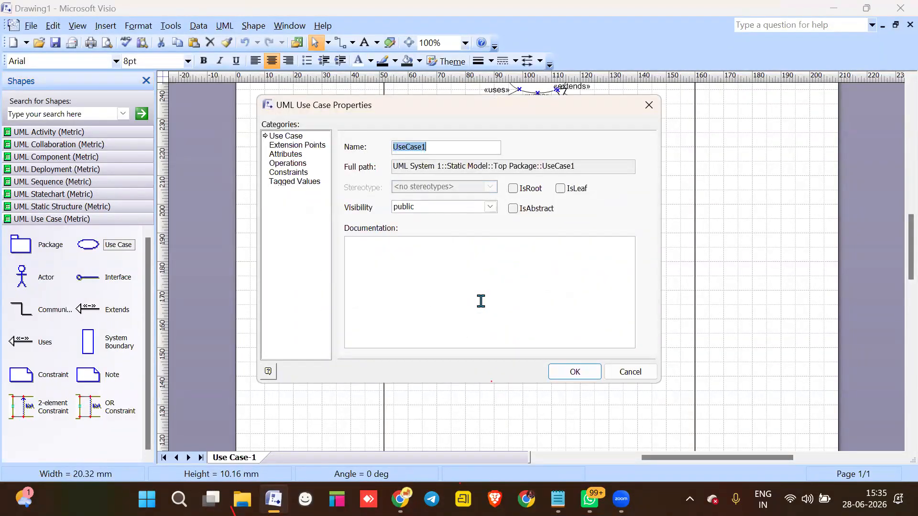
text(PAY NOW)
key(Return)
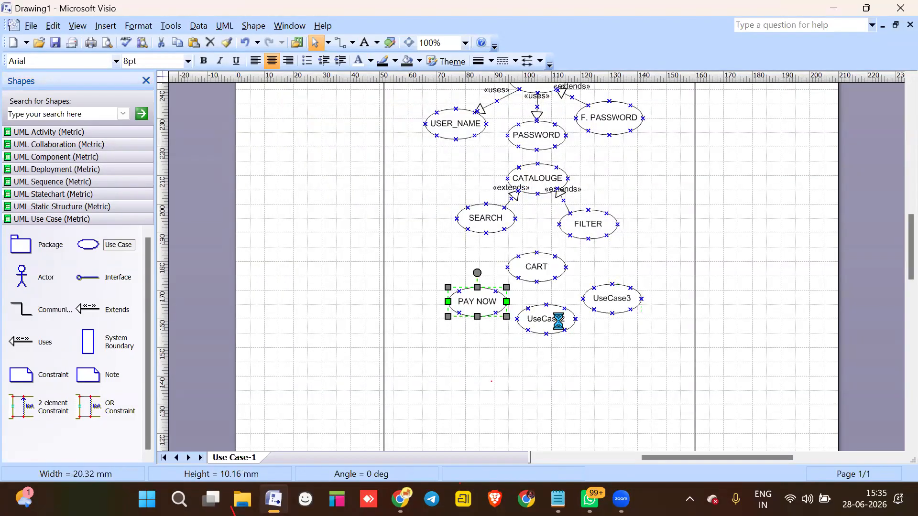
double_click(559, 322)
text(WISHLIST)
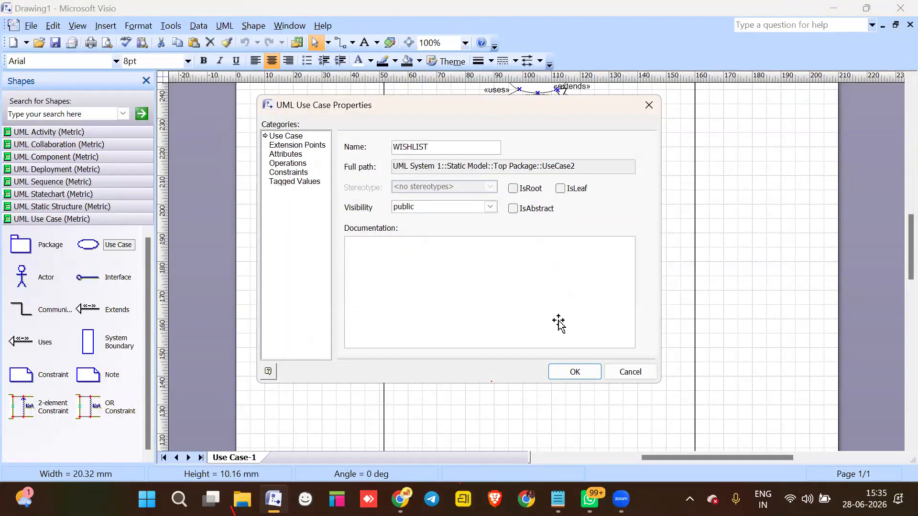
key(Return)
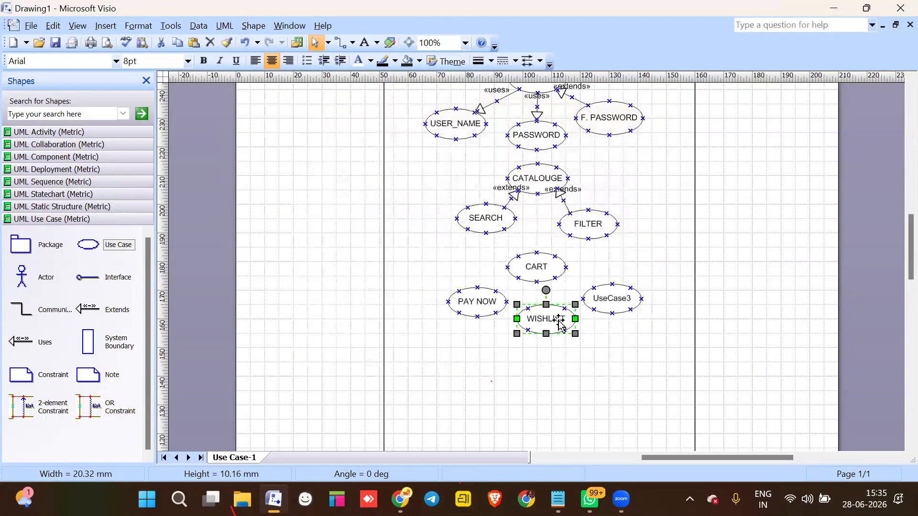
double_click(614, 304)
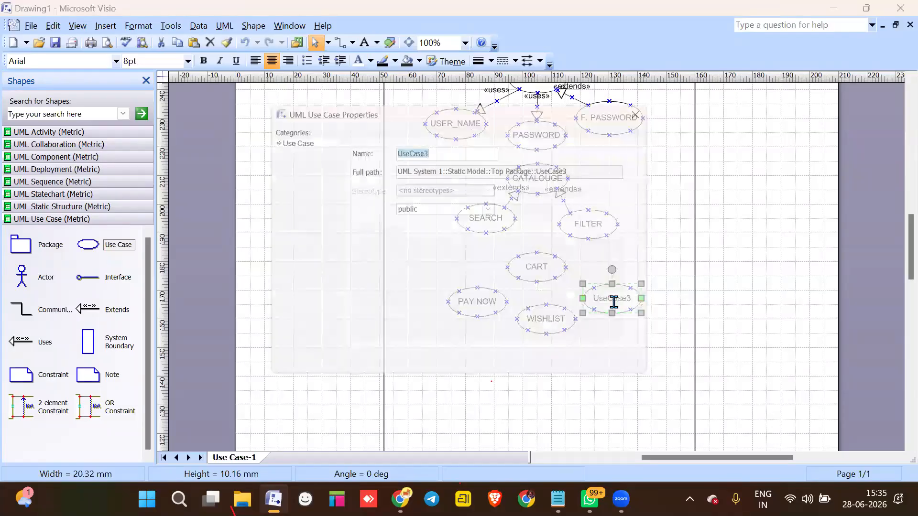
text(GO BACK)
key(Return)
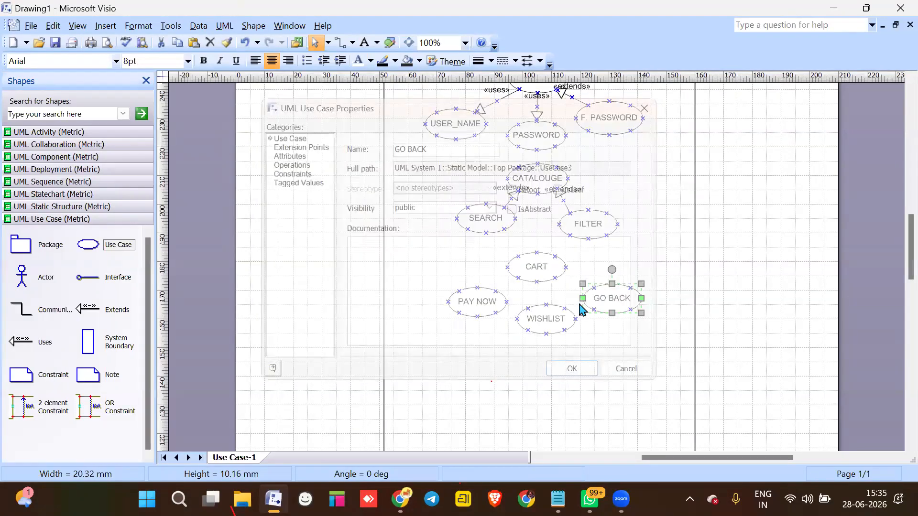
click(415, 381)
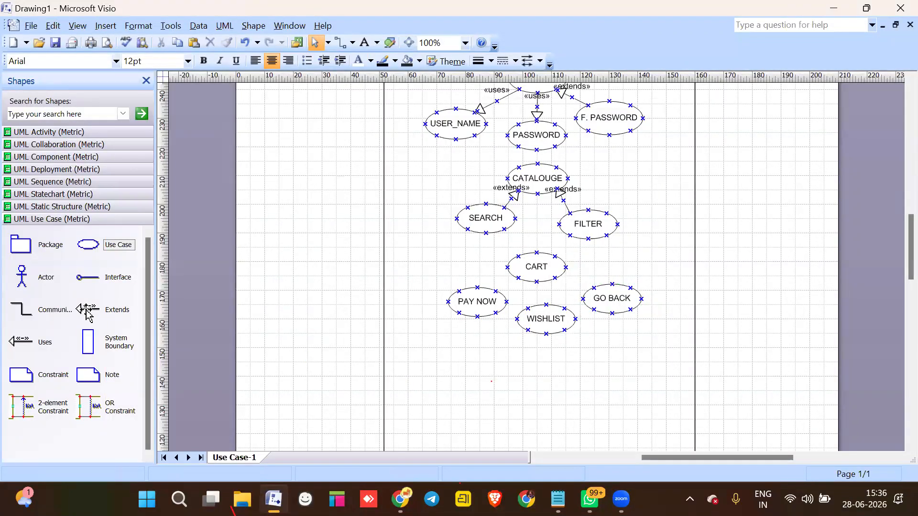
drag(85, 312, 512, 378)
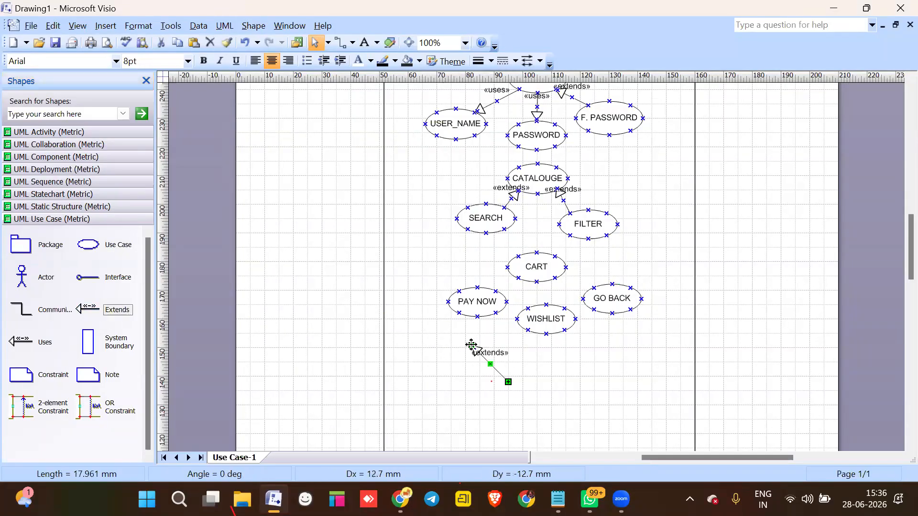
- Glue «extends» connectors from CART to PAY NOW, WISHLIST and GO BACK
drag(472, 345, 518, 277)
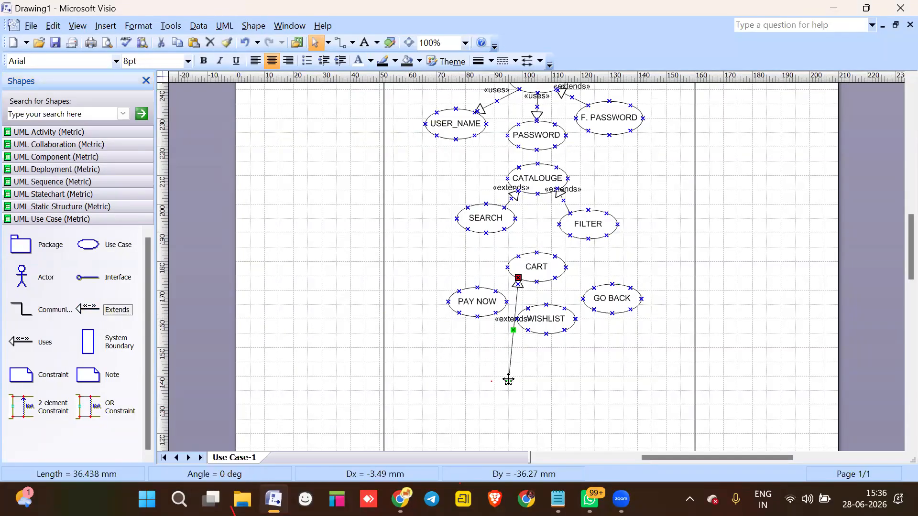
drag(508, 382, 496, 291)
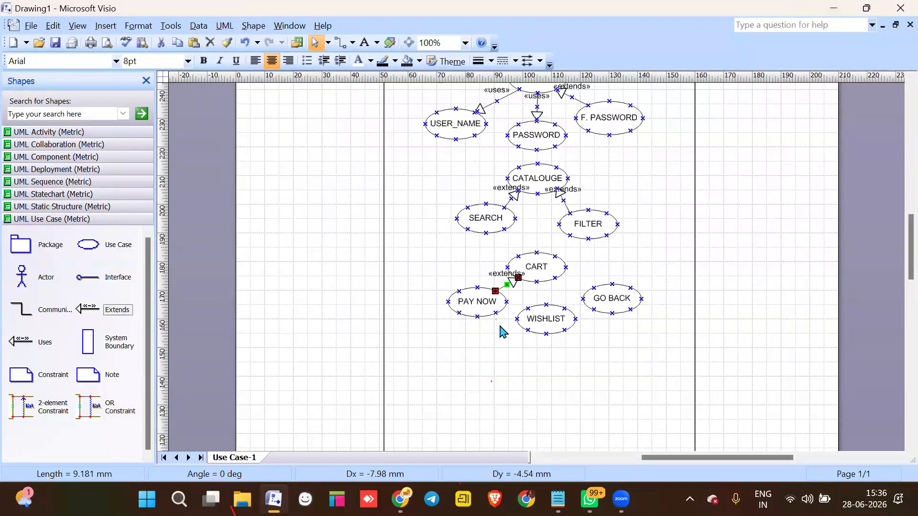
drag(85, 311, 537, 282)
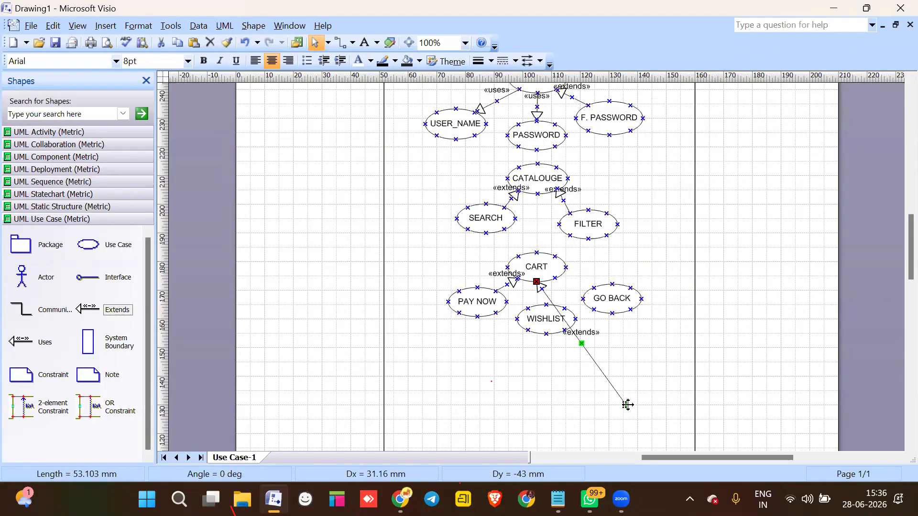
drag(626, 402, 545, 305)
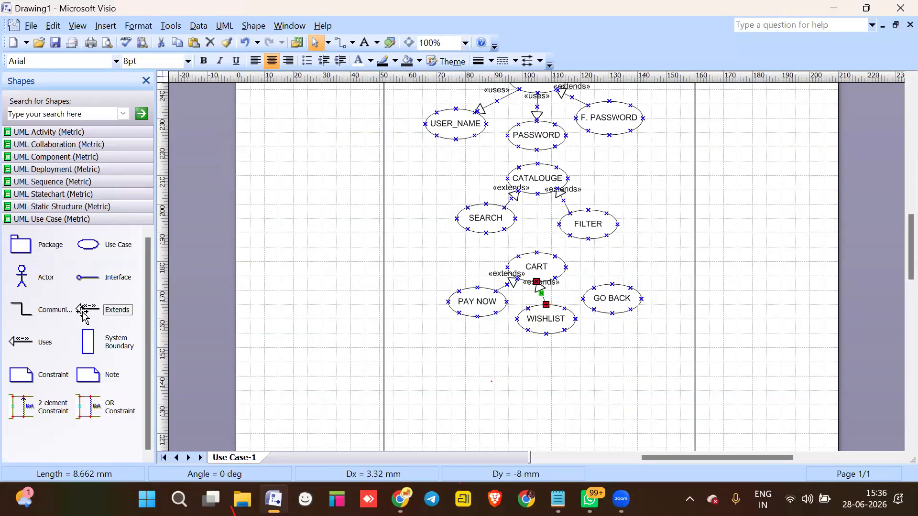
drag(86, 318, 590, 288)
click(649, 276)
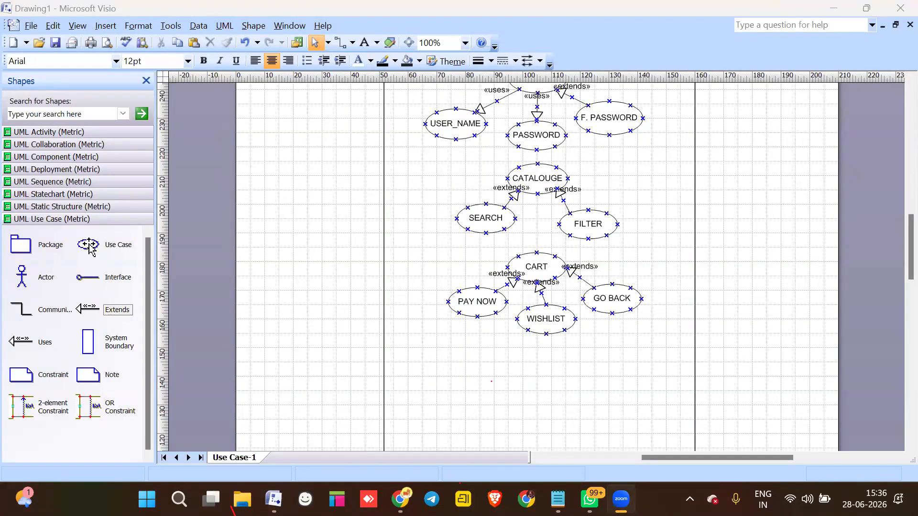
- Drop a Use Case shape below WISHLIST and name it PAYMENT
drag(90, 247, 539, 365)
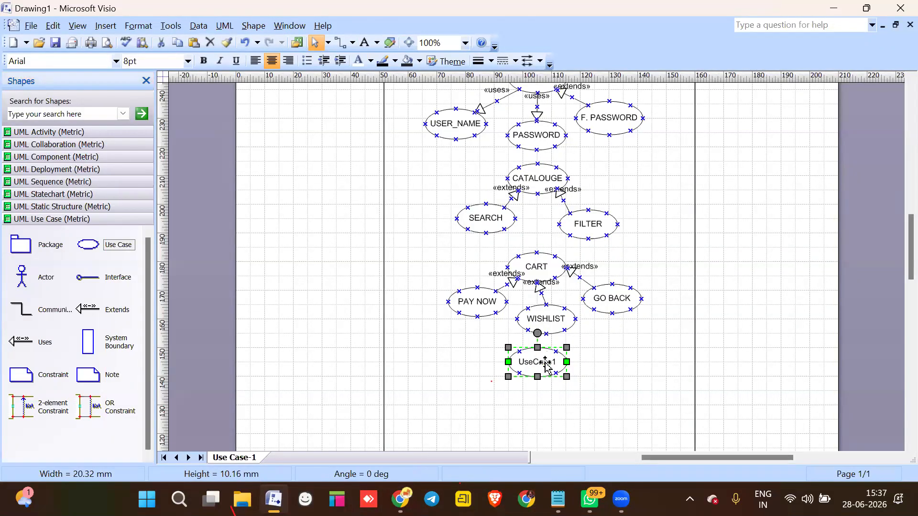
drag(542, 365, 547, 383)
double_click(546, 382)
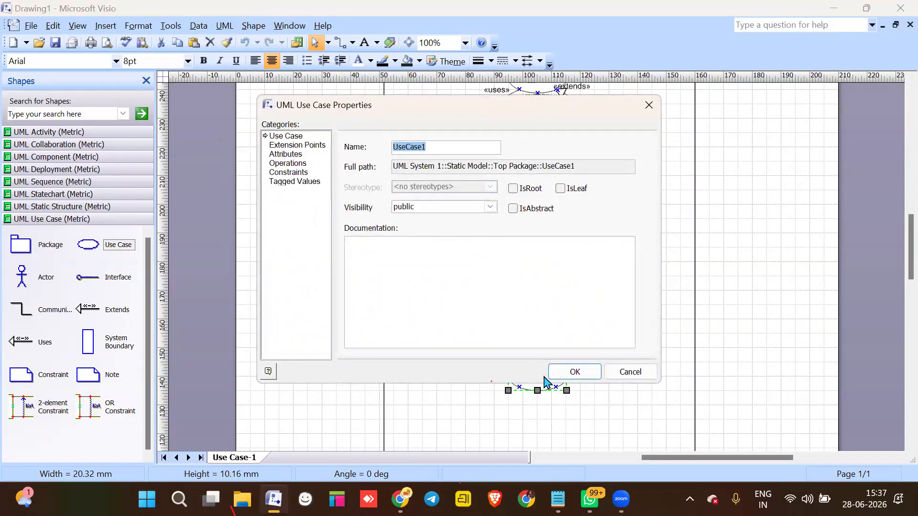
text(PAYMENT)
key(Return)
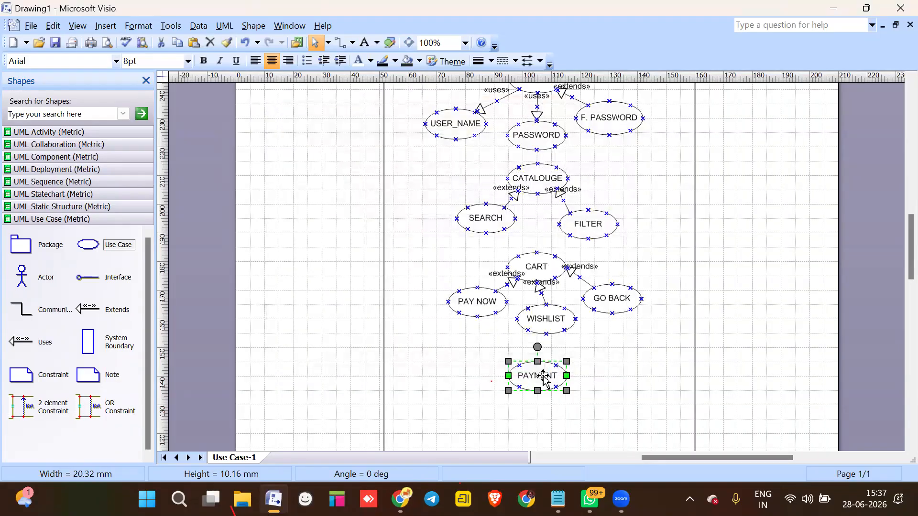
- Add three unnamed use cases below-left of, below and right of PAYMENT
scroll(498, 346, down, 2)
scroll(497, 345, down, 5)
scroll(496, 344, up, 2)
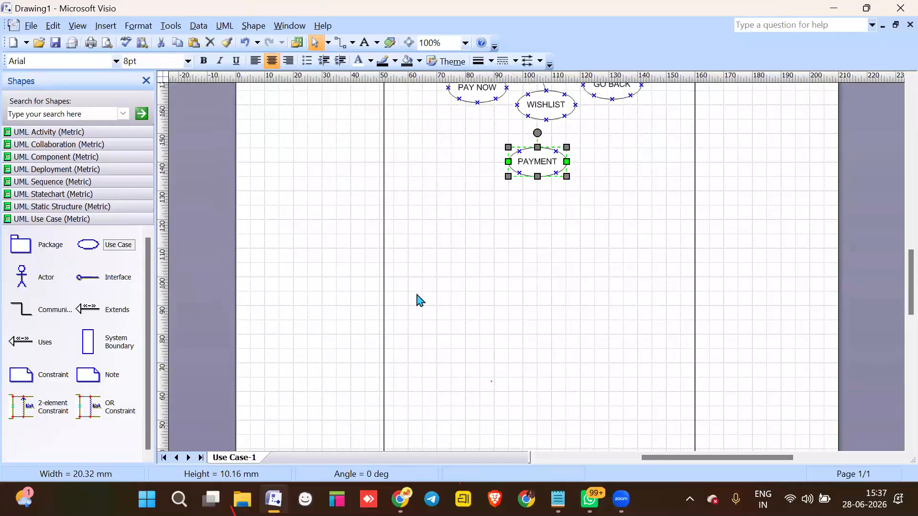
drag(88, 245, 446, 210)
drag(88, 245, 546, 234)
drag(122, 246, 632, 199)
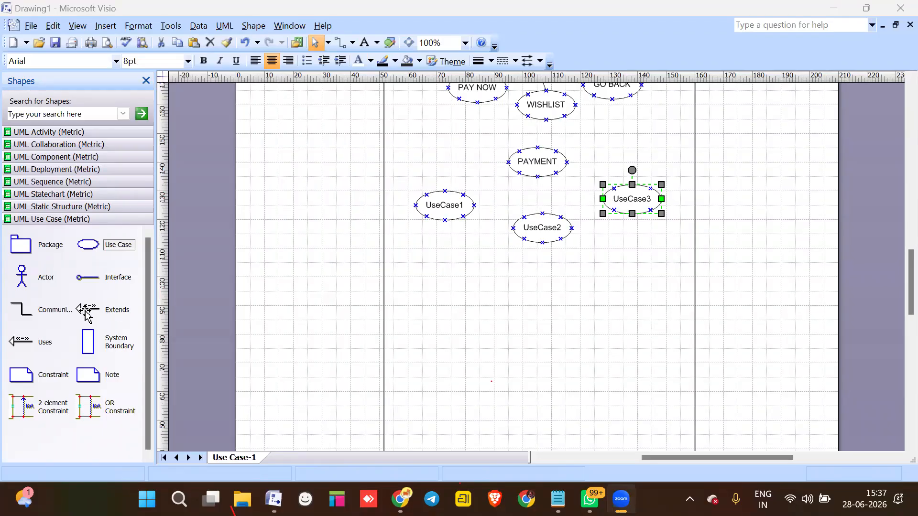
- Drop an Extends connector below UseCase1 and rename UseCase1 to COD
drag(87, 313, 438, 283)
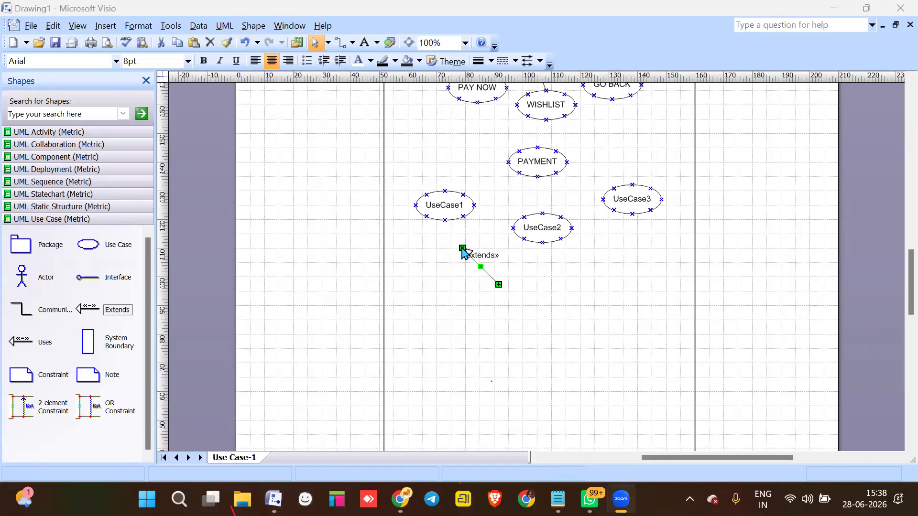
click(446, 206)
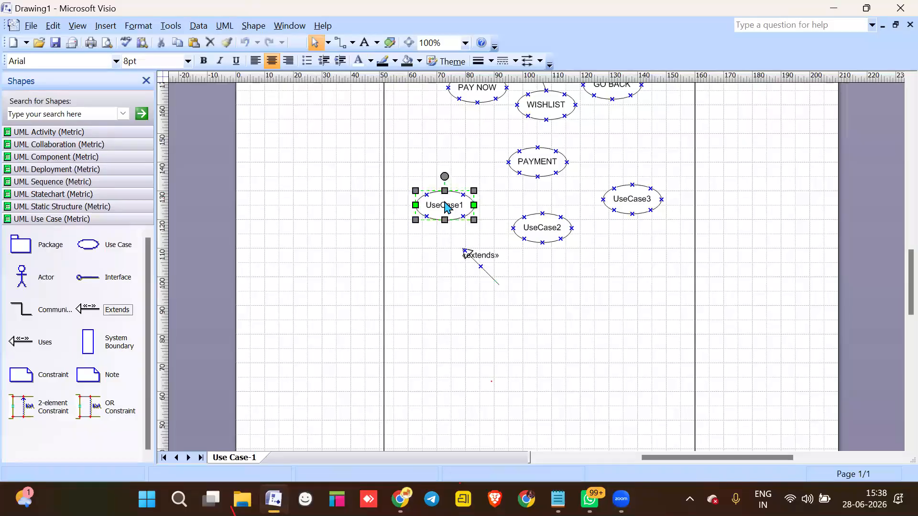
double_click(445, 207)
text(COD)
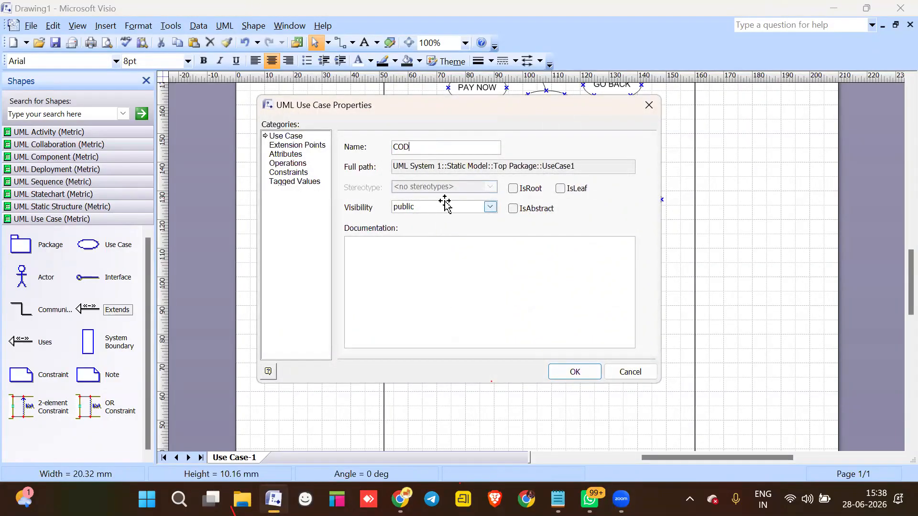
key(Return)
- Rename the other two new use cases CARD and UPI
click(542, 230)
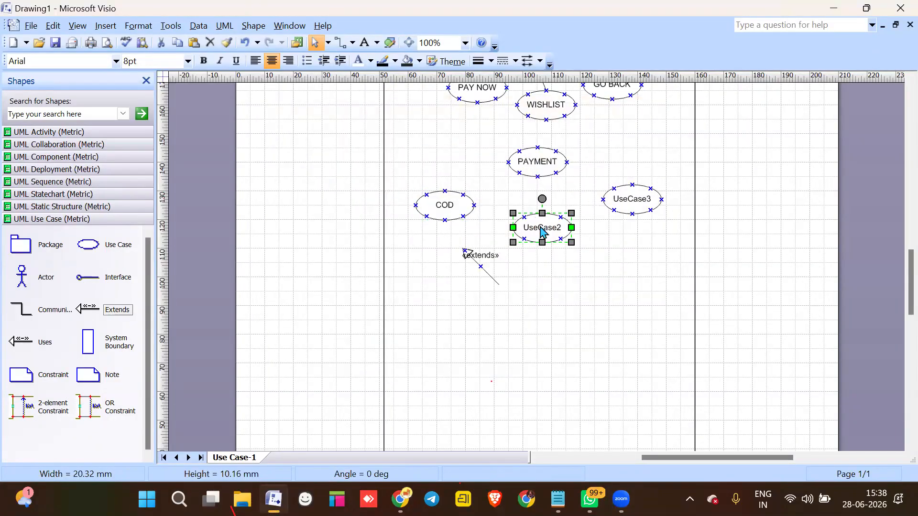
double_click(542, 229)
text(CARD)
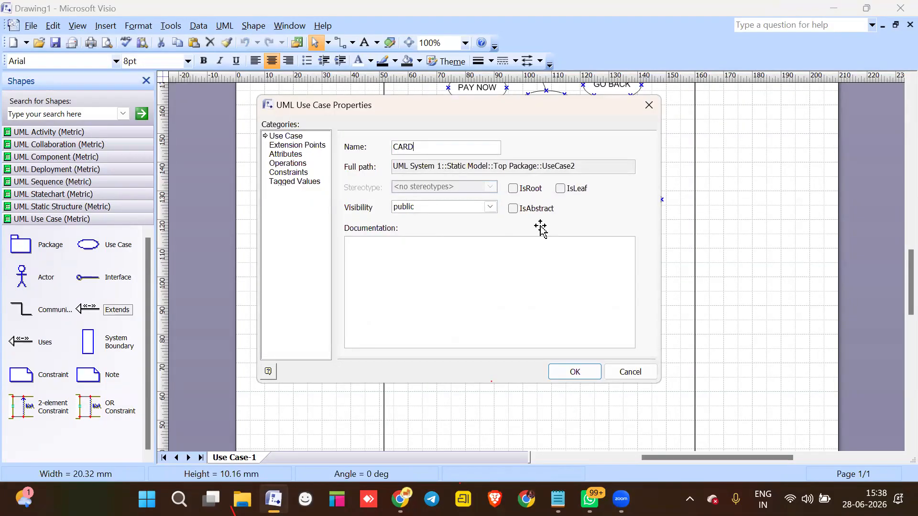
key(Return)
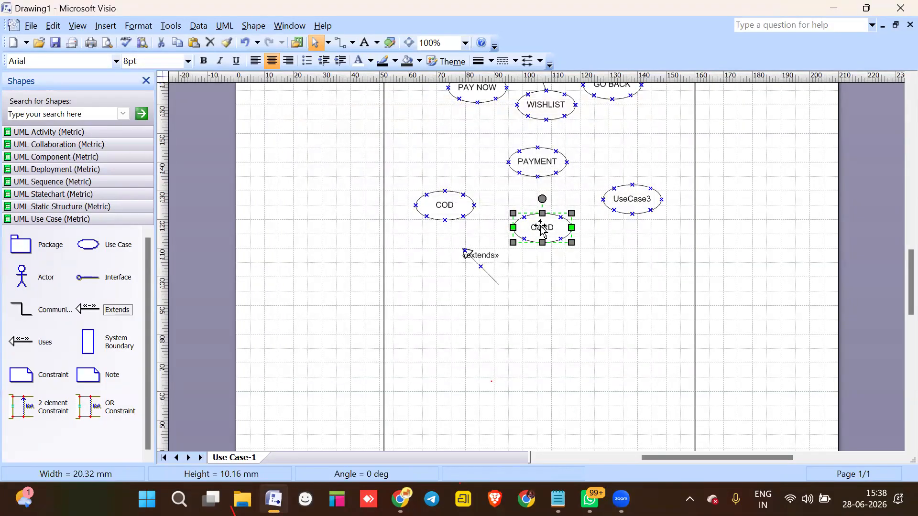
double_click(640, 199)
text(UPI)
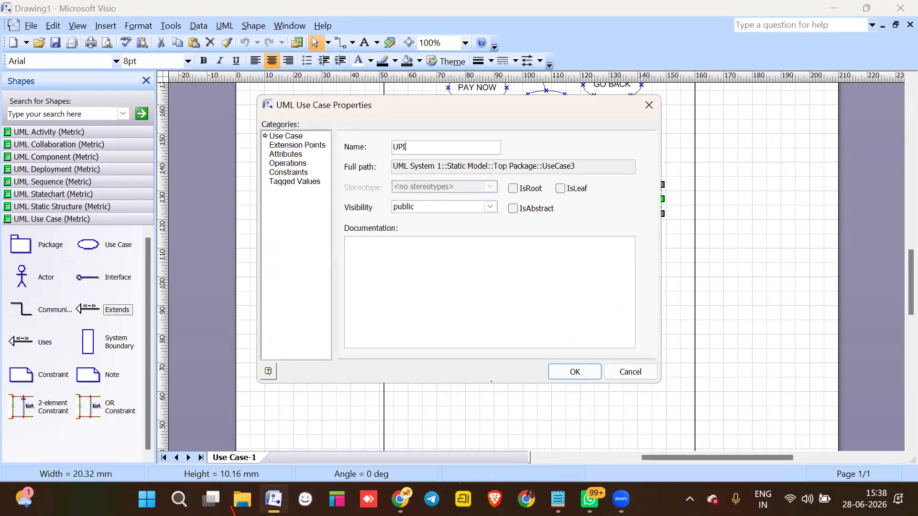
key(Return)
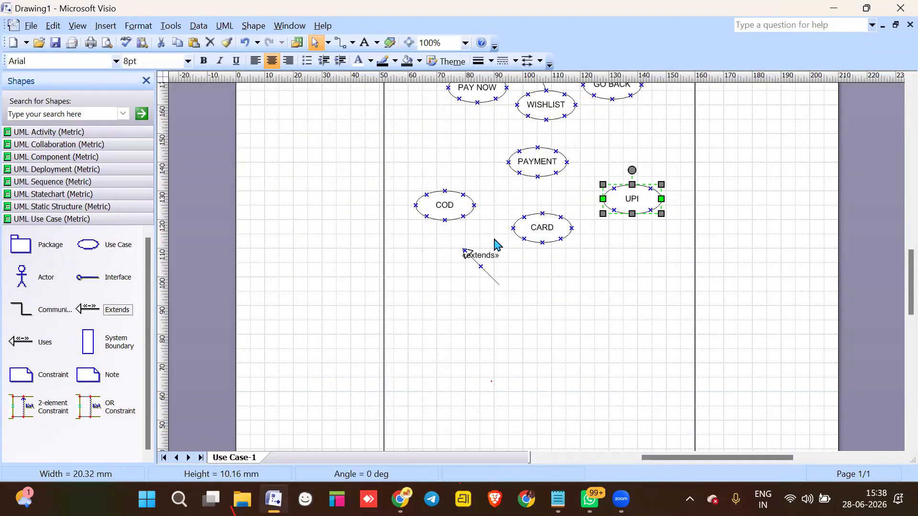
click(461, 246)
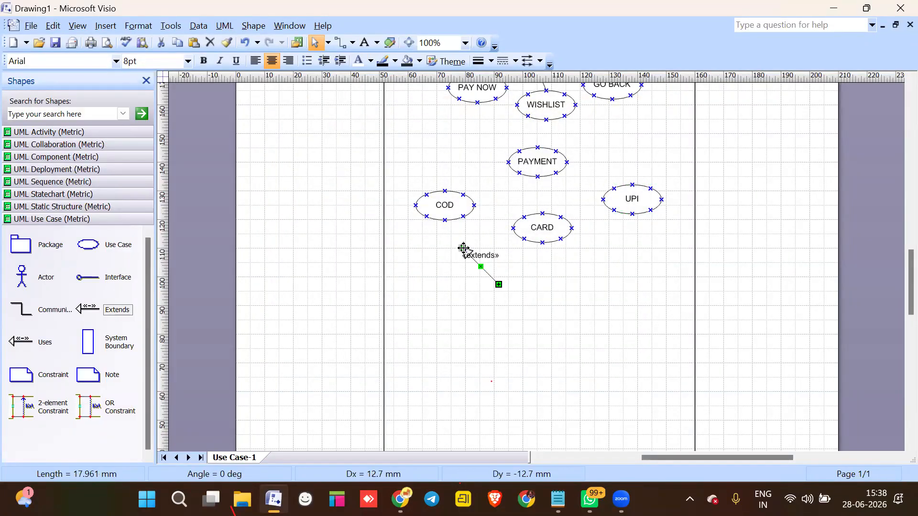
- Link COD, CARD and UPI to PAYMENT with Extends connectors
drag(461, 245, 508, 162)
drag(499, 283, 462, 195)
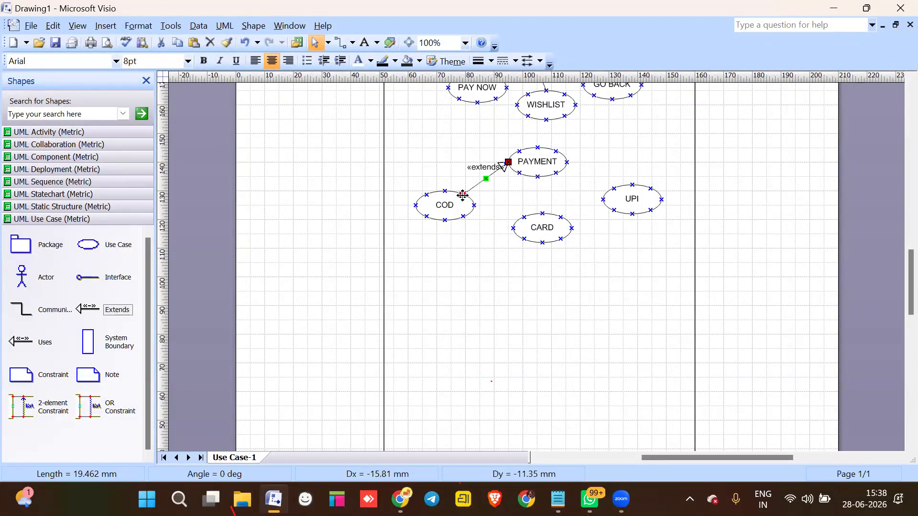
drag(89, 310, 542, 213)
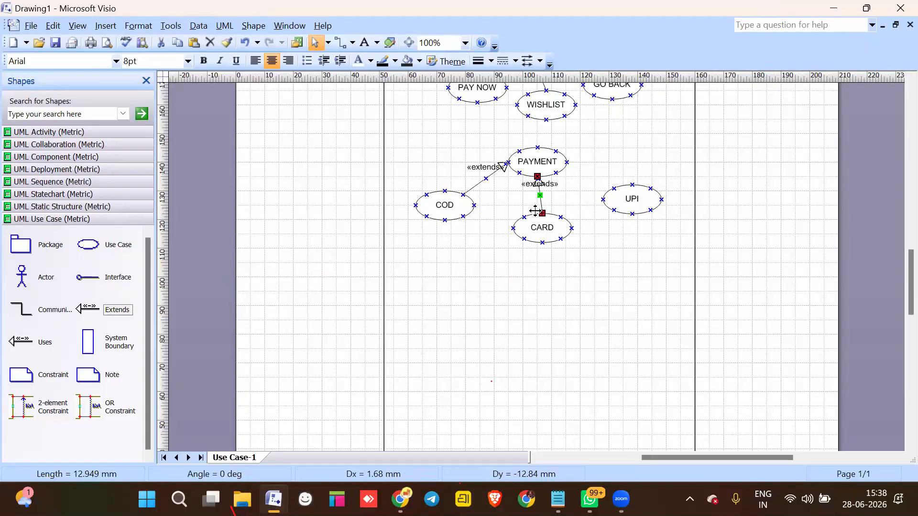
drag(81, 307, 614, 188)
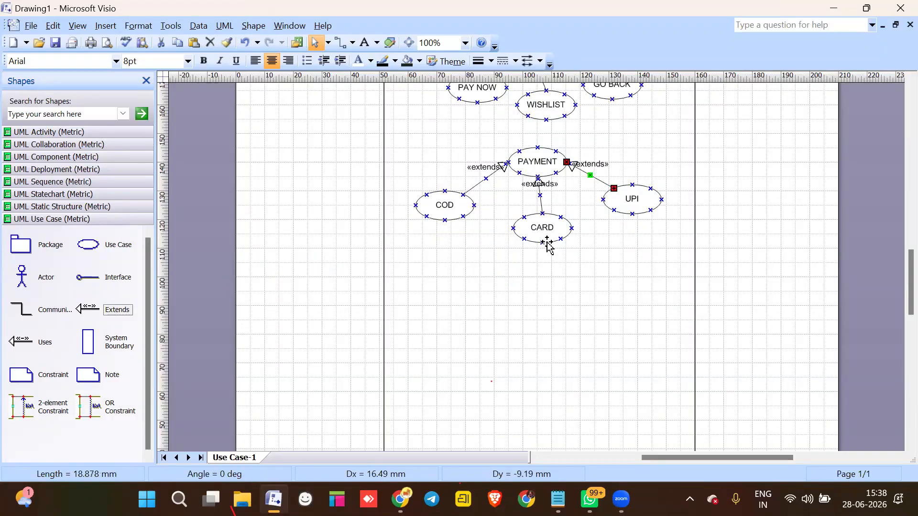
- Set the COD–PAYMENT connector's stereotype to blank
click(477, 184)
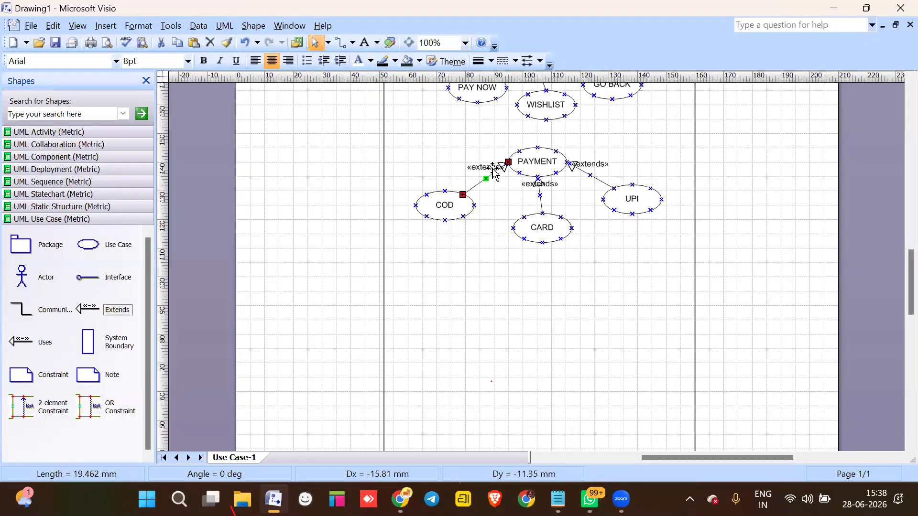
double_click(492, 171)
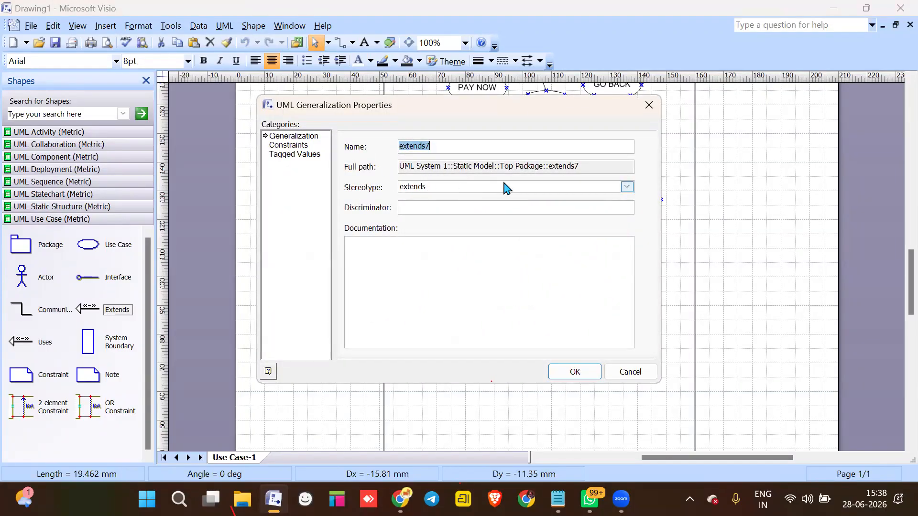
click(504, 192)
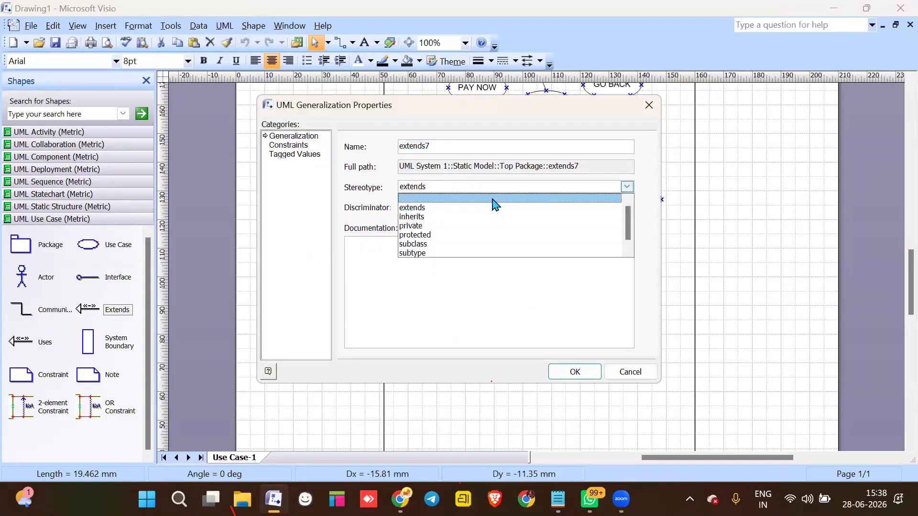
click(495, 199)
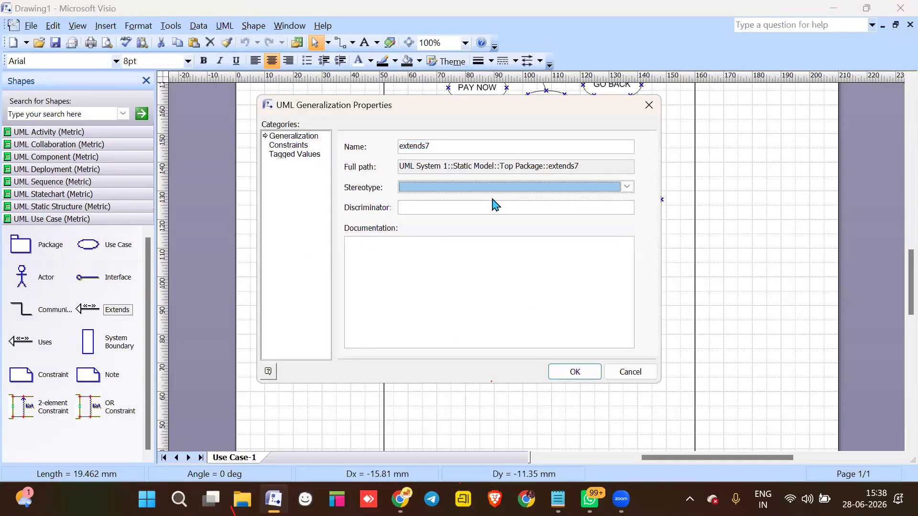
click(572, 373)
- Blank the stereotype on the CARD and UPI connectors as well
double_click(537, 193)
click(458, 192)
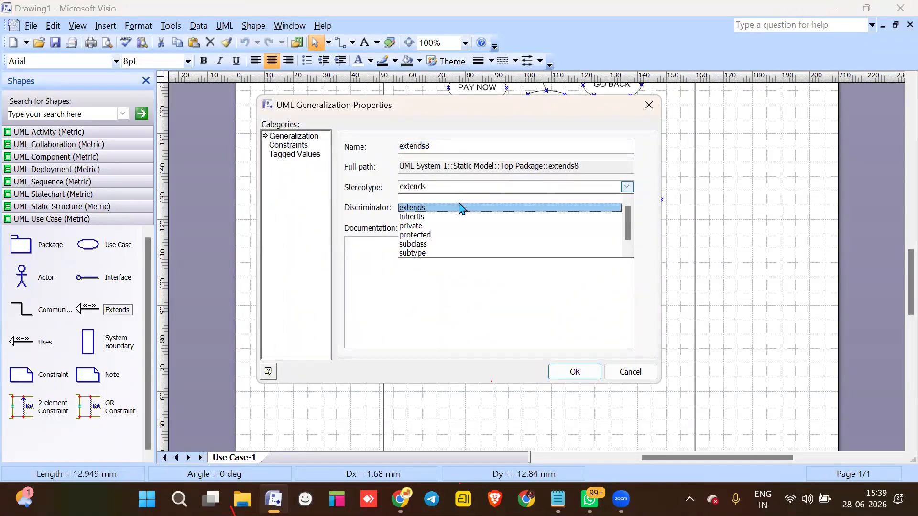
click(456, 197)
click(574, 373)
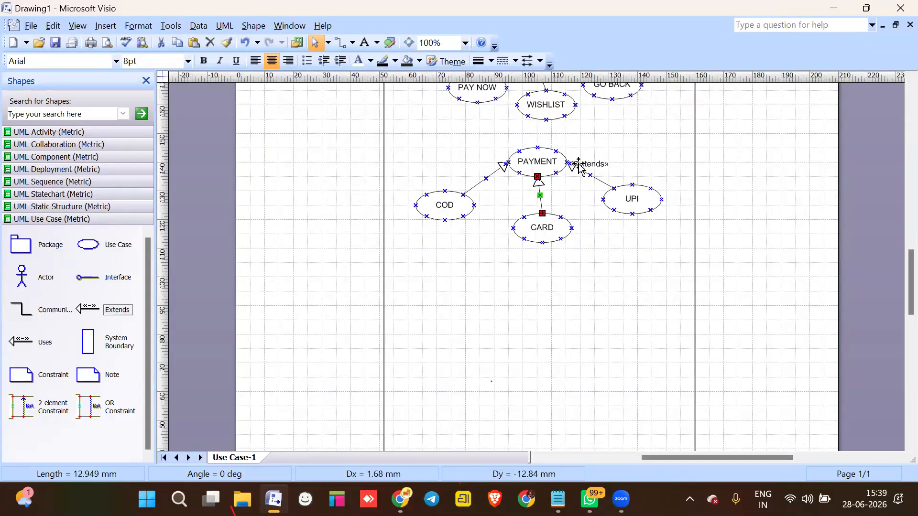
double_click(589, 167)
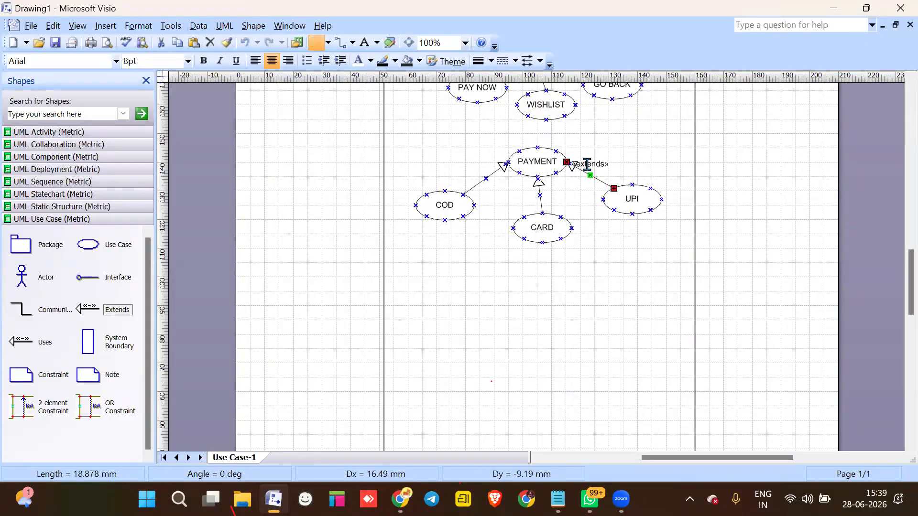
click(519, 187)
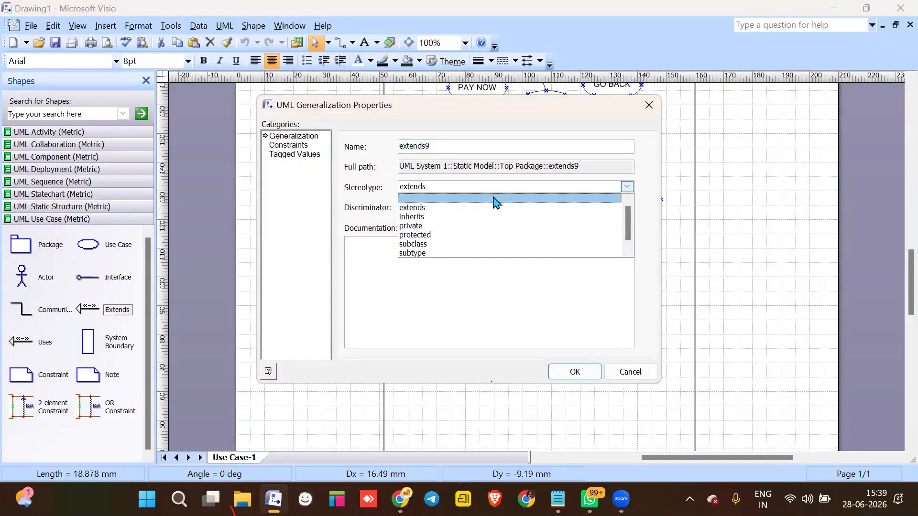
click(493, 198)
click(578, 377)
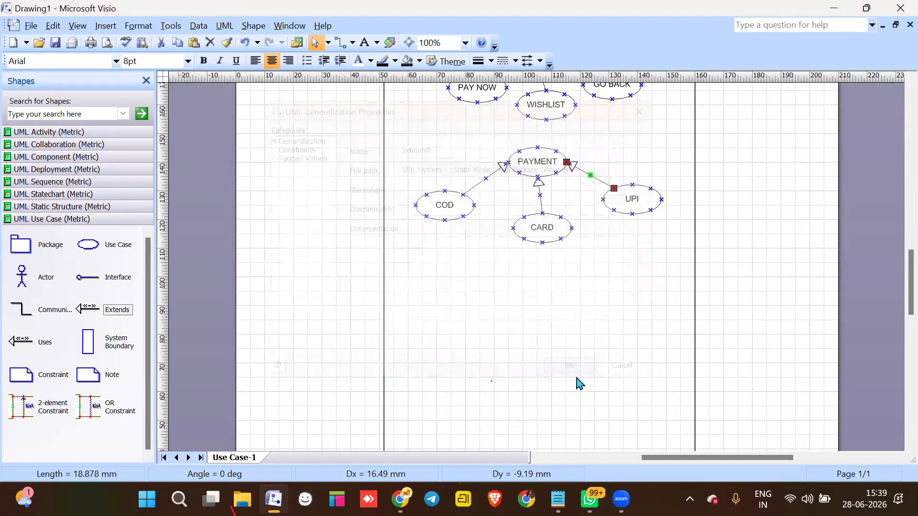
click(545, 346)
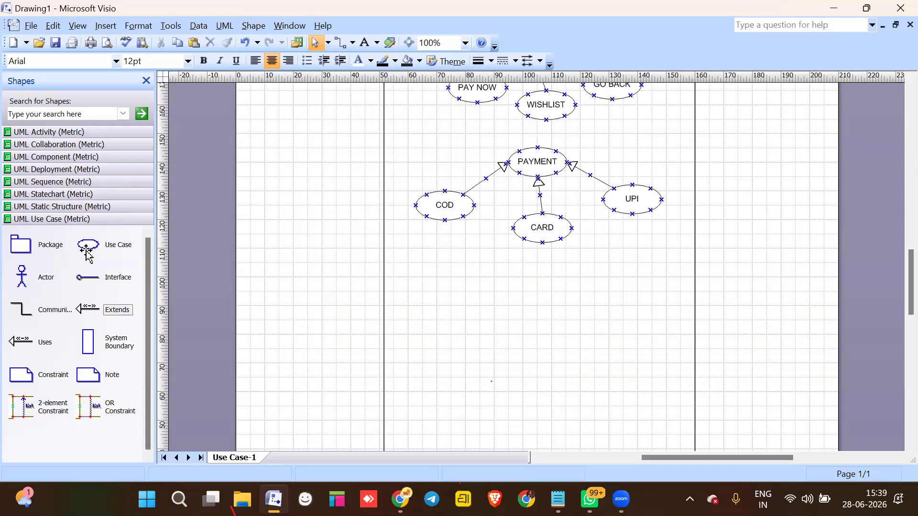
- Drop a Use Case shape below CARD and name it ORDER DETAILS
drag(88, 245, 542, 289)
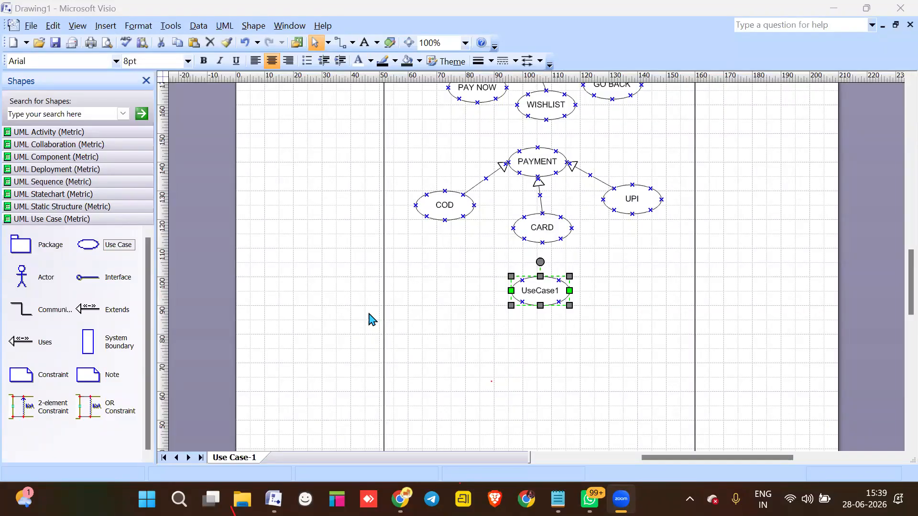
click(550, 292)
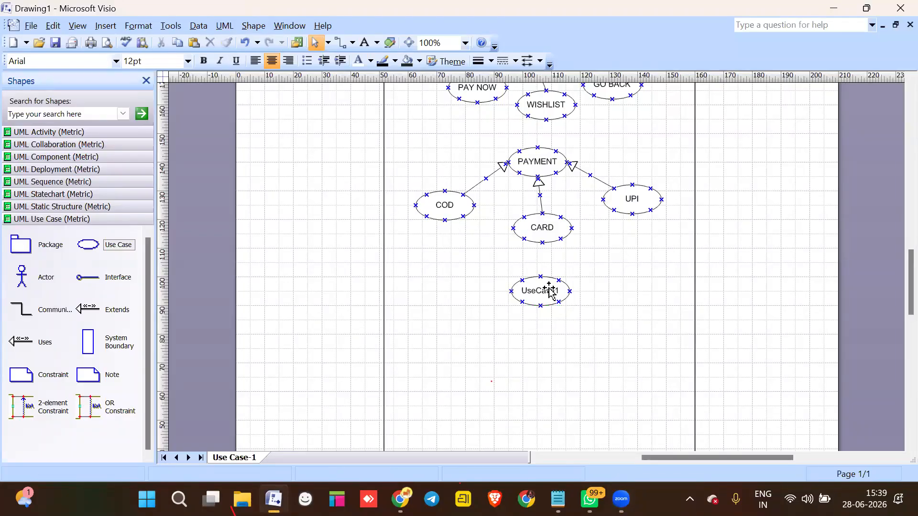
double_click(550, 293)
text(ORDER DETAIL)
key(Return)
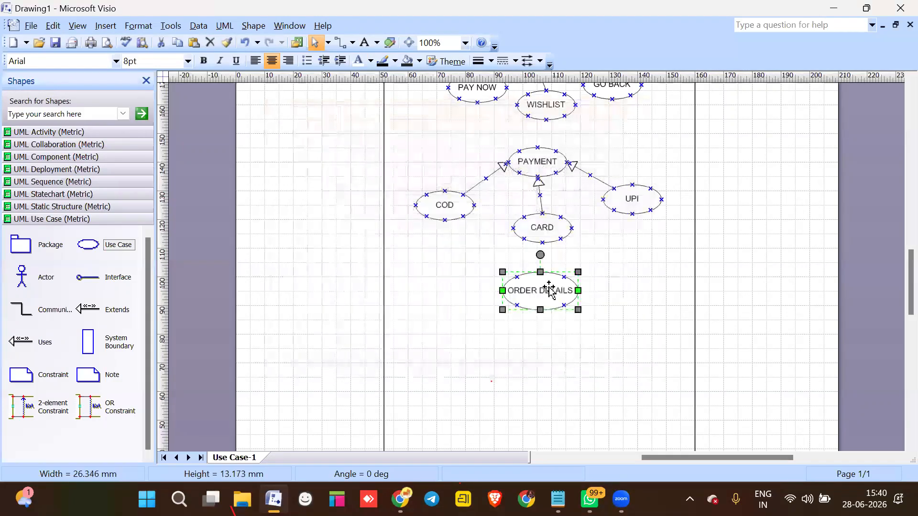
- Add two use cases beneath ORDER DETAILS, named SMS and EMAIL
drag(89, 244, 479, 348)
drag(90, 243, 591, 355)
scroll(592, 354, up, 3)
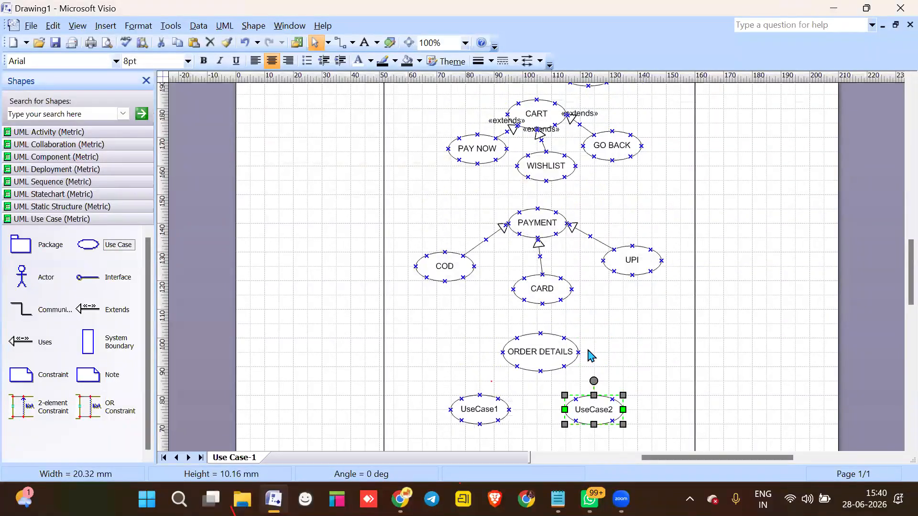
scroll(591, 356, up, 3)
scroll(592, 355, down, 8)
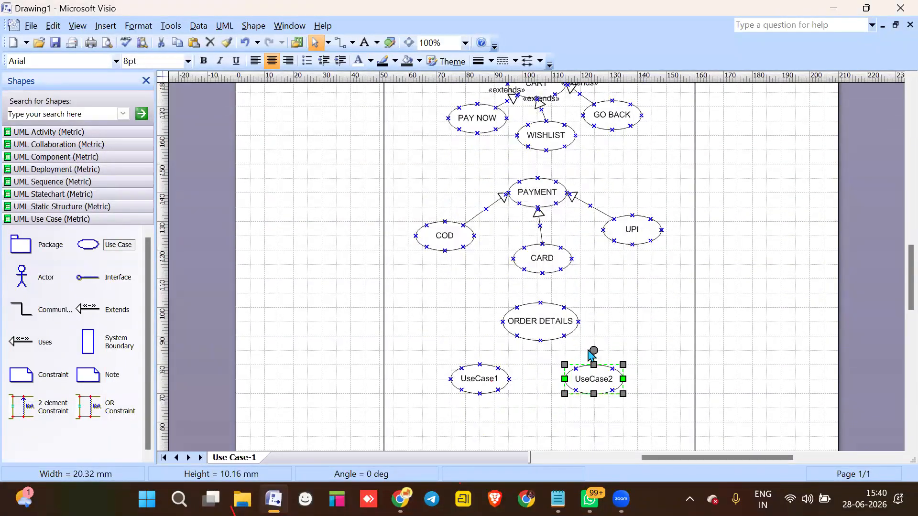
click(473, 316)
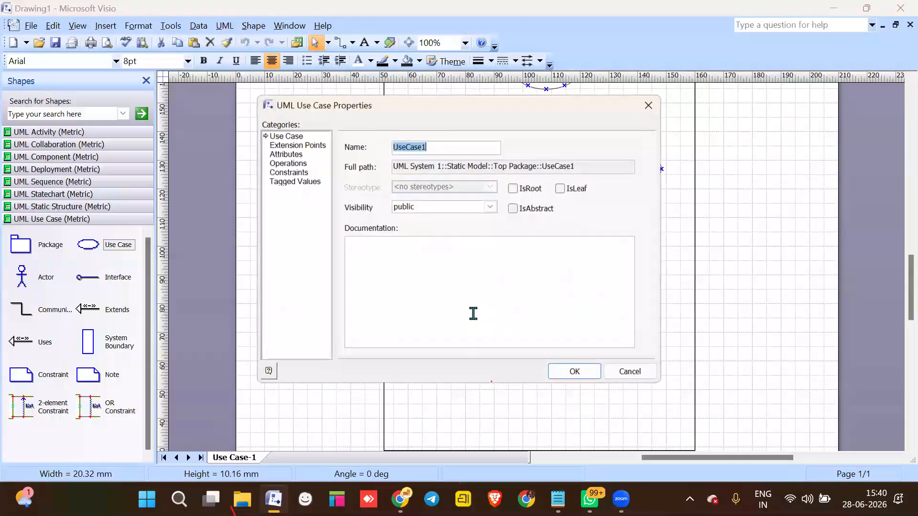
text(SM)
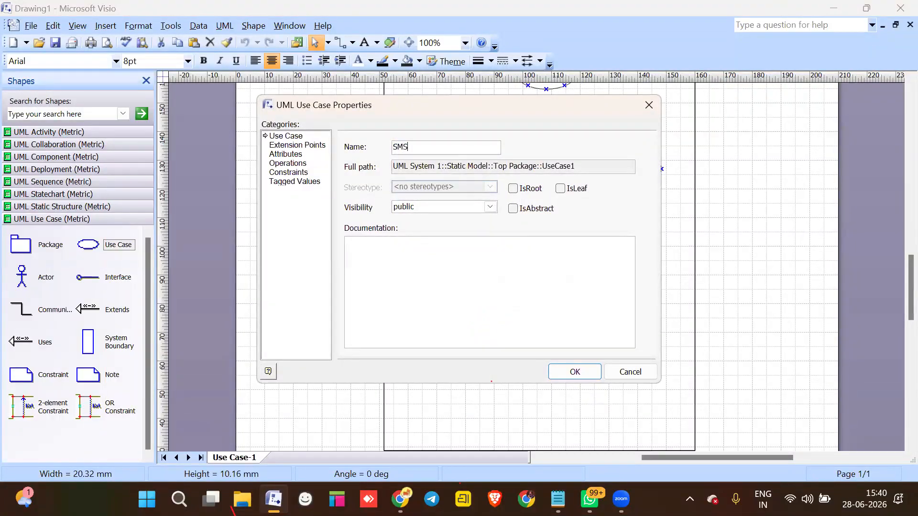
text(S)
key(Return)
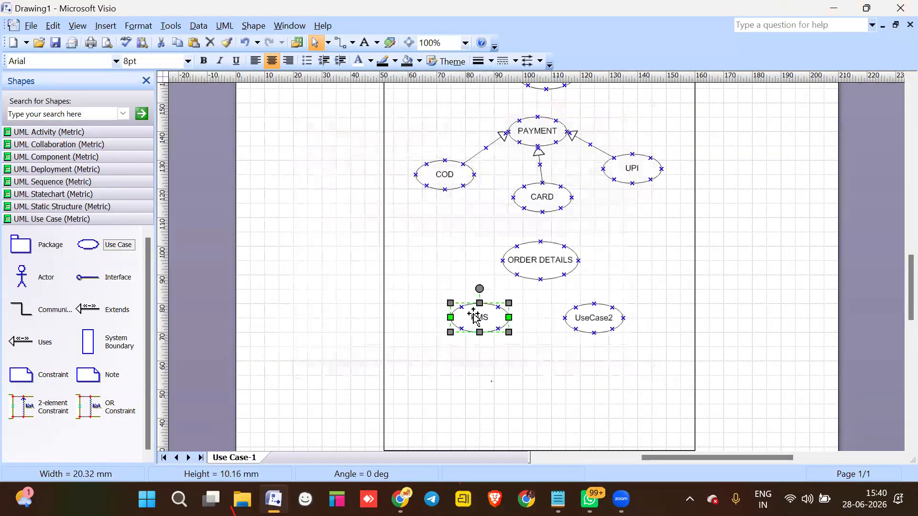
double_click(604, 323)
text(EMAIL)
key(Return)
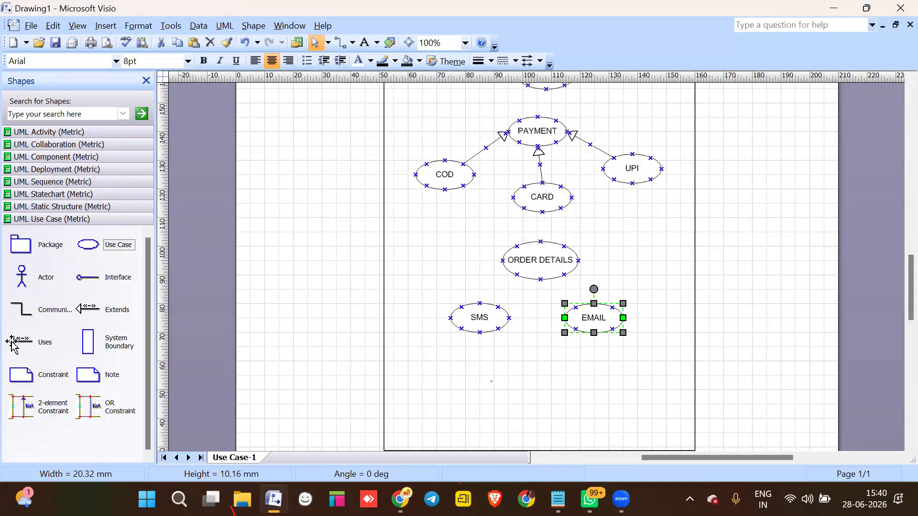
- Glue two Uses connectors from ORDER DETAILS to SMS and to EMAIL
drag(17, 344, 516, 275)
drag(429, 238, 498, 306)
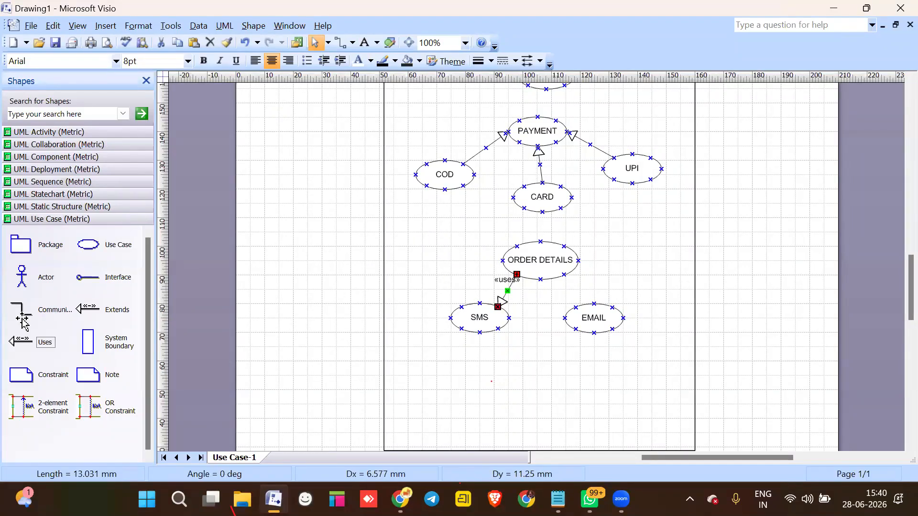
drag(19, 343, 567, 279)
drag(529, 352, 591, 305)
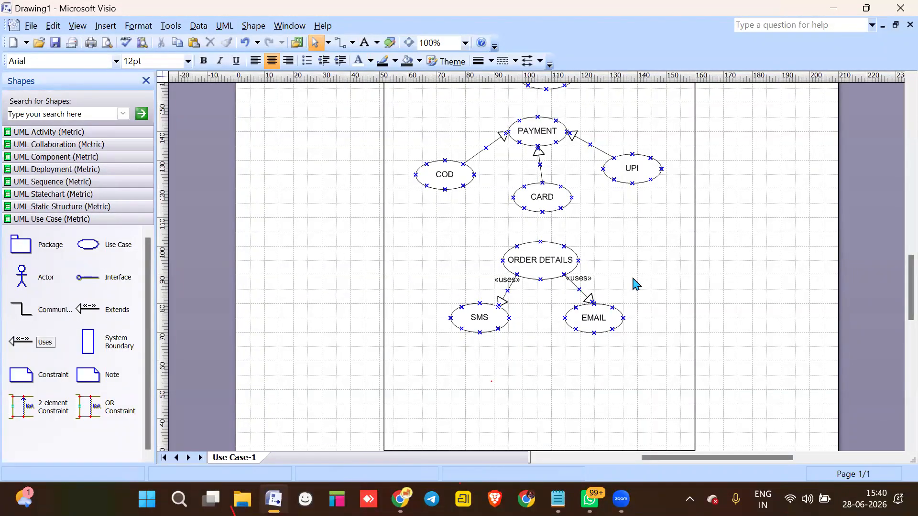
scroll(636, 284, up, 10)
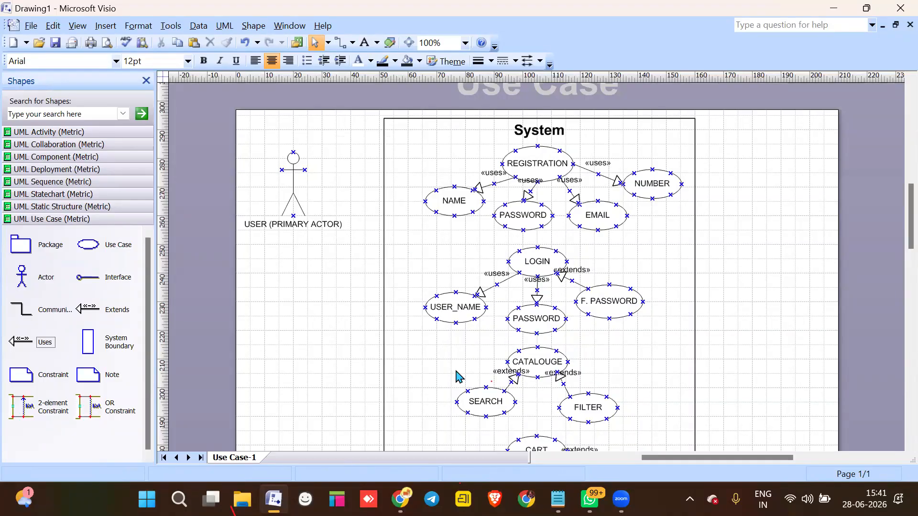
scroll(454, 373, down, 2)
scroll(450, 345, down, 1)
scroll(452, 344, down, 2)
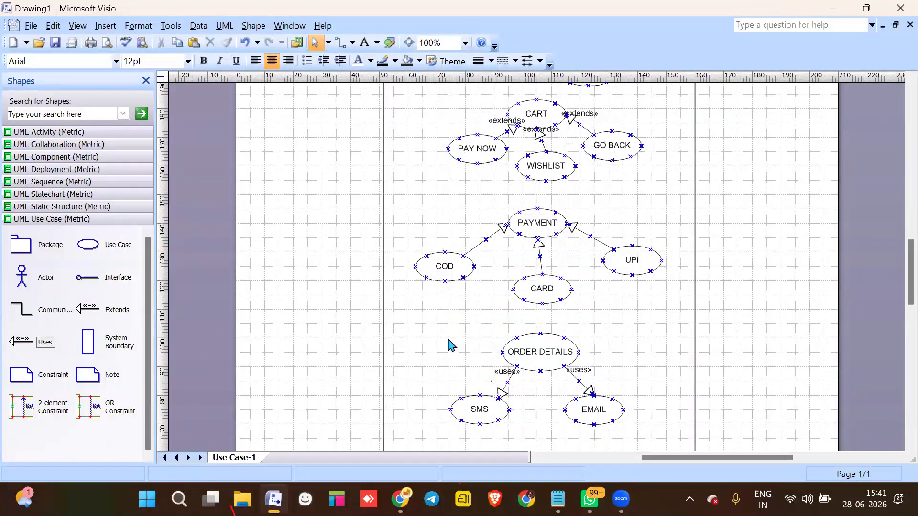
scroll(452, 344, up, 6)
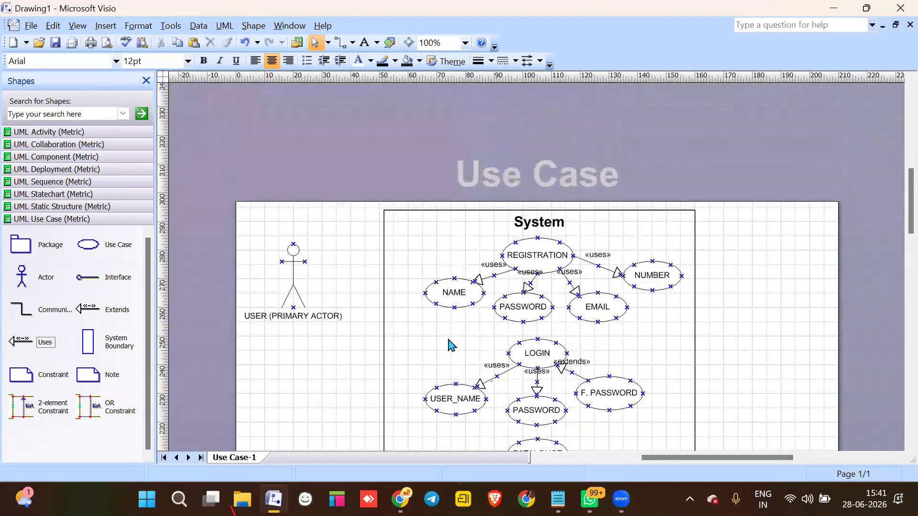
scroll(452, 344, down, 1)
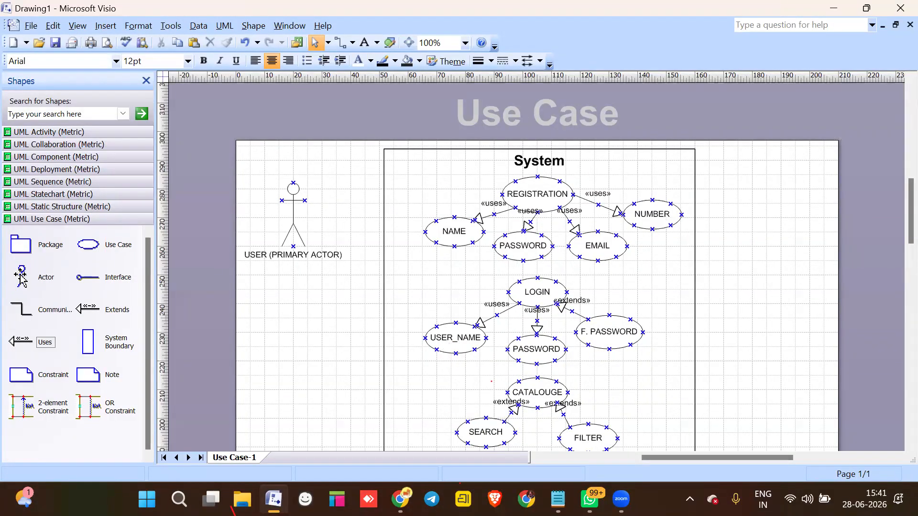
- Place an actor right of the System boundary, named DB ADMIN( SECONDARY ACTRO)
drag(21, 278, 784, 216)
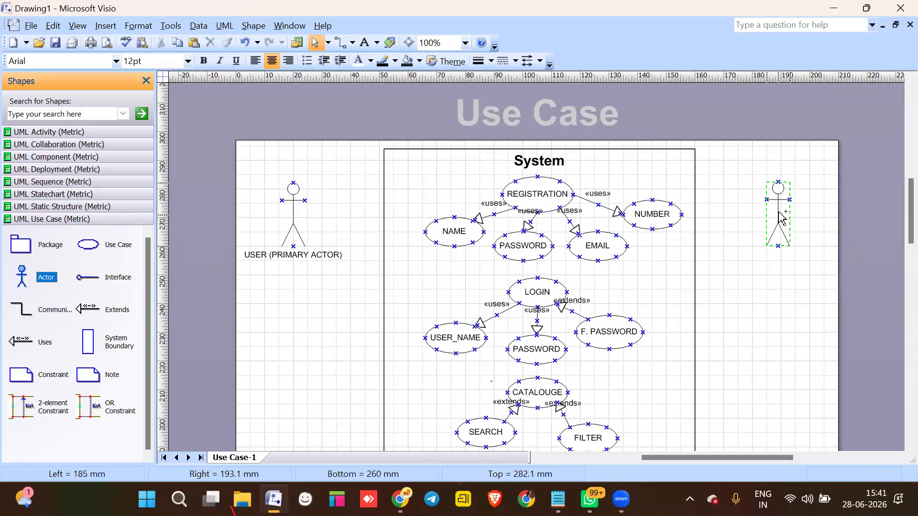
drag(781, 220, 782, 218)
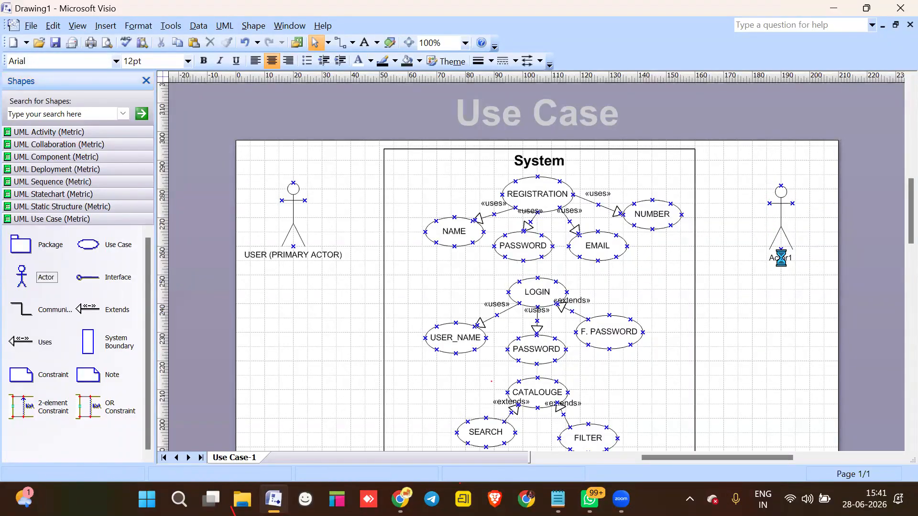
double_click(781, 262)
text(D)
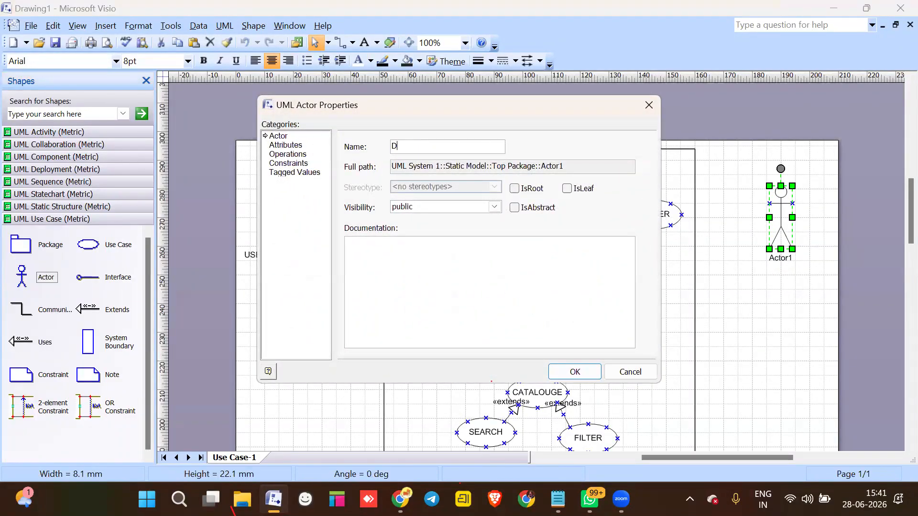
text(B ADMIN( SECONDARY ACTRO))
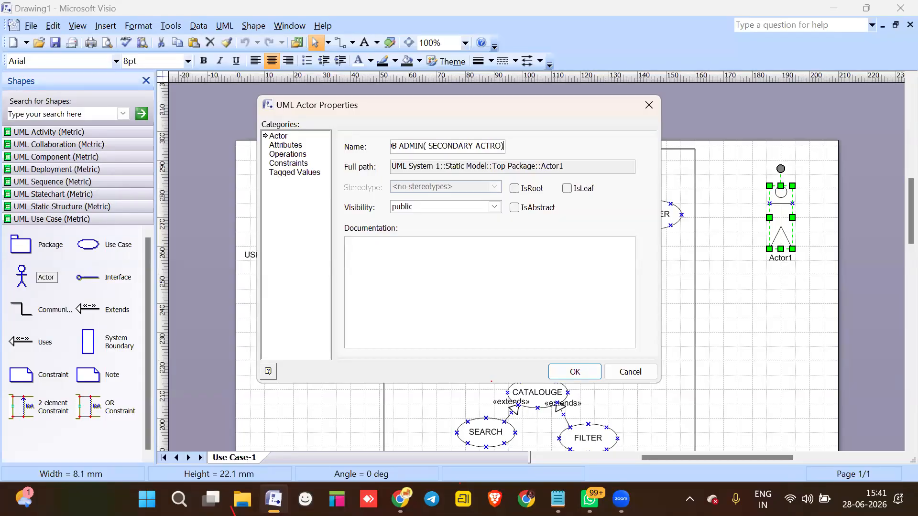
key(Return)
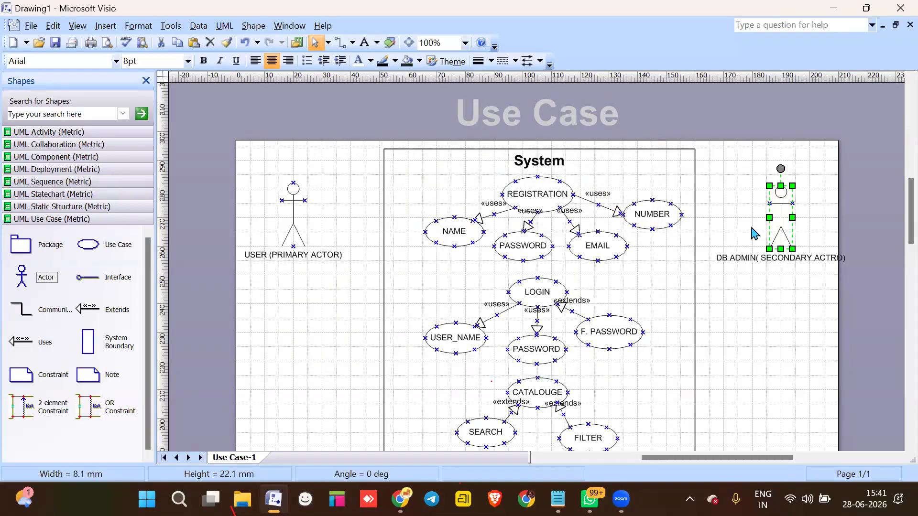
click(813, 263)
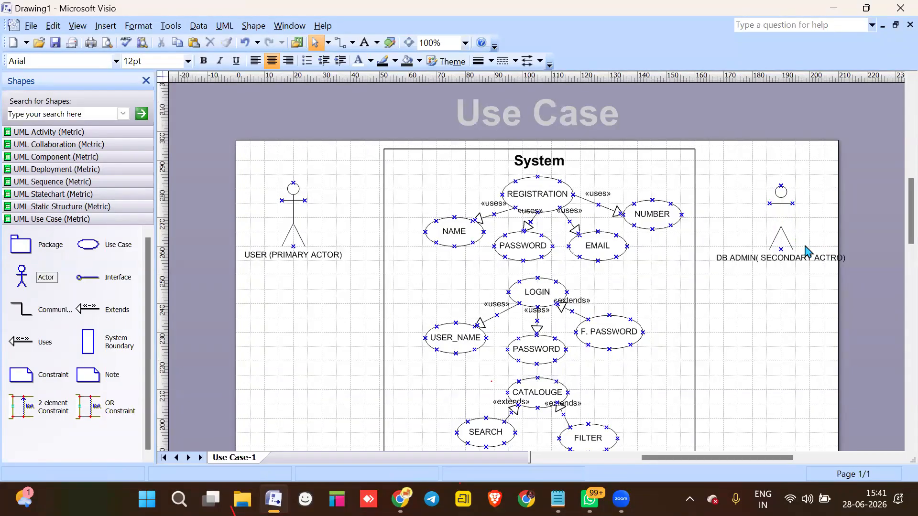
click(783, 233)
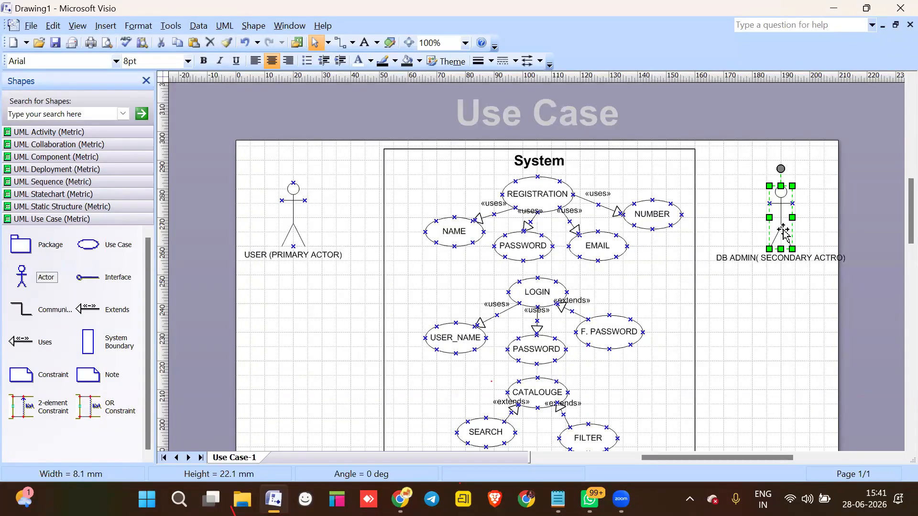
key(Left)
key(Left)
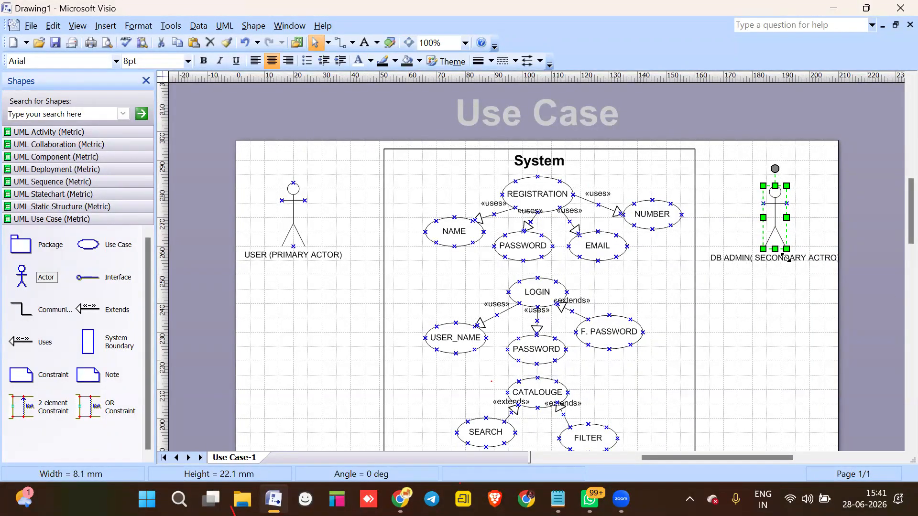
- Correct the actor's name to DB ADMIN( SECONDARY ACTOR) and nudge it further left
double_click(796, 253)
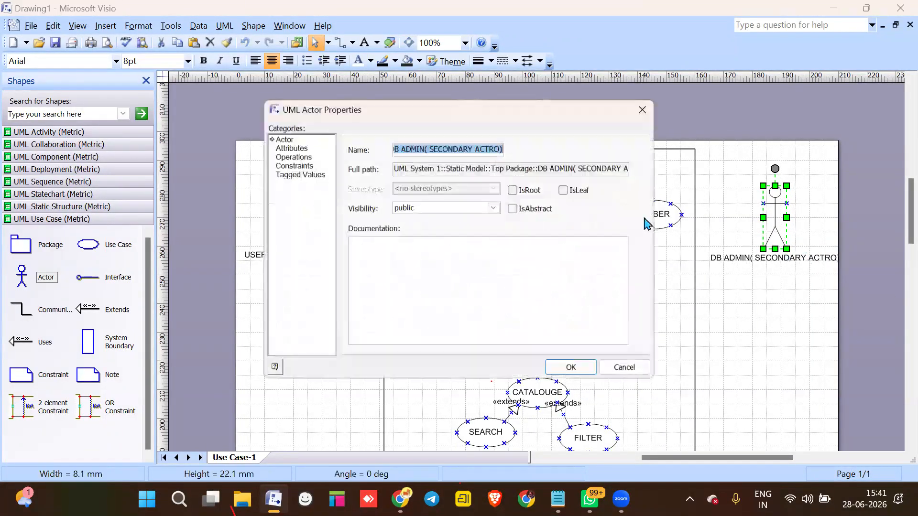
click(505, 146)
key(BackSpace)
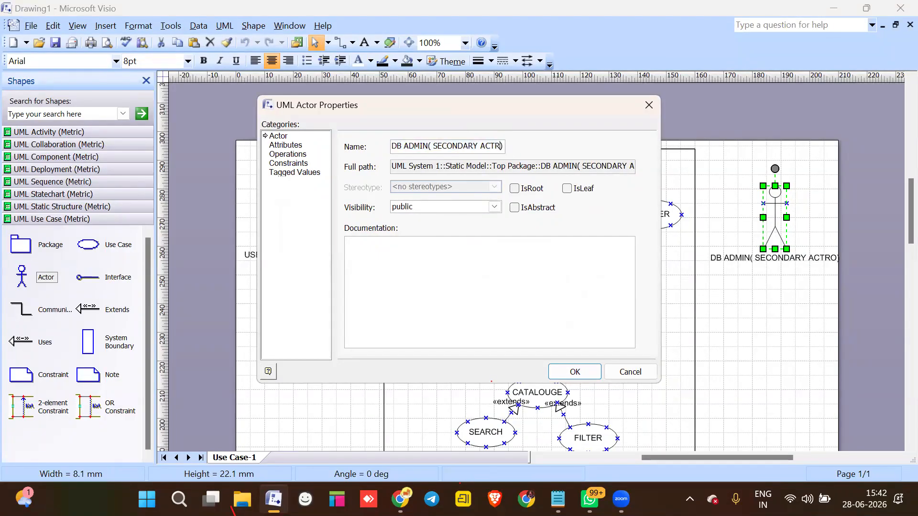
key(BackSpace)
text(OR)
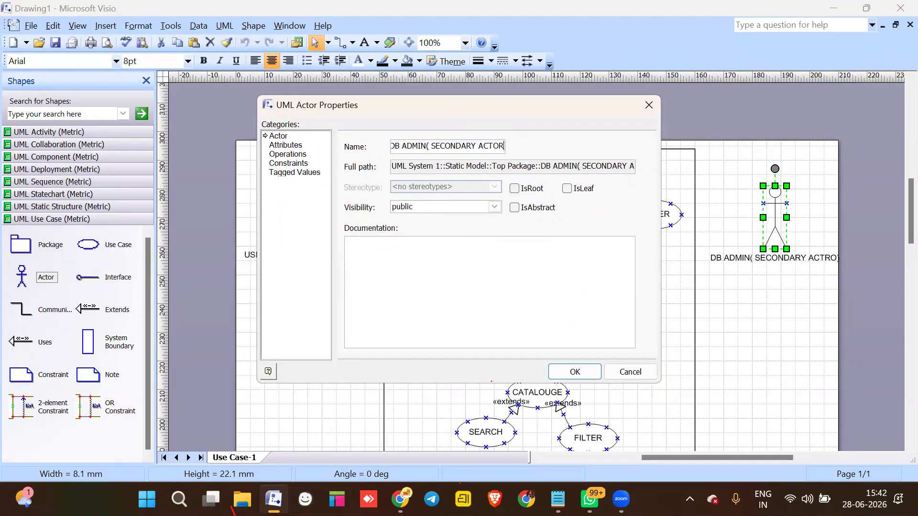
key(Return)
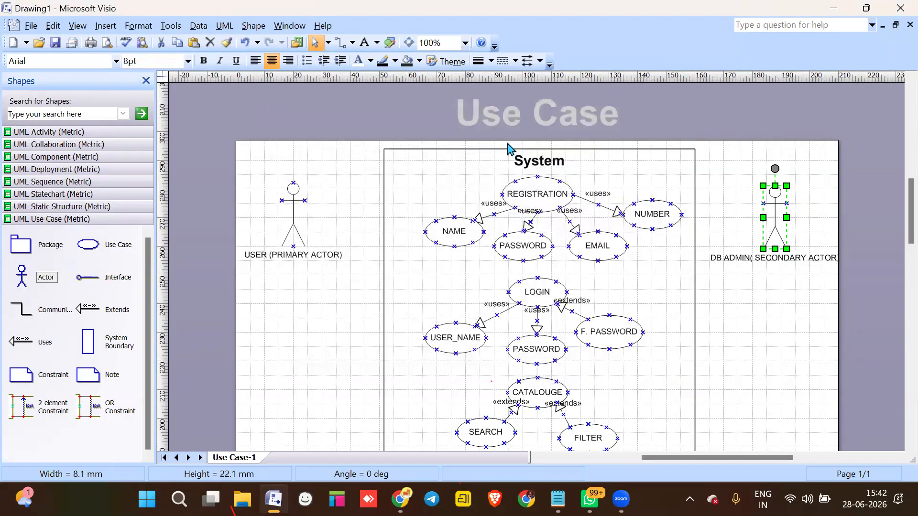
click(734, 259)
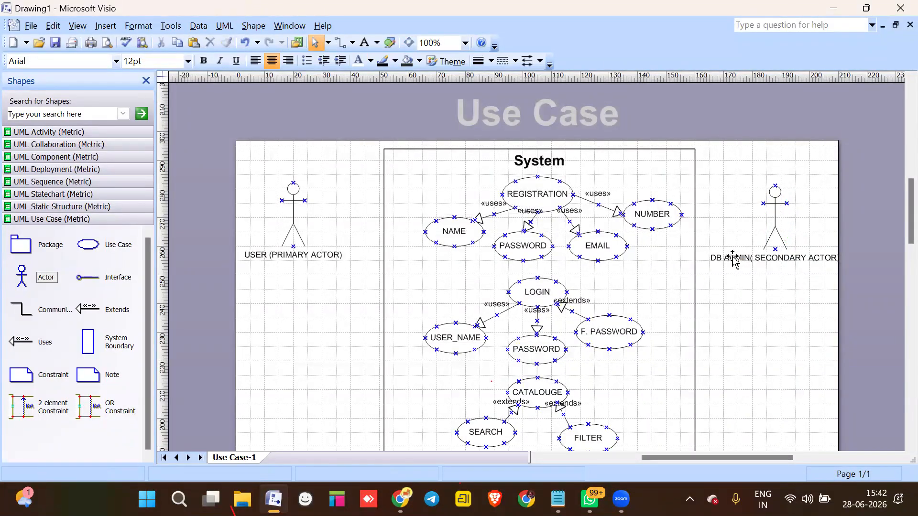
click(775, 219)
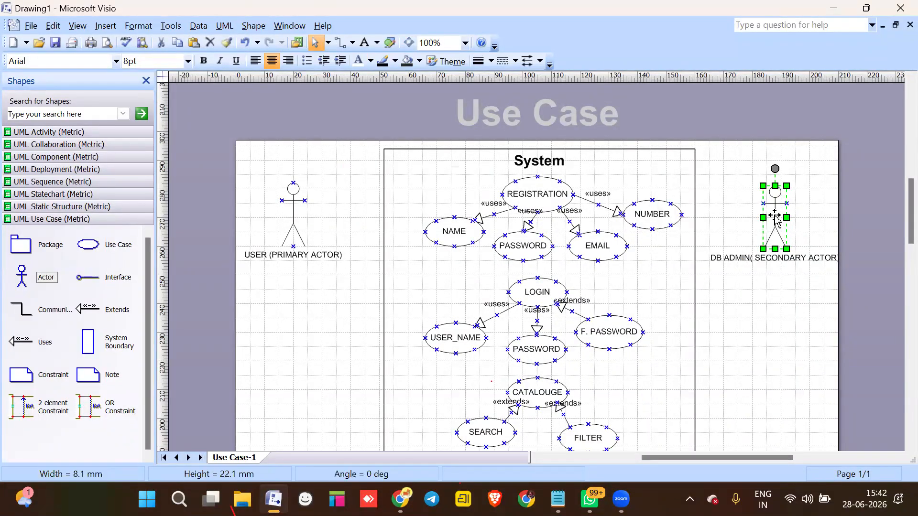
key(Left)
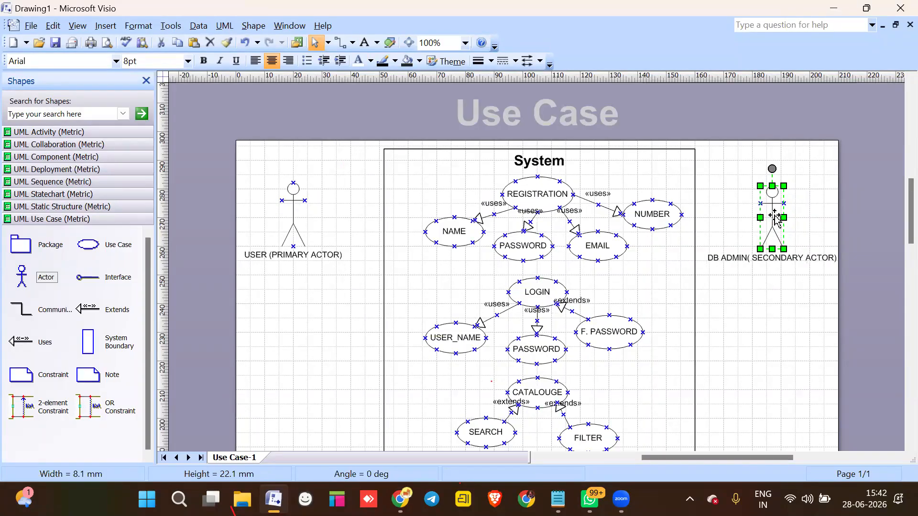
- Place an actor beside the Payment use case and name it PAYMENT GATEWAY
scroll(682, 349, down, 6)
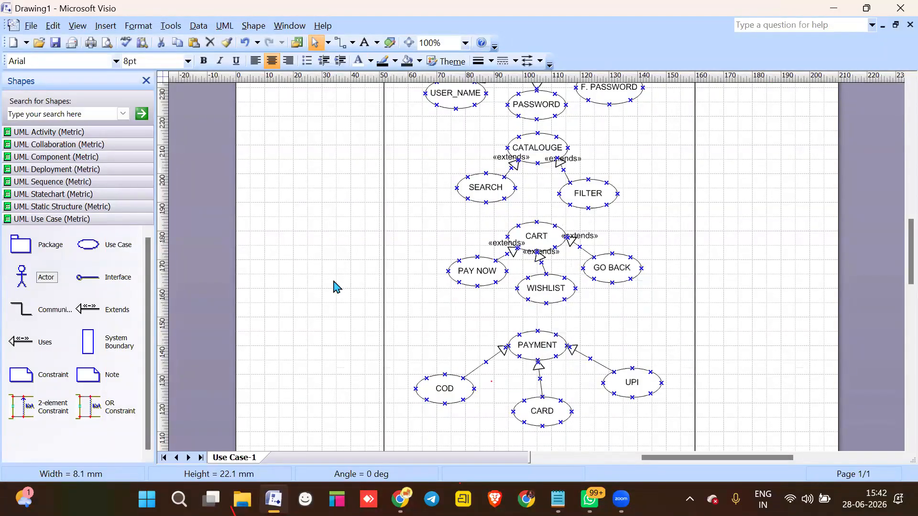
scroll(342, 285, down, 2)
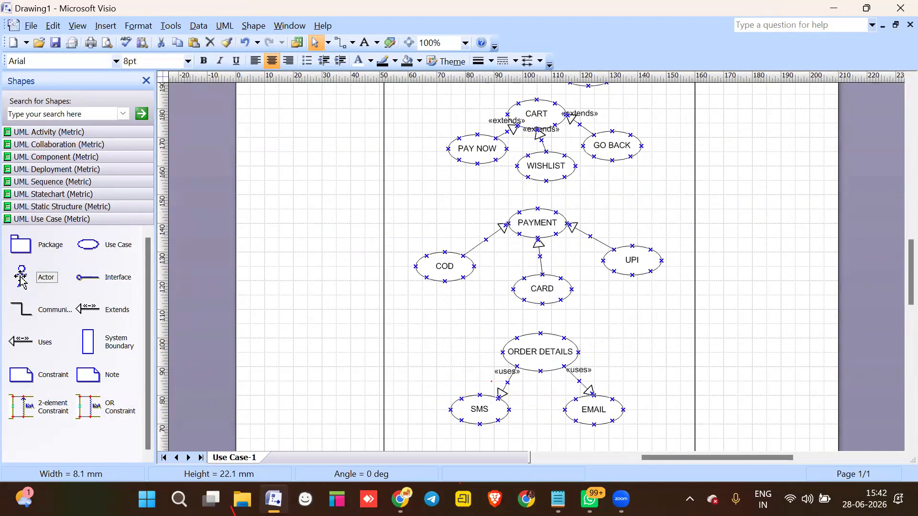
drag(21, 276, 767, 233)
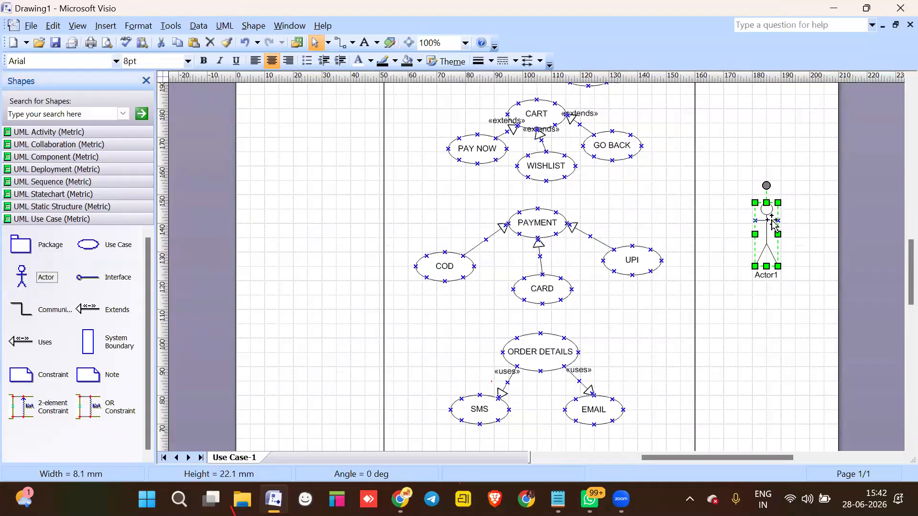
double_click(767, 230)
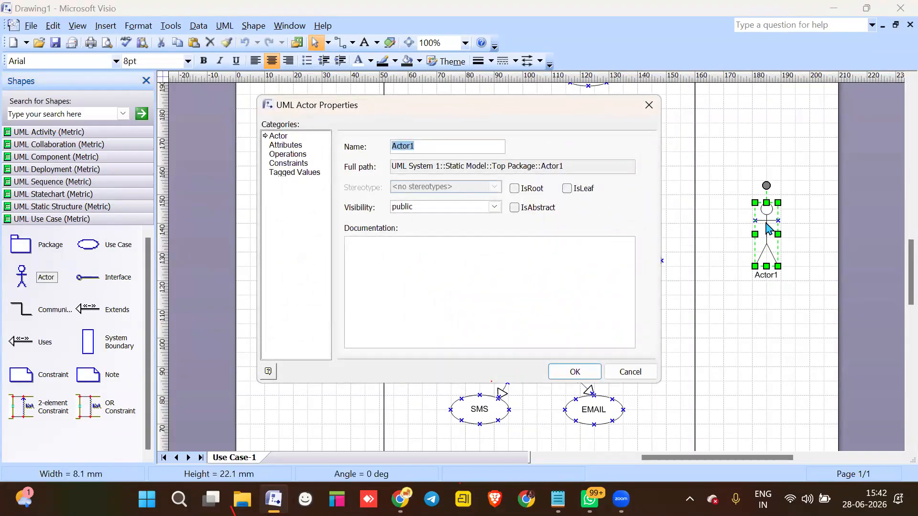
text(PAYMENT GATEWAY)
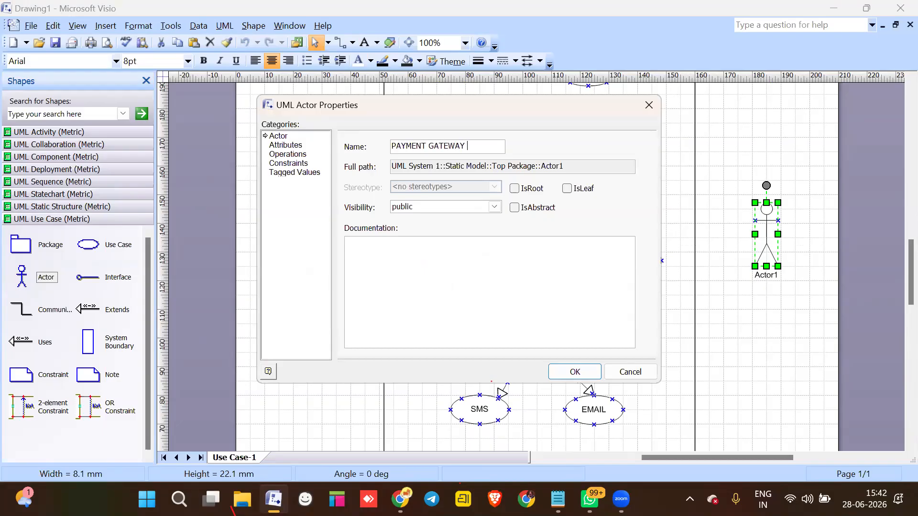
key(Return)
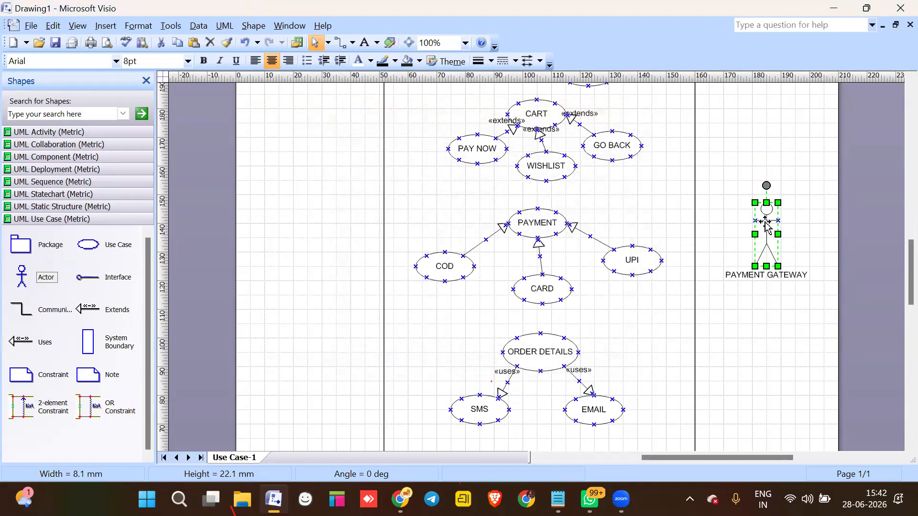
- Extend the actor's name to PAYMENT GATEWAY ( S.ACTOR)
double_click(766, 229)
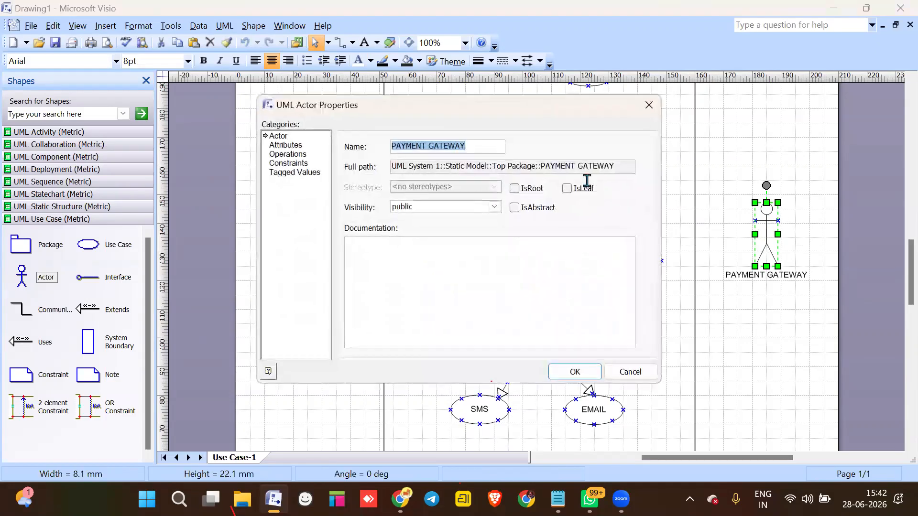
click(478, 146)
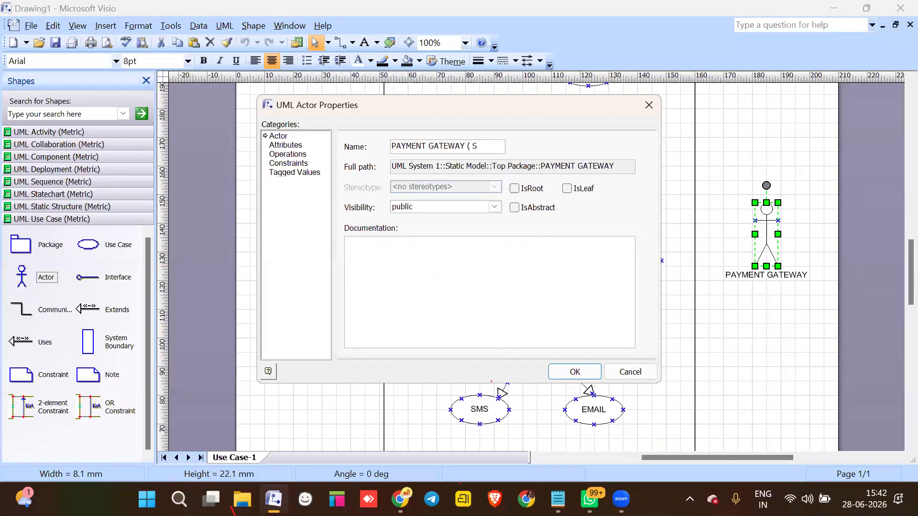
text(( S.ACTOR)
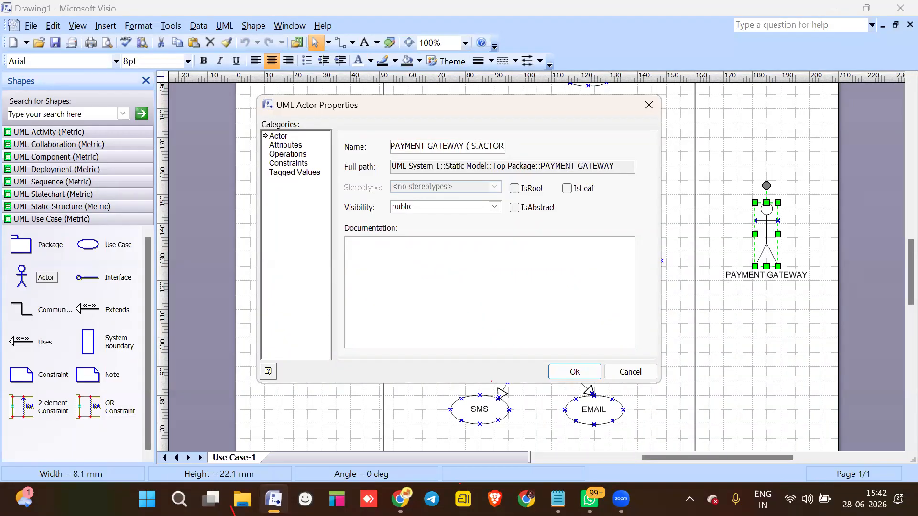
text())
key(Return)
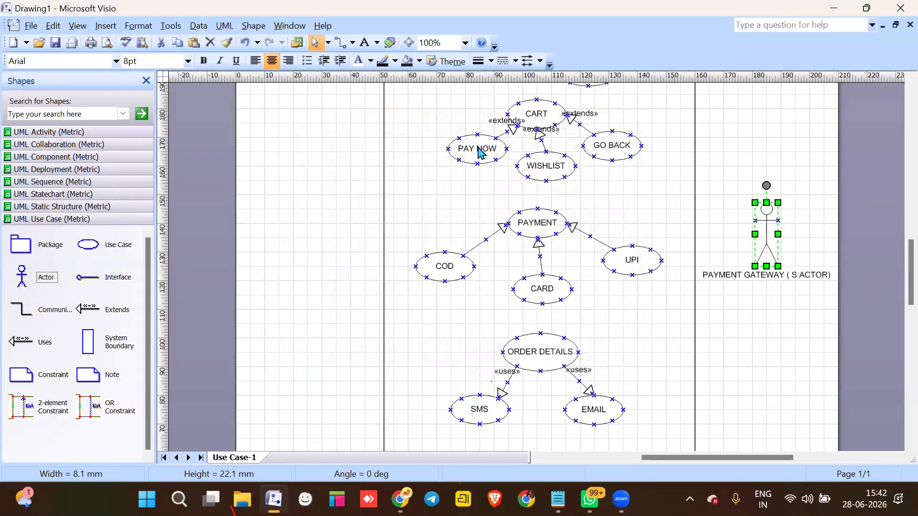
- Place an actor below PAYMENT GATEWAY and name it DELIVERY TRACKER ( S.ACTOR)
scroll(727, 268, down, 3)
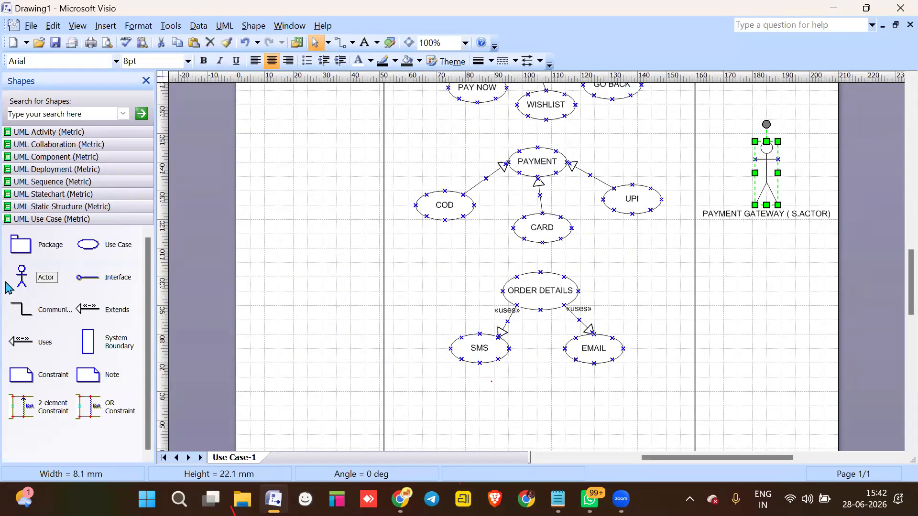
drag(23, 282, 769, 297)
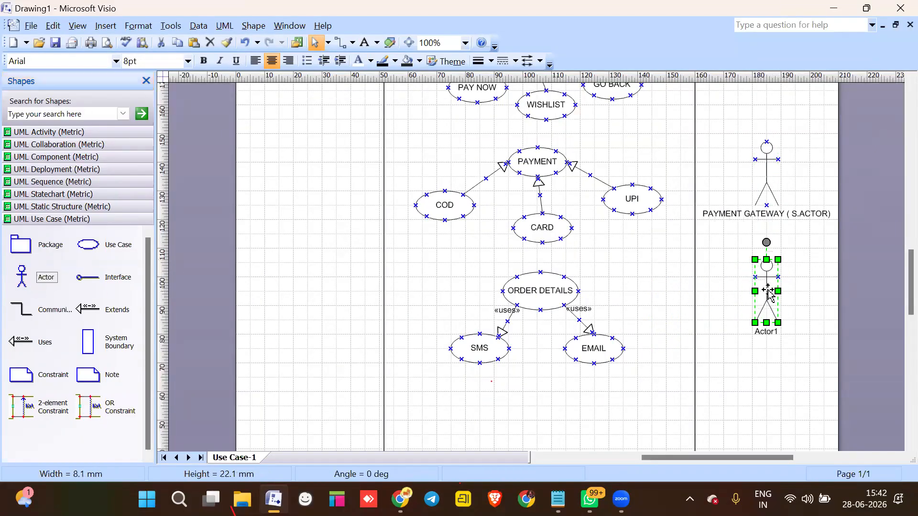
double_click(767, 297)
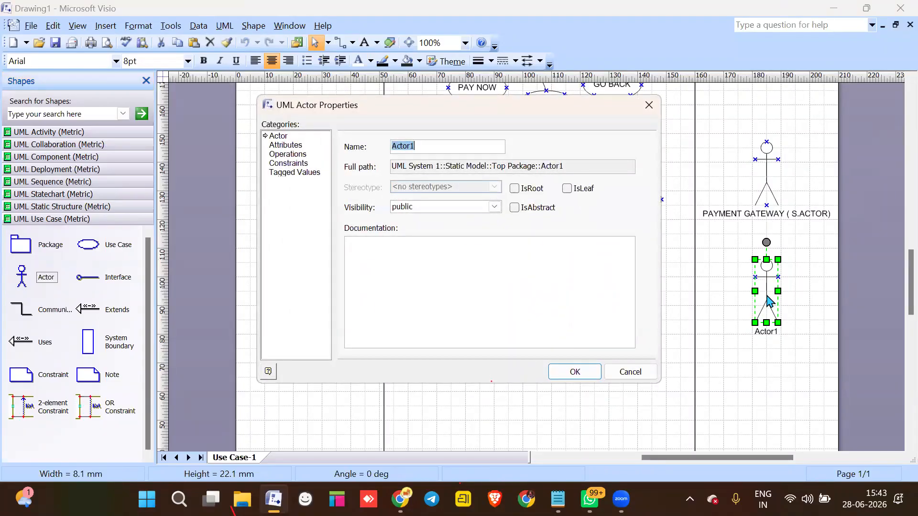
text(DELIVERY TRACKER ( S.ACTOR)
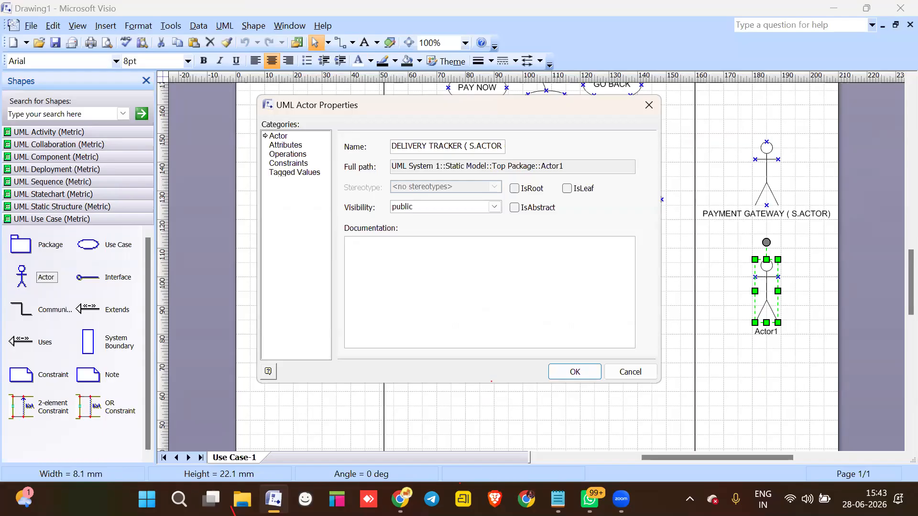
text())
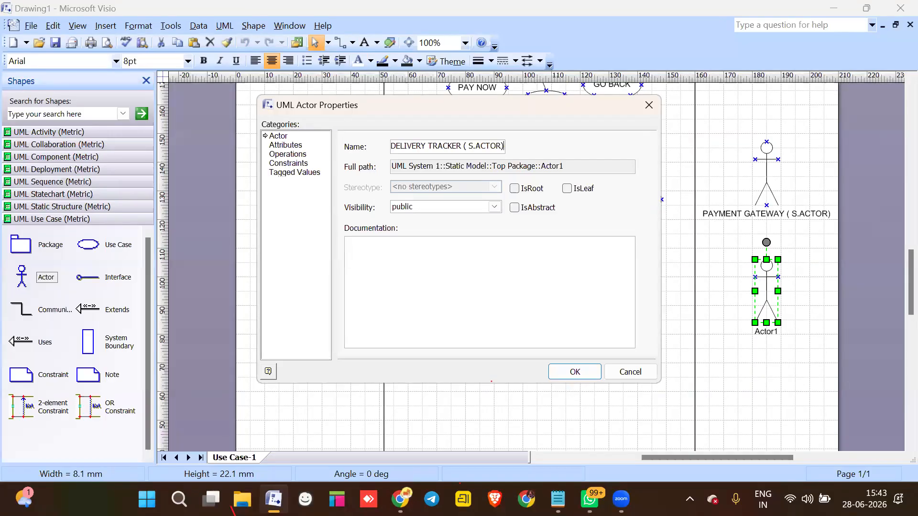
click(589, 374)
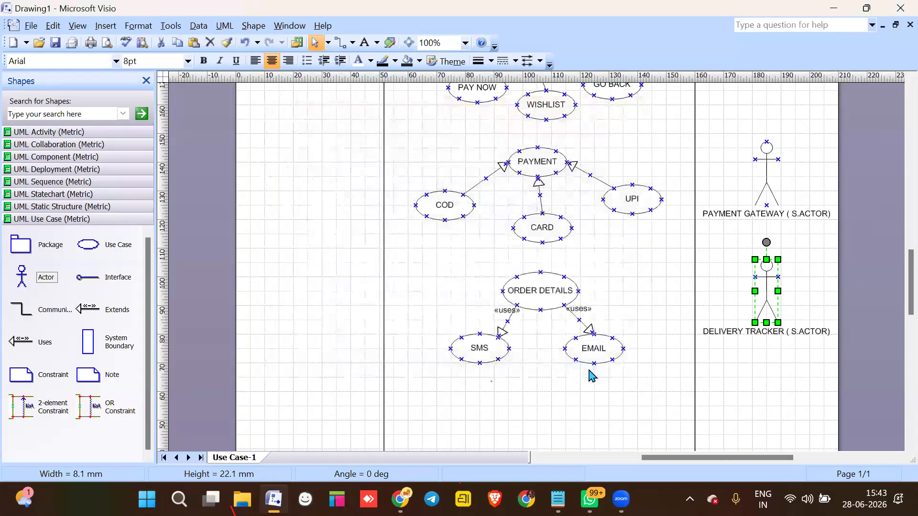
- Drop a Communicates connector, gluing End2 to REGISTRATION and End1 to USER (PRIMARY ACTOR)
scroll(589, 374, up, 10)
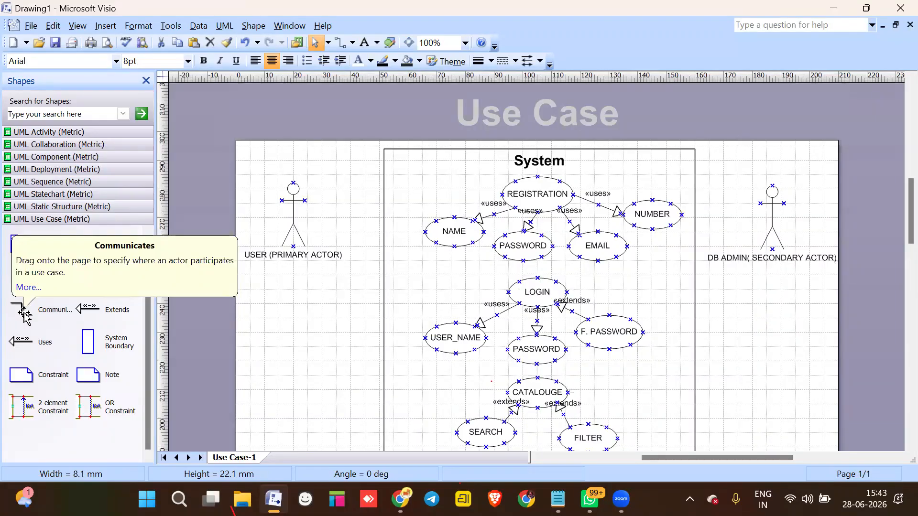
drag(23, 316, 367, 215)
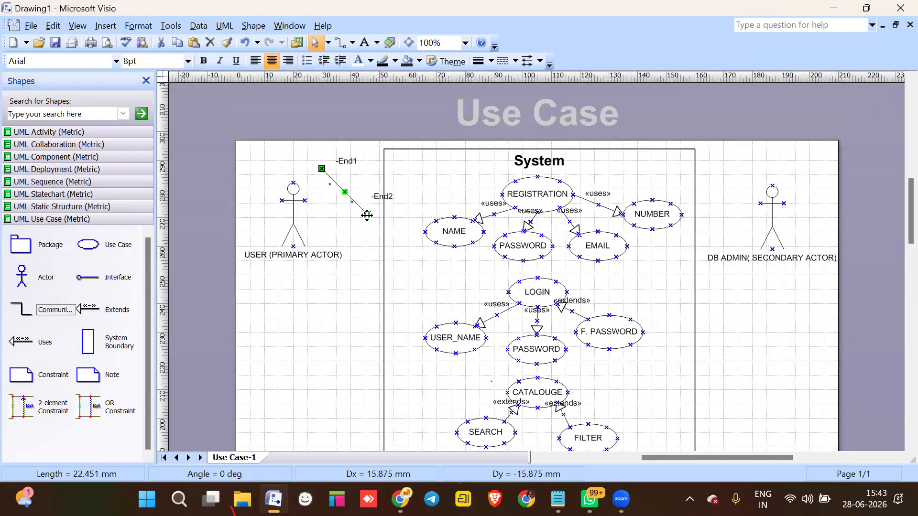
drag(427, 205, 515, 181)
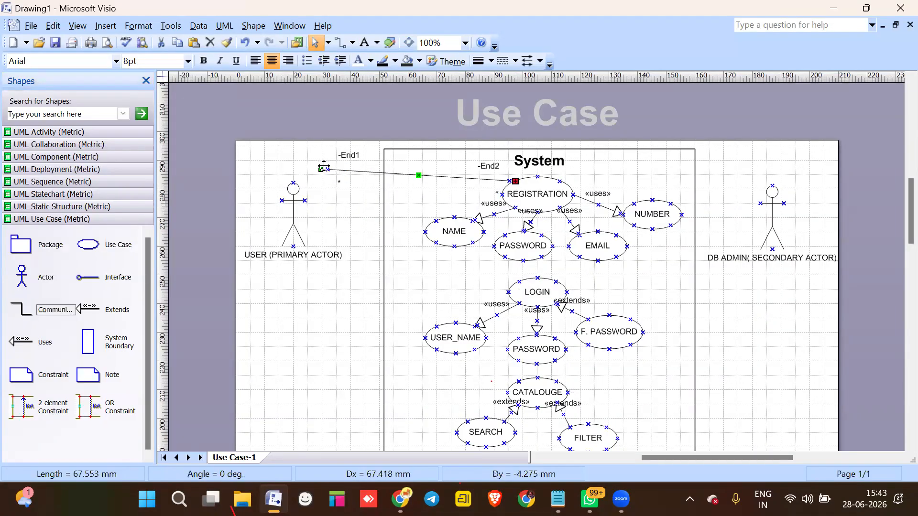
drag(323, 169, 302, 199)
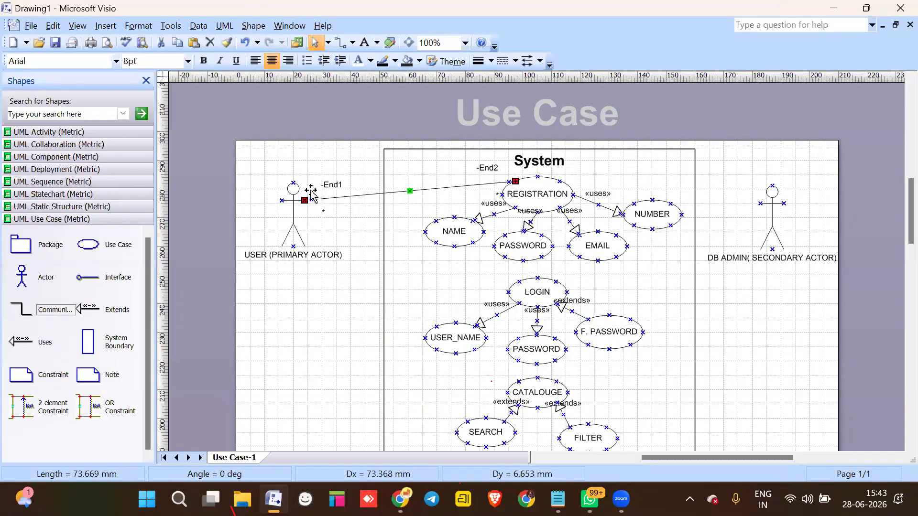
- Make End1 of the USER–REGISTRATION association navigable and clear its name
double_click(337, 196)
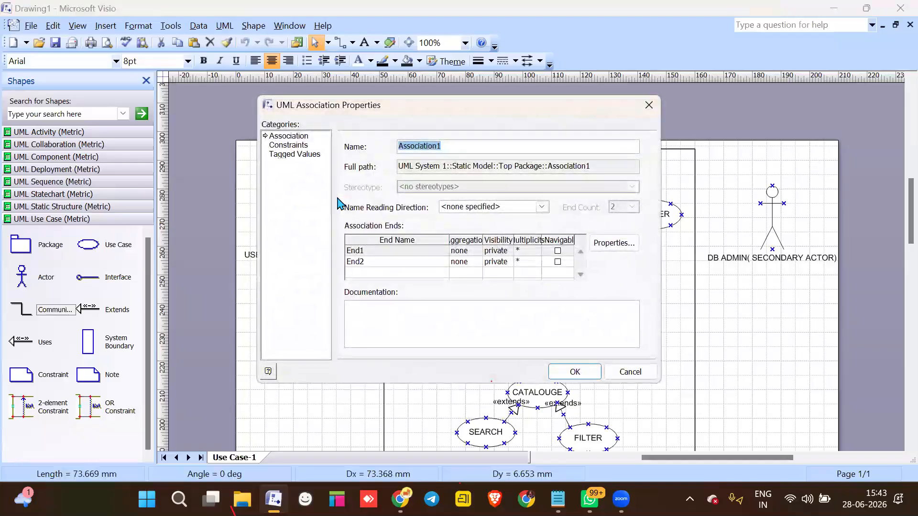
click(361, 251)
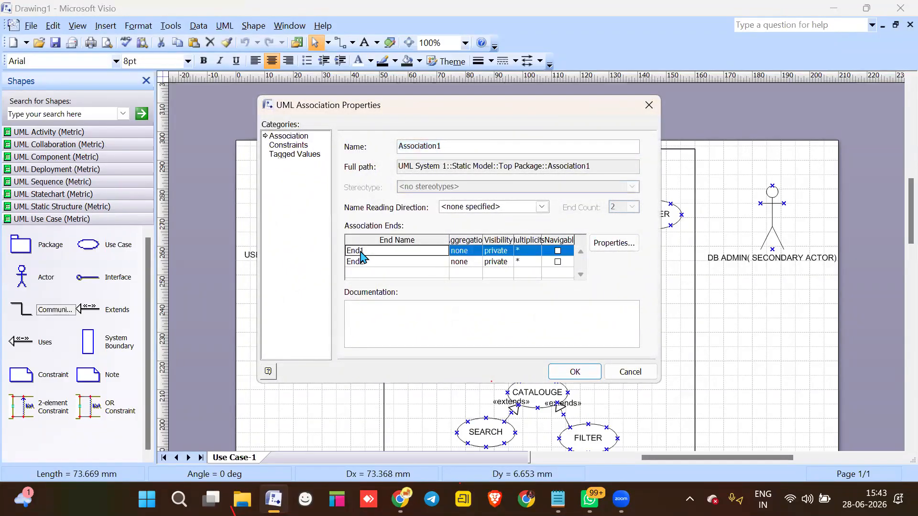
click(557, 250)
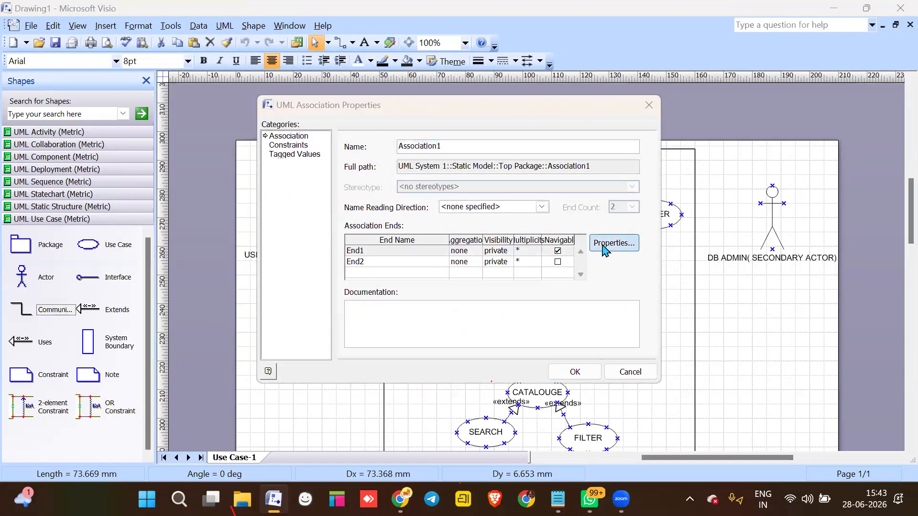
click(614, 243)
key(BackSpace)
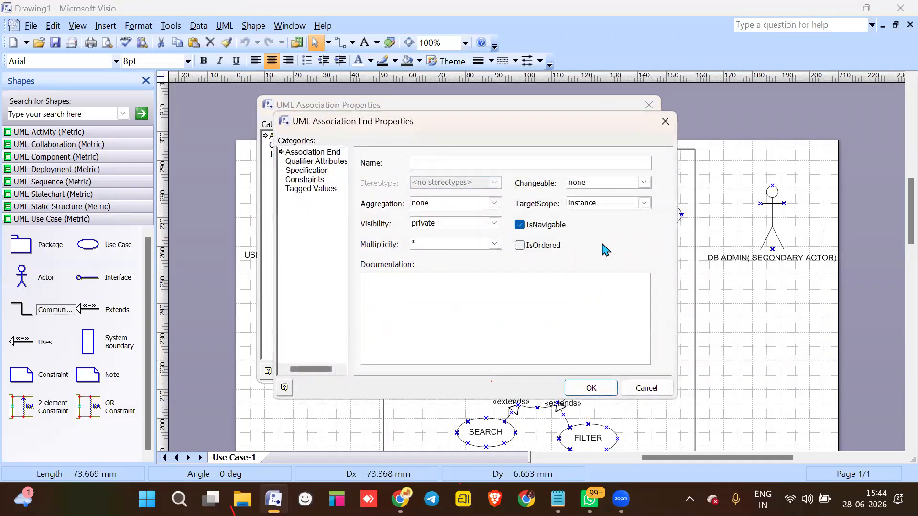
key(Return)
key(Return)
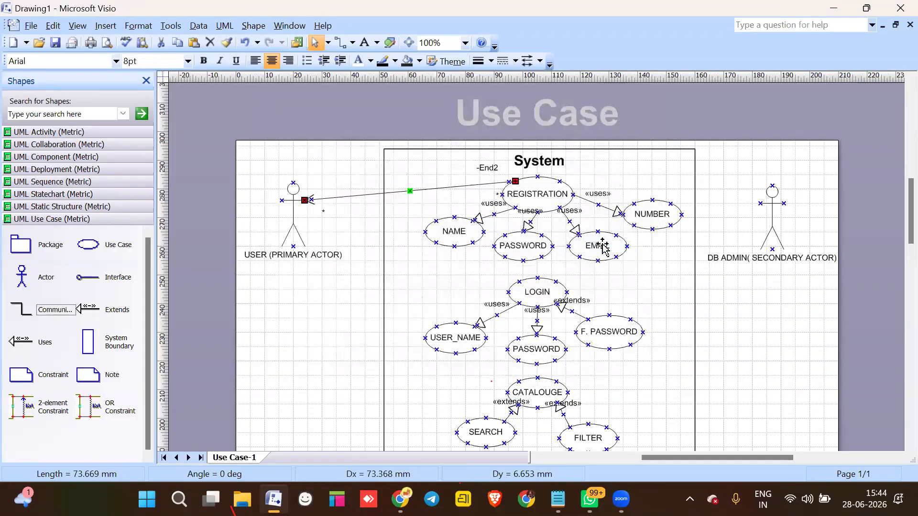
- Clear the End2 name of the USER–REGISTRATION association
double_click(437, 186)
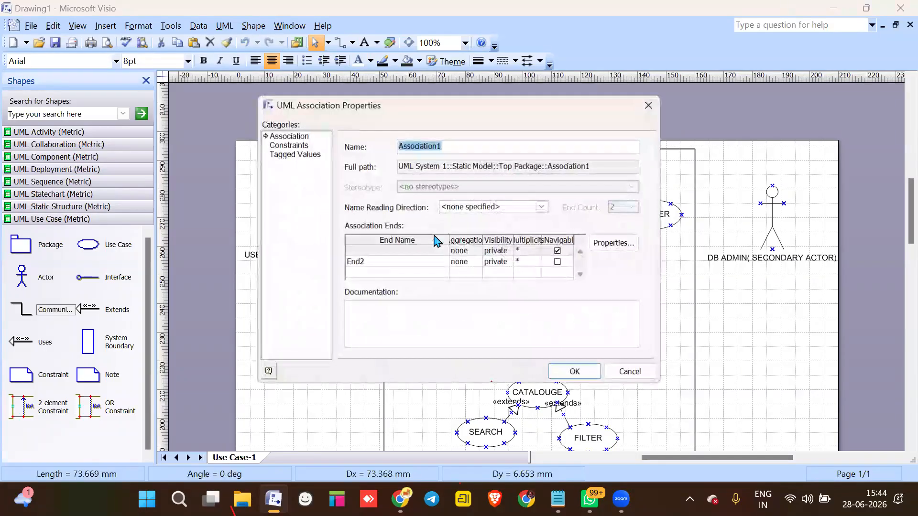
click(572, 262)
click(607, 246)
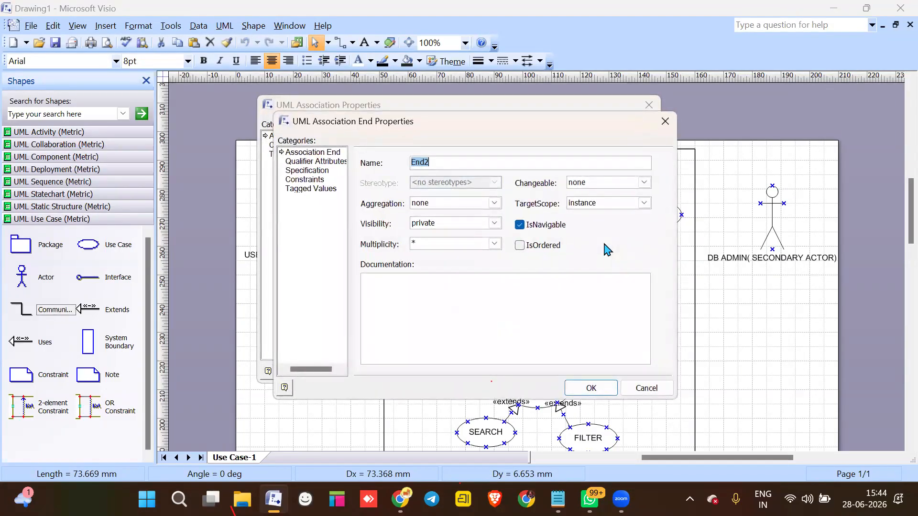
key(BackSpace)
click(591, 389)
click(577, 372)
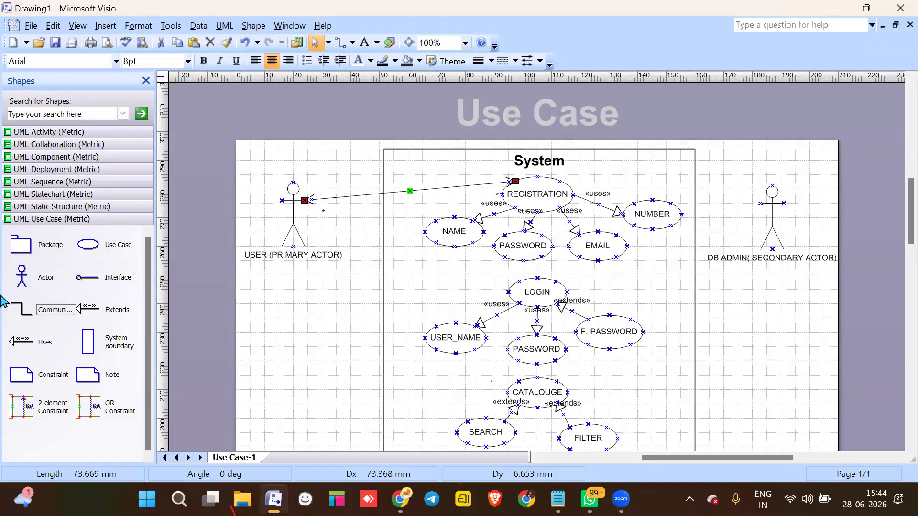
- Add an association line linking the DB ADMIN actor to the REGISTRATION use case
drag(20, 308, 649, 291)
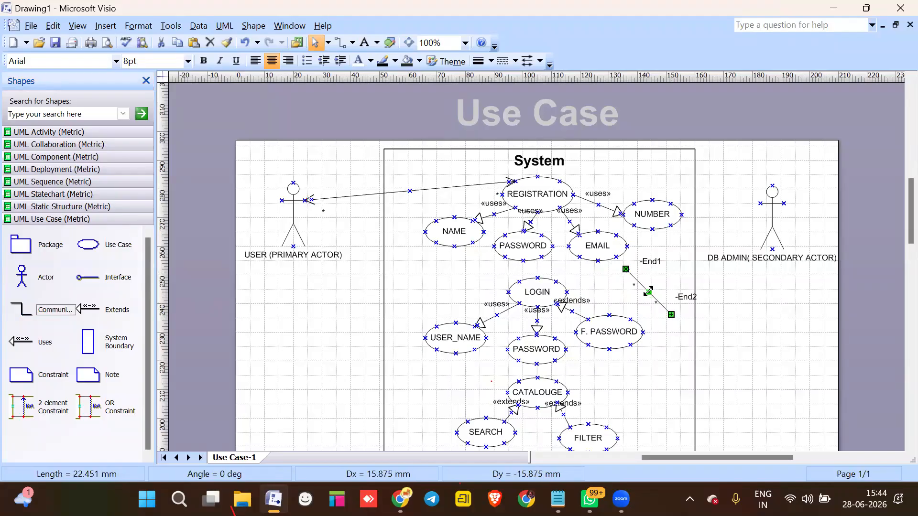
drag(644, 257, 760, 204)
drag(673, 316, 560, 181)
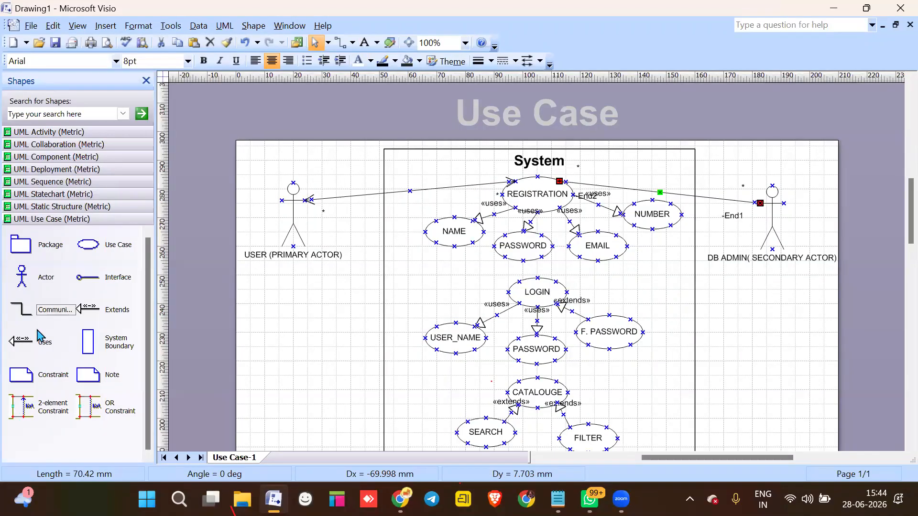
- Connect both USER and DB ADMIN to the LOGIN use case with association lines
drag(24, 323, 378, 271)
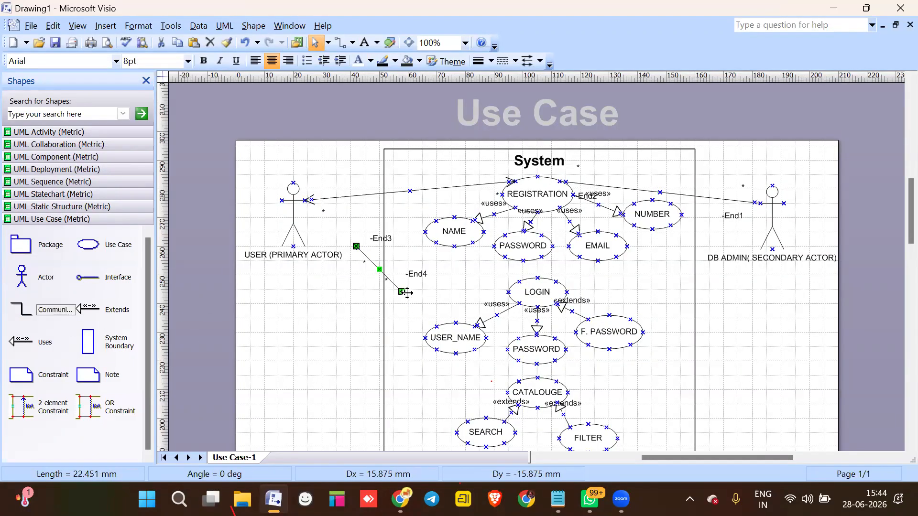
drag(402, 292, 519, 282)
drag(358, 247, 301, 202)
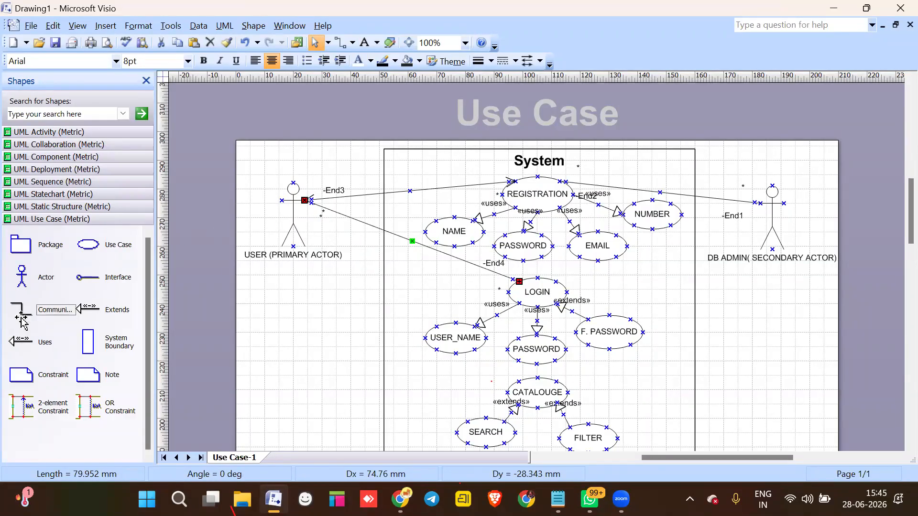
drag(55, 321, 760, 203)
drag(774, 337, 567, 291)
- Link USER to CATALOUGE with an association line set to Right-Angle Connector
scroll(258, 294, down, 3)
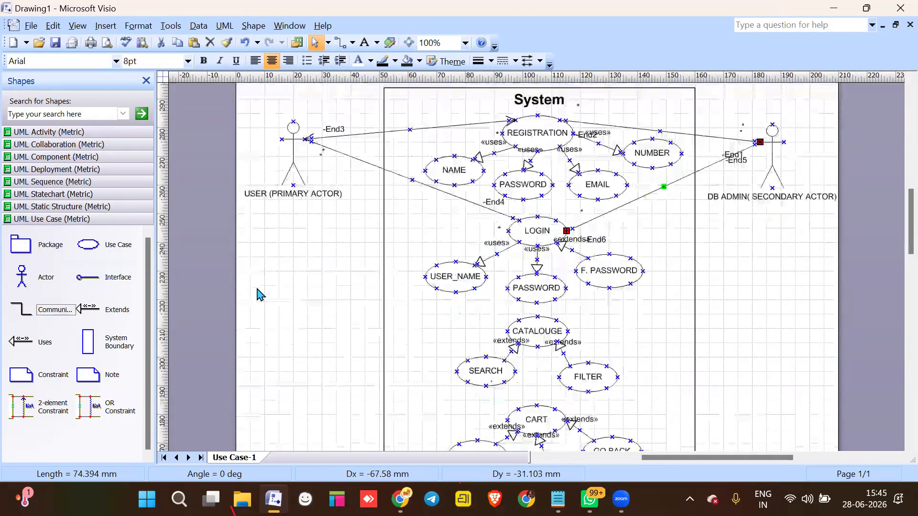
drag(19, 313, 506, 331)
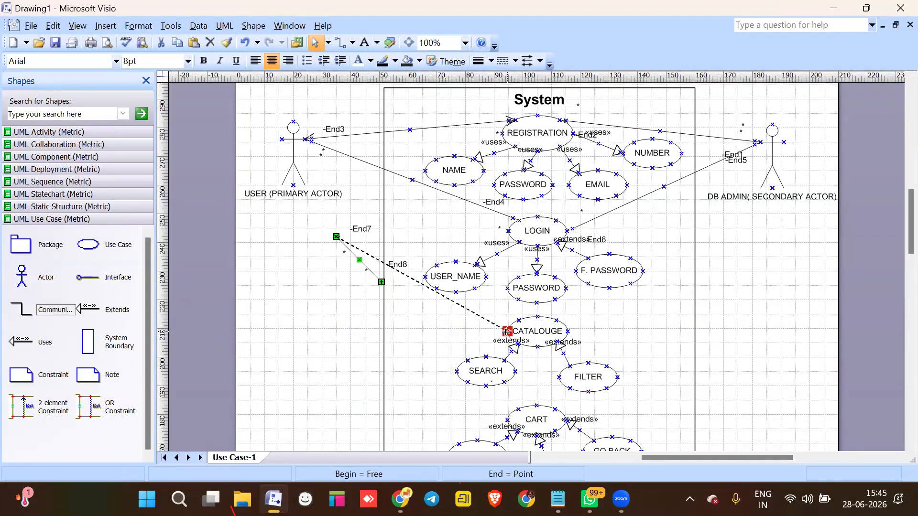
drag(336, 237, 304, 139)
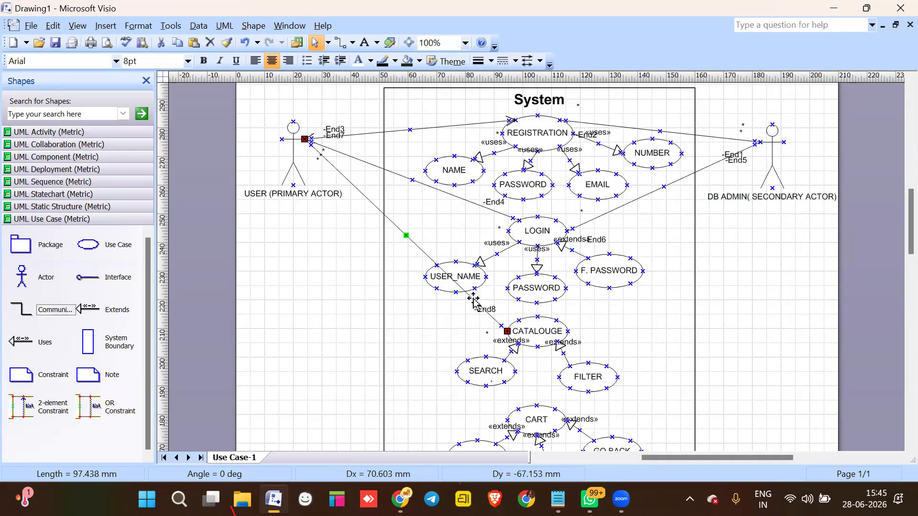
key(Escape)
click(415, 245)
right_click(415, 245)
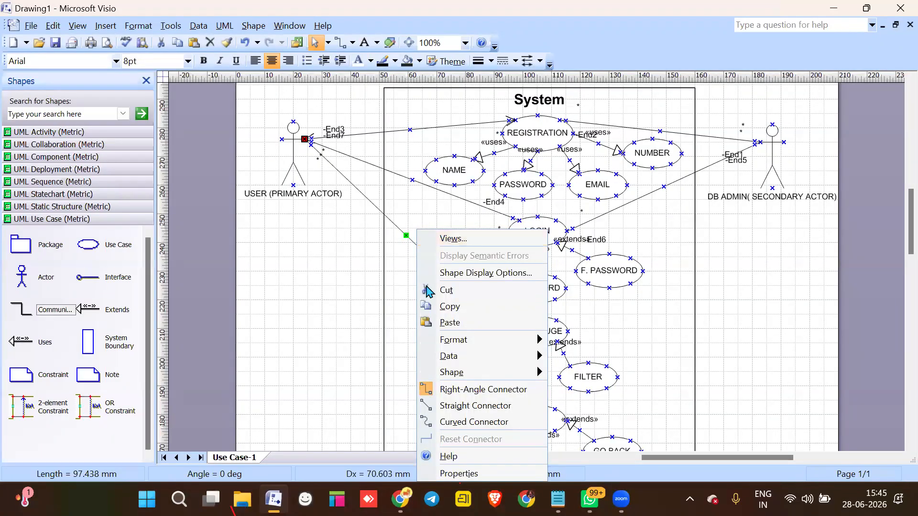
click(447, 390)
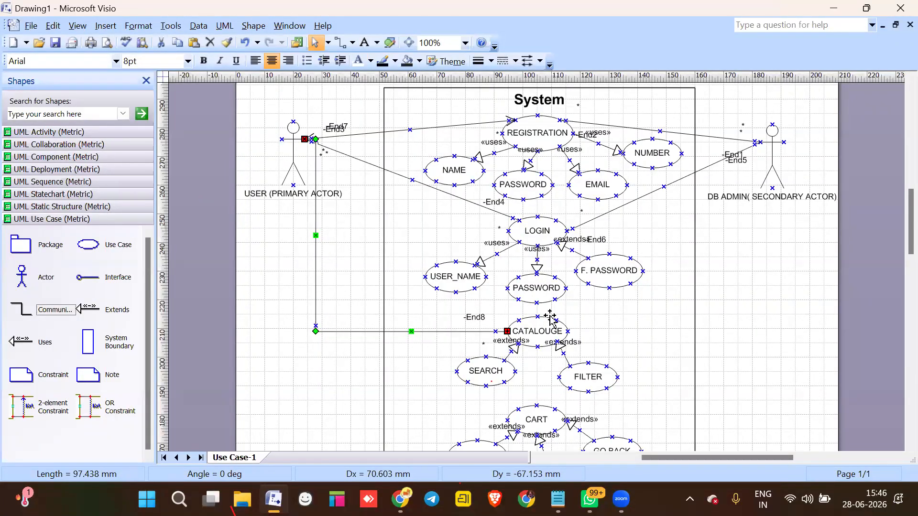
- Link DB ADMIN to CATALOUGE with a right-angle association line
drag(26, 314, 567, 331)
drag(722, 270, 760, 139)
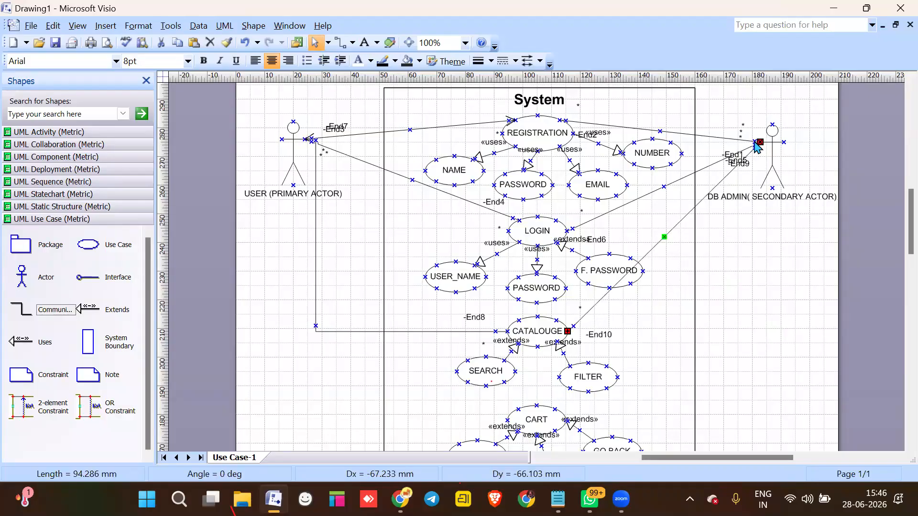
right_click(665, 231)
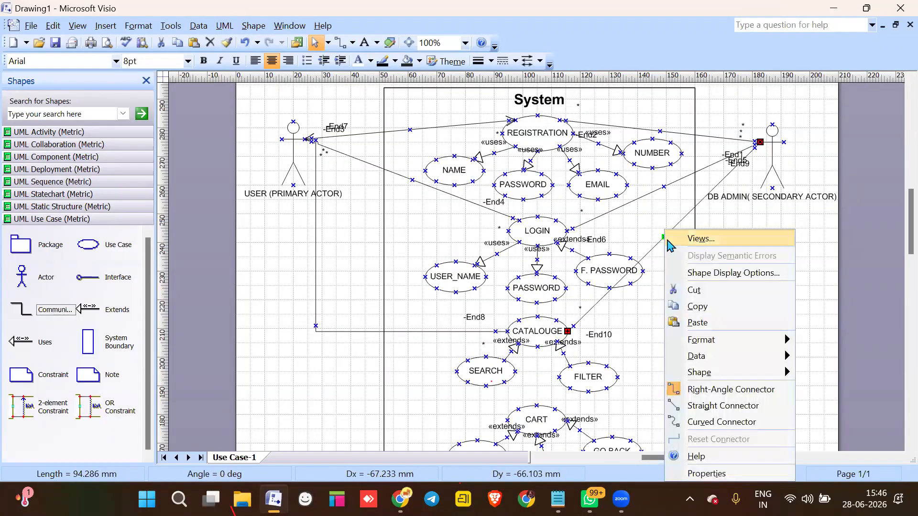
click(692, 390)
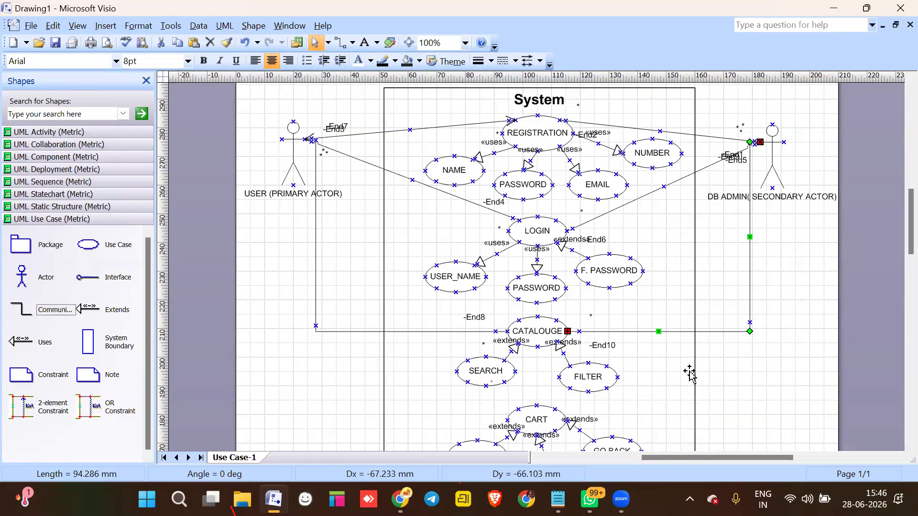
scroll(636, 253, down, 2)
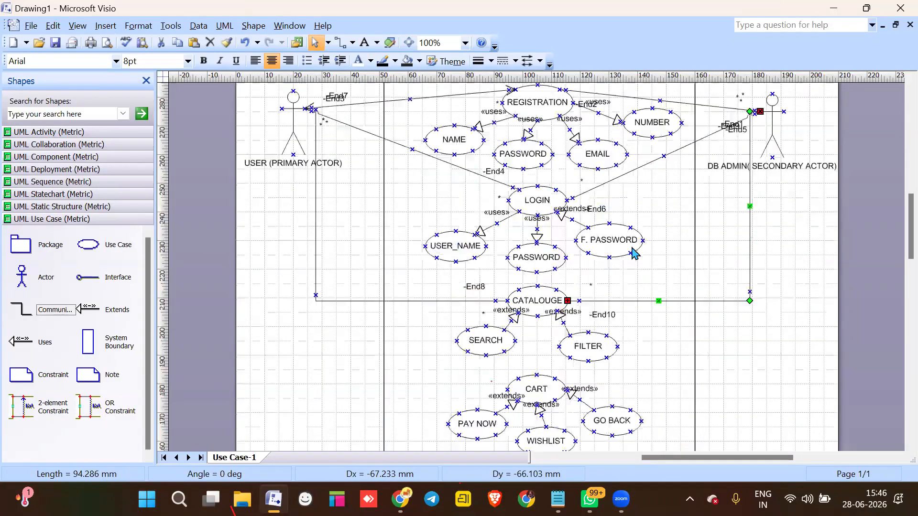
scroll(634, 254, down, 1)
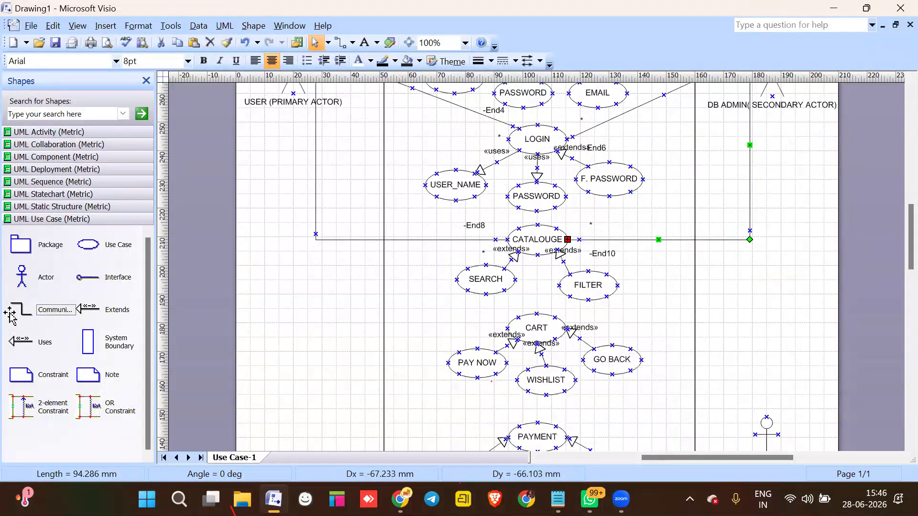
- Connect USER to CART with an association line routed as a Right-Angle Connector
drag(16, 315, 482, 307)
drag(402, 264, 310, 110)
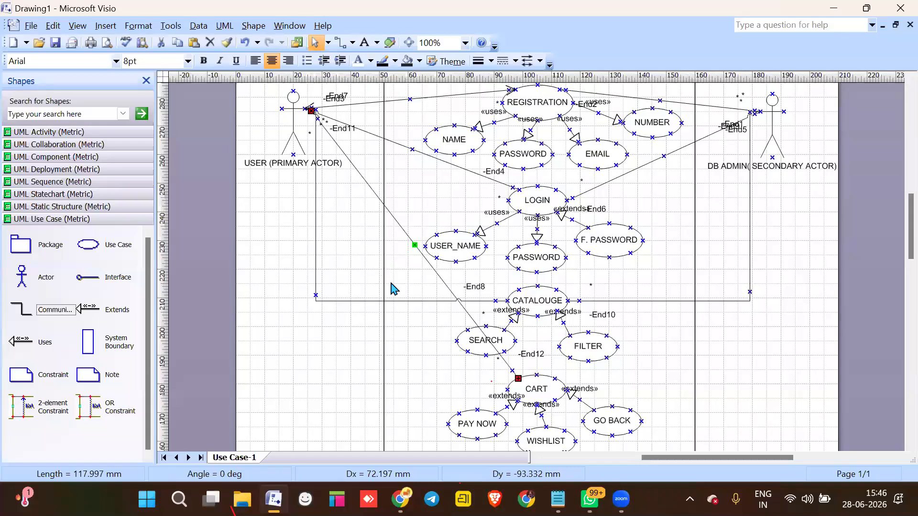
right_click(413, 242)
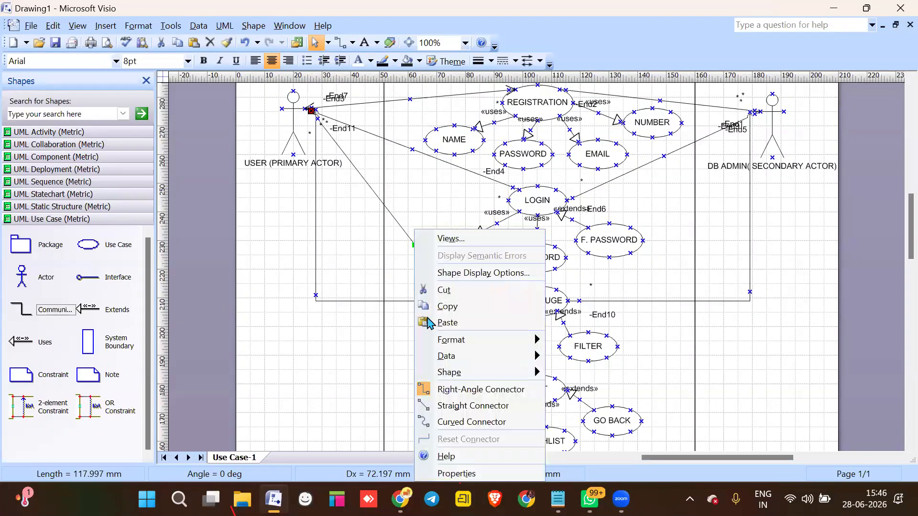
click(452, 388)
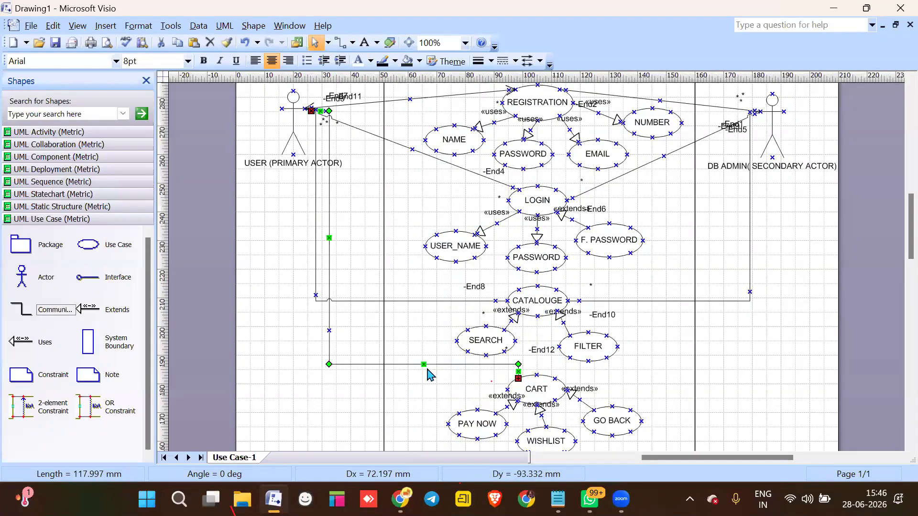
scroll(433, 374, down, 3)
scroll(433, 374, down, 1)
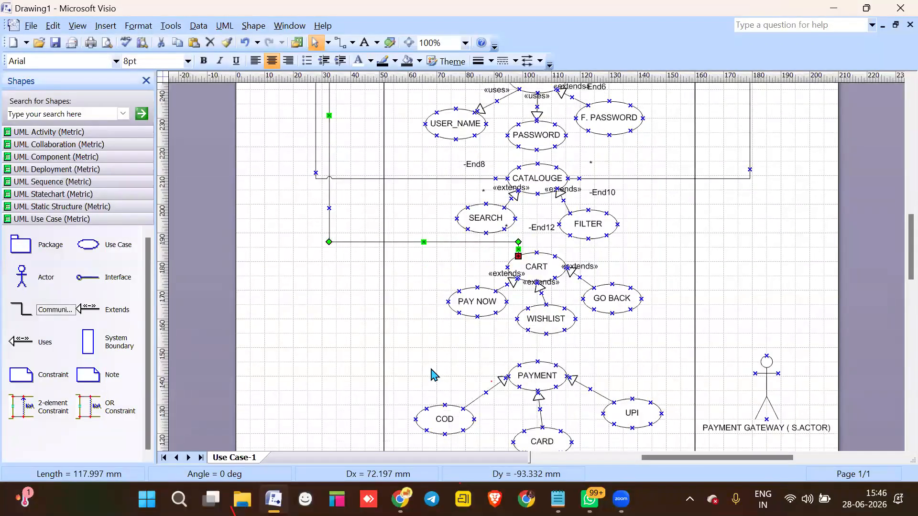
- Associate DB ADMIN with CART using a right-angle communication line
drag(22, 310, 357, 294)
drag(661, 252, 737, 227)
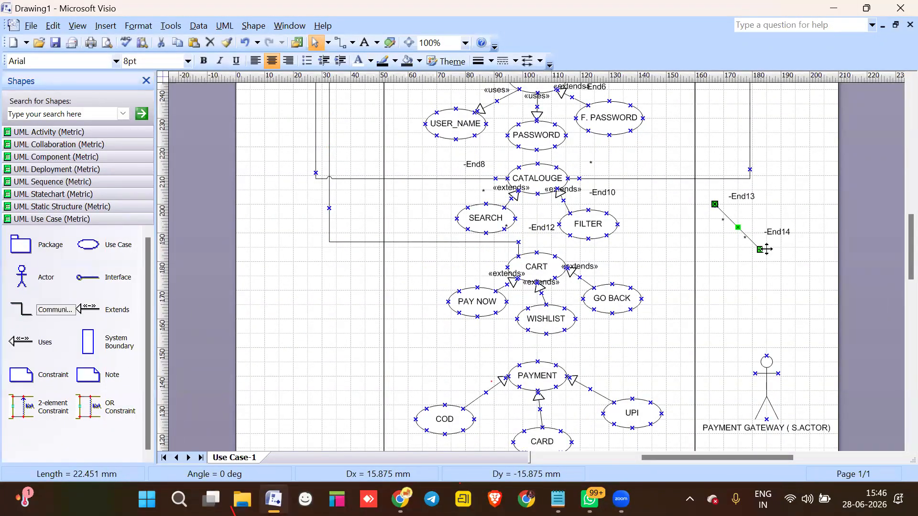
drag(760, 253, 554, 256)
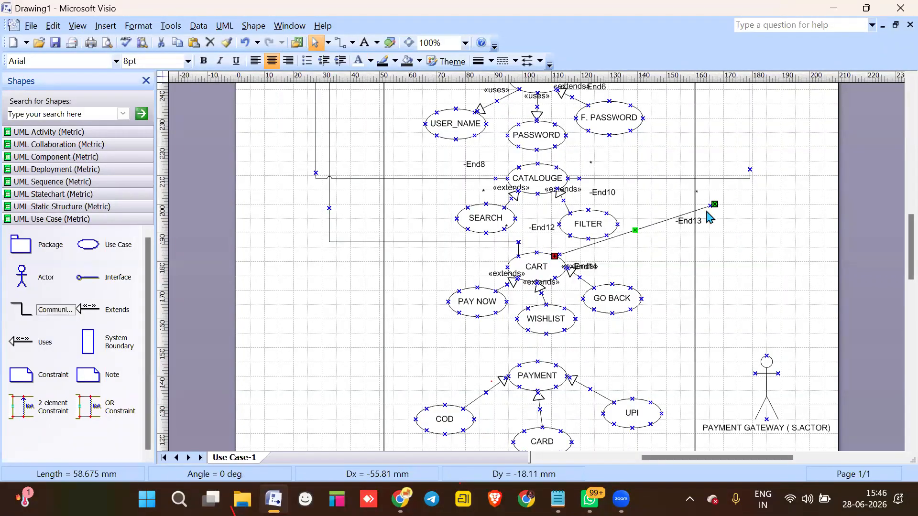
drag(714, 204, 713, 109)
scroll(730, 237, up, 3)
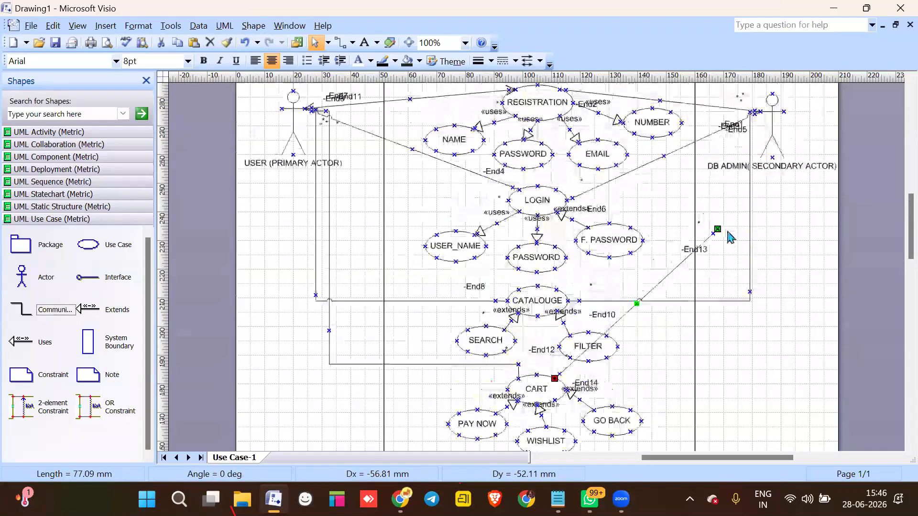
drag(717, 229, 755, 112)
right_click(655, 243)
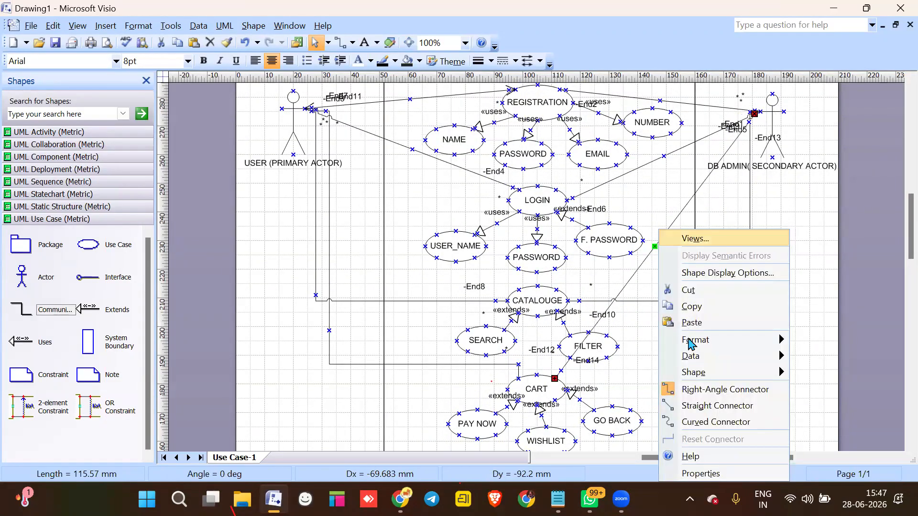
click(700, 388)
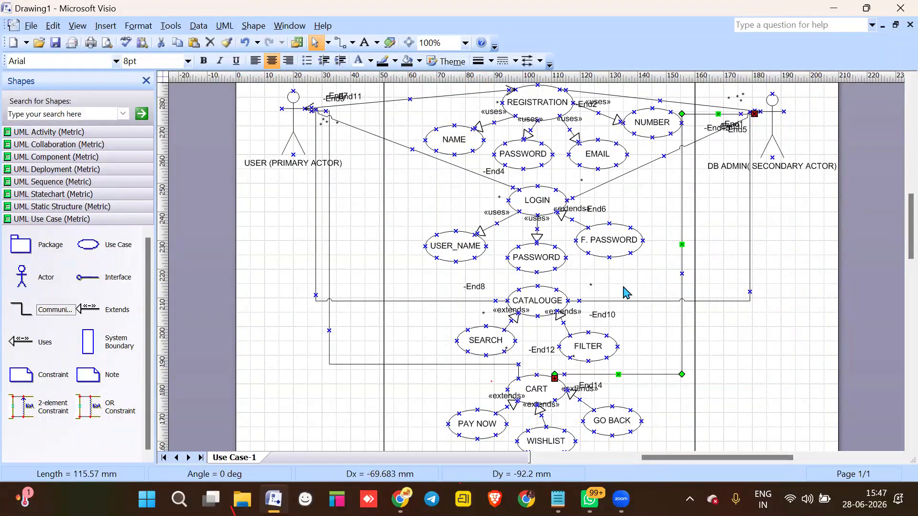
scroll(626, 293, down, 3)
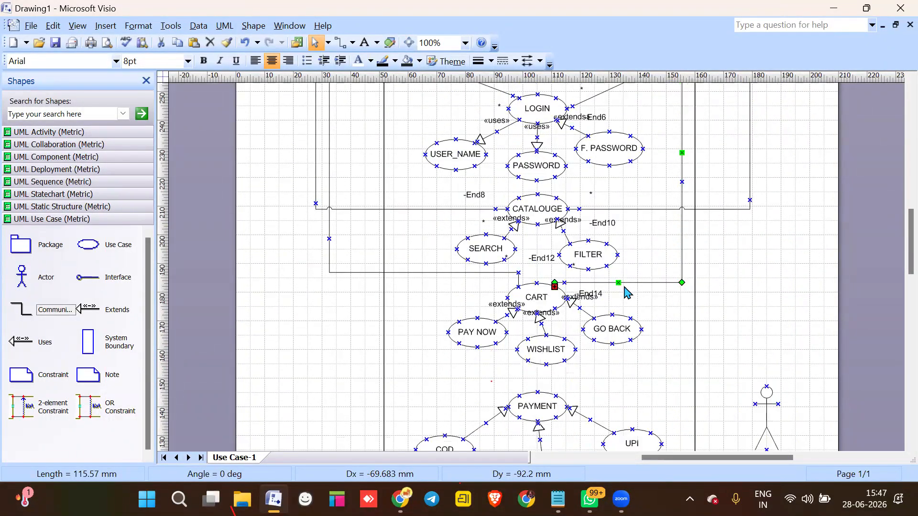
scroll(627, 292, down, 2)
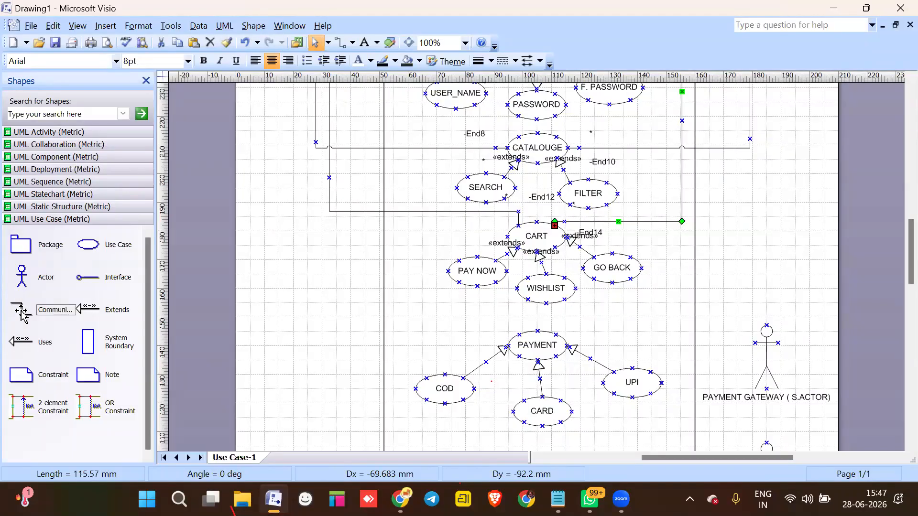
- Link USER to PAYMENT with a right-angle association line
click(65, 322)
drag(66, 322, 519, 335)
drag(406, 266, 305, 124)
right_click(411, 308)
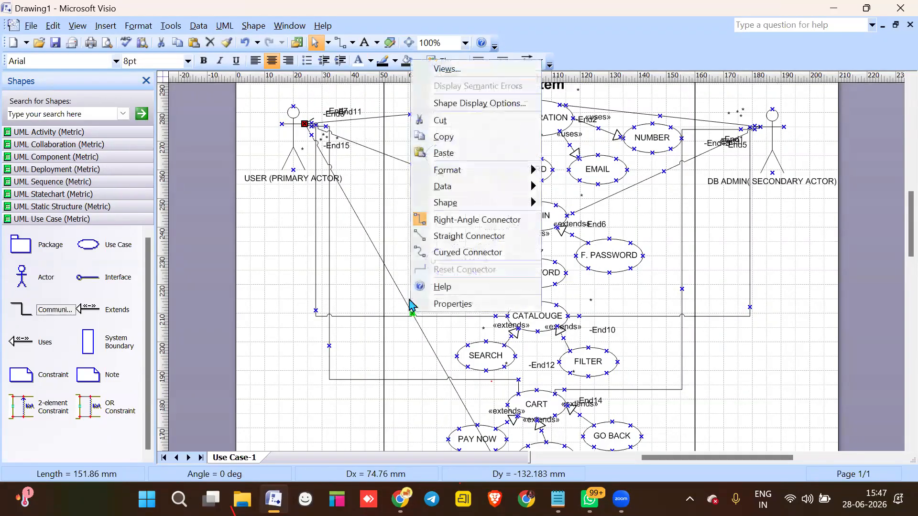
click(425, 218)
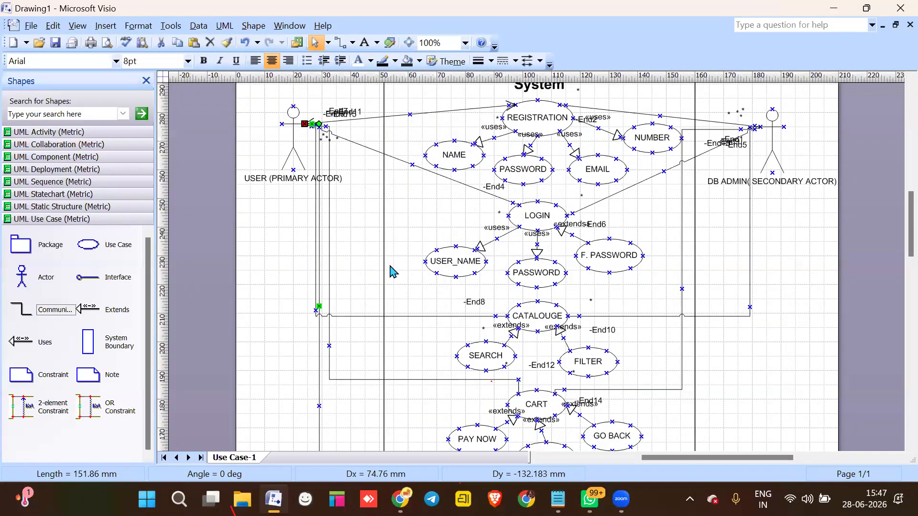
scroll(393, 272, down, 5)
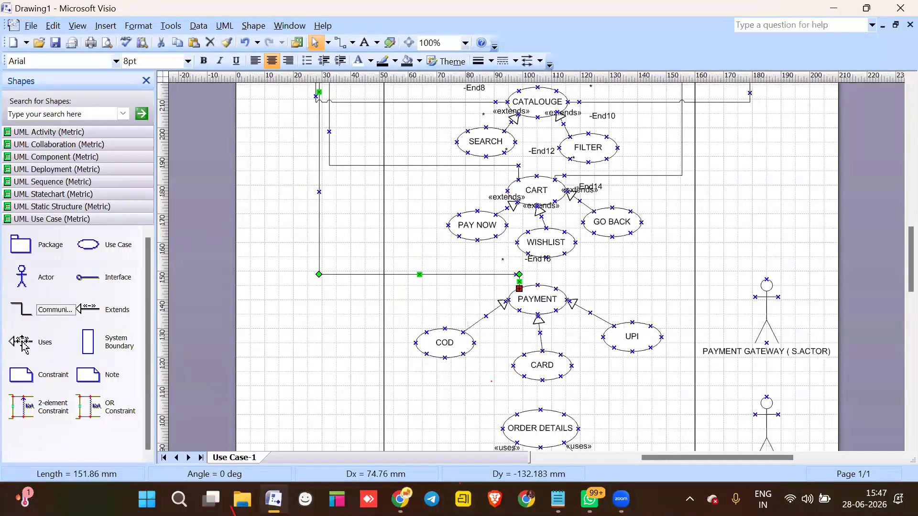
- Join the PAYMENT GATEWAY actor to the PAYMENT use case with an association line
drag(21, 310, 641, 286)
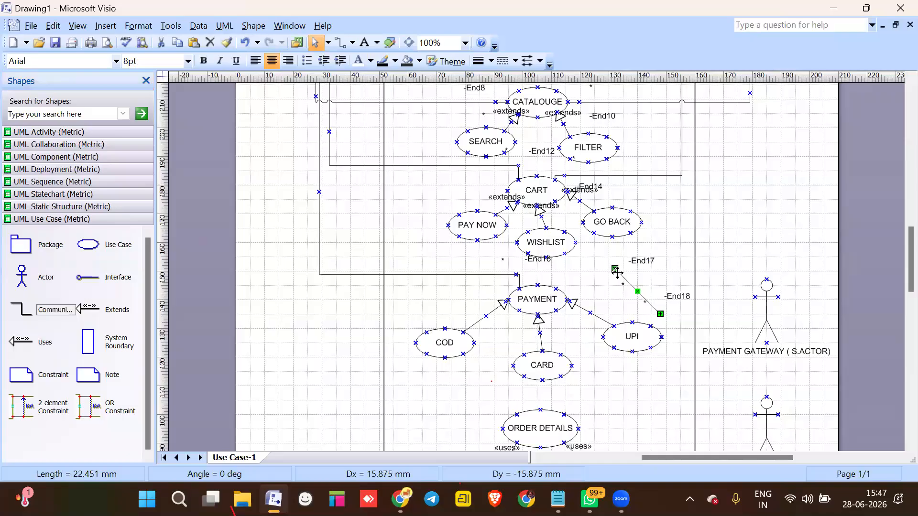
drag(721, 278, 755, 297)
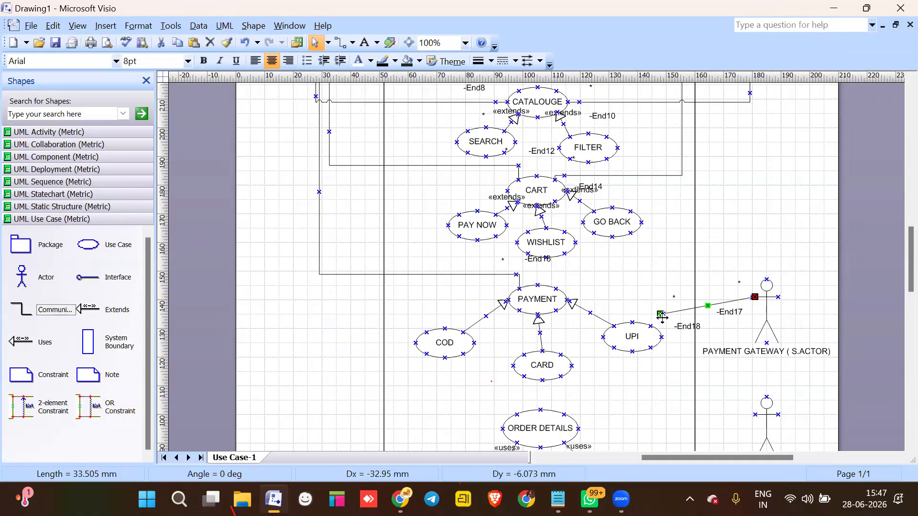
drag(621, 292, 555, 288)
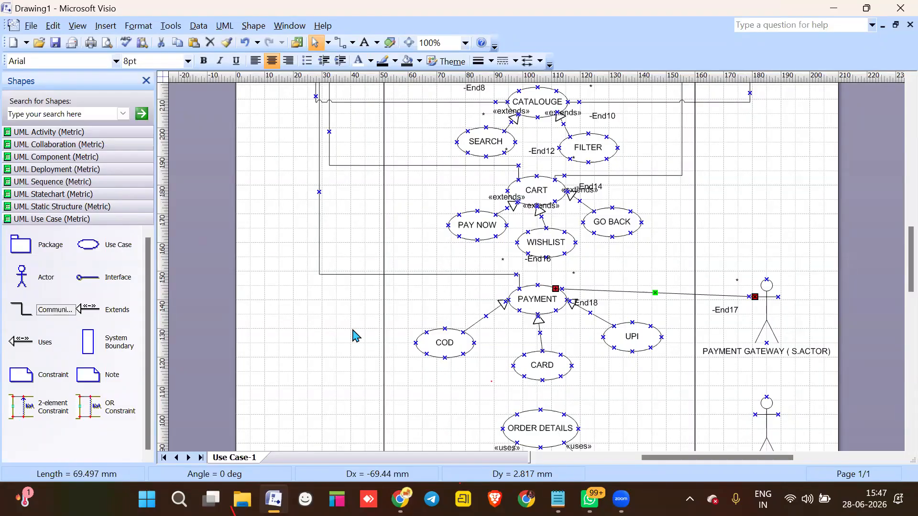
- Connect ORDER DETAILS to the USER actor with a right-angle association line
scroll(468, 328, down, 2)
scroll(469, 328, down, 1)
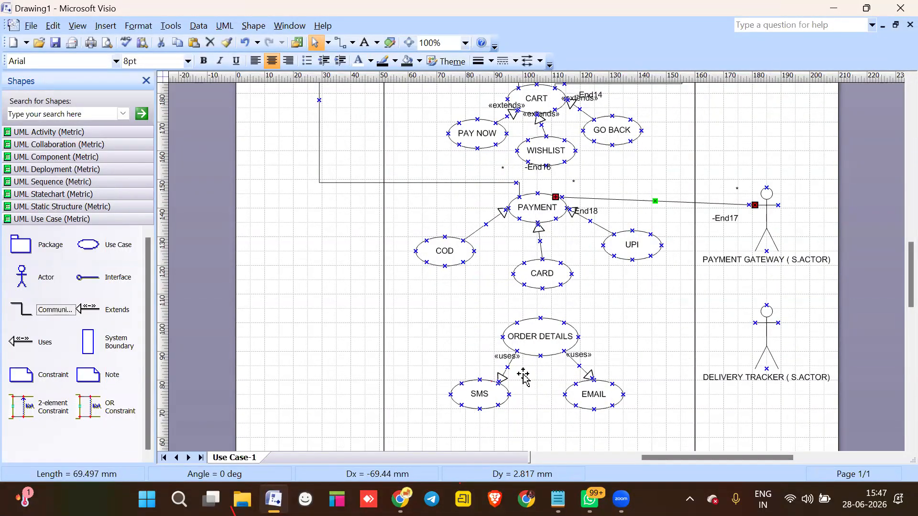
drag(24, 316, 515, 323)
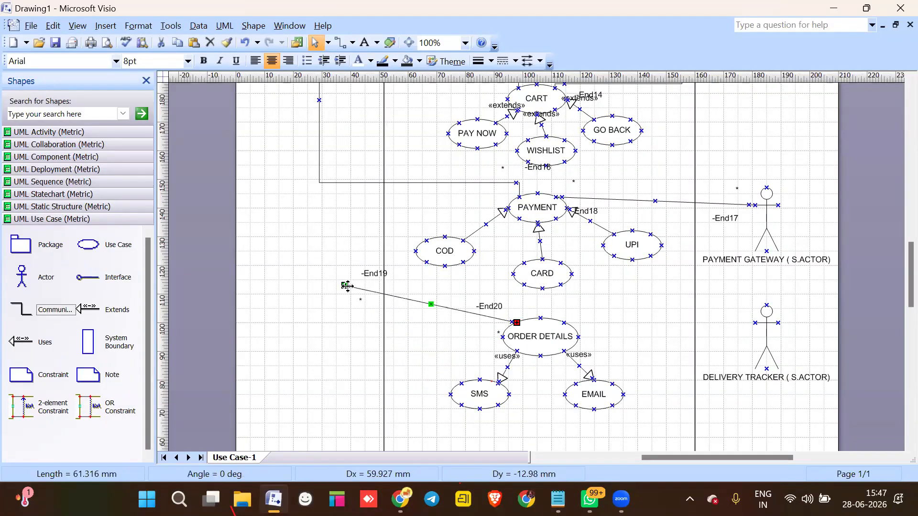
drag(345, 285, 319, 96)
scroll(317, 100, up, 2)
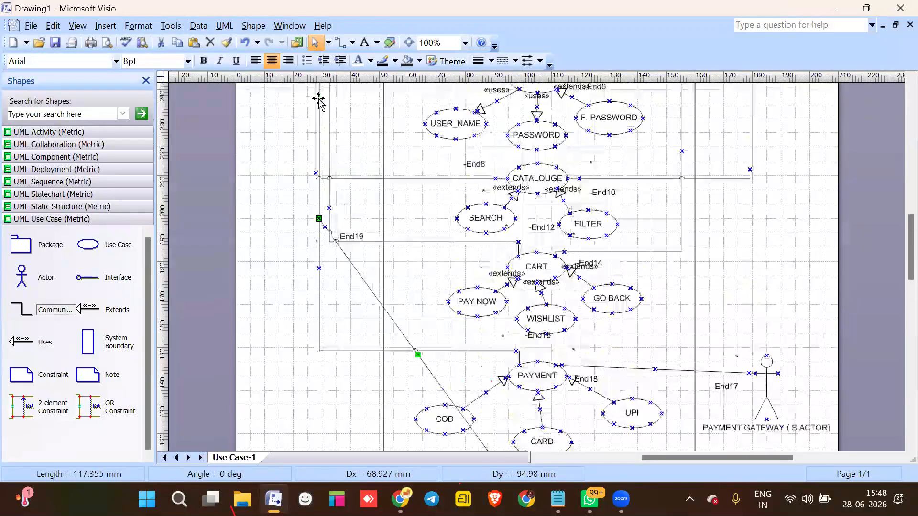
drag(317, 218, 293, 112)
scroll(292, 125, up, 5)
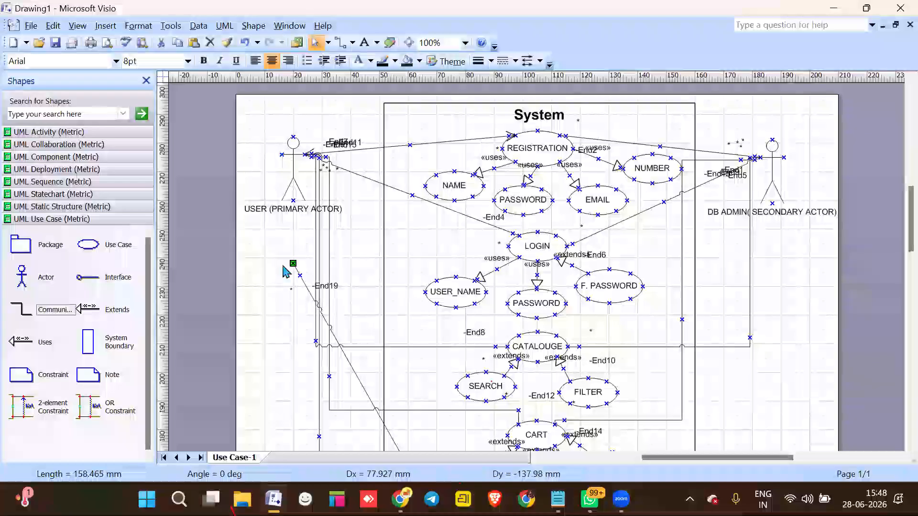
mouse_move(293, 264)
mouse_down()
mouse_move(313, 151)
mouse_move(304, 155)
mouse_up()
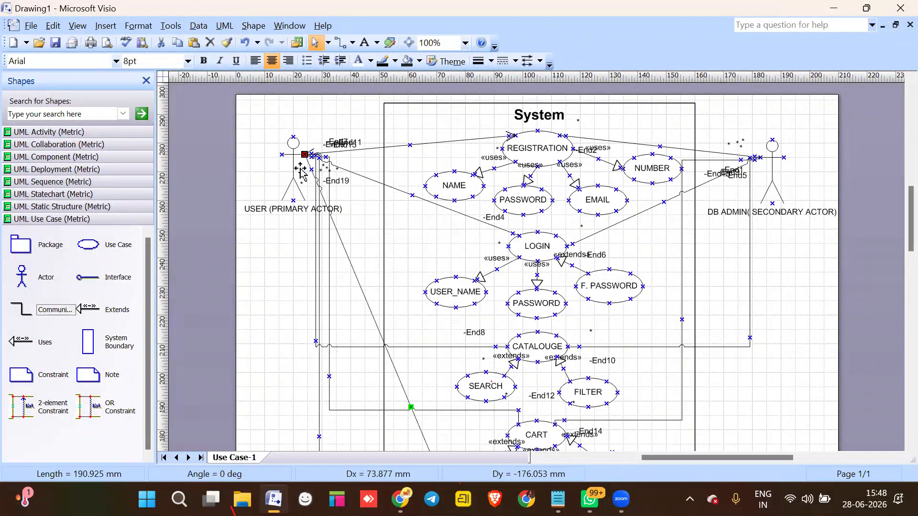
right_click(411, 407)
click(478, 325)
scroll(478, 325, down, 10)
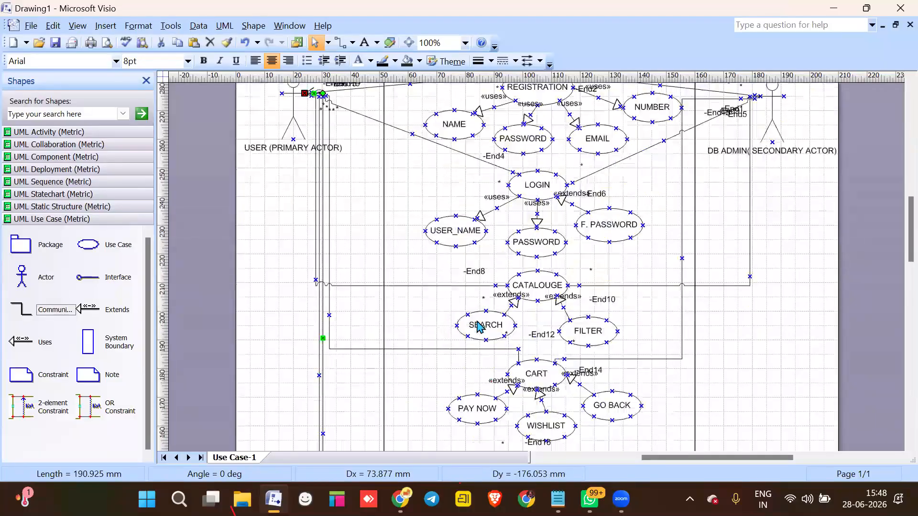
scroll(477, 321, down, 1)
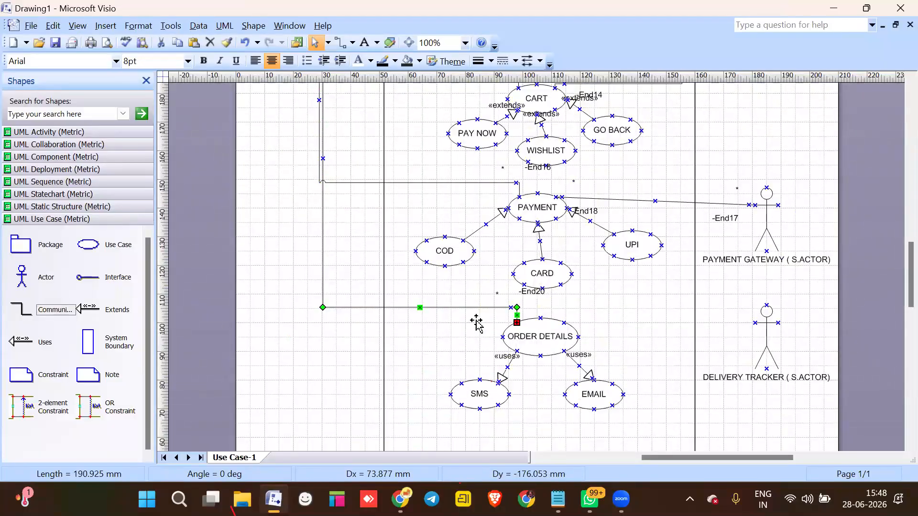
- Link ORDER DETAILS to the DELIVERY TRACKER actor with an association line
drag(21, 311, 564, 323)
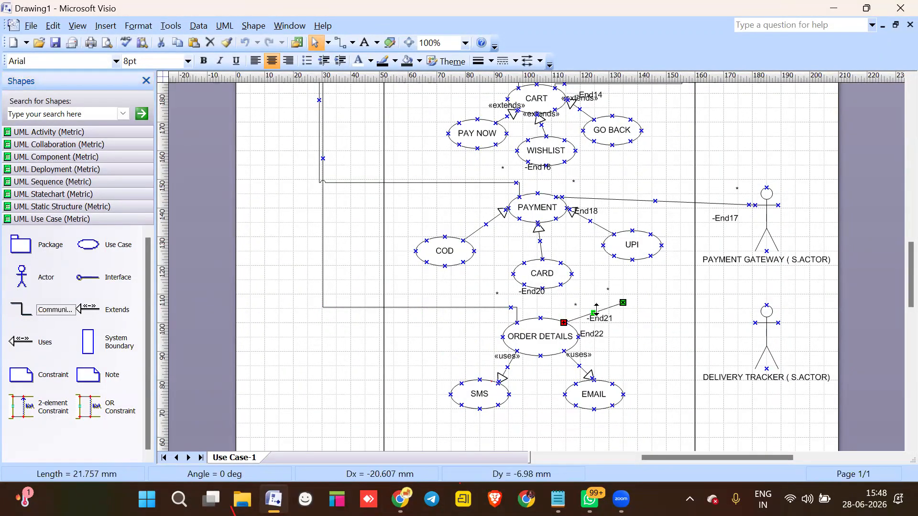
drag(623, 302, 755, 322)
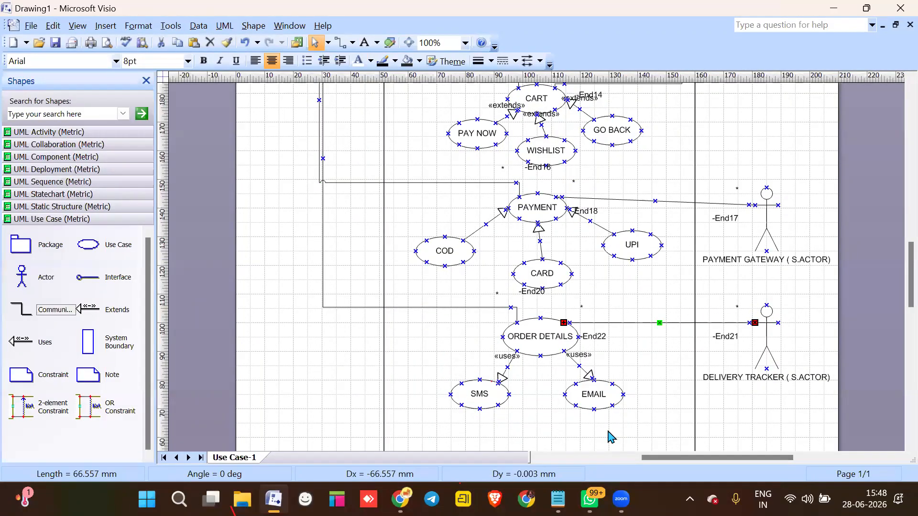
click(630, 361)
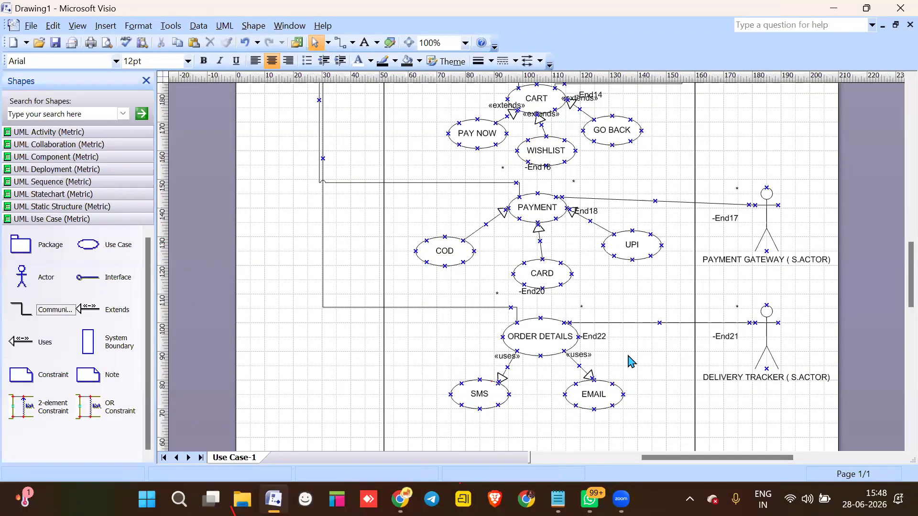
- Zoom out to 50% so the full page from REGISTRATION to ORDER DETAILS is visible
scroll(611, 242, down, 3)
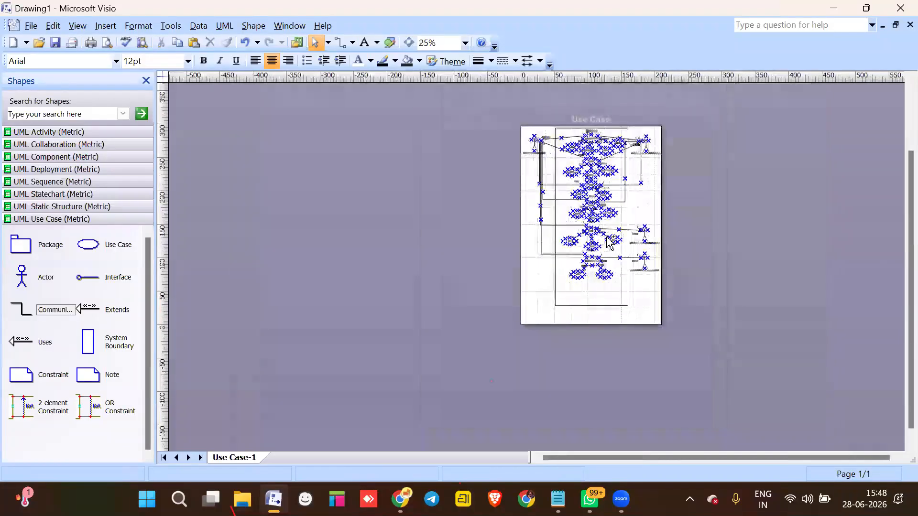
scroll(608, 241, up, 2)
scroll(607, 241, up, 2)
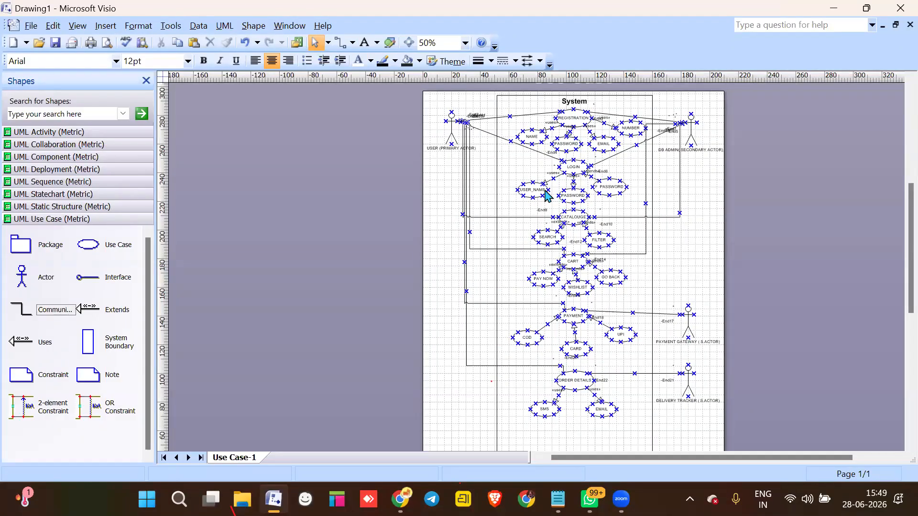
- Switch to the Google Docs notes and scroll down to the 'Communication lines' line
key(alt+Tab)
scroll(435, 283, down, 4)
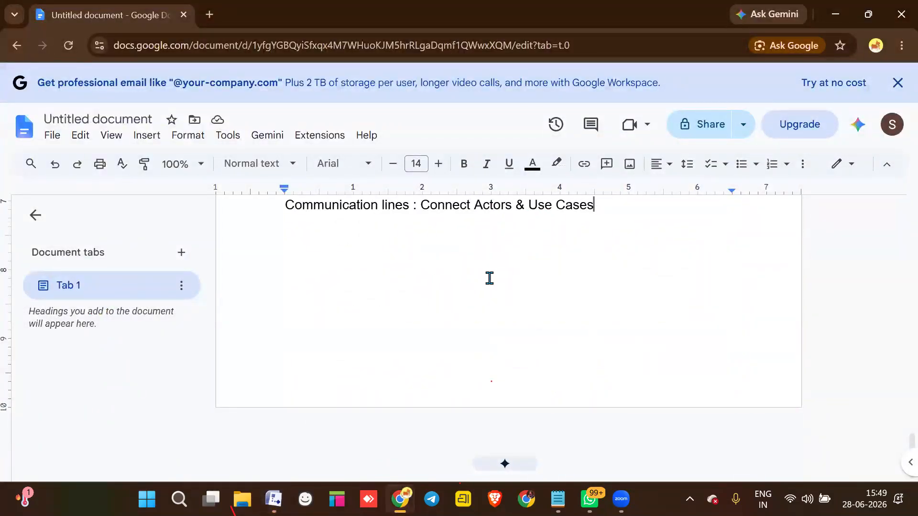
- Write the heading 'ACTIVITY DIAGRAMS :' followed by 'Visual representation of the system's workflow'
key(Return)
key(Return)
text(ACTIVITY D)
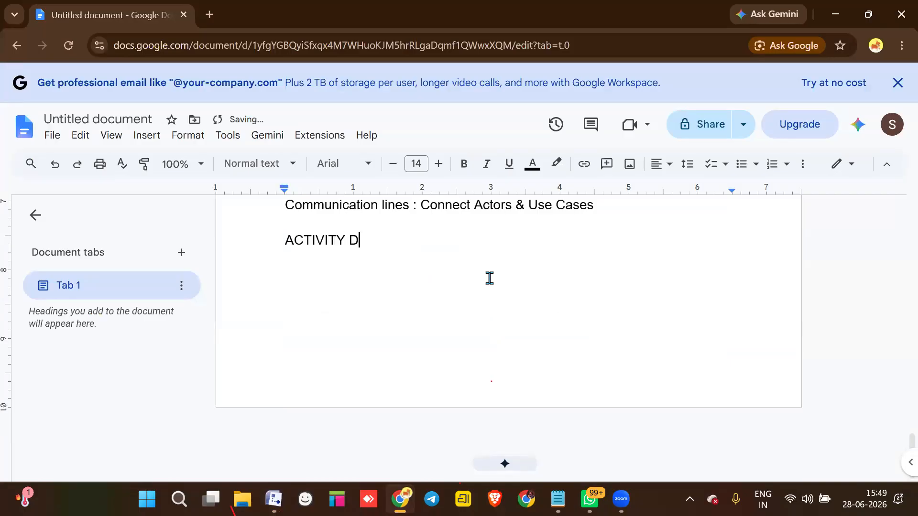
text(IAGRAMS )
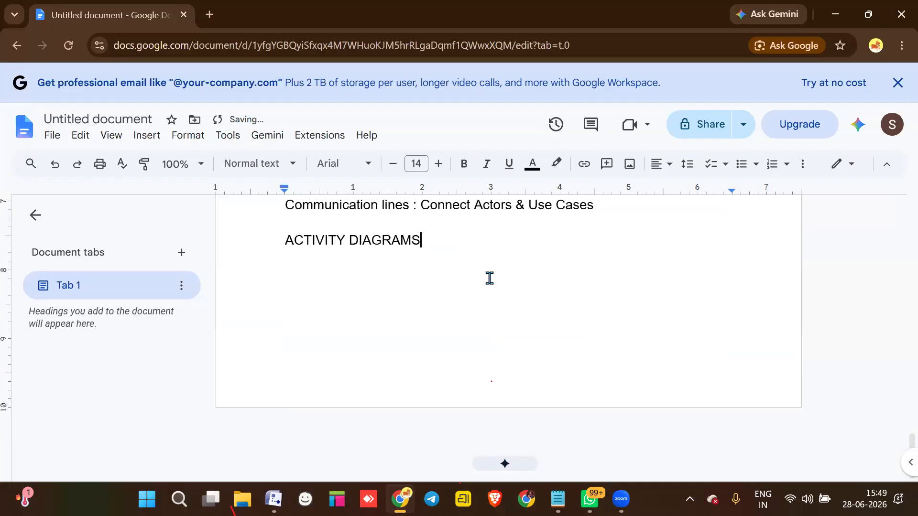
text(:)
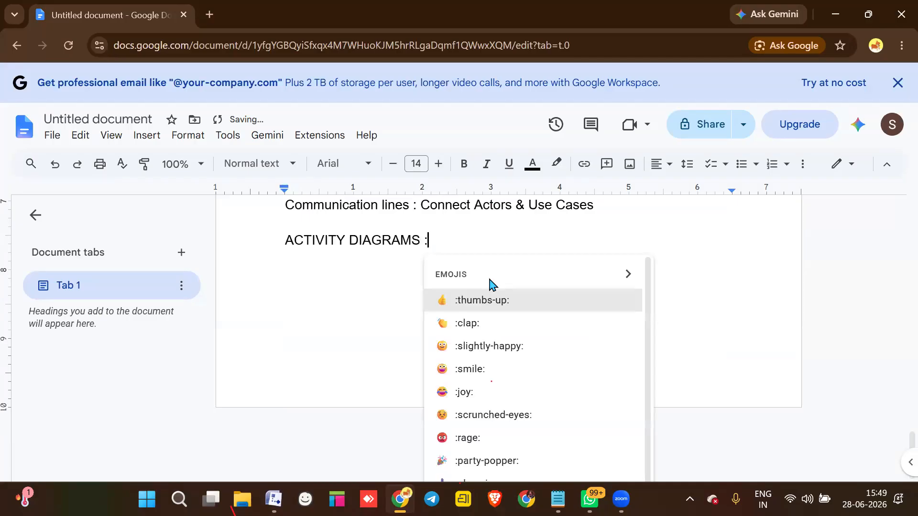
key(Escape)
key(Return)
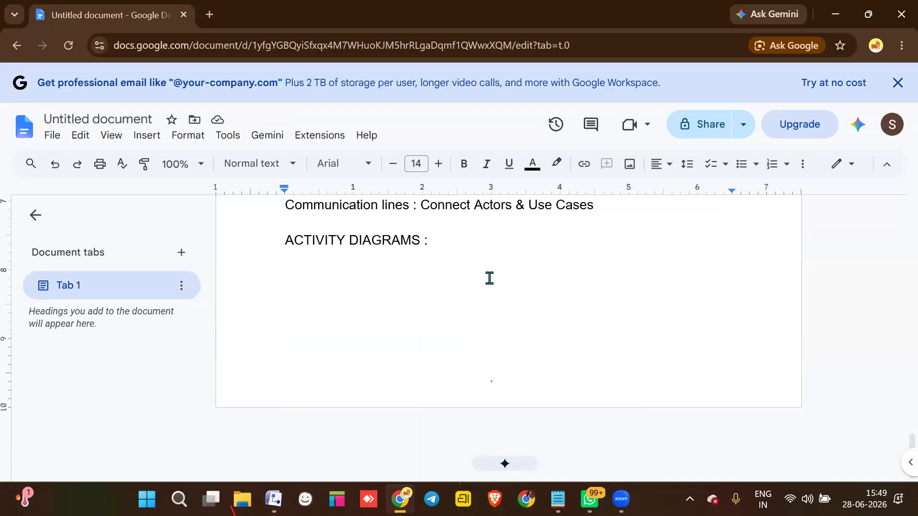
text(Visual representation of)
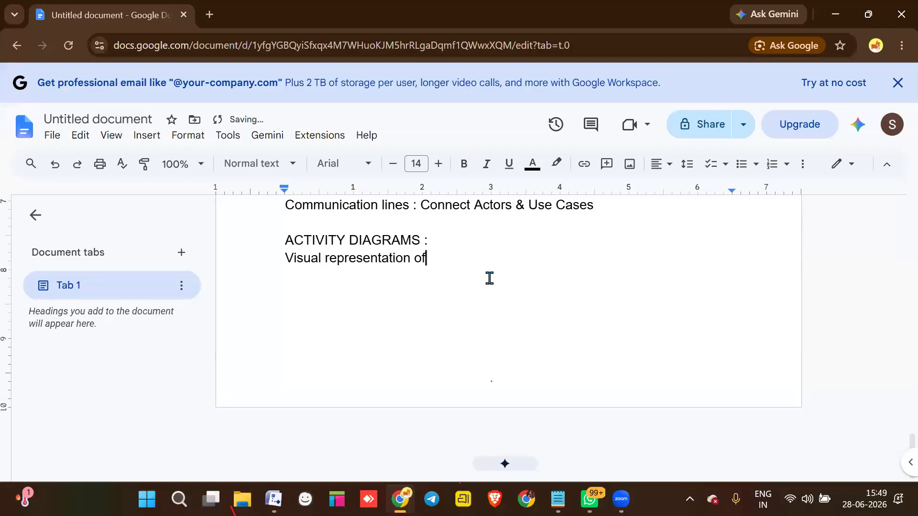
text( the system's wor)
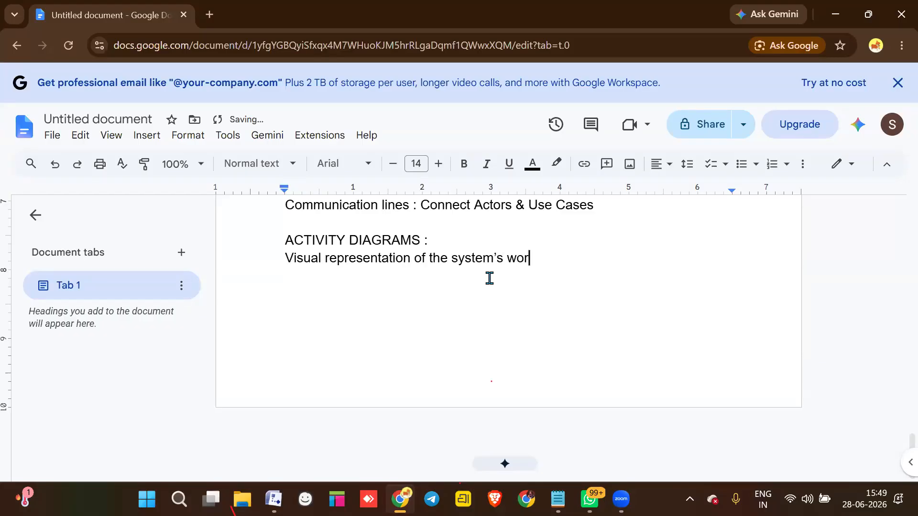
text(kflow)
key(Return)
key(Return)
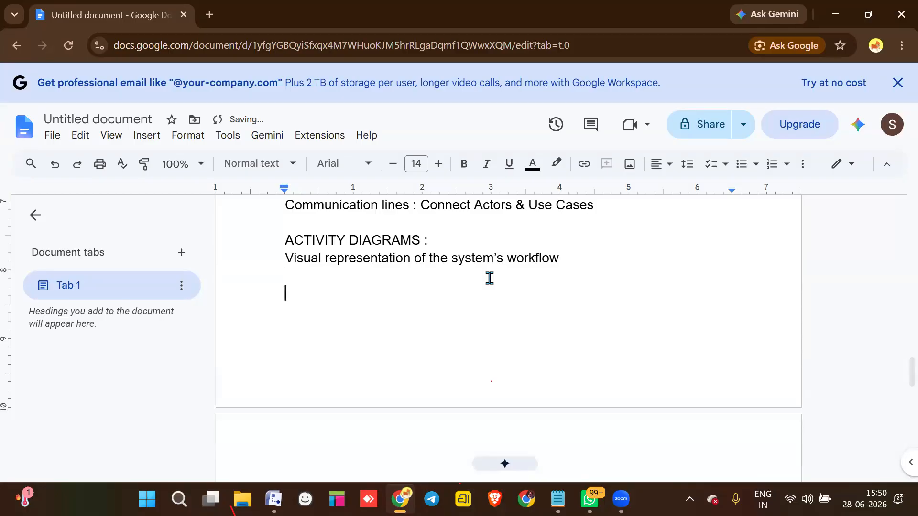
- List the elements: start node, end node, decision box, guard condition, communication lines, branch & Merge, Fork & Join
text(start nod)
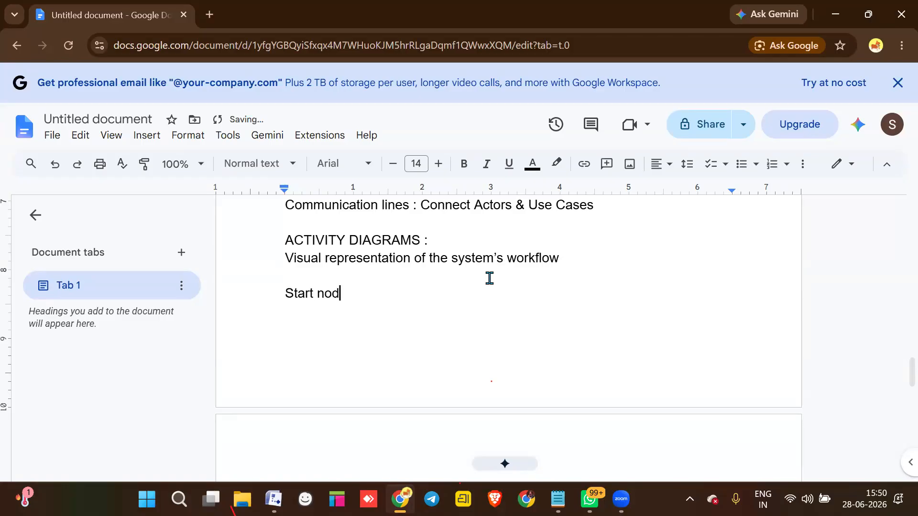
text(e, end node, de)
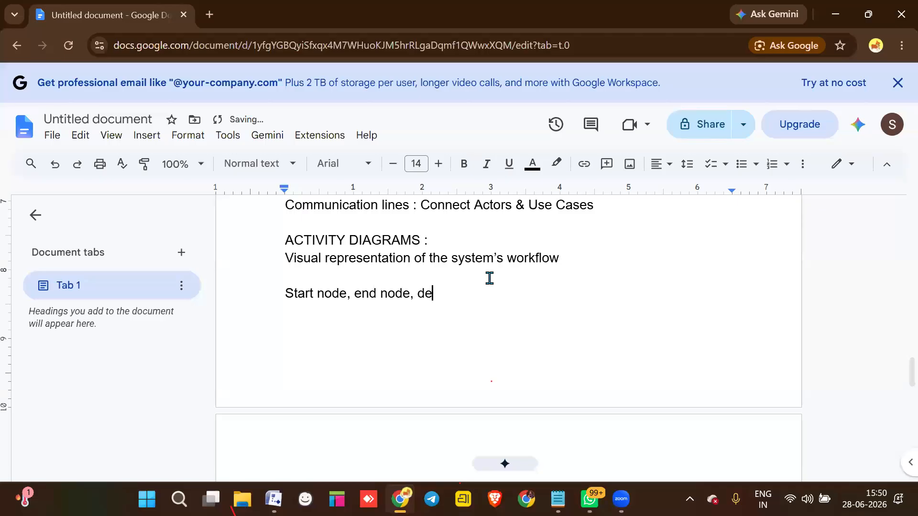
text(cision box.)
key(BackSpace)
text(, guard)
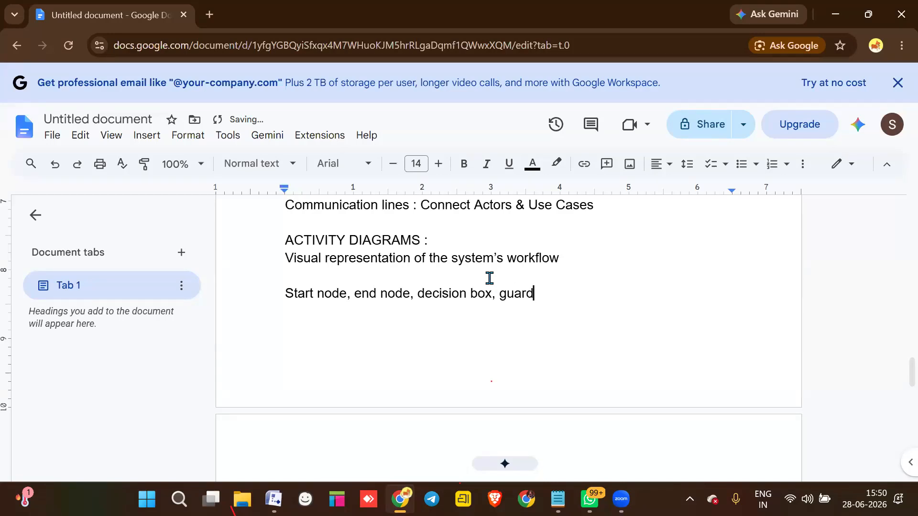
text( condition, )
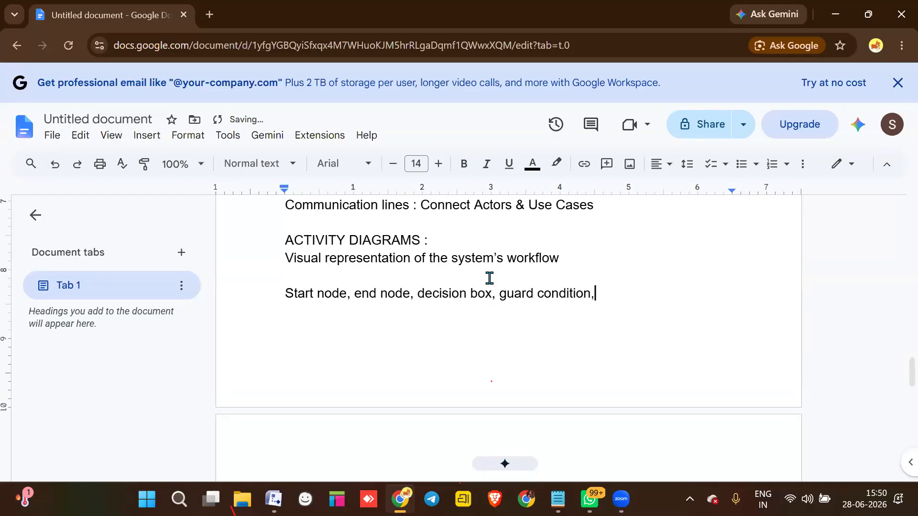
text(communicati)
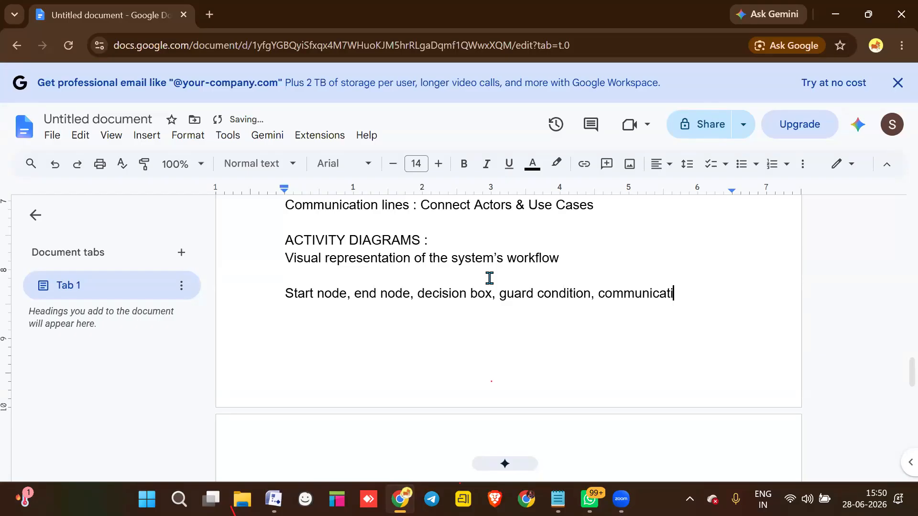
text(on lines, branch )
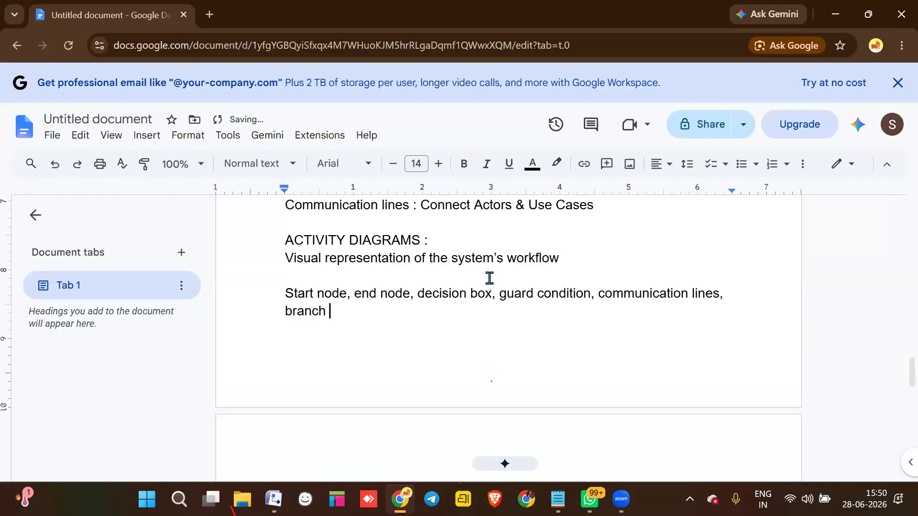
text(& Merge, Fork)
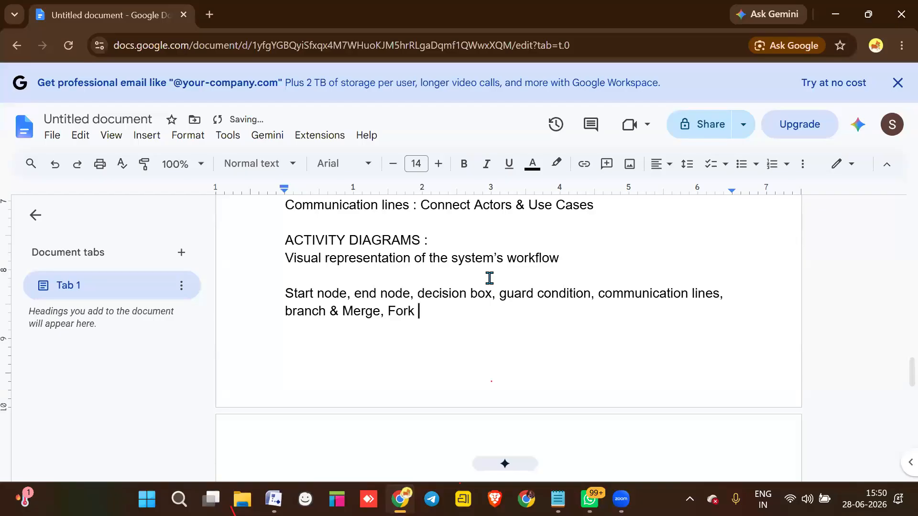
text( & Join.)
key(Return)
key(Return)
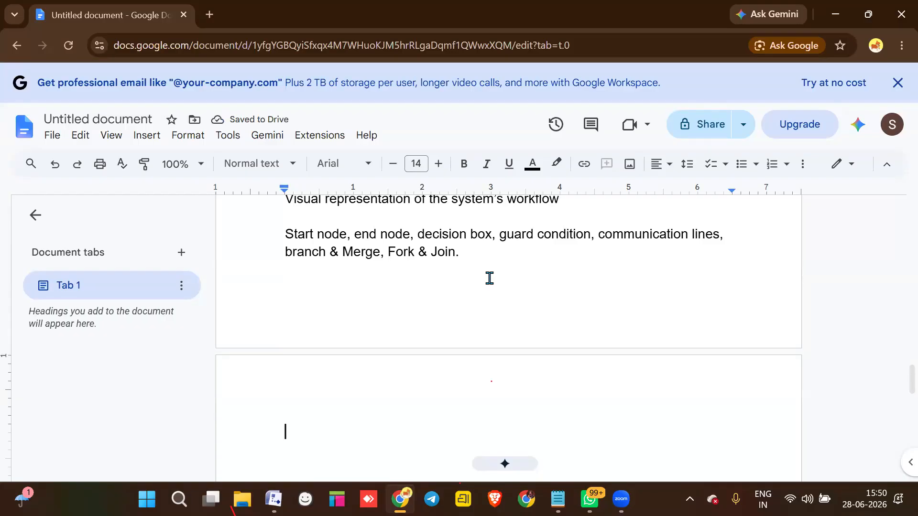
- Define Start Node as 'full circle shows us that flow starts' and add a blank line after Fork & Join
text(Start N)
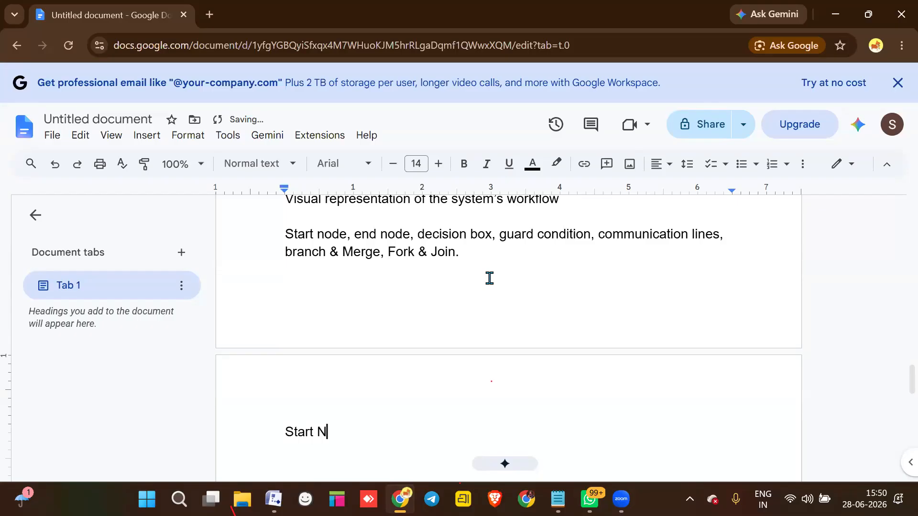
text(ode: )
text(full ci)
text(rcle sho)
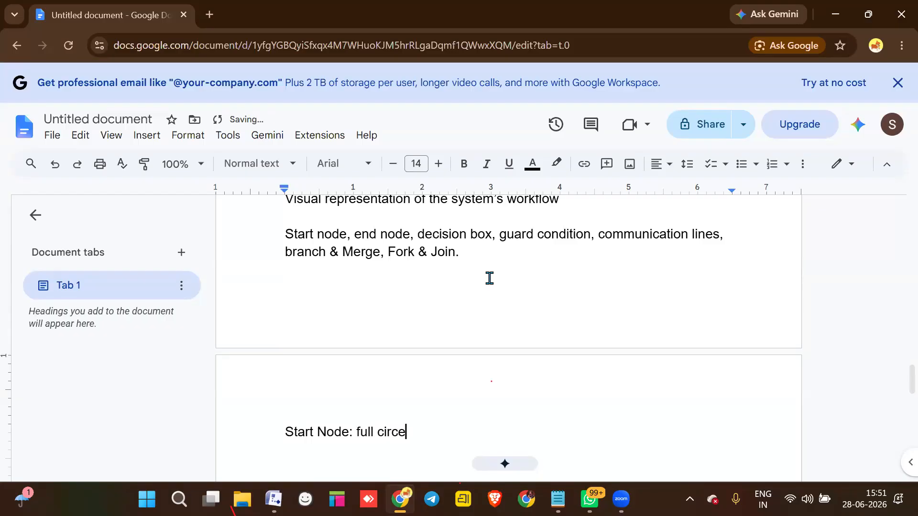
text(ws u)
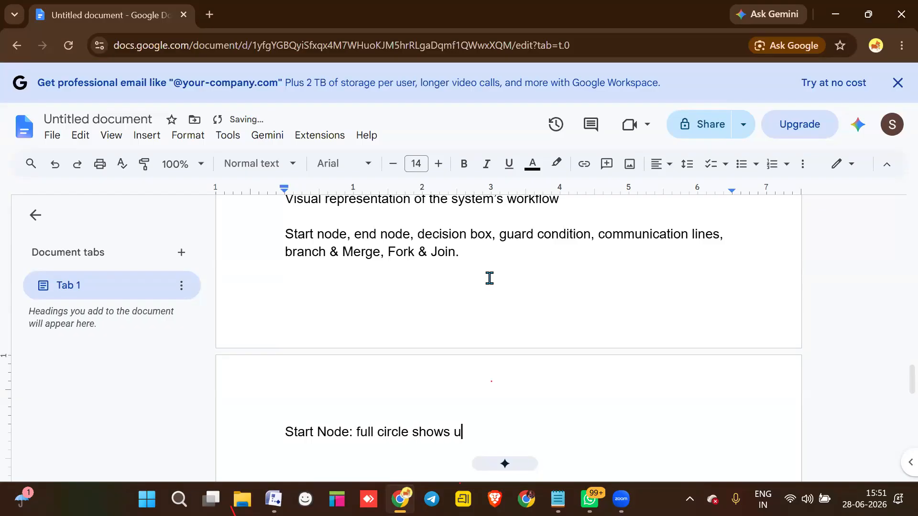
text(s that flow starts)
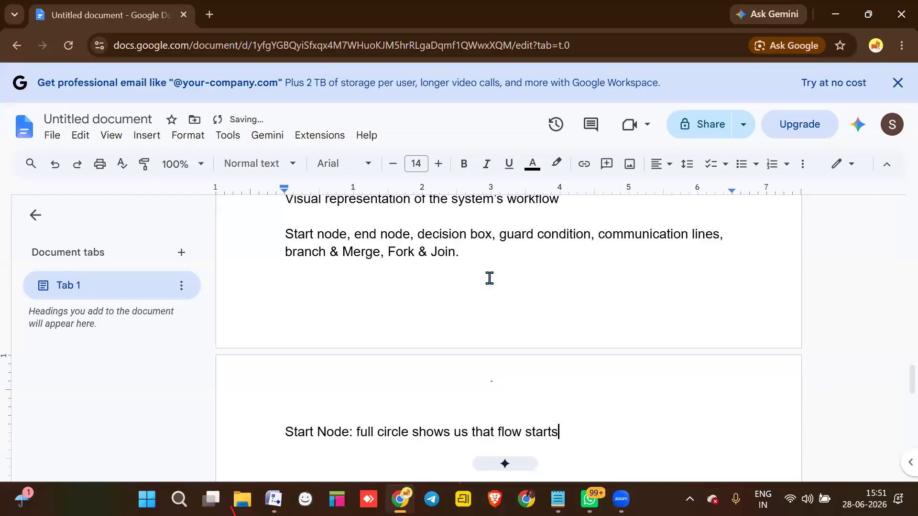
key(Return)
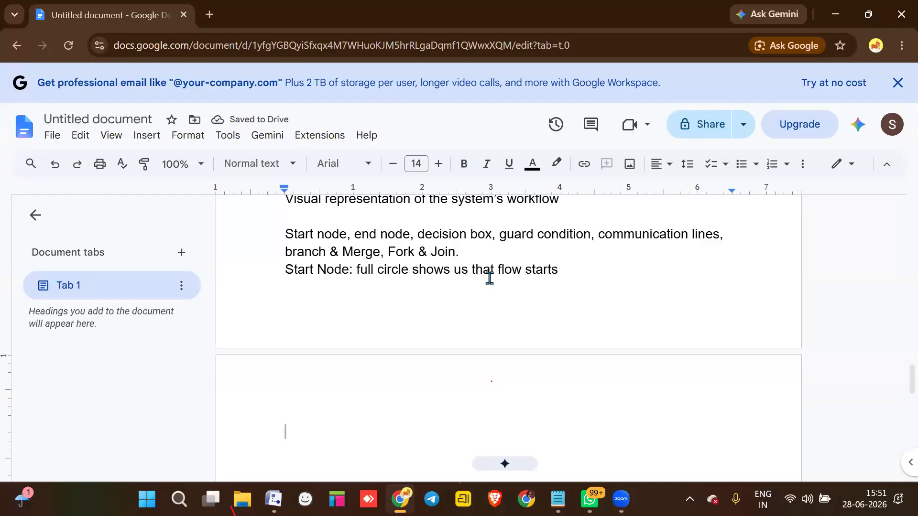
click(487, 258)
key(Return)
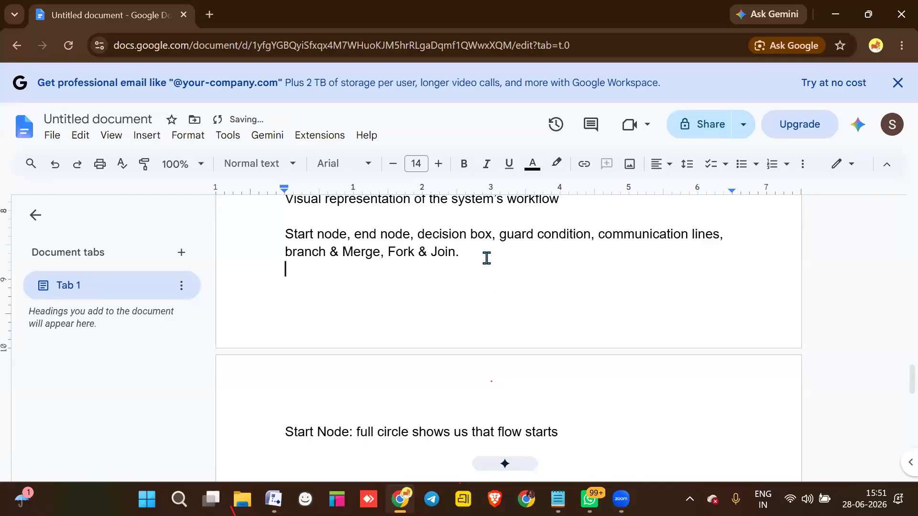
double_click(569, 433)
key(Return)
key(Return)
- Add End Node 'Double cicle shows that flow stops over there' and Decision Box 'Decides what to do further'
text(End Node)
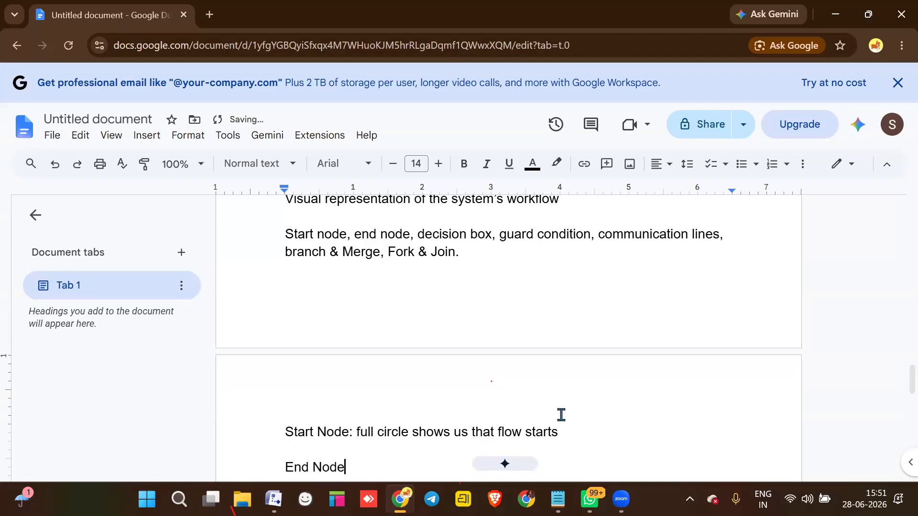
text(:)
text(F)
key(BackSpace)
text(Double cicle sho)
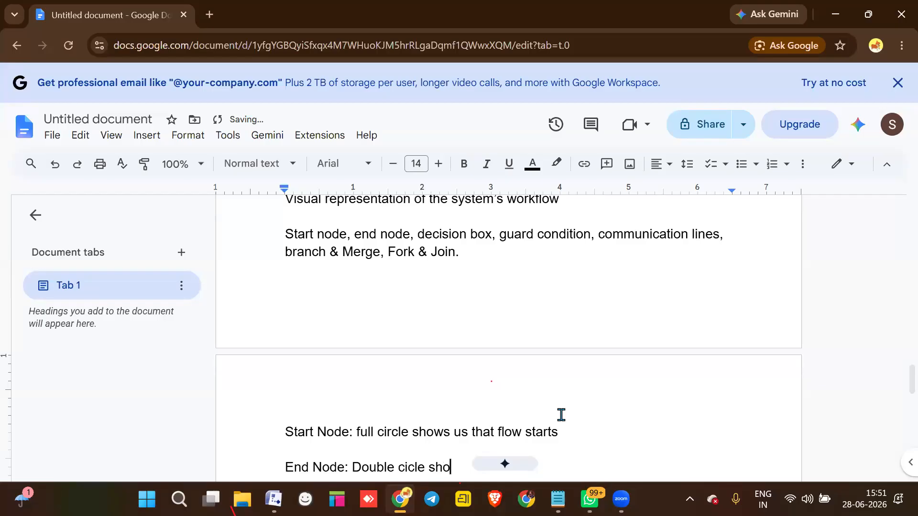
text(ws that flow stops o)
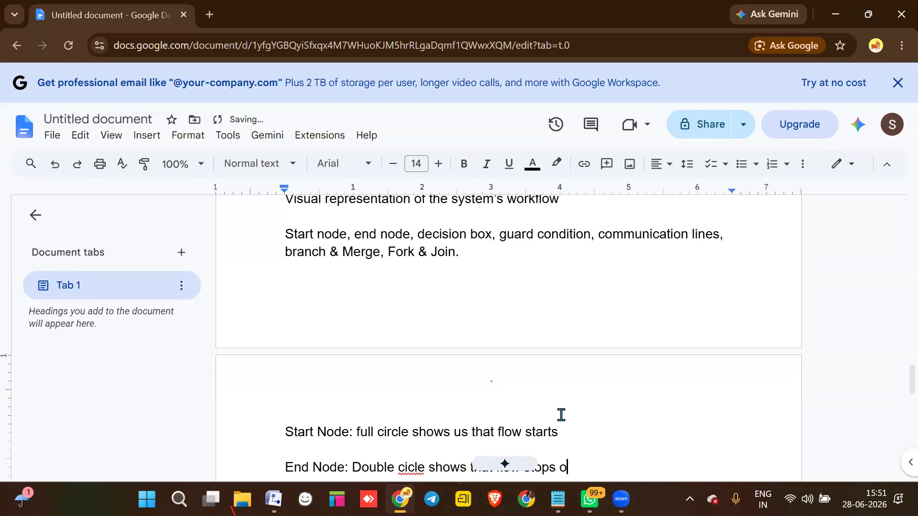
text(ver there)
key(Return)
key(Return)
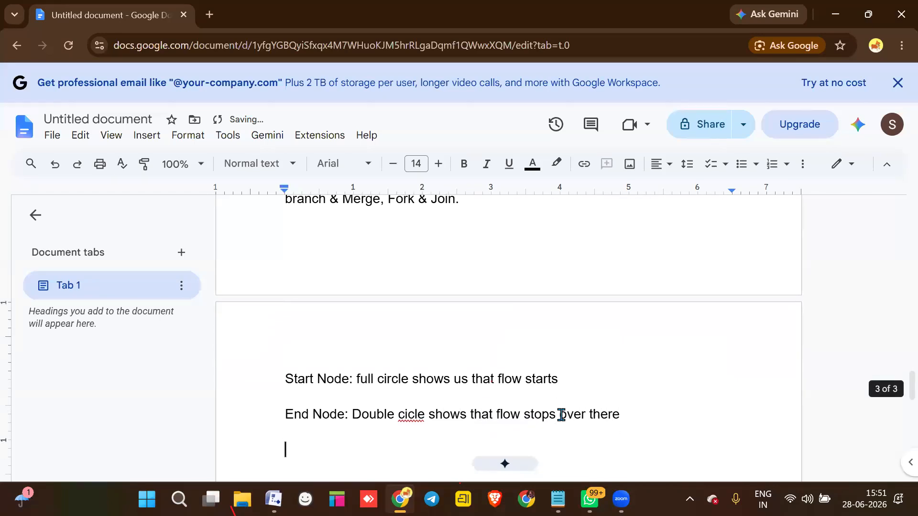
text(Deci)
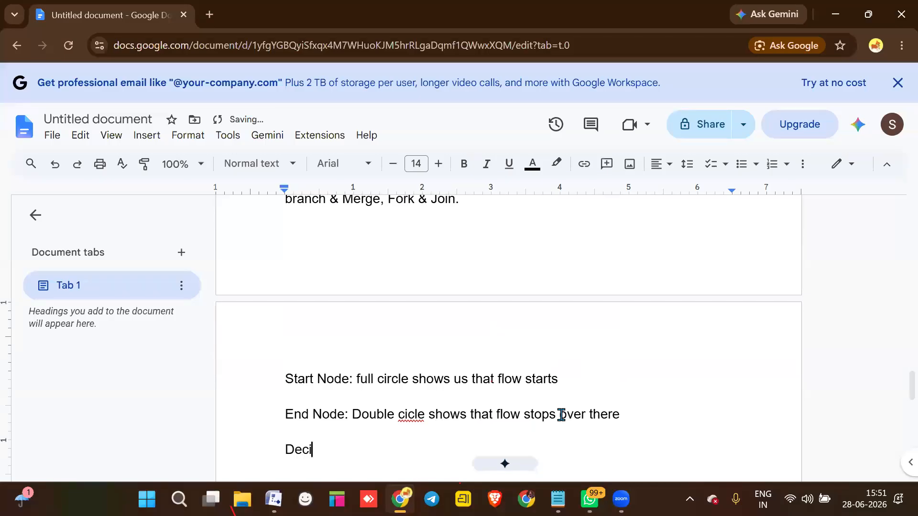
text(sion Box: )
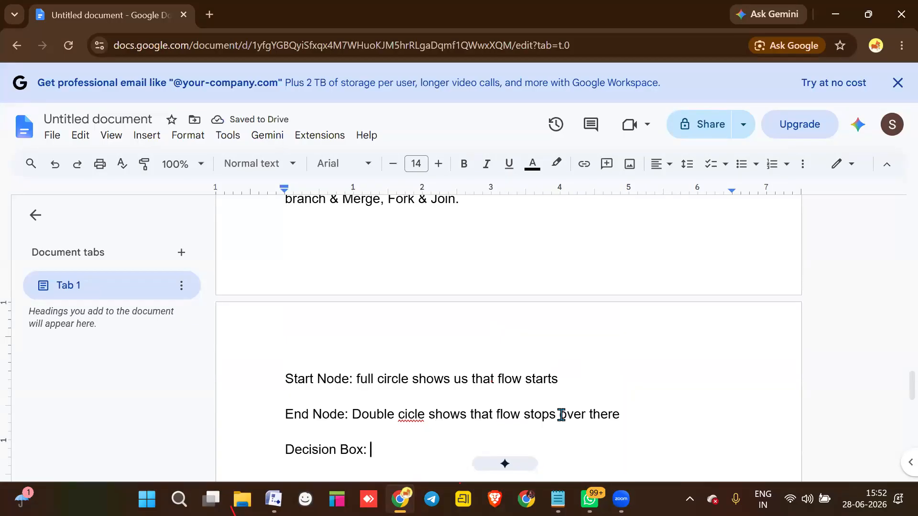
text(Decid)
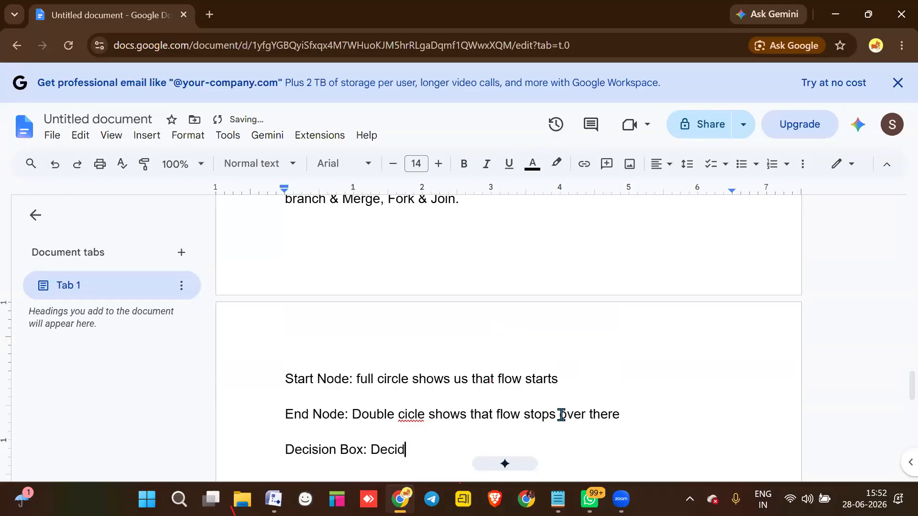
text(es what to d)
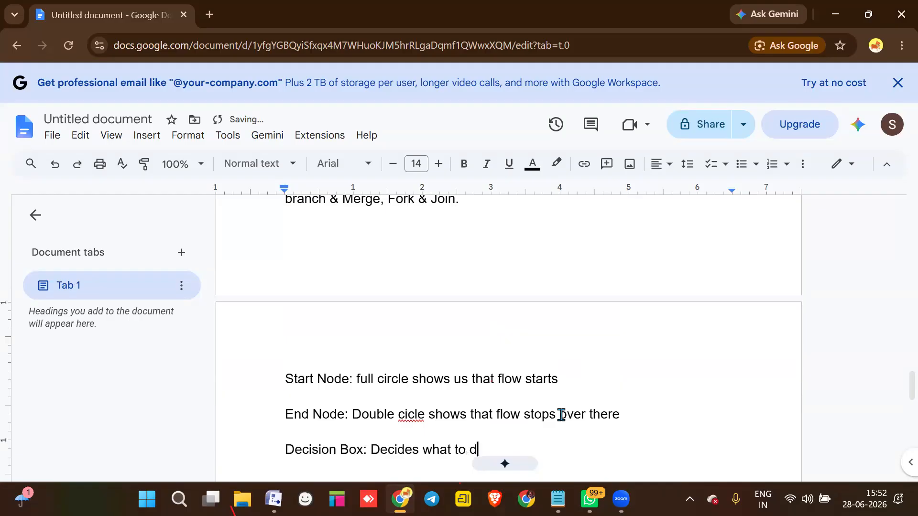
text(o further)
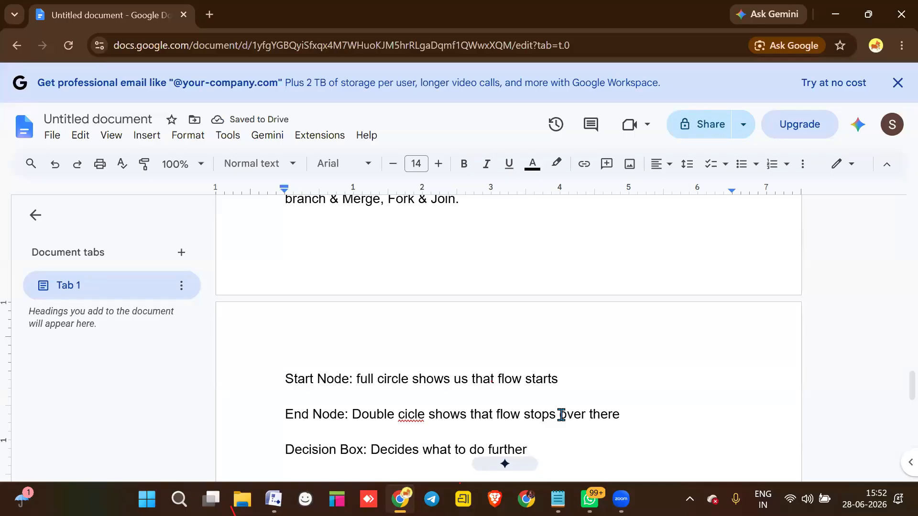
key(Return)
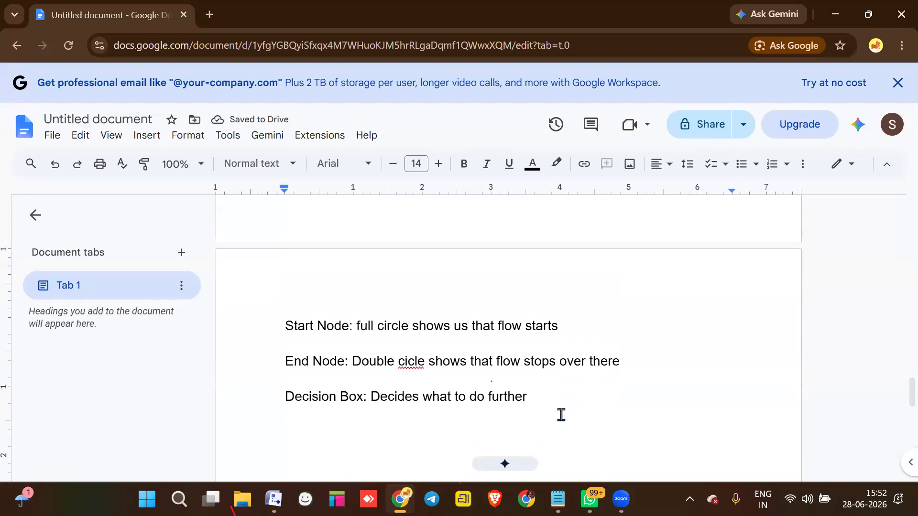
- Define Gurad condition (valid or invalid), Branch & Merge (splits and connects) and Fork & Join (parallel works)
text(Gurad )
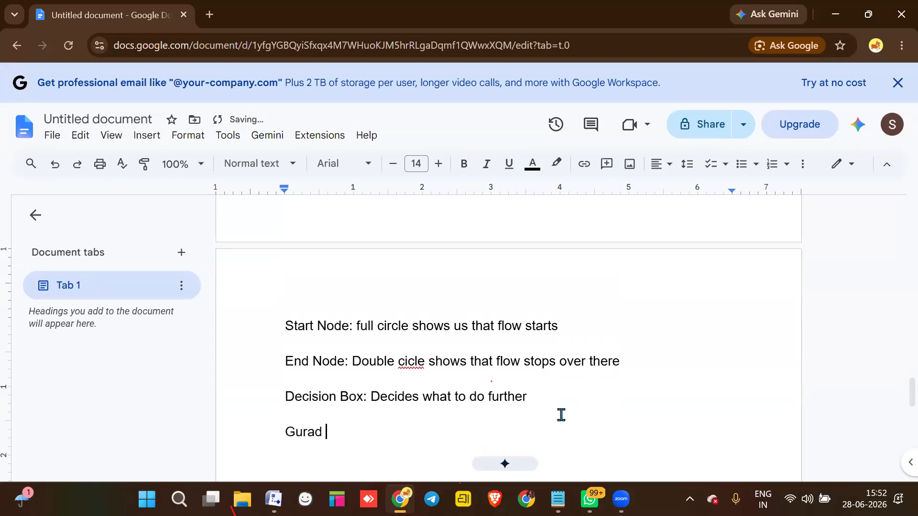
text(condition :)
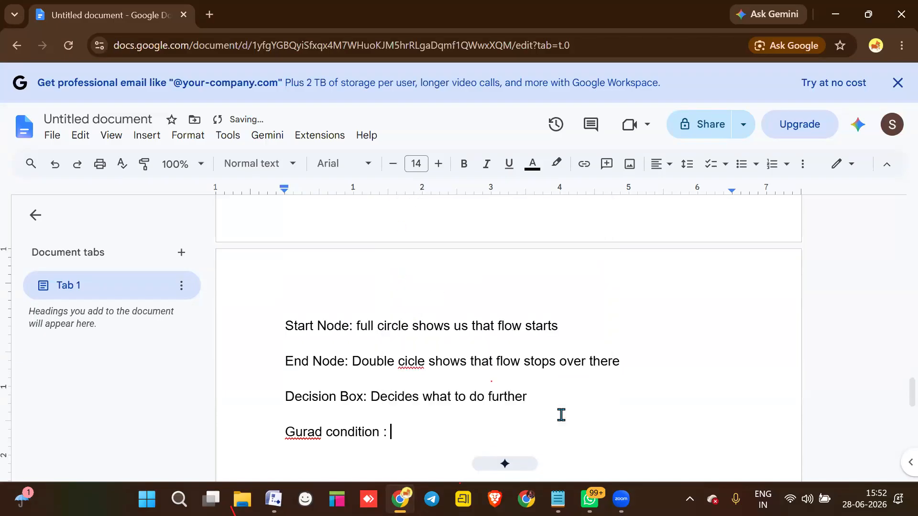
text( Shows us wheth)
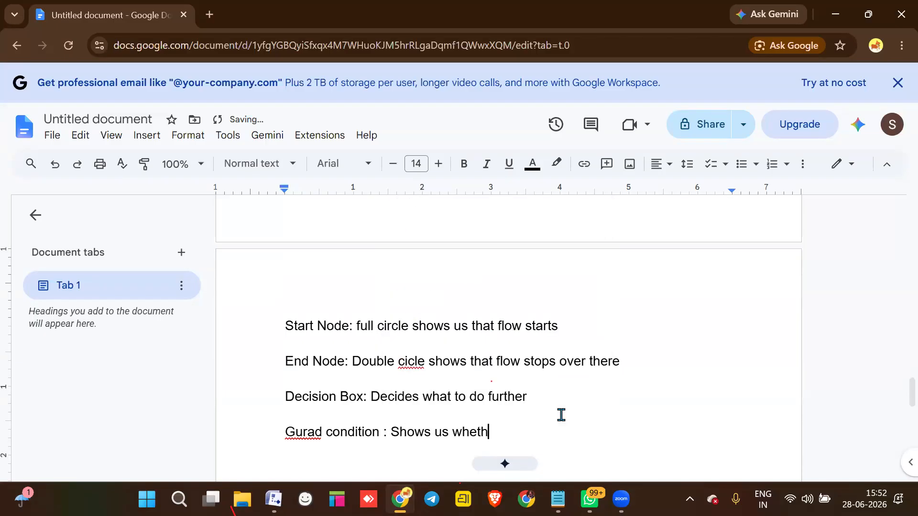
text(er it is valid or invalid)
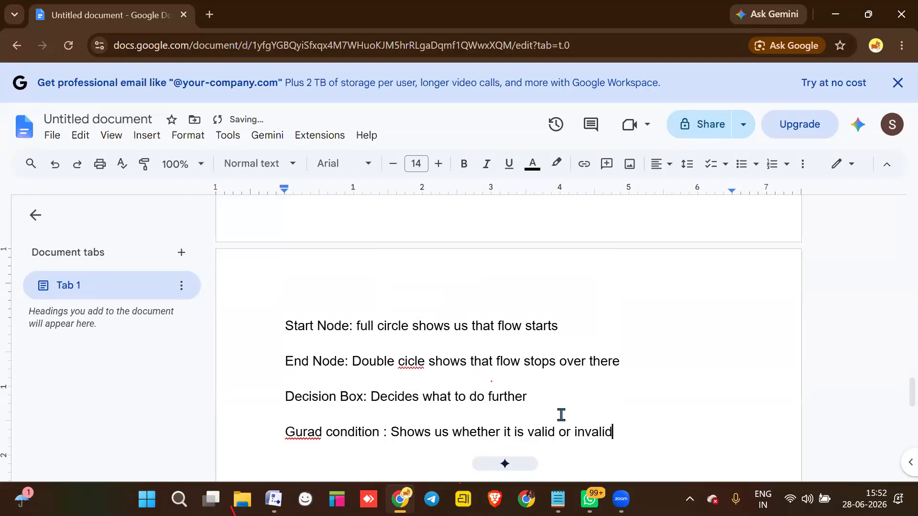
key(Return)
text(Branch & Merge :)
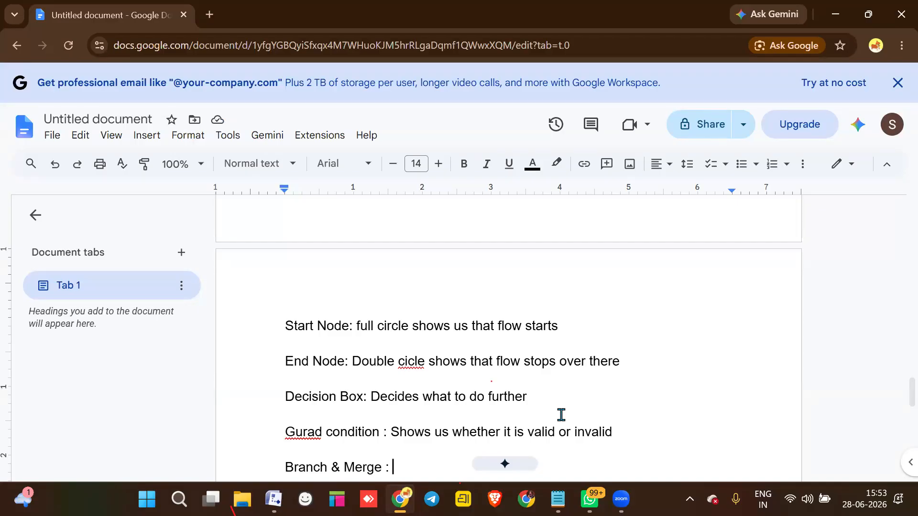
text(Splits and)
text( com)
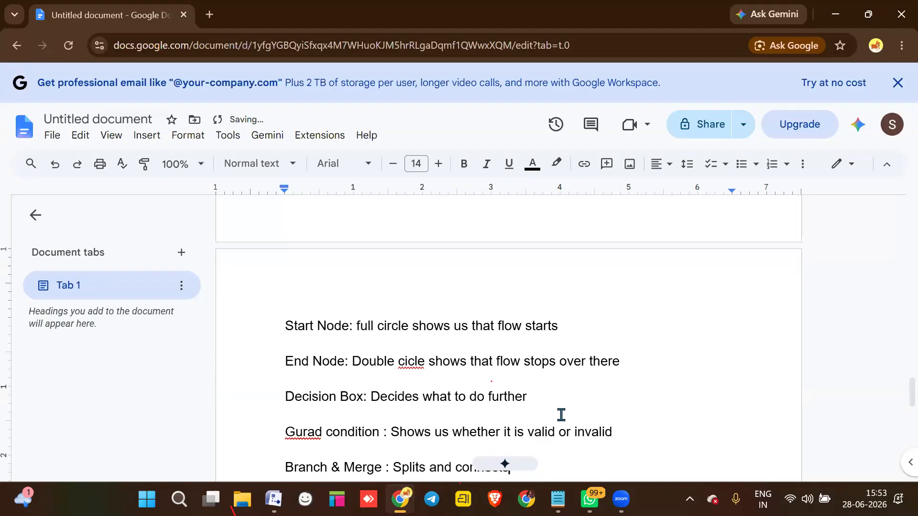
text(nects & shows us the options)
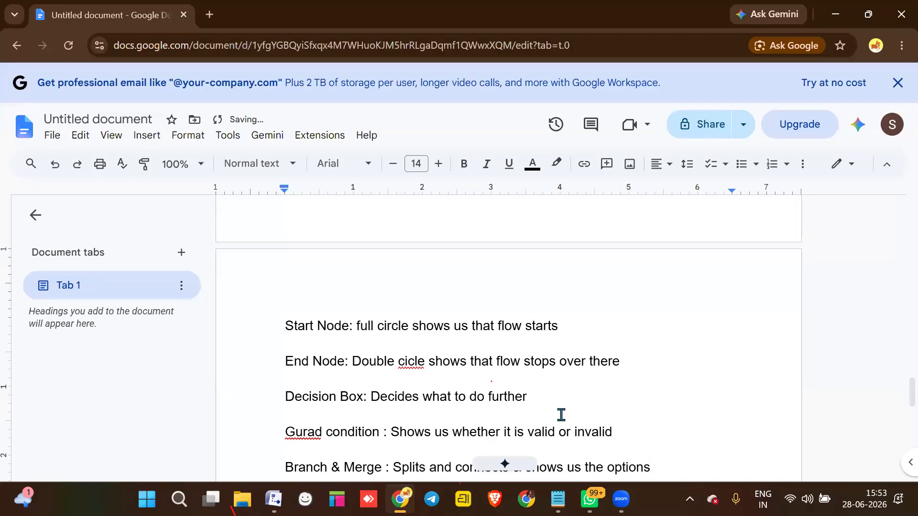
key(Return)
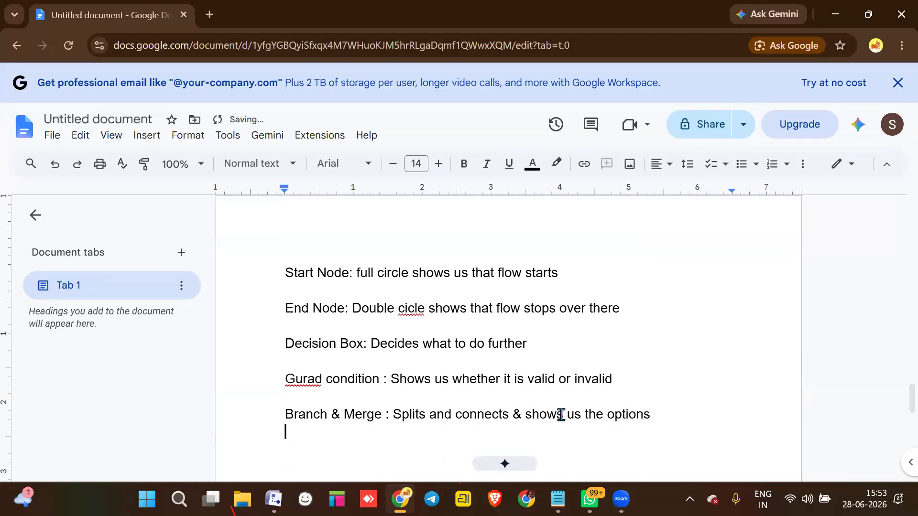
text(Fork & Join)
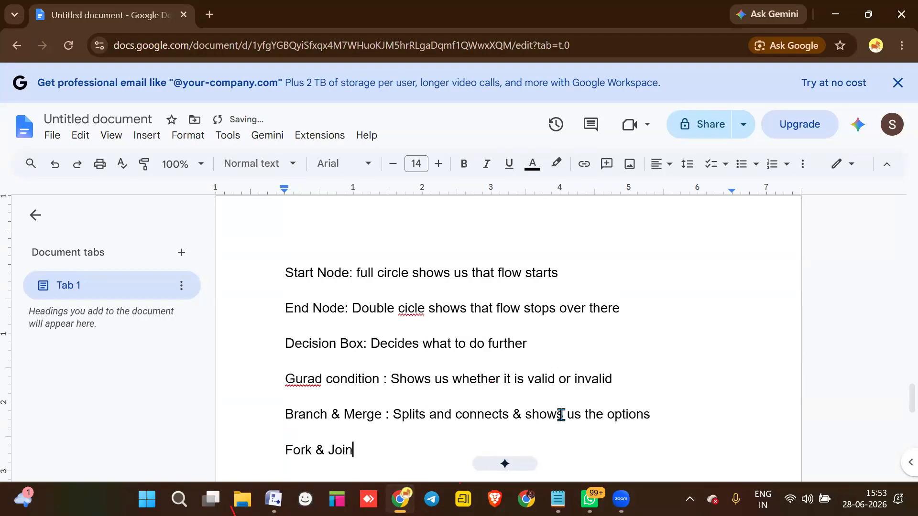
text( : parallel works)
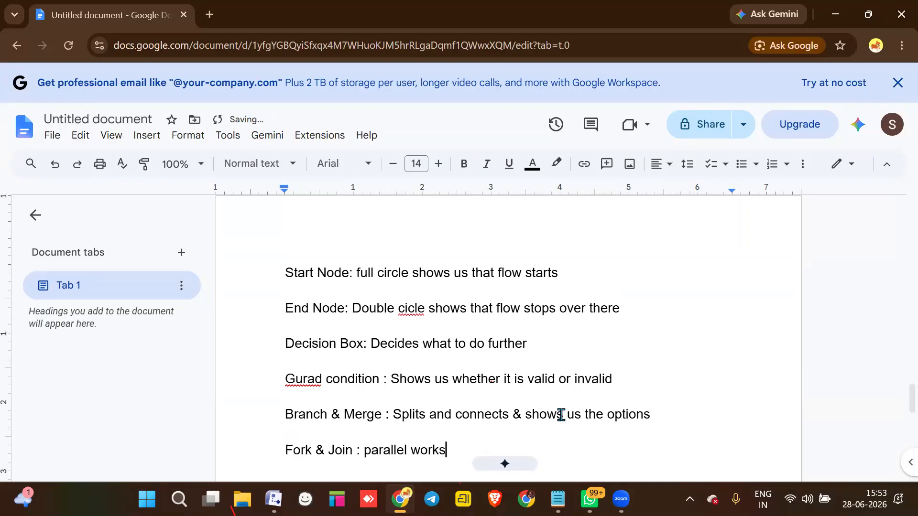
text( happening at the same time)
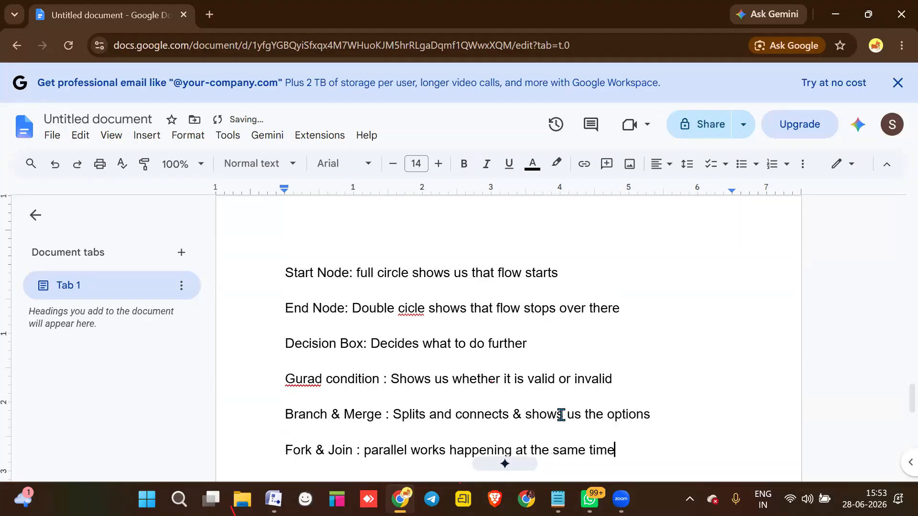
text(.)
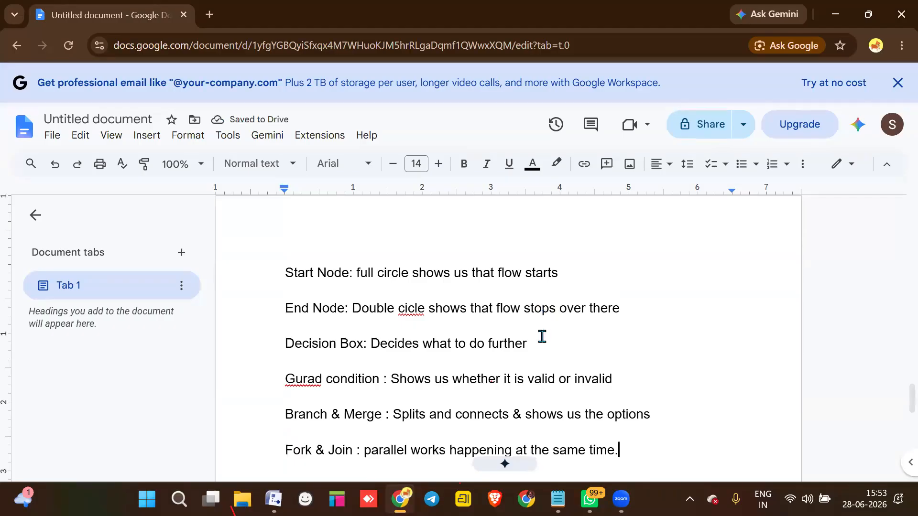
- Begin an 'Eg: If the creditinals are true…' example line under the Gurad condition definition
scroll(562, 340, down, 3)
scroll(560, 331, up, 3)
click(657, 371)
key(Return)
text(Eg:)
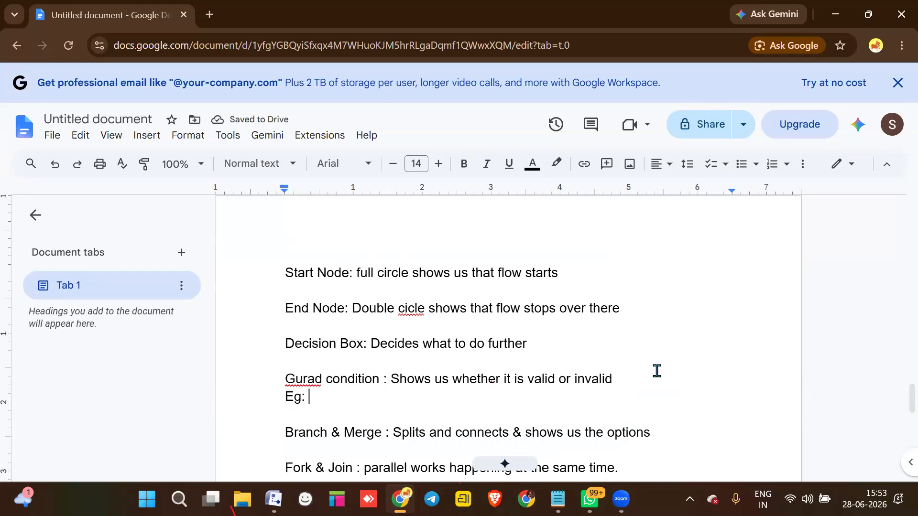
text(If th)
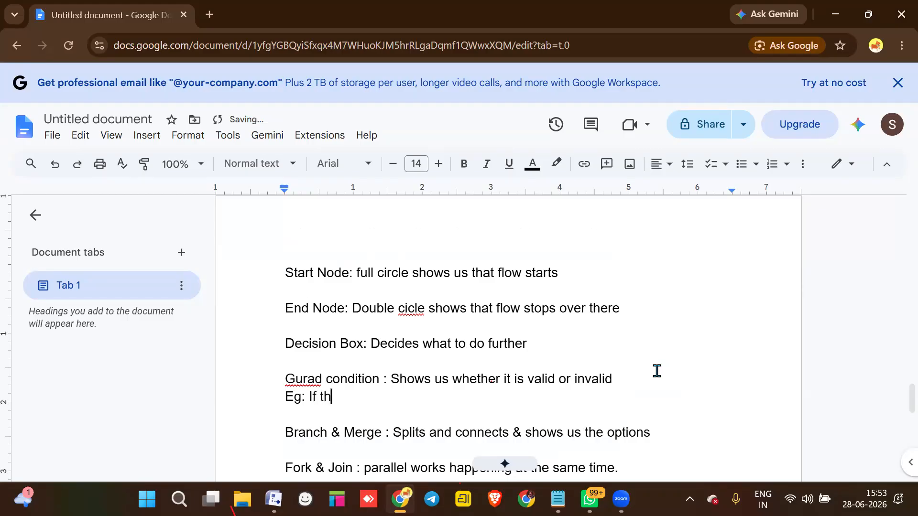
text(e creditinals are )
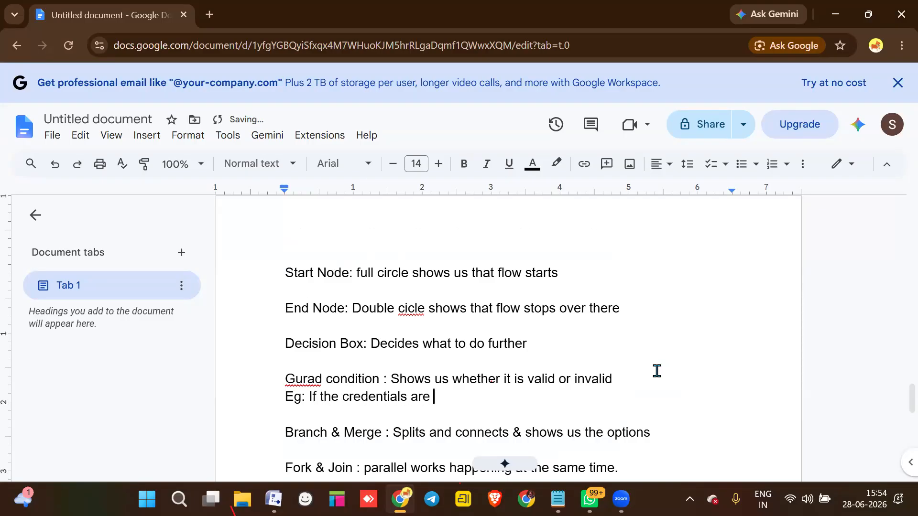
text(true we will login sc)
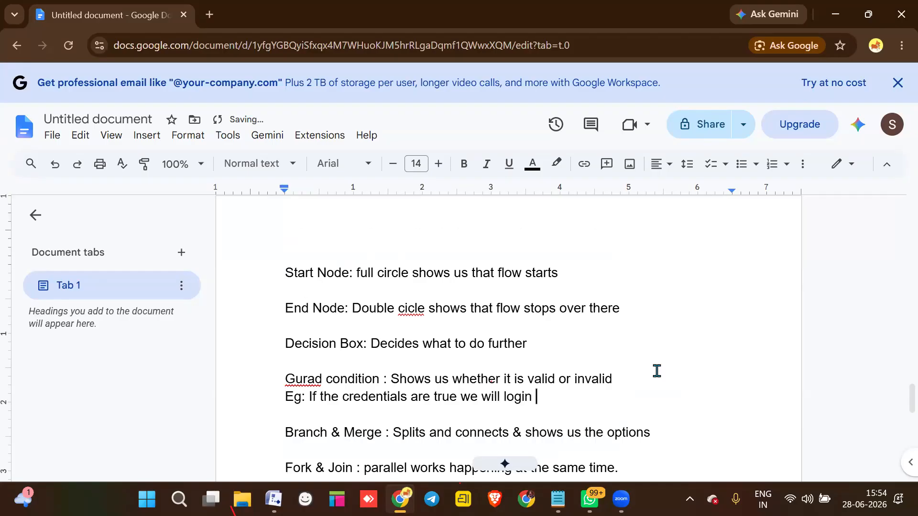
- Finish the login example with 'successful or else it is invalid action' and add 'Eg: Payment purpose' under Branch & Merge
key(BackSpace)
text(uccessful or else it is invalid action)
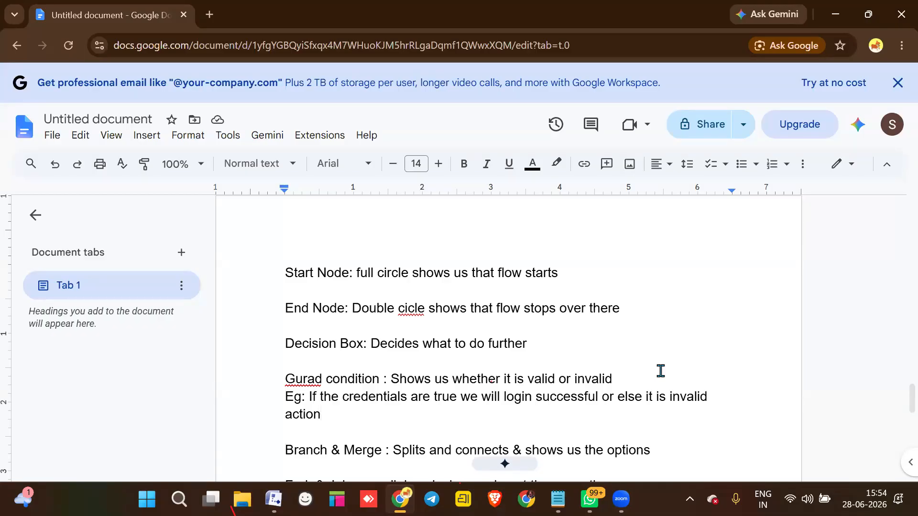
scroll(659, 371, down, 7)
scroll(629, 346, up, 4)
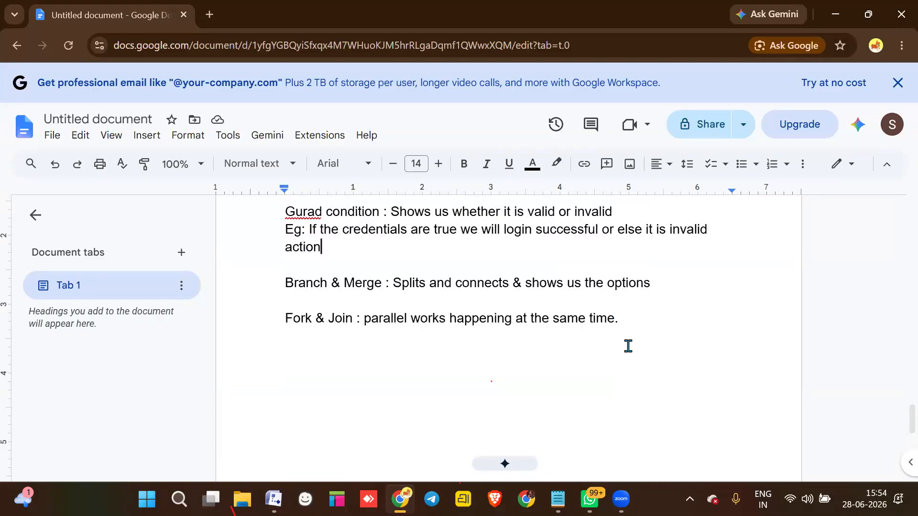
click(677, 289)
key(Return)
text(E)
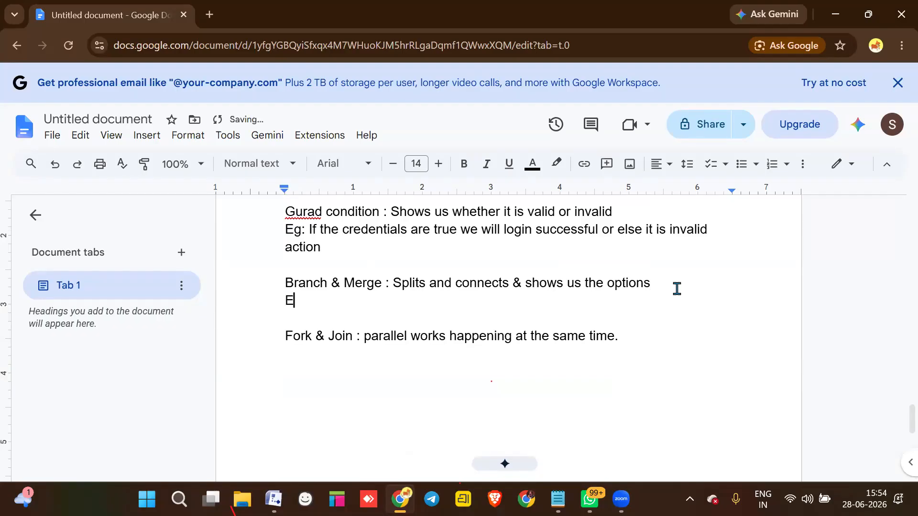
text(g: Payment)
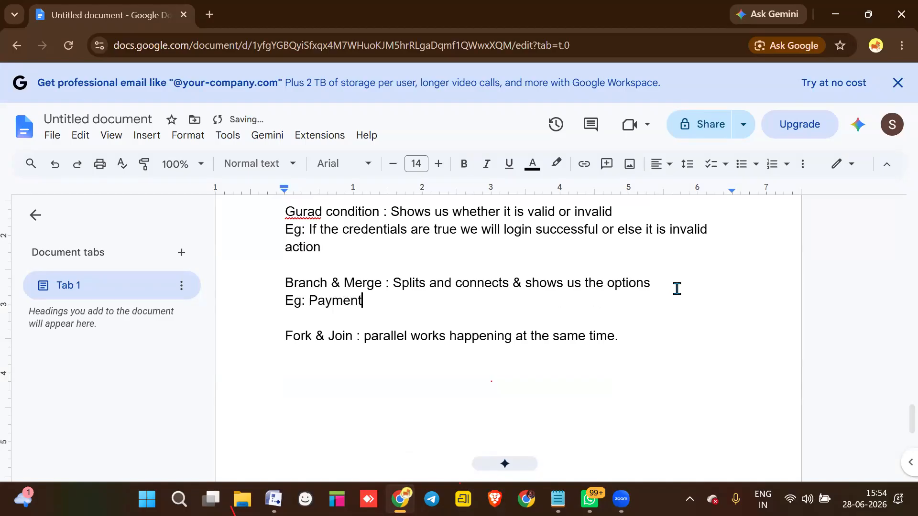
text( purpose)
- Add the example 'Eg : Order details.' under the Fork & Join definition
click(652, 336)
key(Return)
text(Eg)
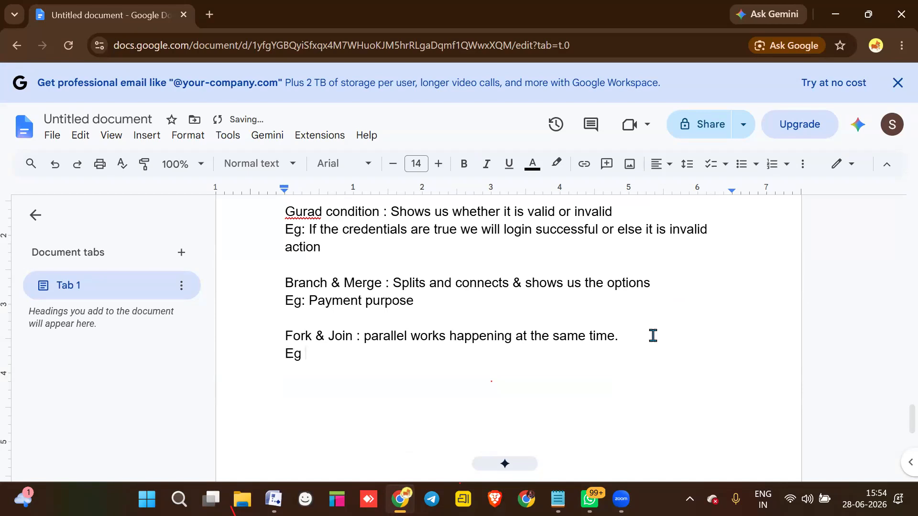
text( : Order details.)
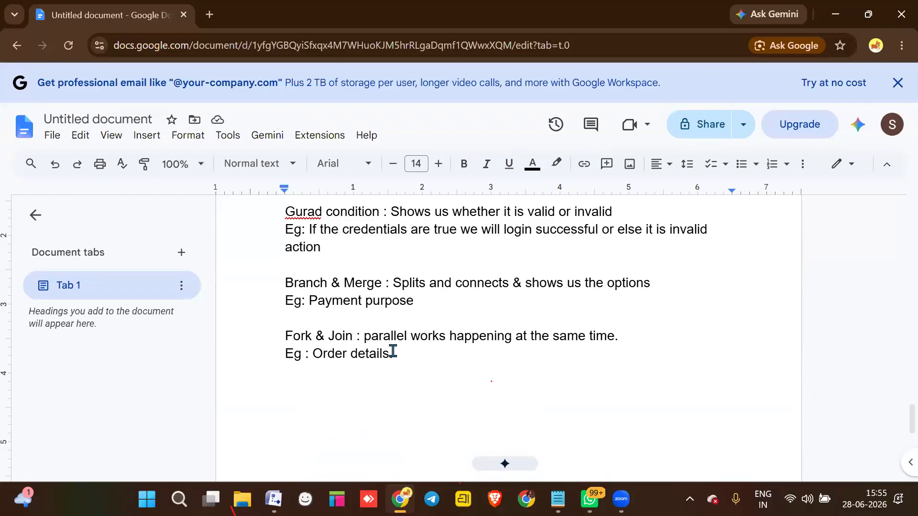
- Return to Visio and insert a new blank page, Page-2
mouse_move(282, 497)
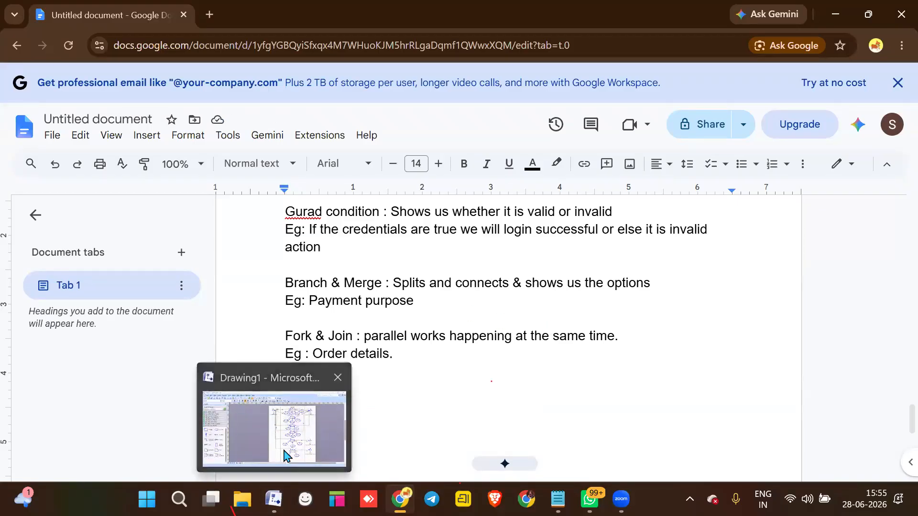
click(286, 454)
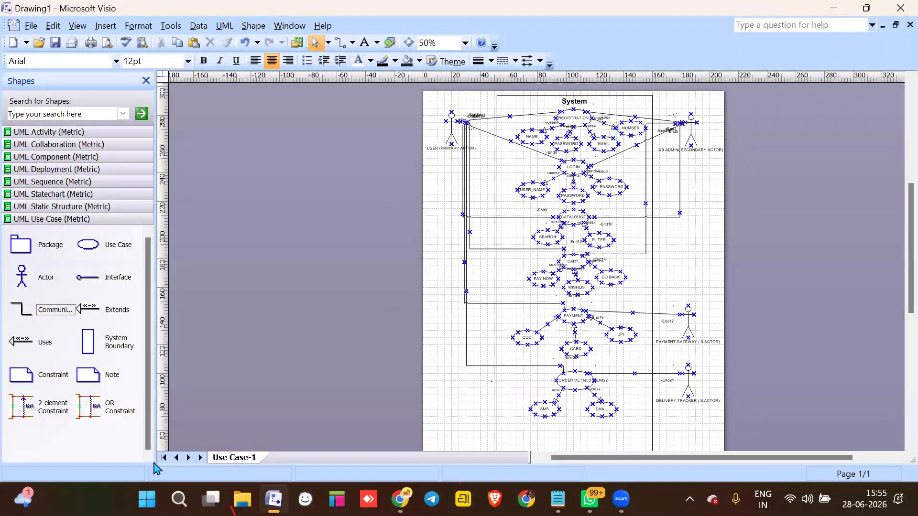
right_click(219, 458)
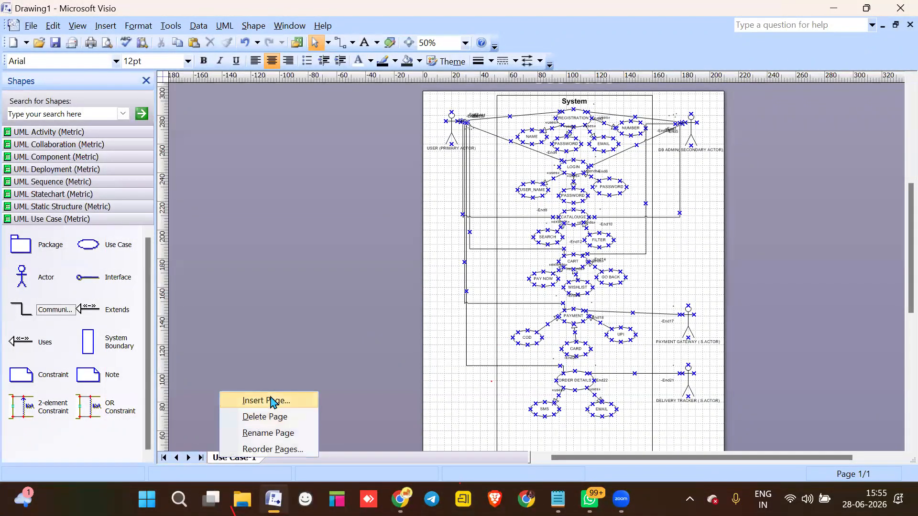
click(268, 401)
click(543, 353)
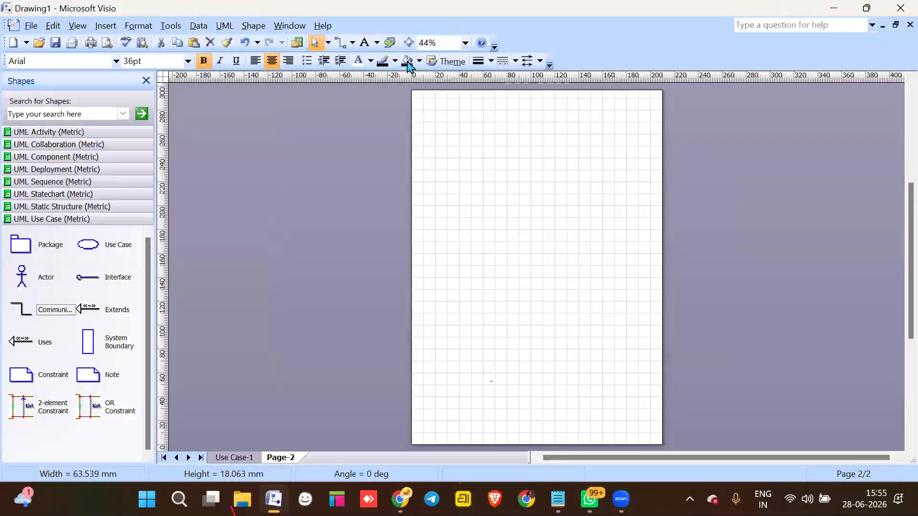
- Zoom Page-2 to 100% and expand the UML Activity (Metric) stencil
click(464, 43)
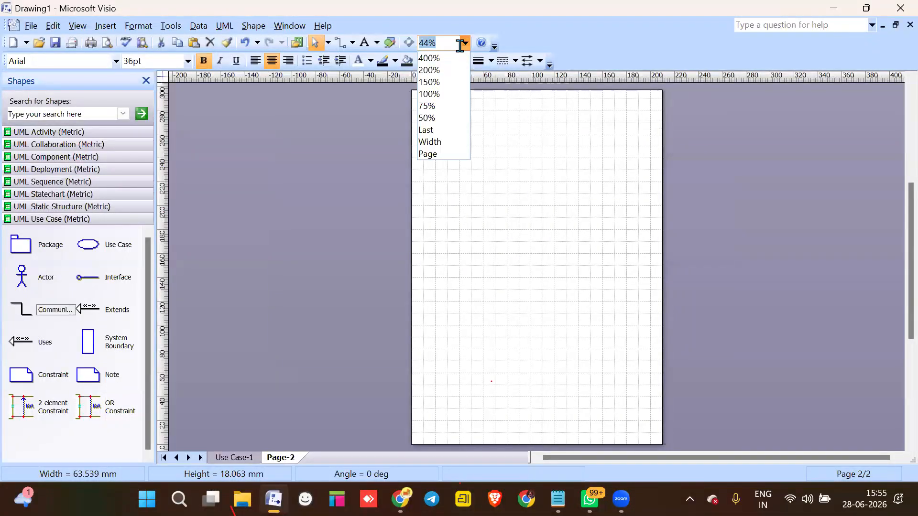
click(430, 94)
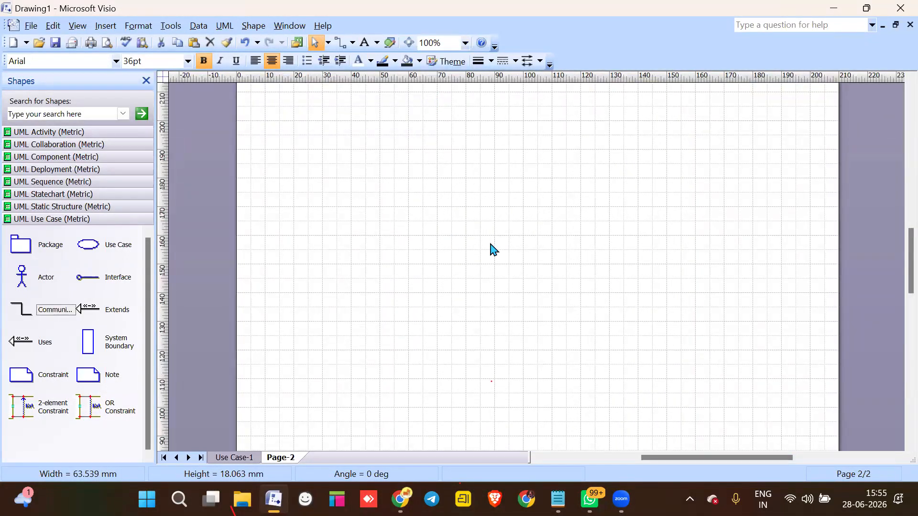
scroll(100, 427, down, 2)
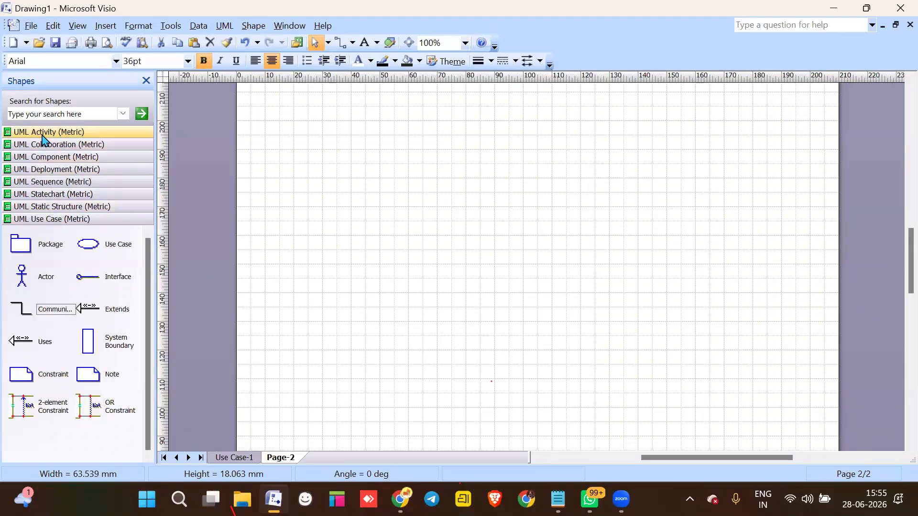
click(76, 136)
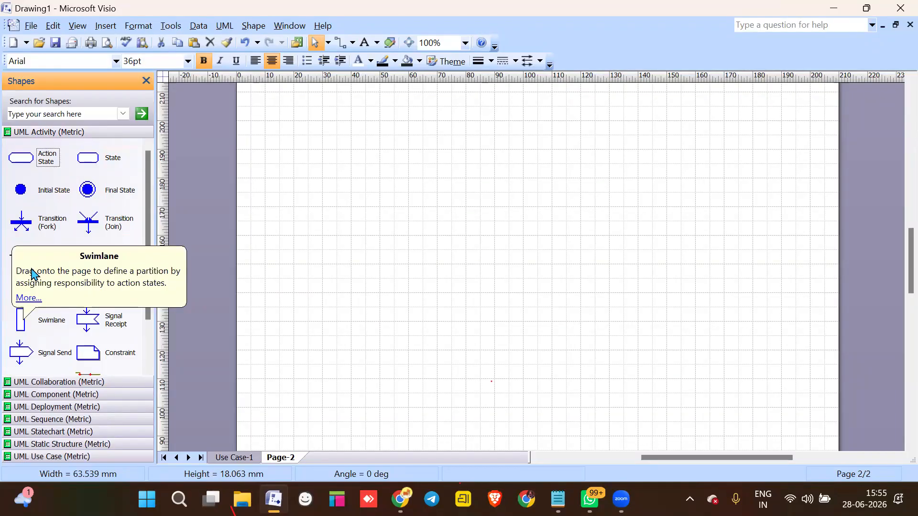
drag(20, 193, 457, 146)
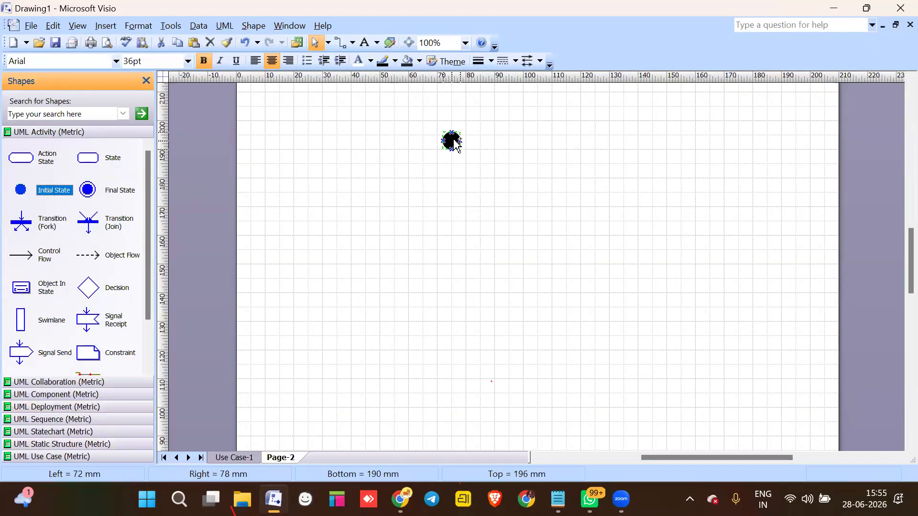
drag(87, 190, 518, 140)
drag(45, 156, 486, 186)
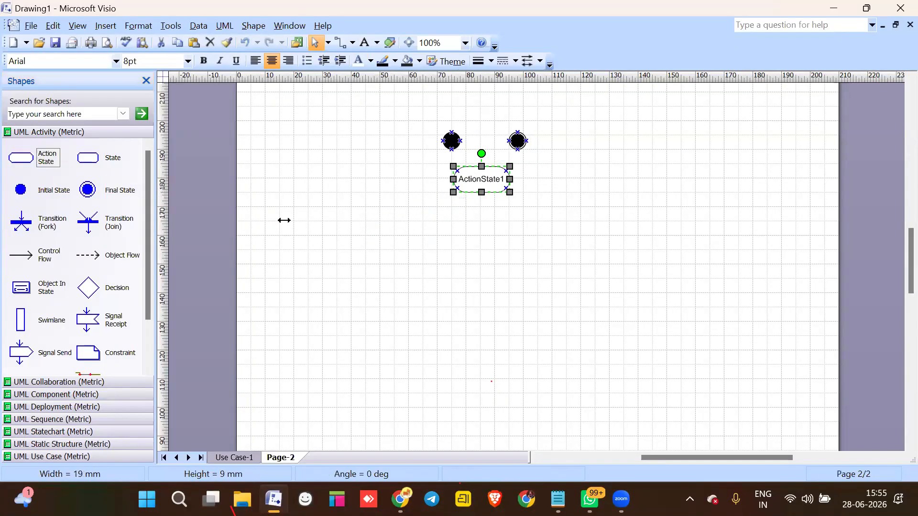
drag(21, 256, 515, 232)
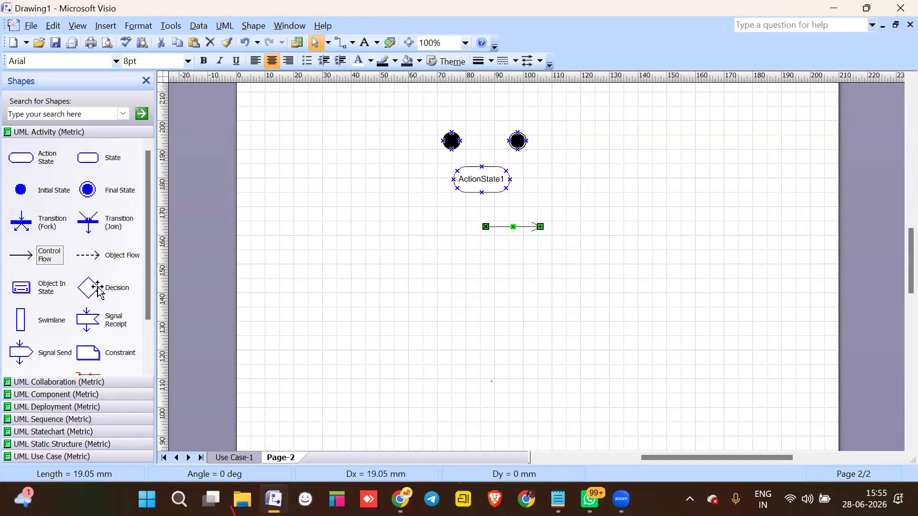
drag(106, 287, 508, 261)
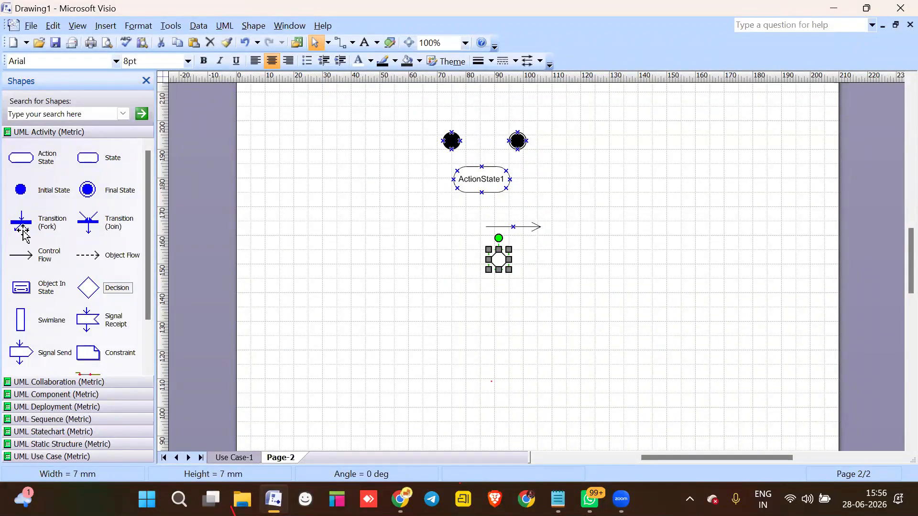
drag(22, 233, 430, 311)
drag(89, 225, 428, 333)
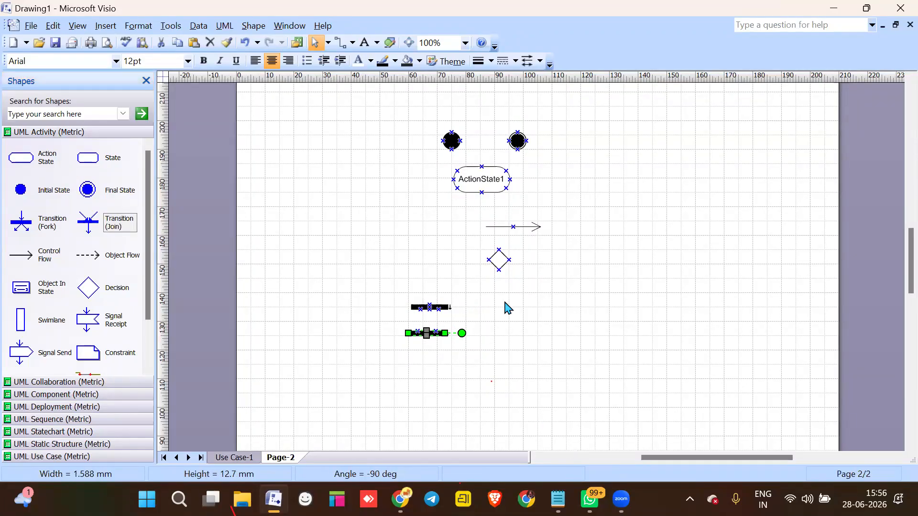
key(ctrl+a)
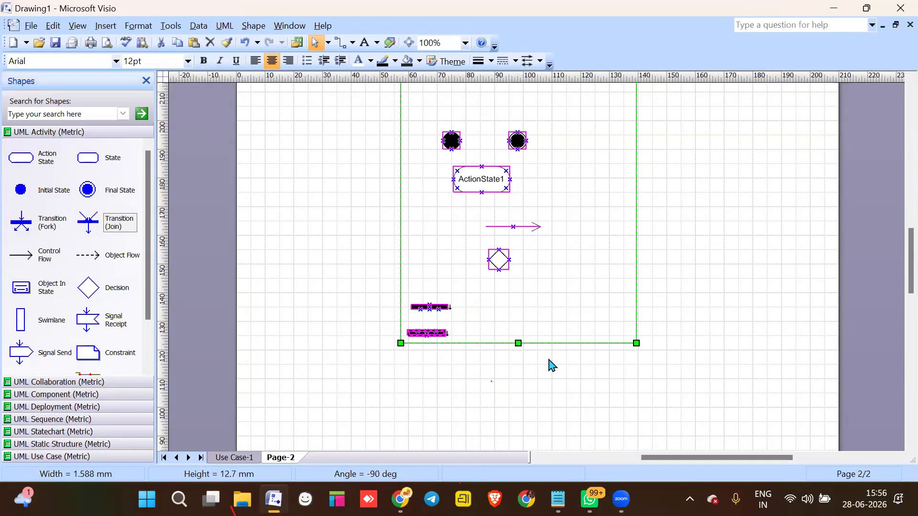
key(Delete)
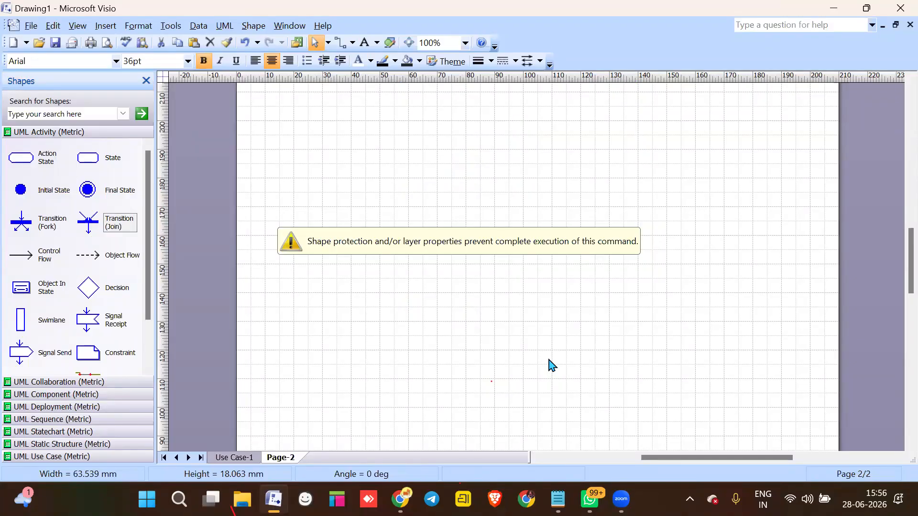
click(225, 460)
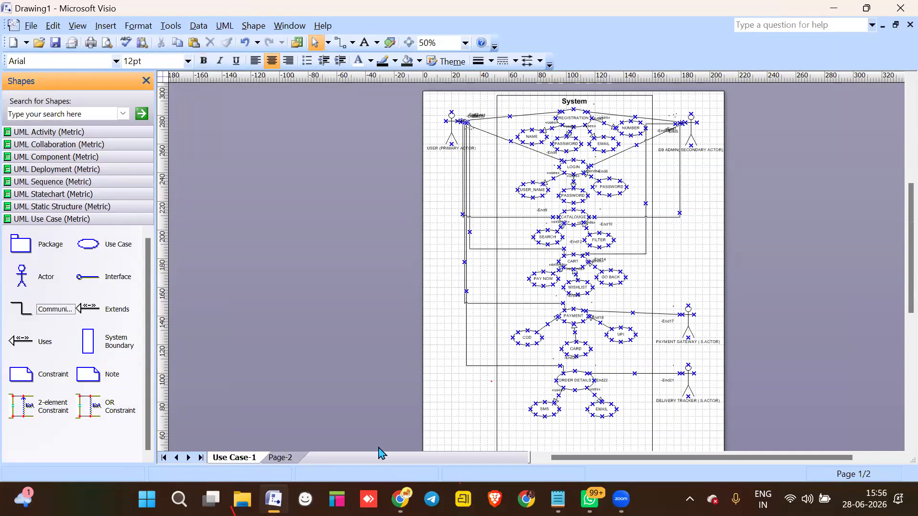
- Go back to Page-2 and open the UML Activity shapes
click(282, 459)
scroll(526, 284, up, 5)
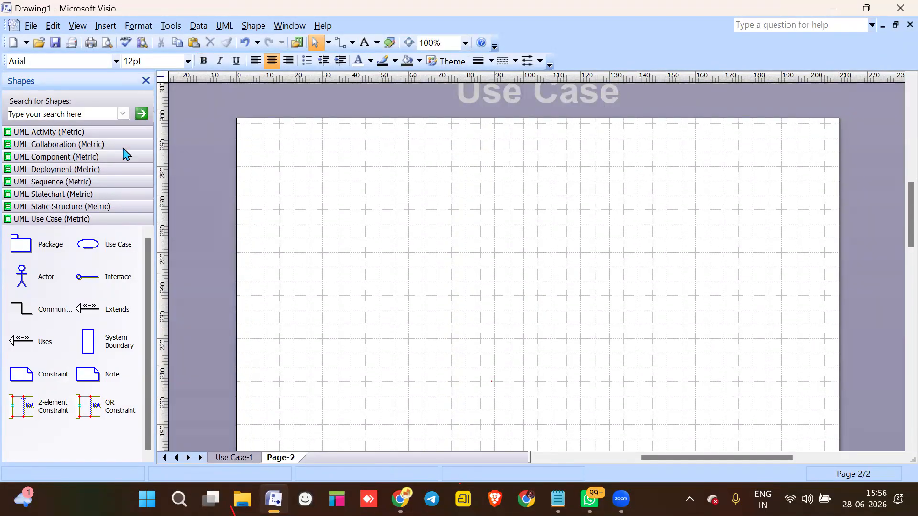
click(57, 135)
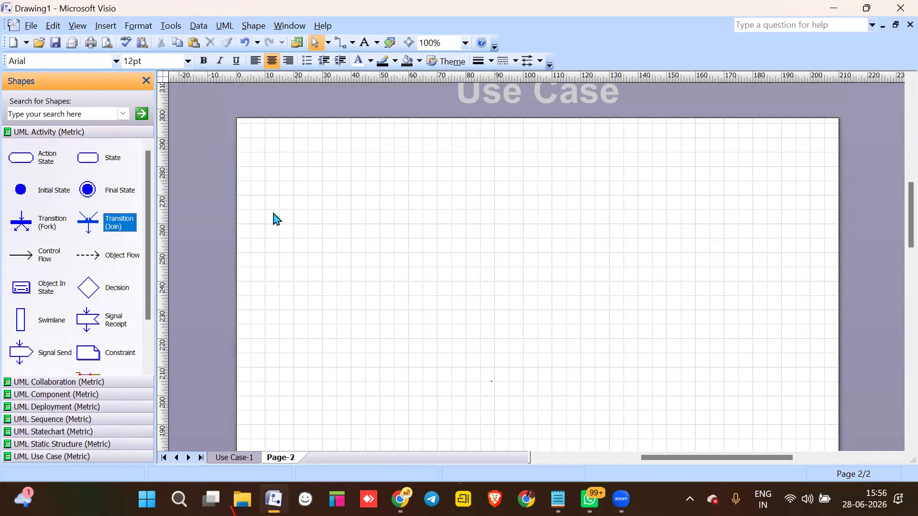
- Place an initial state at top centre, a control flow pointing down, and an action state beneath
drag(21, 190, 221, 190)
drag(592, 165, 526, 151)
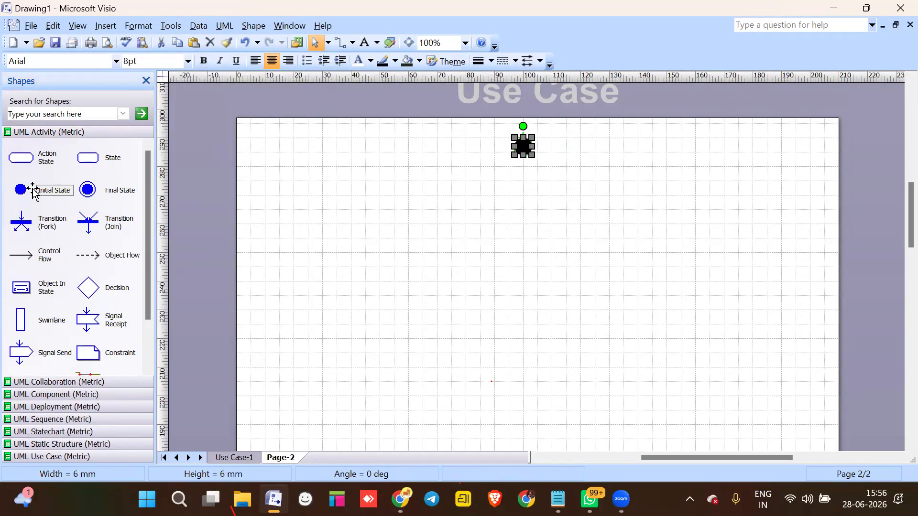
drag(30, 260, 523, 155)
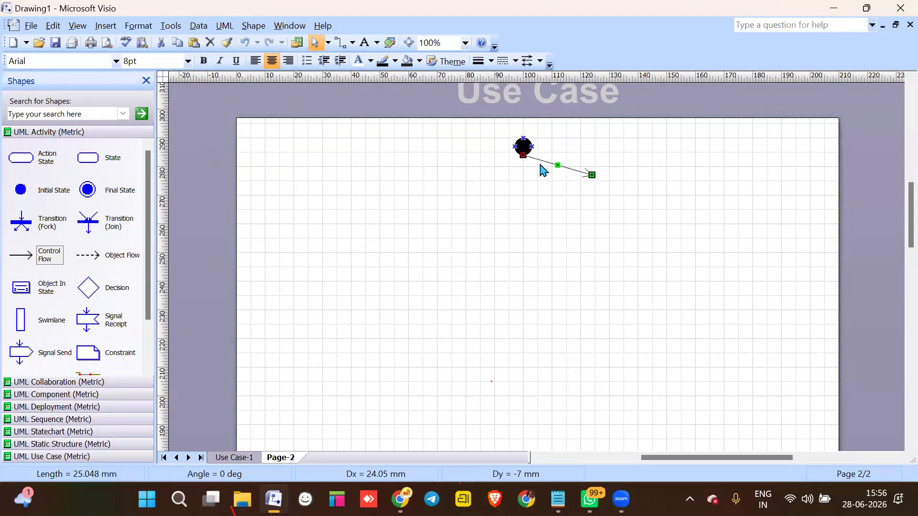
drag(593, 176, 523, 196)
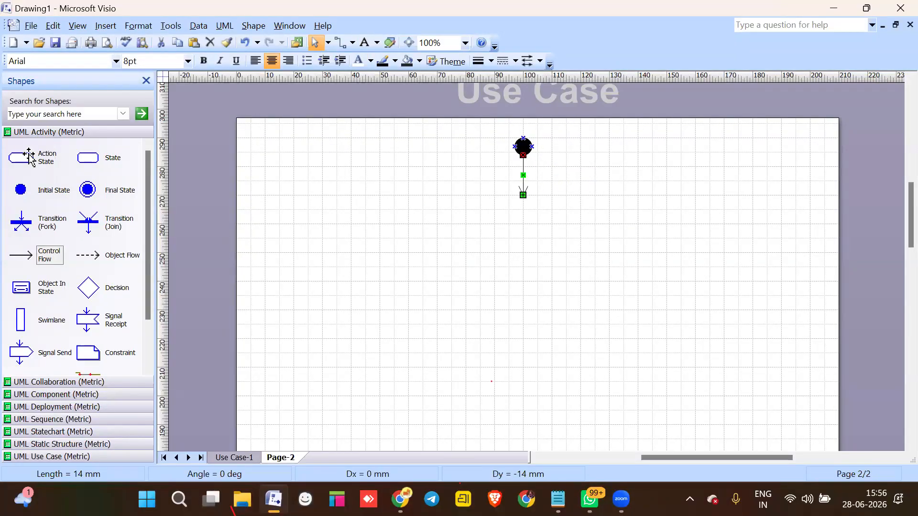
drag(19, 158, 525, 210)
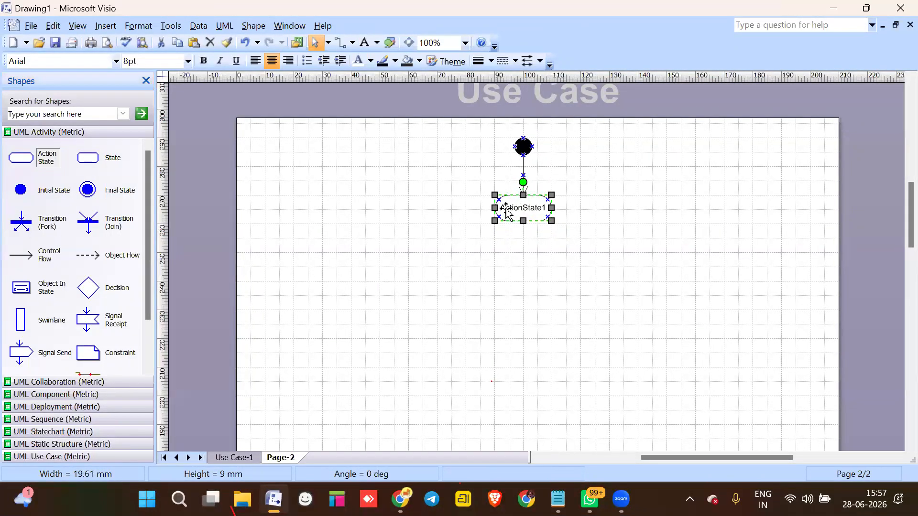
- Name the first action state REGISTRATION and add a flow to a NAME state below it
double_click(508, 208)
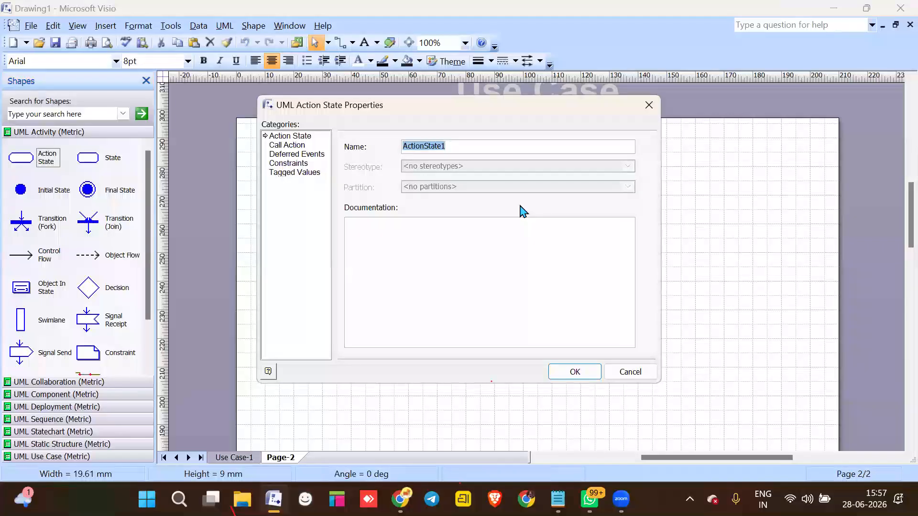
text(REGISTRATION)
key(Return)
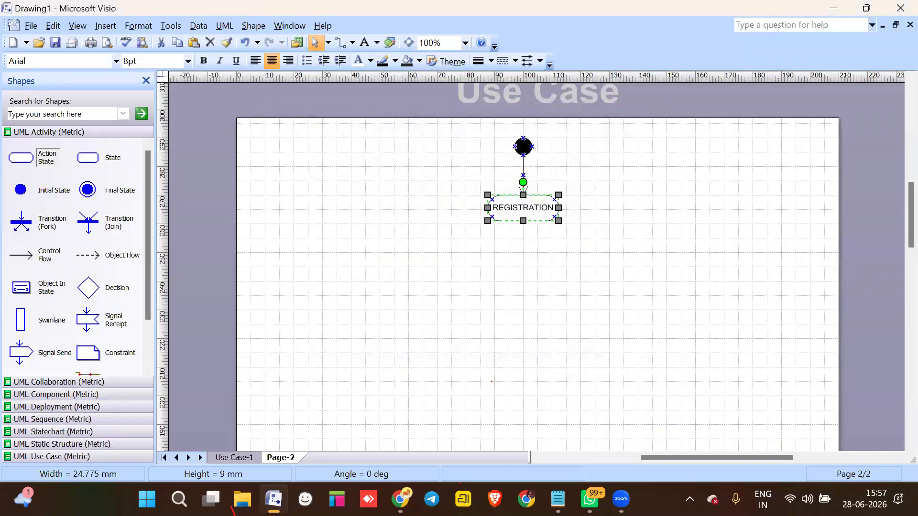
click(462, 301)
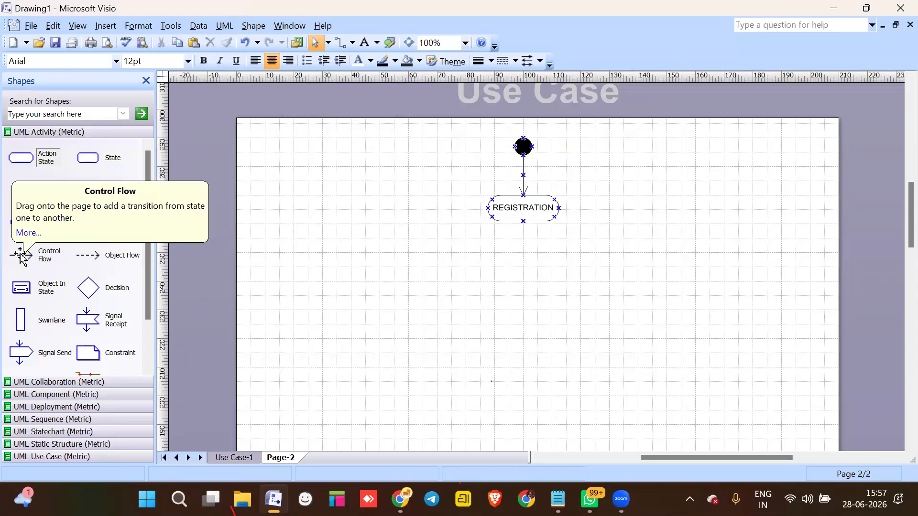
drag(21, 256, 523, 253)
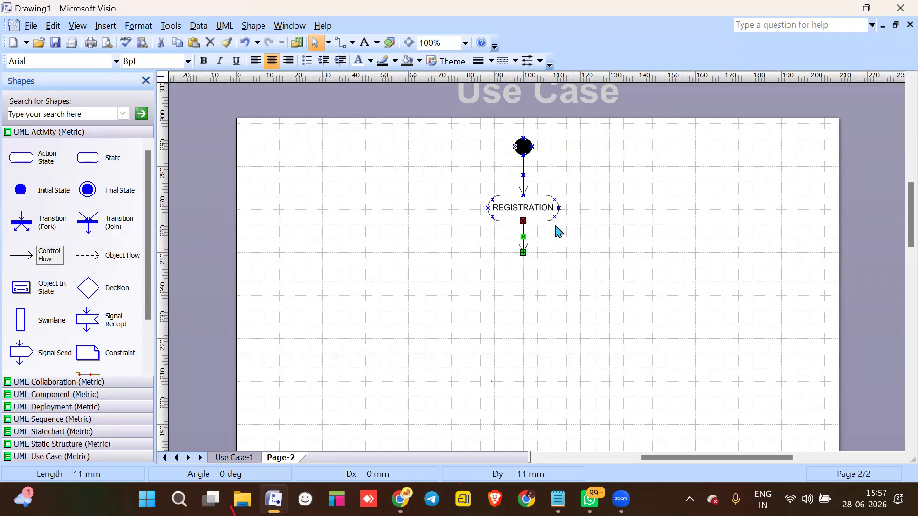
drag(43, 157, 523, 263)
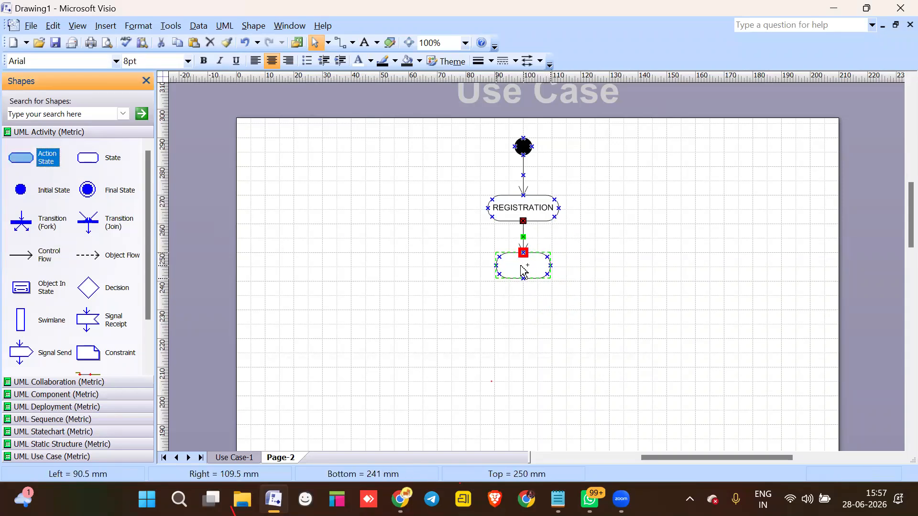
double_click(524, 265)
text(NAME)
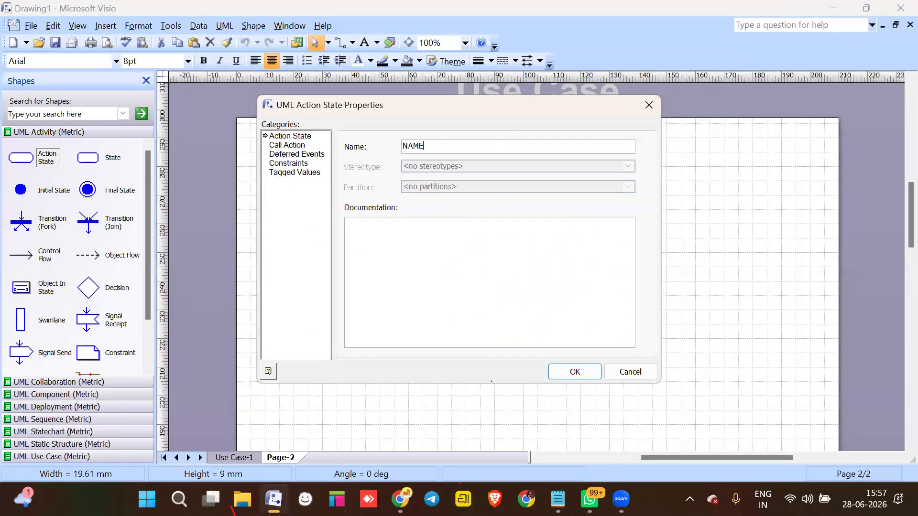
key(Return)
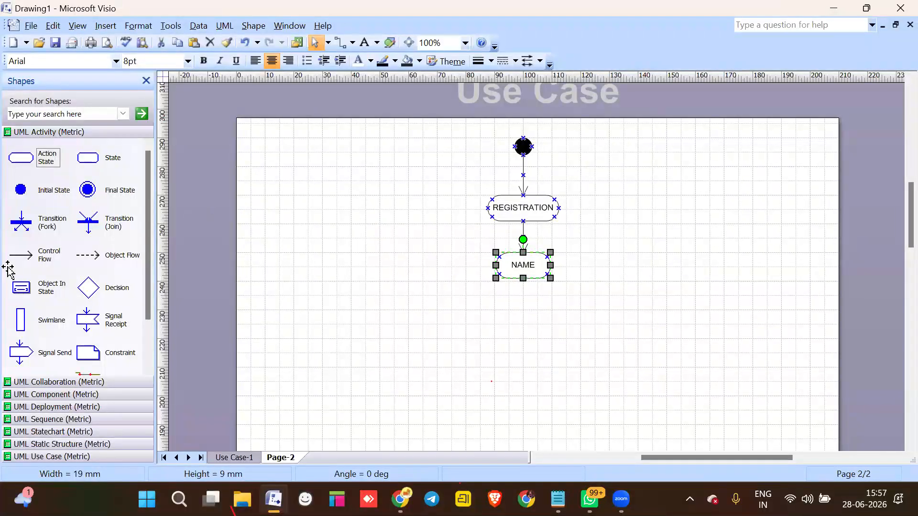
- Continue the chain with control flows to EMAIL and NUMBER action states
drag(39, 263, 523, 309)
drag(21, 158, 544, 300)
double_click(523, 321)
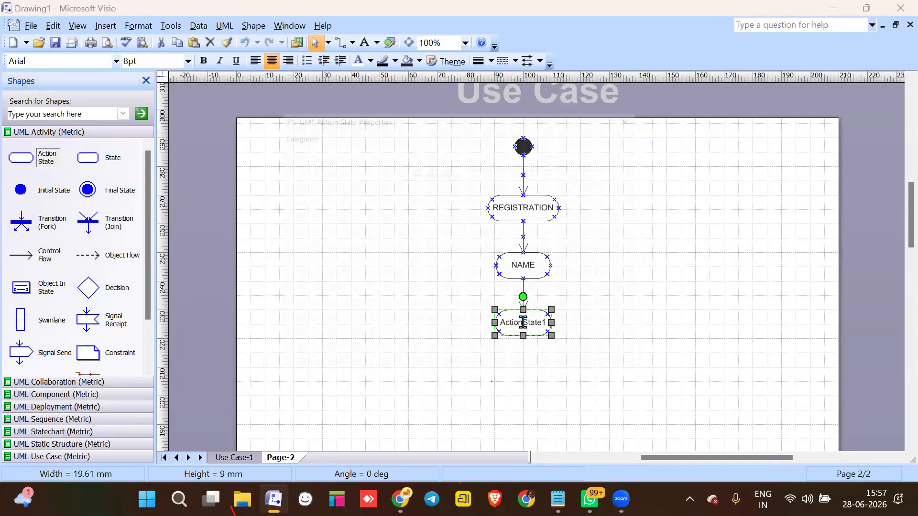
text(EMA)
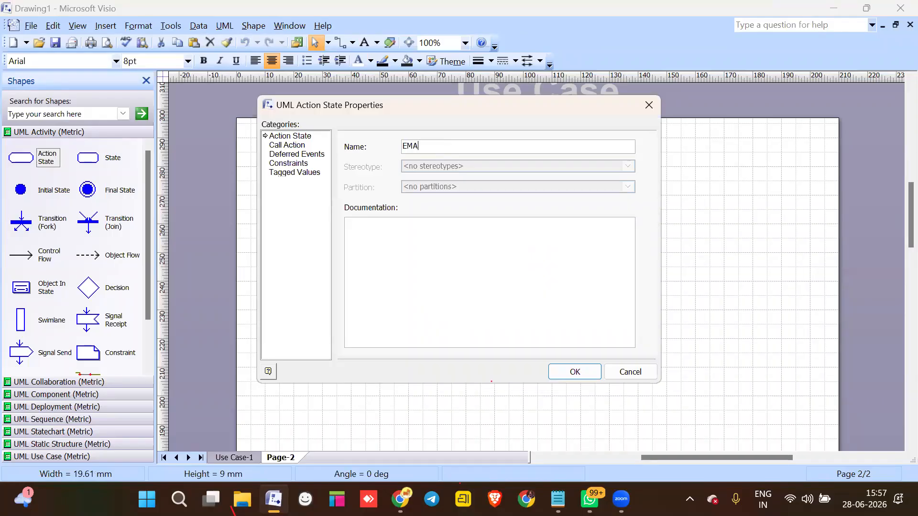
text(IL)
key(Return)
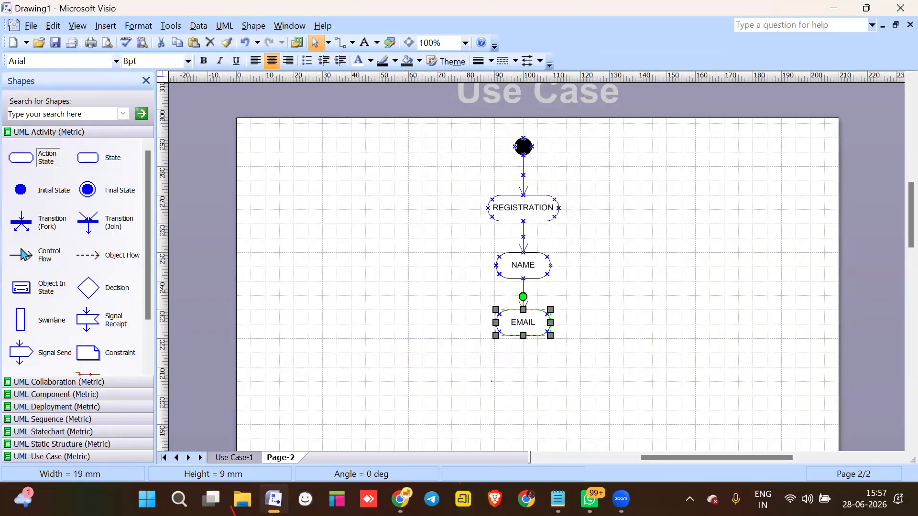
drag(22, 258, 531, 366)
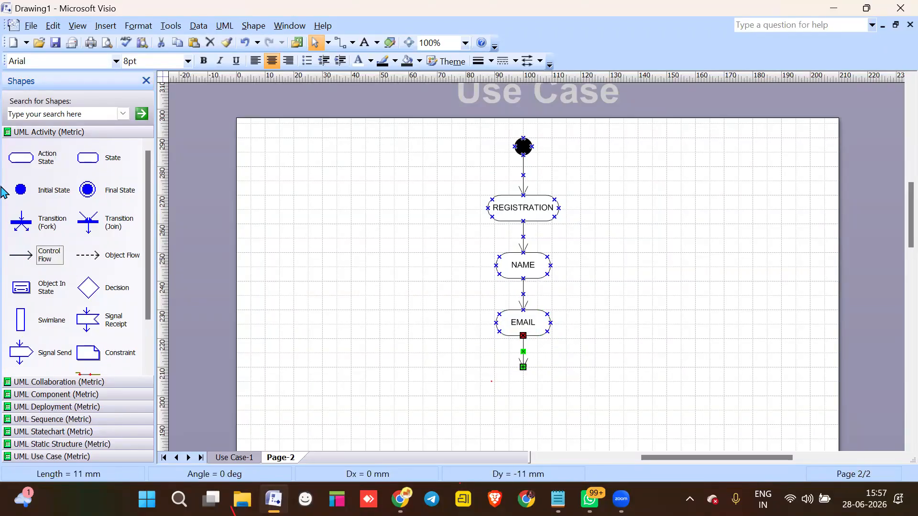
drag(22, 158, 528, 383)
double_click(528, 382)
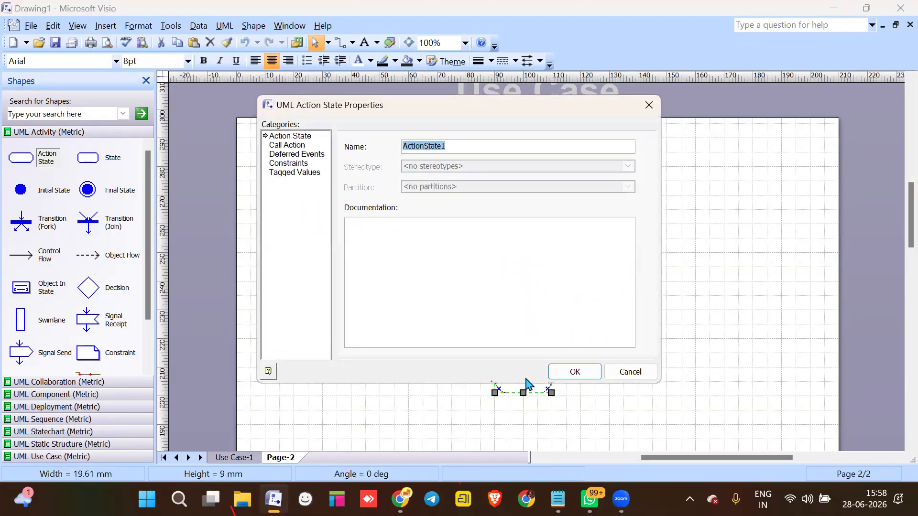
text(N)
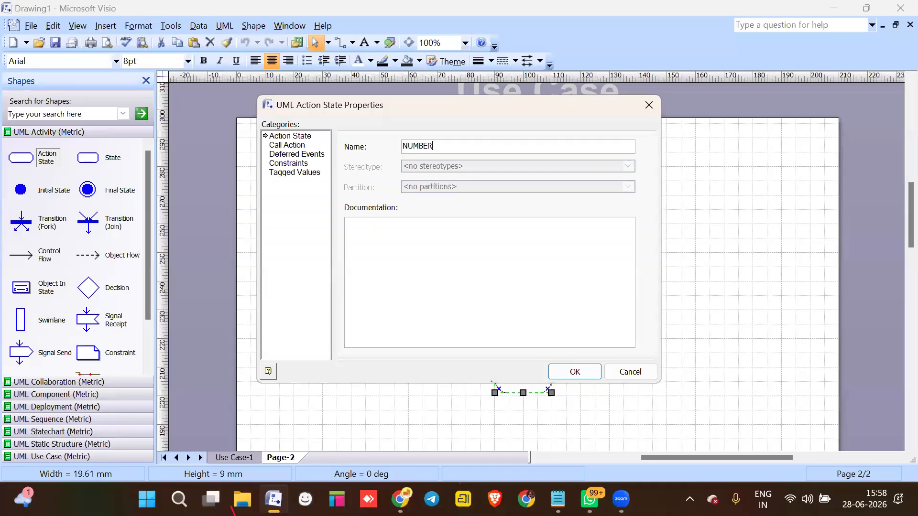
text(UMBER)
key(Return)
- Add a flow down from NUMBER to a new PASSWORD action state
scroll(341, 314, down, 2)
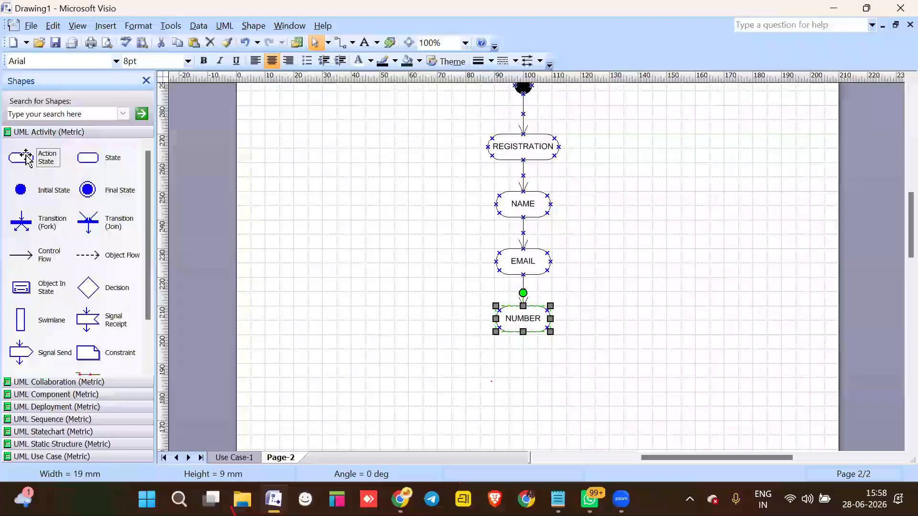
drag(28, 262, 523, 367)
drag(21, 162, 525, 379)
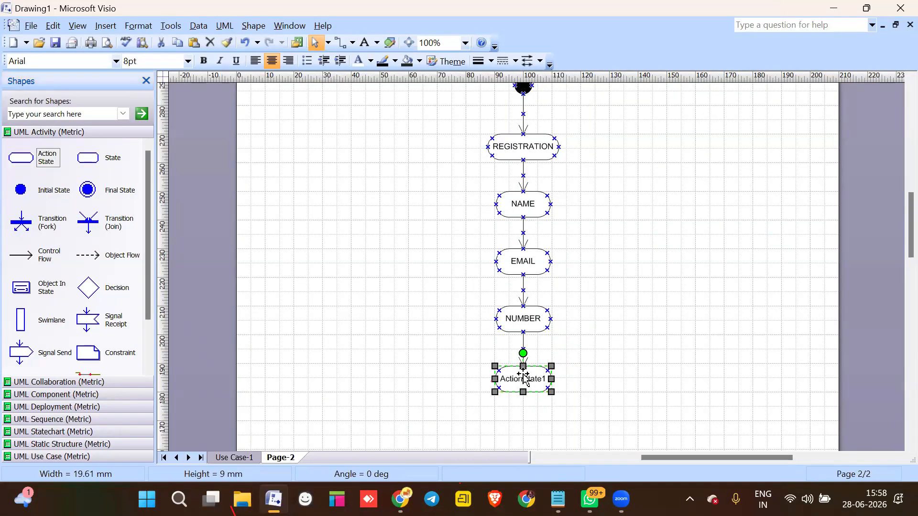
double_click(524, 379)
text(PASSWORD)
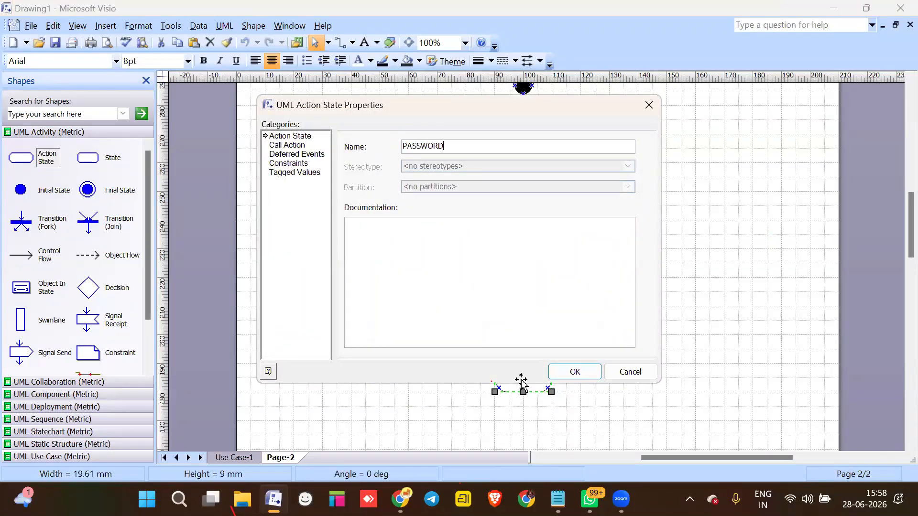
key(Return)
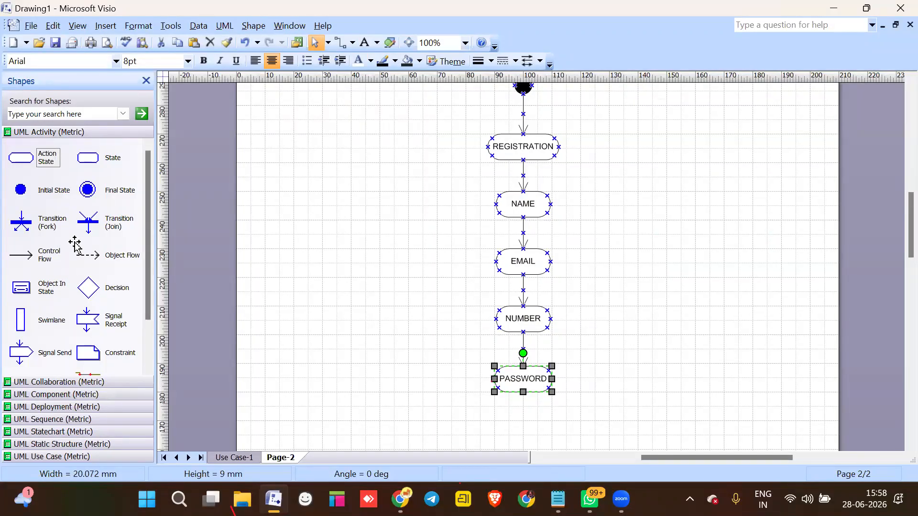
- Attach a control flow below PASSWORD leading down to the final state
drag(21, 255, 523, 420)
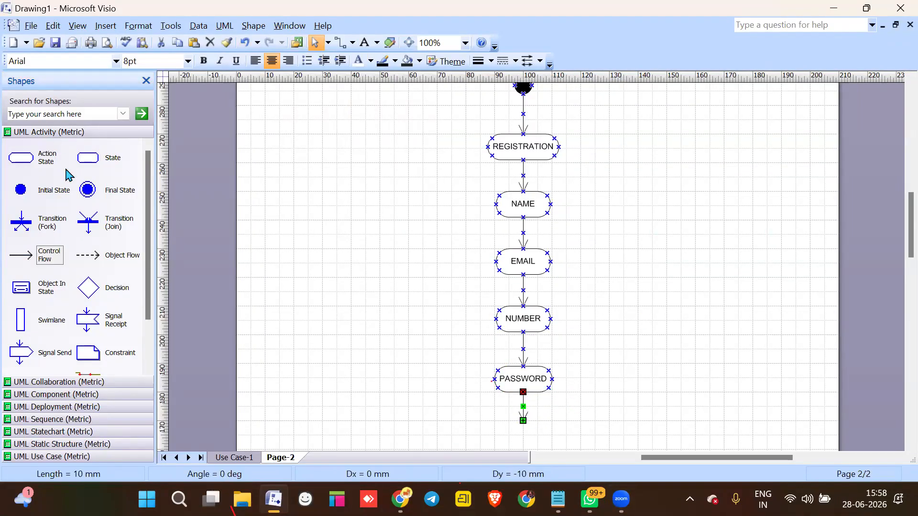
drag(87, 189, 523, 428)
scroll(588, 312, up, 1)
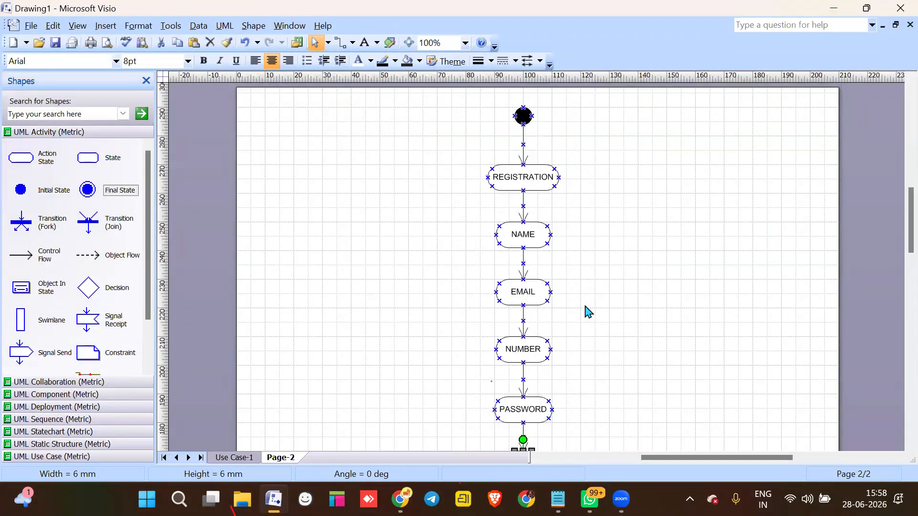
scroll(587, 311, down, 1)
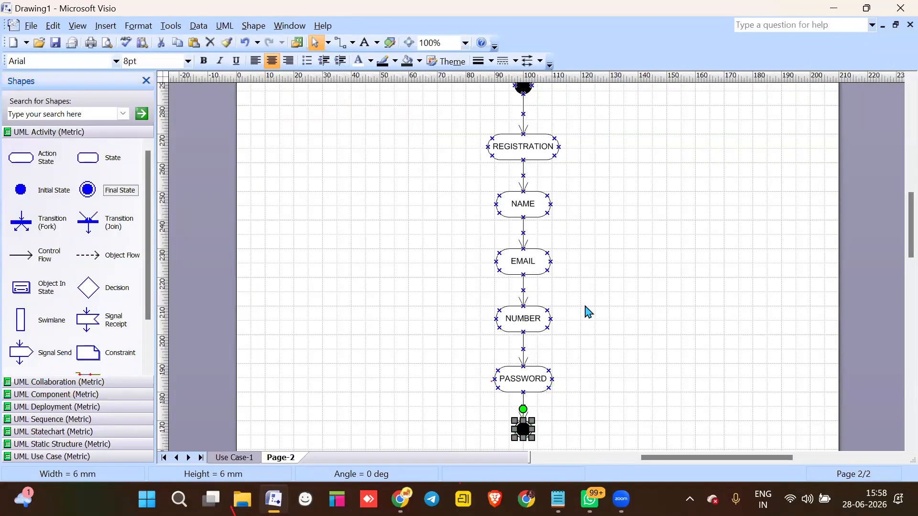
click(382, 488)
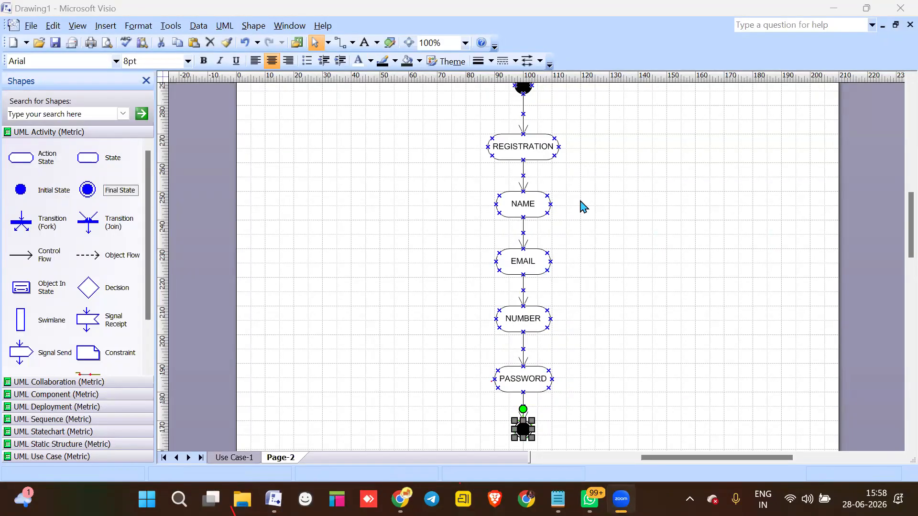
- Insert a new blank Page-3 after Page-2
click(280, 462)
right_click(280, 459)
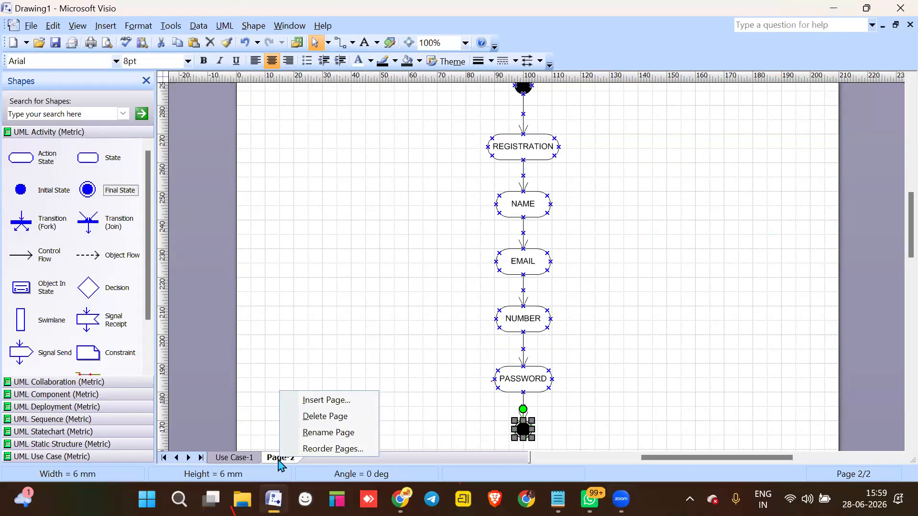
click(311, 401)
click(550, 352)
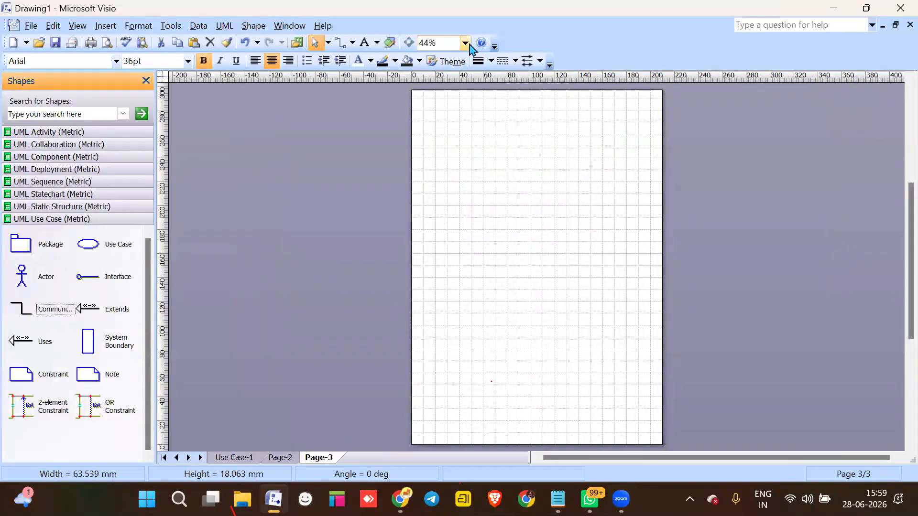
- Show Page-3 at 100% zoom and expand the UML Activity (Metric) stencil
click(465, 42)
click(438, 93)
scroll(521, 160, up, 4)
scroll(524, 160, up, 2)
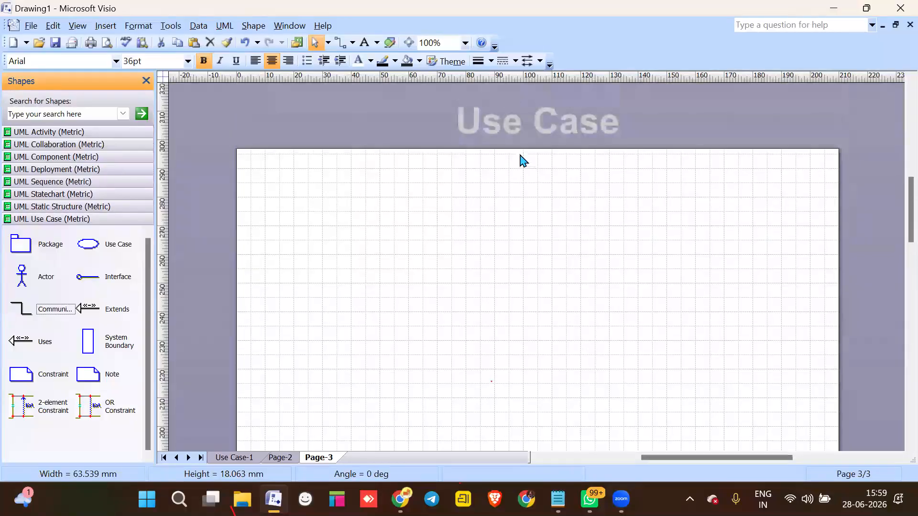
scroll(523, 160, down, 1)
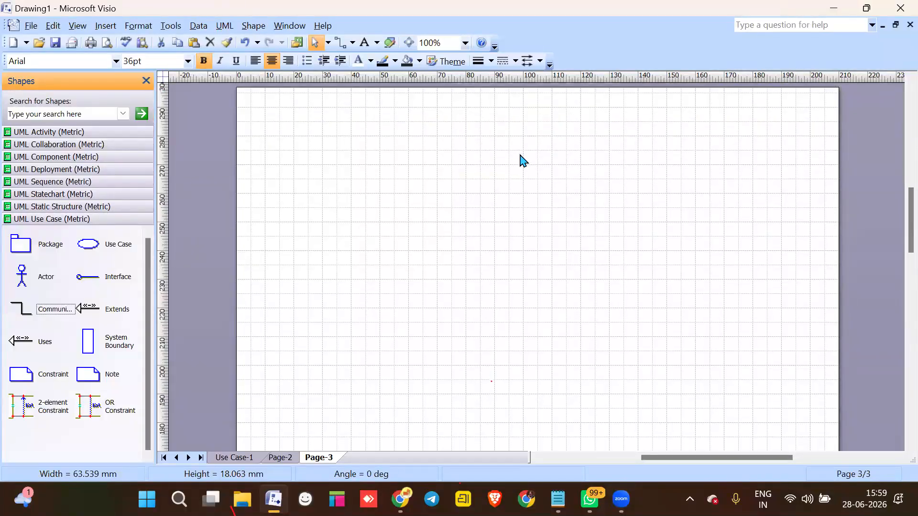
click(37, 134)
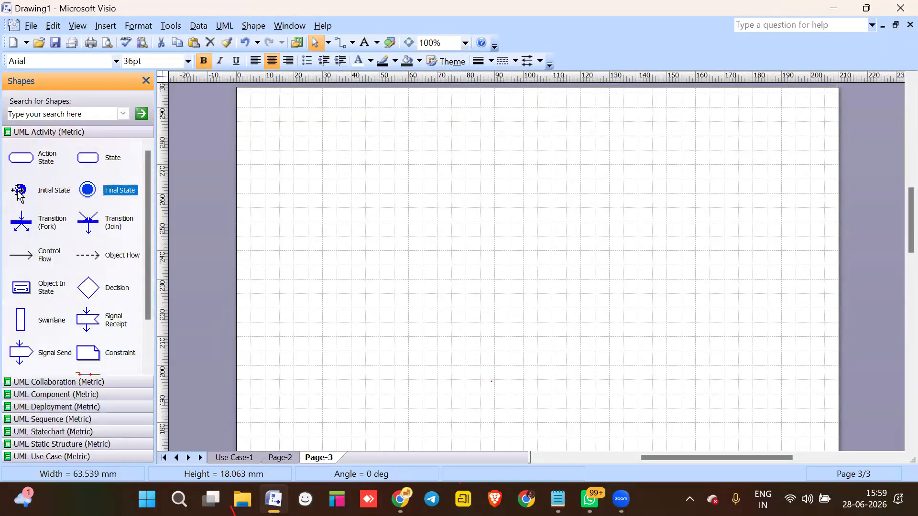
- Place an initial state with a control flow leading into an action state named LOGIN
drag(20, 191, 523, 116)
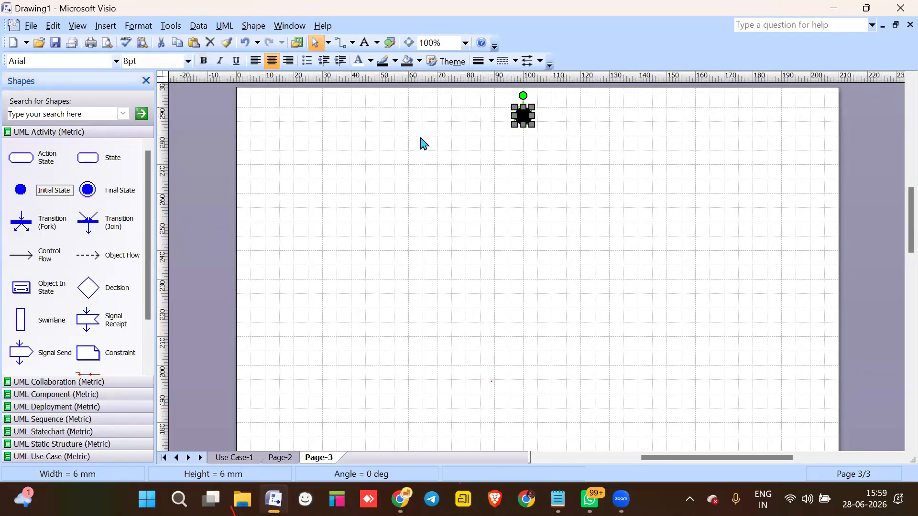
drag(48, 254, 523, 150)
drag(48, 174, 520, 165)
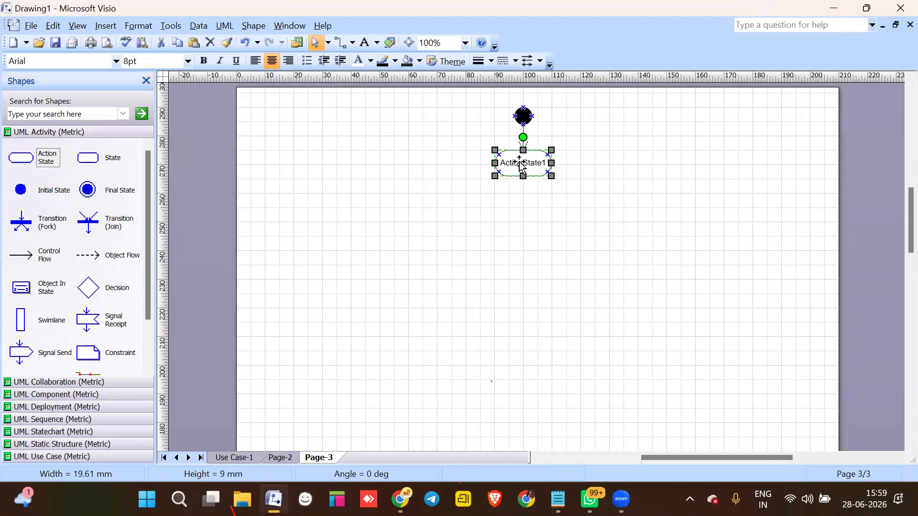
double_click(520, 165)
text(LOGIN)
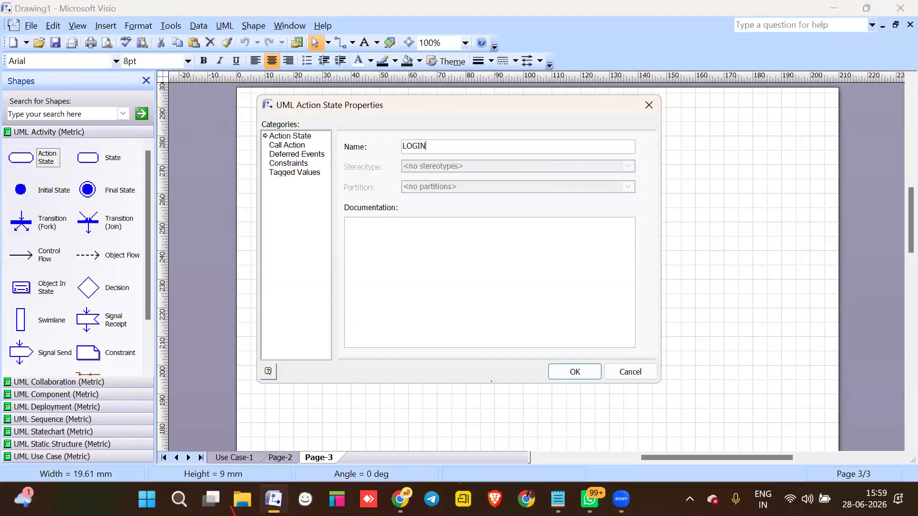
key(Return)
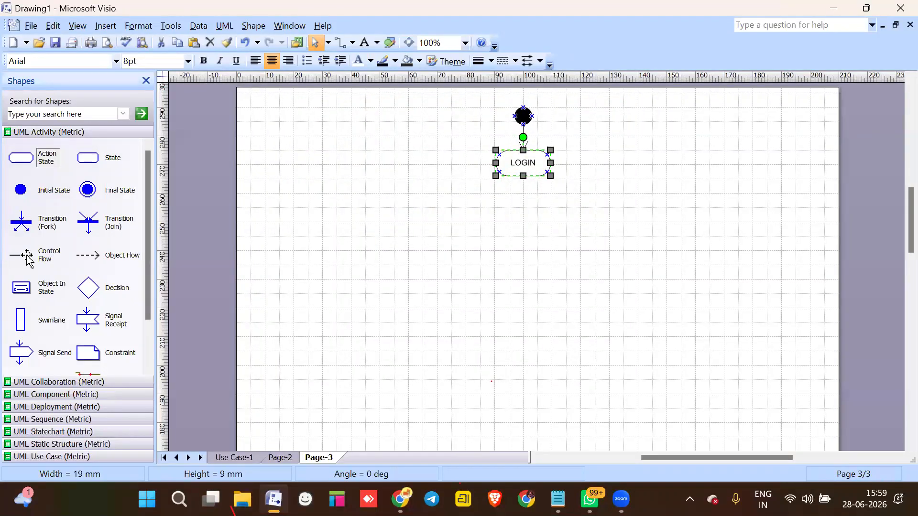
- Add a control flow from LOGIN down to a second action state named EMAIL
drag(28, 258, 581, 176)
drag(523, 176, 522, 211)
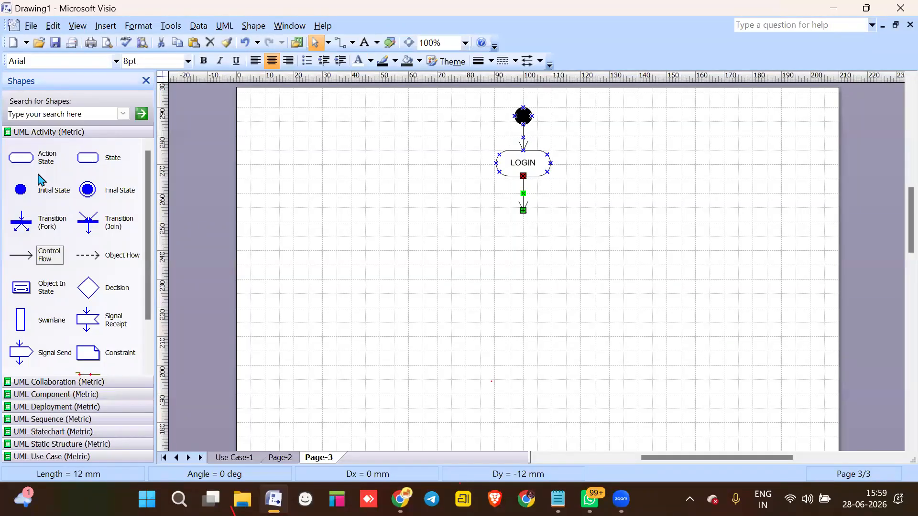
drag(38, 157, 528, 233)
double_click(528, 229)
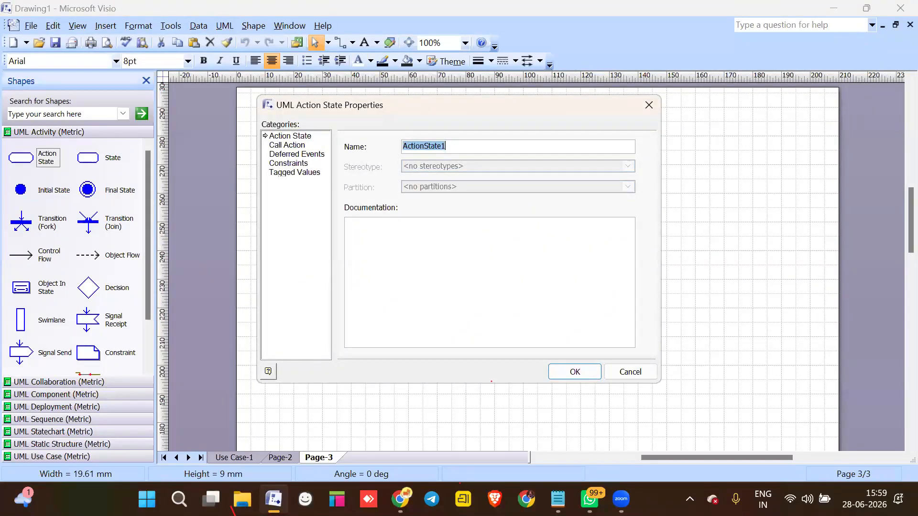
text(U)
key(Return)
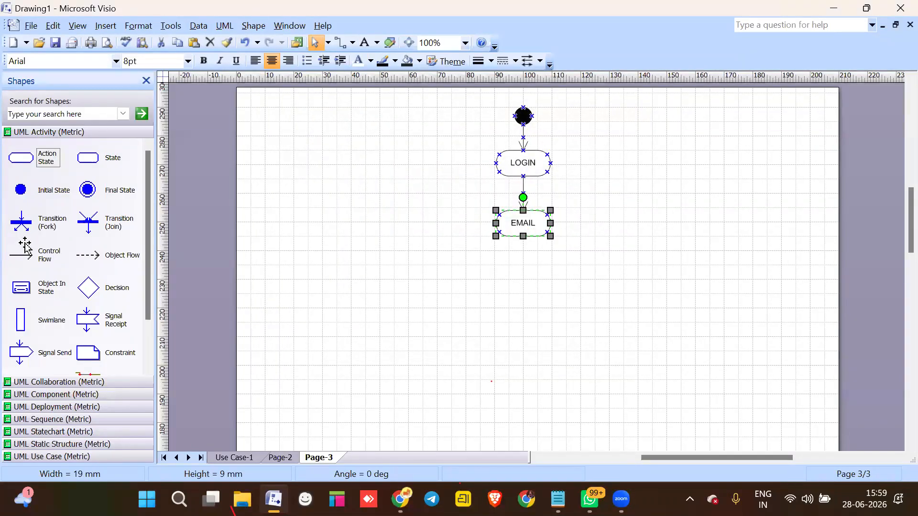
- Add an action state named PASSWORD below EMAIL, with a control flow beneath it
drag(27, 259, 523, 268)
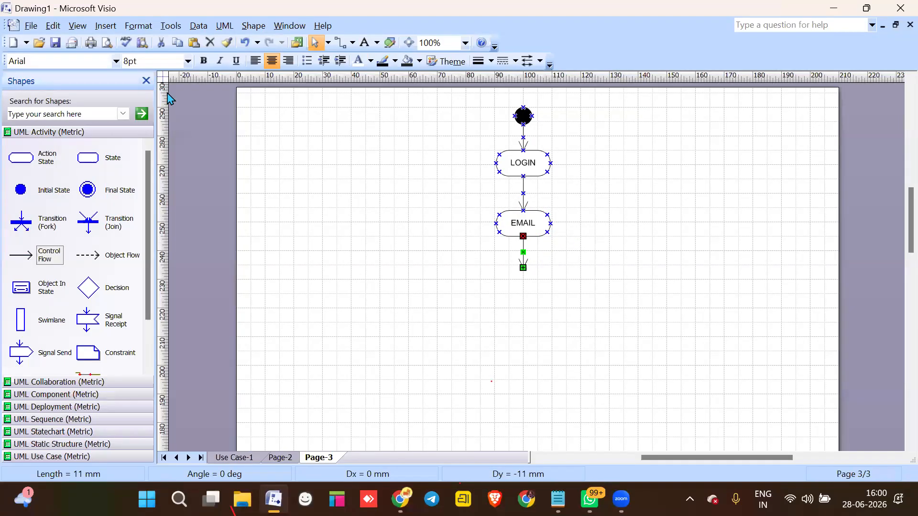
drag(22, 159, 529, 284)
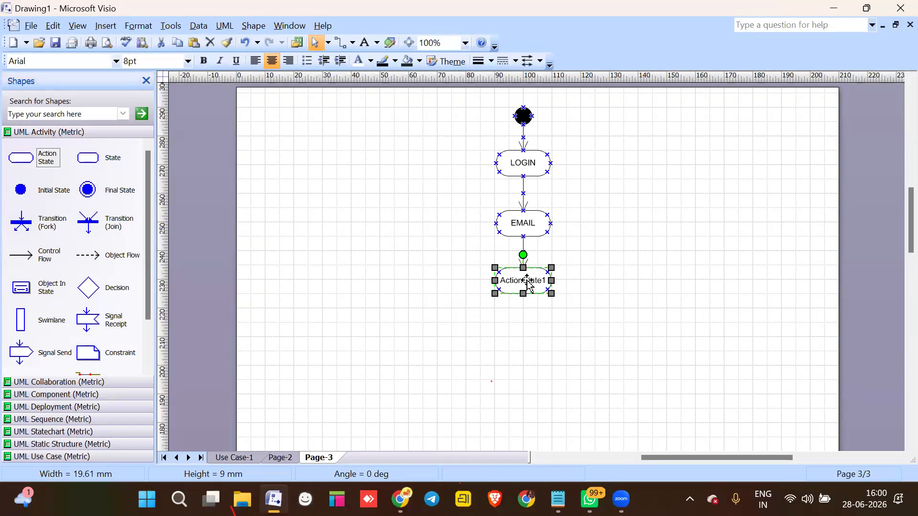
double_click(528, 285)
text(PA)
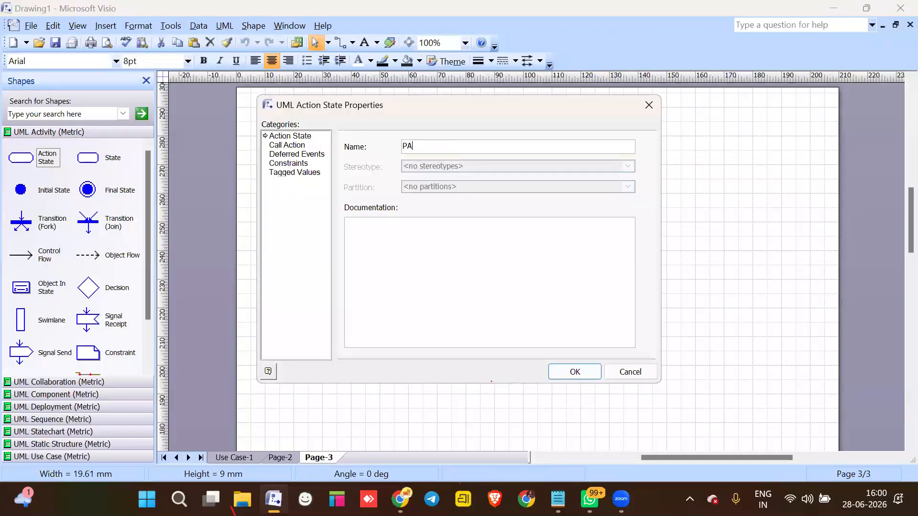
text(SSWORD)
key(Return)
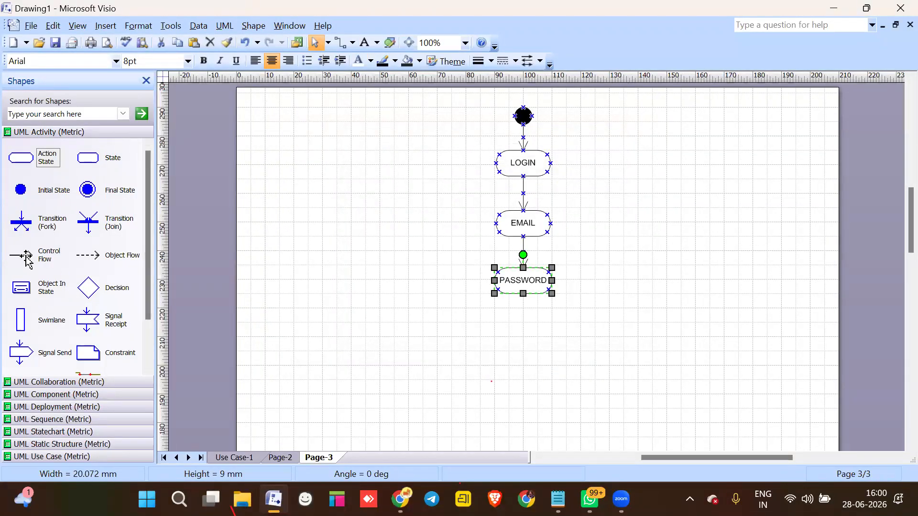
drag(43, 255, 523, 323)
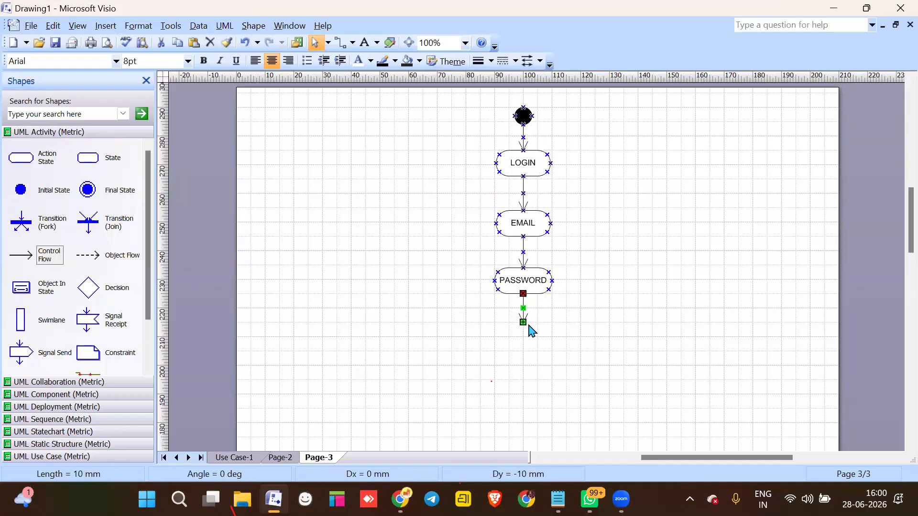
- Place a decision below PASSWORD and connect it down to an action state named LOGIN SUCCESS
drag(89, 288, 523, 336)
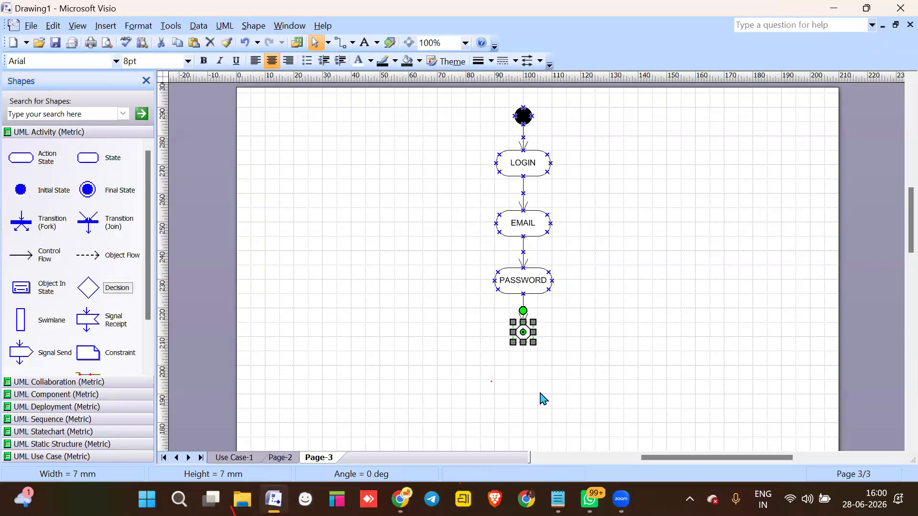
drag(25, 252, 521, 371)
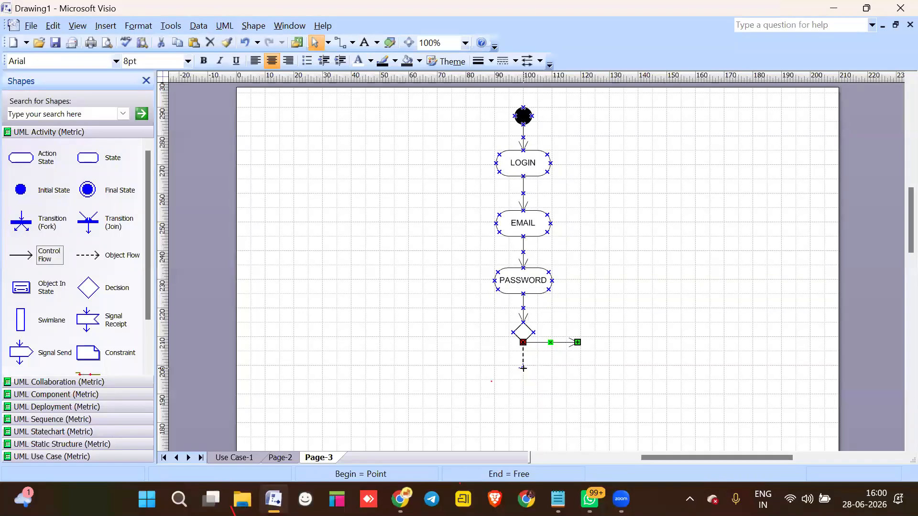
drag(522, 376, 523, 379)
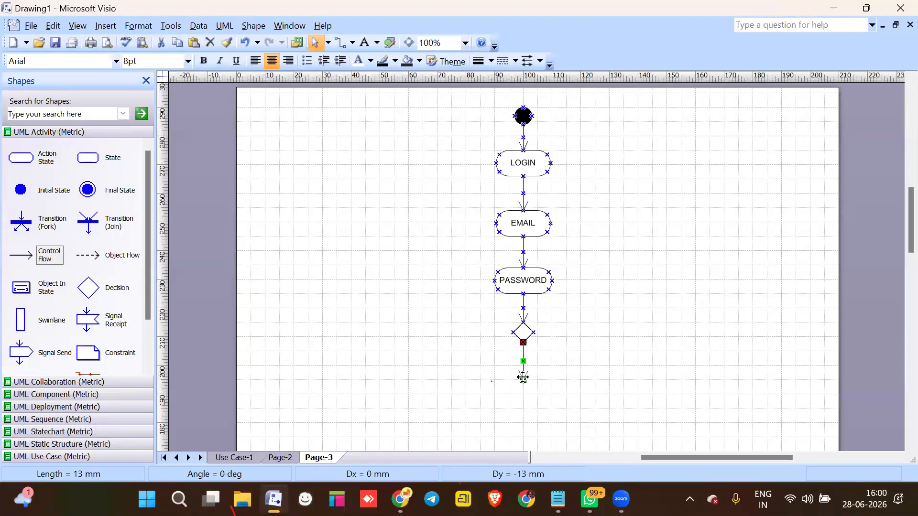
drag(24, 165, 523, 398)
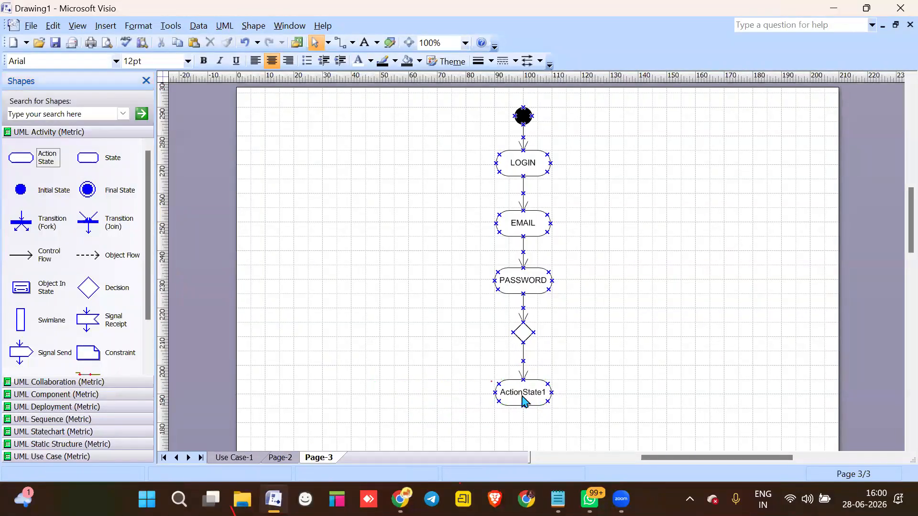
double_click(523, 399)
text(LOGIN SUC)
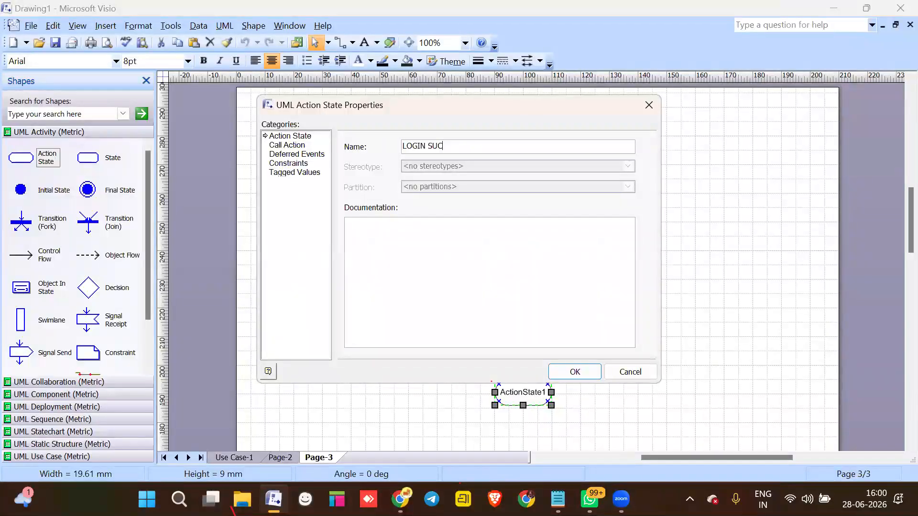
text(CESS)
key(Return)
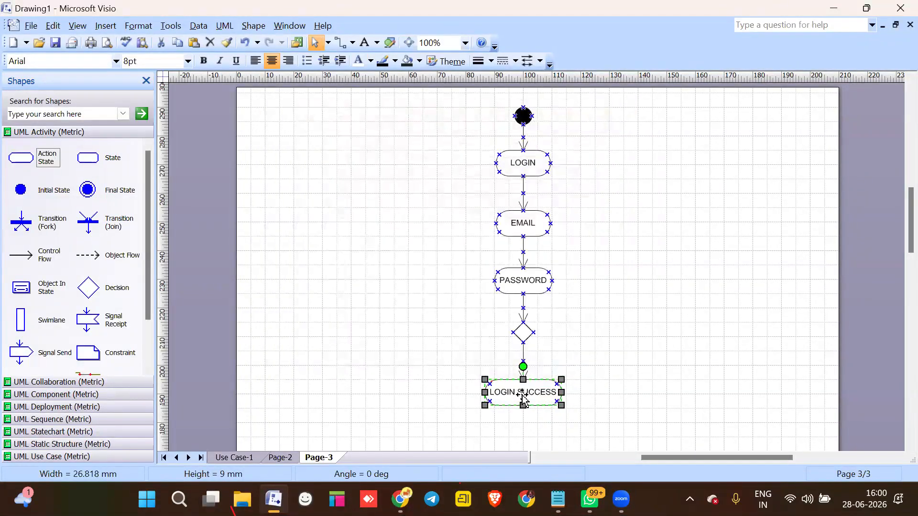
- Add a control flow and a final state below LOGIN SUCCESS
drag(21, 256, 523, 437)
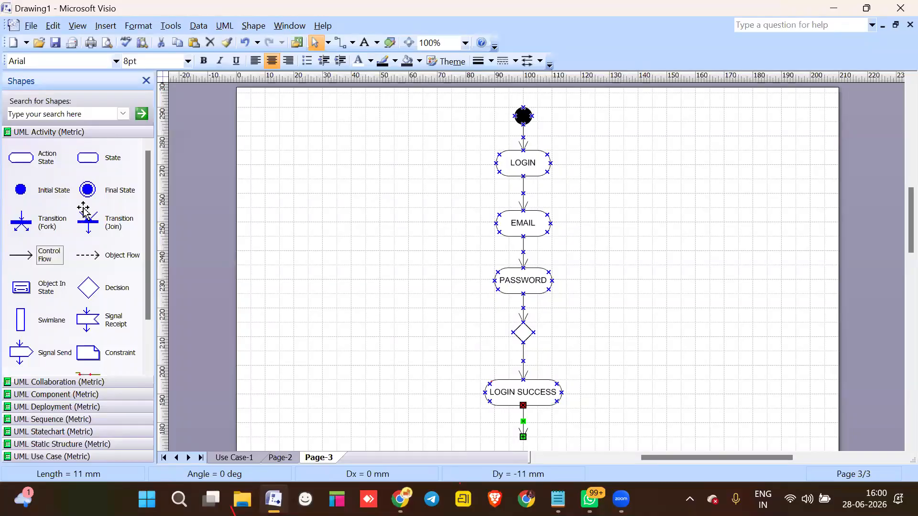
drag(98, 201, 523, 400)
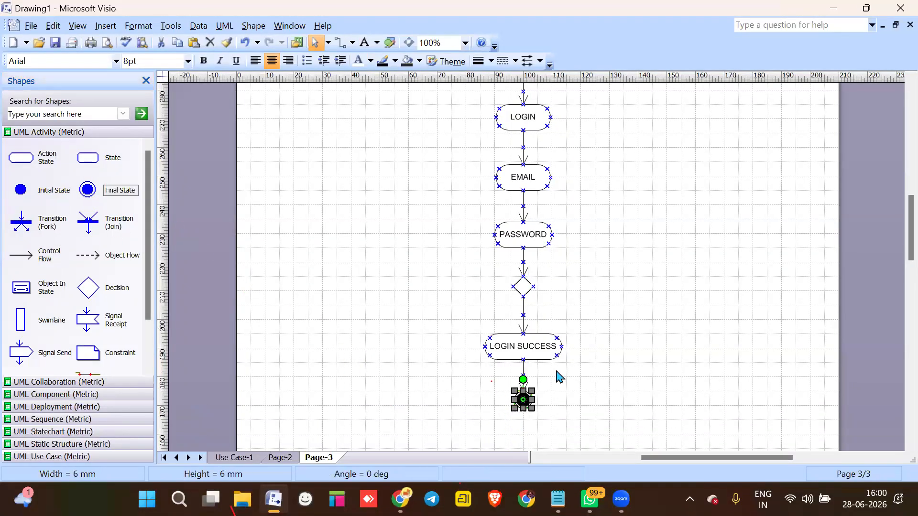
scroll(558, 375, up, 2)
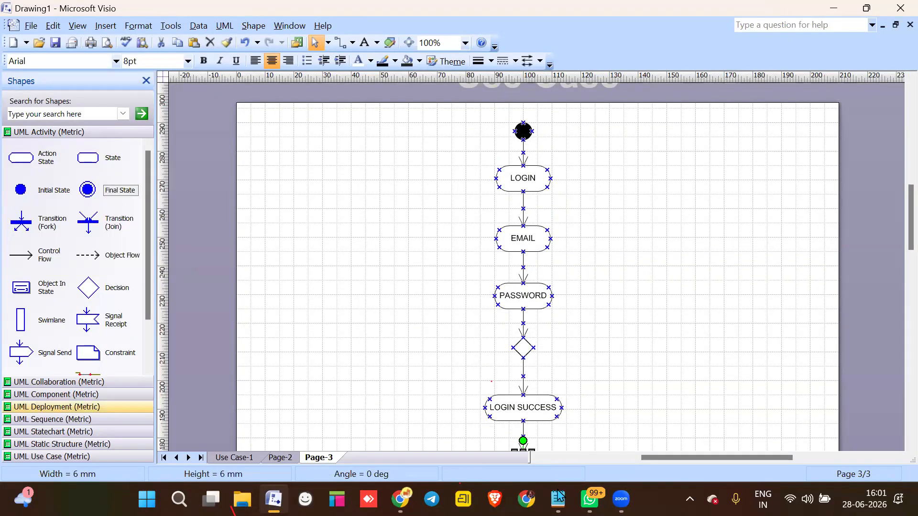
- Connect a right-angle control flow from the decision's right point back to LOGIN, routed further right
drag(48, 256, 640, 346)
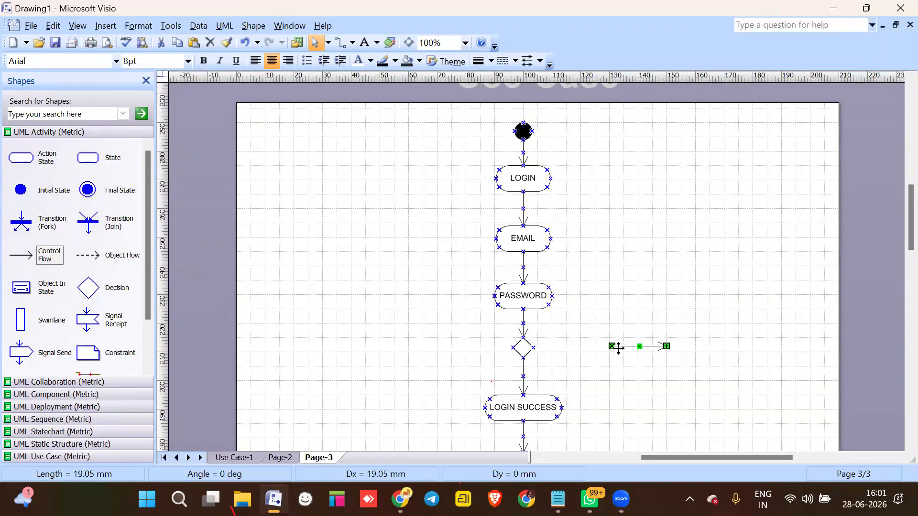
drag(613, 346, 534, 349)
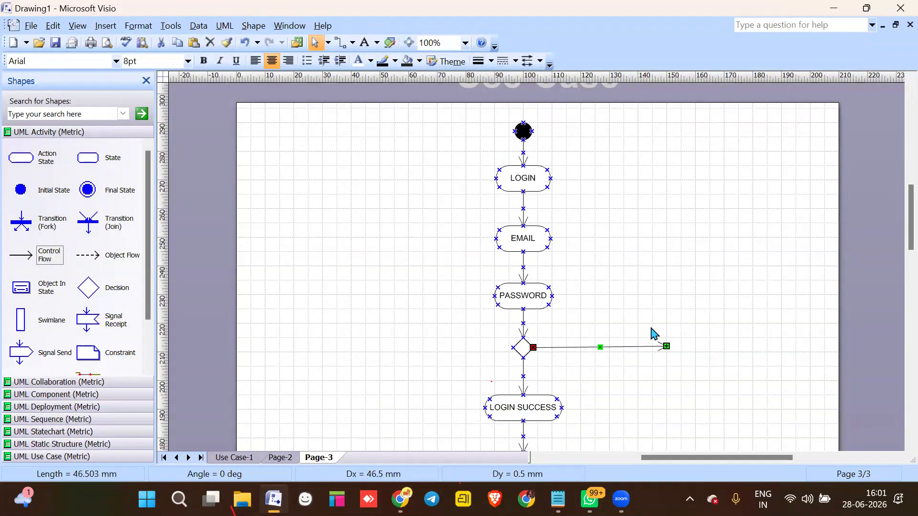
drag(655, 314, 551, 179)
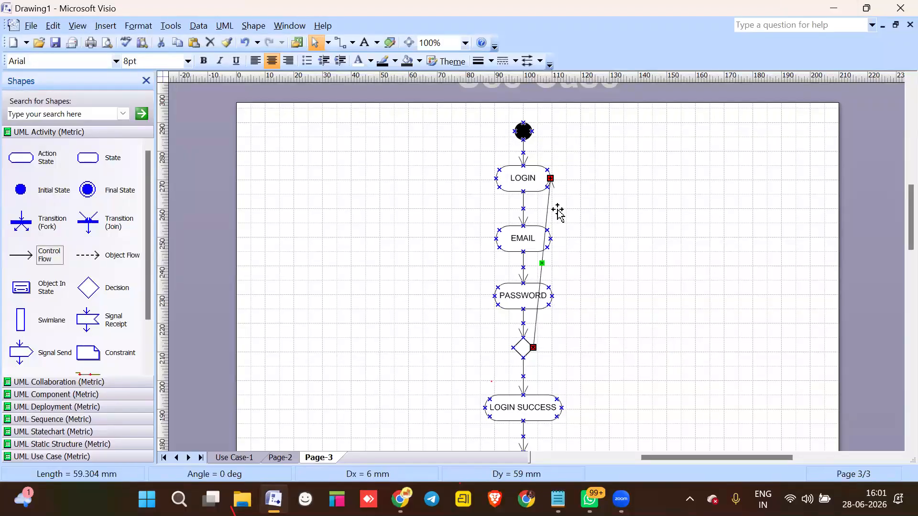
right_click(542, 264)
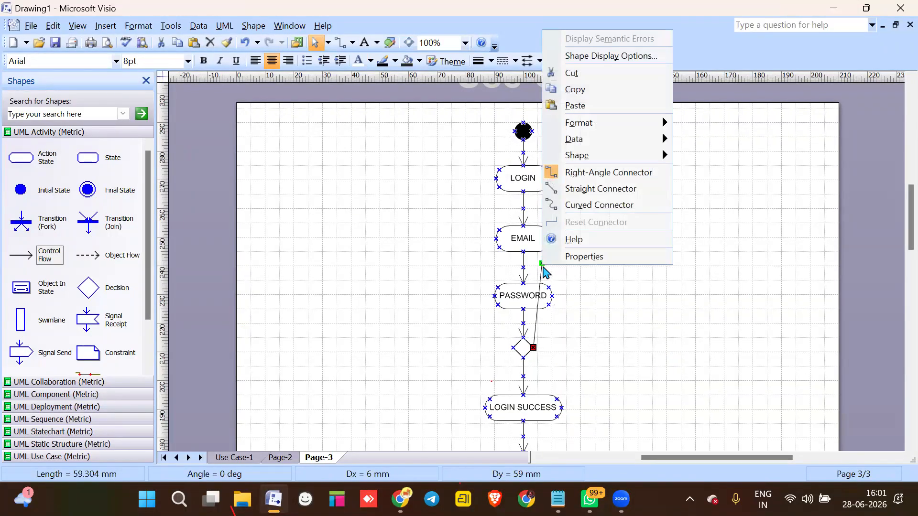
click(608, 172)
drag(560, 264, 636, 258)
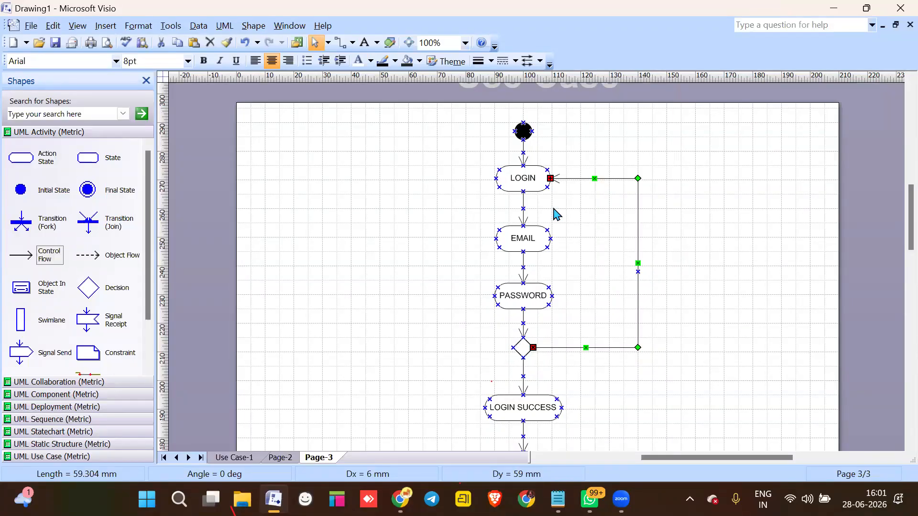
double_click(585, 347)
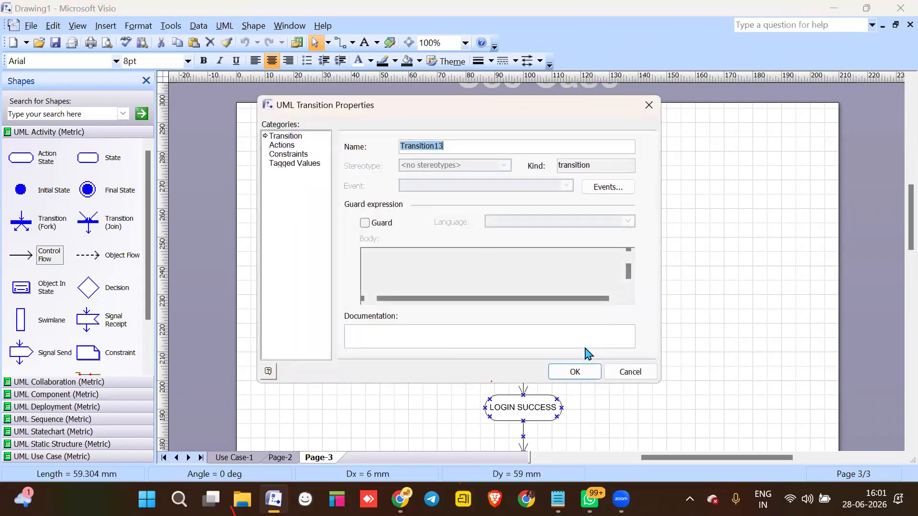
- Give the loop transition back to LOGIN an INVALID guard condition
click(364, 223)
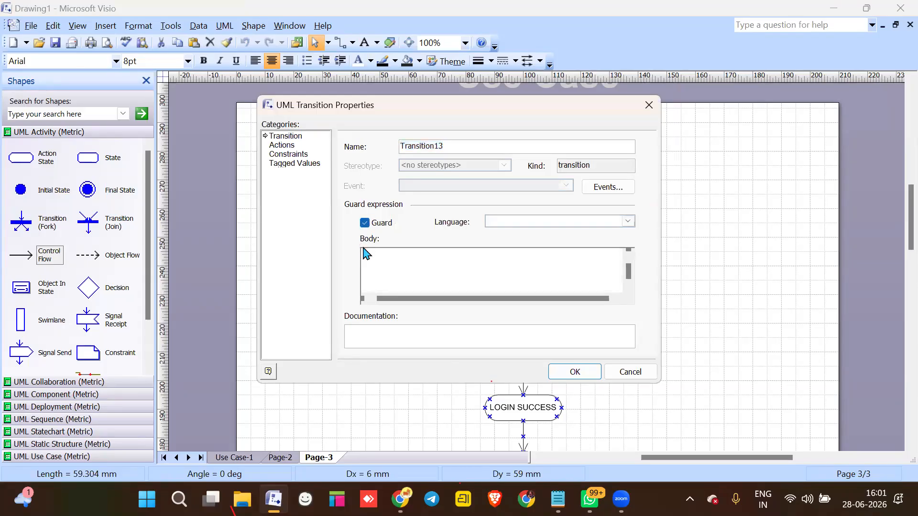
click(384, 262)
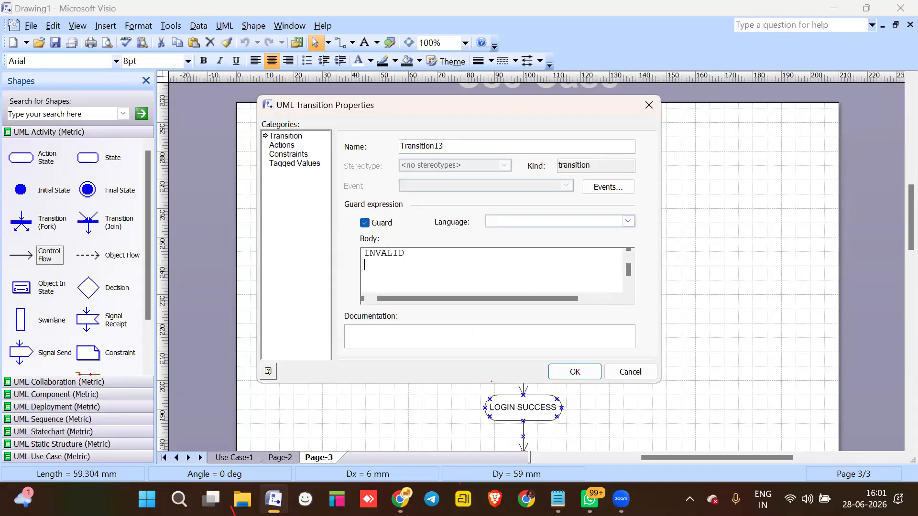
click(582, 372)
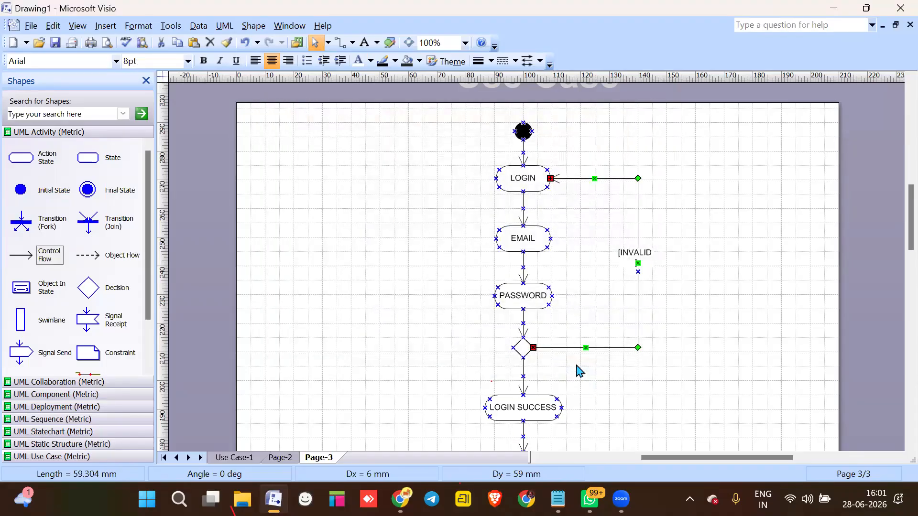
- Give the transition into LOGIN SUCCESS a VALID guard and nudge it slightly down
click(523, 374)
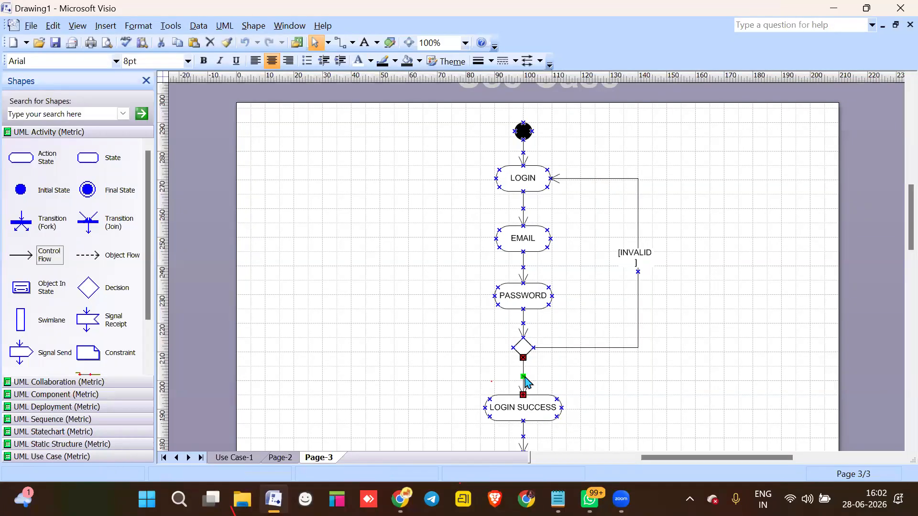
double_click(526, 379)
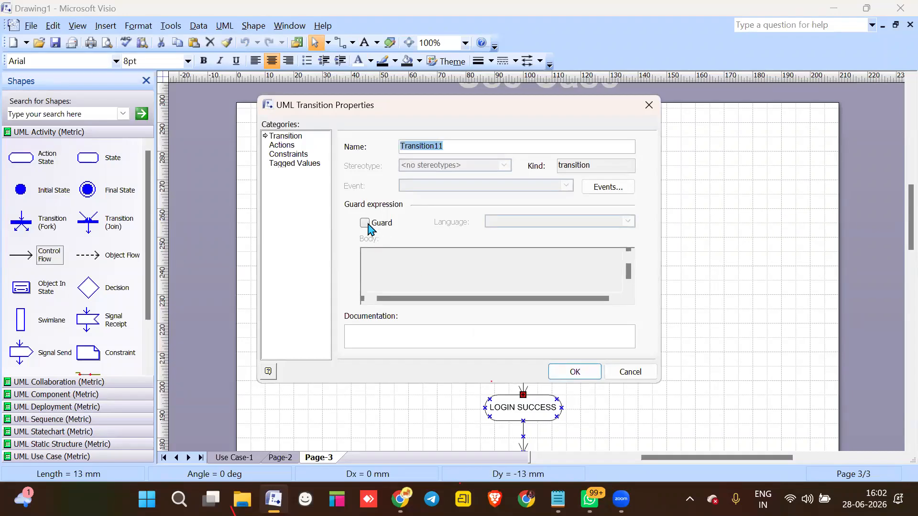
click(365, 223)
click(411, 279)
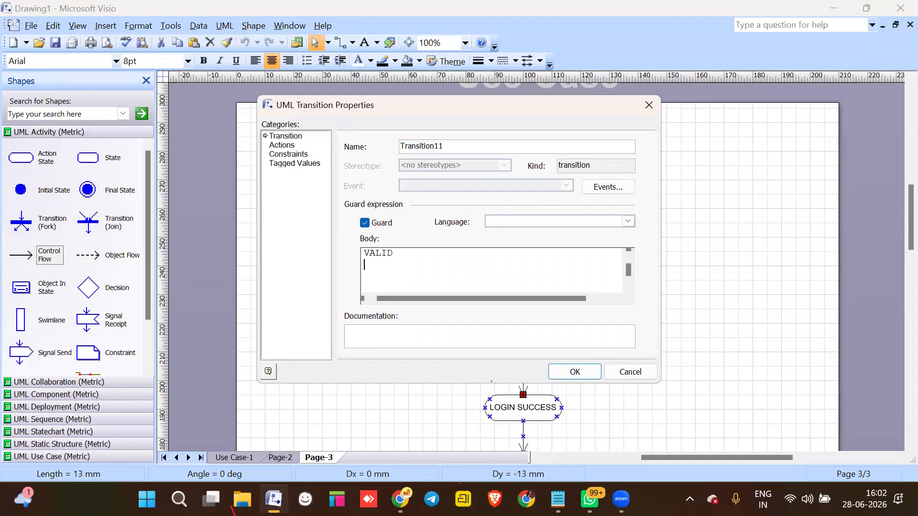
click(574, 371)
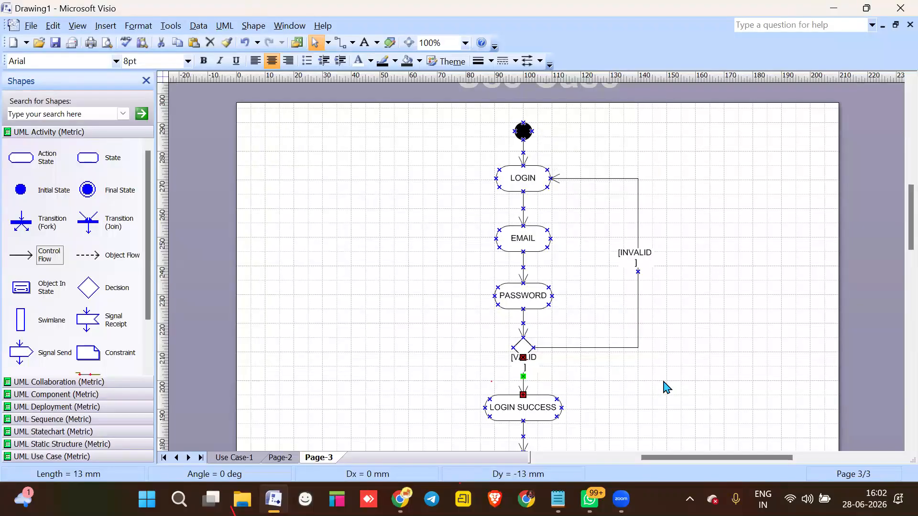
key(Down)
key(Down)
key(Down)
key(Down)
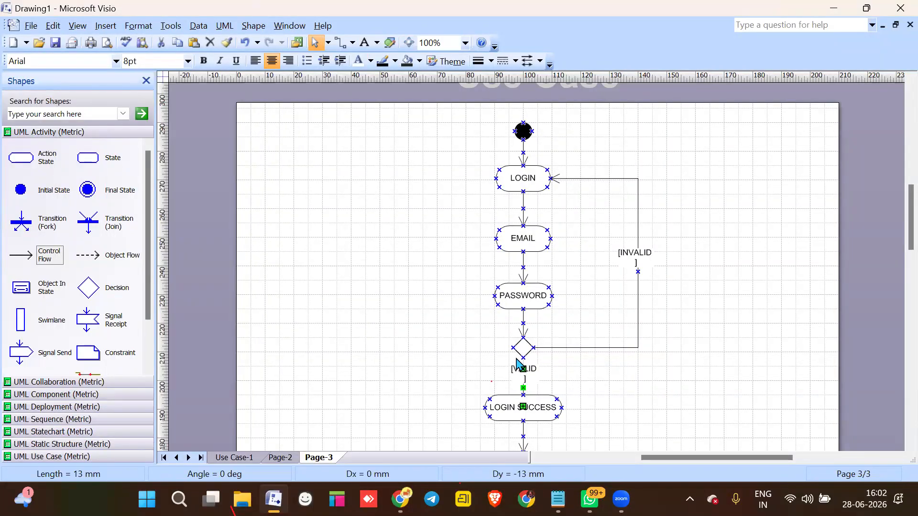
click(586, 393)
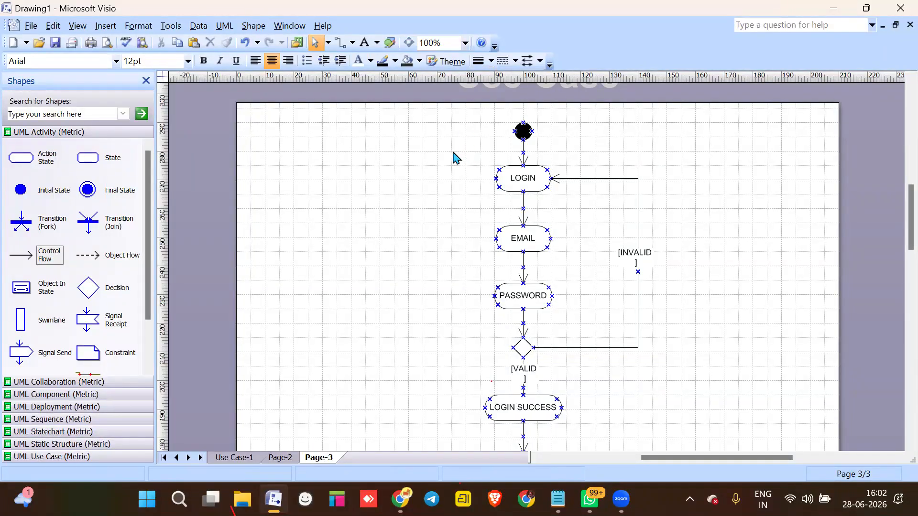
scroll(452, 153, down, 20)
scroll(453, 152, up, 20)
scroll(452, 152, down, 8)
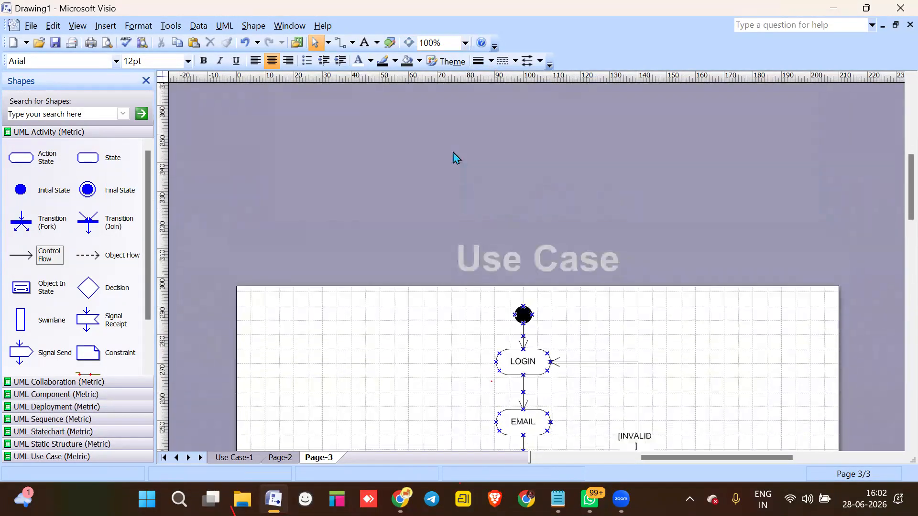
scroll(454, 157, down, 1)
scroll(454, 157, up, 2)
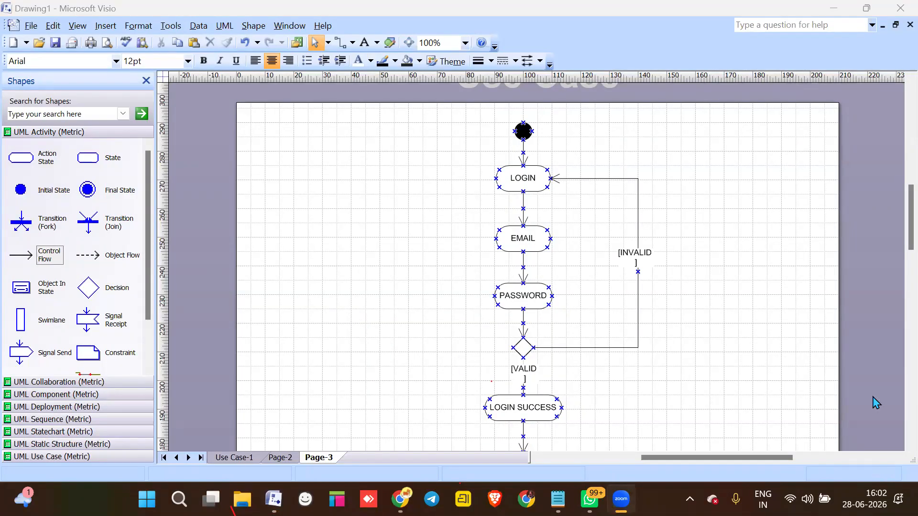
click(327, 459)
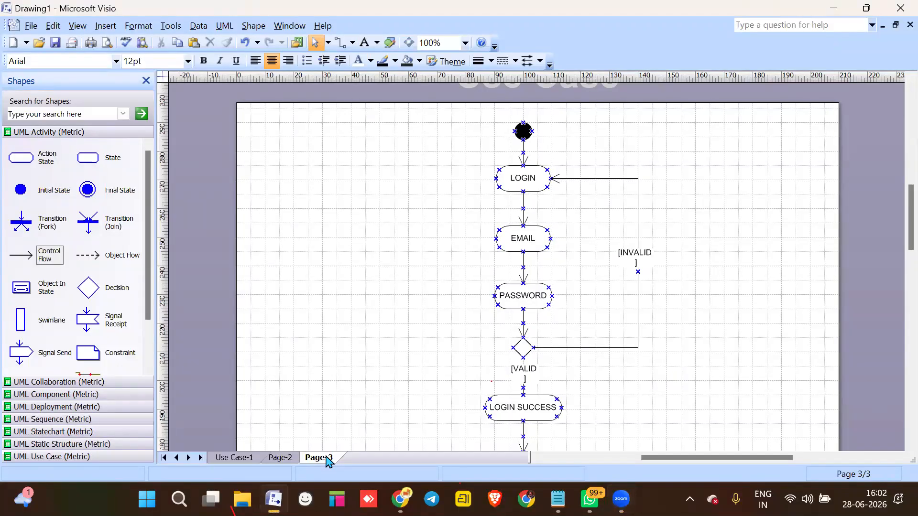
- Insert a new page, Page-4, after Page-3
right_click(327, 459)
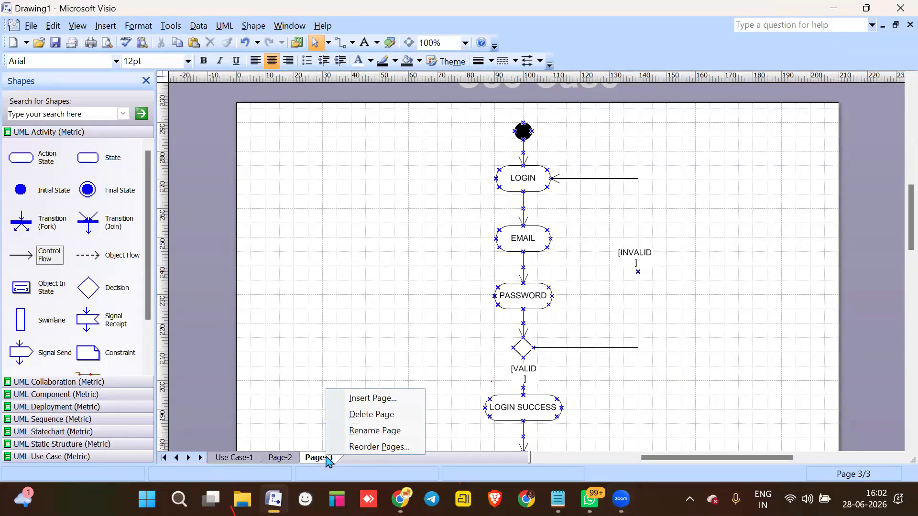
click(366, 407)
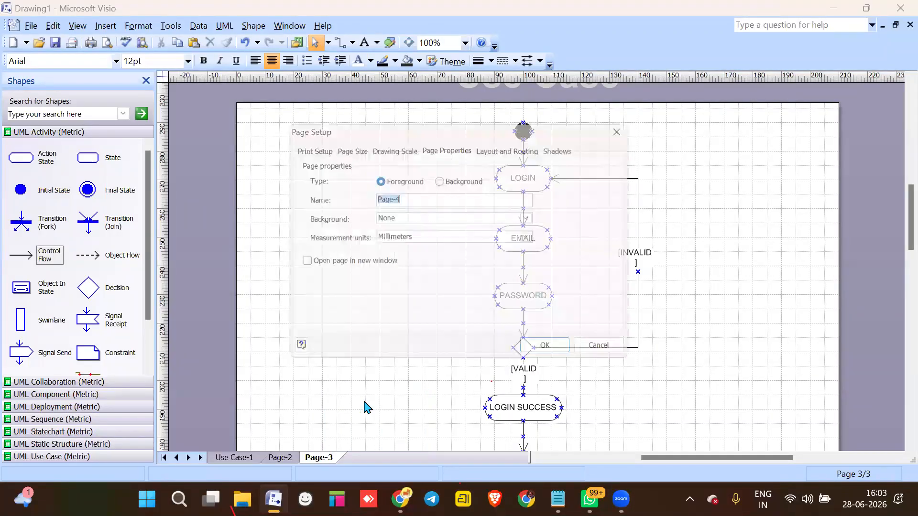
click(537, 354)
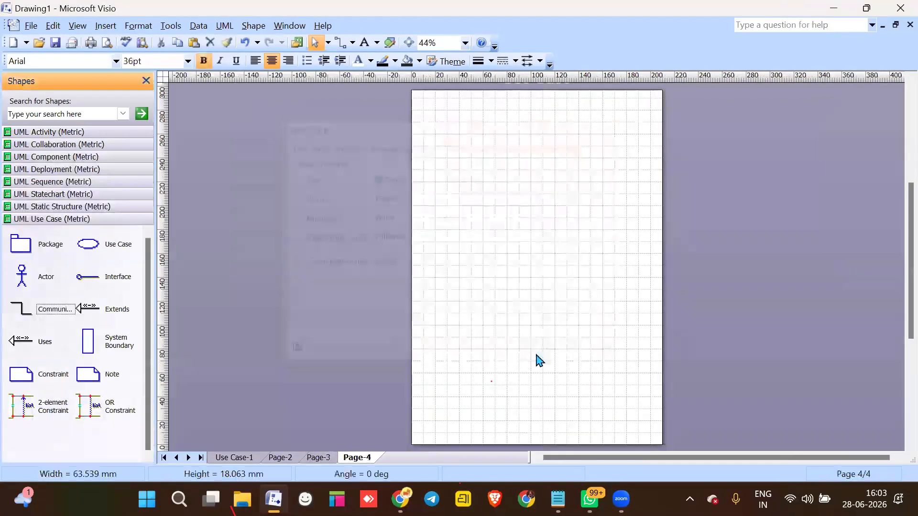
- View Page-4 at 100% zoom and expand the UML Activity shapes stencil
click(466, 43)
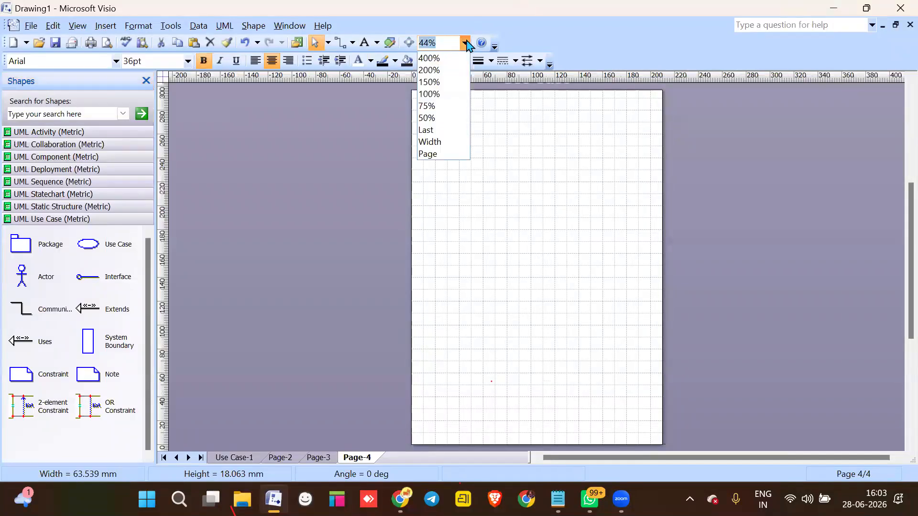
click(437, 93)
scroll(485, 246, up, 5)
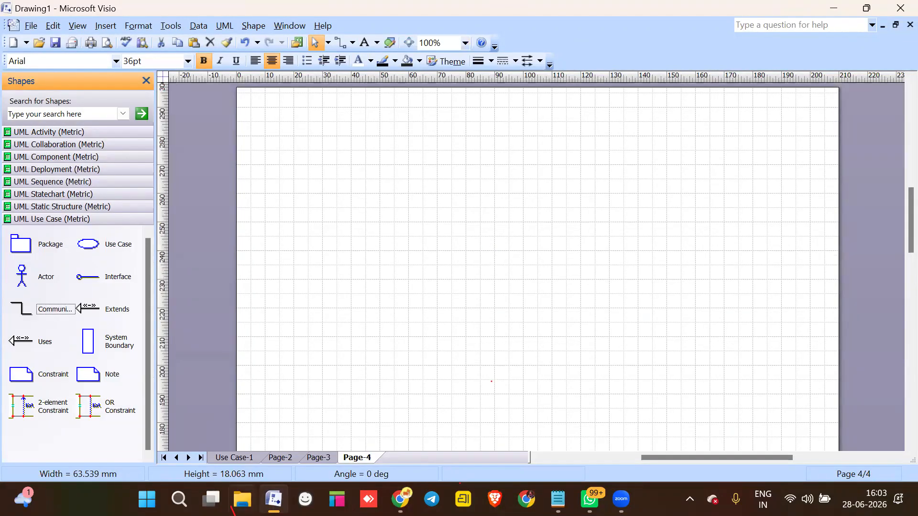
click(376, 493)
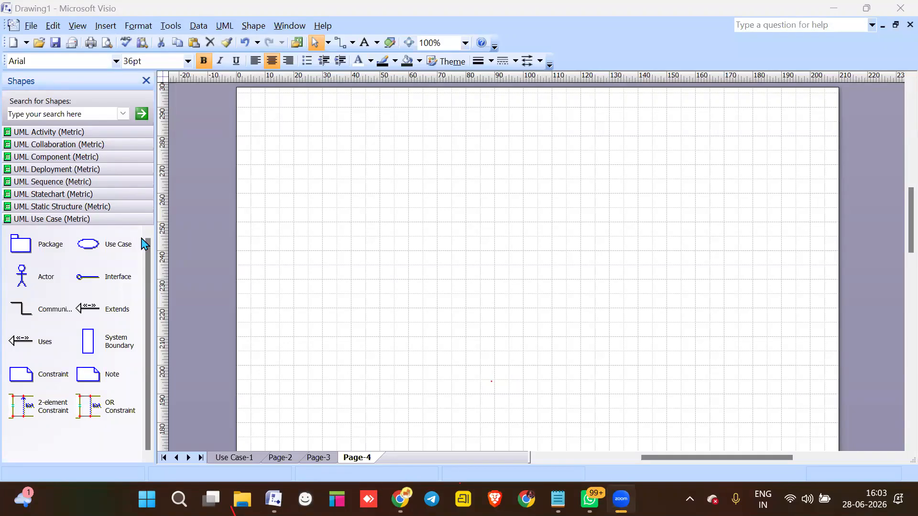
click(207, 192)
click(35, 133)
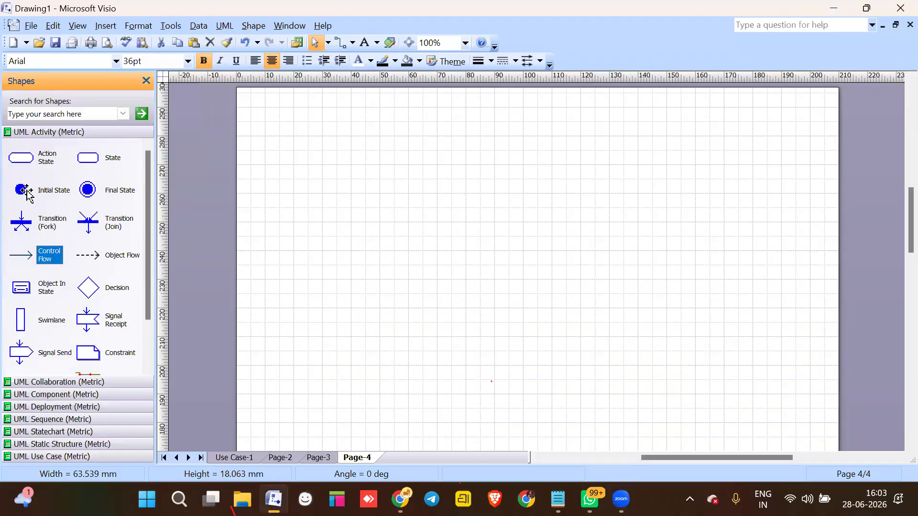
- Lay out an initial state, control flow, decision and a row of three action states below
drag(21, 190, 511, 118)
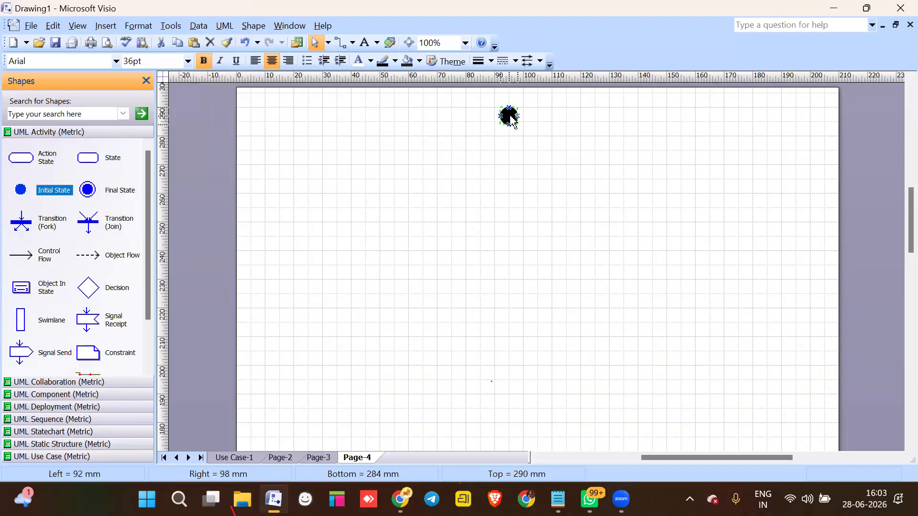
drag(61, 260, 509, 151)
click(651, 209)
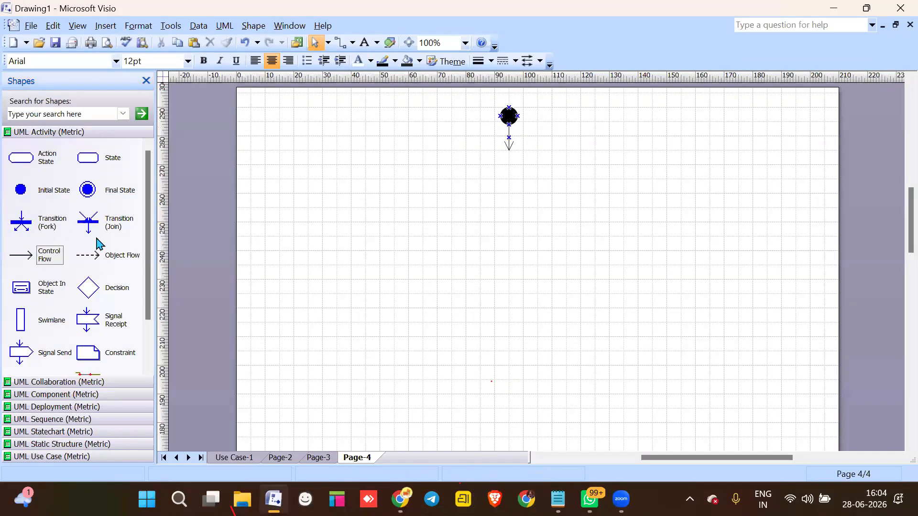
drag(89, 288, 510, 165)
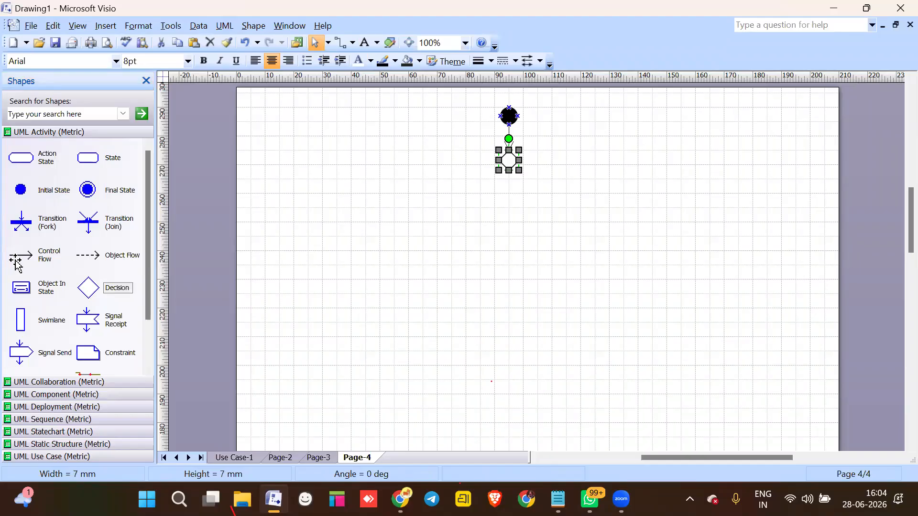
drag(21, 159, 511, 222)
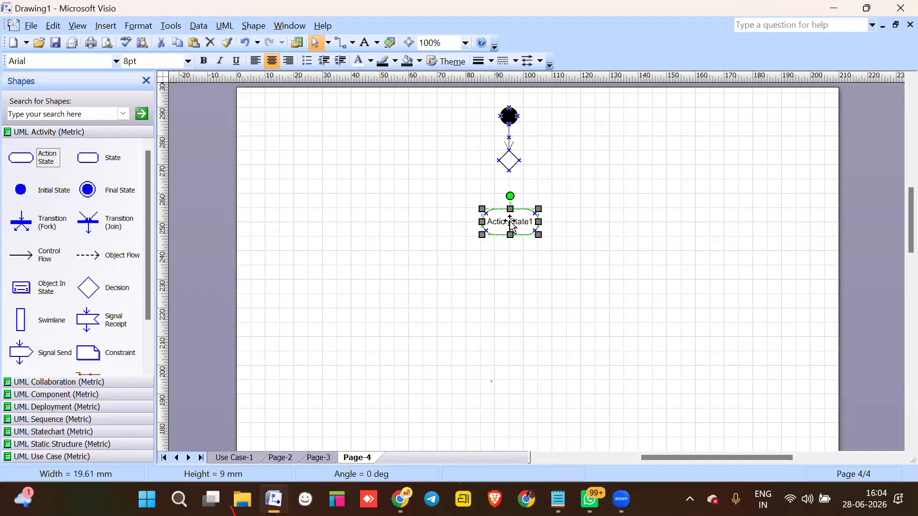
drag(19, 162, 382, 225)
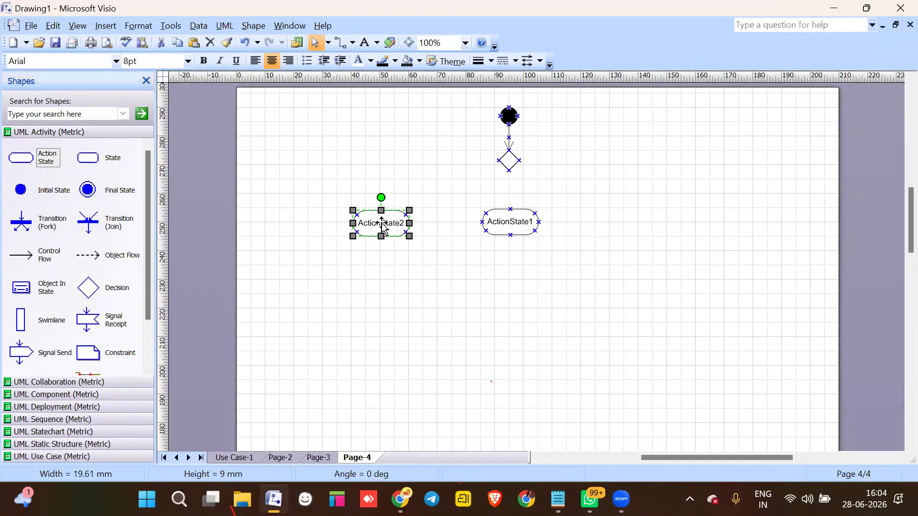
drag(21, 157, 642, 222)
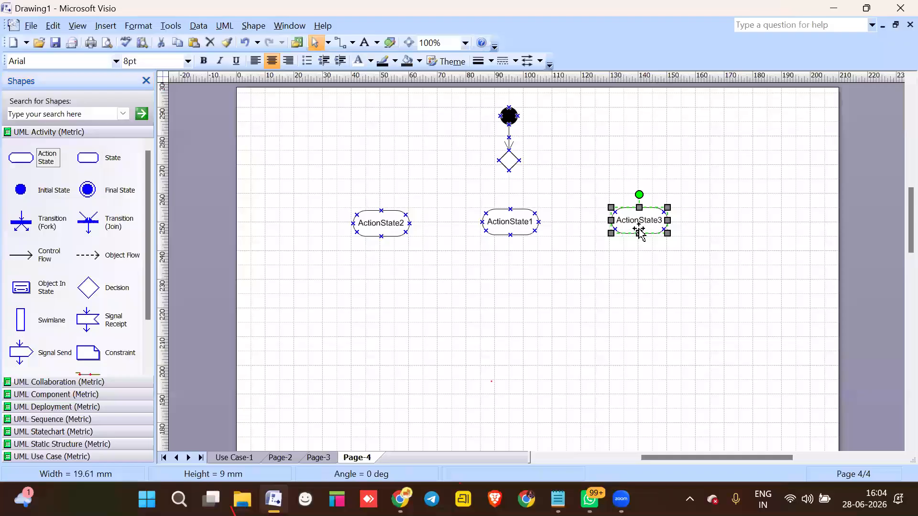
click(617, 322)
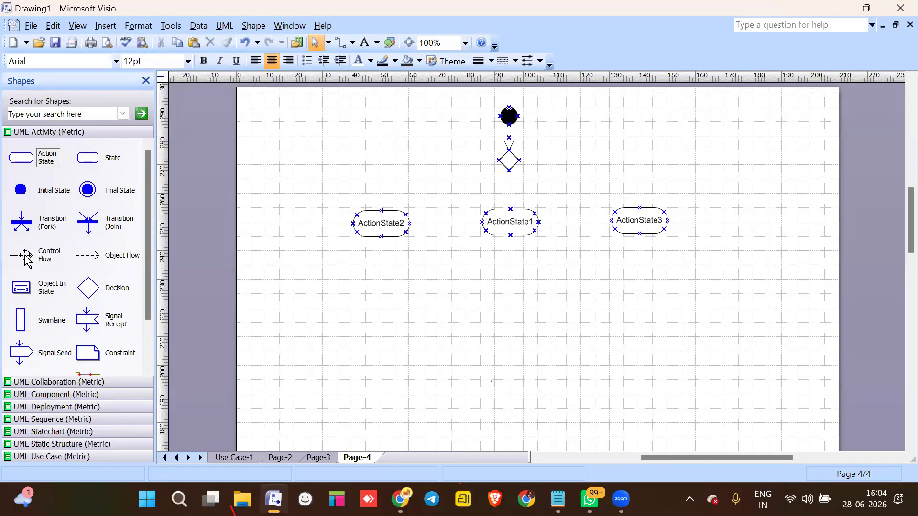
- Delete the decision and its connector to ActionState3, placing a new action state below the initial state
drag(50, 249, 469, 138)
drag(592, 141, 639, 207)
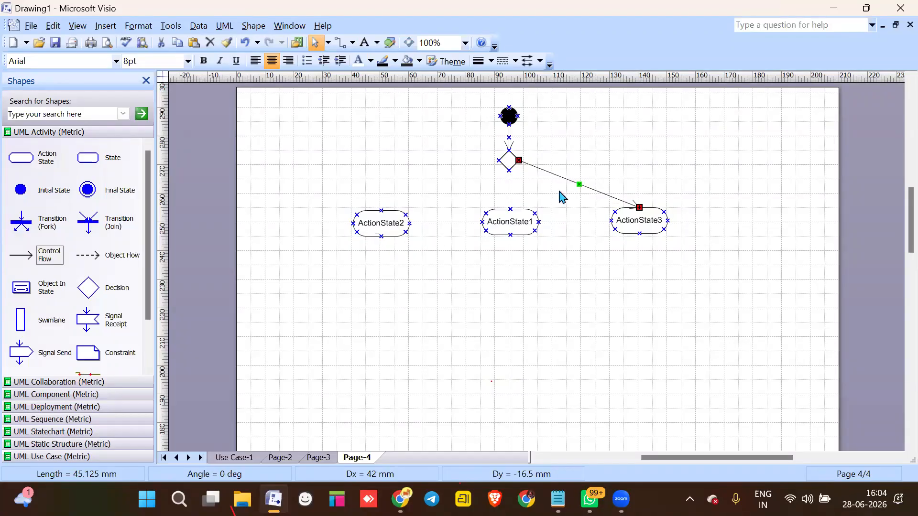
key(Escape)
click(568, 180)
key(Delete)
click(506, 165)
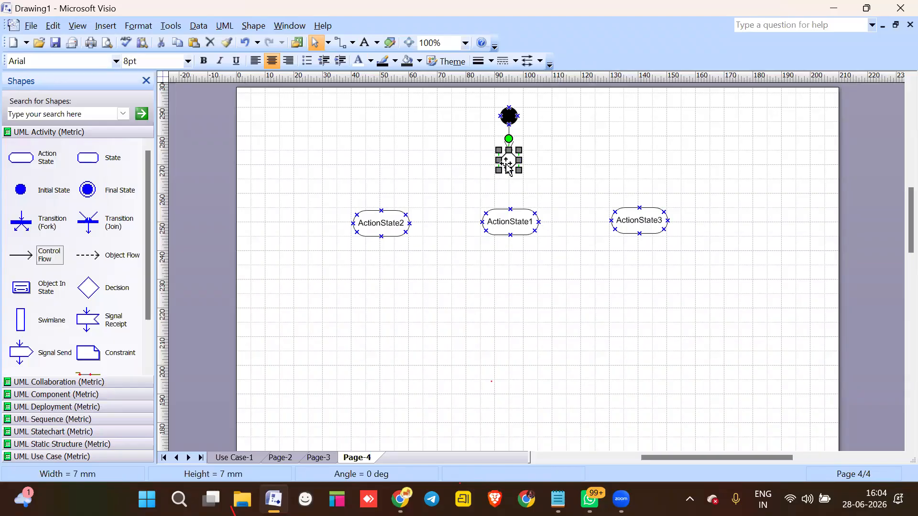
key(Delete)
drag(21, 158, 508, 165)
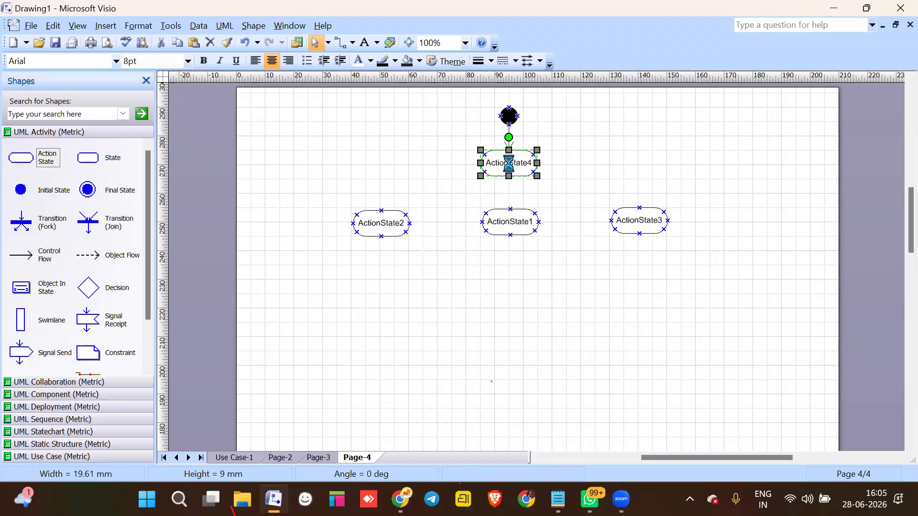
- Name the new action state PAYMENT
double_click(509, 168)
text(PAYMENT)
key(Return)
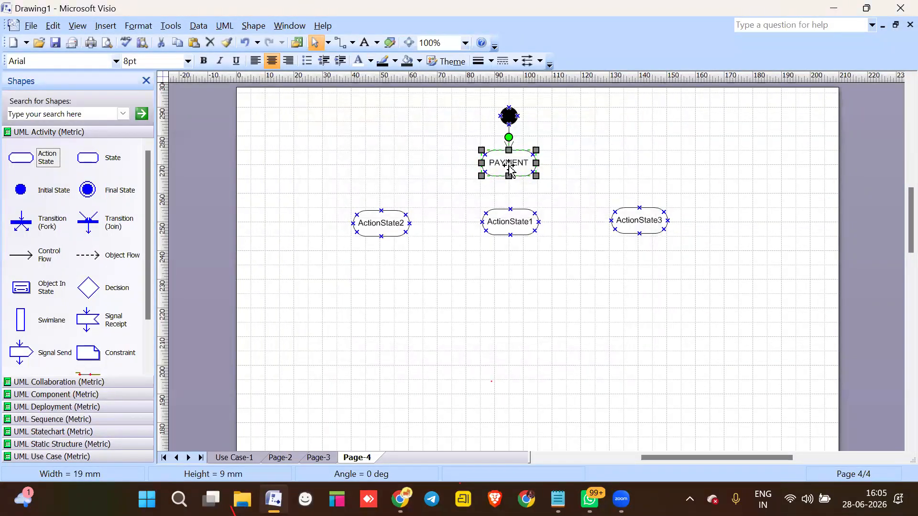
- Move ActionState1, ActionState2 and ActionState3 down together
shift+click(385, 219)
shift+click(512, 224)
click(580, 294)
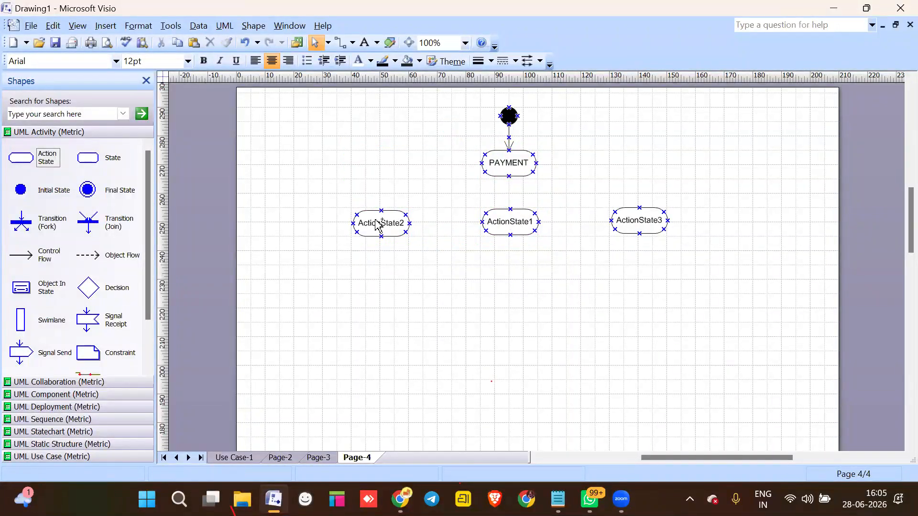
click(377, 225)
shift+click(512, 223)
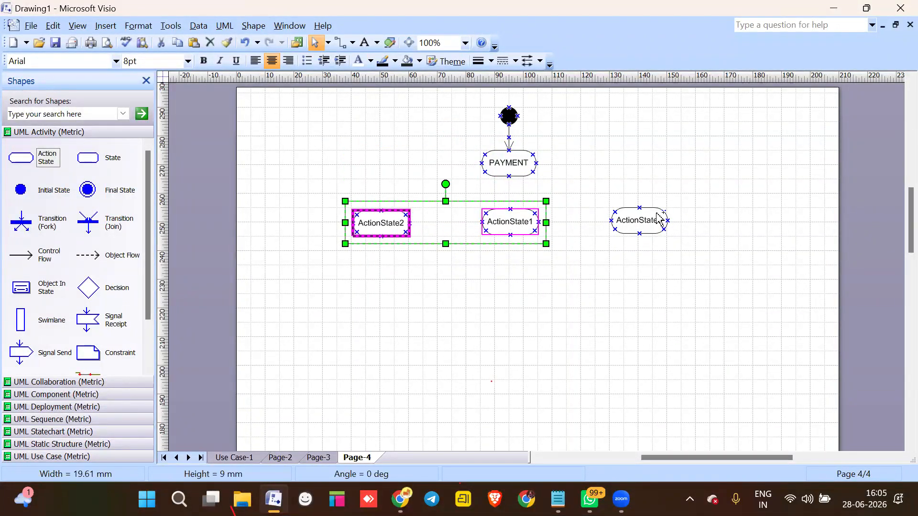
shift+click(658, 218)
key(Down)
key(Down)
key(Down)
key(Down)
key(Down)
key(Down)
key(Down)
key(Down)
key(Down)
key(Down)
key(Down)
key(Down)
key(Down)
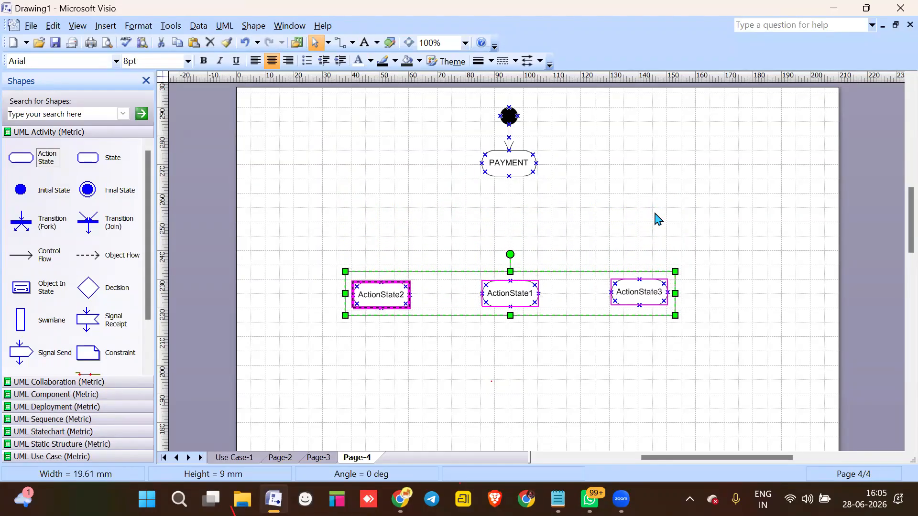
click(630, 175)
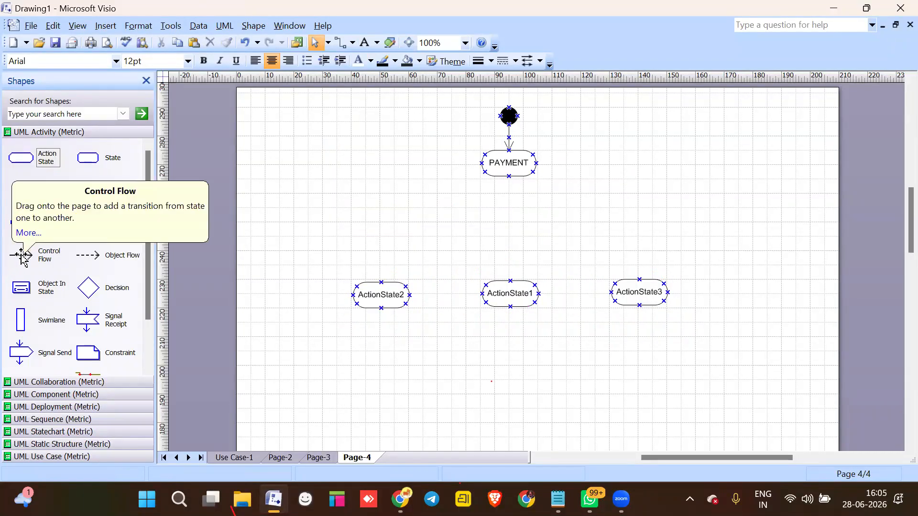
- Add a control flow from PAYMENT down into a new decision diamond
drag(21, 256, 509, 207)
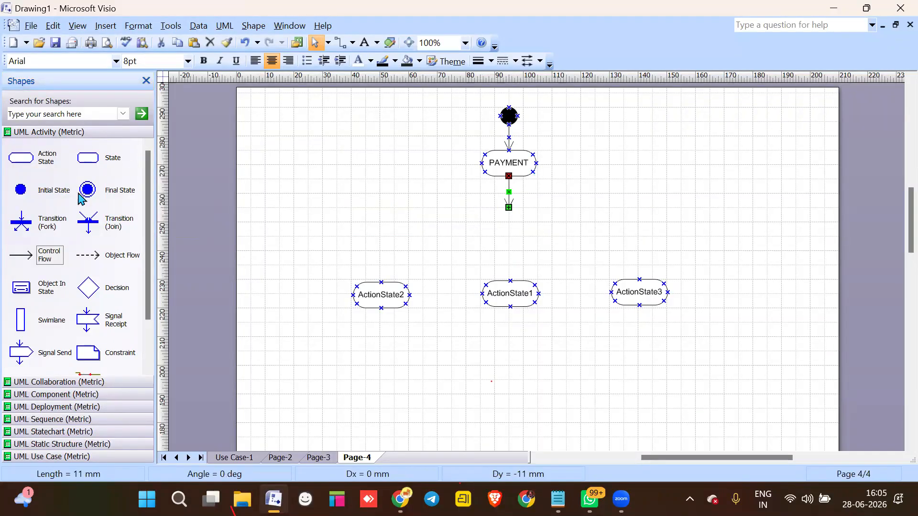
drag(92, 292, 515, 226)
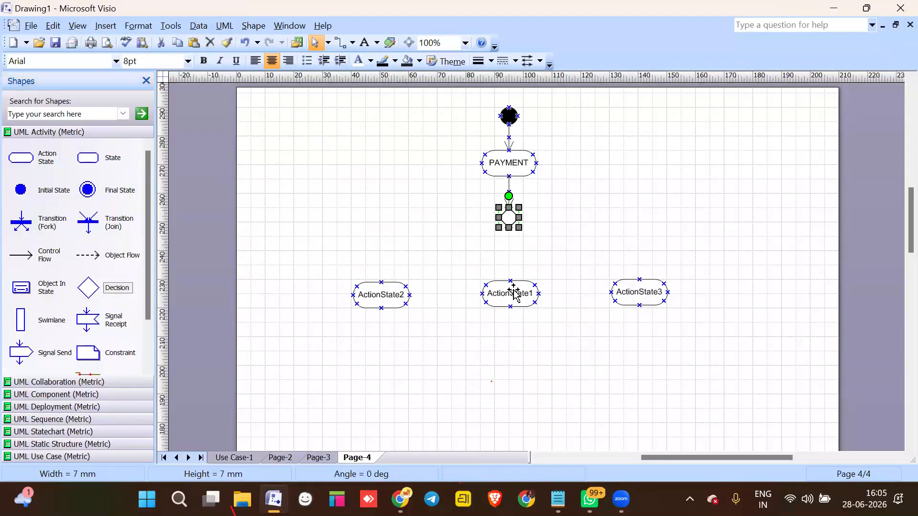
click(393, 323)
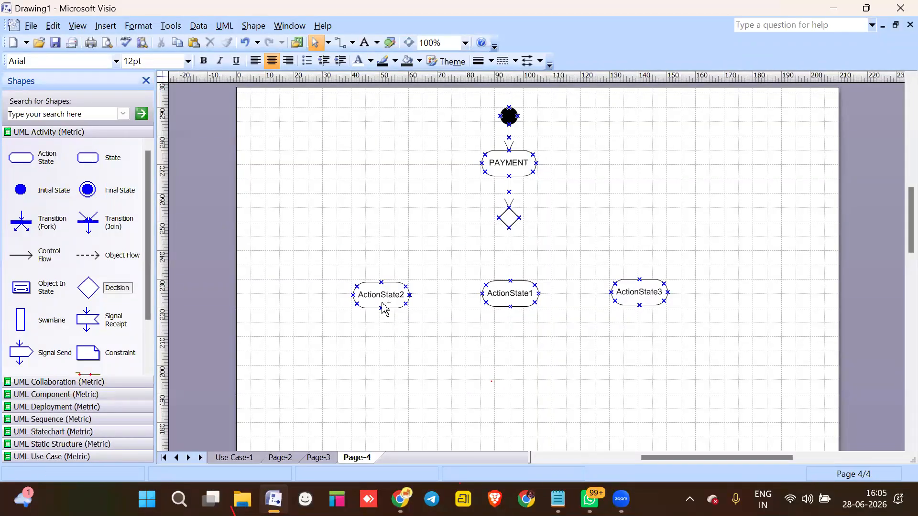
- Nudge the three action states back up slightly
click(411, 301)
click(493, 289)
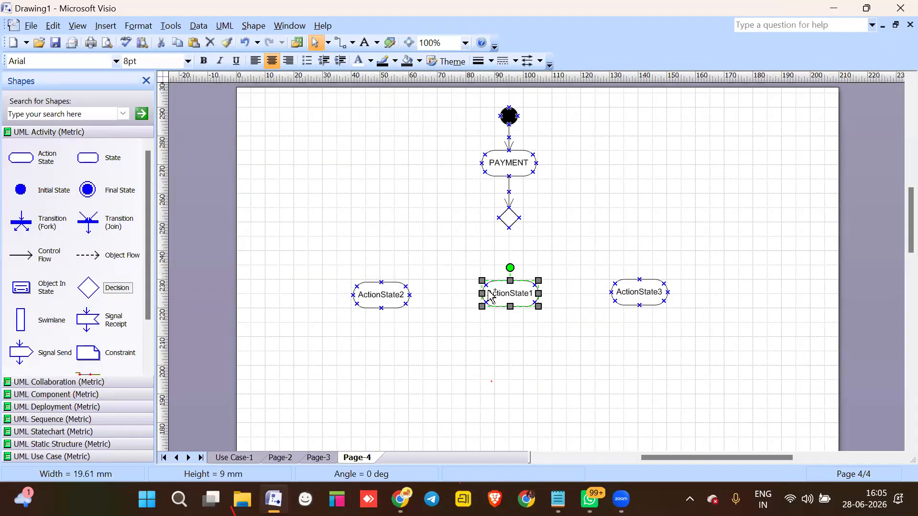
shift+click(396, 301)
shift+click(640, 297)
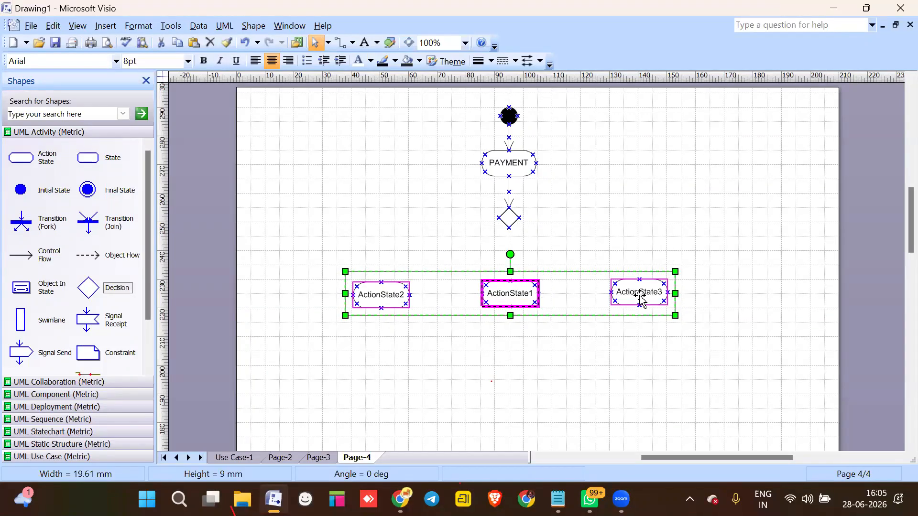
key(Up)
key(Up)
key(Up)
key(Up)
key(Up)
key(Up)
key(Up)
key(Up)
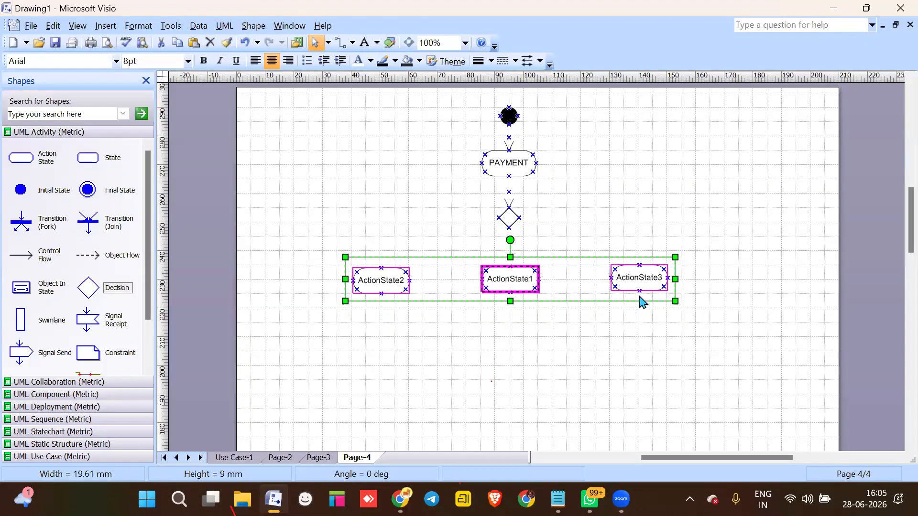
click(597, 221)
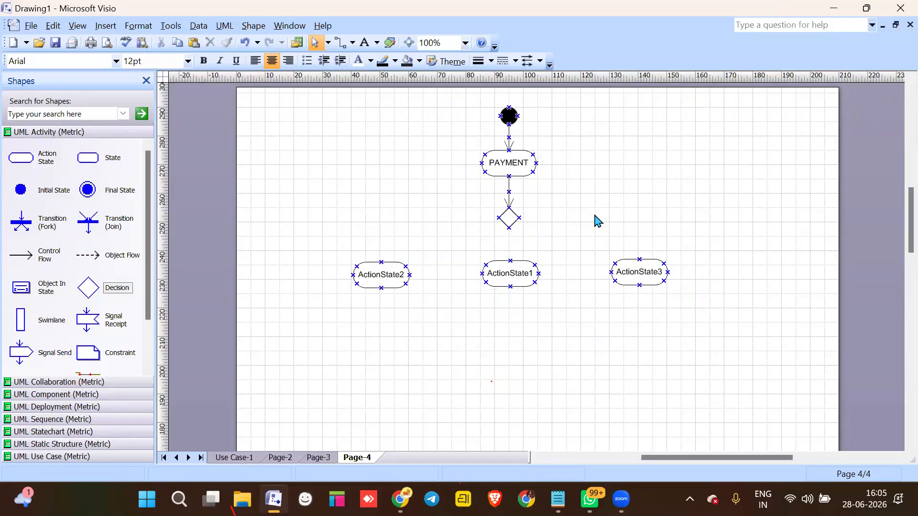
- Connect the decision with control flows to ActionState1, ActionState3 and ActionState2
drag(44, 256, 510, 260)
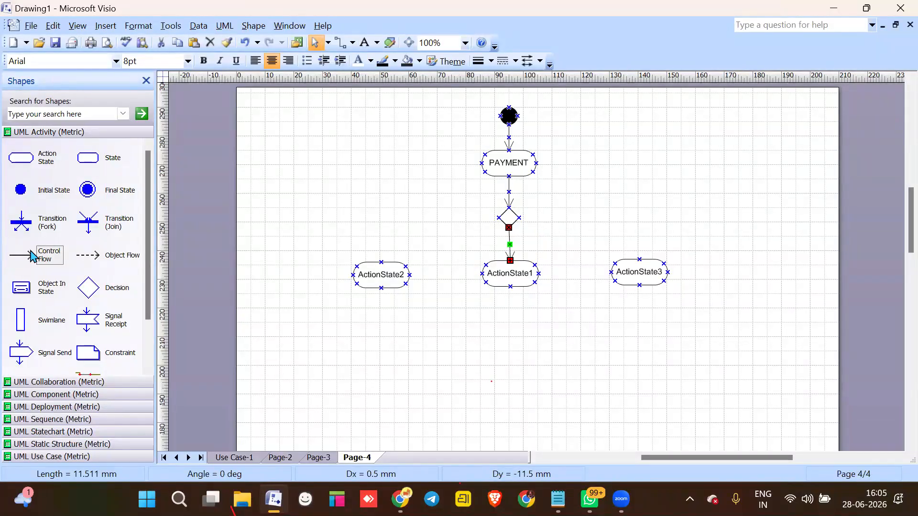
drag(44, 256, 573, 216)
drag(630, 239, 640, 259)
drag(48, 255, 499, 217)
drag(389, 207, 381, 262)
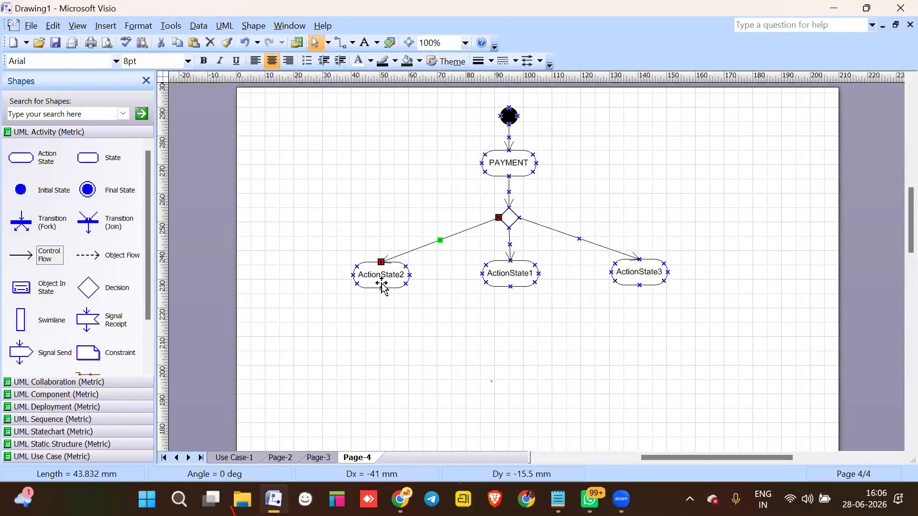
- Rename the three action states COD, CASH and UPI
double_click(380, 271)
text(COD)
key(Return)
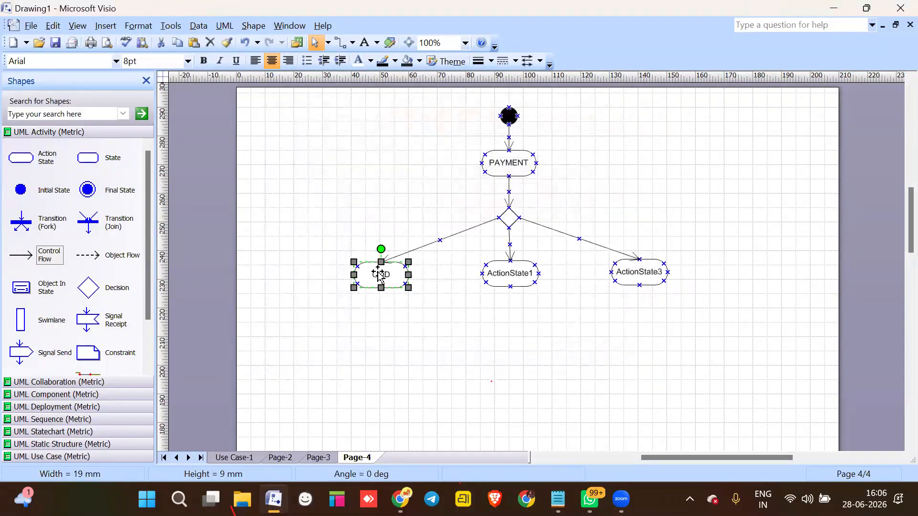
double_click(520, 273)
text(CA)
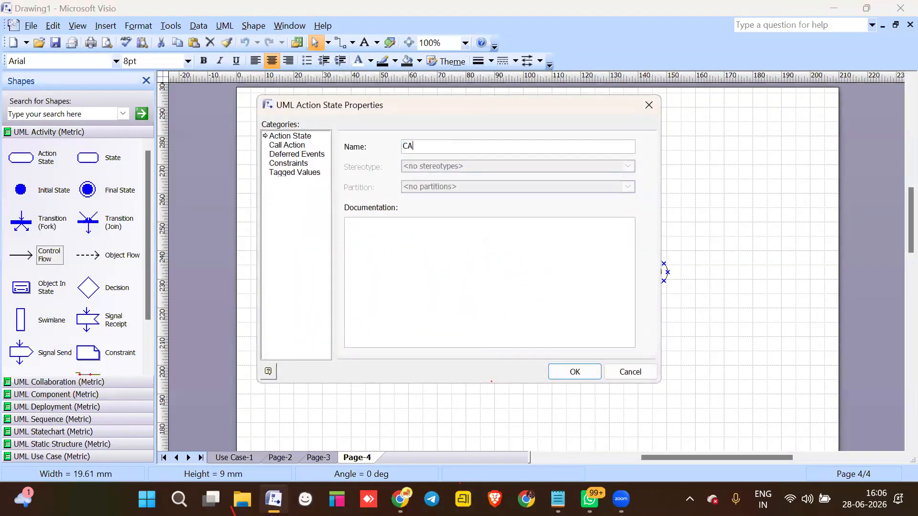
text(SH)
key(Return)
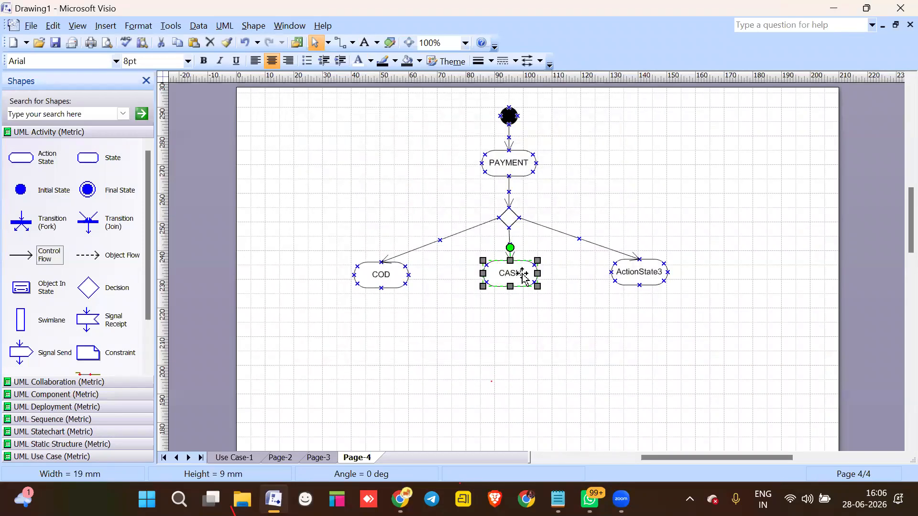
double_click(629, 271)
text(UPI)
key(Return)
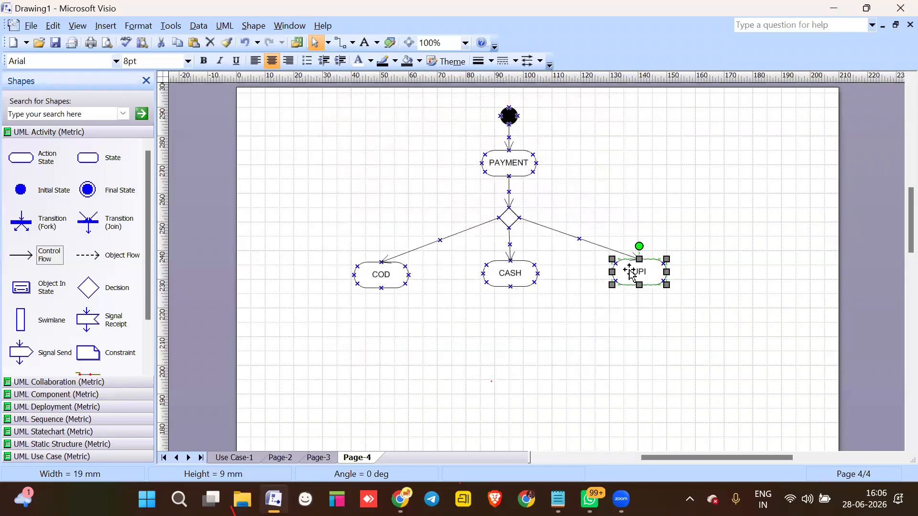
- Make the COD and UPI connectors right-angled and place a new decision diamond below CASH
right_click(428, 242)
click(504, 383)
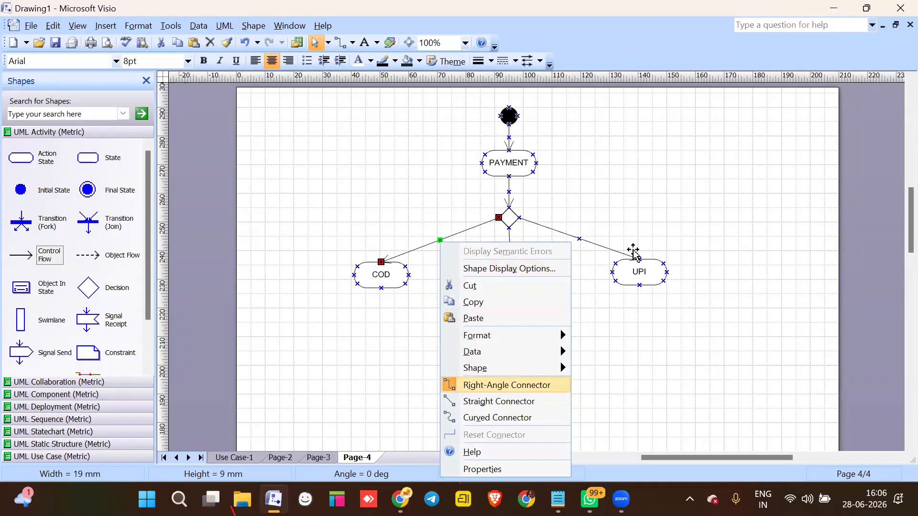
click(589, 240)
right_click(590, 240)
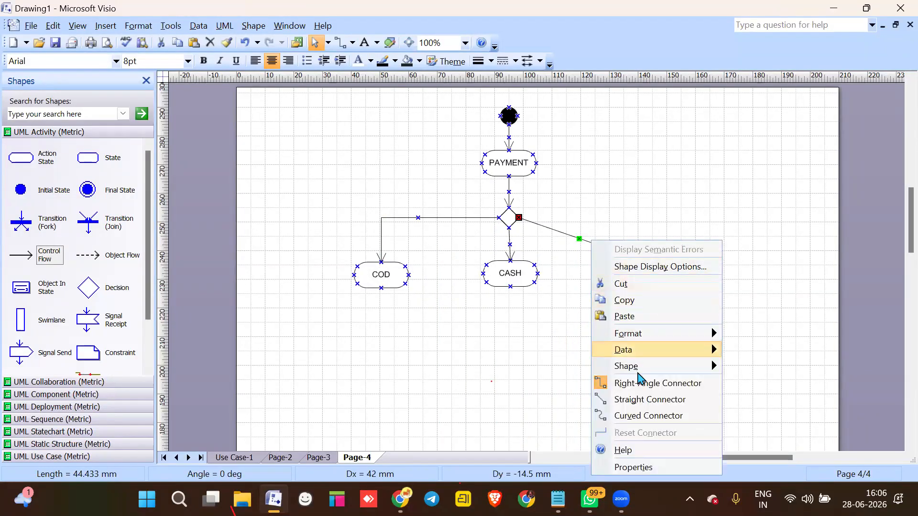
click(643, 383)
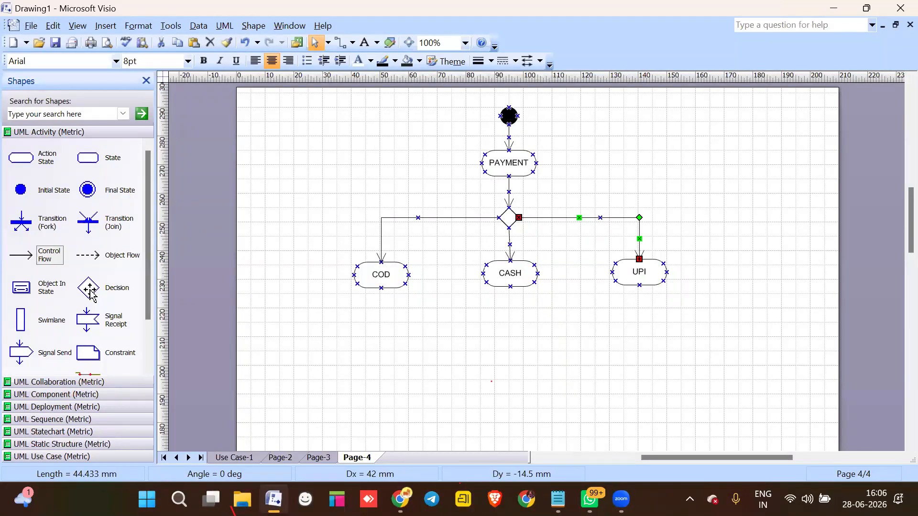
drag(88, 288, 293, 380)
drag(430, 381, 511, 353)
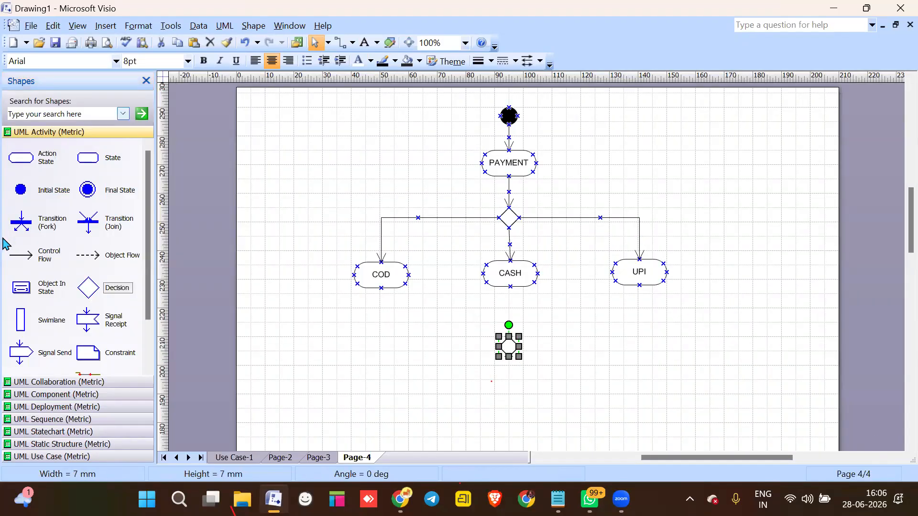
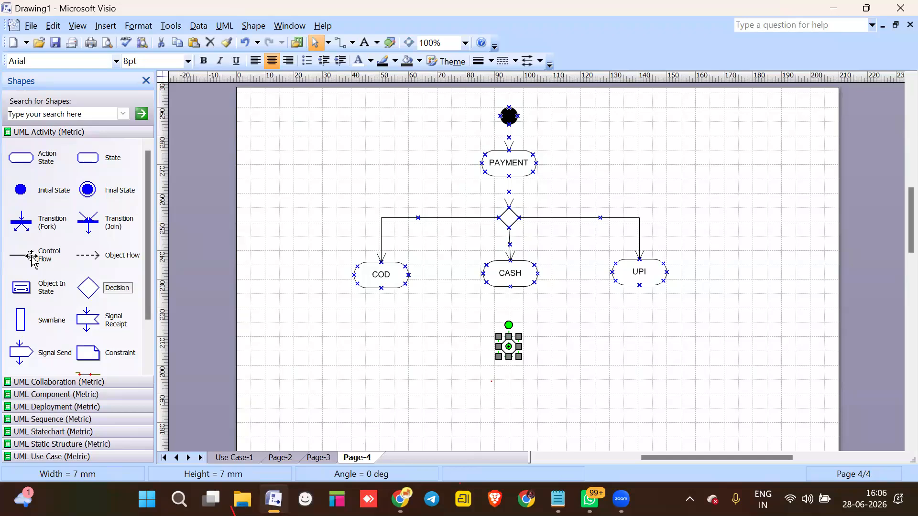
- Connect COD, CASH and UPI to the lower decision diamond with control flows
mouse_move(43, 255)
mouse_down()
mouse_move(416, 349)
mouse_move(499, 347)
mouse_up()
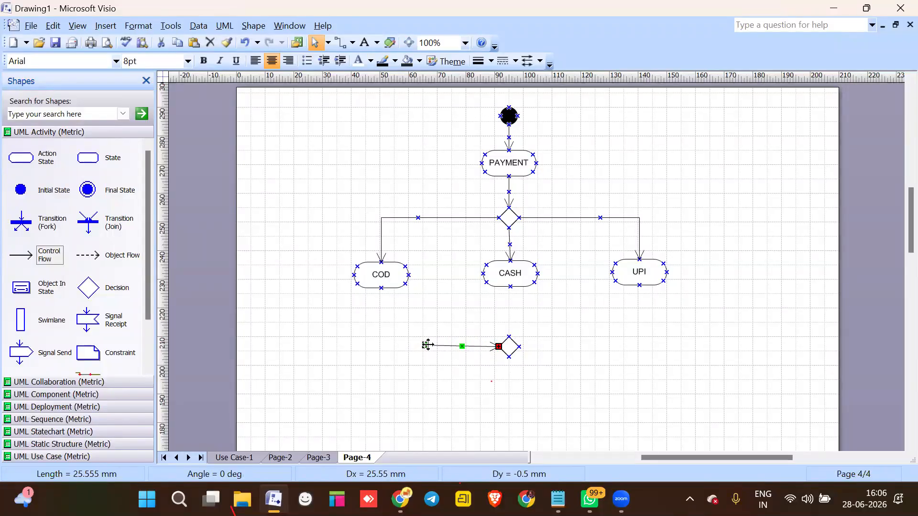
drag(425, 346, 381, 288)
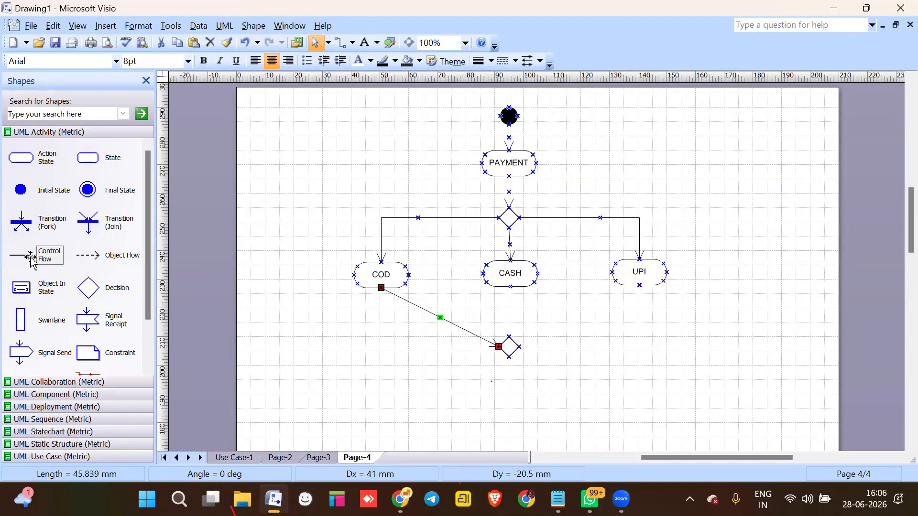
drag(31, 258, 510, 337)
drag(45, 255, 568, 346)
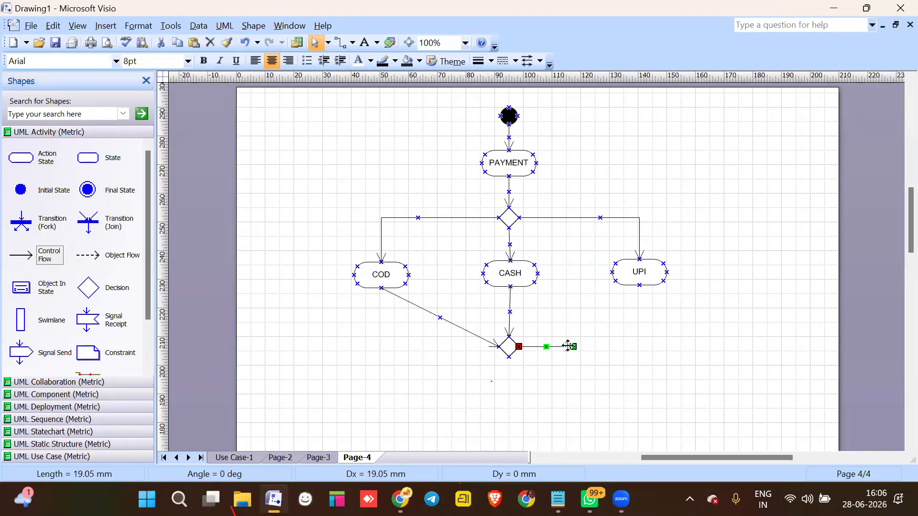
drag(558, 348, 639, 286)
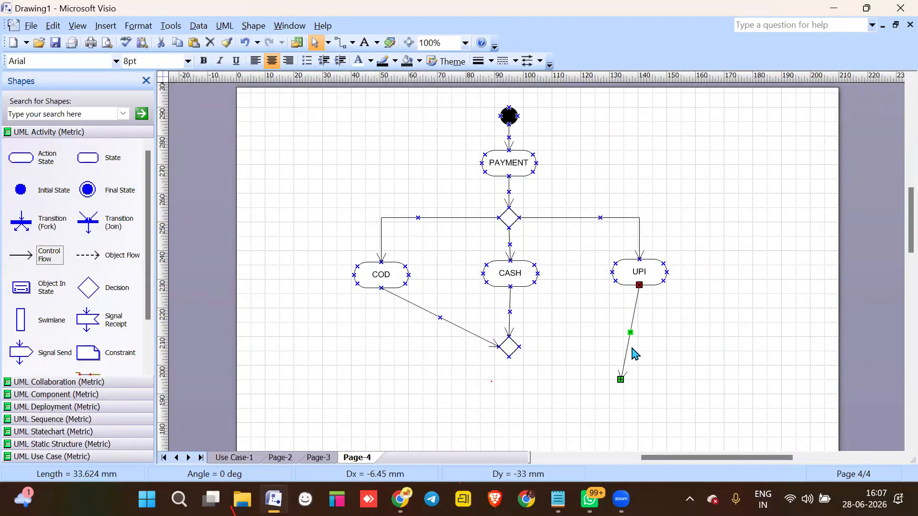
drag(619, 380, 520, 347)
- Make the COD and UPI flows right-angled and add an outgoing flow below the decision
right_click(436, 319)
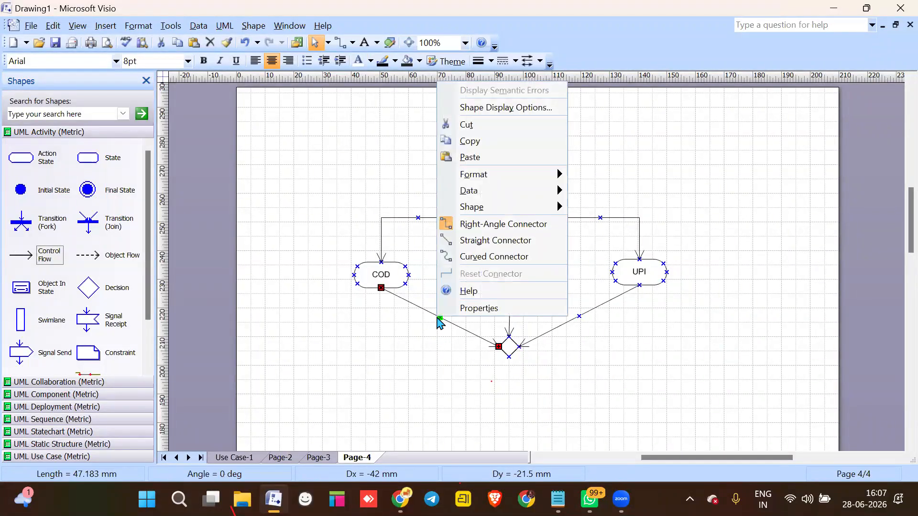
click(442, 224)
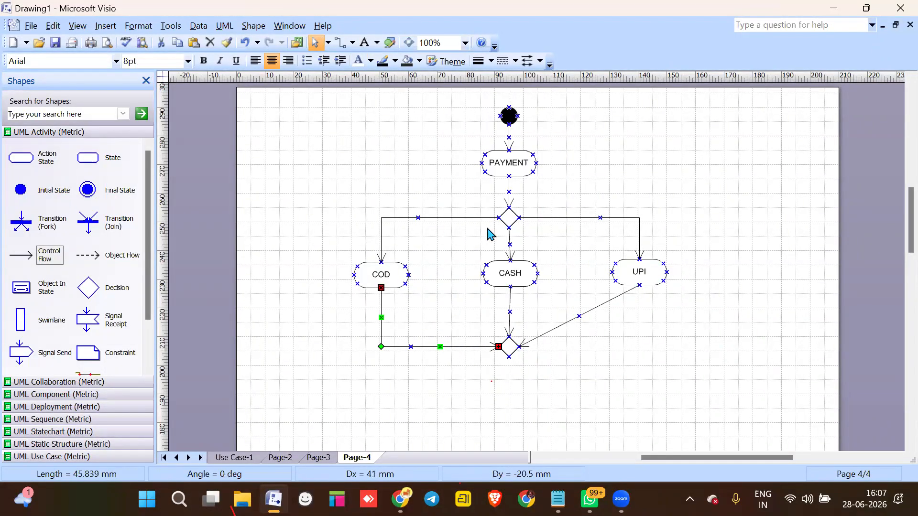
click(579, 315)
right_click(579, 315)
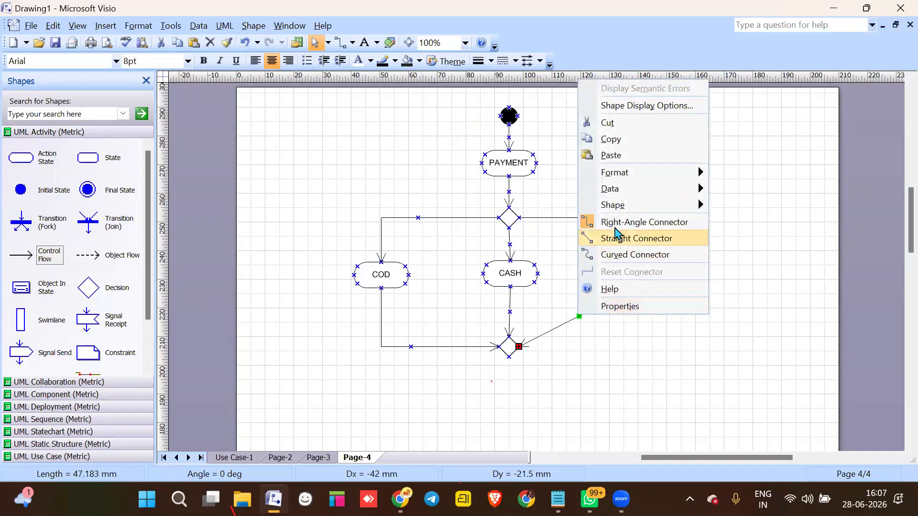
click(609, 222)
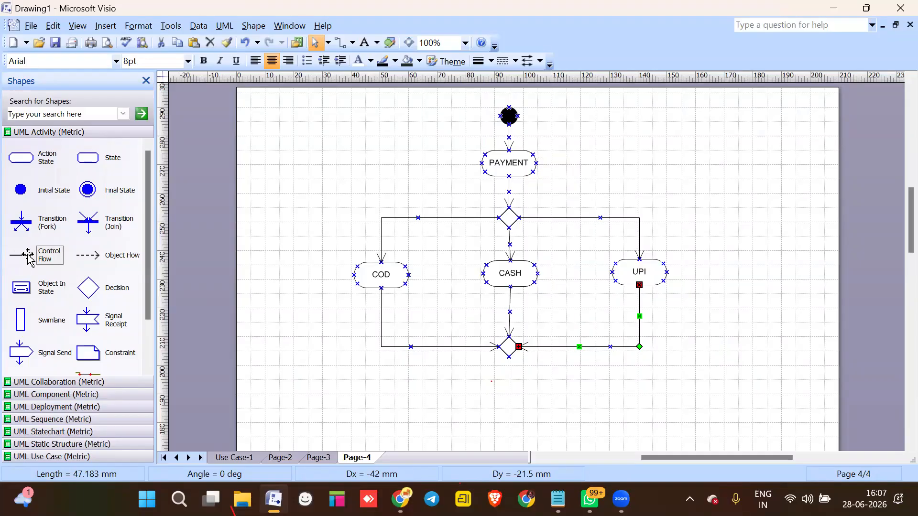
drag(28, 258, 508, 397)
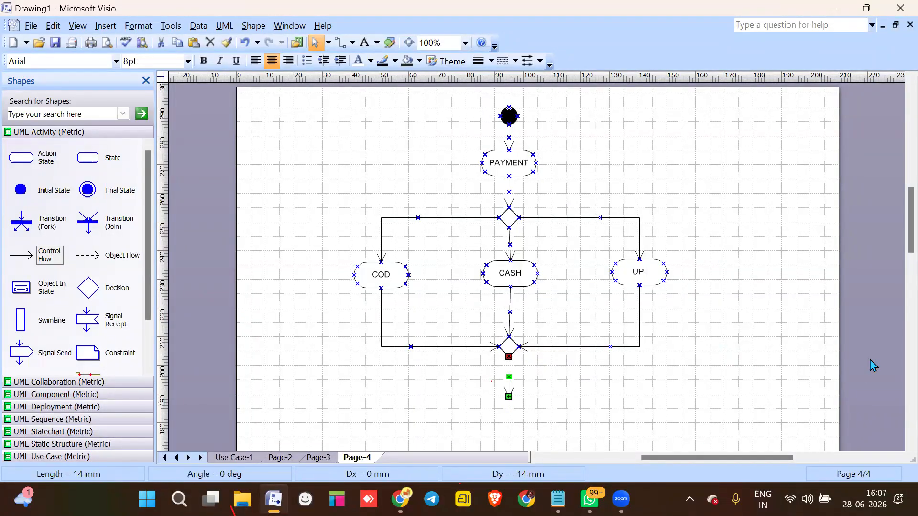
- Place a second decision below the merge with a flow leading down from it
scroll(431, 285, down, 2)
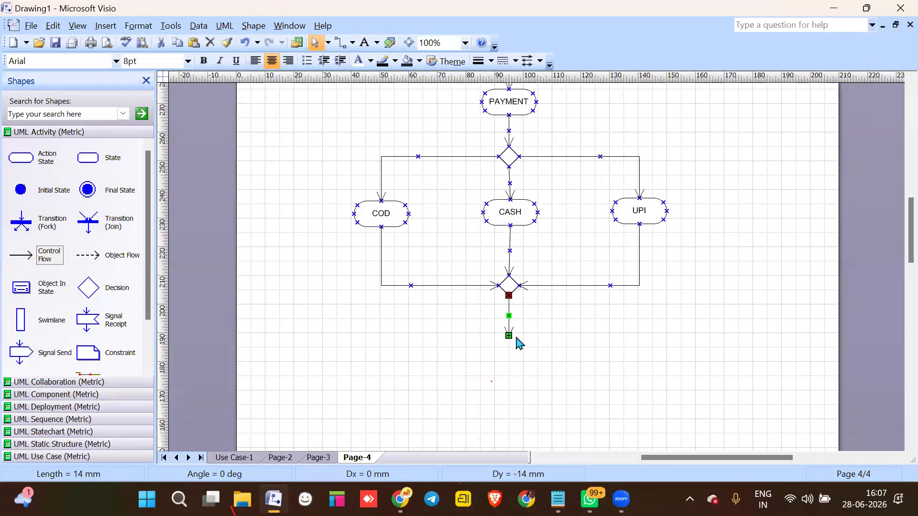
click(487, 360)
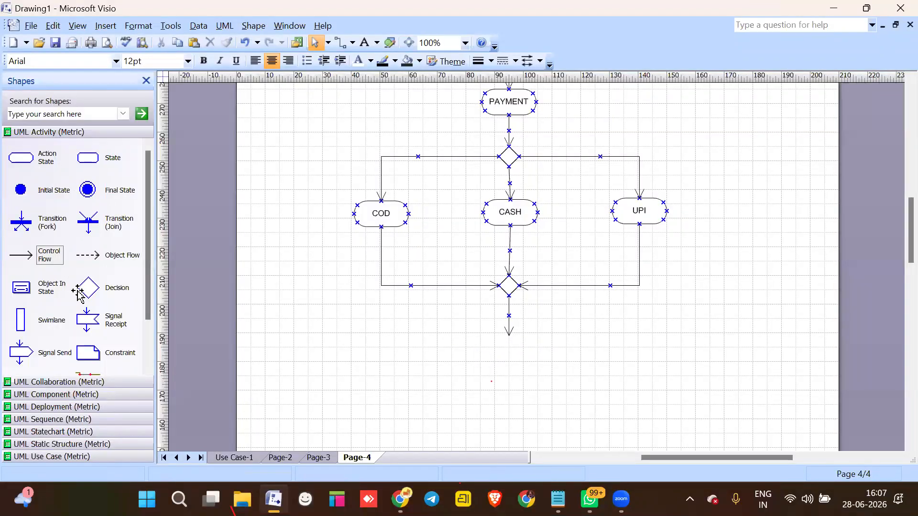
drag(88, 288, 511, 350)
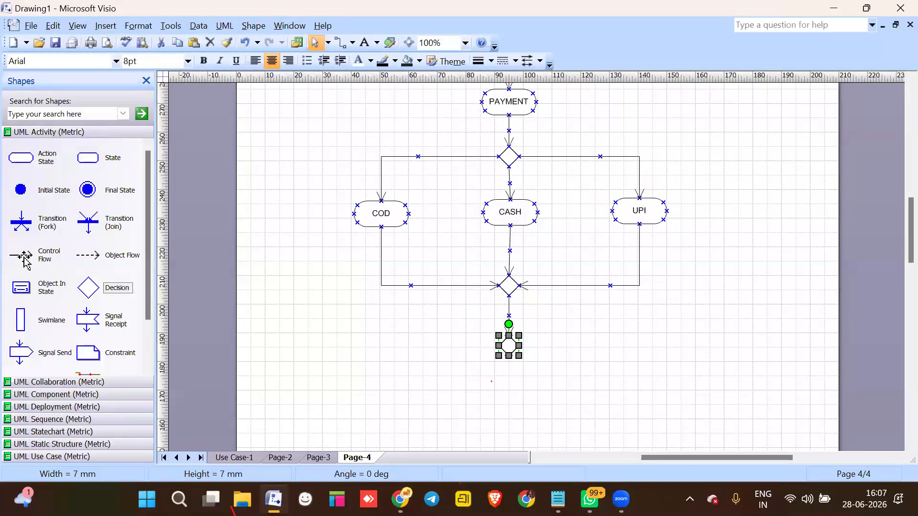
drag(27, 254, 510, 391)
- Add an action state below the new decision and name it SUCCESS
drag(27, 162, 514, 406)
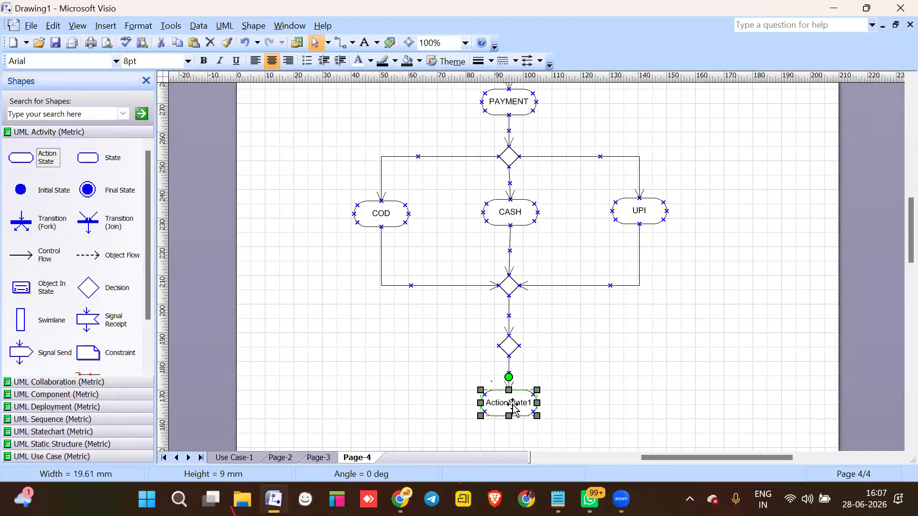
double_click(514, 407)
text(SUCCESS)
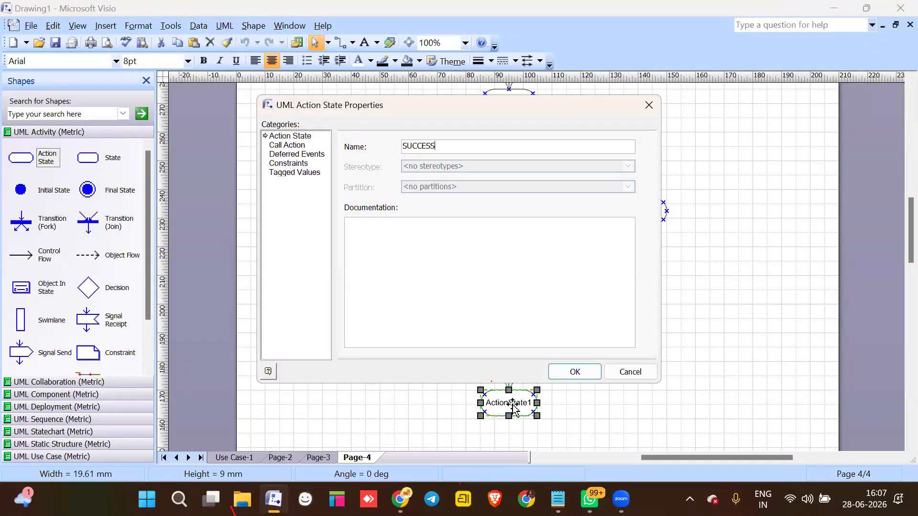
key(Return)
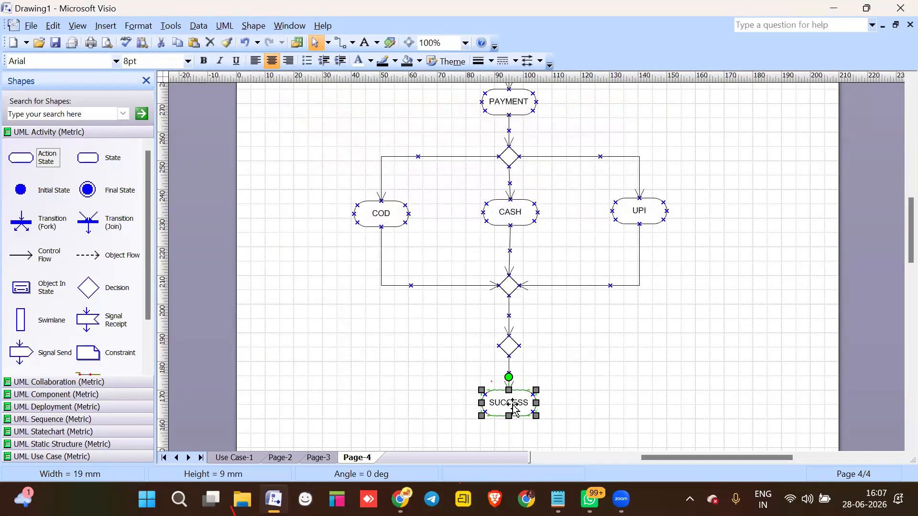
- Add a flow down from SUCCESS ending in a final state
drag(29, 255, 509, 446)
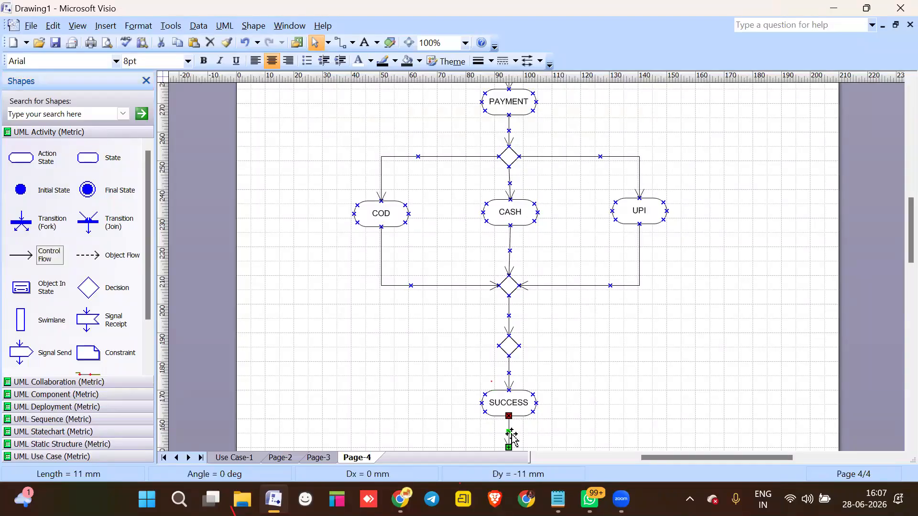
scroll(511, 436, down, 1)
scroll(511, 436, down, 1)
drag(87, 189, 451, 378)
drag(497, 412, 509, 386)
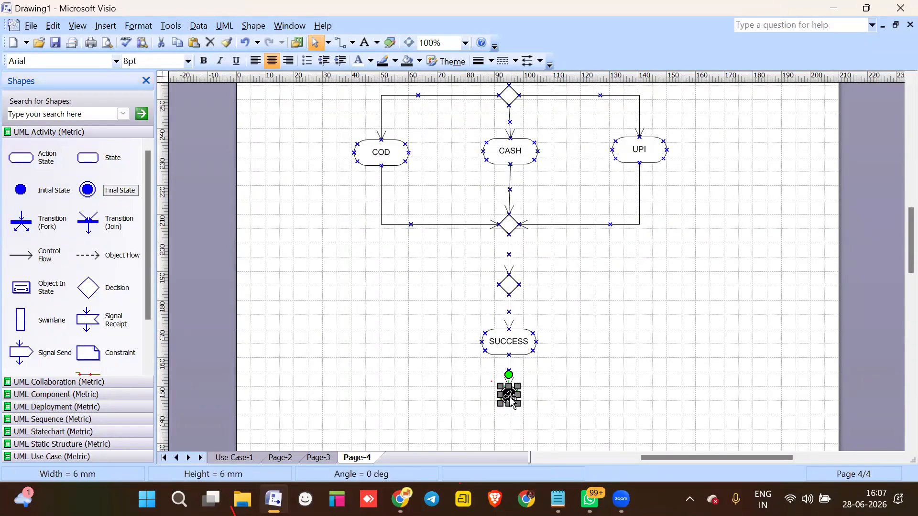
scroll(511, 402, up, 2)
scroll(511, 402, up, 1)
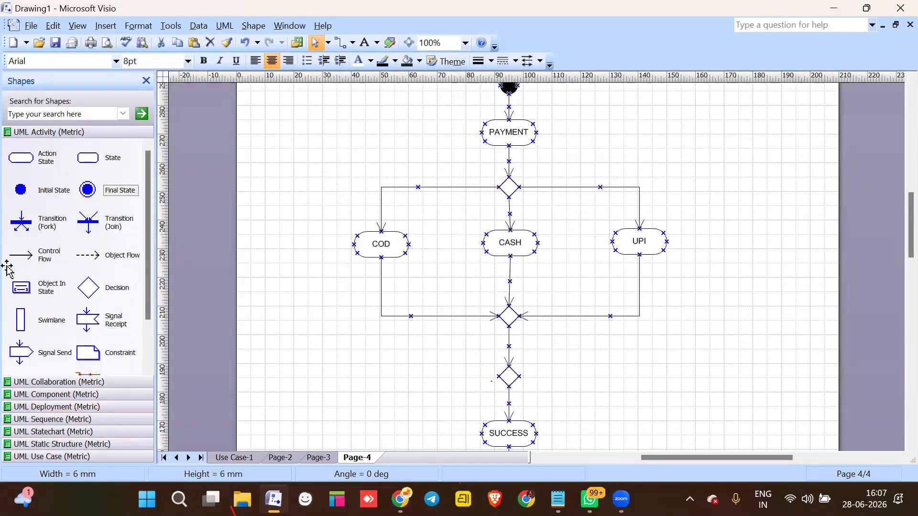
- Add a right-angled loop-back flow from the second decision, routed out to the right
drag(22, 253, 543, 134)
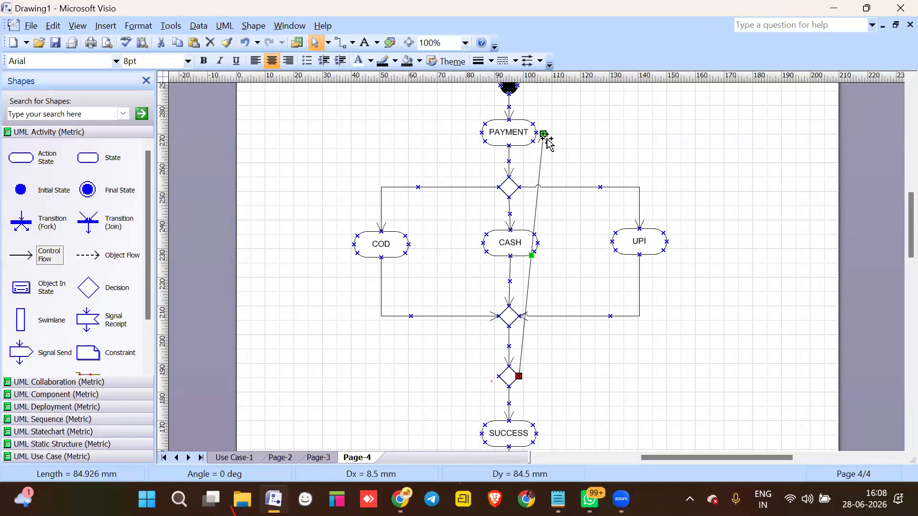
right_click(532, 219)
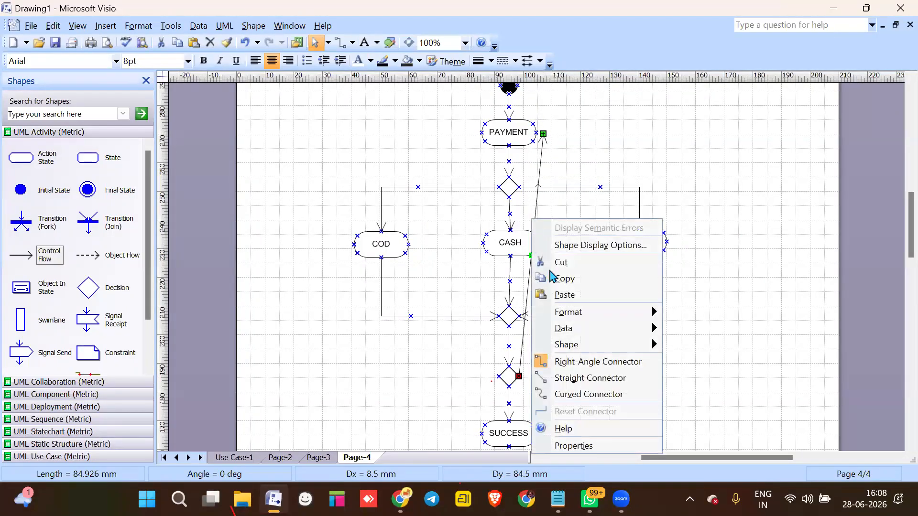
click(577, 363)
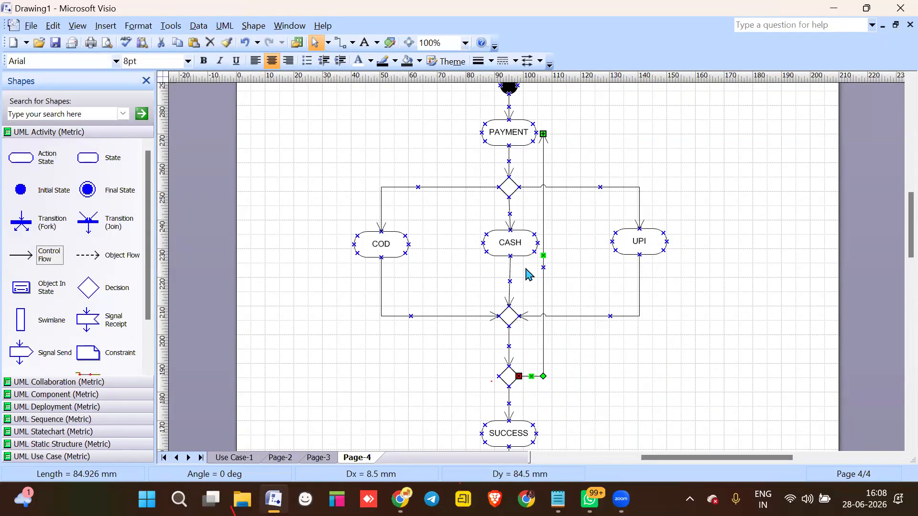
drag(544, 255, 739, 253)
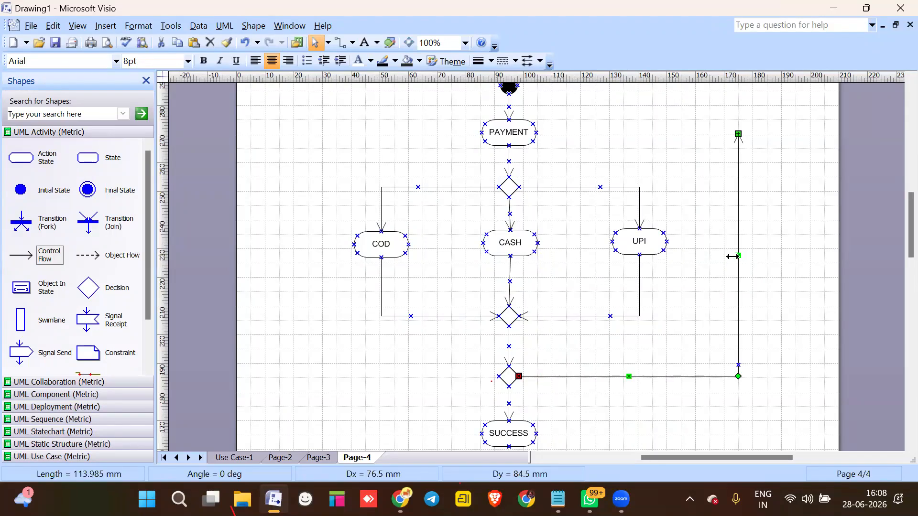
- Give the flow above SUCCESS a [VALID] guard condition and nudge it down
double_click(507, 402)
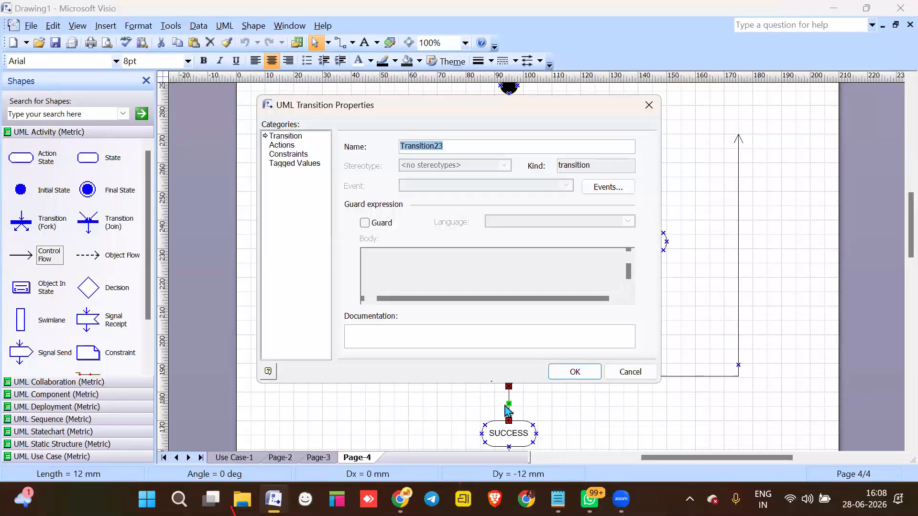
click(365, 223)
click(378, 268)
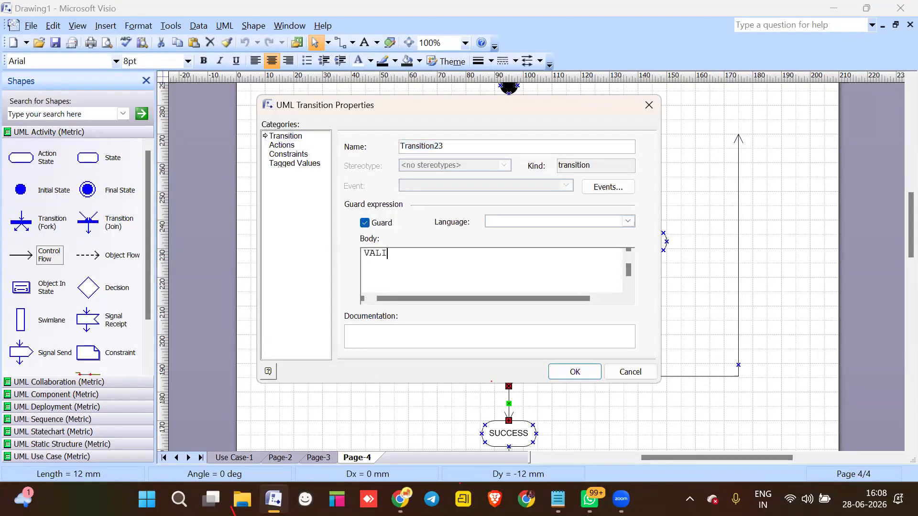
click(575, 372)
scroll(588, 374, down, 2)
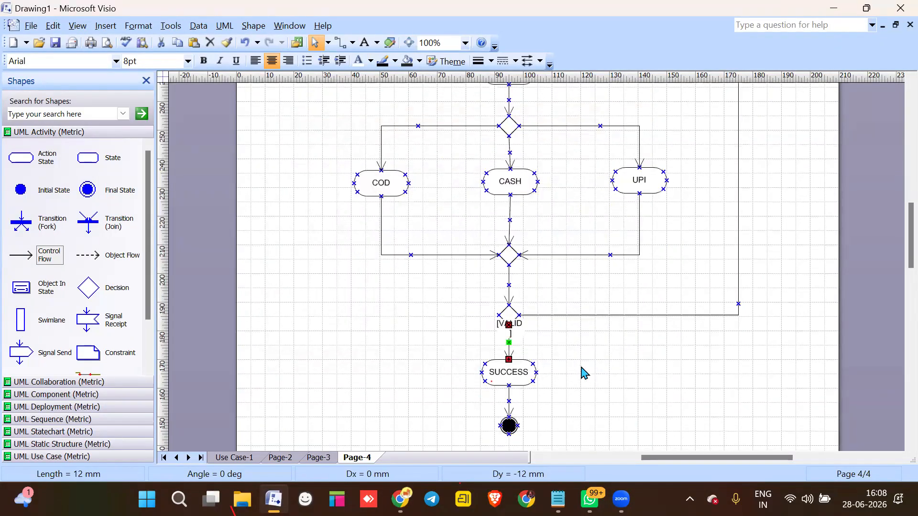
click(526, 377)
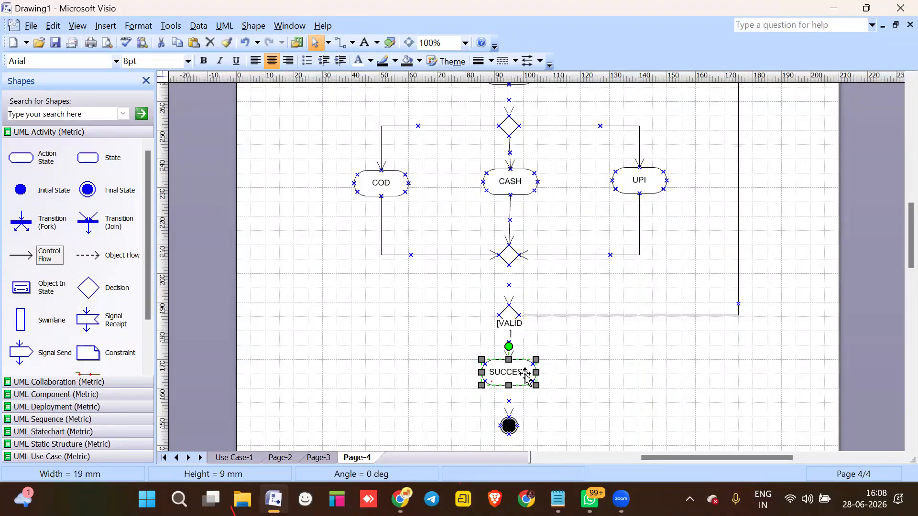
click(511, 324)
key(Down)
key(Down)
key(Down)
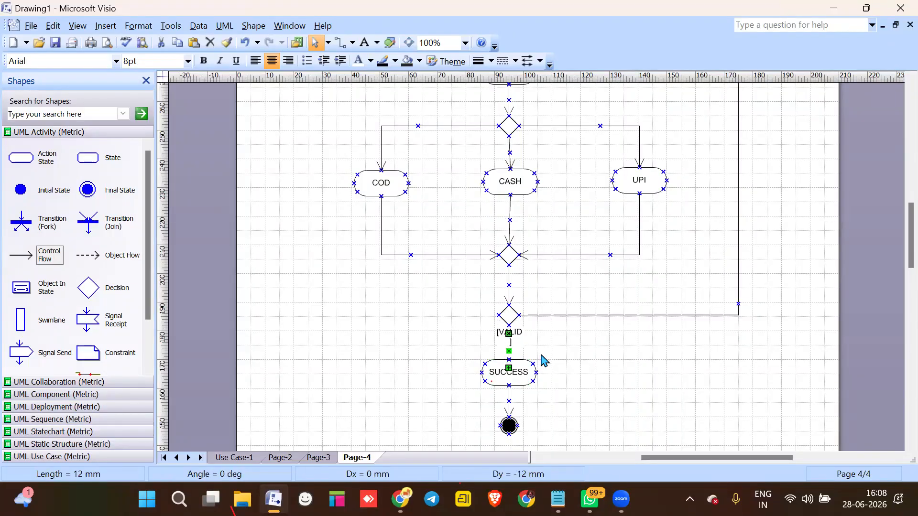
click(582, 399)
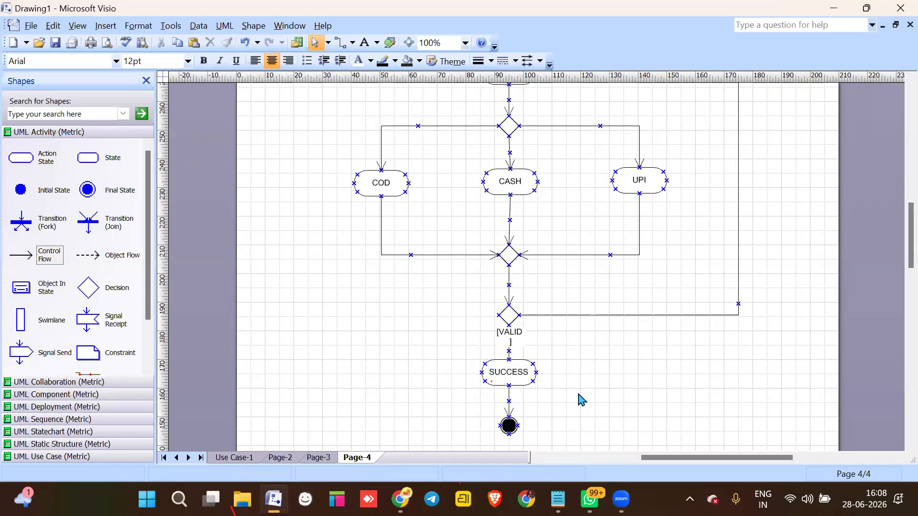
- Give the right-hand loop connector an [INVALID] guard condition
click(739, 195)
right_click(739, 195)
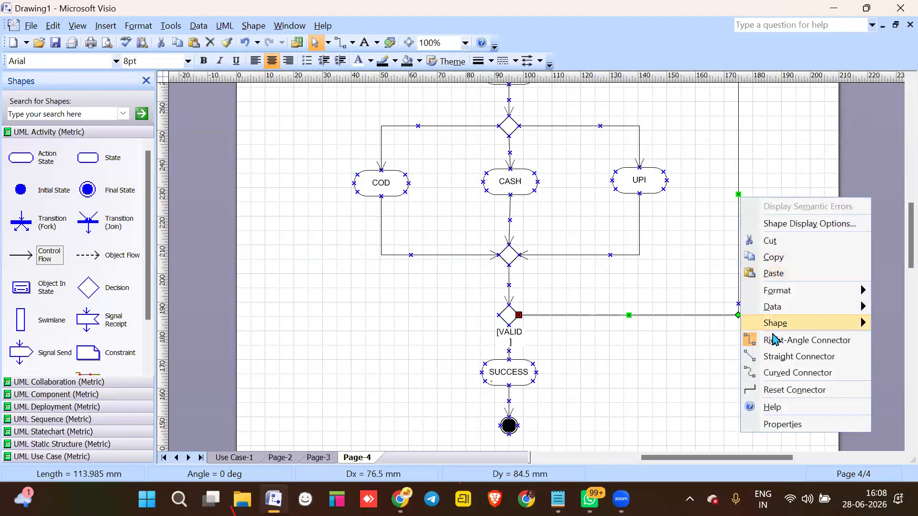
double_click(738, 196)
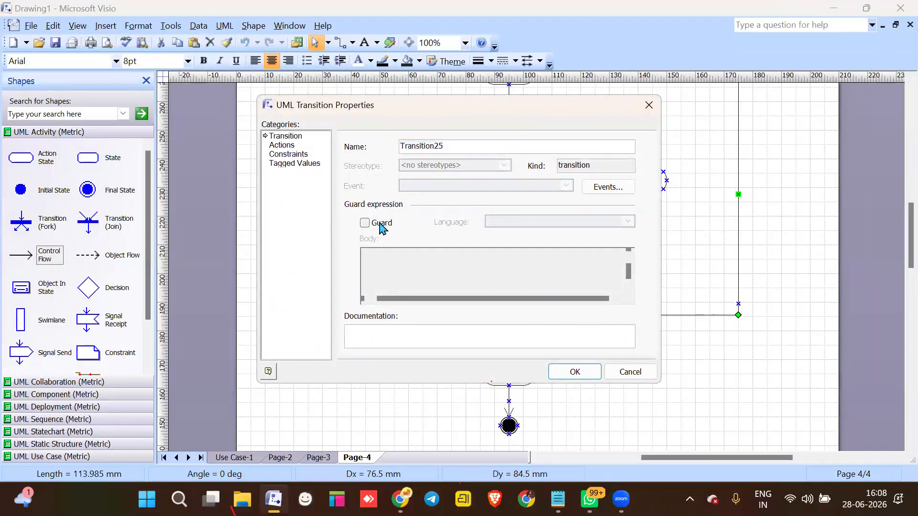
click(381, 224)
text(INVALID)
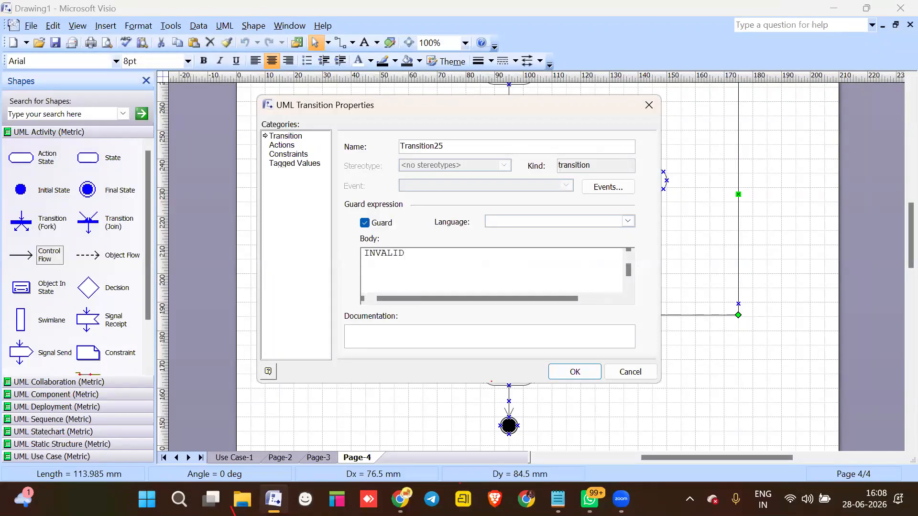
click(576, 372)
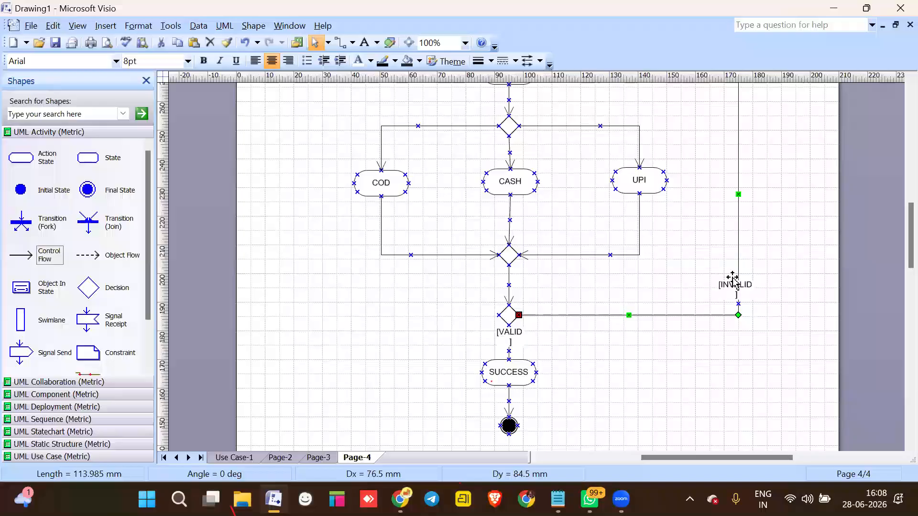
scroll(733, 280, up, 3)
click(720, 292)
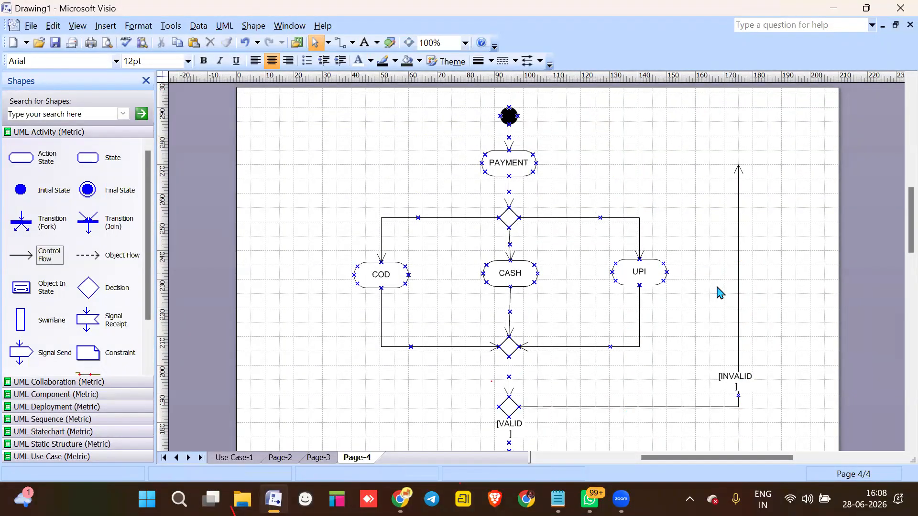
- Attach the [INVALID] loop's end to PAYMENT and reroute it along the right side
click(738, 166)
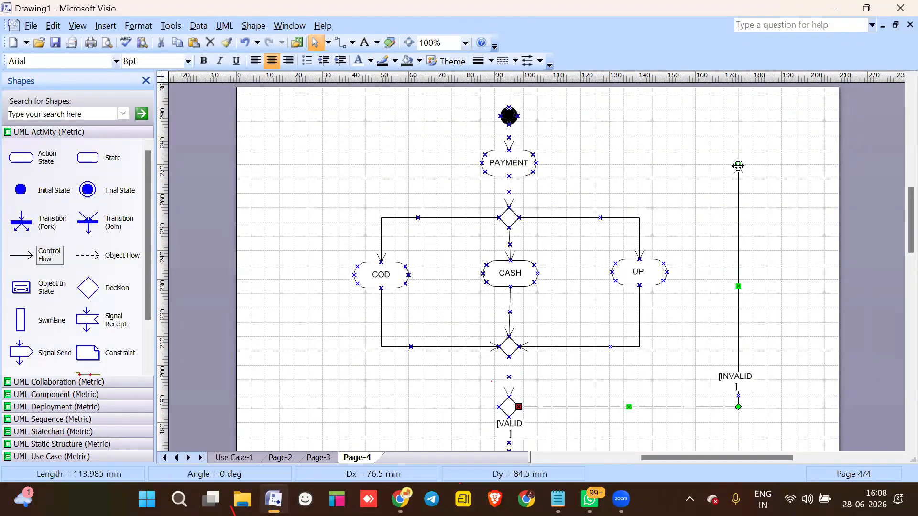
mouse_move(737, 165)
mouse_down()
mouse_move(728, 182)
mouse_move(750, 161)
mouse_up()
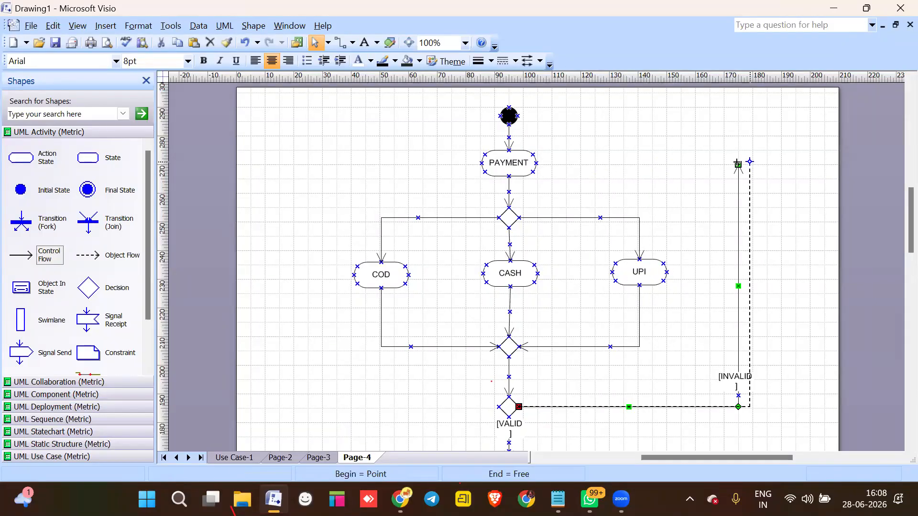
drag(646, 168, 536, 163)
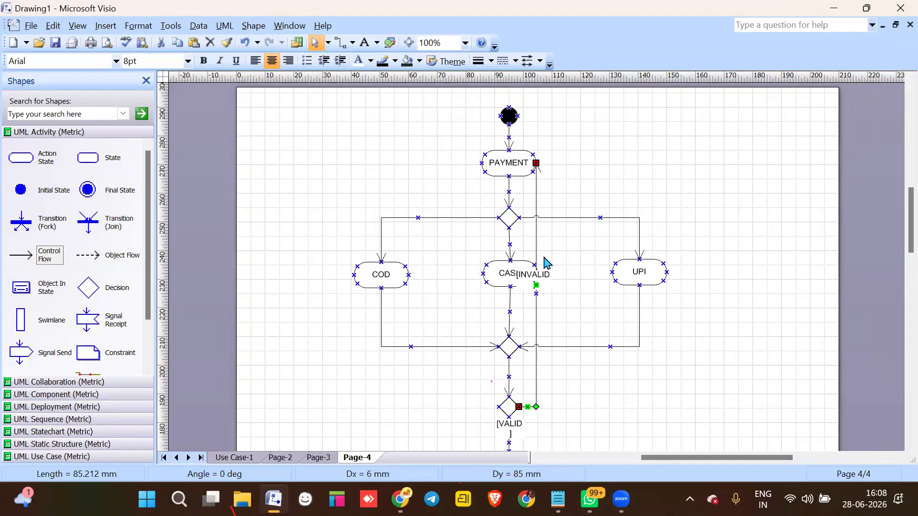
drag(538, 286, 712, 272)
drag(606, 192, 710, 190)
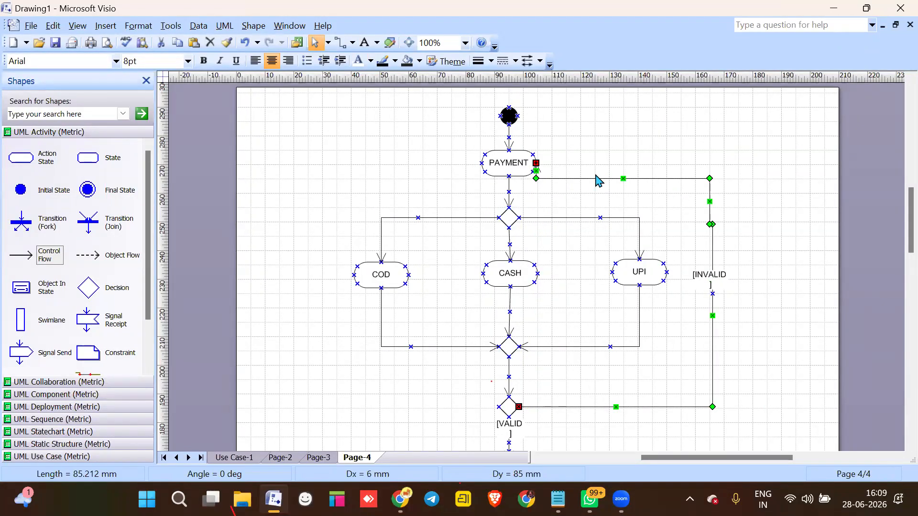
click(627, 212)
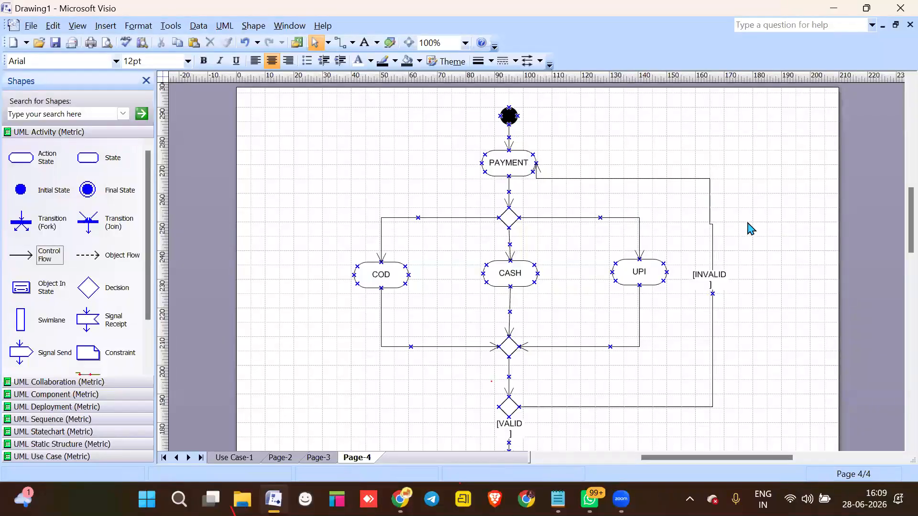
click(709, 195)
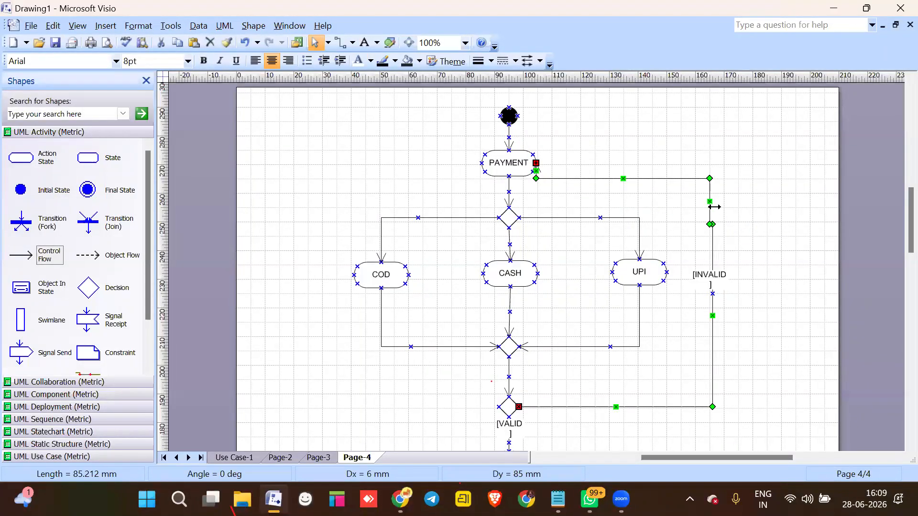
drag(711, 199, 712, 204)
- Insert Page-5, view it at 100% zoom and expand the UML Activity stencil
right_click(358, 459)
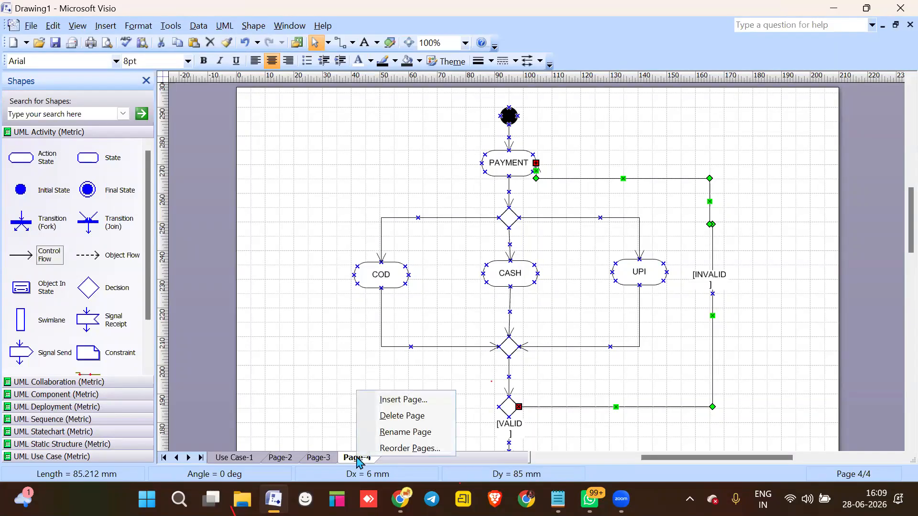
click(409, 401)
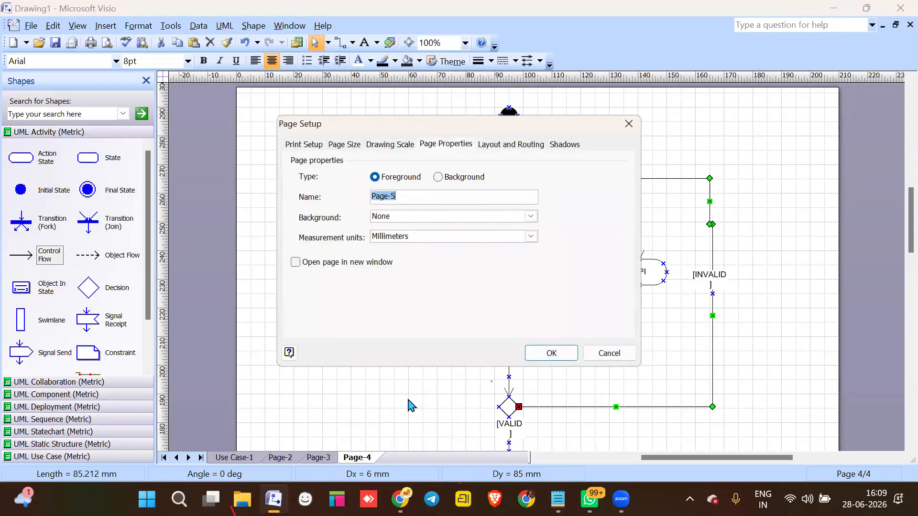
click(546, 356)
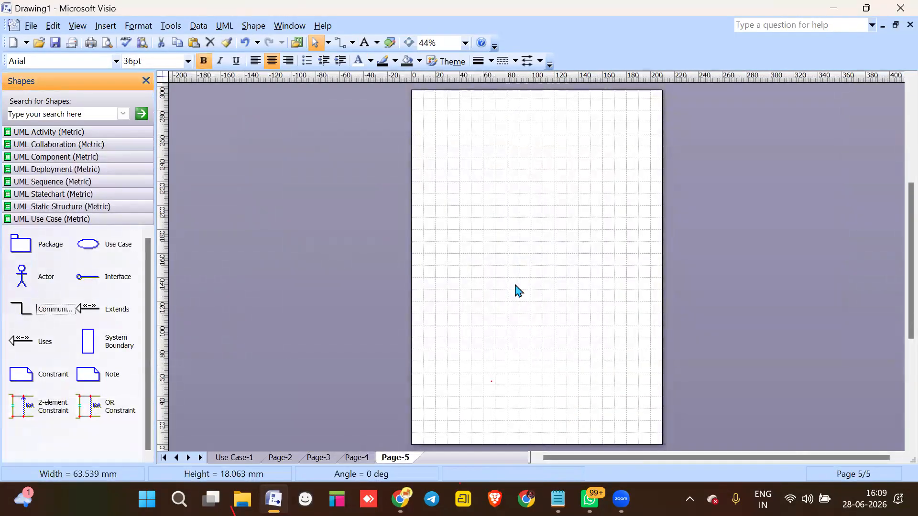
click(465, 43)
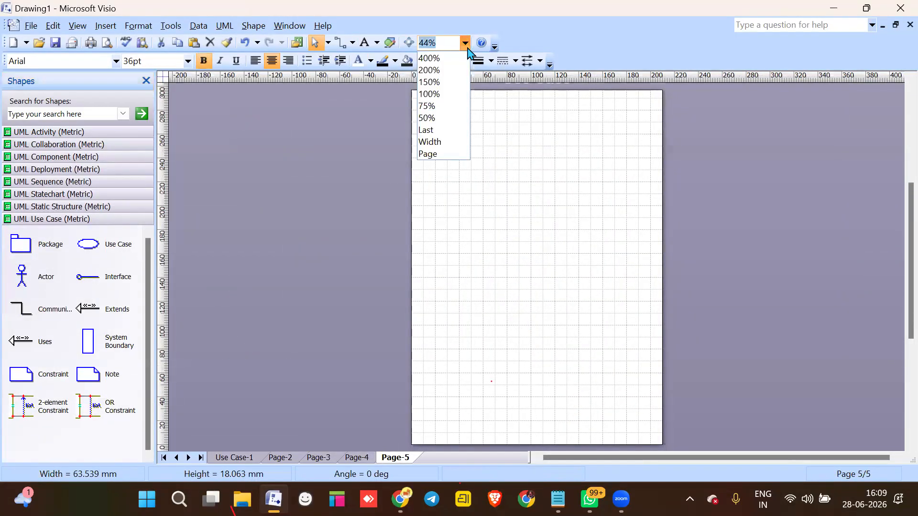
click(440, 93)
click(88, 132)
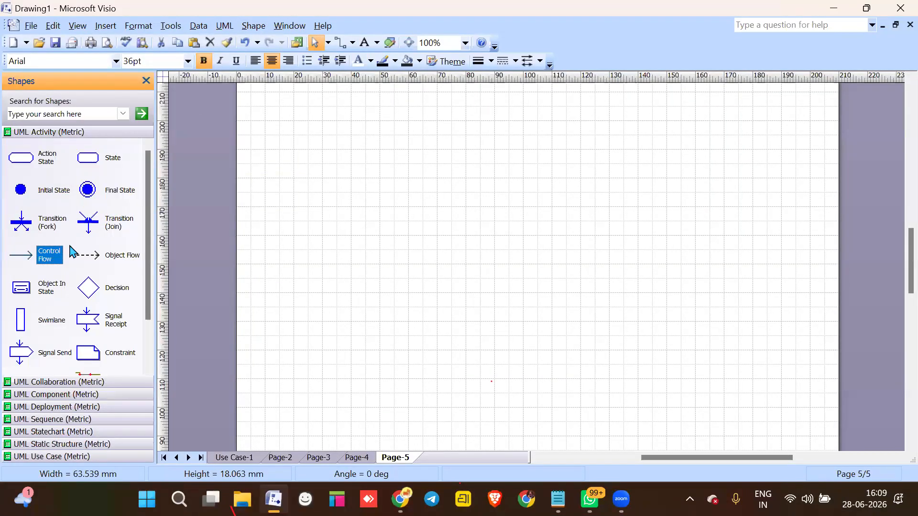
- Place an initial node near the top of Page-5
scroll(394, 314, up, 5)
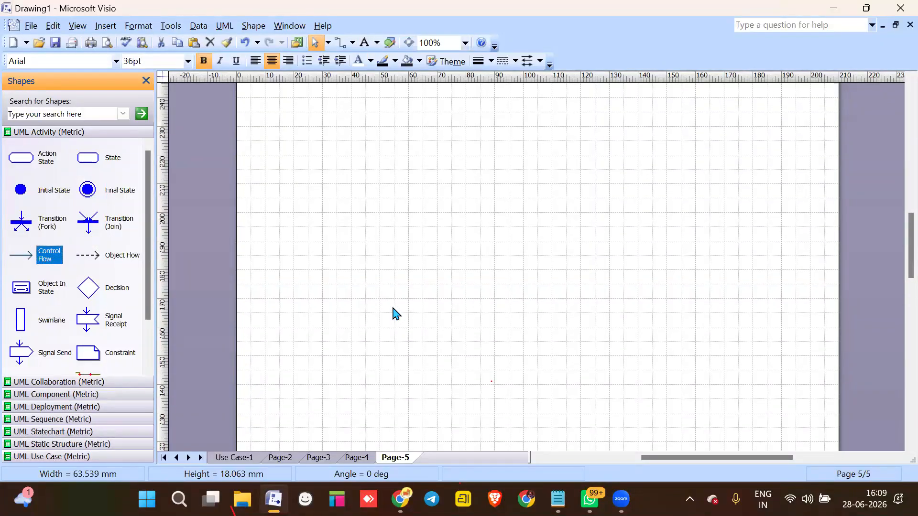
scroll(395, 313, up, 3)
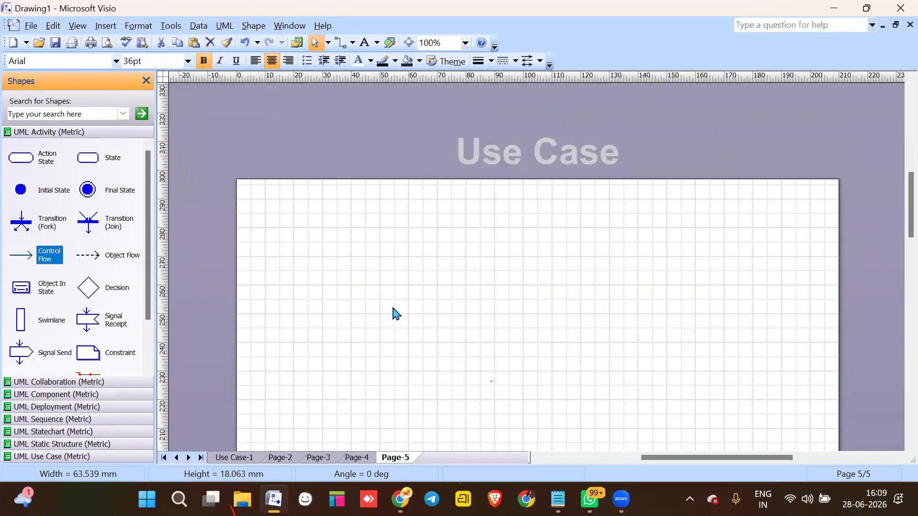
scroll(395, 314, down, 1)
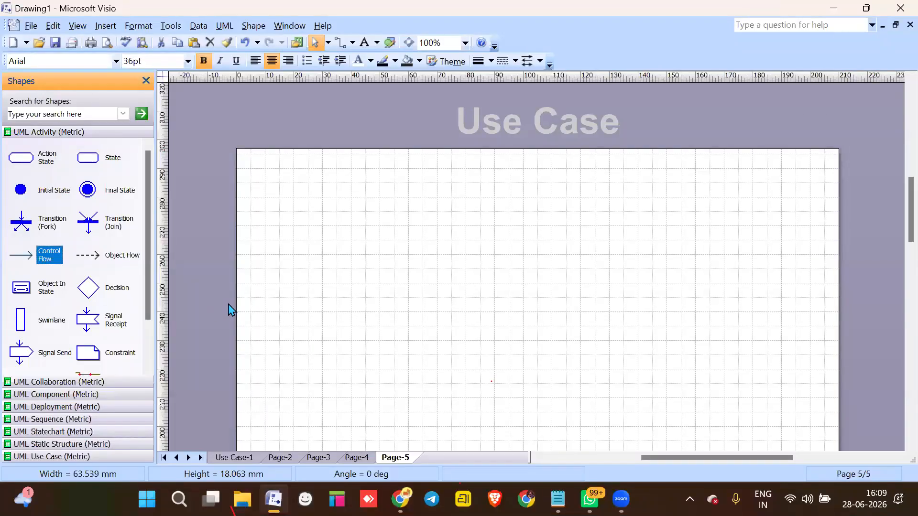
scroll(232, 310, down, 1)
drag(20, 190, 525, 151)
drag(21, 255, 538, 204)
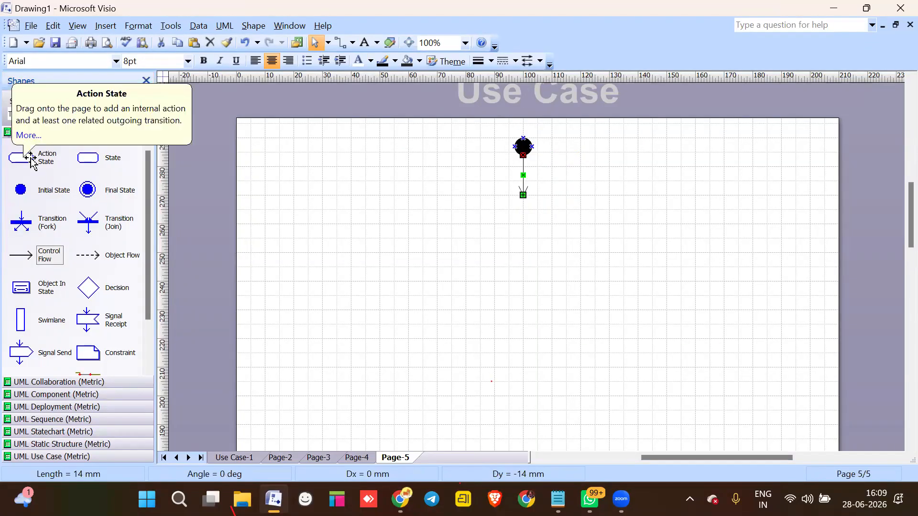
- Add an ORDER DETAILS action state below it with a flow leading down
drag(31, 158, 529, 214)
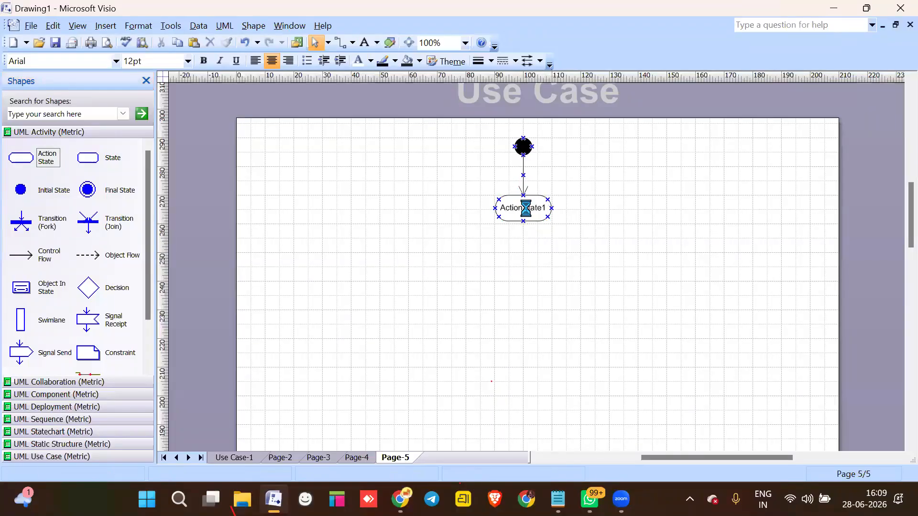
double_click(529, 214)
text(ORDER DETAILS)
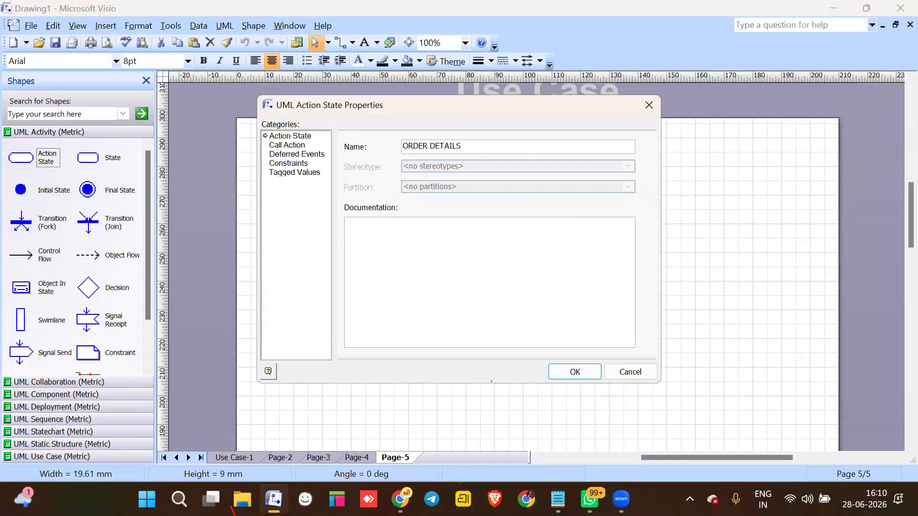
key(Return)
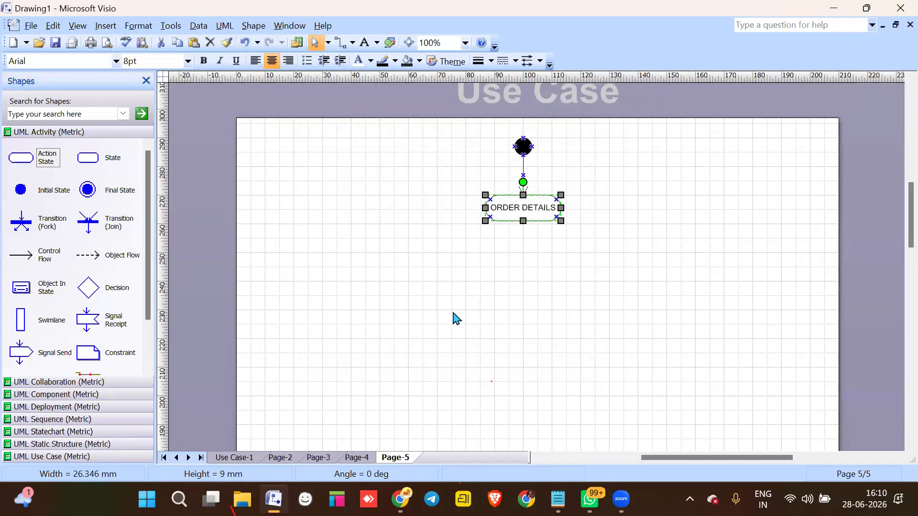
drag(22, 254, 523, 253)
- Attach a fork bar below ORDER DETAILS and stretch it wider on both sides
drag(21, 222, 509, 310)
drag(568, 289, 526, 262)
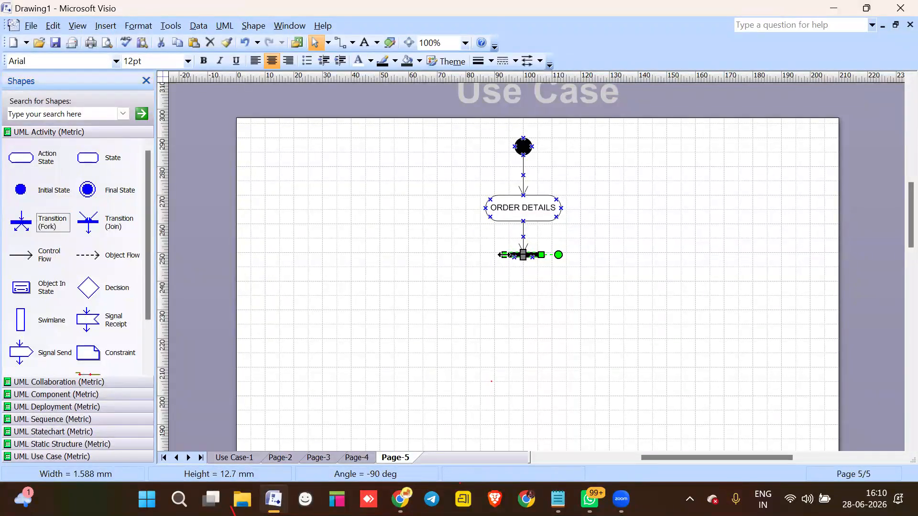
drag(467, 252, 398, 254)
drag(542, 255, 647, 258)
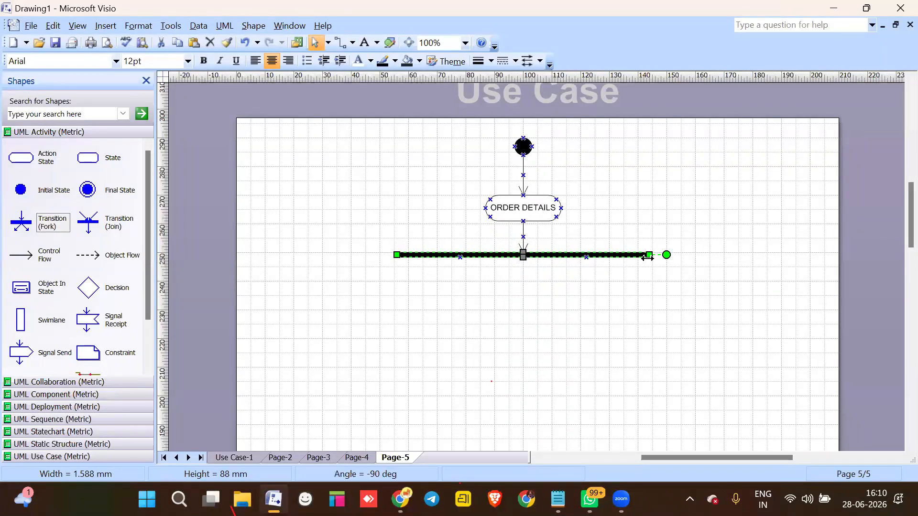
- Branch two flows from the fork bar, each ending in a new action state
scroll(651, 266, down, 2)
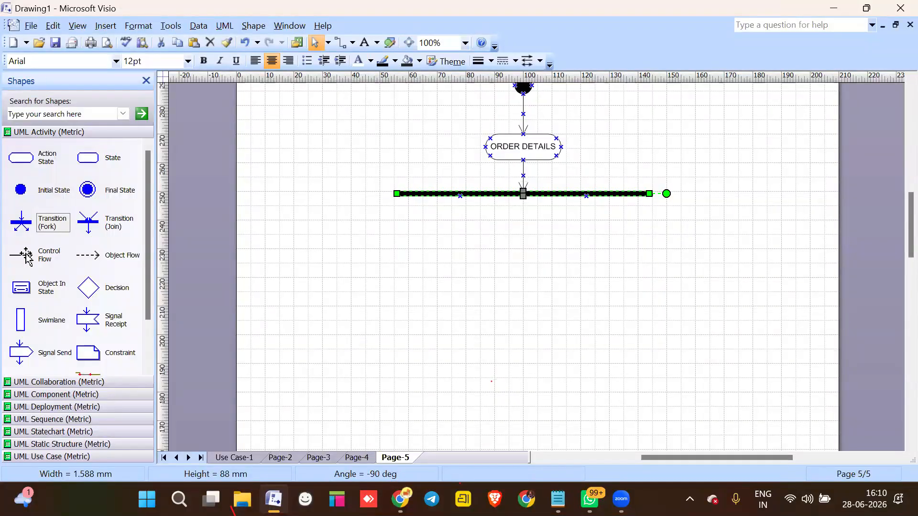
drag(23, 255, 523, 196)
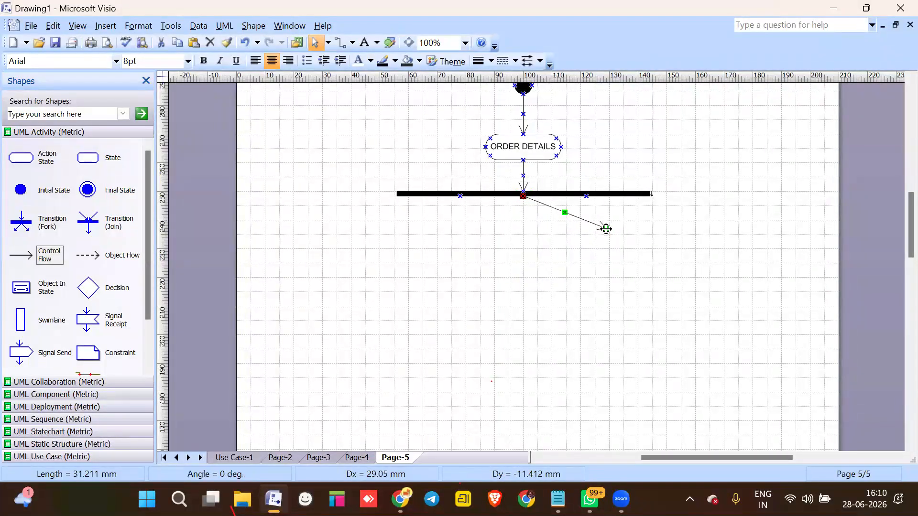
drag(606, 229, 621, 249)
drag(56, 176, 621, 261)
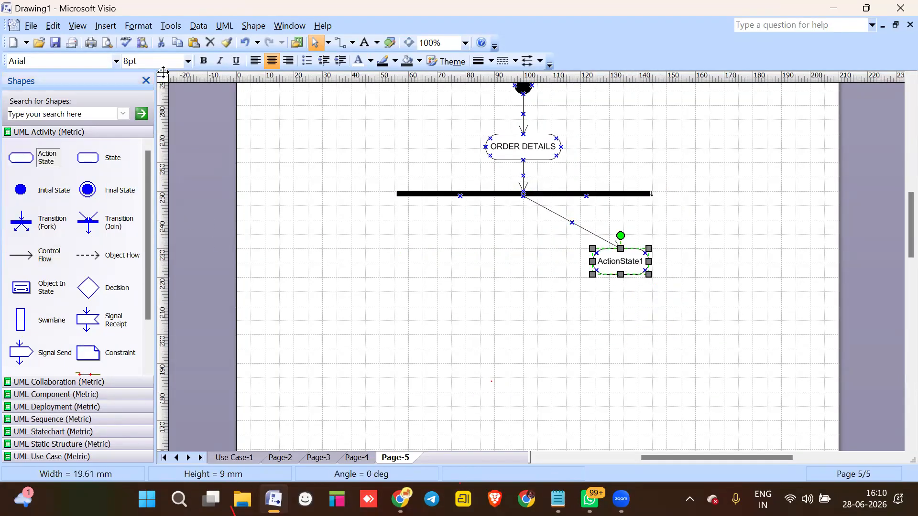
mouse_move(28, 257)
mouse_down()
mouse_move(161, 284)
mouse_move(474, 290)
mouse_move(488, 226)
mouse_move(523, 195)
mouse_up()
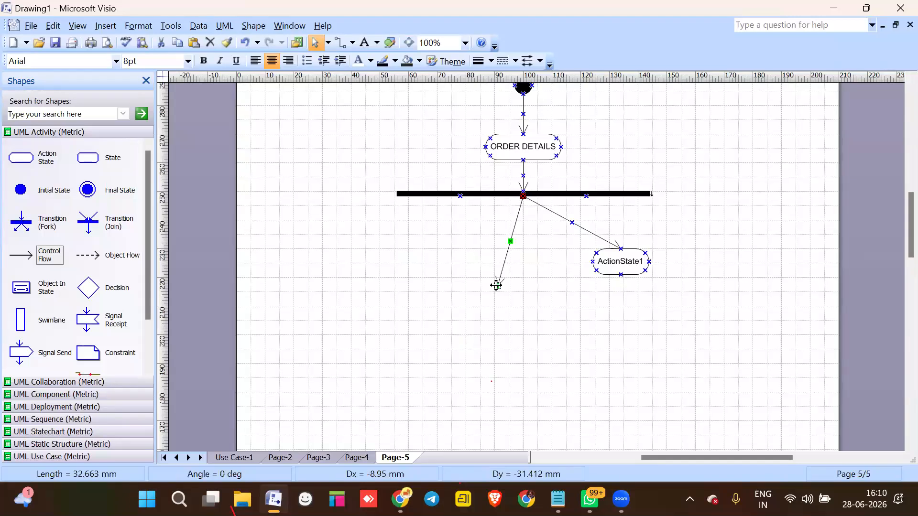
drag(497, 286, 426, 249)
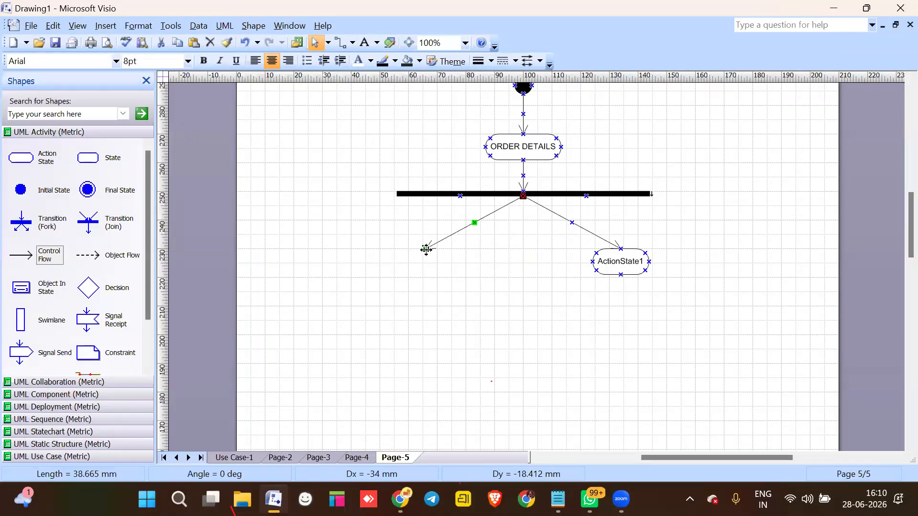
drag(29, 158, 426, 262)
- Name the left action state SMS and the right one EMAIL
double_click(426, 262)
text(SMS)
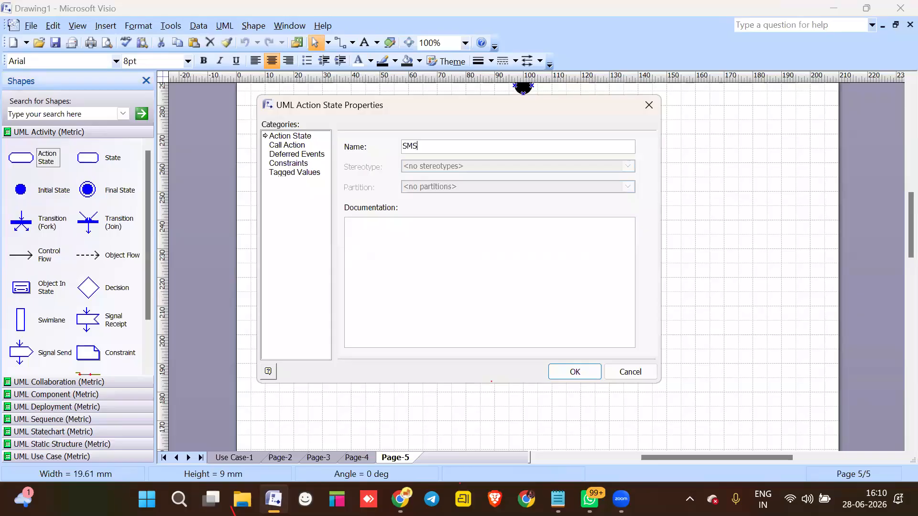
key(Return)
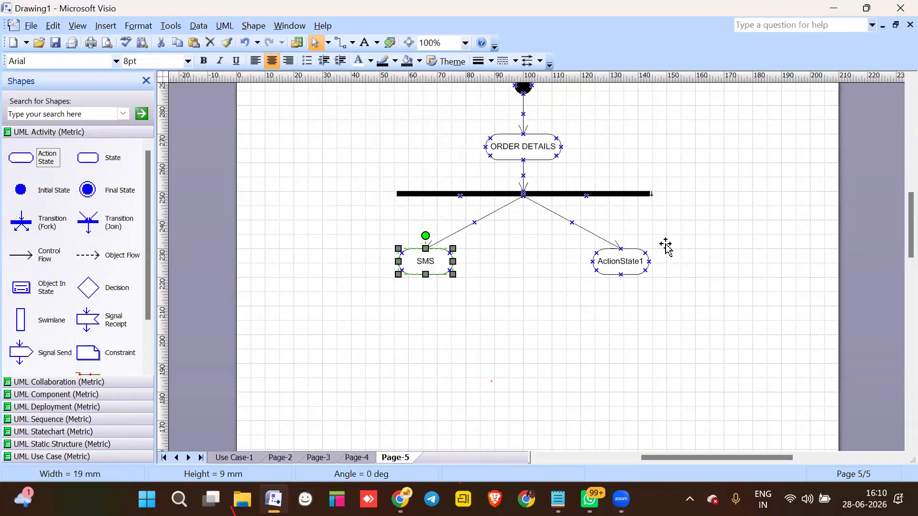
click(628, 266)
double_click(628, 266)
text(EMAIL)
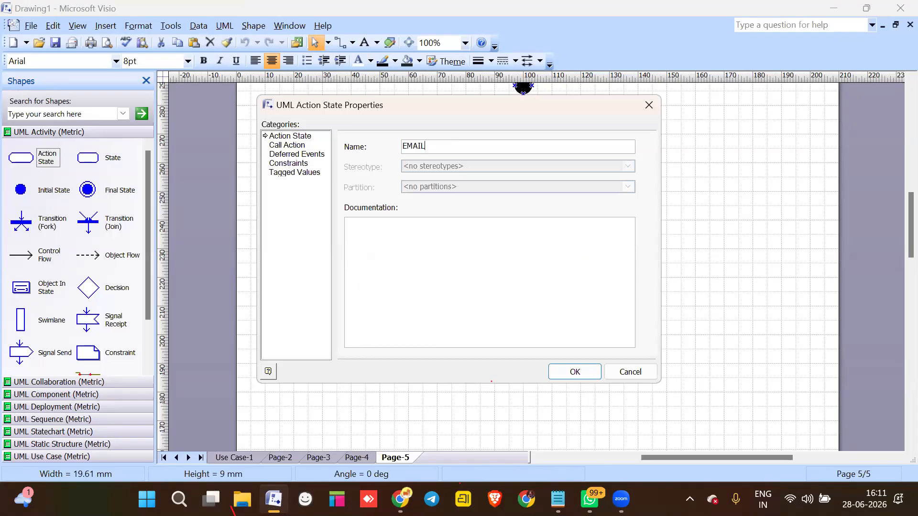
click(561, 375)
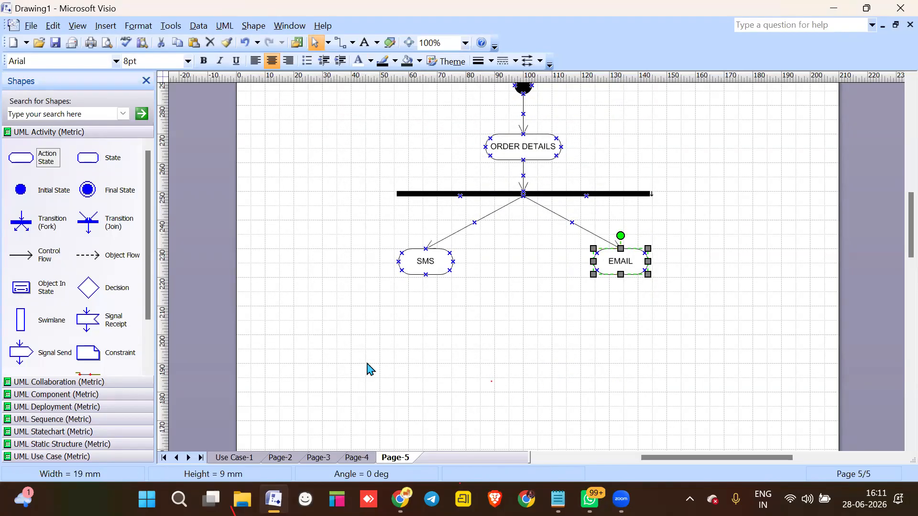
- Add flows from SMS and EMAIL converging at a point below them
drag(26, 262, 523, 320)
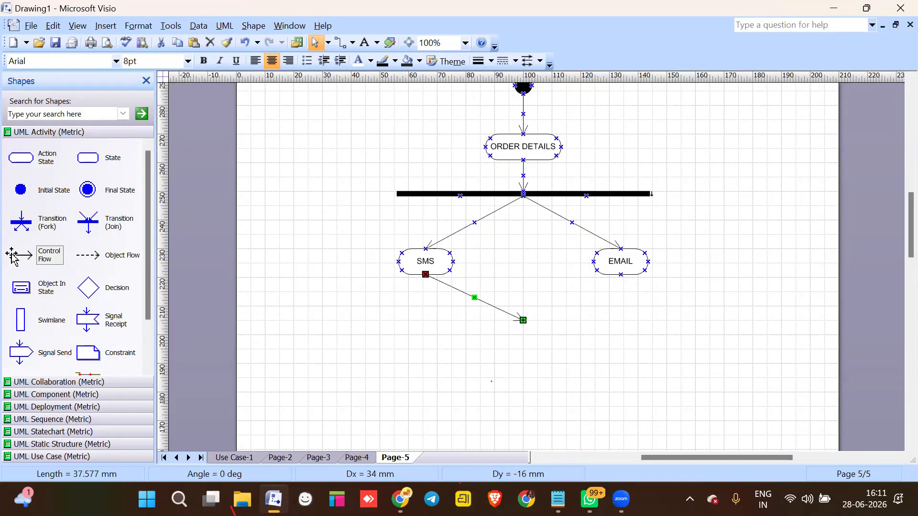
drag(22, 256, 665, 312)
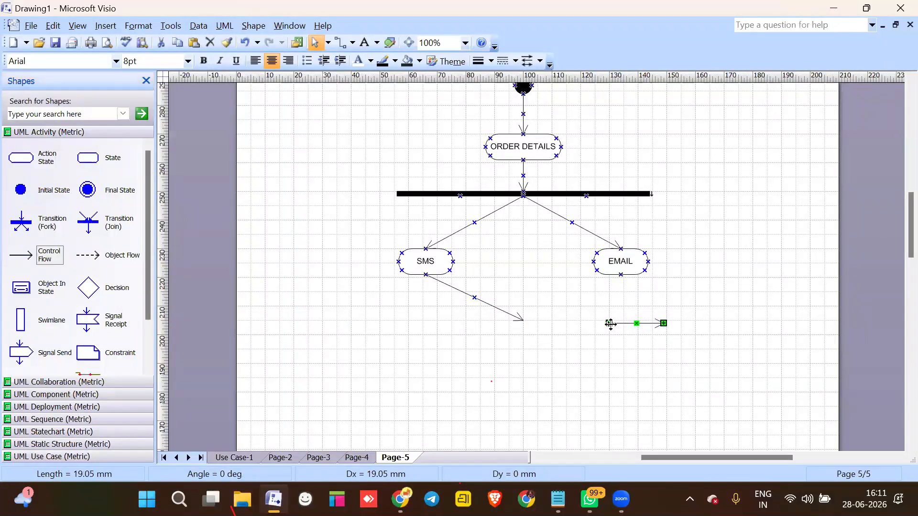
drag(609, 324, 620, 274)
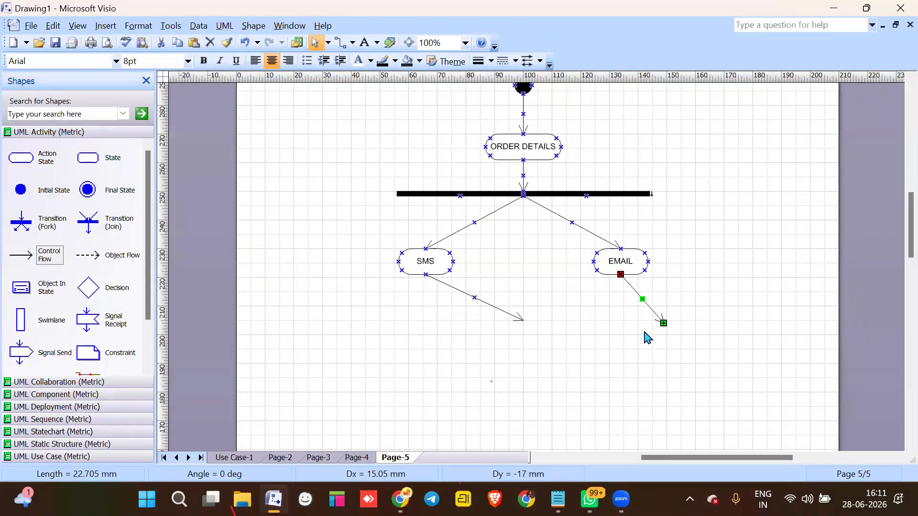
drag(661, 321, 523, 321)
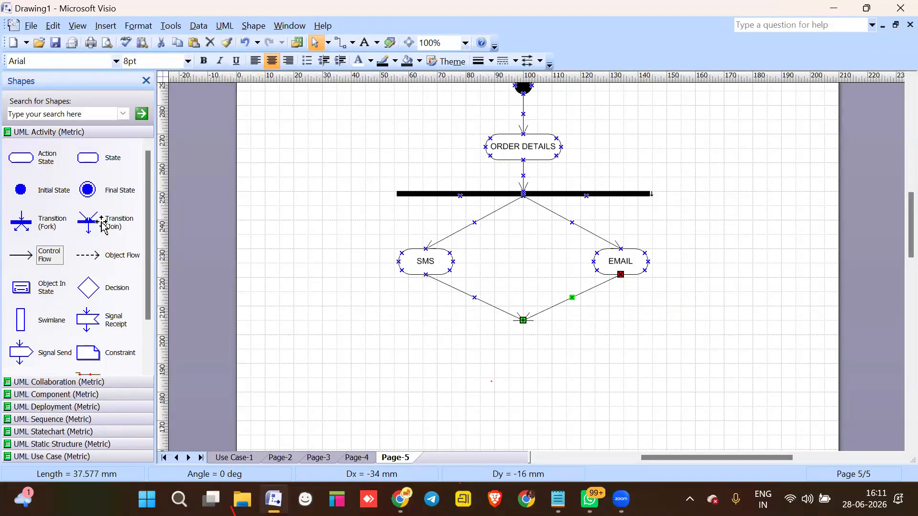
- Place a join bar where the flows meet, lengthen it, and add a flow from its centre
drag(103, 224, 397, 317)
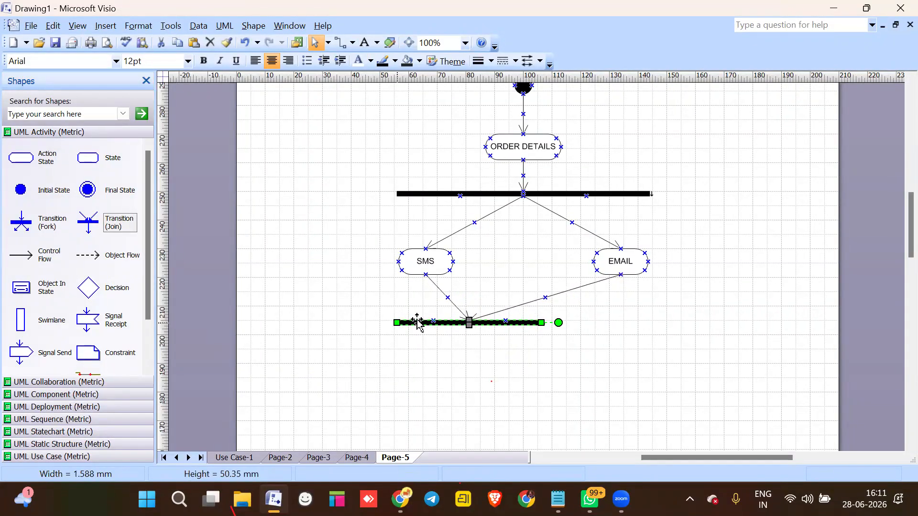
drag(538, 323, 653, 319)
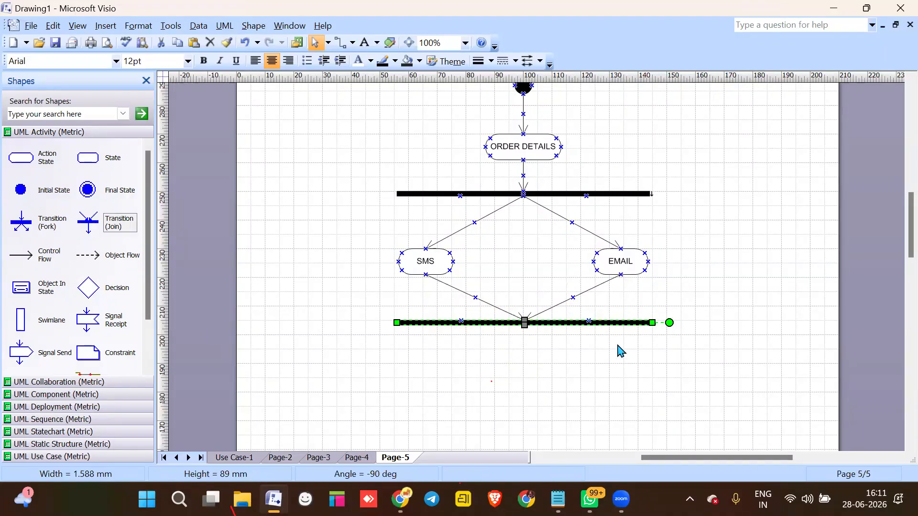
click(581, 377)
drag(27, 258, 524, 364)
- Add a SENT action state below the join, flowing into a final state
drag(21, 158, 532, 385)
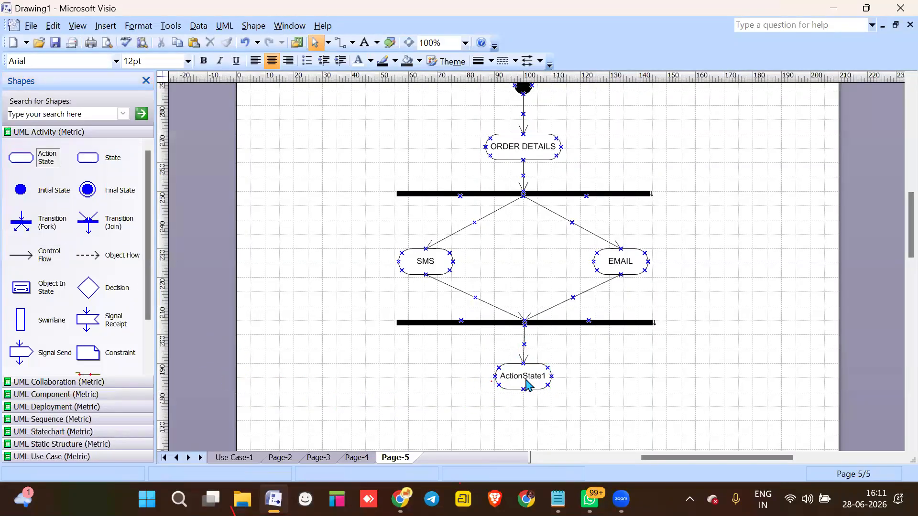
double_click(529, 384)
text(SEN)
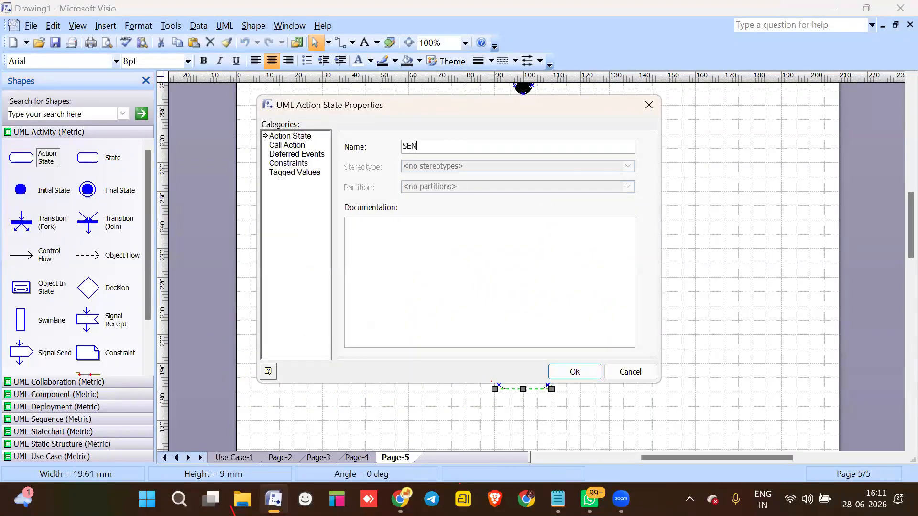
text(T)
key(Return)
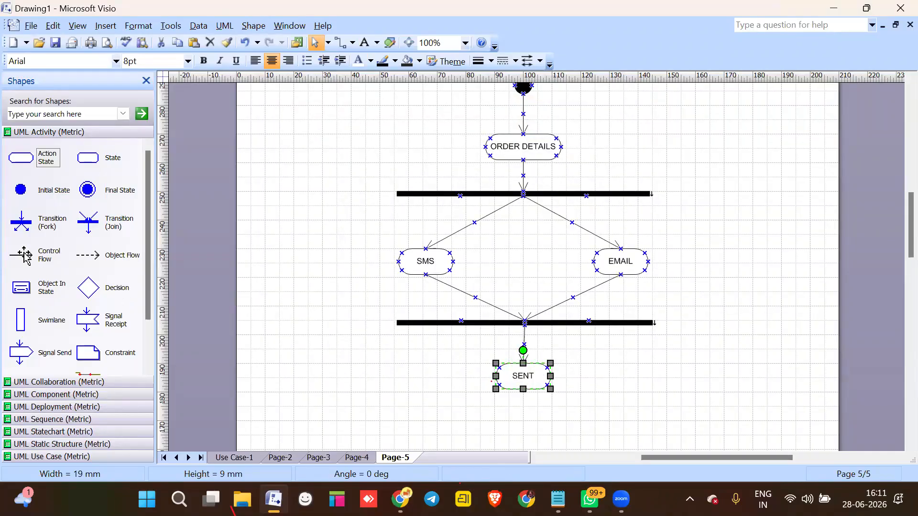
drag(35, 260, 523, 421)
drag(85, 187, 524, 436)
- Return to the finished Page-5 drawing and bring up the page tab's options
click(655, 398)
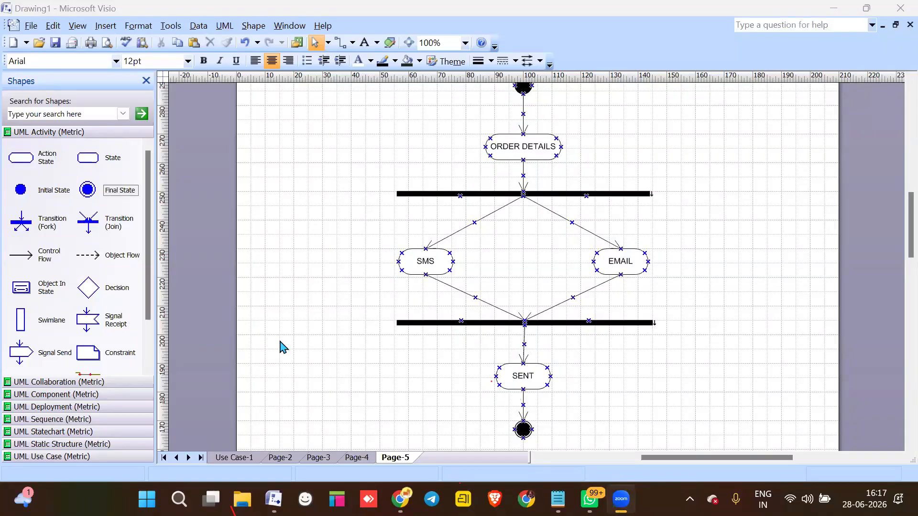
click(399, 423)
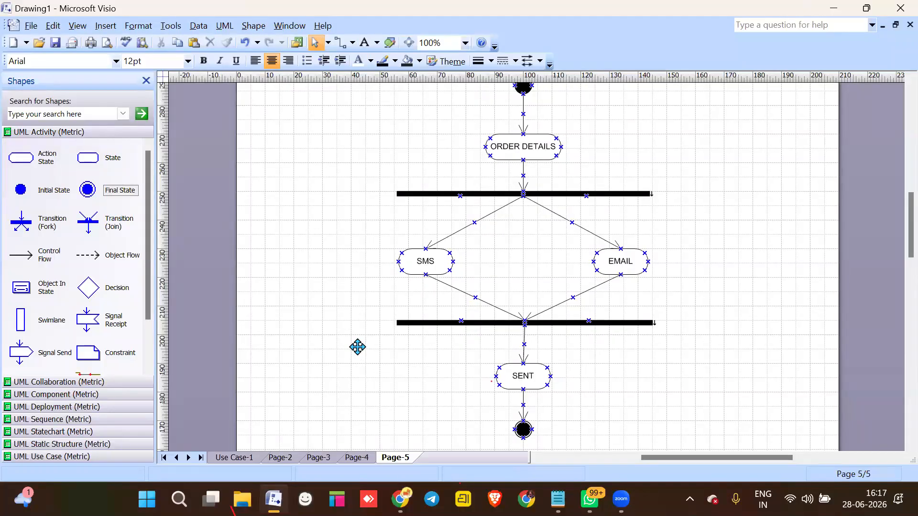
right_click(395, 458)
- Insert Page-6, view it at 100% zoom and show the UML Activity shapes
click(421, 398)
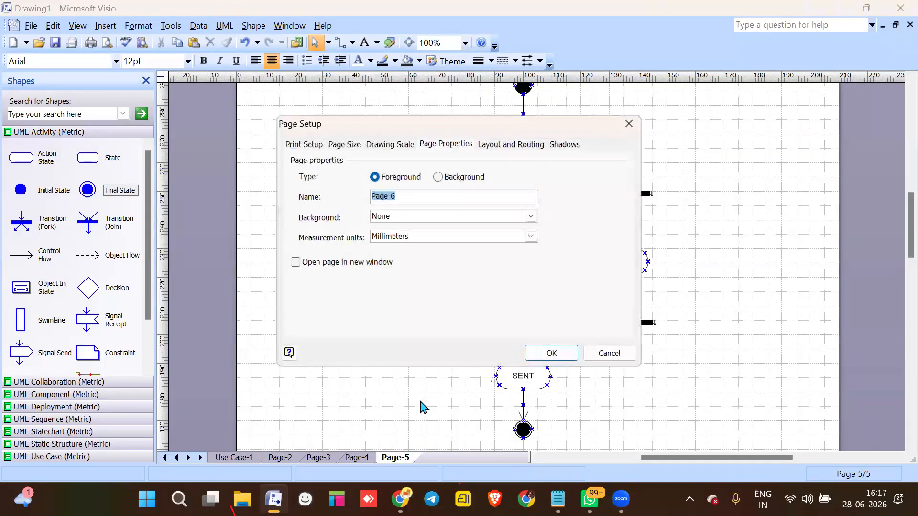
click(554, 356)
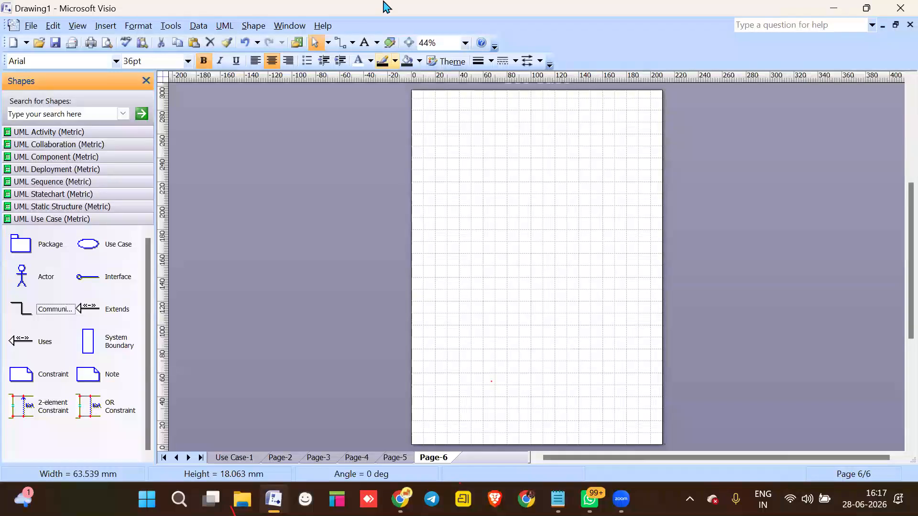
click(464, 43)
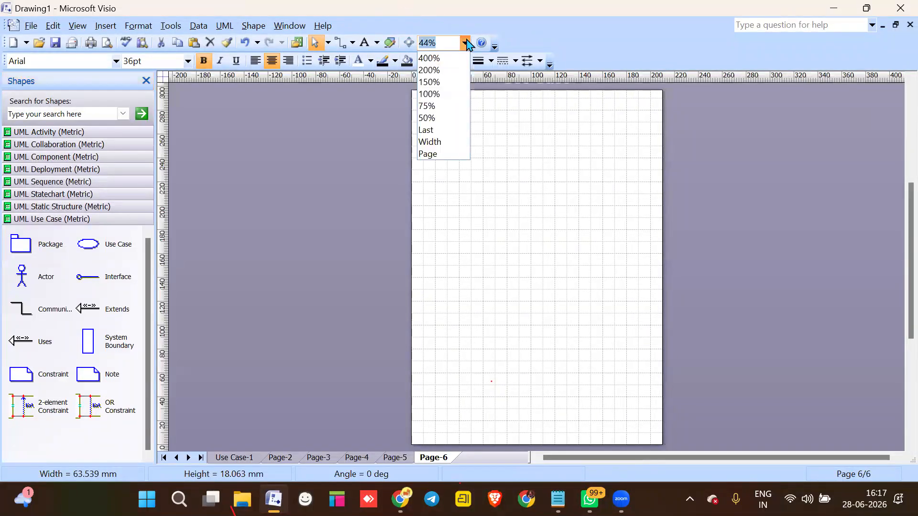
click(455, 94)
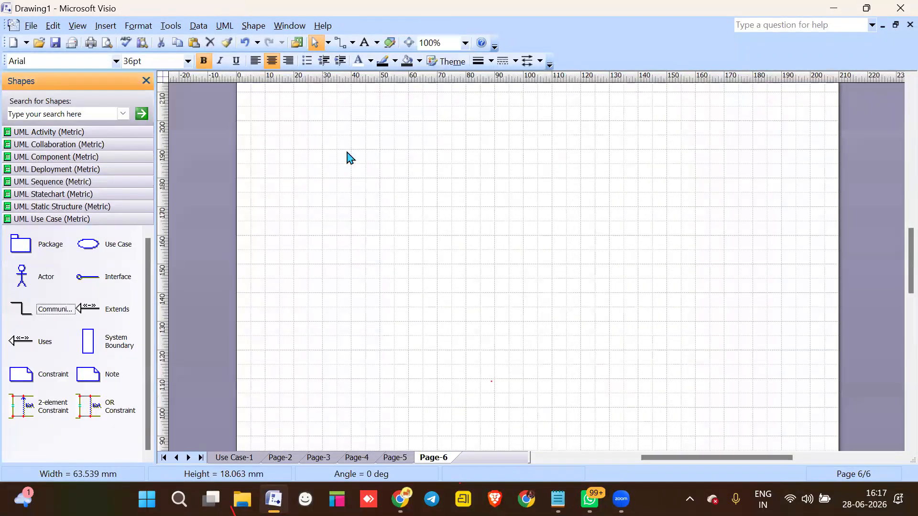
click(79, 133)
- Add an initial state flowing into ActionState1, with a flow below it
drag(20, 190, 510, 117)
drag(49, 253, 508, 149)
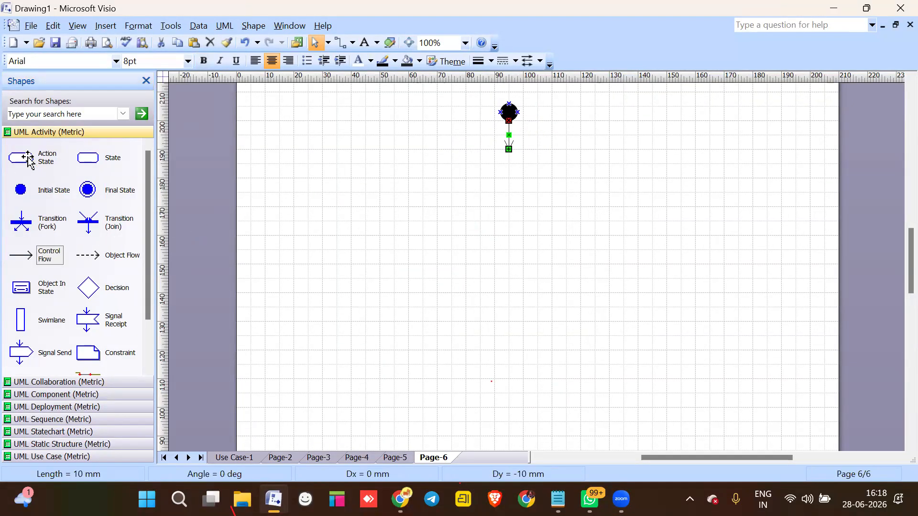
drag(30, 161, 509, 162)
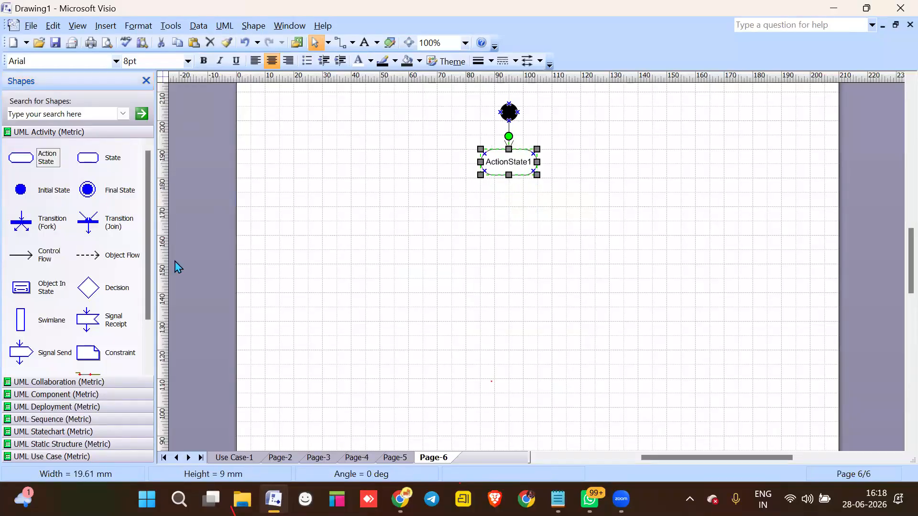
drag(26, 254, 509, 206)
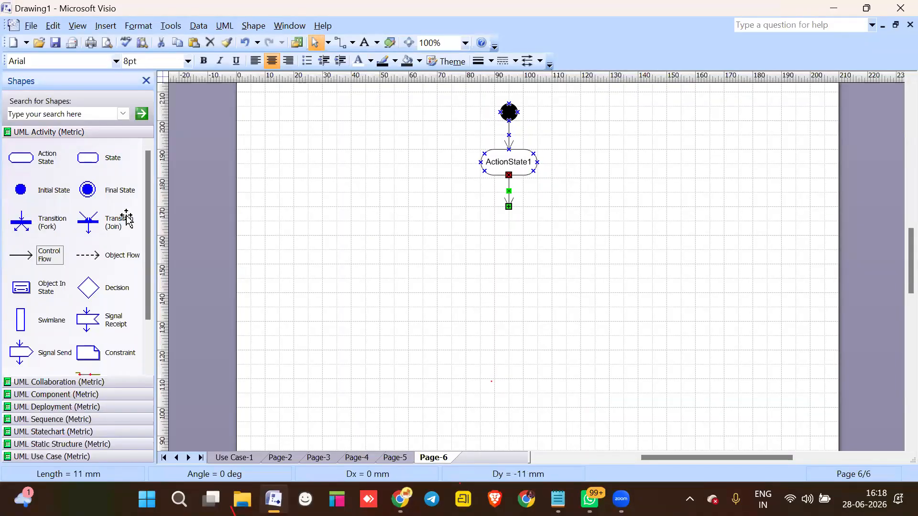
- Add a lengthened fork bar with two branching flows, placing ActionState2 on the left one
click(20, 223)
drag(101, 241, 408, 209)
drag(528, 211, 611, 203)
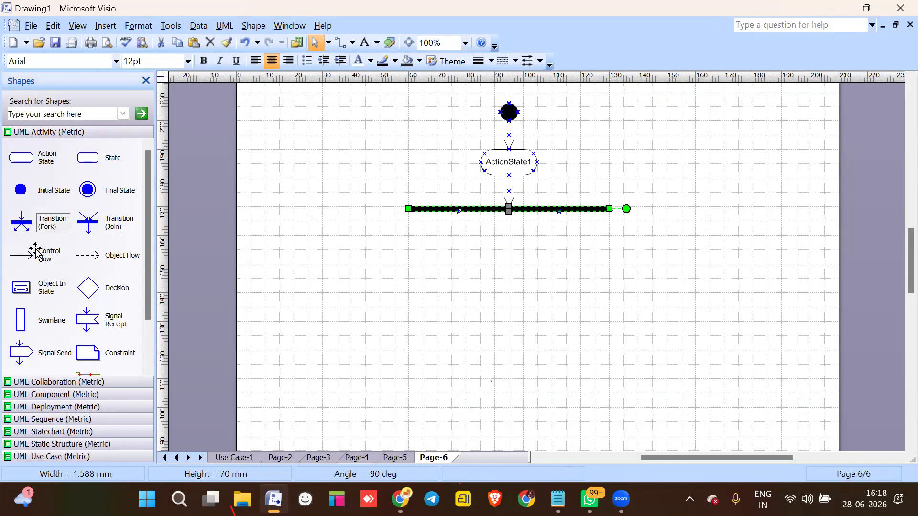
drag(24, 256, 584, 249)
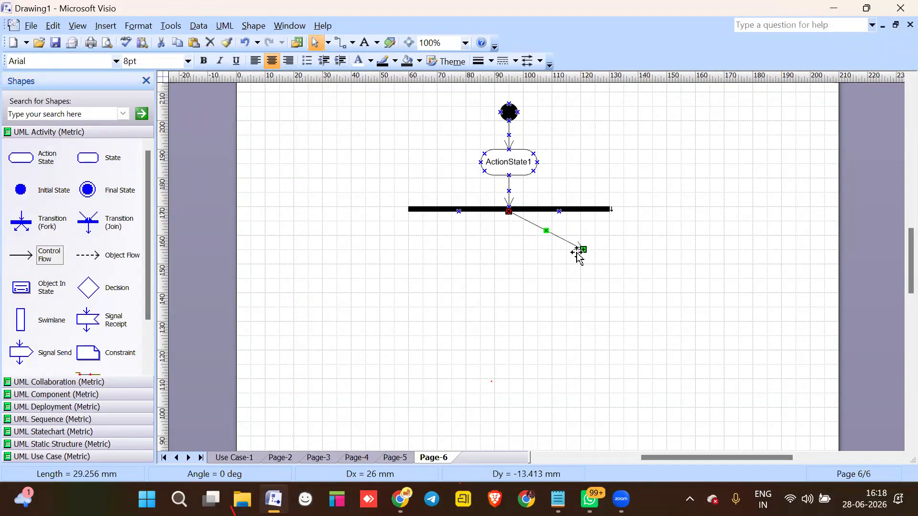
mouse_move(50, 255)
mouse_down()
mouse_move(501, 310)
mouse_move(488, 236)
mouse_move(508, 211)
mouse_up()
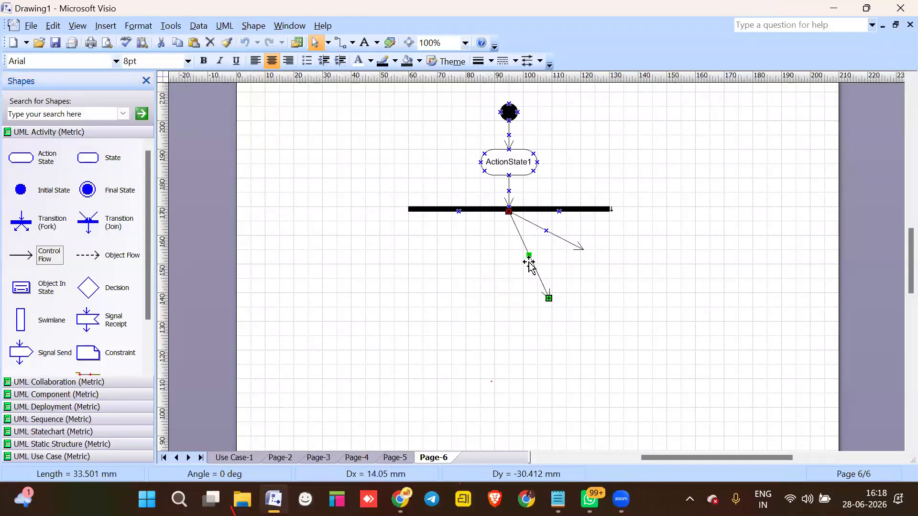
mouse_move(549, 298)
mouse_down()
mouse_move(452, 263)
mouse_move(433, 244)
mouse_move(440, 249)
mouse_up()
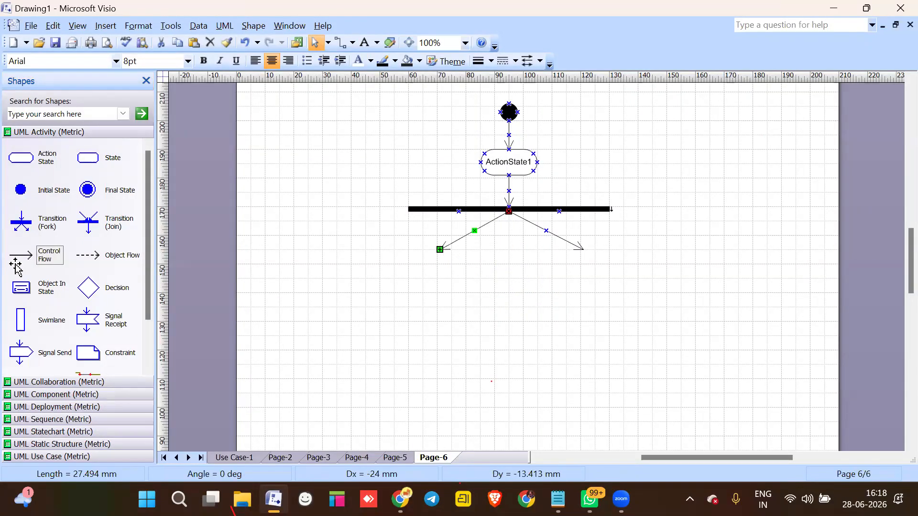
drag(23, 157, 440, 262)
- Place ActionState3 and route both branch flows into a lengthened join bar
drag(20, 157, 585, 265)
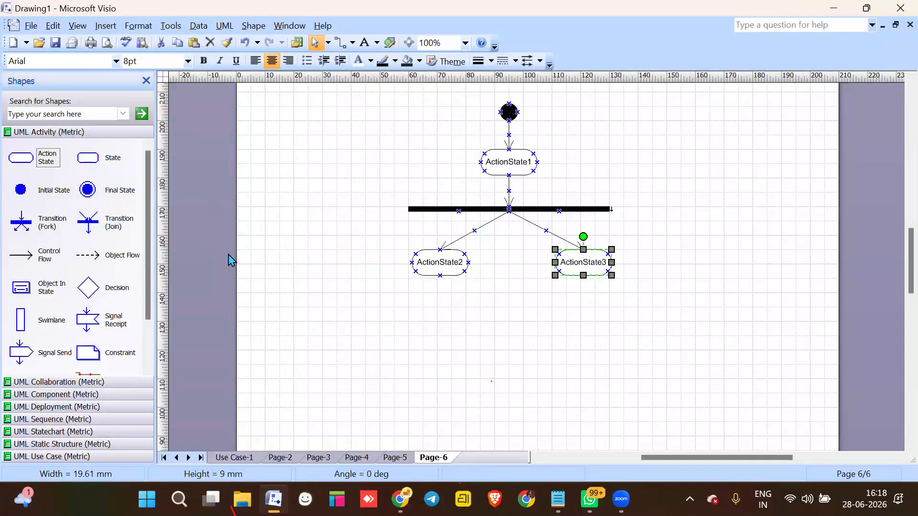
drag(27, 264, 506, 307)
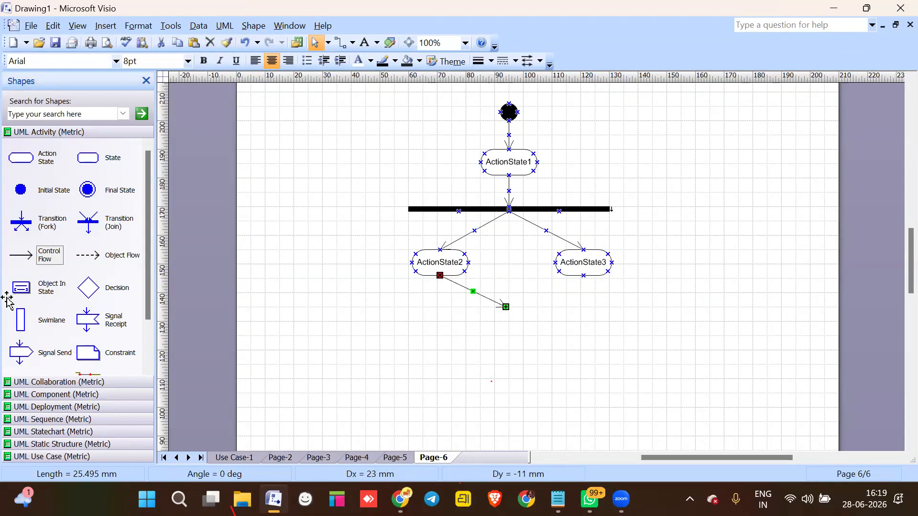
drag(49, 255, 583, 276)
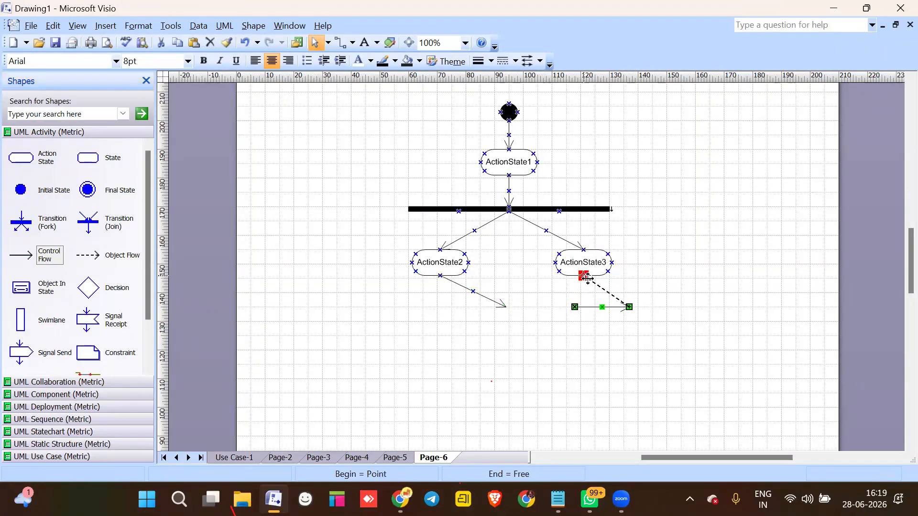
drag(629, 306, 509, 308)
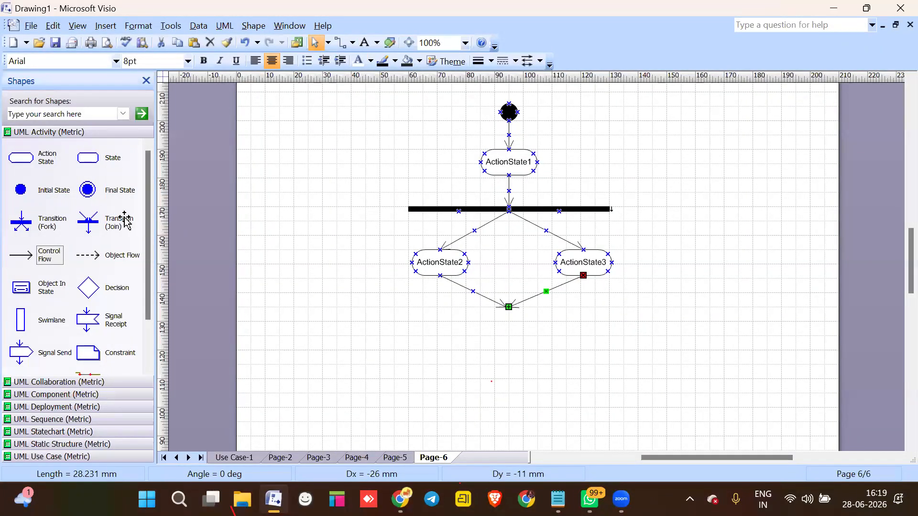
drag(91, 225, 412, 308)
drag(527, 309, 616, 309)
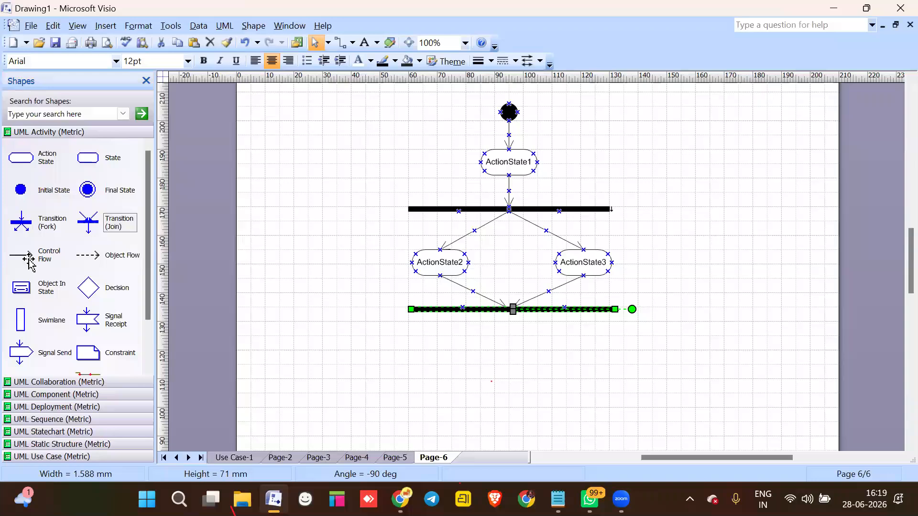
- Add ActionState4 below the join bar, flowing into a final state
drag(29, 259, 514, 338)
drag(48, 159, 515, 353)
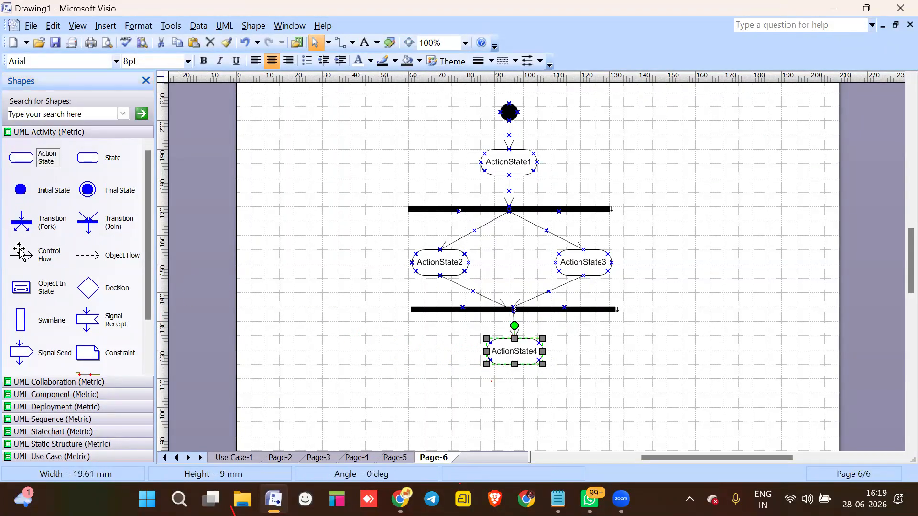
drag(21, 255, 515, 393)
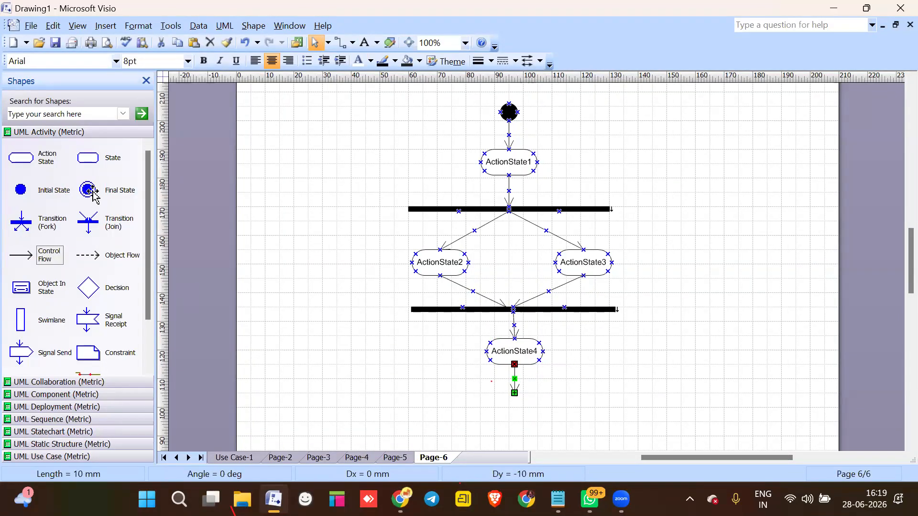
drag(94, 196, 521, 408)
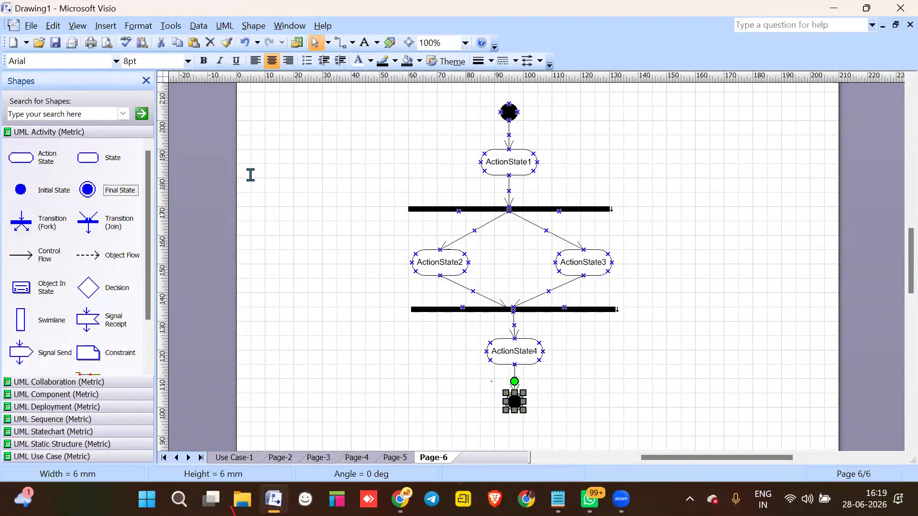
- Switch from Visio to the Google Docs notes in Chrome
click(307, 230)
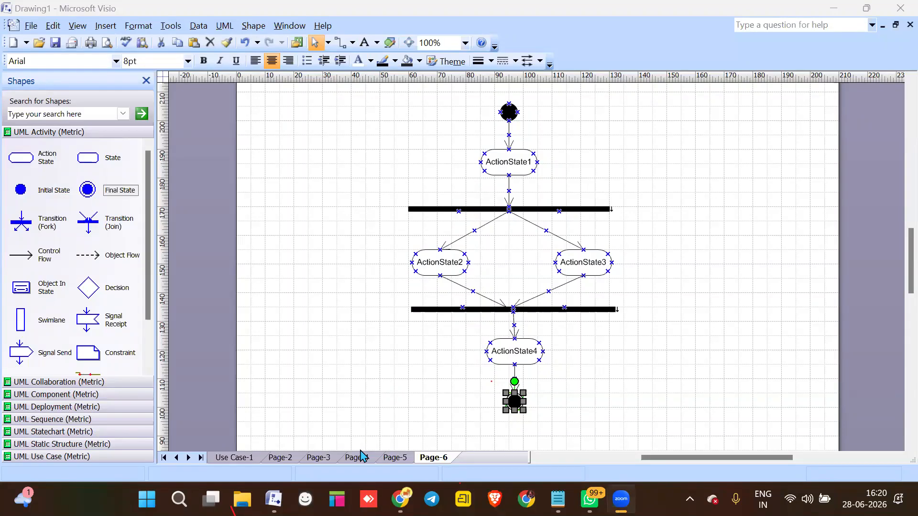
click(400, 499)
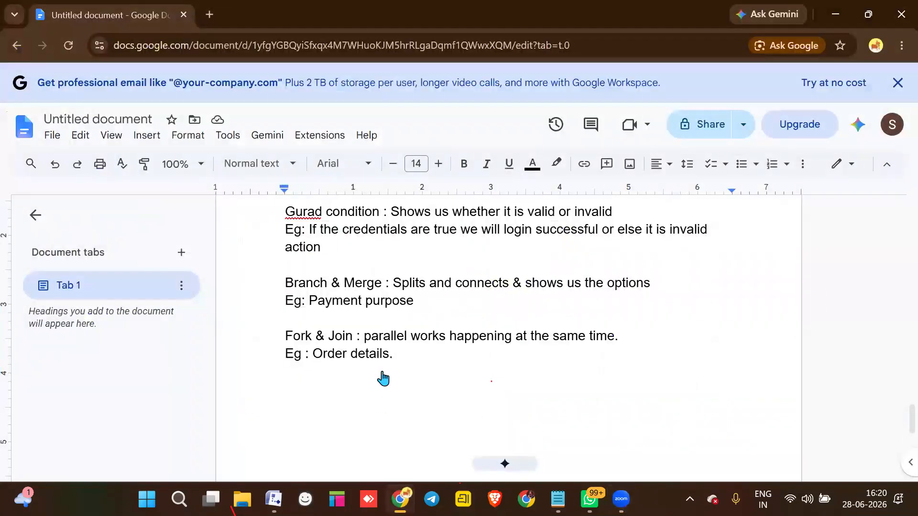
- Type the heading 'WIREFRAMES, MOCKUPS & PROTOTYPES' below the Fork & Join notes
key(Return)
key(Return)
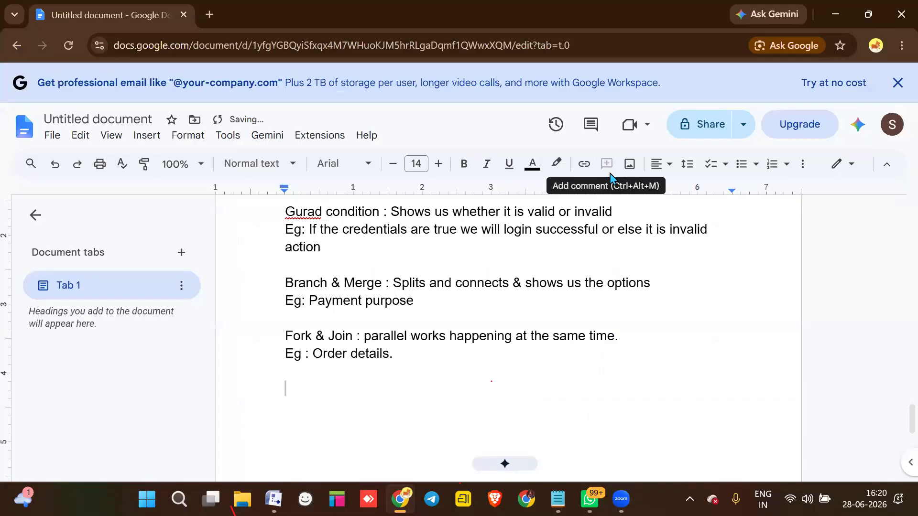
text(WIREFR)
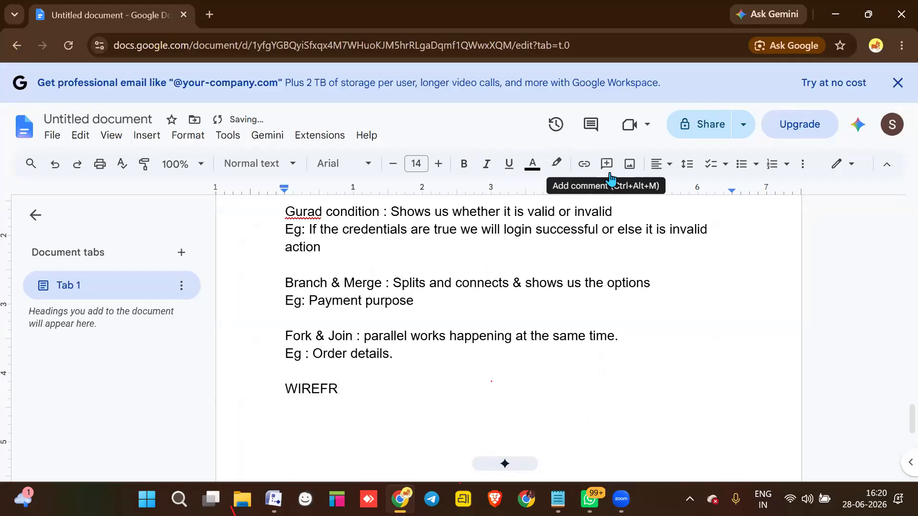
text(AMES, M)
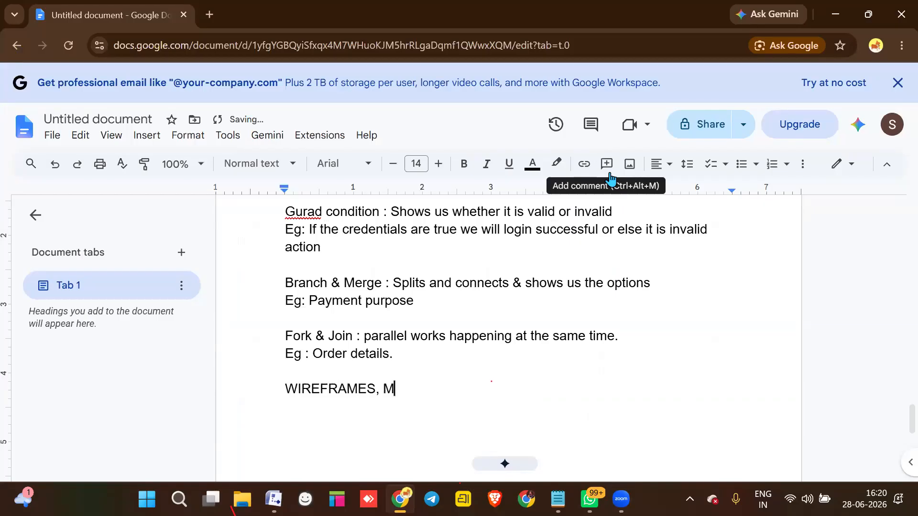
text(OCKUPS & p)
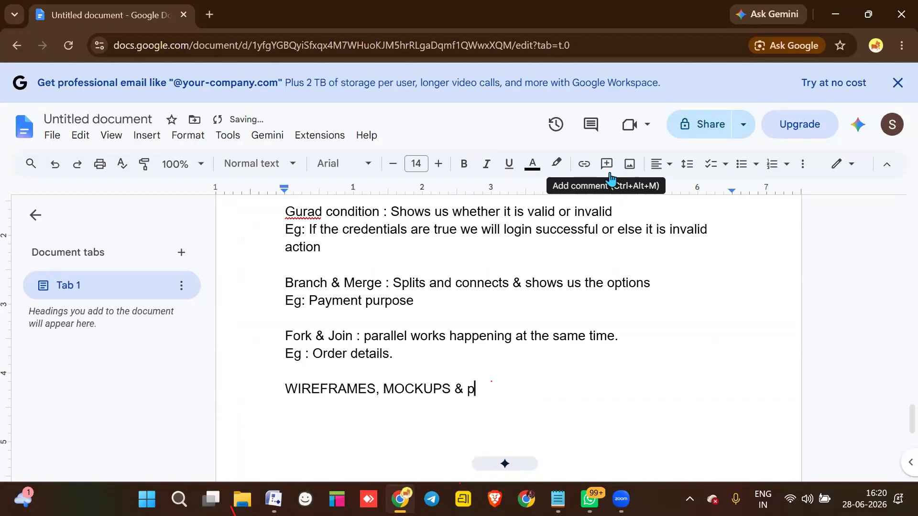
text(ROT)
key(BackSpace)
key(BackSpace)
key(BackSpace)
key(BackSpace)
text(PTO)
key(BackSpace)
key(BackSpace)
text(ROTOTYPES)
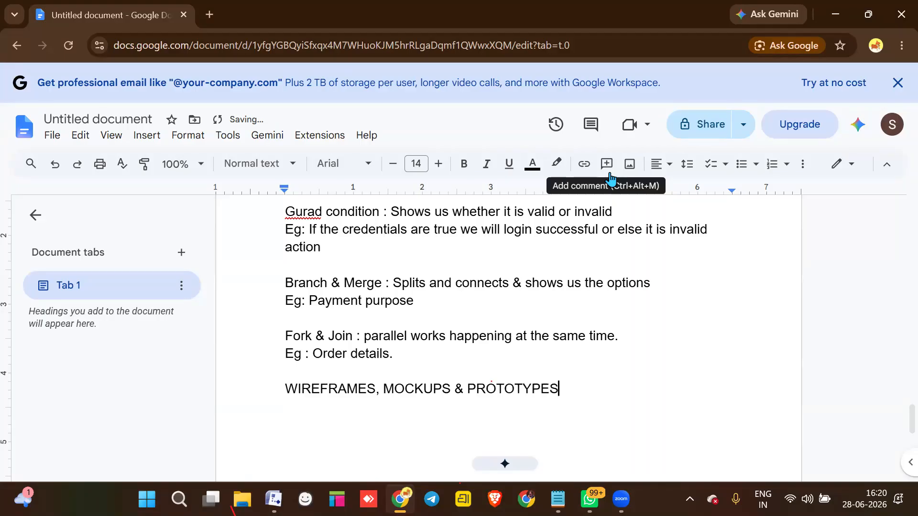
- Make the heading bold and underlined, add a colon, and turn bold off after it
drag(559, 389, 274, 395)
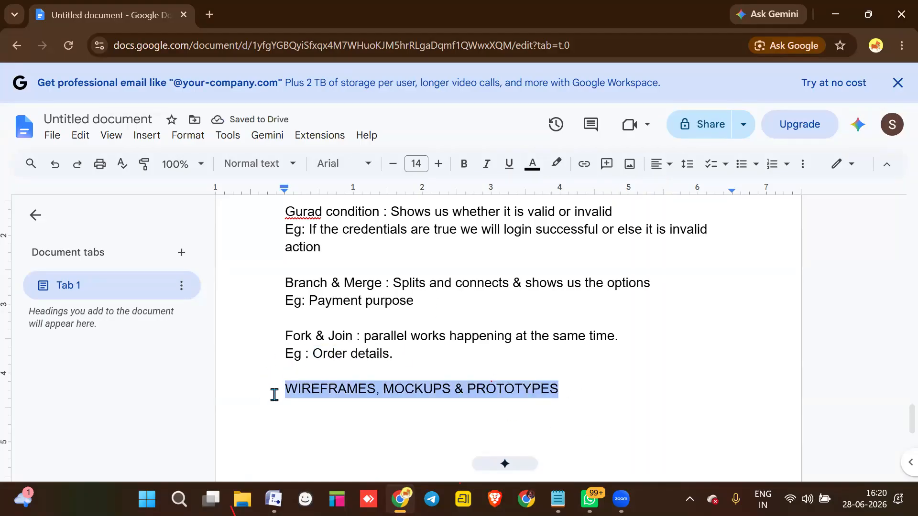
click(471, 168)
click(510, 165)
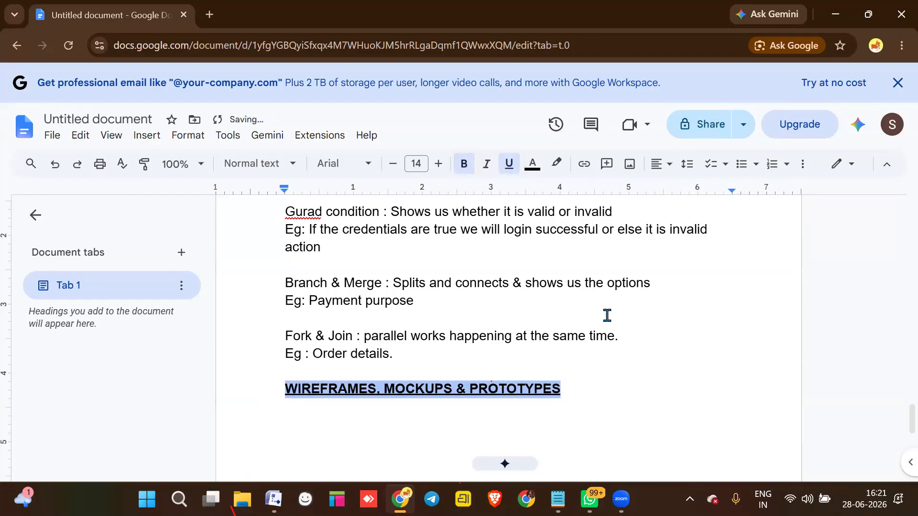
click(599, 397)
text(:)
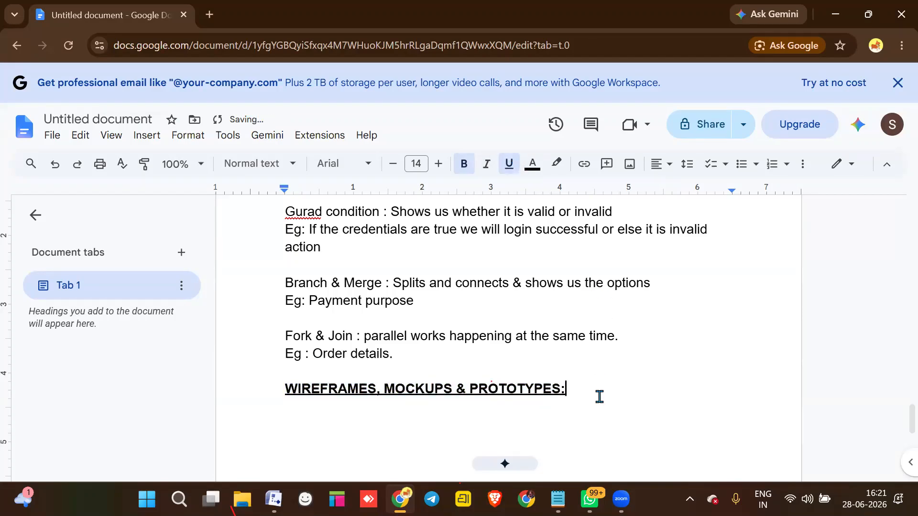
key(Return)
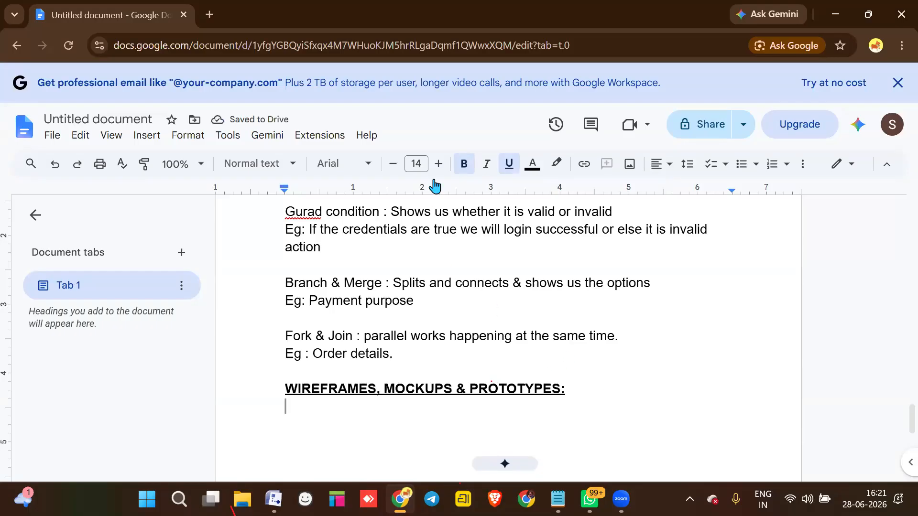
click(474, 164)
- Add 'Wireframes :' with point '1) Done with pen and pencil' in plain text
click(503, 167)
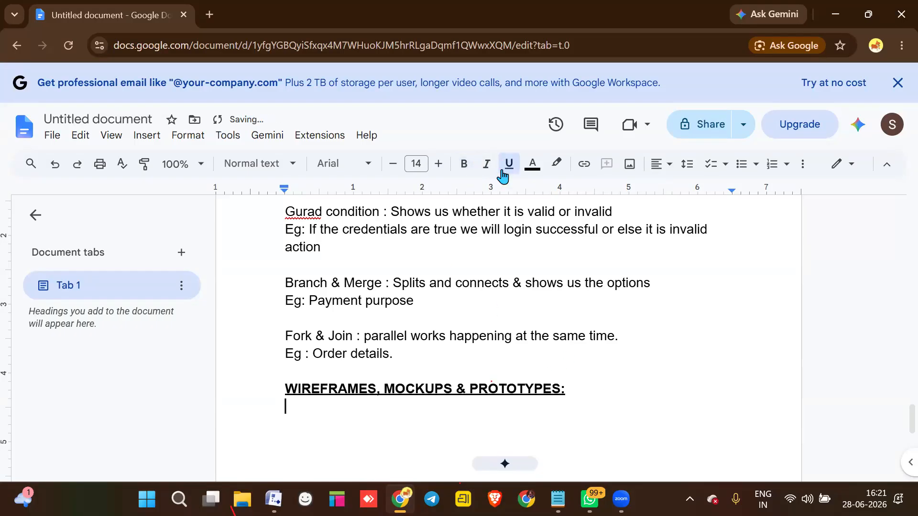
key(Return)
text(W)
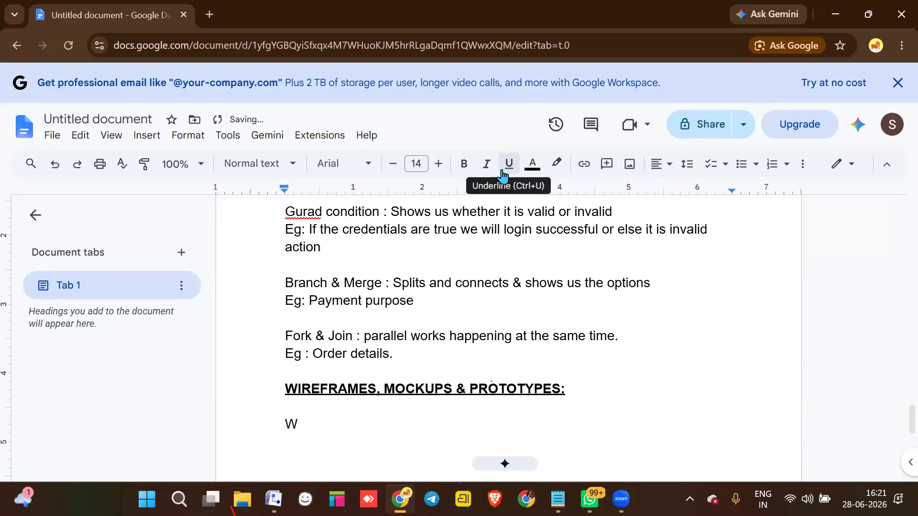
text(ireframes :)
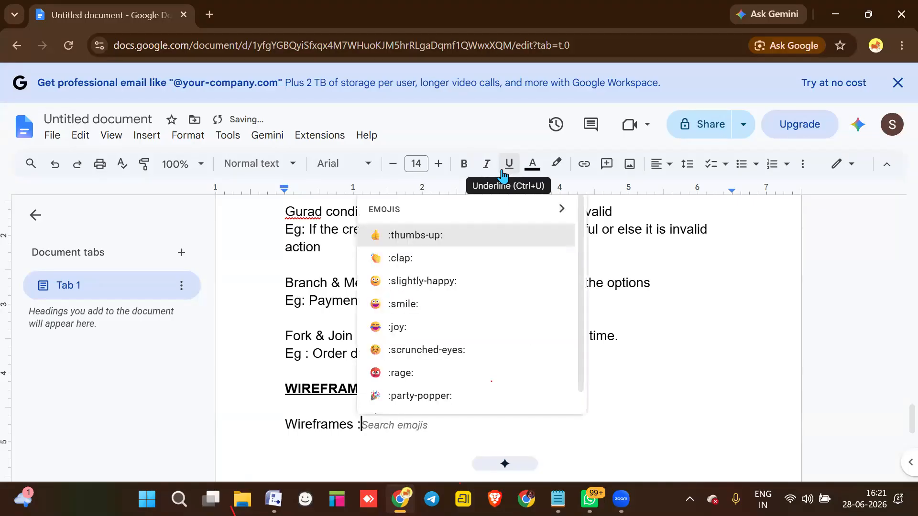
text( 10)
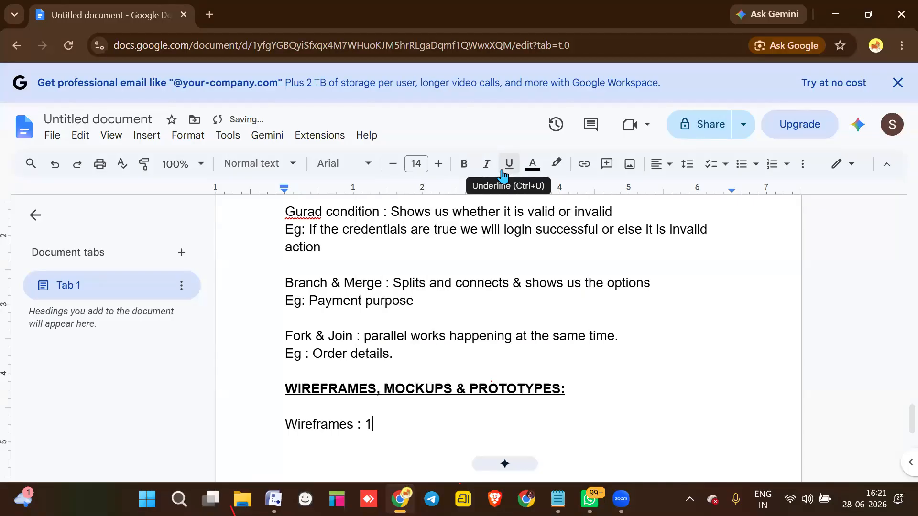
key(BackSpace)
text())
key(BackSpace)
key(Return)
key(BackSpace)
key(BackSpace)
key(BackSpace)
text(Done with pe)
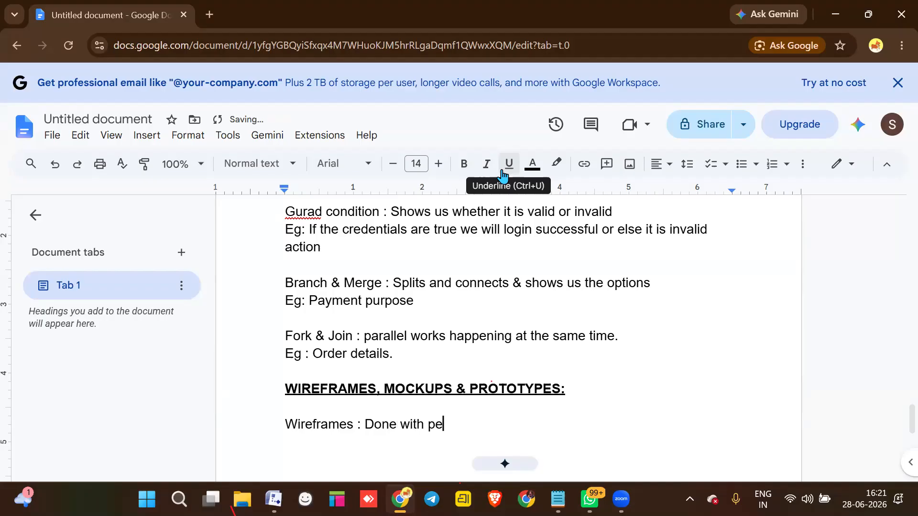
text(n and)
key(BackSpace)
key(BackSpace)
key(BackSpace)
key(BackSpace)
key(BackSpace)
key(BackSpace)
key(BackSpace)
key(BackSpace)
key(BackSpace)
key(BackSpace)
key(BackSpace)
key(BackSpace)
key(BackSpace)
key(BackSpace)
key(BackSpace)
key(BackSpace)
key(BackSpace)
key(Return)
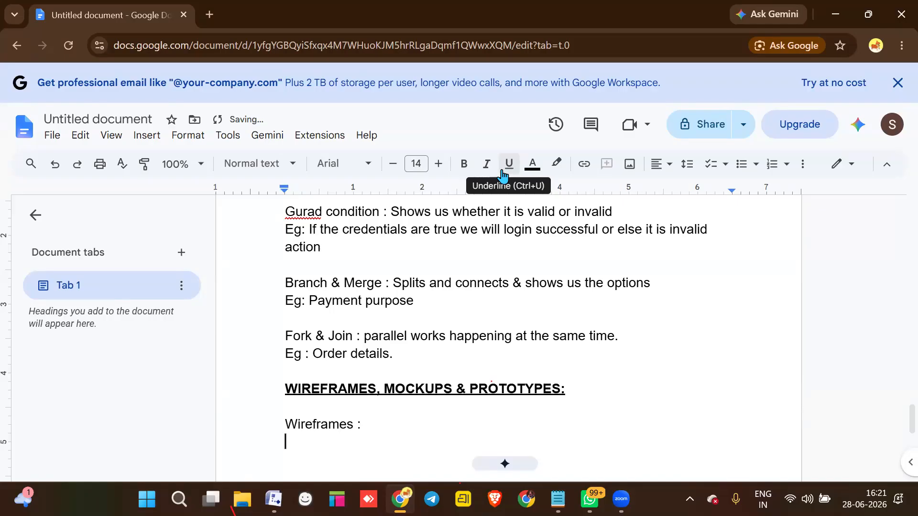
text(1) Done )
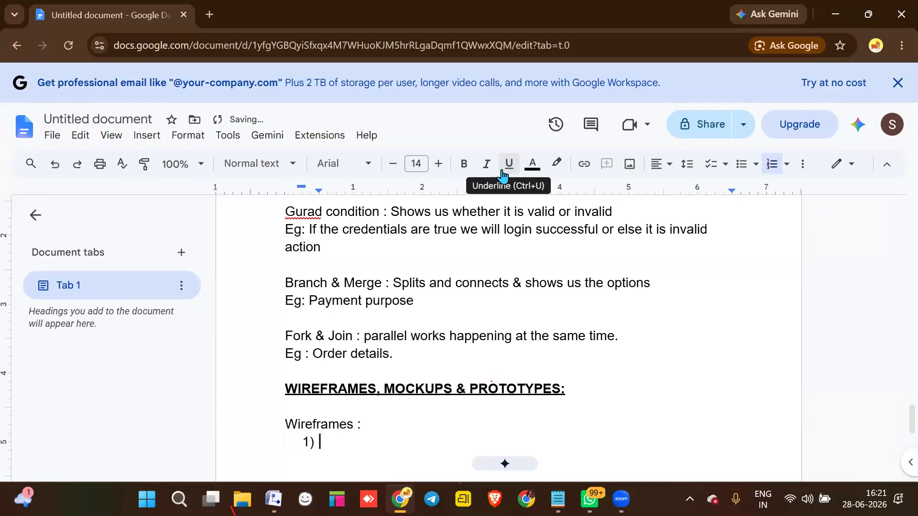
text(with pen and)
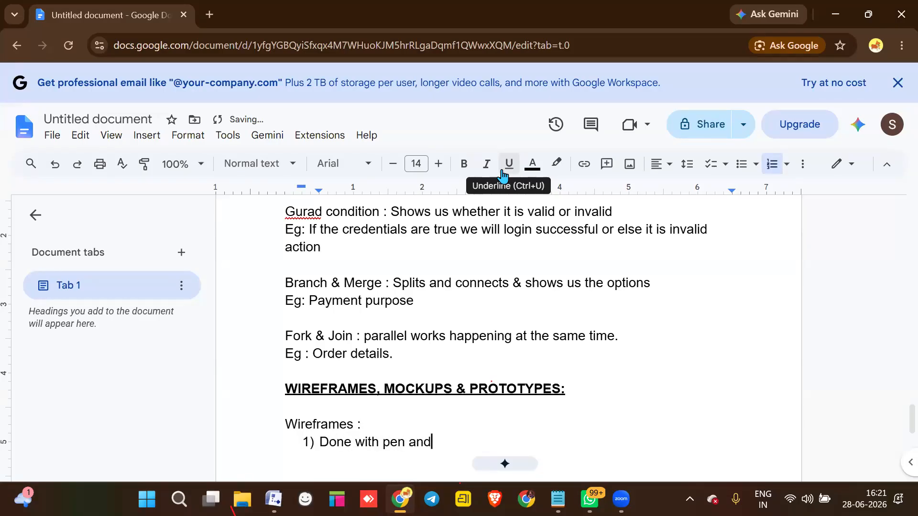
text( pencil)
- Add points 'Designes by a BA' and 'Blue print of the future system without any colors'
key(Return)
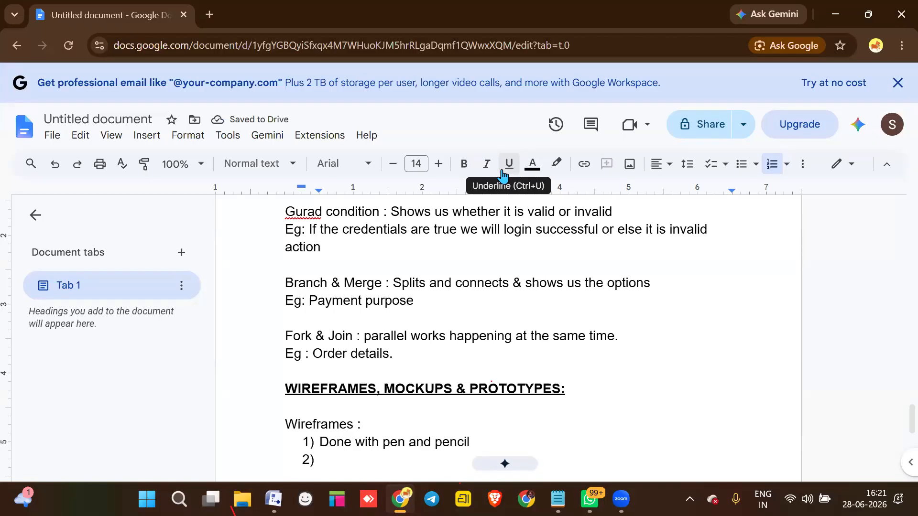
text(d)
key(BackSpace)
text(Des)
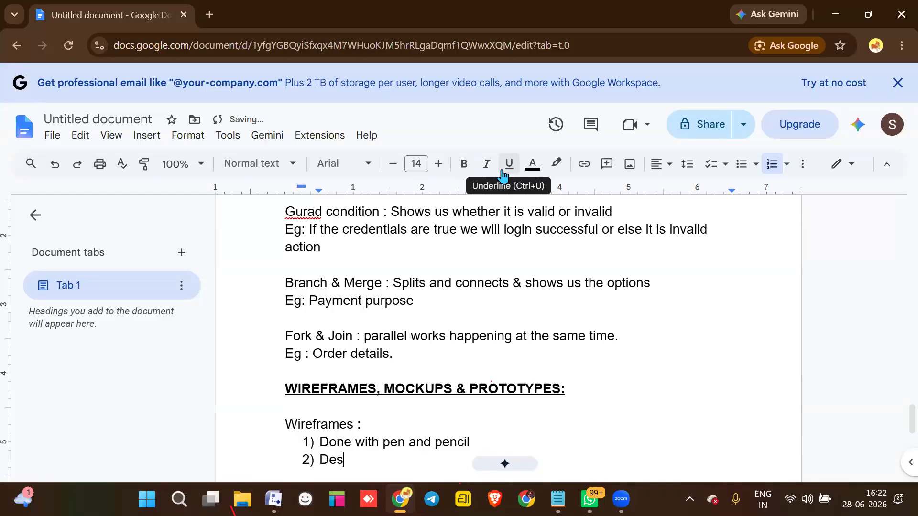
text(ignes by a BA)
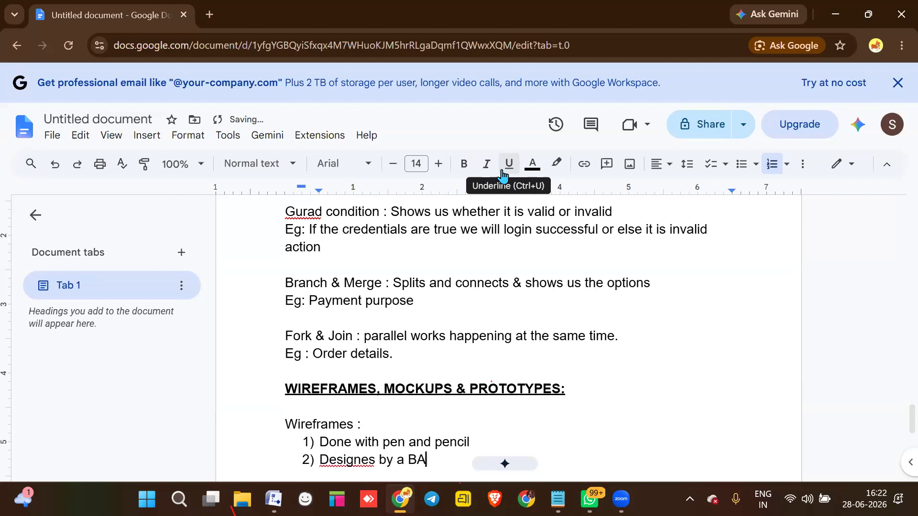
key(Return)
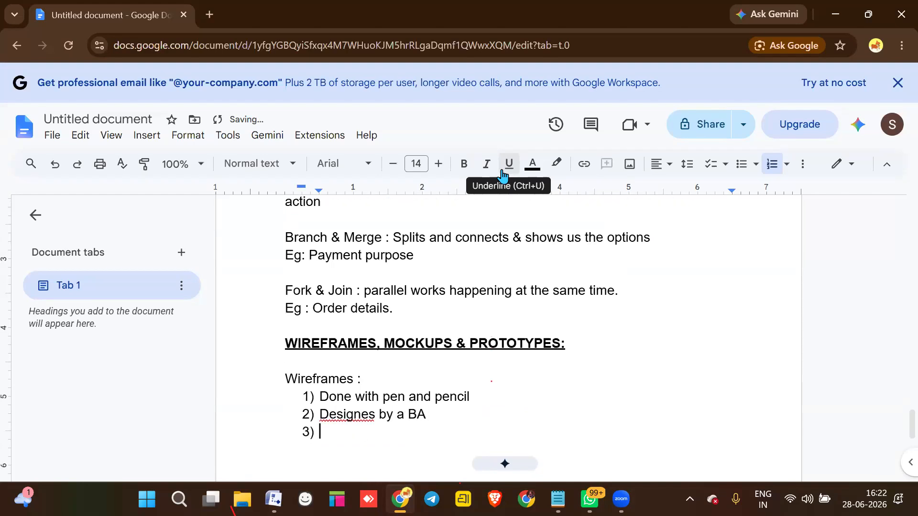
text(Blue print )
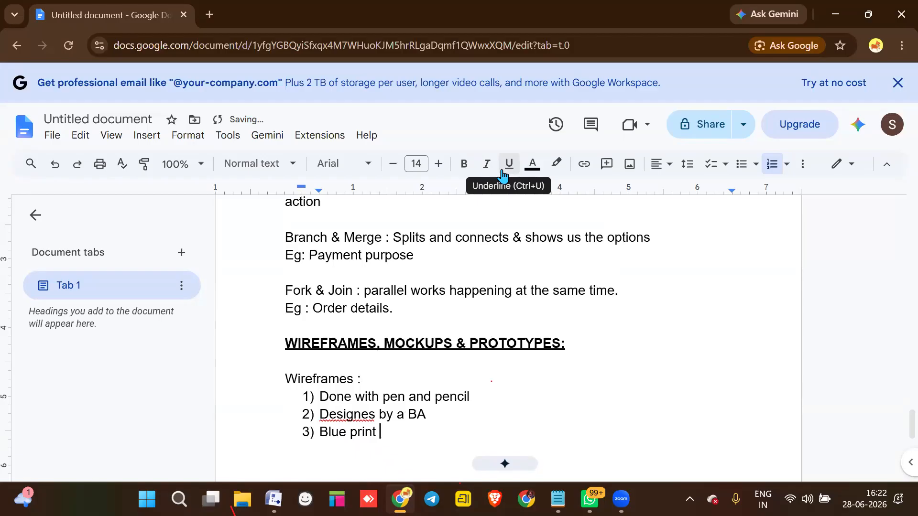
text(of the future)
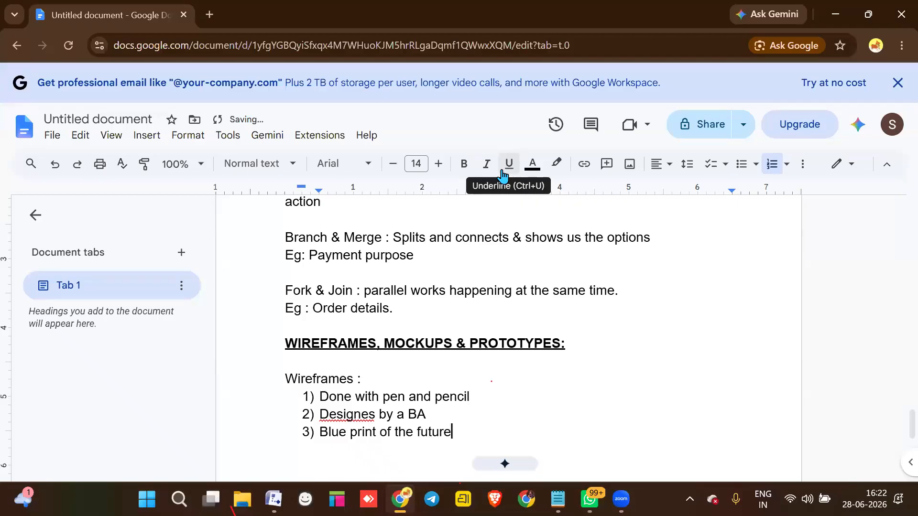
text( sy)
text(m without any)
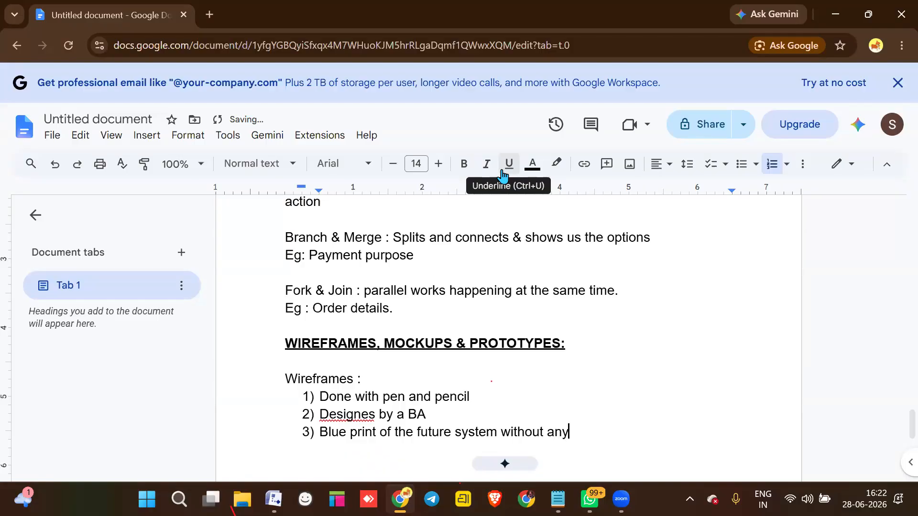
text( colors)
- Add points 'Basically a skeleton' and 'Basically functionalities oup'
key(Return)
text(4))
key(BackSpace)
key(BackSpace)
text(Basi)
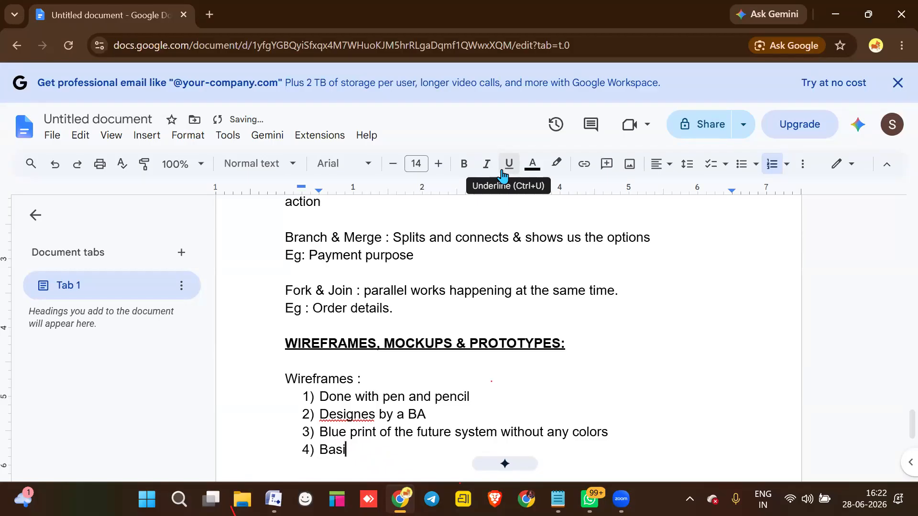
text(cally a skeleton)
key(Return)
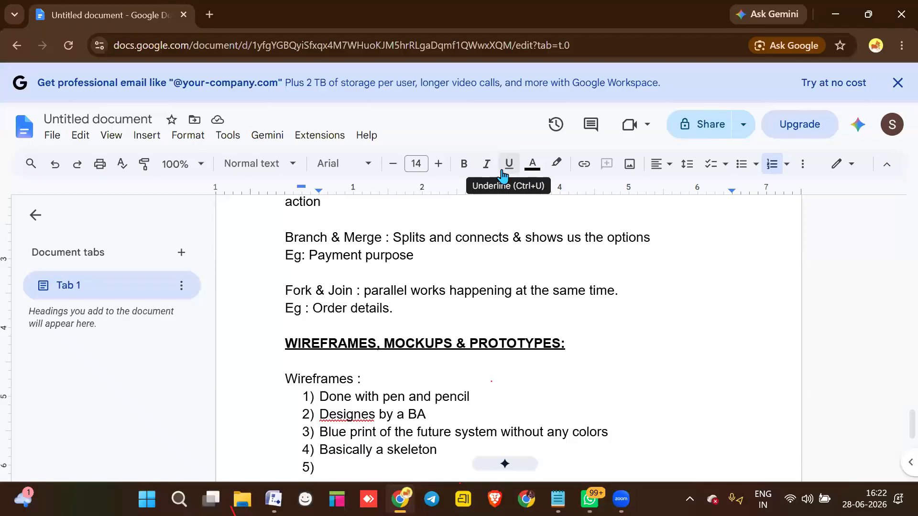
text(Basically f)
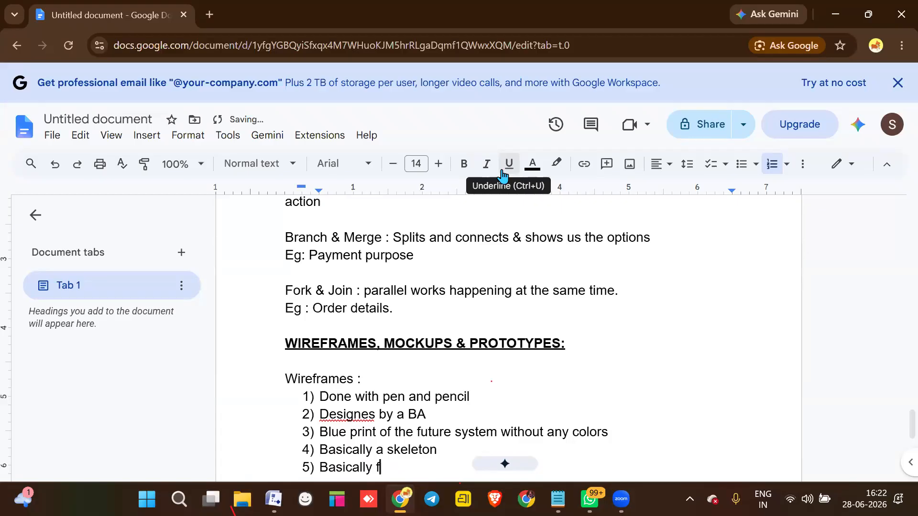
text(unctionalities oup)
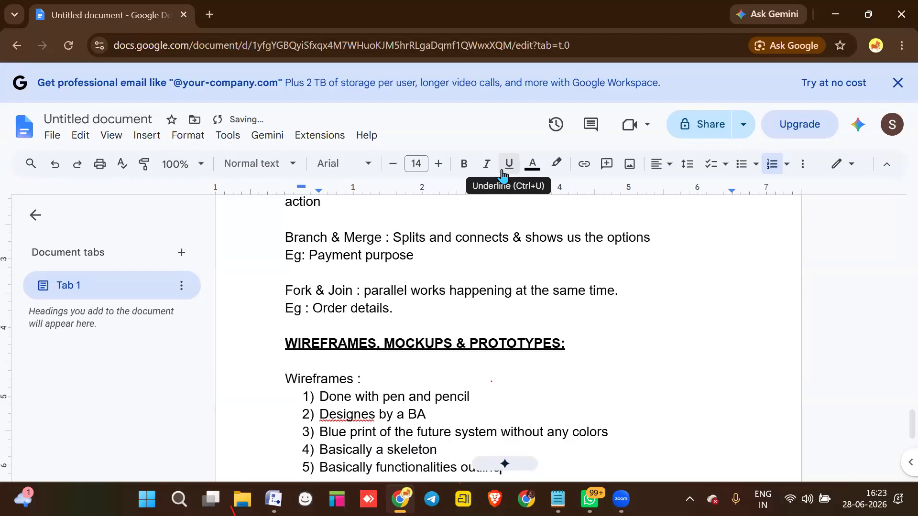
key(Return)
key(Return)
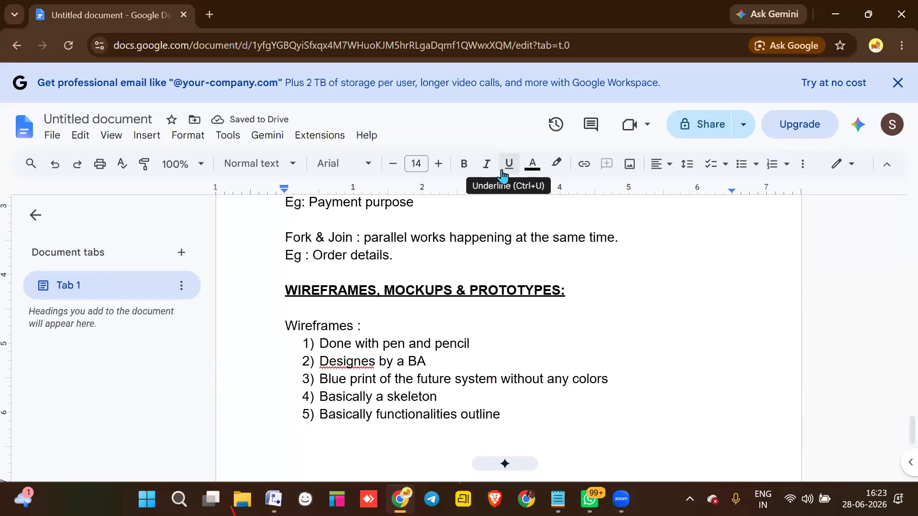
- Add the 'Mockups :' heading with point '1) Done by using Balsmiq'
text(Mo)
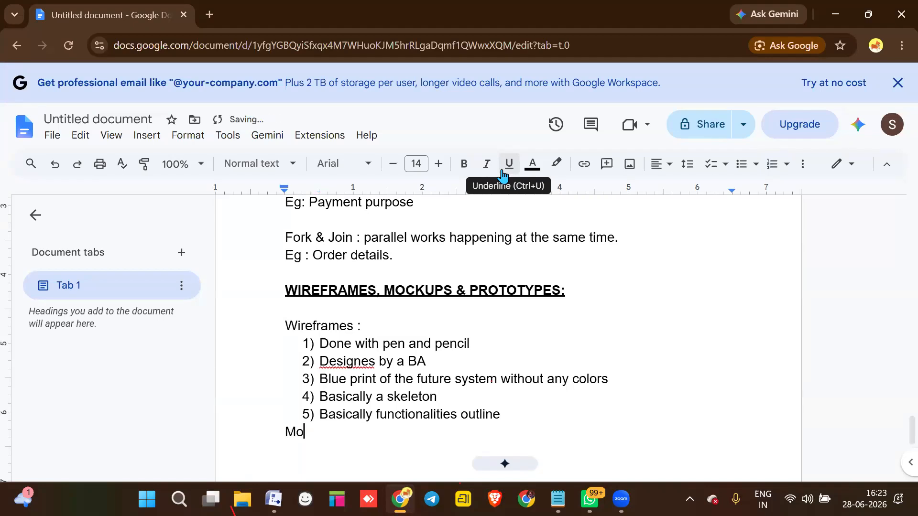
key(BackSpace)
key(BackSpace)
key(Return)
text(Mockups )
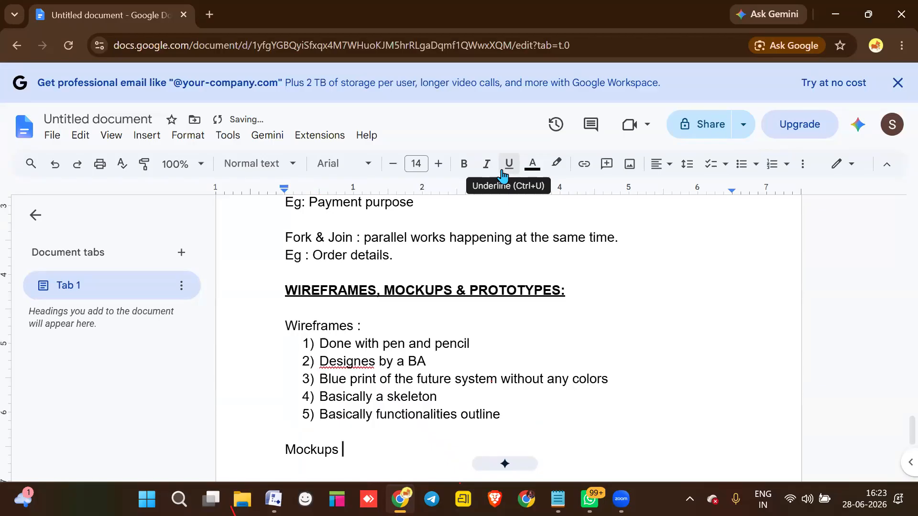
text(:)
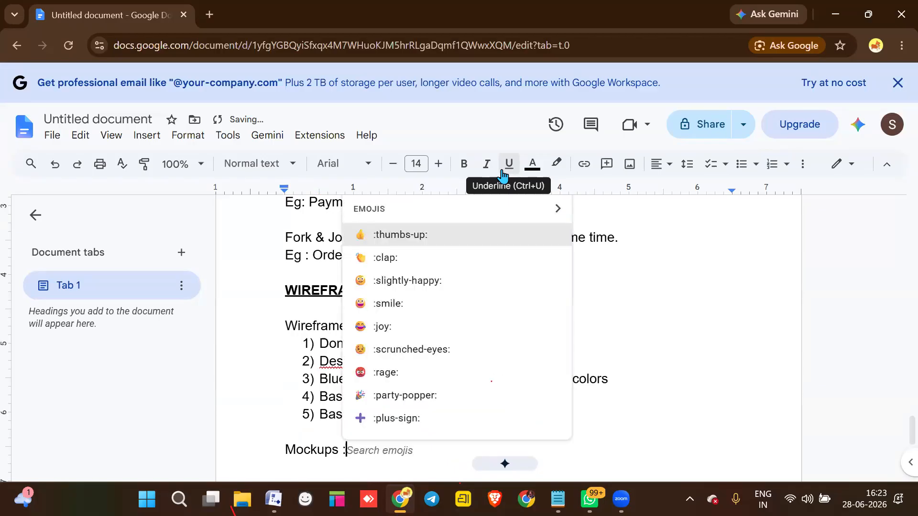
key(Return)
key(BackSpace)
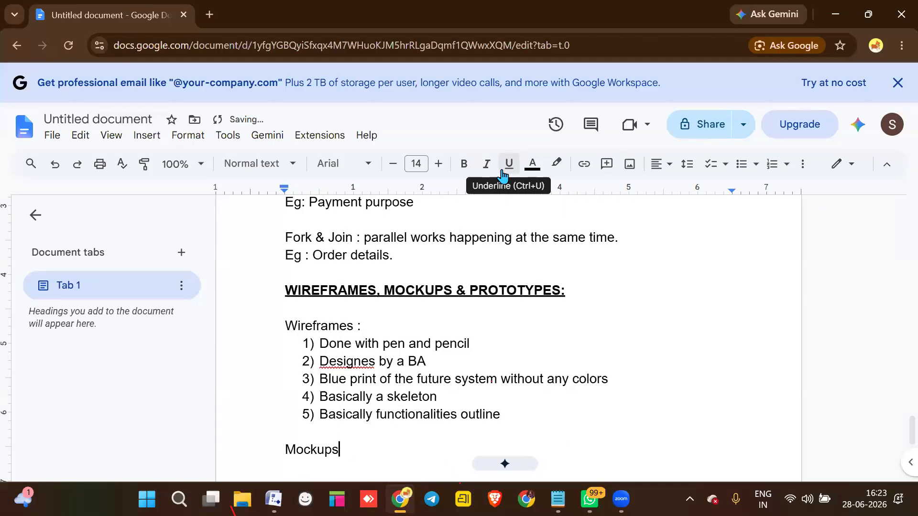
text(:)
key(Return)
text(1) D)
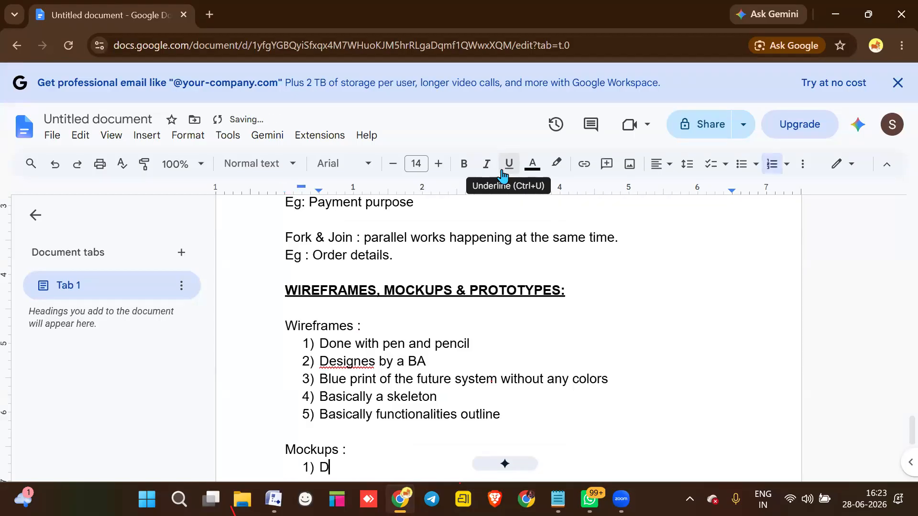
text(one by using Balsmiq)
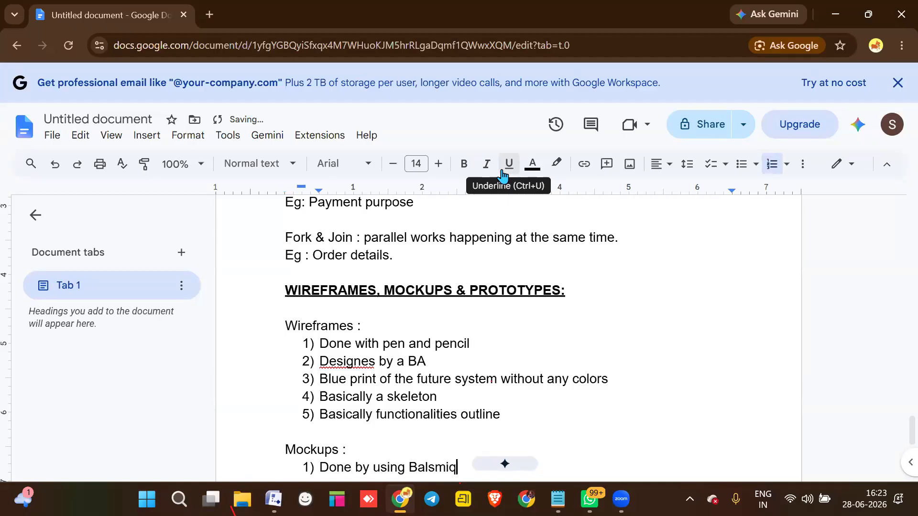
- Add points 'Designes by a UI/UX team along with a BA' and 'Improved versuins of wireframes.'
key(Return)
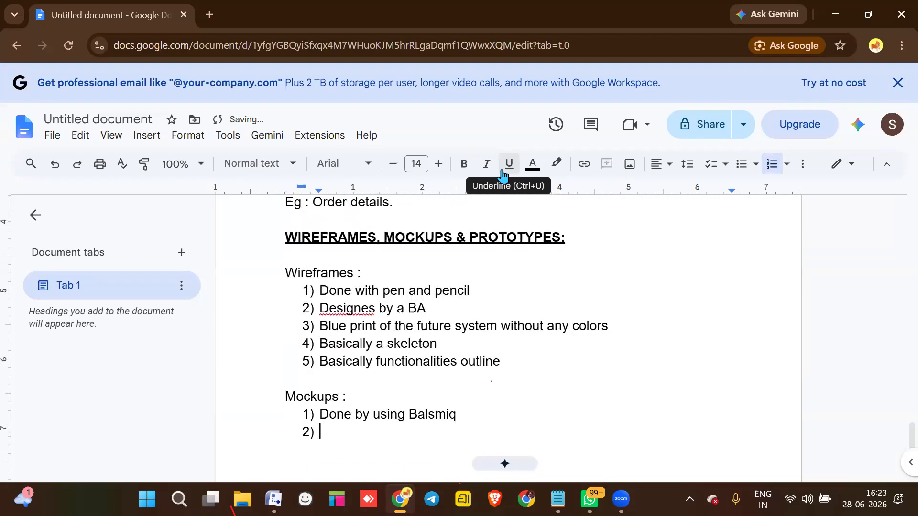
text(Designes by)
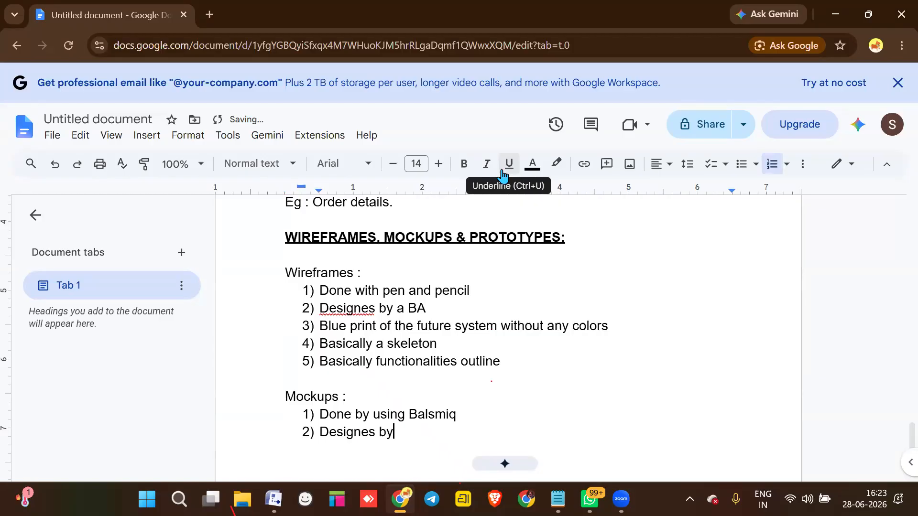
text( a UI?Ux)
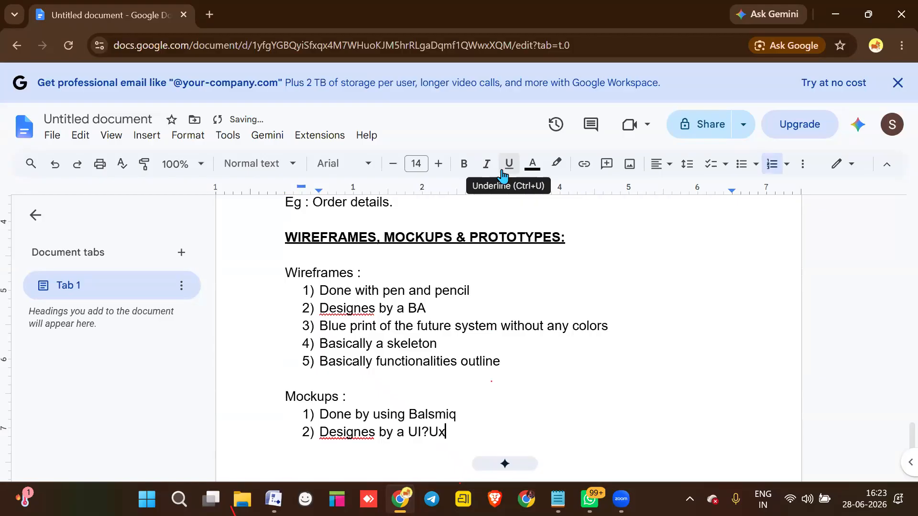
key(Left)
key(Left)
key(Left)
key(BackSpace)
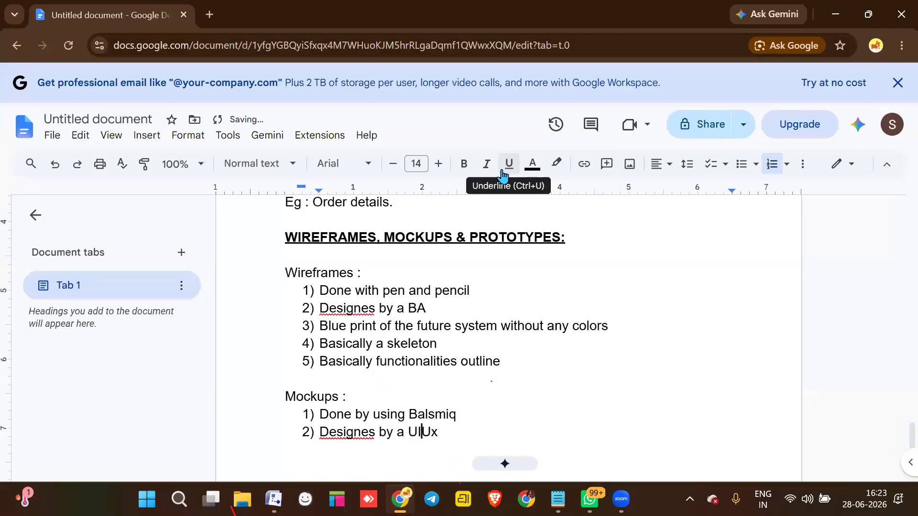
text(/)
key(Right)
key(BackSpace)
text(X team alon)
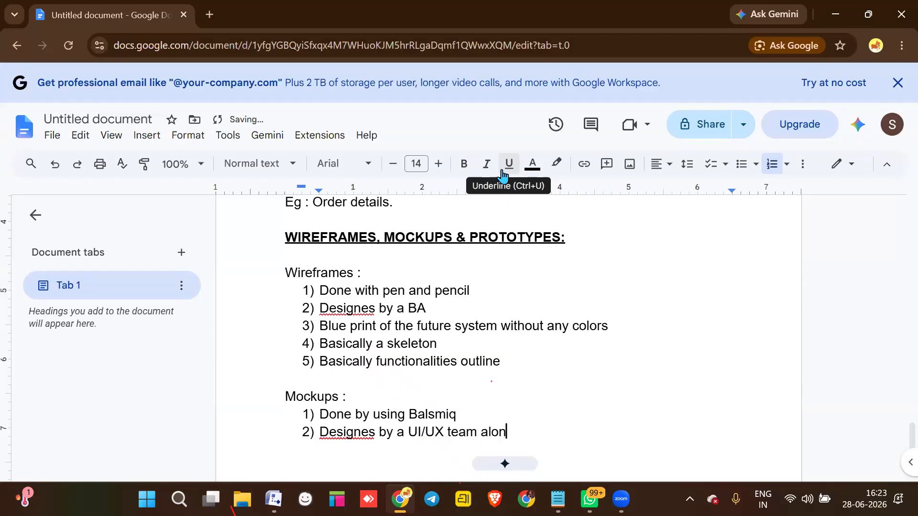
text(g with a BA)
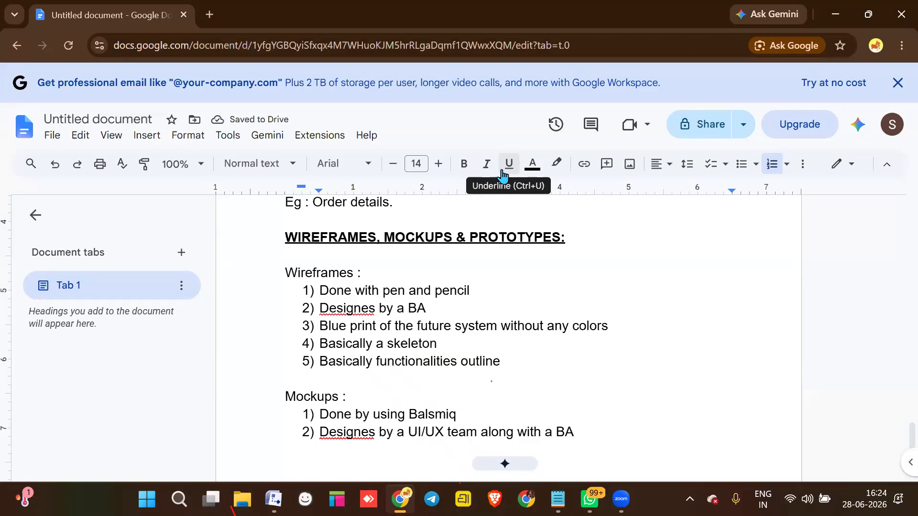
key(Return)
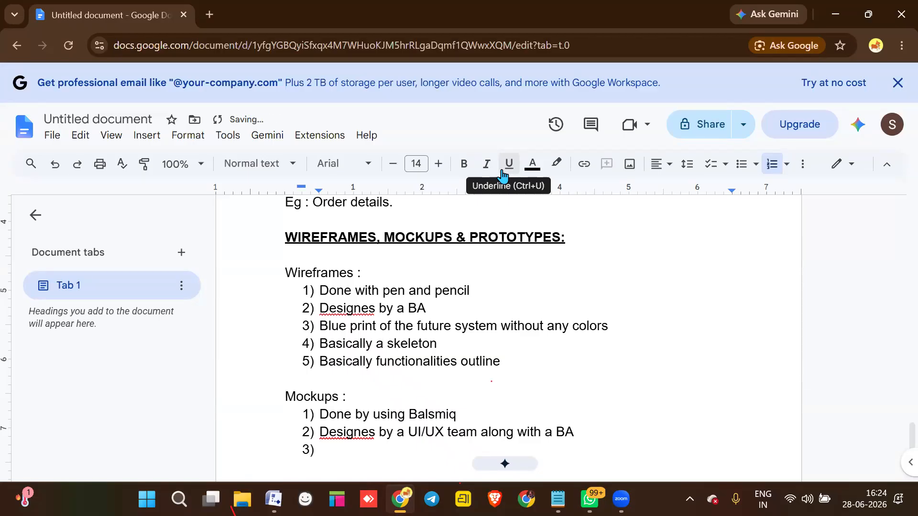
text(Improved )
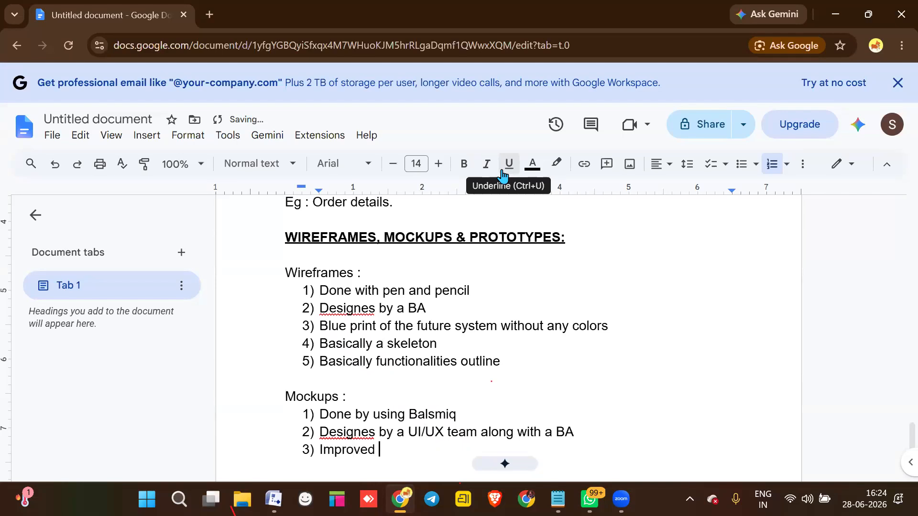
text(versuins of wire)
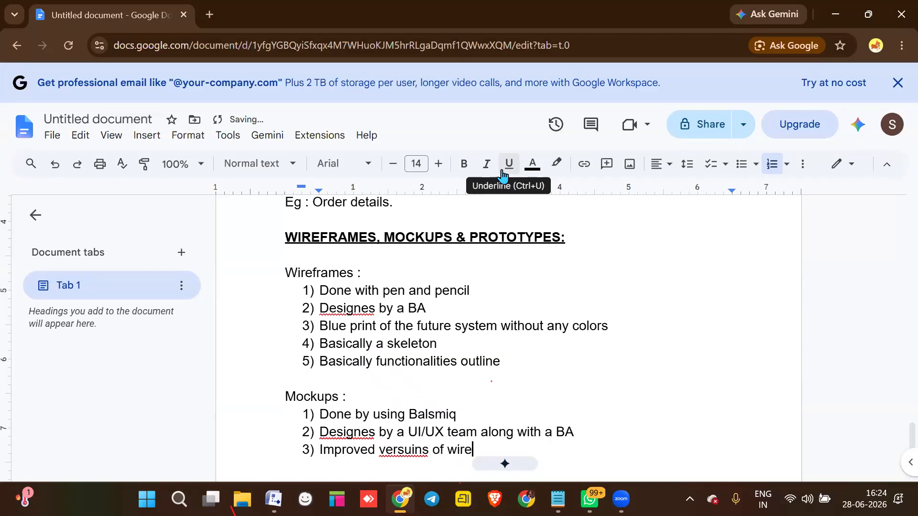
text(frames.)
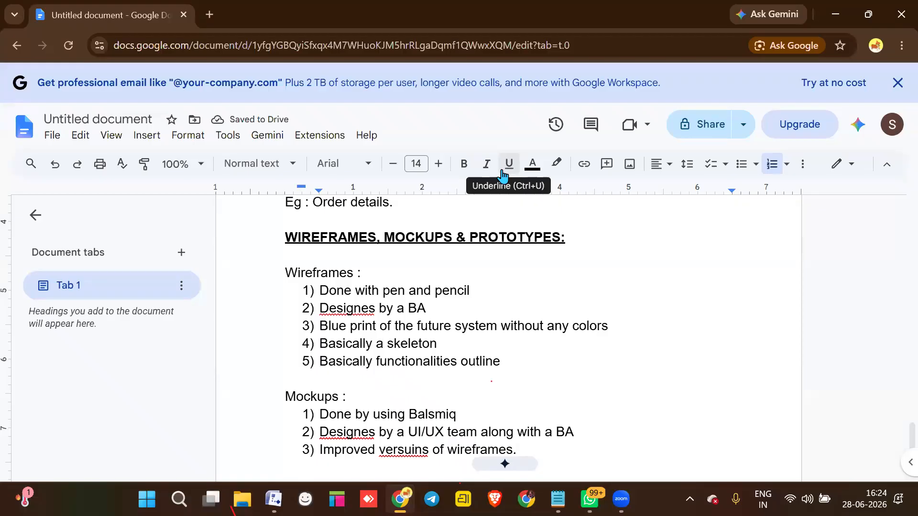
- Correct 'Designes' to 'Designed' twice and 'versuins' to 'versions' via spelling suggestions
click(353, 435)
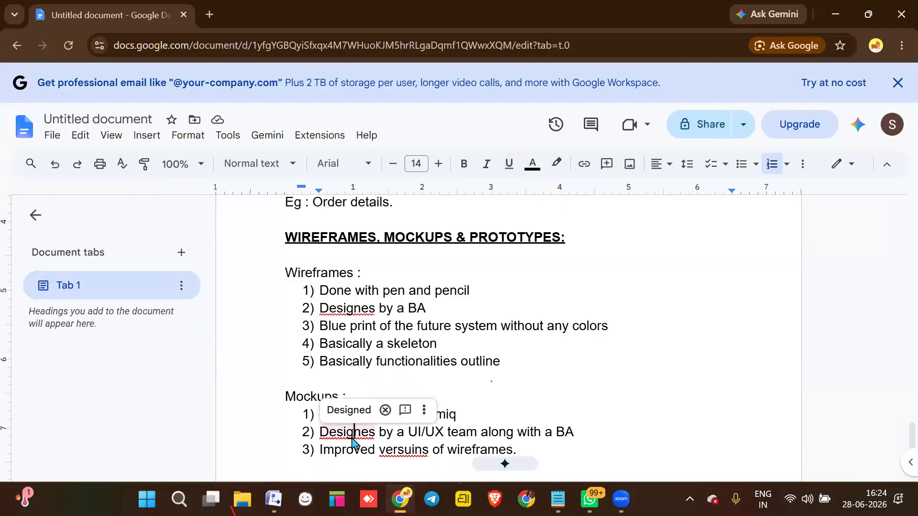
click(356, 410)
click(364, 315)
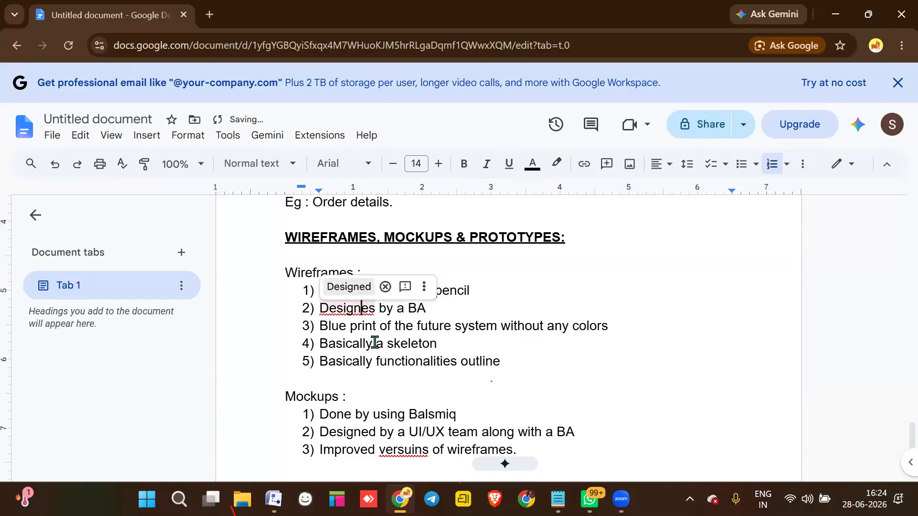
click(351, 287)
click(413, 451)
click(406, 428)
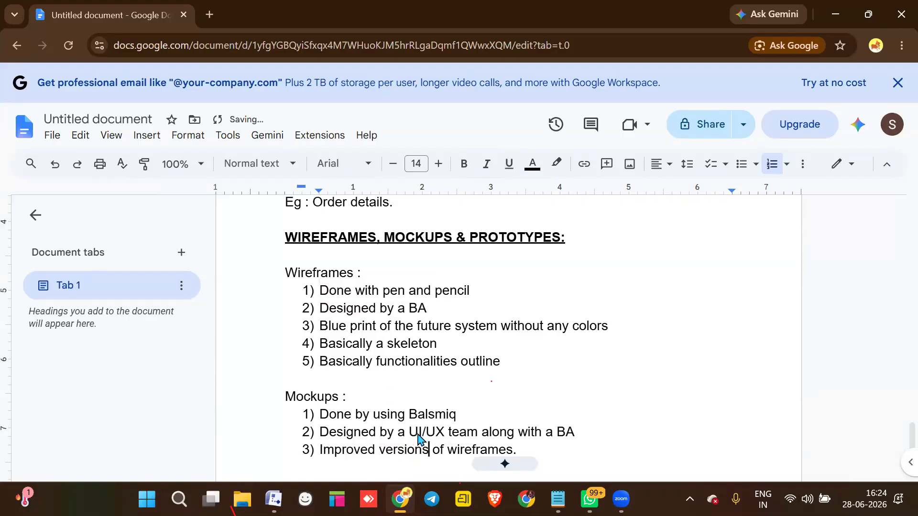
- Add Mockups point 4 'Cannot interact but can see the interface of a future system'
scroll(473, 268, down, 5)
click(550, 229)
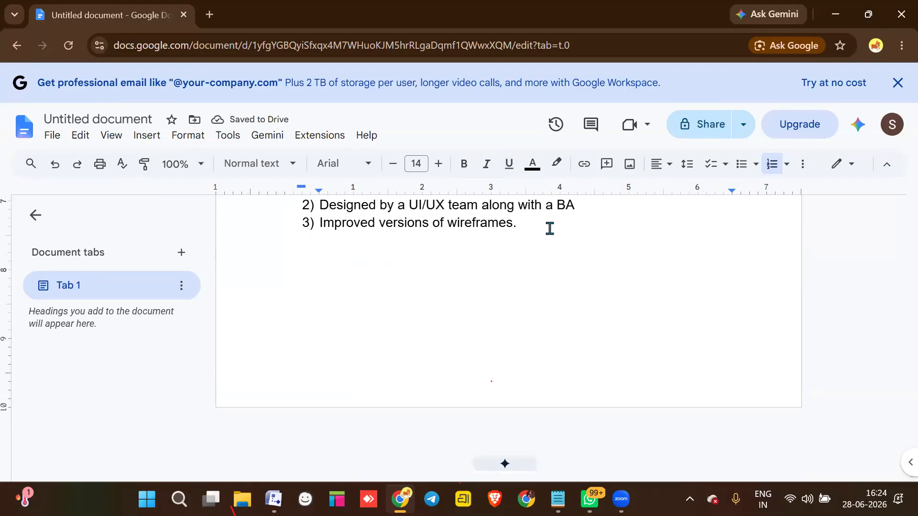
key(Return)
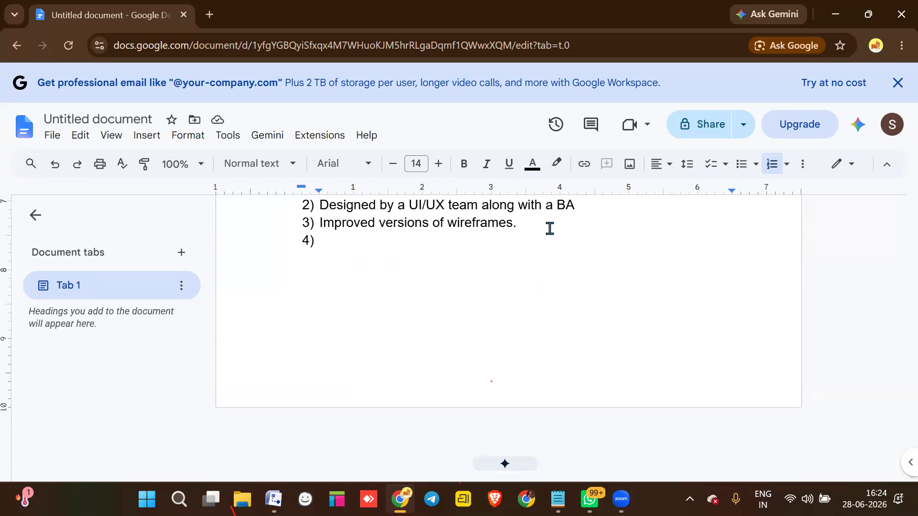
text(Cannot in)
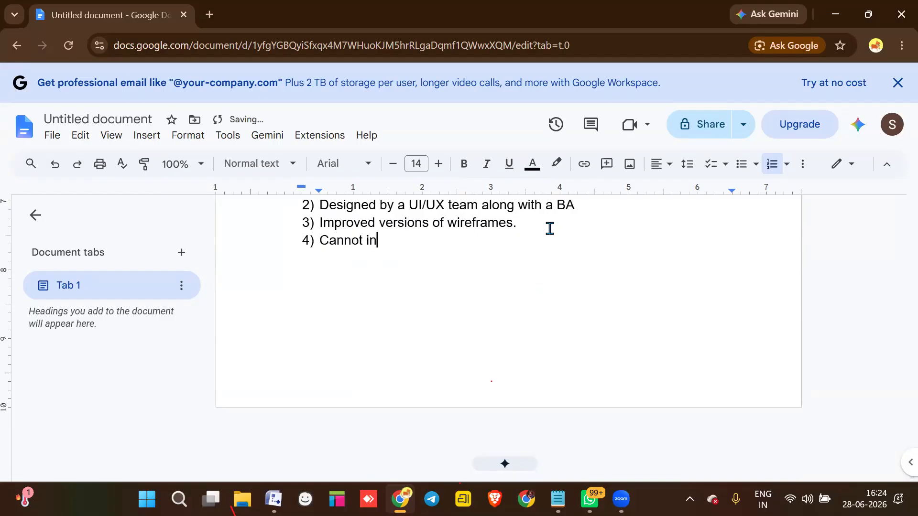
text(teract bur)
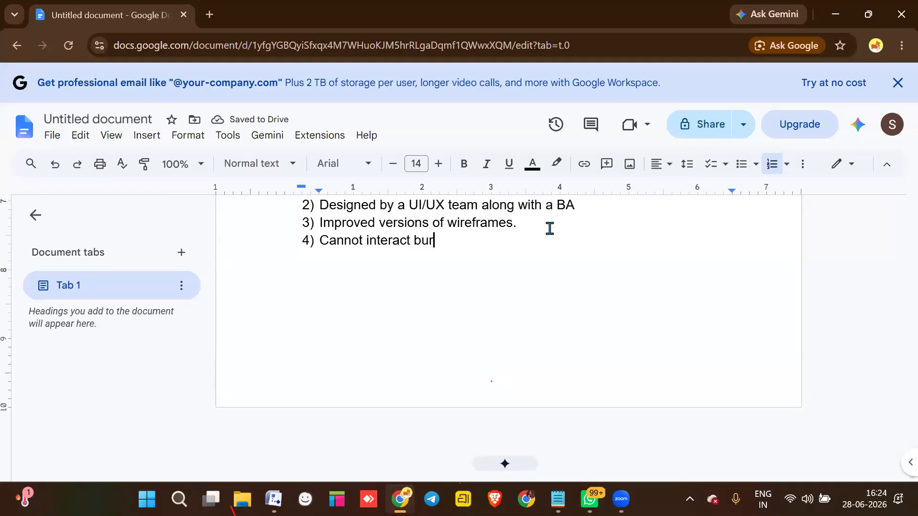
key(BackSpace)
text(t can see th)
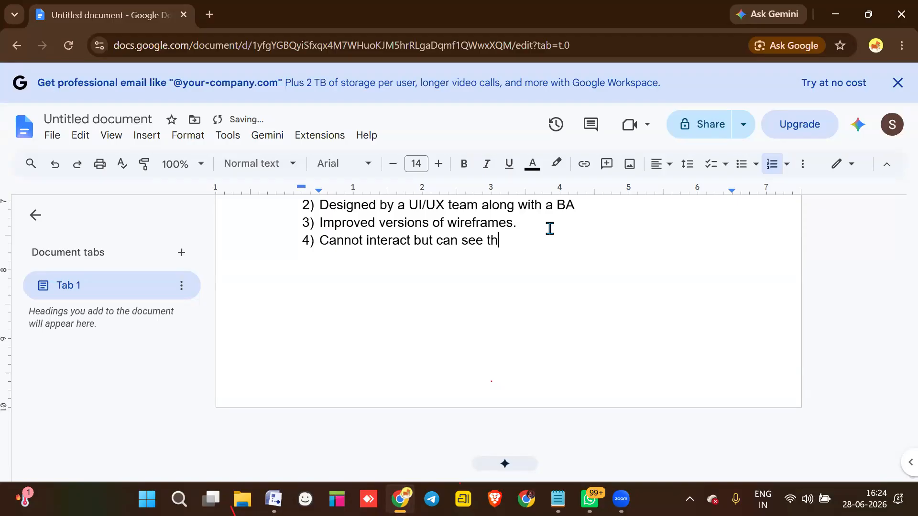
text(e interface of a future )
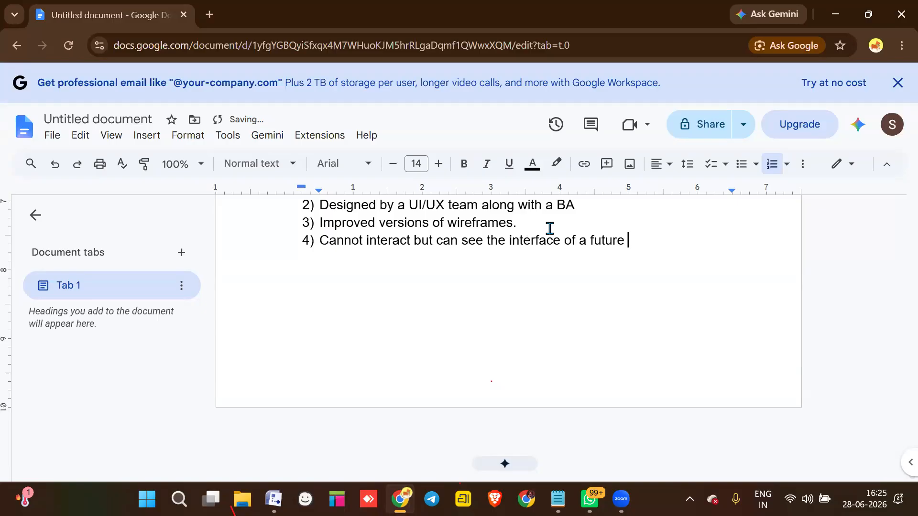
text(system.)
key(Return)
key(BackSpace)
key(BackSpace)
key(Return)
- Add 'Prototypes:' with points 'Done on Axure Rp' and 'Designes by development team and BA'
text(Pr)
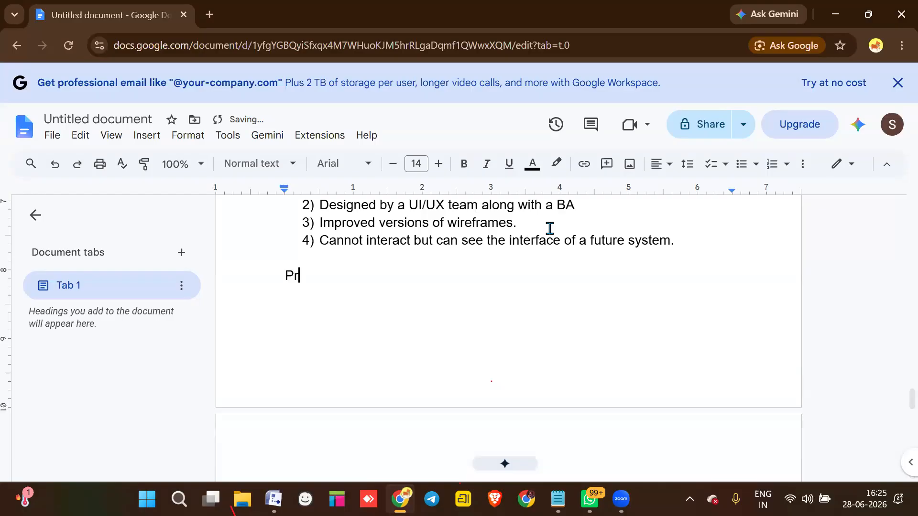
text(ototypes:)
key(Return)
text(a))
key(BackSpace)
key(BackSpace)
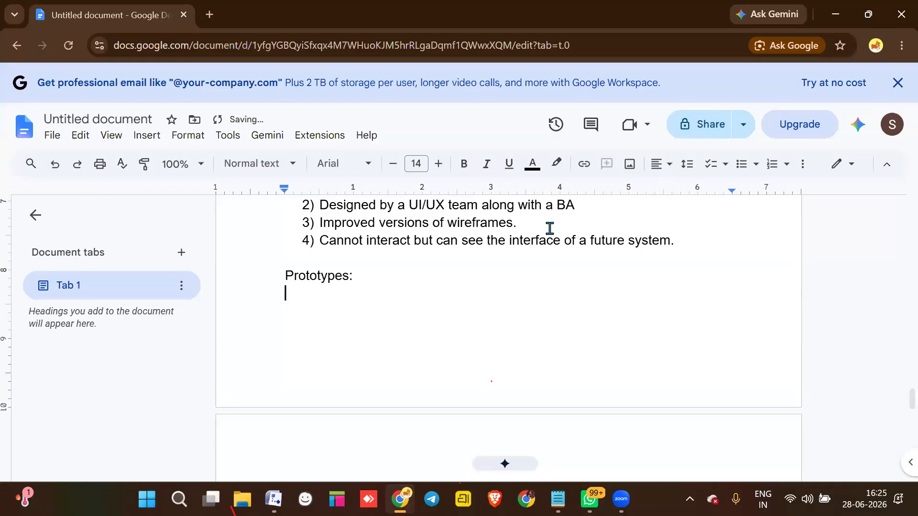
text(1) D)
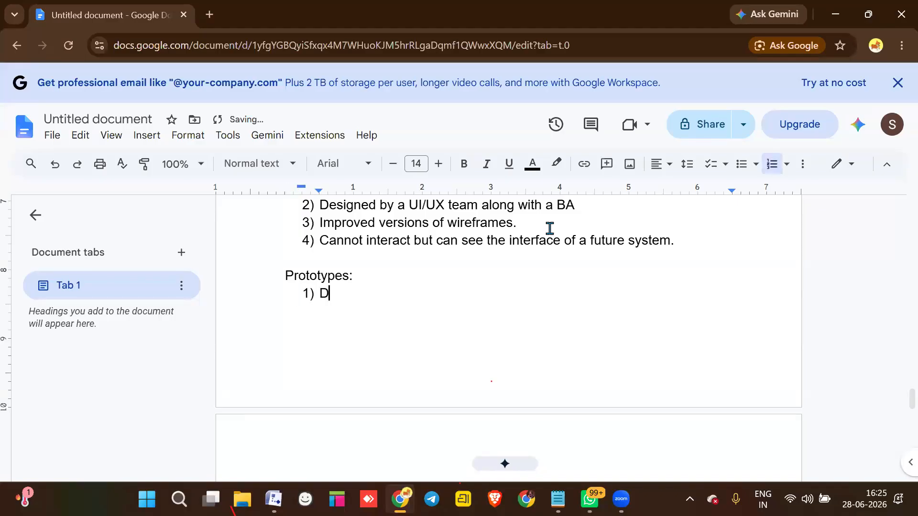
text(one on Axure )
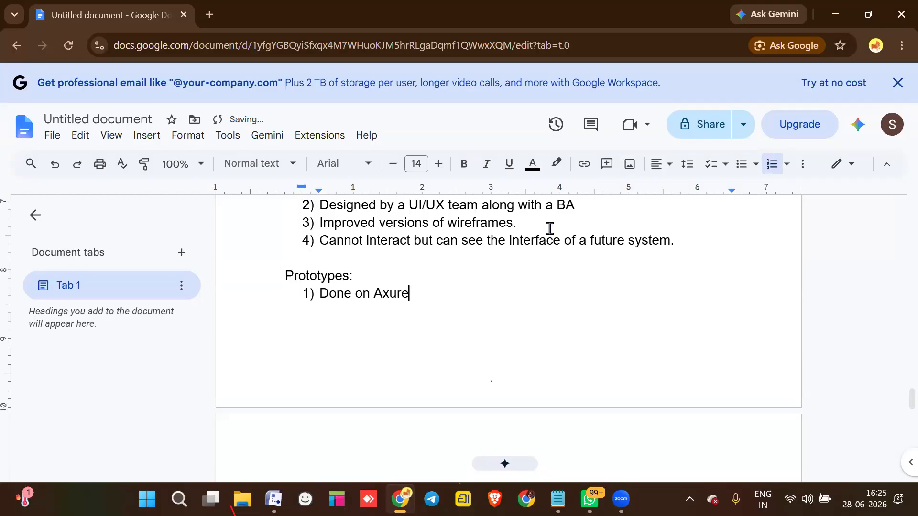
text(Rp)
key(Return)
text(Designes by )
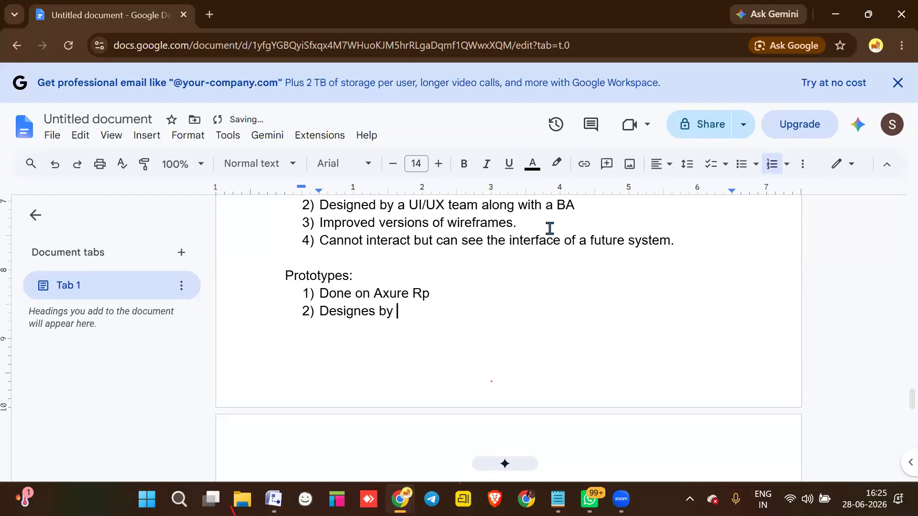
text(devel)
text(p)
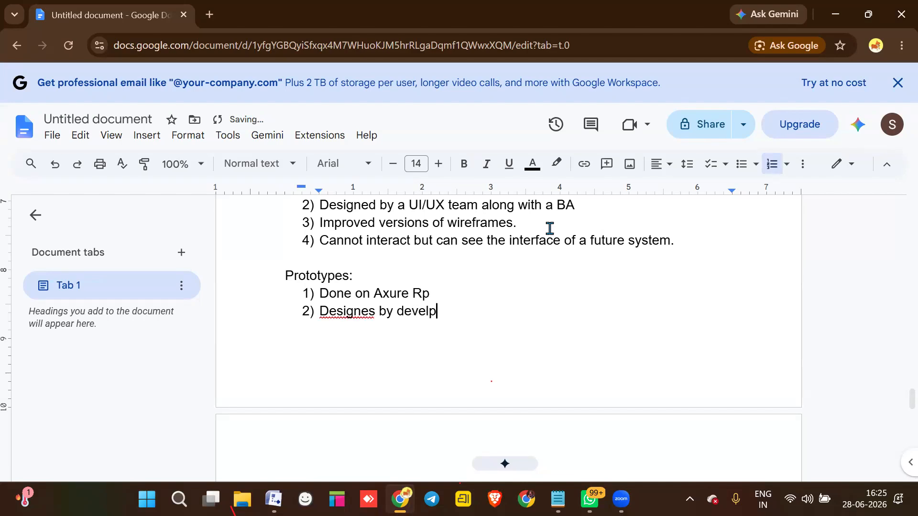
key(BackSpace)
text(opmn)
key(BackSpace)
text(ent team a)
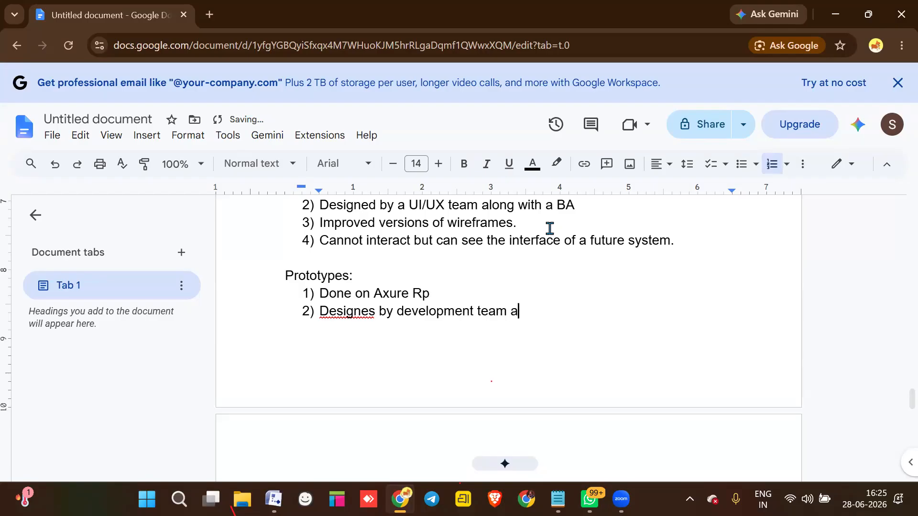
text(nd BA)
- Add point 3 'Replica for a system where we can interact and feel as if the future system is live to use.'
key(Return)
text(Re)
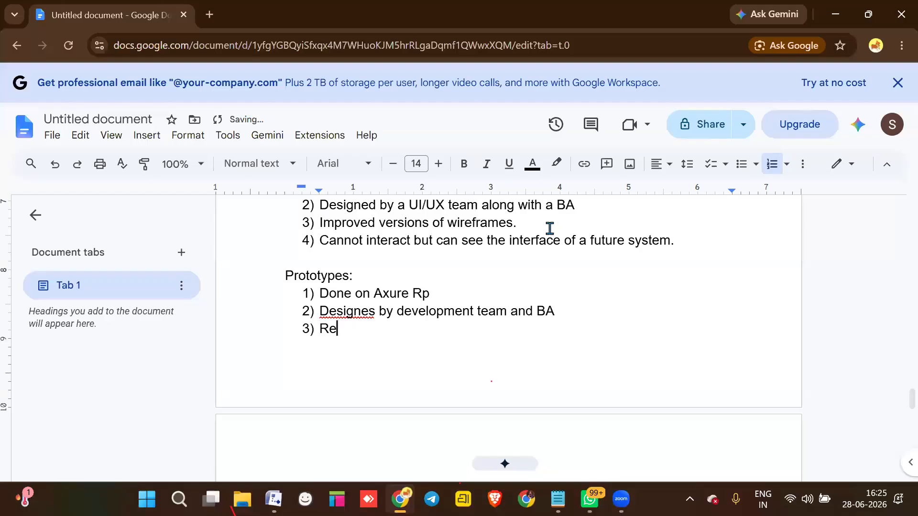
text(plica for a system)
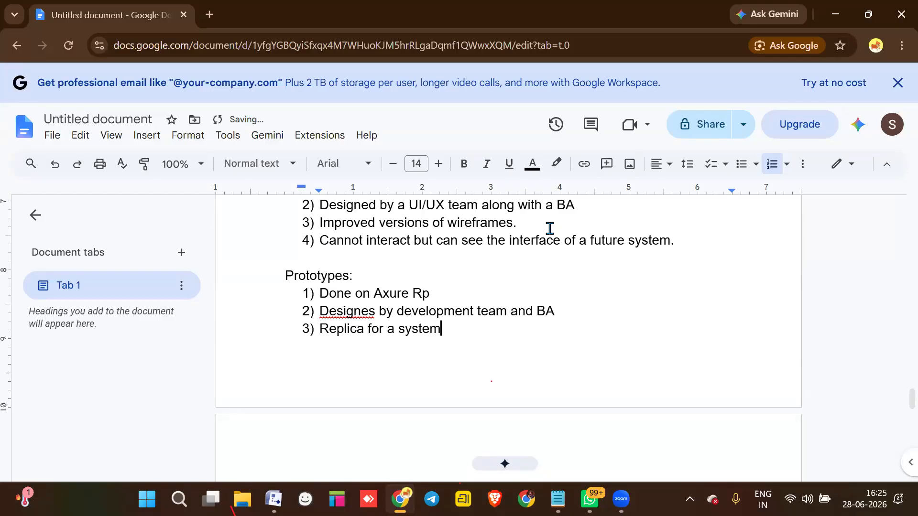
text( where we can interact and feel as id)
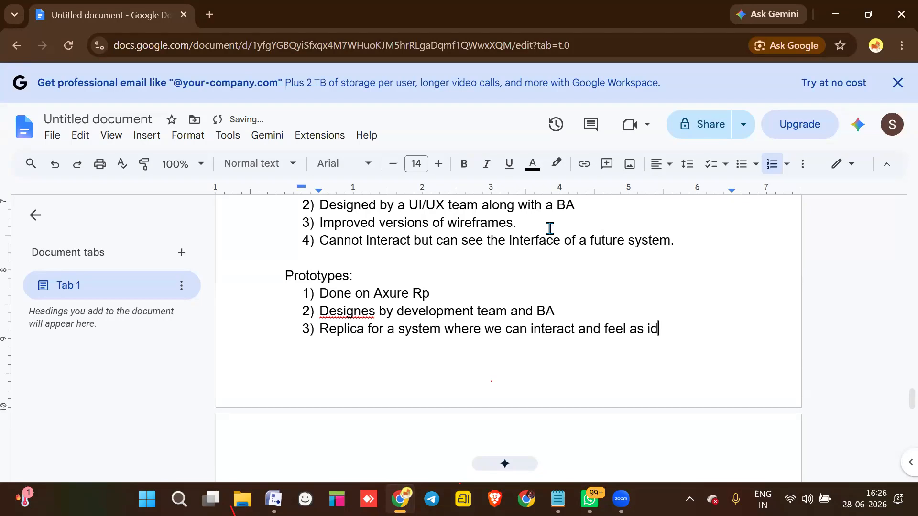
key(BackSpace)
text(f the futur)
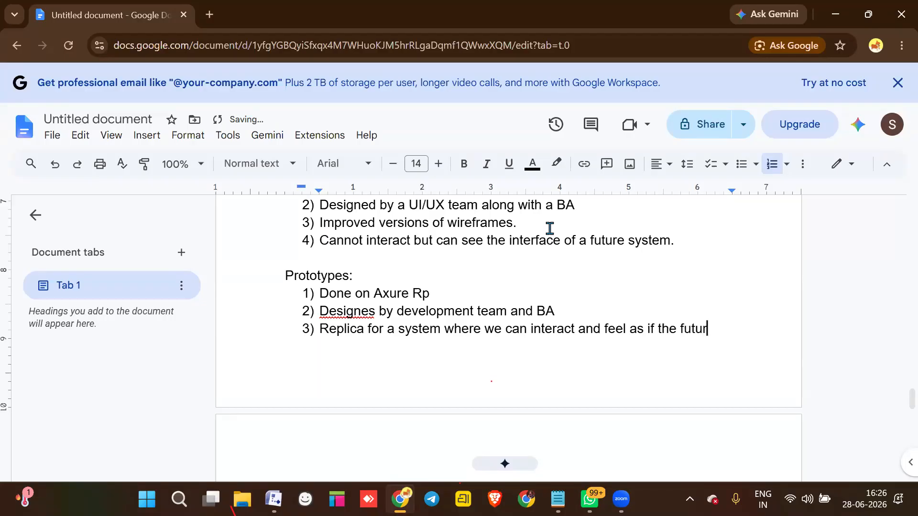
text(e sys)
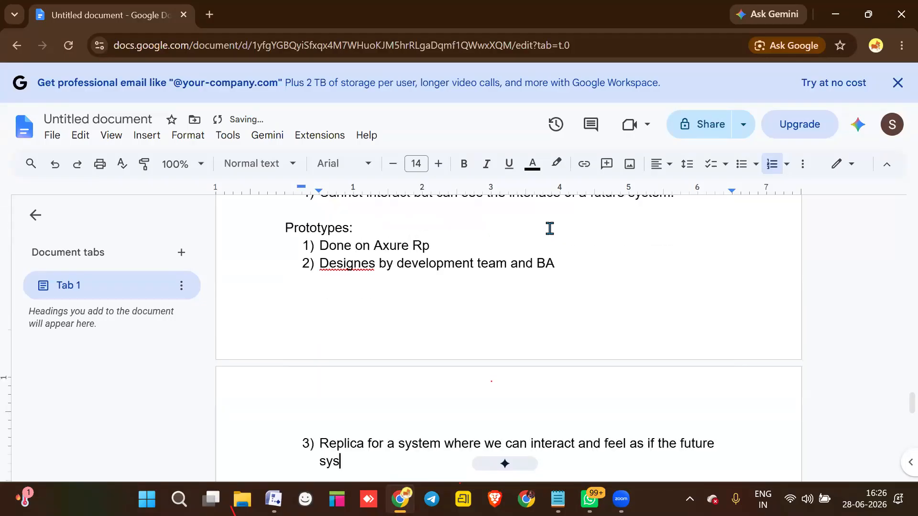
text(tem is li)
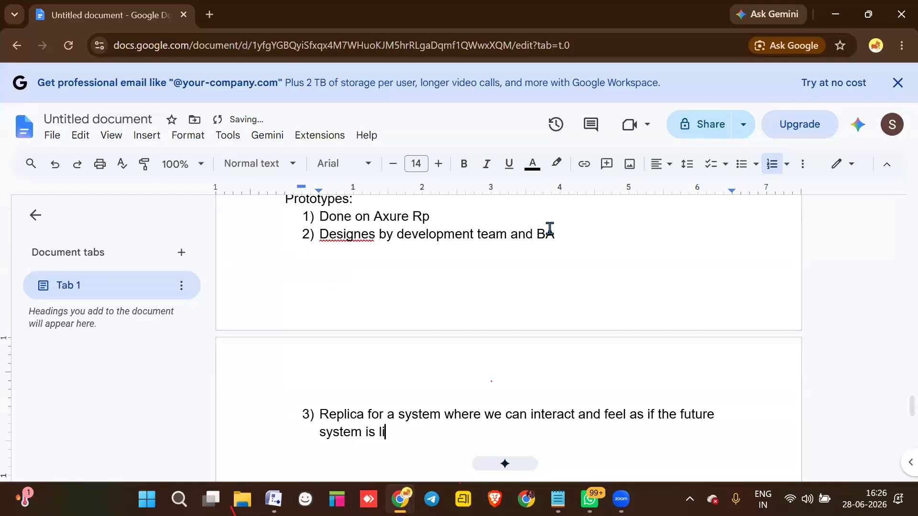
text(ve to use.)
key(Return)
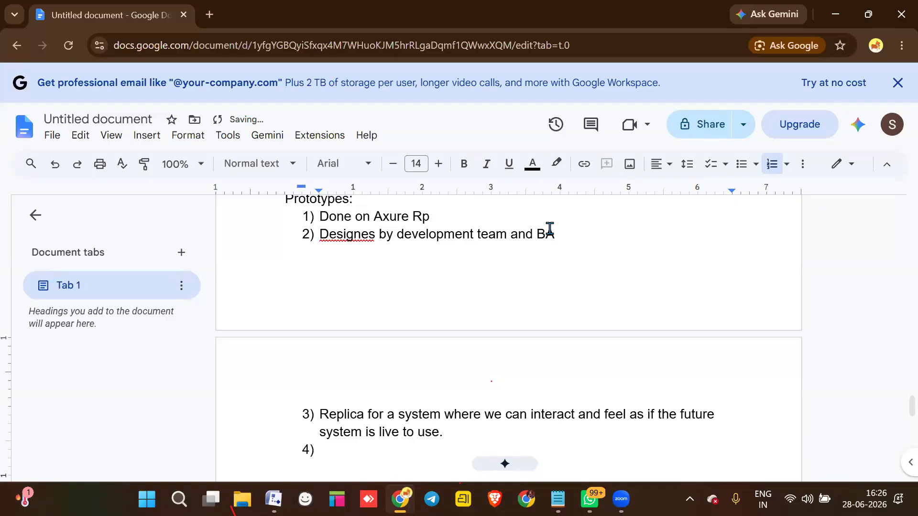
key(BackSpace)
key(BackSpace)
key(Return)
key(Return)
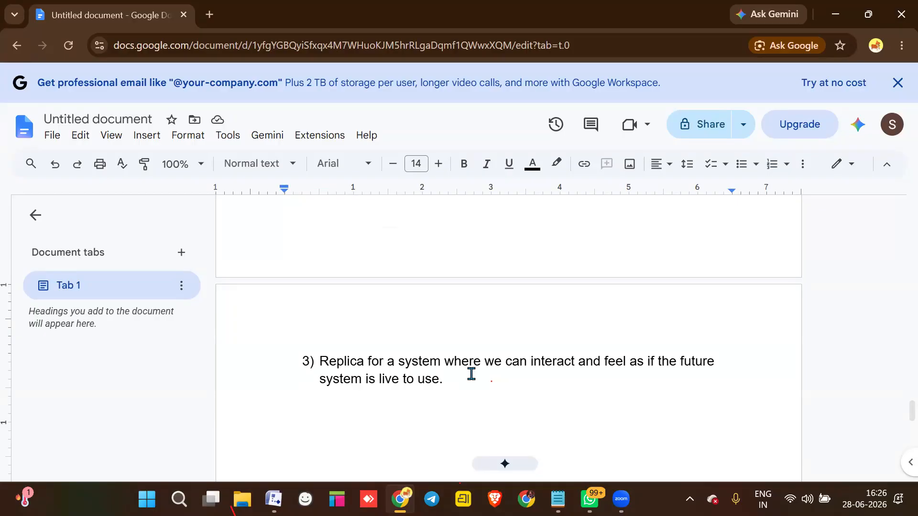
- Type 'Balsmiq:' with points: developed in 2008 by its creator, used to create mockups, can see but can't interact
text(Ba)
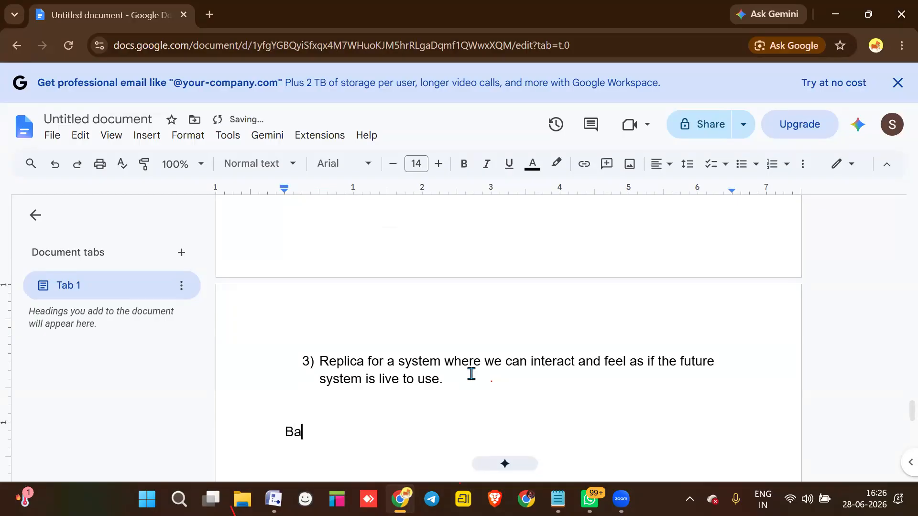
text(lsmiq:)
key(Return)
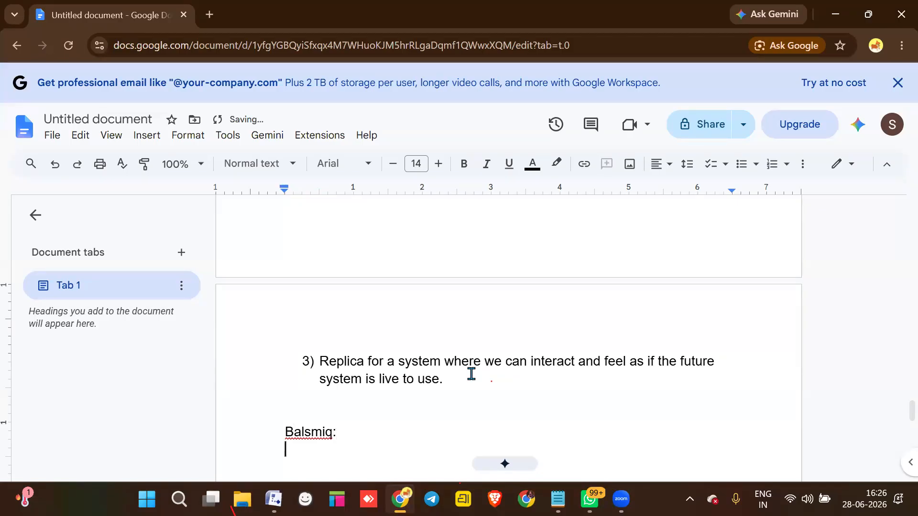
text(1) Devel)
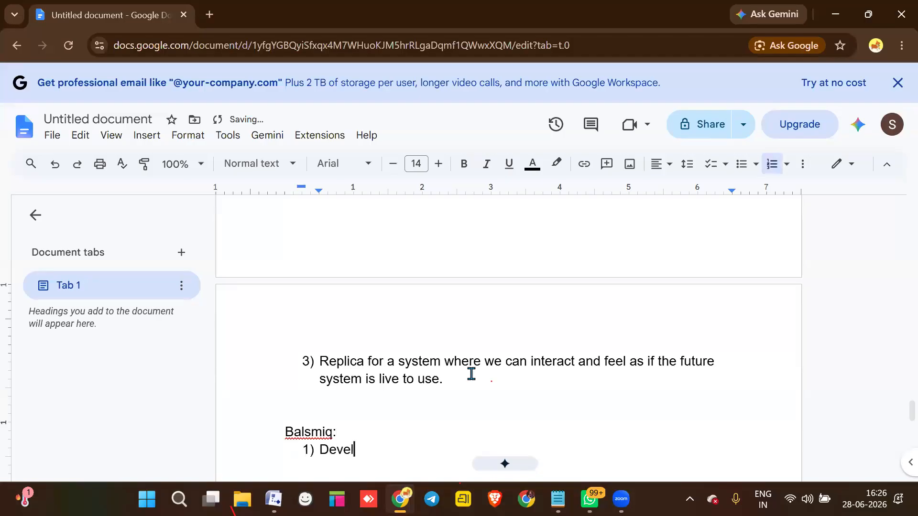
text(oped in 2008, by )
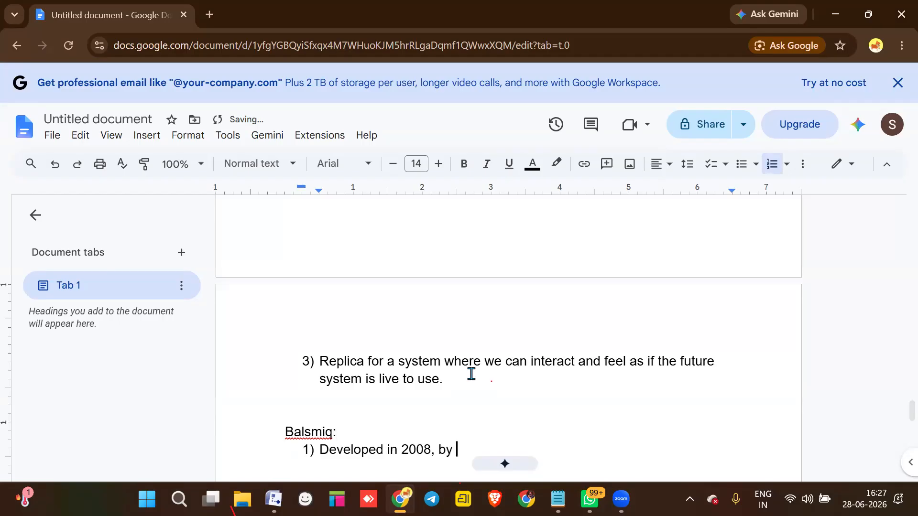
text(Peldi Guilizzoni)
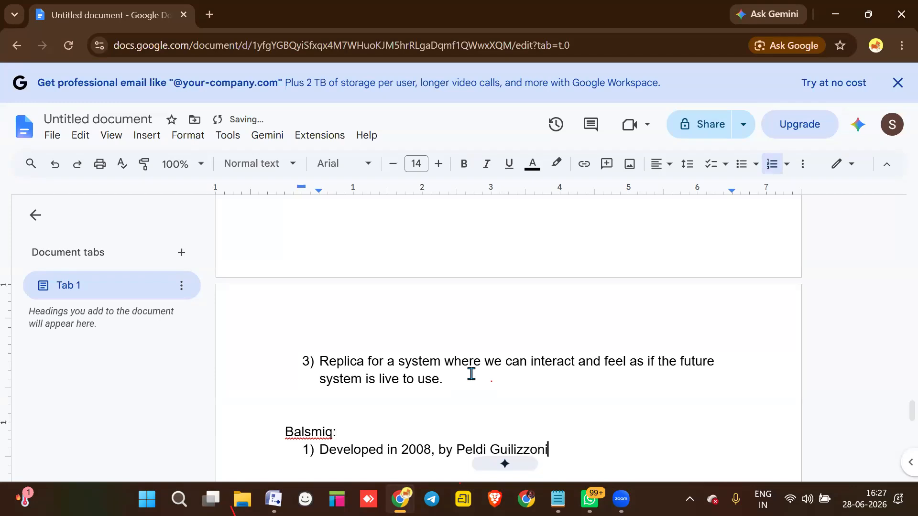
key(Return)
text(Used to create mockups)
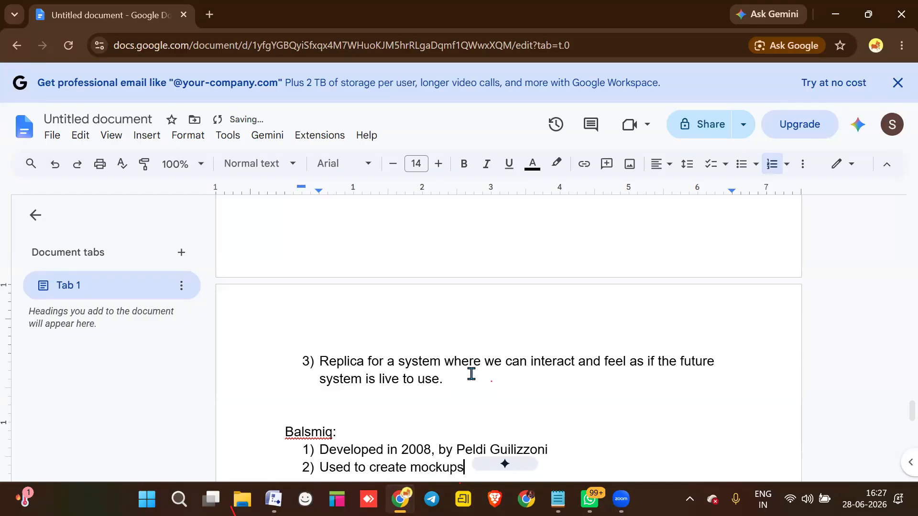
text(.)
key(Return)
text(Can see ss)
key(BackSpace)
text(ys)
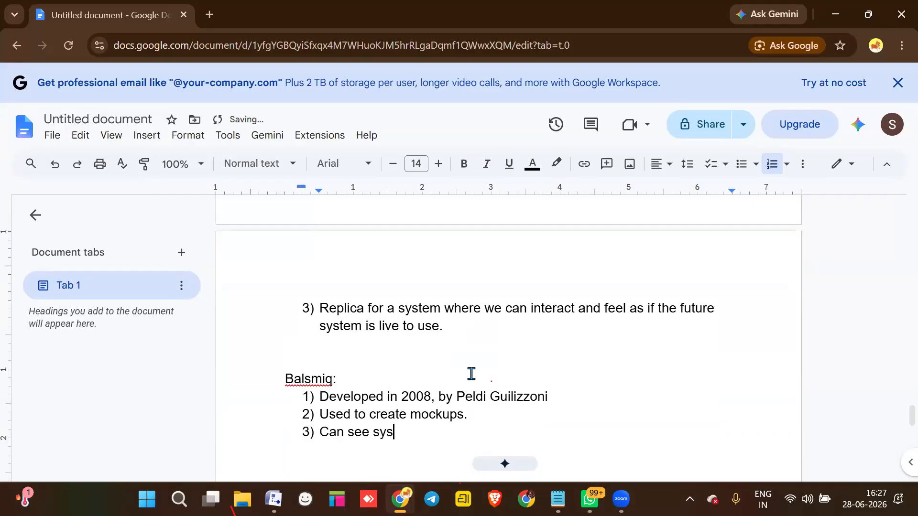
text(tem but we cant i)
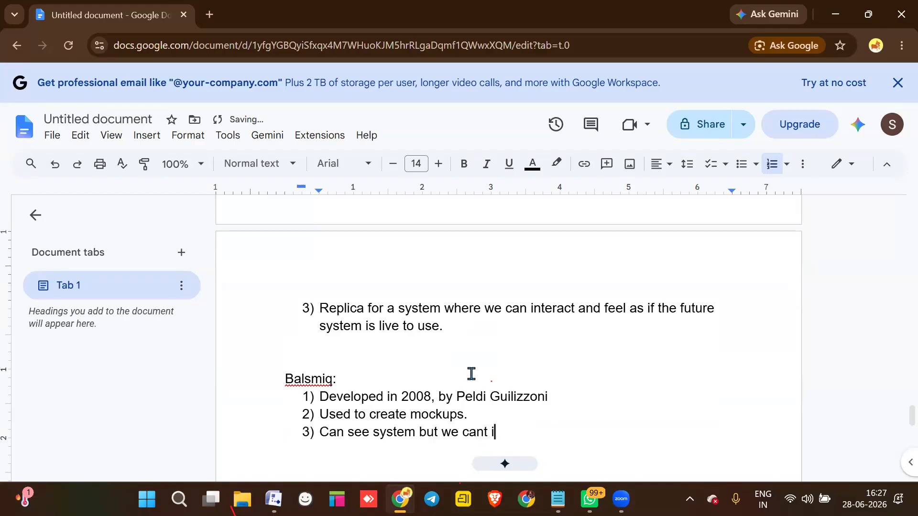
text(nteract.)
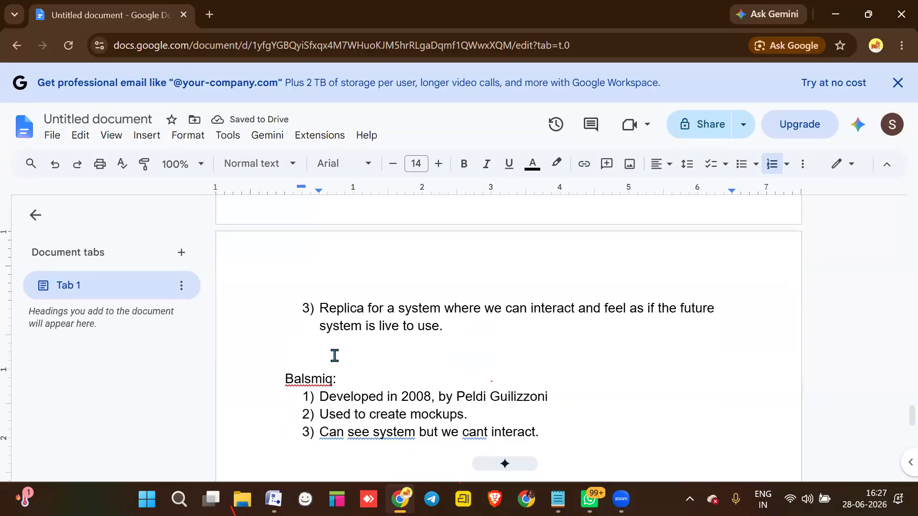
scroll(334, 356, down, 5)
scroll(338, 354, up, 8)
scroll(337, 355, down, 4)
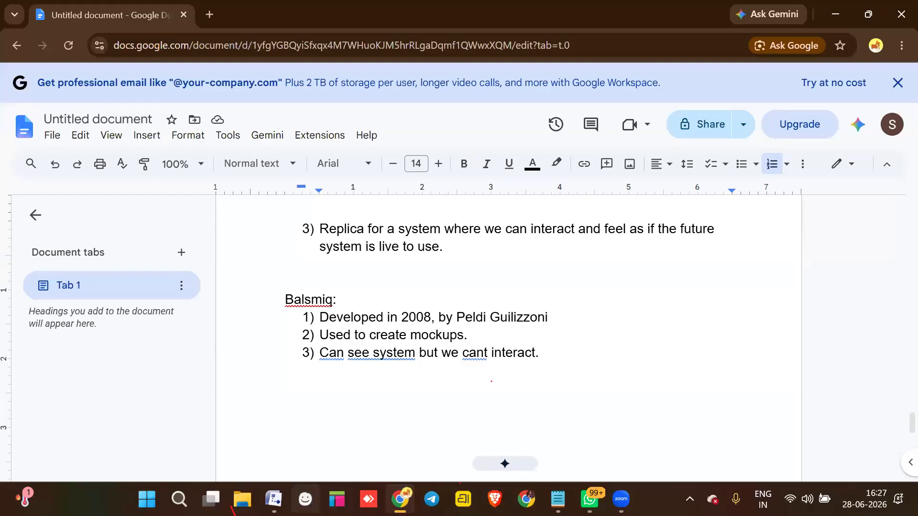
- Switch to Balsamiq and maximize the New Balsamiq Project 1 window
click(305, 499)
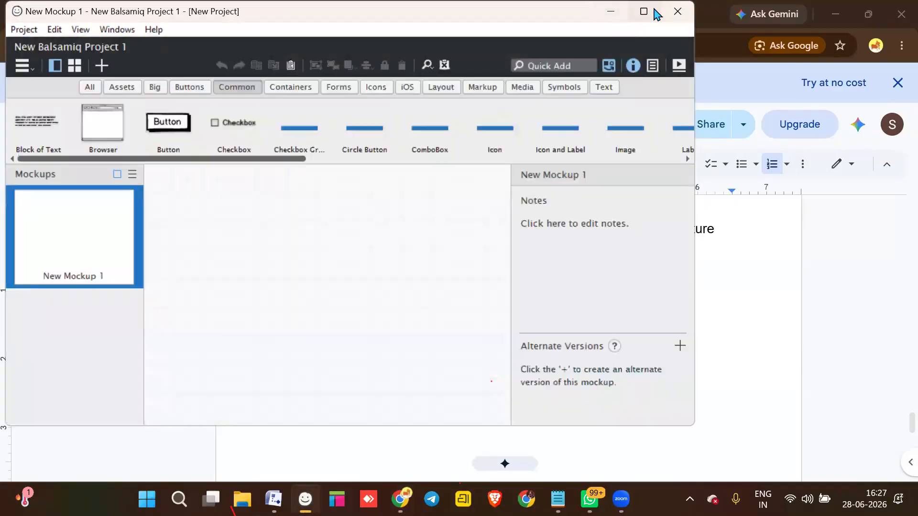
click(654, 15)
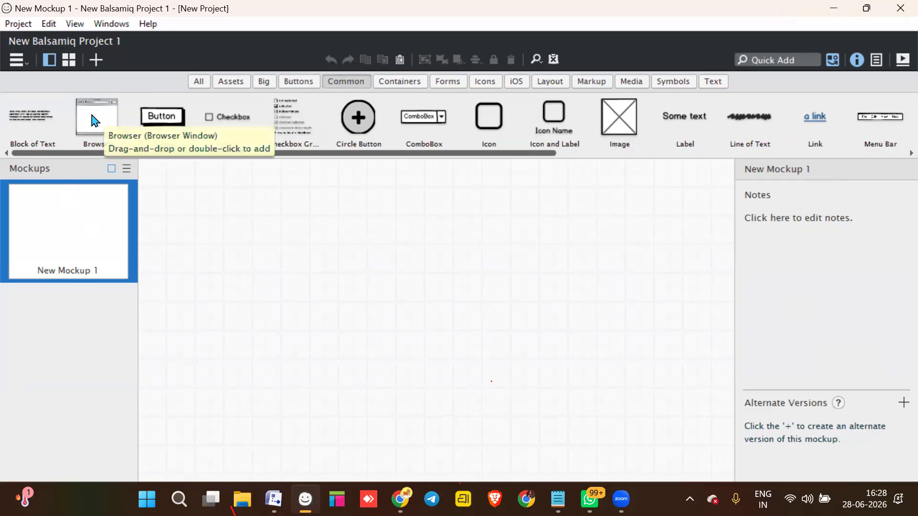
drag(95, 121, 182, 179)
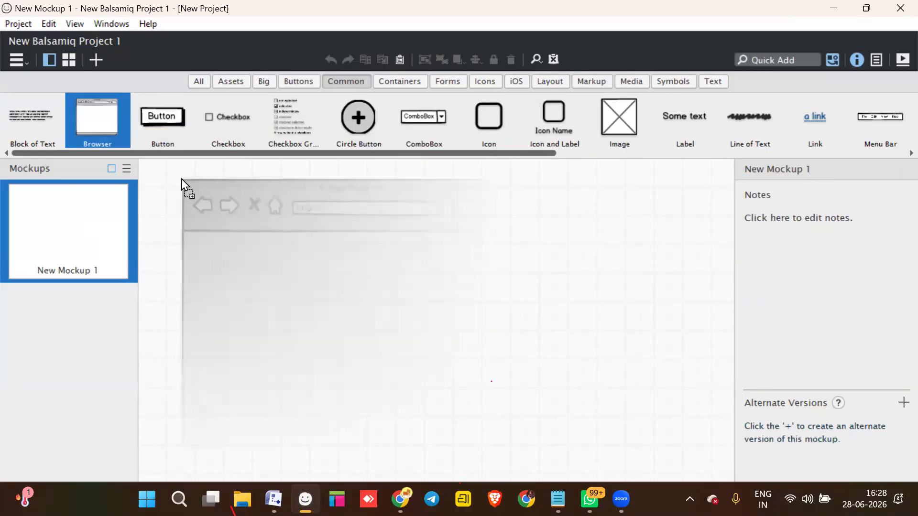
drag(182, 180, 183, 181)
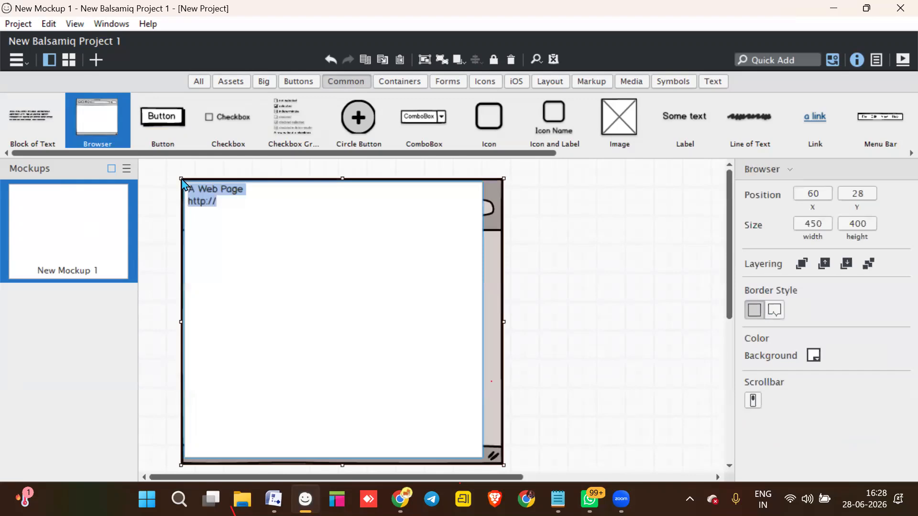
click(218, 198)
text(w)
text(-co)
text(mmerce)
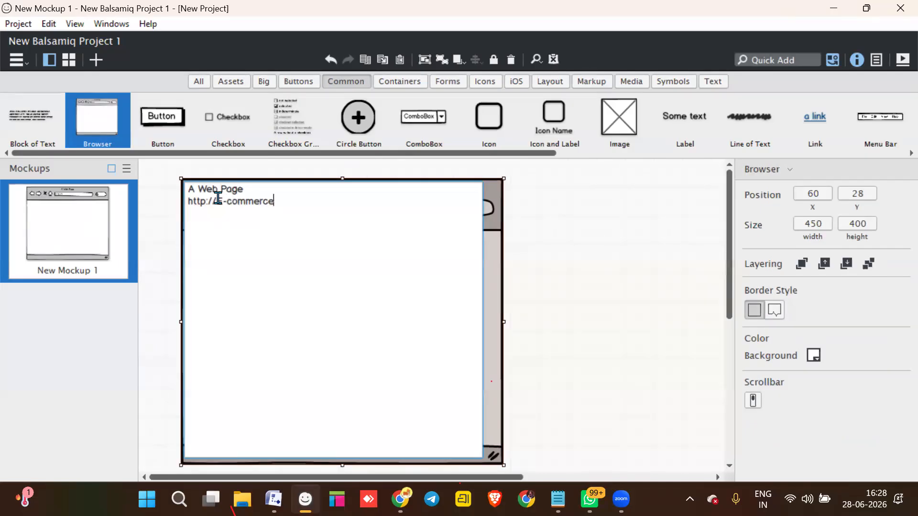
key(Return)
click(544, 260)
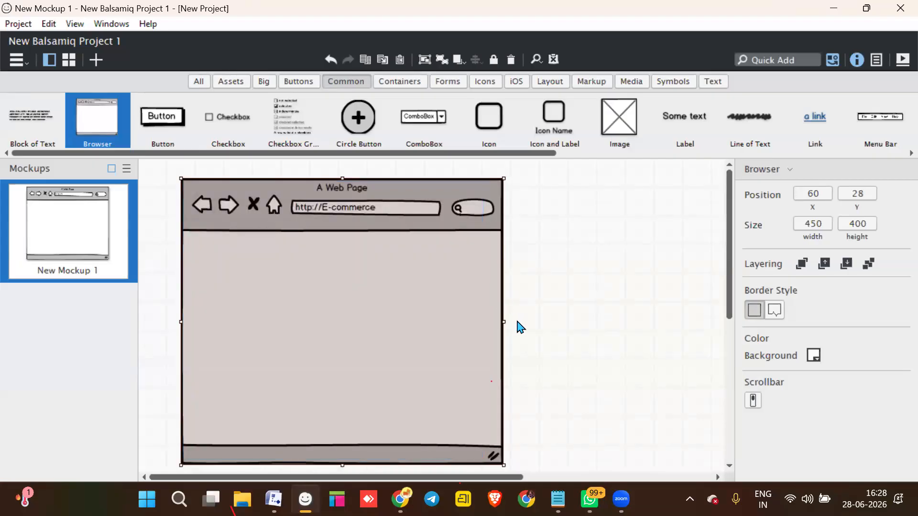
- Widen the Browser control, move it to position 45, 2, and stretch it to 722×425
drag(503, 322, 698, 283)
drag(523, 187, 519, 176)
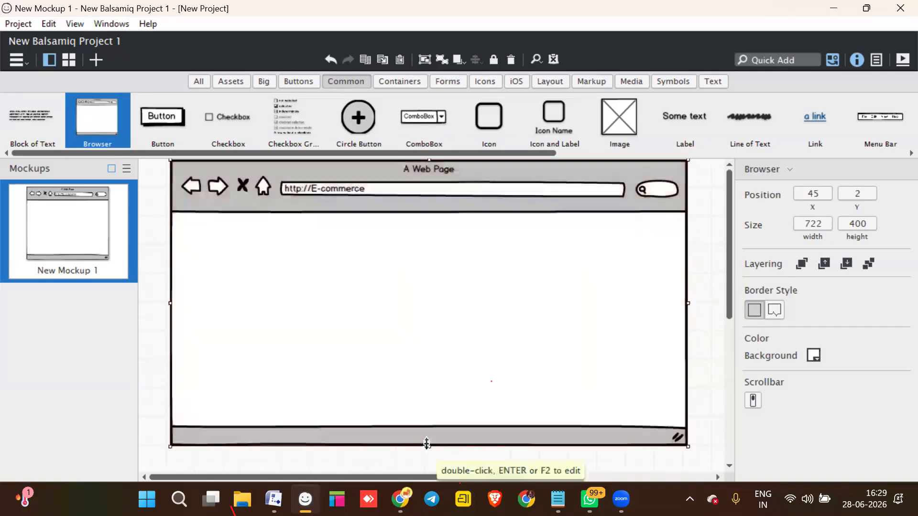
drag(427, 443, 435, 461)
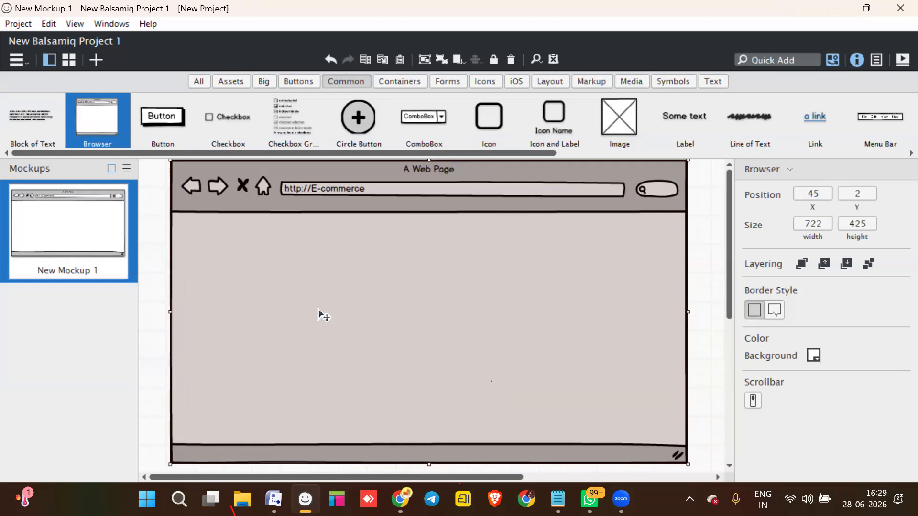
mouse_move(273, 499)
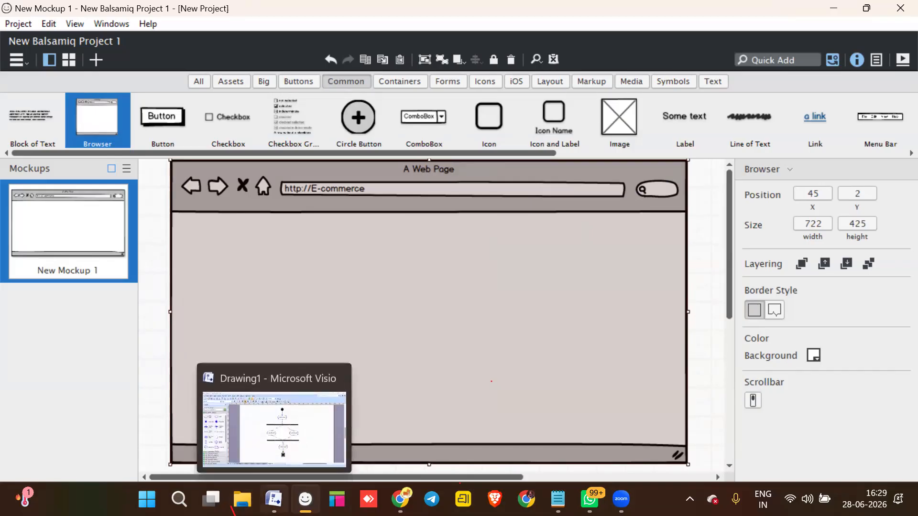
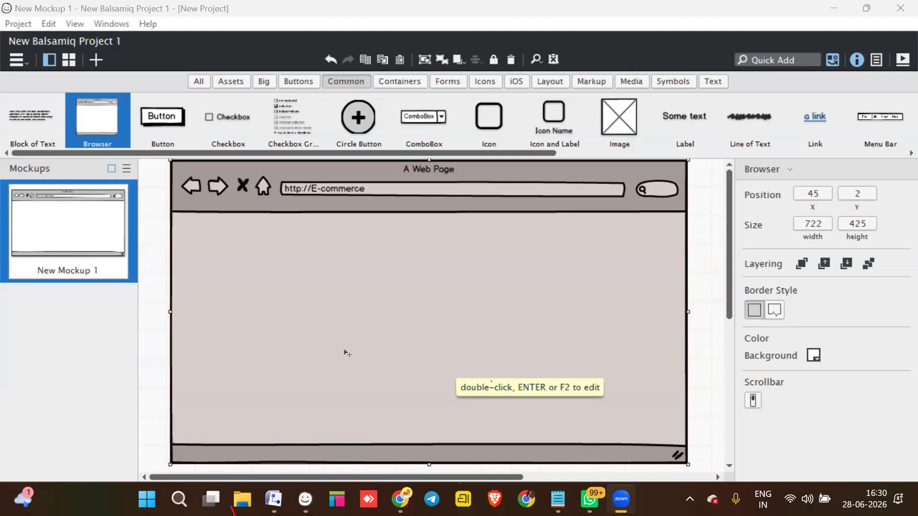
- Change the Browser mockup's background from grey to mustard yellow (f1c232)
right_click(337, 315)
click(319, 297)
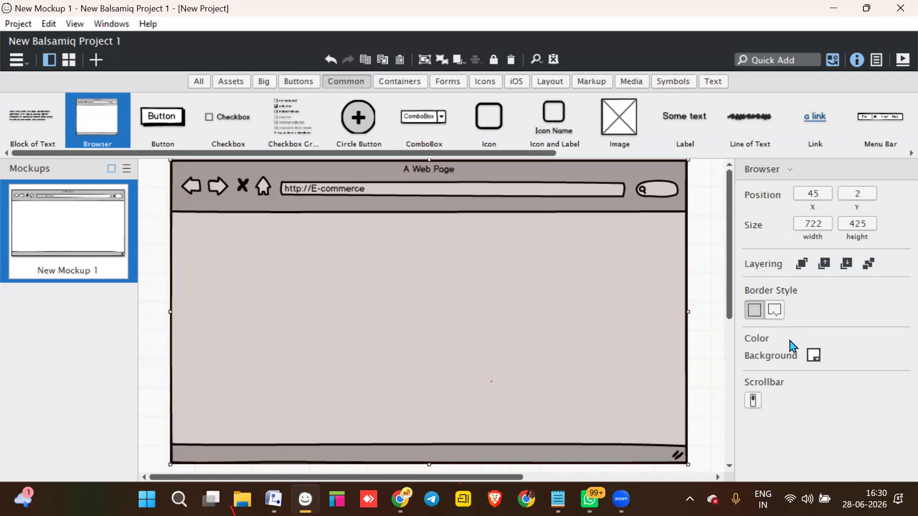
click(817, 359)
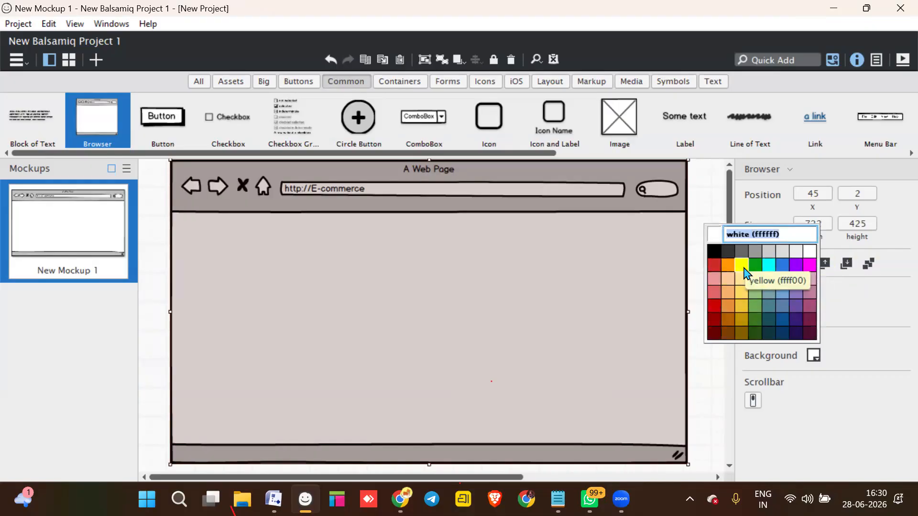
click(740, 311)
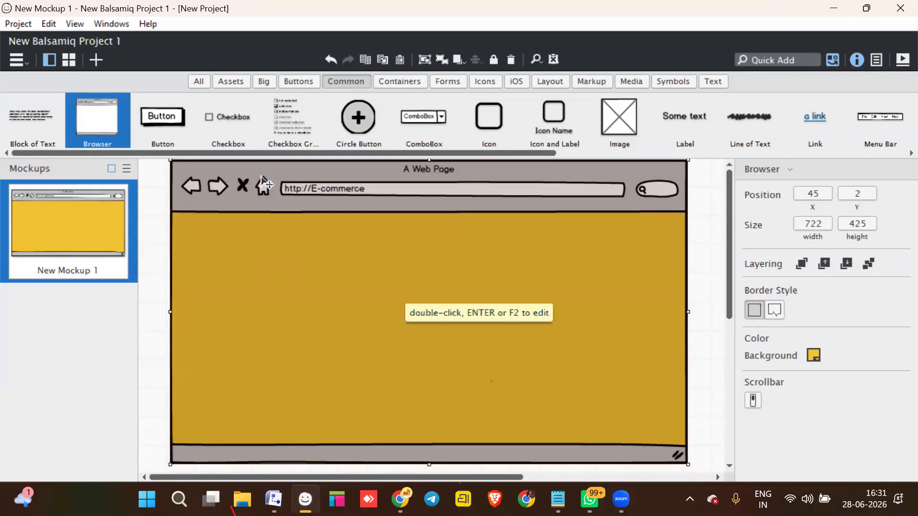
drag(314, 153, 467, 165)
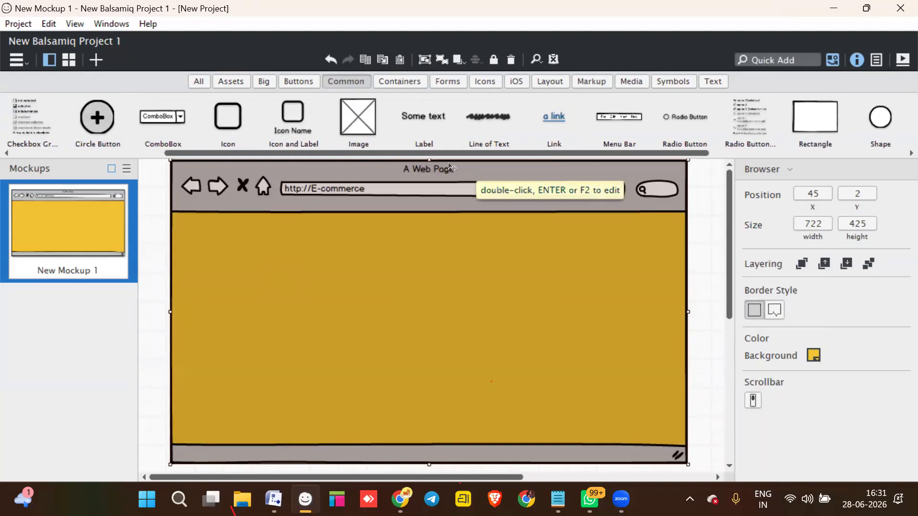
- Add a text label reading REGISTRATION to the page
drag(433, 125, 389, 218)
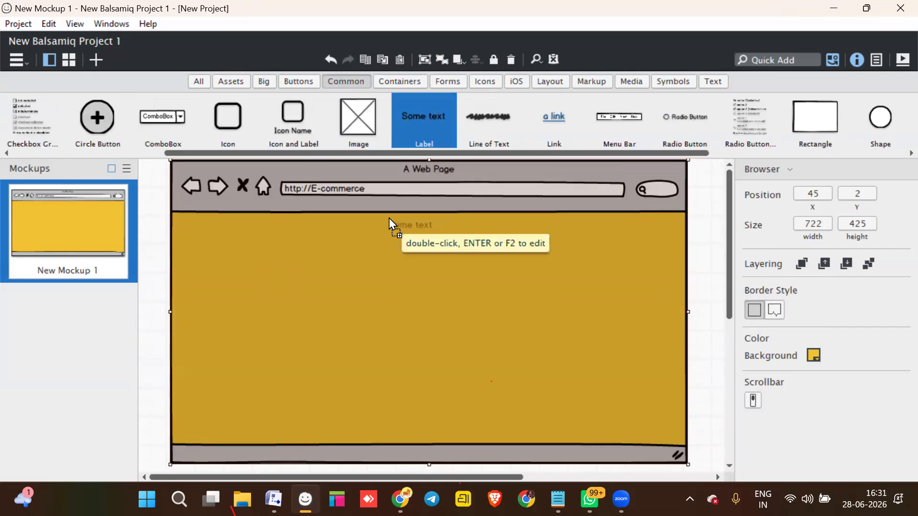
double_click(390, 220)
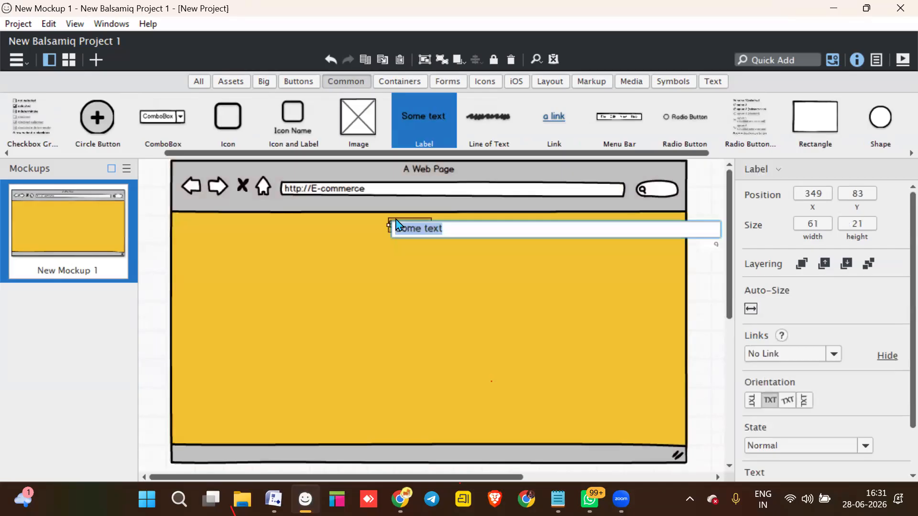
key(BackSpace)
text(REGU)
key(BackSpace)
text(ISTRATION)
key(Return)
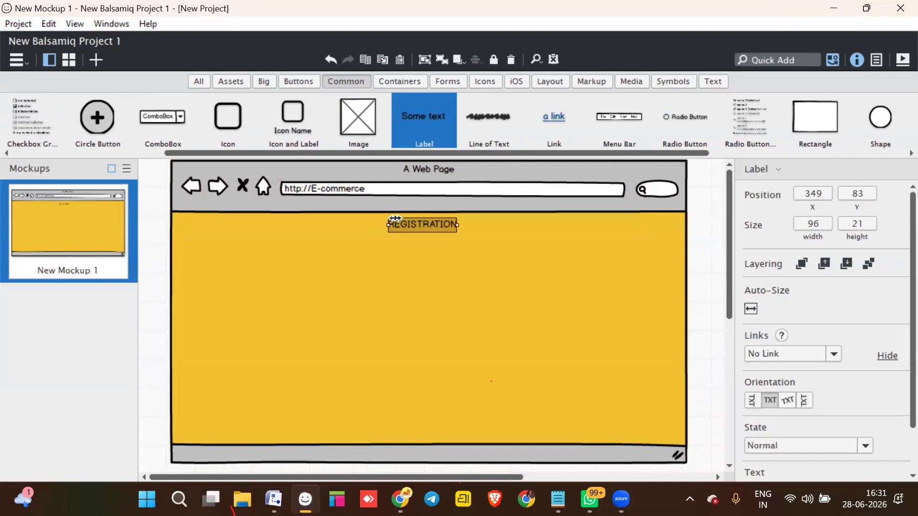
- Make REGISTRATION bold at font size 24 and centre it on the page
scroll(791, 356, down, 2)
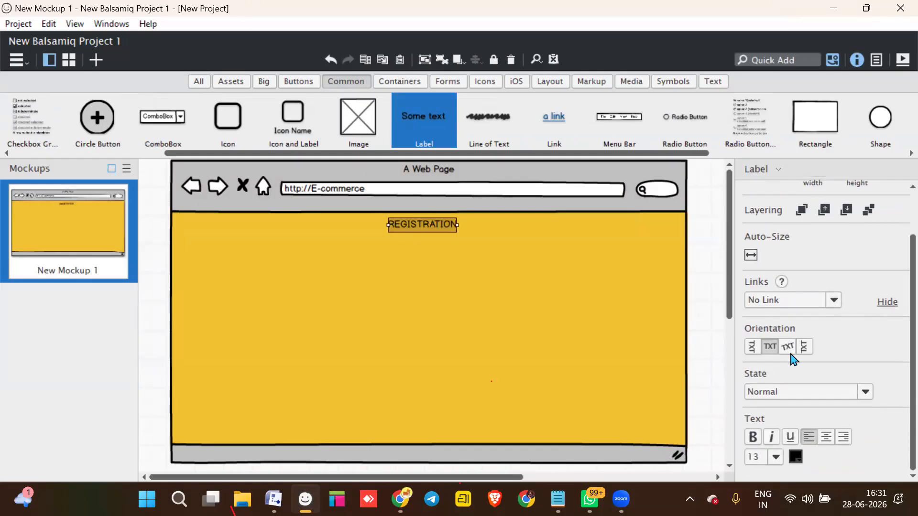
click(776, 456)
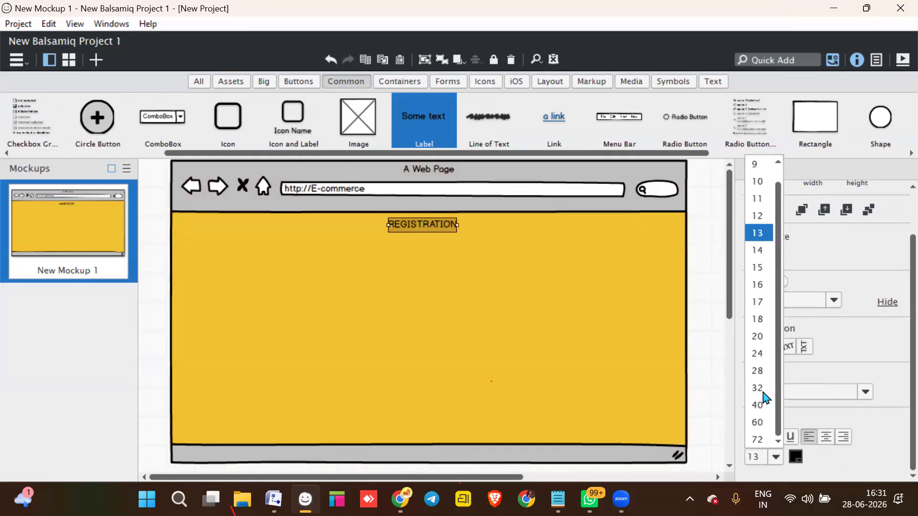
click(757, 318)
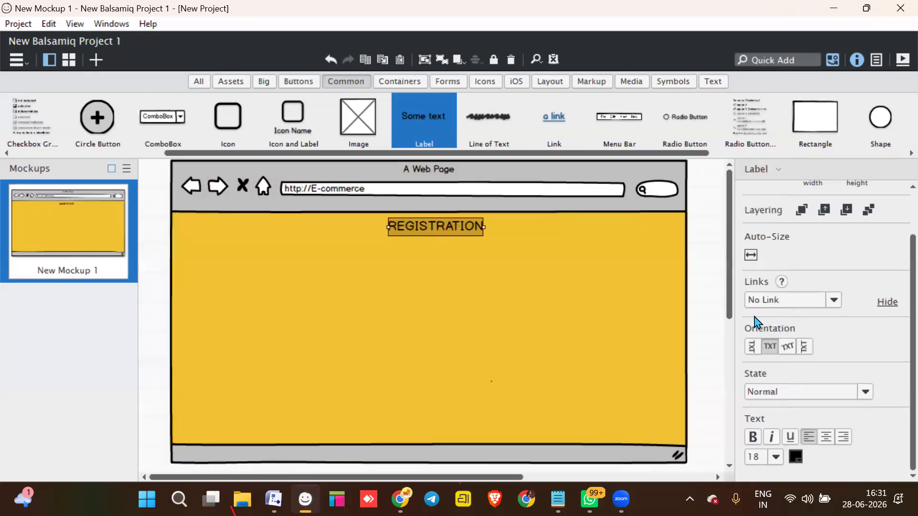
drag(419, 228, 412, 227)
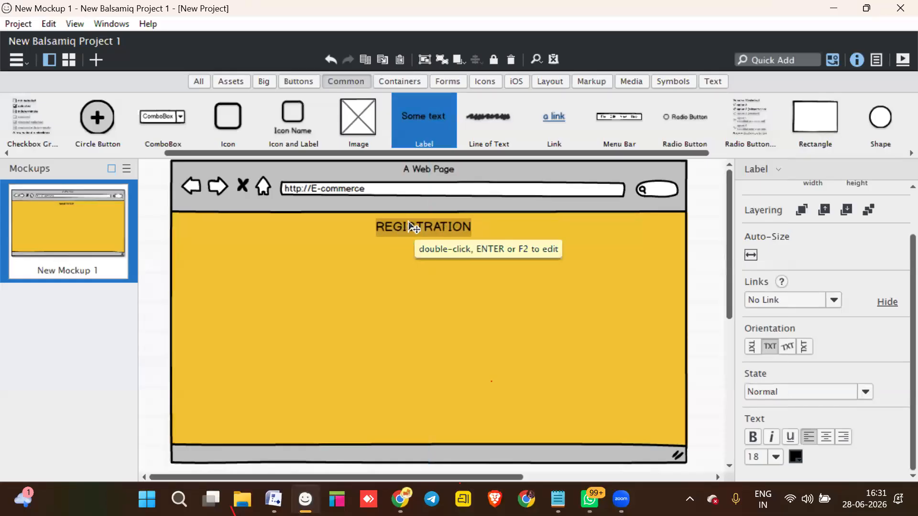
click(752, 438)
click(776, 457)
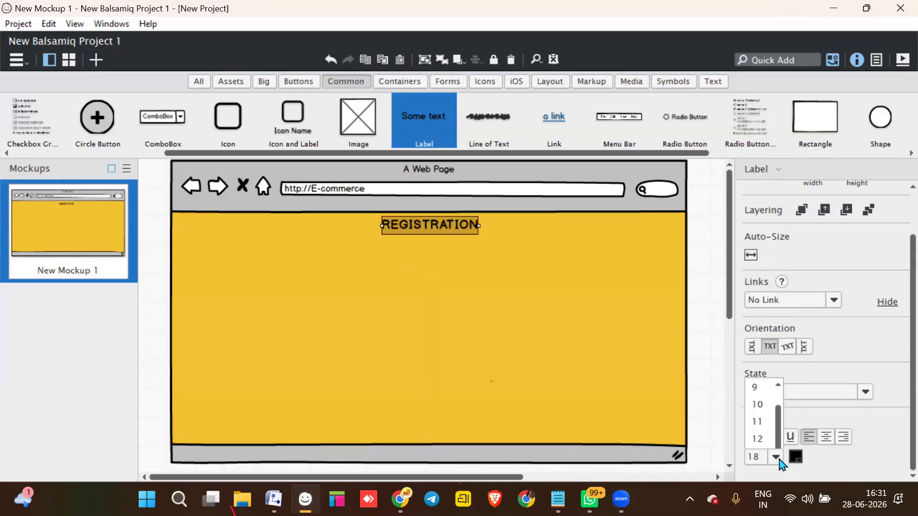
click(757, 354)
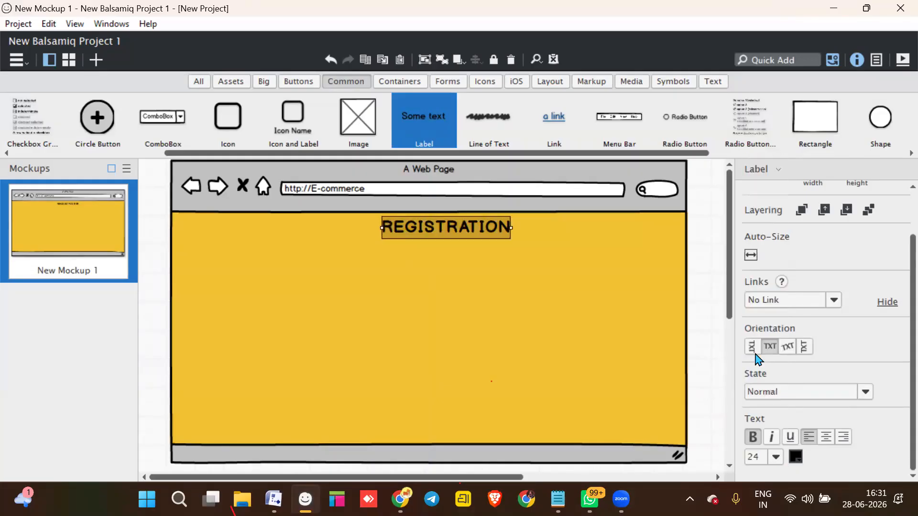
drag(429, 224, 412, 226)
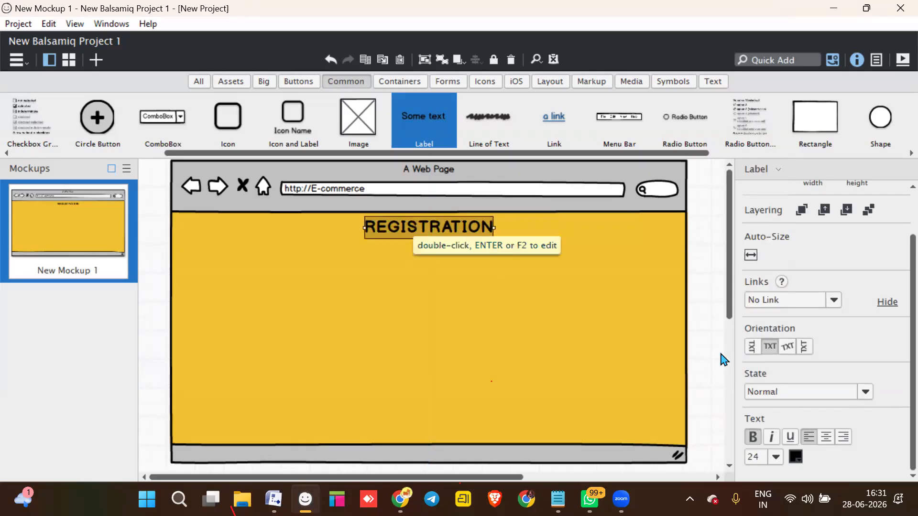
- Set the REGISTRATION heading's text colour to black
click(795, 457)
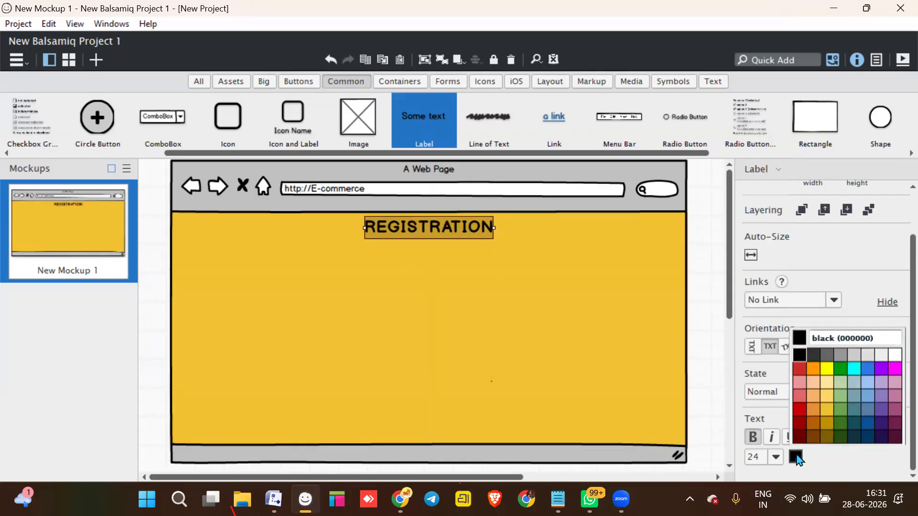
click(896, 356)
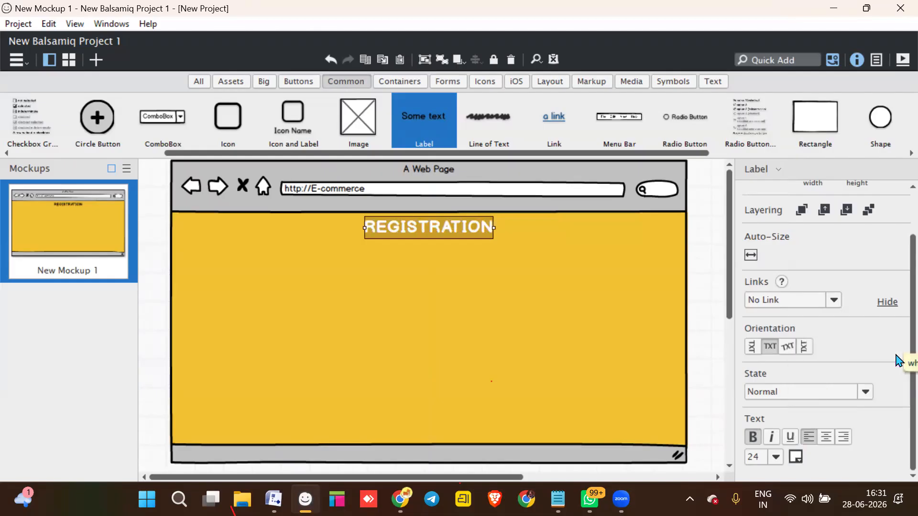
click(463, 266)
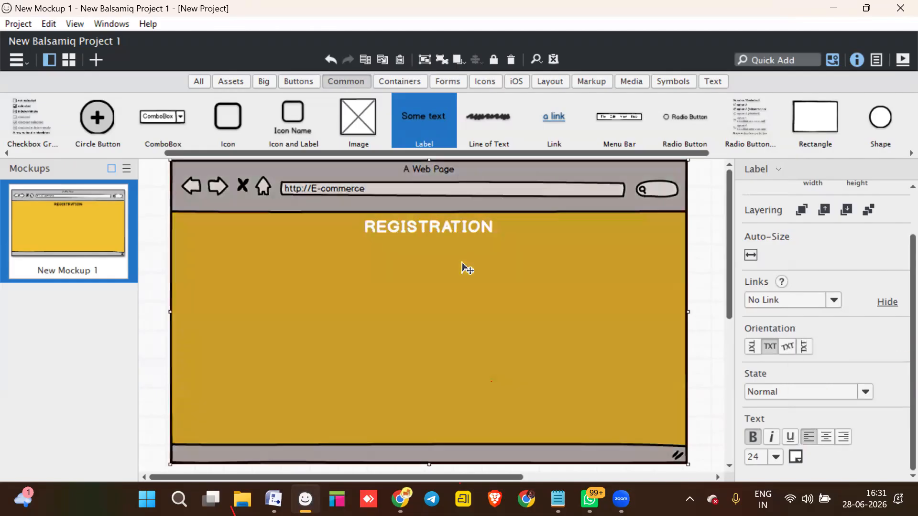
click(419, 233)
scroll(760, 377, down, 1)
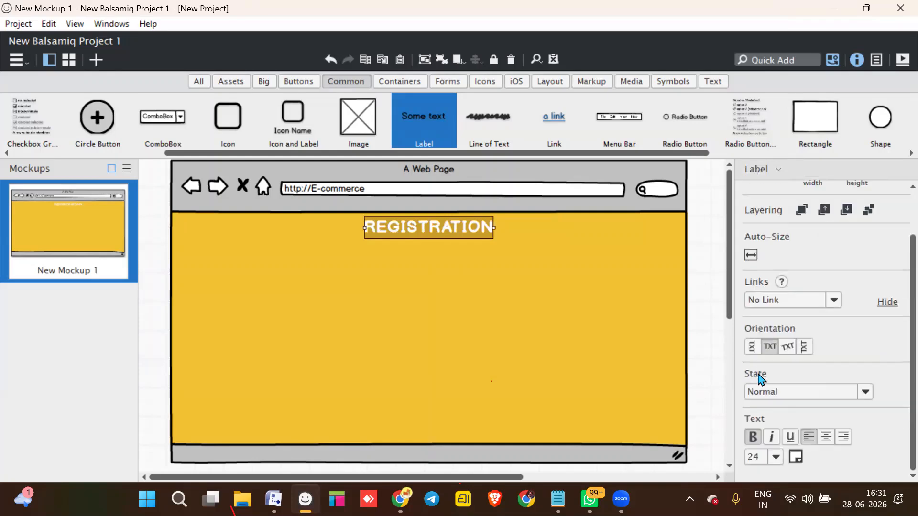
click(795, 457)
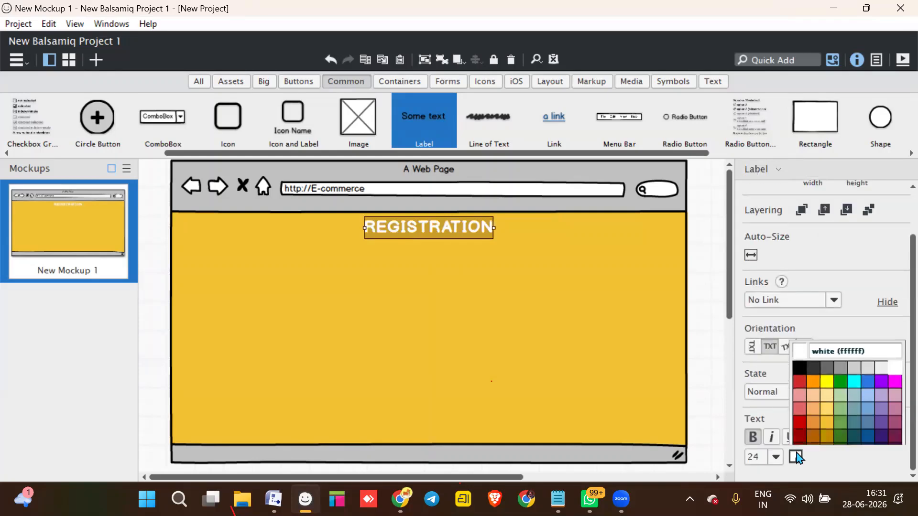
click(797, 354)
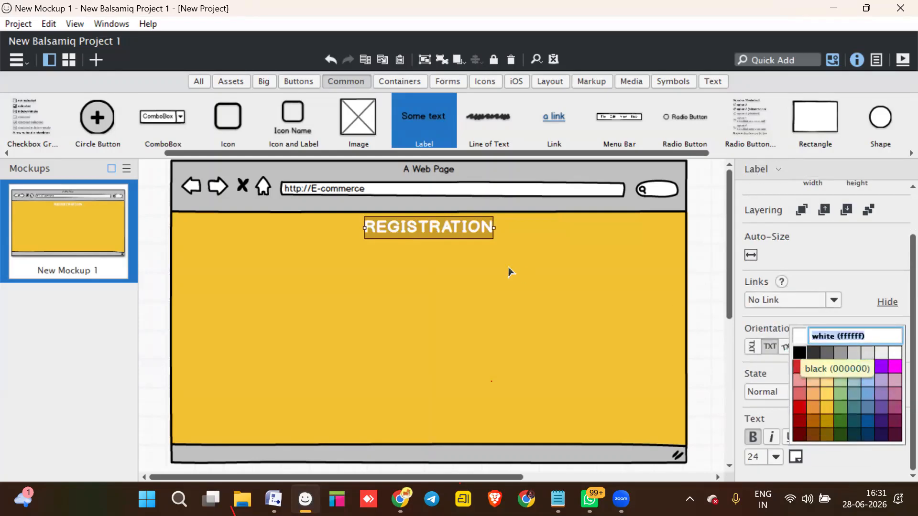
click(481, 294)
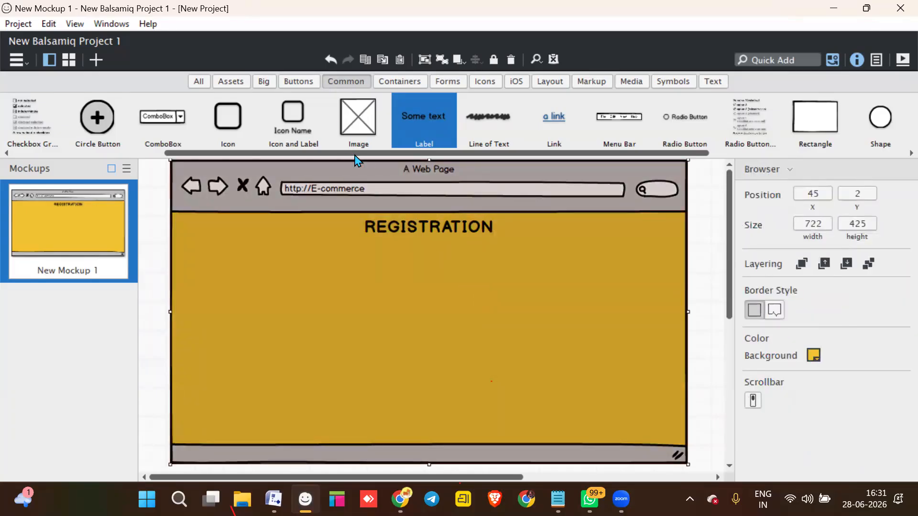
scroll(357, 155, left, 5)
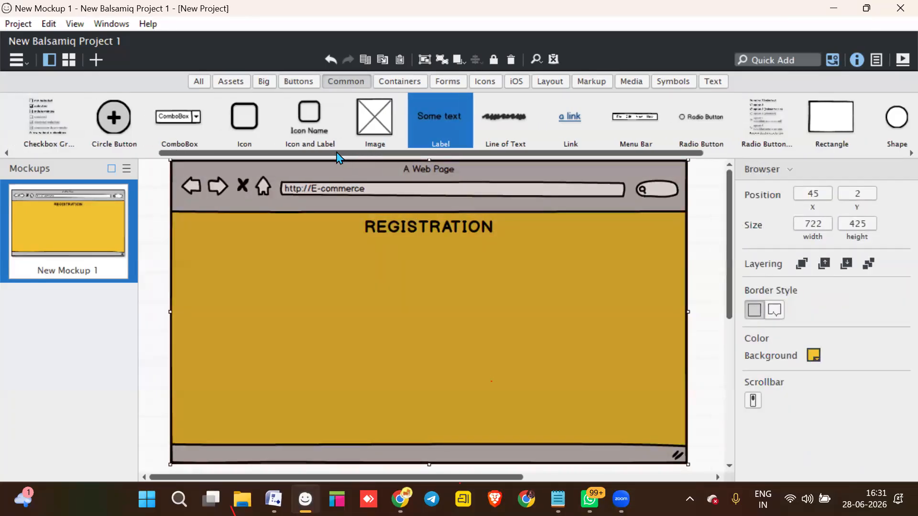
- Place an empty Text Input under the REGISTRATION heading and widen it to 231×27
drag(272, 152, 77, 136)
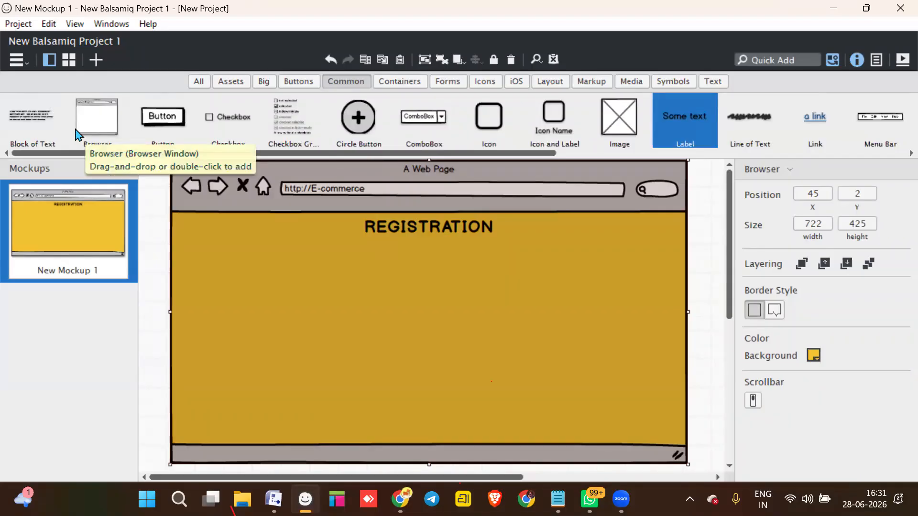
drag(75, 130, 618, 210)
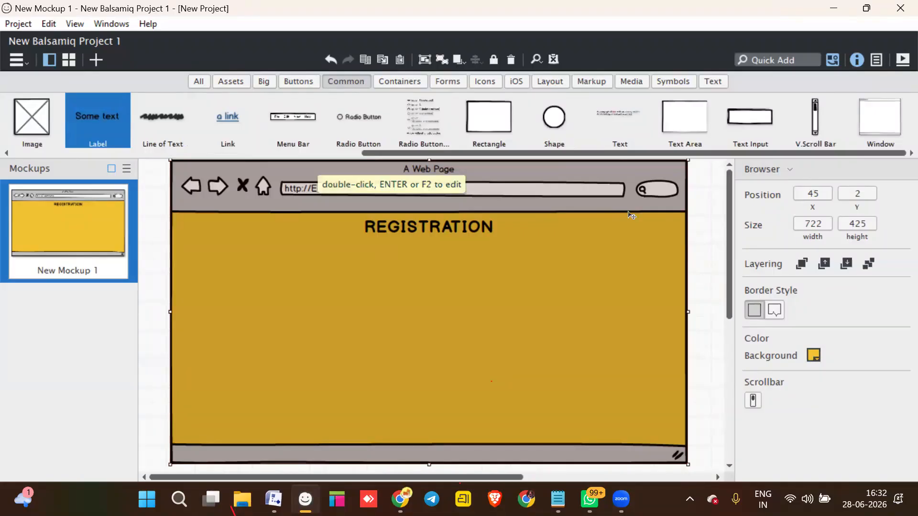
drag(750, 119, 389, 251)
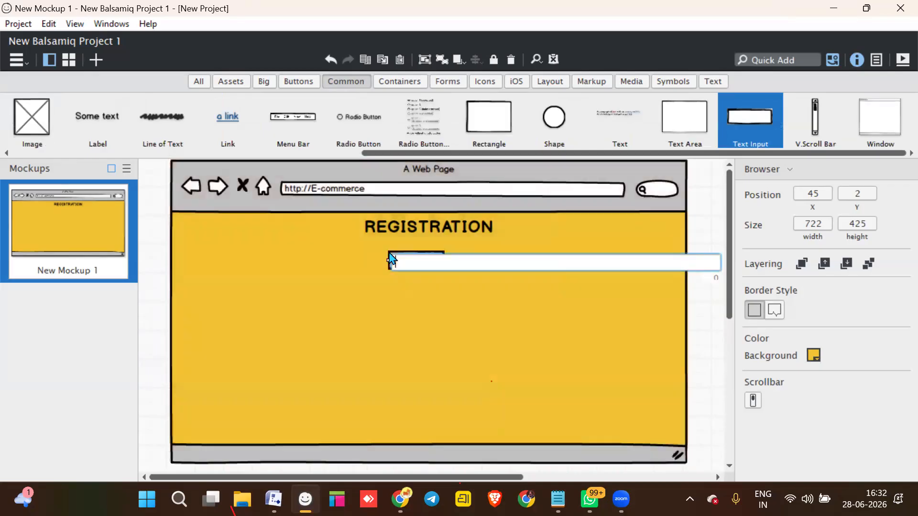
key(Return)
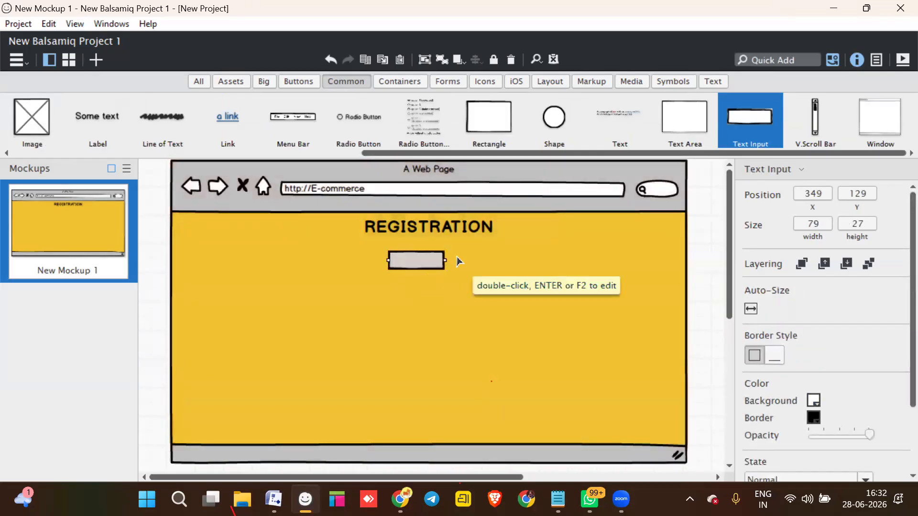
drag(445, 261, 553, 263)
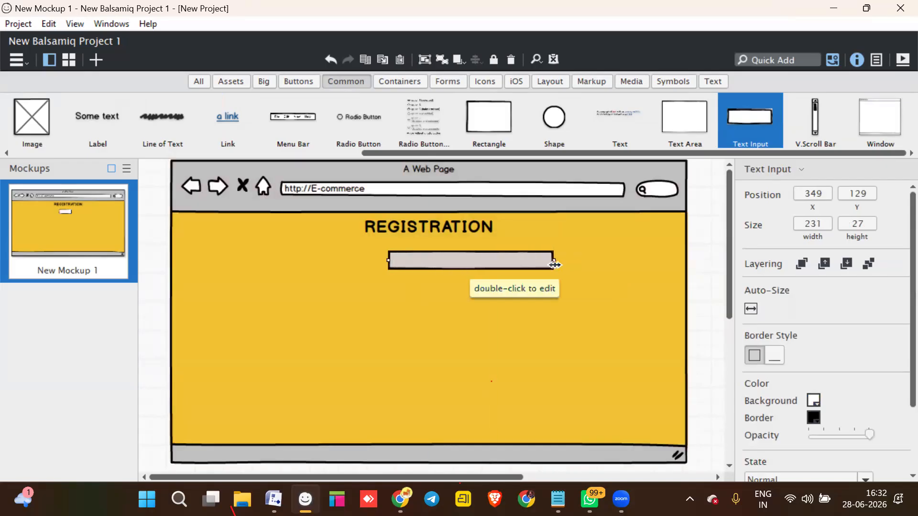
click(422, 295)
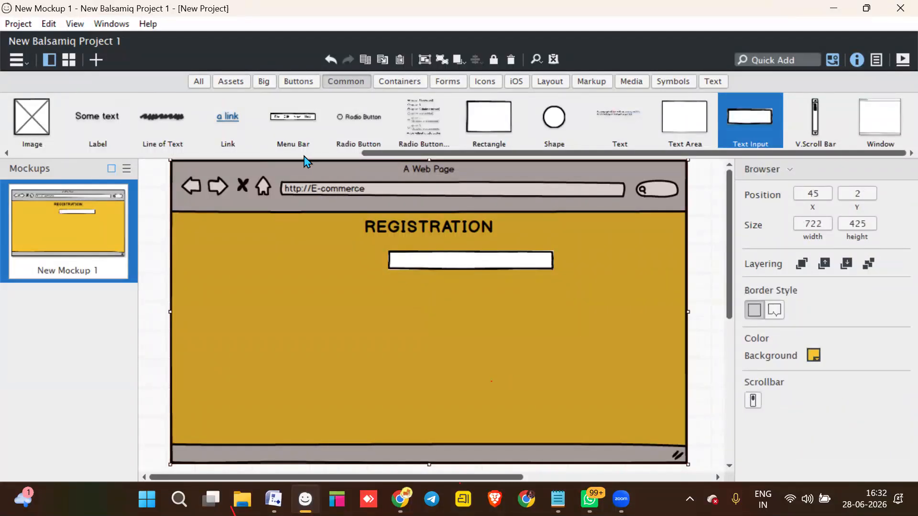
- Add a bold, size-16 NAME label just left of the input box
mouse_move(99, 124)
mouse_down()
mouse_move(269, 259)
mouse_move(337, 252)
mouse_up()
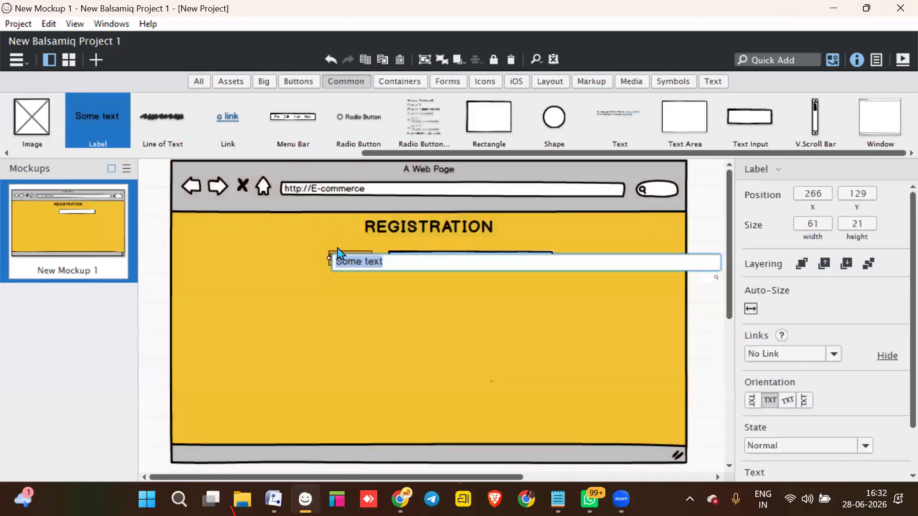
text(NAME)
key(Return)
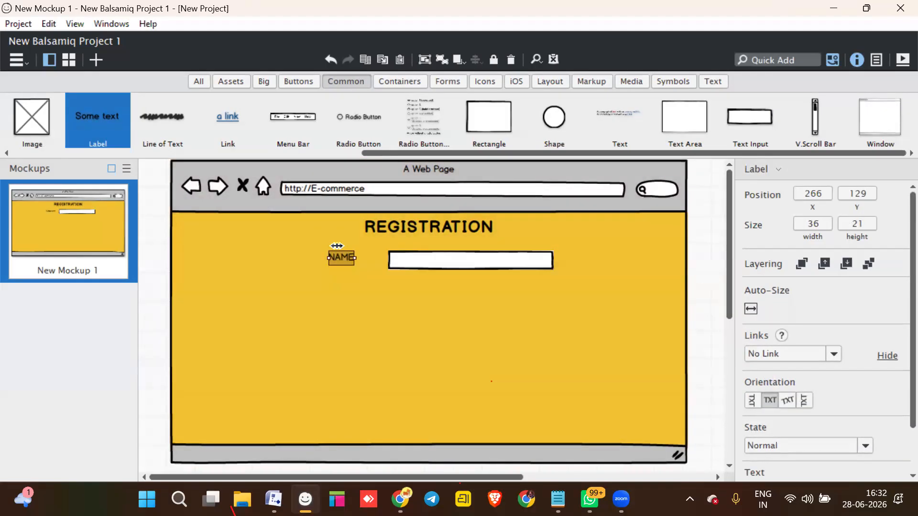
drag(341, 256, 352, 258)
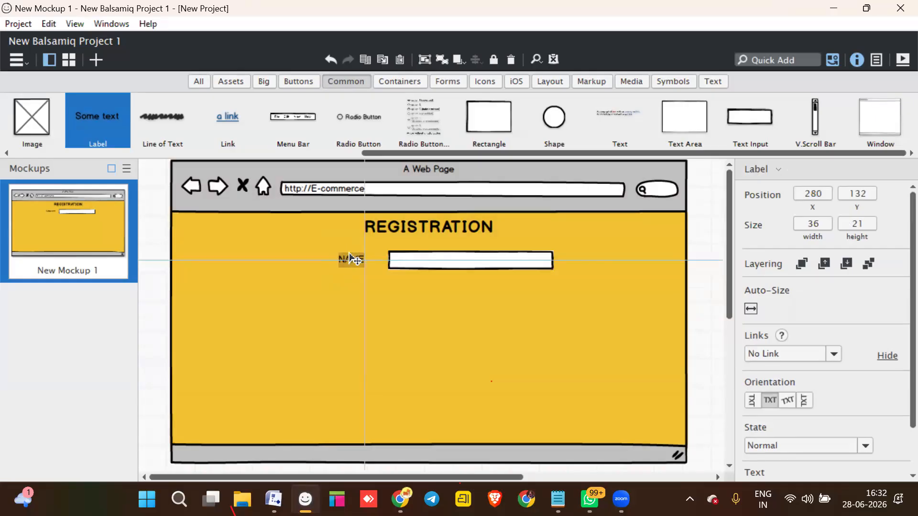
scroll(834, 390, down, 2)
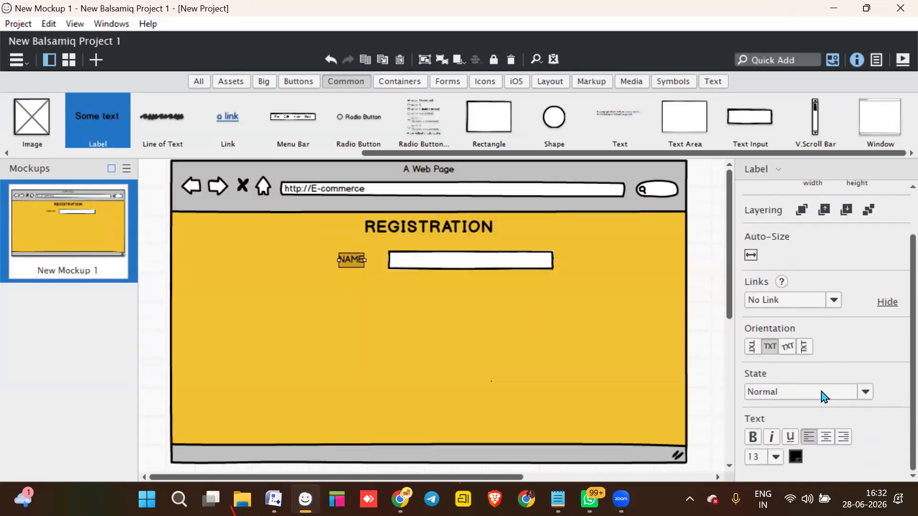
click(754, 437)
click(775, 457)
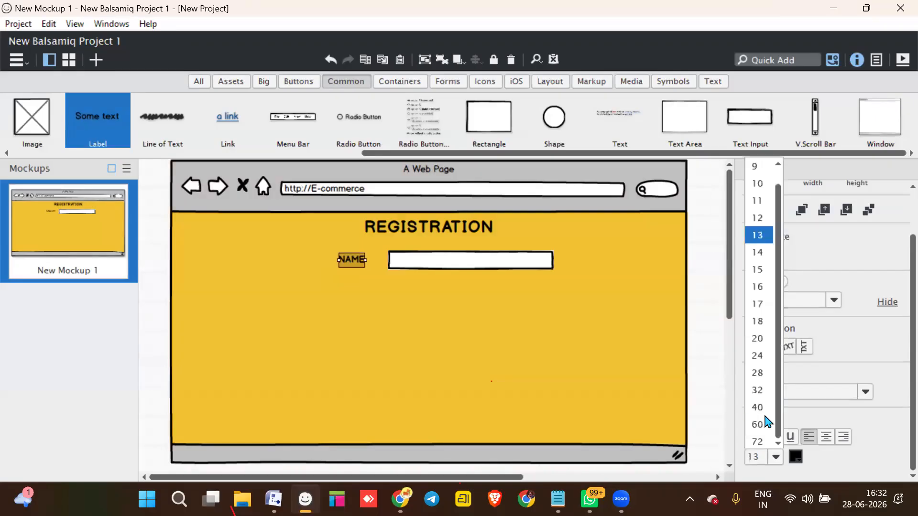
click(757, 284)
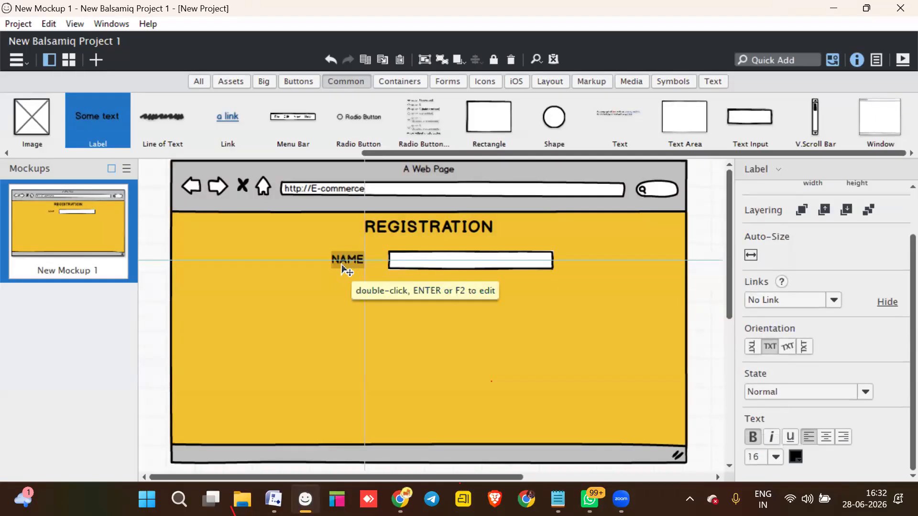
- Stretch the input box left to meet NAME and widen it further right
click(390, 260)
drag(388, 260, 368, 259)
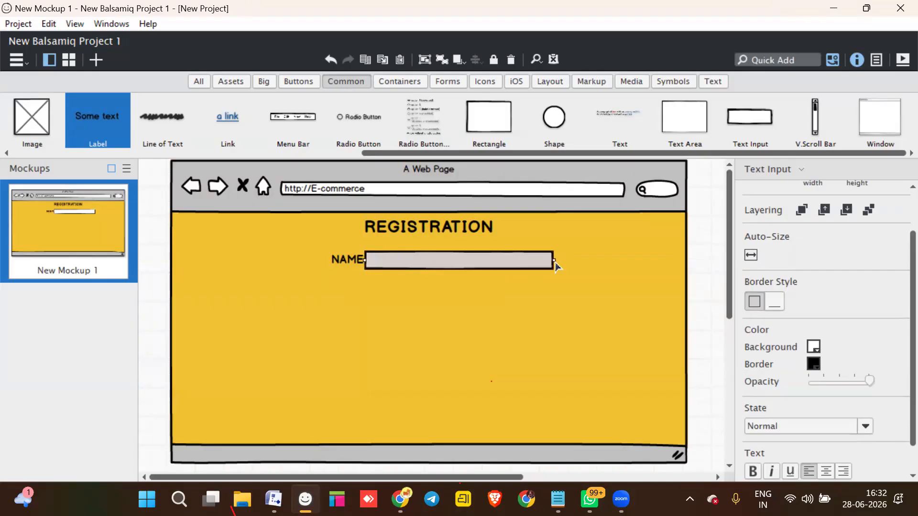
drag(554, 259, 583, 258)
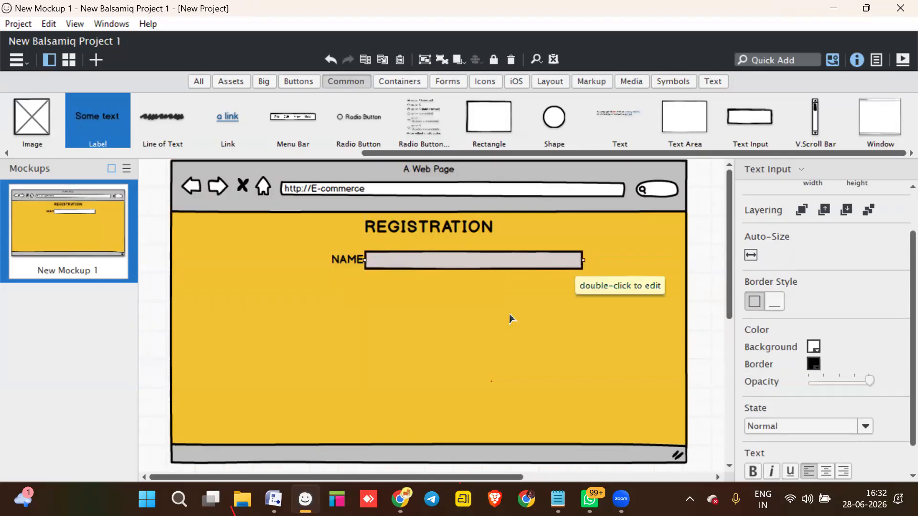
click(375, 304)
scroll(343, 299, down, 1)
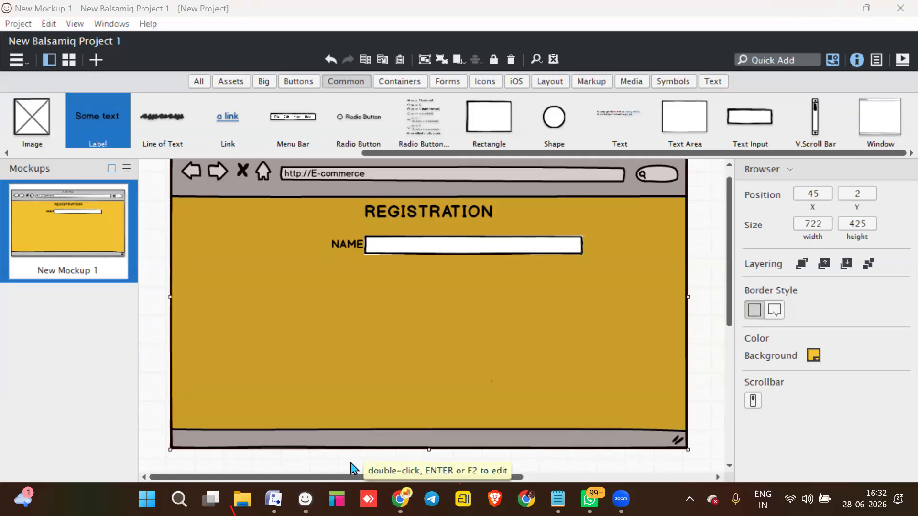
- Duplicate the NAME label and its input box into a second row below
click(332, 243)
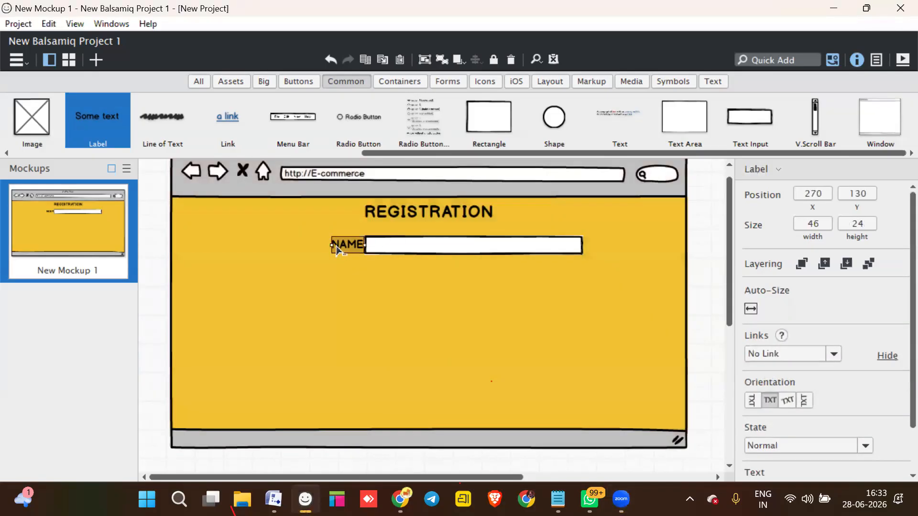
key(ctrl+d)
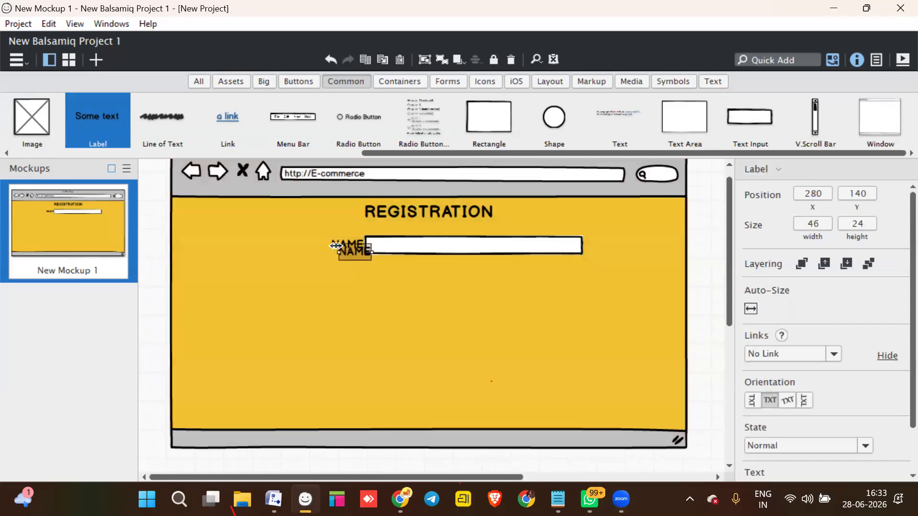
drag(365, 255, 358, 283)
click(410, 244)
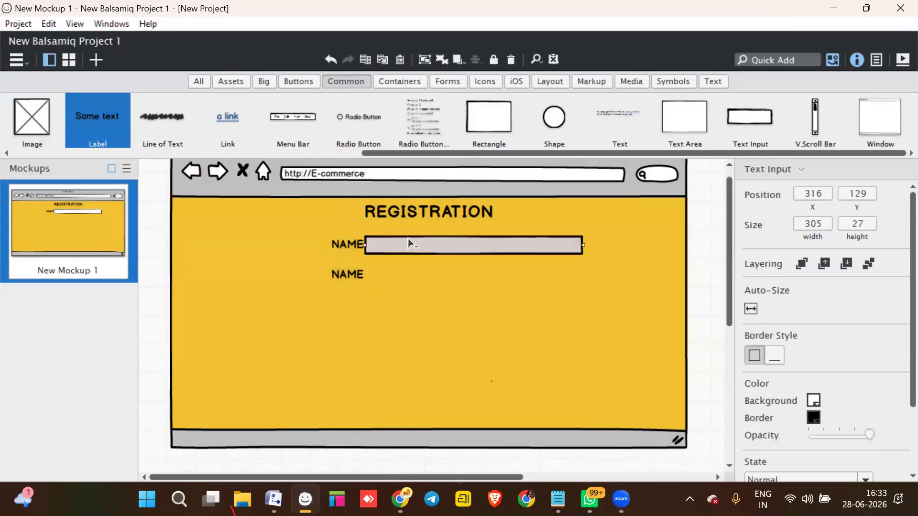
key(ctrl+d)
drag(400, 264, 400, 278)
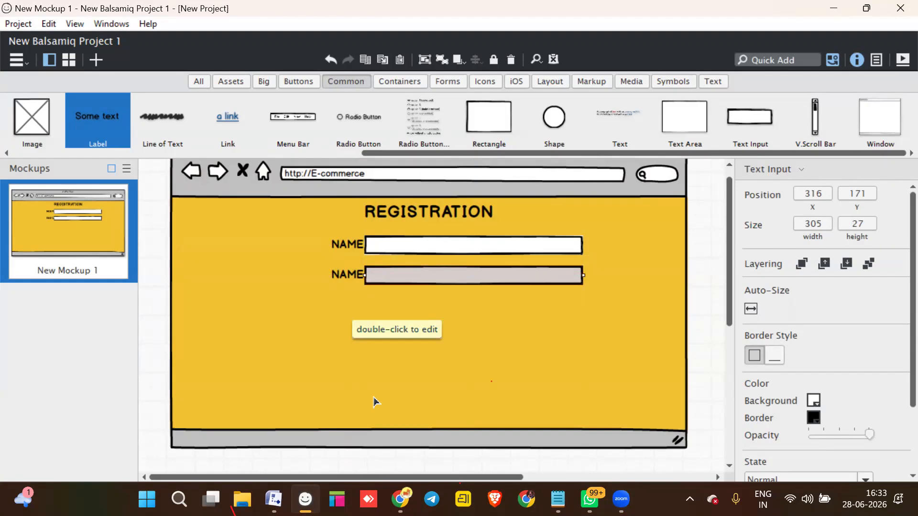
- Rename the second-row label to PASSWORD and nudge it beside its input
click(350, 275)
double_click(350, 276)
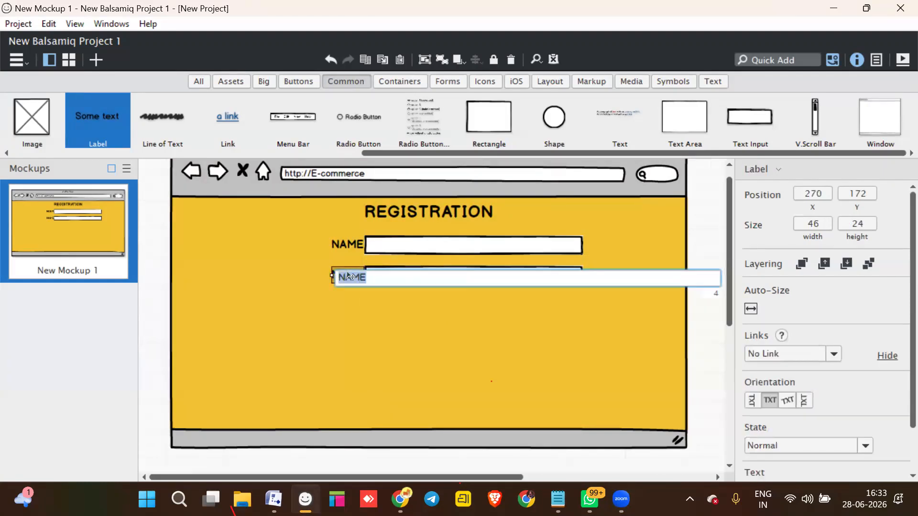
text(PASS)
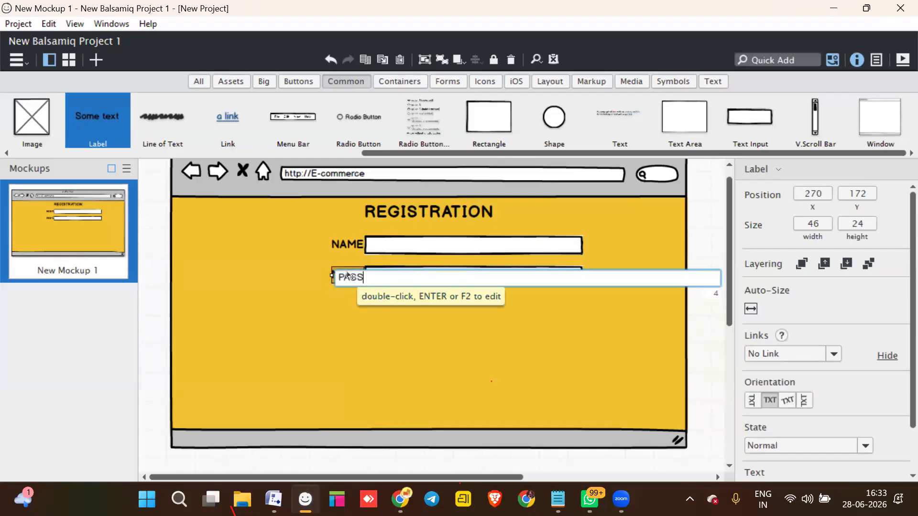
text(WORD)
key(Return)
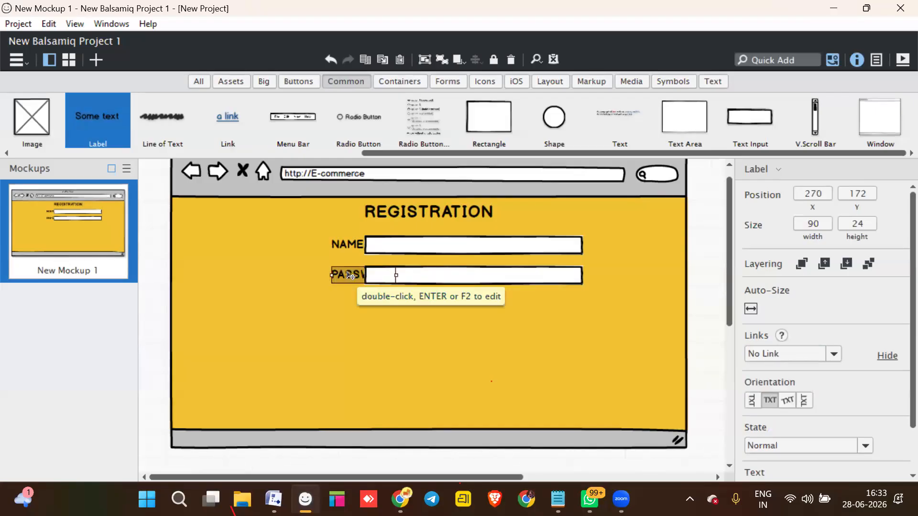
key(Left)
key(Left)
key(Left)
key(Left)
key(Left)
key(Left)
key(Left)
key(Left)
key(Left)
key(Left)
key(Left)
key(Left)
key(Left)
key(Left)
key(Left)
key(Left)
key(Left)
key(Left)
key(Left)
key(Left)
key(Left)
key(Left)
key(Left)
key(Left)
key(Left)
key(Left)
key(Left)
key(Left)
key(Left)
key(Left)
key(Right)
key(Right)
key(Right)
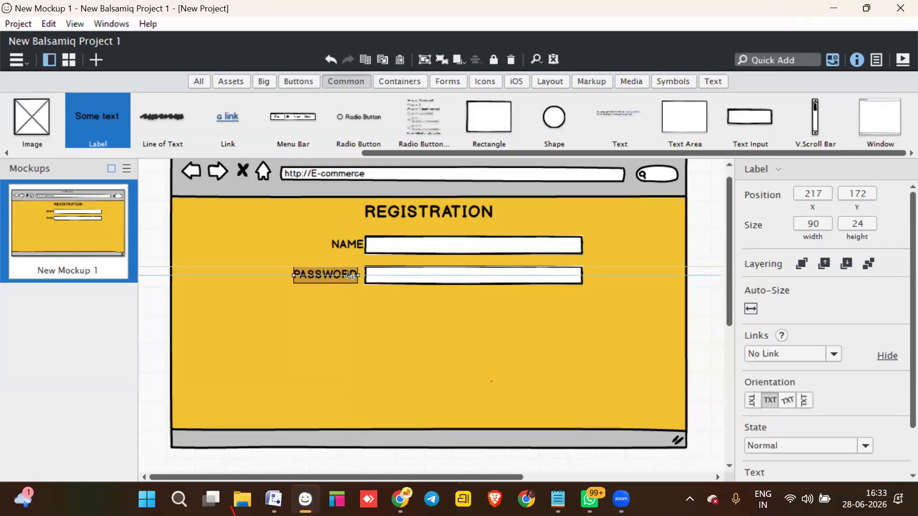
key(Right)
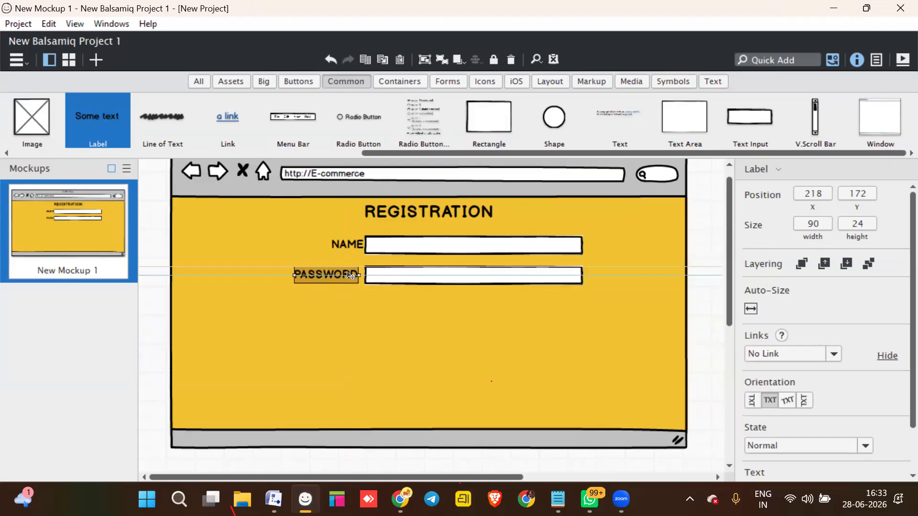
- Nudge the NAME label left so it lines up with PASSWORD
click(341, 243)
key(Left)
key(Left)
key(Left)
key(Left)
key(Left)
key(Left)
key(Left)
key(Left)
key(Left)
key(Left)
key(Left)
key(Left)
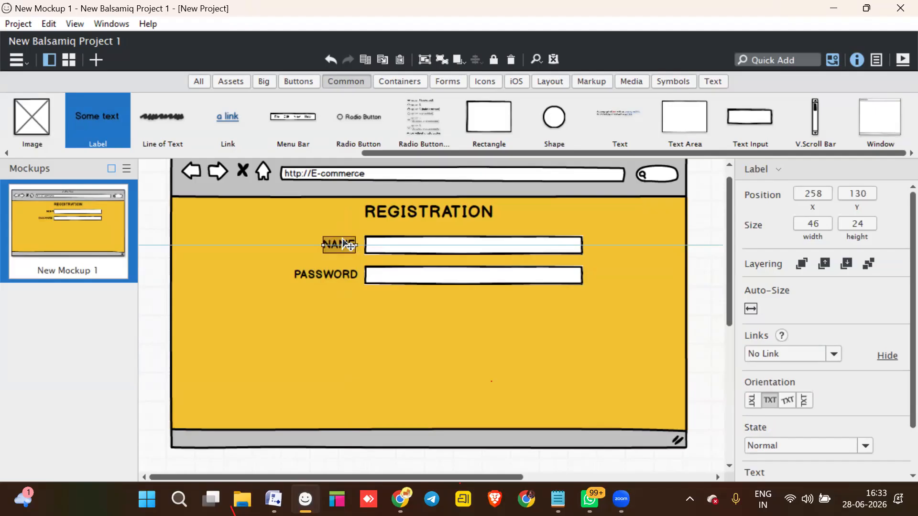
click(338, 316)
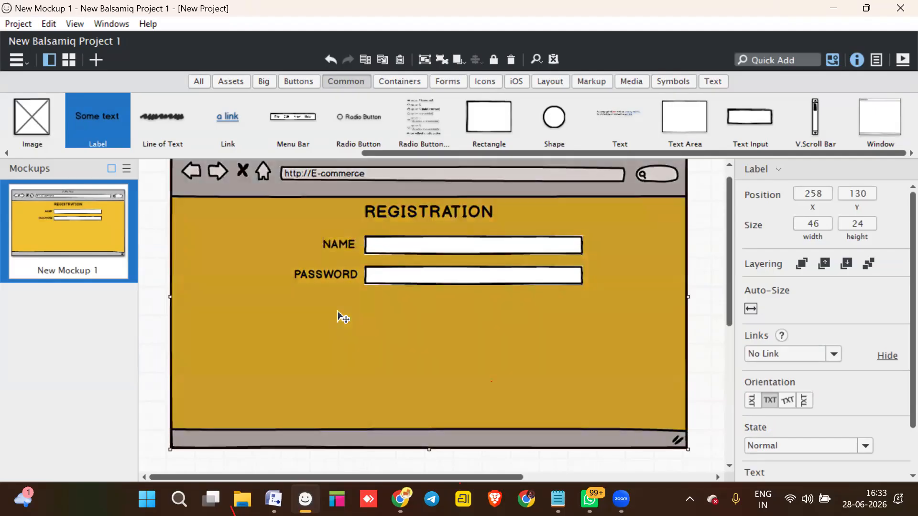
click(482, 278)
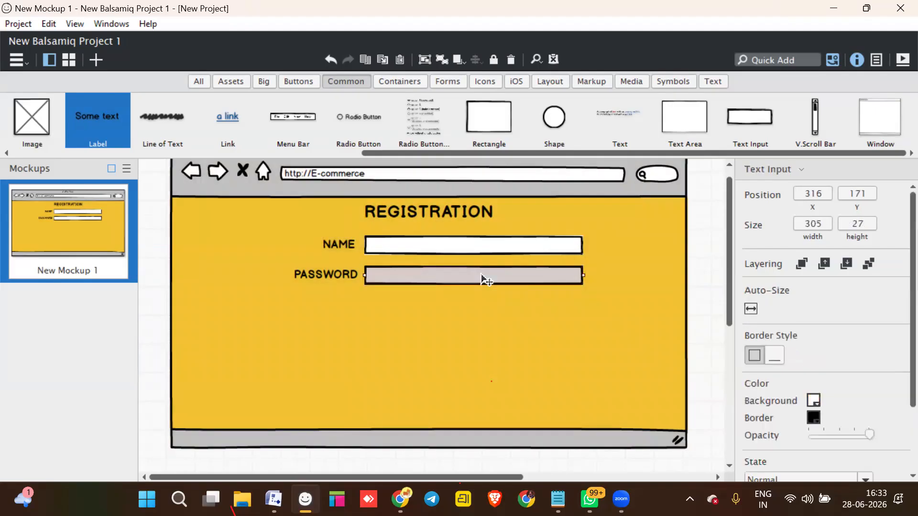
click(317, 276)
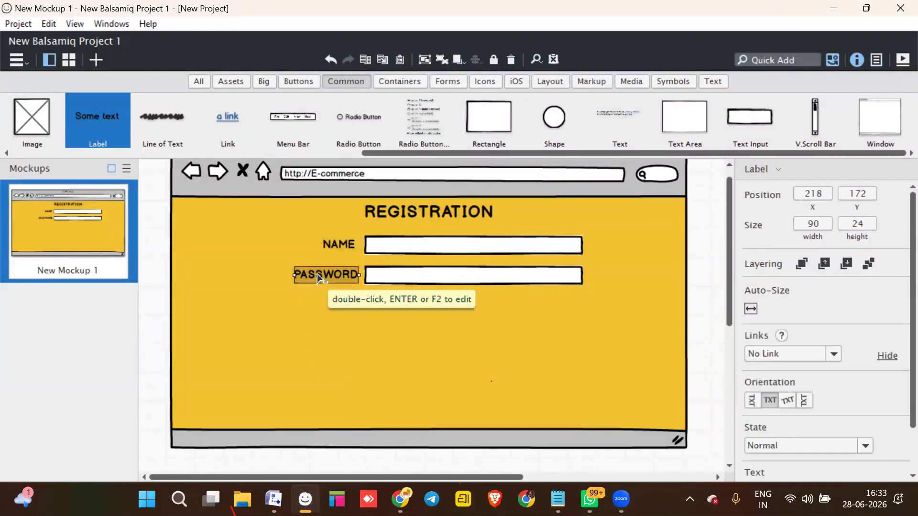
- Copy the PASSWORD label and input box into third and fourth rows
drag(318, 277, 322, 305)
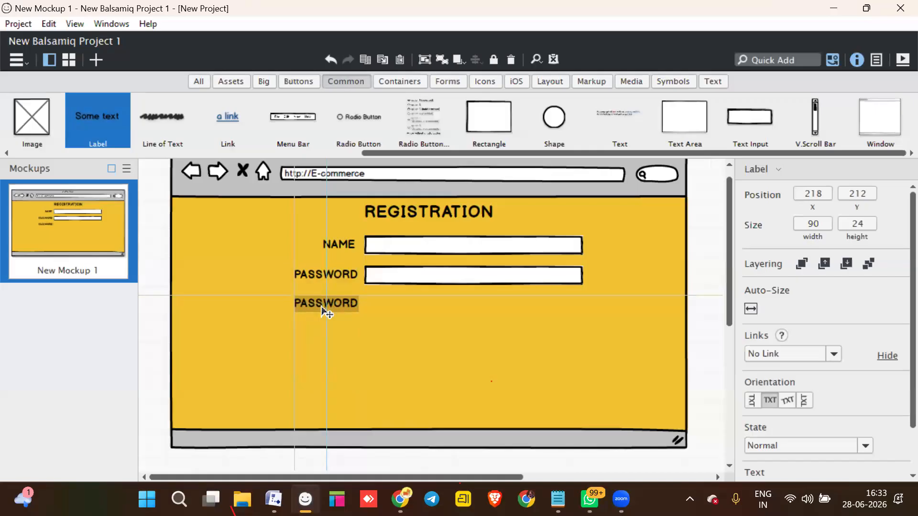
drag(323, 309, 324, 309)
click(407, 279)
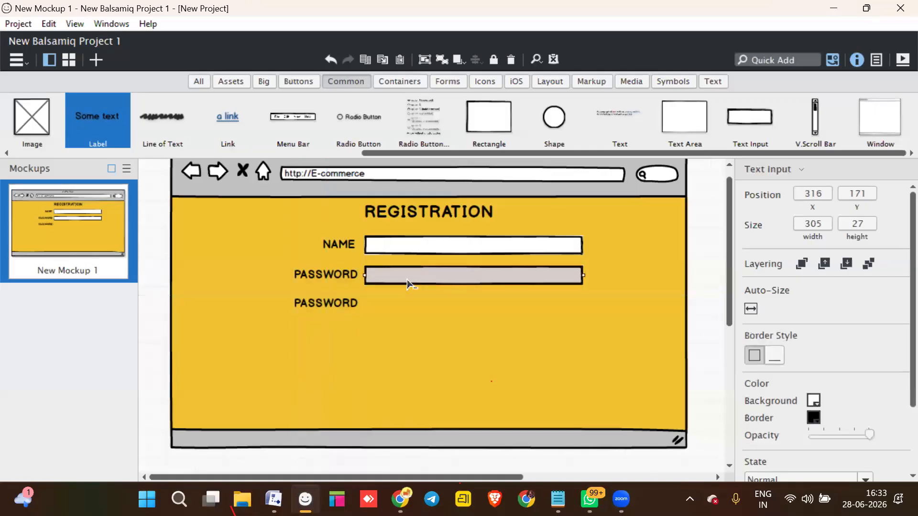
drag(408, 282, 402, 306)
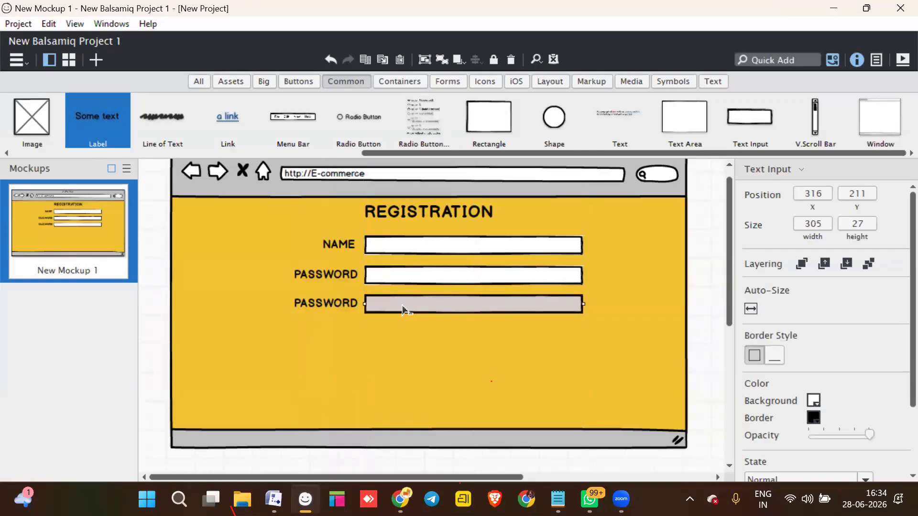
key(ctrl+d)
drag(414, 311, 408, 339)
click(322, 301)
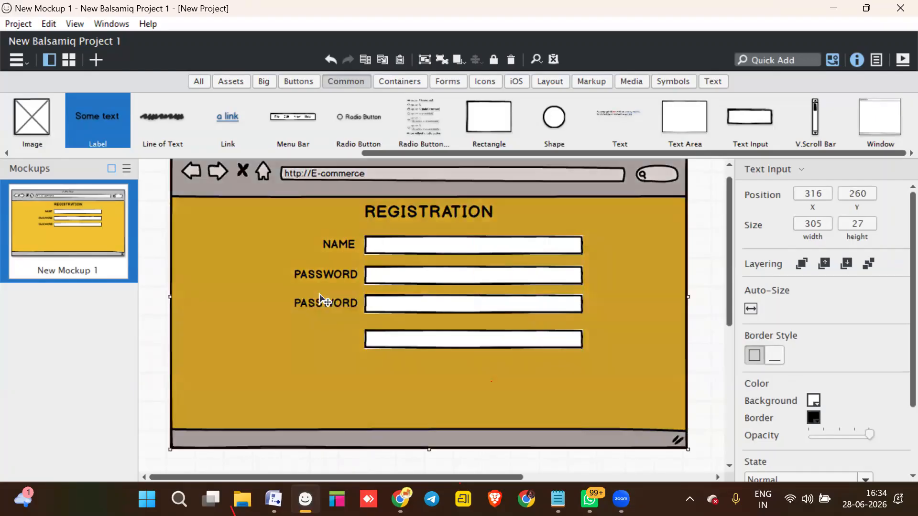
click(323, 305)
drag(323, 306, 321, 340)
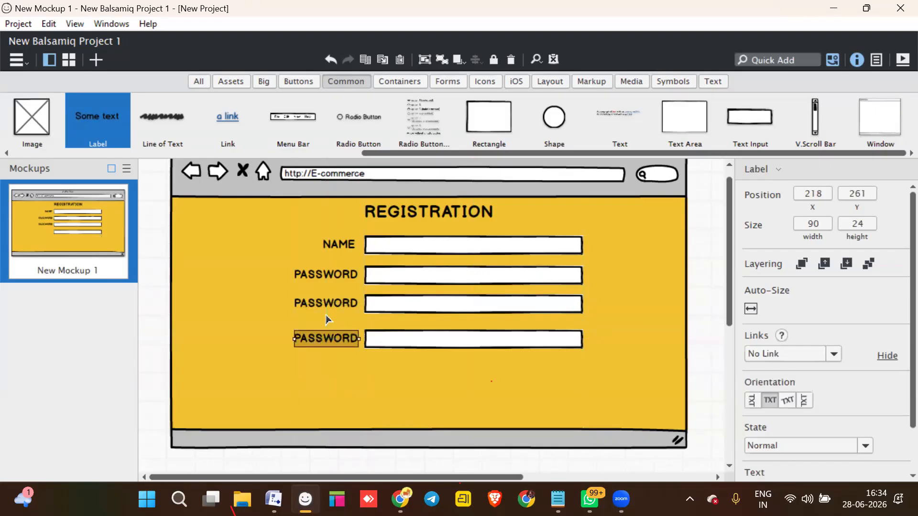
- Rename the third-row label EMAIL and the fourth-row label NUMBER
click(333, 305)
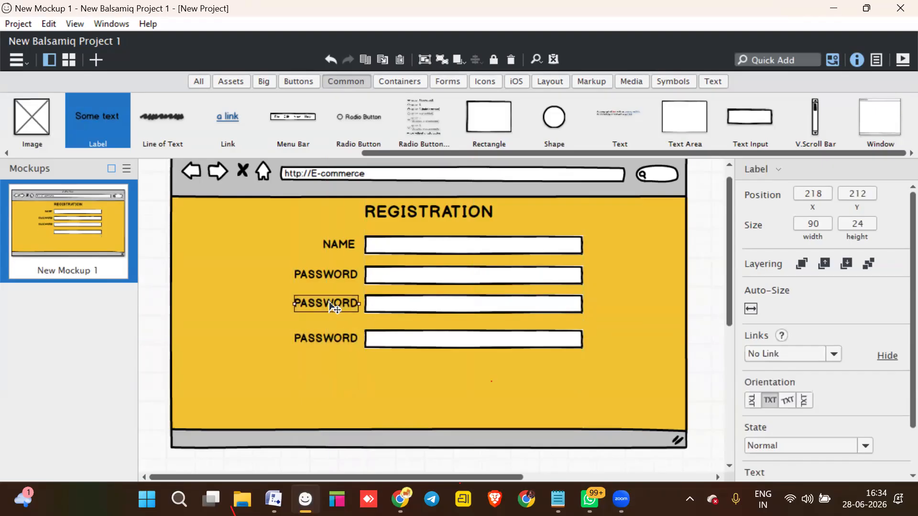
double_click(333, 306)
text(EMAIL)
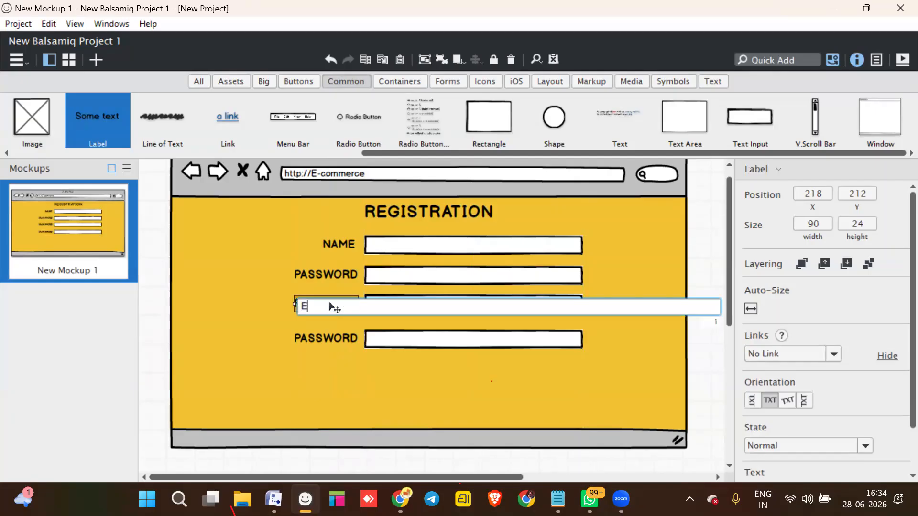
click(330, 340)
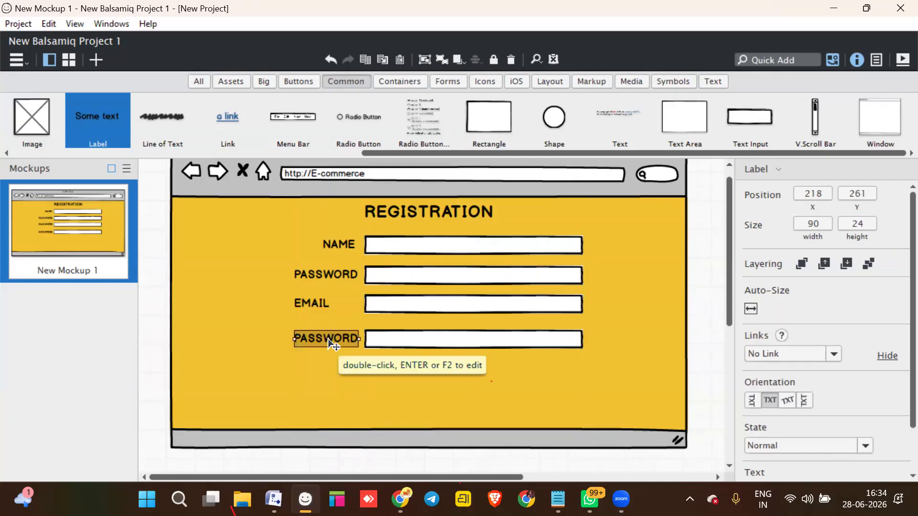
double_click(334, 342)
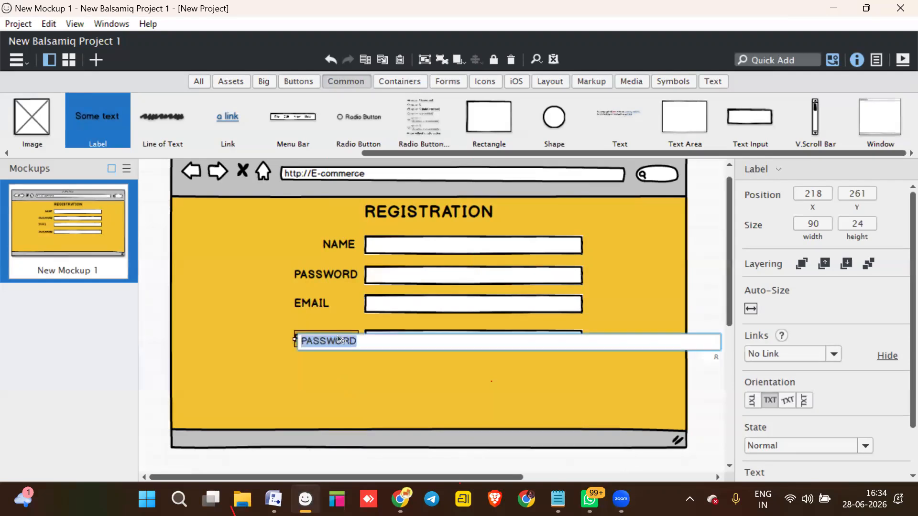
text(NUMBER)
key(Return)
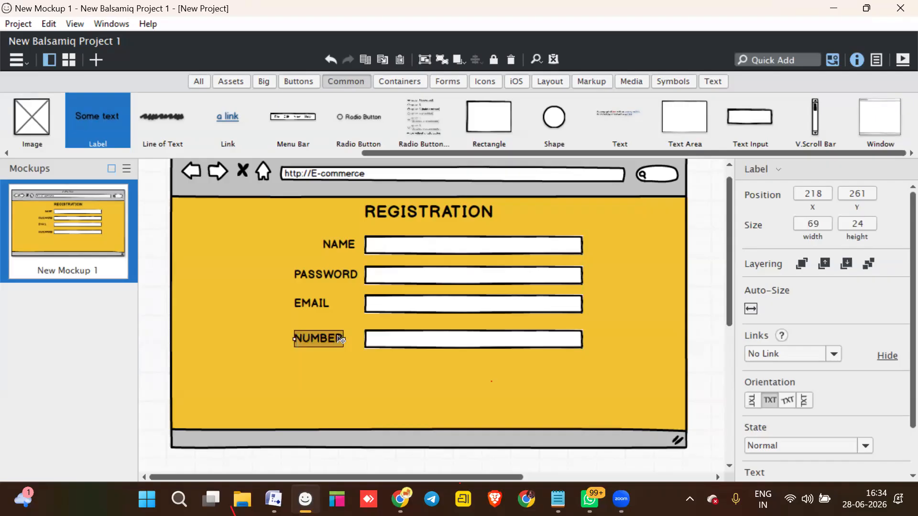
- Align the EMAIL and NUMBER labels right beside their input fields
click(320, 303)
drag(322, 303, 329, 306)
key(Right)
key(Right)
key(Right)
key(Right)
key(Right)
key(Right)
key(Right)
key(Right)
key(Right)
key(Right)
key(Right)
key(Right)
key(Right)
key(Right)
key(Right)
key(Right)
key(Right)
key(Right)
key(Right)
key(Right)
key(Right)
key(Right)
key(Right)
key(Right)
key(Right)
key(Right)
key(Right)
key(Down)
key(Up)
key(Left)
key(Left)
key(Left)
key(Right)
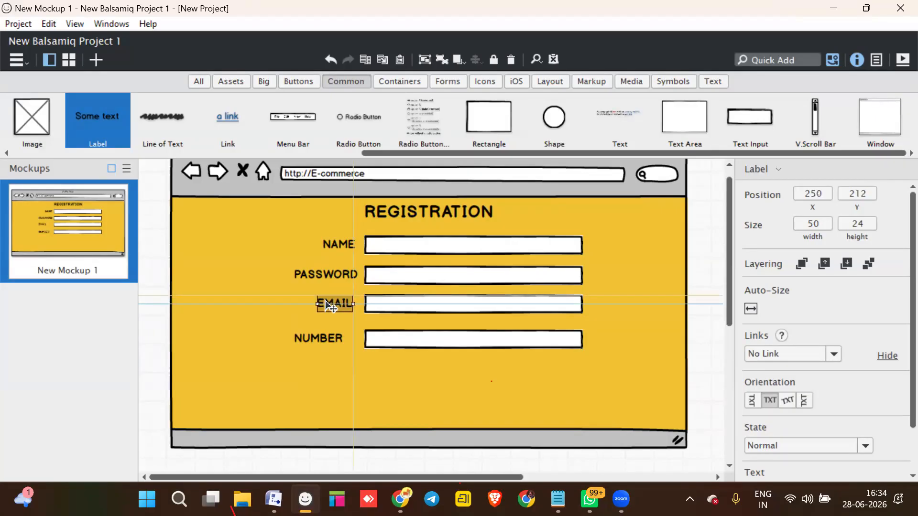
drag(331, 338, 335, 340)
key(Right)
key(Right)
key(Right)
key(Right)
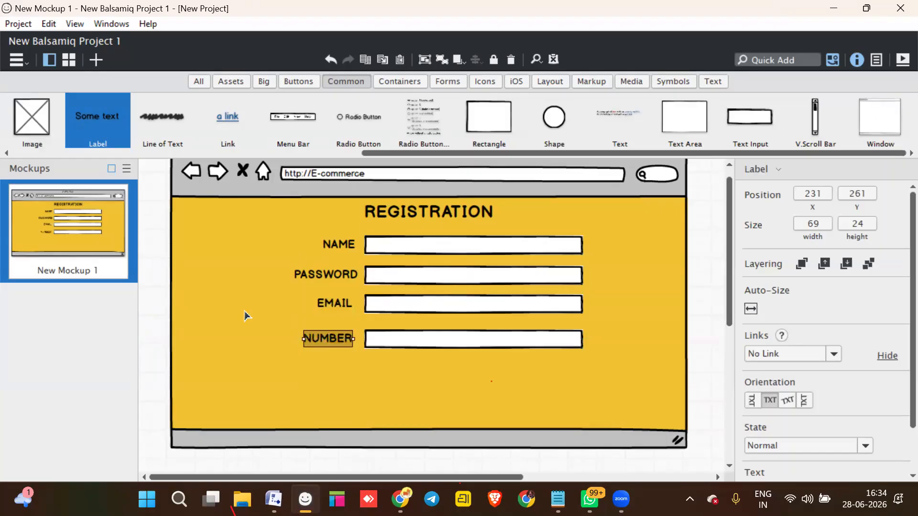
drag(403, 153, 2, 195)
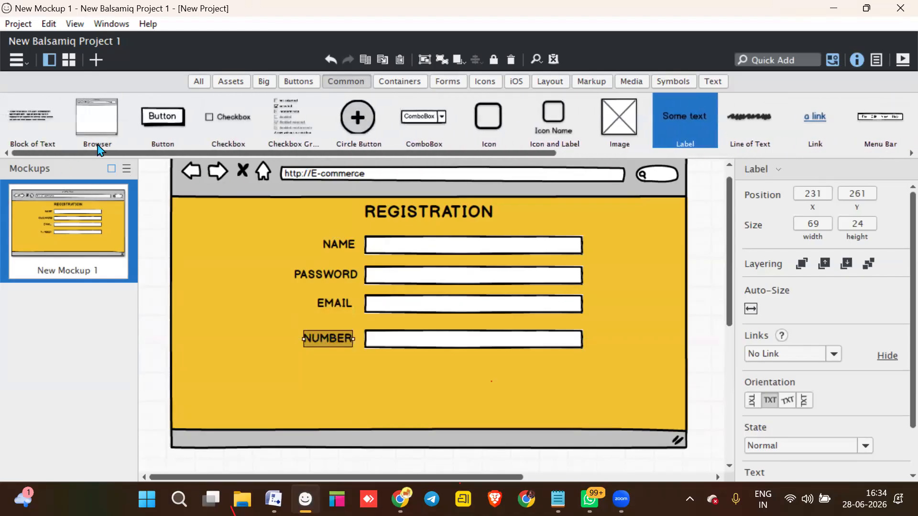
- Place a button labelled REGISTER below the NUMBER field
drag(152, 116, 436, 391)
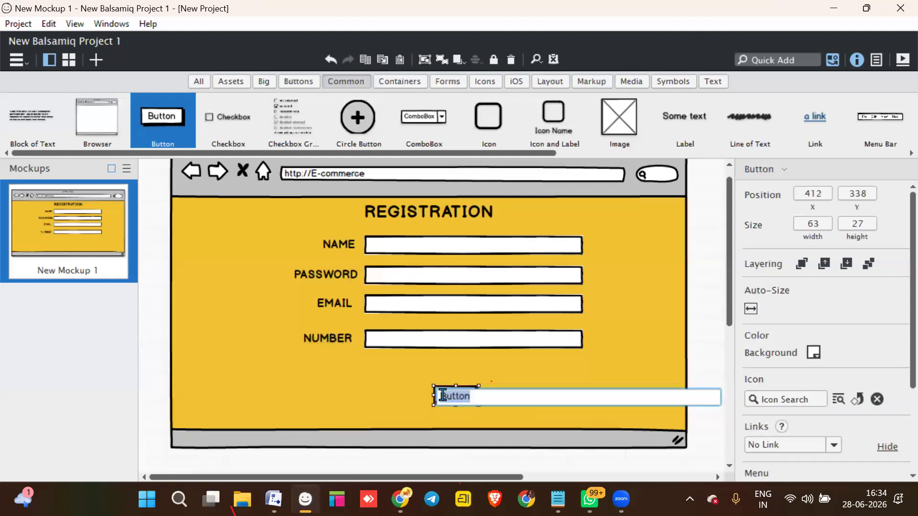
text(REGISTER)
key(Return)
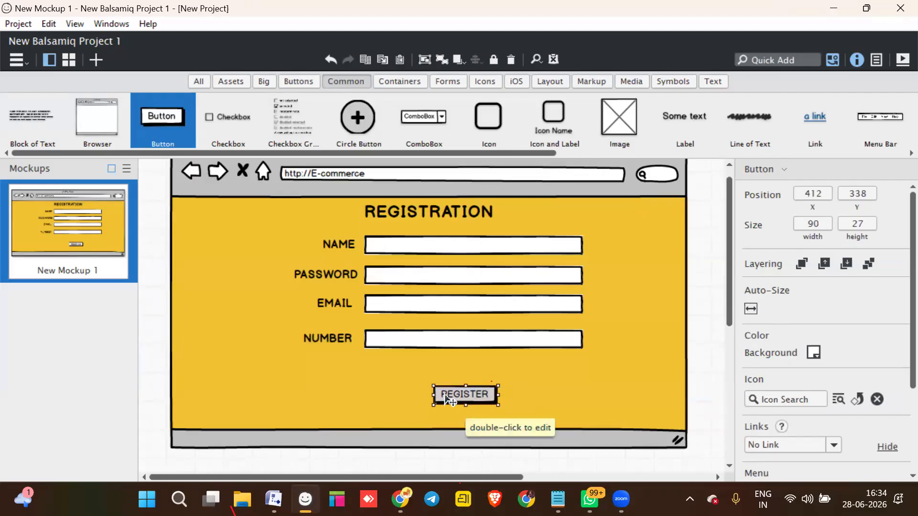
- Rename the New Mockup 1 page to REGISTER
right_click(61, 268)
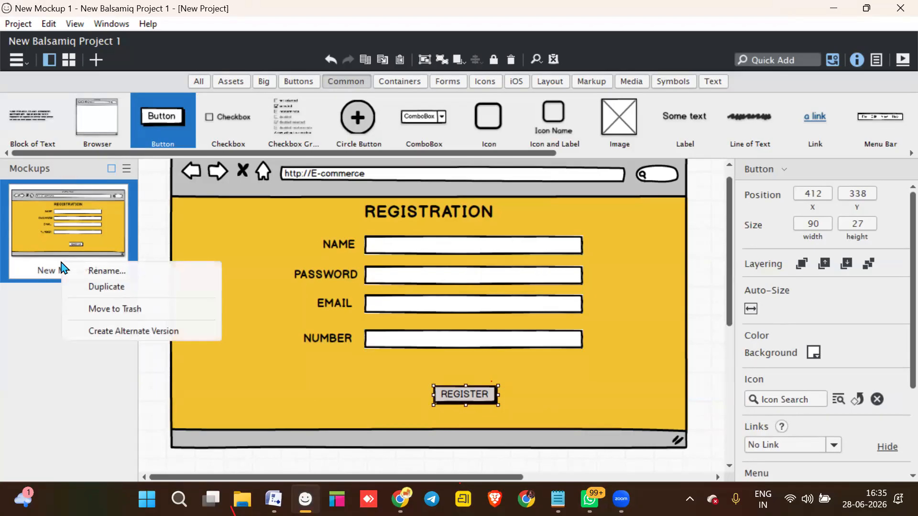
click(101, 271)
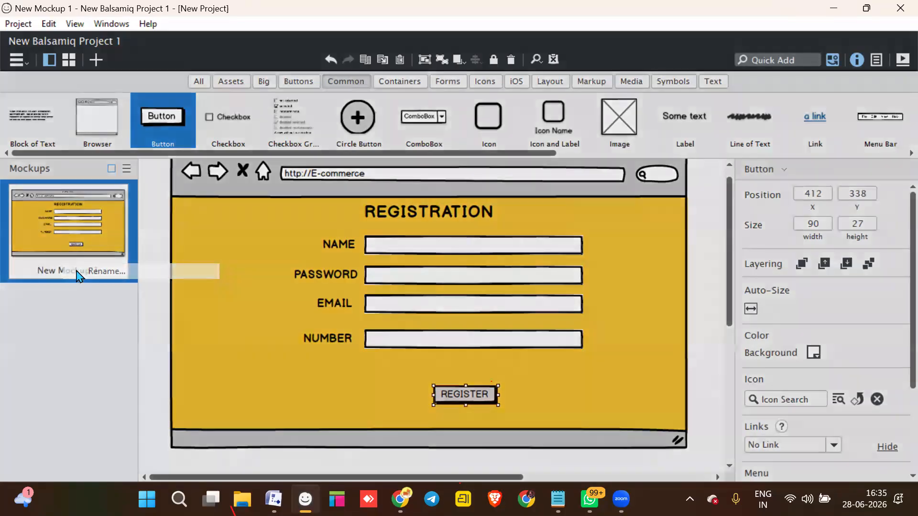
text(REGISTER)
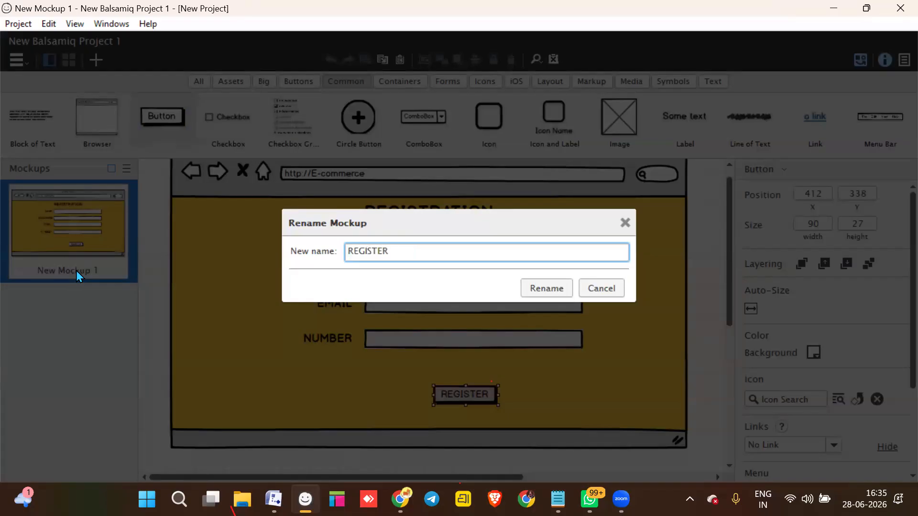
key(Return)
- Duplicate the REGISTER mockup and name the copy LOGIN
right_click(79, 276)
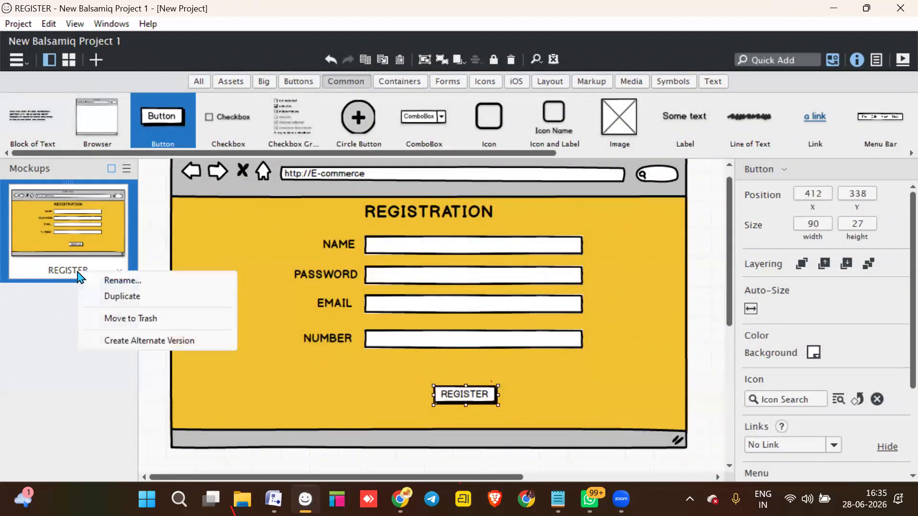
click(102, 301)
right_click(87, 316)
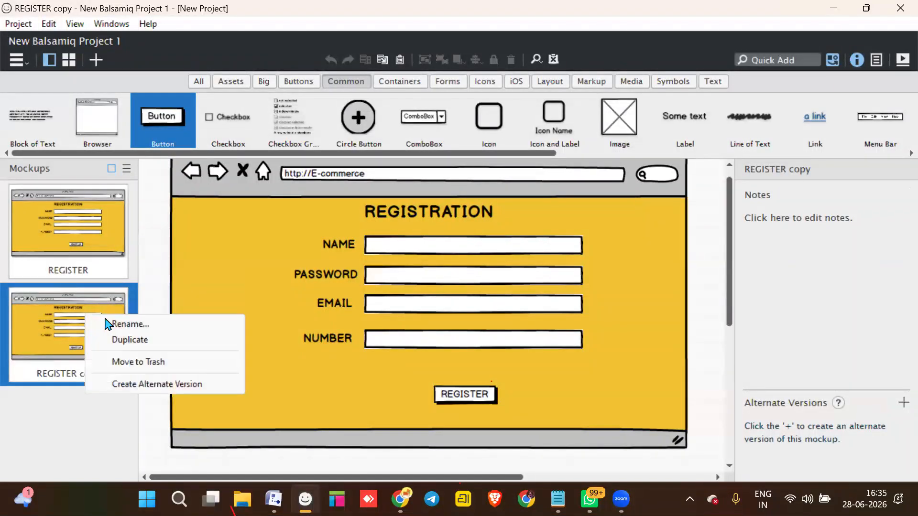
click(122, 325)
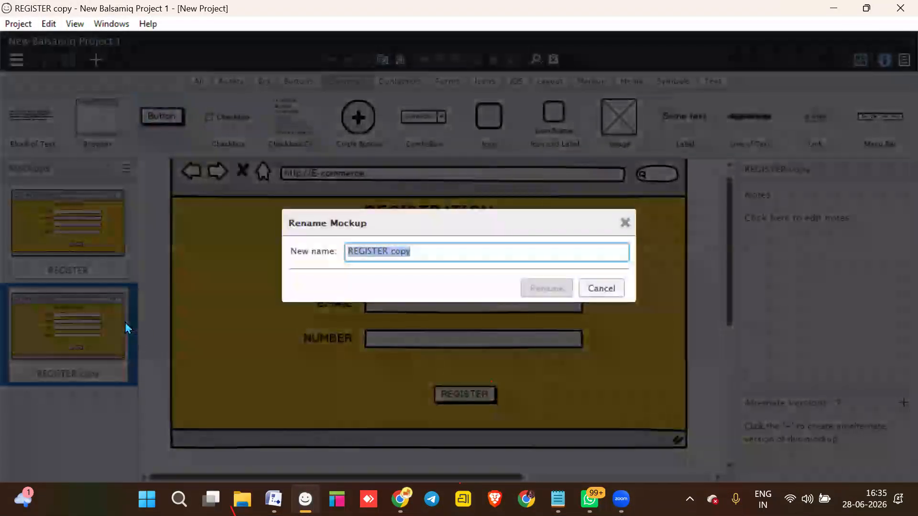
text(LOGIN)
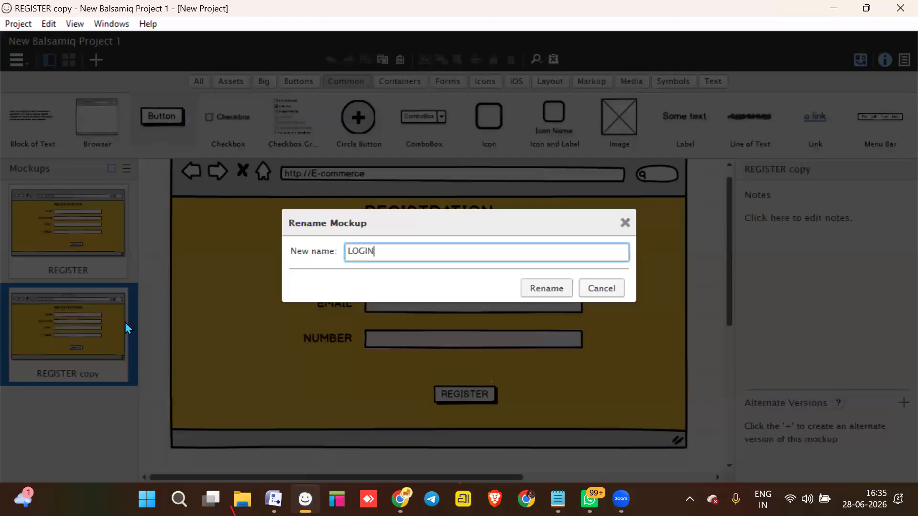
key(Return)
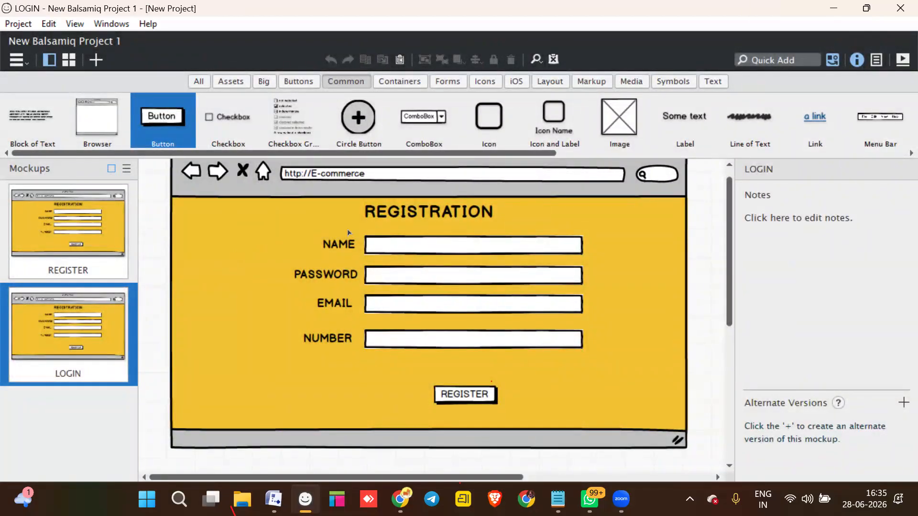
- Change the heading text from REGISTRATION to LOGIN
double_click(398, 214)
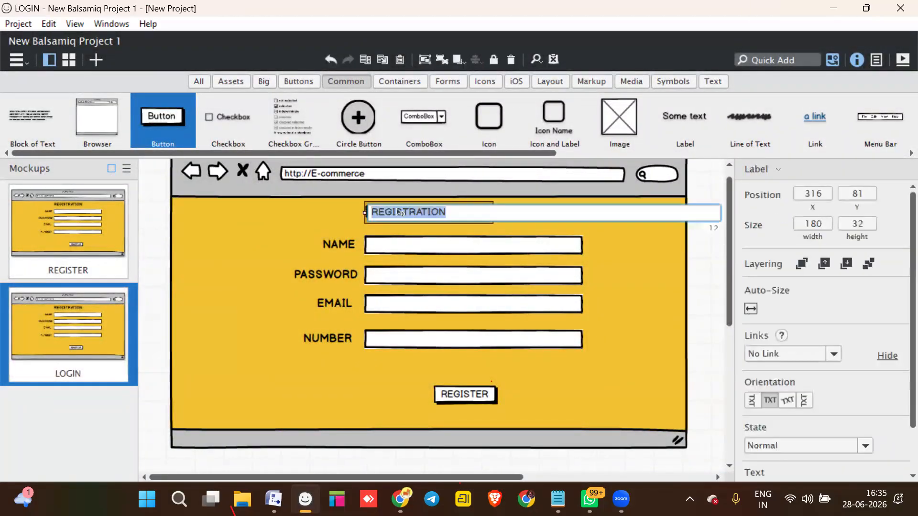
text(LOGIN)
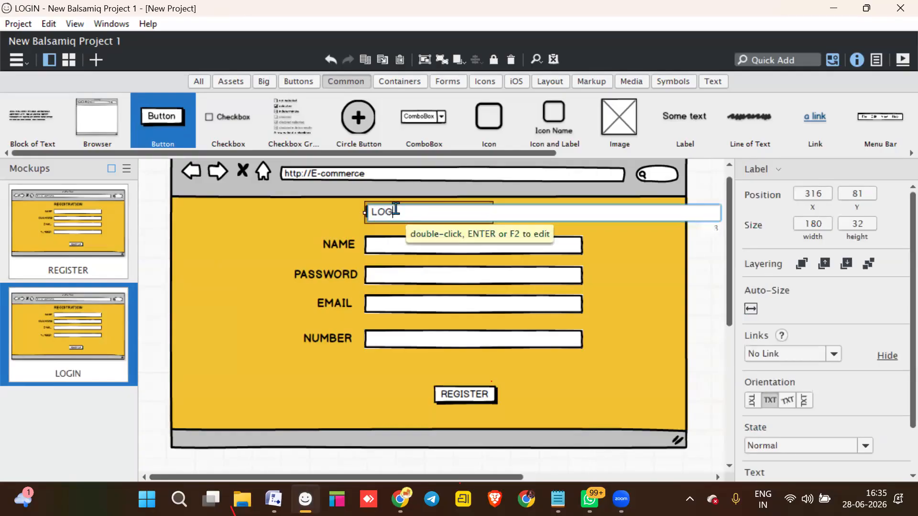
key(Return)
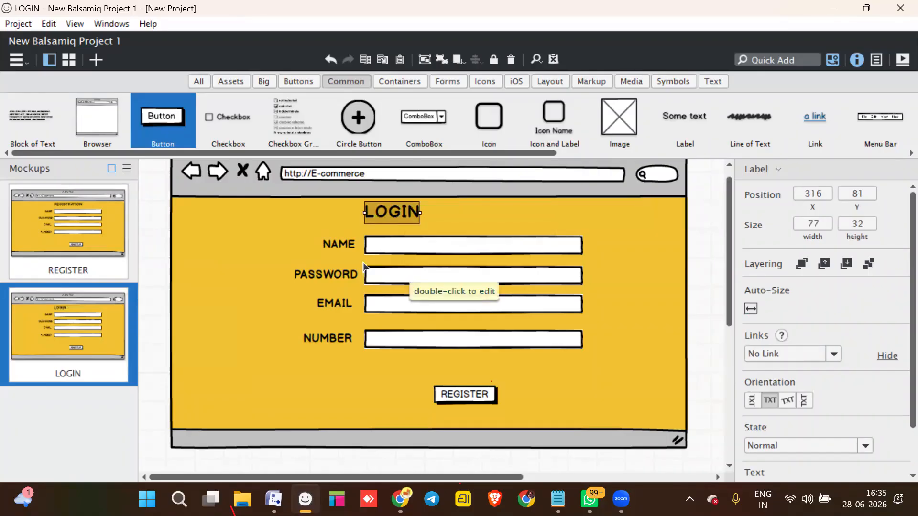
- Delete the EMAIL and NUMBER rows from the form
ctrl+click(337, 303)
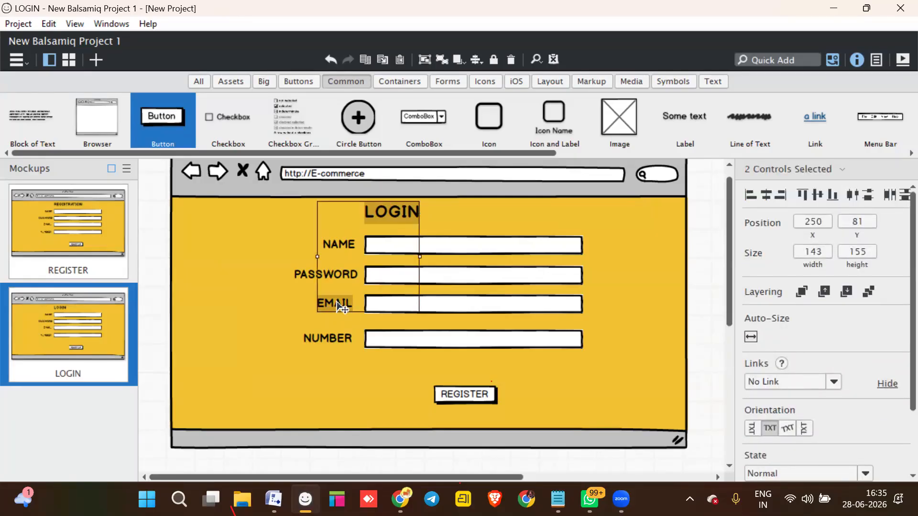
click(320, 324)
ctrl+click(341, 305)
click(290, 316)
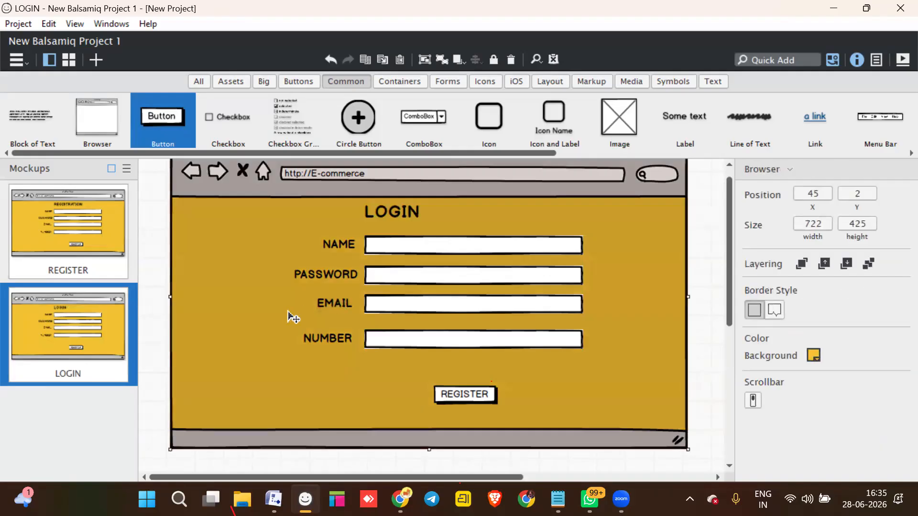
click(411, 309)
ctrl+click(411, 308)
ctrl+click(409, 307)
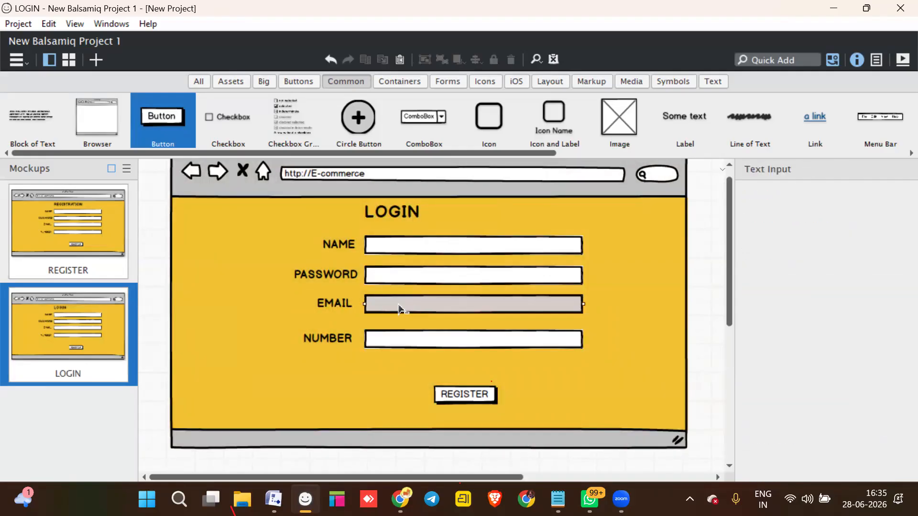
ctrl+click(346, 304)
ctrl+click(341, 337)
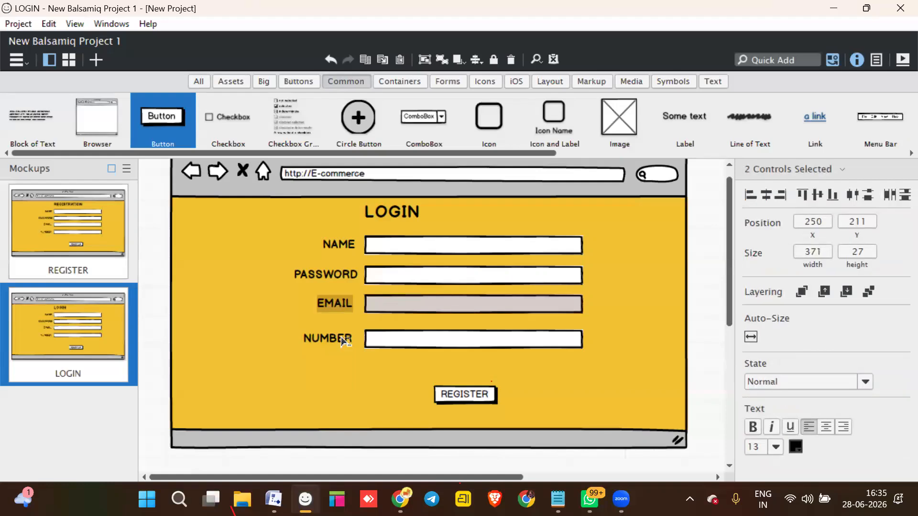
ctrl+click(415, 340)
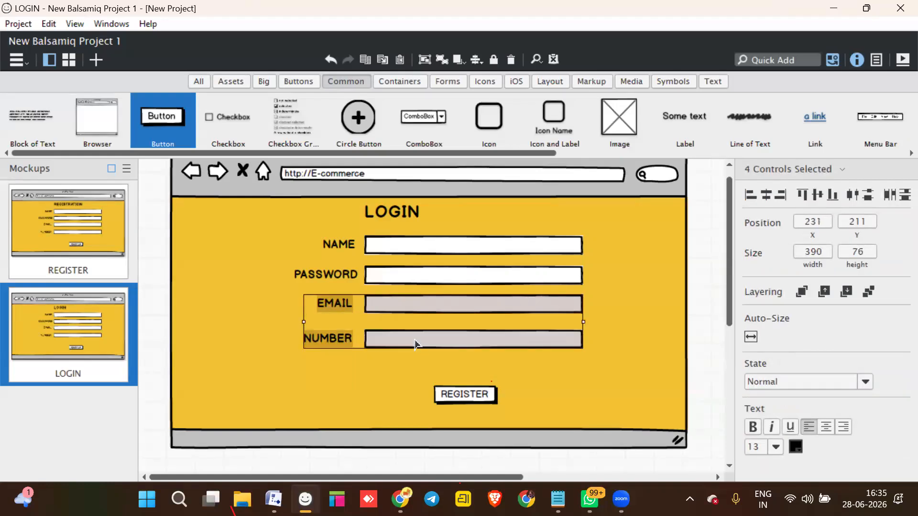
key(Delete)
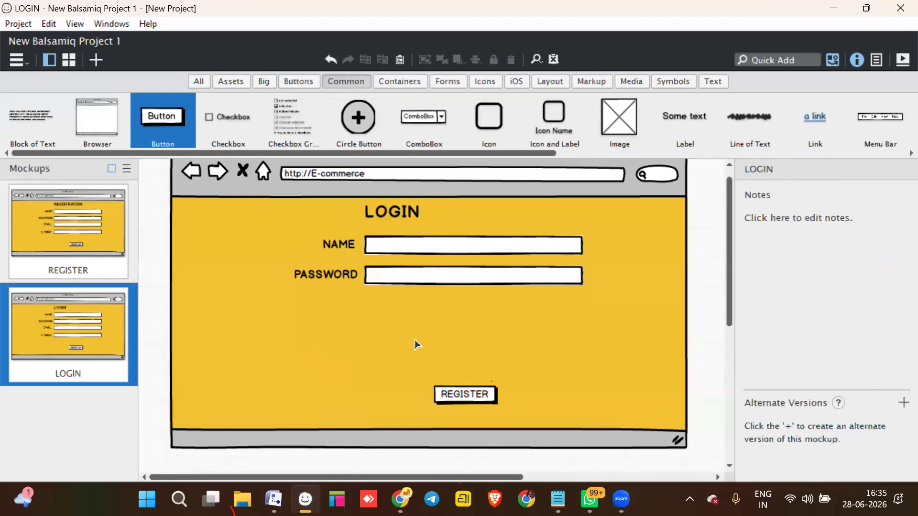
- Realign the PASSWORD field and label so they sit level with each other
click(439, 280)
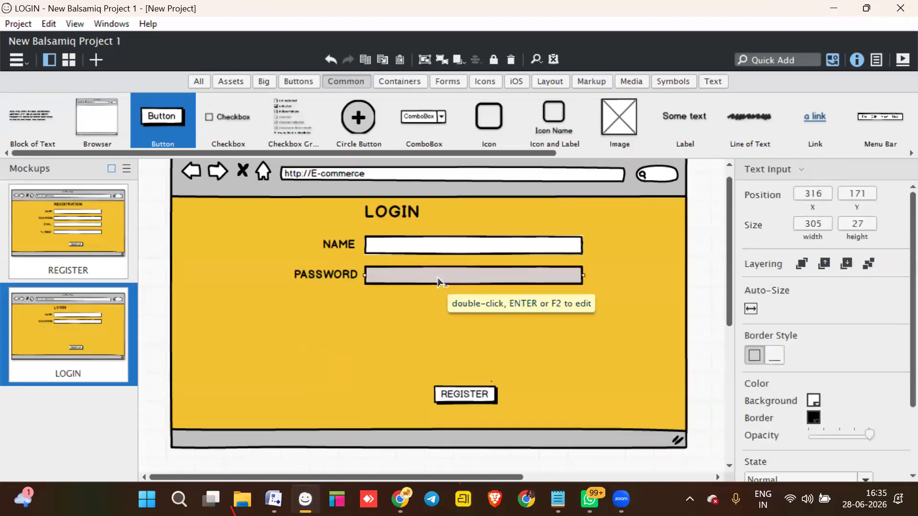
drag(438, 278, 439, 282)
key(Down)
key(Down)
key(Down)
key(Down)
key(Down)
key(Down)
key(Down)
key(Down)
key(Down)
key(Down)
key(Down)
key(Down)
key(Down)
key(Down)
key(Down)
key(Down)
key(Down)
key(Down)
key(Down)
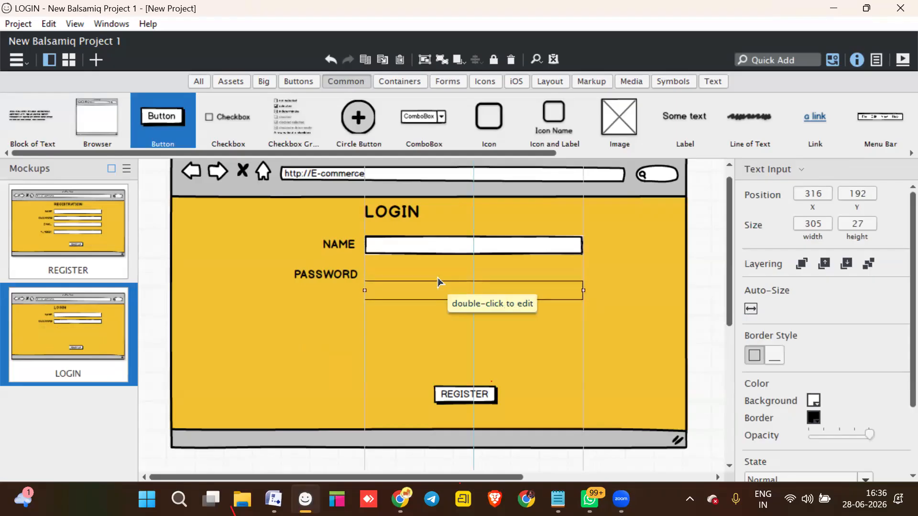
click(570, 343)
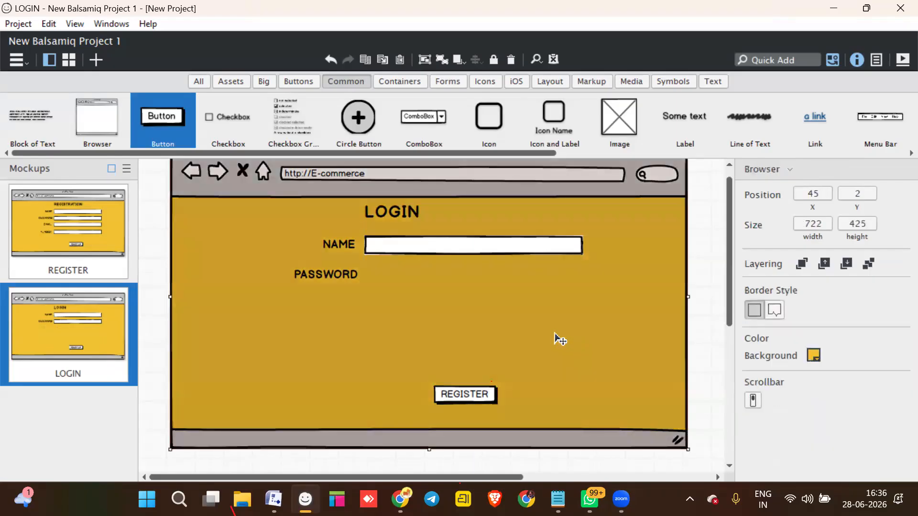
shift+click(354, 277)
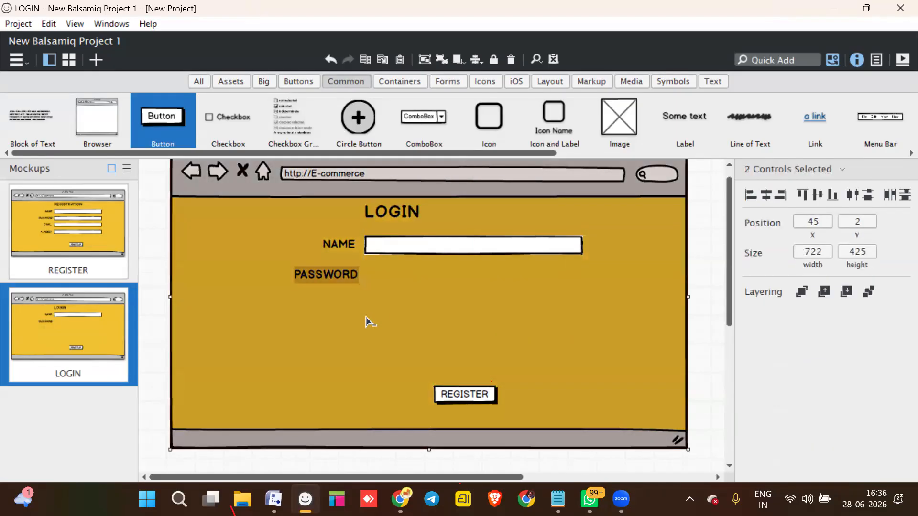
key(ctrl+z)
key(ctrl+z)
key(ctrl+z)
key(ctrl+z)
key(ctrl+z)
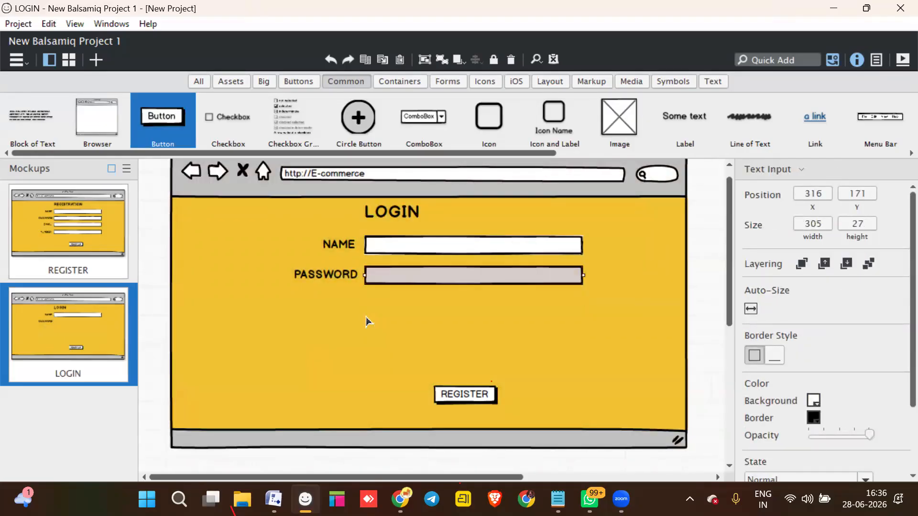
key(Down)
key(Down)
key(Down)
key(Down)
key(Down)
key(Down)
key(Down)
key(Down)
key(Down)
key(Down)
key(Down)
key(Down)
key(Down)
key(Down)
key(Down)
key(Down)
key(Down)
key(Down)
key(Down)
key(Down)
key(Down)
key(Down)
key(Down)
key(Down)
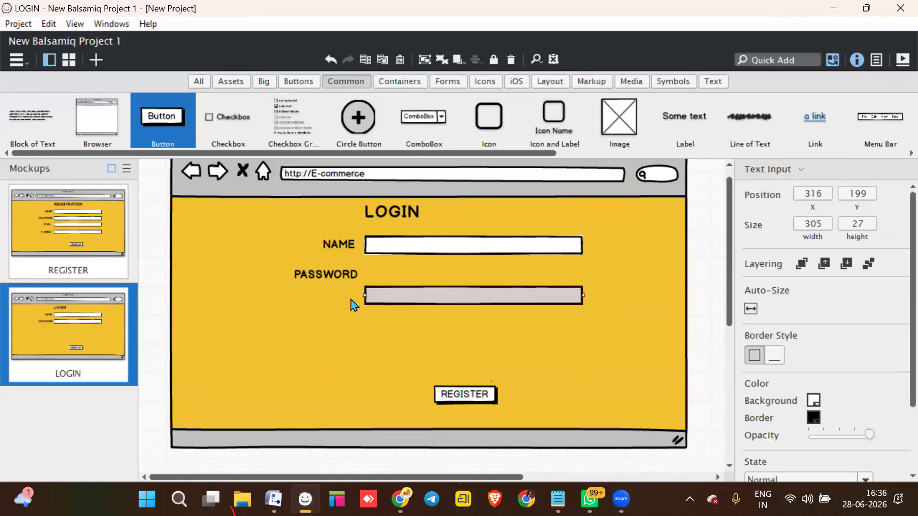
click(343, 275)
key(Down)
key(Down)
key(Down)
key(Down)
key(Down)
key(Down)
key(Down)
key(Down)
key(Down)
key(Down)
key(Down)
key(Down)
key(Down)
key(Down)
key(Down)
key(Down)
key(Down)
key(Down)
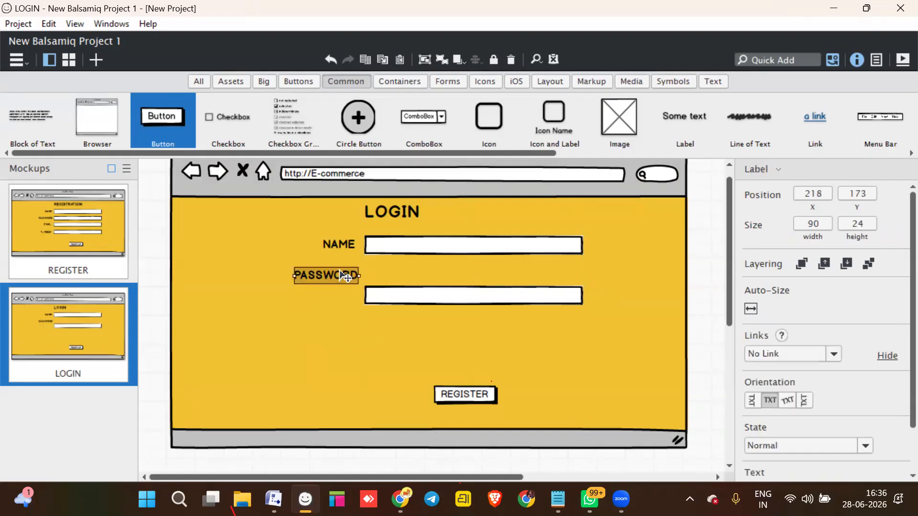
key(Down)
key(Down)
key(Down)
key(Down)
key(Down)
key(Down)
key(Down)
key(Down)
key(Down)
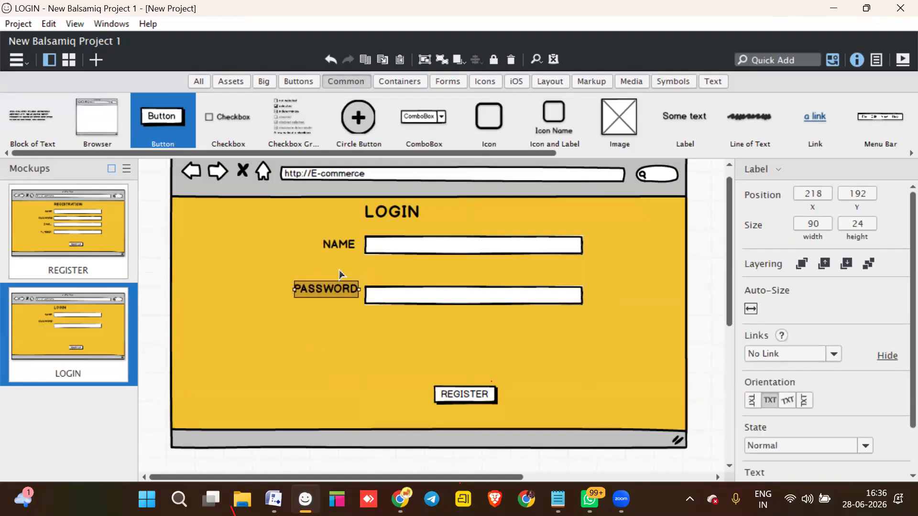
key(Down)
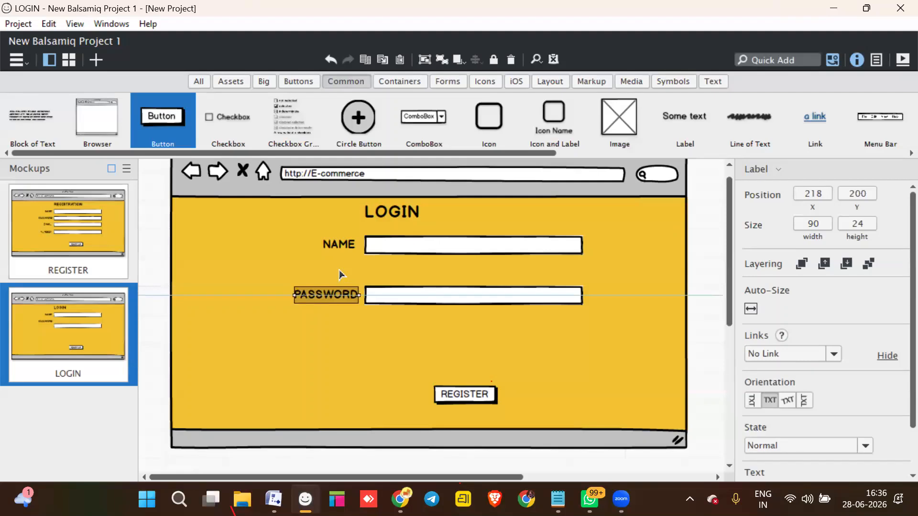
- Change the bottom button's text from REGISTER to LOGIN
double_click(470, 396)
text(LOG)
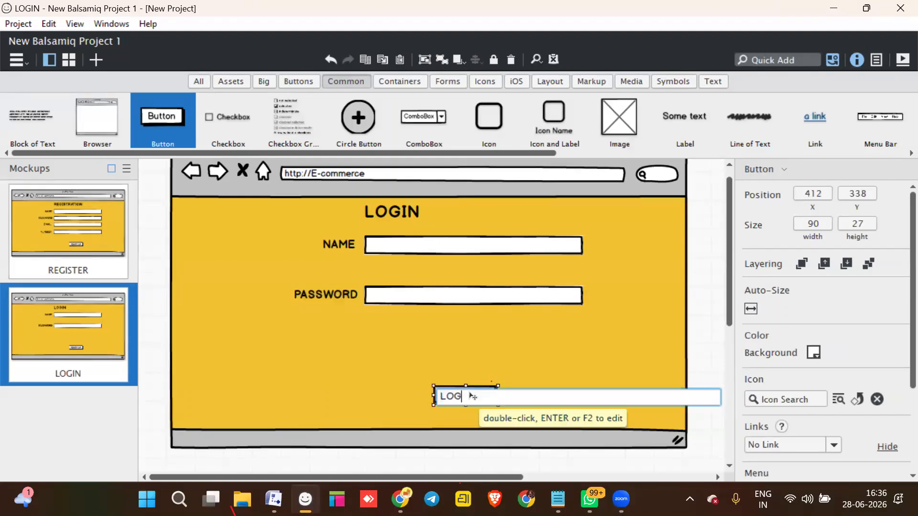
key(Return)
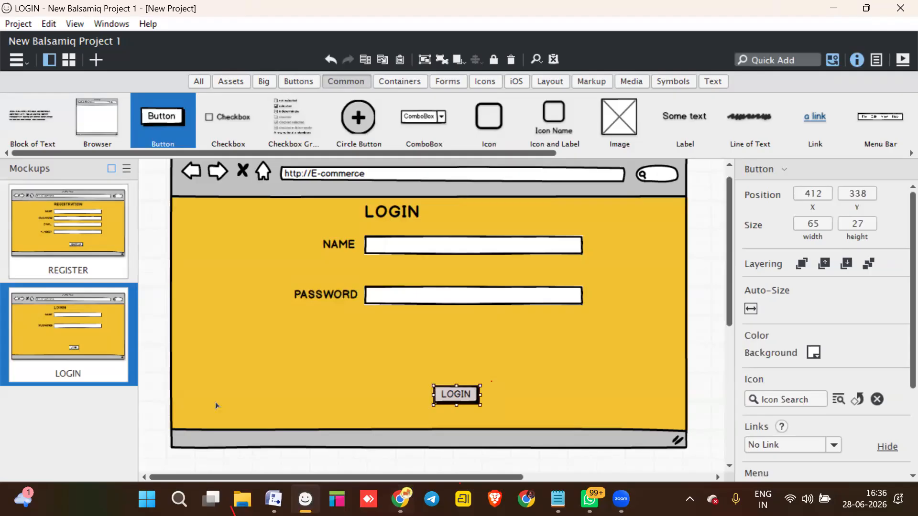
- Duplicate the LOGIN mockup and rename the copy CATALOUGE
right_click(101, 326)
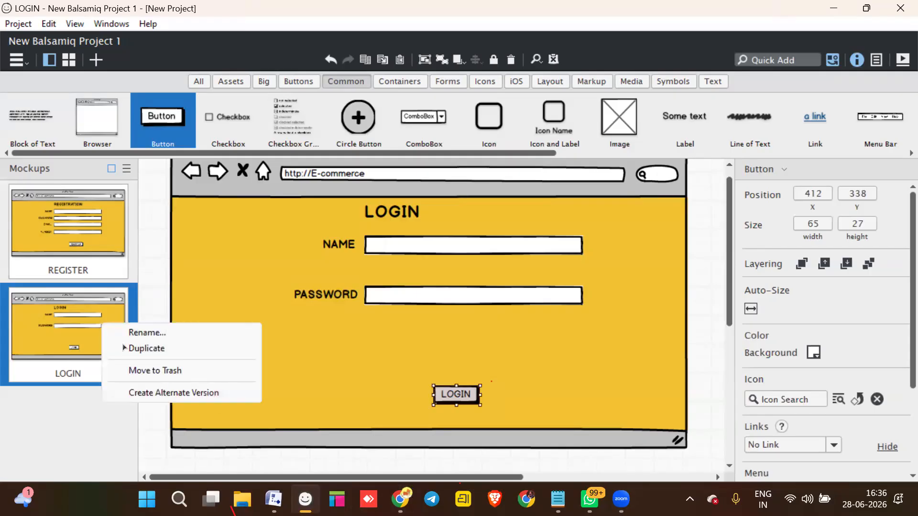
click(145, 348)
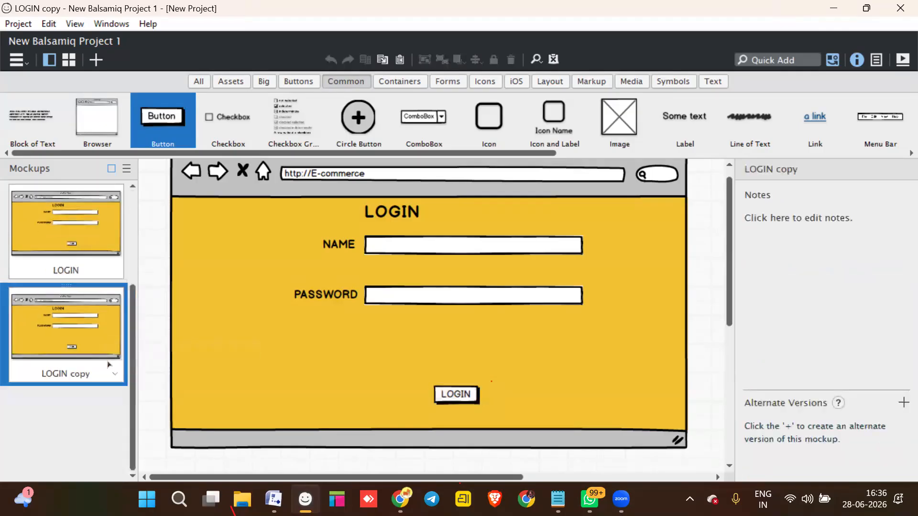
double_click(80, 371)
text(CATALOUGE)
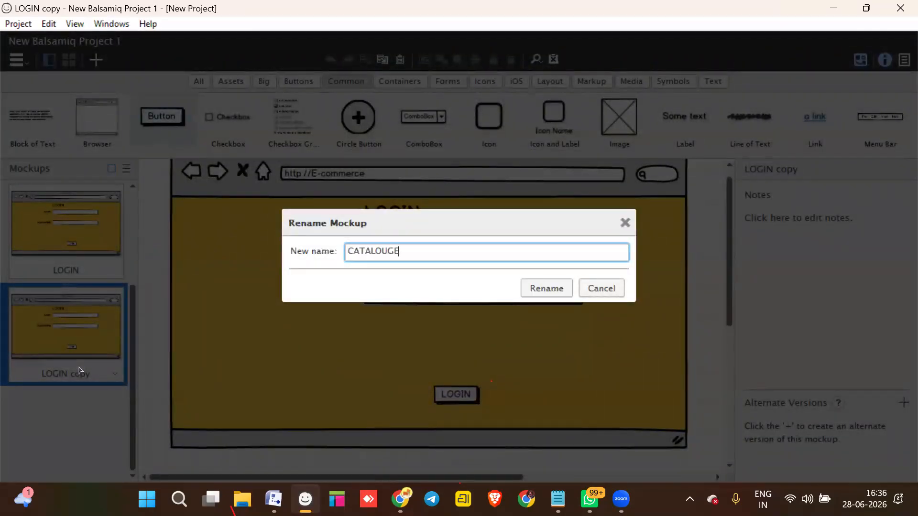
key(Return)
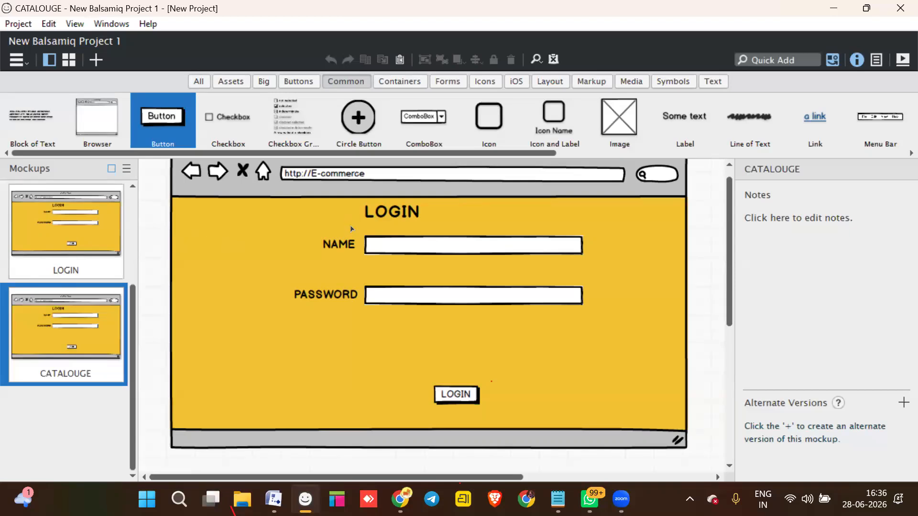
- Delete the LOGIN heading, NAME and PASSWORD labels and their input fields from CATALOUGE
click(376, 216)
shift+click(334, 245)
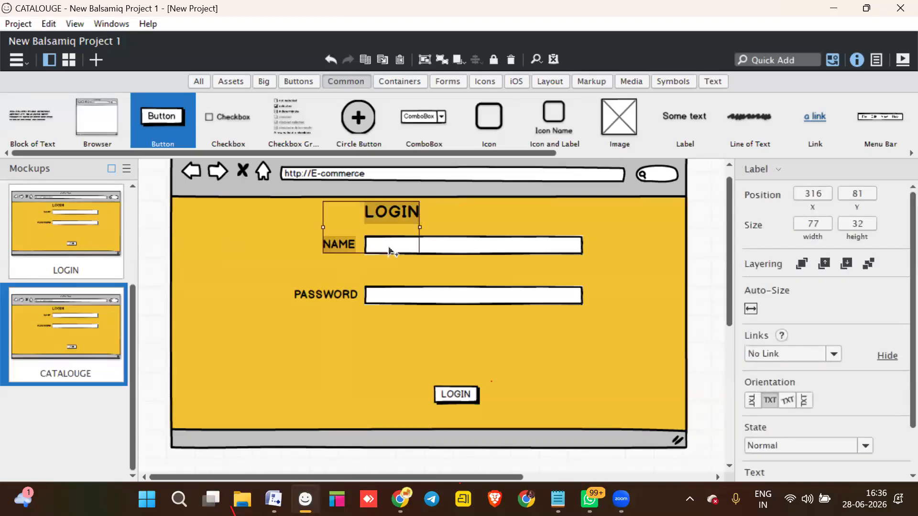
shift+click(445, 246)
shift+click(319, 296)
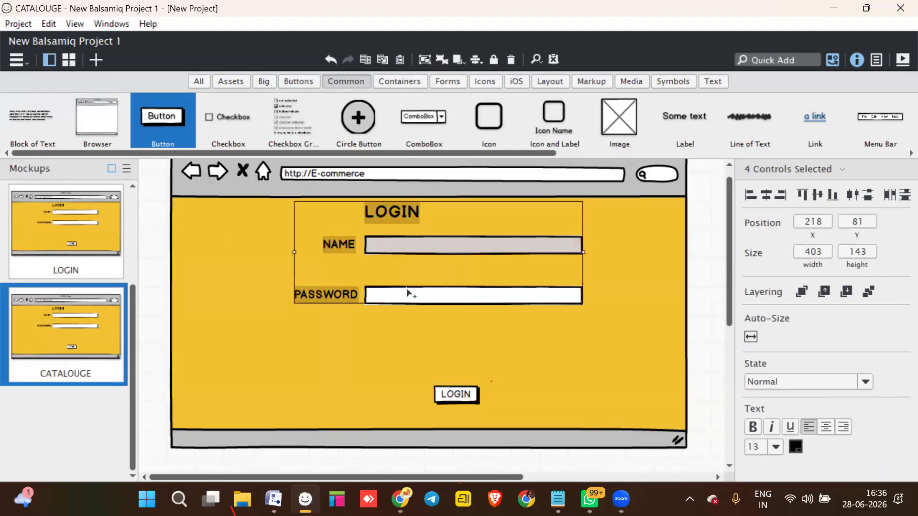
shift+click(407, 292)
key(Delete)
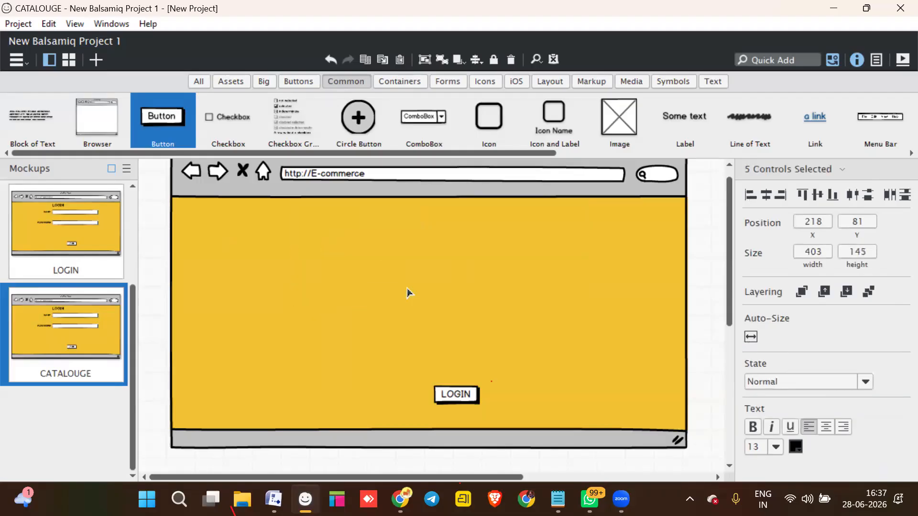
- Remove the leftover LOGIN button from CATALOUGE, then return to the LOGIN mockup
drag(460, 395, 465, 396)
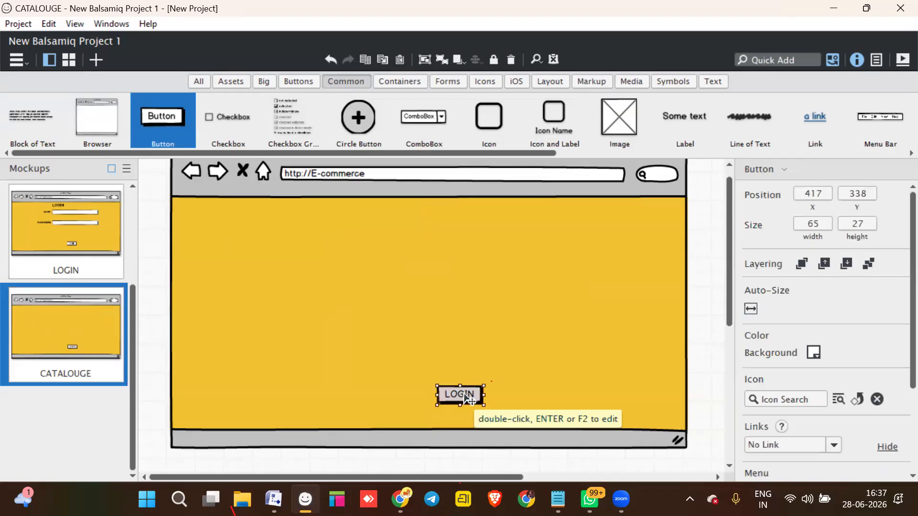
key(Delete)
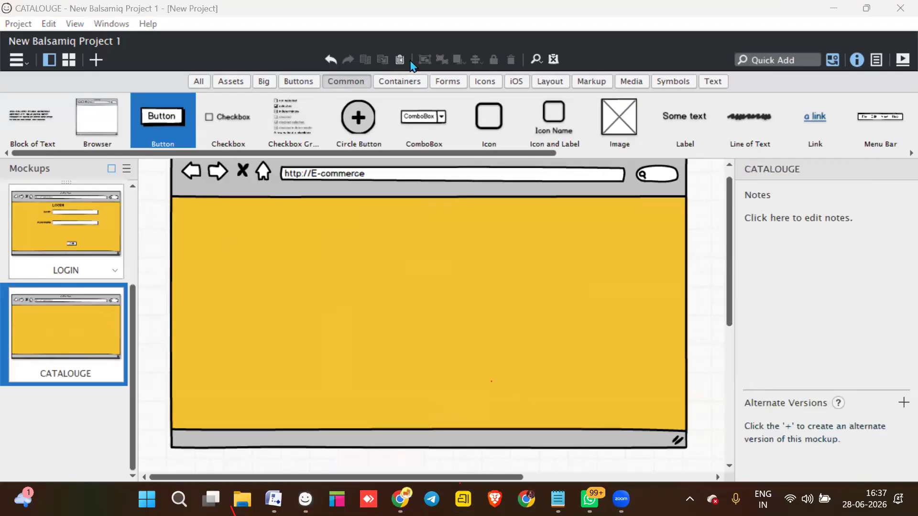
click(77, 240)
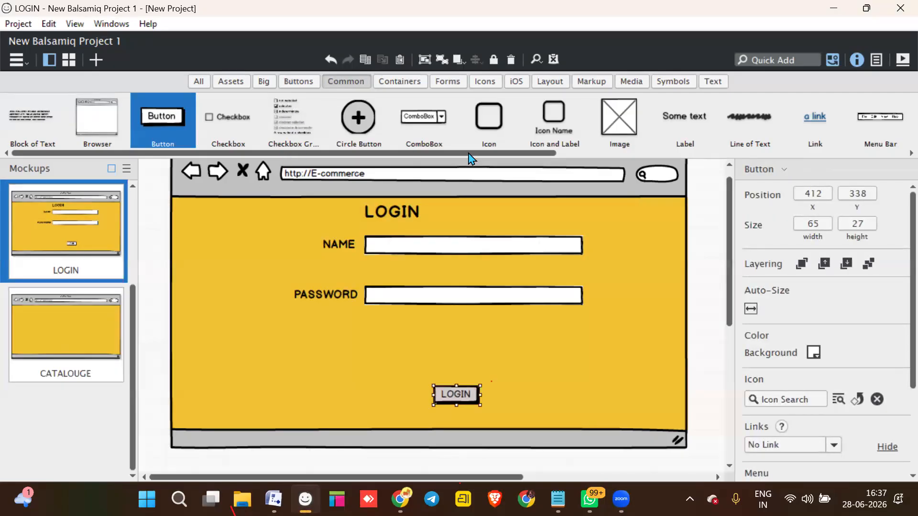
- Place a label reading FORGET PASSWORD below the password field on LOGIN
drag(686, 120, 569, 334)
text(F)
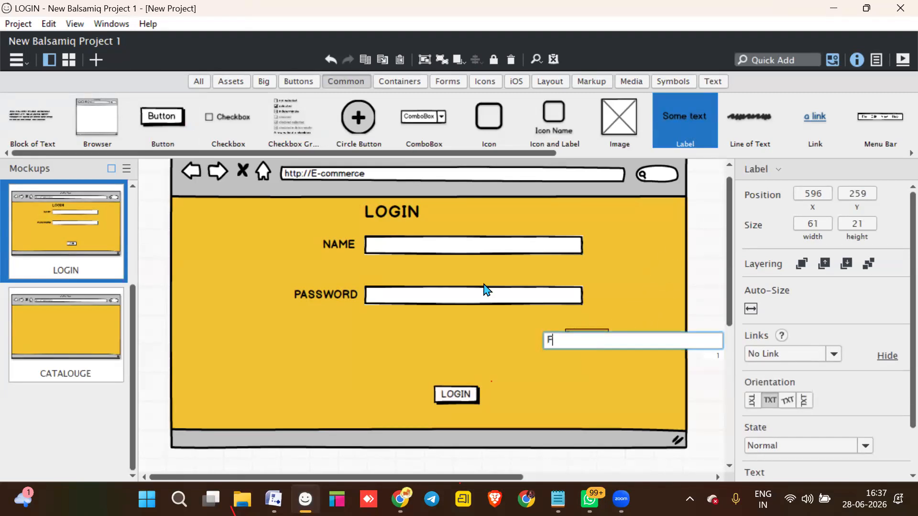
text(ORGET PASSWORD)
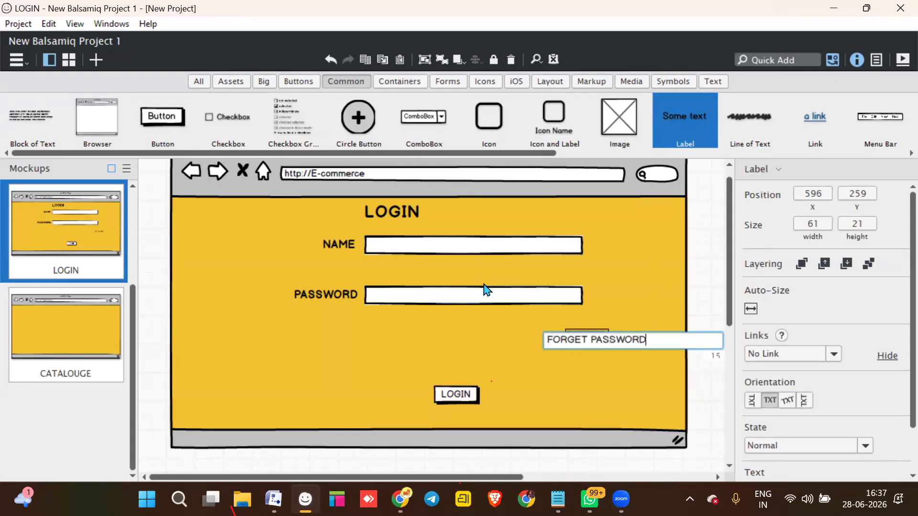
key(Return)
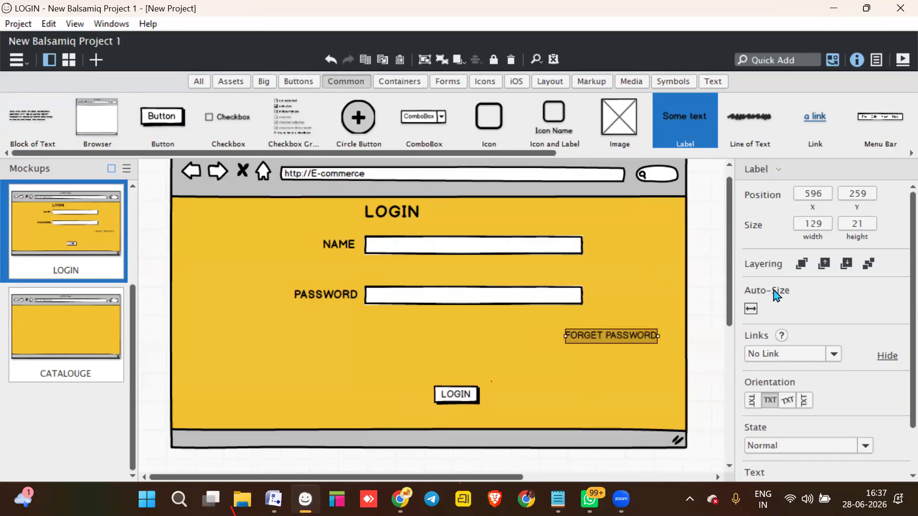
scroll(775, 291, down, 3)
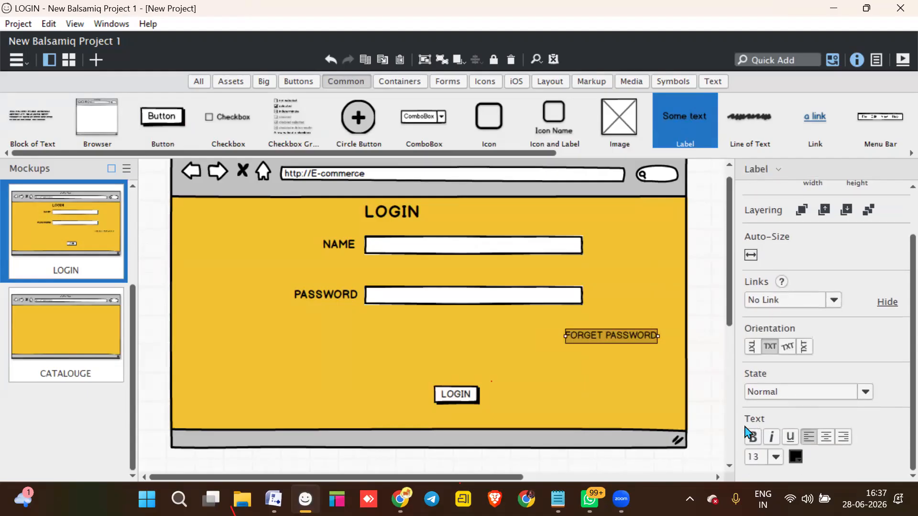
- Make the FORGET PASSWORD label bold and underlined, then switch to CATALOUGE
click(790, 437)
click(753, 437)
click(513, 357)
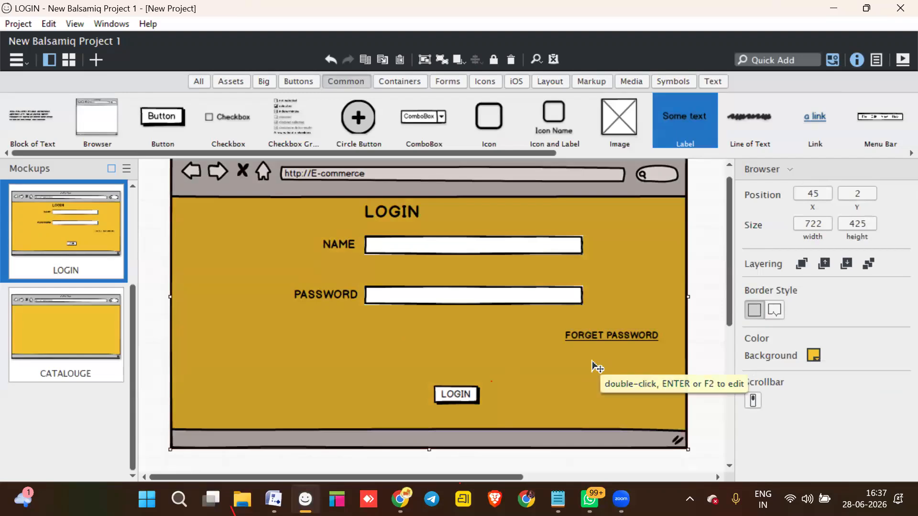
click(62, 350)
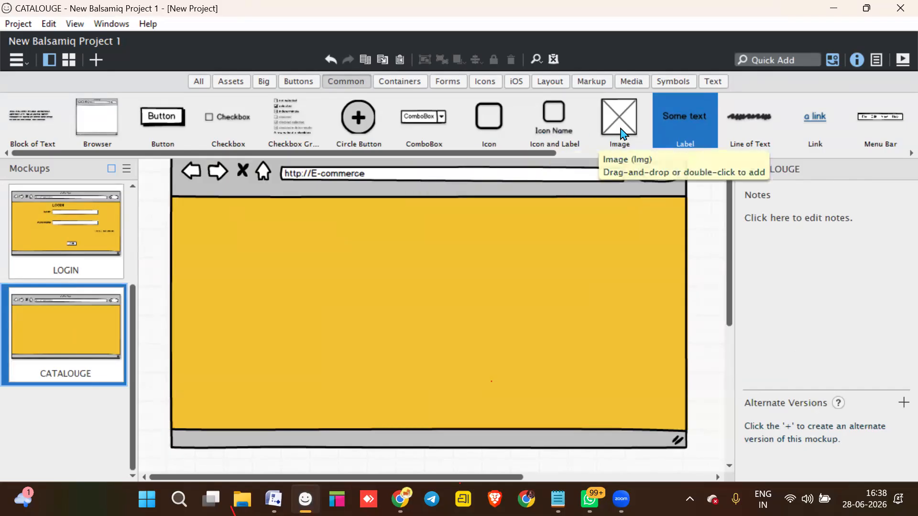
- Drop an image placeholder near the top-left of CATALOUGE, leaving it without a picture file
drag(620, 133, 182, 218)
click(212, 267)
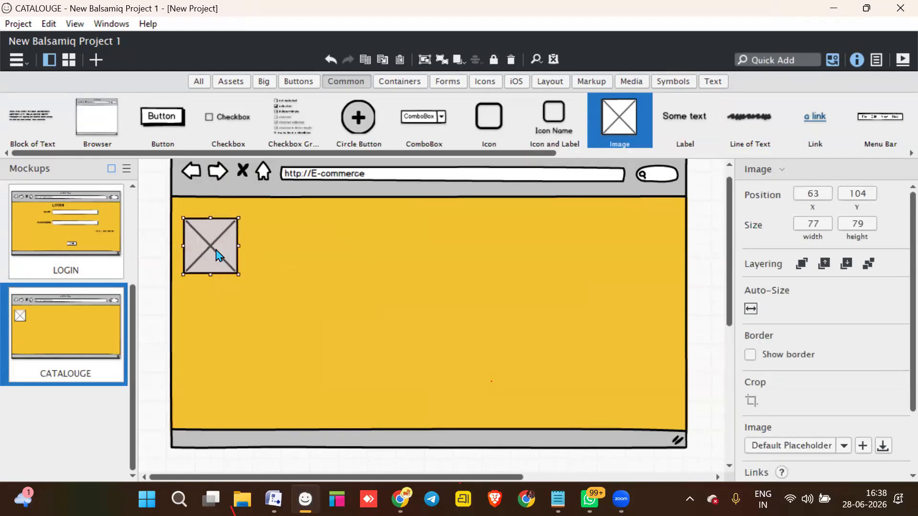
double_click(218, 254)
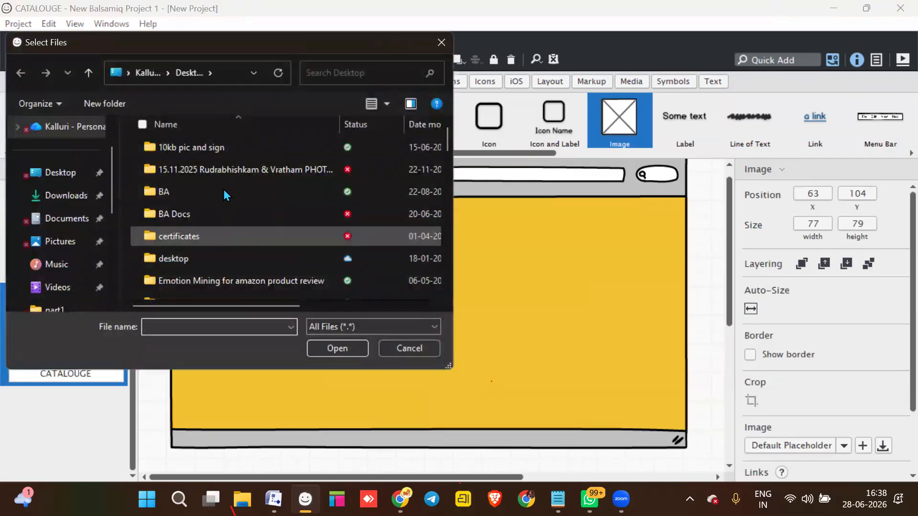
click(224, 237)
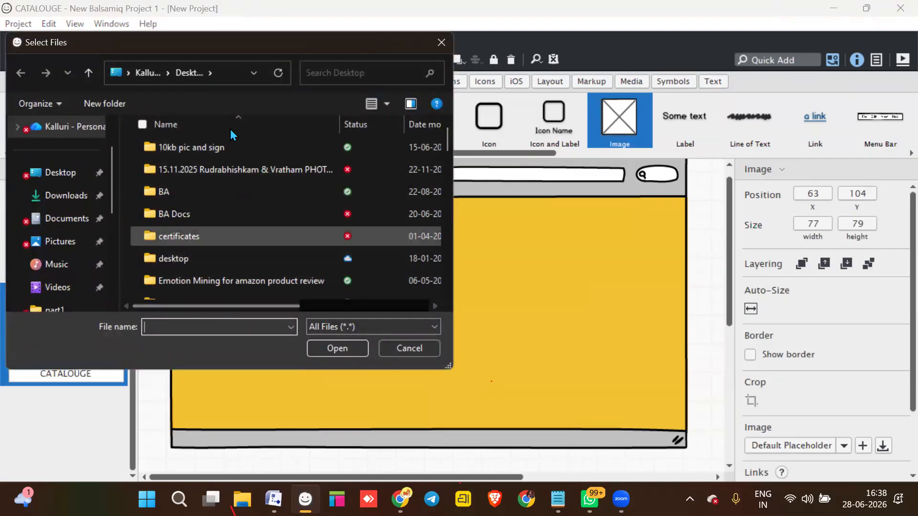
click(392, 349)
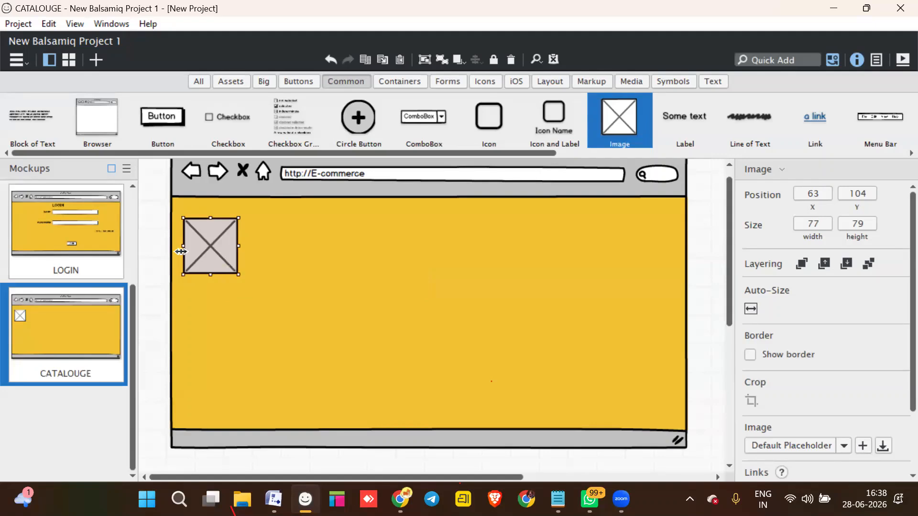
drag(212, 246, 220, 249)
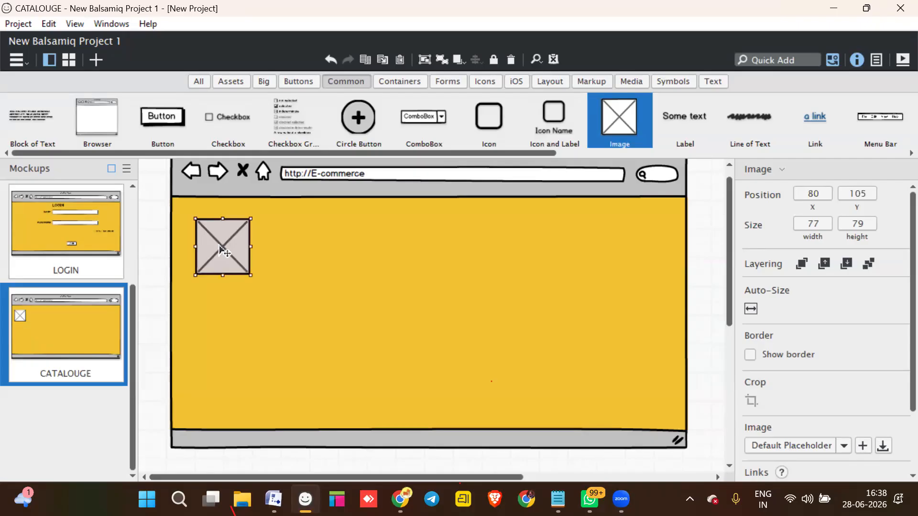
click(235, 335)
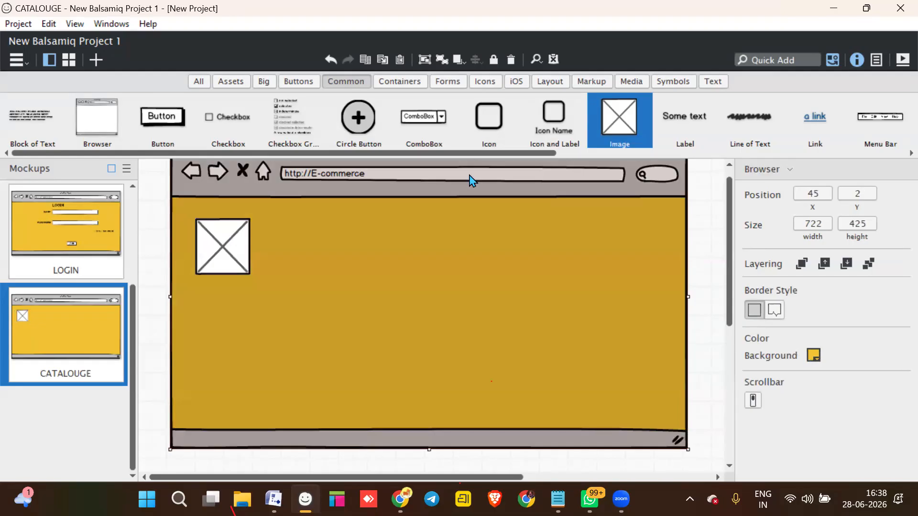
- Resize the placeholder to 95×95 and spread copies across the top of the page
drag(223, 249, 242, 251)
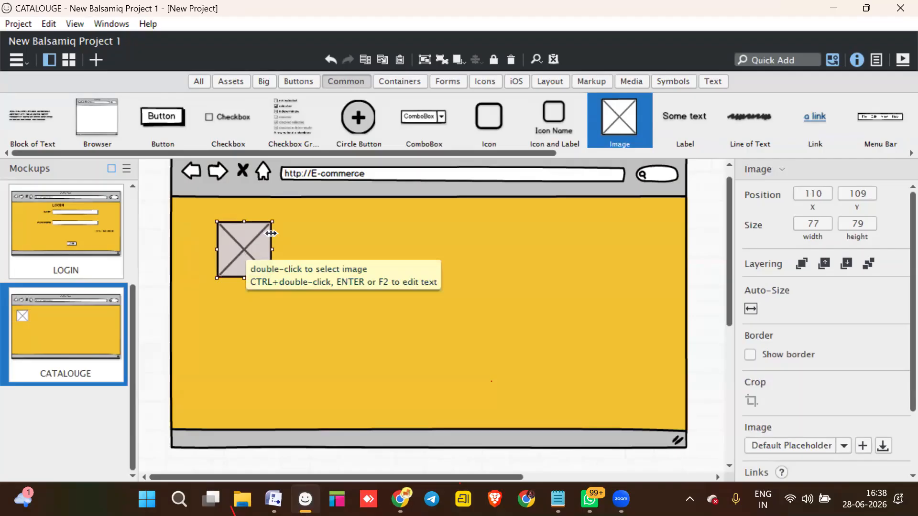
click(289, 255)
click(269, 274)
drag(273, 280, 287, 292)
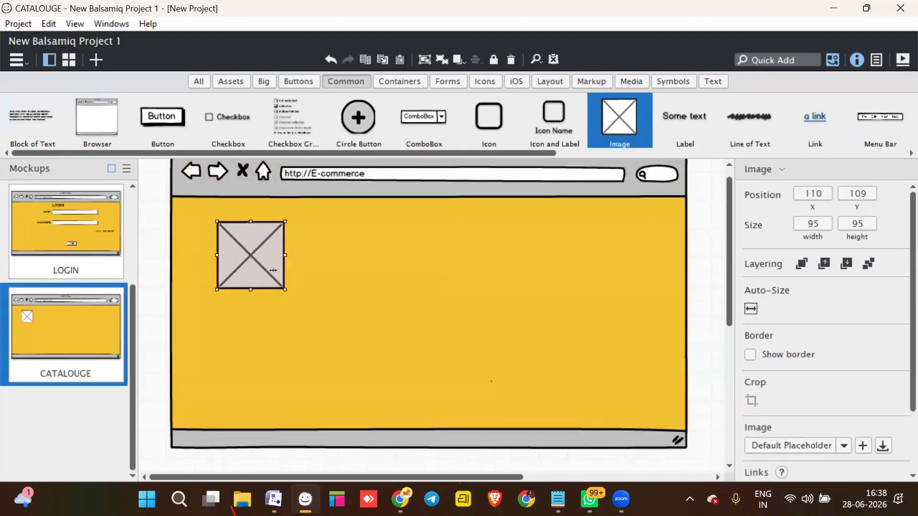
drag(258, 249, 410, 248)
key(ctrl+v)
drag(235, 268, 591, 249)
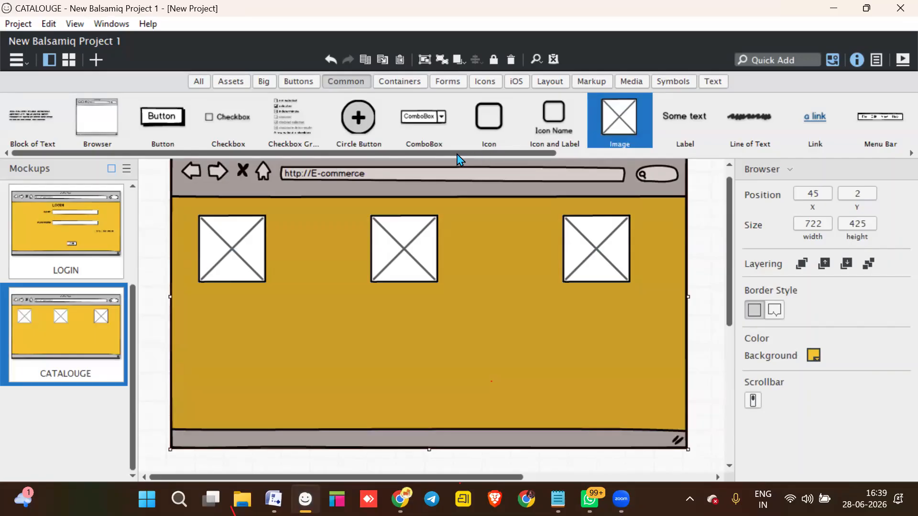
- Add a SHIRTS caption under the first image, bold at font size 16
drag(685, 119, 205, 290)
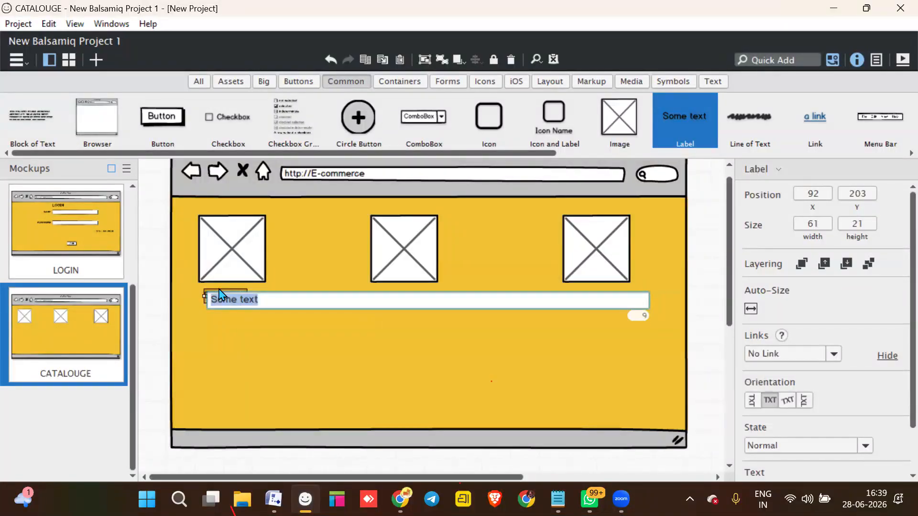
text(ShIRTS)
key(Return)
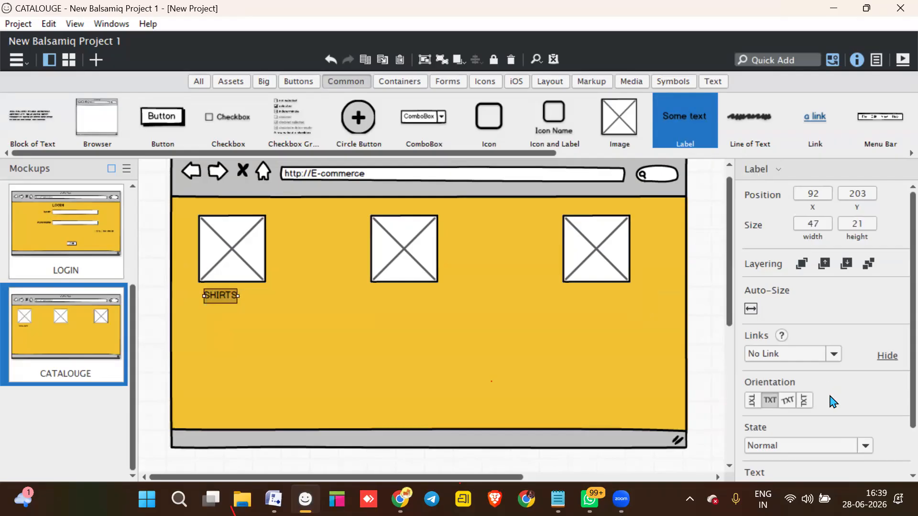
scroll(813, 421, down, 3)
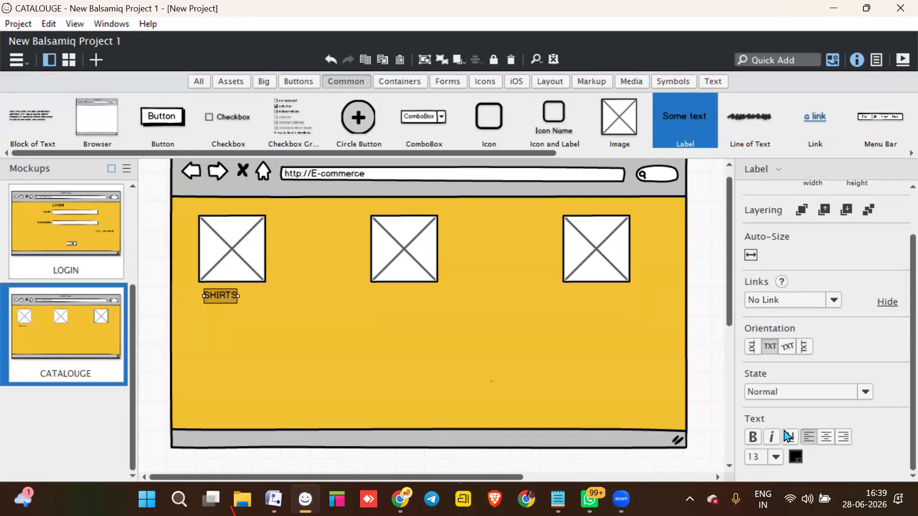
click(753, 436)
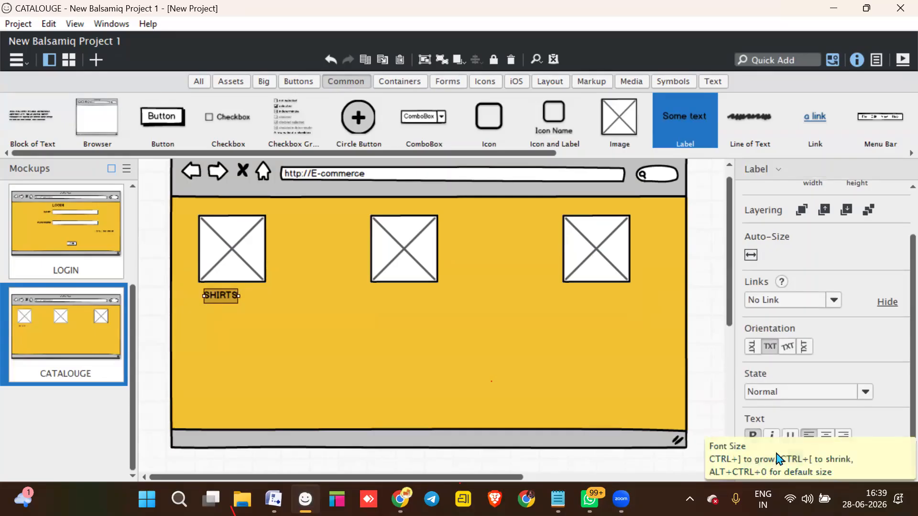
click(776, 457)
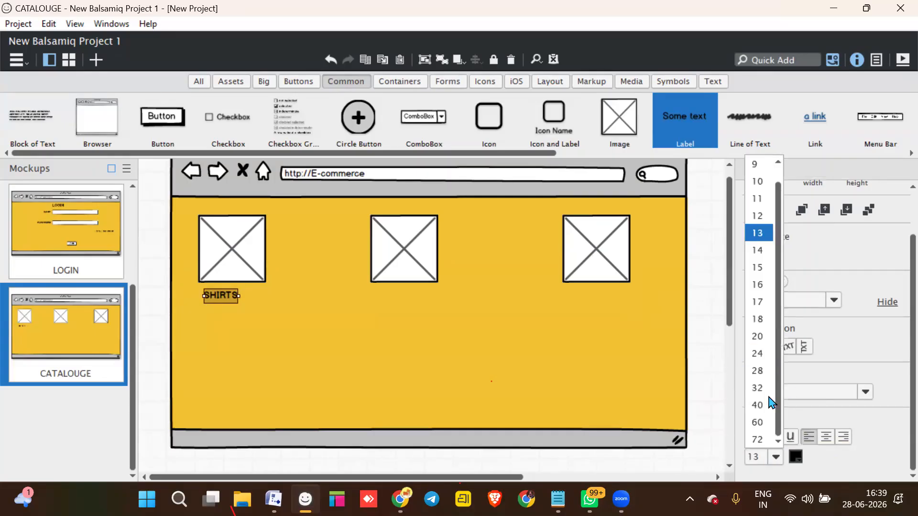
click(758, 285)
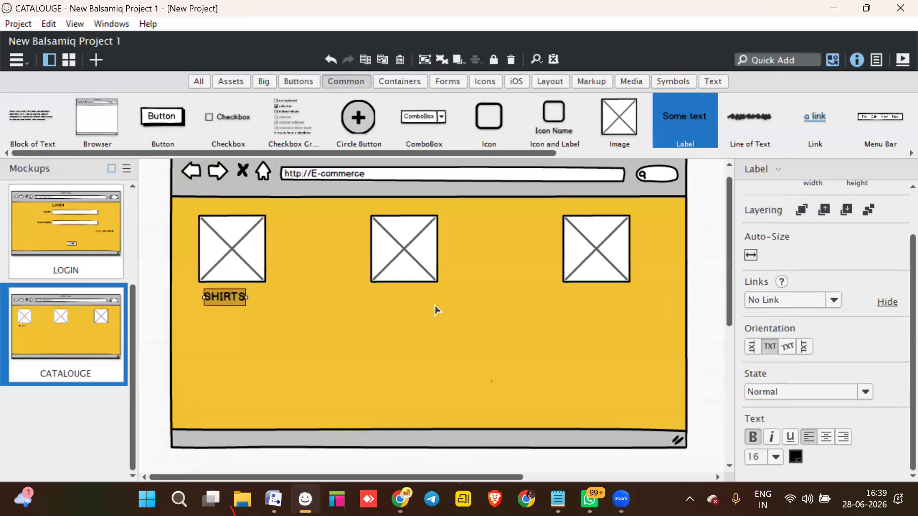
drag(227, 300, 233, 299)
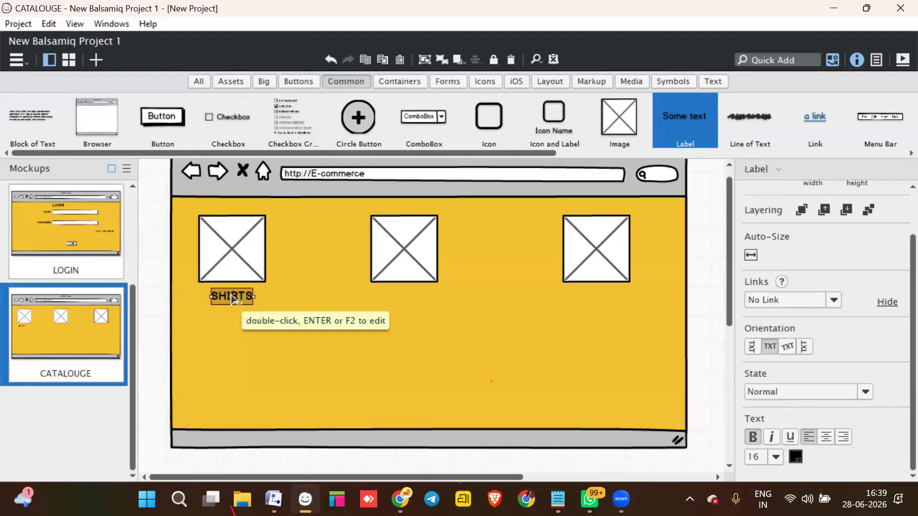
- Duplicate the caption under the second image and rename it PANTS
key(ctrl+d)
drag(234, 302, 406, 301)
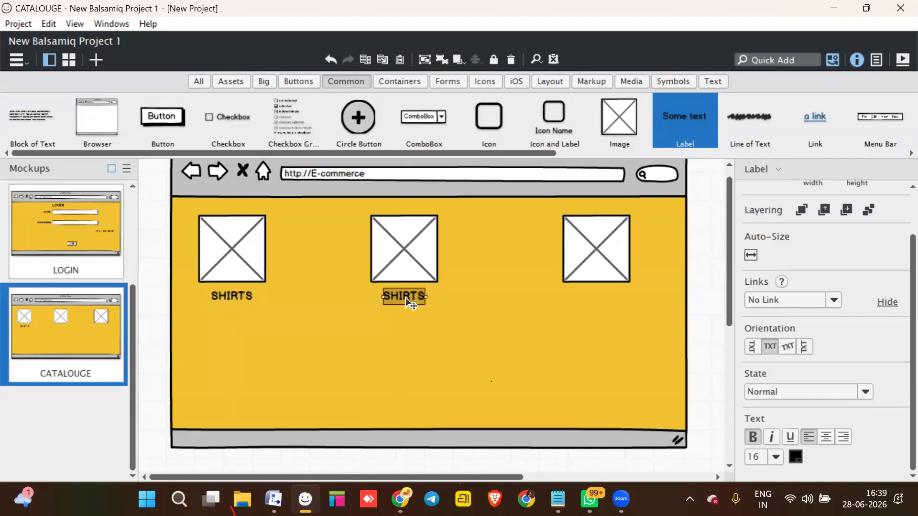
double_click(406, 297)
text(PANTS)
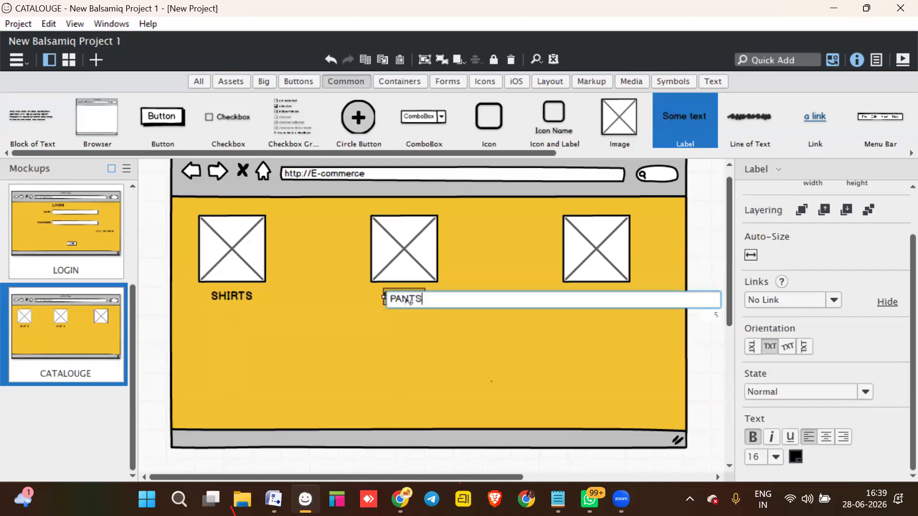
key(Return)
- Paste a third caption under the last image, change it to SHOES, and drop a dropdown below SHIRTS
key(ctrl+v)
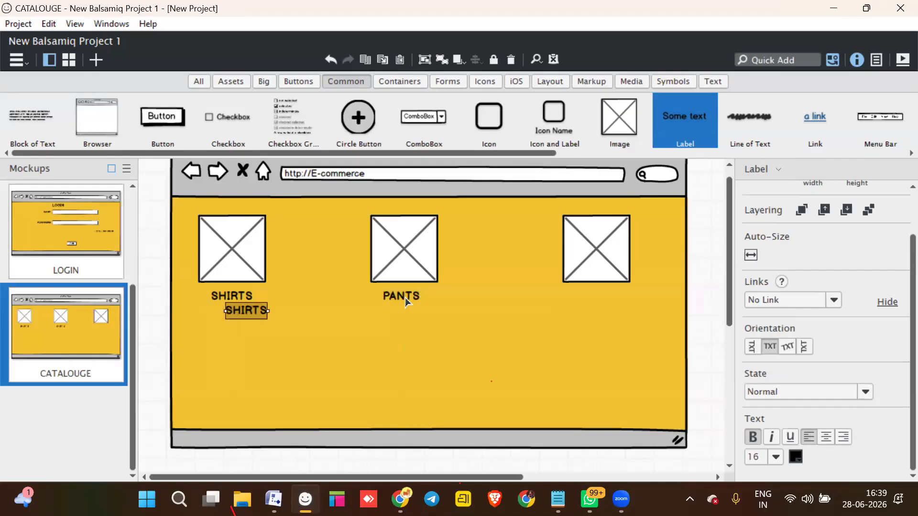
drag(238, 317, 595, 301)
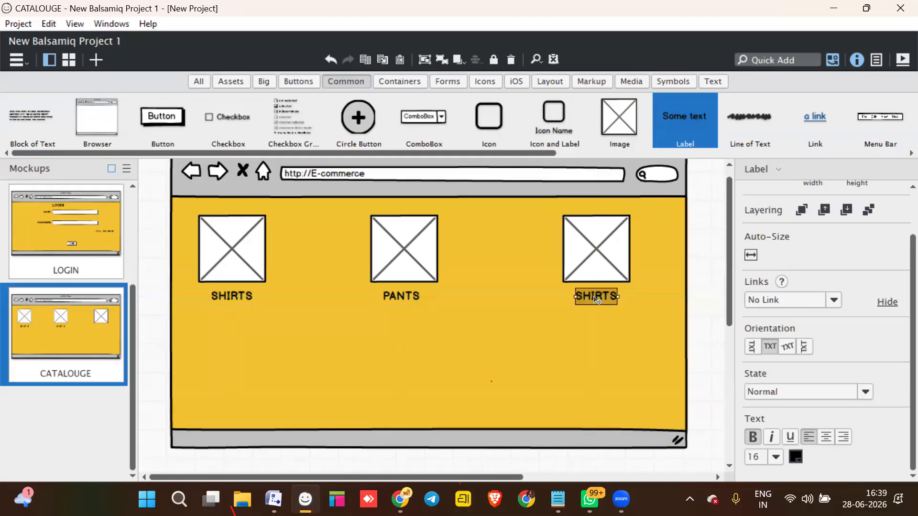
double_click(596, 301)
click(596, 302)
key(BackSpace)
key(BackSpace)
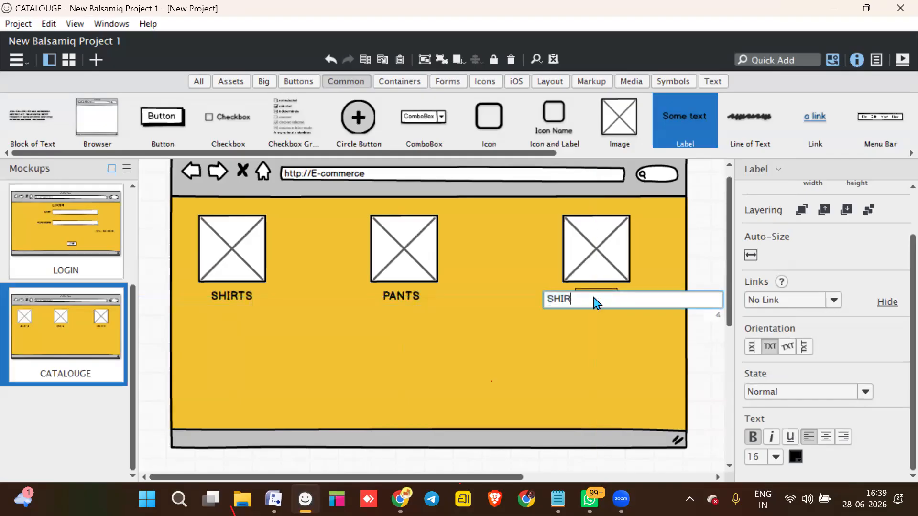
text(OE)
key(Return)
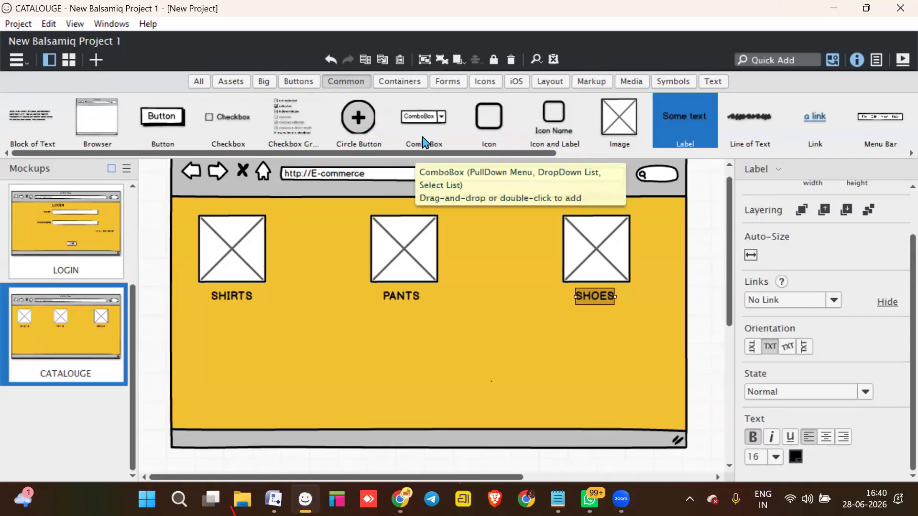
drag(441, 124, 203, 306)
- Fill the dropdown under SHIRTS with SELECT BRAND, ADIDAS, NIKE and REBOOK
double_click(206, 311)
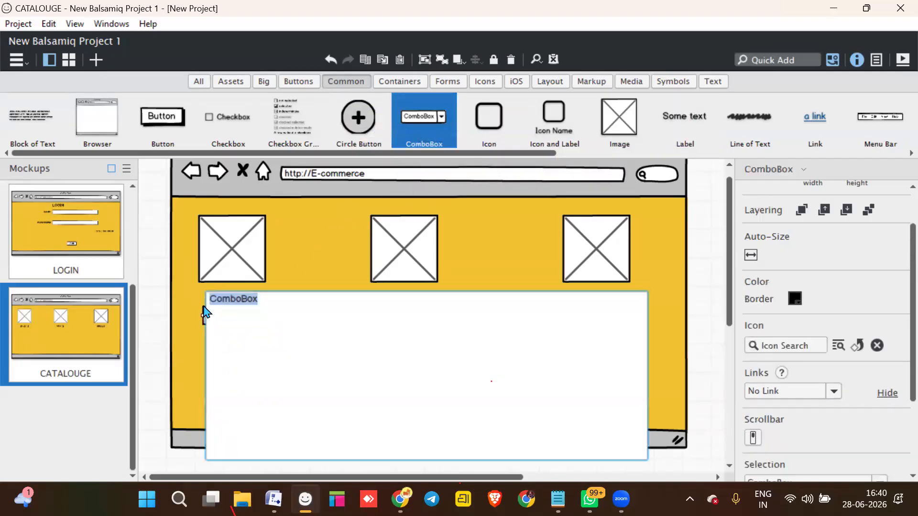
click(303, 318)
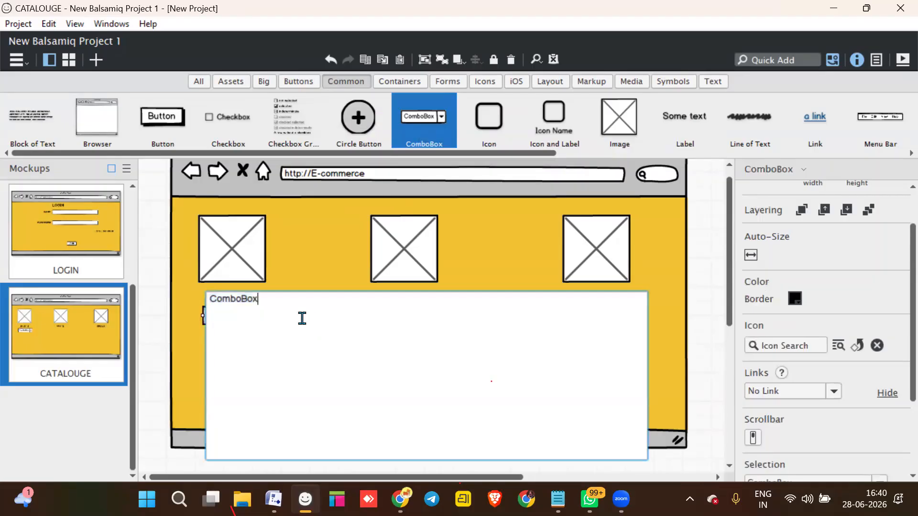
key(BackSpace)
key(BackSpace)
key(BackSpace)
key(BackSpace)
key(BackSpace)
key(BackSpace)
text(SELECT BRAND )
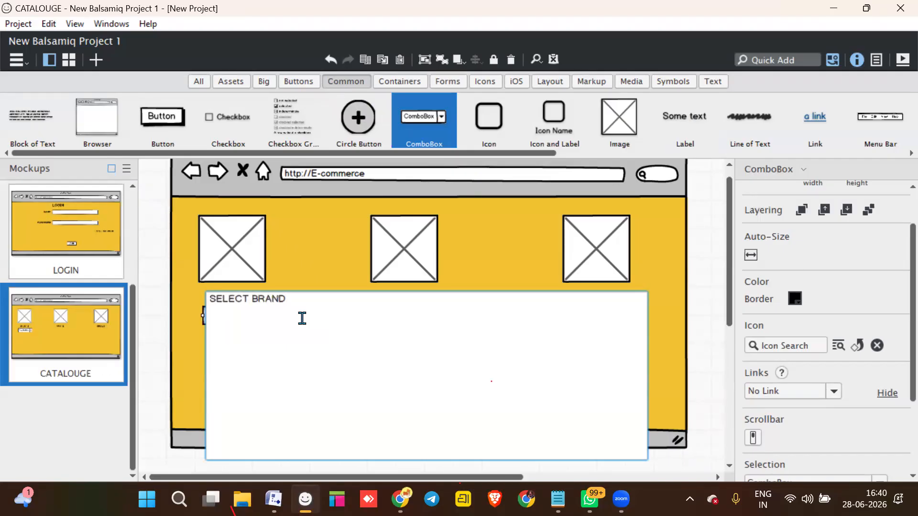
text(ADIDAS )
text(NIKE )
text(REBOOK)
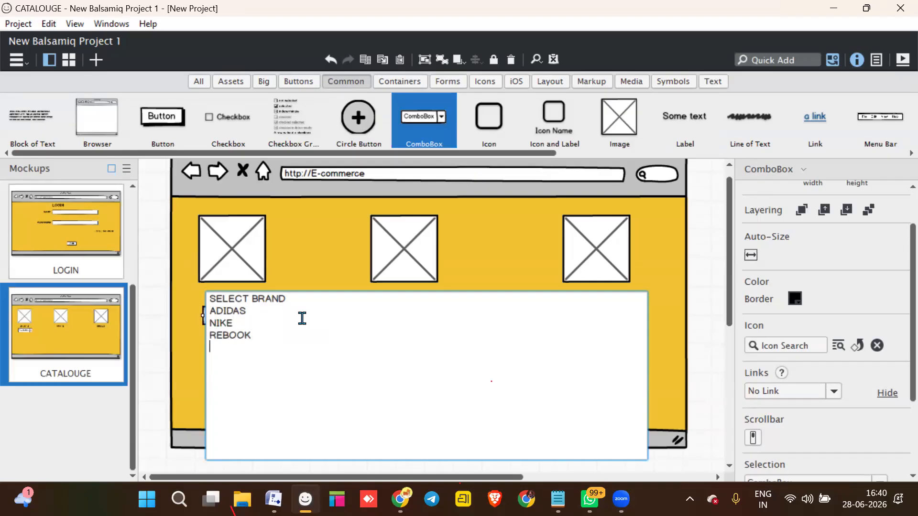
click(316, 266)
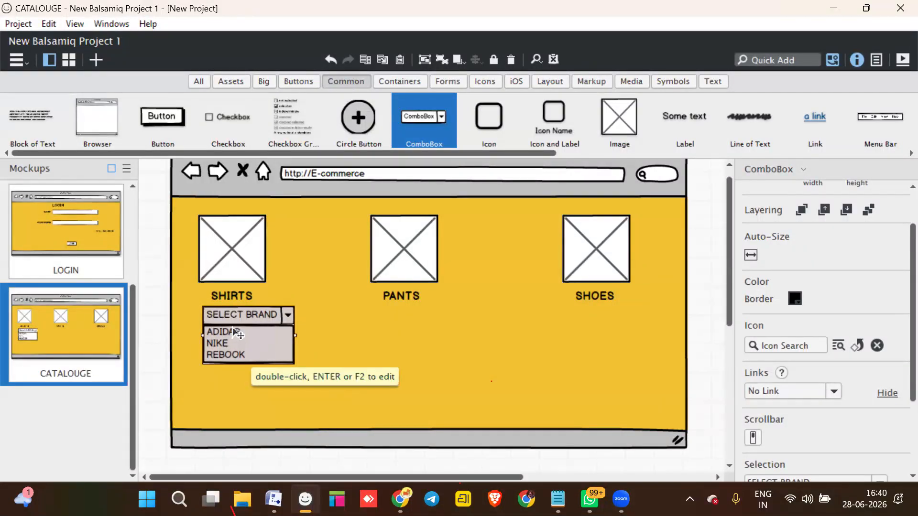
drag(234, 315, 218, 316)
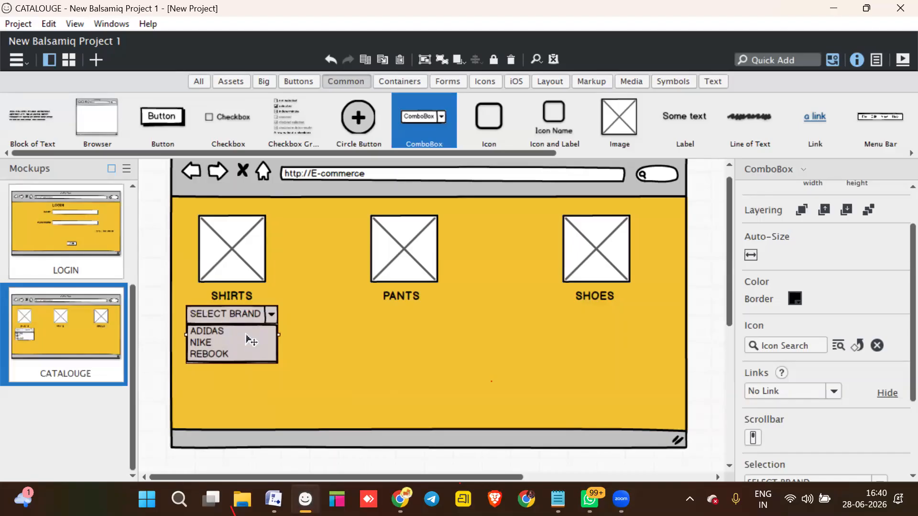
- Copy the SELECT BRAND dropdown under the PANTS and SHOES captions
key(ctrl+d)
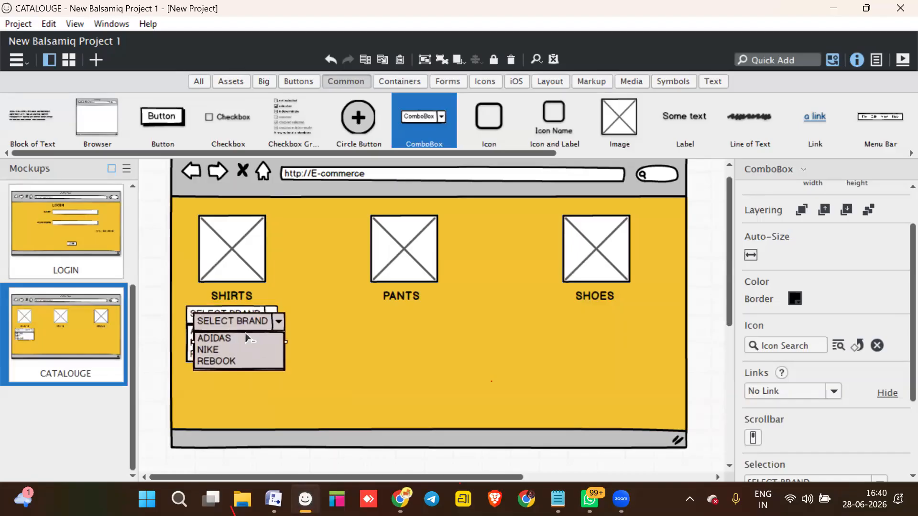
drag(210, 349, 403, 308)
key(ctrl+v)
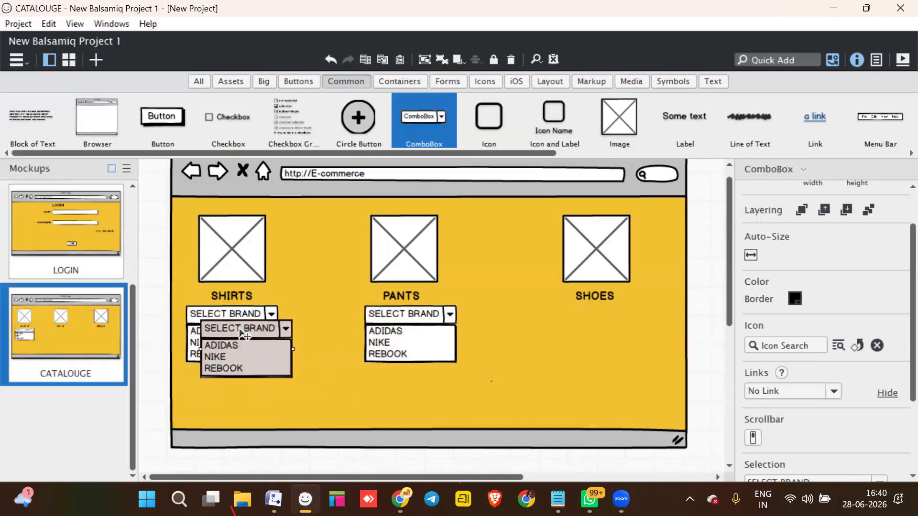
drag(258, 350, 595, 320)
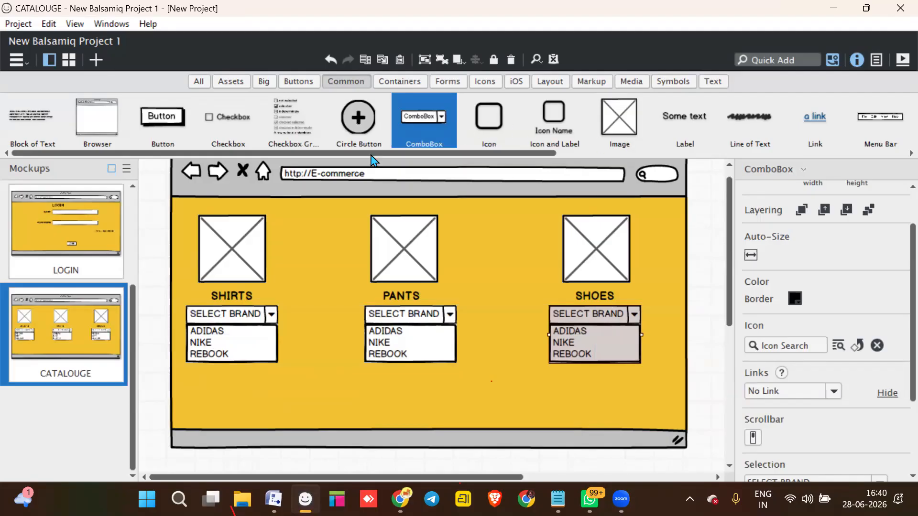
- Add a SIZES dropdown under SHIRTS and copy it under PANTS and SHOES
drag(428, 118, 188, 369)
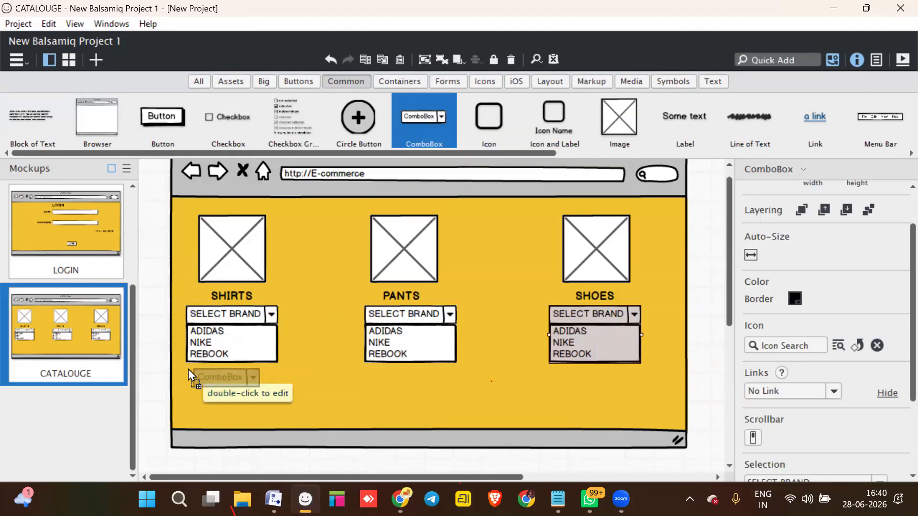
double_click(187, 369)
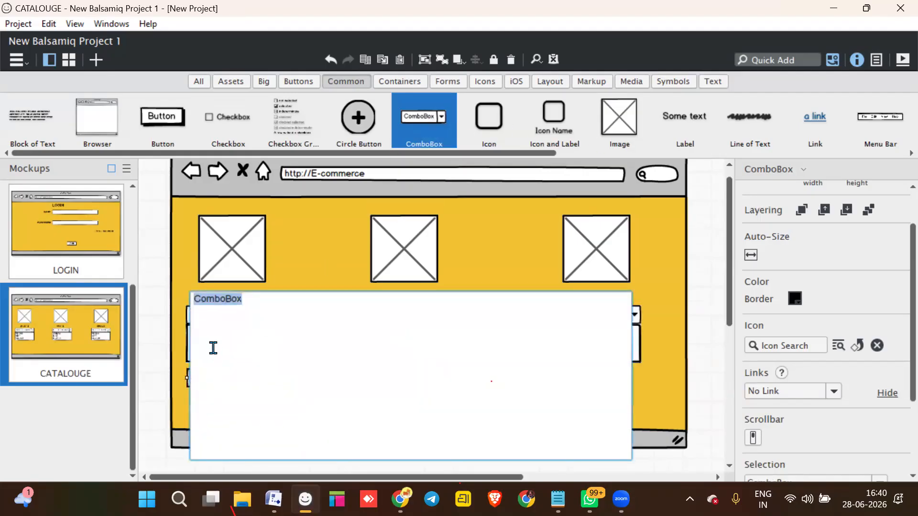
text(SI)
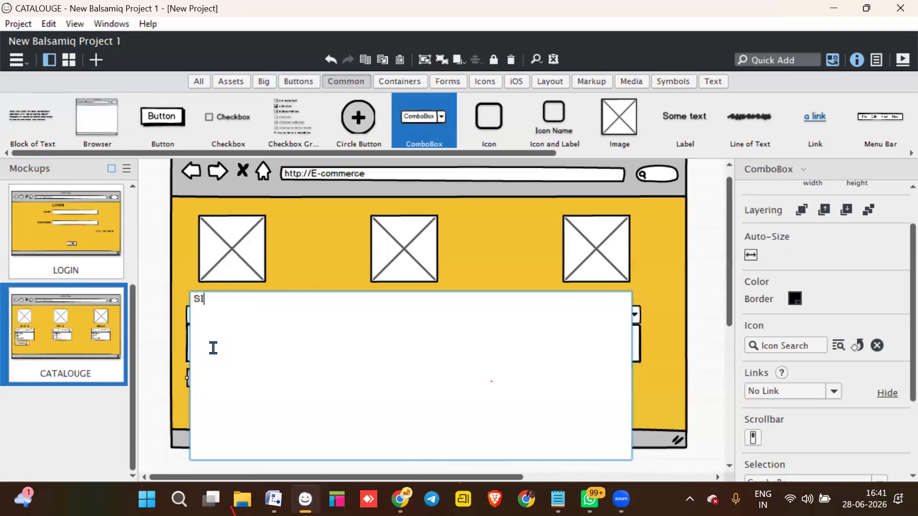
text(ZES)
click(276, 281)
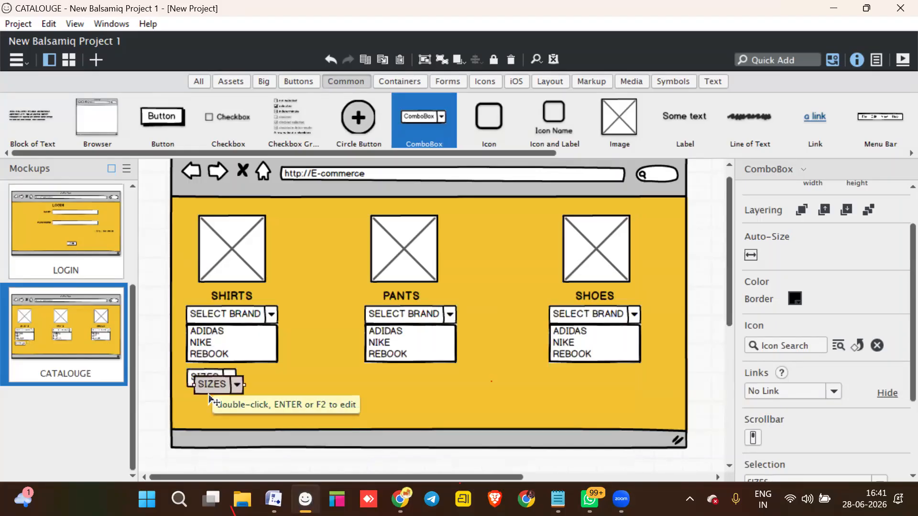
drag(204, 383, 394, 385)
drag(213, 377, 565, 380)
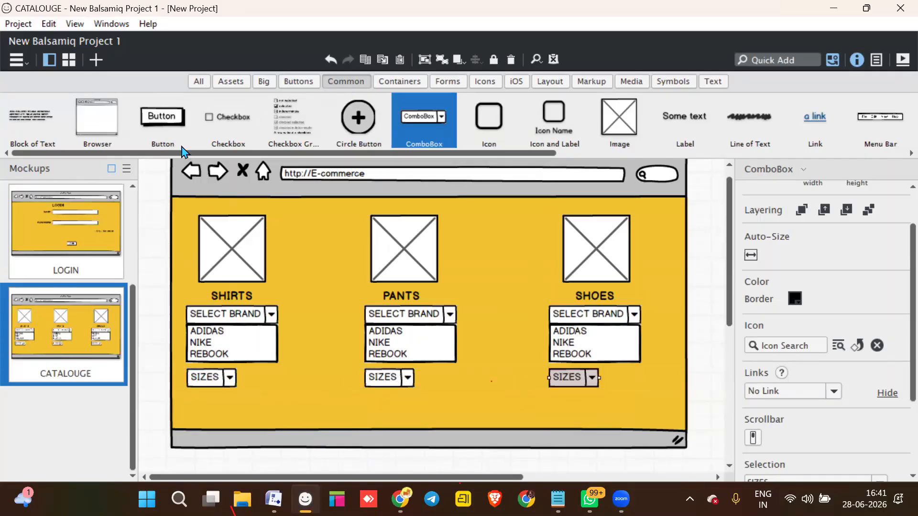
- Add a QUANTITY dropdown beside SIZES, copy it across, and place a button under SHIRTS
drag(423, 120, 243, 369)
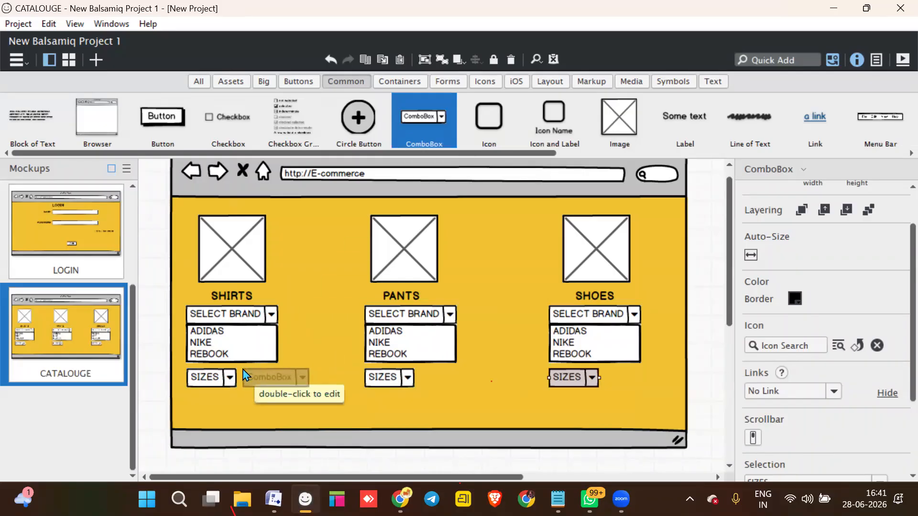
double_click(268, 377)
text(QUANTITY)
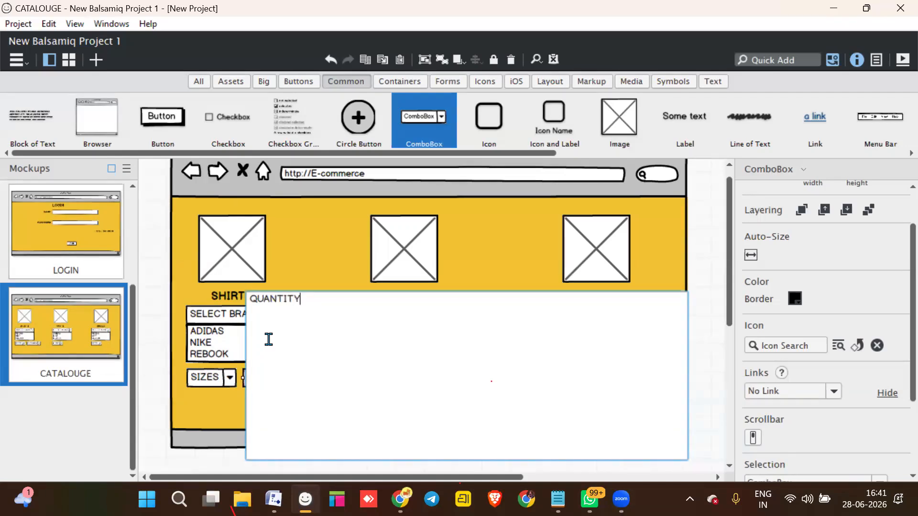
click(286, 254)
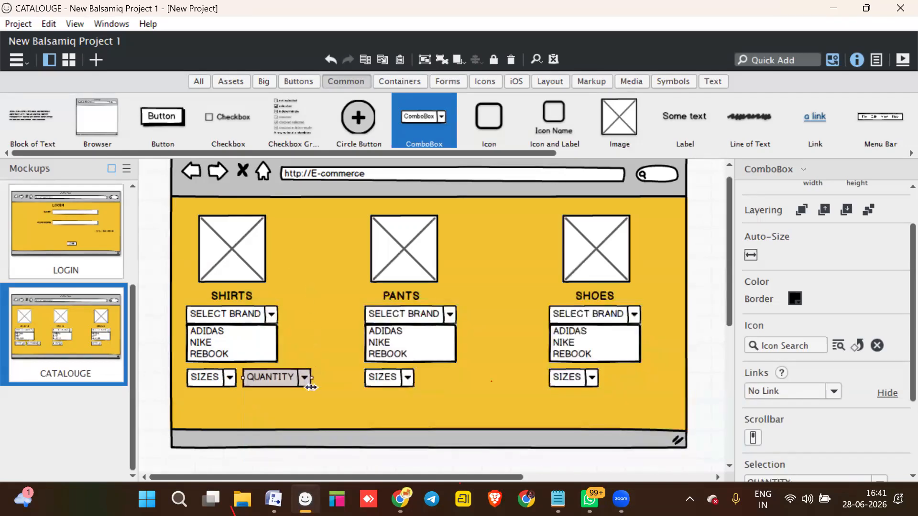
mouse_move(309, 378)
mouse_down()
mouse_move(294, 377)
mouse_move(310, 377)
mouse_up()
click(321, 331)
click(293, 384)
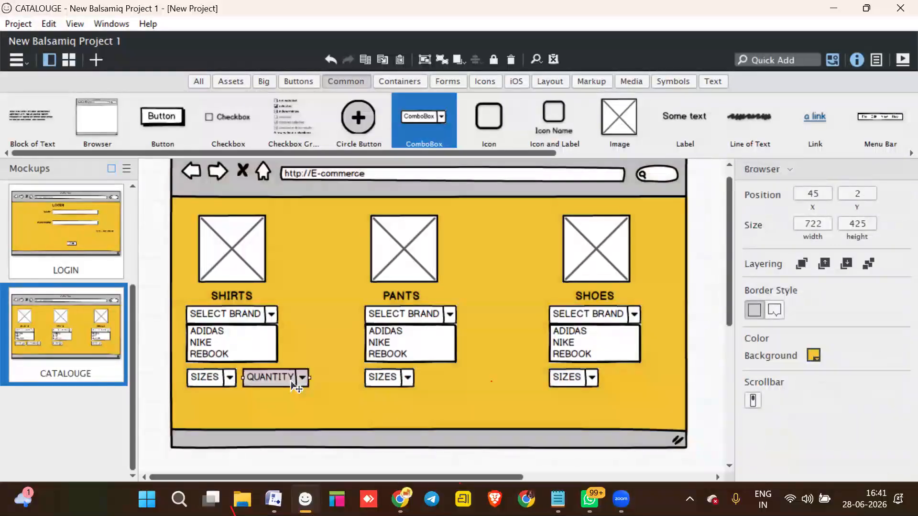
drag(293, 385, 639, 379)
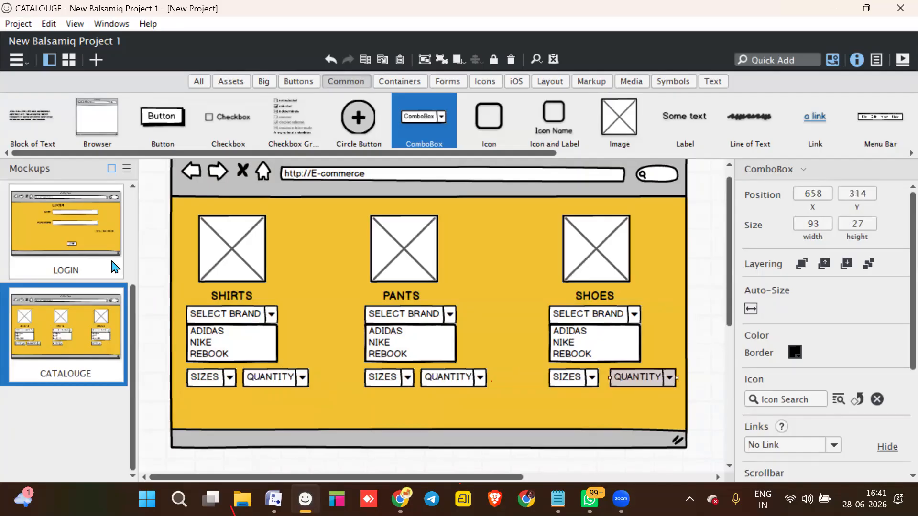
drag(168, 125, 208, 392)
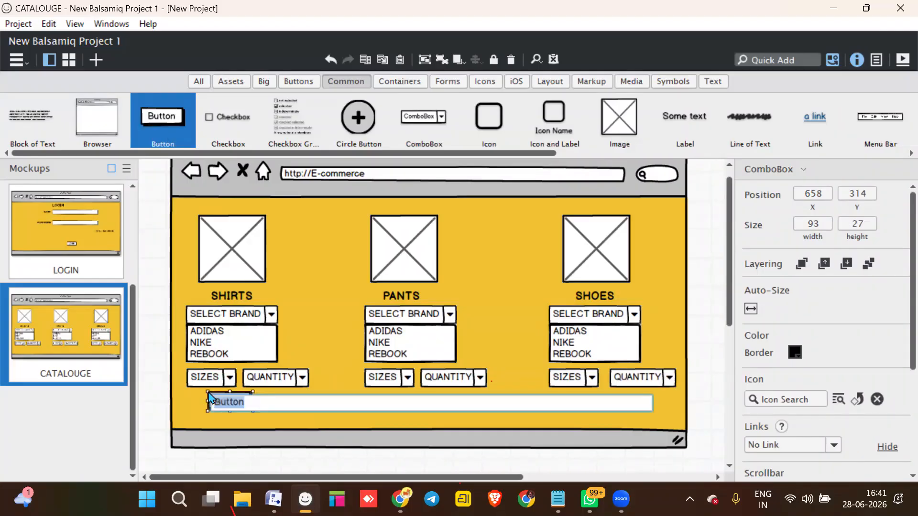
- Label the button ADD and copy it under PANTS and SHOES
text(ADD)
key(Return)
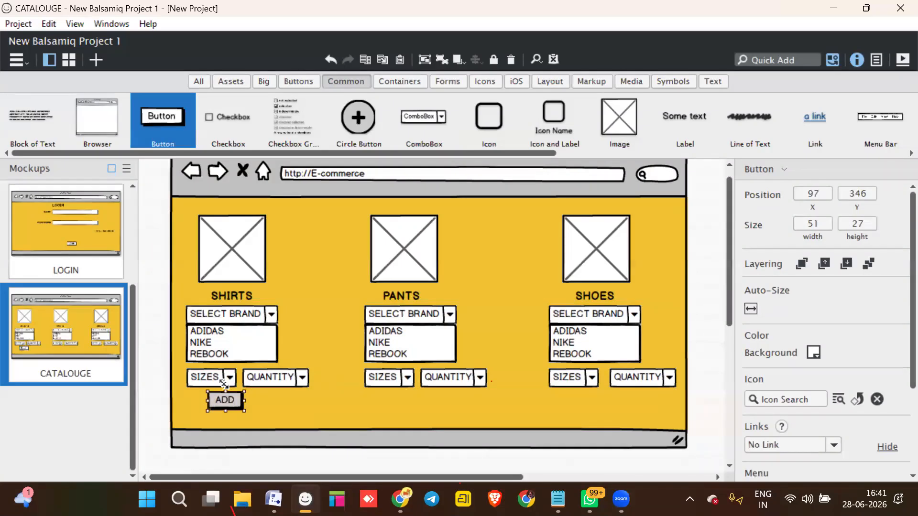
drag(234, 407, 418, 406)
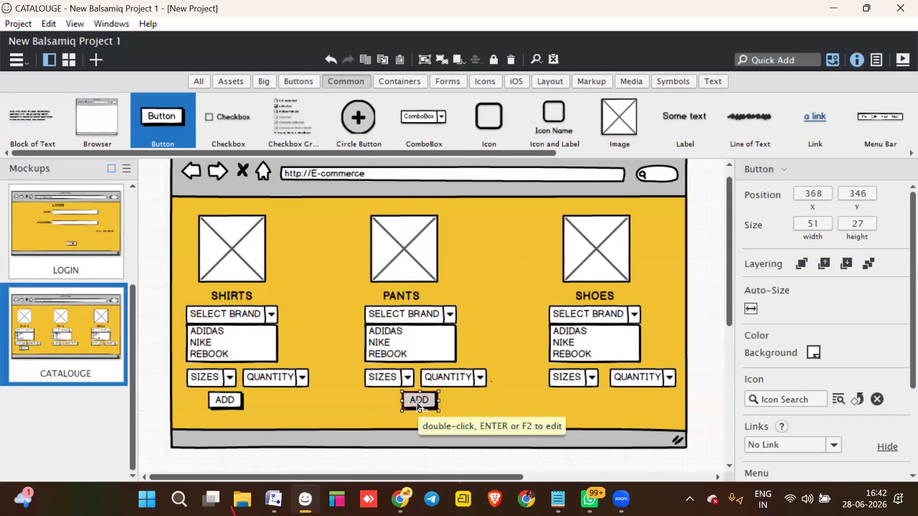
key(ctrl+v)
drag(243, 415, 632, 406)
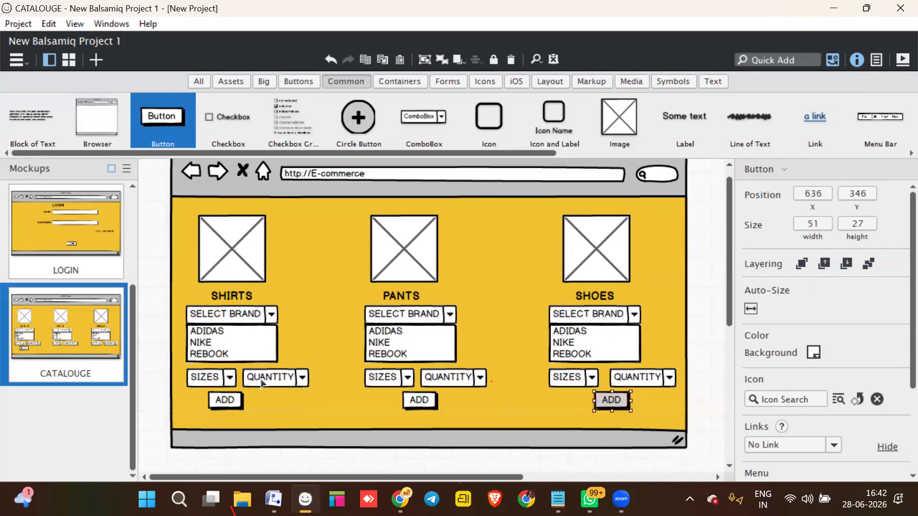
- Add a CONTINUE button near the page bottom with an aqua background
drag(163, 120, 483, 407)
text(CONTINUE)
key(Return)
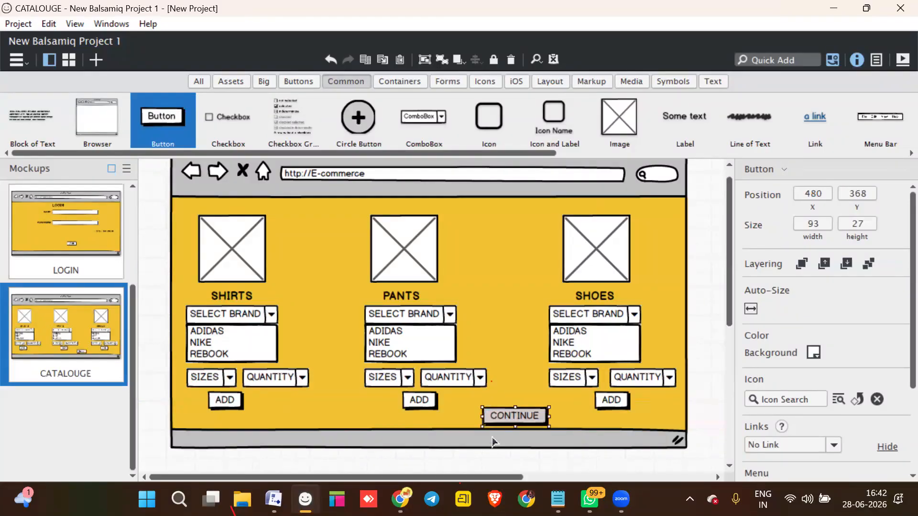
click(813, 353)
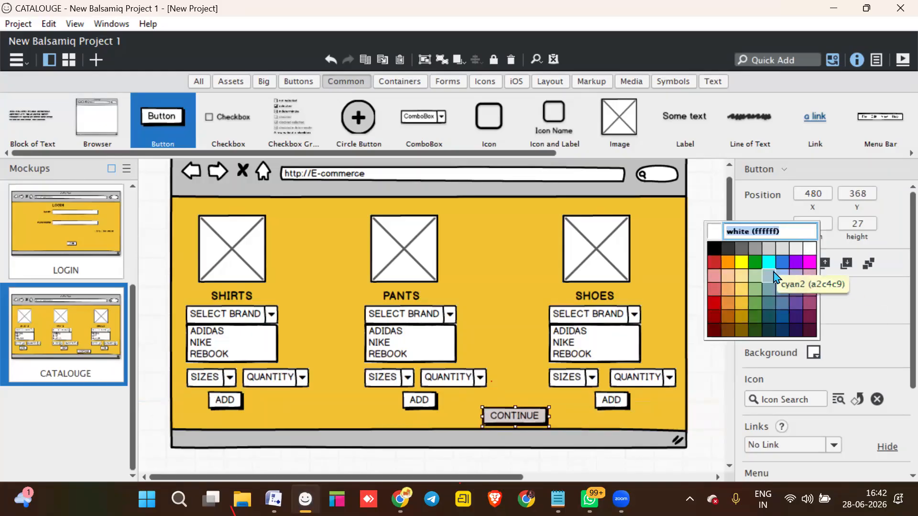
click(769, 263)
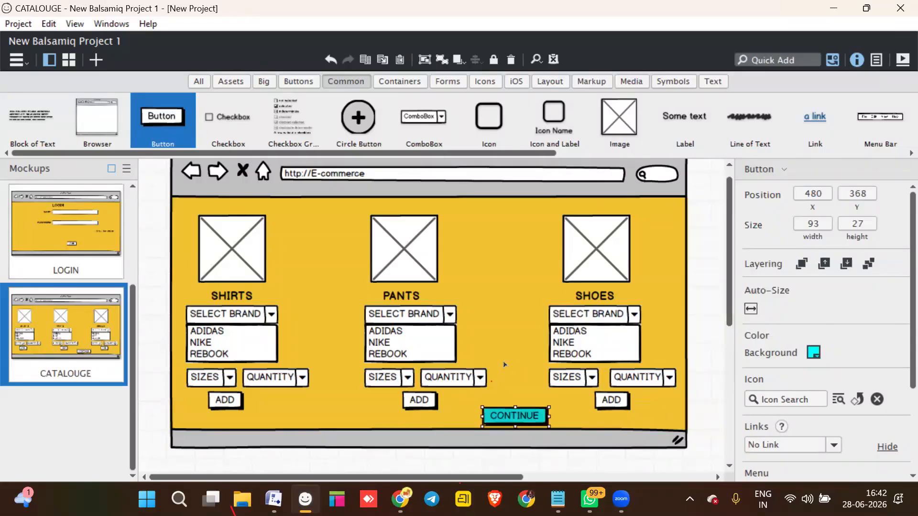
- Duplicate CATALOUGE from its thumbnail menu and rename the new mockup CART
right_click(62, 336)
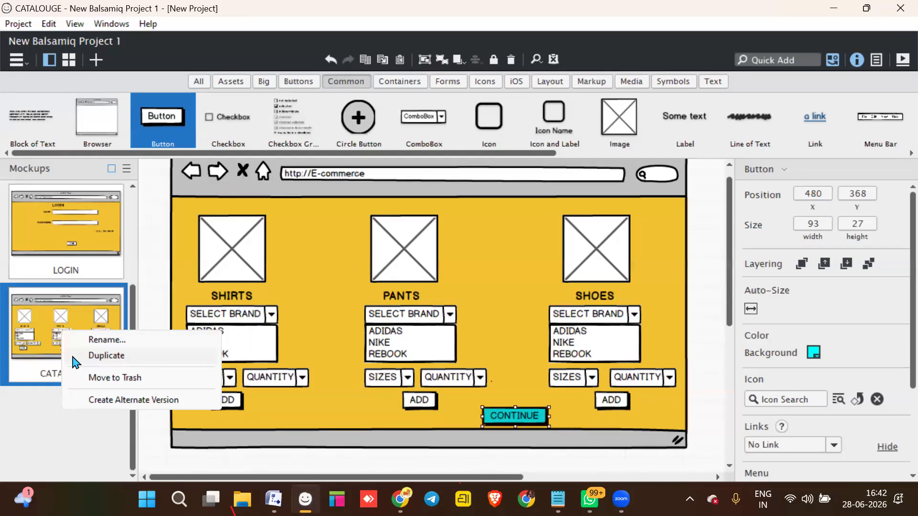
click(75, 356)
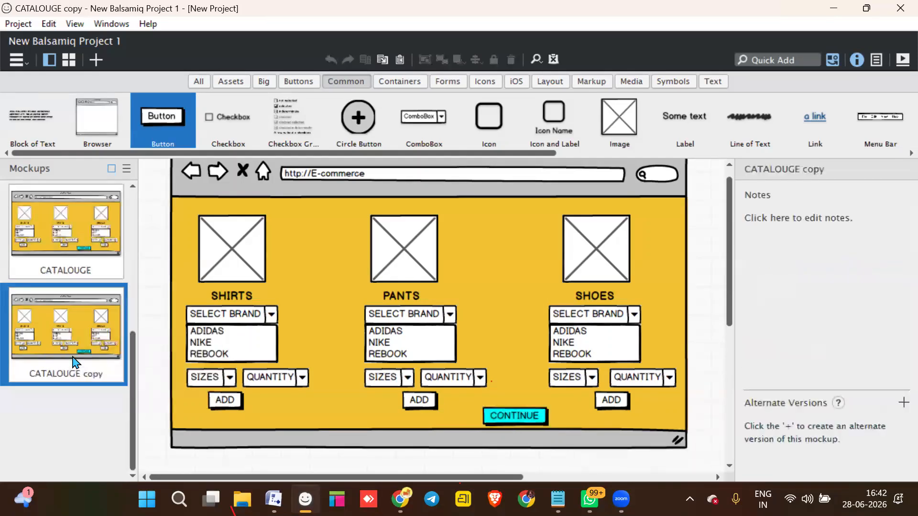
right_click(74, 362)
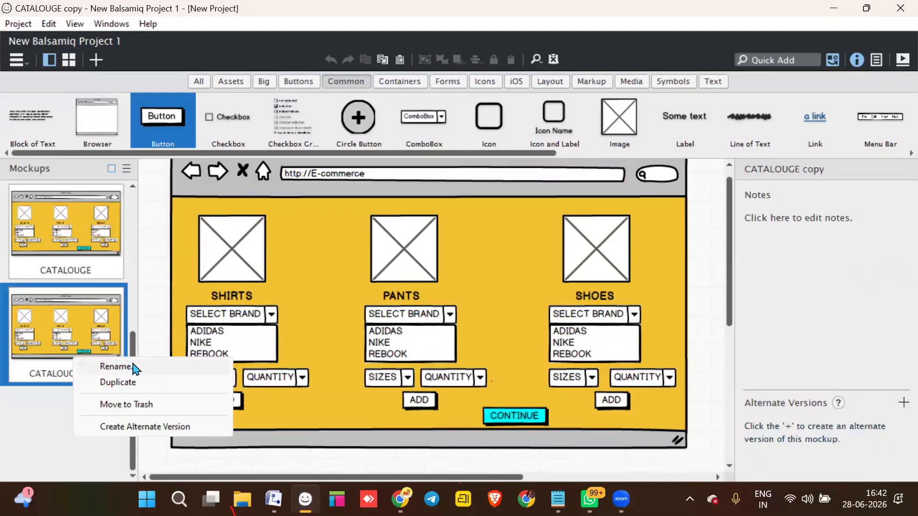
click(133, 366)
key(BackSpace)
text(CART)
key(Return)
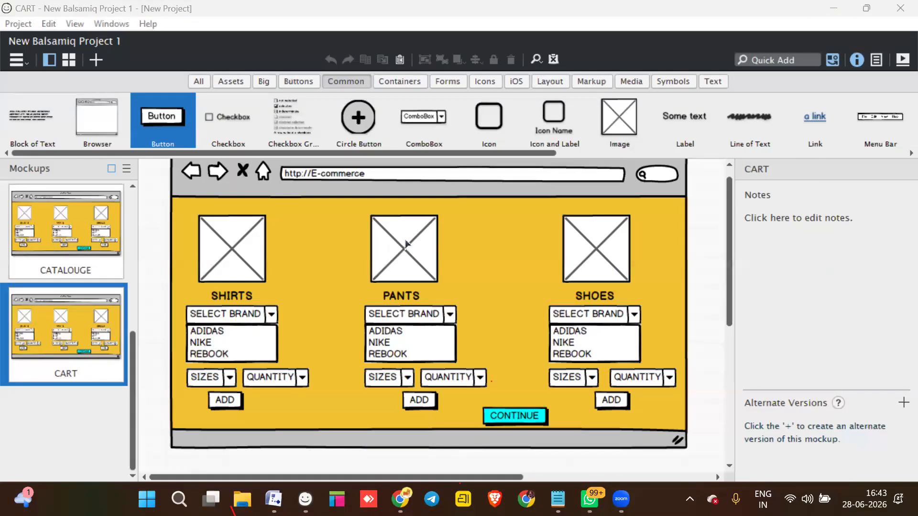
- Select the PANTS image, caption, brand, sizes and quantity dropdowns, and ADD button
click(286, 285)
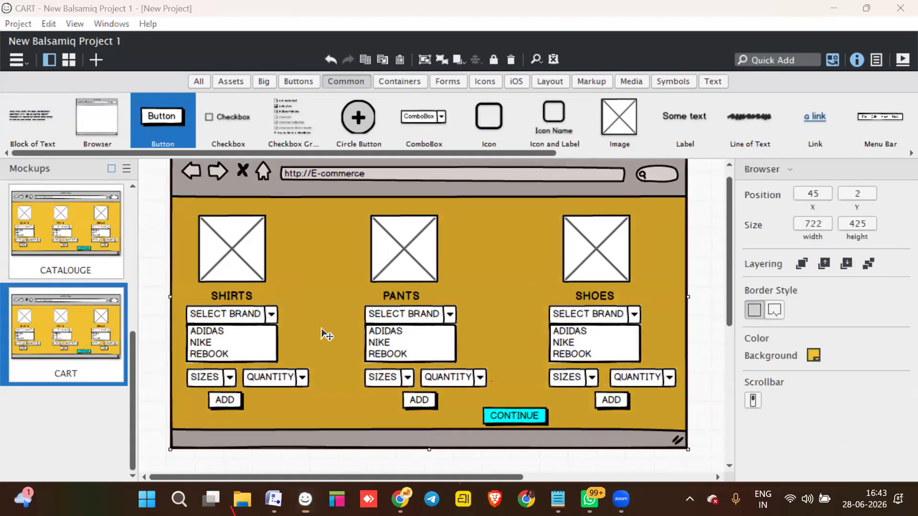
click(391, 258)
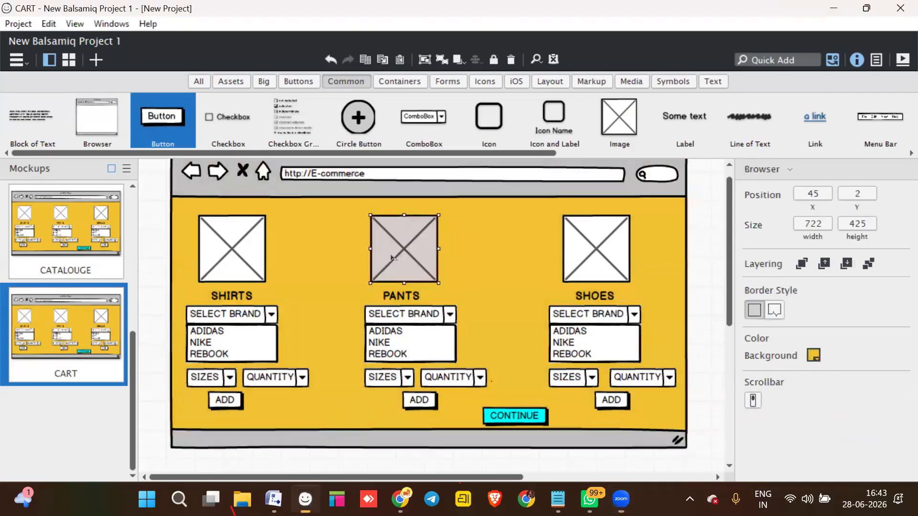
shift+click(402, 297)
shift+click(396, 344)
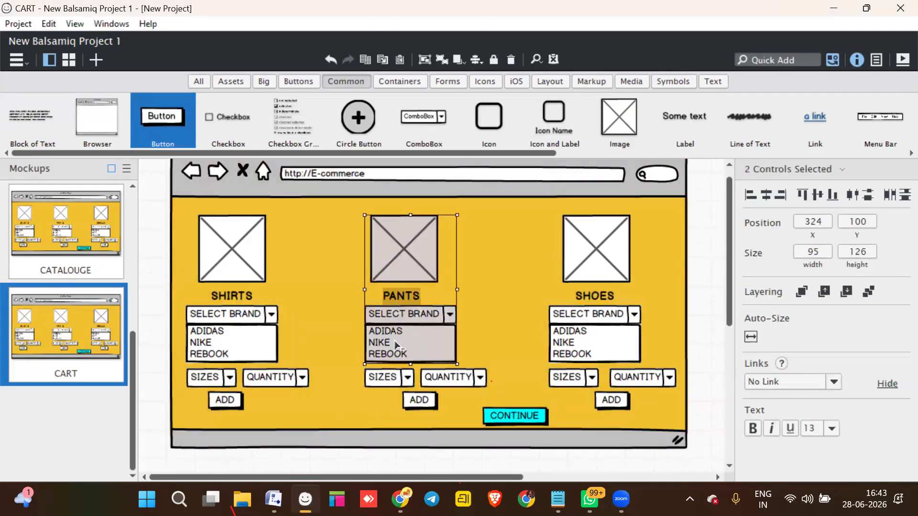
shift+click(394, 382)
shift+click(440, 378)
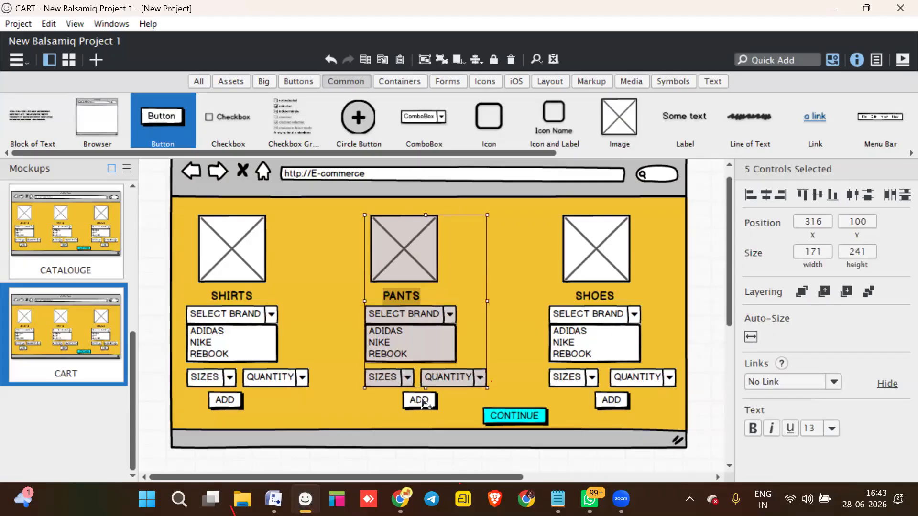
shift+click(418, 400)
- Add the six matching SHOES controls to the selection and delete all twelve
shift+click(594, 243)
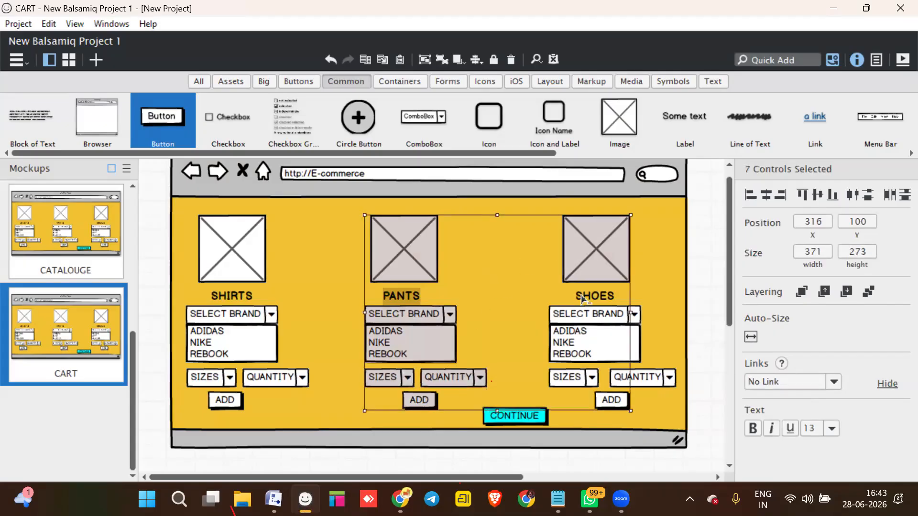
shift+click(584, 297)
shift+click(585, 339)
shift+click(577, 379)
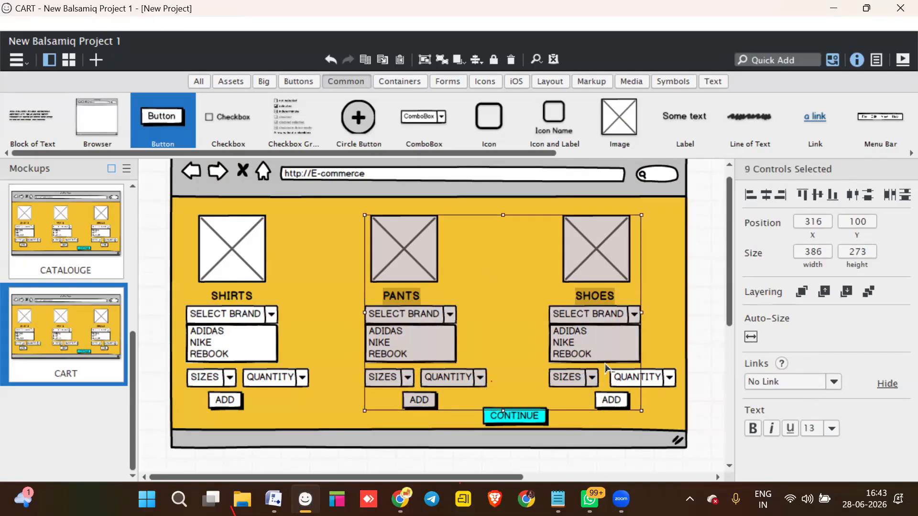
shift+click(635, 378)
shift+click(612, 400)
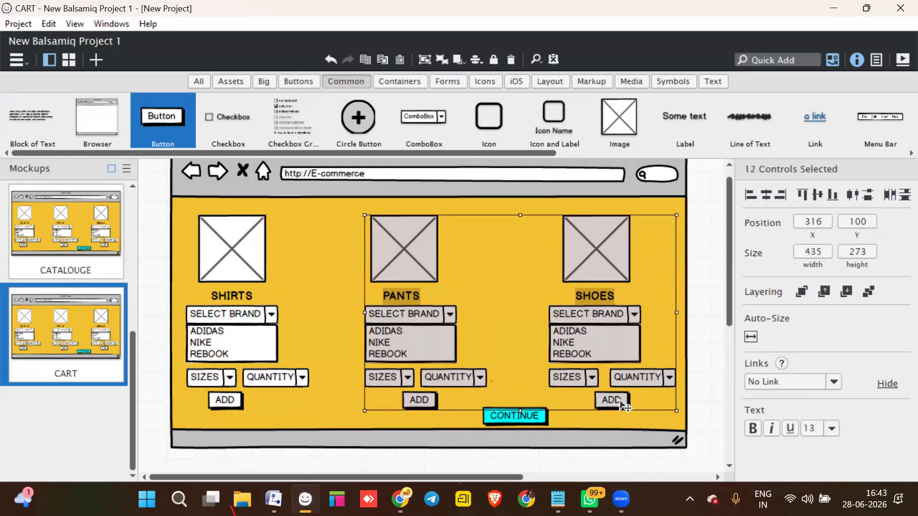
key(Delete)
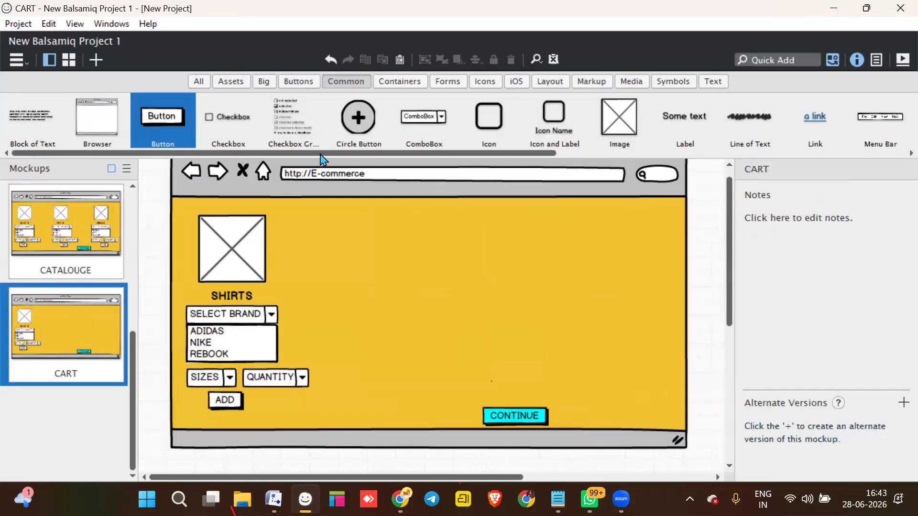
drag(349, 164, 304, 210)
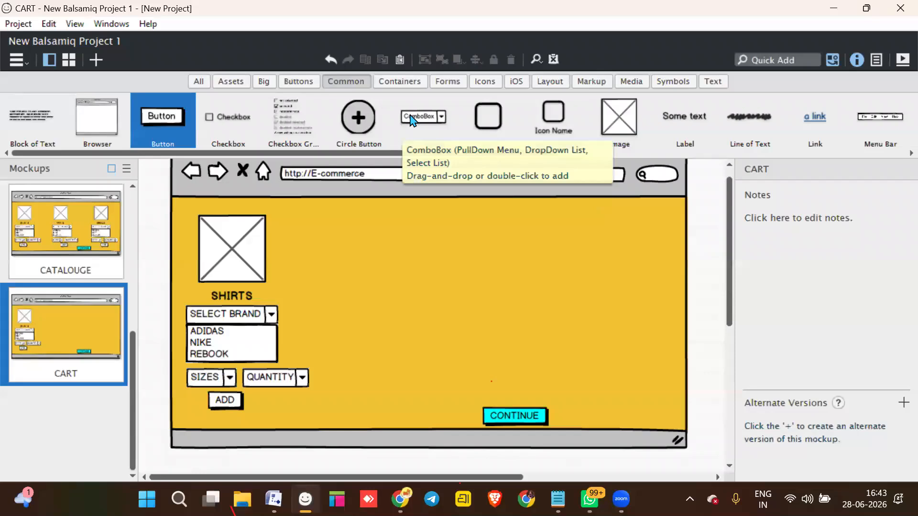
drag(411, 120, 404, 242)
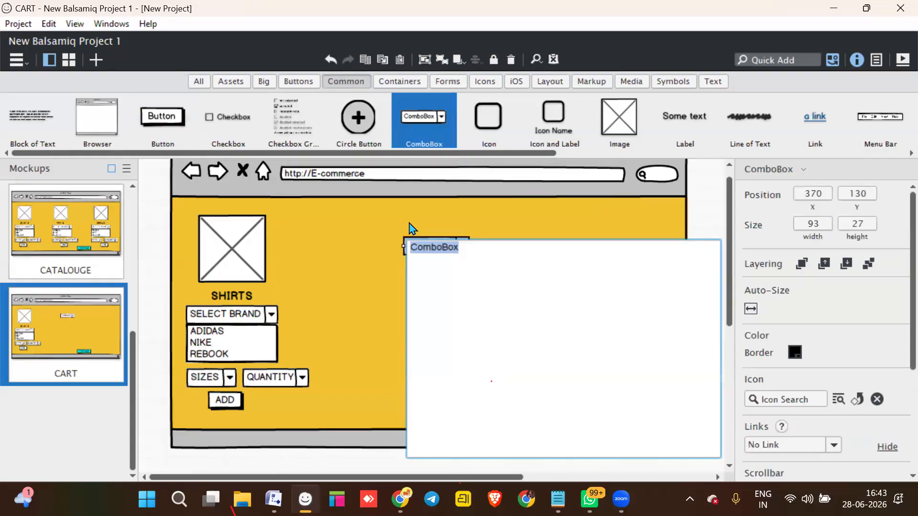
text(SIZE)
key(Return)
text(L)
key(Return)
text(XL)
key(Return)
text(2XL)
key(Return)
text(3XL)
key(Return)
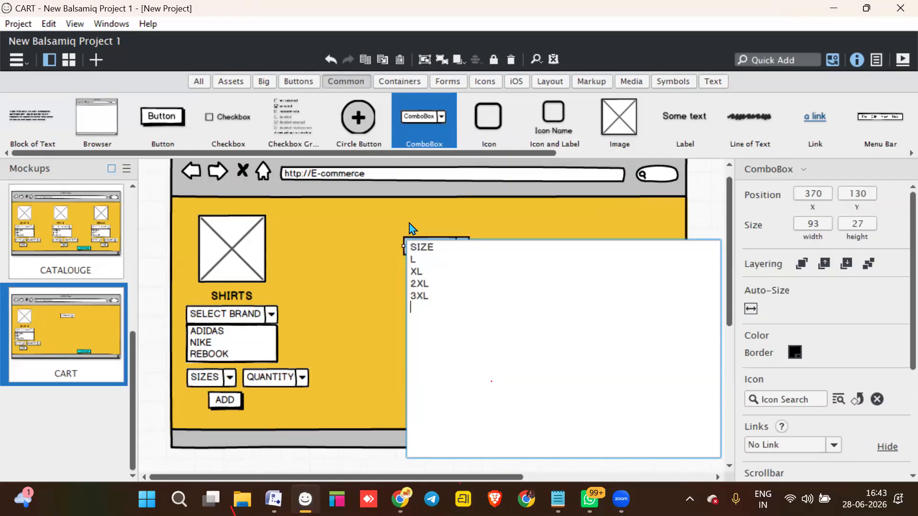
text(4XL)
key(ctrl+Return)
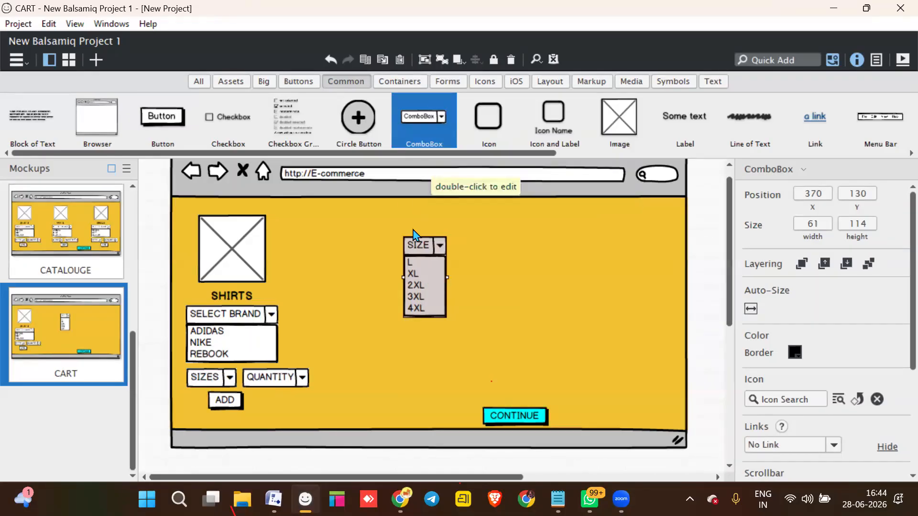
key(Delete)
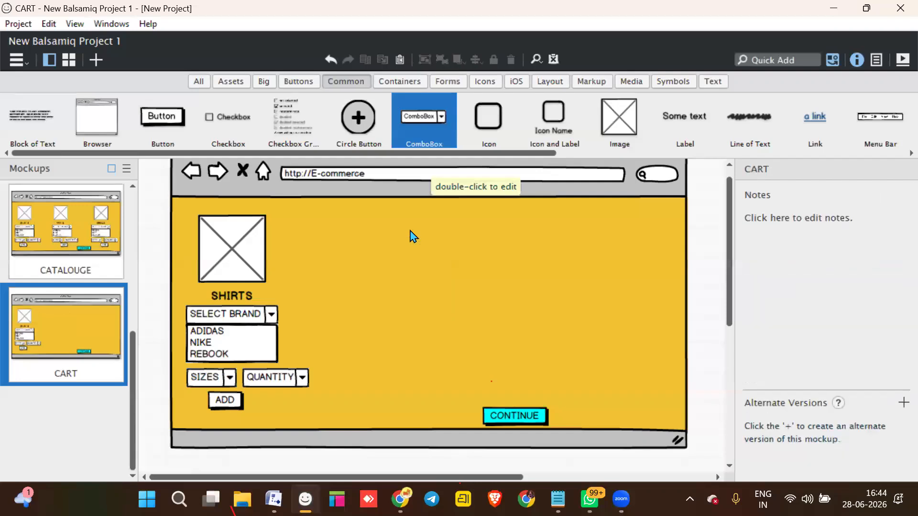
- Reposition the CONTINUE button right and slightly up, to about 536, 357
click(517, 416)
drag(464, 410, 522, 419)
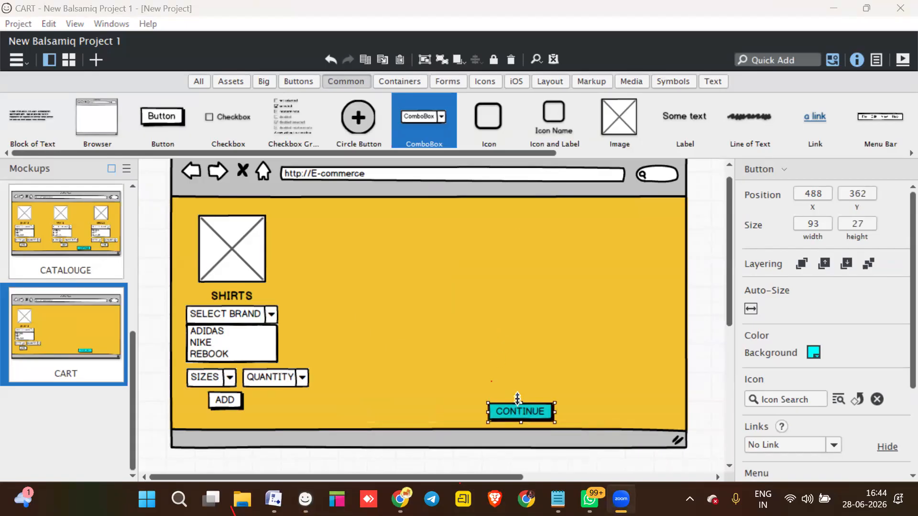
drag(548, 417, 582, 414)
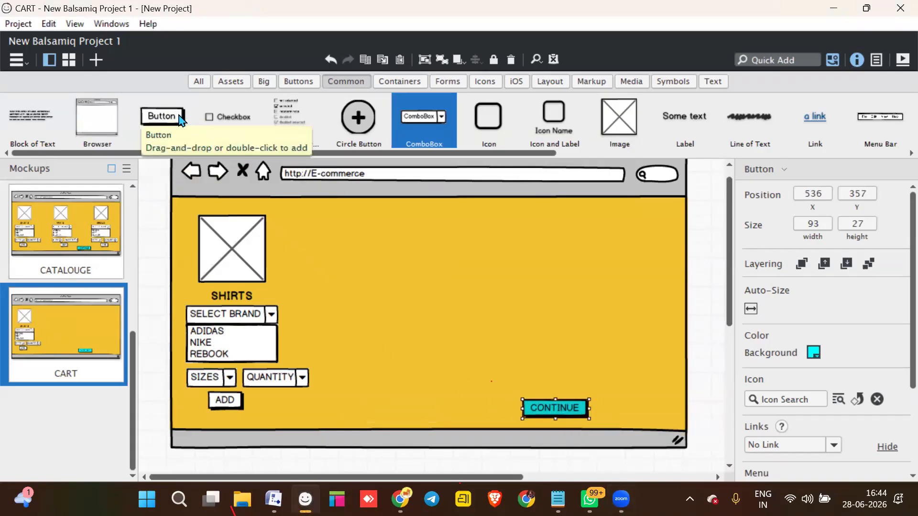
- Add a GO BACK button lined up beside the CONTINUE button
drag(163, 116, 435, 399)
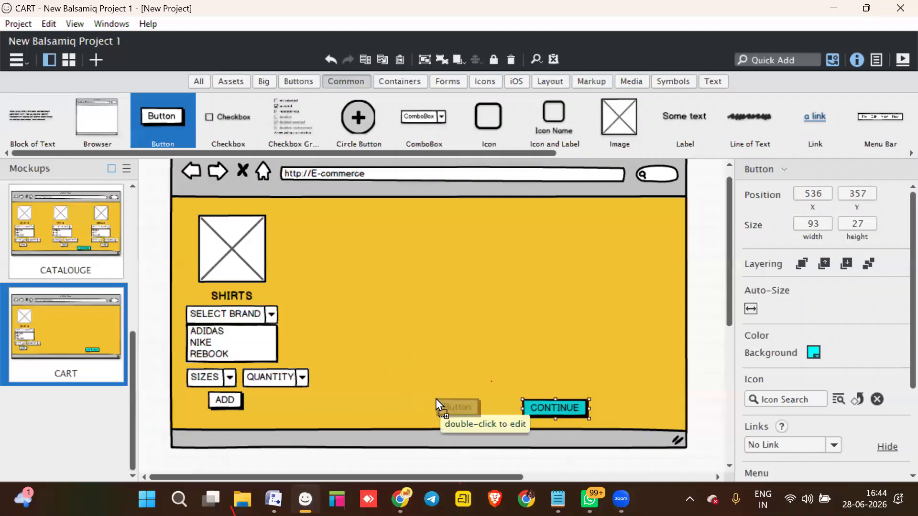
double_click(437, 399)
text(GO BACK)
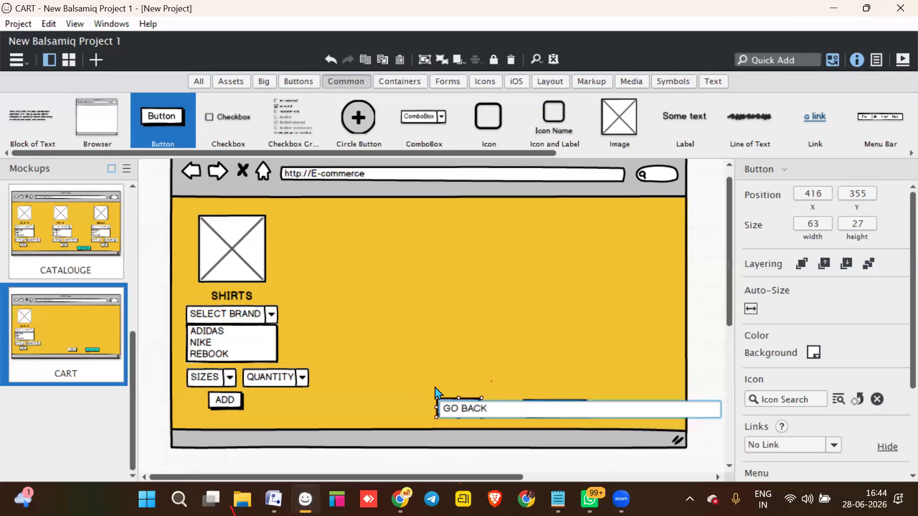
key(Return)
mouse_move(454, 406)
mouse_down()
mouse_move(451, 421)
mouse_move(442, 414)
mouse_up()
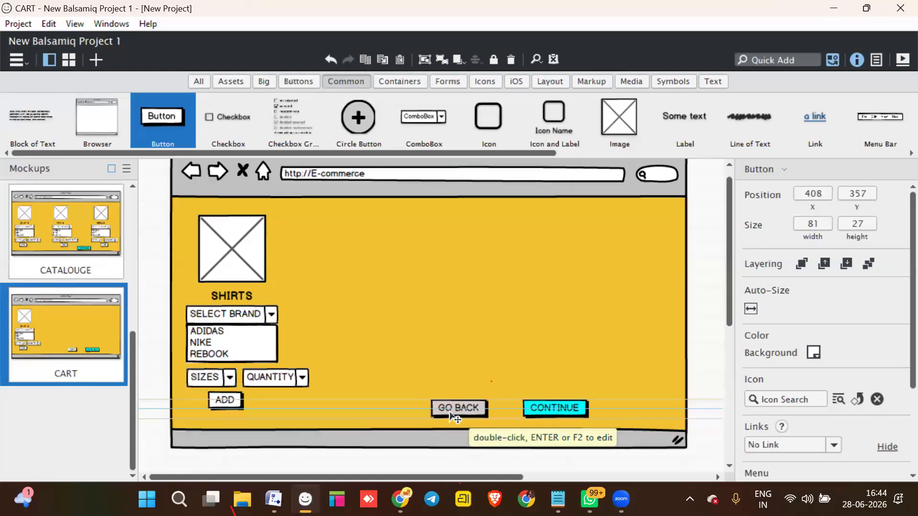
- Set the GO BACK button's background colour to red
click(814, 354)
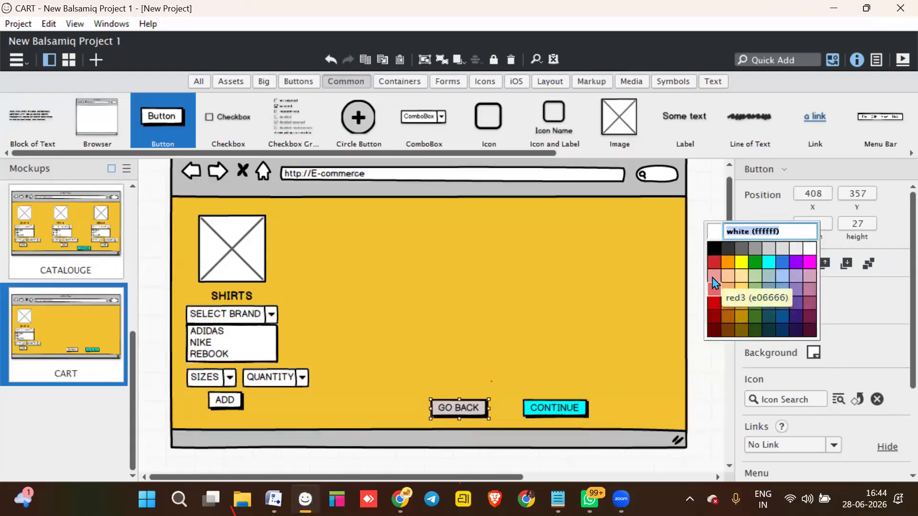
click(715, 265)
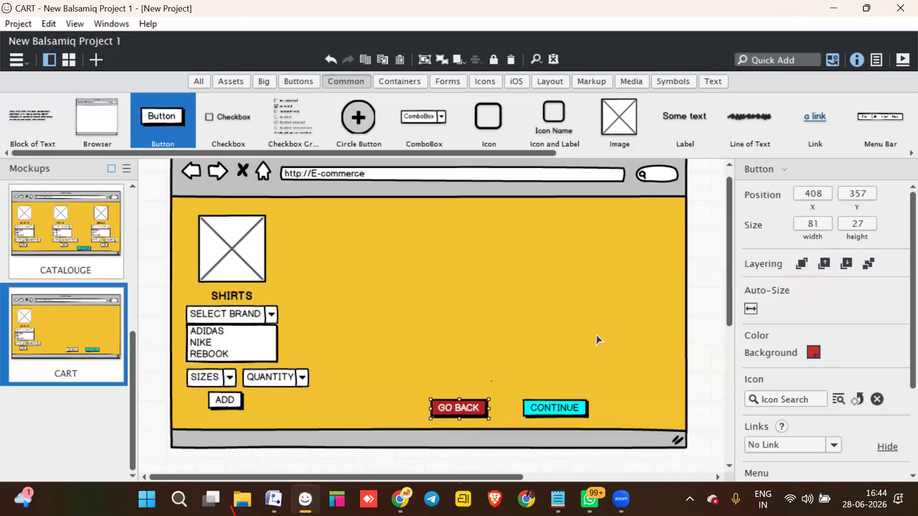
click(530, 363)
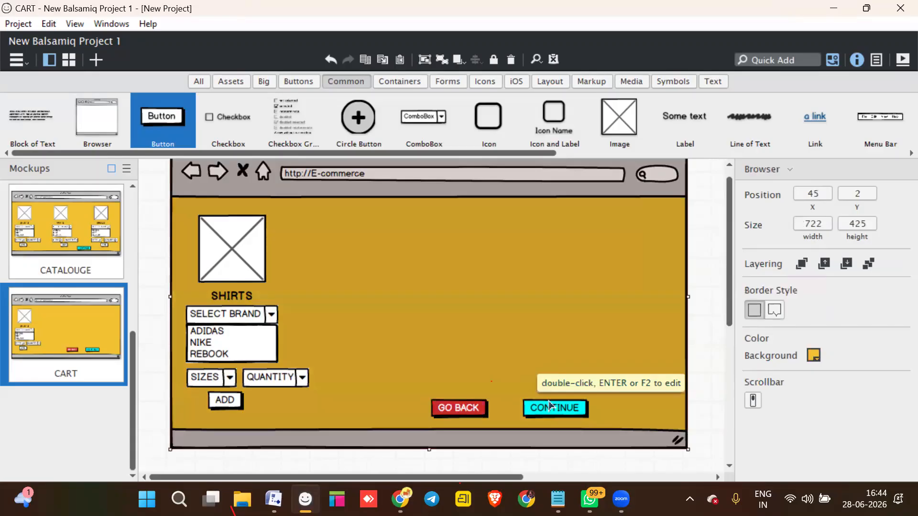
- Duplicate CART in the mockup list and rename the copy PAYMENT
right_click(100, 349)
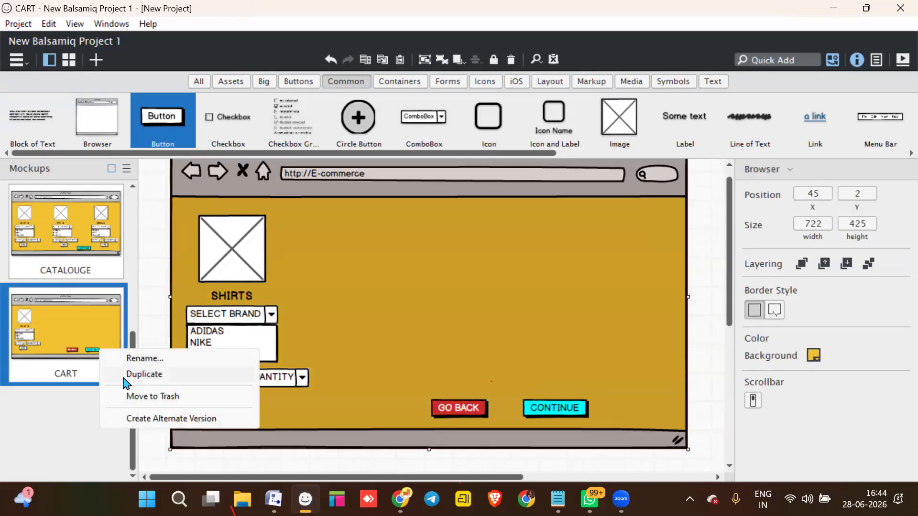
click(143, 374)
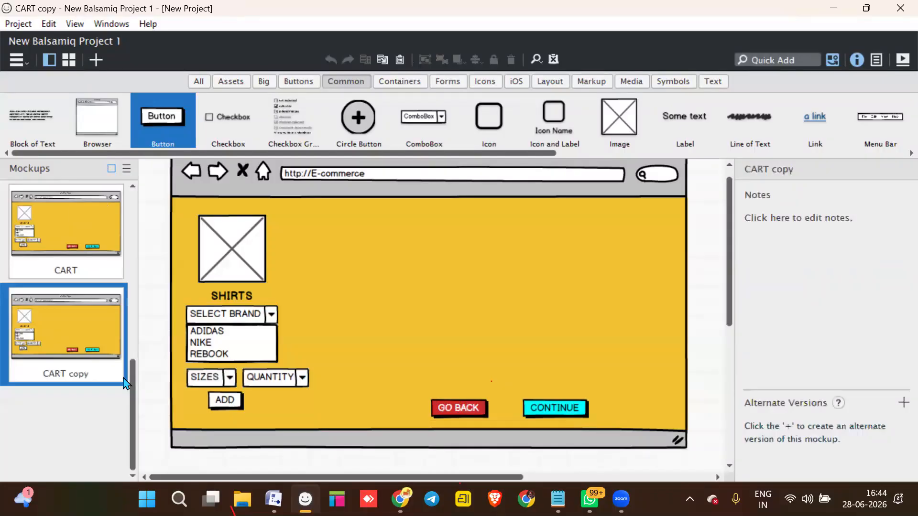
right_click(60, 360)
click(96, 368)
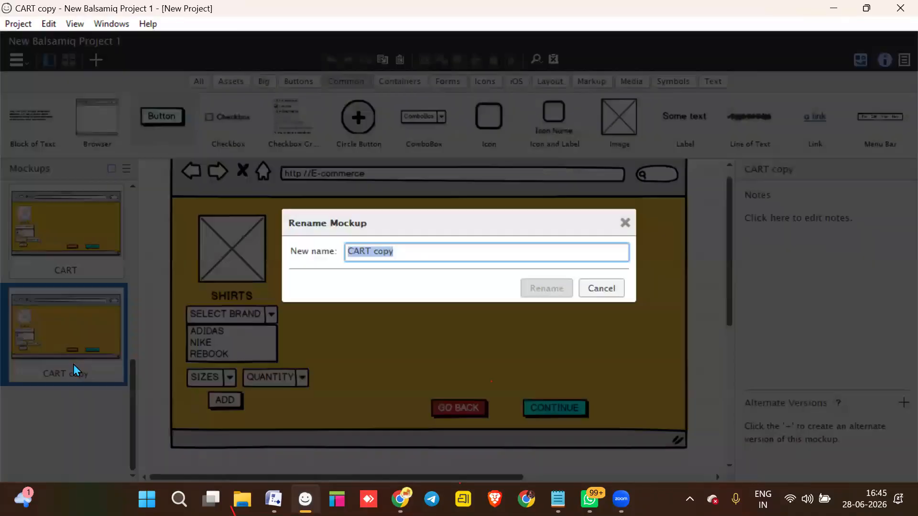
text(PAY)
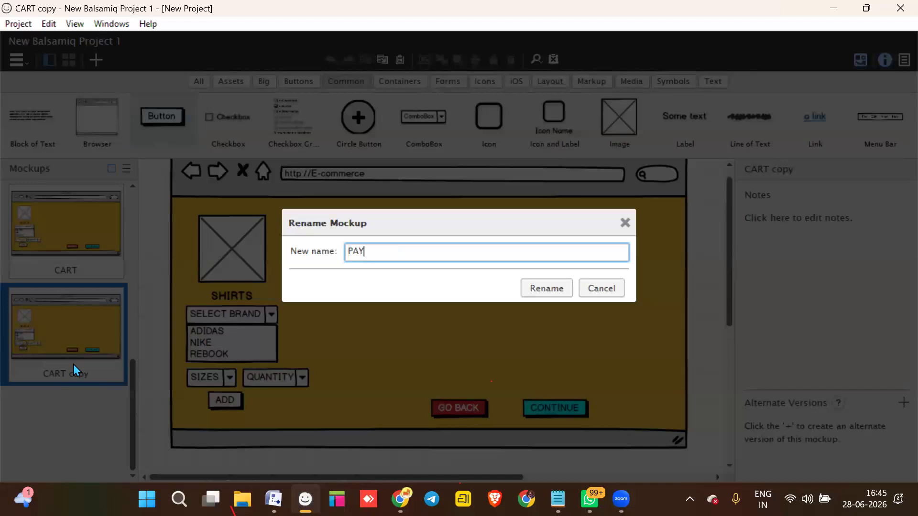
text(MENT)
key(Return)
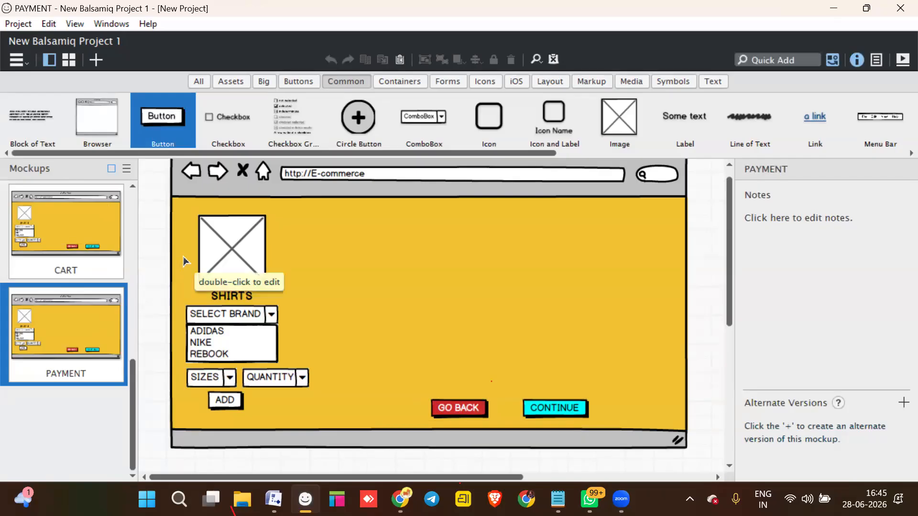
- Delete the shirt image, SHIRTS, SIZES, QUANTITY and ADD, then undo the browser frame's removal
click(210, 261)
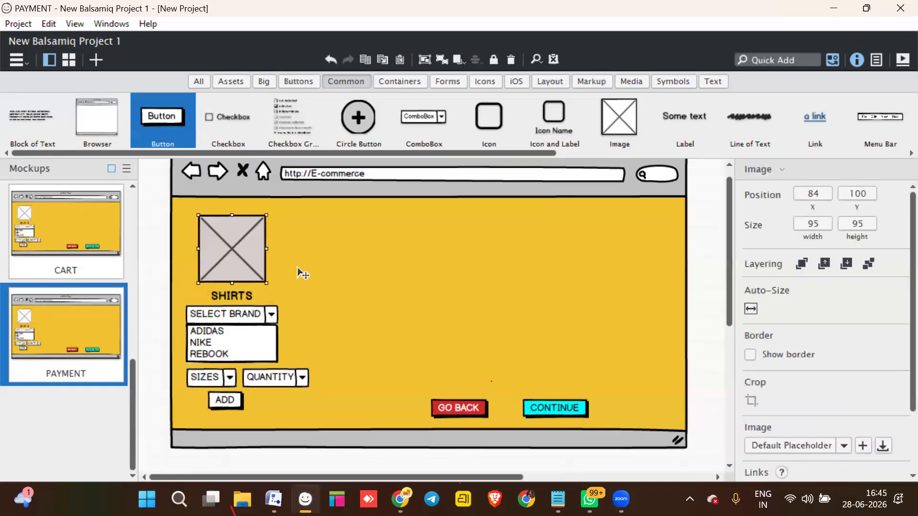
click(303, 273)
shift+click(237, 250)
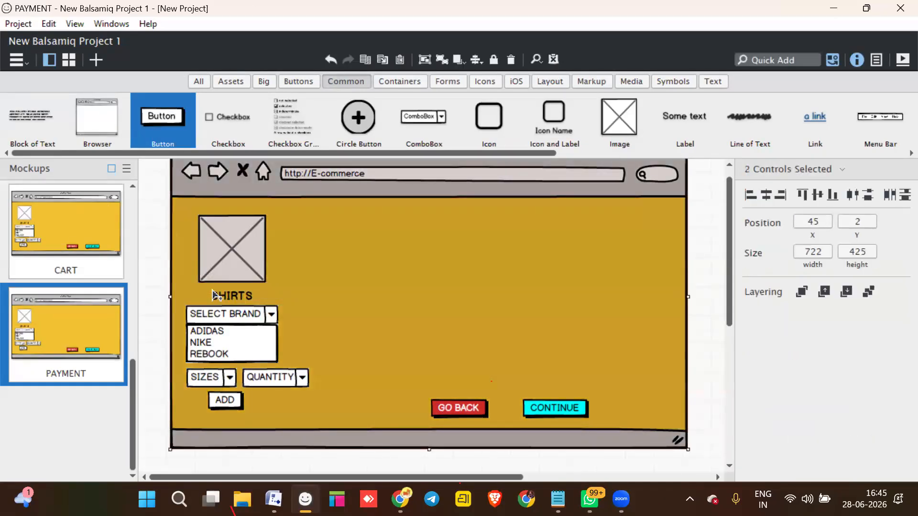
shift+click(225, 296)
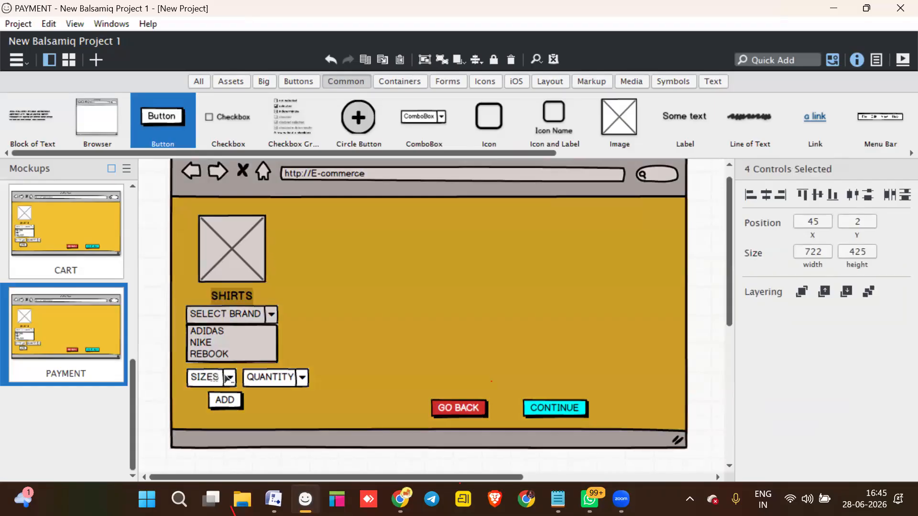
shift+click(210, 375)
shift+click(268, 377)
shift+click(230, 401)
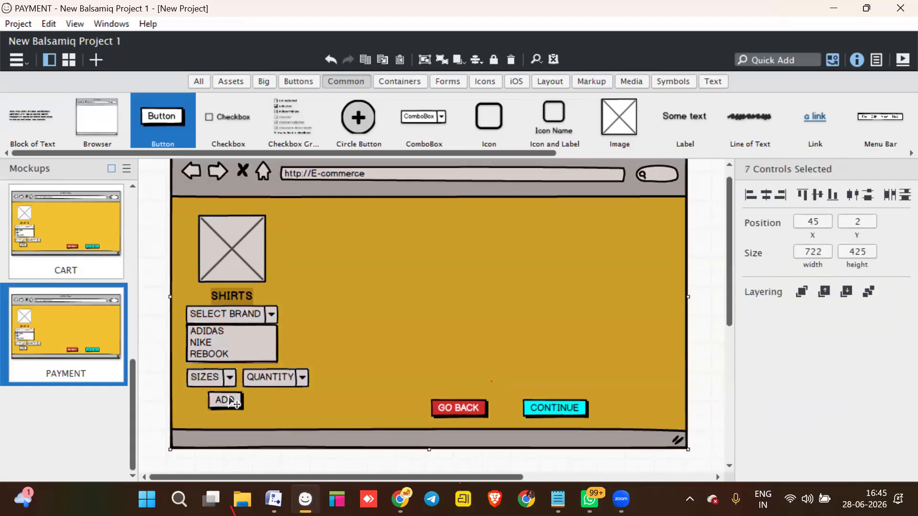
key(Delete)
key(ctrl+z)
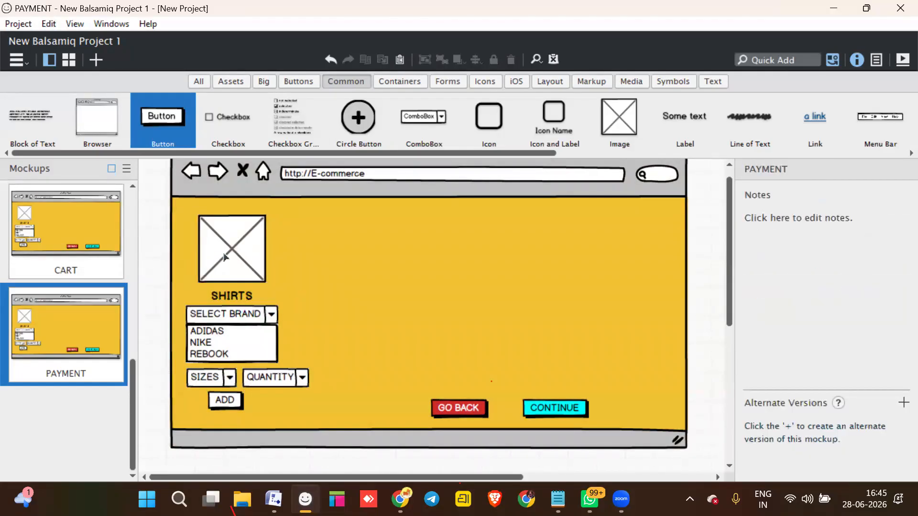
- Delete the shirt image, SHIRTS label, brand list, SIZES, QUANTITY and ADD button
click(226, 258)
shift+click(226, 298)
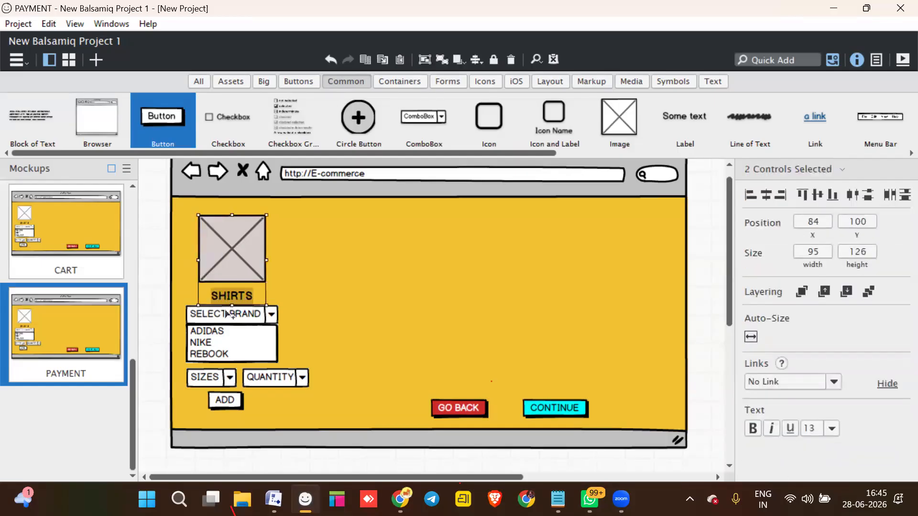
shift+click(206, 342)
shift+click(204, 378)
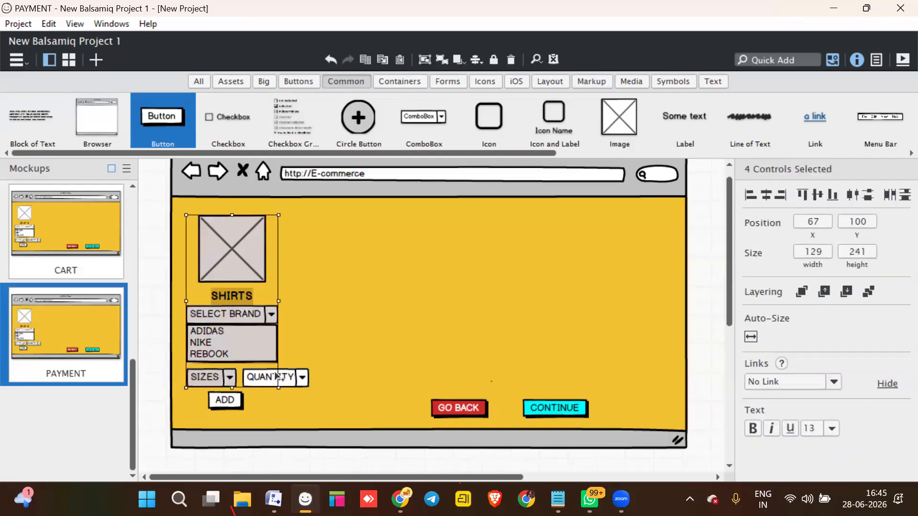
shift+click(264, 376)
shift+click(231, 404)
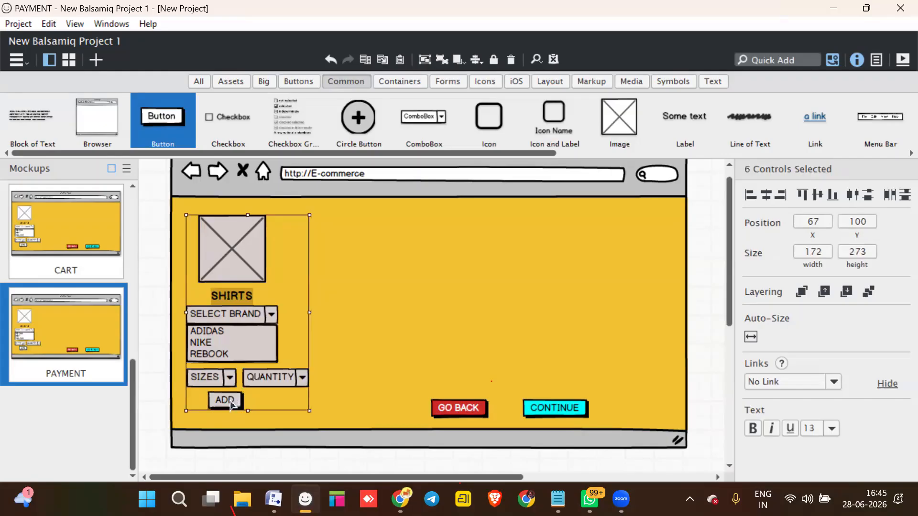
key(Delete)
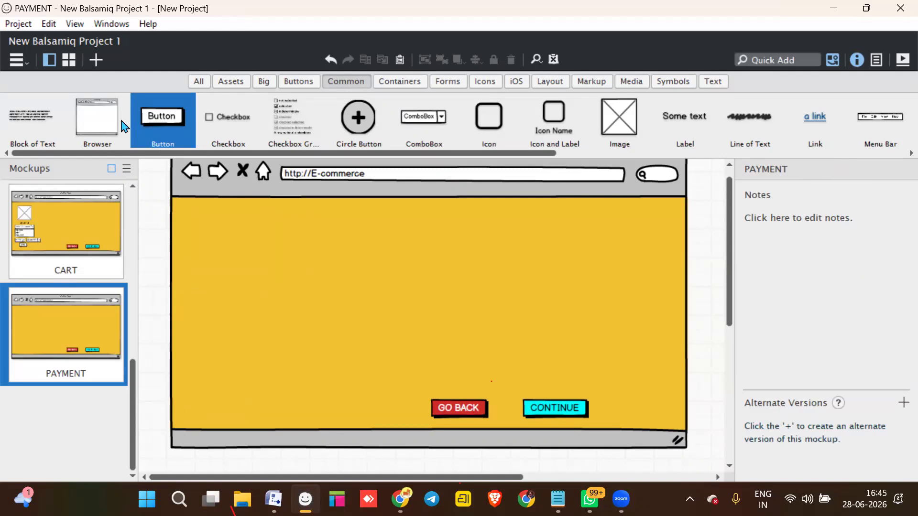
- Place a radio button labelled COD near the top, in bold at font size 16
drag(221, 153, 536, 179)
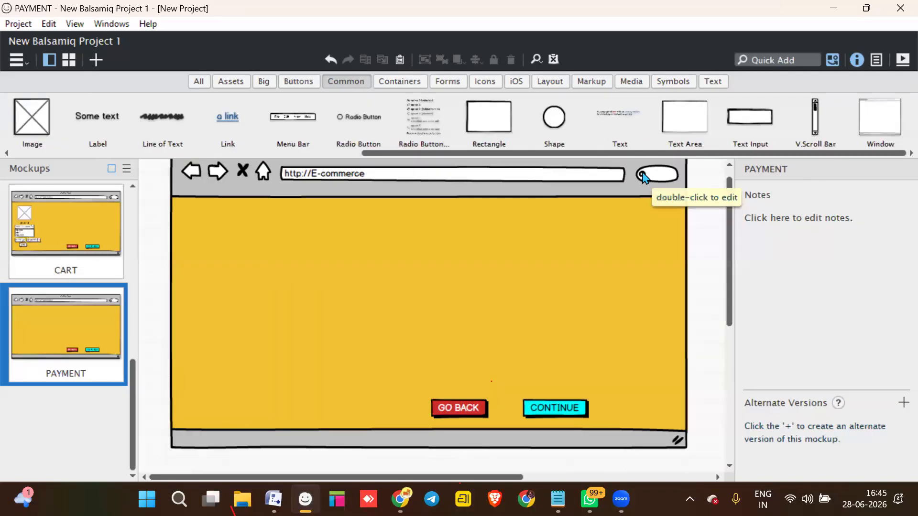
drag(356, 125, 307, 236)
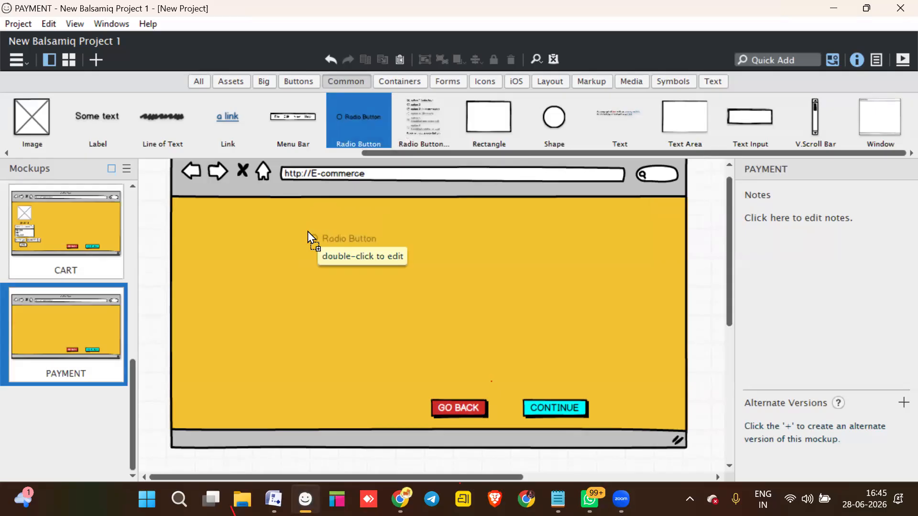
double_click(316, 246)
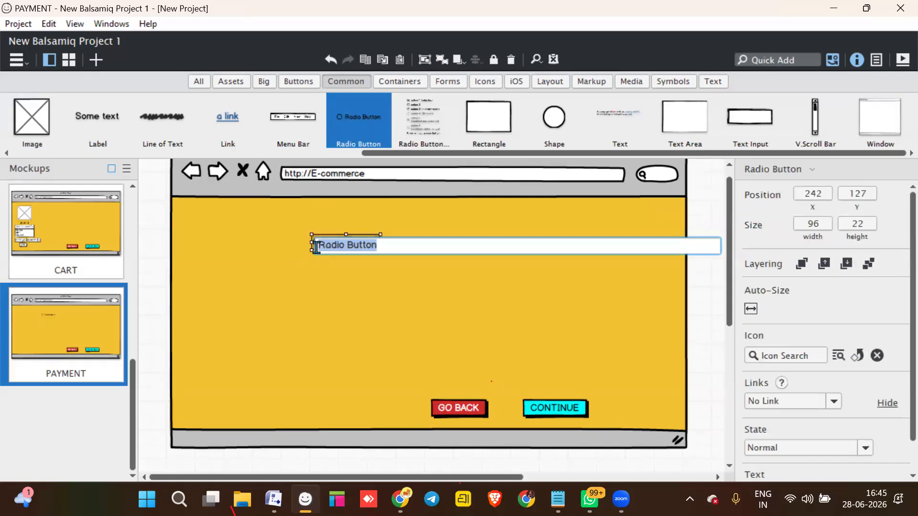
text(C)
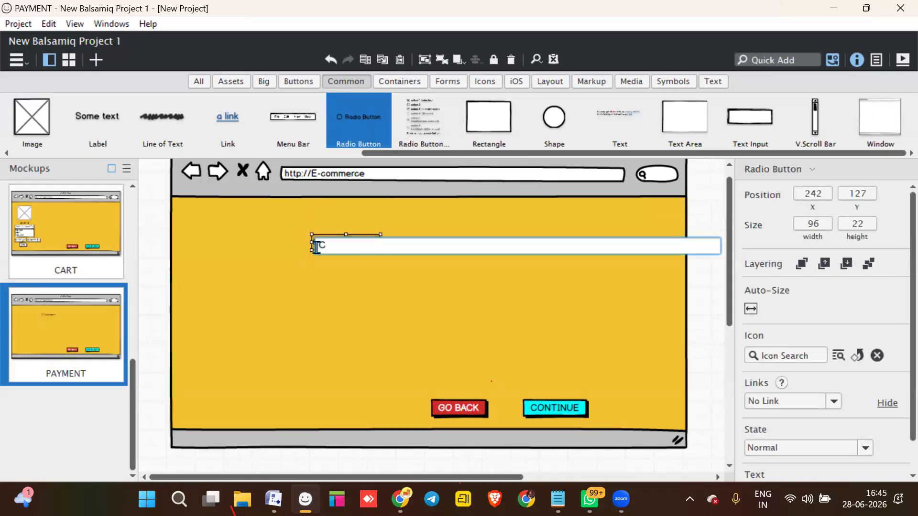
text(OD)
key(Return)
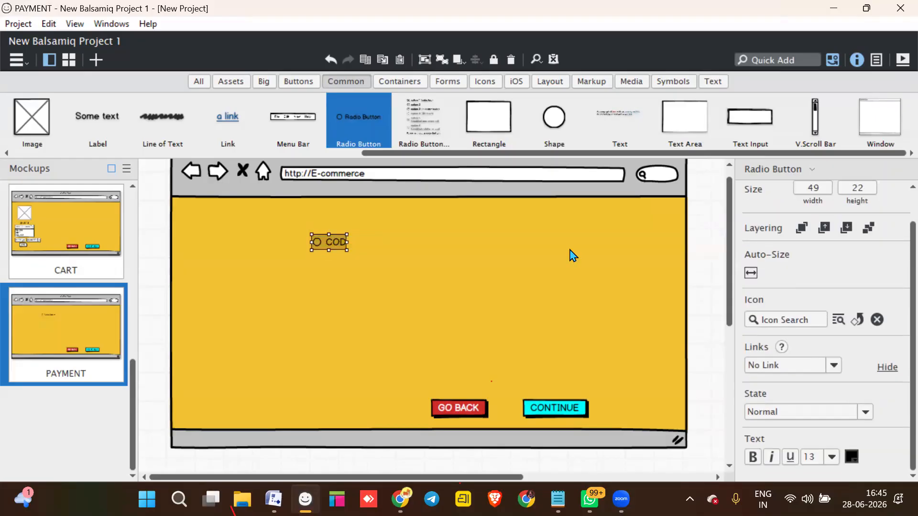
click(753, 457)
click(835, 458)
click(814, 282)
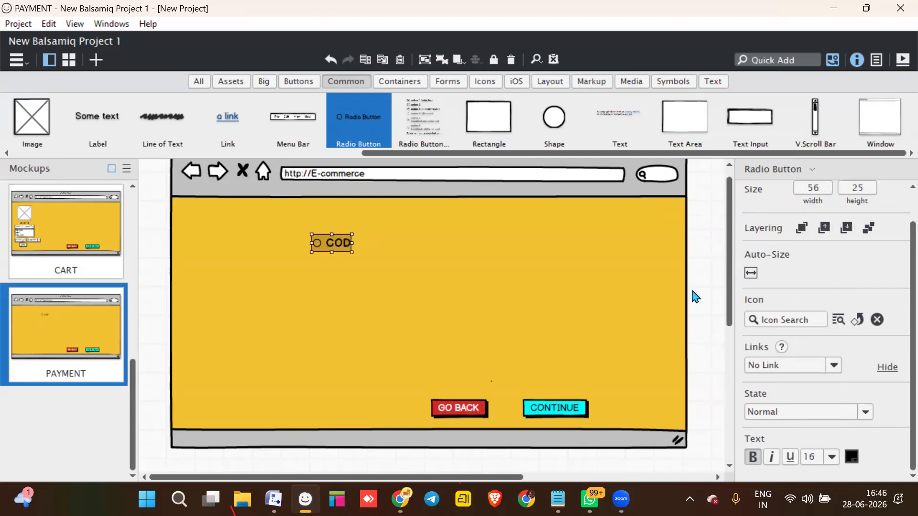
click(326, 174)
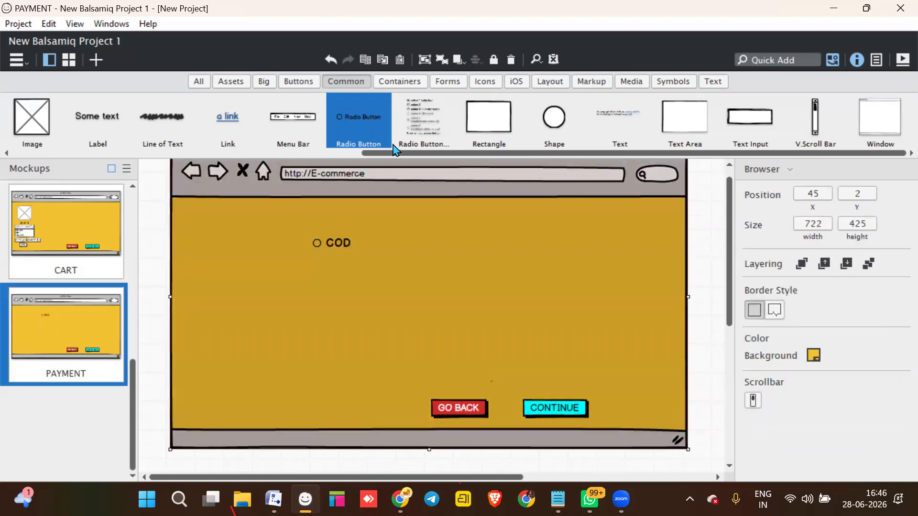
drag(391, 152, 1, 112)
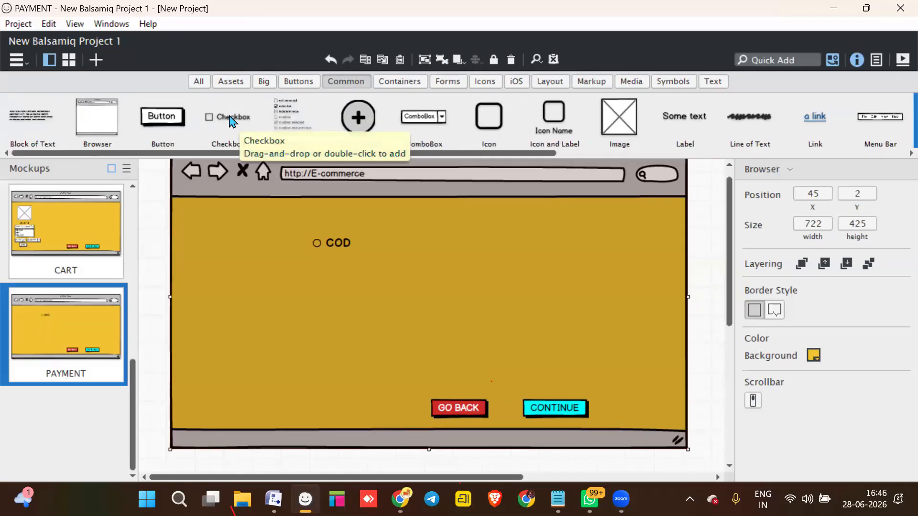
- Place a checkbox under COD, make it bold at size 16, and label it UPI
drag(232, 121, 349, 277)
click(346, 283)
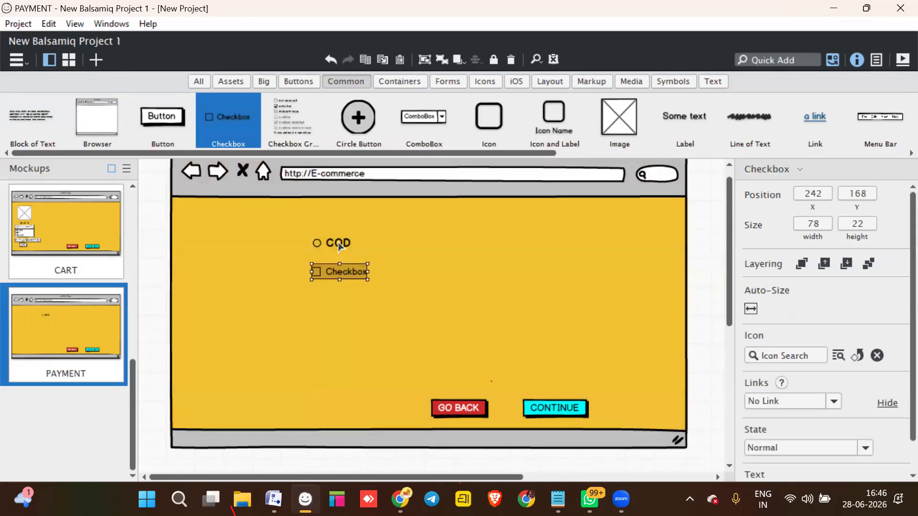
click(340, 246)
scroll(815, 445, down, 1)
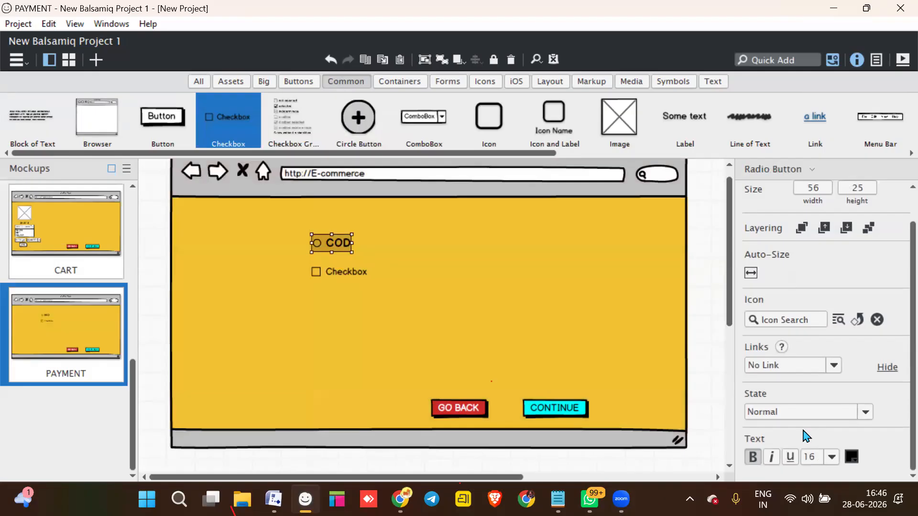
click(338, 271)
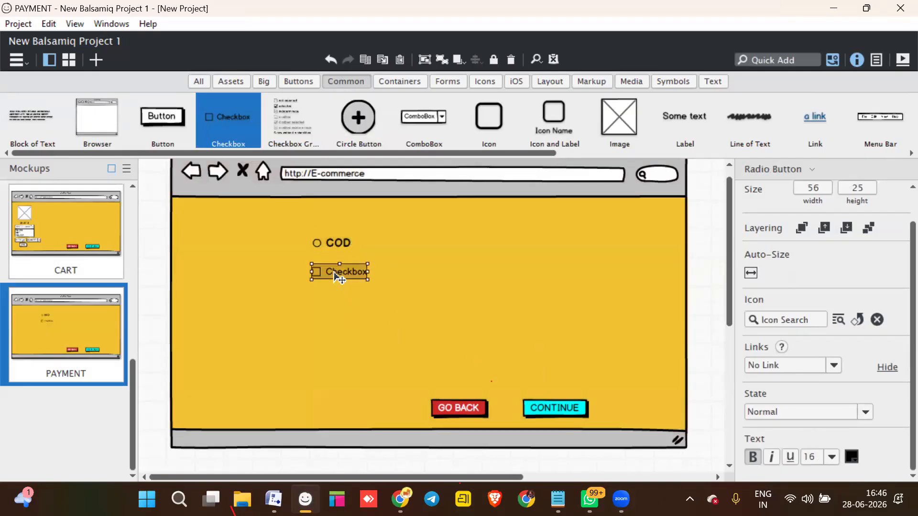
click(754, 457)
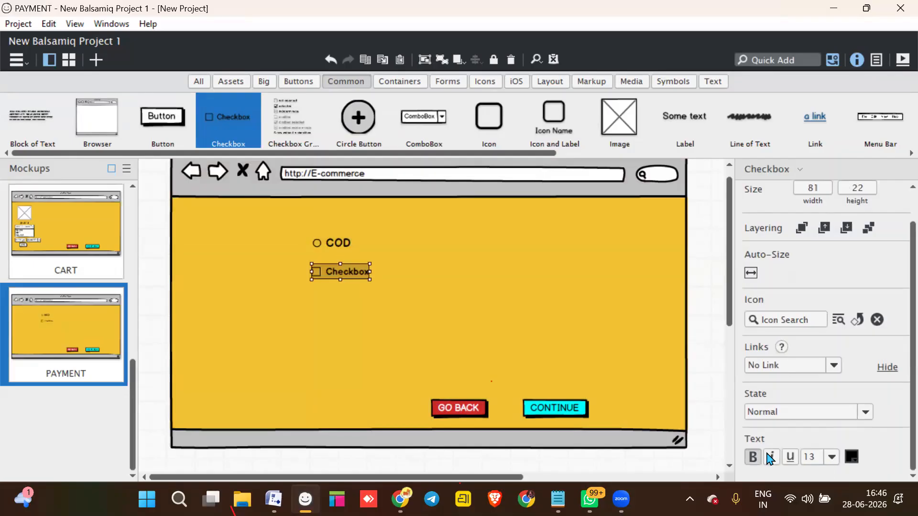
click(834, 457)
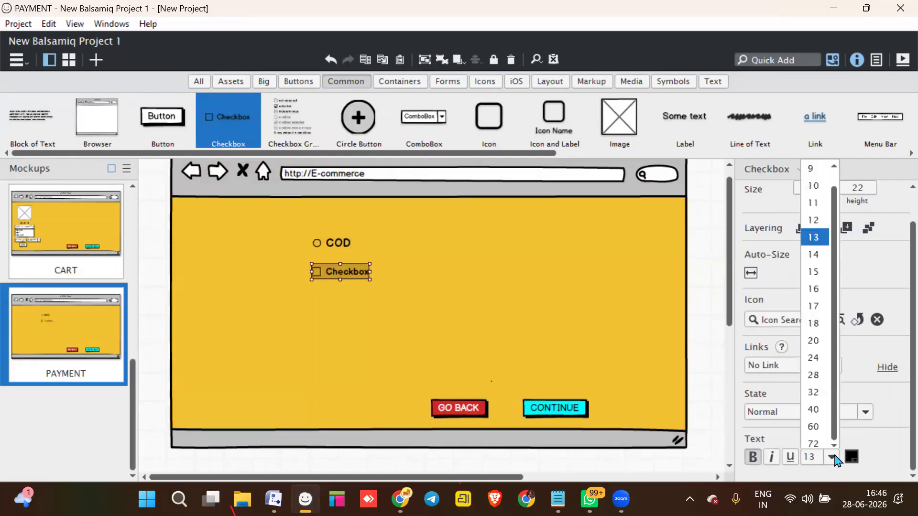
click(813, 285)
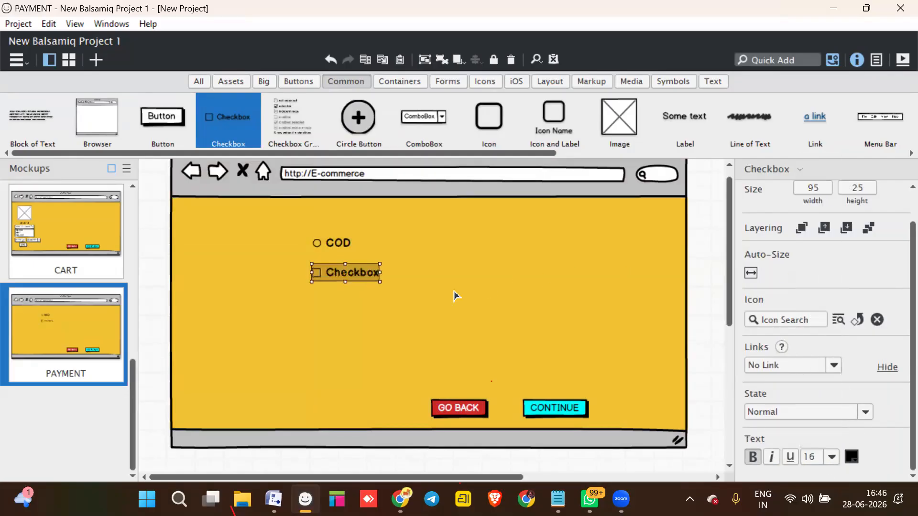
double_click(351, 276)
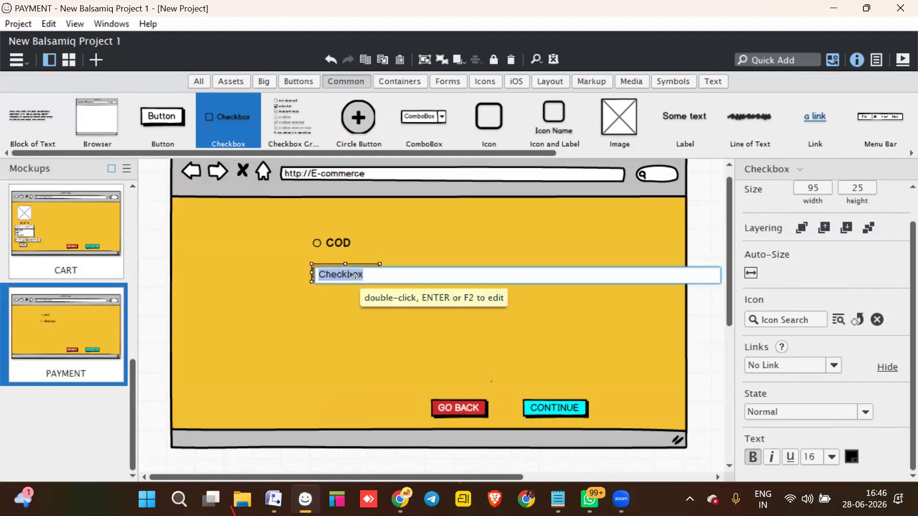
text(UPI)
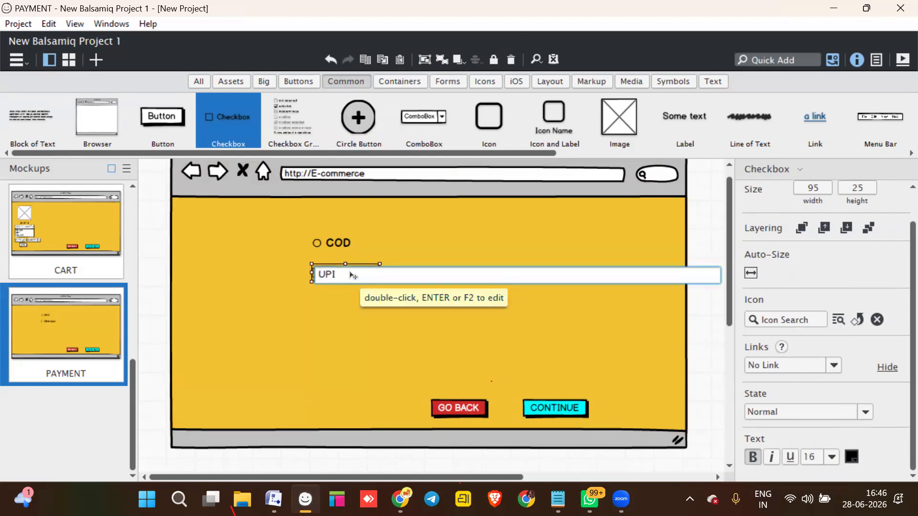
key(Return)
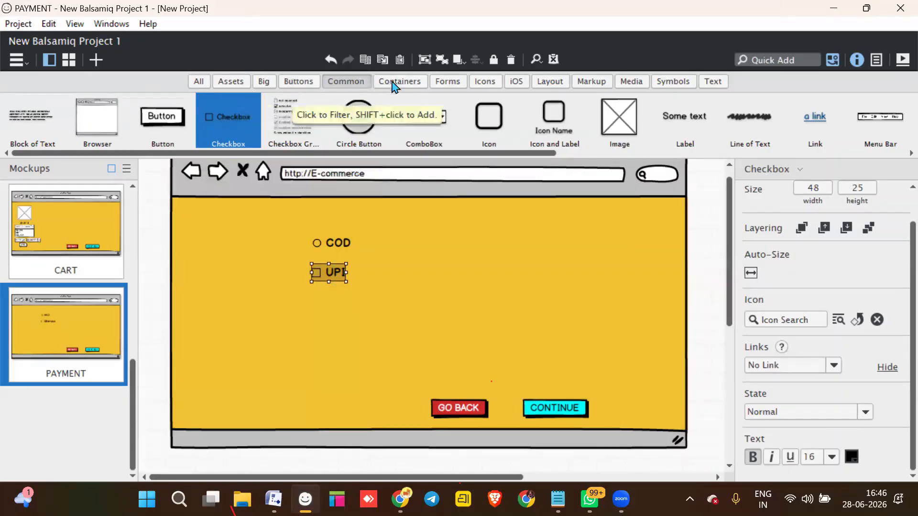
- Add a SELECT APP dropdown listing PHONEPE, GPAY, PAYTM beside UPI, and copy UPI lower down
drag(424, 118, 362, 264)
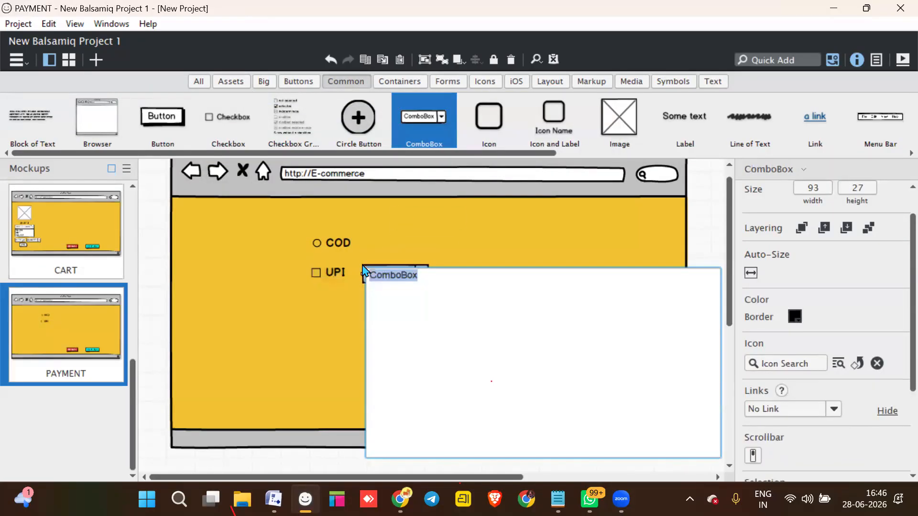
text(SE)
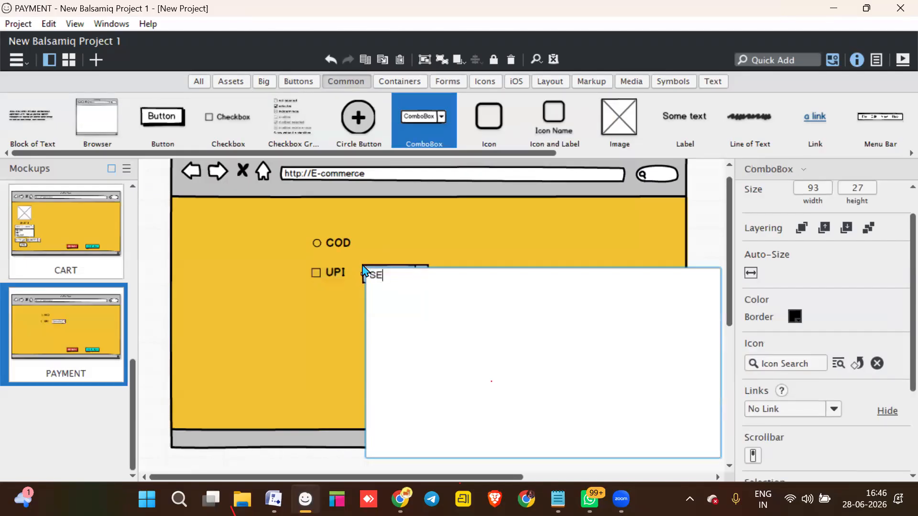
text(LECT APP)
key(Return)
text(PHONEPE)
key(Return)
text(GPAY )
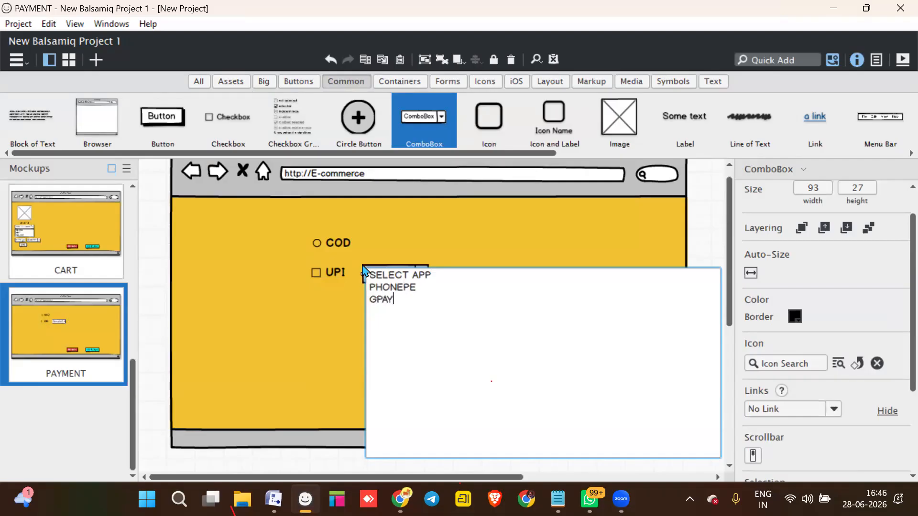
text(PAYTM)
key(Return)
click(416, 249)
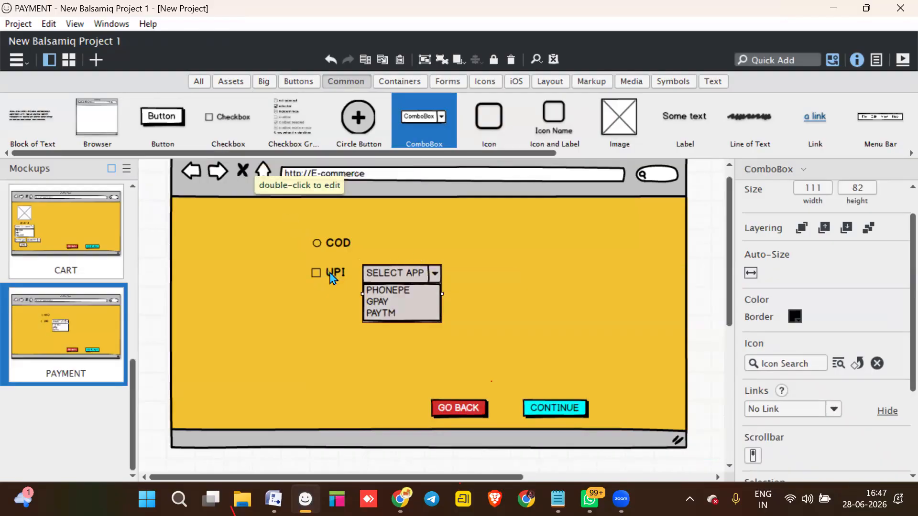
click(332, 277)
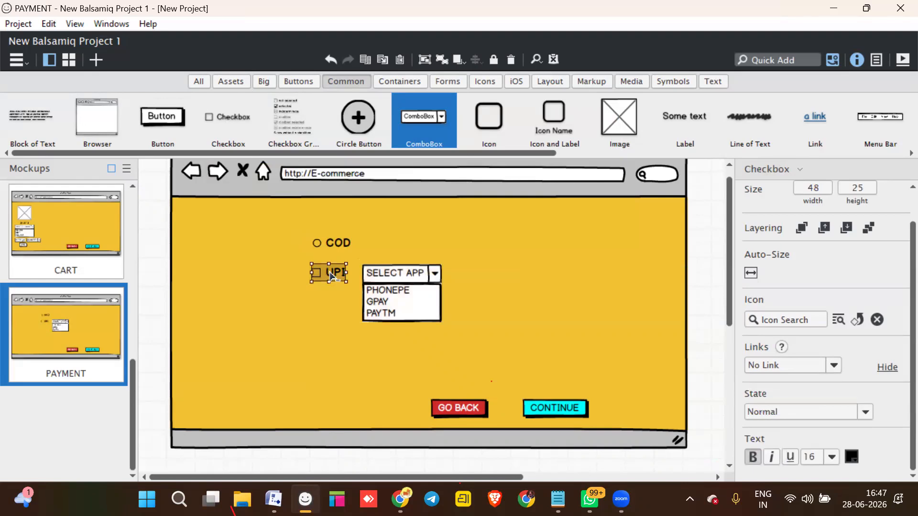
drag(331, 276, 325, 345)
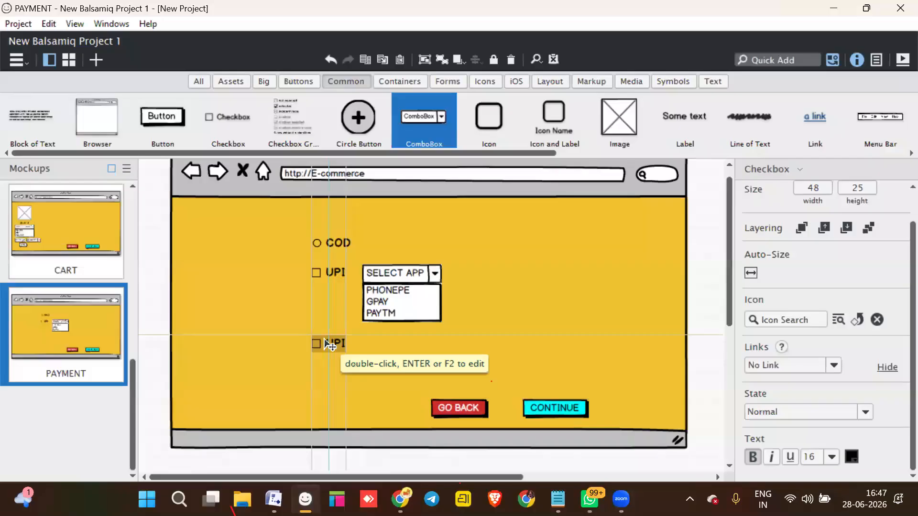
- Relabel the copied checkbox CARD and add a SELECT CARD TYPE dropdown with CREDIT and DEBIT
double_click(333, 343)
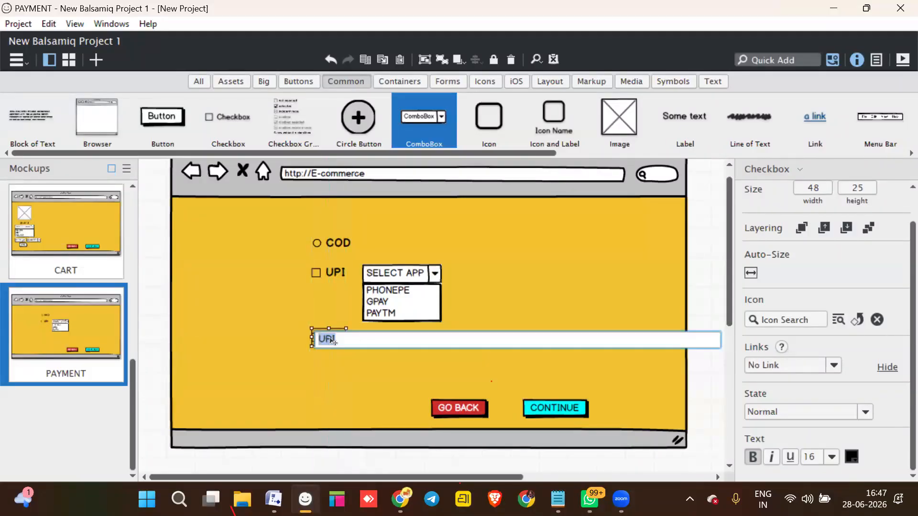
text(CARD)
key(Return)
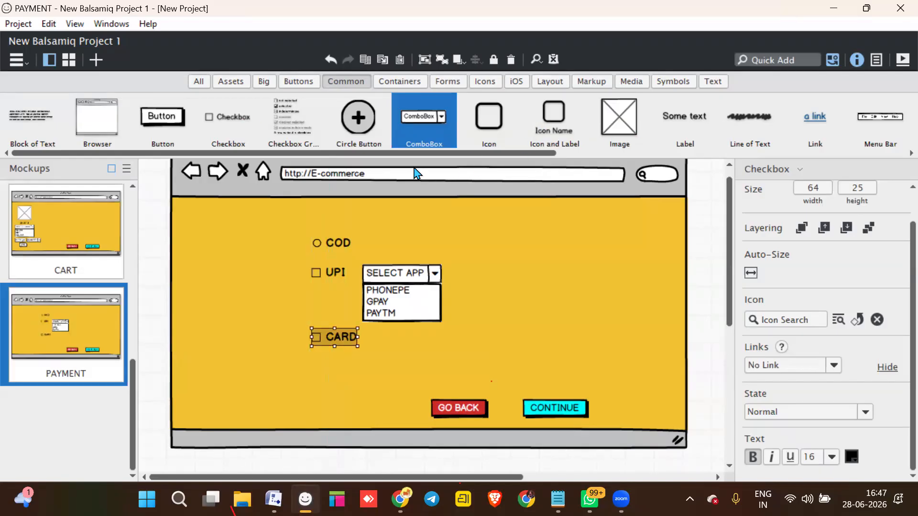
drag(429, 125, 365, 329)
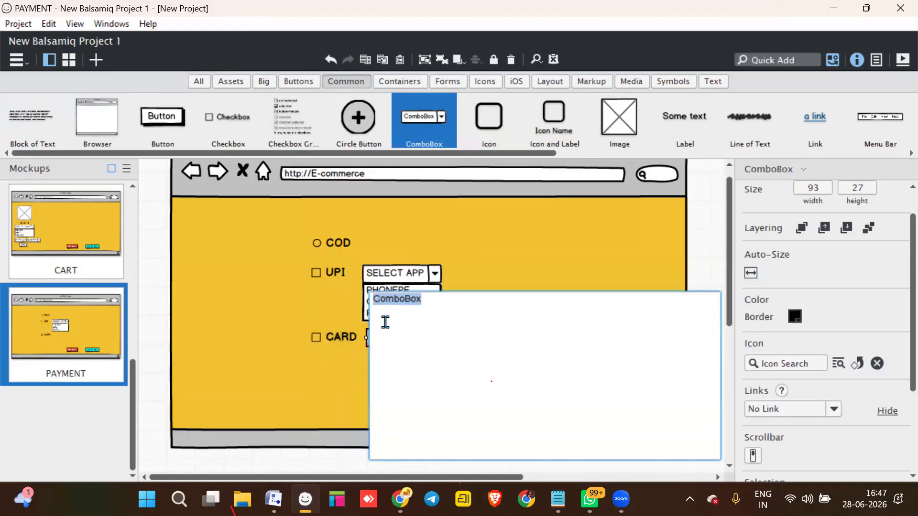
text(SELECT)
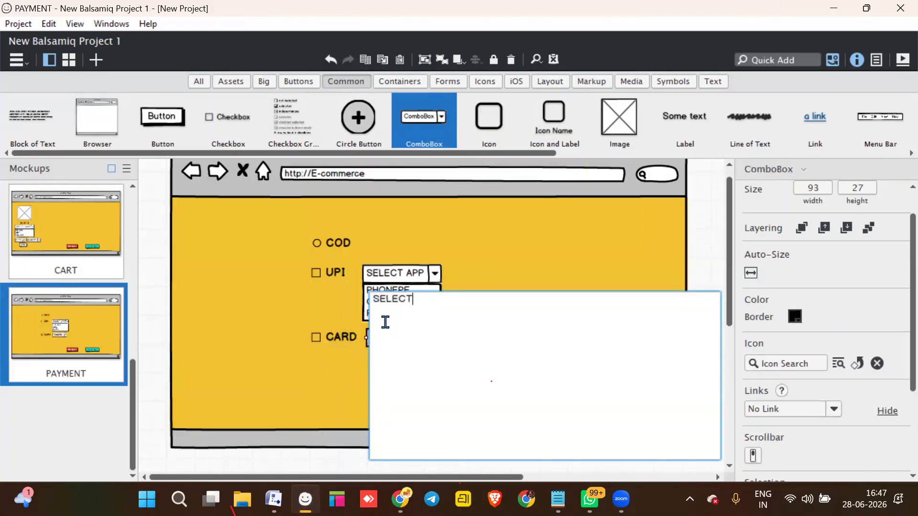
text( CARD)
text( TYPE )
text(C)
text(REDIT)
key(Return)
text(DEBIT)
click(547, 262)
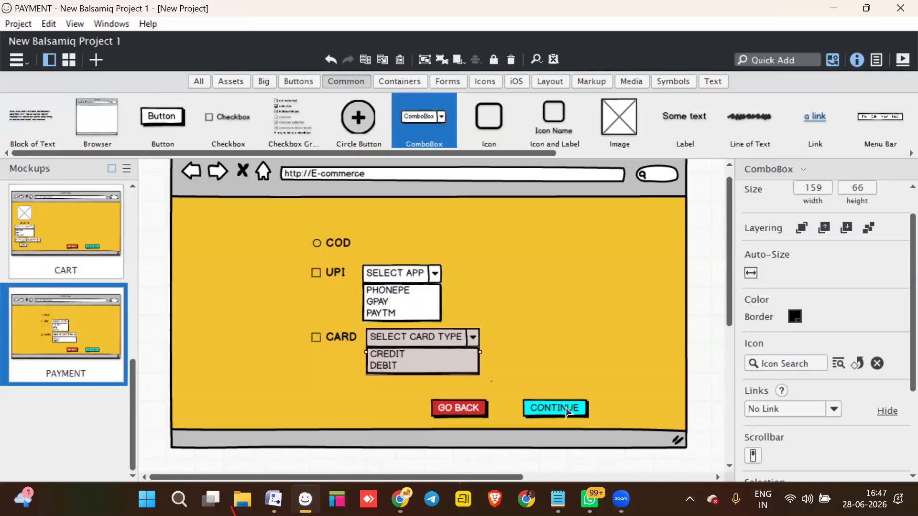
- Change the GO BACK button's text to CANCEL
double_click(458, 410)
text(CA)
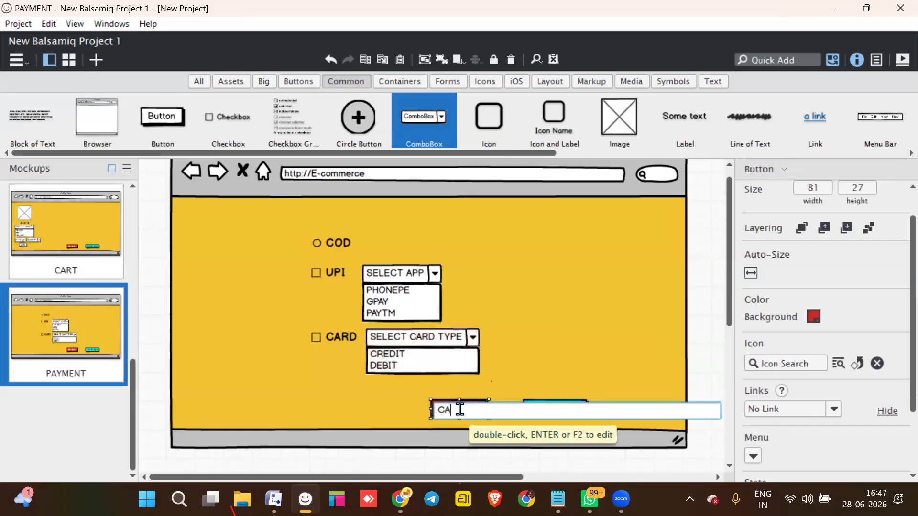
text(NCEL)
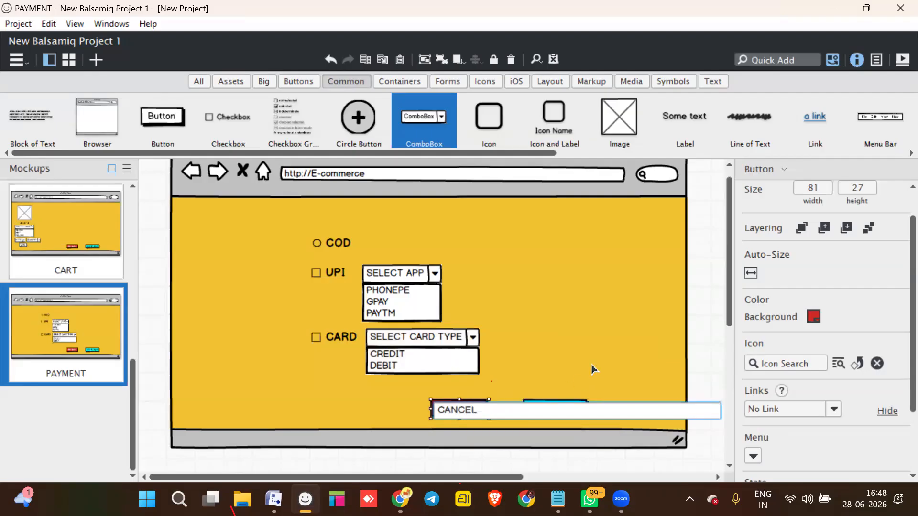
key(Return)
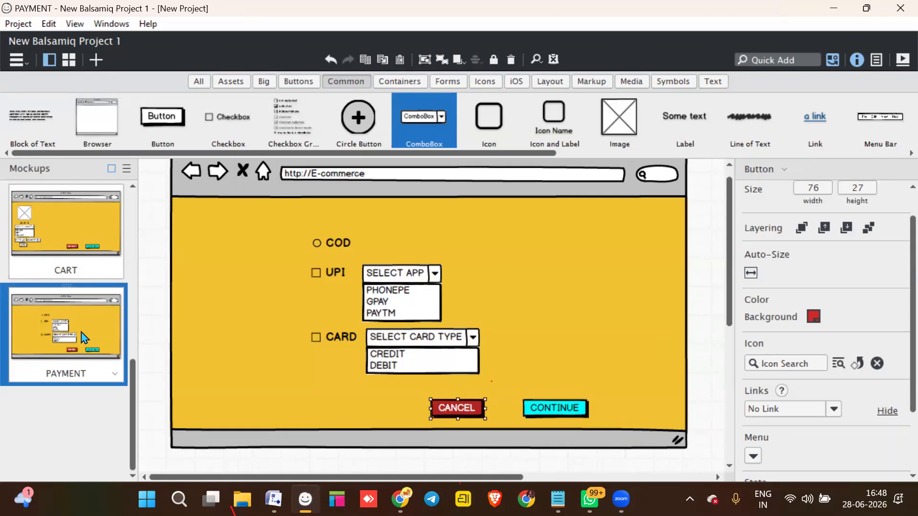
- Duplicate the PAYMENT mockup and rename the copy ORDER DETAILS
right_click(82, 337)
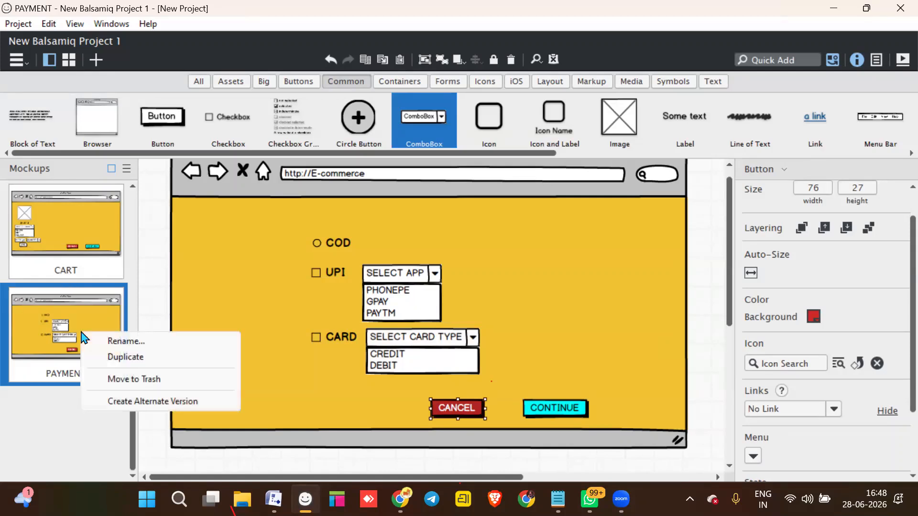
click(99, 362)
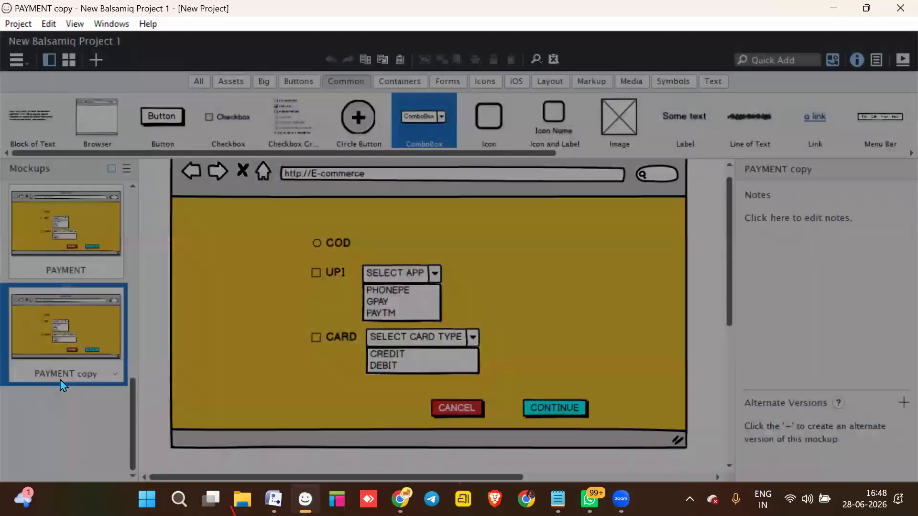
double_click(60, 378)
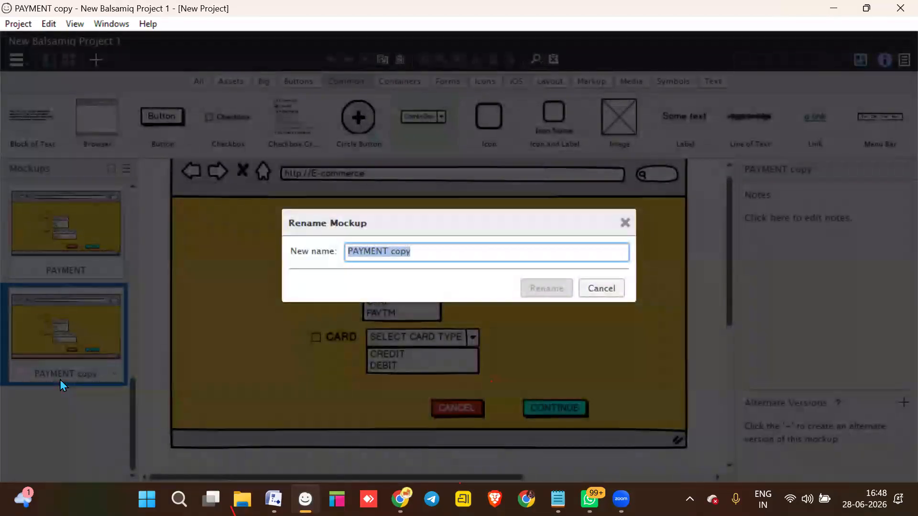
text(ORDER )
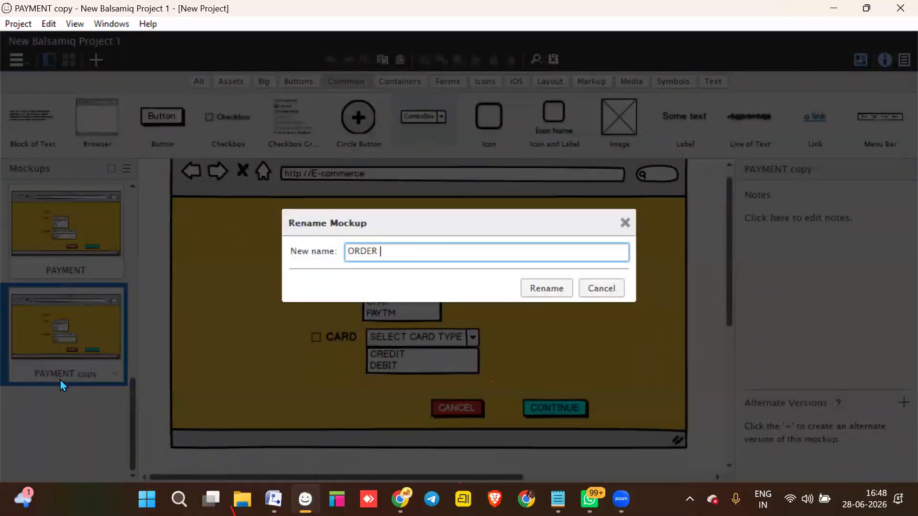
text(DETAILS)
key(Return)
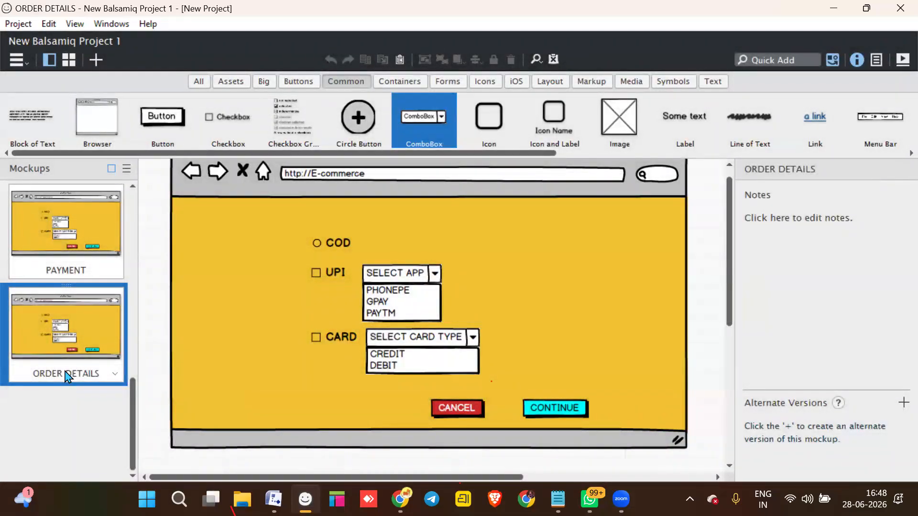
right_click(68, 377)
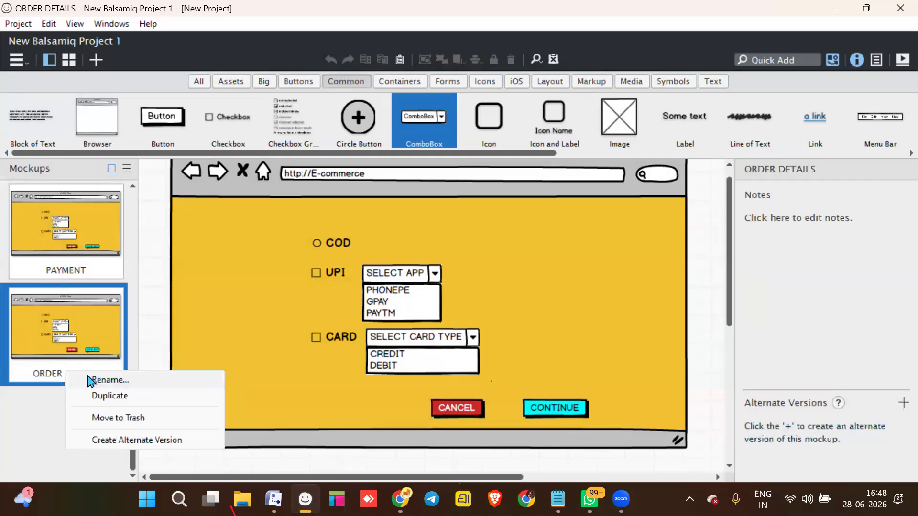
click(105, 380)
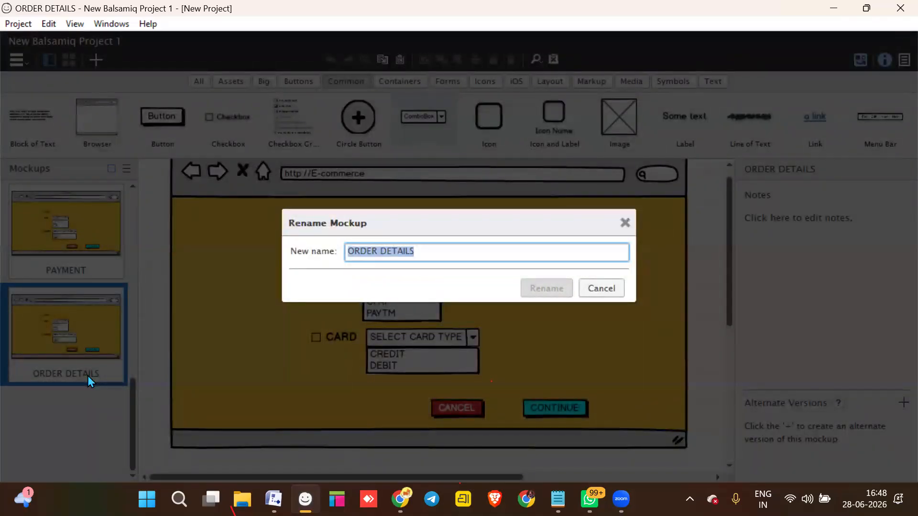
click(601, 288)
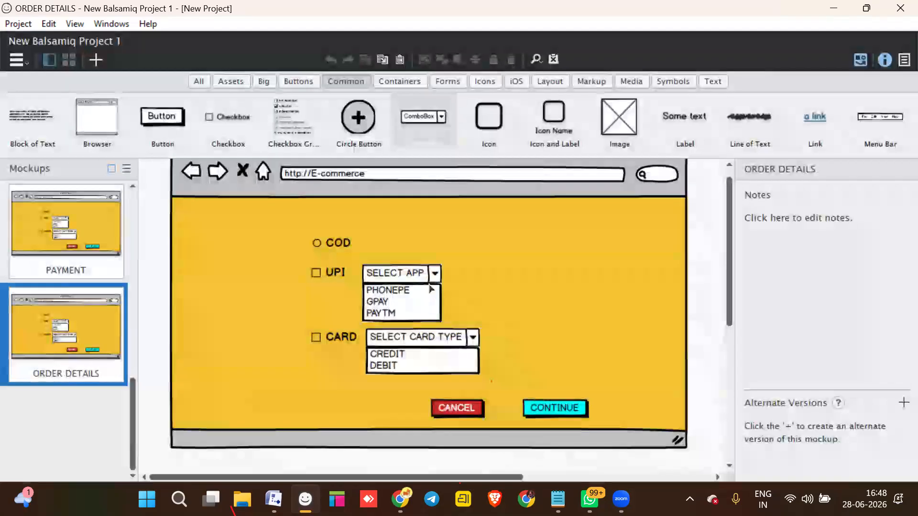
- Delete the COD, UPI, SELECT APP and CARD options and the CANCEL button
click(340, 246)
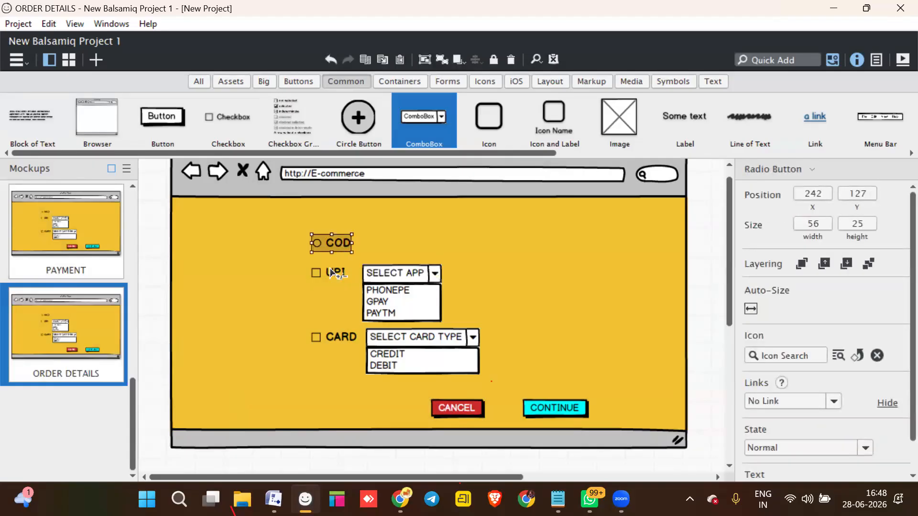
shift+click(334, 273)
shift+click(387, 286)
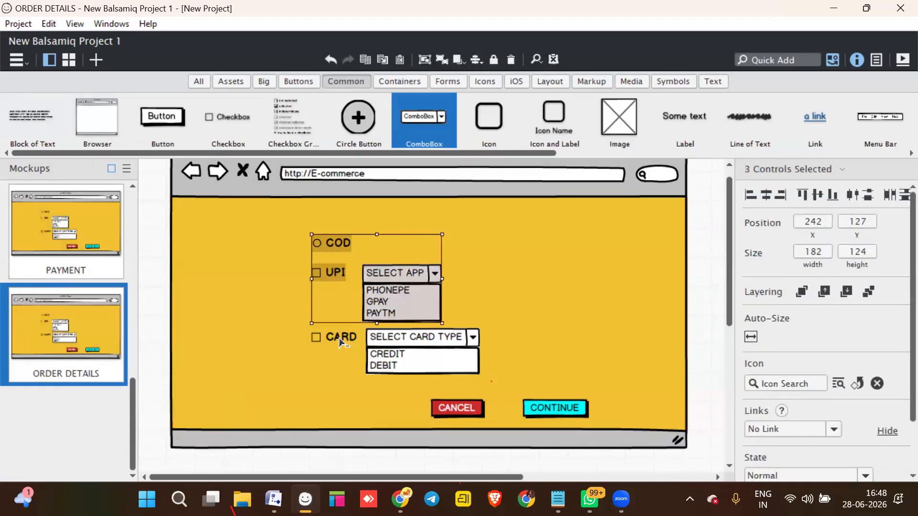
shift+click(411, 340)
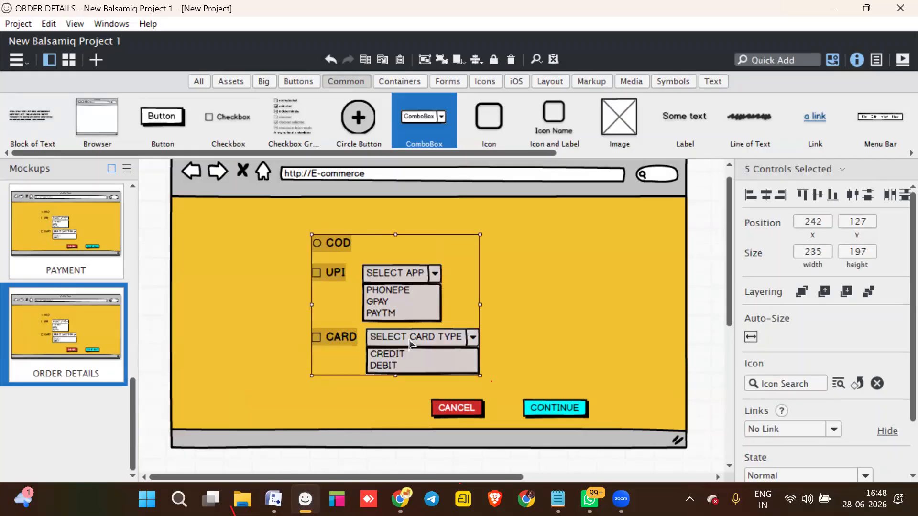
key(Delete)
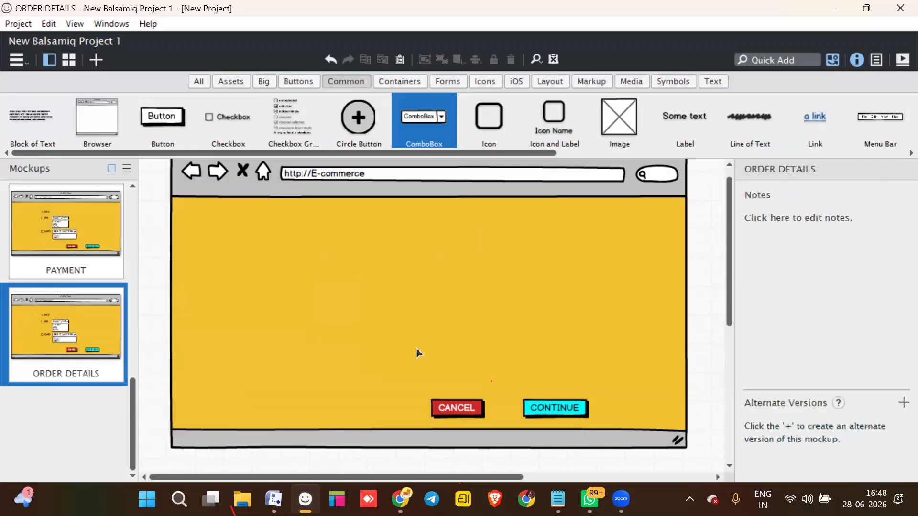
click(450, 411)
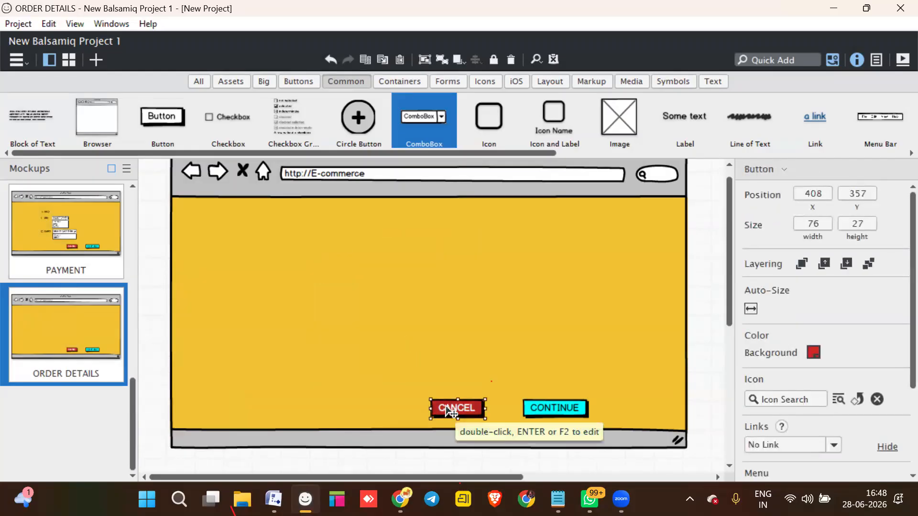
key(Delete)
- Centre the CONTINUE button and add a widened, empty text input near the top
drag(571, 410, 437, 409)
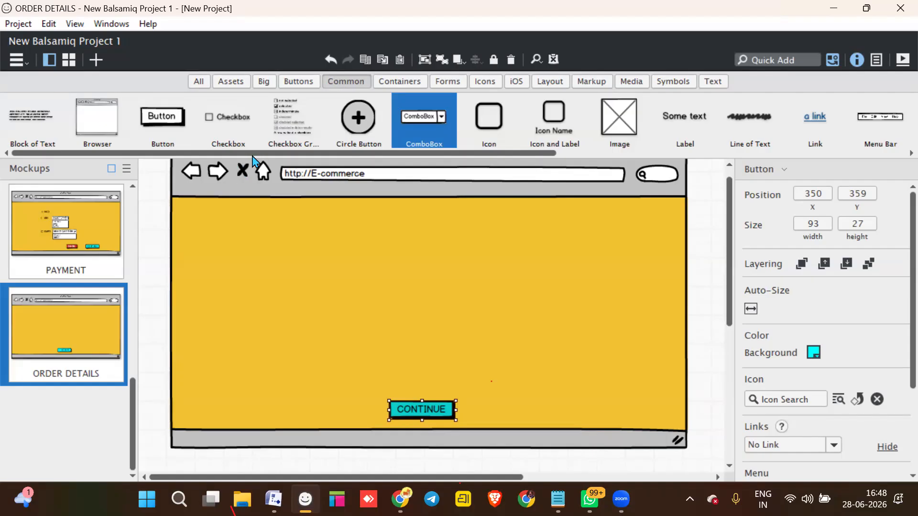
drag(325, 153, 440, 163)
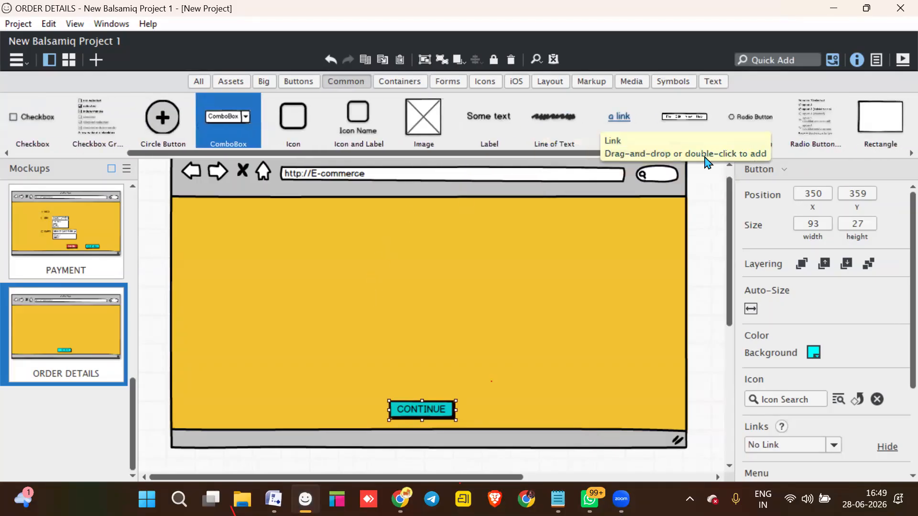
drag(545, 156, 823, 153)
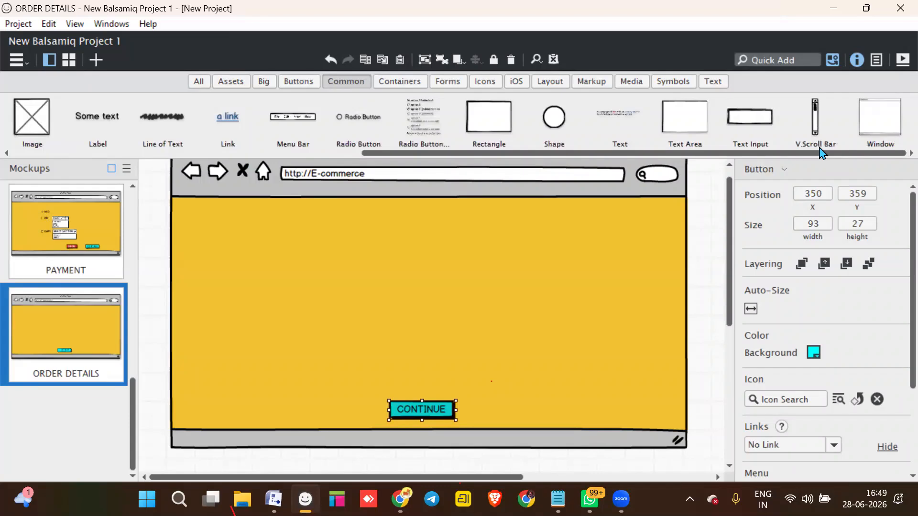
drag(767, 125, 379, 223)
key(Return)
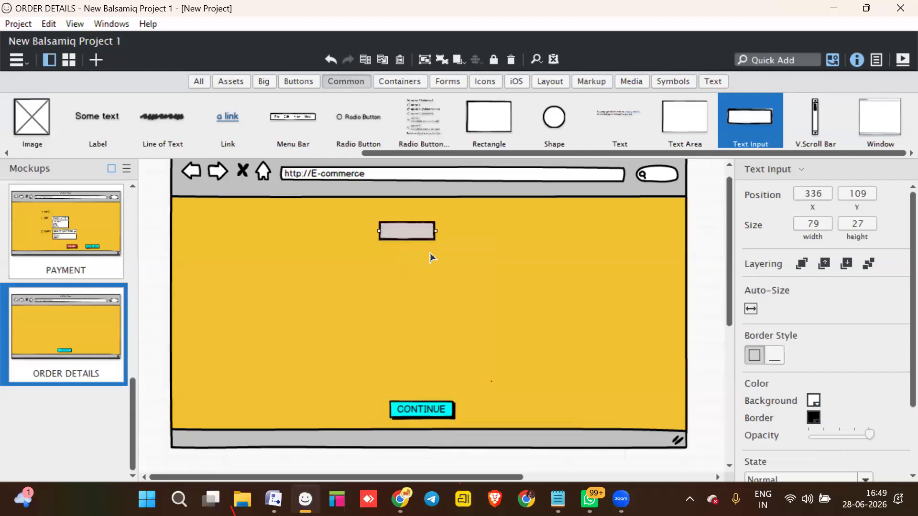
drag(435, 231, 569, 229)
- Add a TRANSXN ID label to the left of the text field
drag(106, 122, 321, 229)
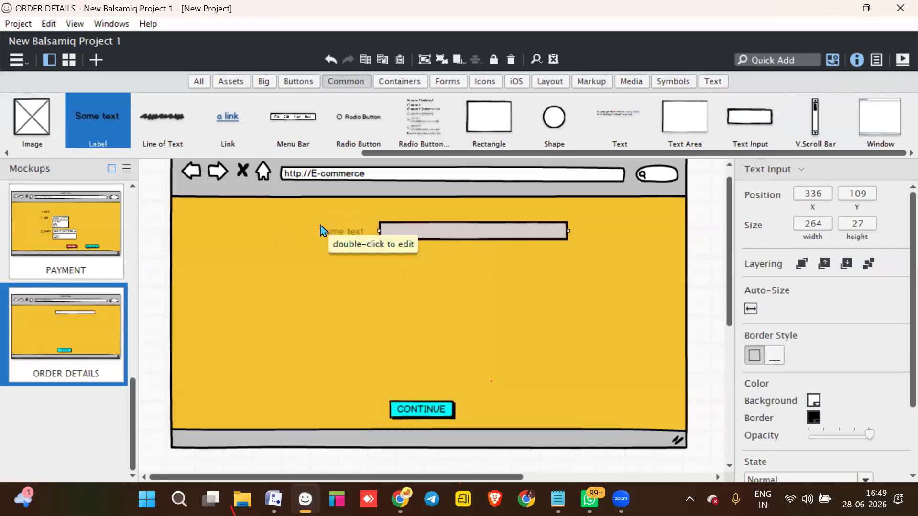
double_click(330, 224)
text(TRA)
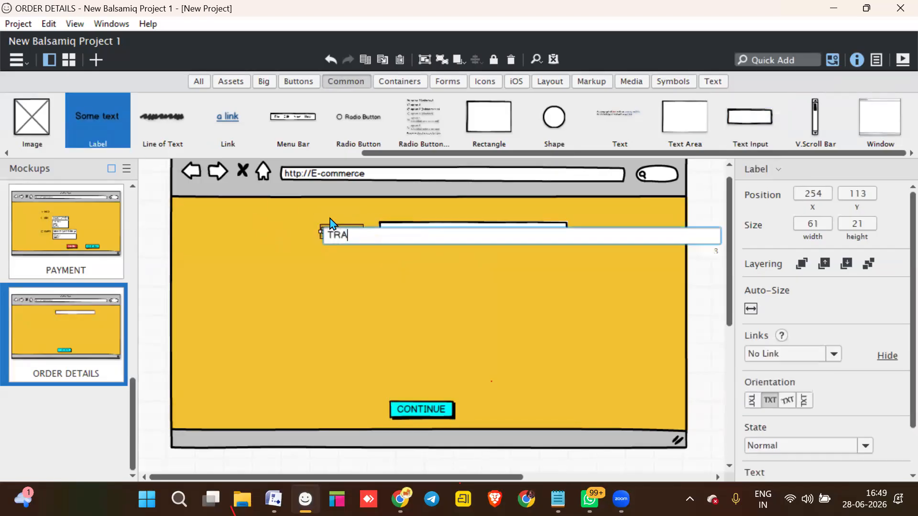
text(NSXN ID)
key(Return)
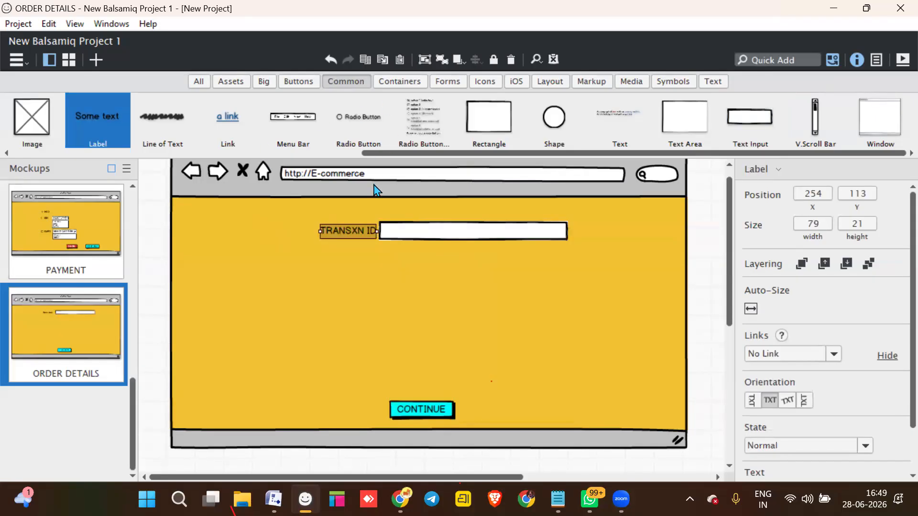
- Copy the TRANSXN ID label and its text field into a second row below
click(335, 239)
click(335, 239)
drag(335, 237, 336, 266)
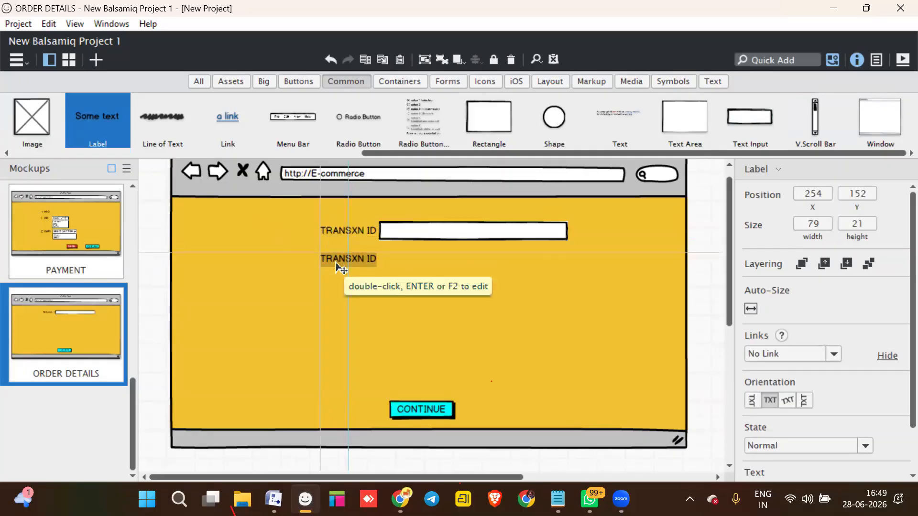
drag(337, 264, 339, 263)
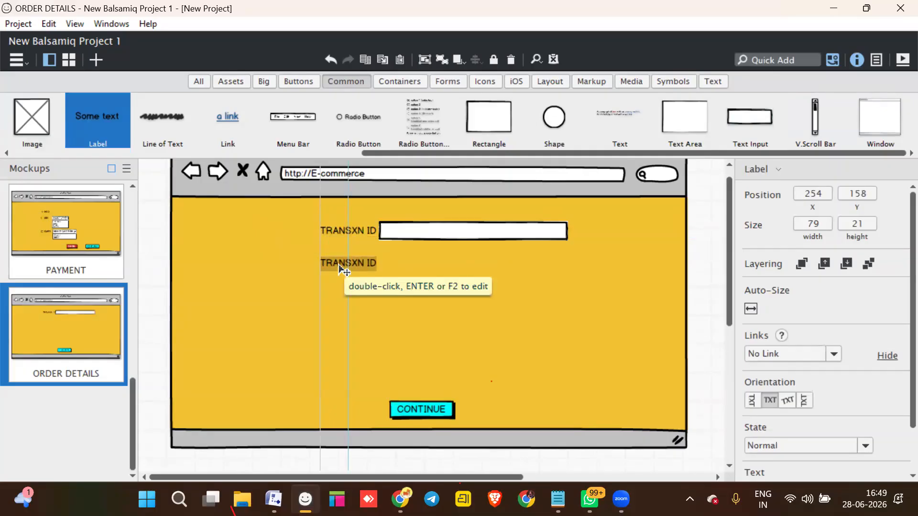
click(436, 236)
key(ctrl+d)
drag(429, 239, 421, 265)
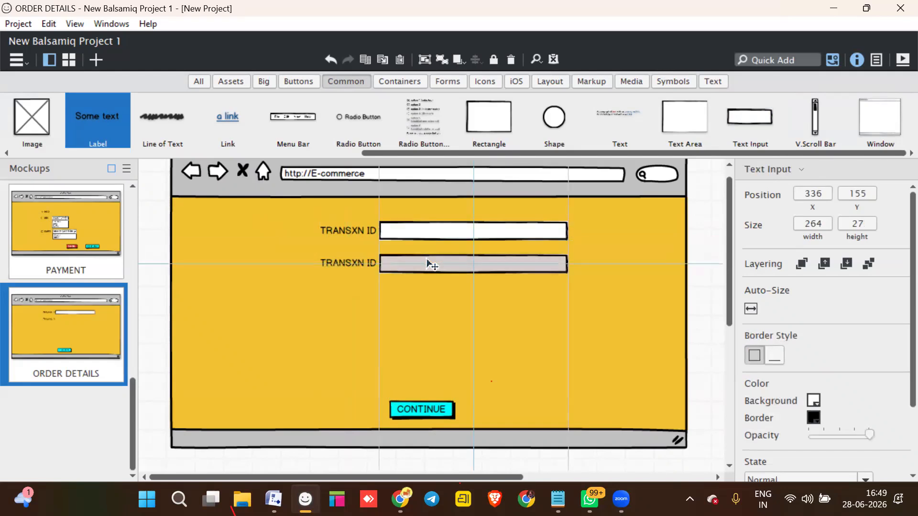
- Change the second label to REFERENCE ID and align it with its field
double_click(341, 271)
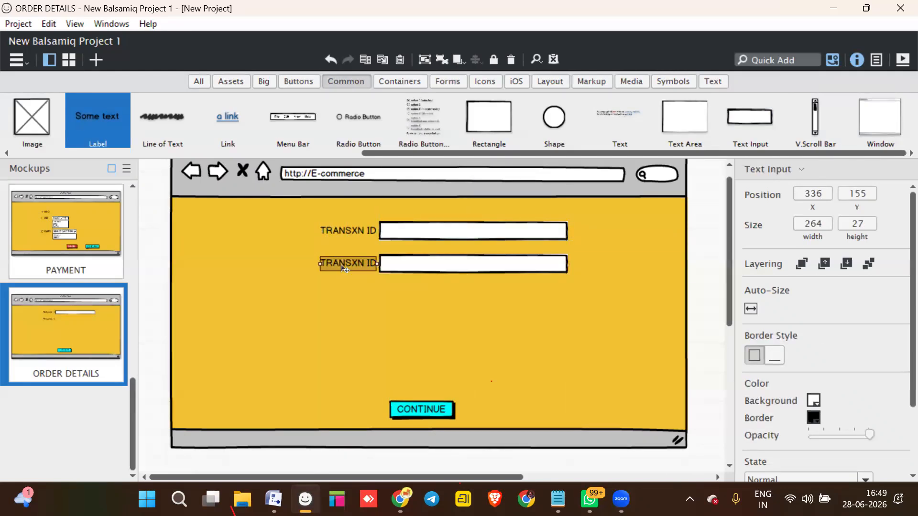
click(373, 271)
key(BackSpace)
key(BackSpace)
key(BackSpace)
key(BackSpace)
key(BackSpace)
key(BackSpace)
key(BackSpace)
text(REFERENCE ID)
key(BackSpace)
key(BackSpace)
key(BackSpace)
key(BackSpace)
key(BackSpace)
key(BackSpace)
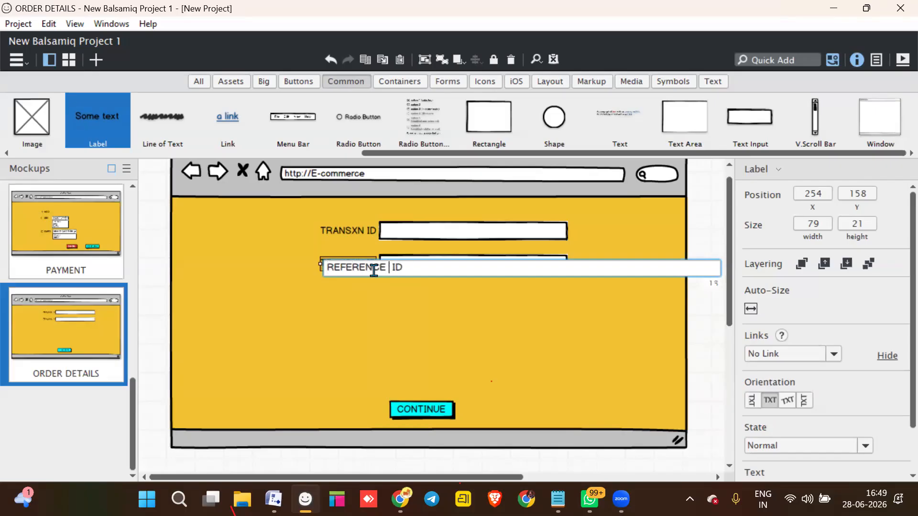
key(Return)
mouse_move(332, 264)
mouse_down()
mouse_move(307, 266)
mouse_move(324, 266)
mouse_move(319, 262)
mouse_up()
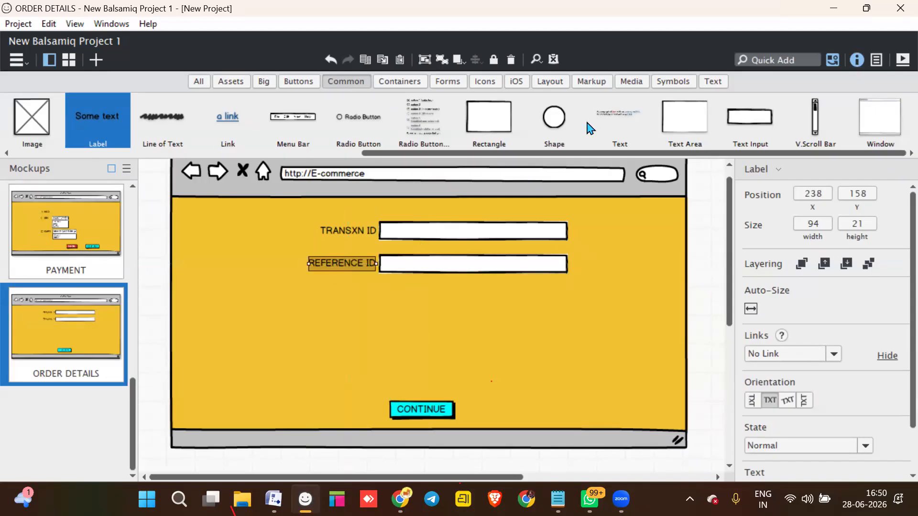
- Add a wider, shorter text area below, labelled ORDER DETAILS
drag(685, 128, 382, 290)
click(449, 274)
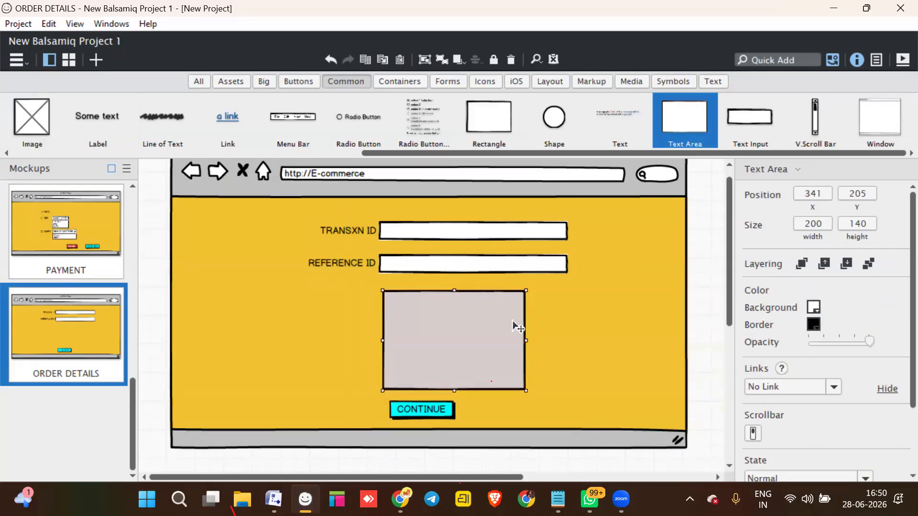
drag(527, 340, 568, 333)
drag(473, 389, 473, 368)
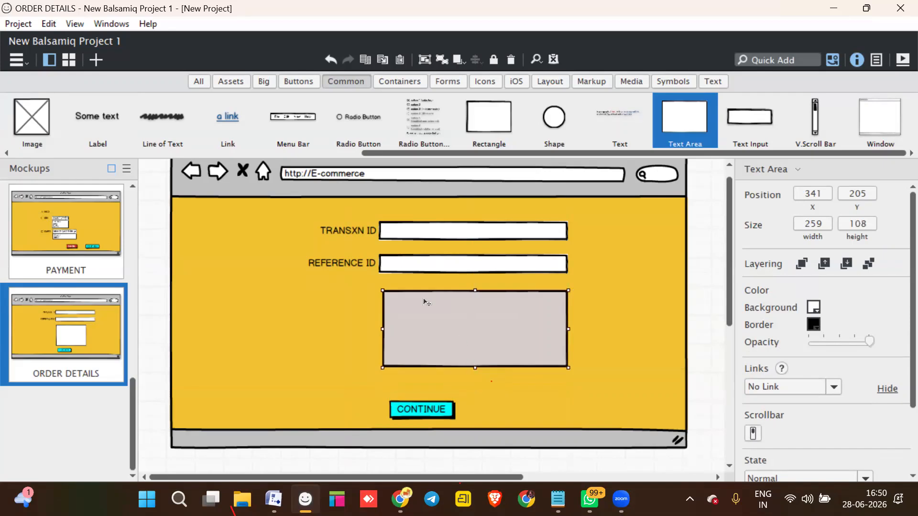
click(334, 264)
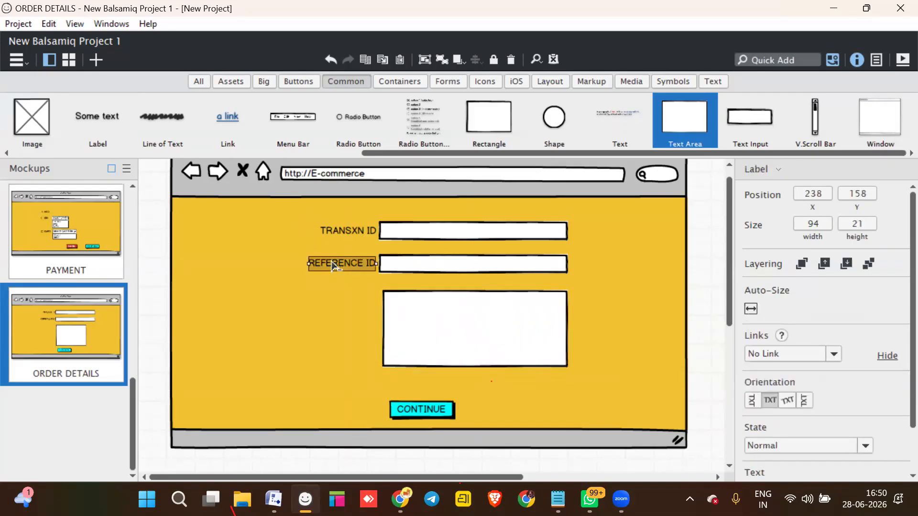
drag(333, 267, 326, 304)
double_click(327, 304)
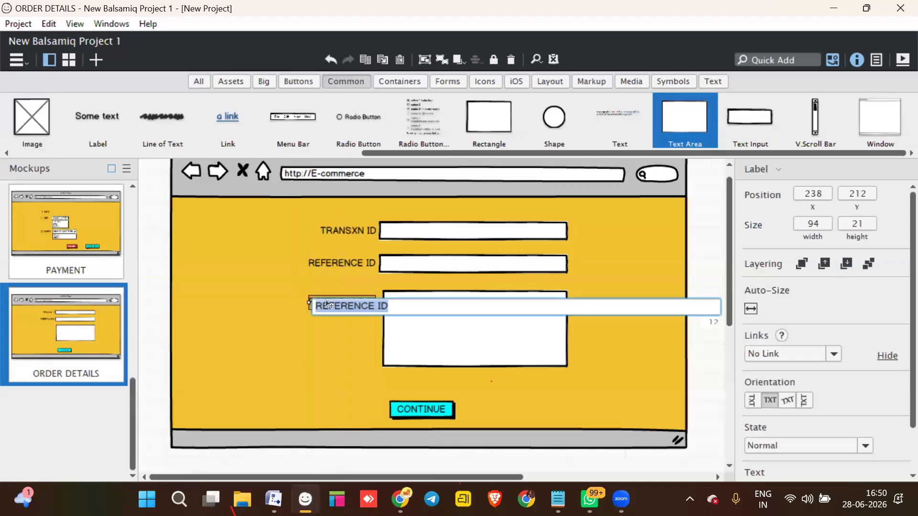
text(ORDER D)
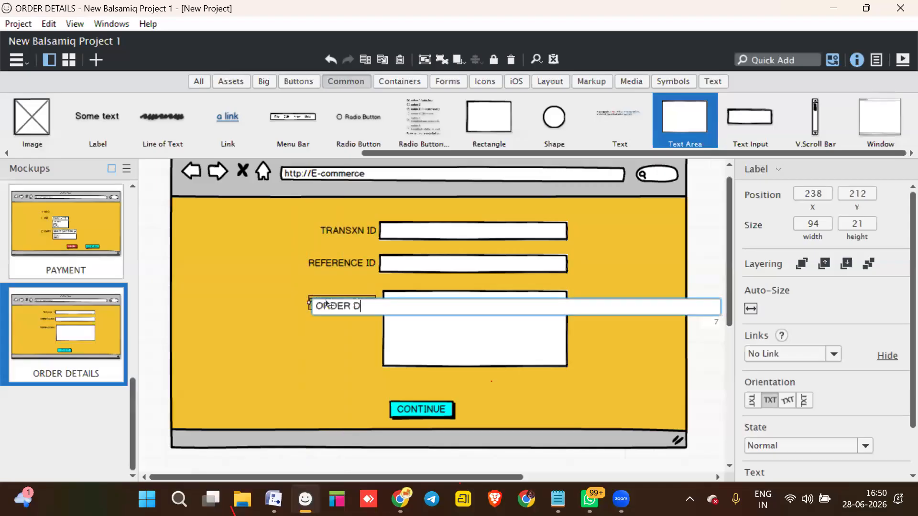
text(ETAILS)
key(Return)
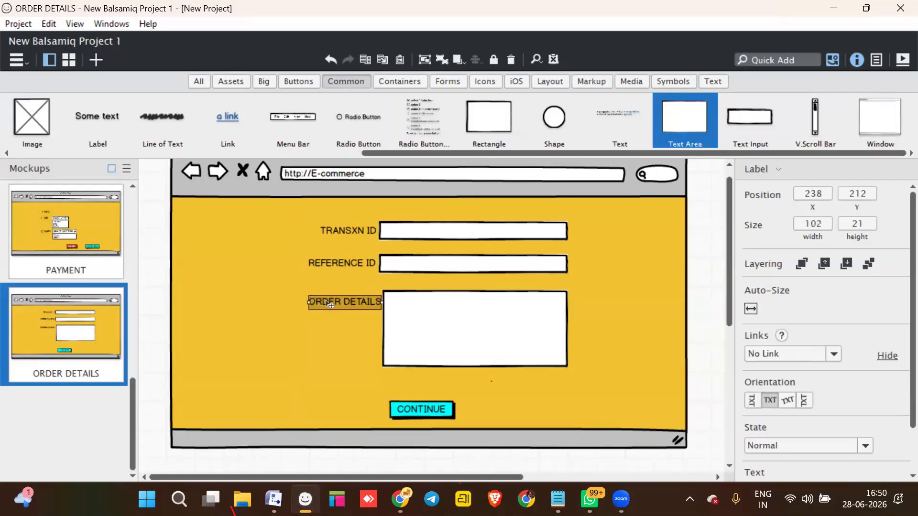
- Switch to the REGISTER mockup
click(334, 332)
scroll(55, 321, up, 5)
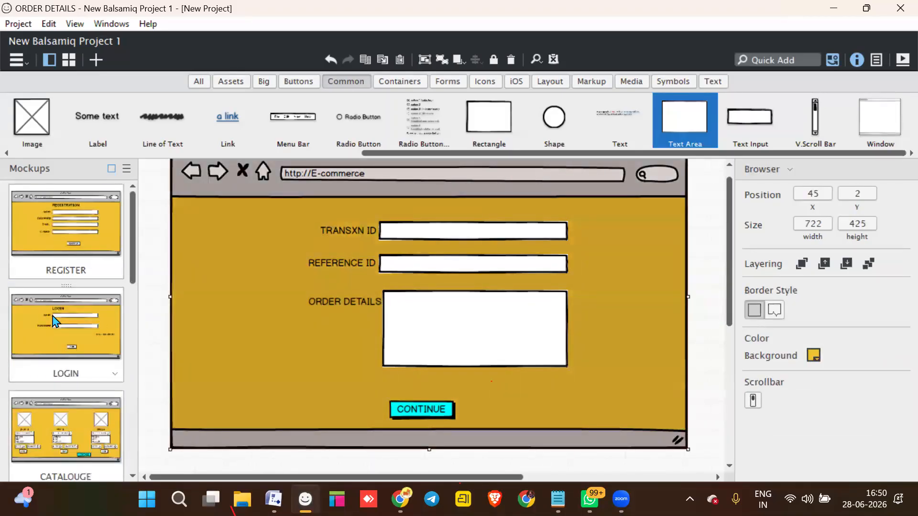
click(71, 249)
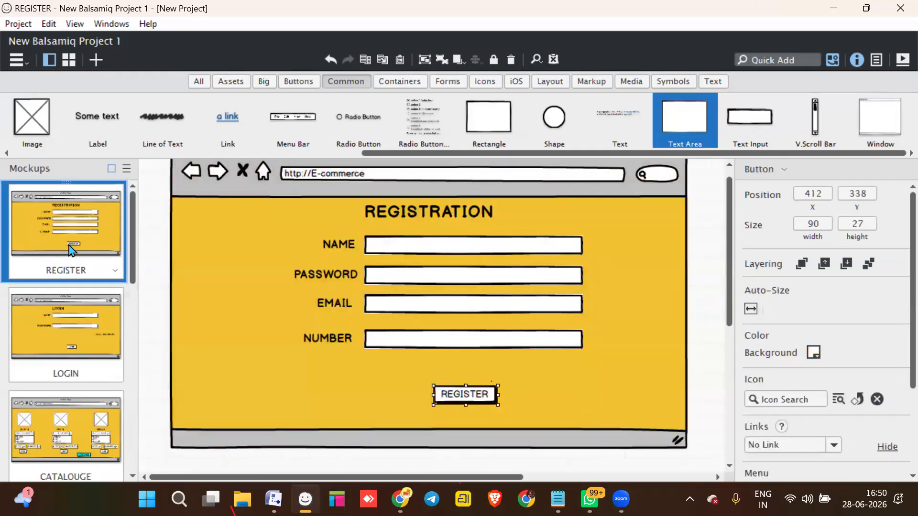
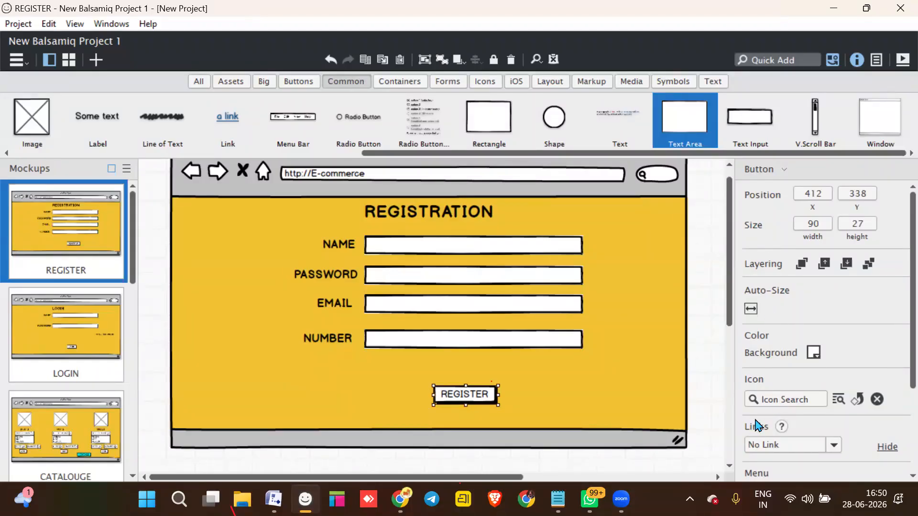
- Link the REGISTER mockup's REGISTER button to the LOGIN mockup
scroll(755, 428, down, 2)
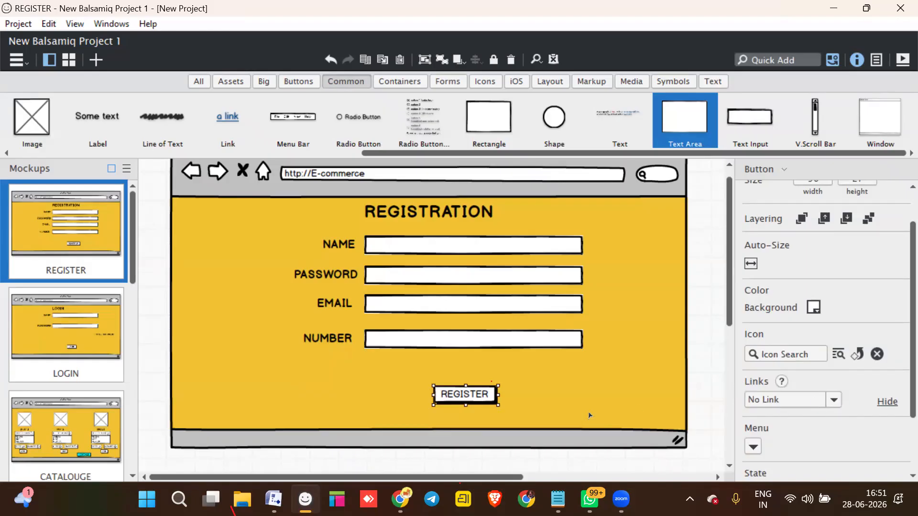
click(529, 403)
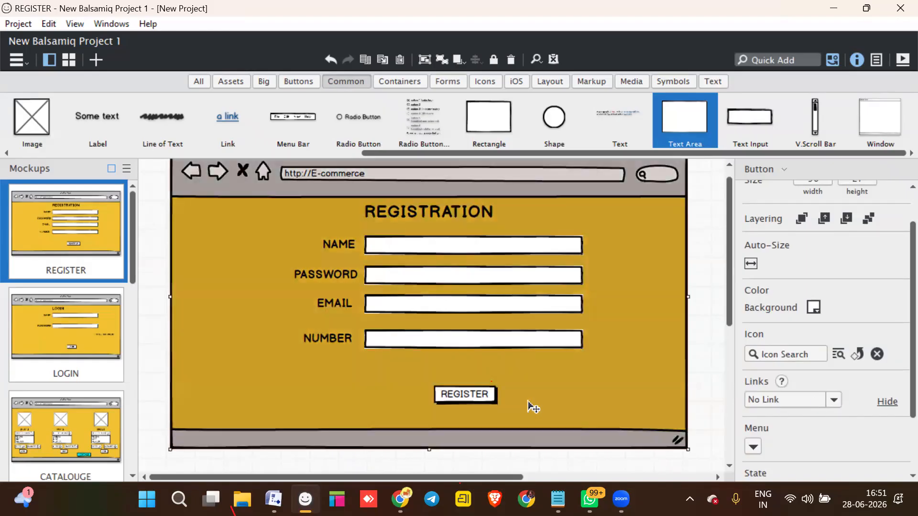
click(452, 397)
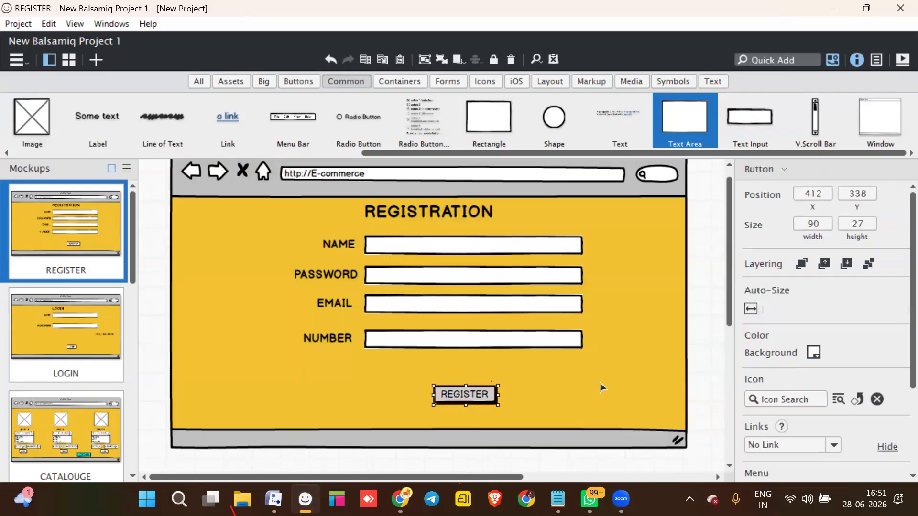
scroll(765, 351, down, 3)
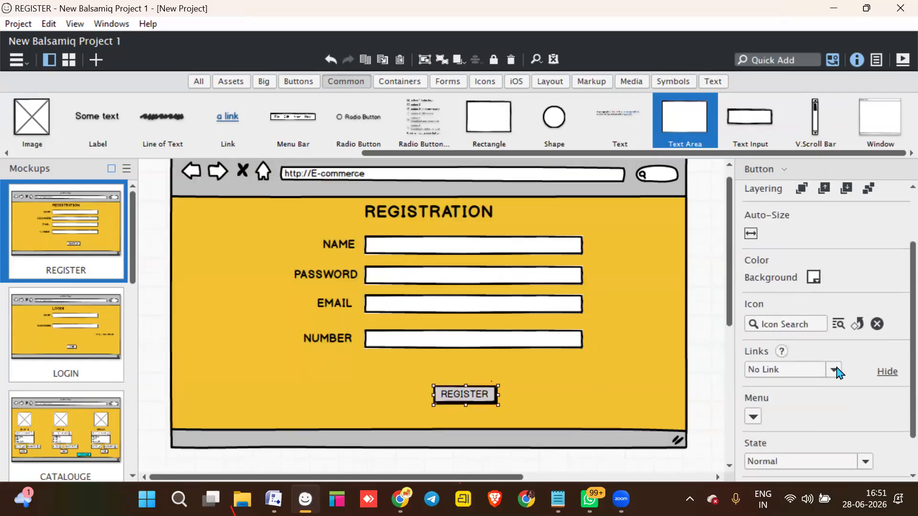
click(834, 371)
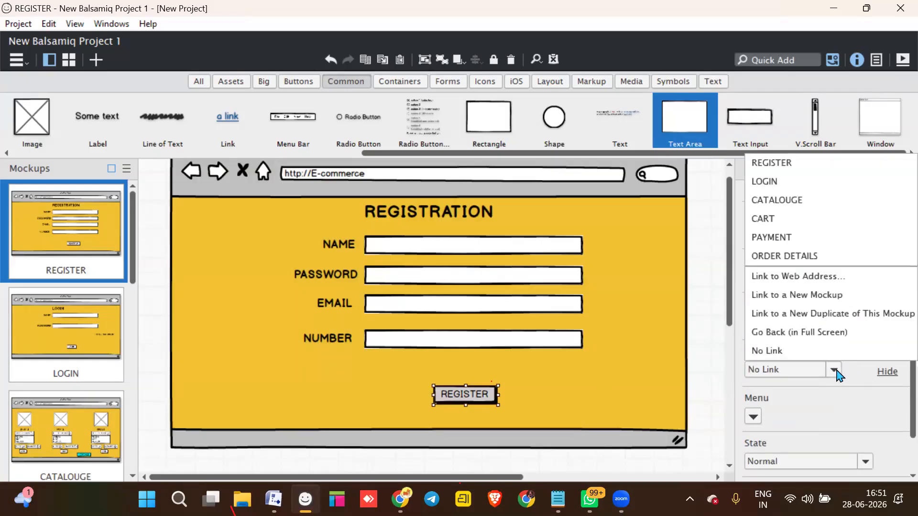
click(777, 186)
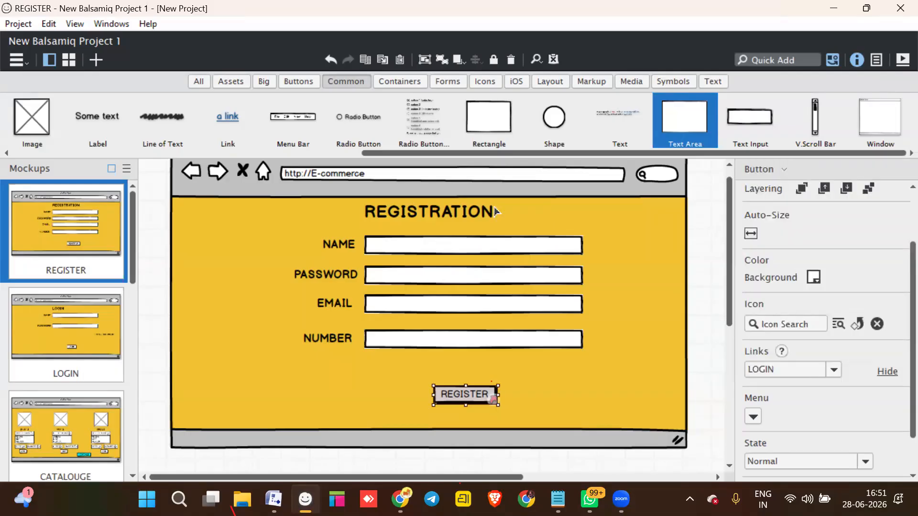
- Link the LOGIN mockup's LOGIN button to CATALOUGE, then open CATALOUGE
click(54, 343)
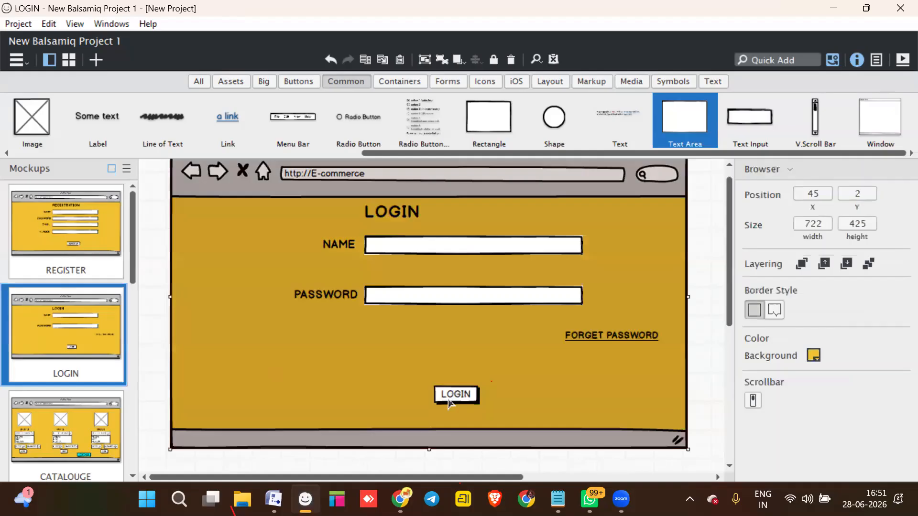
click(449, 400)
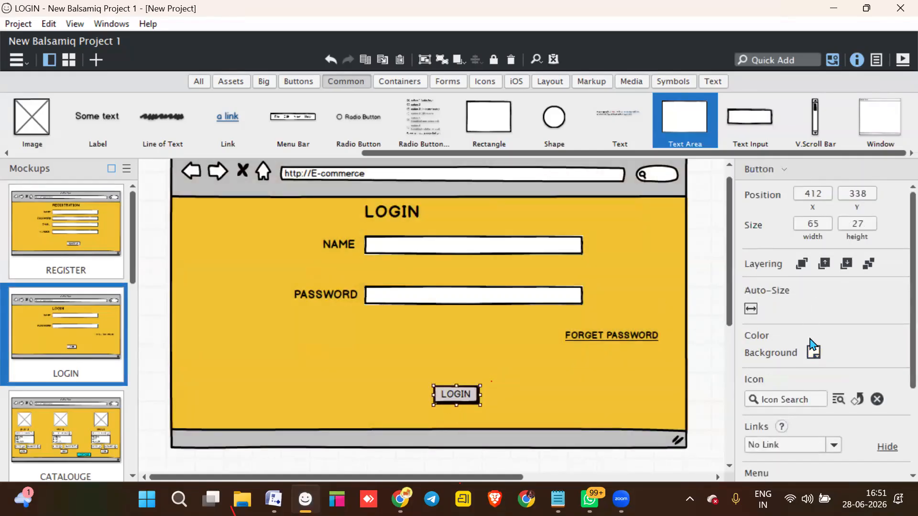
scroll(775, 373, down, 3)
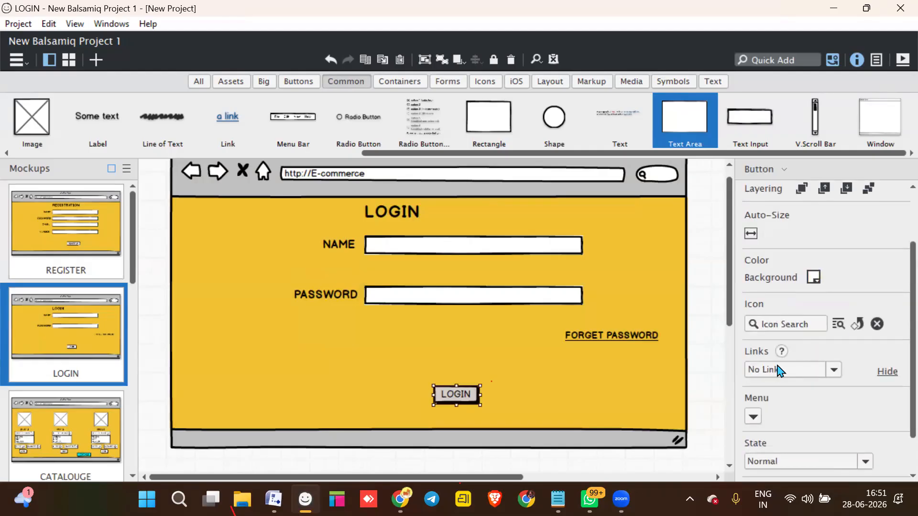
click(834, 375)
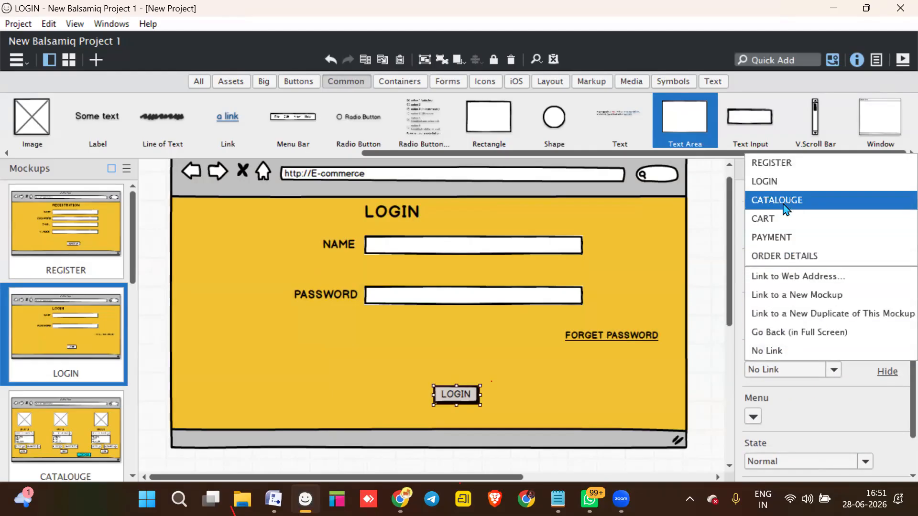
click(785, 206)
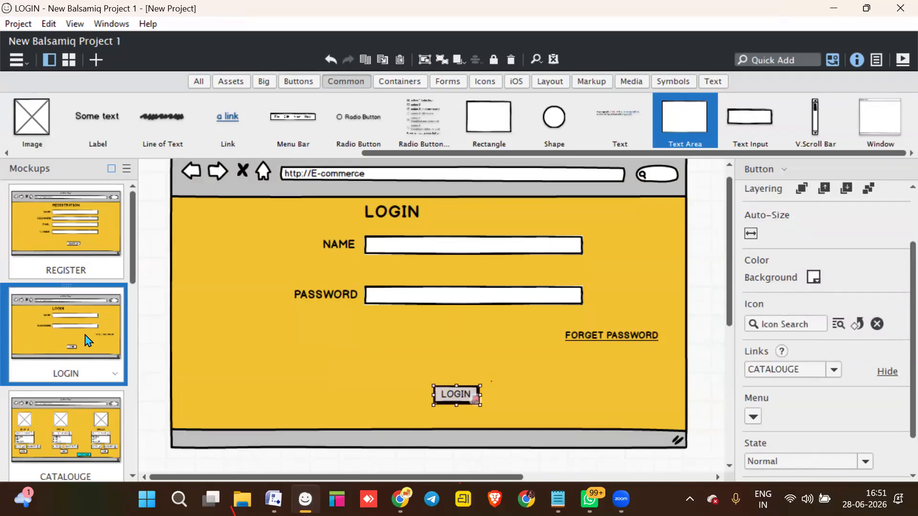
scroll(88, 340, down, 5)
scroll(87, 340, up, 5)
click(97, 406)
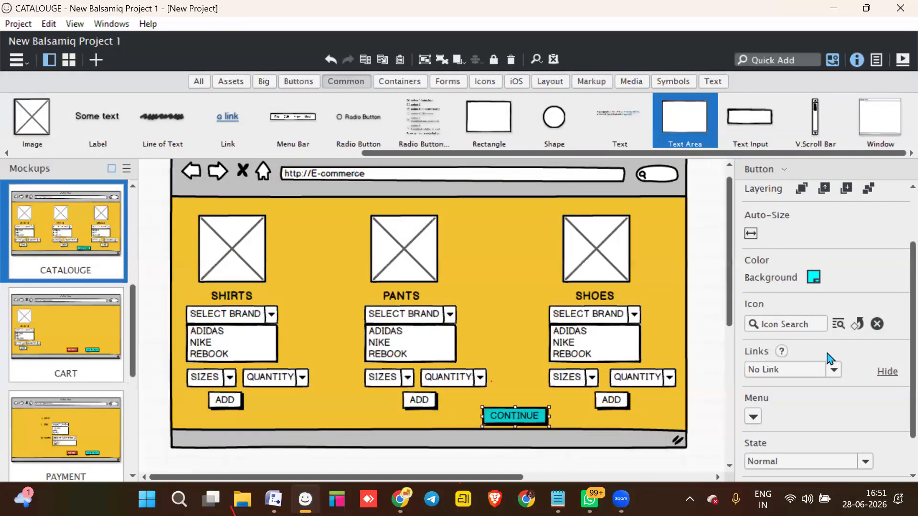
- Link CATALOUGE's CONTINUE button to CART and open the CART mockup
click(835, 369)
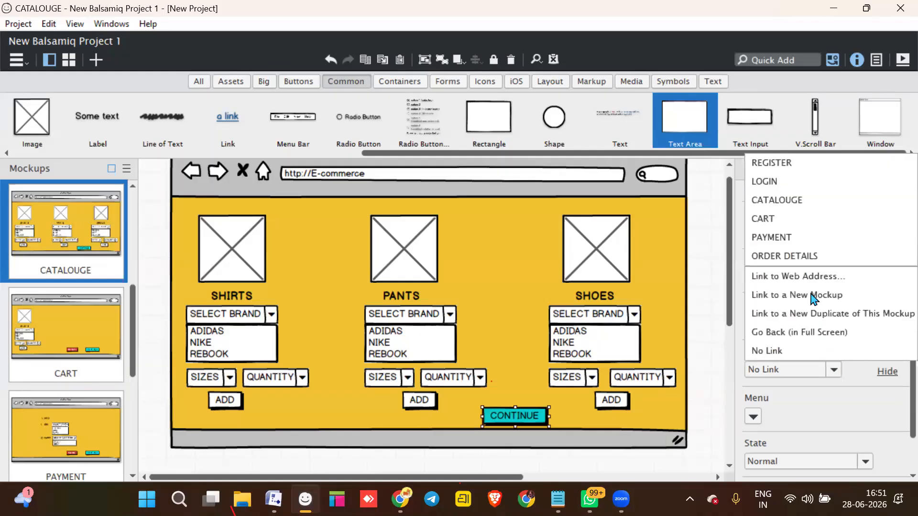
click(789, 220)
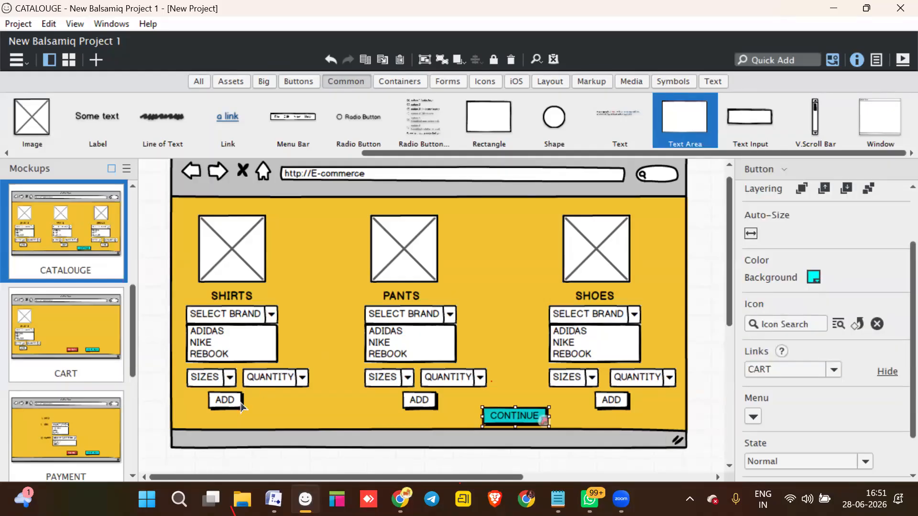
click(71, 356)
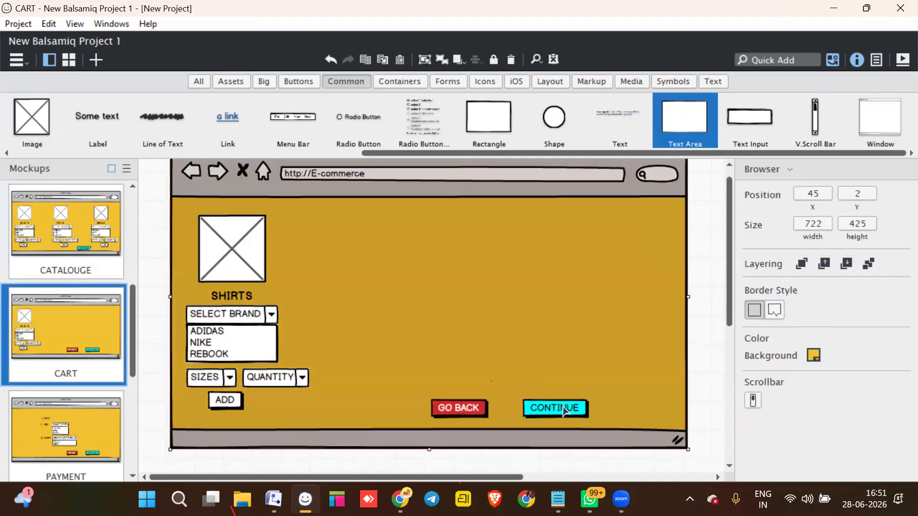
- On CART, link CONTINUE to PAYMENT and GO BACK to CATALOUGE, then open PAYMENT
click(564, 410)
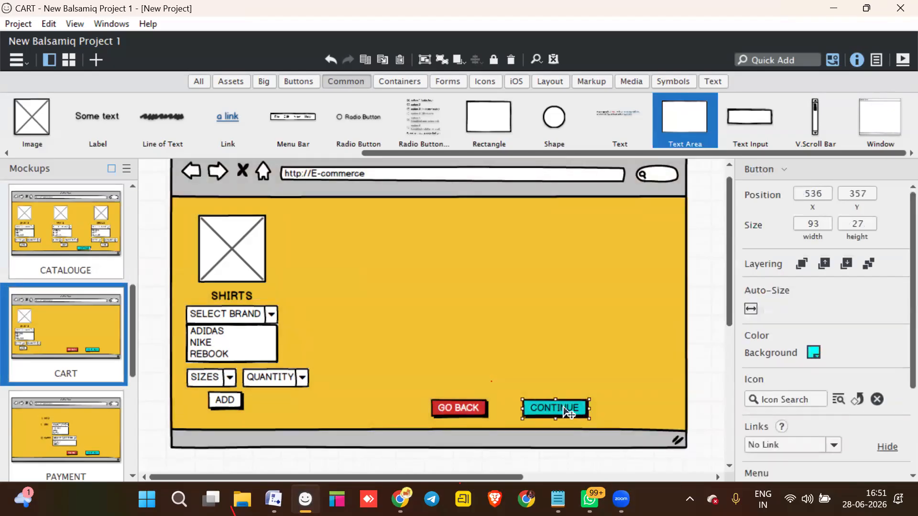
click(833, 445)
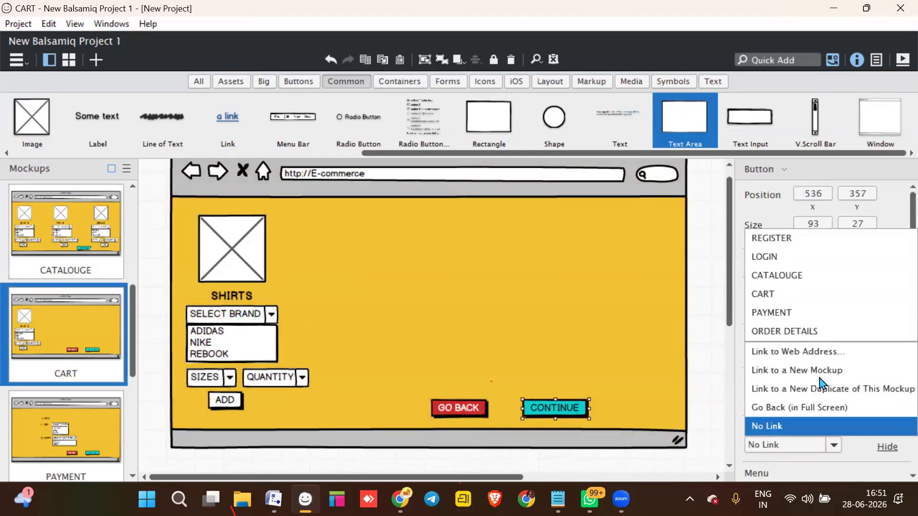
click(785, 314)
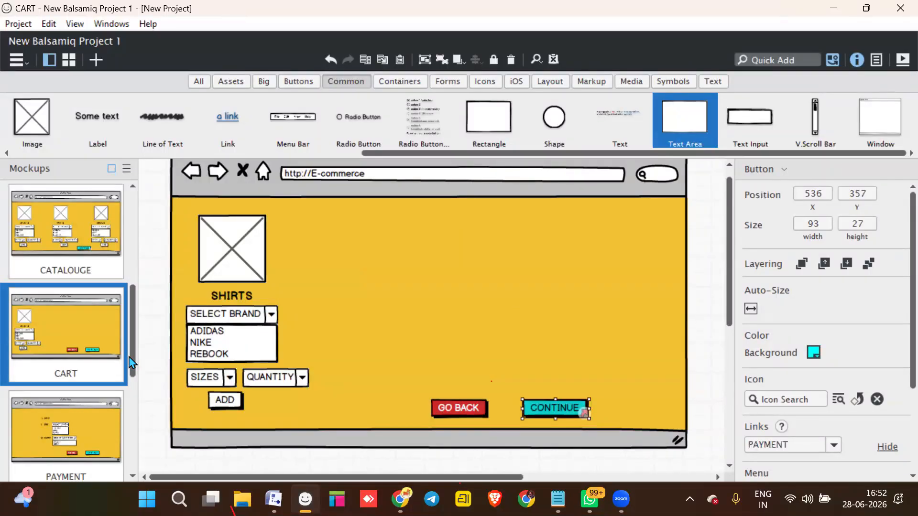
click(459, 407)
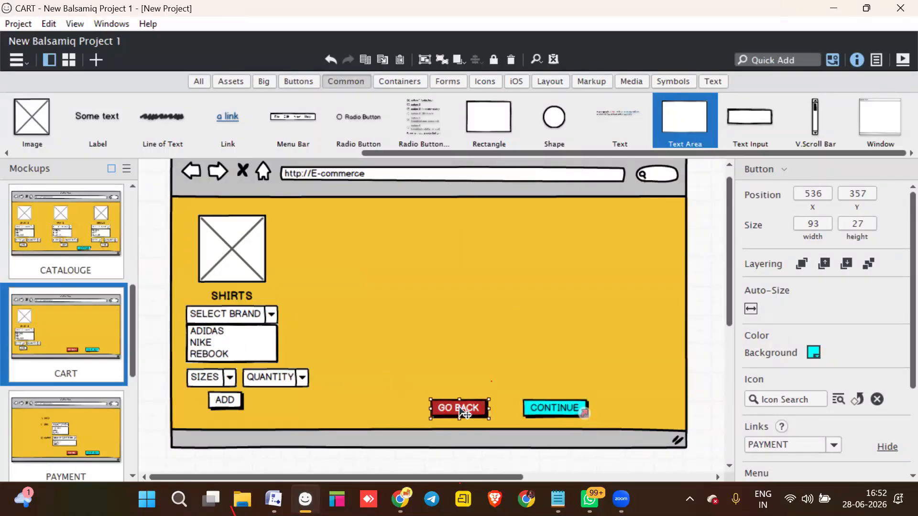
click(833, 446)
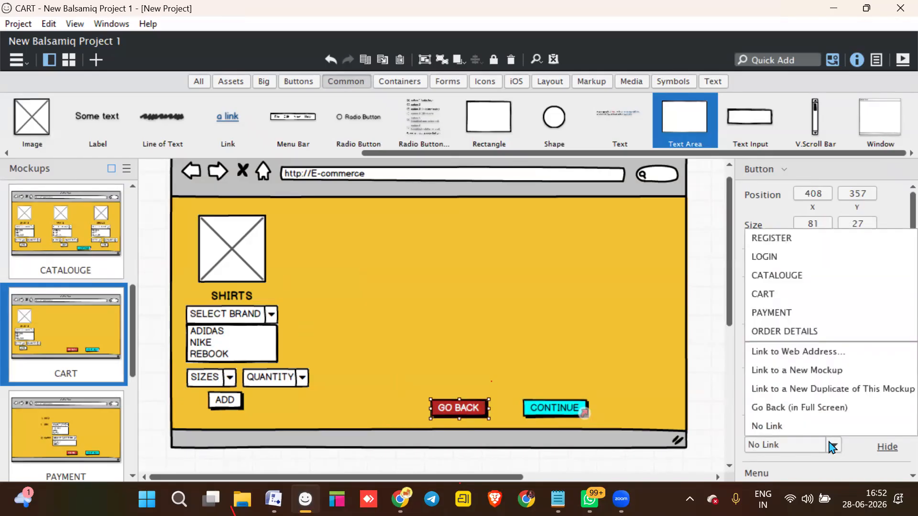
click(797, 276)
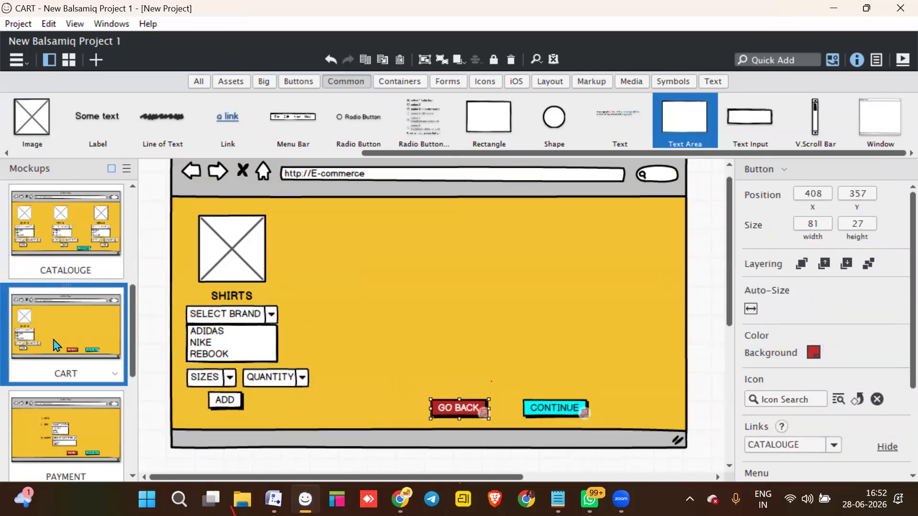
click(77, 427)
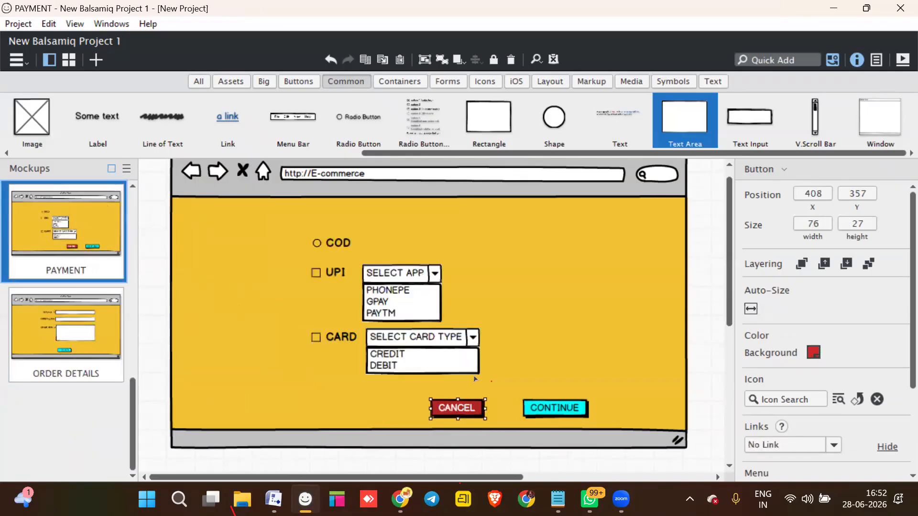
- Point the PAYMENT page's CONTINUE button at ORDER DETAILS and its CANCEL button at CART
click(556, 412)
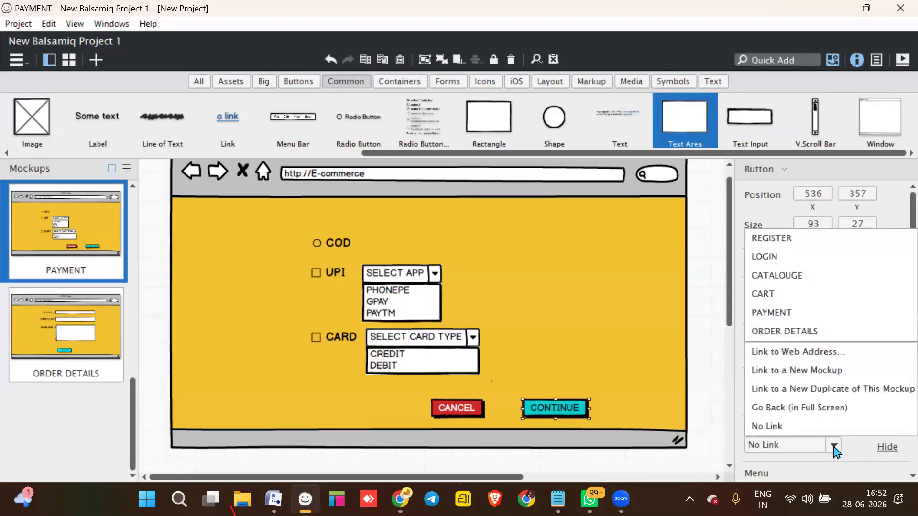
click(808, 337)
click(471, 407)
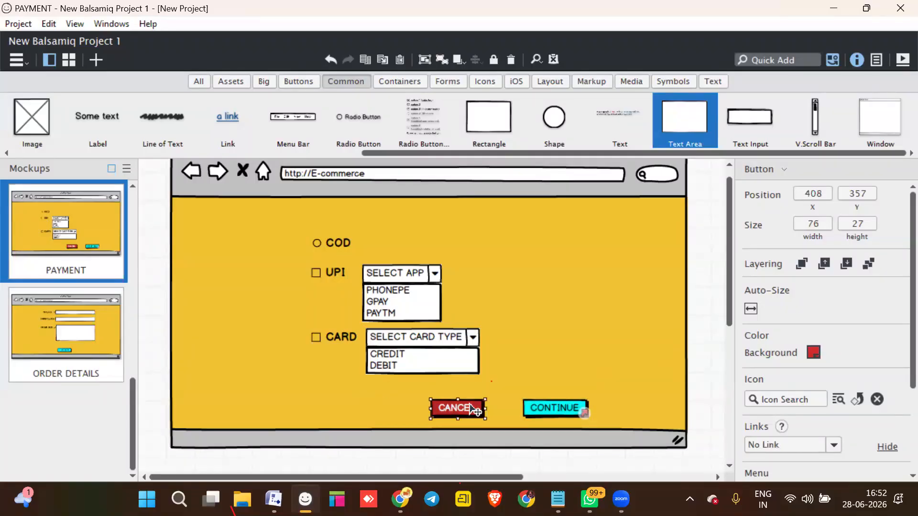
click(835, 446)
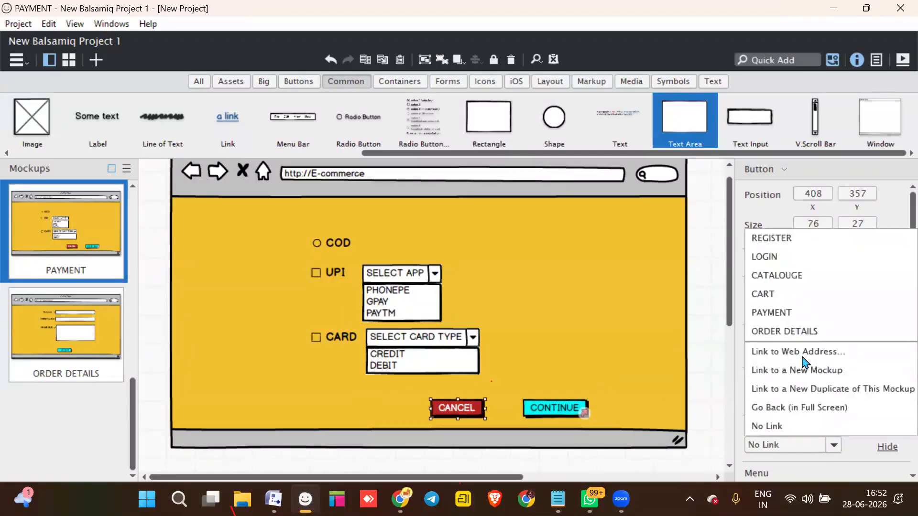
click(775, 294)
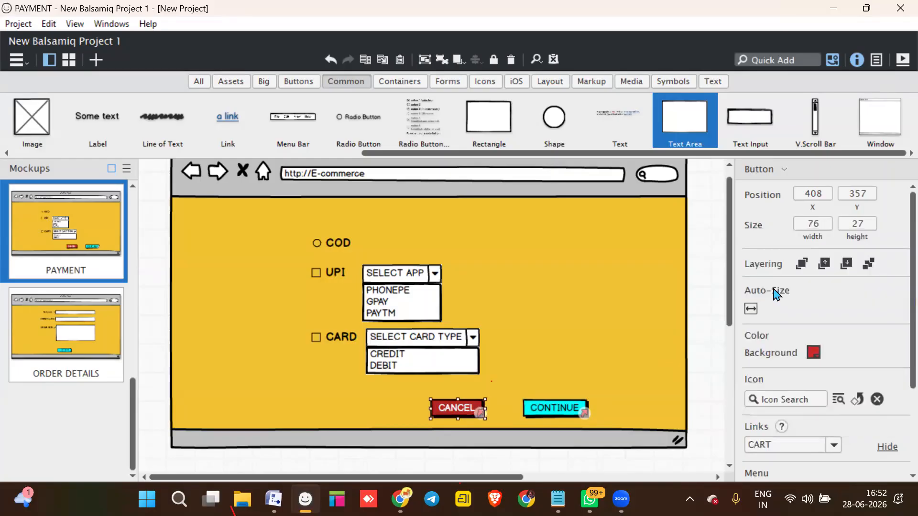
- On ORDER DETAILS, rename the CONTINUE button to GO BACK
click(65, 353)
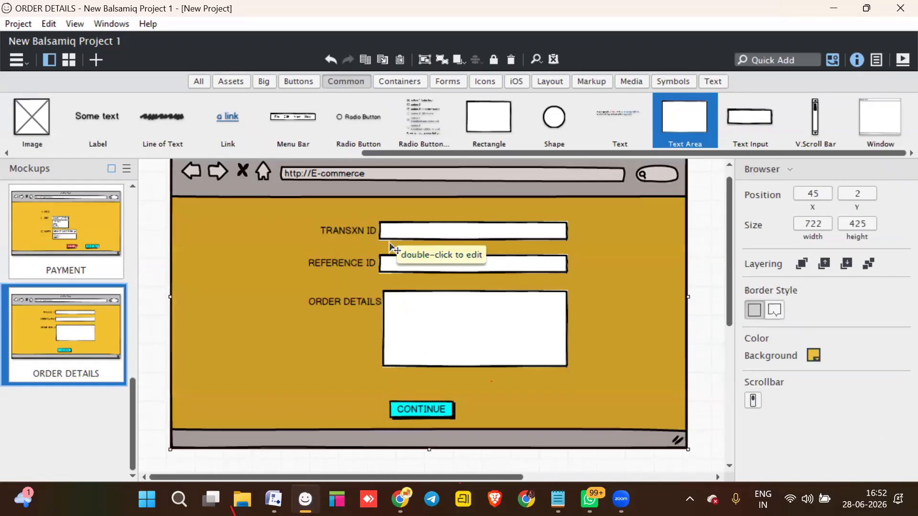
click(423, 414)
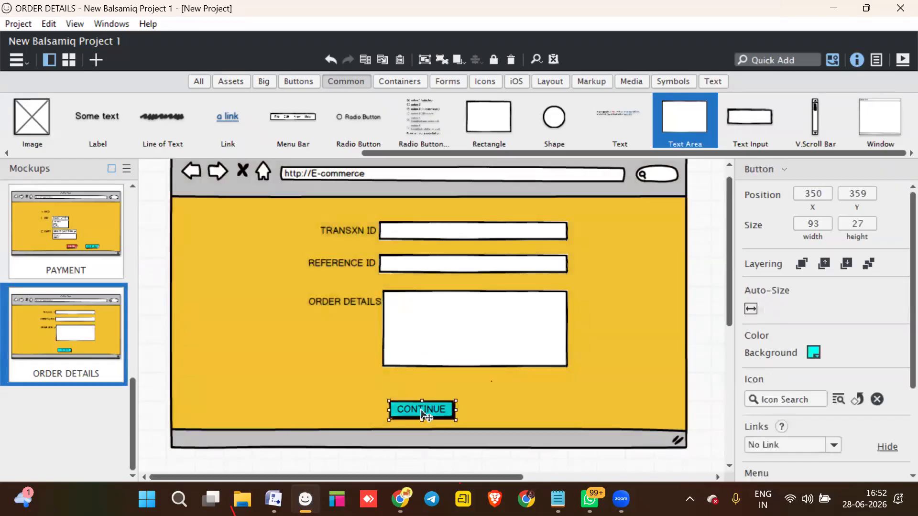
double_click(423, 413)
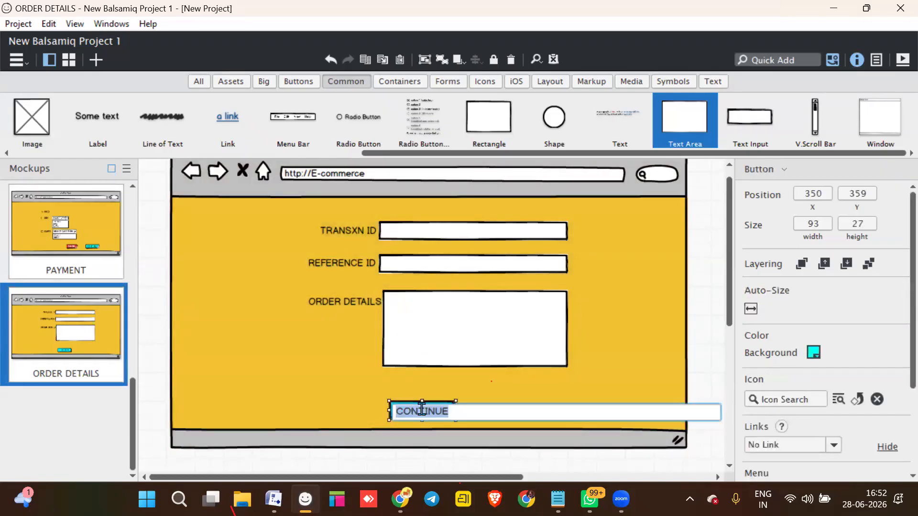
text(GO BACK)
key(Return)
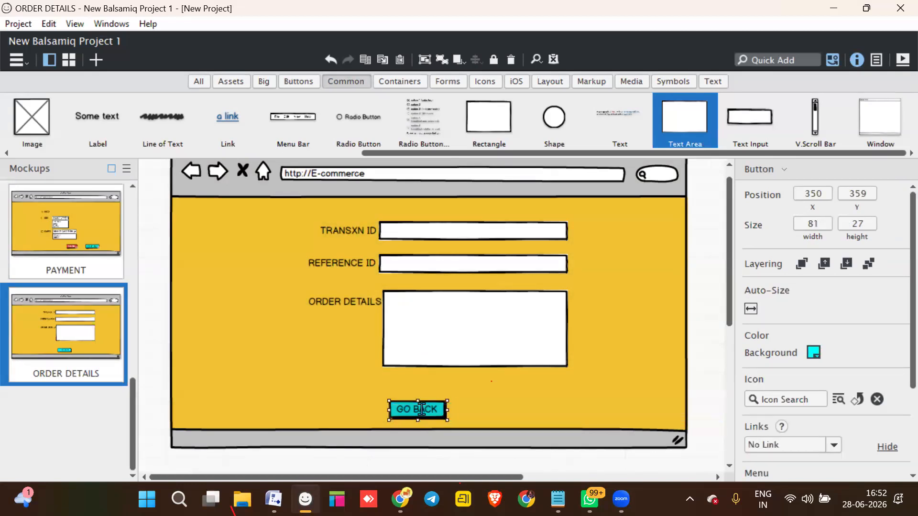
- Link the GO BACK button to CATALOUGE, then reopen the REGISTER mockup
click(461, 383)
click(416, 415)
click(836, 447)
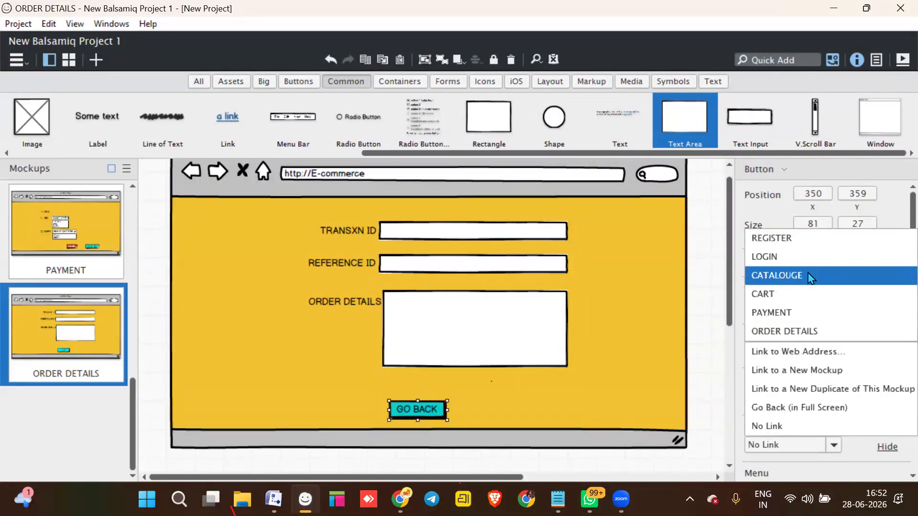
click(812, 276)
scroll(52, 309, up, 5)
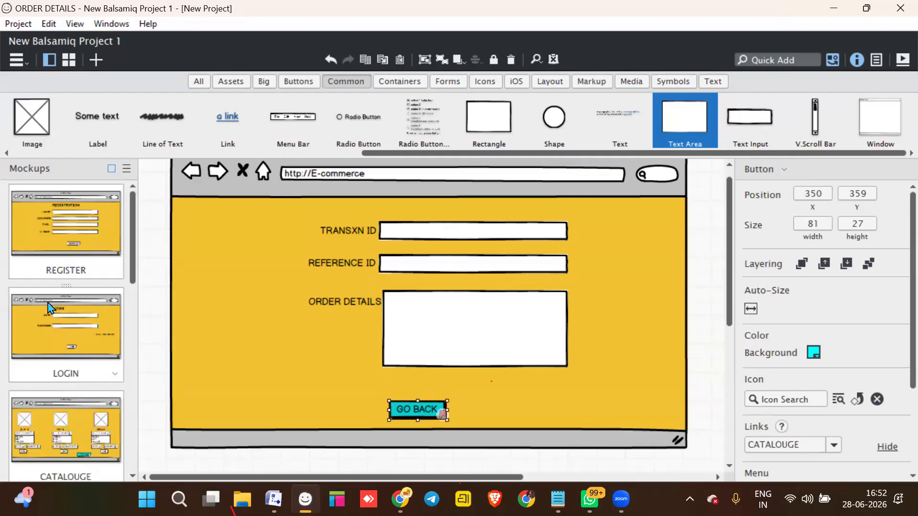
click(70, 261)
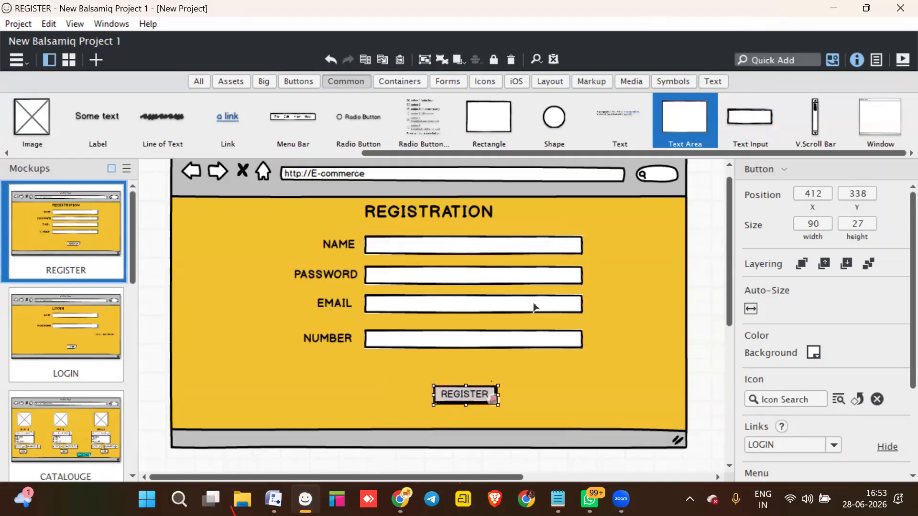
- Start full-screen presentation and click through REGISTER, LOGIN, CATALOUGE, CART, back to CATALOUGE, then CART
click(902, 60)
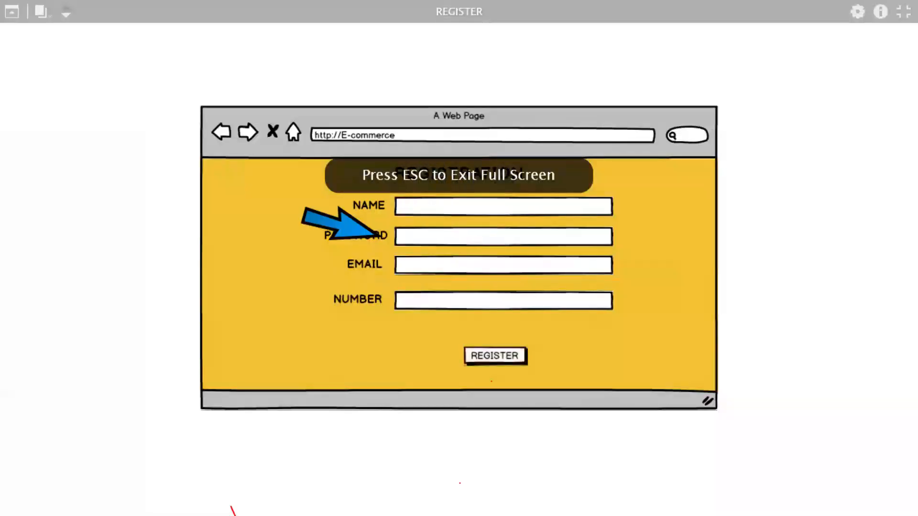
click(503, 357)
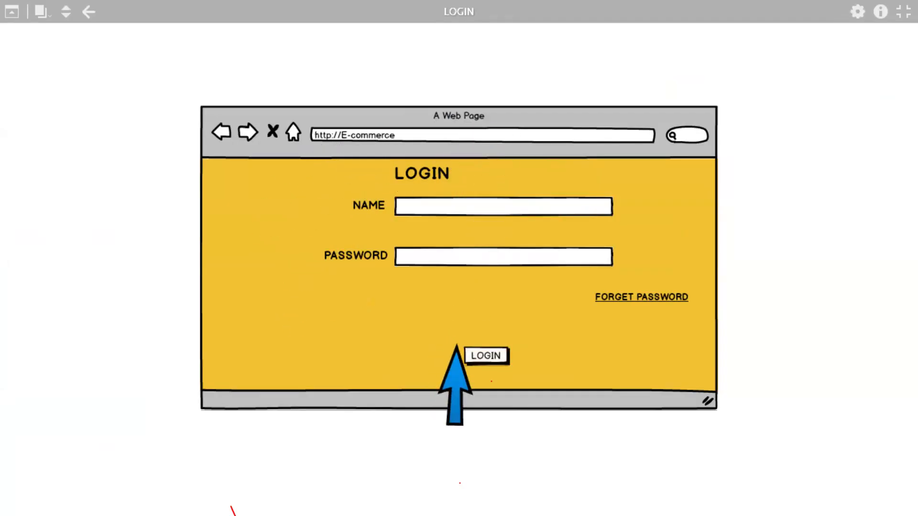
click(470, 357)
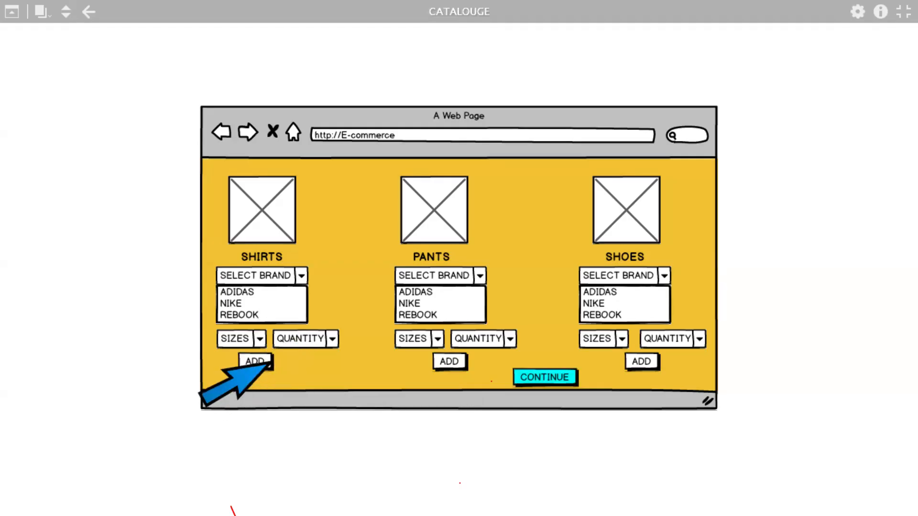
click(524, 379)
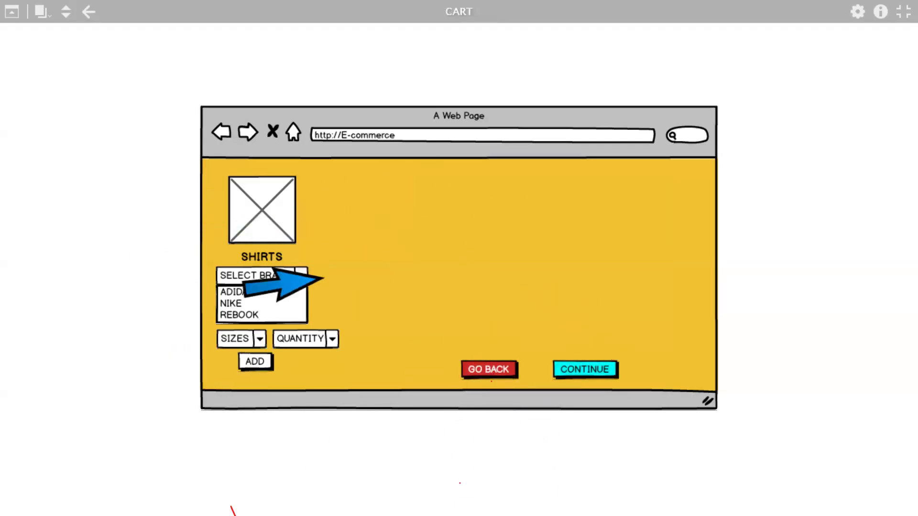
click(481, 370)
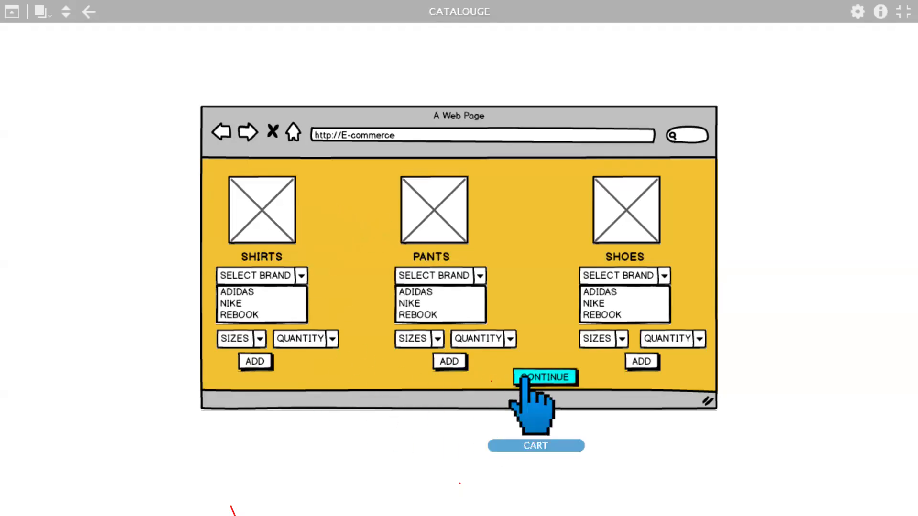
click(540, 378)
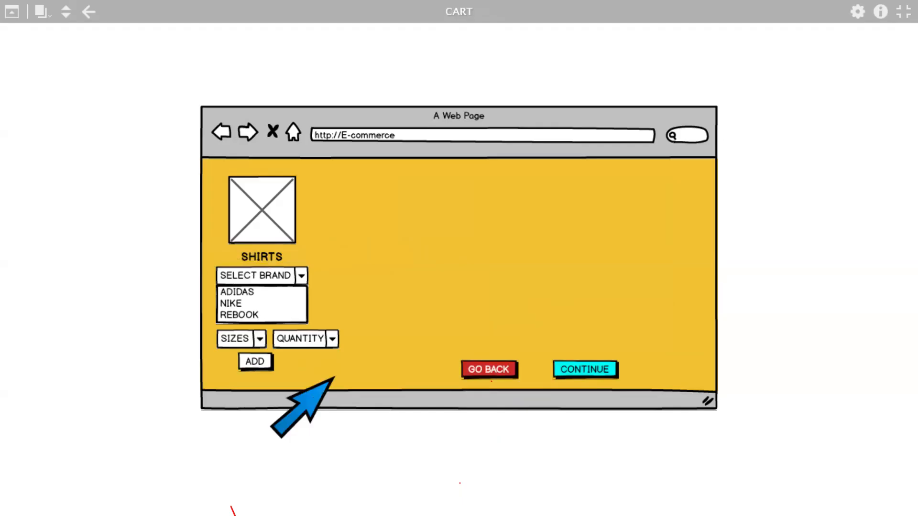
- Test CART→PAYMENT, CANCEL, PAYMENT→ORDER DETAILS, GO BACK to CATALOUGE, then exit presentation
click(593, 374)
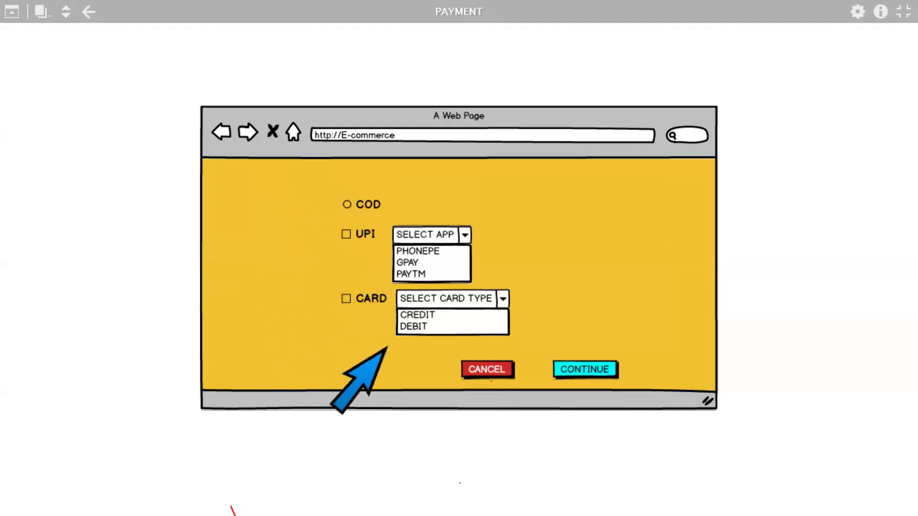
click(497, 370)
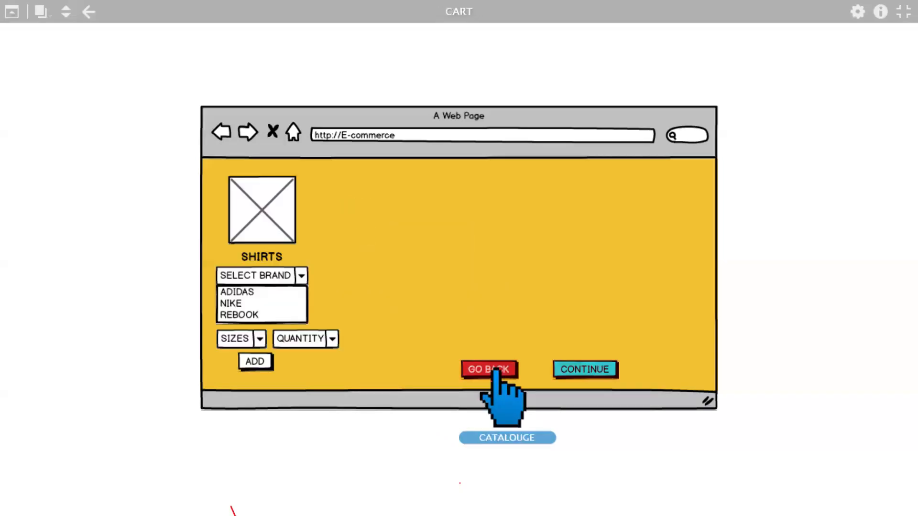
click(570, 368)
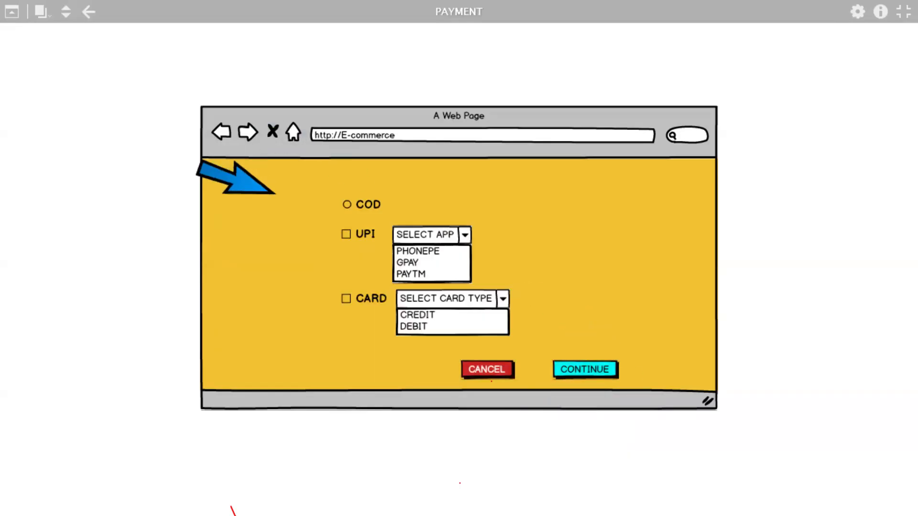
click(584, 372)
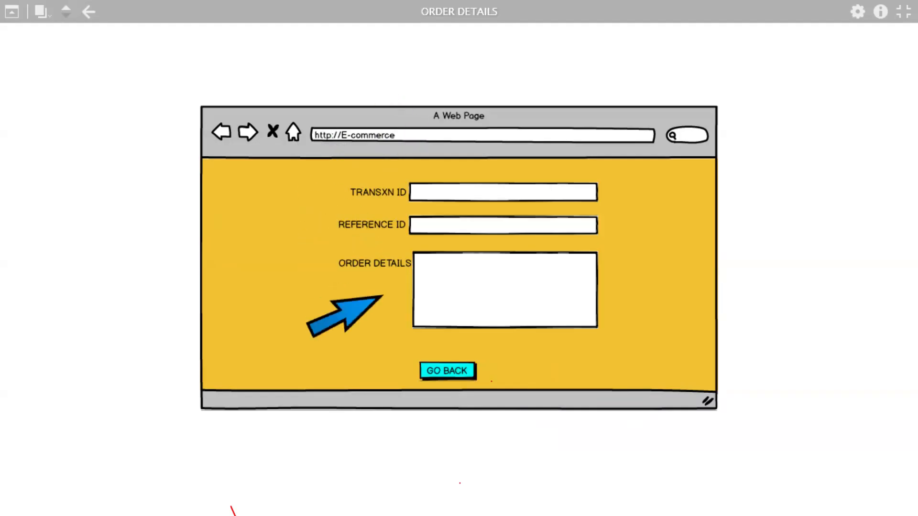
click(441, 382)
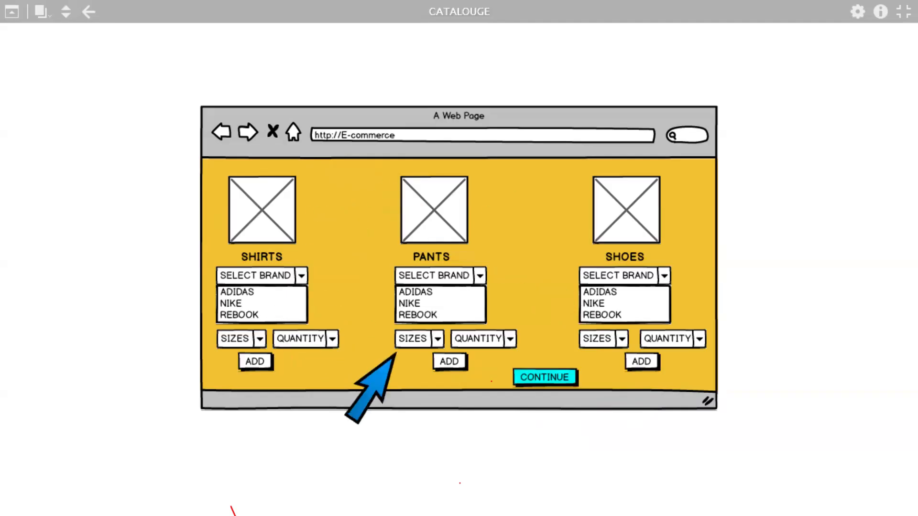
click(900, 12)
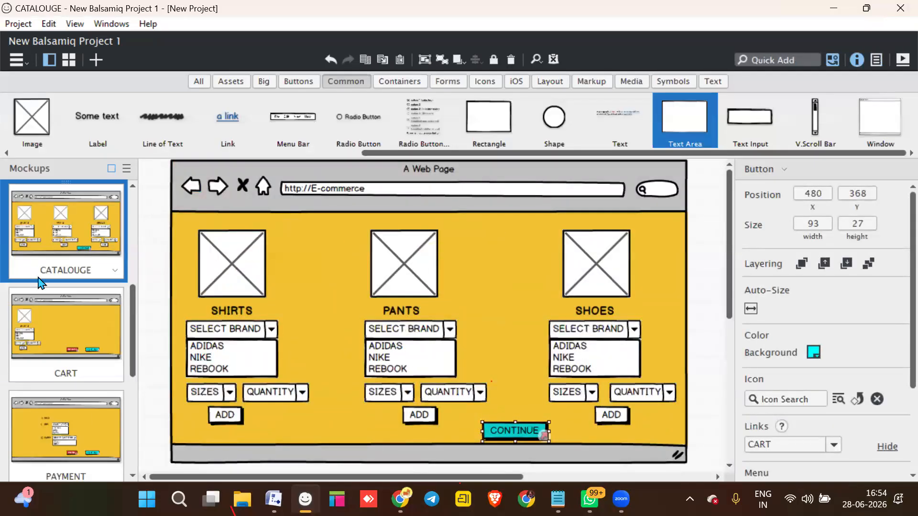
- Reopen the REGISTER mockup and switch to the Untitled Google Docs notes in Chrome
scroll(41, 282, up, 3)
click(57, 269)
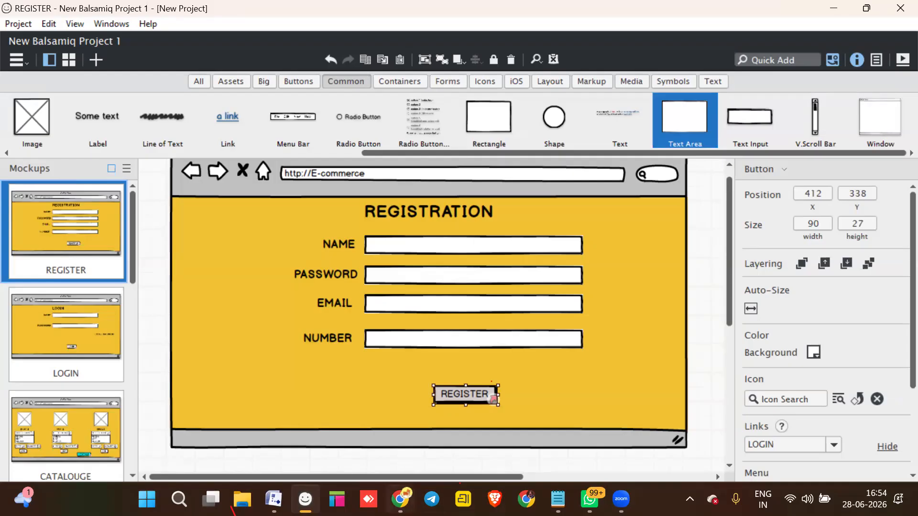
mouse_move(401, 499)
click(392, 437)
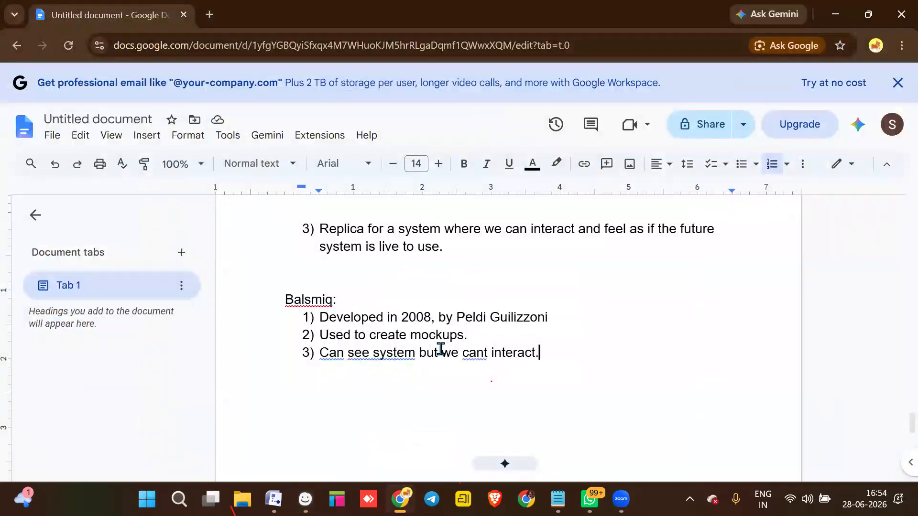
- Below the Balsmiq list, add an unnumbered 'AXURE RP:' heading and start item '1)' beneath it
key(Return)
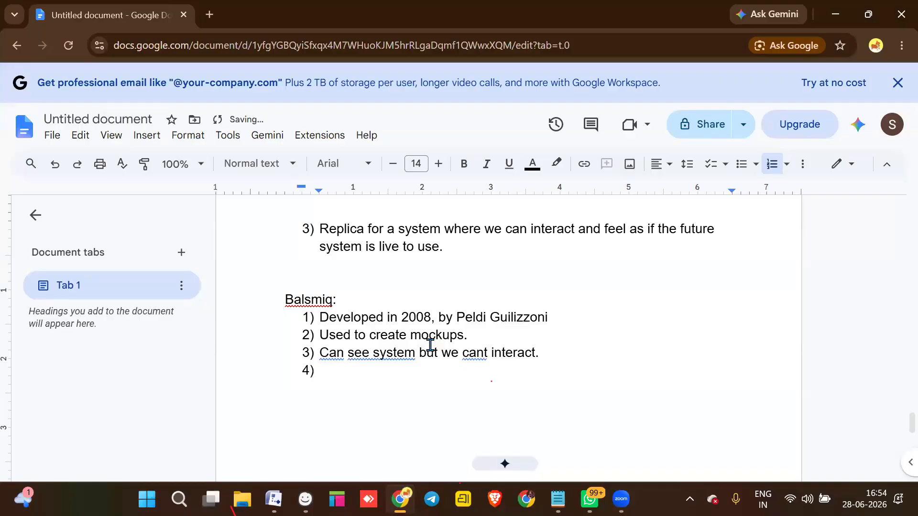
key(BackSpace)
key(BackSpace)
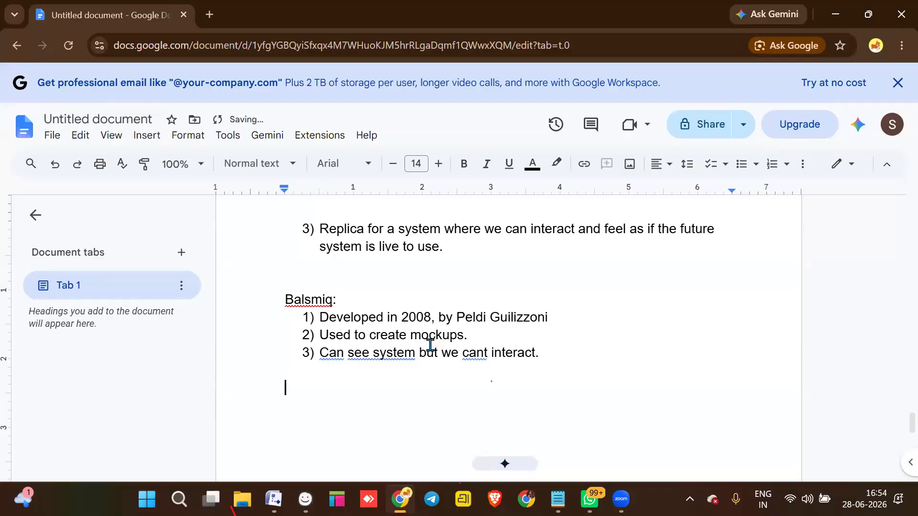
text(aXURE RP)
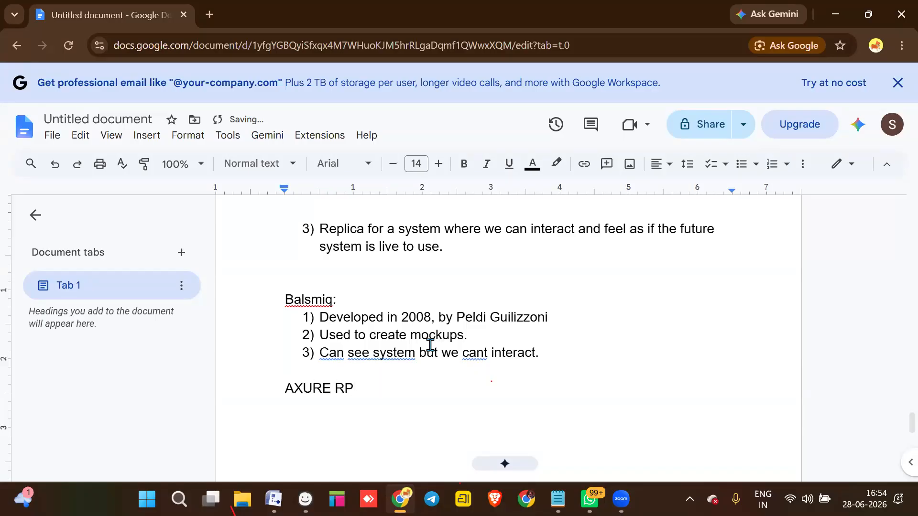
text(:)
key(Return)
text(1))
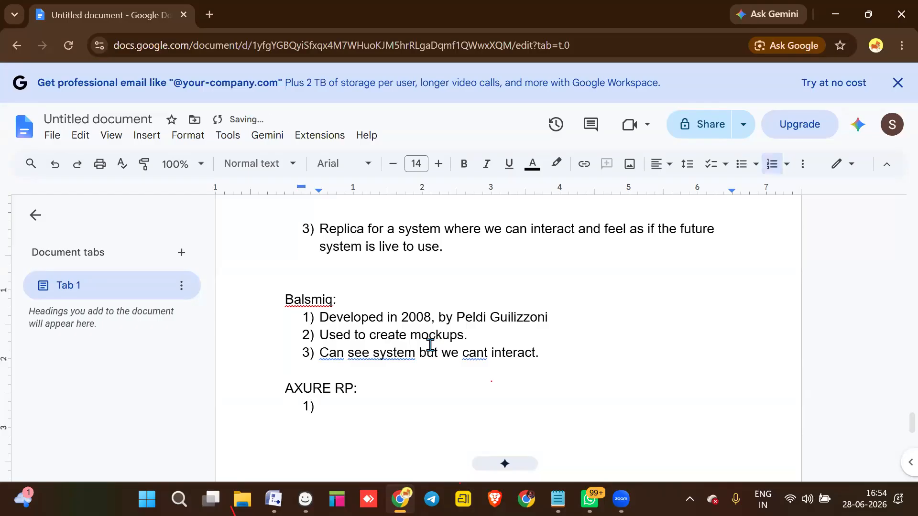
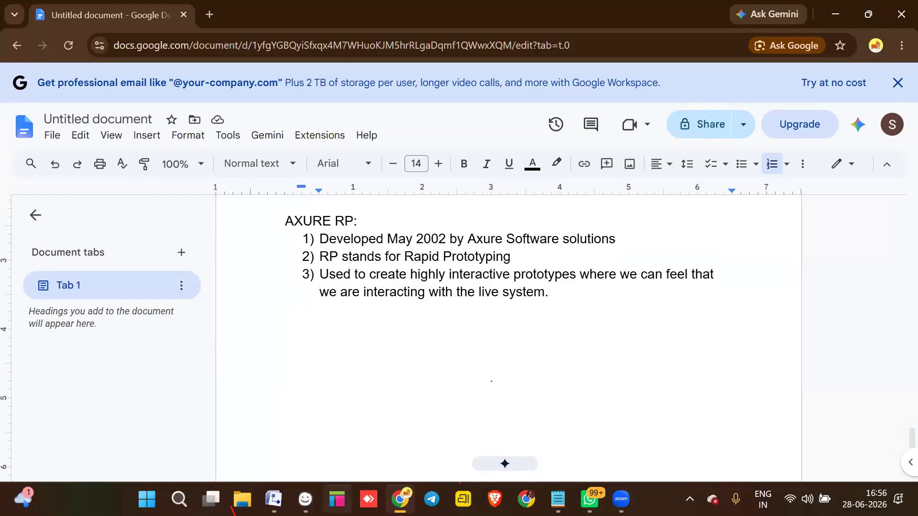
- Switch from the Google Docs notes to the Axure RP Pro 7.0 window from the taskbar
click(337, 499)
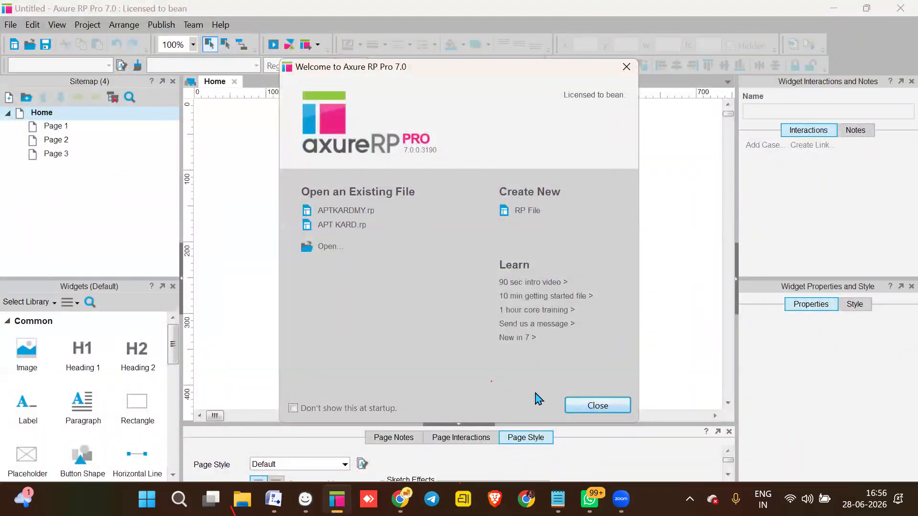
- Dismiss the welcome dialog, then delete Page 1, Page 2 and Page 3 from the sitemap
click(584, 405)
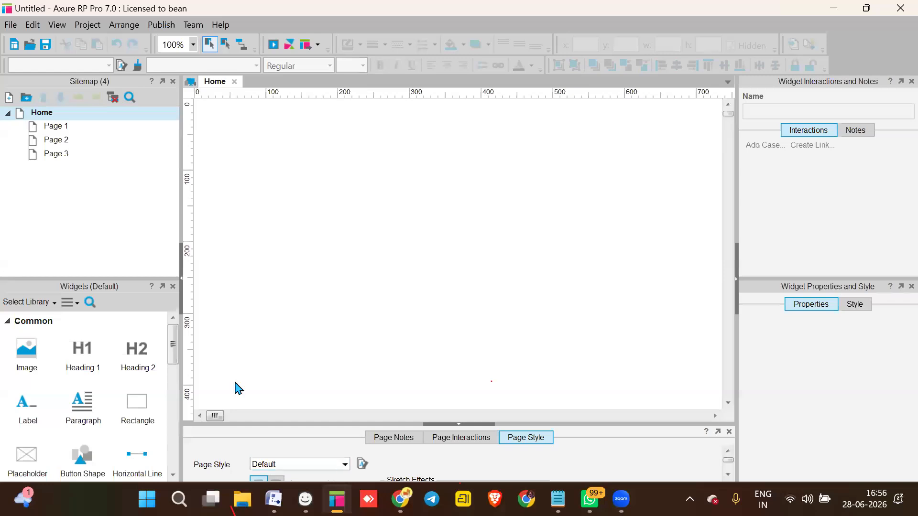
ctrl+click(61, 129)
ctrl+click(60, 140)
click(57, 195)
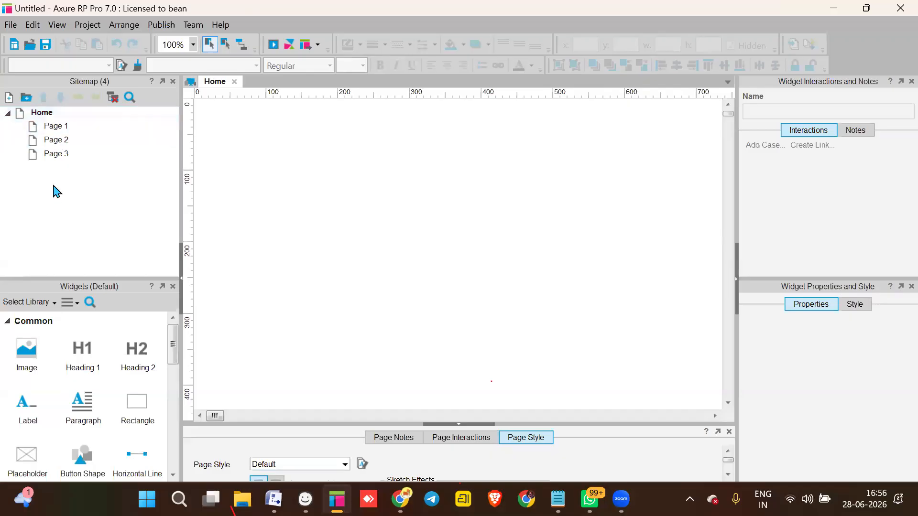
right_click(59, 127)
click(94, 181)
right_click(61, 127)
click(77, 175)
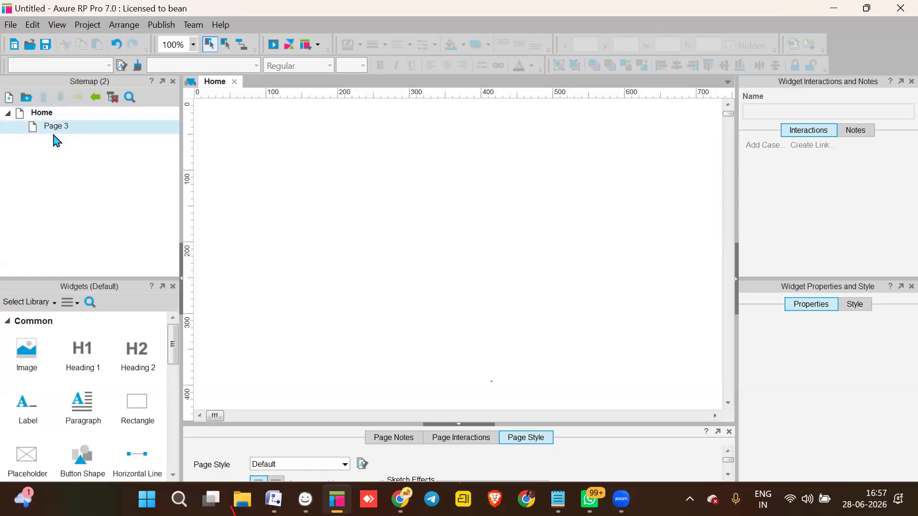
right_click(52, 126)
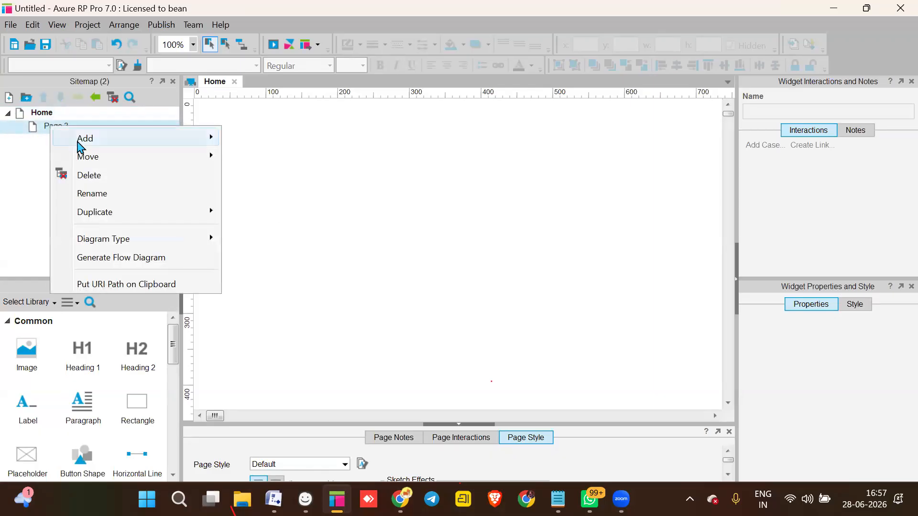
click(84, 177)
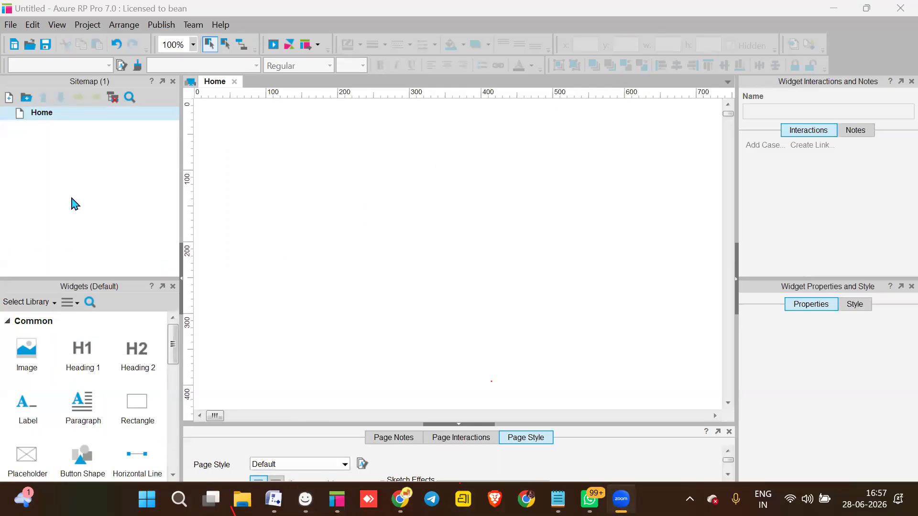
- Rename the sitemap's Home page to 'REGISTRATION'
click(61, 118)
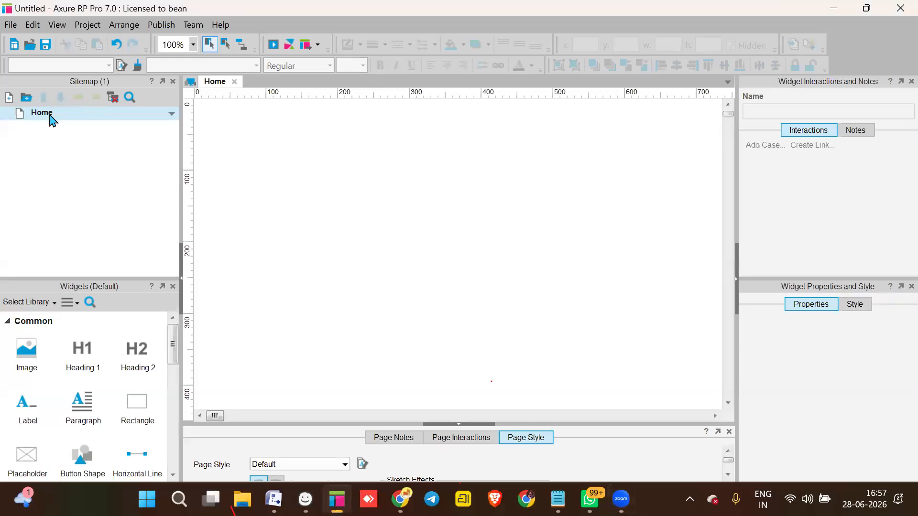
right_click(51, 119)
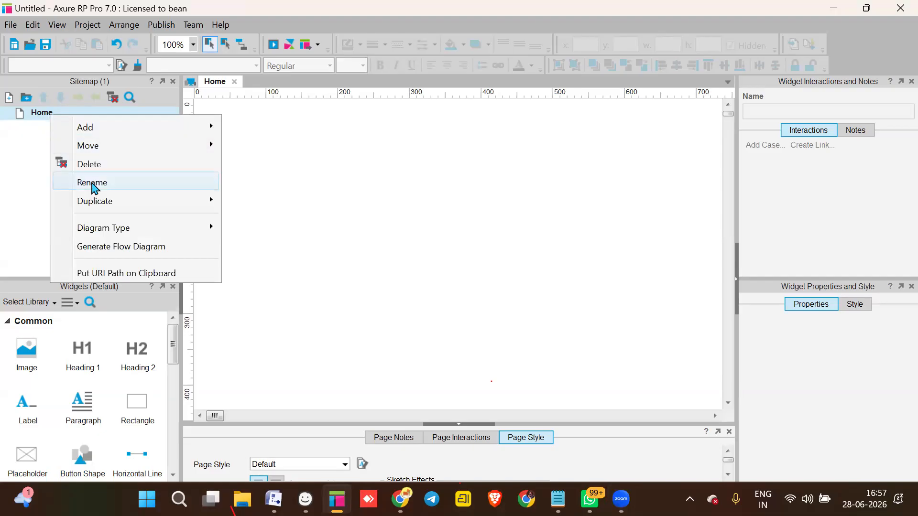
click(93, 185)
text(REGIS)
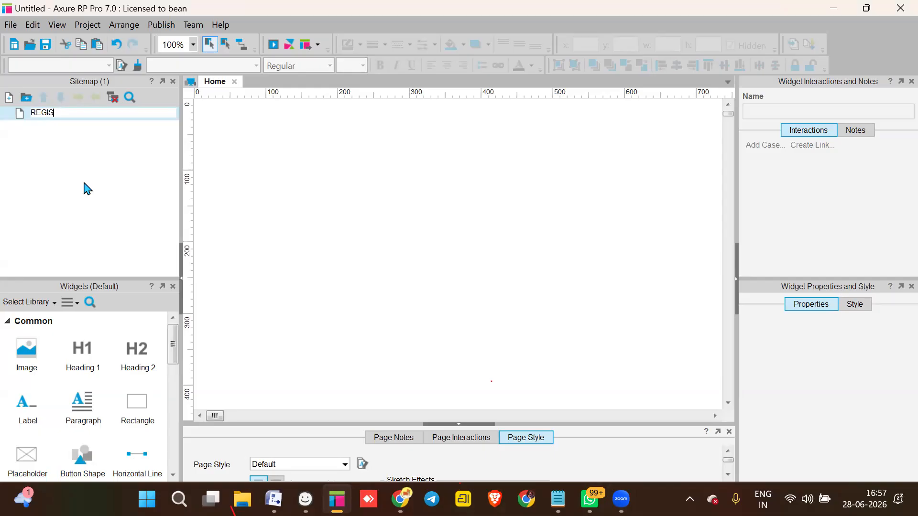
text(TRATION)
key(Return)
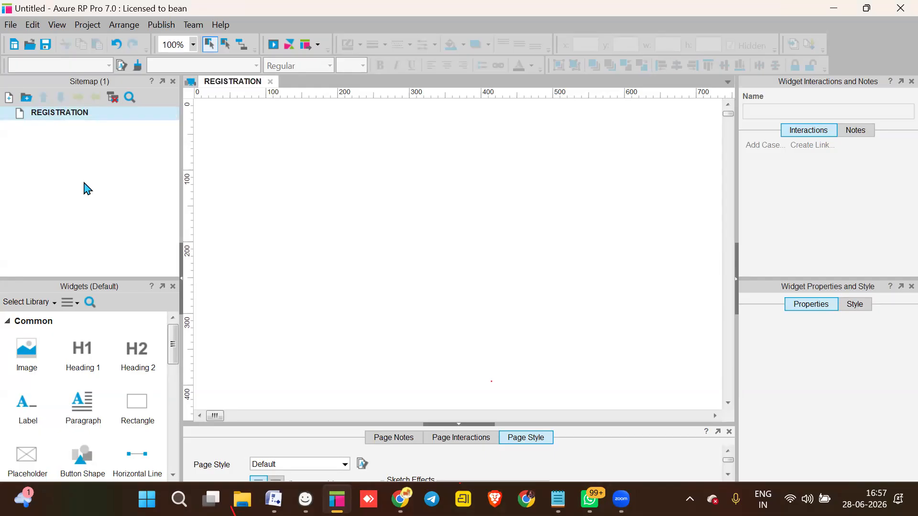
click(86, 170)
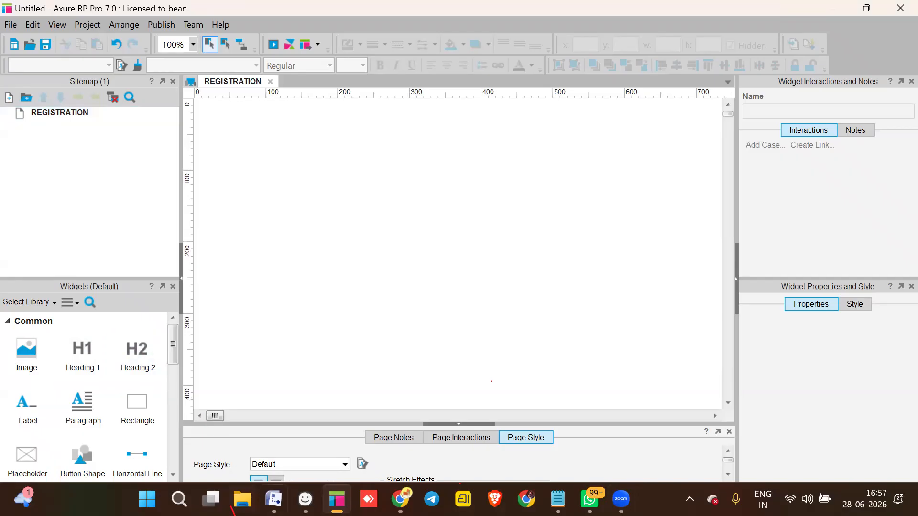
click(305, 499)
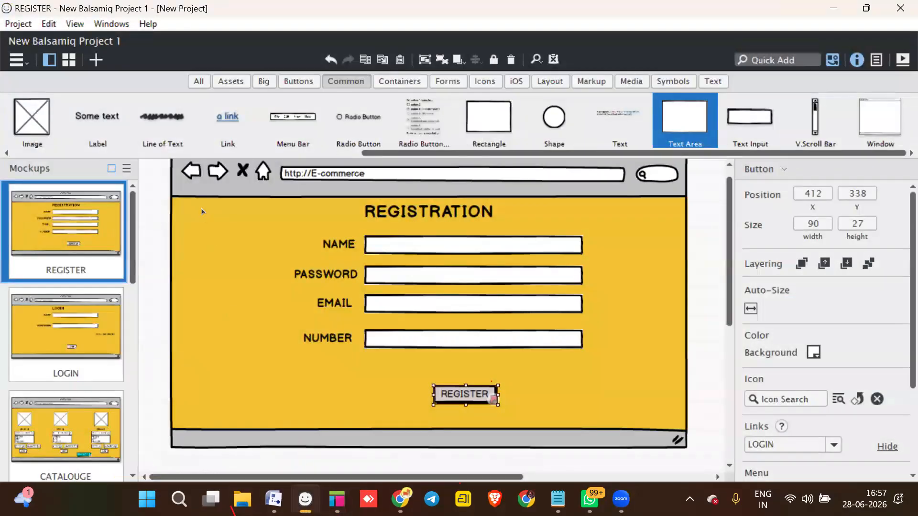
drag(433, 153, 80, 135)
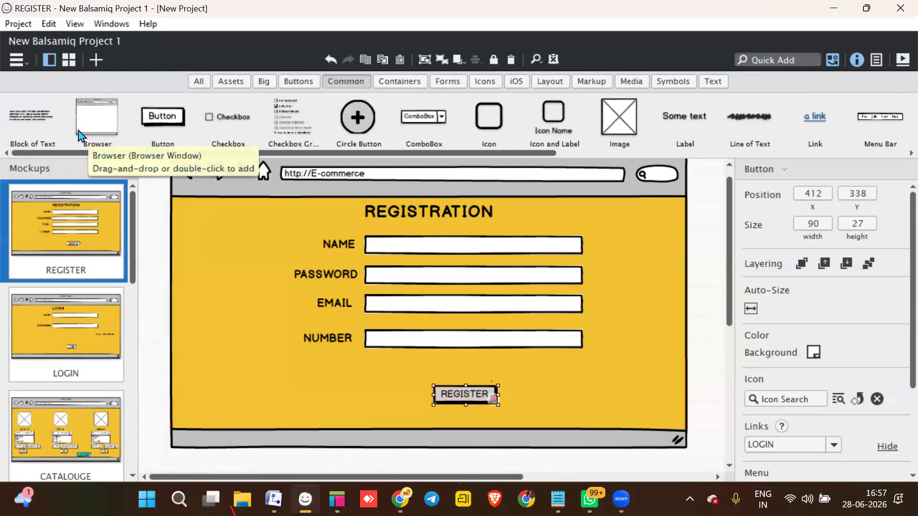
click(834, 11)
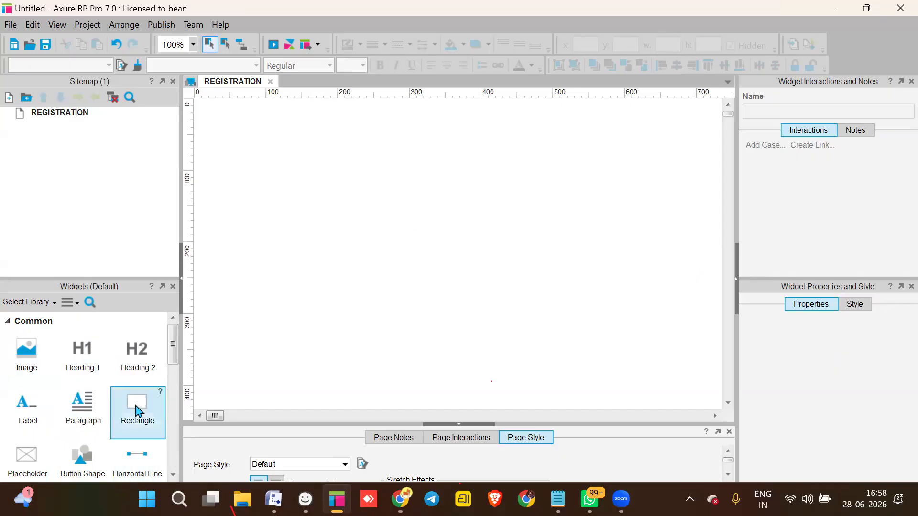
- Draw a 710×410 page rectangle and a 710×60 header rectangle across its top
drag(137, 410, 201, 110)
drag(344, 142, 710, 142)
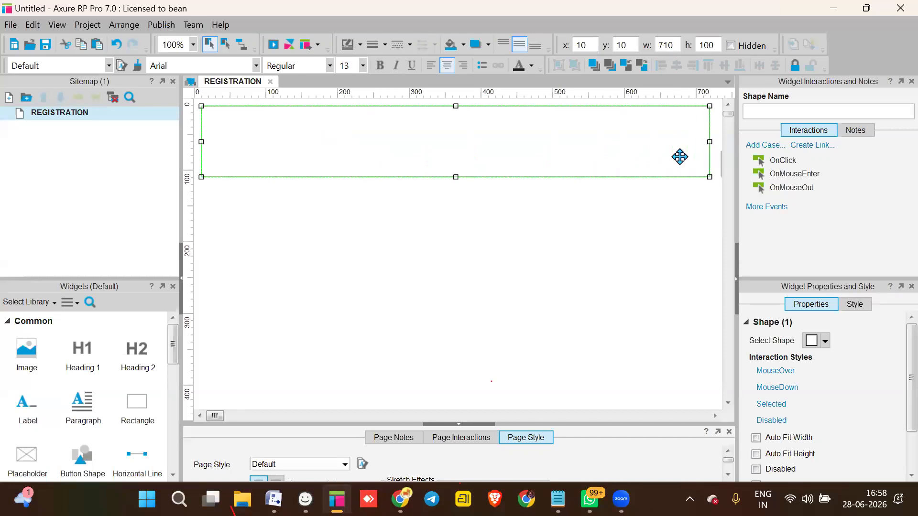
drag(456, 177, 467, 396)
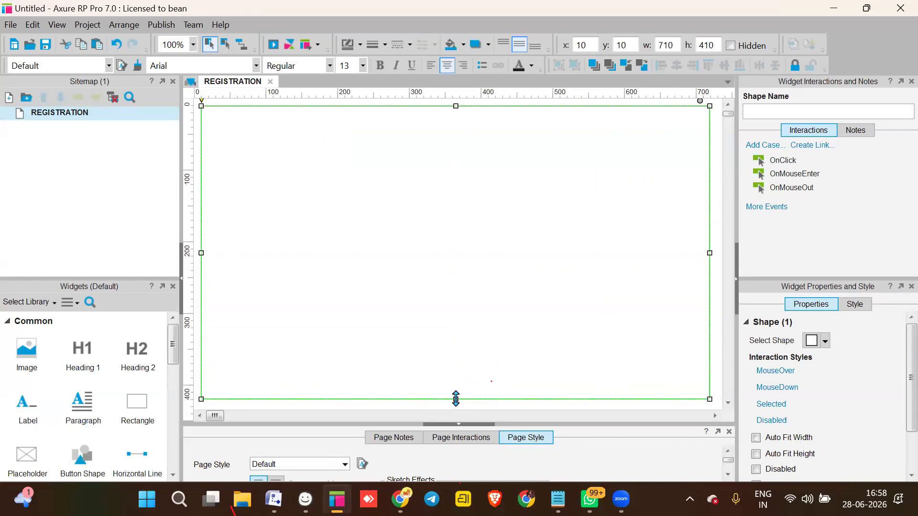
drag(137, 420, 205, 114)
drag(274, 180, 272, 147)
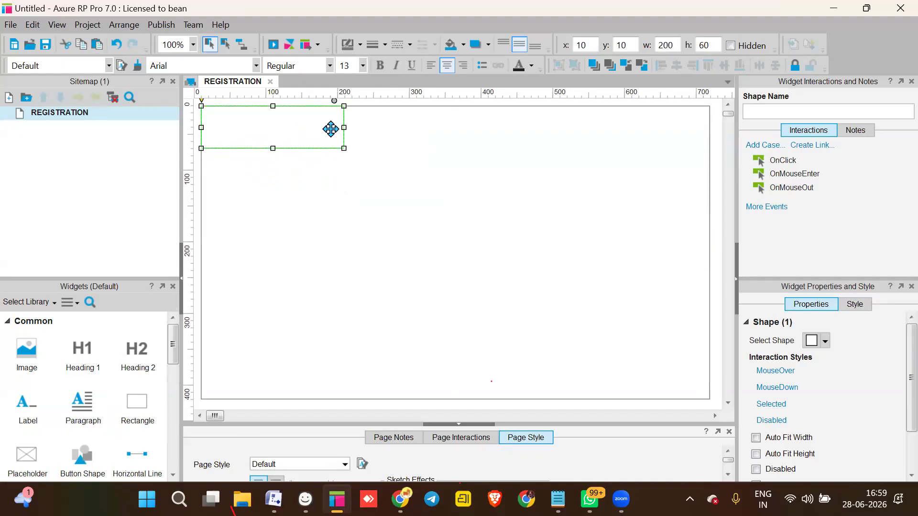
drag(345, 128, 711, 160)
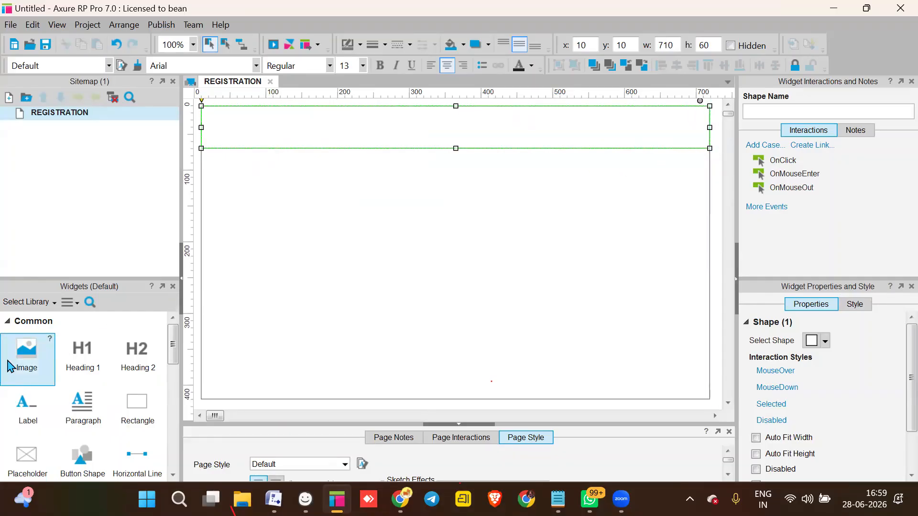
- Add an image widget without a picture, delete the extra placeholder, and move the image into the header at x20 y15
drag(33, 369, 239, 194)
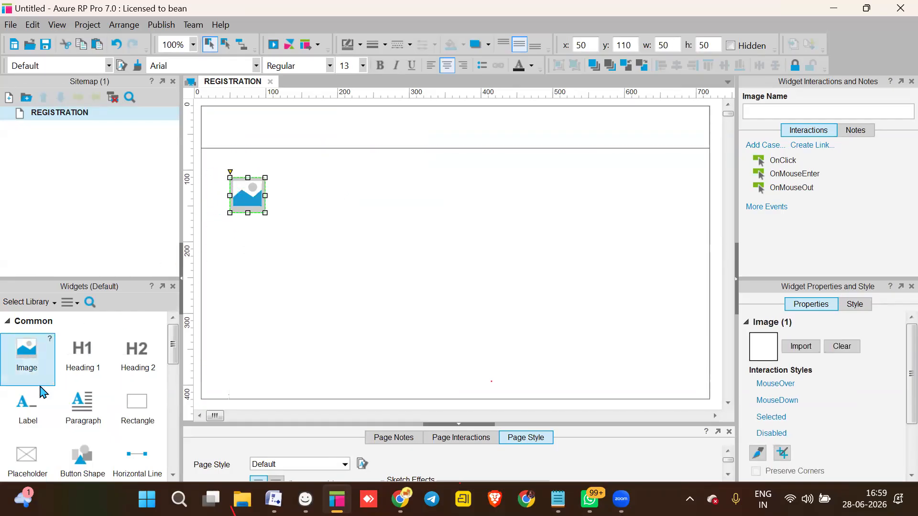
scroll(42, 388, down, 1)
drag(33, 402, 306, 181)
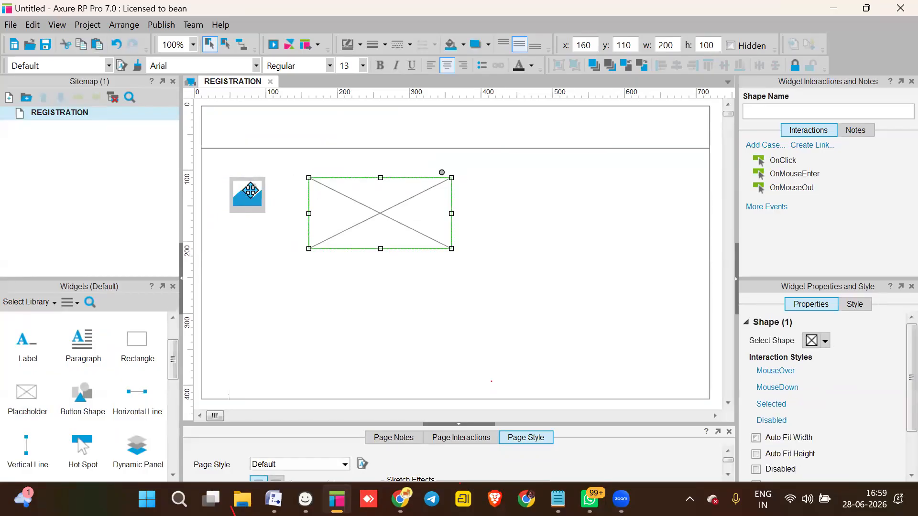
double_click(250, 191)
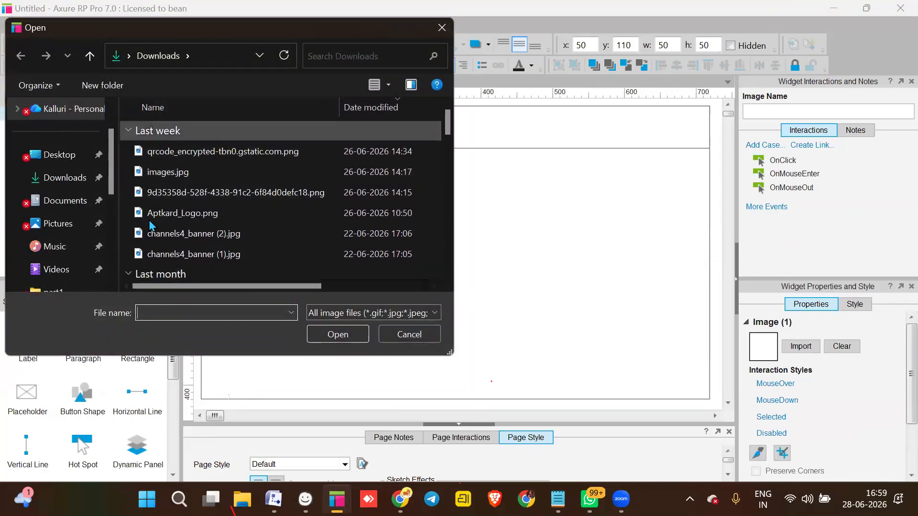
click(391, 331)
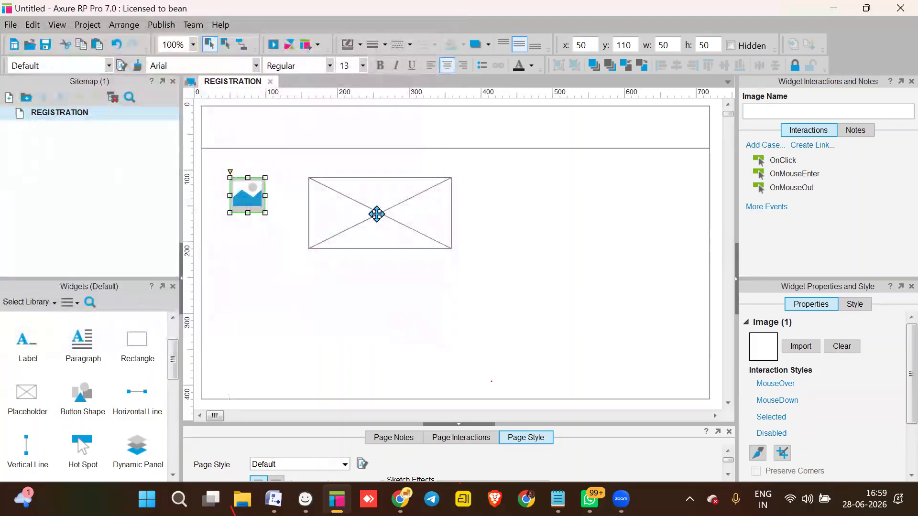
click(375, 213)
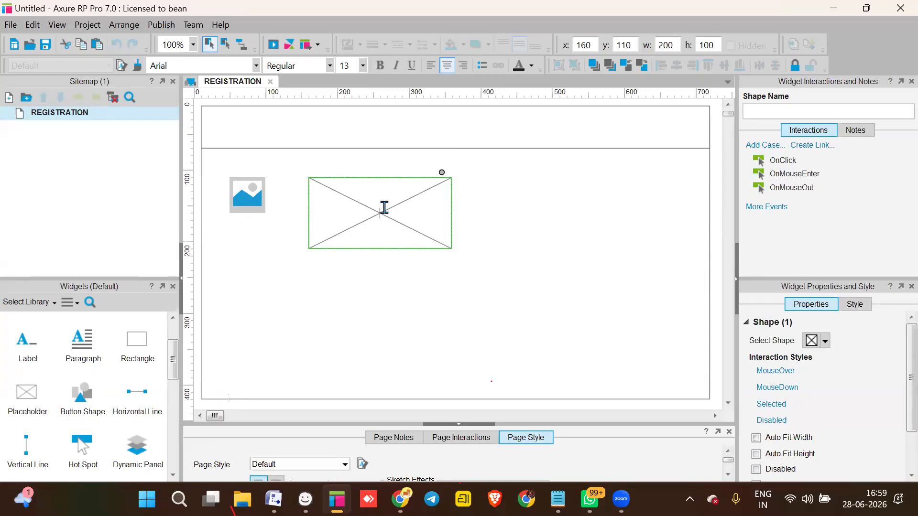
click(533, 253)
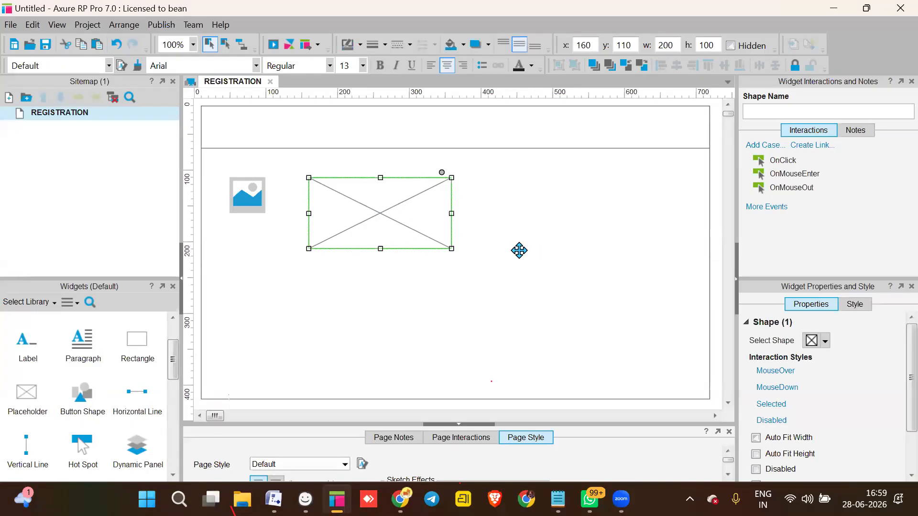
click(410, 231)
key(Delete)
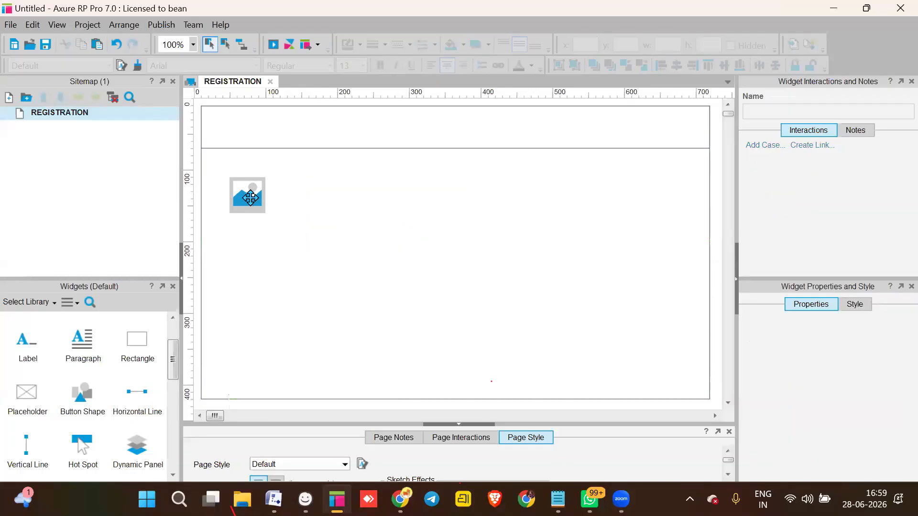
drag(250, 198, 233, 140)
- Fill the 710×60 header band bright green (00FF00)
click(318, 260)
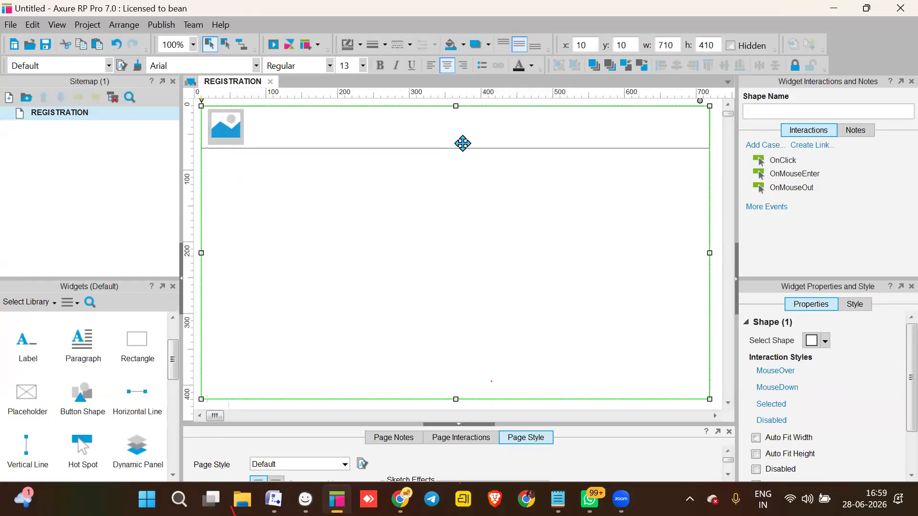
right_click(472, 231)
click(433, 235)
click(855, 305)
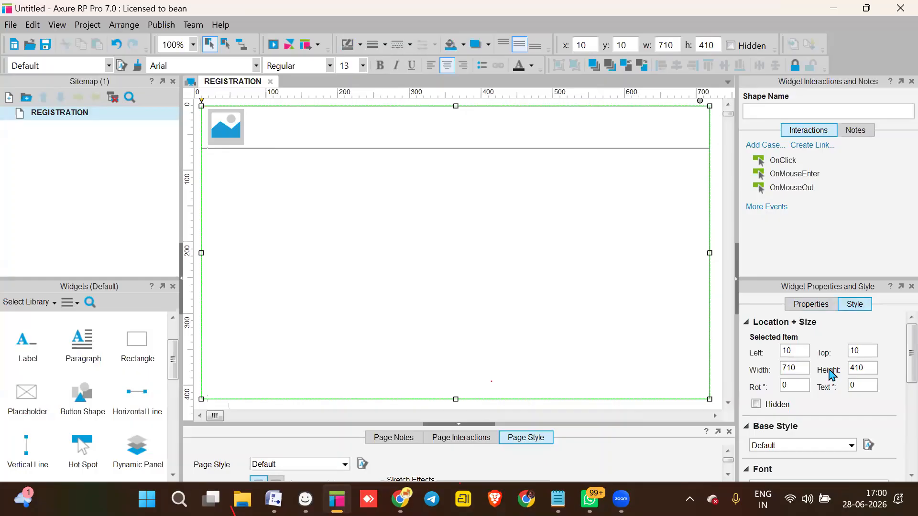
scroll(832, 374, down, 3)
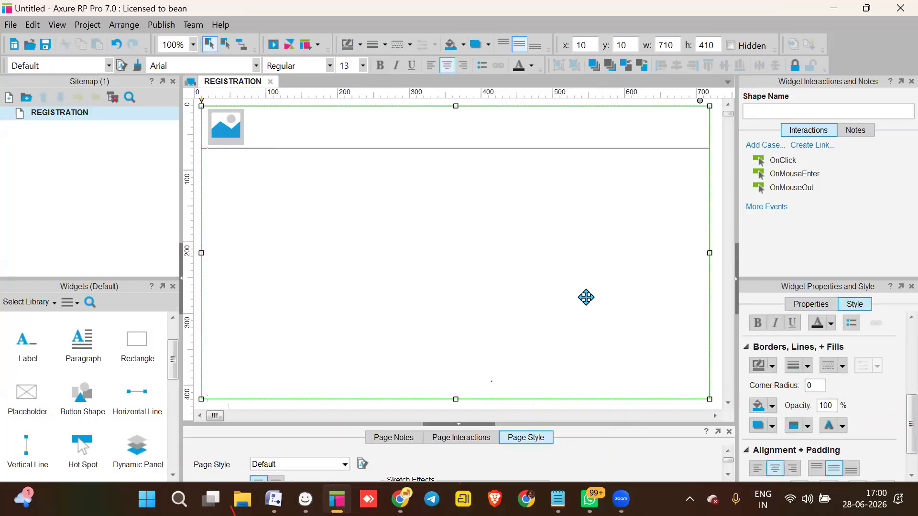
click(462, 135)
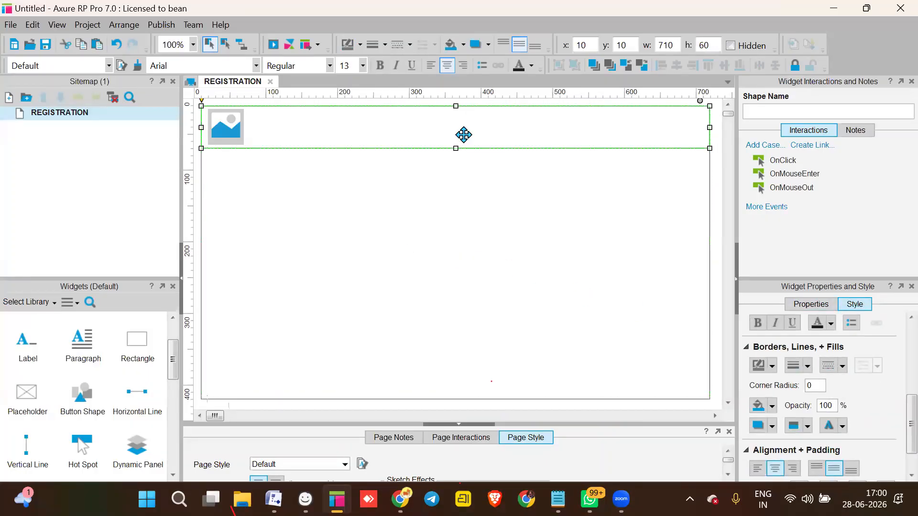
scroll(818, 383, down, 1)
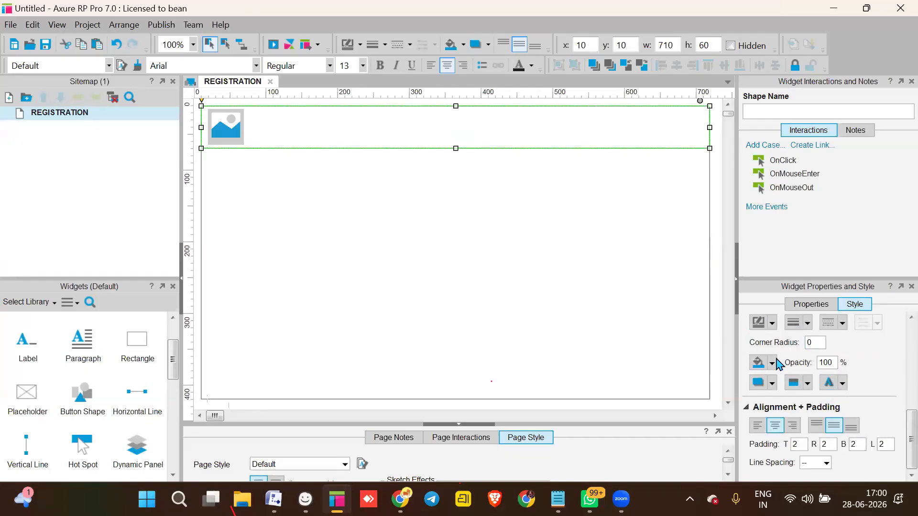
click(772, 363)
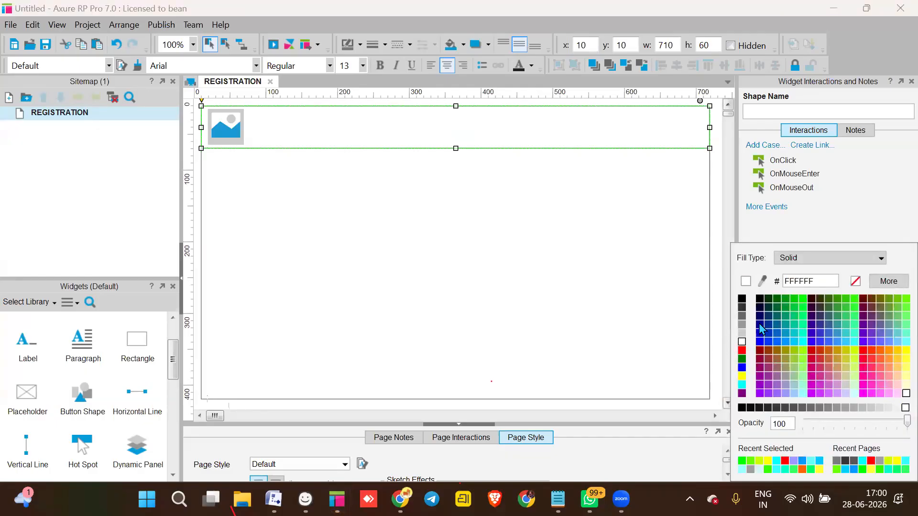
click(804, 300)
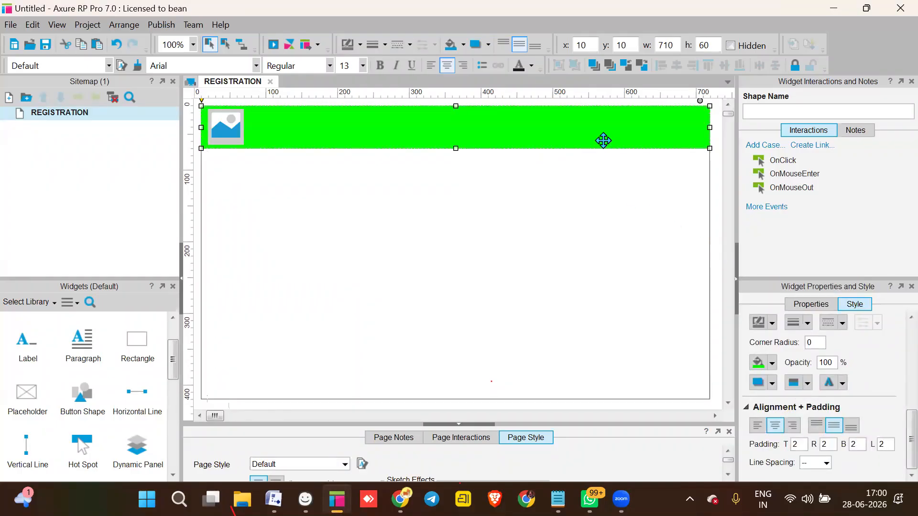
- Fill the large background rectangle cyan (00FFFF)
click(581, 224)
click(771, 363)
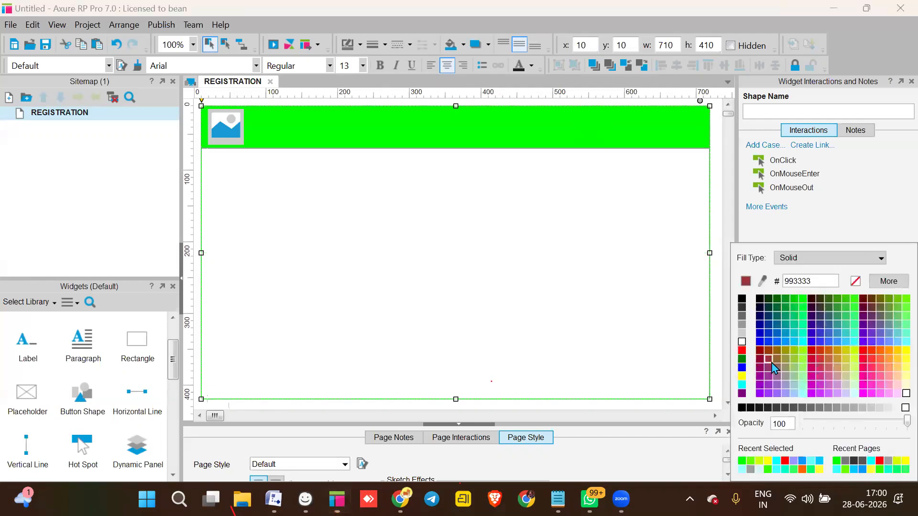
click(803, 342)
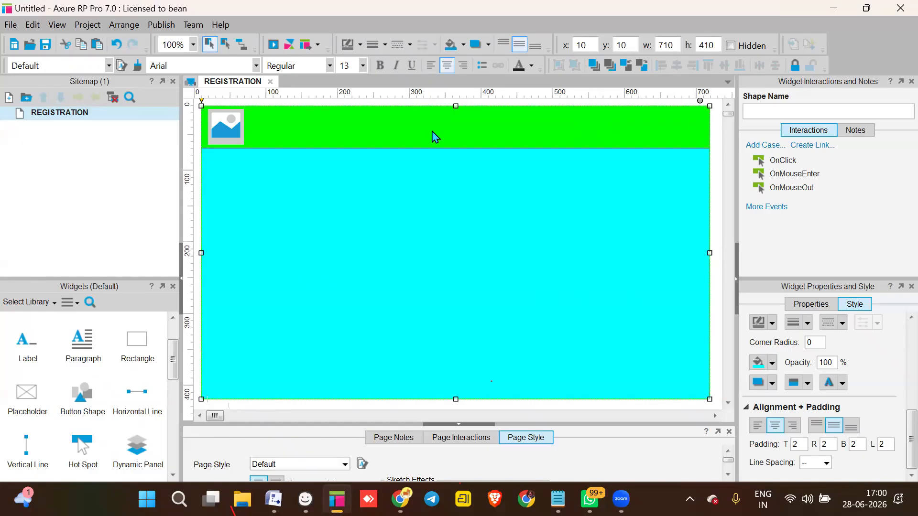
scroll(98, 395, up, 2)
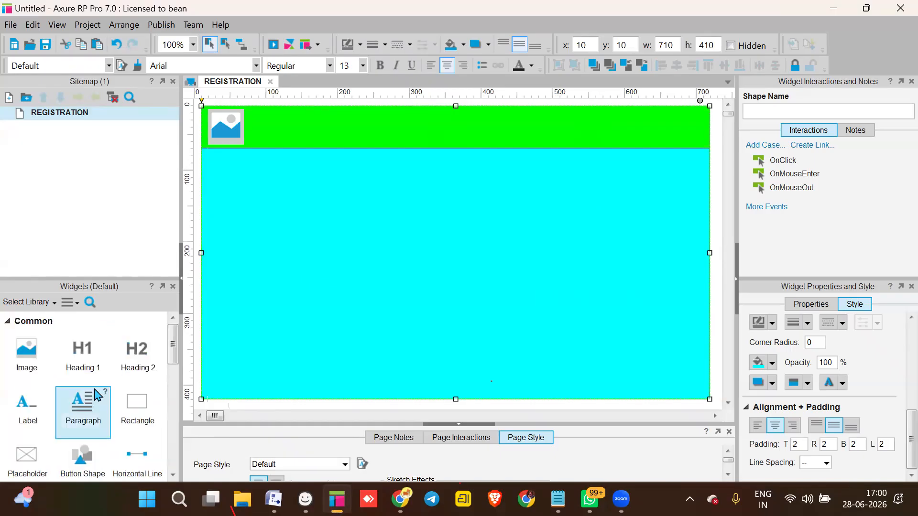
scroll(98, 395, down, 2)
click(30, 357)
drag(29, 356, 362, 123)
double_click(366, 129)
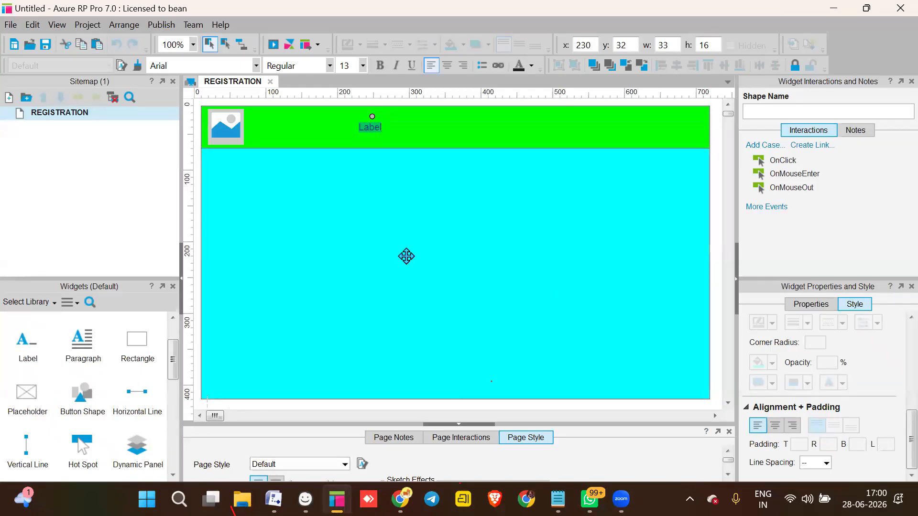
text(WWW.ECOMMERCE)
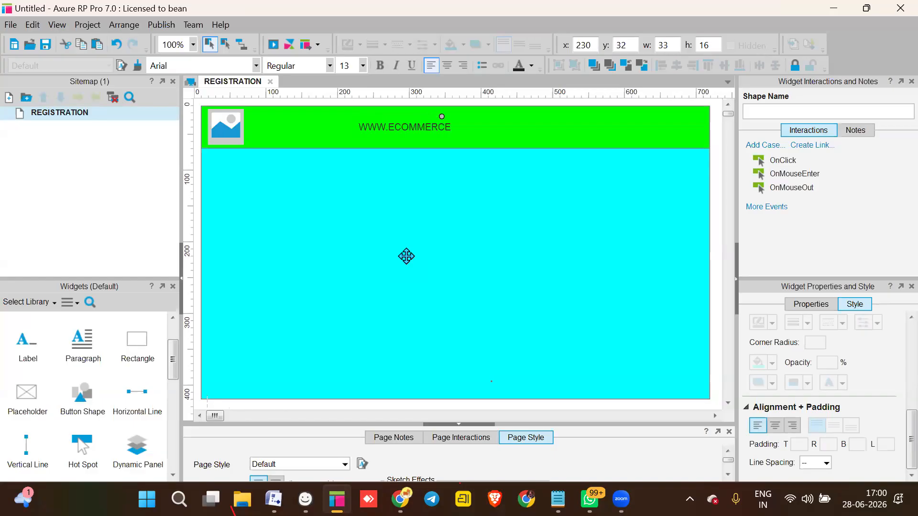
text(.IN)
click(392, 179)
click(420, 127)
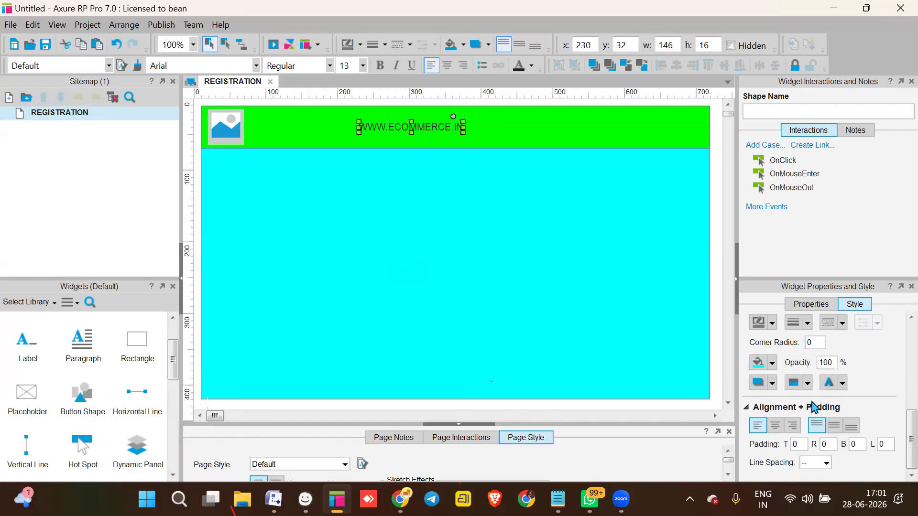
scroll(834, 444, up, 5)
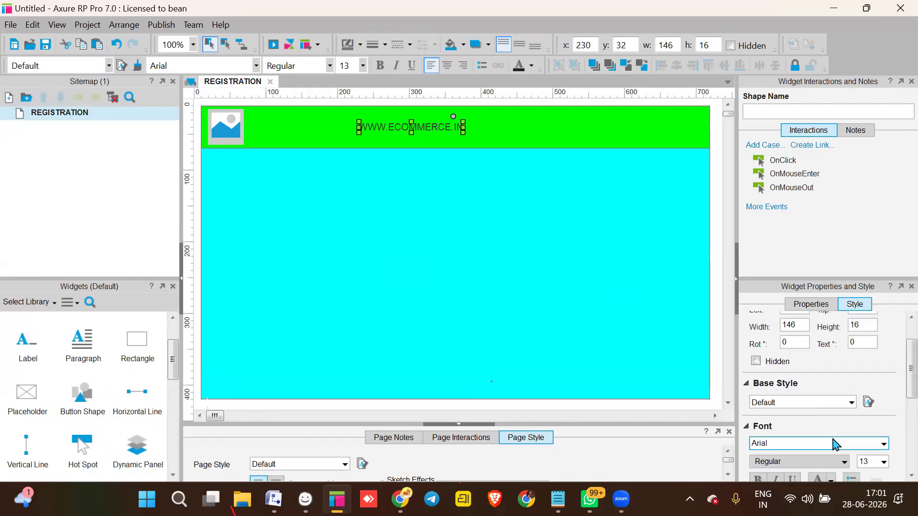
scroll(813, 445, up, 1)
scroll(775, 442, down, 5)
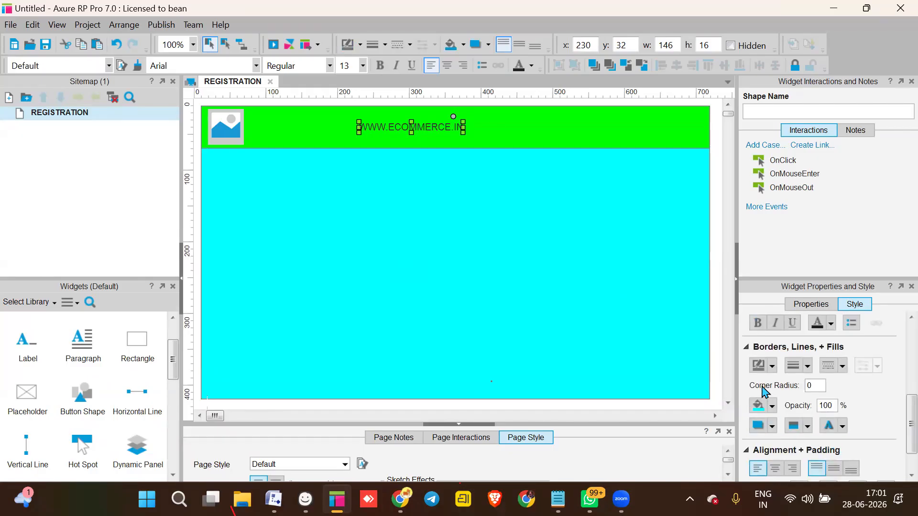
click(758, 323)
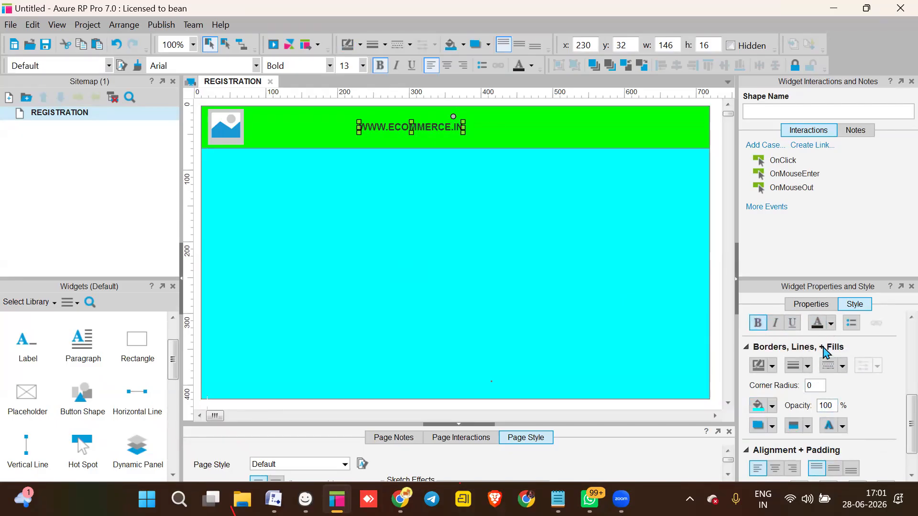
scroll(787, 379, up, 2)
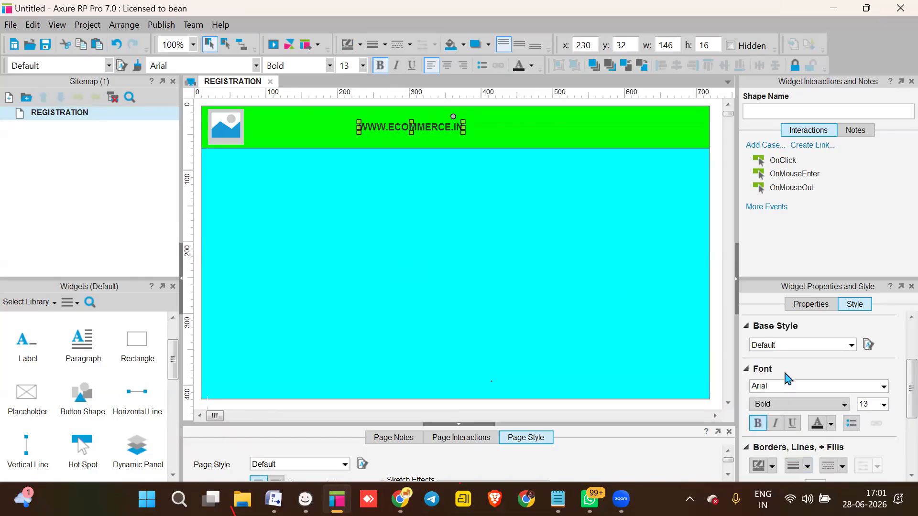
scroll(788, 382, down, 2)
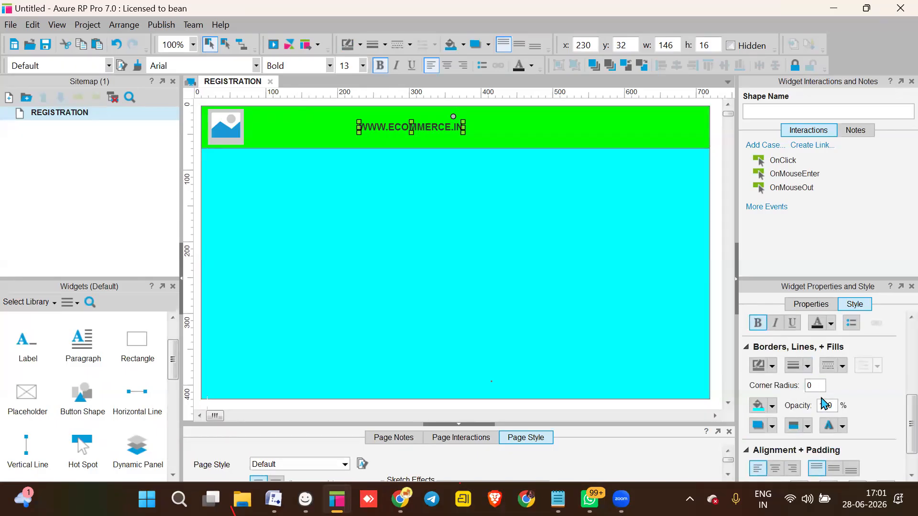
scroll(825, 404, down, 1)
click(496, 287)
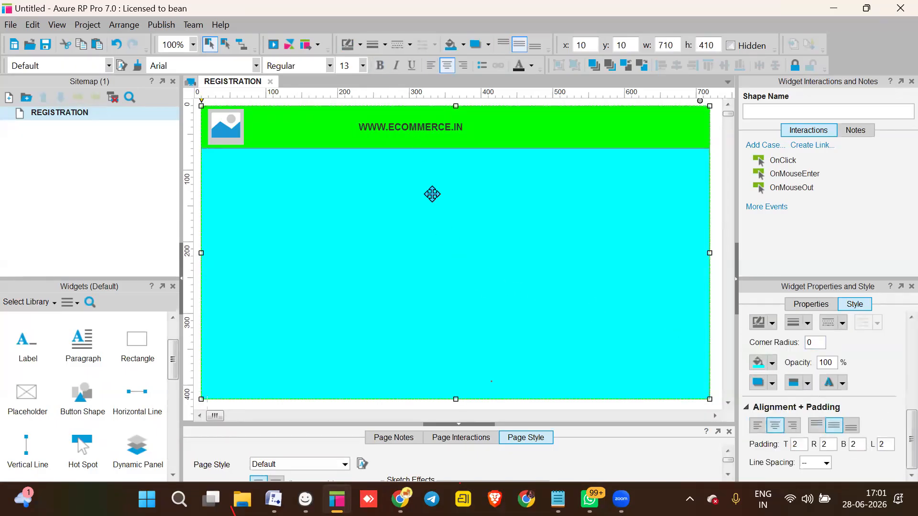
- Move the label right to centre it in the header at x 254, y 32
click(425, 127)
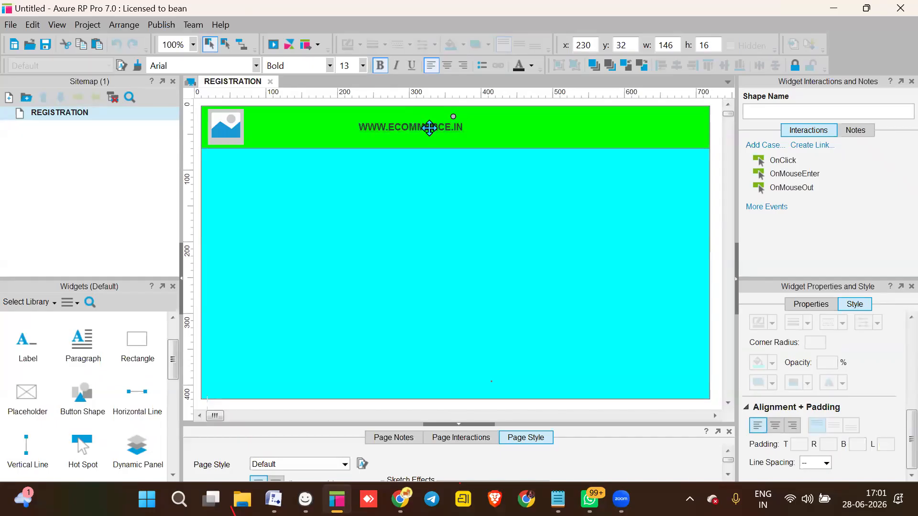
click(432, 126)
click(435, 126)
drag(436, 126, 455, 125)
click(437, 230)
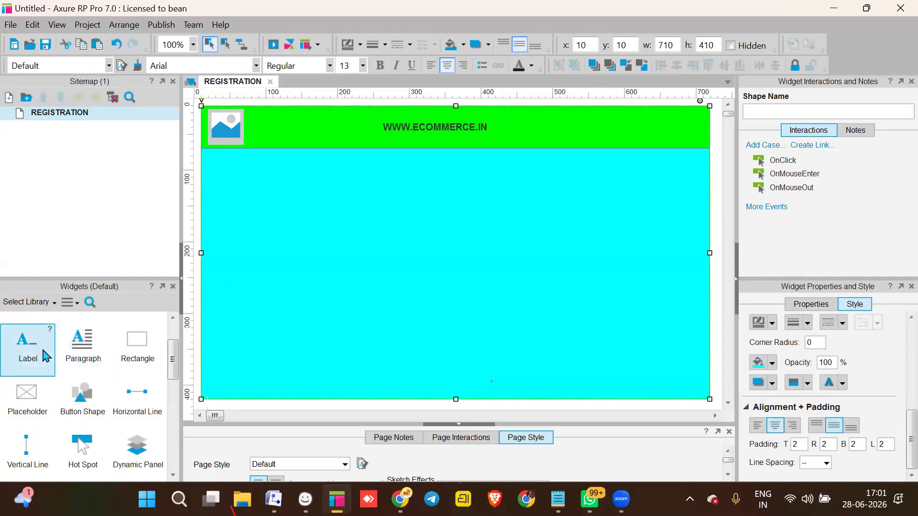
- Place a heading reading 'REGISTRATION' below the green header
scroll(56, 400, up, 2)
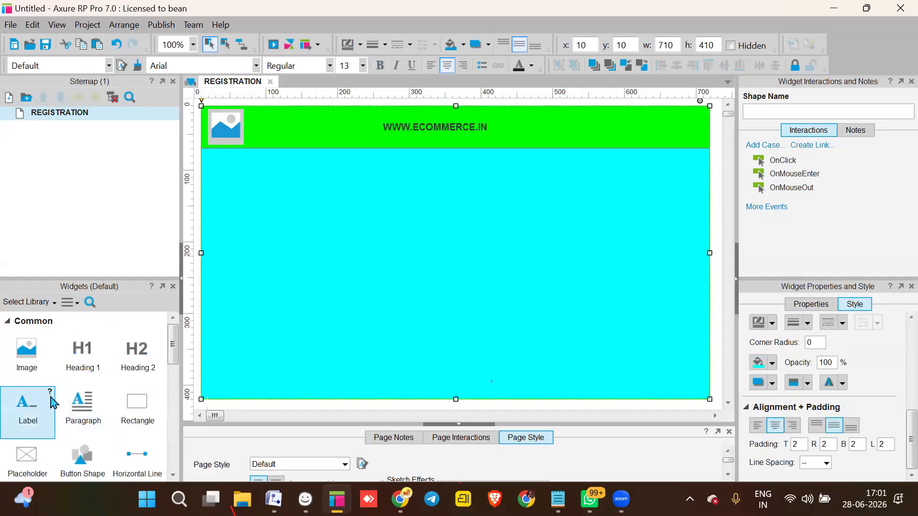
drag(73, 361, 386, 154)
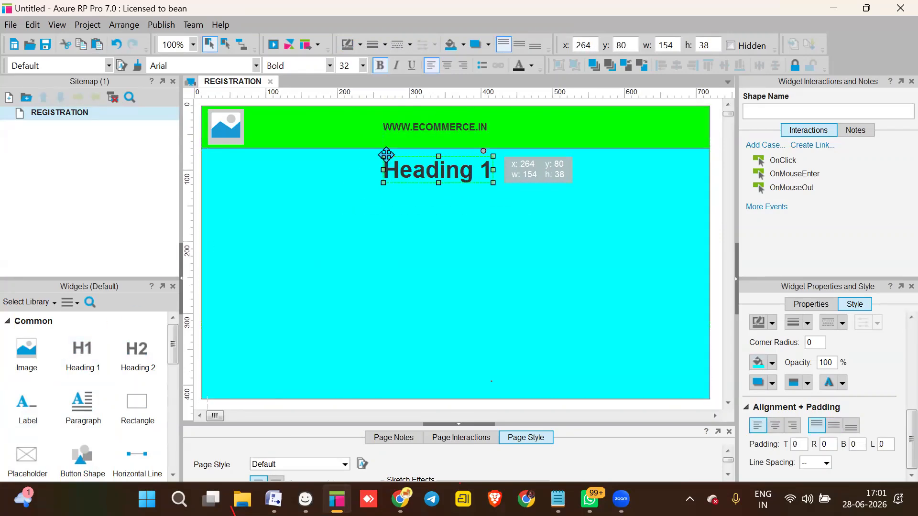
double_click(422, 173)
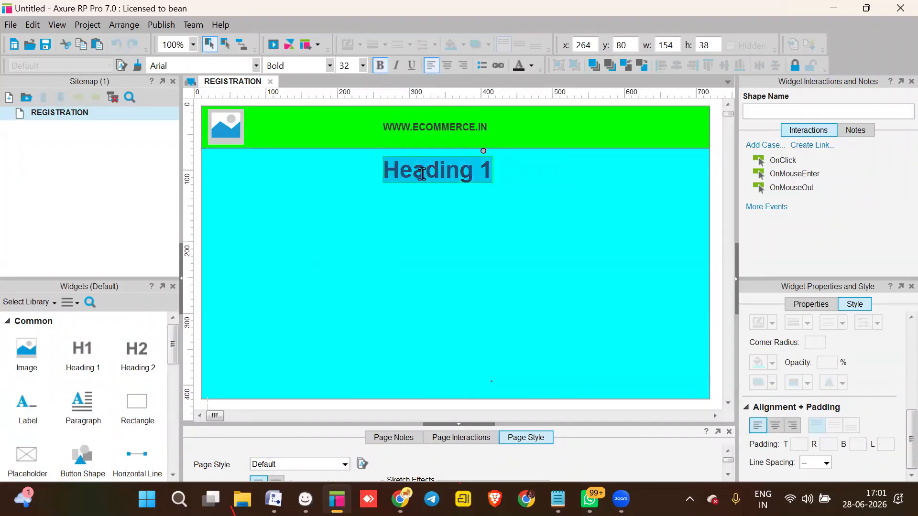
text(REGIS)
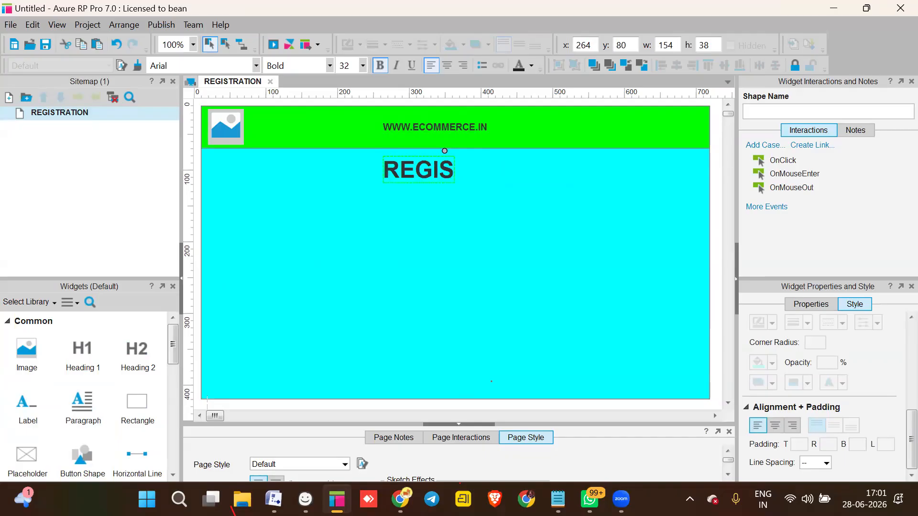
text(TRATION)
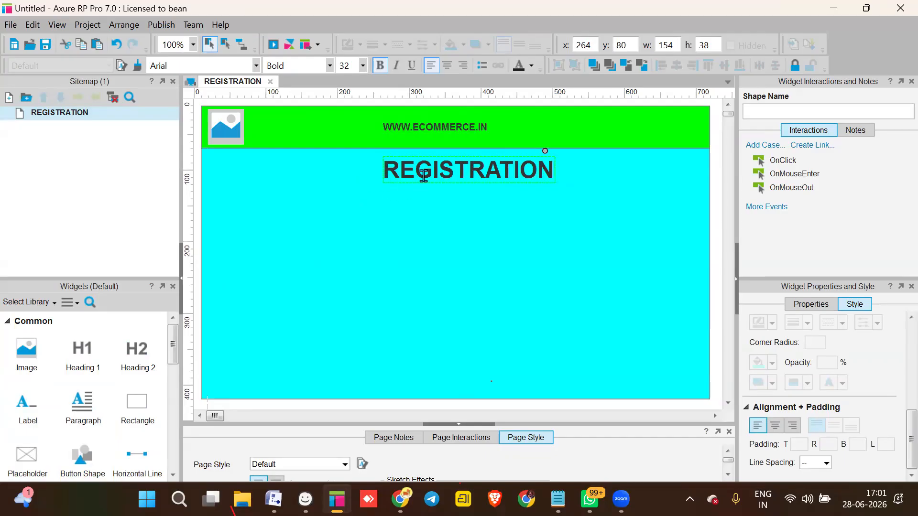
click(408, 191)
click(407, 168)
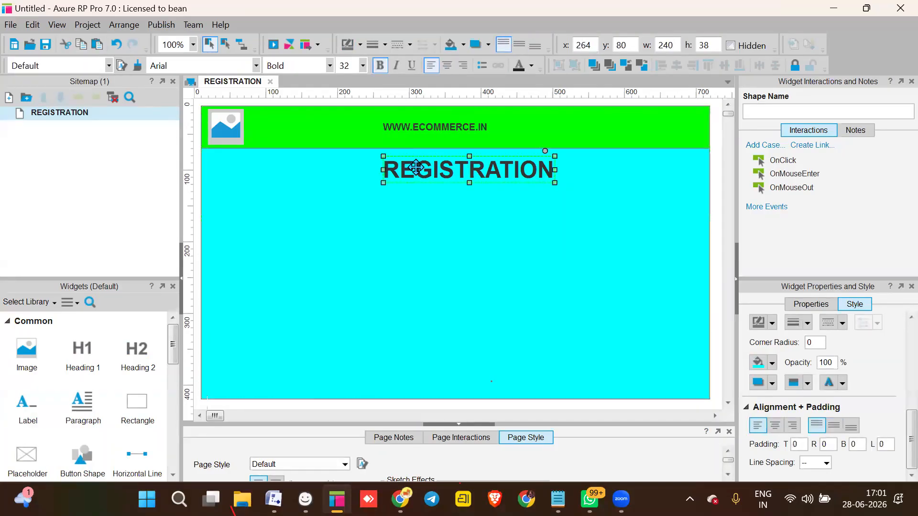
drag(406, 169, 393, 170)
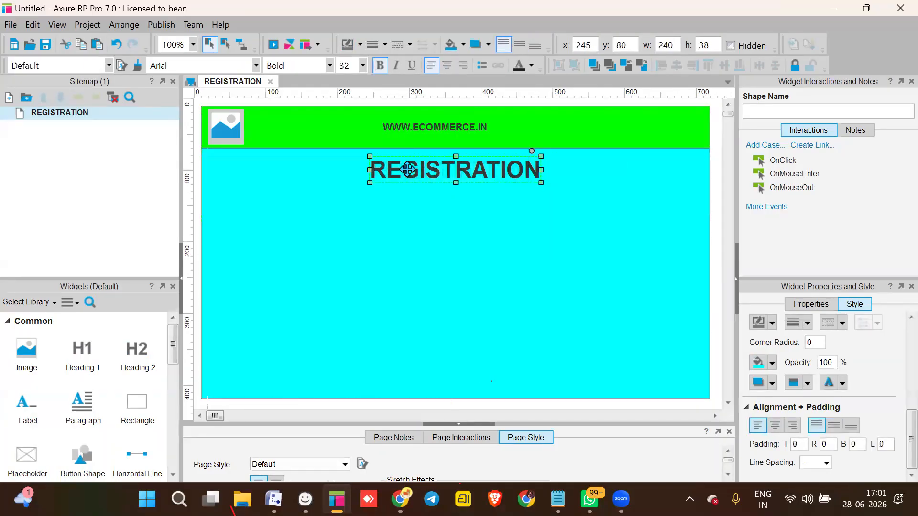
- Change the REGISTRATION heading to H3 and centre it at x 271, y 80
scroll(802, 360, up, 5)
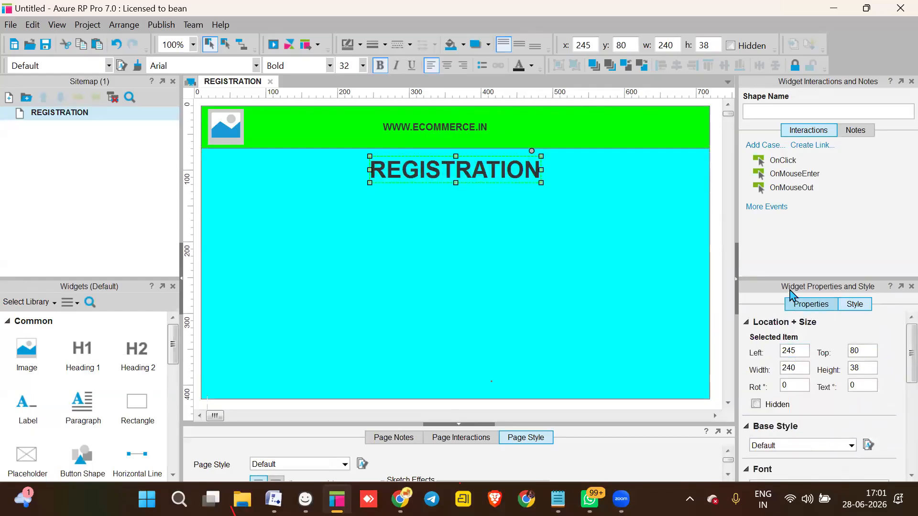
click(821, 307)
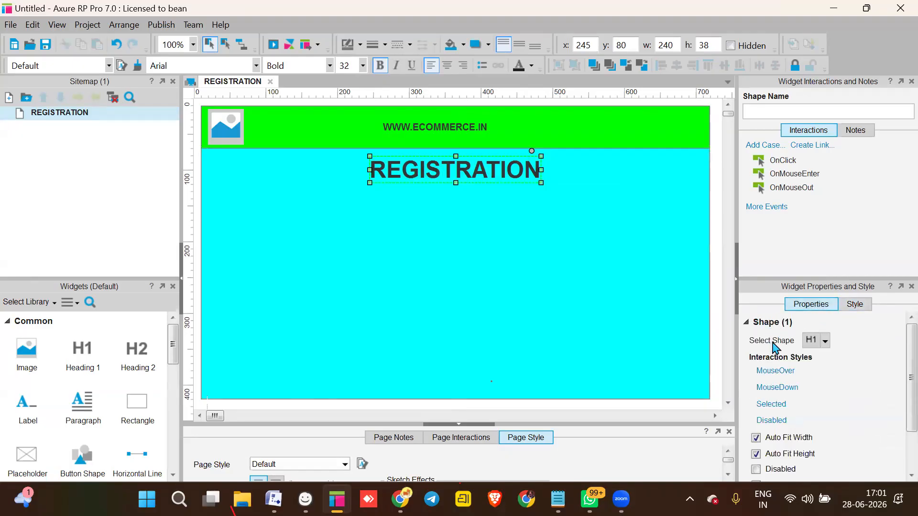
click(826, 341)
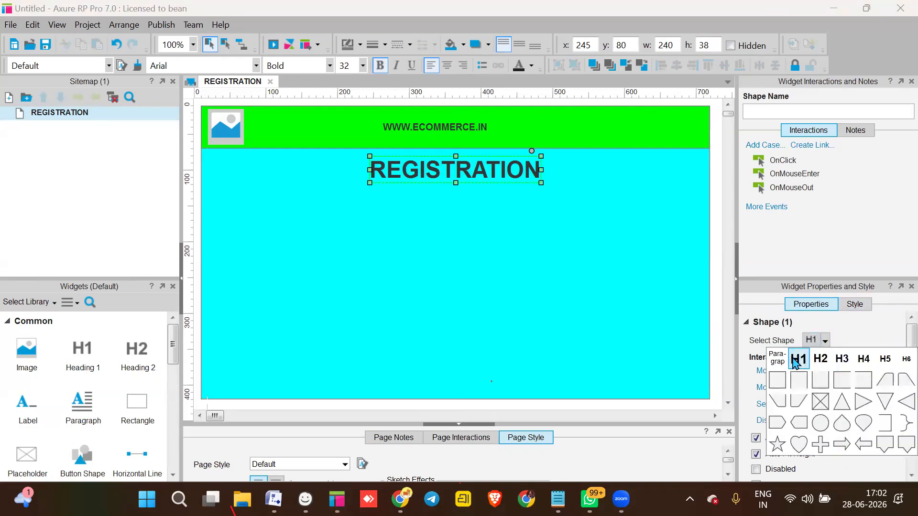
click(884, 360)
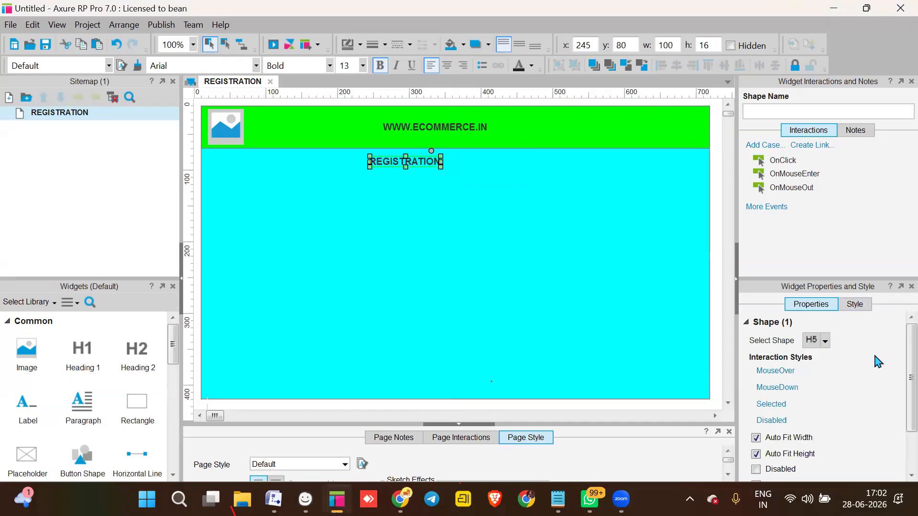
click(825, 340)
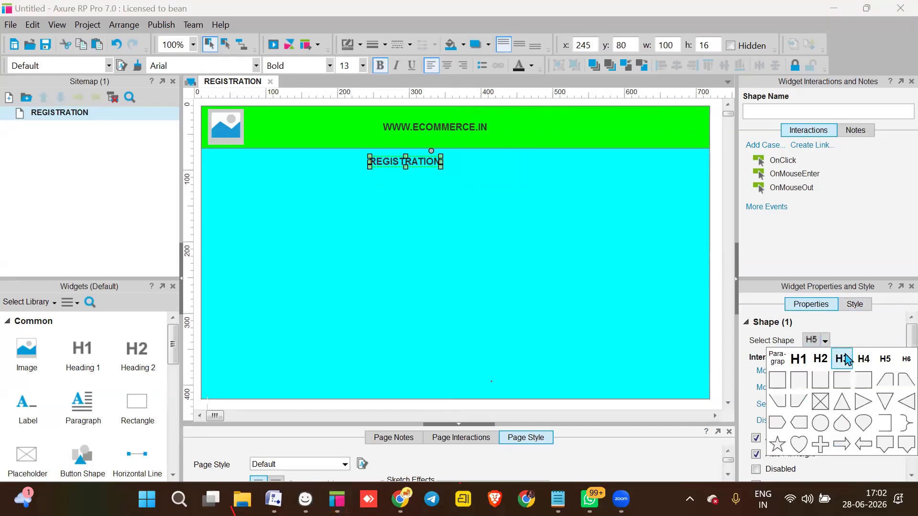
click(843, 360)
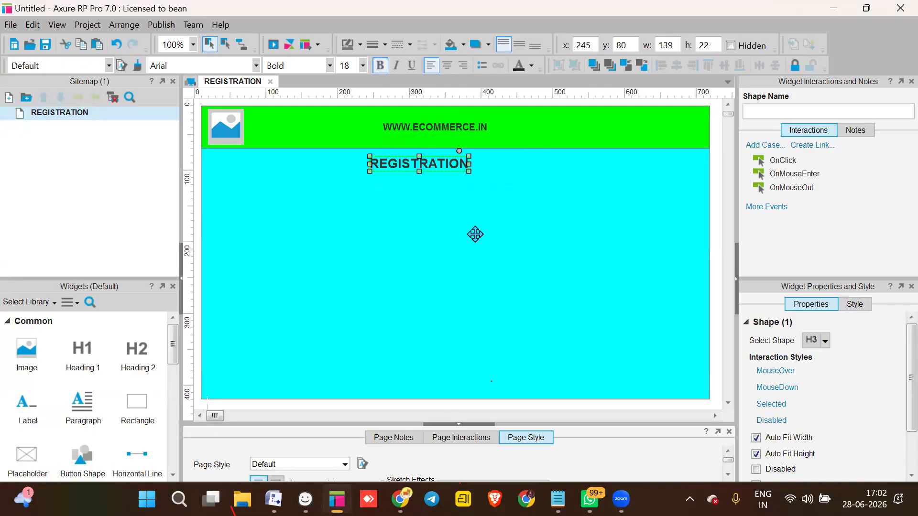
drag(390, 163, 401, 163)
click(418, 205)
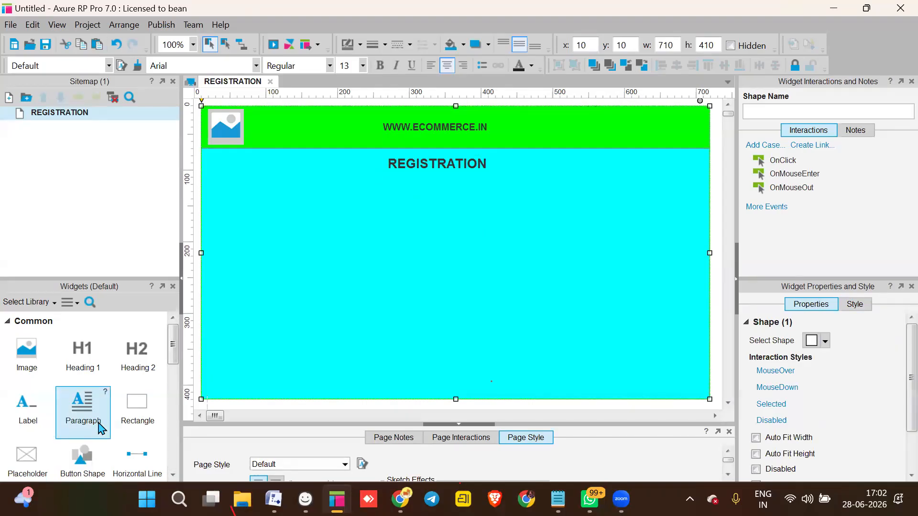
- Add a NAME text field below the REGISTRATION heading and duplicate it beneath
scroll(101, 428, down, 4)
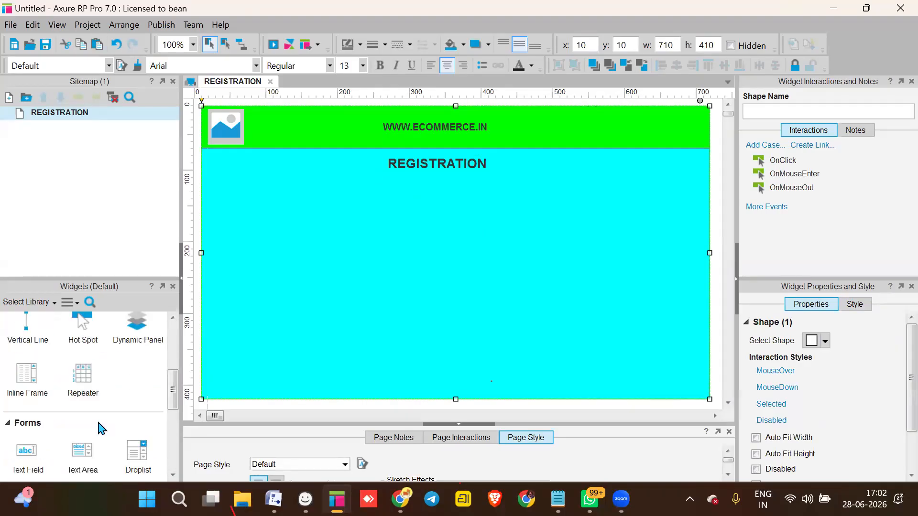
scroll(80, 399, down, 1)
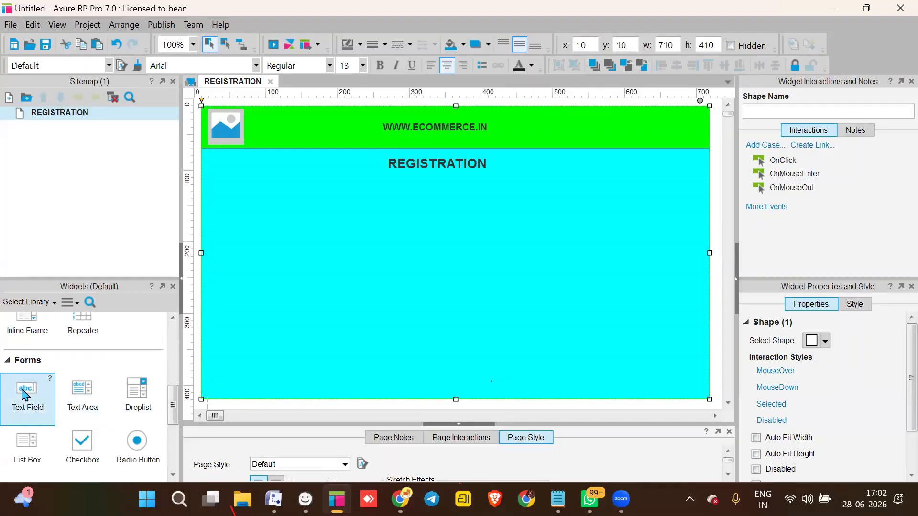
drag(22, 396, 375, 190)
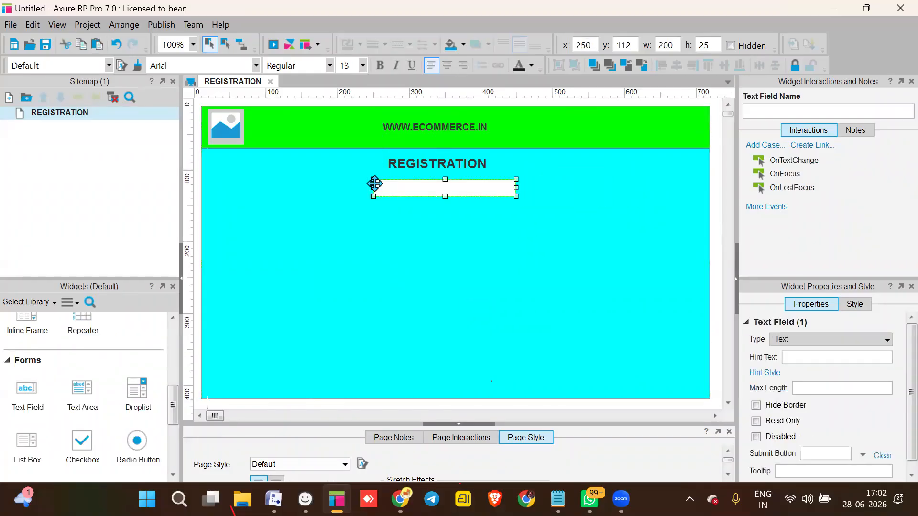
double_click(409, 187)
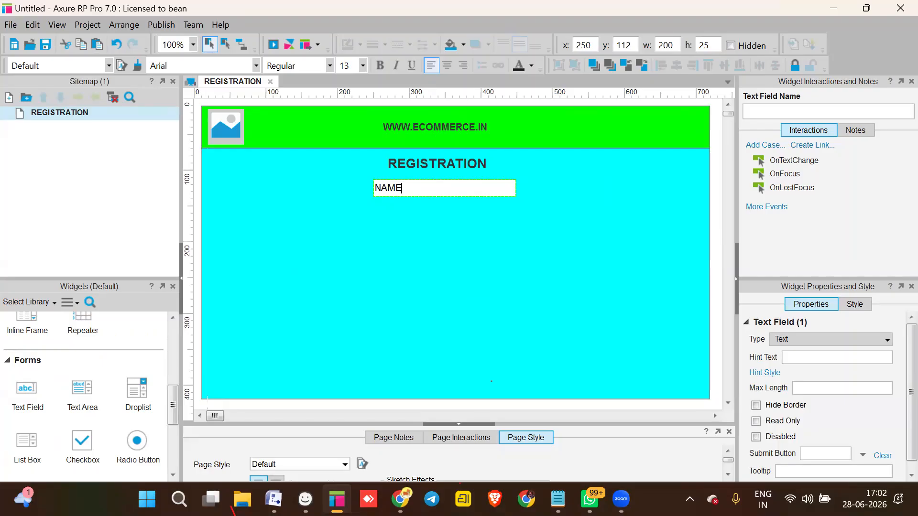
click(351, 221)
click(418, 186)
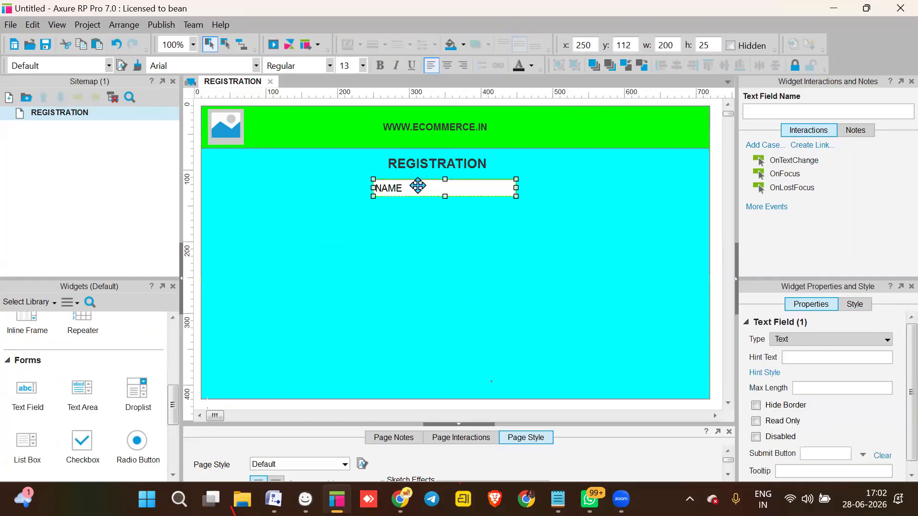
drag(418, 186, 408, 222)
- Relabel the copy EMAIL and paste another field below it
double_click(407, 222)
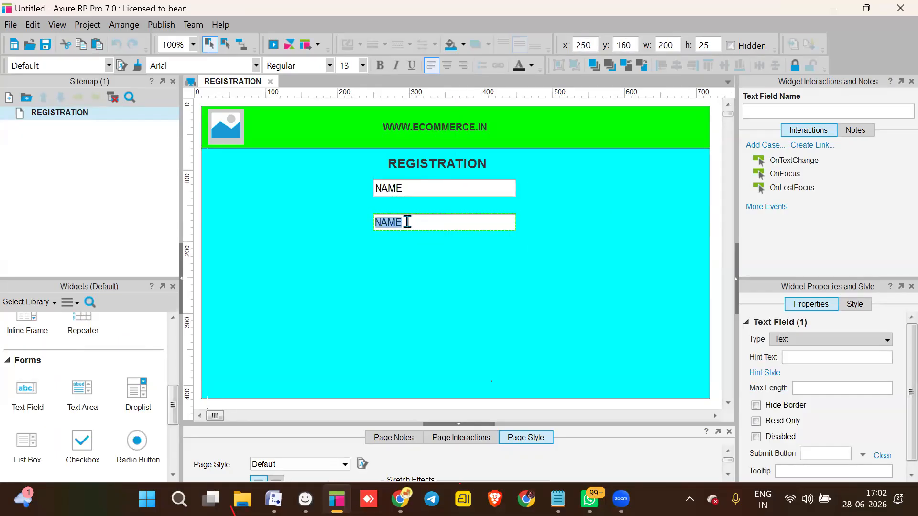
text(EMAIL)
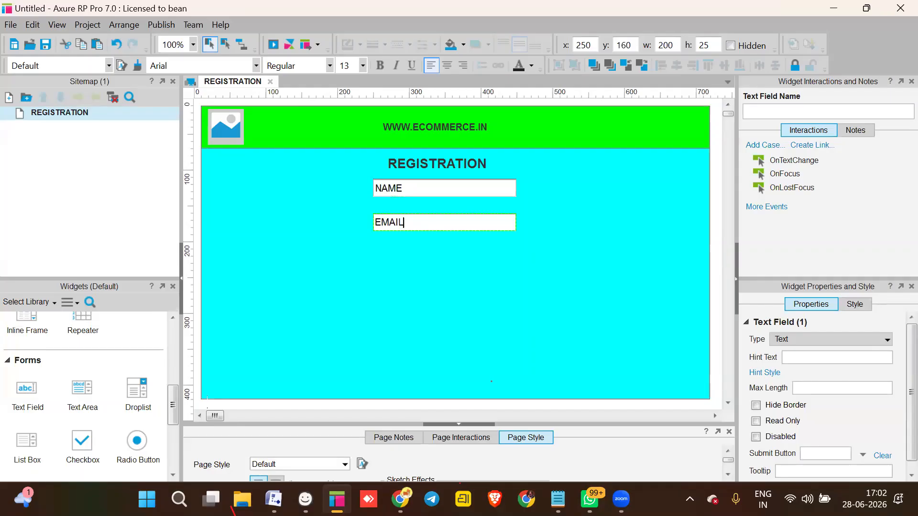
click(385, 263)
click(403, 226)
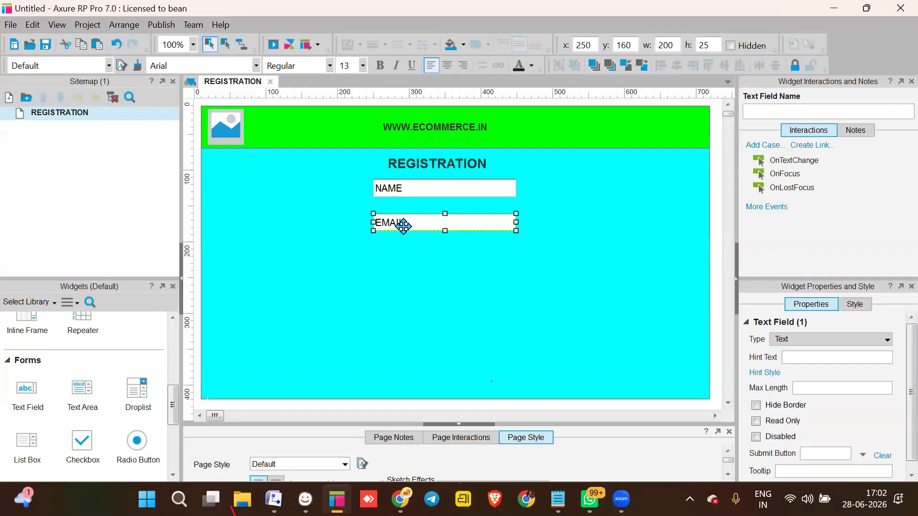
key(ctrl+v)
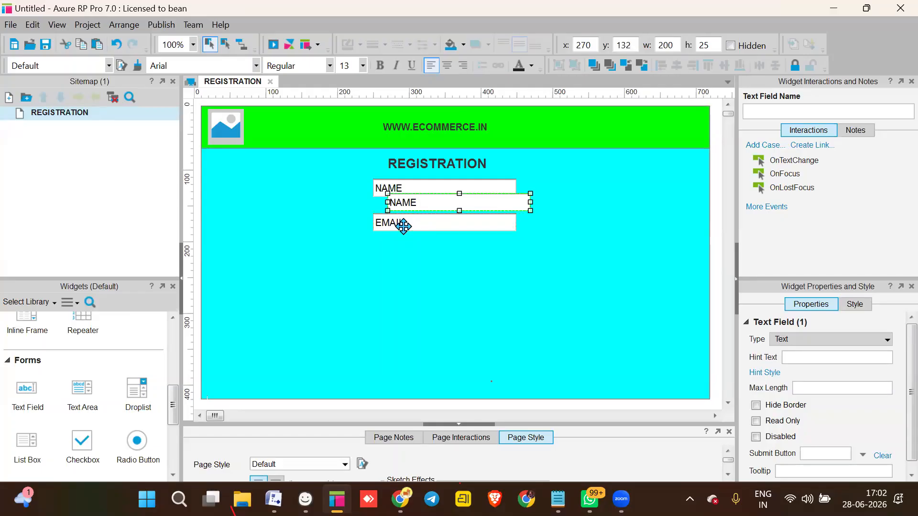
drag(434, 201, 422, 257)
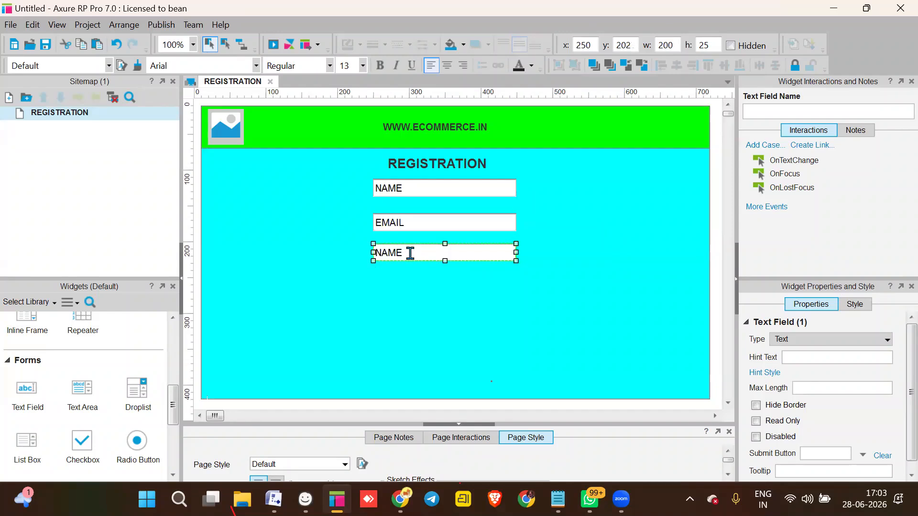
- Label the third field NUMBER and add a fourth field labelled PASSWORD below it
double_click(410, 253)
text(NUMBER)
key(Escape)
drag(407, 255, 417, 290)
double_click(417, 289)
text(PASSWORD)
key(Escape)
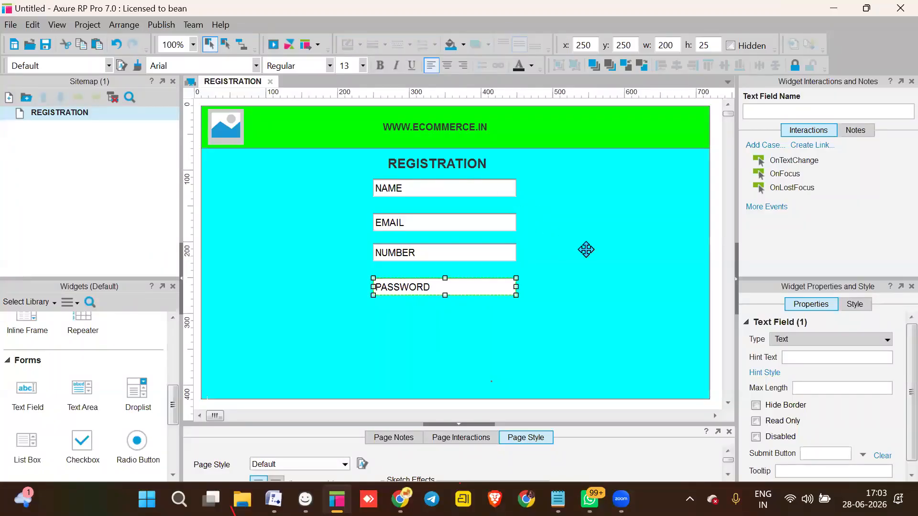
click(478, 190)
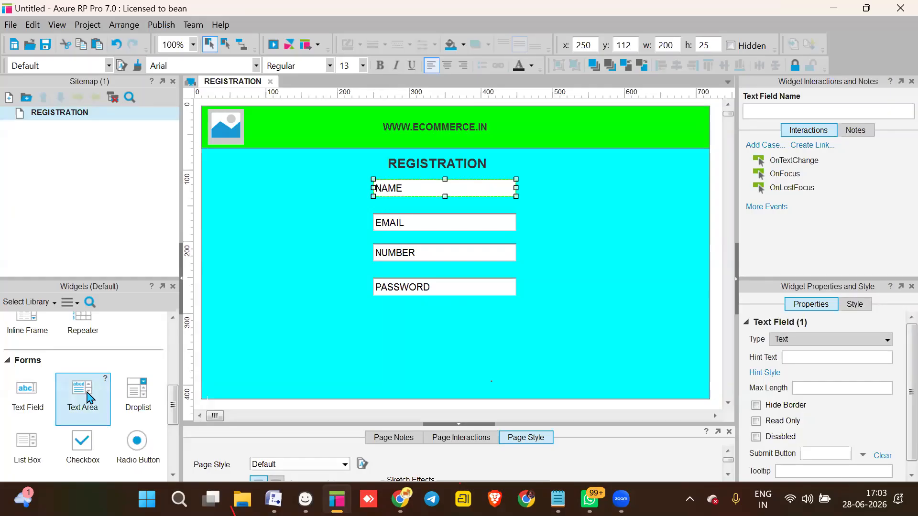
- Place a button shape and a Submit HTML button side by side below the fields
scroll(88, 397, up, 5)
scroll(89, 398, down, 1)
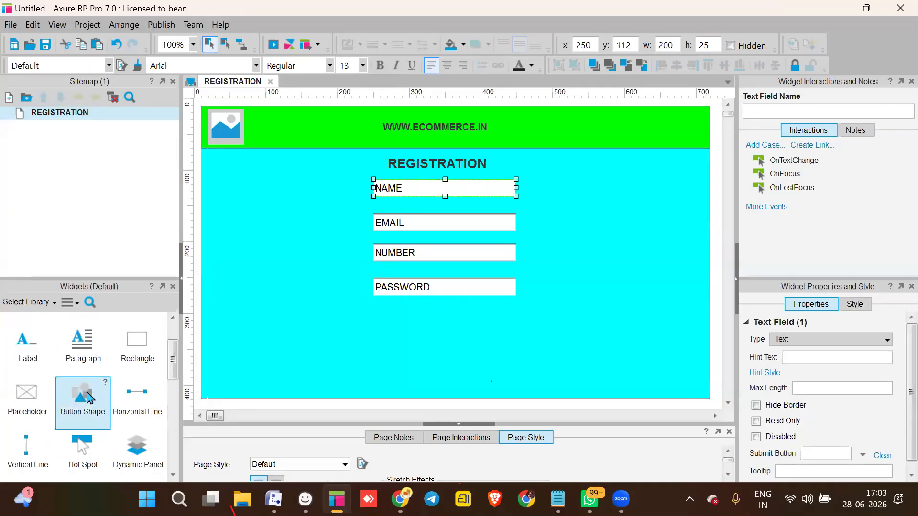
drag(88, 398, 409, 319)
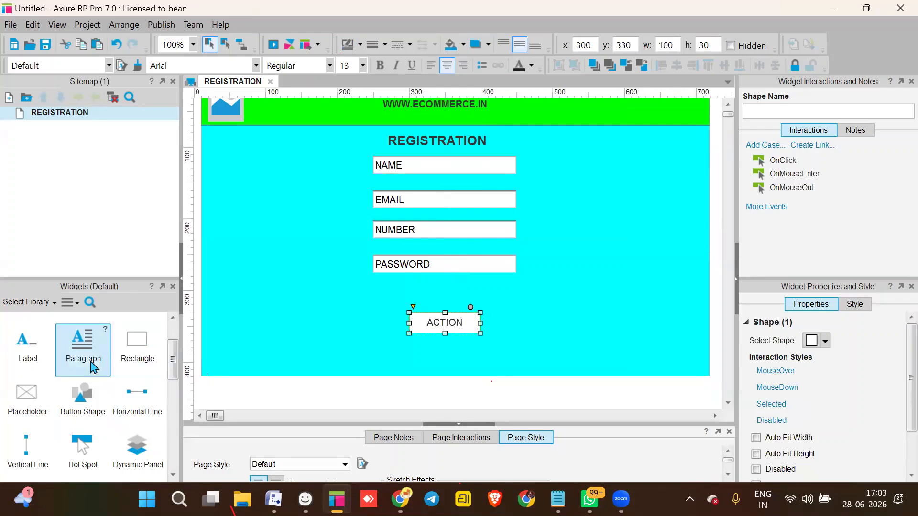
scroll(94, 368, down, 3)
scroll(94, 368, down, 3)
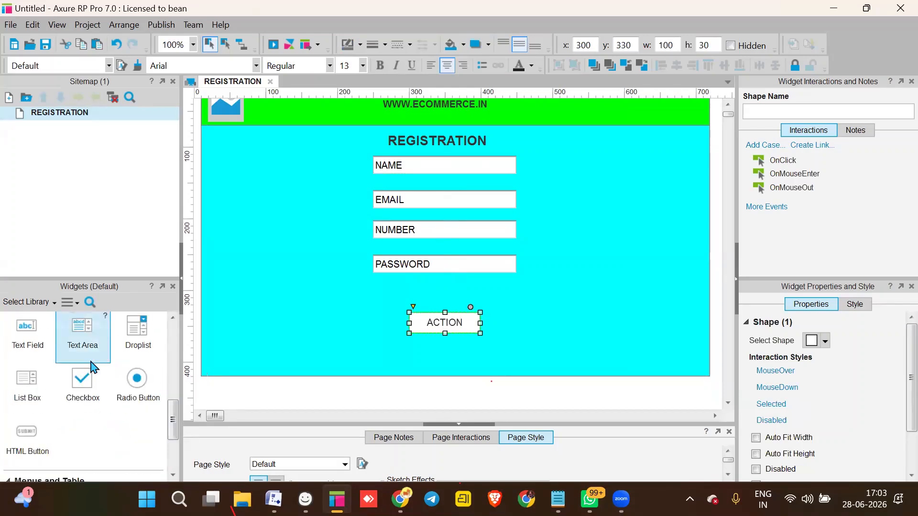
scroll(94, 367, down, 2)
drag(27, 373, 502, 320)
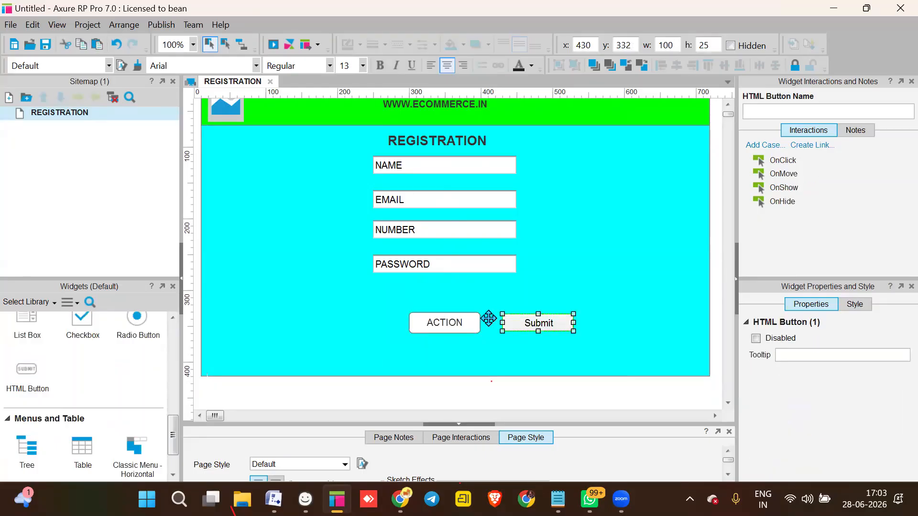
- Set the button shape's label to ACTION
click(446, 324)
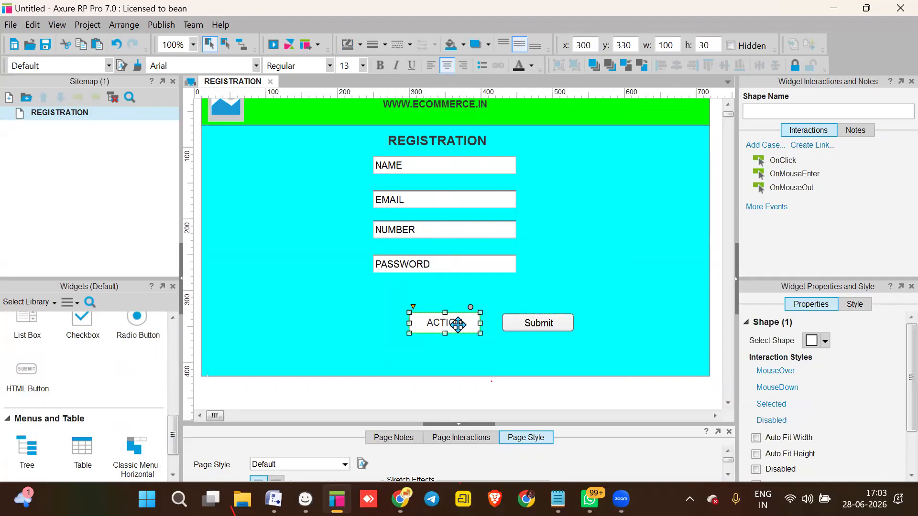
click(542, 329)
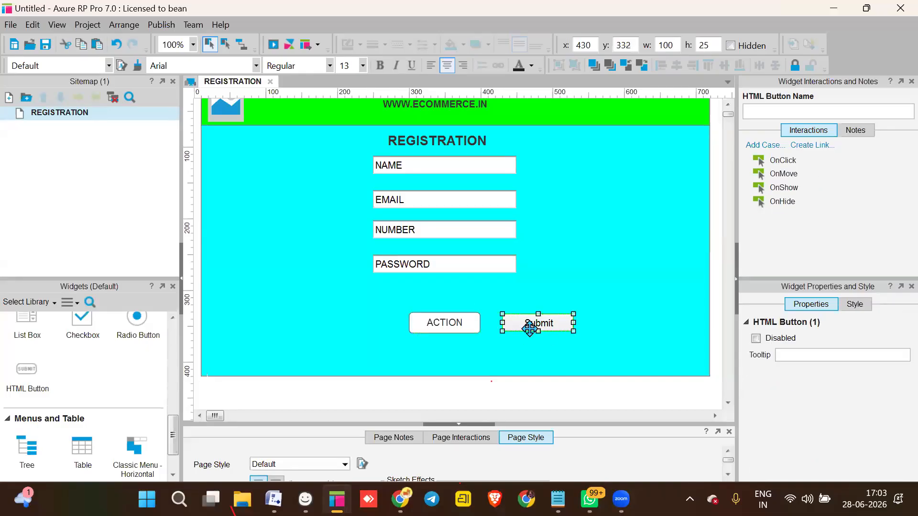
click(445, 325)
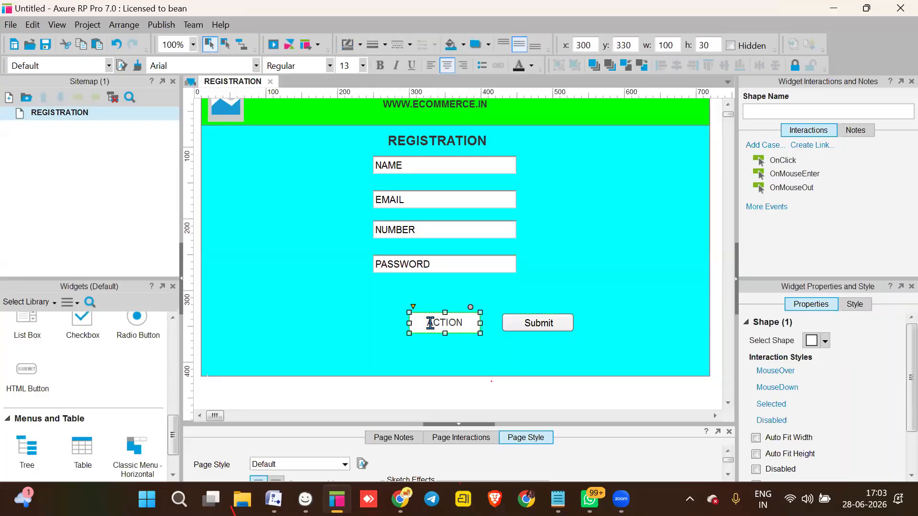
double_click(430, 323)
click(461, 323)
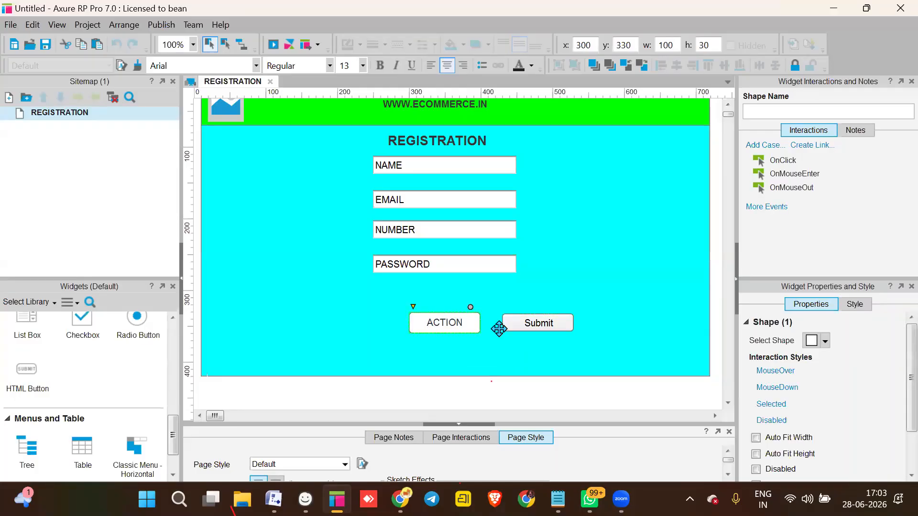
key(Escape)
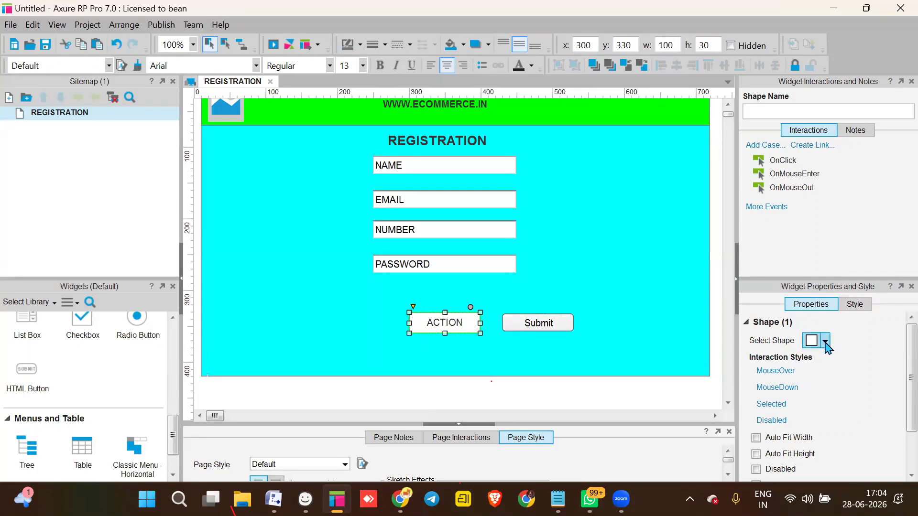
- Change the ACTION button's shape to an arrow
click(825, 341)
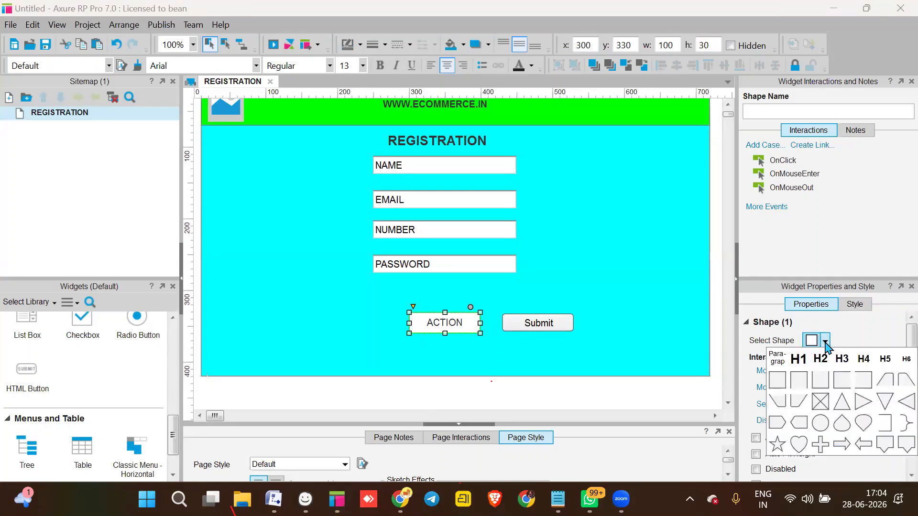
click(780, 431)
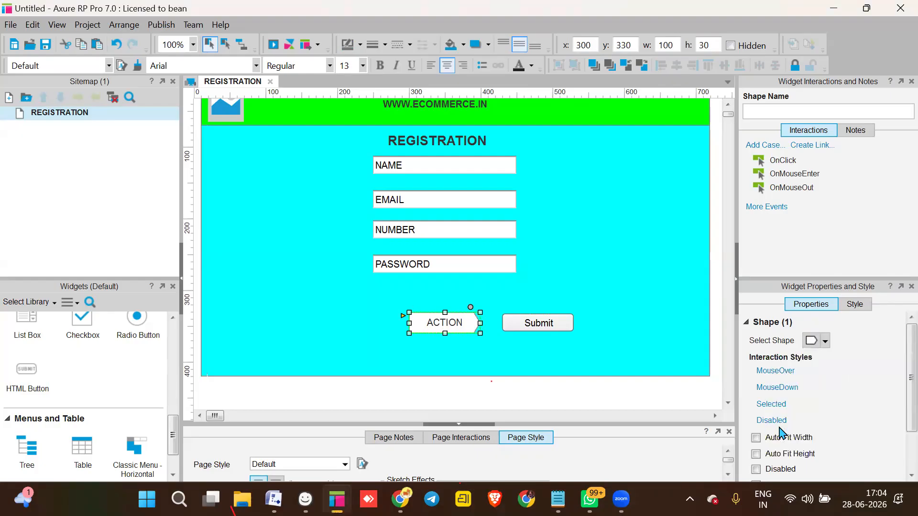
click(406, 316)
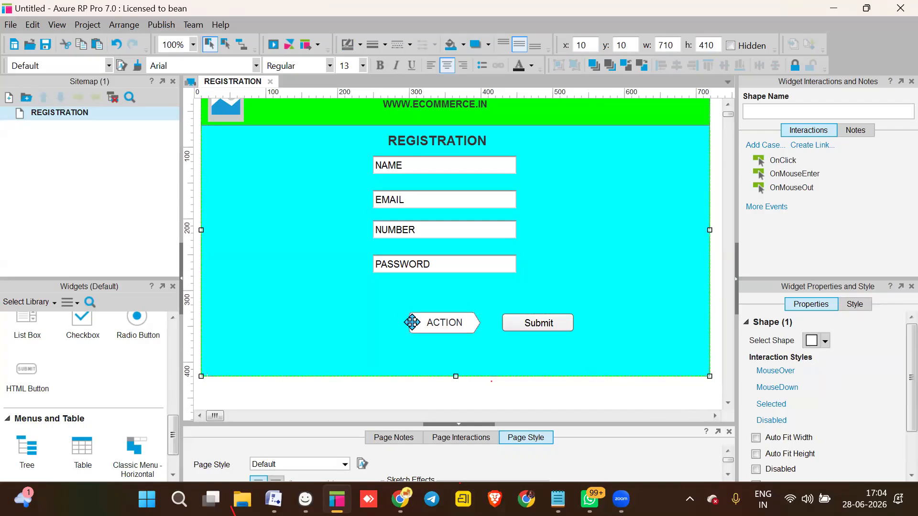
- Delete the Submit HTML button
click(545, 322)
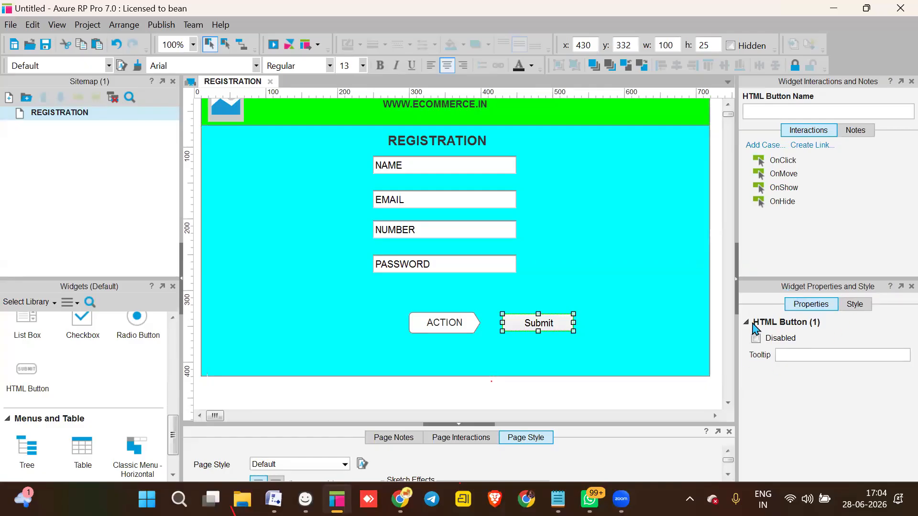
click(537, 328)
key(Delete)
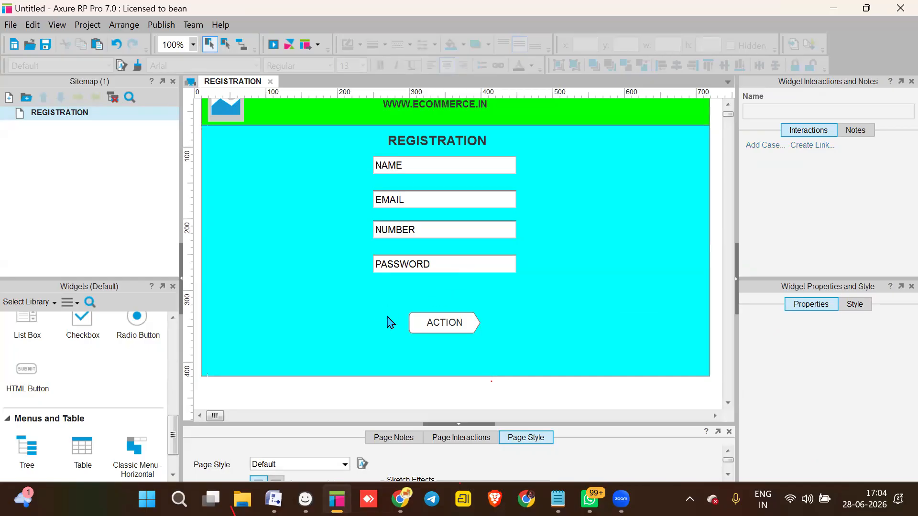
- Duplicate the REGISTRATION page and name the copy LOGIN
right_click(85, 112)
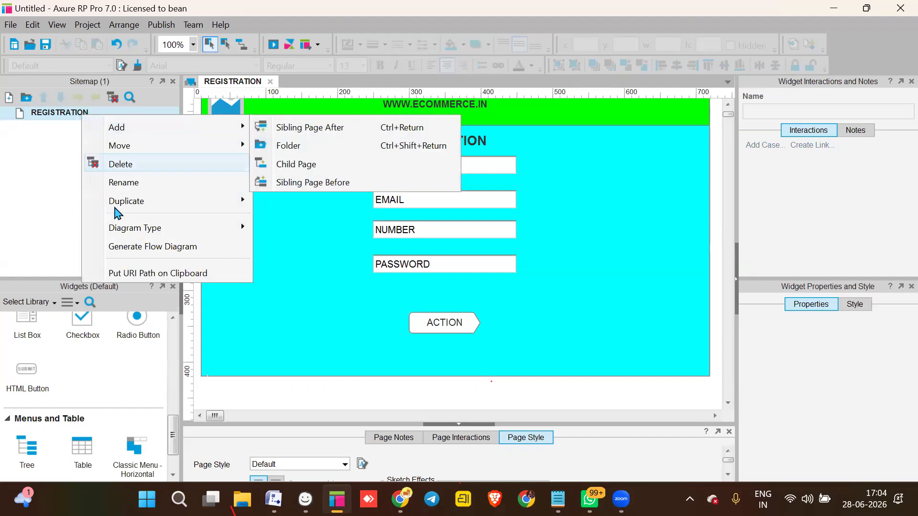
mouse_move(118, 208)
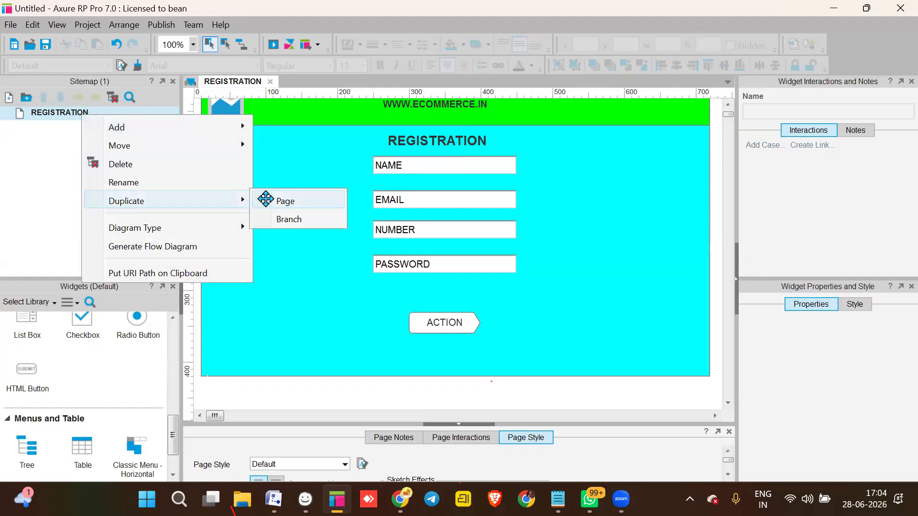
click(282, 200)
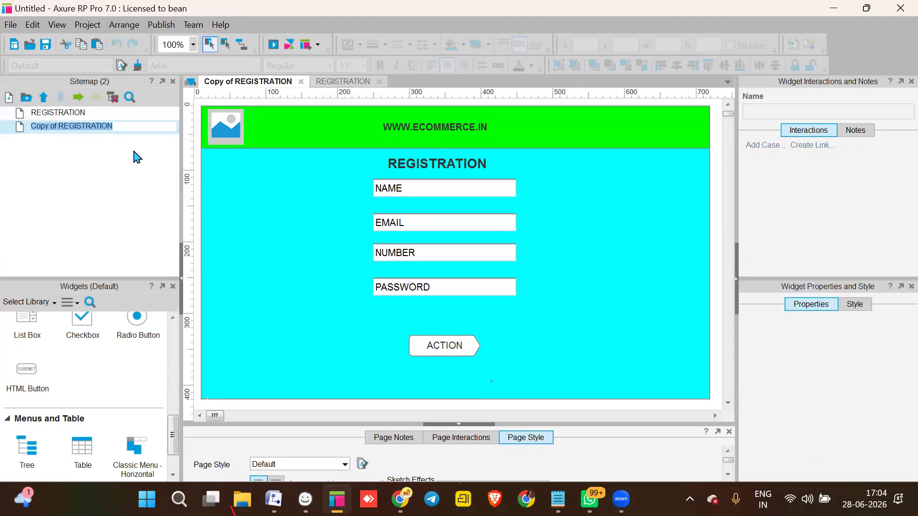
text(L)
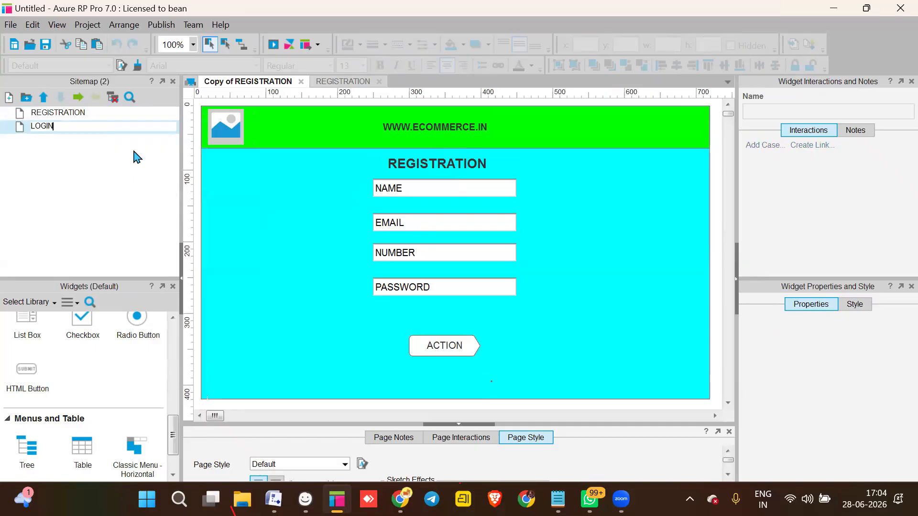
text(OGIN)
click(273, 147)
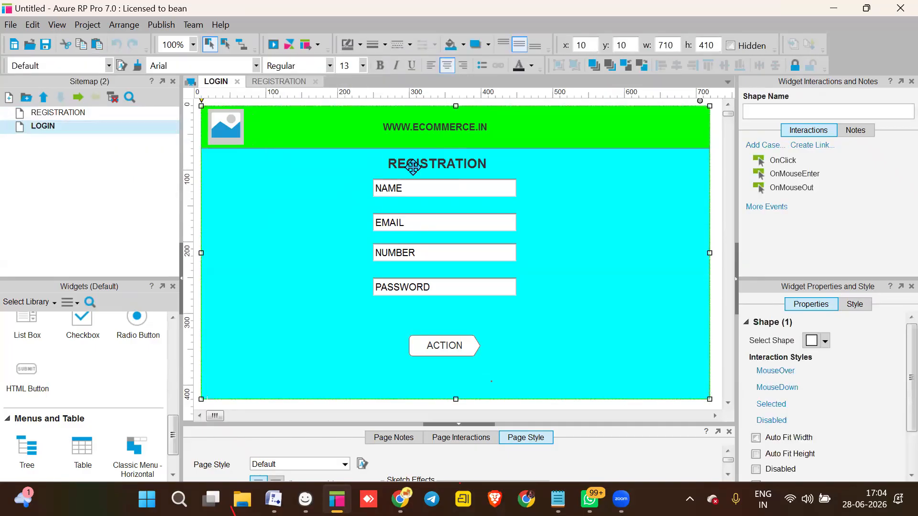
- Change the page heading from REGISTRATION to LOGIN
double_click(413, 168)
text(LOGIN)
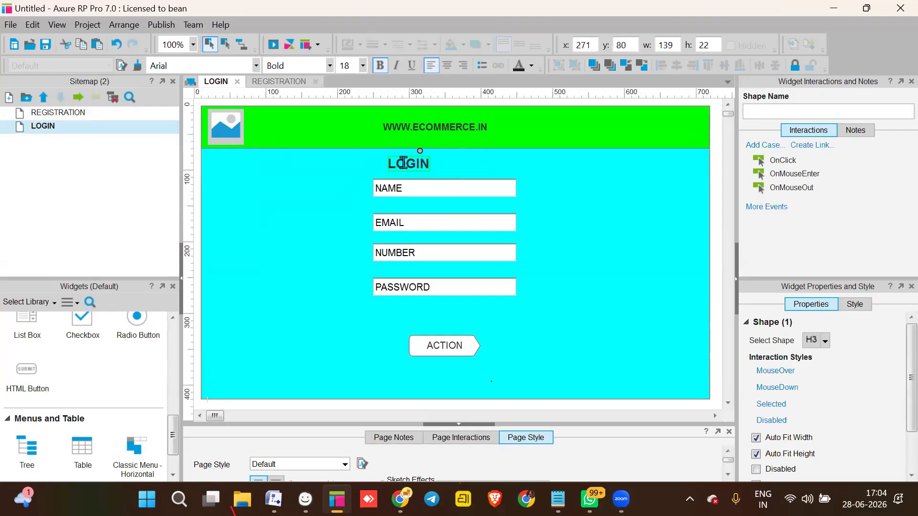
click(371, 235)
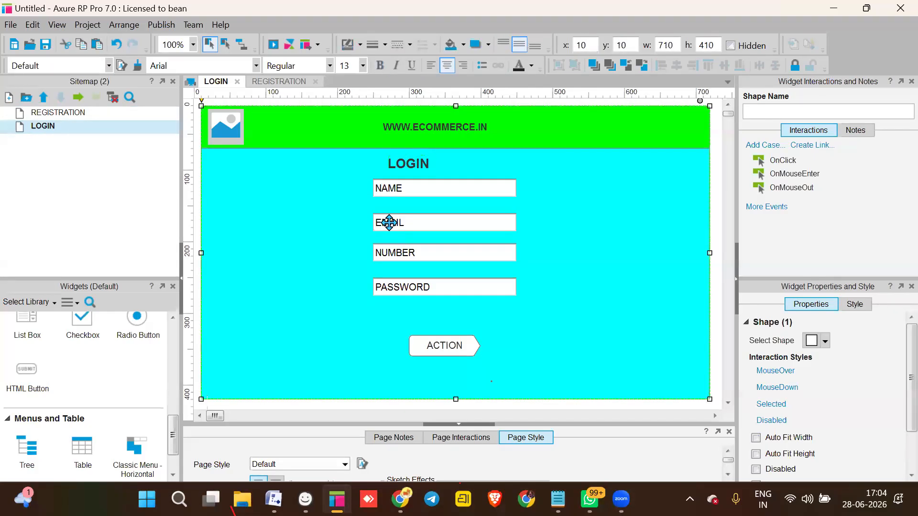
- Try deleting EMAIL and NUMBER together, undoing each time the background gets removed
ctrl+click(389, 223)
ctrl+click(399, 253)
key(Delete)
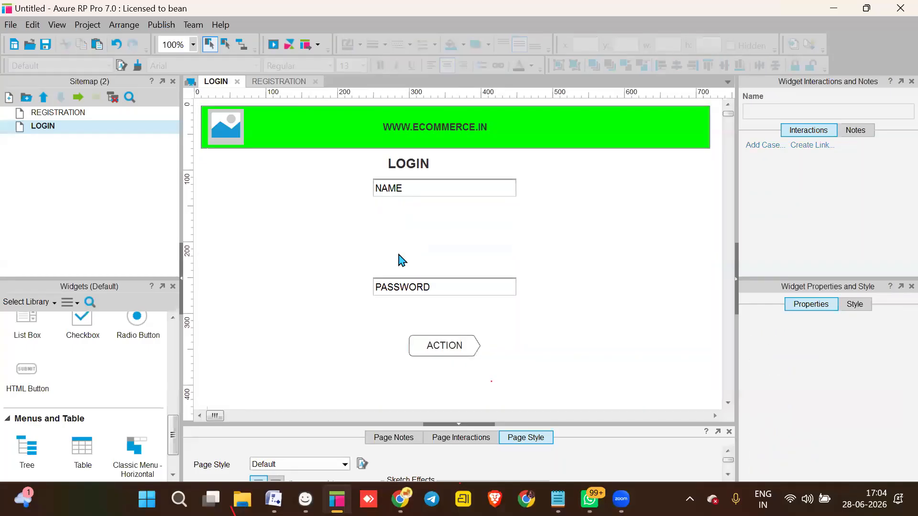
key(ctrl+z)
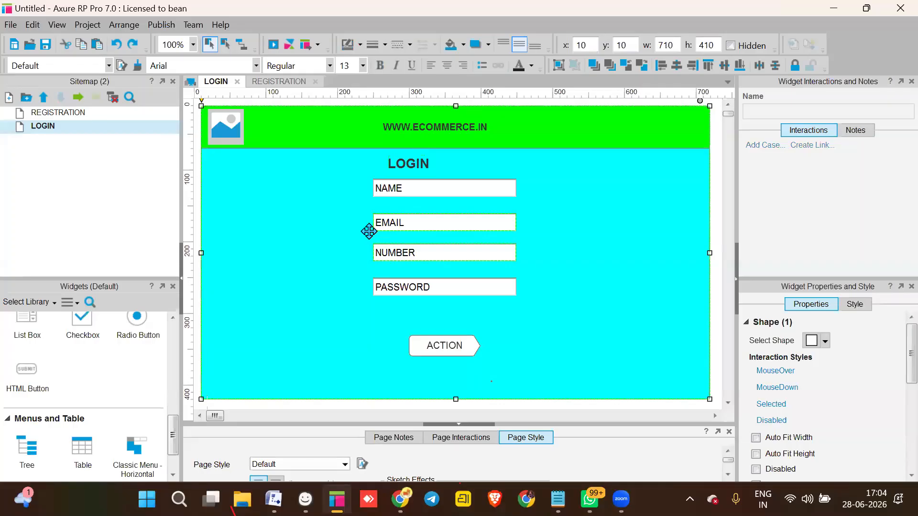
ctrl+click(397, 223)
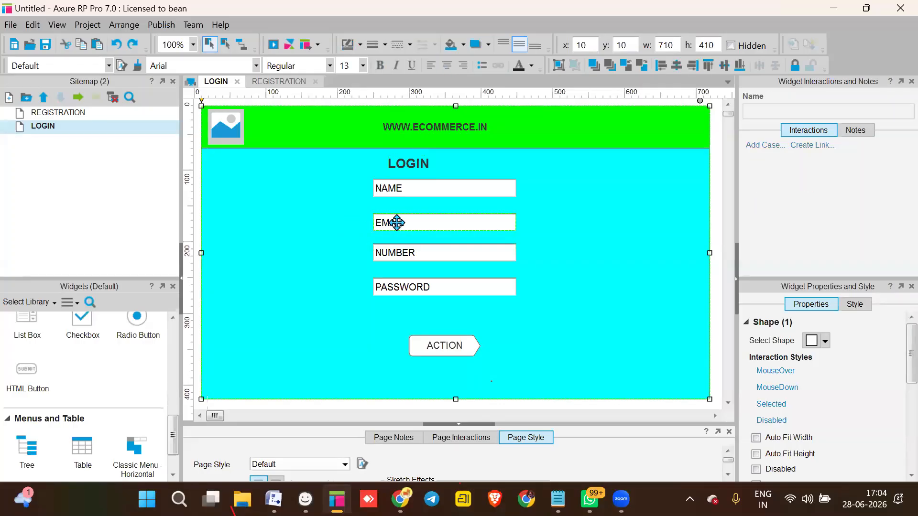
ctrl+click(402, 257)
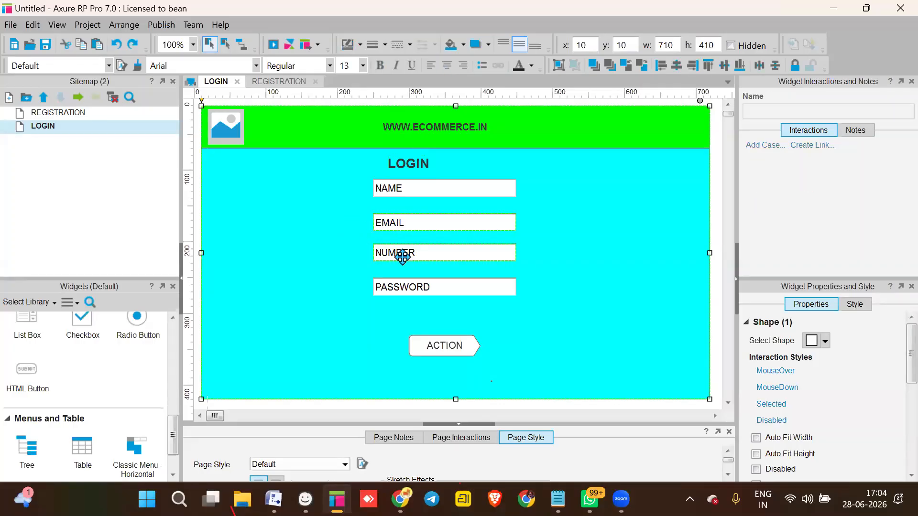
key(Delete)
key(ctrl+z)
click(245, 234)
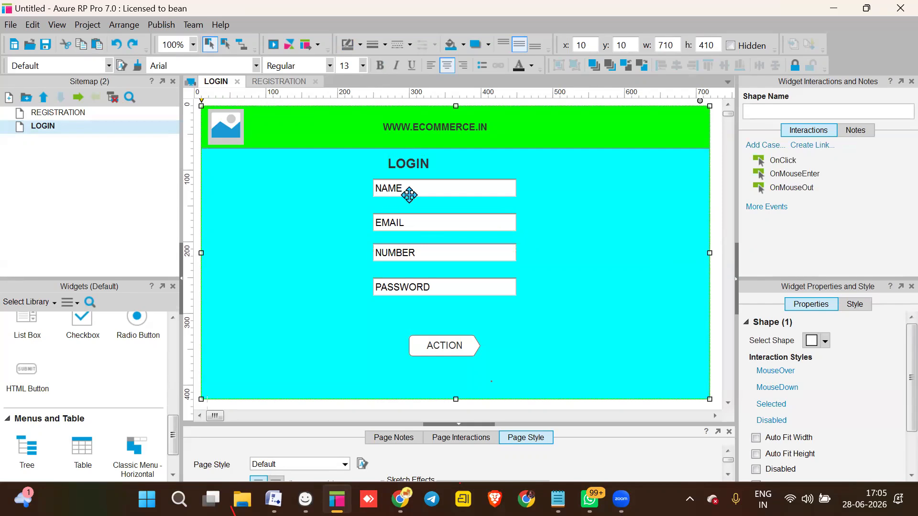
- Delete the EMAIL and NUMBER fields one at a time
click(409, 190)
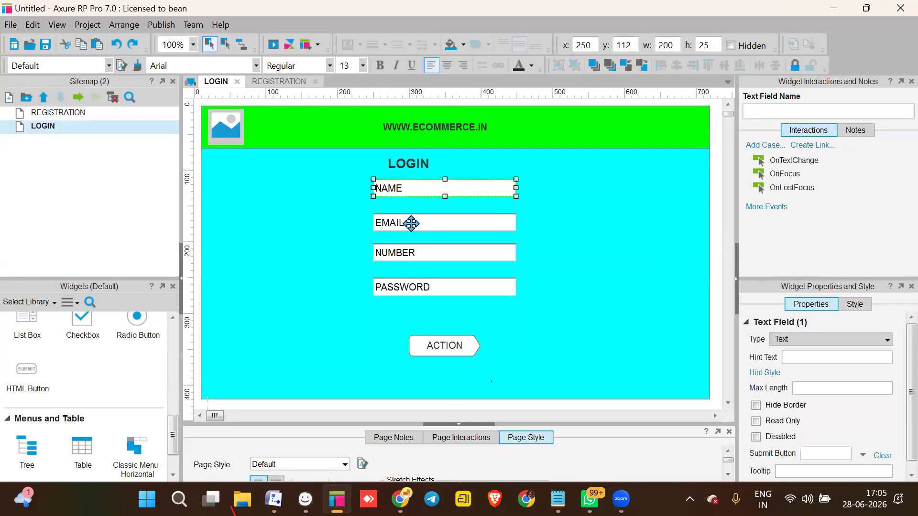
ctrl+click(412, 223)
click(541, 231)
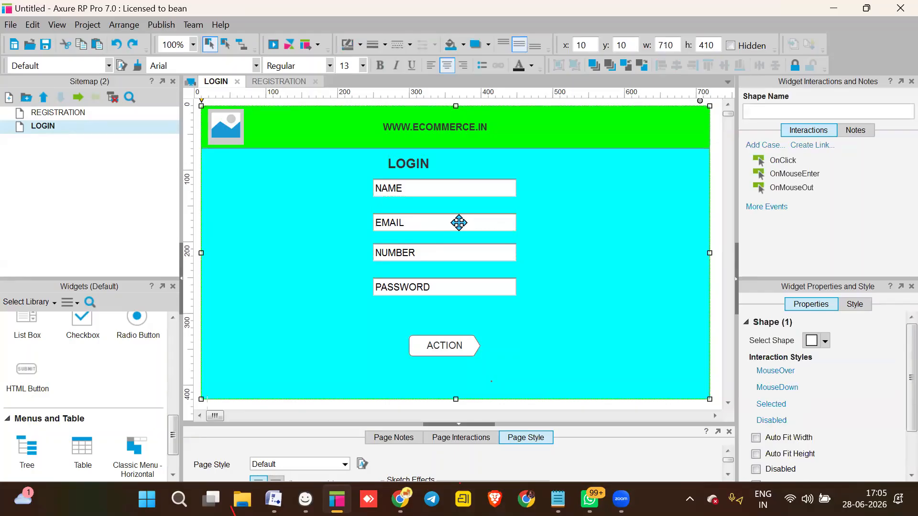
click(462, 225)
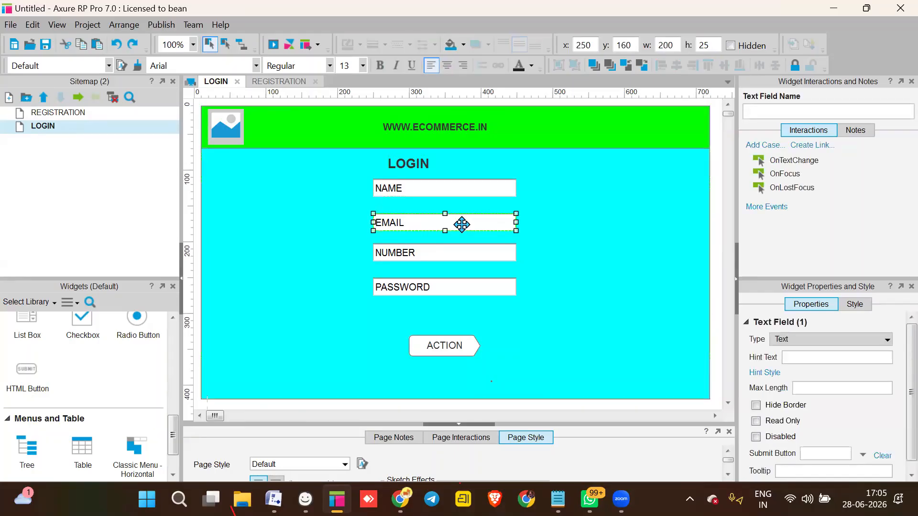
key(Delete)
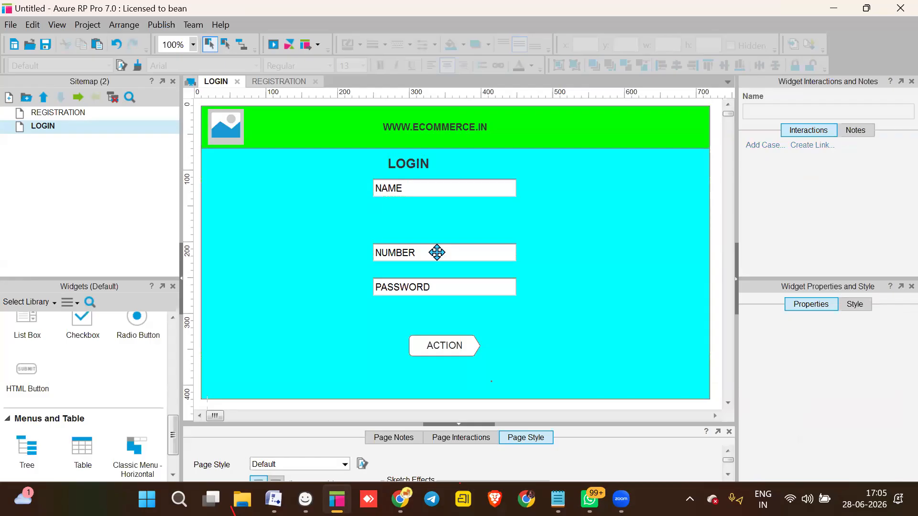
click(436, 253)
key(Delete)
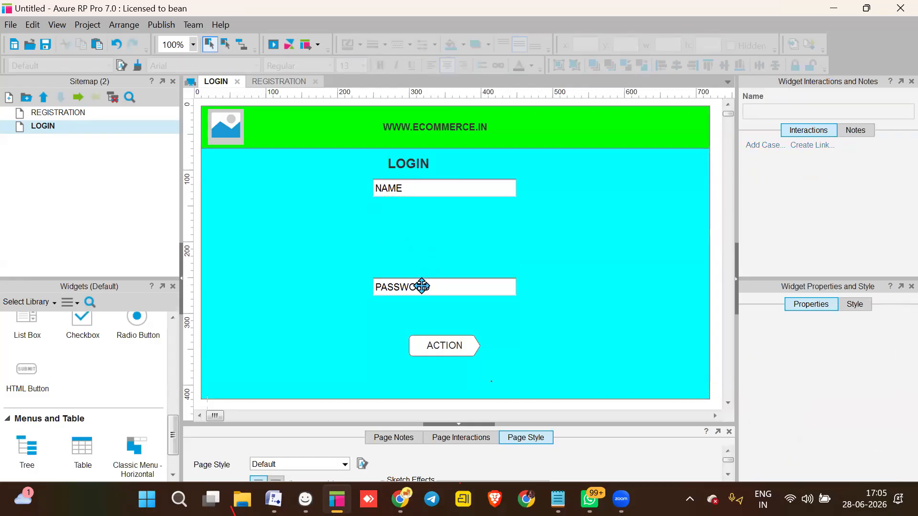
- Move PASSWORD up and NAME down so the two fields sit close together
drag(417, 282, 421, 240)
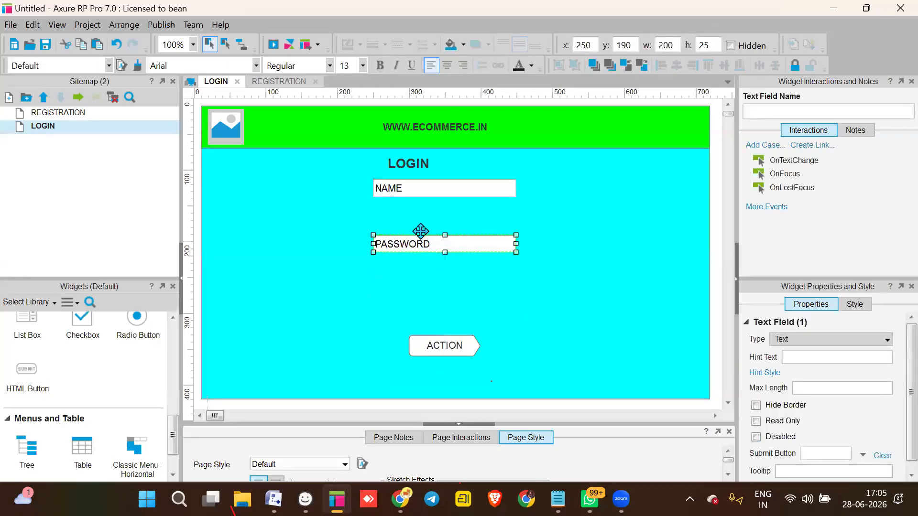
click(399, 187)
drag(399, 187, 404, 214)
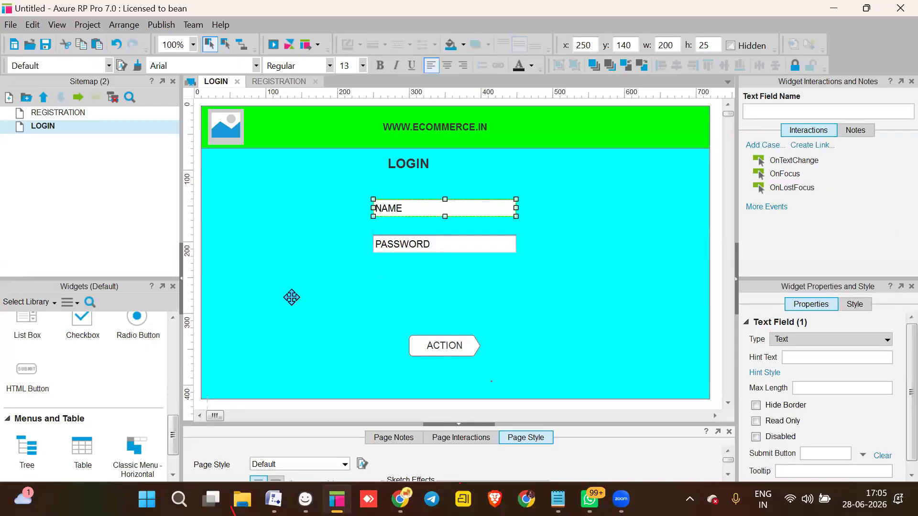
scroll(101, 364, up, 2)
scroll(101, 365, up, 3)
drag(24, 346, 539, 269)
- Enter FORGET PASSWORD as the label text beneath the PASSWORD field
text(FOR)
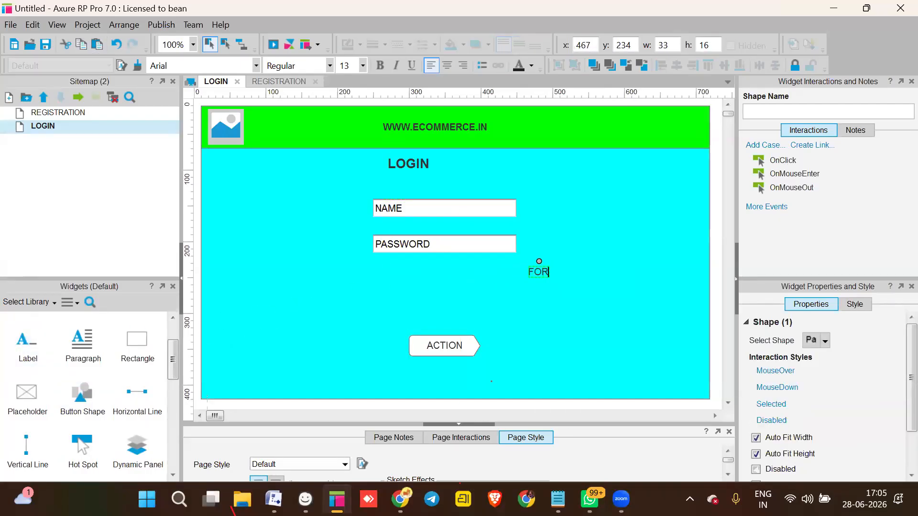
text(GET PASSWORD)
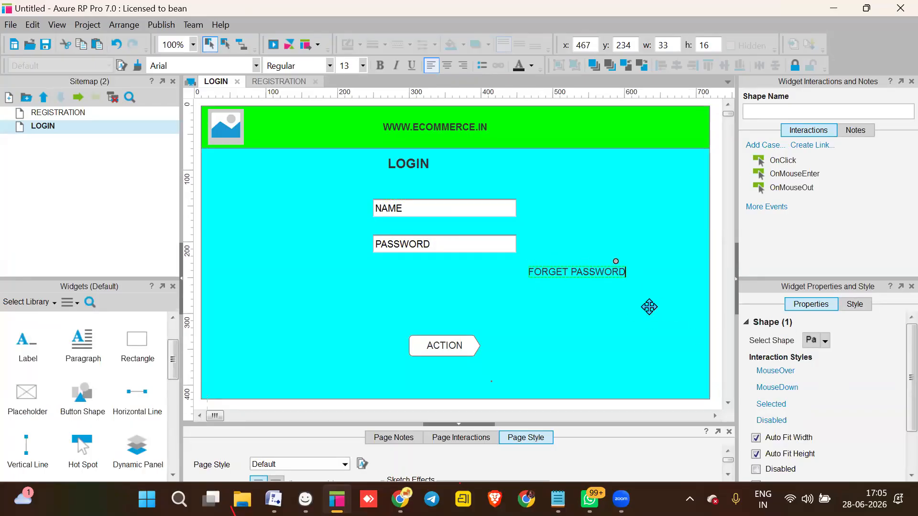
click(631, 300)
click(588, 280)
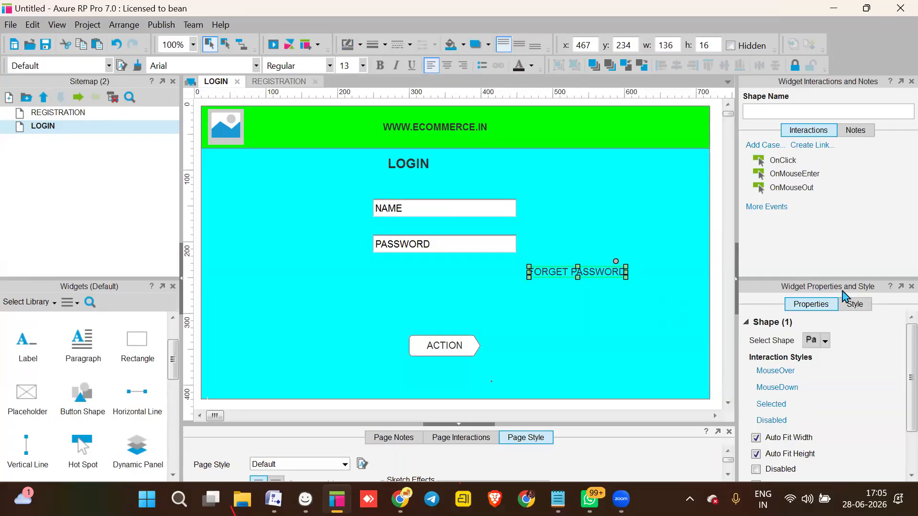
- Make the FORGET PASSWORD label bold and underlined
click(854, 306)
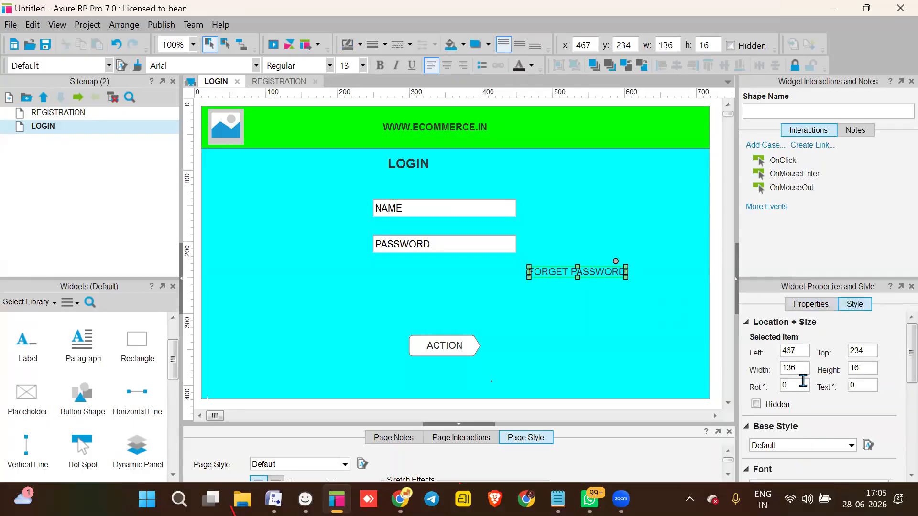
scroll(807, 386, down, 5)
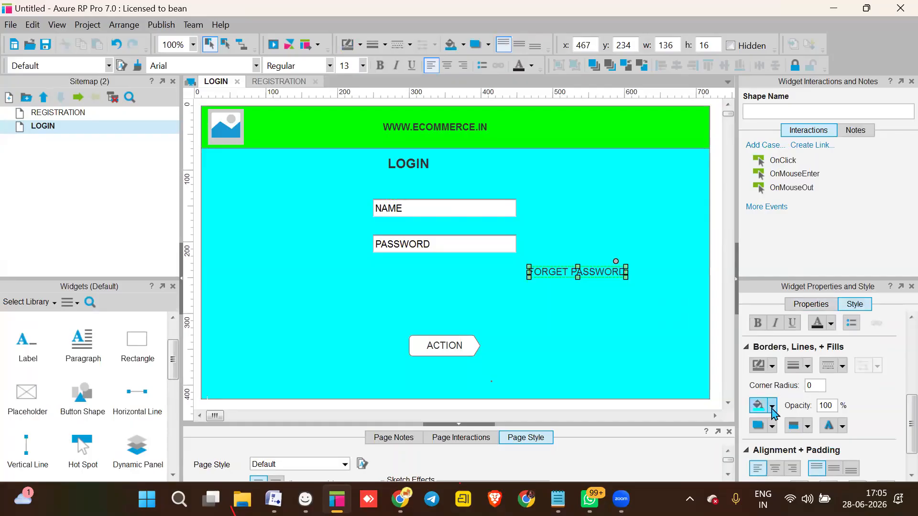
scroll(774, 412, down, 3)
scroll(771, 409, up, 5)
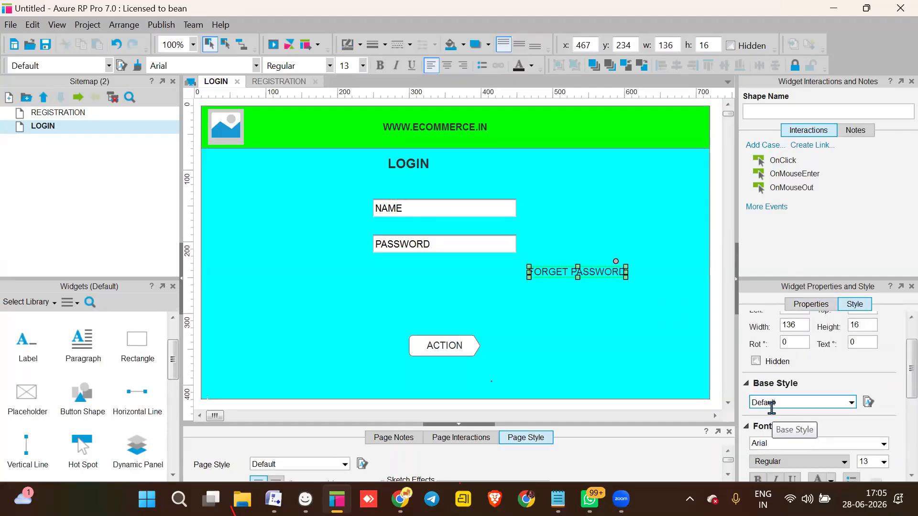
scroll(772, 411, down, 3)
click(757, 381)
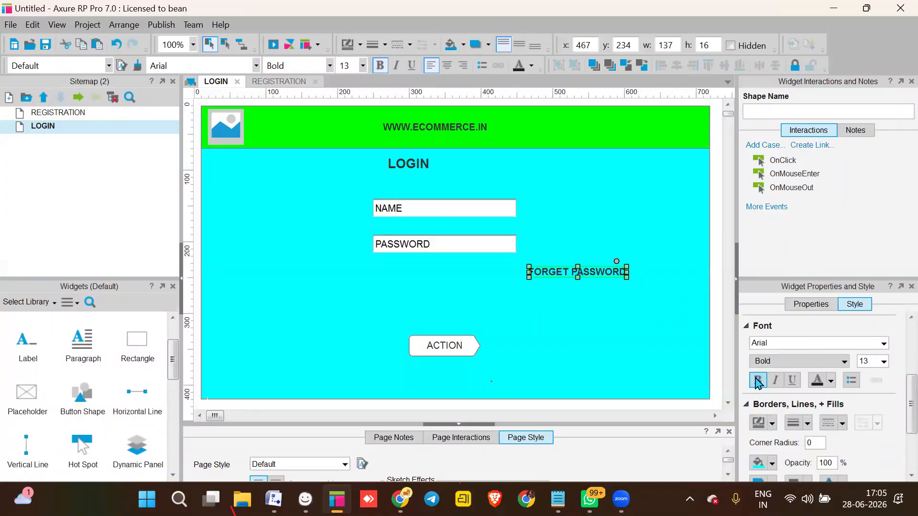
click(794, 381)
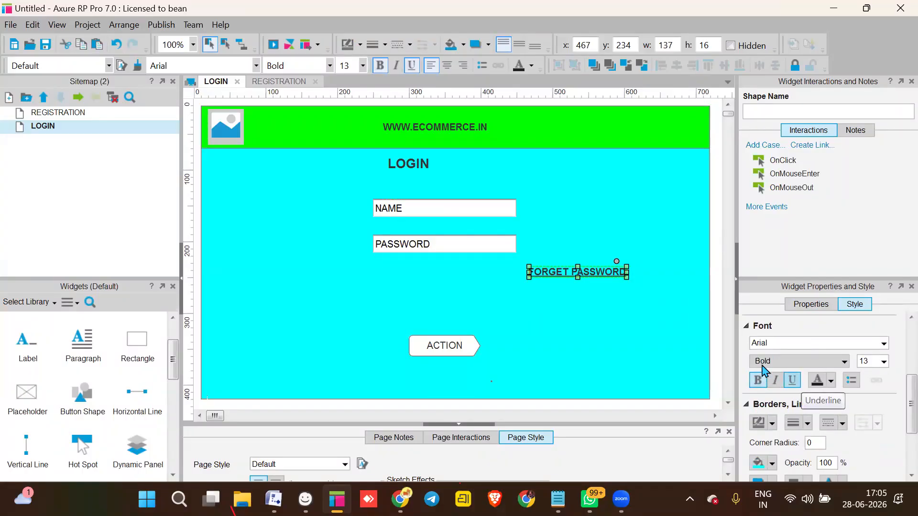
click(651, 339)
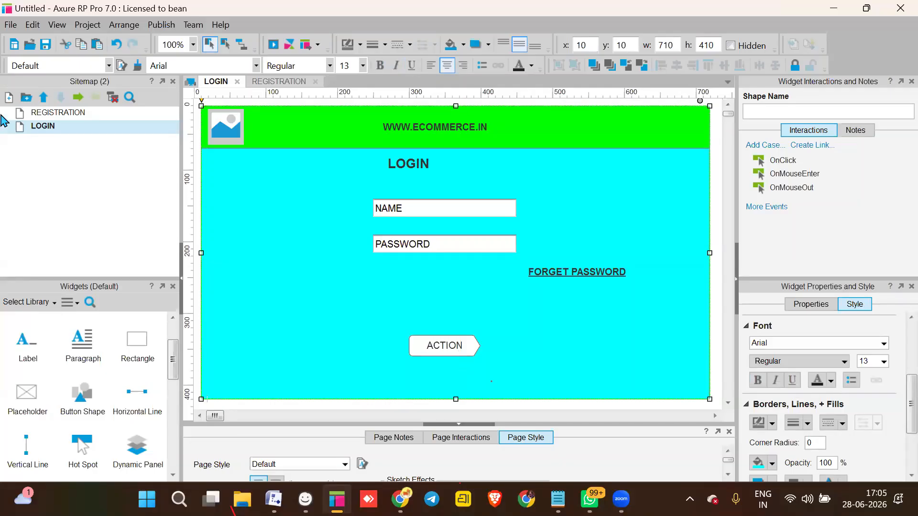
click(19, 129)
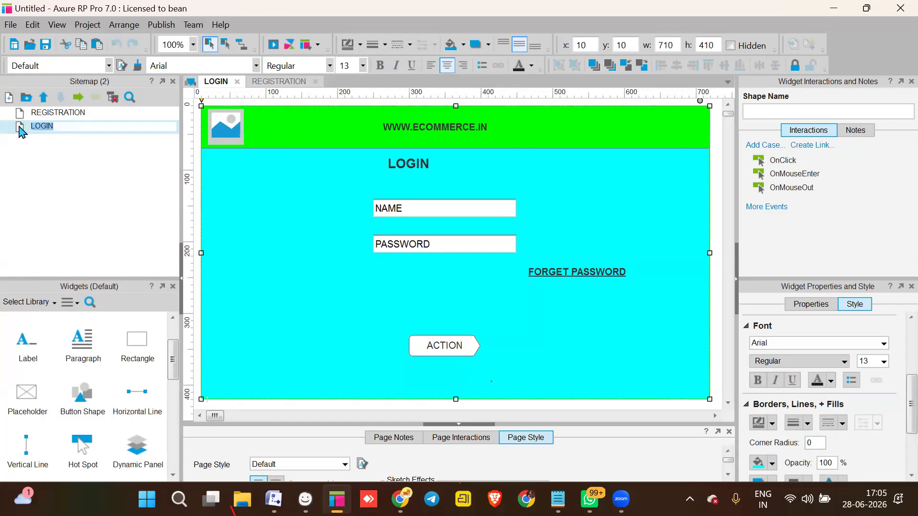
- Duplicate the LOGIN page as a new page named CATALOUGE
right_click(19, 127)
mouse_move(73, 215)
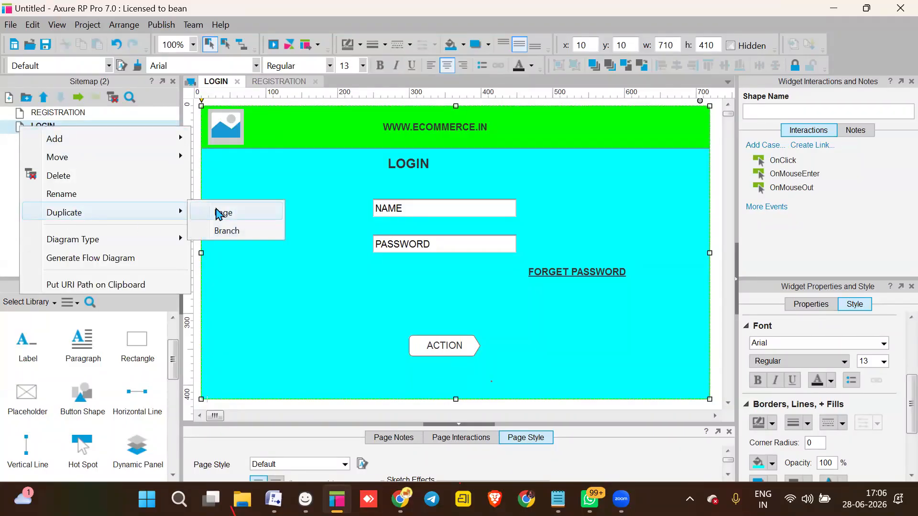
click(220, 213)
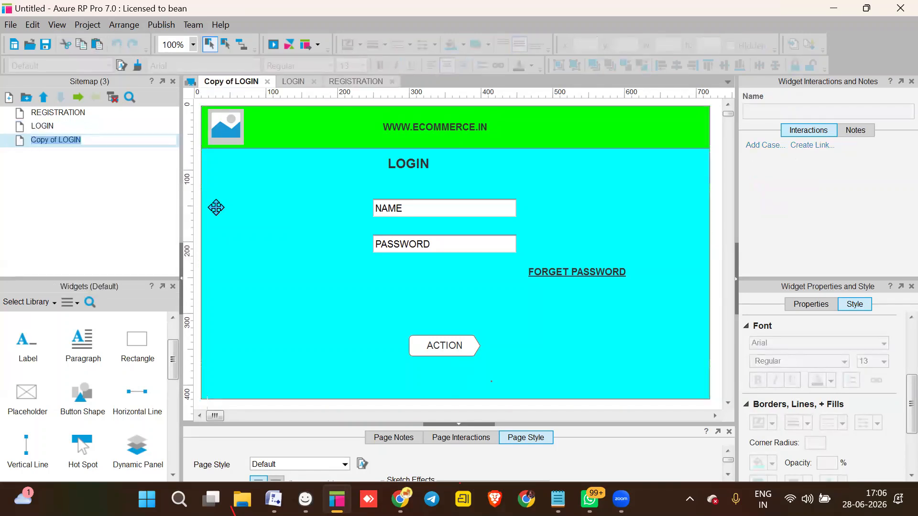
text(CATALOUGE)
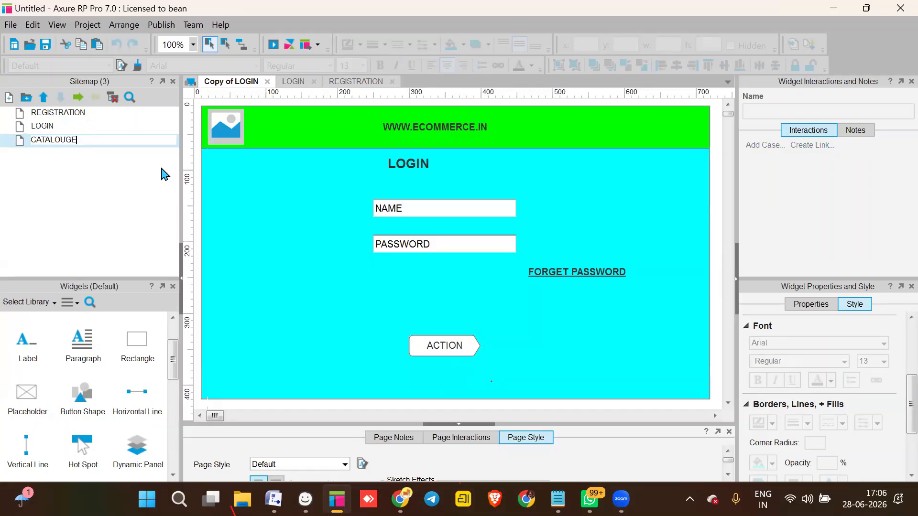
click(162, 174)
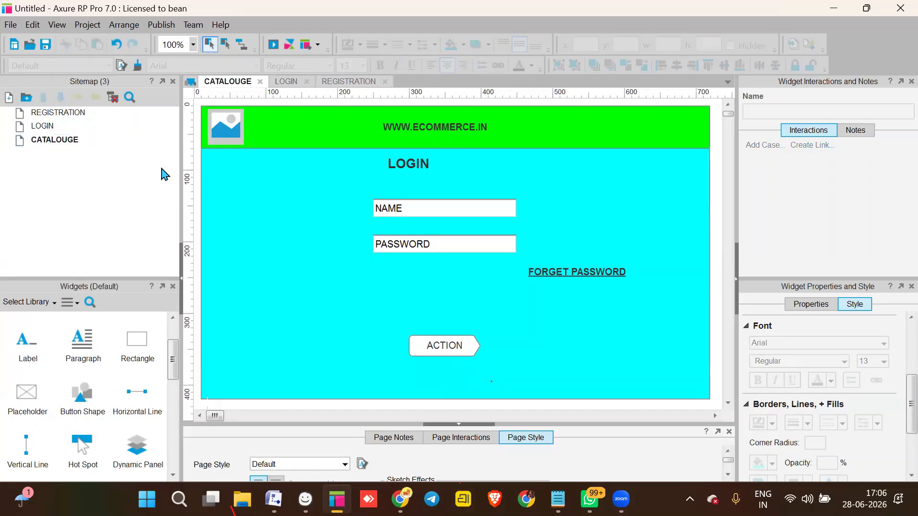
- Delete the NAME, PASSWORD, FORGET PASSWORD and ACTION widgets from CATALOUGE
click(412, 164)
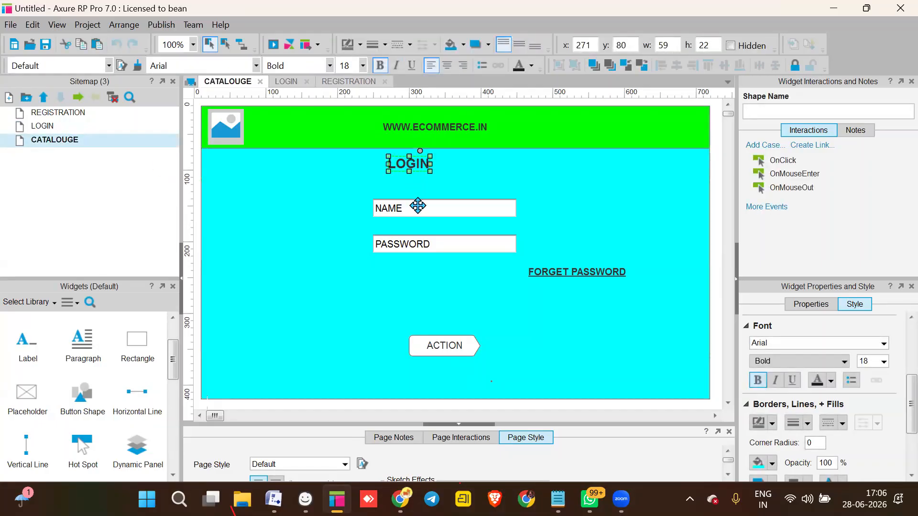
ctrl+click(416, 207)
ctrl+click(426, 246)
ctrl+click(553, 271)
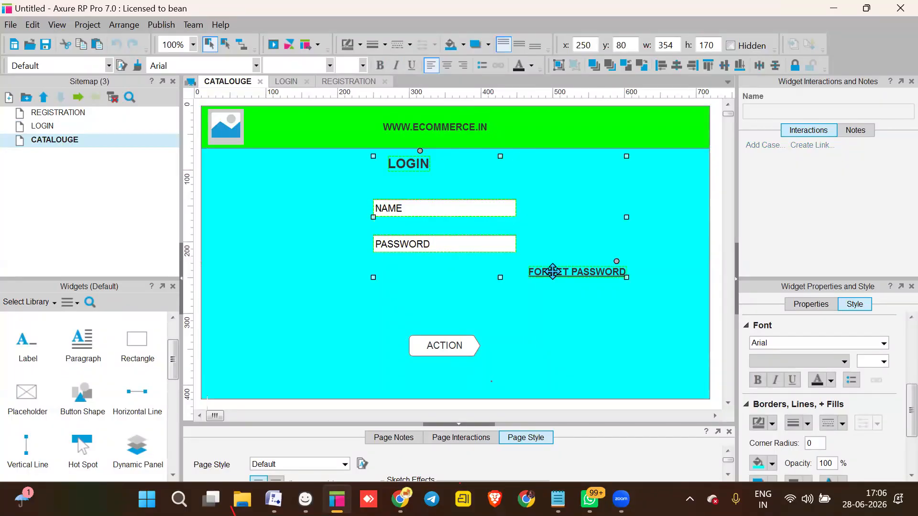
click(445, 210)
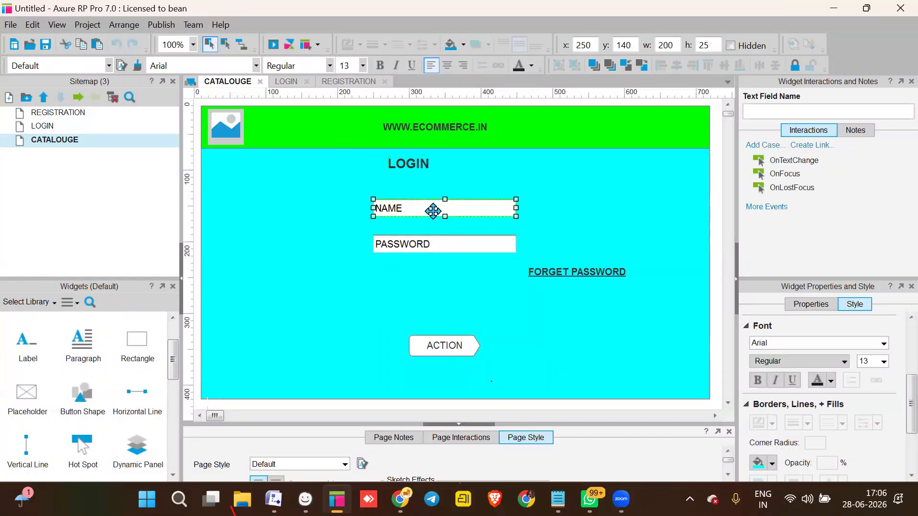
ctrl+click(419, 212)
ctrl+click(414, 244)
ctrl+click(559, 273)
key(Delete)
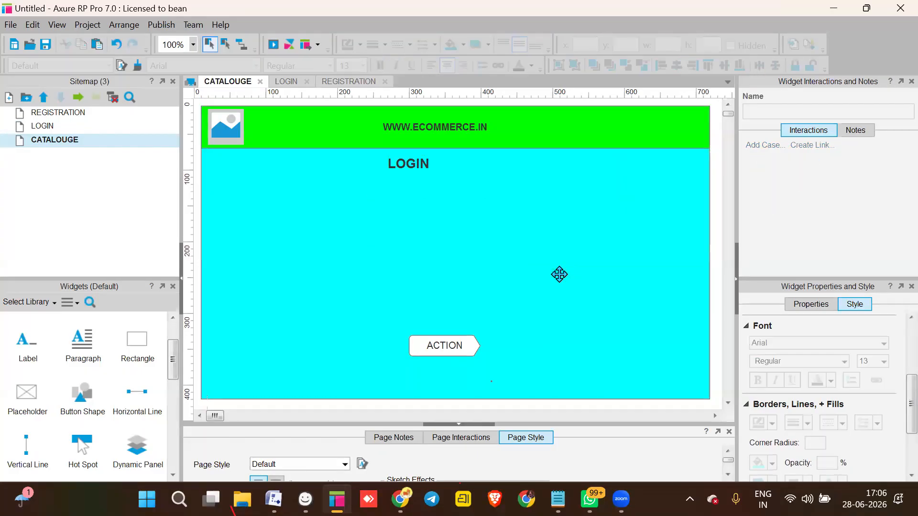
click(457, 353)
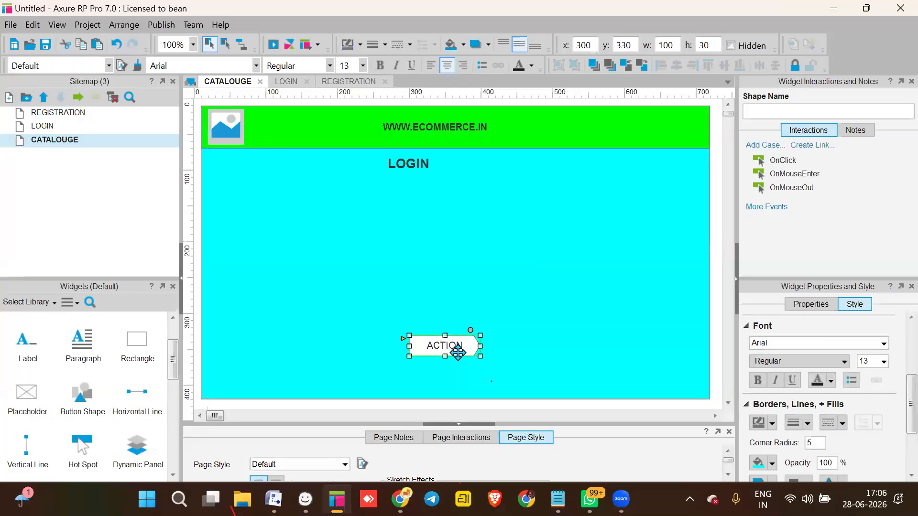
key(Delete)
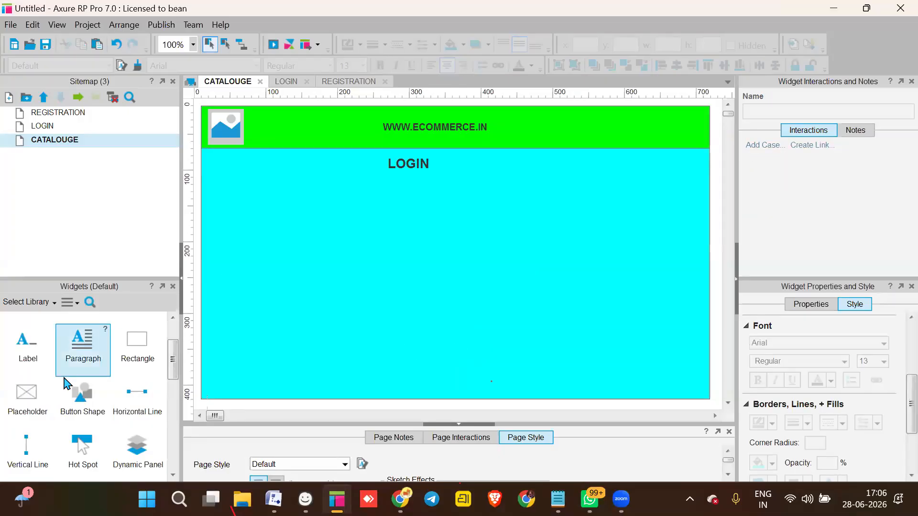
- Move the LOGIN title toward the centre of the page
scroll(67, 382, up, 2)
scroll(67, 382, down, 4)
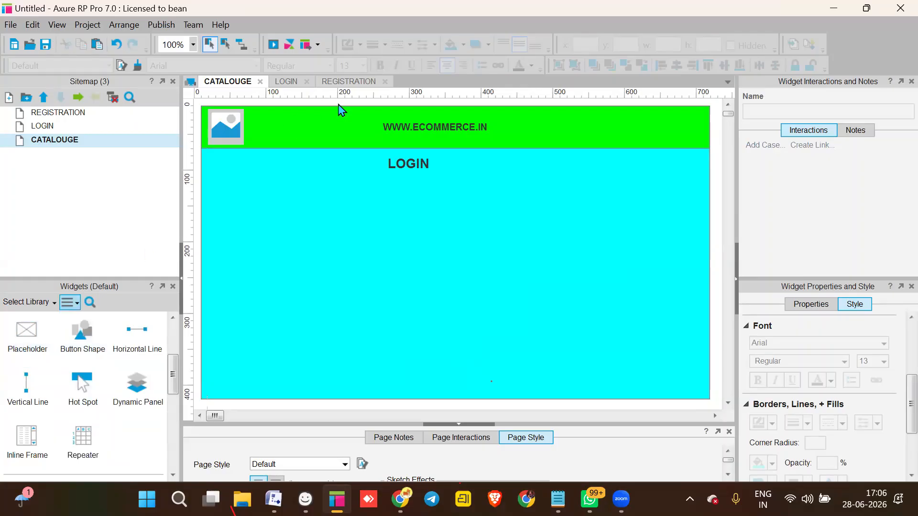
drag(402, 162, 432, 164)
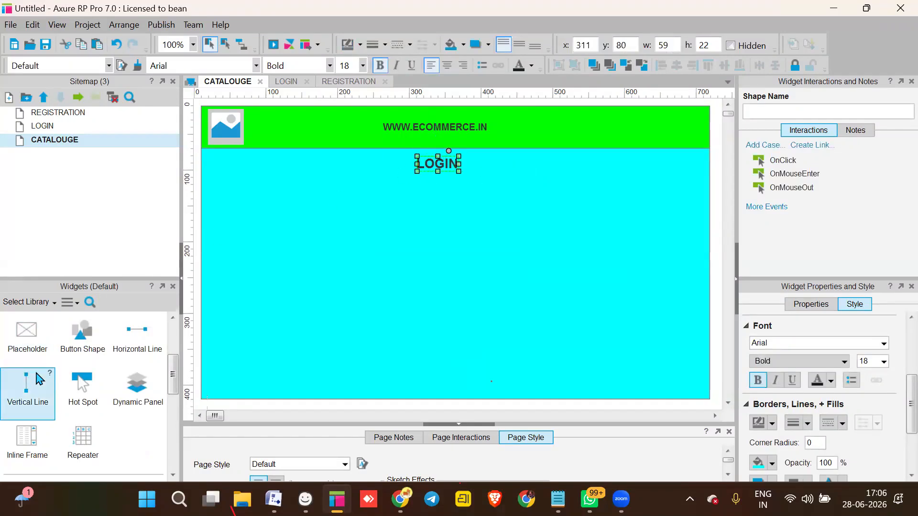
- Place an image on the page's left with a SHIRTS label beneath it
scroll(40, 380, up, 3)
drag(29, 368, 228, 196)
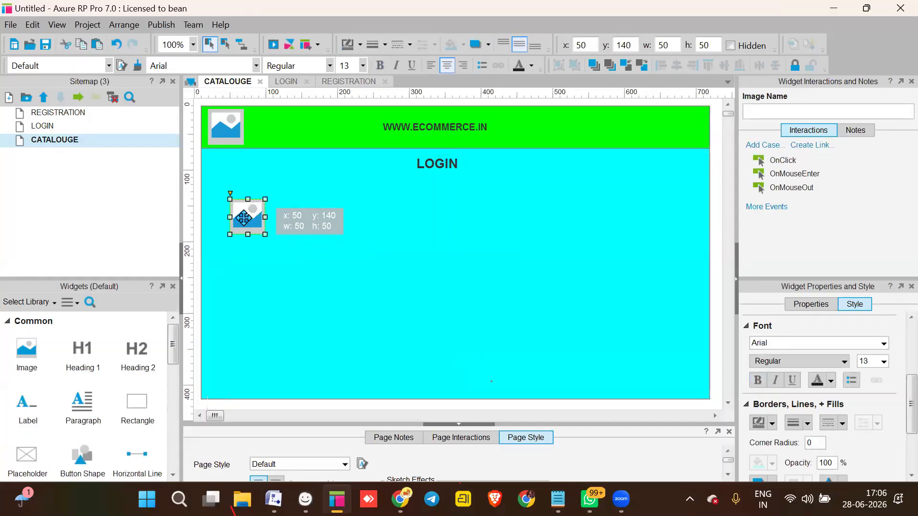
click(249, 252)
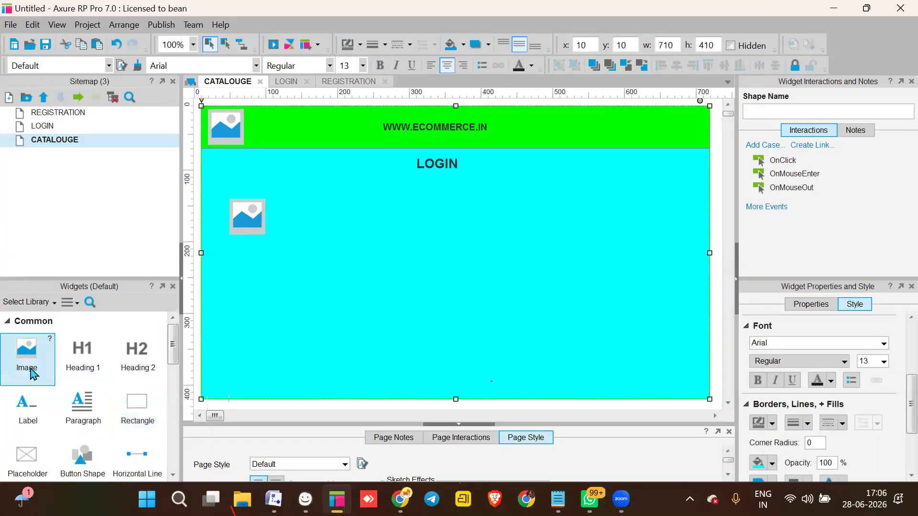
drag(28, 405, 234, 237)
text(SHIRTS)
key(Return)
click(374, 260)
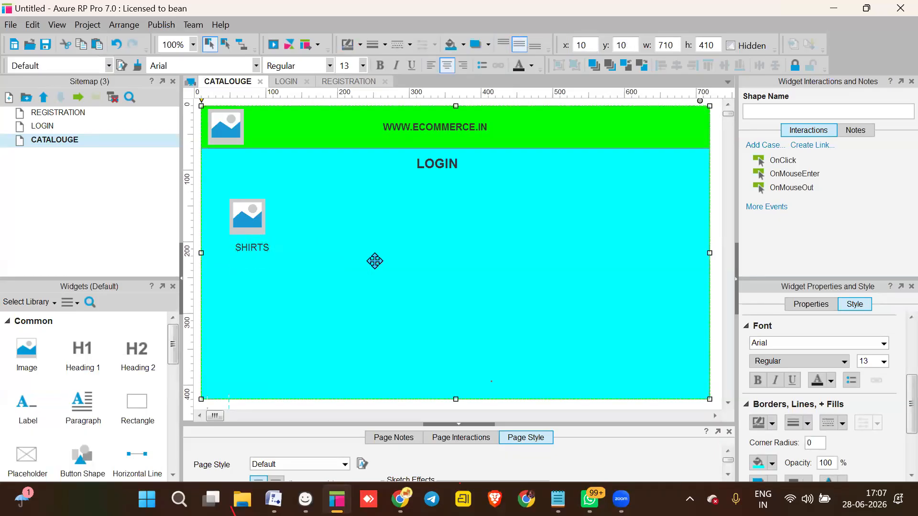
- Make the SHIRTS caption bold at size 18 and align it under the image
click(254, 248)
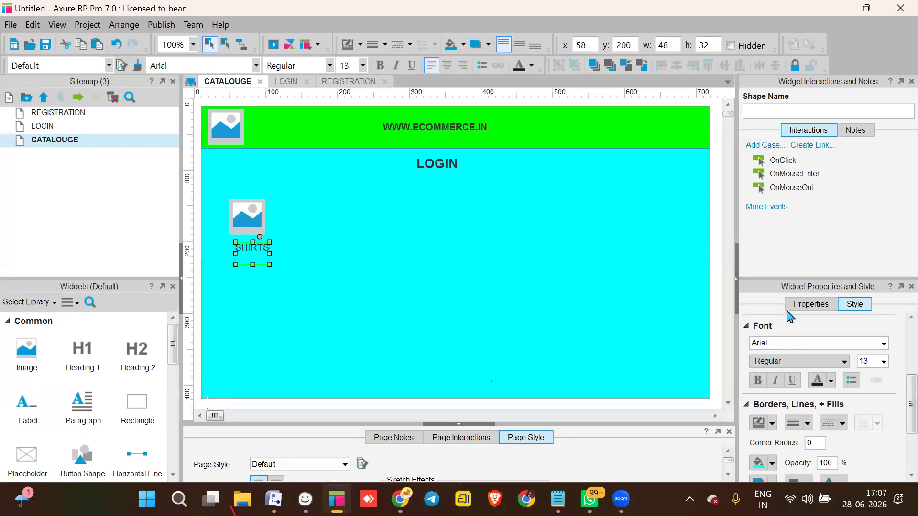
click(757, 381)
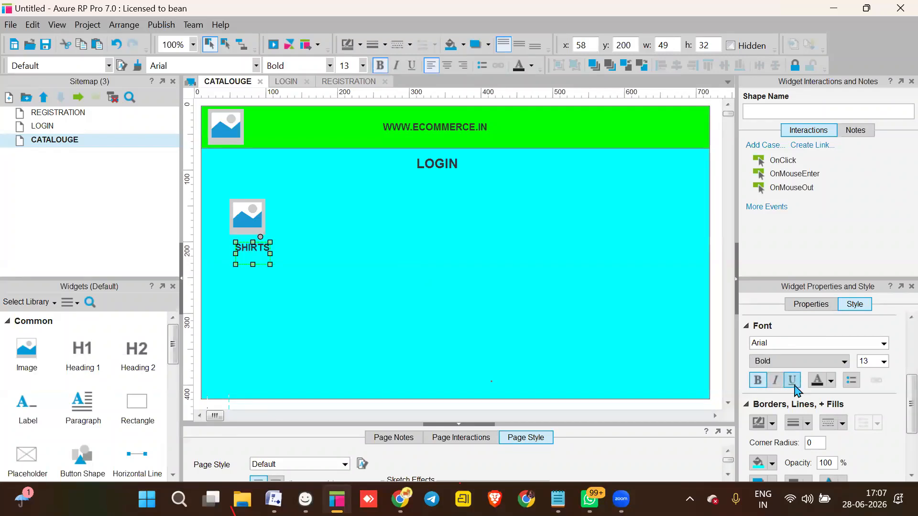
click(884, 362)
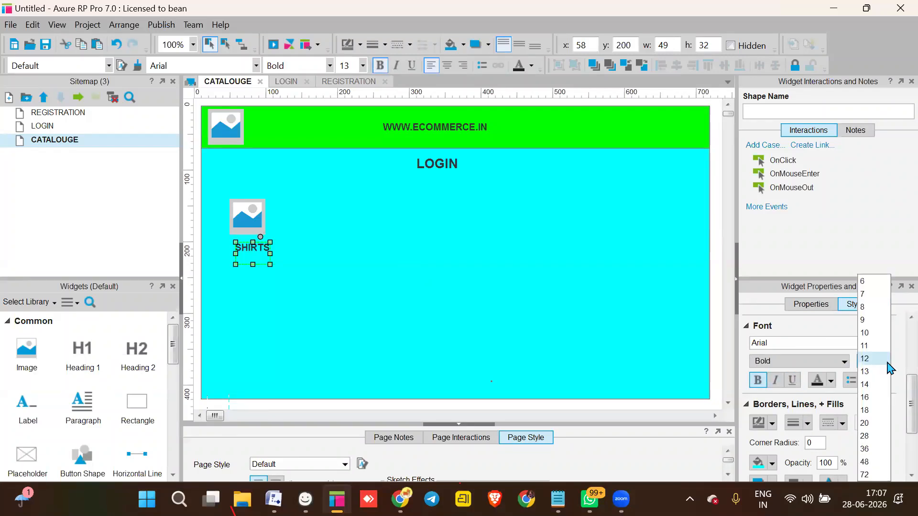
click(871, 411)
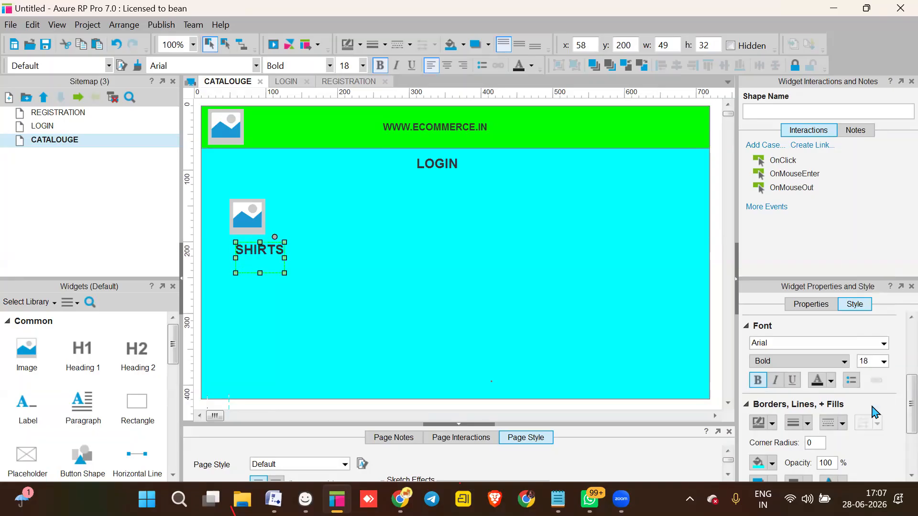
click(260, 249)
click(261, 249)
mouse_move(254, 248)
mouse_down()
mouse_move(242, 245)
mouse_move(246, 259)
mouse_up()
click(260, 285)
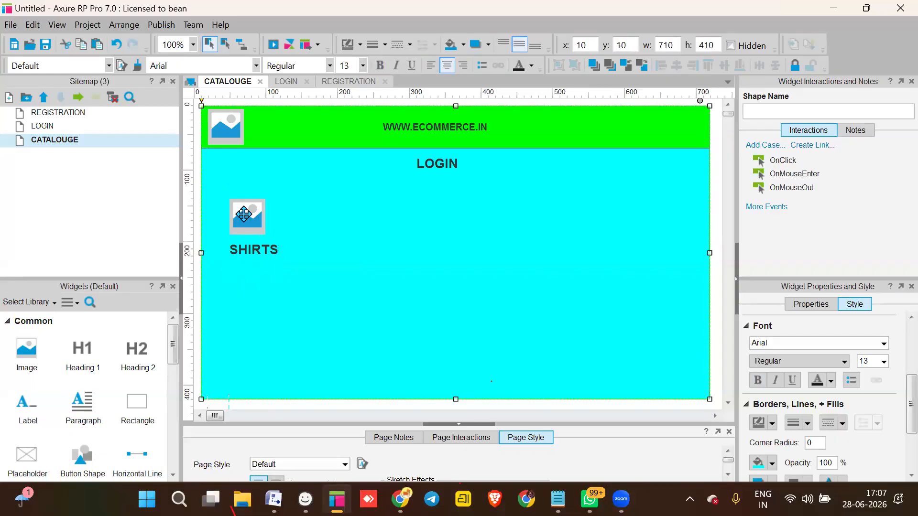
click(245, 214)
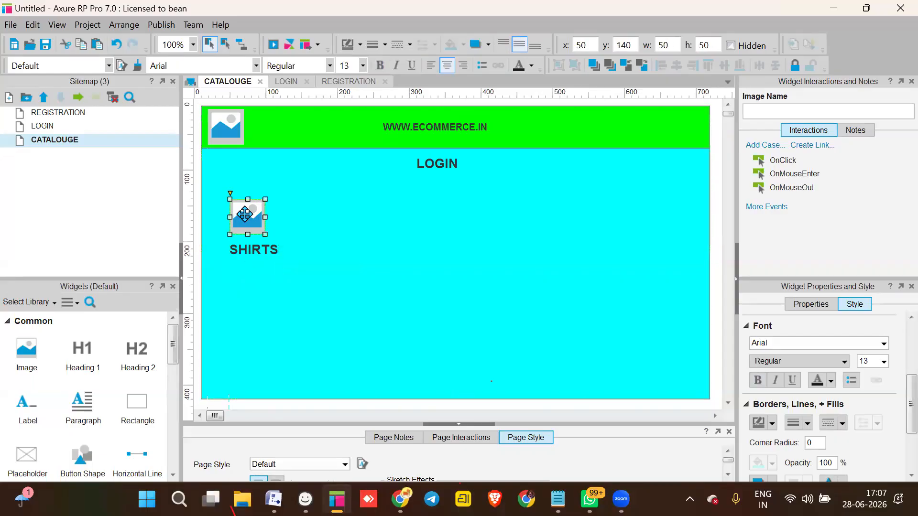
- Place copies of the image in the middle and right columns
drag(244, 214, 417, 227)
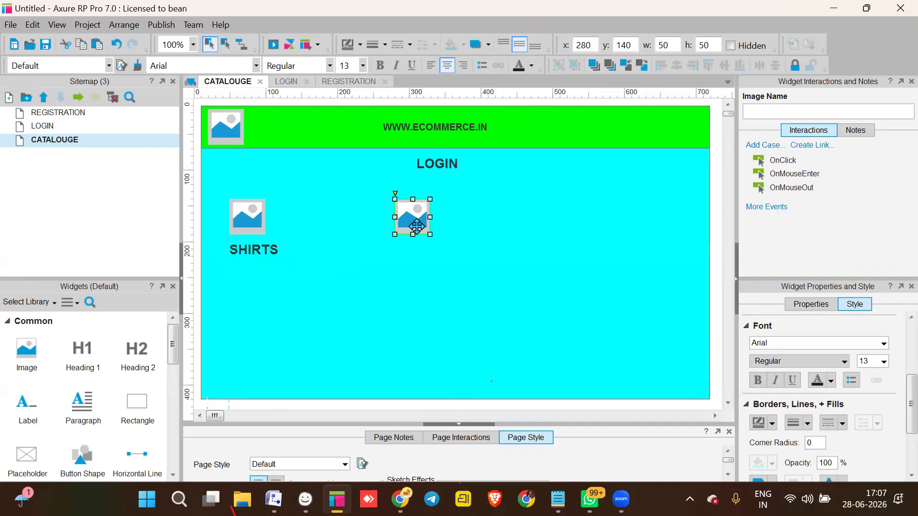
key(ctrl+v)
drag(261, 239, 613, 218)
- Copy the SHIRTS caption under the middle image and change it to PANTS
click(252, 254)
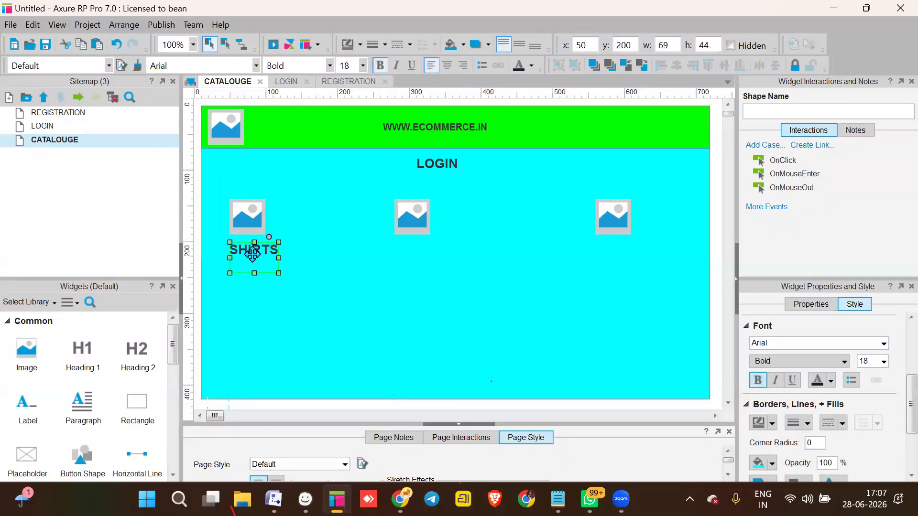
key(ctrl+v)
drag(252, 255, 414, 250)
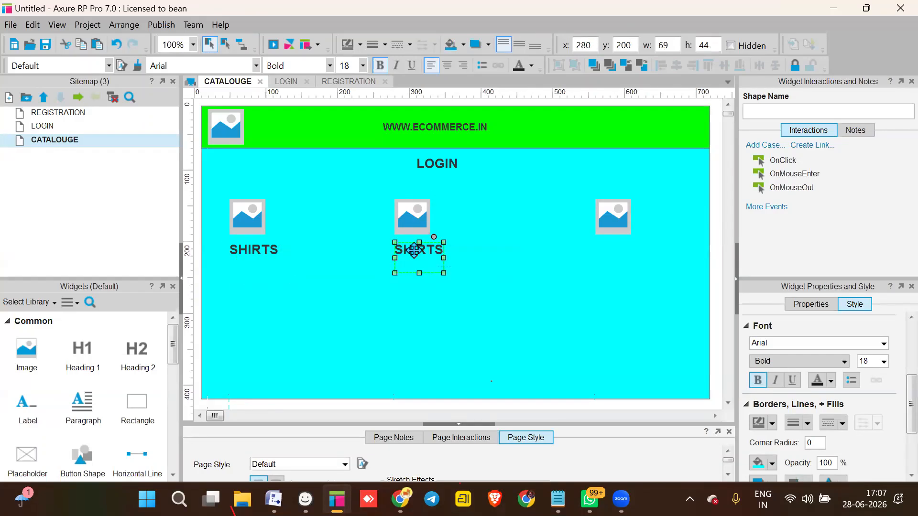
double_click(414, 250)
text(PANTS)
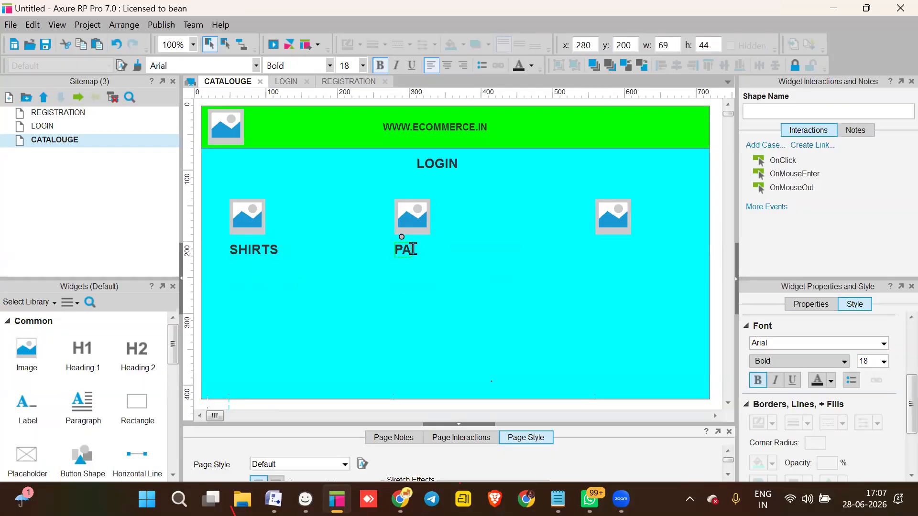
click(545, 276)
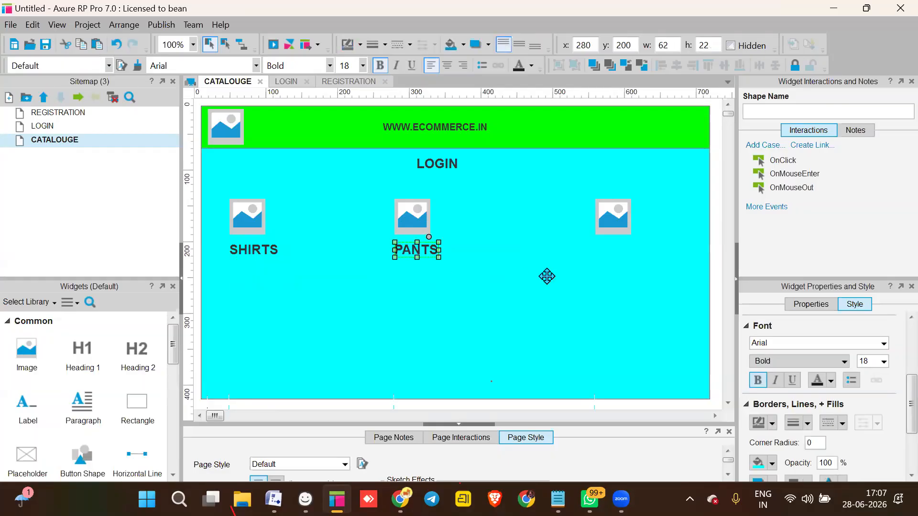
- Copy the caption under the right image and change it to SHOES
key(ctrl+v)
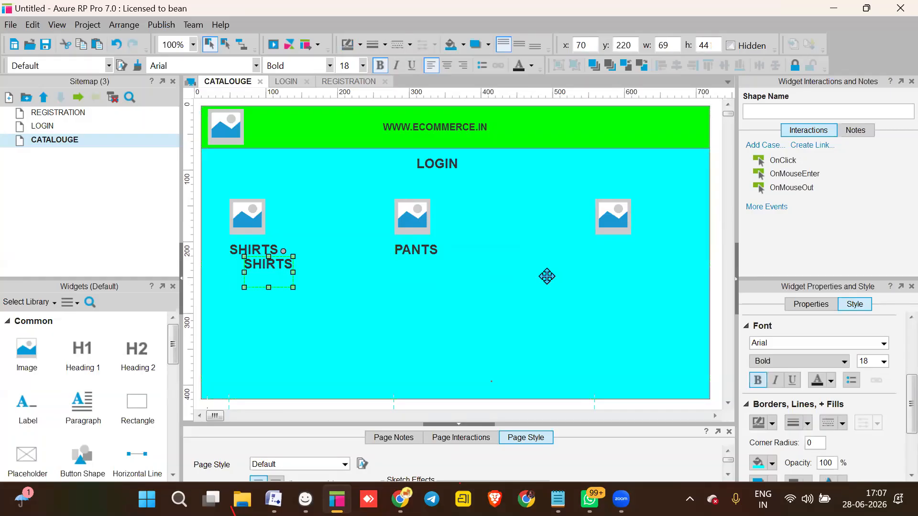
drag(268, 275, 617, 254)
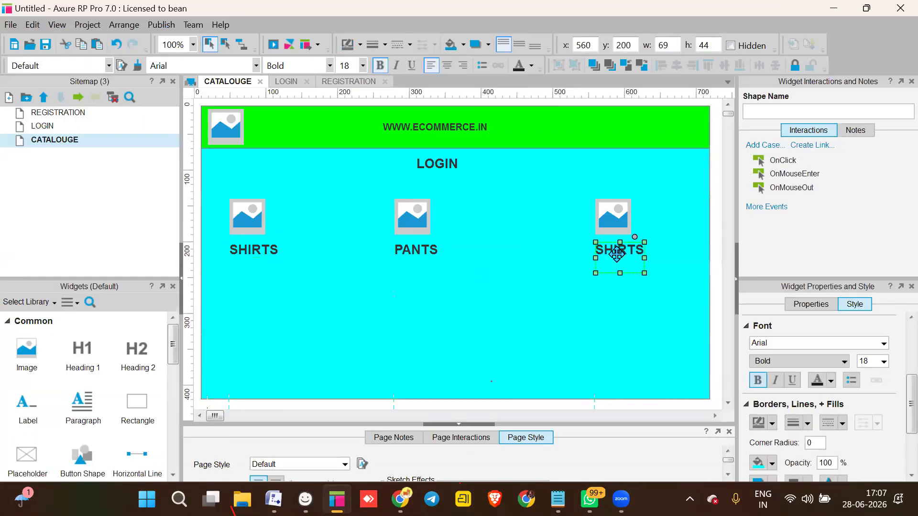
double_click(616, 250)
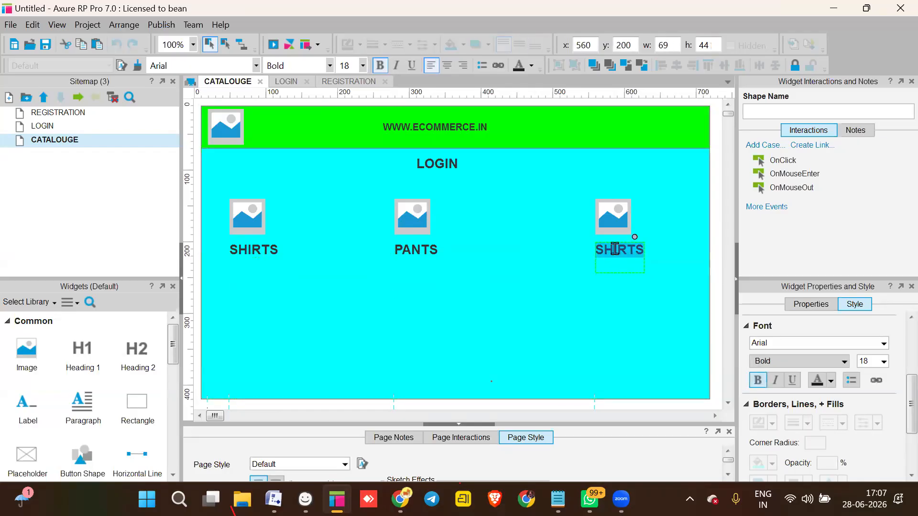
text(SHOW)
key(BackSpace)
text(ES)
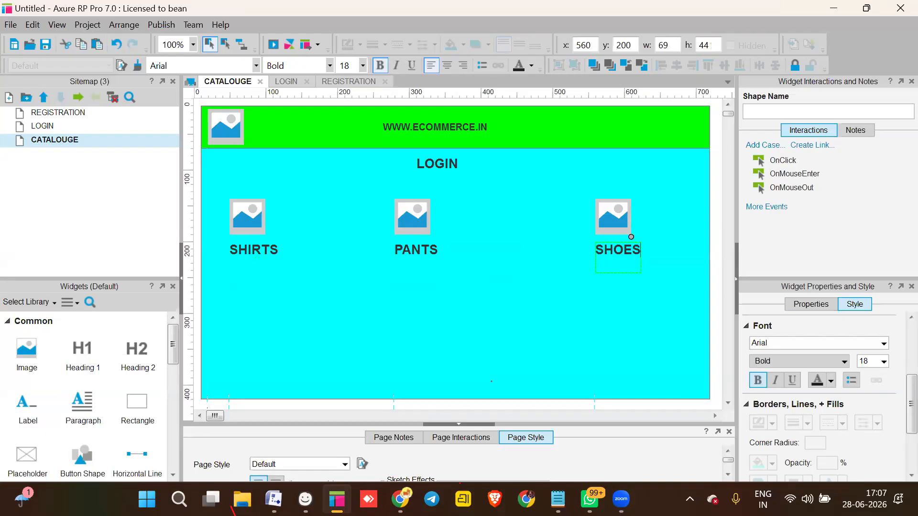
click(492, 381)
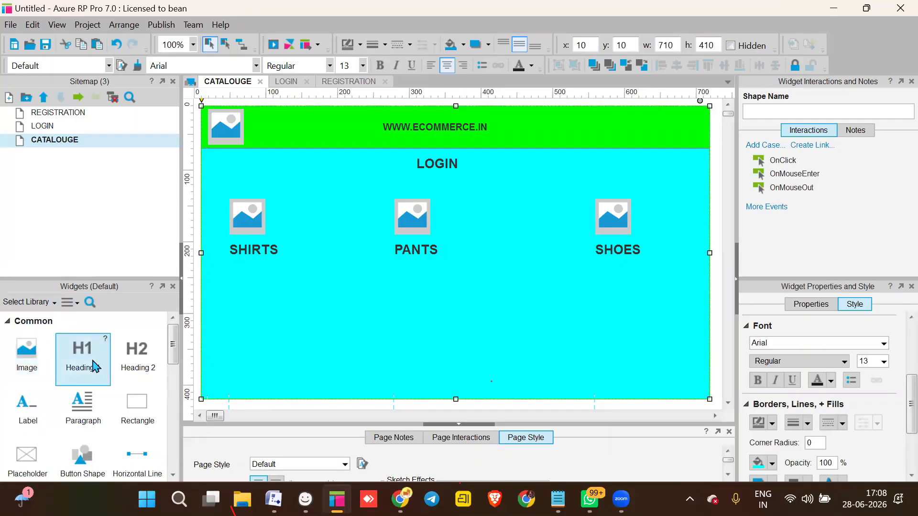
- Add a droplist under the SHIRTS caption and narrow it to 100 wide
scroll(94, 367, down, 5)
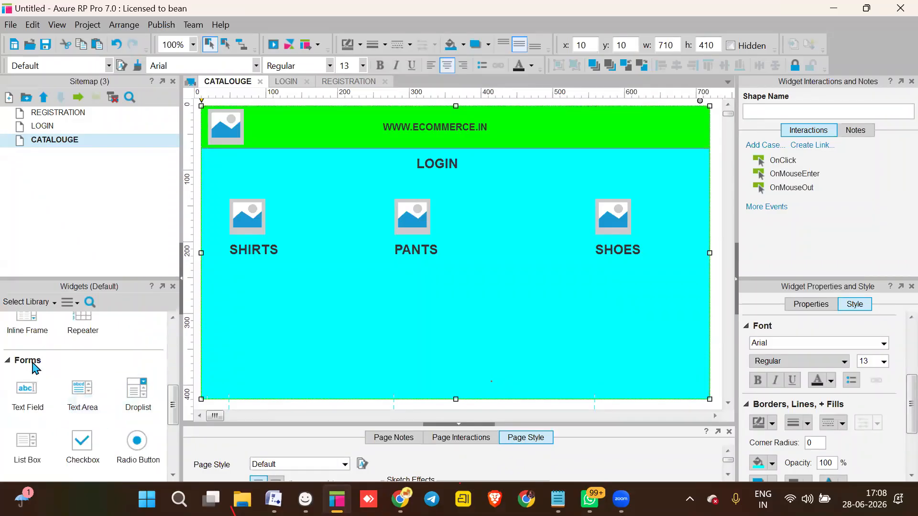
drag(134, 410, 223, 271)
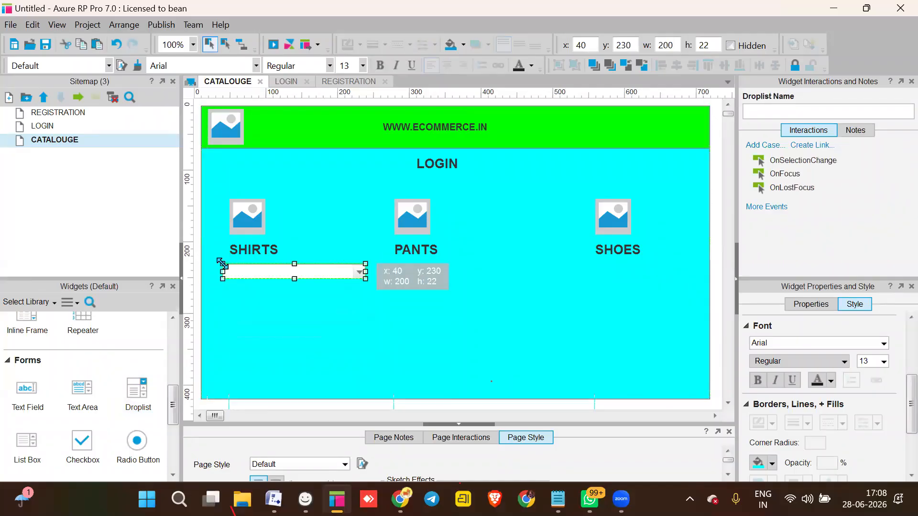
drag(367, 272, 292, 269)
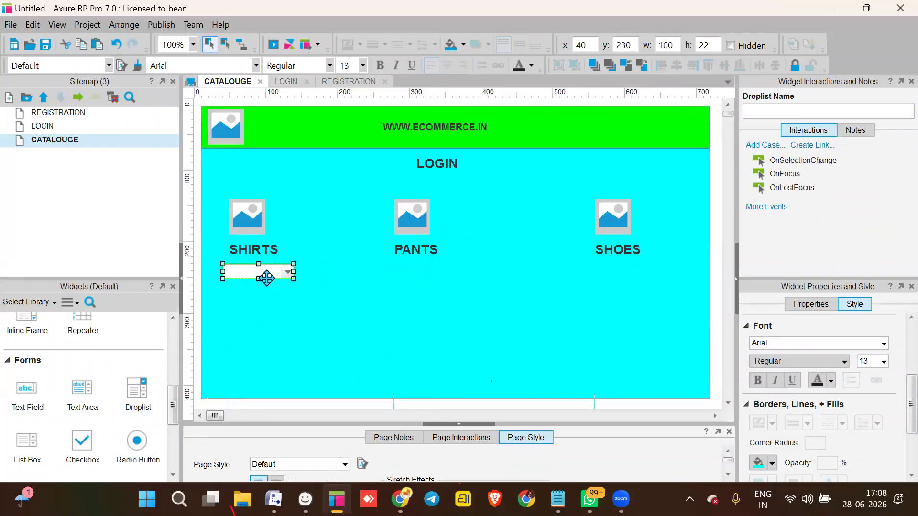
- Fill the droplist with options ADIDAS, NIKE and REBOOK using Add Many
double_click(274, 278)
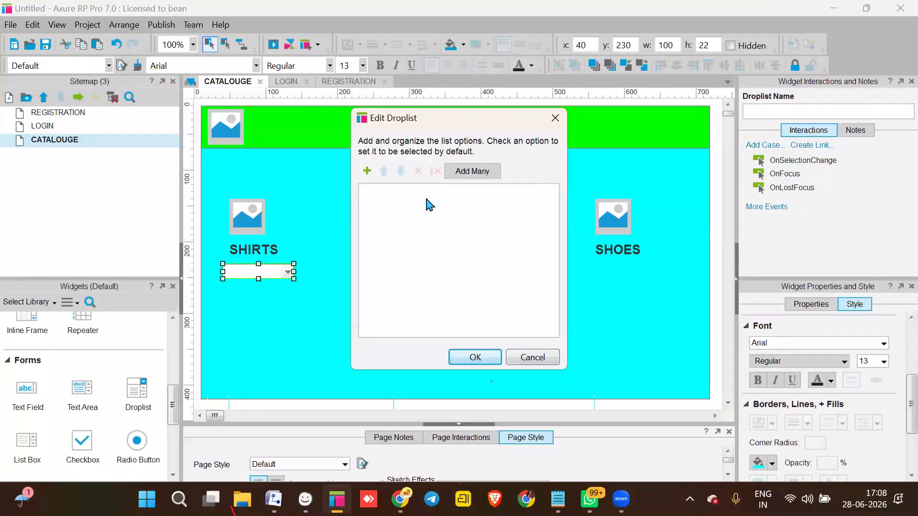
click(476, 172)
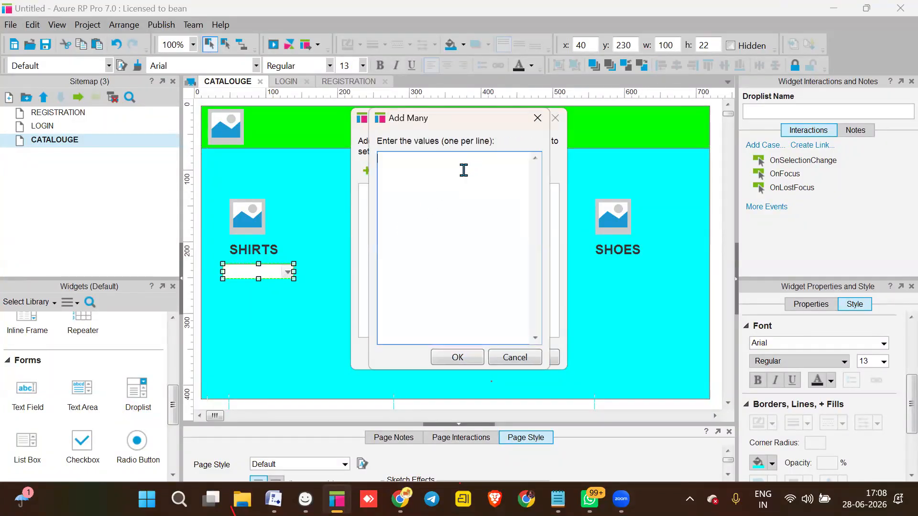
text(SELECT SIZE)
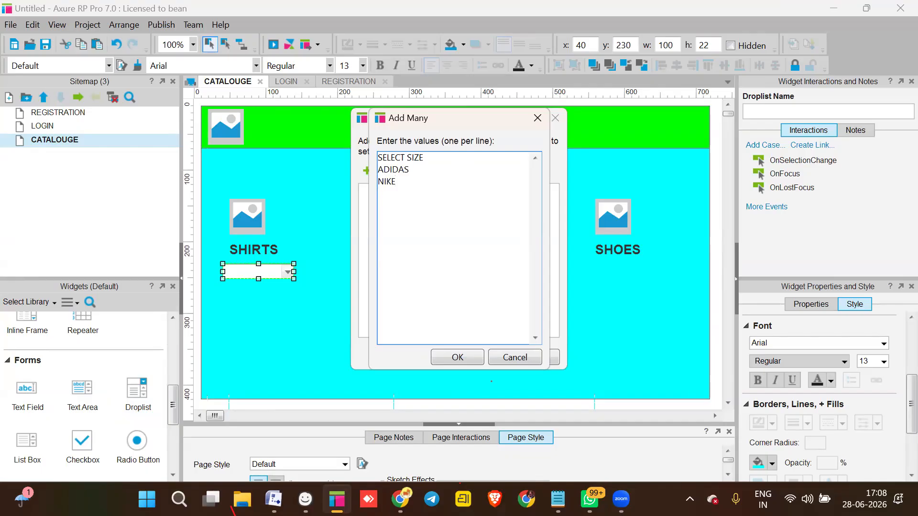
text(BOOK)
click(463, 358)
click(462, 357)
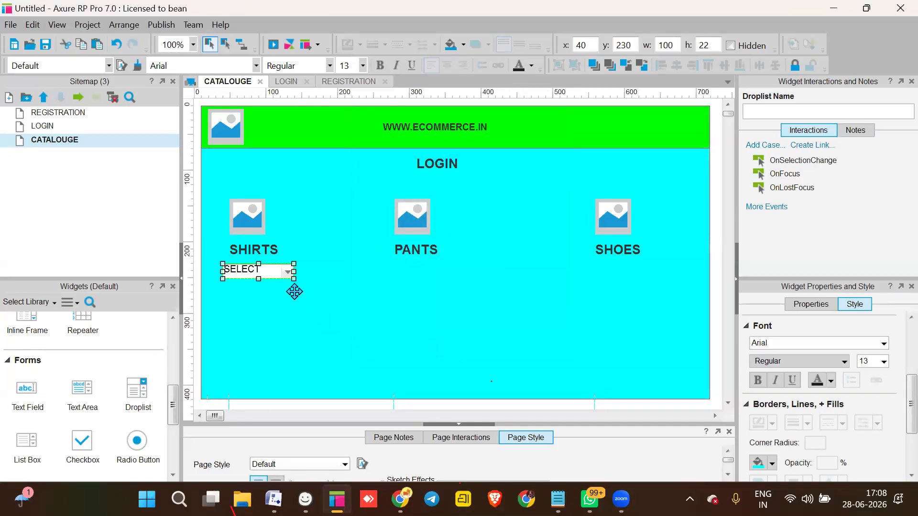
mouse_move(294, 291)
mouse_down()
mouse_move(312, 291)
mouse_move(301, 291)
mouse_up()
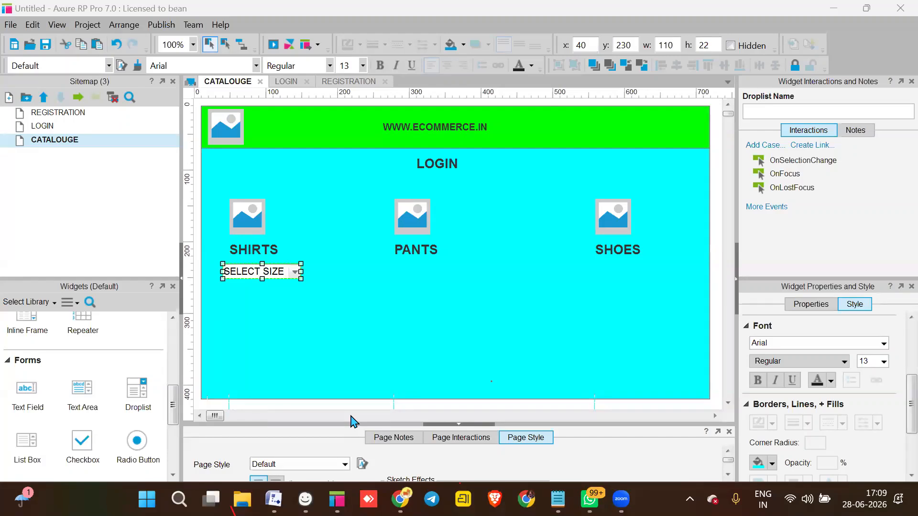
- Rename the first droplist option to SELECT BRAND and widen the droplist to fit
double_click(268, 272)
click(412, 194)
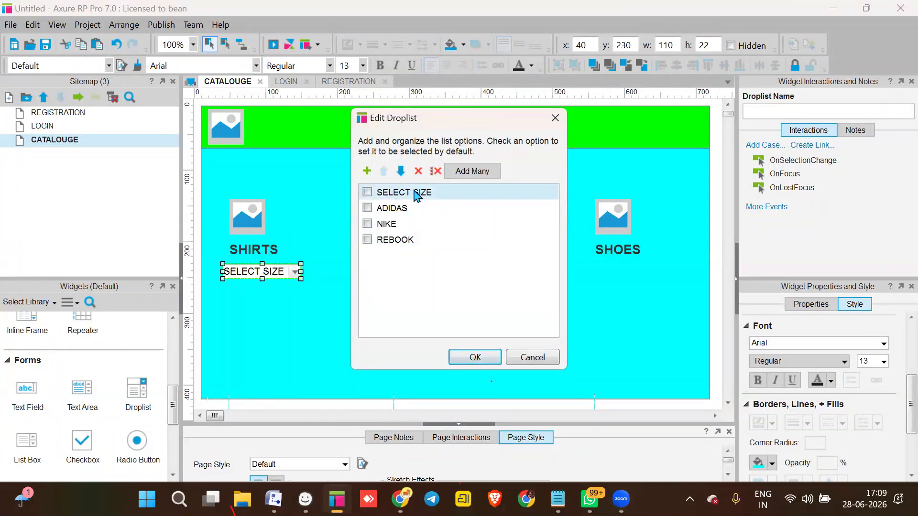
click(404, 196)
click(366, 193)
click(464, 173)
click(537, 120)
click(429, 197)
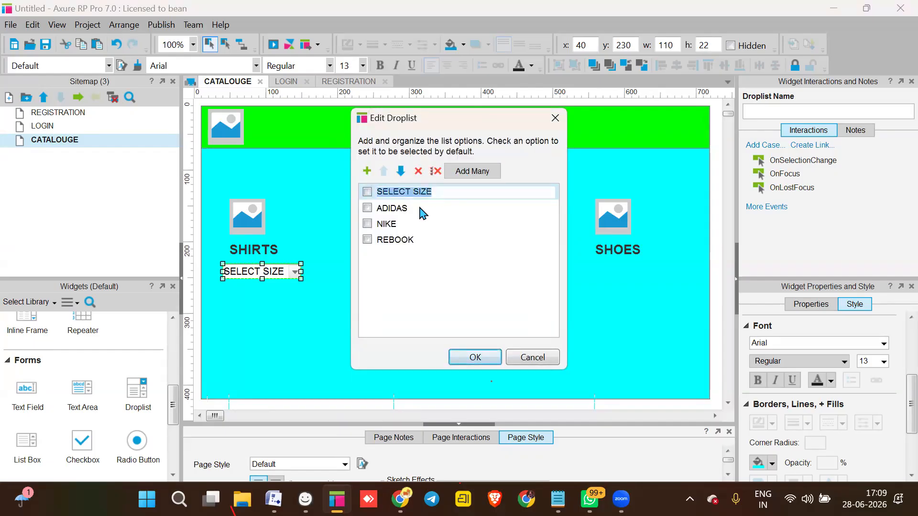
click(439, 196)
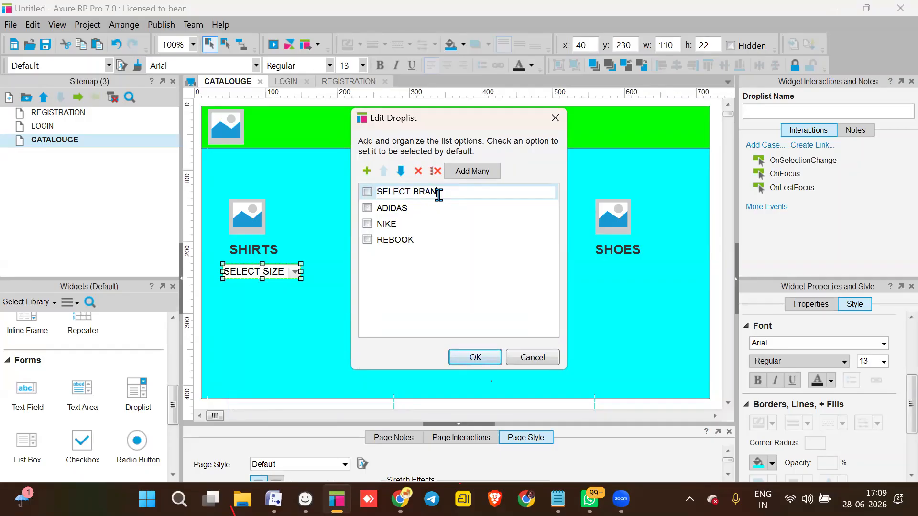
key(Return)
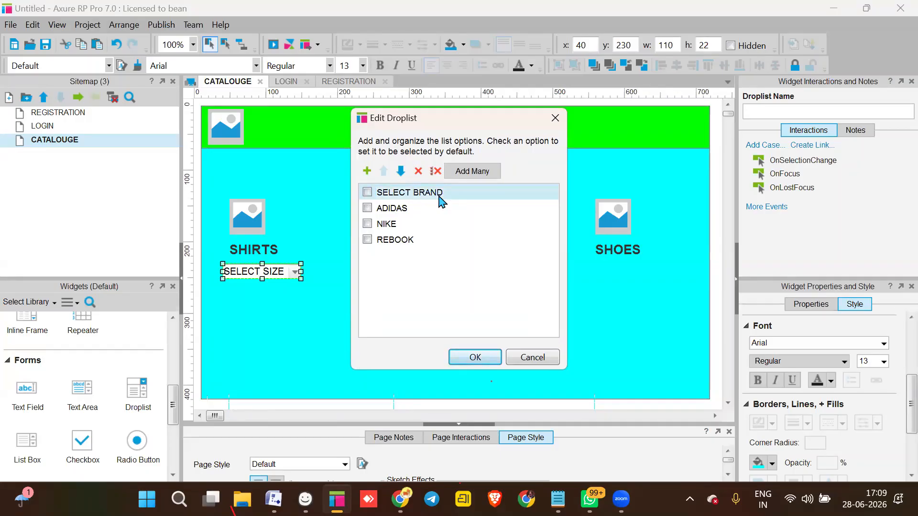
click(474, 357)
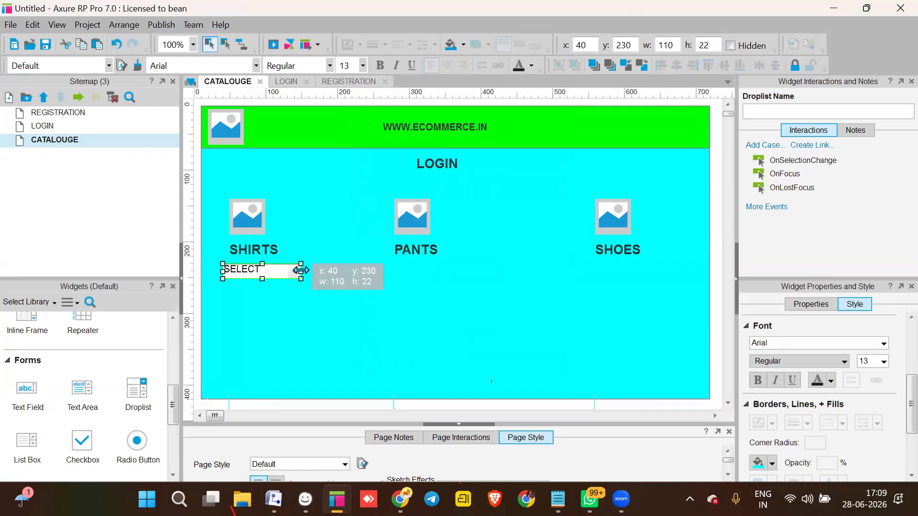
drag(302, 273, 311, 272)
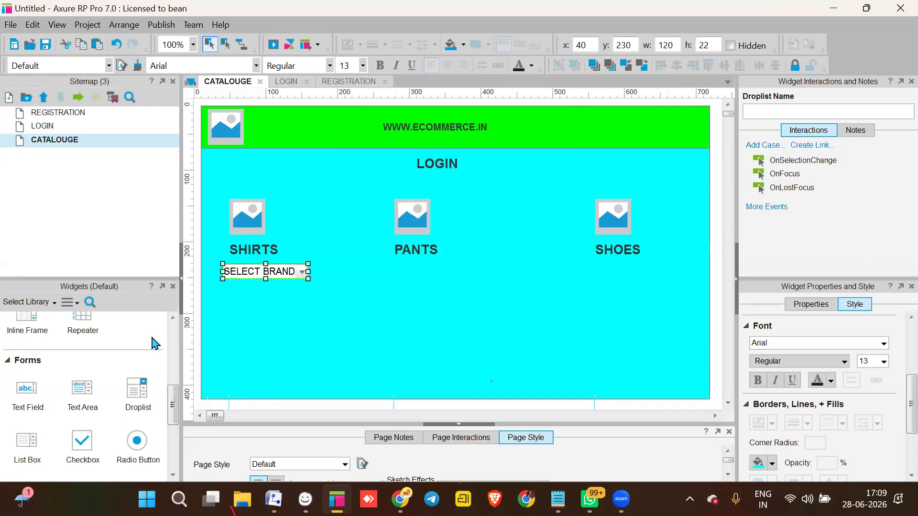
drag(202, 335, 223, 288)
- Narrow the second droplist and give it options SELECT SIZE, L, XL, 2XL, 3XL, 4XL
drag(365, 295, 308, 293)
double_click(271, 304)
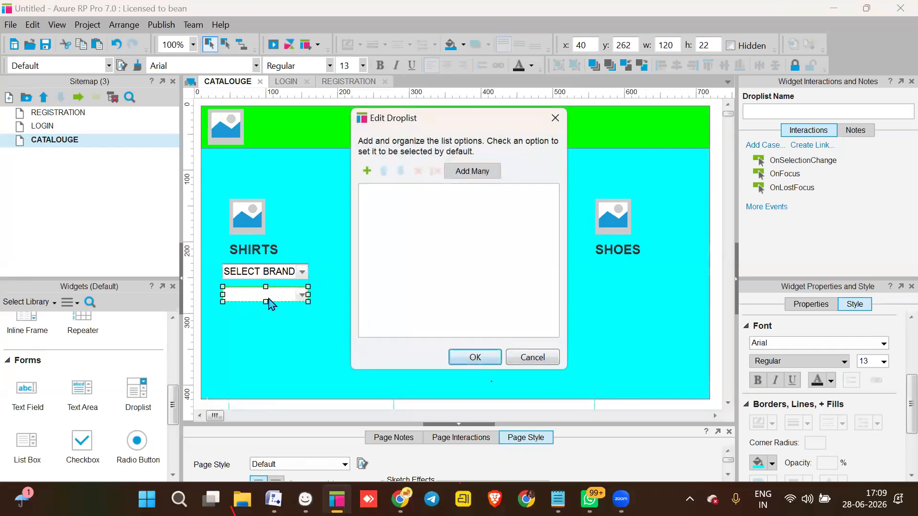
click(452, 173)
text(SELECT SIZE)
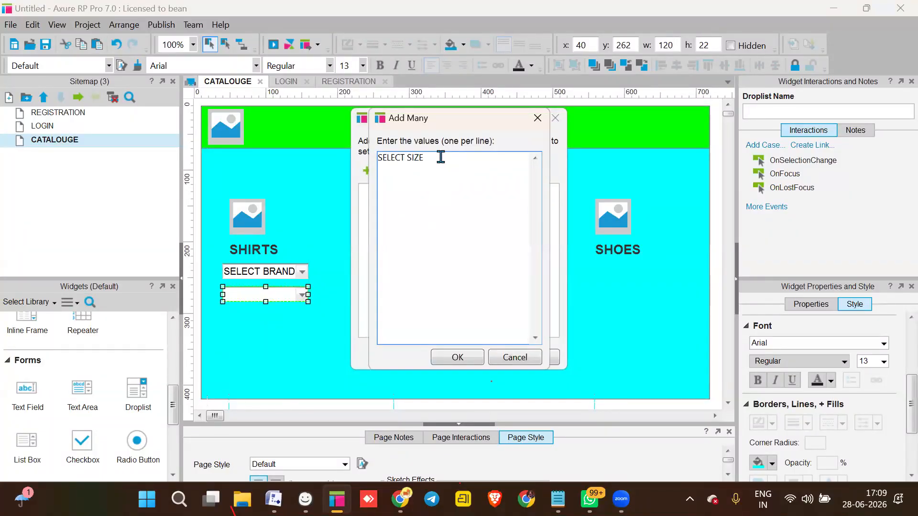
key(Return)
text(L 3XL 4X)
click(458, 358)
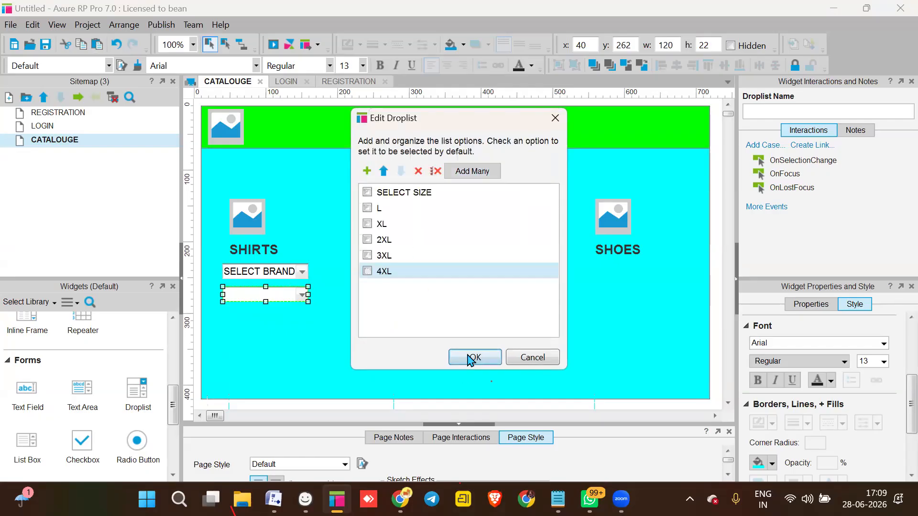
click(467, 353)
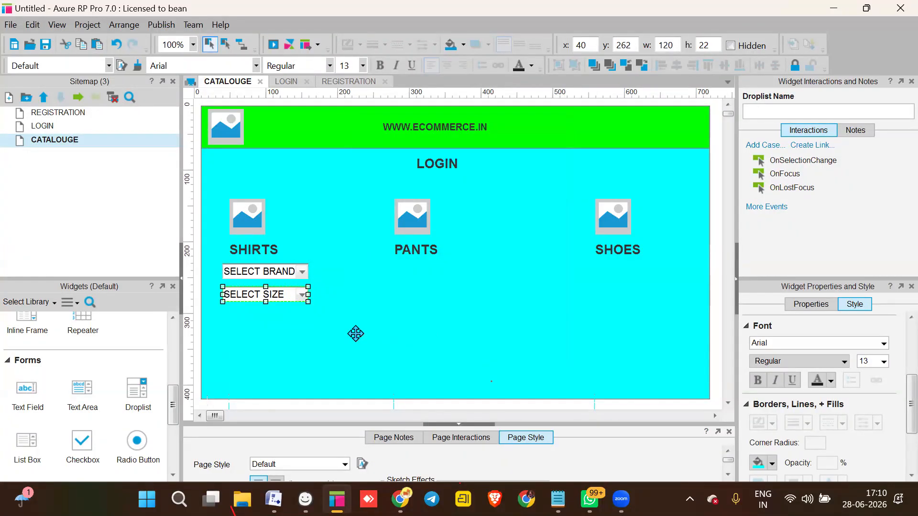
- Add a 120×22 droplist below SELECT SIZE with options QUANTITES and 1 to 5
drag(136, 389, 223, 311)
drag(365, 317, 301, 315)
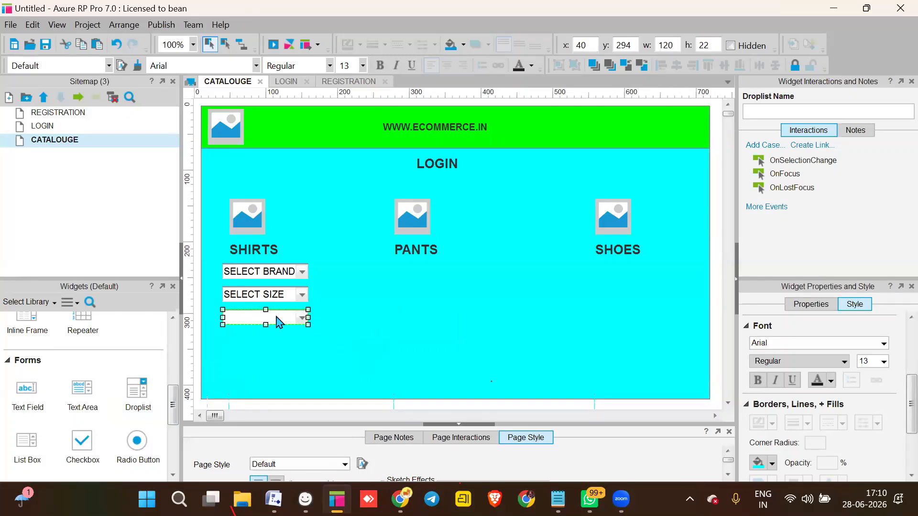
double_click(276, 320)
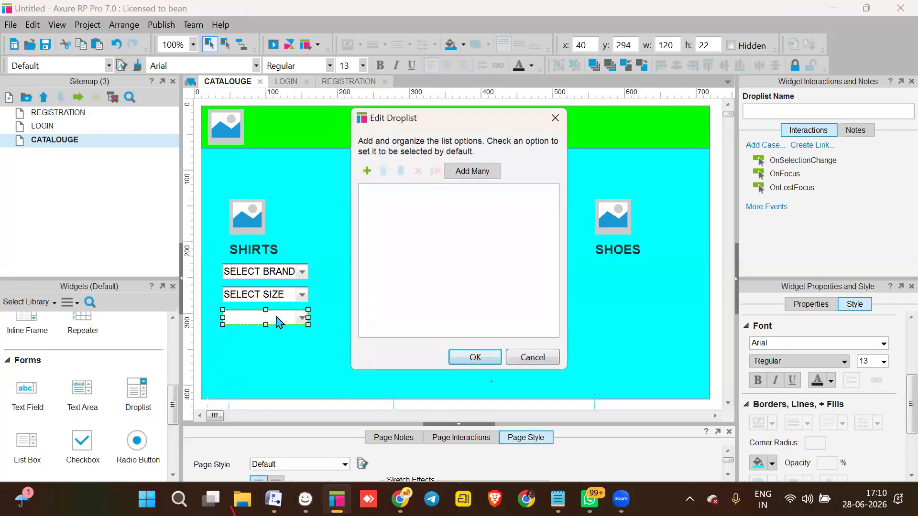
click(473, 173)
text(QUN)
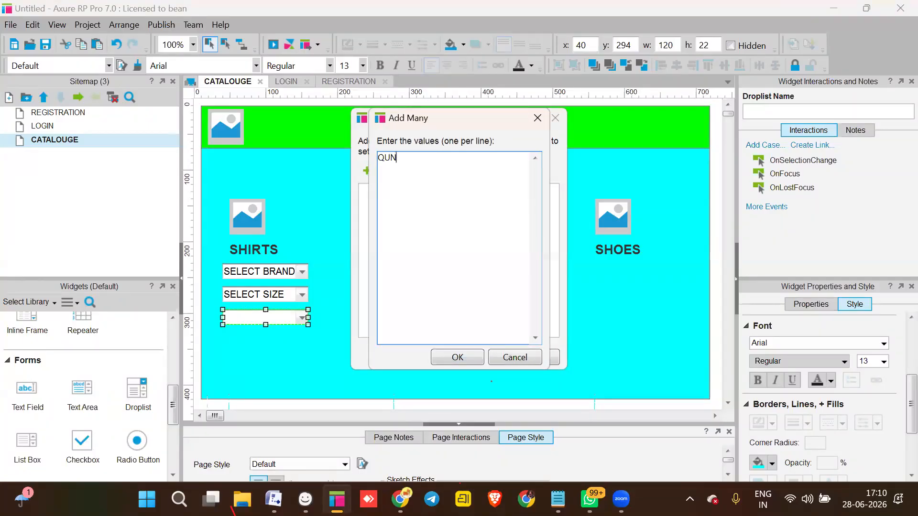
key(BackSpace)
text(AN)
text(TITES )
text(1)
click(455, 358)
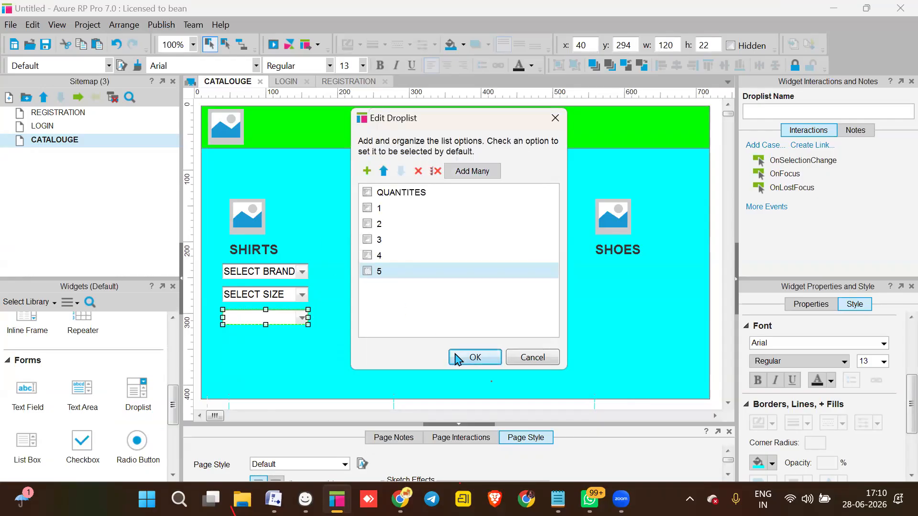
click(455, 358)
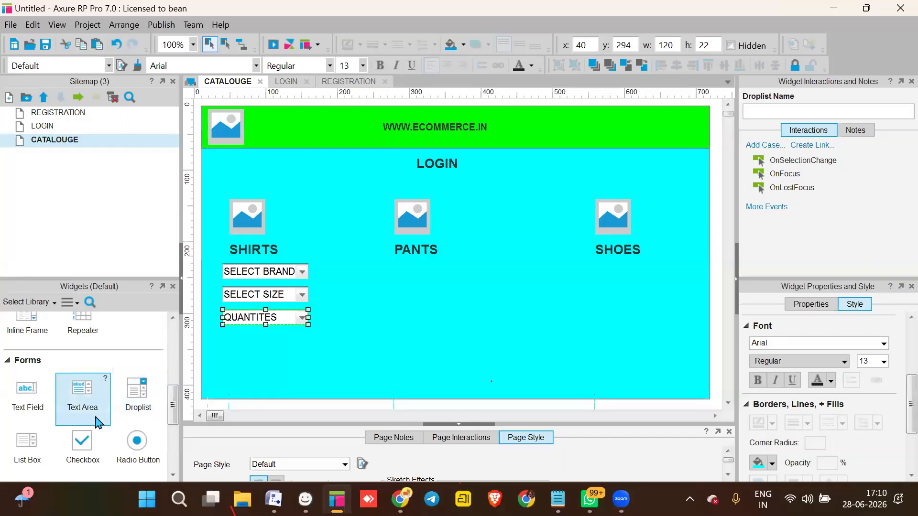
scroll(98, 422, up, 2)
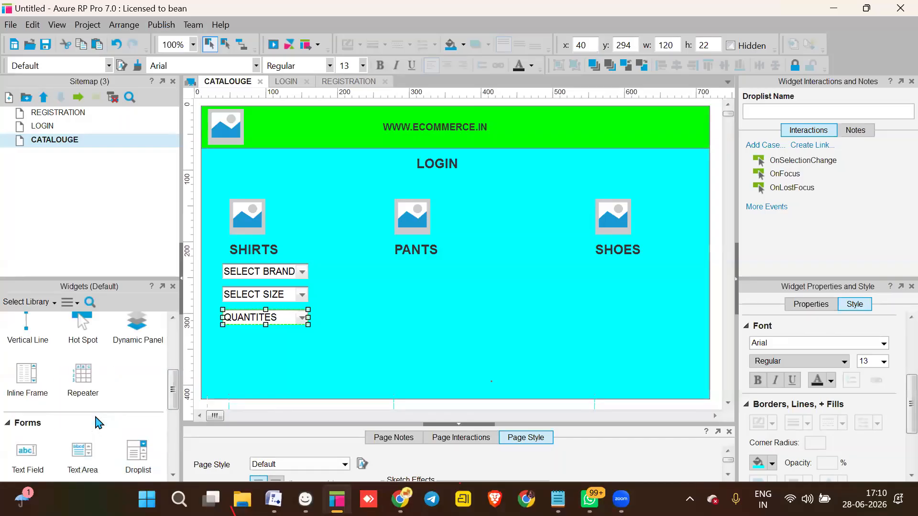
scroll(98, 423, up, 5)
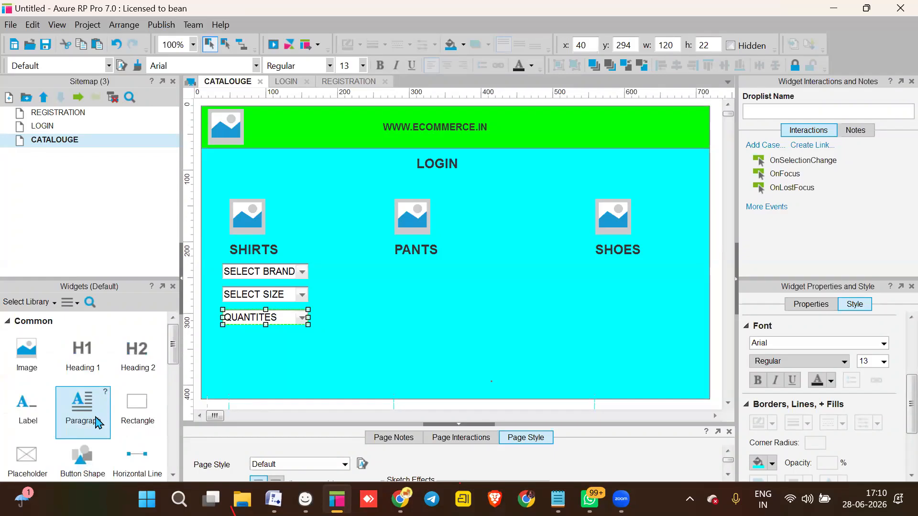
scroll(98, 423, down, 2)
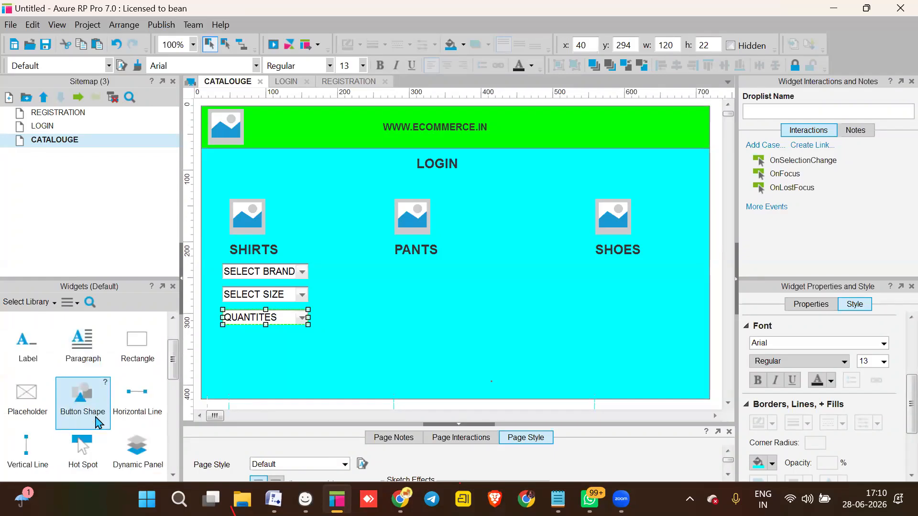
scroll(98, 422, down, 6)
scroll(98, 423, down, 6)
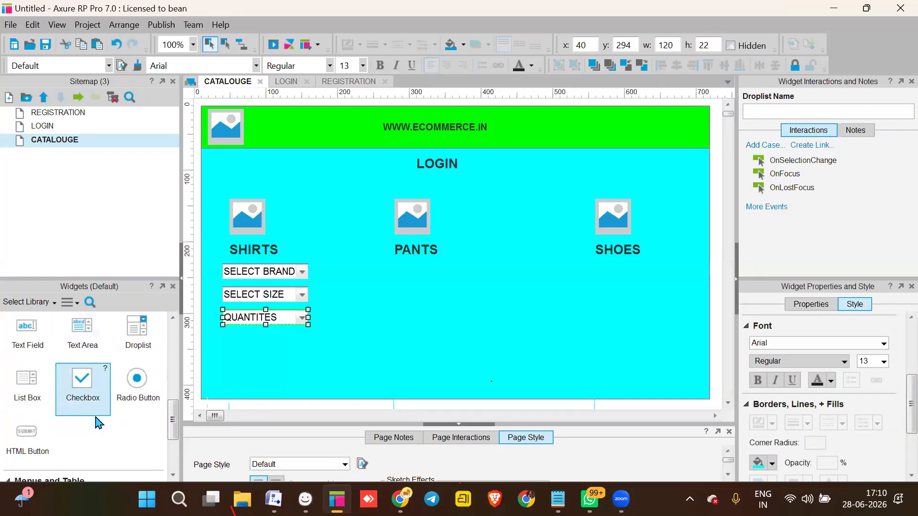
scroll(98, 422, up, 6)
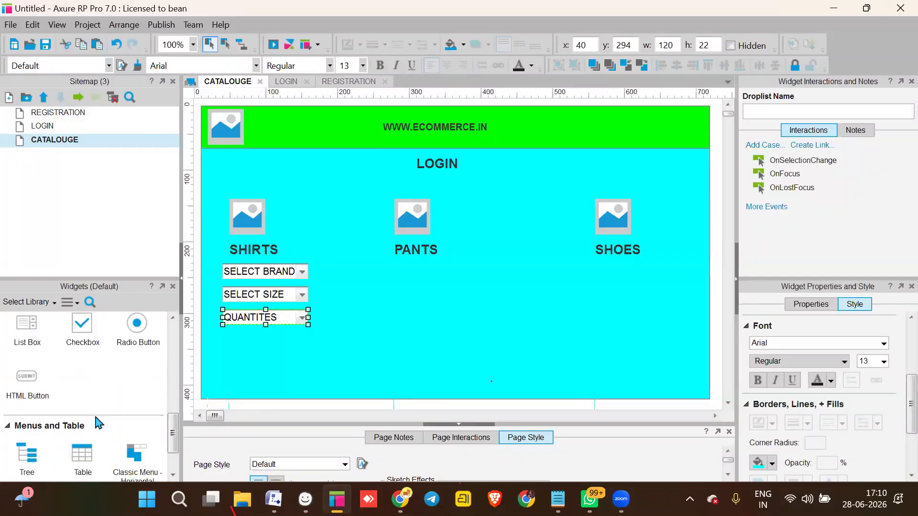
scroll(95, 421, up, 6)
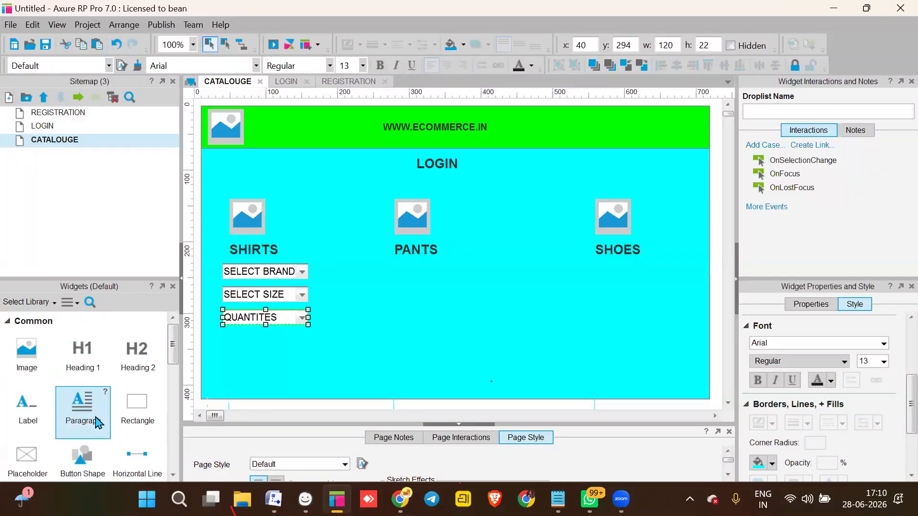
- Add a 100×30 button labelled ADD beneath the SHIRTS QUANTITES droplist at x 40, y 326
scroll(45, 349, down, 1)
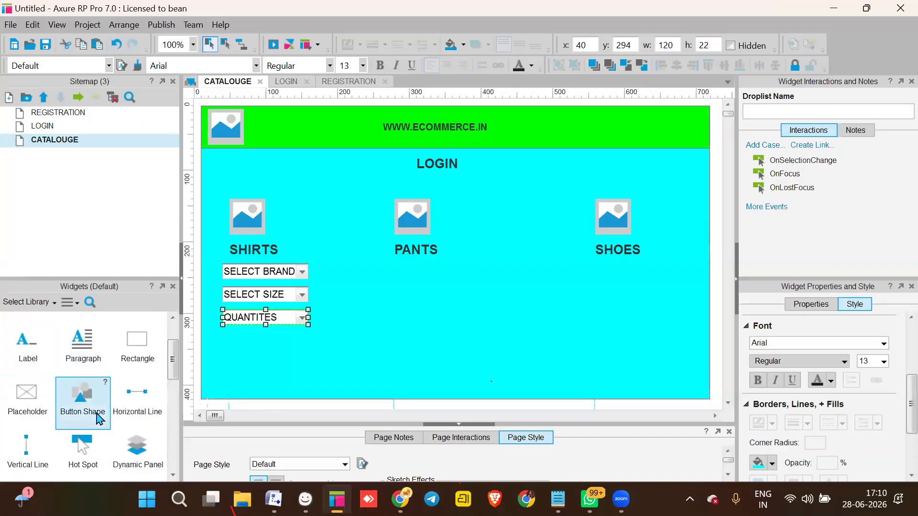
drag(82, 394, 235, 340)
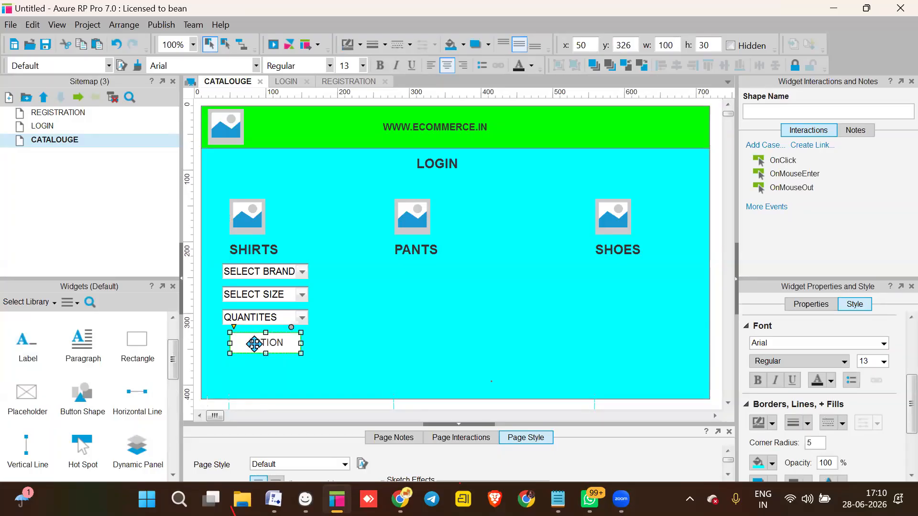
double_click(254, 343)
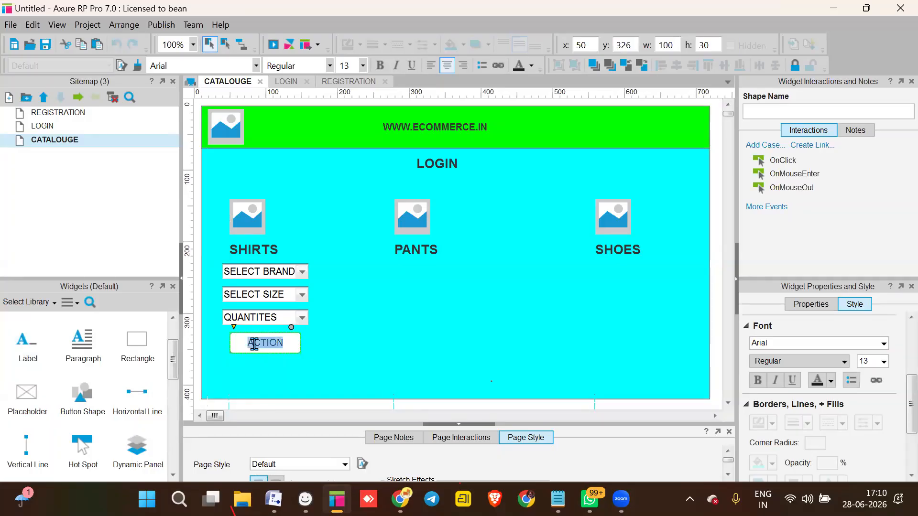
text(ADD)
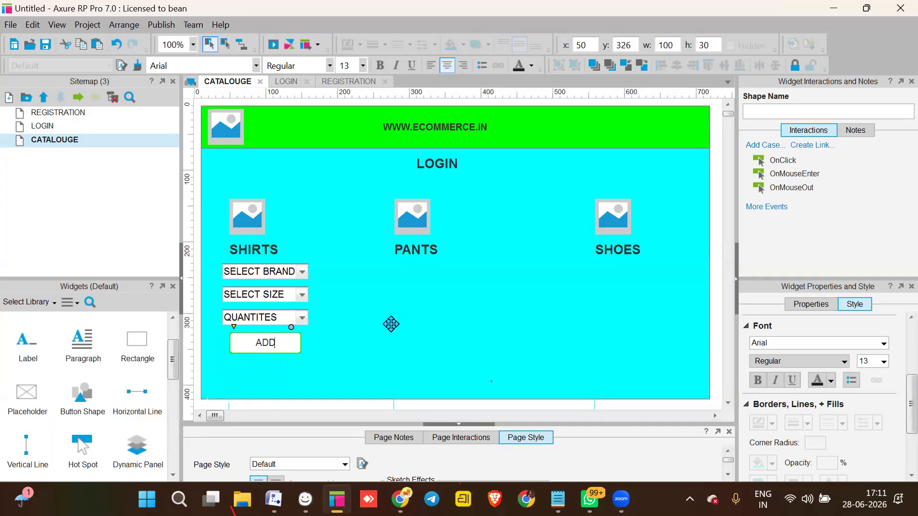
key(Escape)
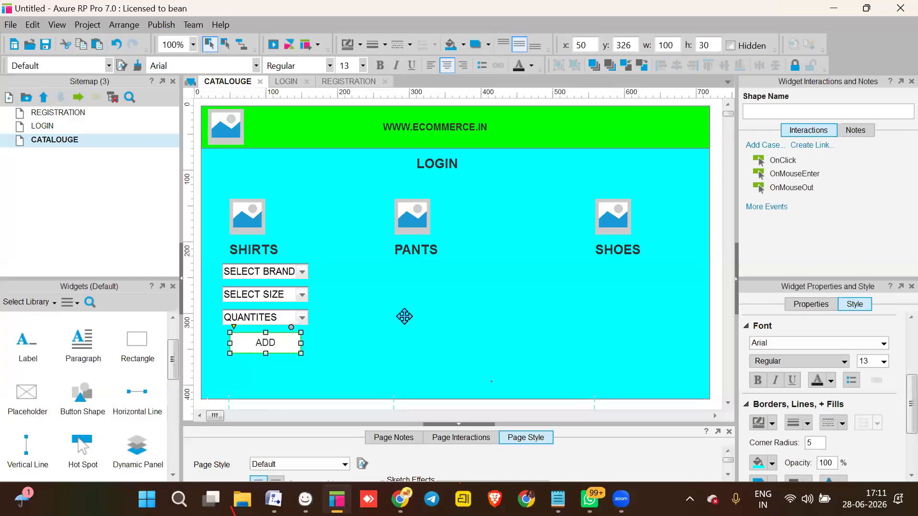
mouse_move(270, 345)
mouse_down()
mouse_move(260, 348)
mouse_move(271, 357)
mouse_up()
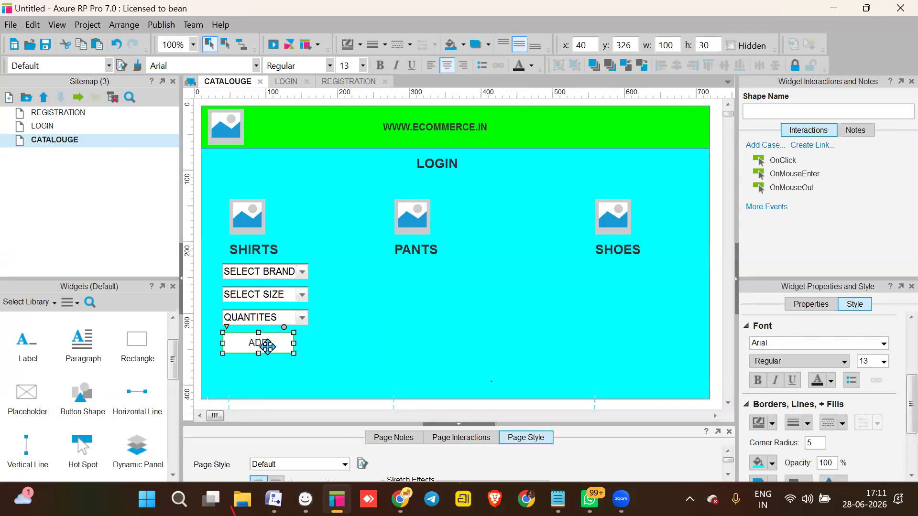
click(813, 309)
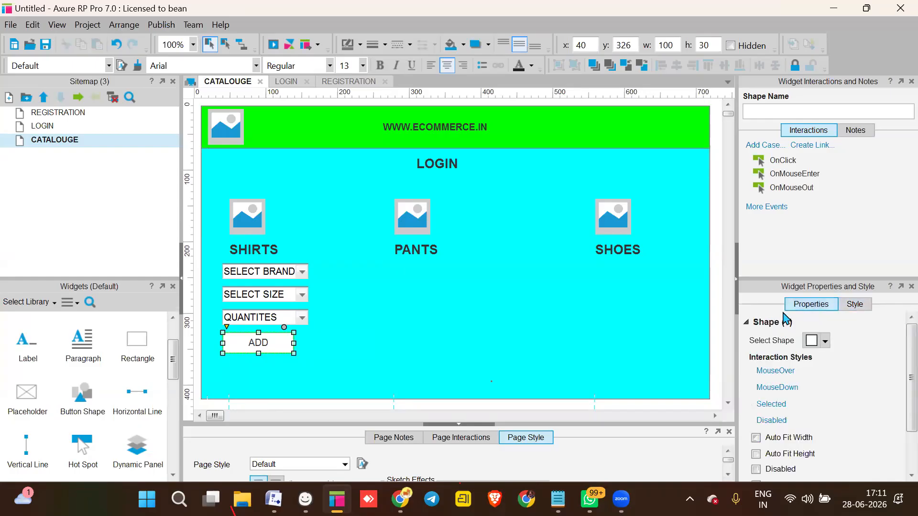
- Give the ADD button a MouseOver style with an outer shadow and yellow FFFF00 fill
click(777, 372)
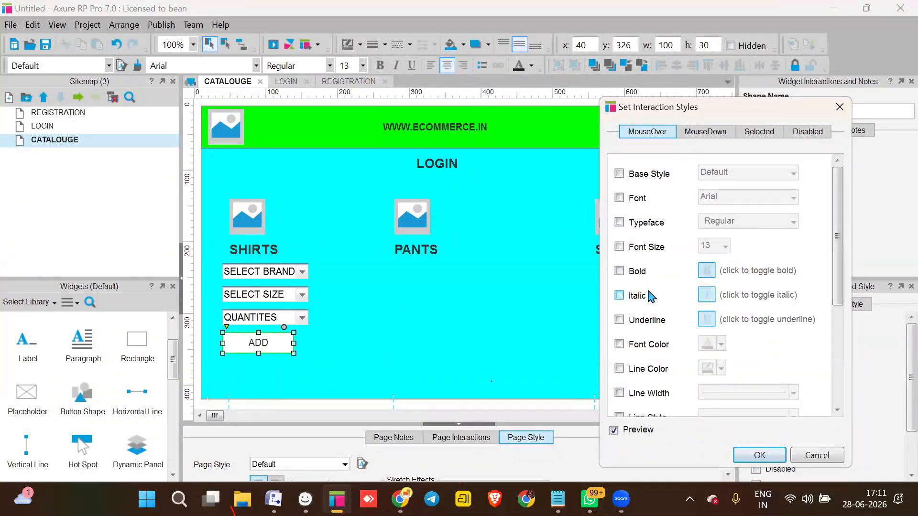
scroll(652, 297, down, 3)
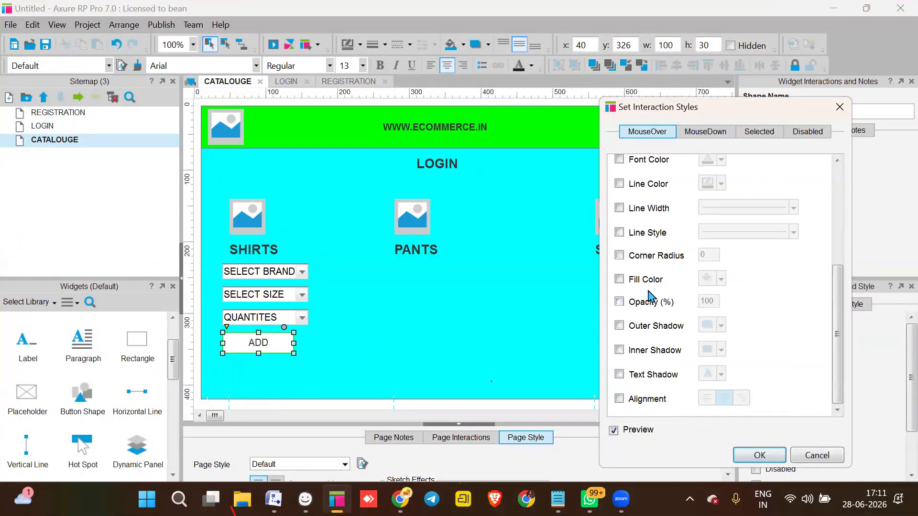
click(620, 326)
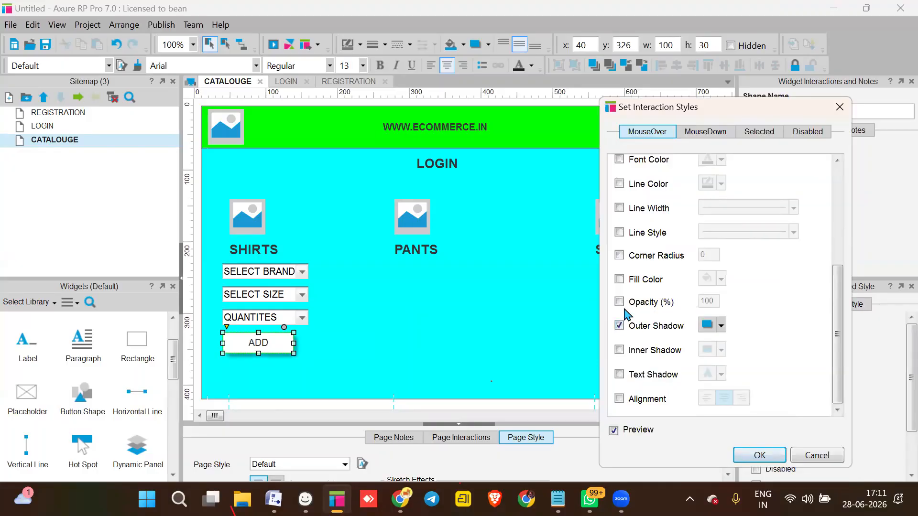
click(620, 279)
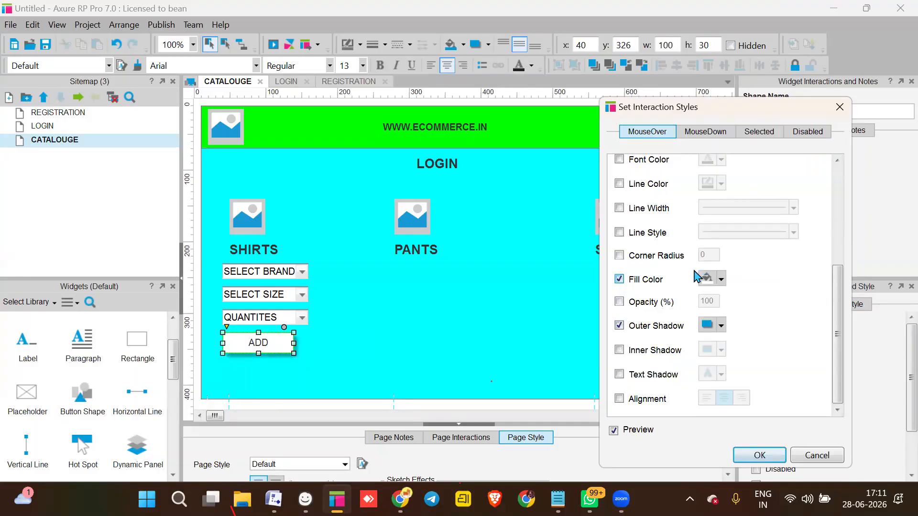
click(722, 281)
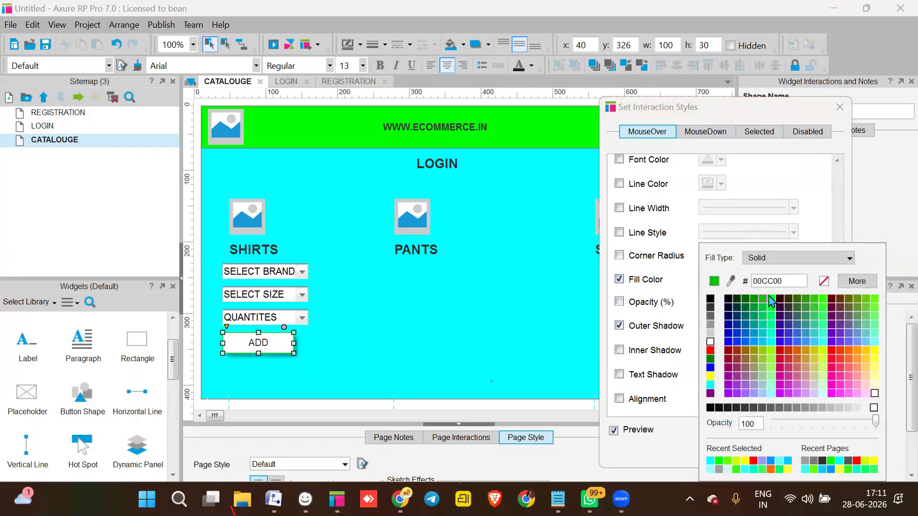
click(875, 351)
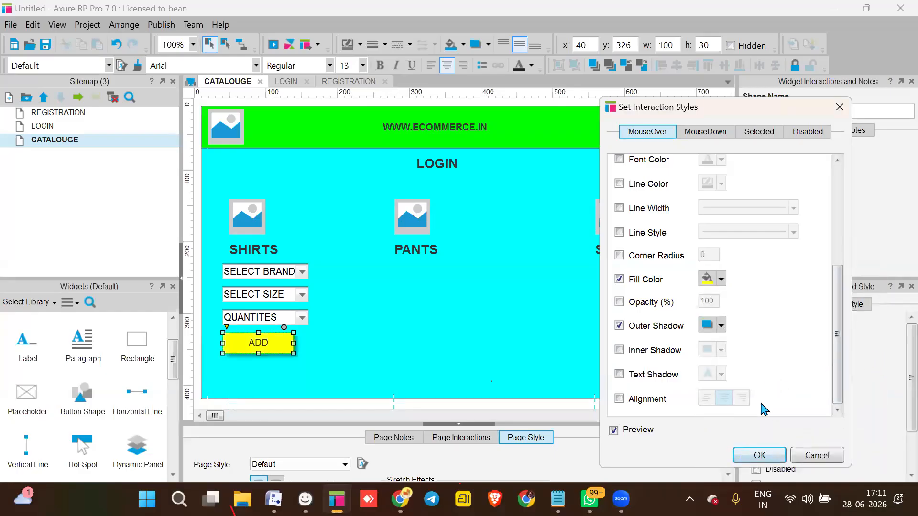
click(760, 455)
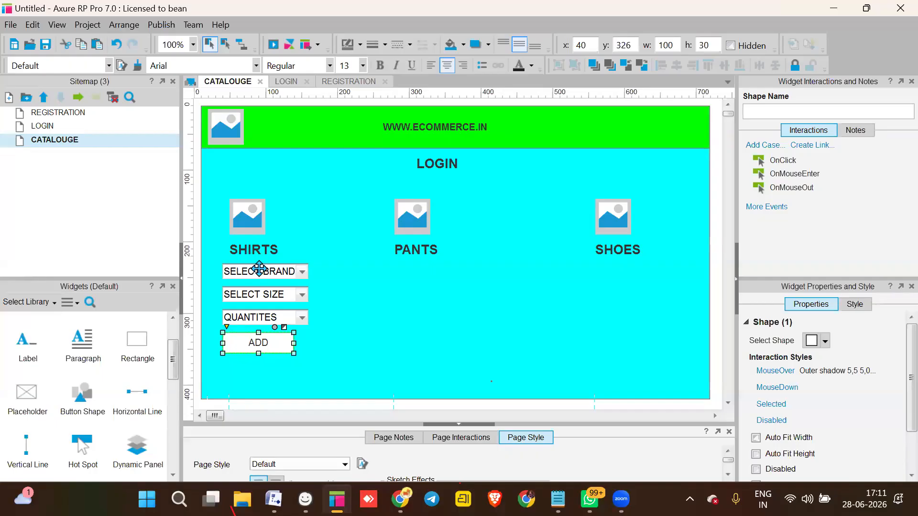
- Select the SHIRTS SELECT BRAND, SELECT SIZE and QUANTITES droplists together with the ADD button
click(345, 303)
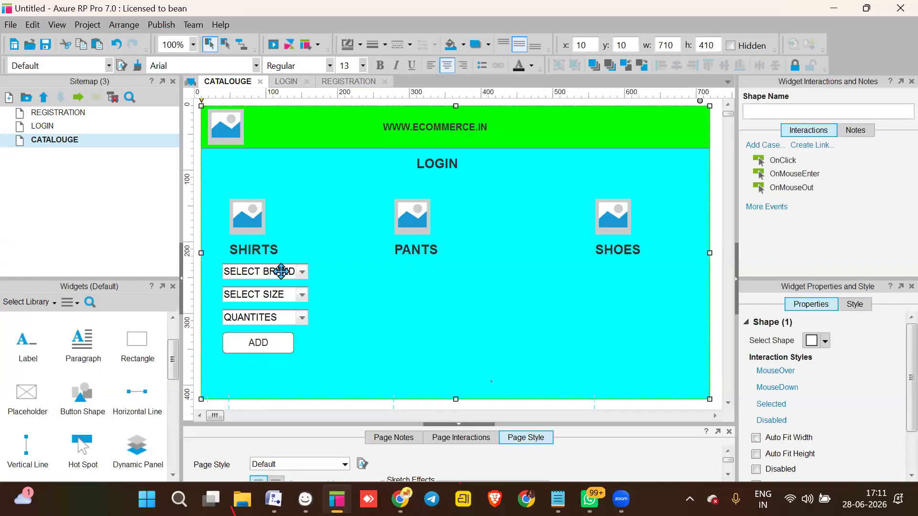
click(283, 271)
ctrl+click(283, 272)
click(283, 271)
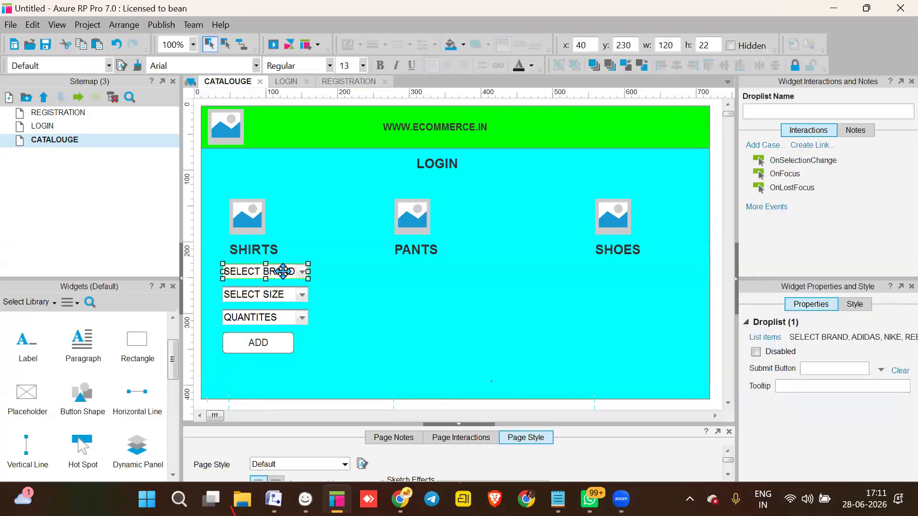
ctrl+click(269, 294)
ctrl+click(273, 316)
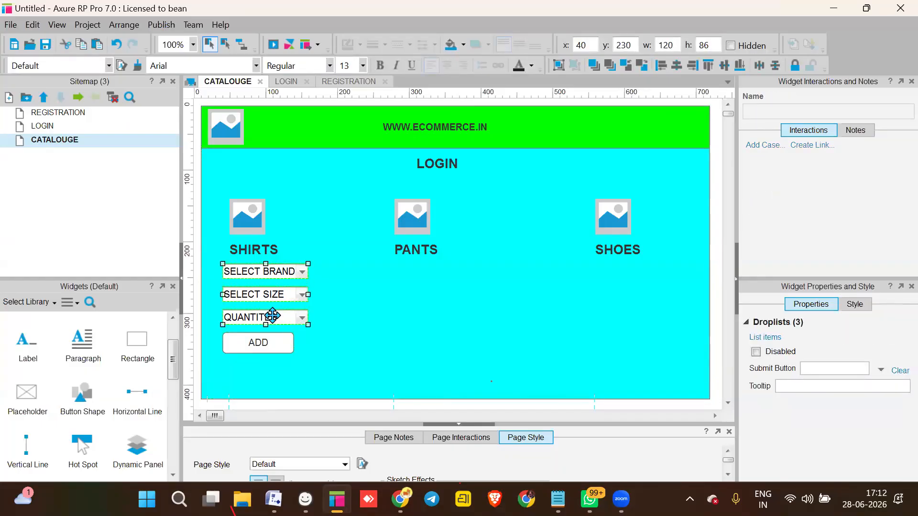
ctrl+click(268, 341)
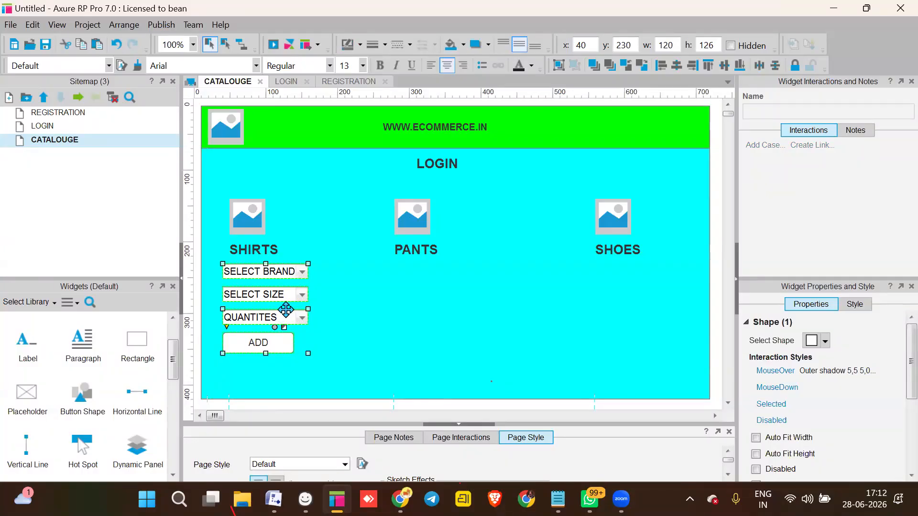
- Paste copies of the SHIRTS controls under the PANTS and SHOES columns
key(ctrl+v)
drag(269, 303, 404, 298)
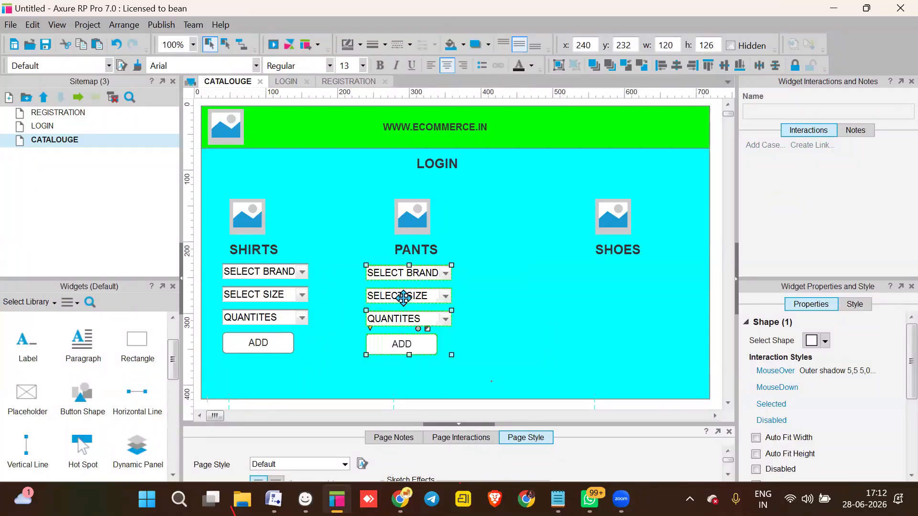
key(ctrl+v)
drag(310, 312, 634, 302)
click(545, 324)
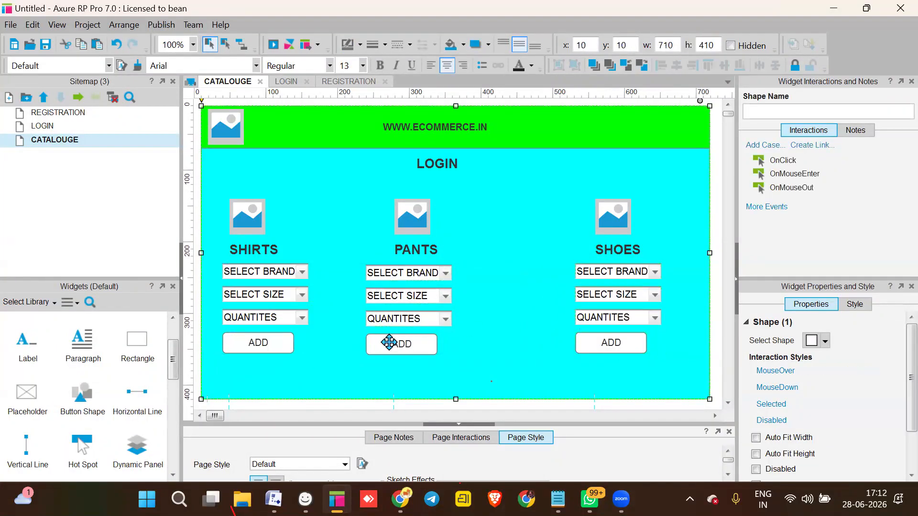
- Centre the PANTS and SHOES ADD buttons under their droplists and drop a new button below the columns
click(386, 345)
drag(395, 351, 278, 348)
drag(408, 354, 415, 359)
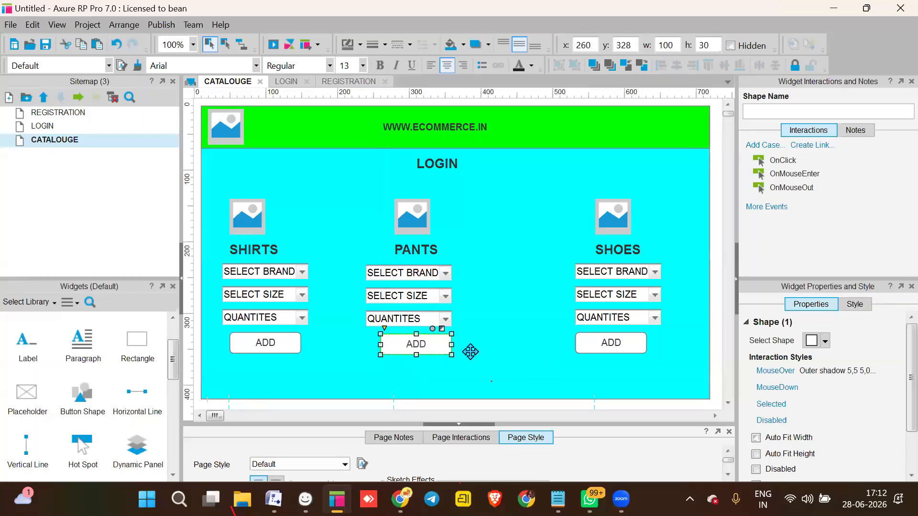
click(607, 343)
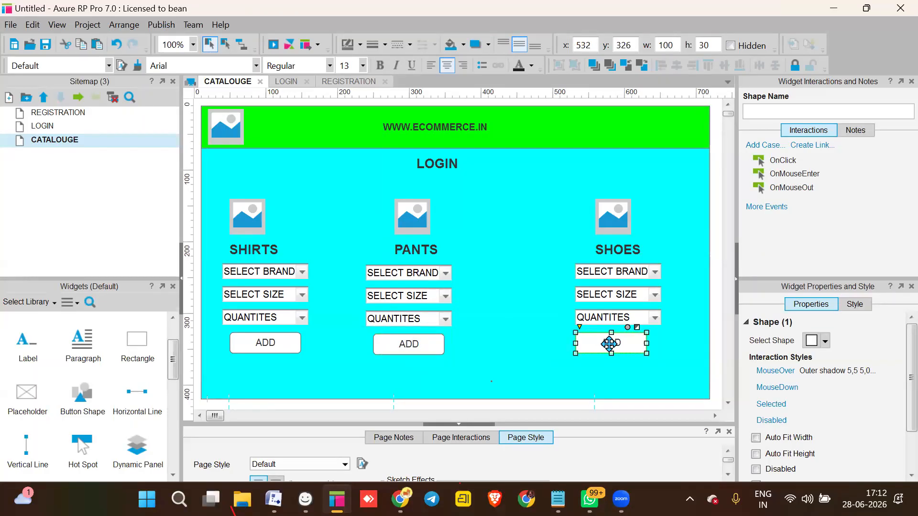
drag(610, 345, 619, 344)
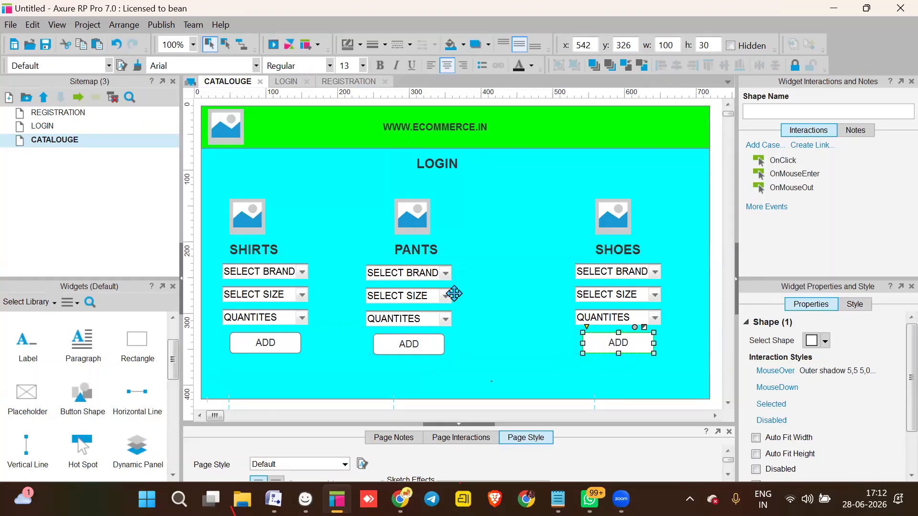
drag(83, 397, 445, 322)
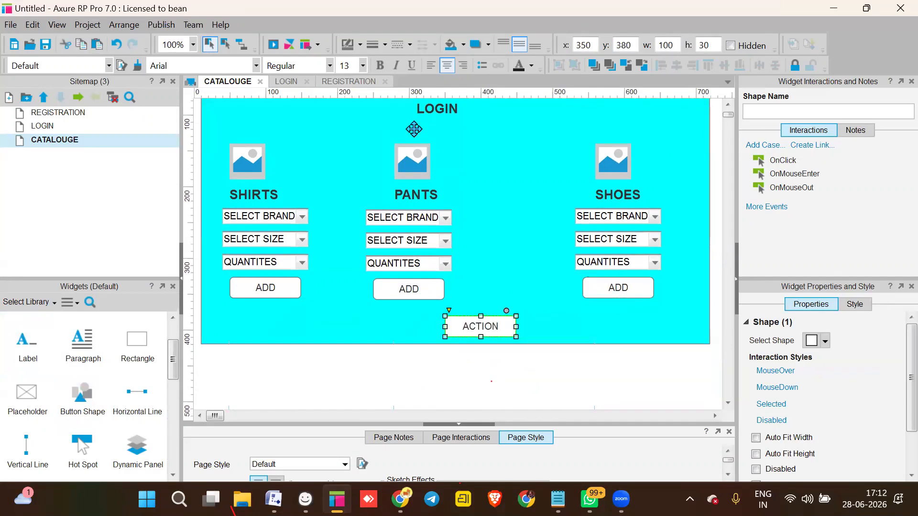
- Change the LOGIN heading to CATALOGE and label the new button at x 350, y 380 CONTINUE
double_click(433, 111)
text(CATA)
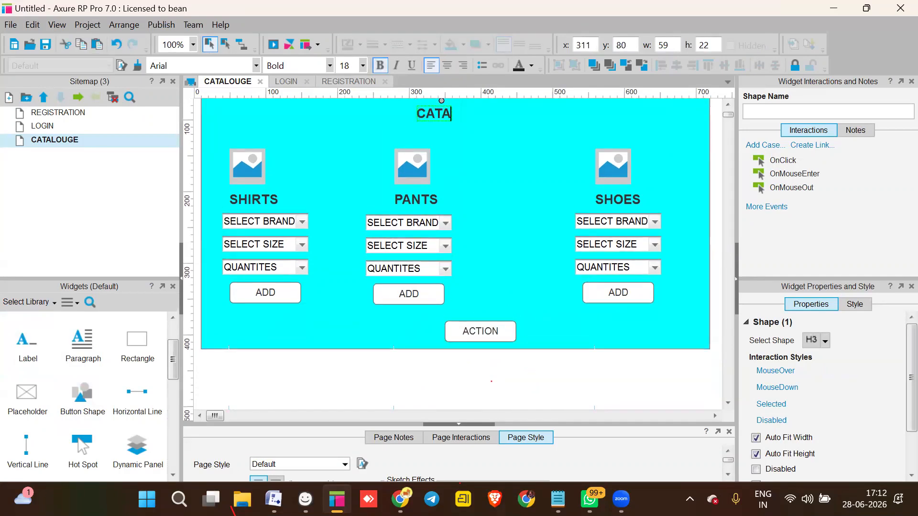
text(LOGE)
double_click(468, 327)
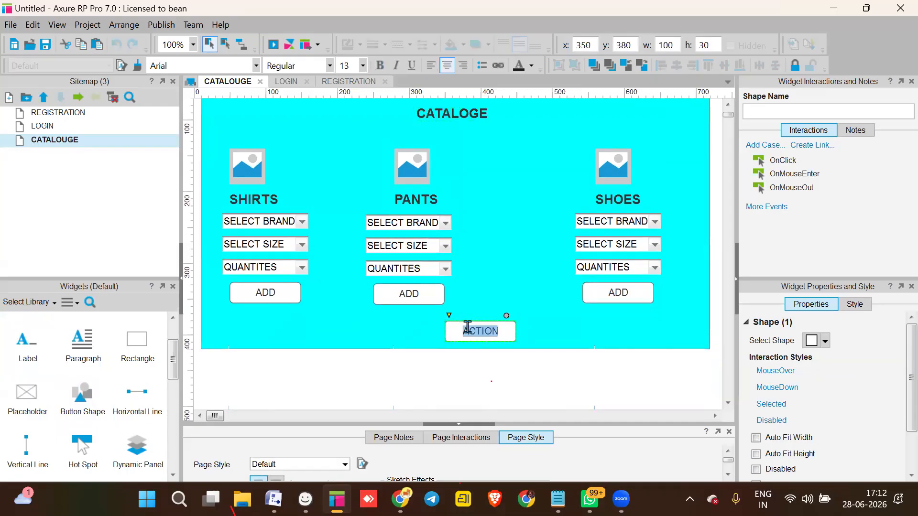
text(ADD)
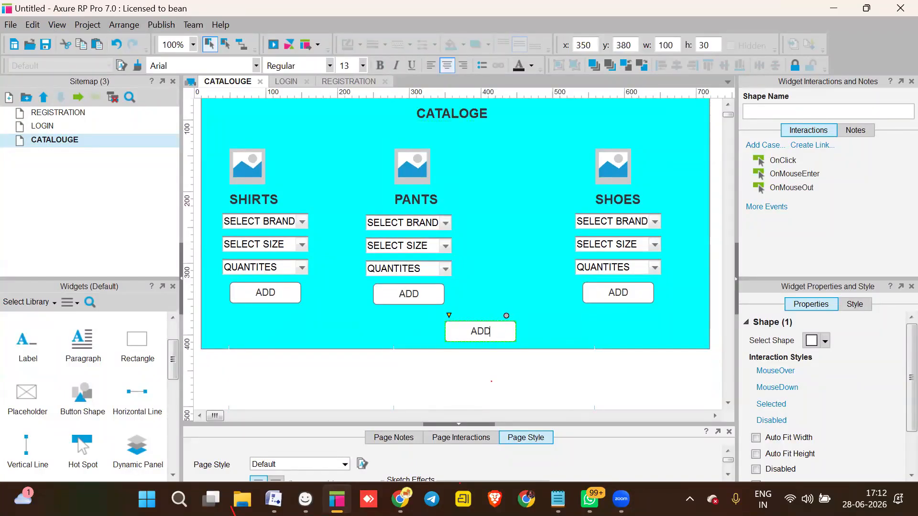
key(BackSpace)
key(BackSpace)
key(BackSpace)
text(CONTINU)
click(521, 279)
click(506, 328)
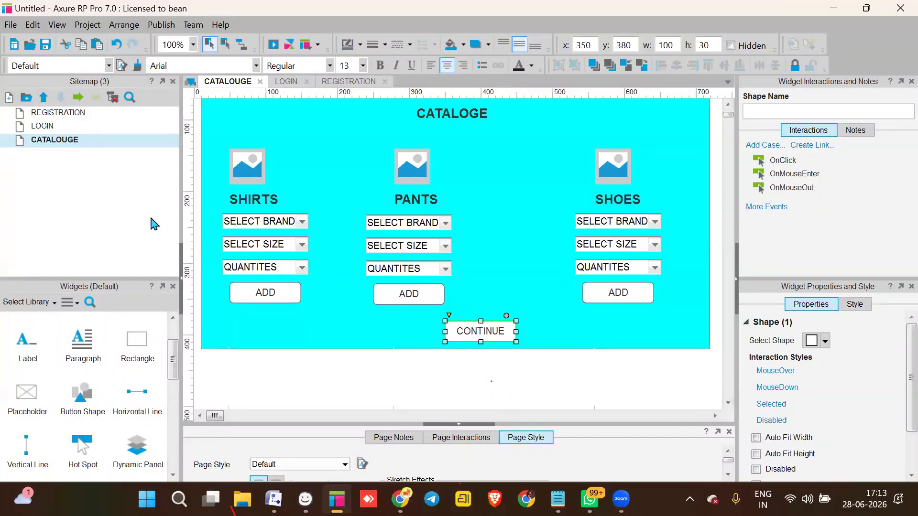
- Duplicate the CATALOUGE page in the Sitemap
mouse_move(68, 131)
right_click(56, 140)
mouse_move(107, 230)
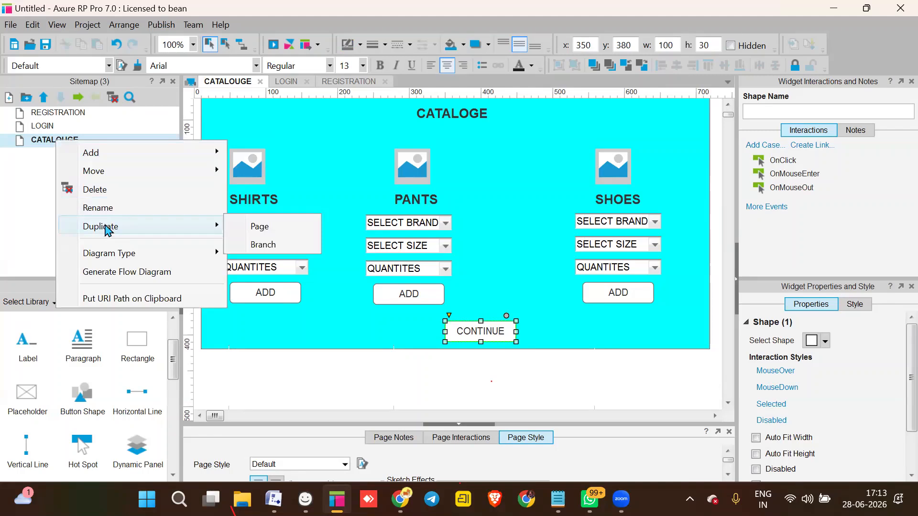
click(255, 228)
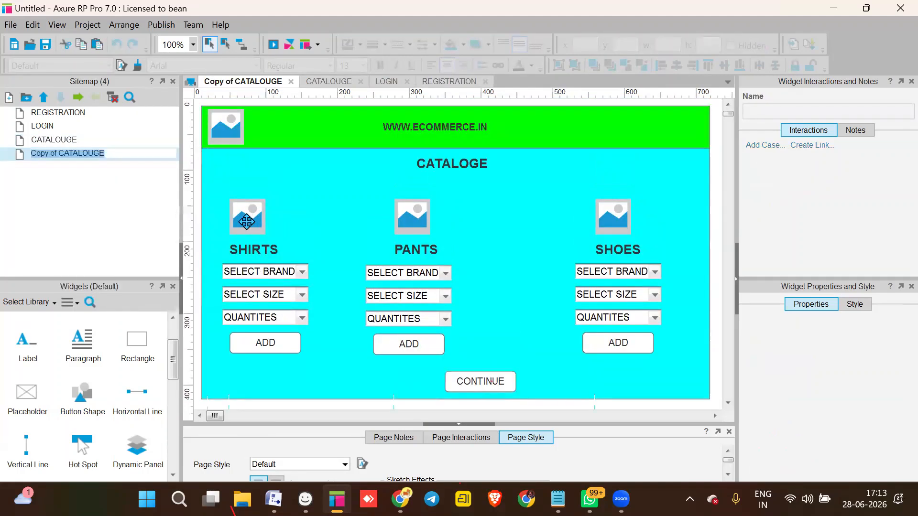
- Delete the PANTS and SHOES images, labels, droplists and ADD buttons from the copy
click(412, 220)
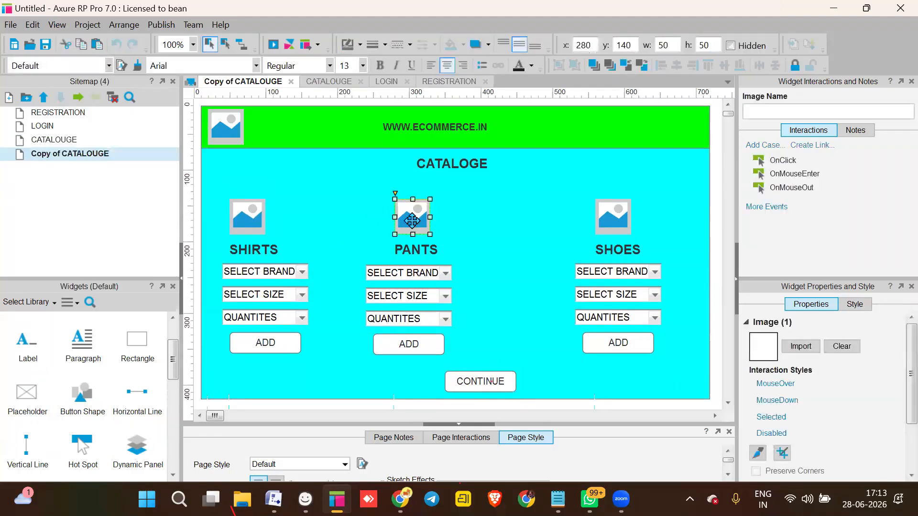
ctrl+click(415, 252)
ctrl+click(412, 273)
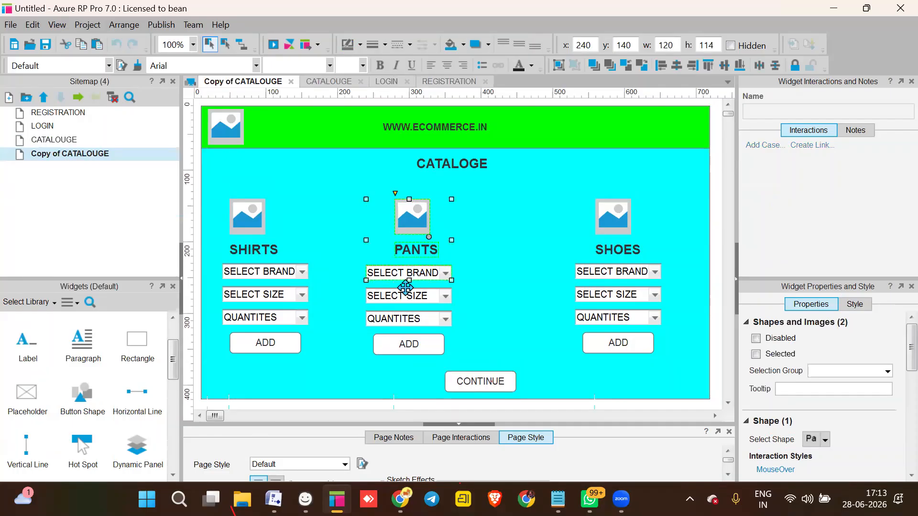
ctrl+click(408, 294)
ctrl+click(404, 318)
ctrl+click(408, 344)
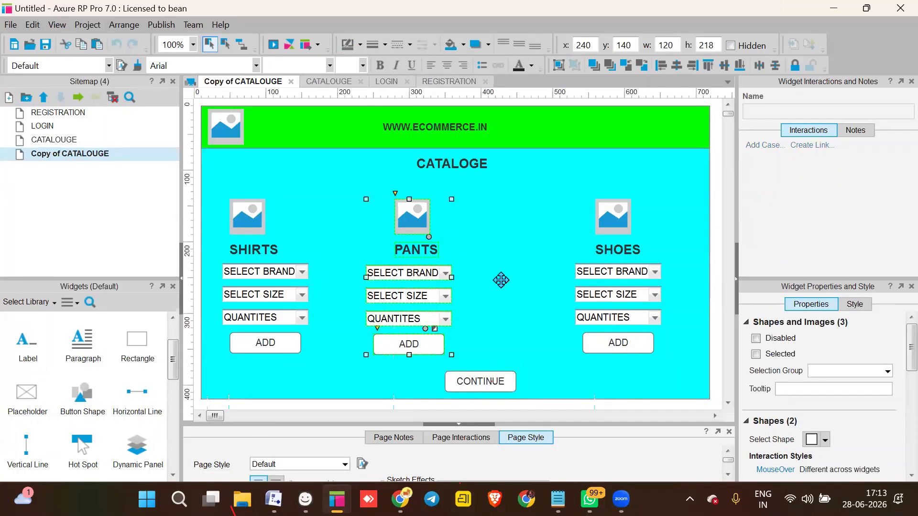
ctrl+click(612, 217)
ctrl+click(617, 252)
ctrl+click(620, 271)
ctrl+click(624, 297)
ctrl+click(625, 343)
key(Delete)
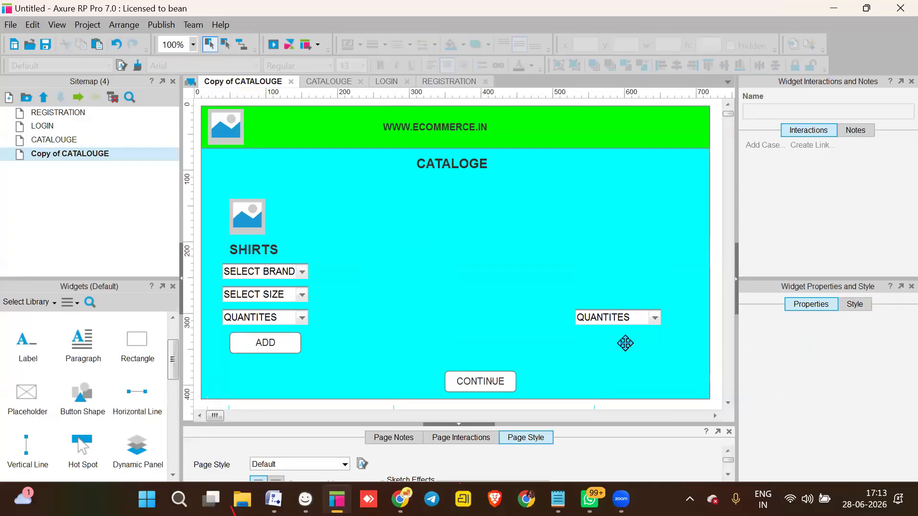
- Delete the leftover QUANTITES droplist and move CONTINUE to x 490, y 370
click(642, 319)
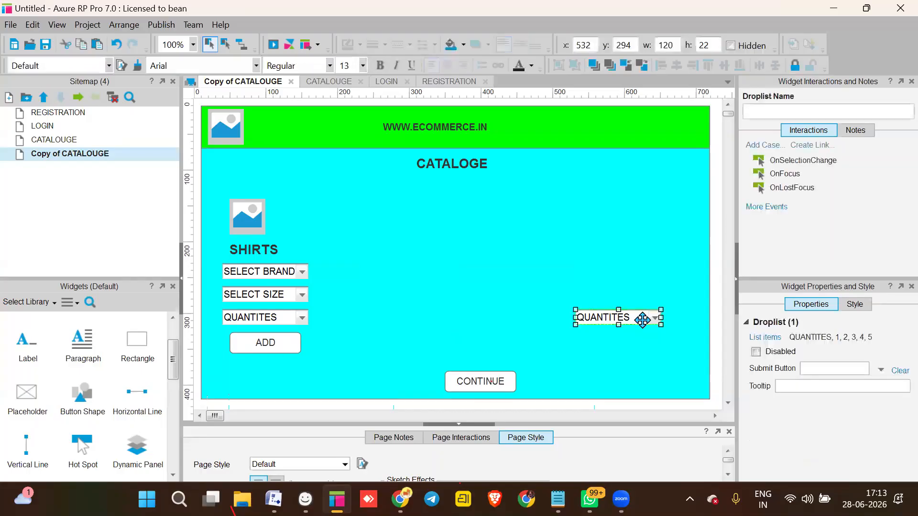
key(Delete)
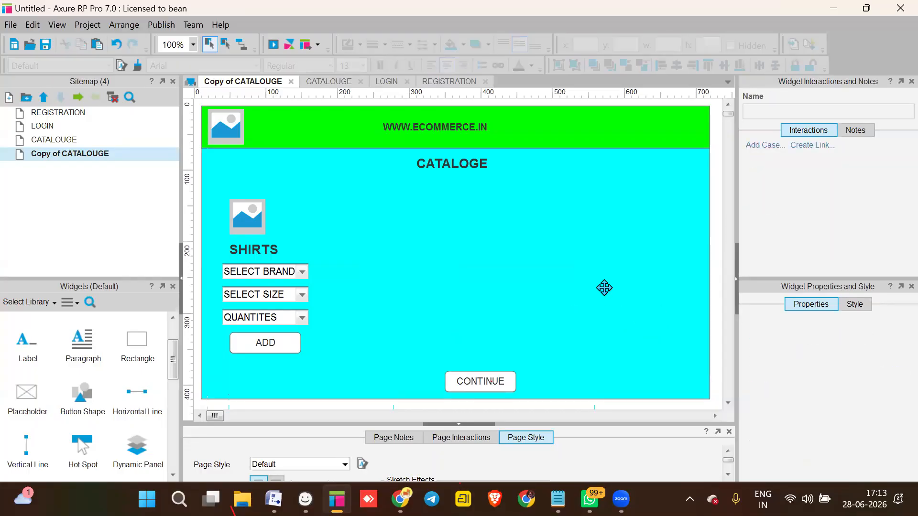
drag(483, 382, 589, 334)
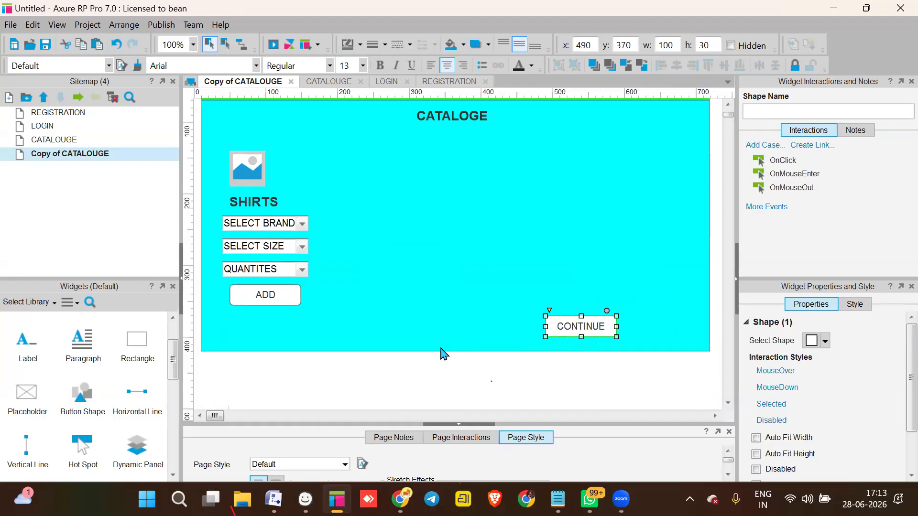
- Add a GO BACK button at x 310, y 370 beside CONTINUE
drag(82, 394, 416, 320)
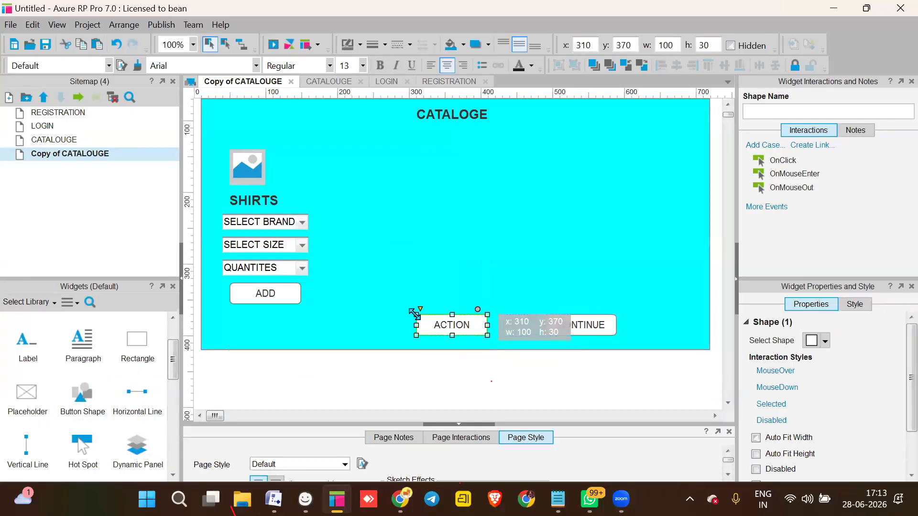
click(534, 286)
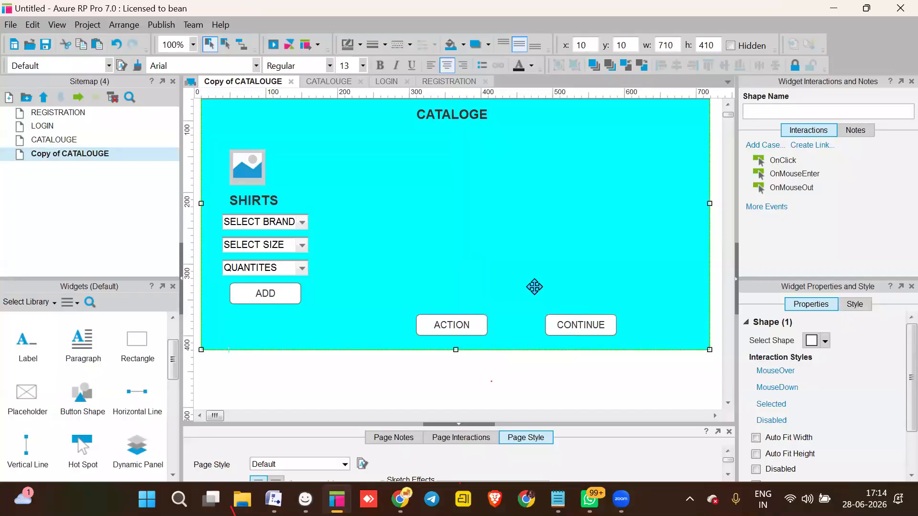
click(580, 329)
double_click(457, 325)
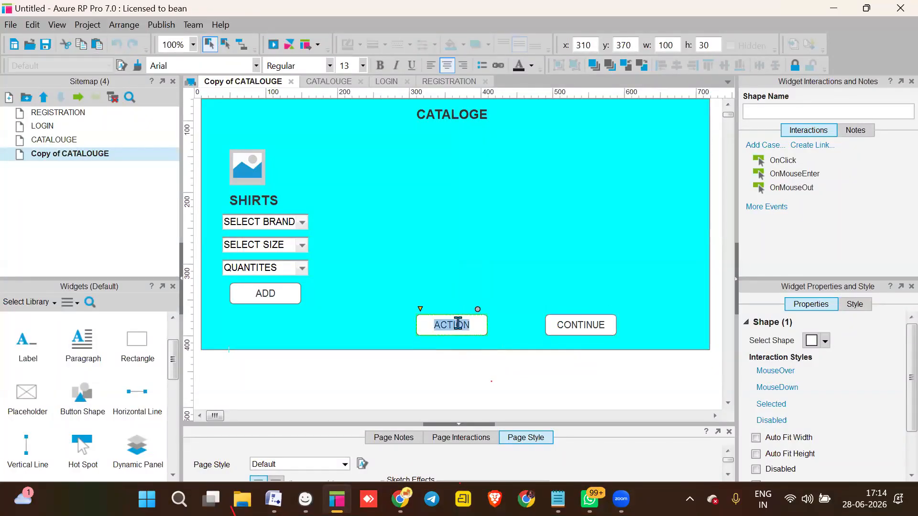
text(GO BACK)
click(545, 281)
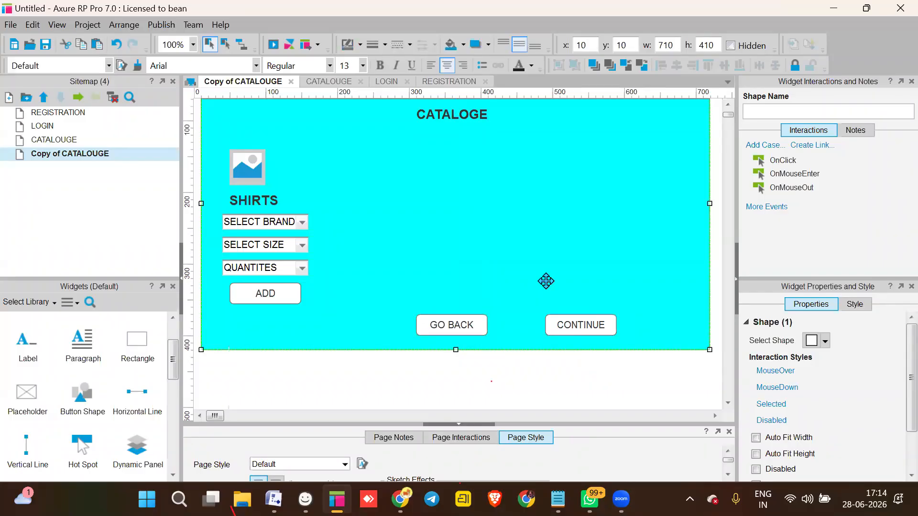
click(582, 325)
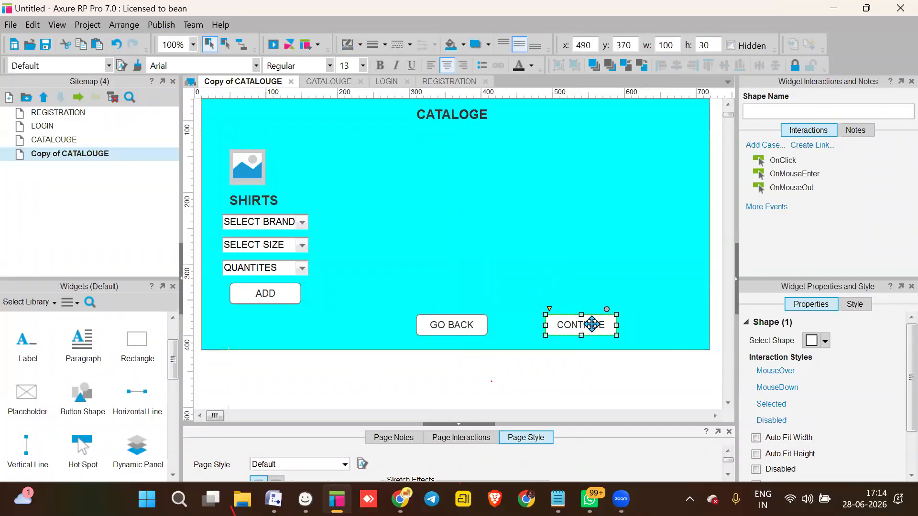
- Give CONTINUE a MouseOver style with an outer shadow and green fill
click(775, 371)
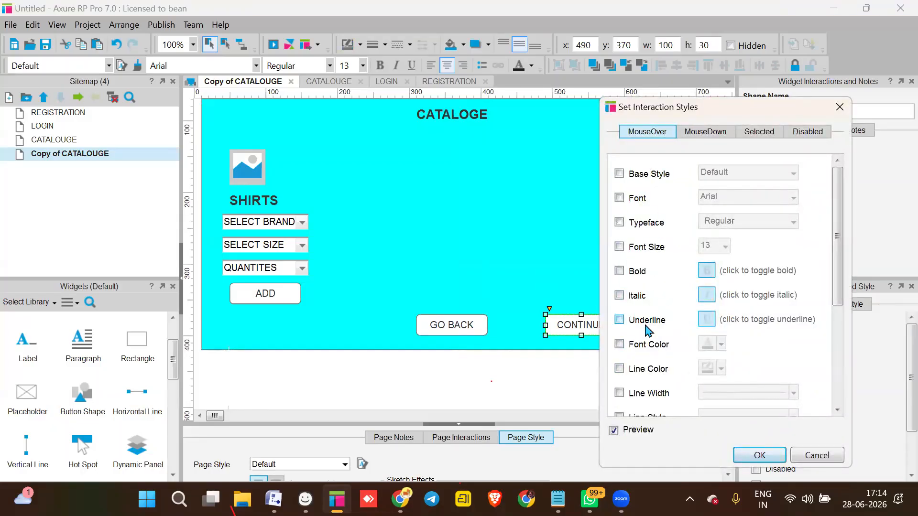
scroll(646, 328, down, 3)
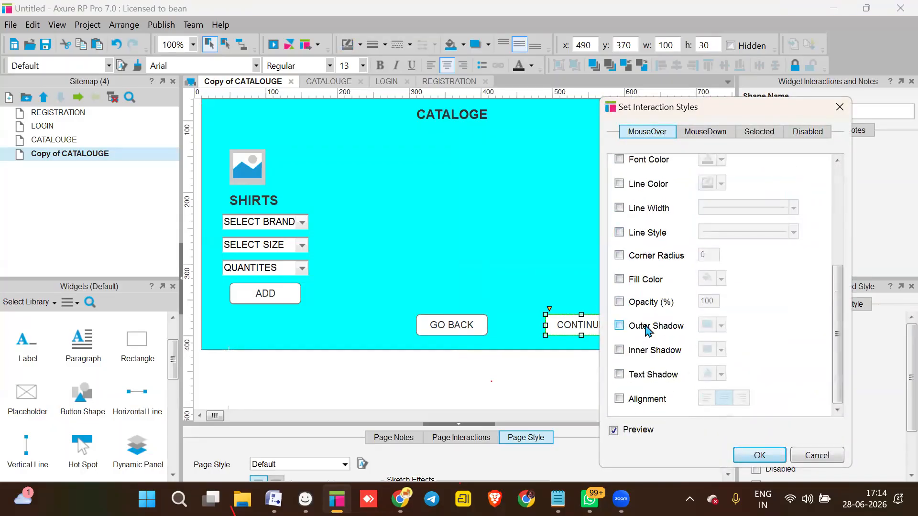
click(620, 327)
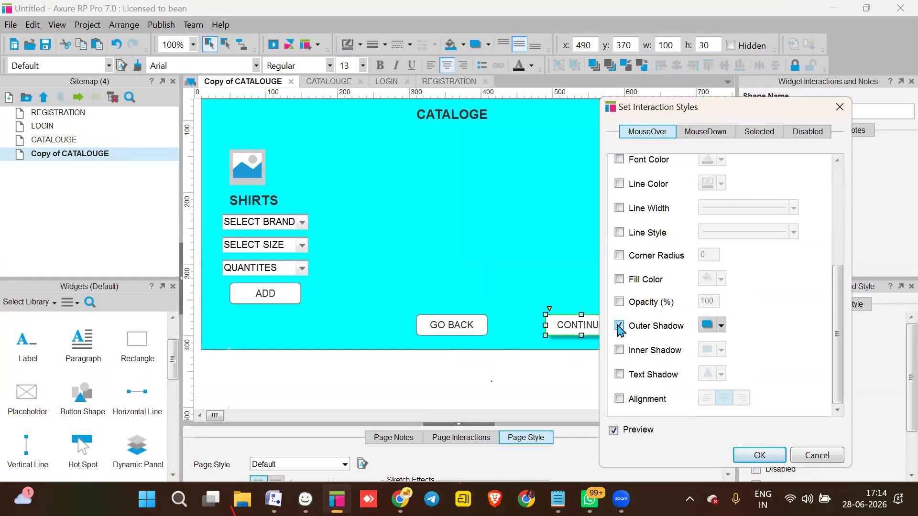
click(619, 280)
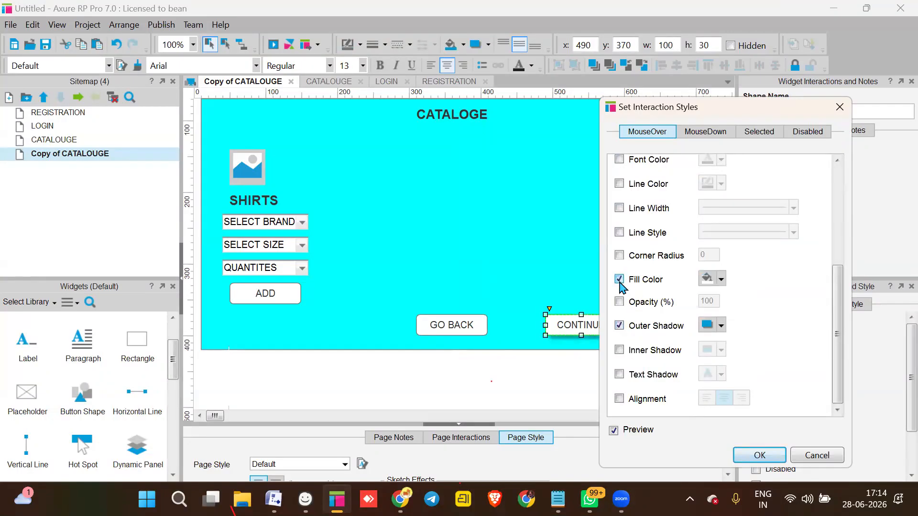
click(721, 280)
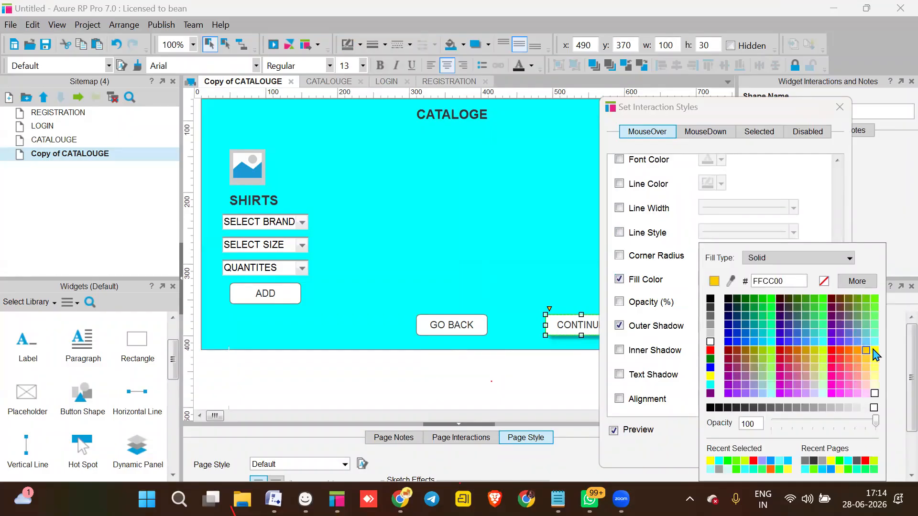
click(875, 300)
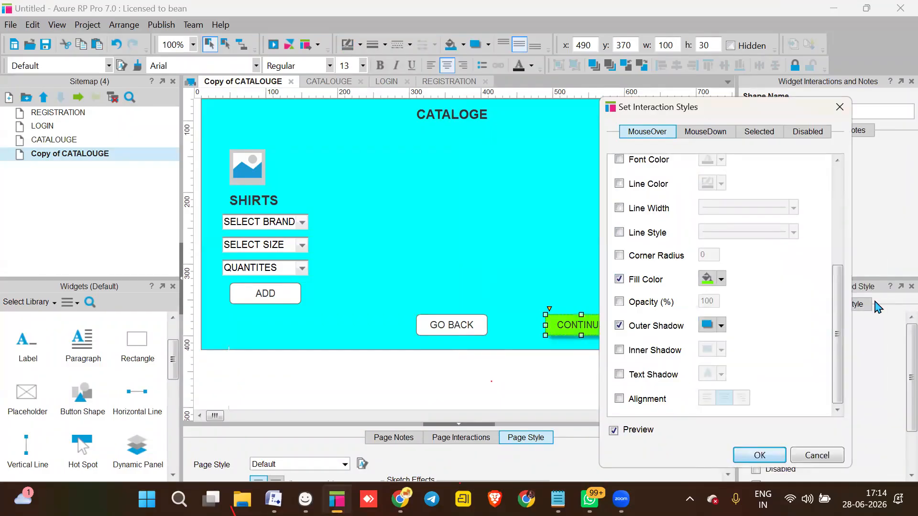
click(760, 455)
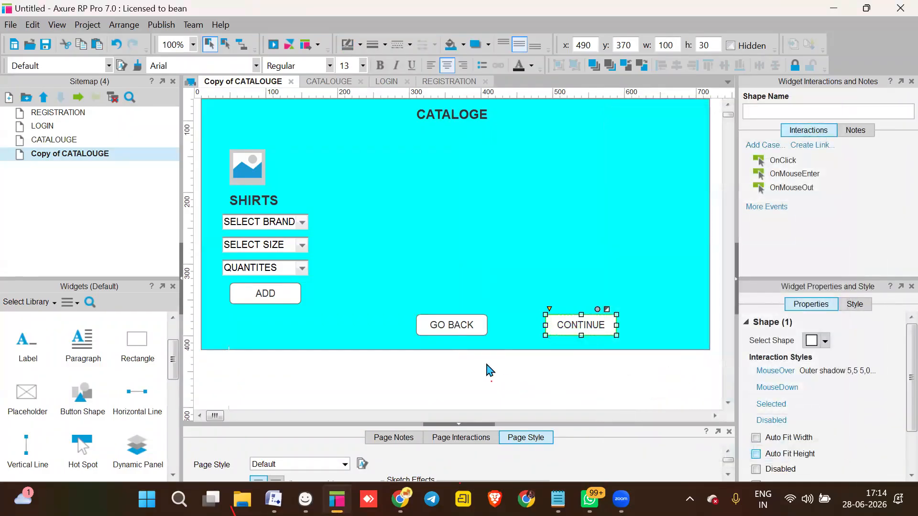
click(452, 326)
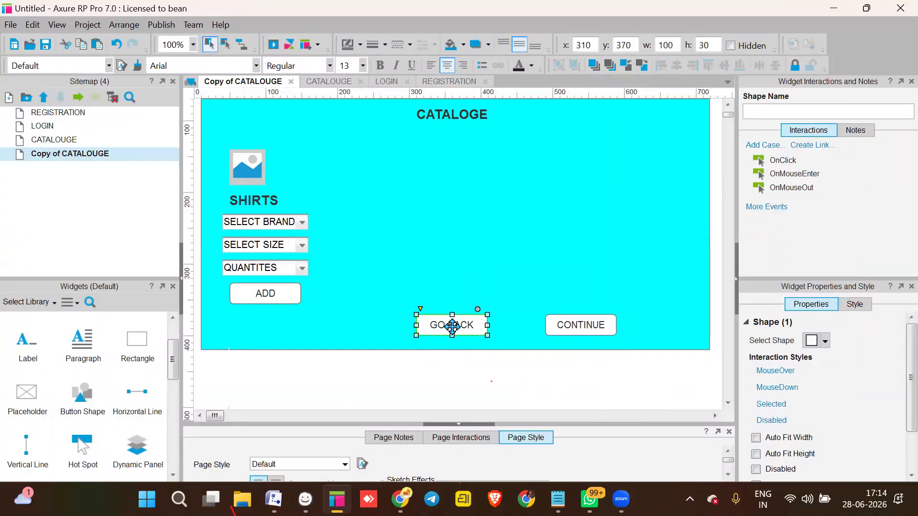
- Set GO BACK's MouseOver style to outer shadow, red fill and white font colour
click(774, 372)
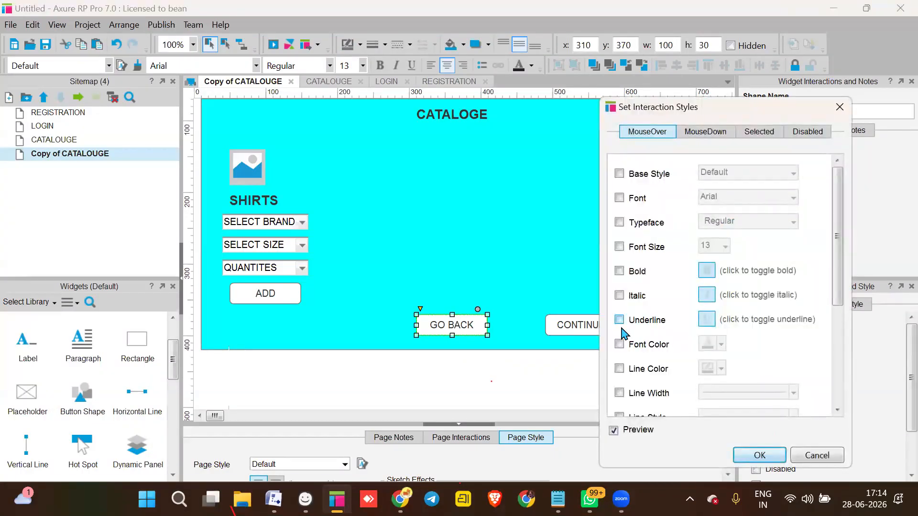
scroll(621, 333, down, 3)
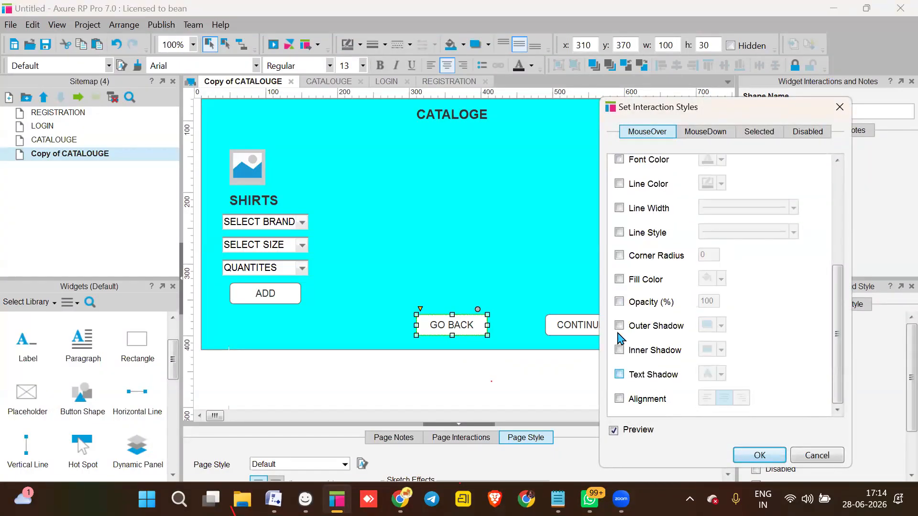
click(620, 326)
click(619, 280)
click(721, 279)
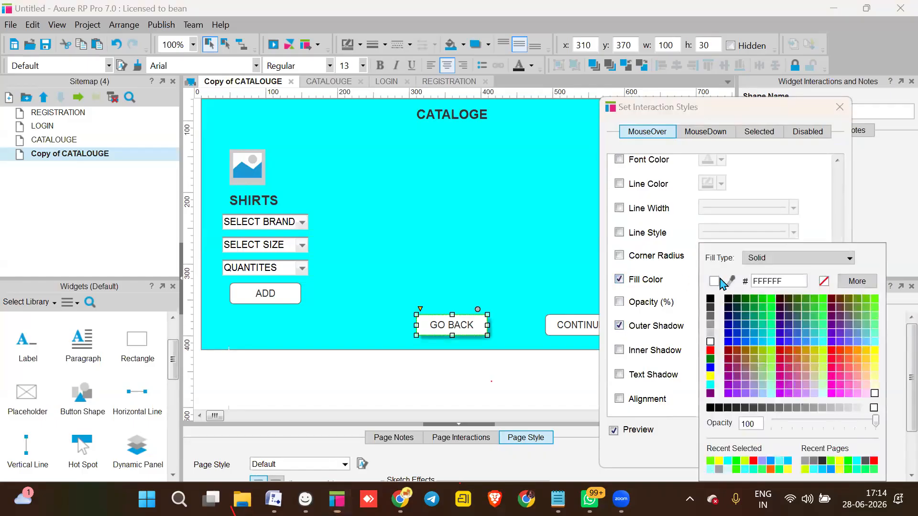
click(711, 351)
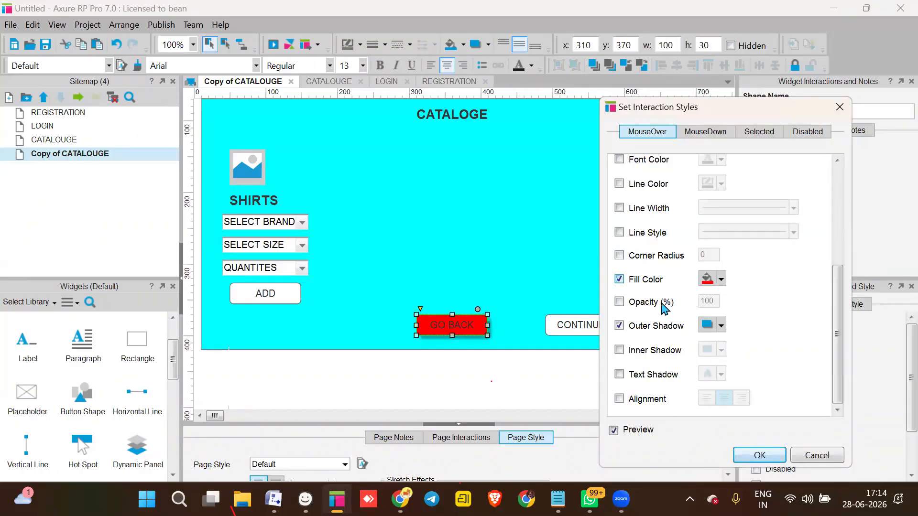
scroll(665, 307, up, 3)
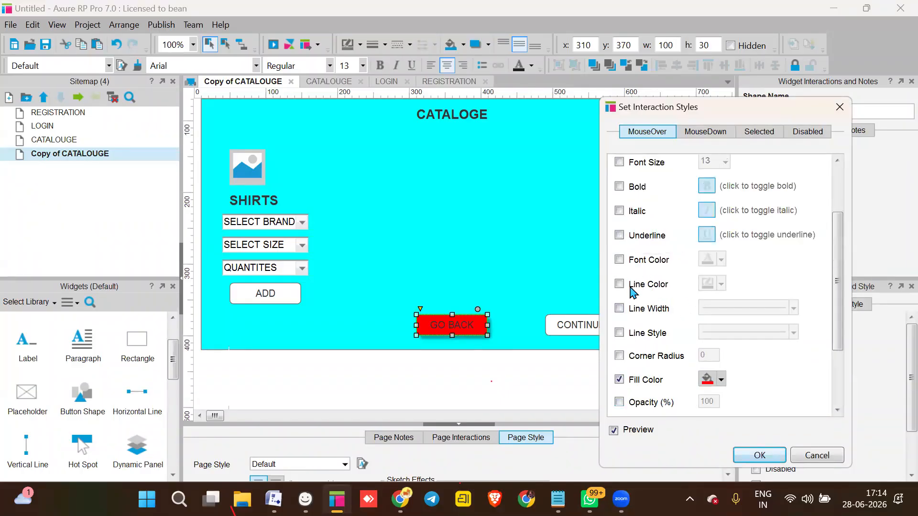
click(620, 261)
click(722, 260)
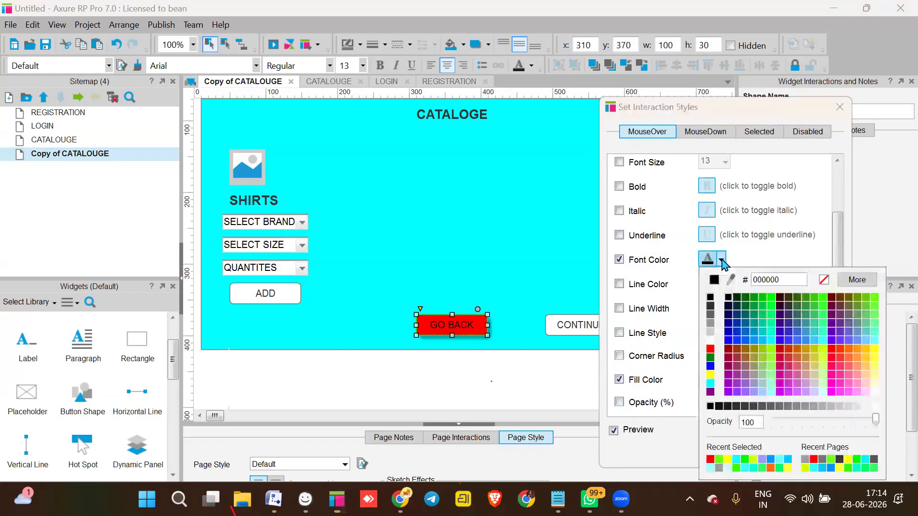
click(709, 340)
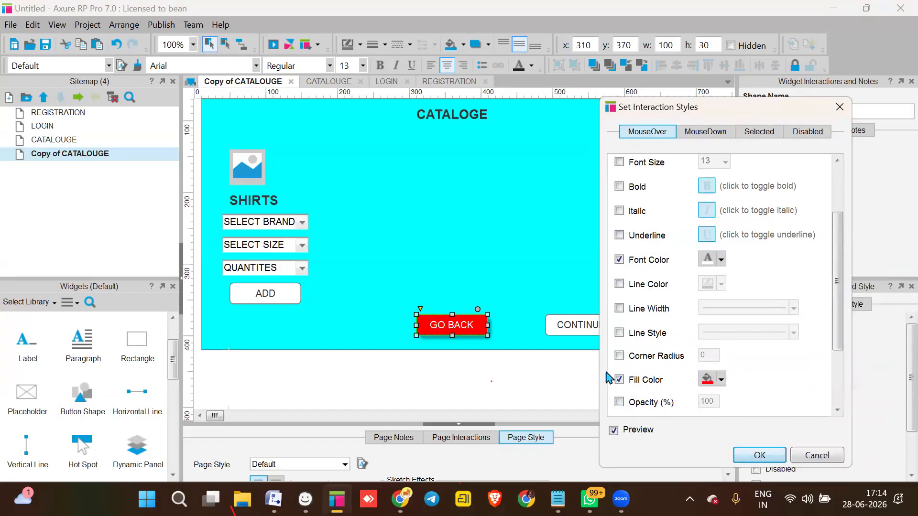
click(736, 458)
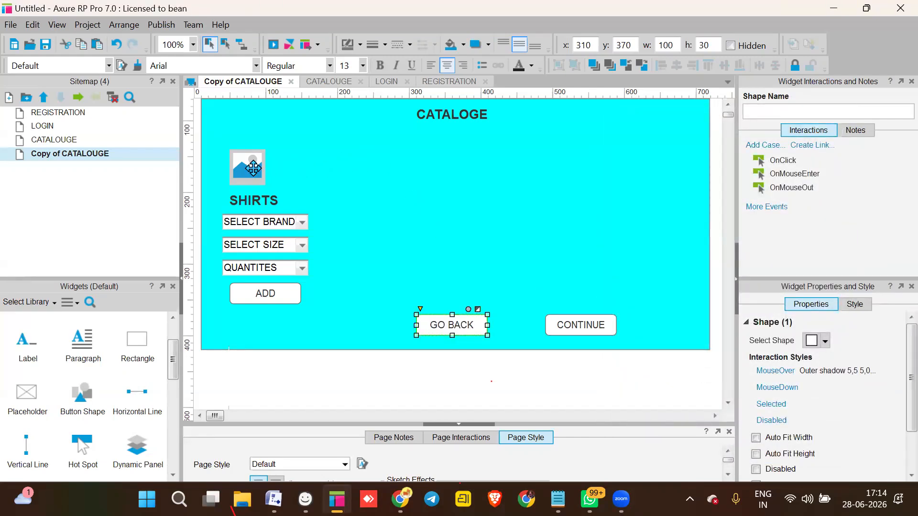
- Centre the shirt image, SHIRTS title and the three droplists under the CATALOGE heading
drag(253, 168, 461, 159)
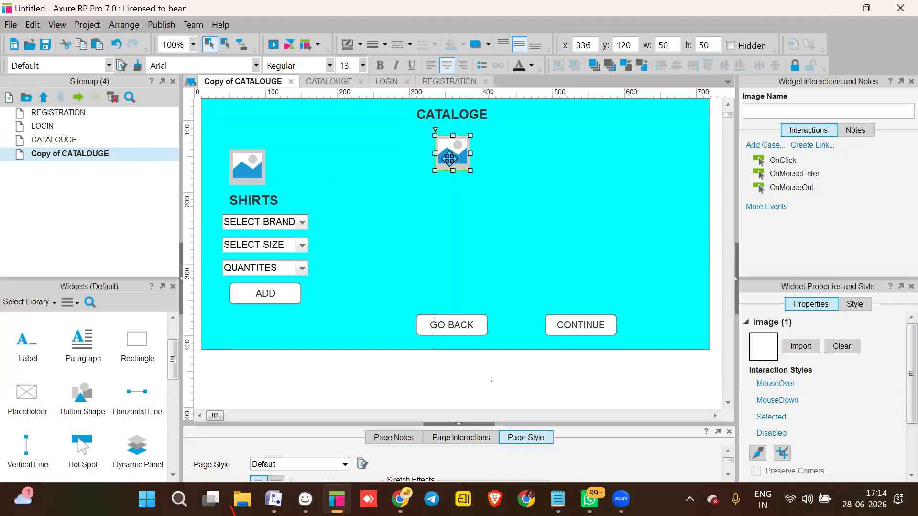
key(ctrl+z)
drag(246, 167, 445, 169)
drag(261, 200, 461, 193)
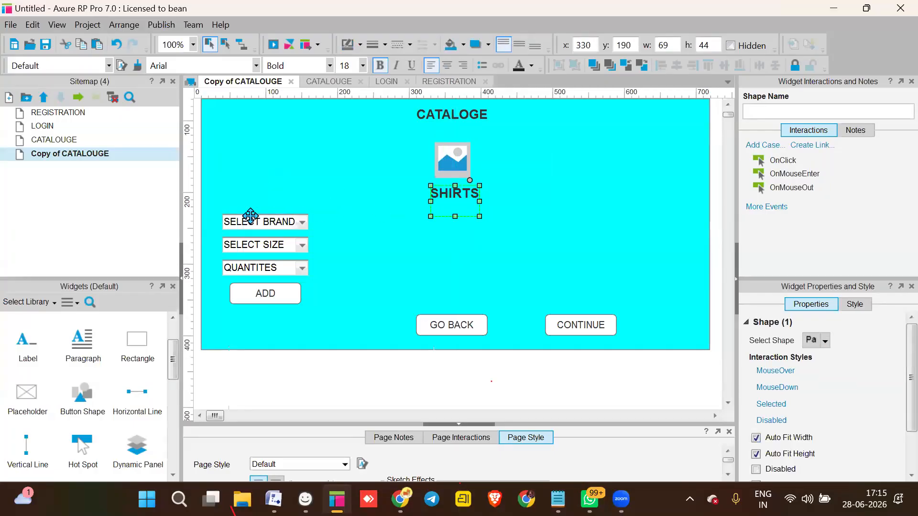
drag(276, 223, 456, 216)
drag(283, 246, 470, 242)
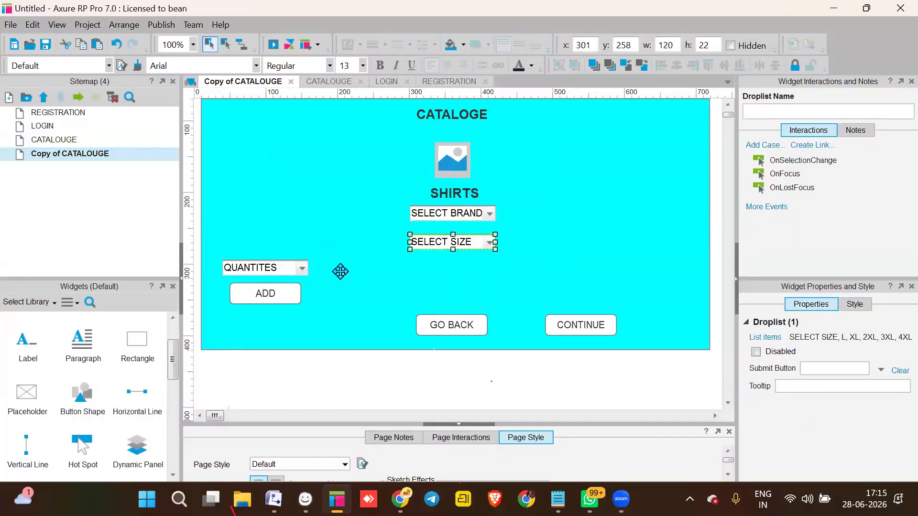
drag(285, 267, 473, 270)
drag(277, 297, 255, 326)
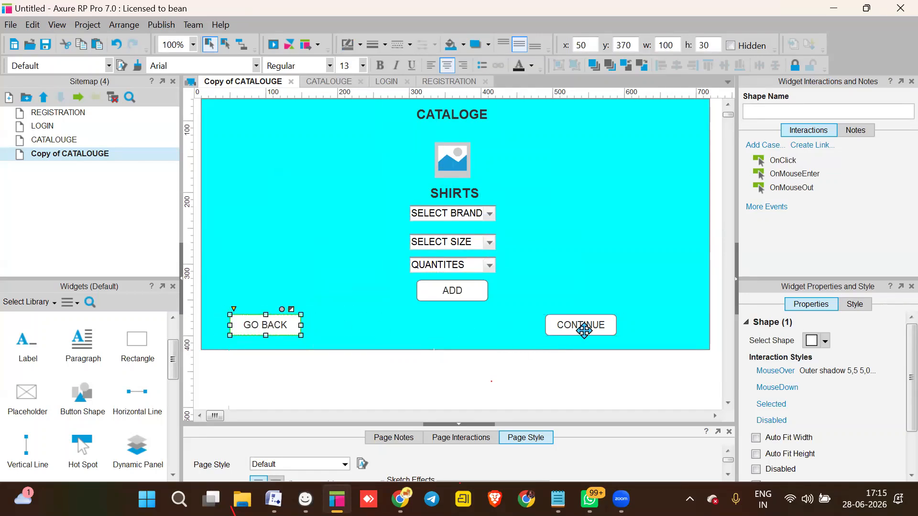
- Move CONTINUE to the lower right at x 580 and delete the ADD button
drag(612, 331, 649, 334)
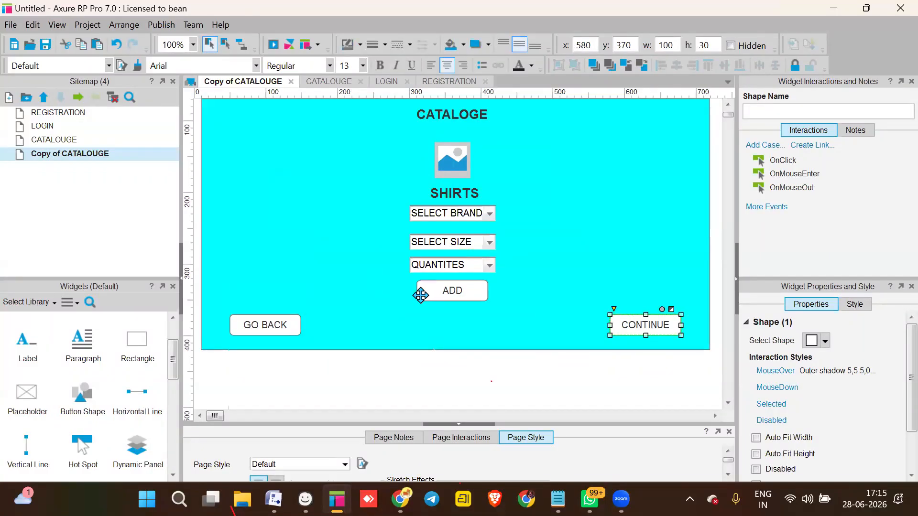
click(420, 296)
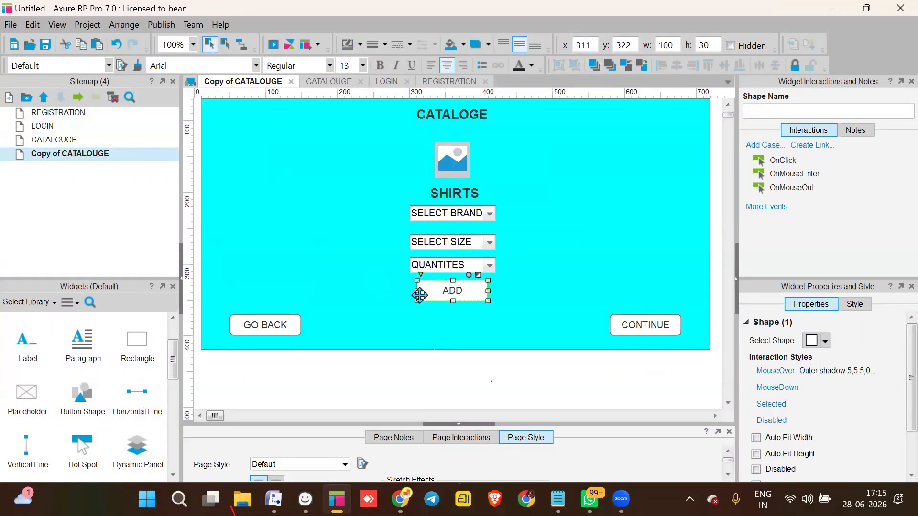
key(Delete)
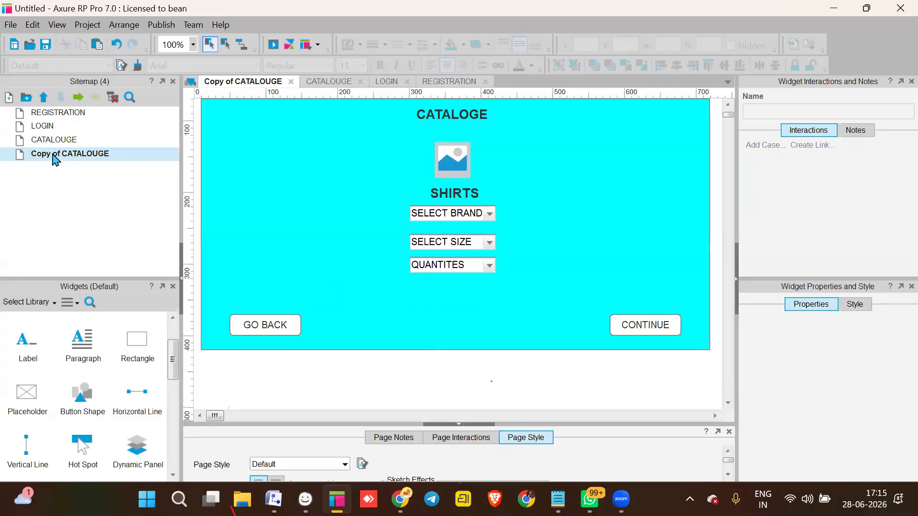
- Rename the Copy of CATALOUGE page to CART PAGE
mouse_move(54, 157)
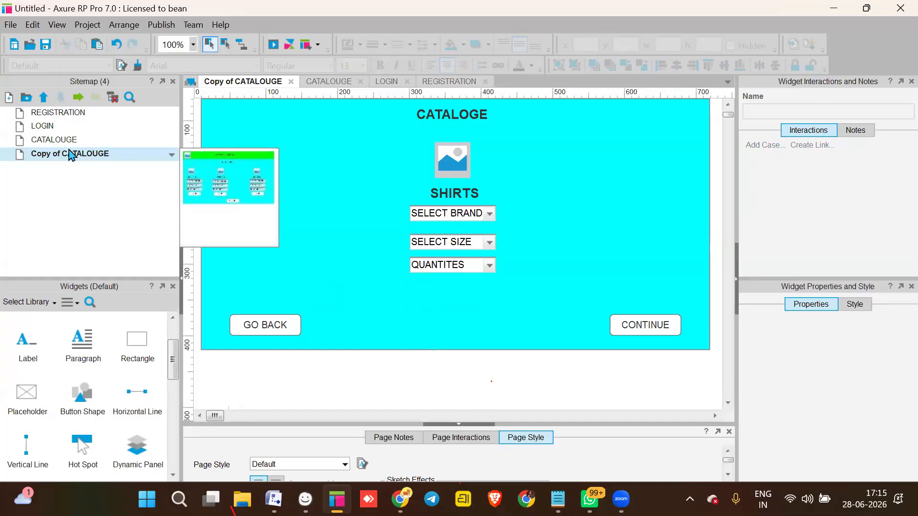
right_click(78, 156)
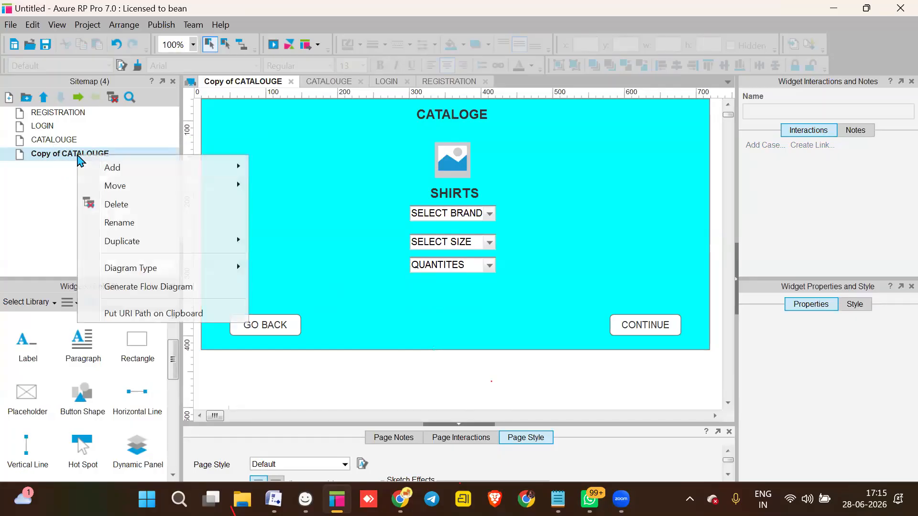
click(119, 223)
text(CART PAGE)
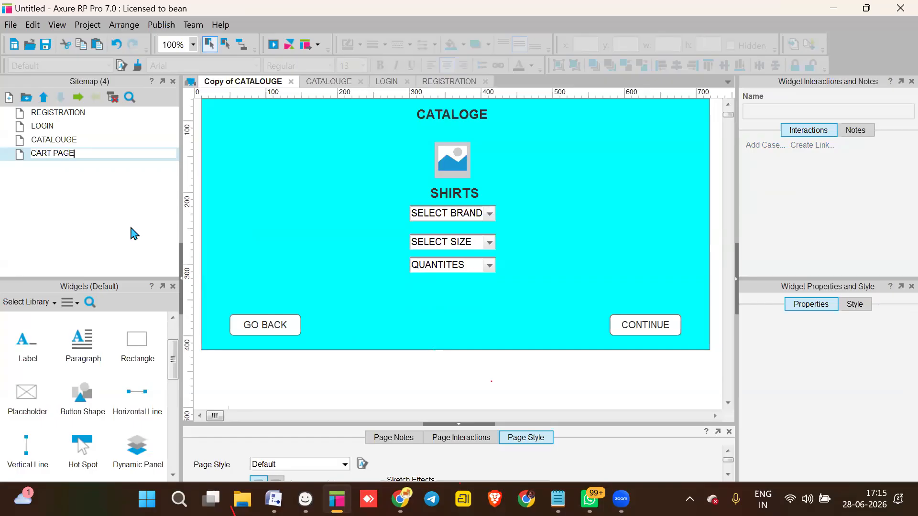
key(Return)
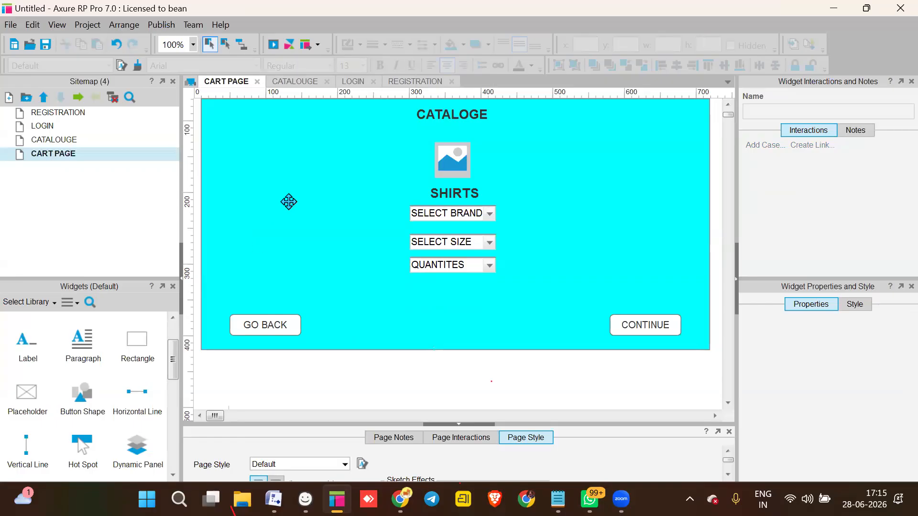
- Change the page heading from CATALOGE to CART
double_click(456, 115)
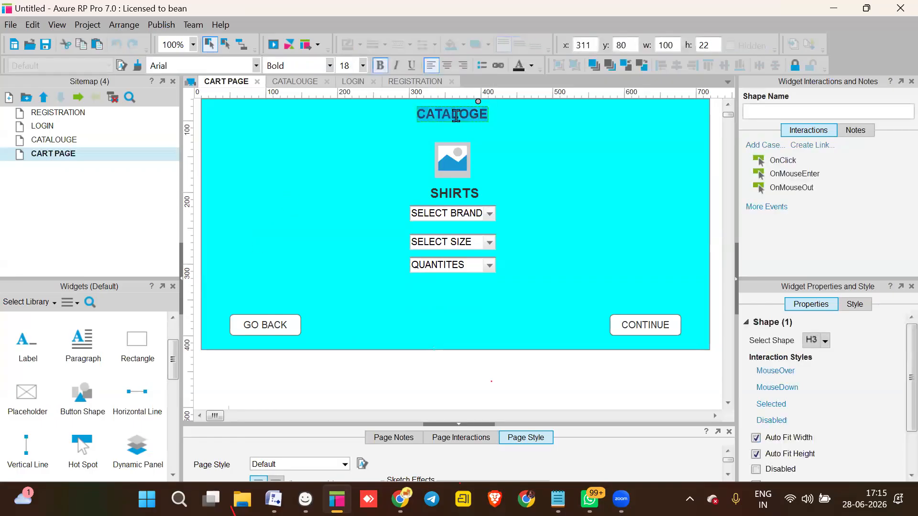
text(CART)
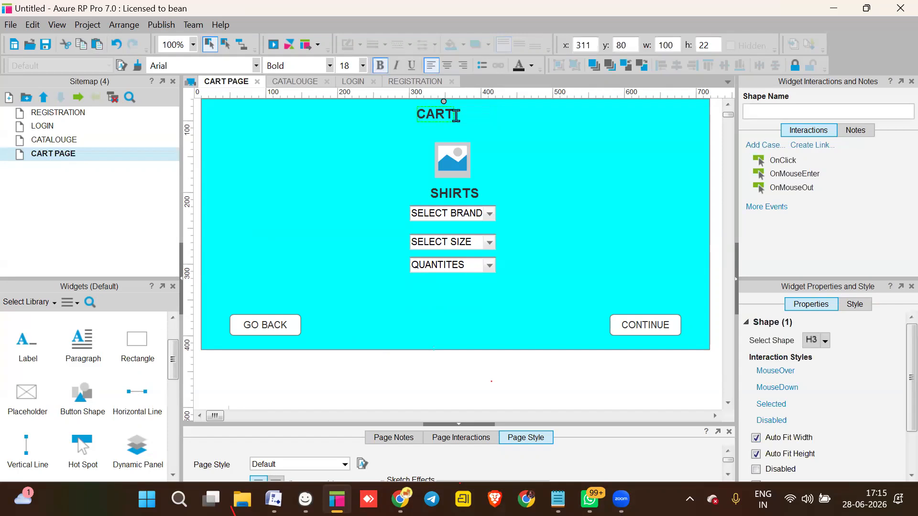
click(497, 139)
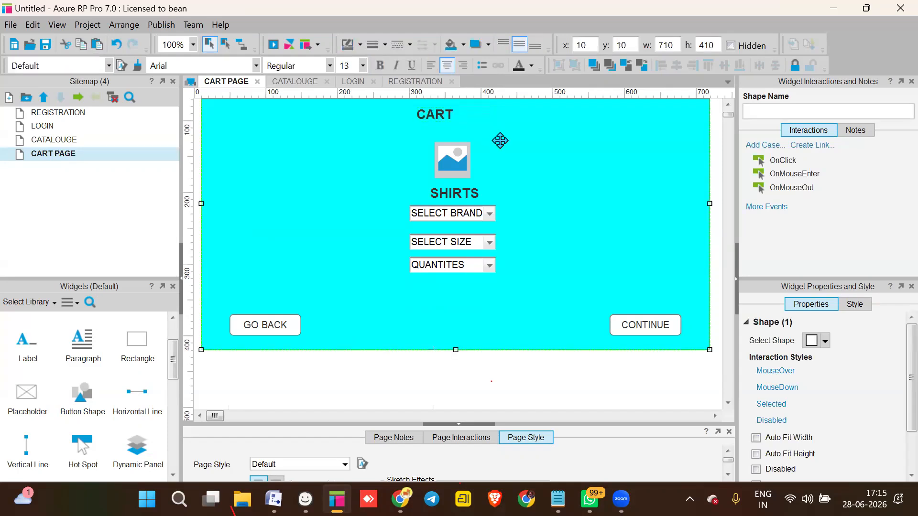
- Duplicate the CART PAGE in the Sitemap and retitle the new page's heading PAYMENT
right_click(73, 162)
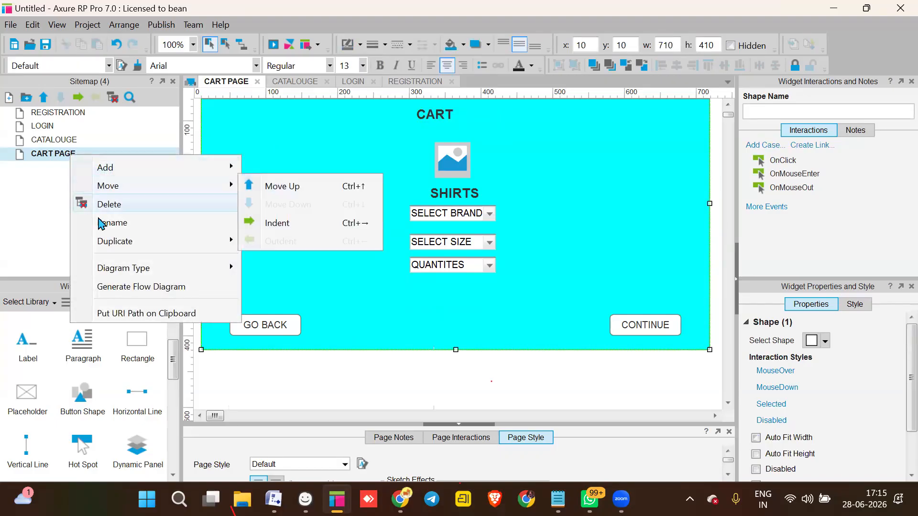
mouse_move(120, 245)
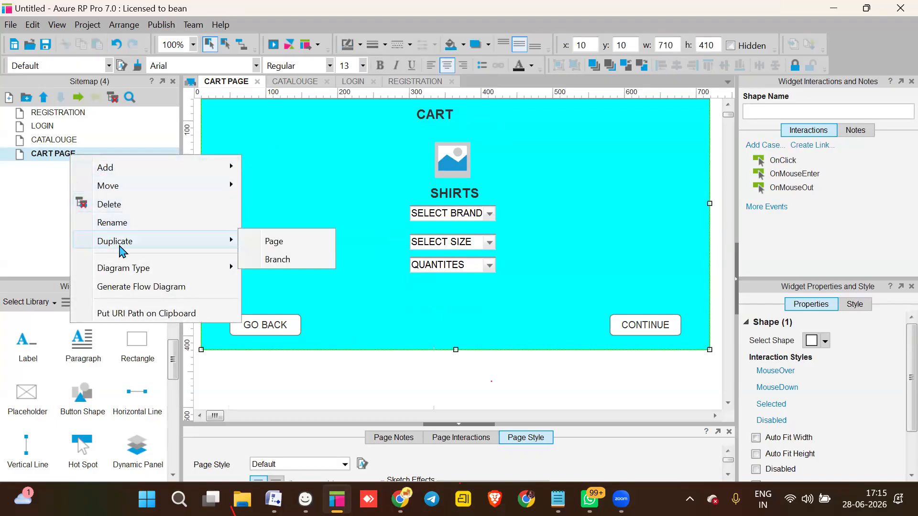
click(260, 245)
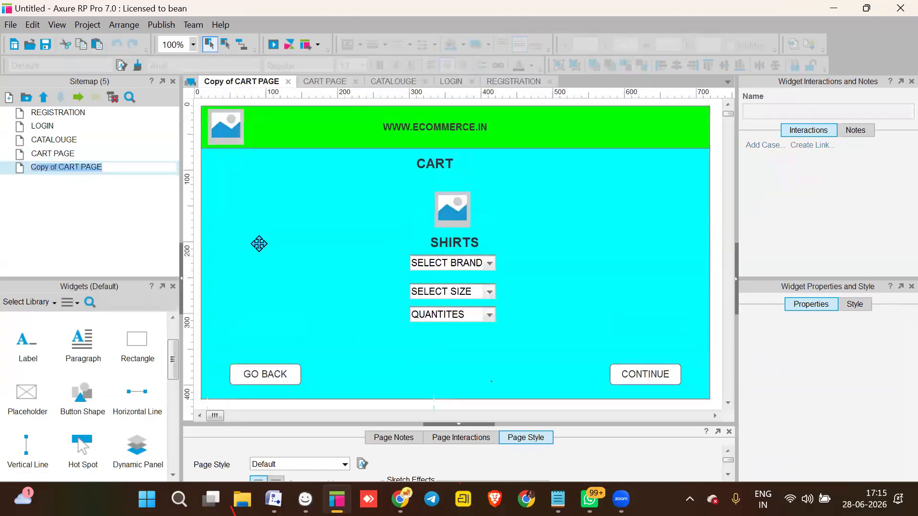
double_click(442, 168)
text(PAYMENT)
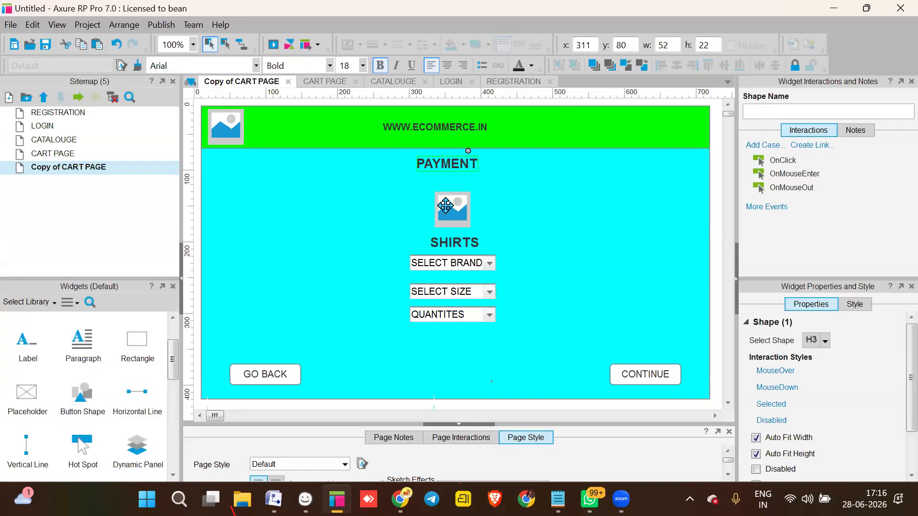
key(Escape)
- Delete the shirt image, SHIRTS label and the SELECT BRAND, SELECT SIZE and QUANTITES dropdowns
click(444, 207)
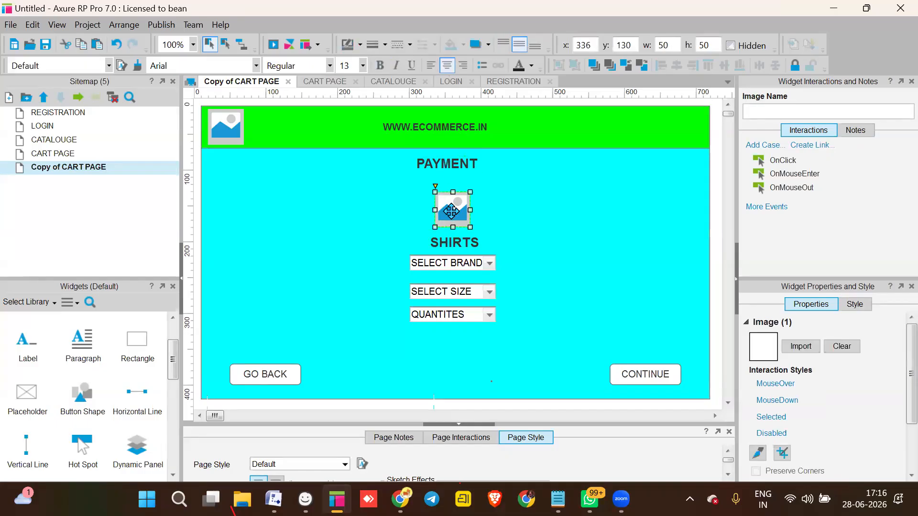
key(Delete)
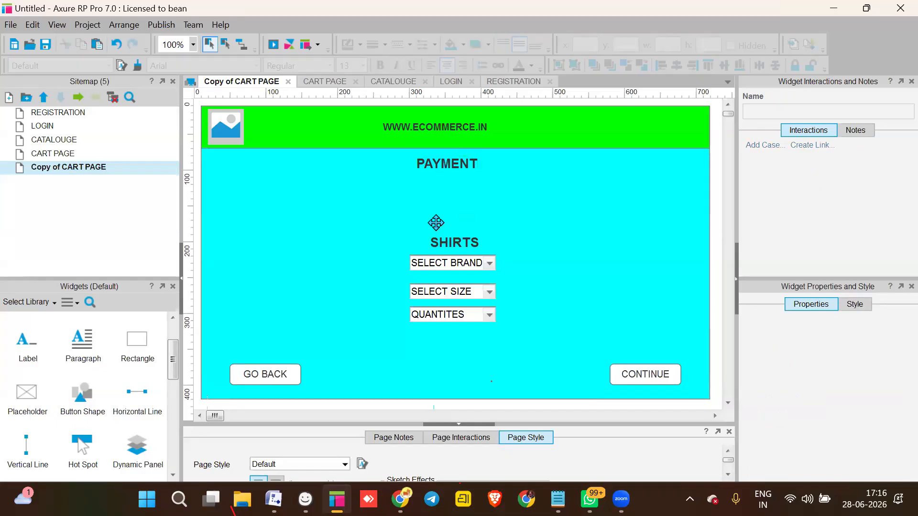
click(446, 240)
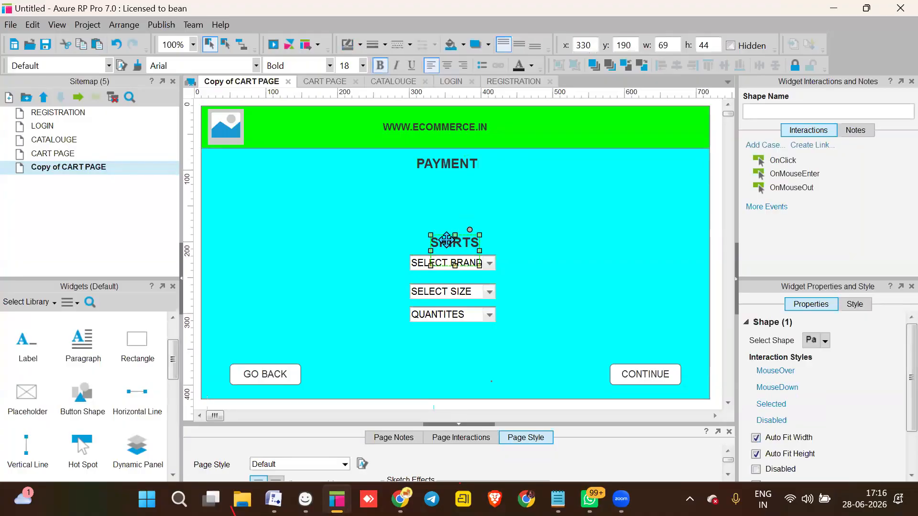
key(Delete)
click(448, 263)
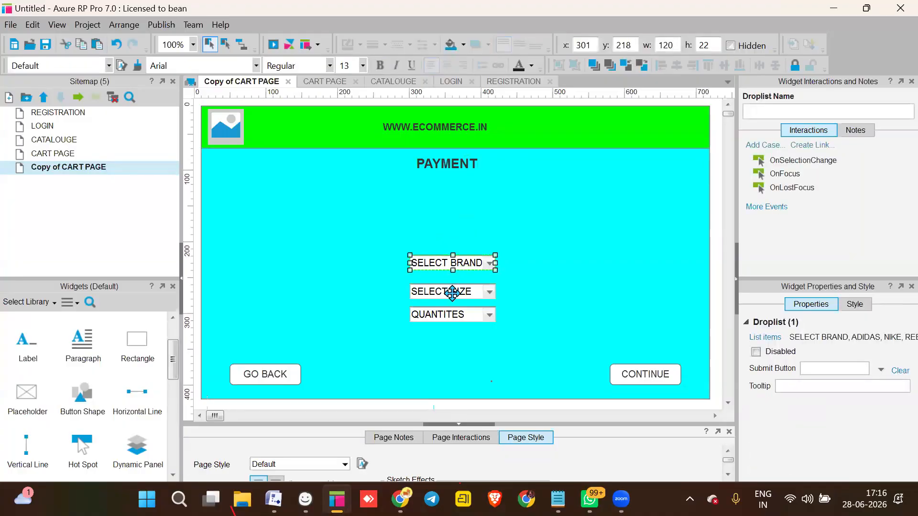
ctrl+click(451, 292)
ctrl+click(457, 314)
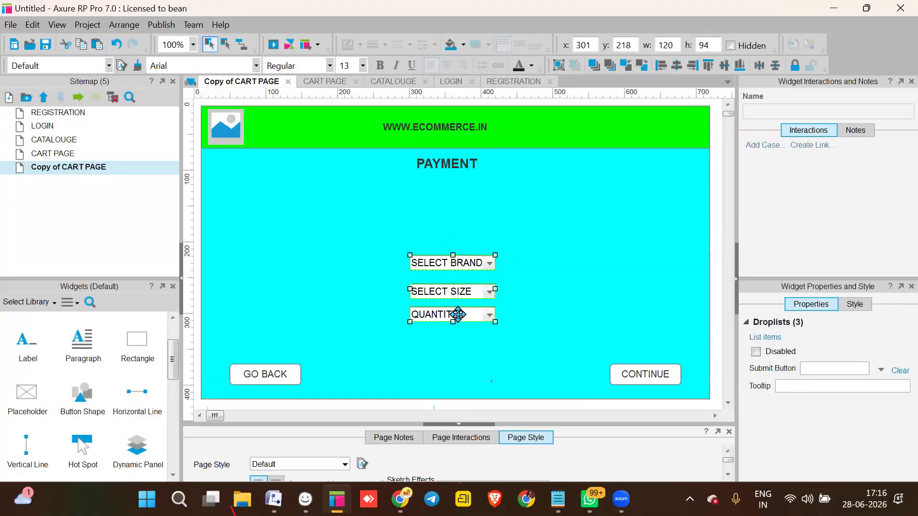
key(Delete)
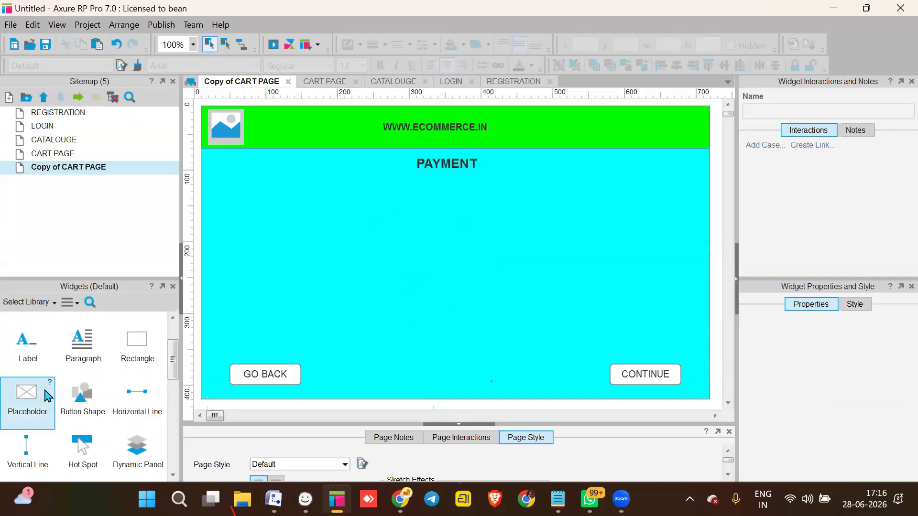
- Place a checkbox under the PAYMENT heading with a radio button positioned below it
scroll(47, 395, down, 1)
scroll(48, 396, down, 4)
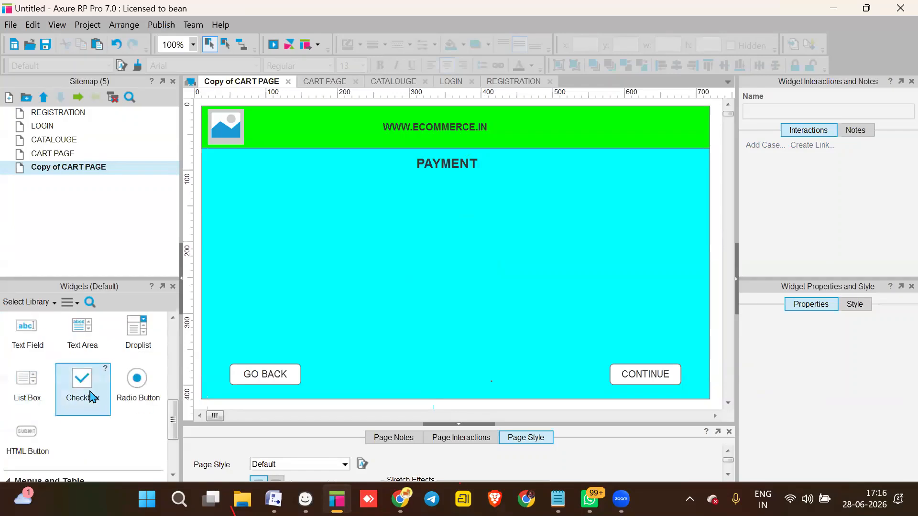
drag(91, 395, 402, 207)
drag(336, 234, 398, 221)
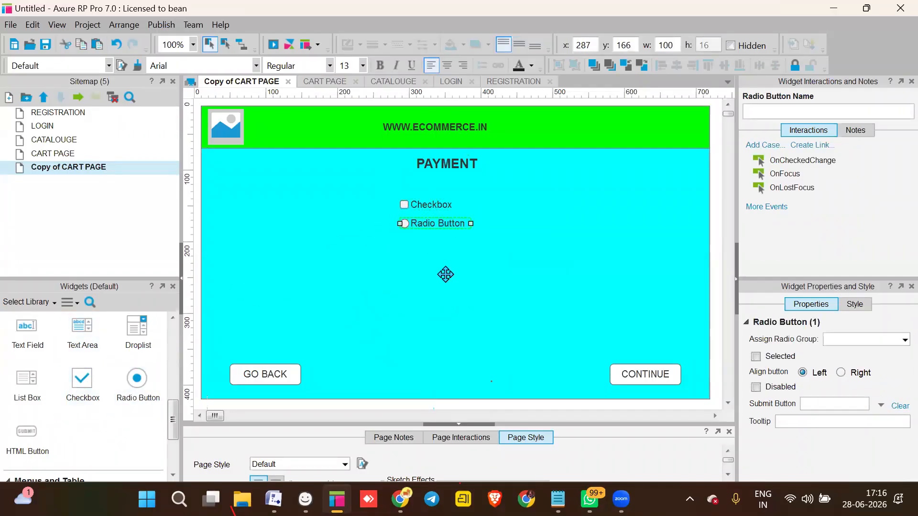
click(445, 274)
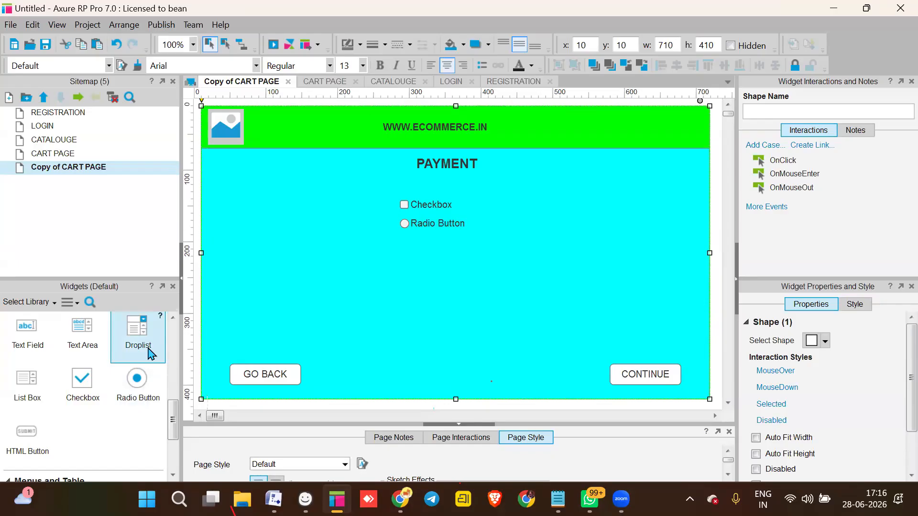
drag(151, 354, 427, 239)
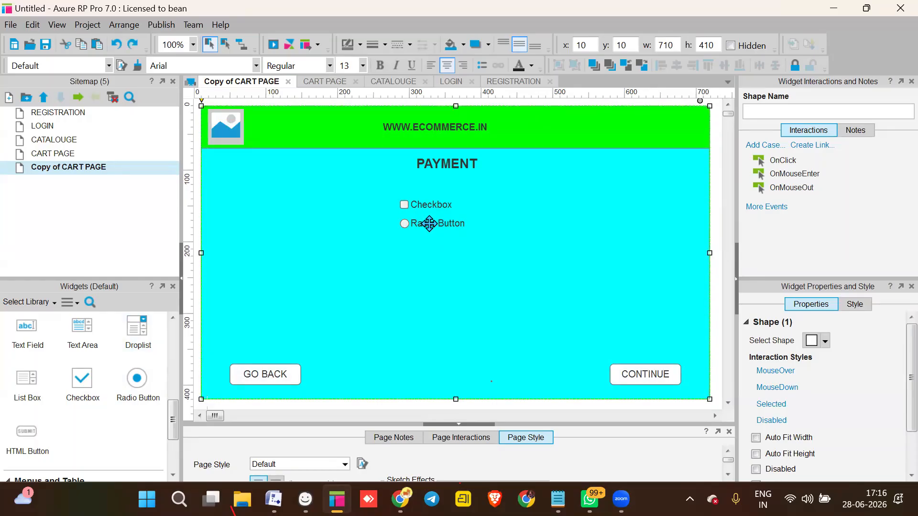
drag(427, 224, 427, 244)
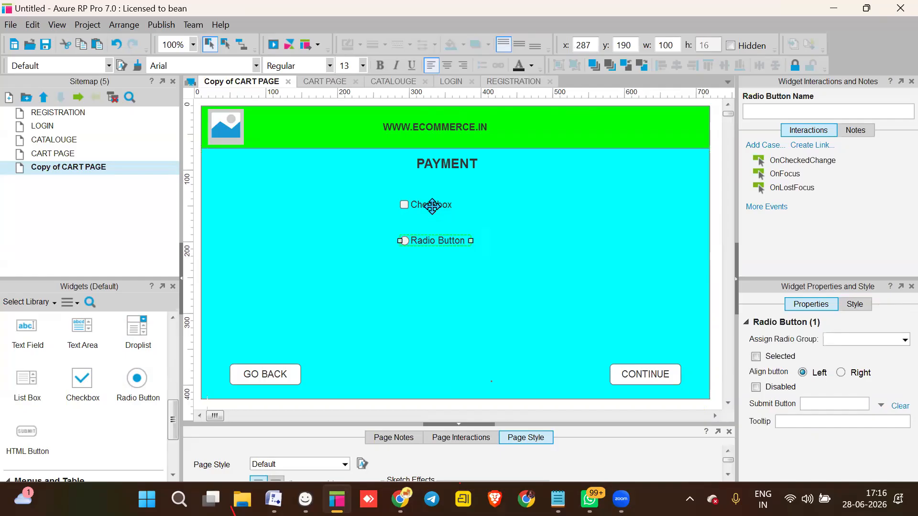
- Relabel the checkbox COD
double_click(432, 206)
text(COD)
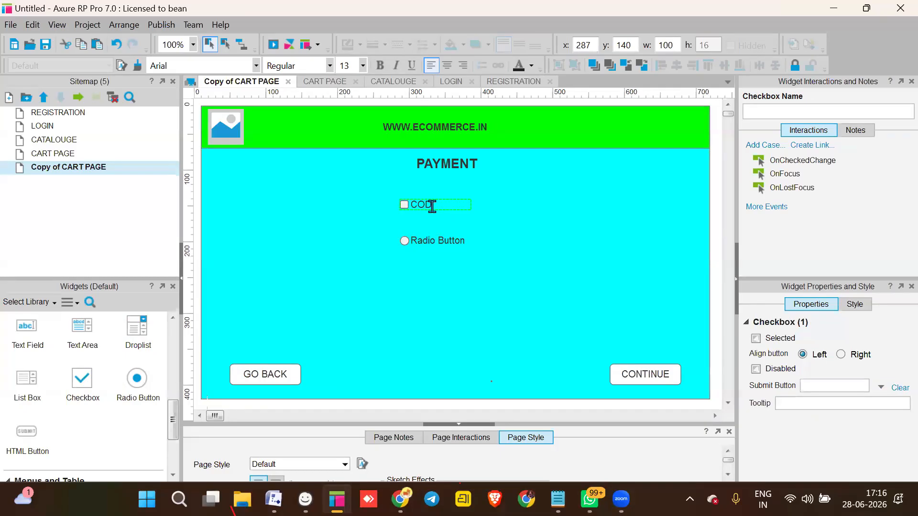
click(412, 262)
click(419, 241)
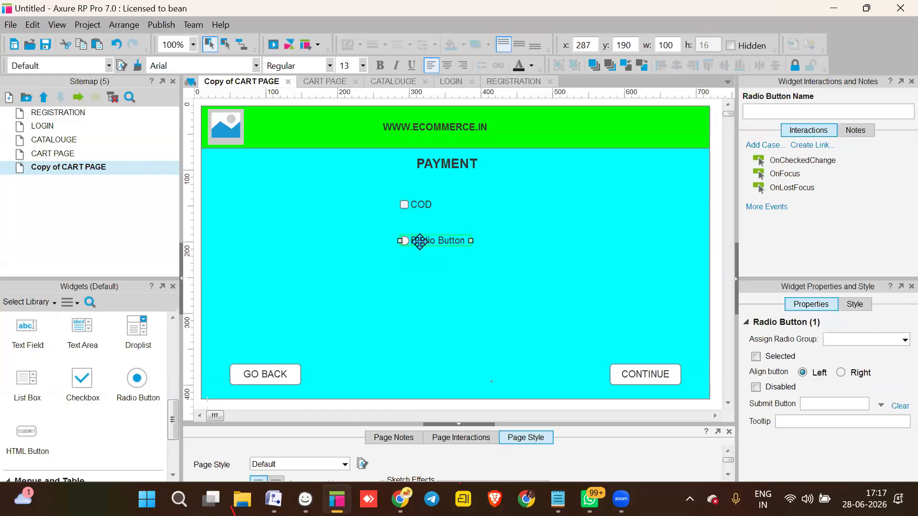
- Make the COD checkbox and radio button labels bold at 18 pt
click(430, 204)
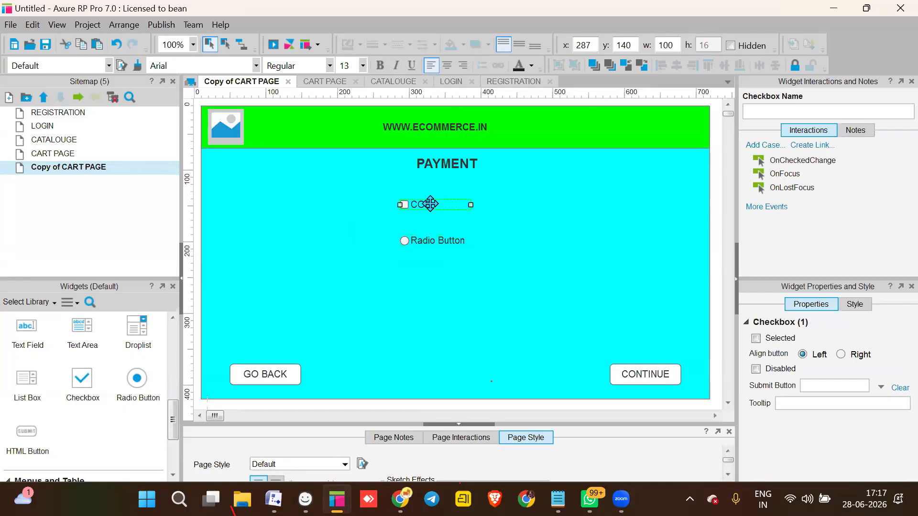
click(856, 306)
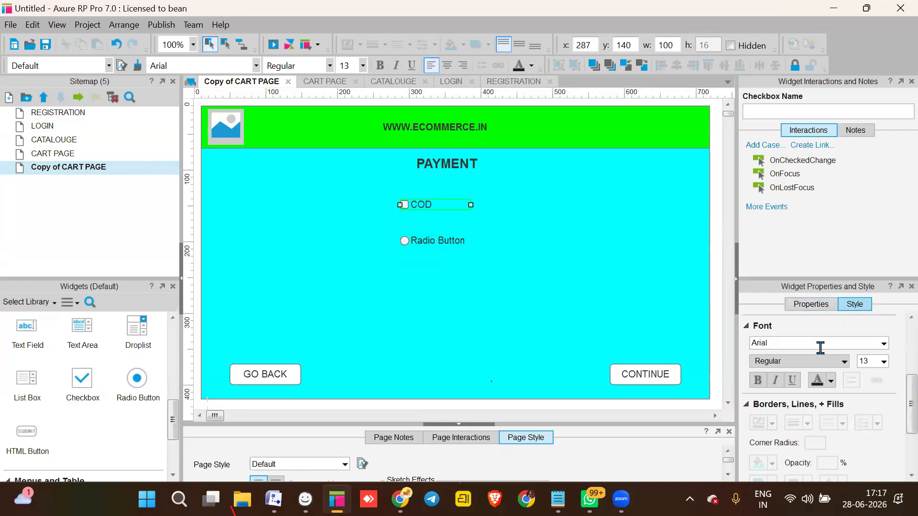
click(758, 382)
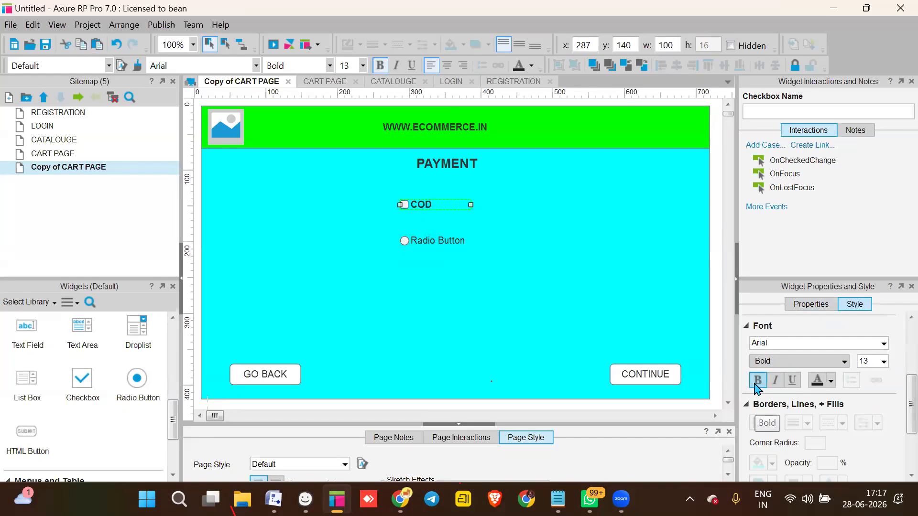
click(885, 362)
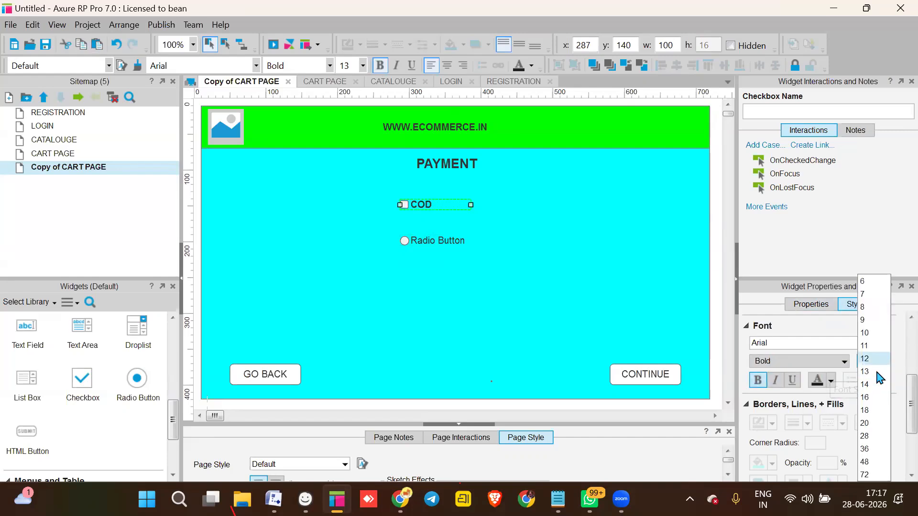
click(878, 416)
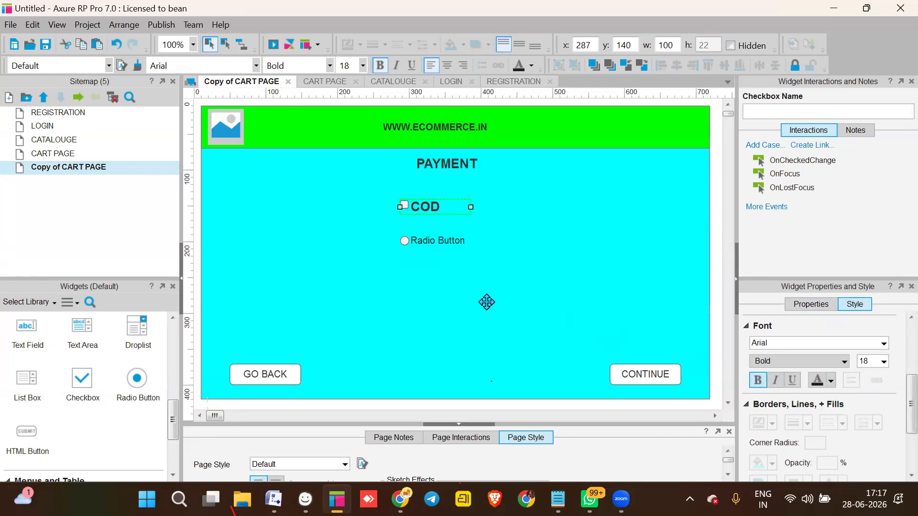
click(421, 240)
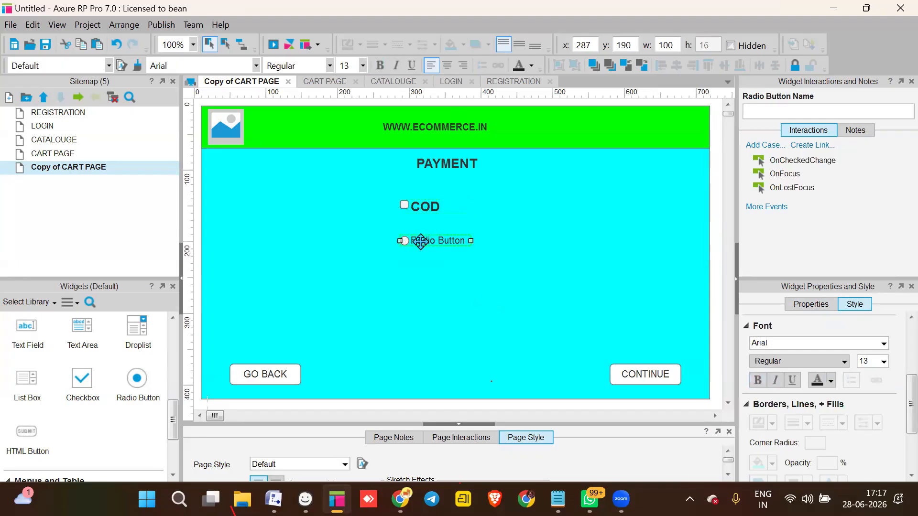
click(758, 380)
click(884, 362)
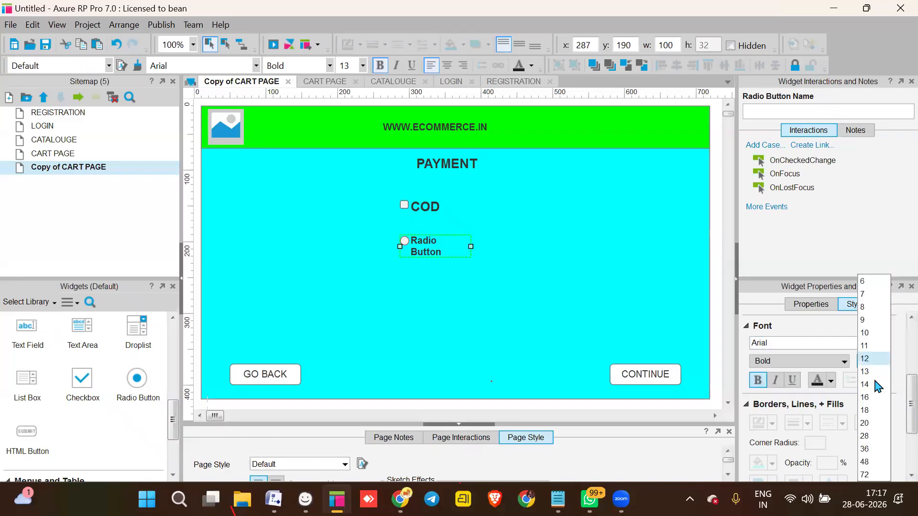
click(875, 410)
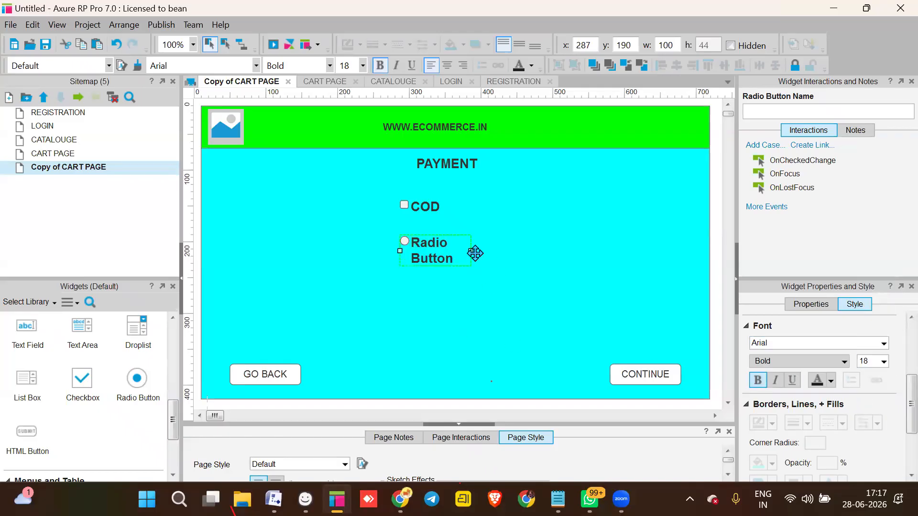
- Widen the radio option so it fits one line and label it UPI
drag(469, 252, 509, 244)
double_click(448, 248)
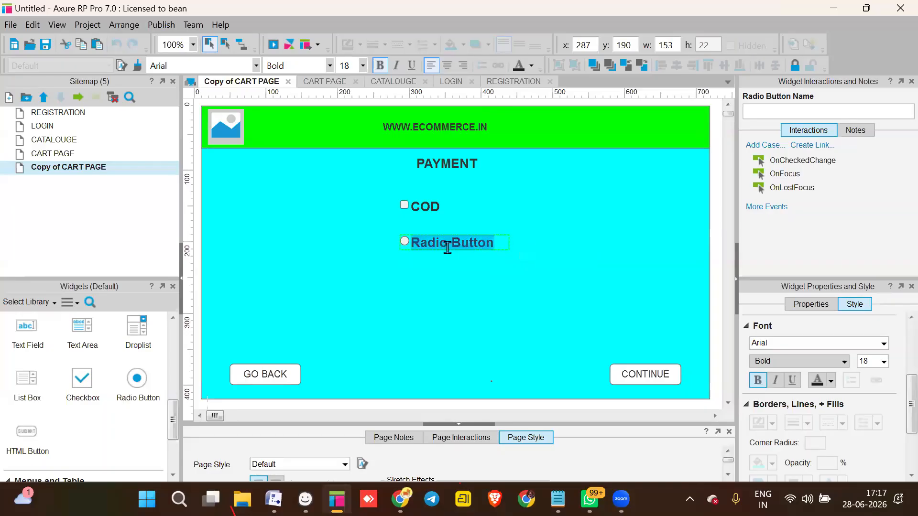
text(UPI)
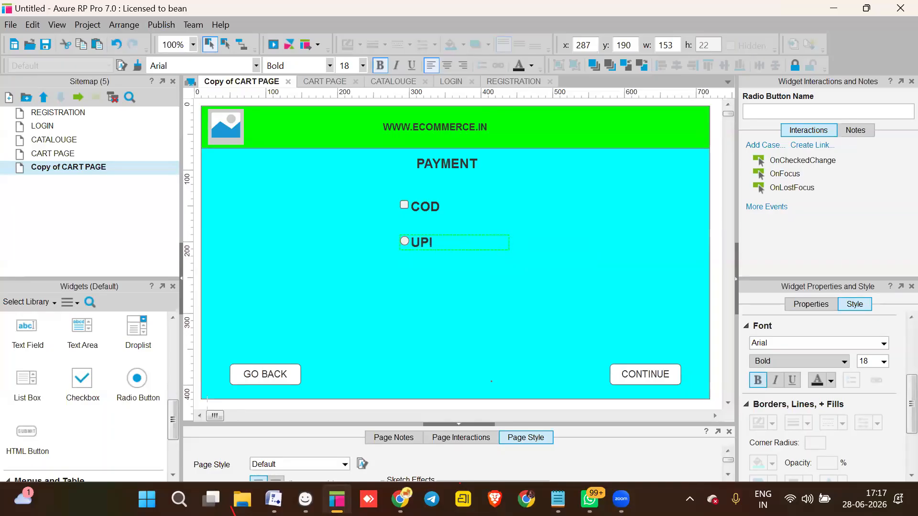
click(447, 277)
- Copy the UPI option just below it and relabel the copy CARD
click(422, 247)
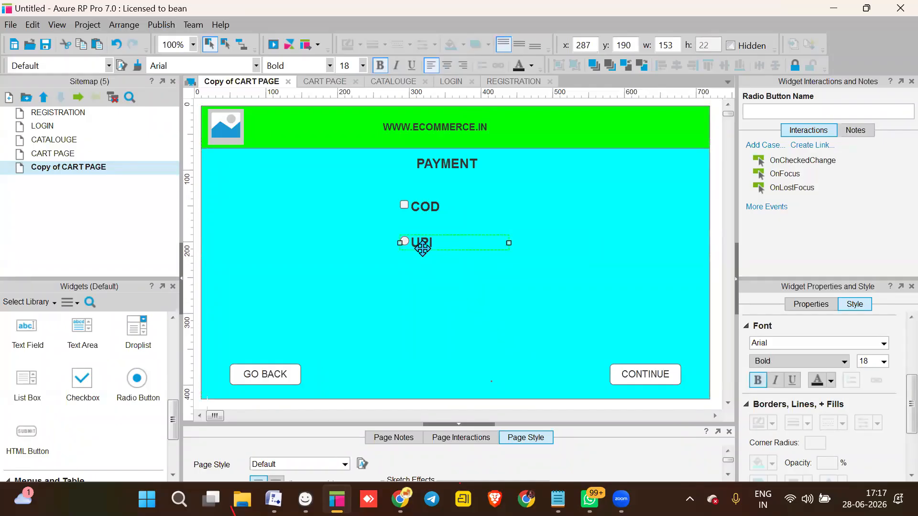
drag(423, 247, 421, 274)
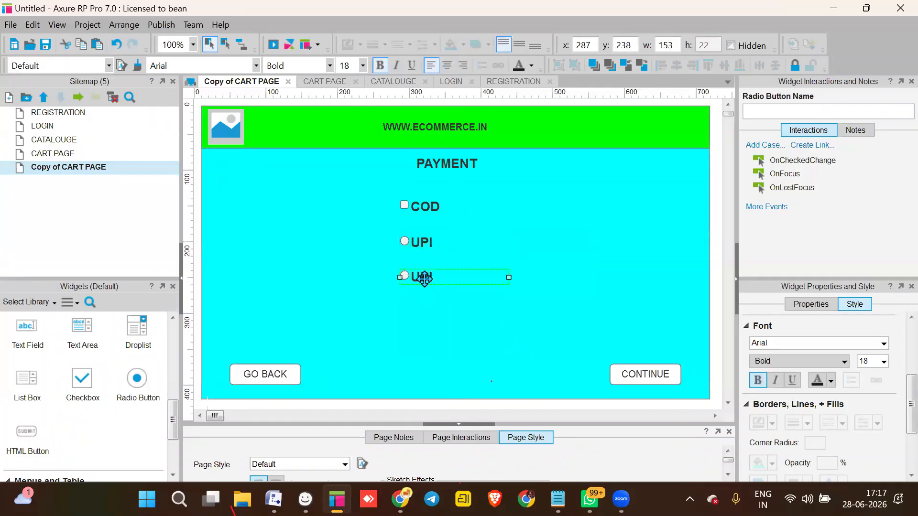
double_click(425, 277)
text(CARD)
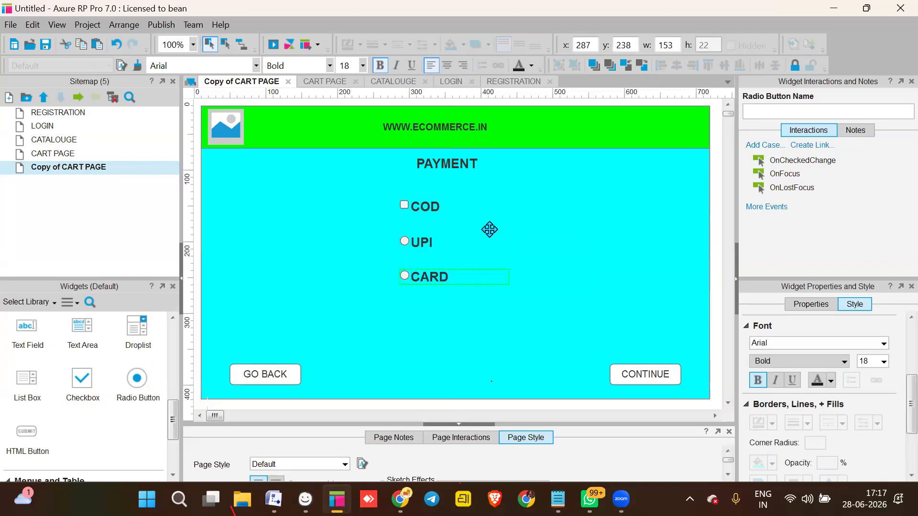
click(496, 219)
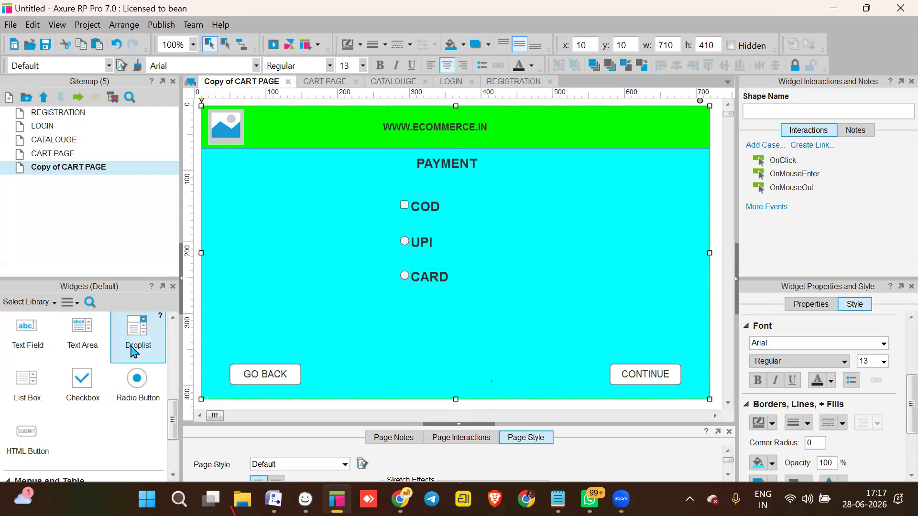
- Add a droplist beside UPI with options SELECT APP, PHONEPE, GPAY and PAYTM
drag(138, 343, 464, 237)
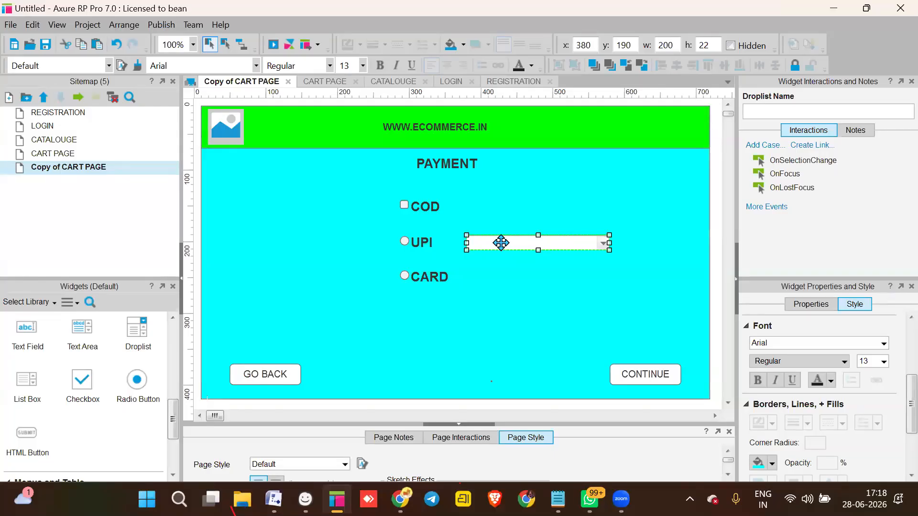
double_click(500, 246)
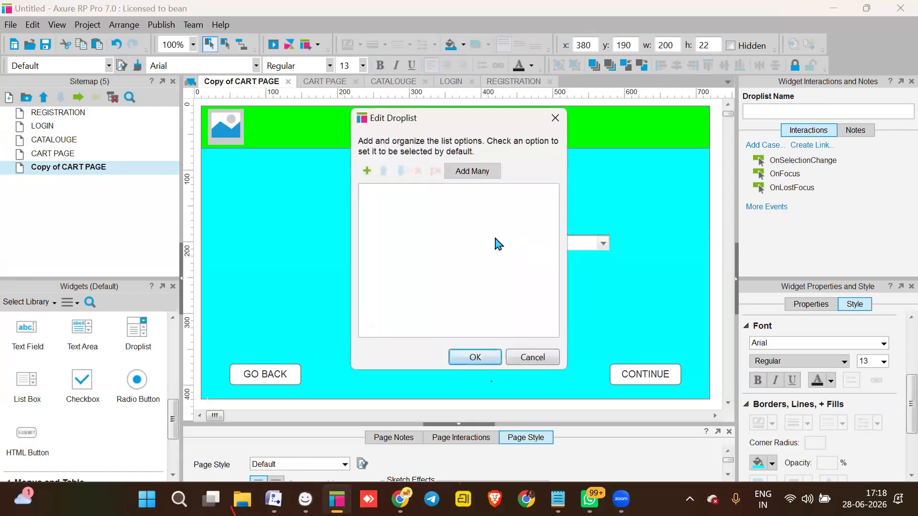
click(480, 172)
text(SE)
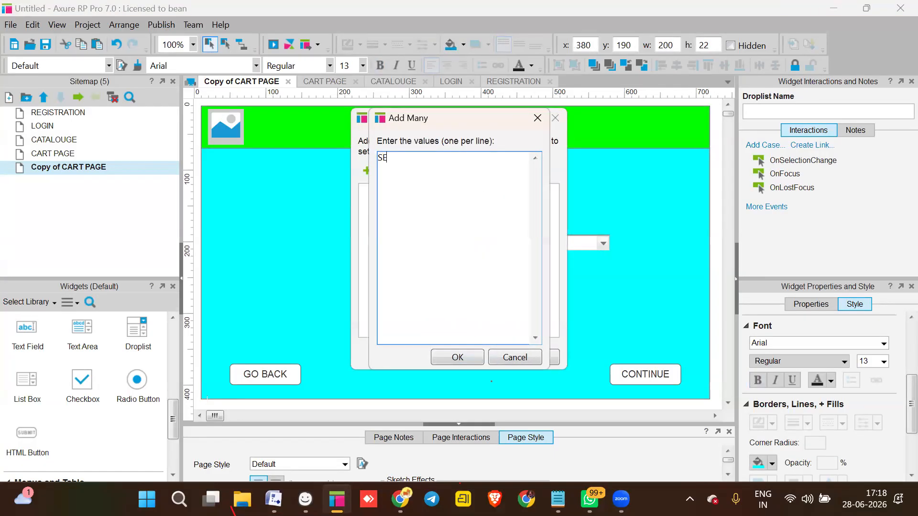
text(LECT APP)
key(Return)
text(PHONEPE )
text(GPAY )
text(PAYTM)
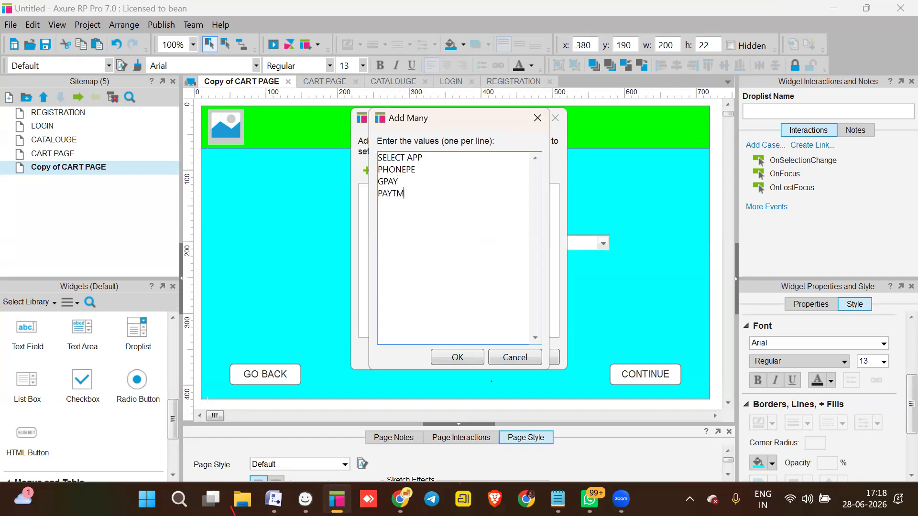
click(458, 359)
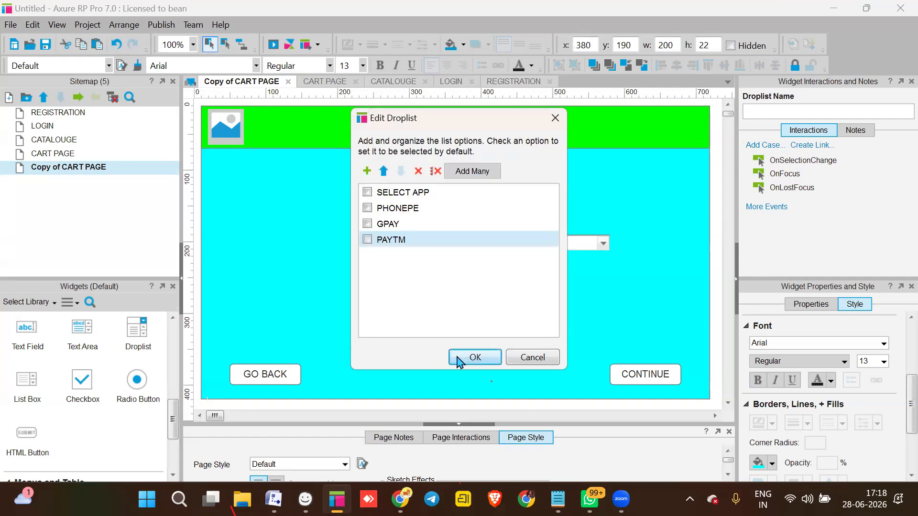
click(473, 357)
- Add a droplist beside CARD with options SELECT CARD, CREDIT CARD and DEBIT CARD
drag(133, 348, 471, 271)
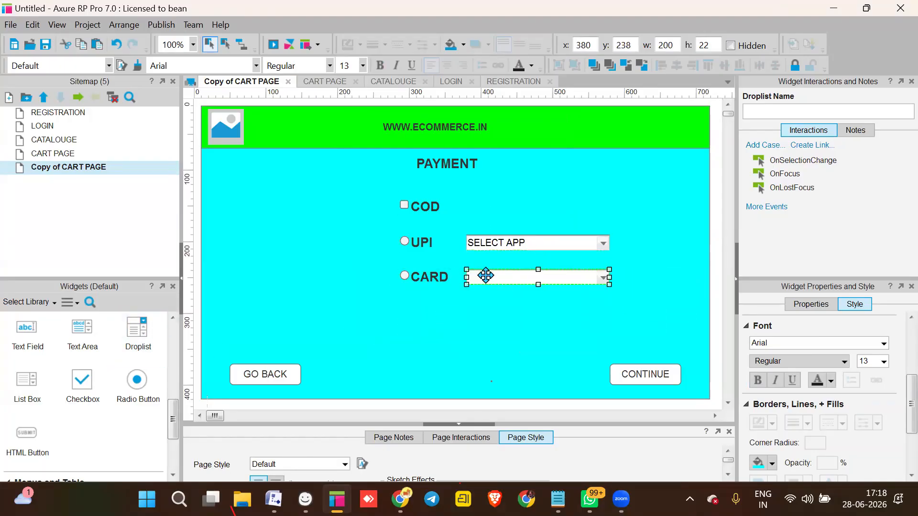
double_click(485, 276)
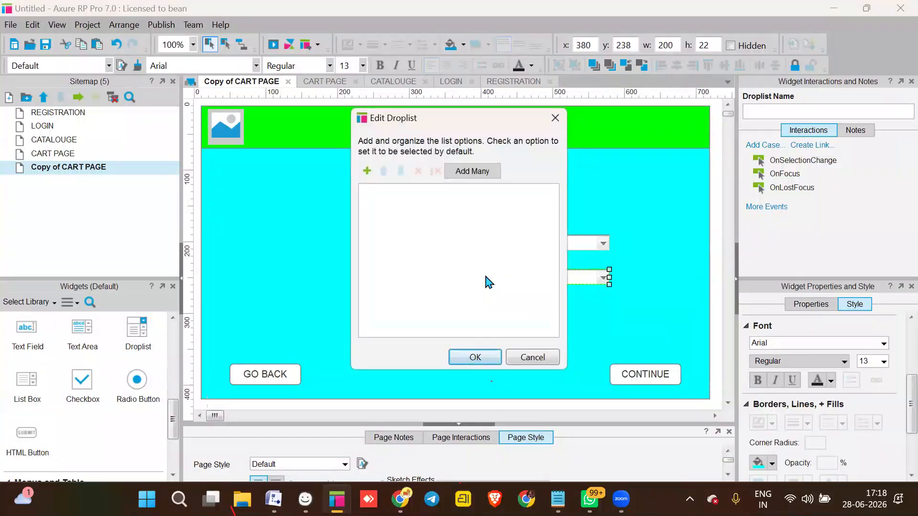
click(483, 178)
text(S)
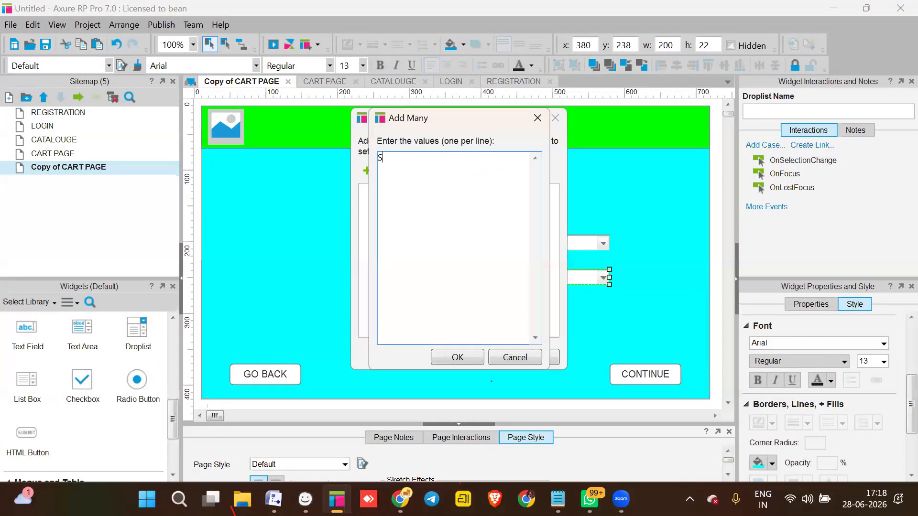
text(ELECT CARD )
text(CREDIT)
text( CARD)
key(Return)
text(DEBIT CARD)
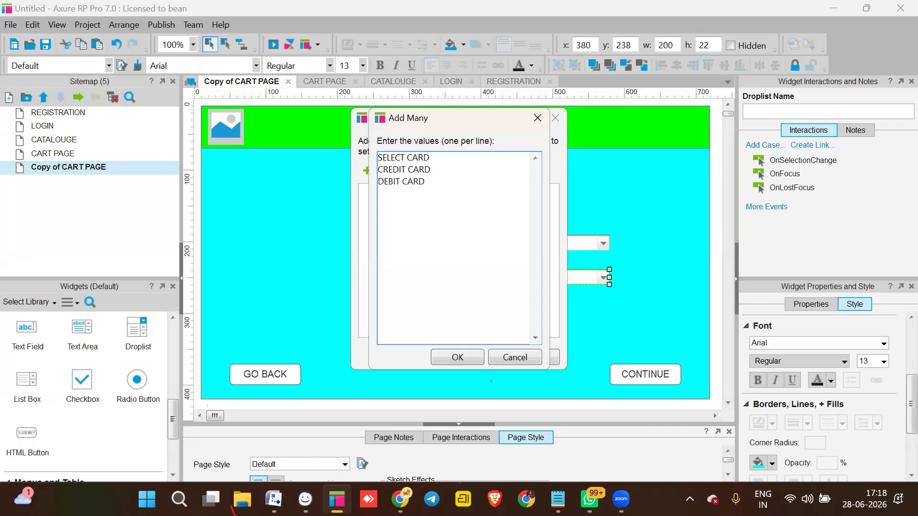
click(478, 359)
click(475, 357)
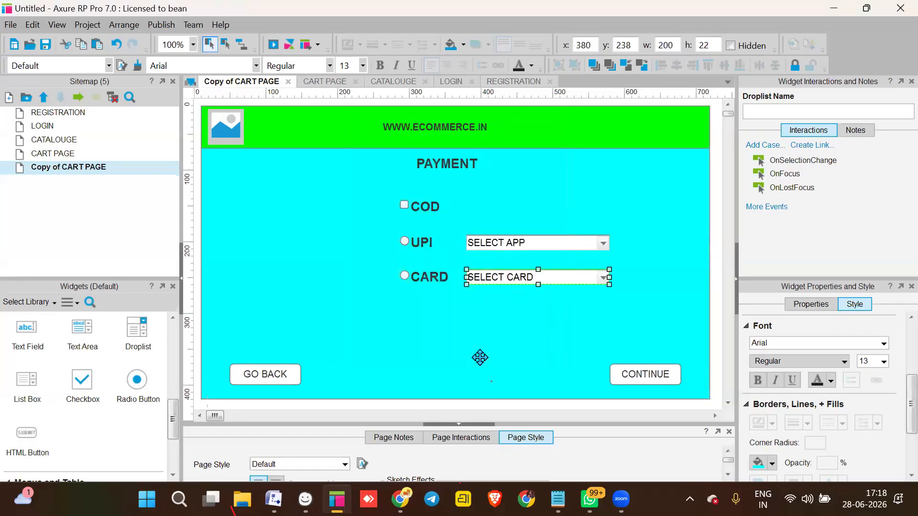
- Relabel the GO BACK button CANCEL, leaving its mouse-over style unchanged
double_click(274, 377)
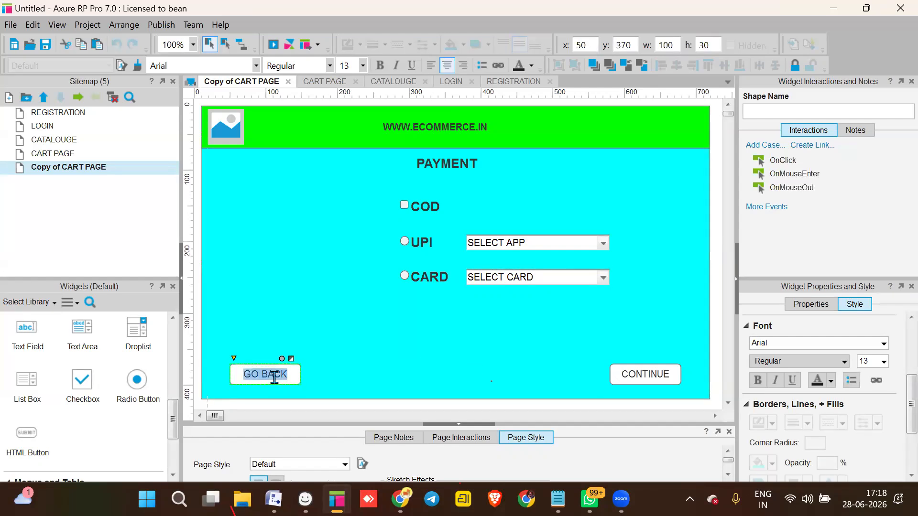
text(CANCE)
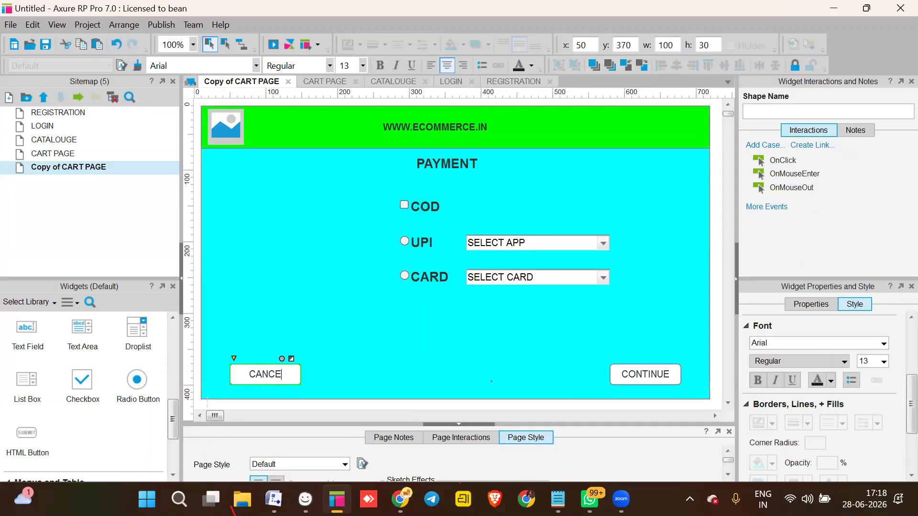
text(L)
click(810, 304)
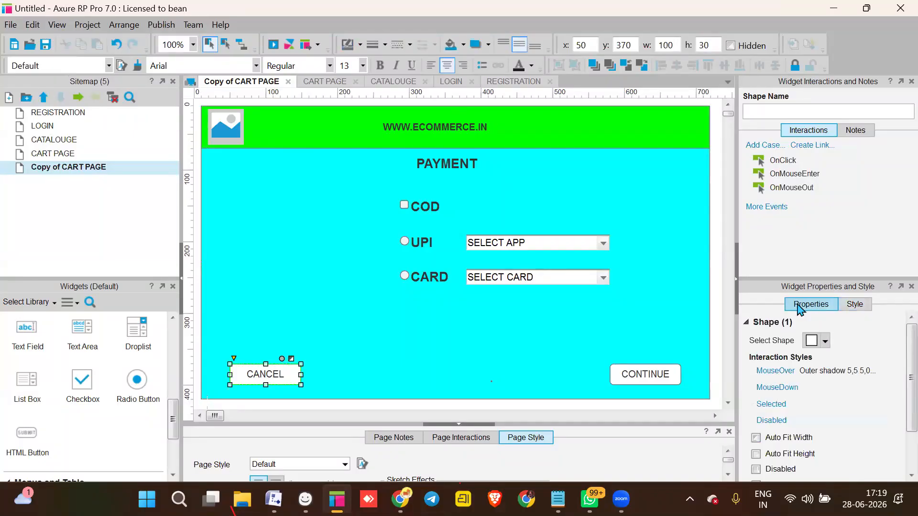
click(779, 373)
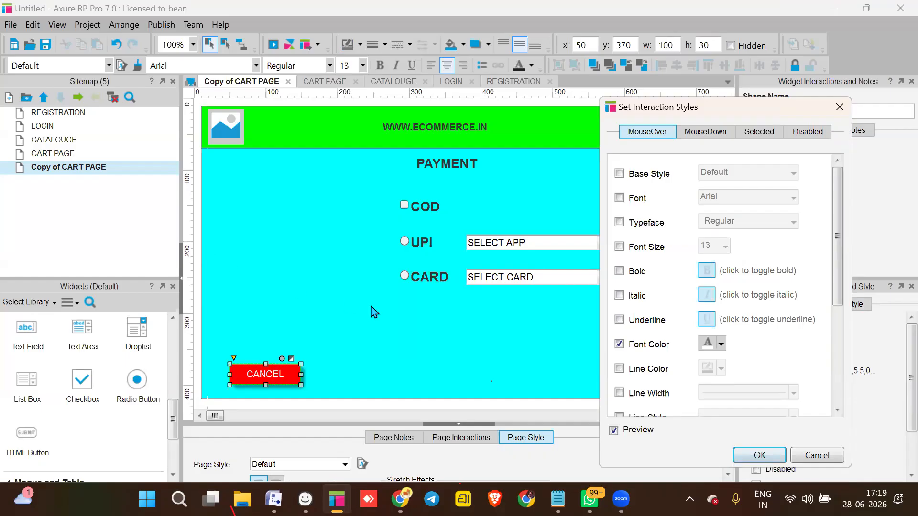
click(832, 459)
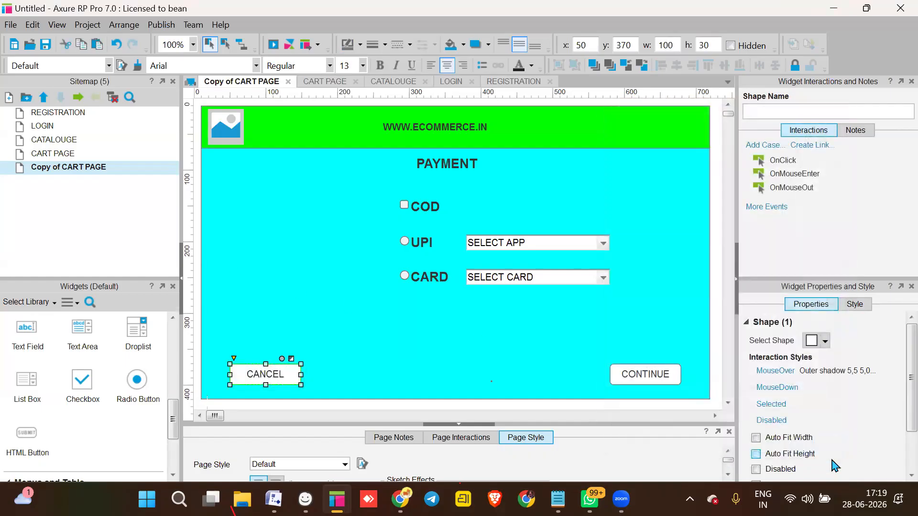
click(630, 380)
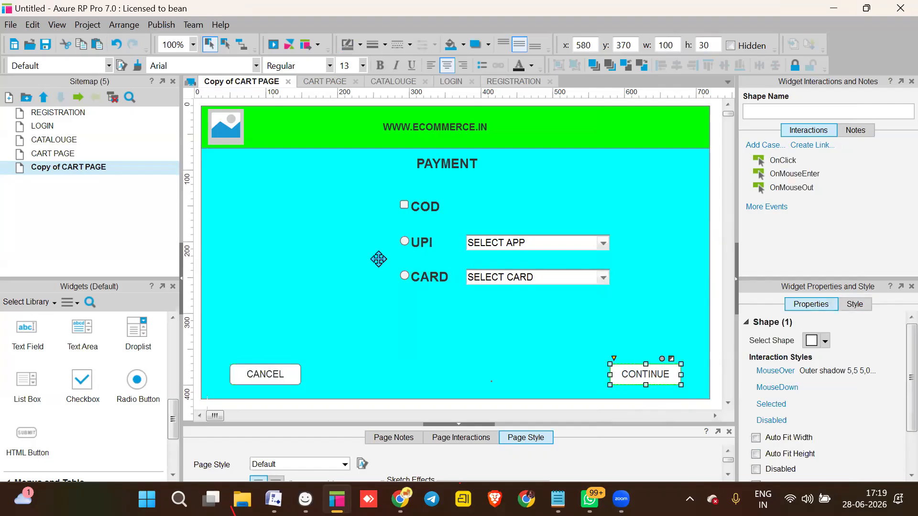
- Rename the copied cart page to PAYMENT PAGE in the Sitemap
right_click(72, 168)
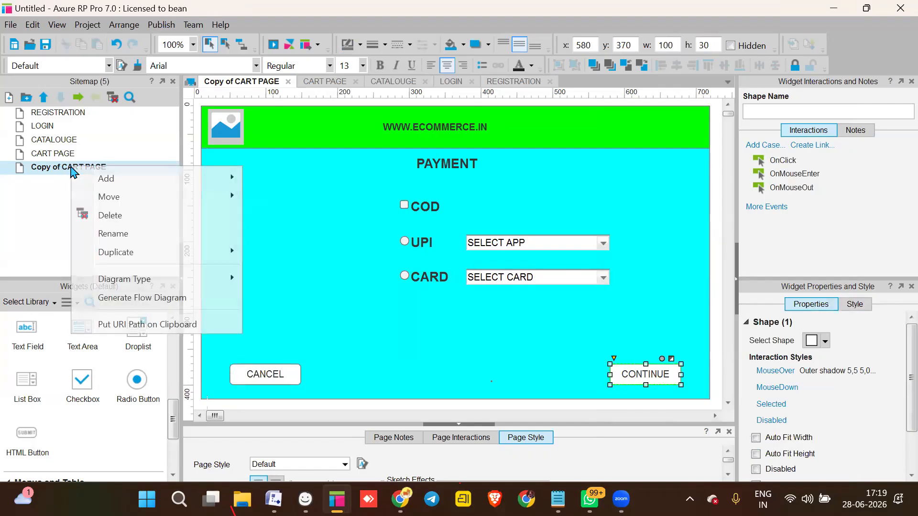
click(113, 233)
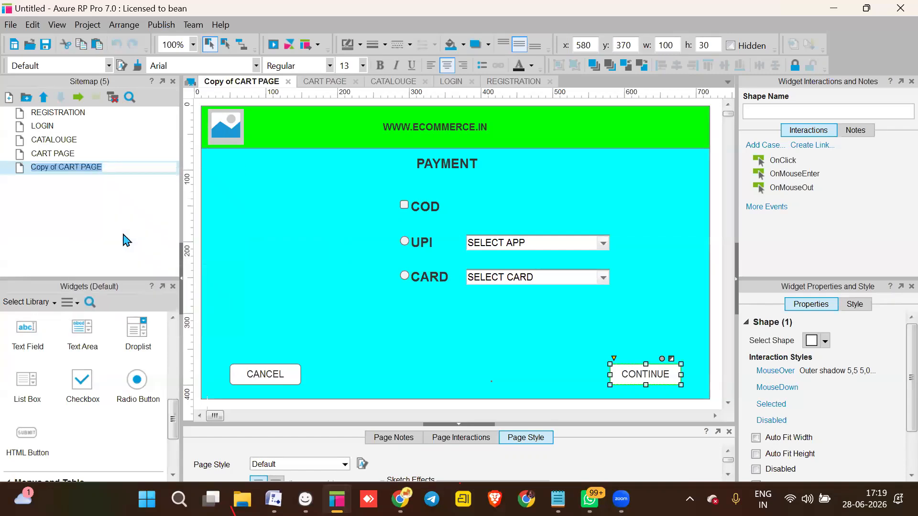
text(PAYMENT PAGE)
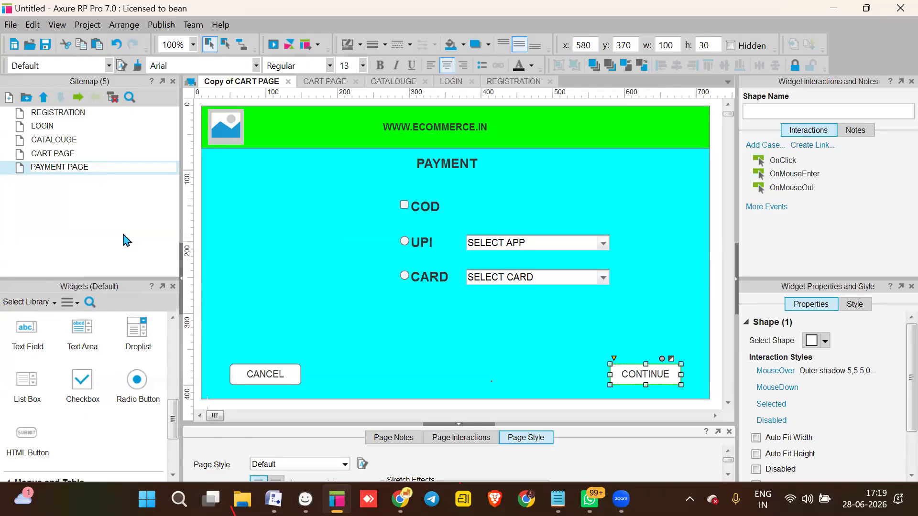
key(Return)
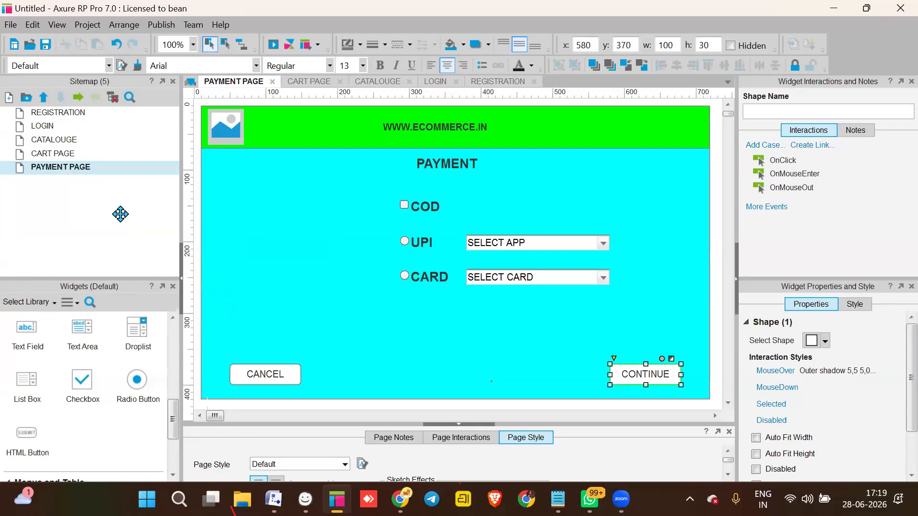
click(408, 340)
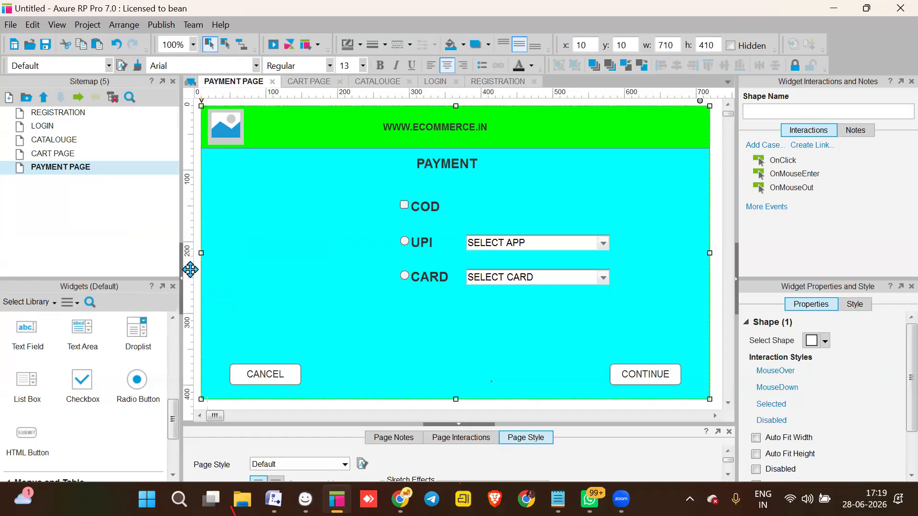
- Duplicate PAYMENT PAGE as ORDER DETAILS and begin retyping its heading to ORDER DETAILS
right_click(101, 173)
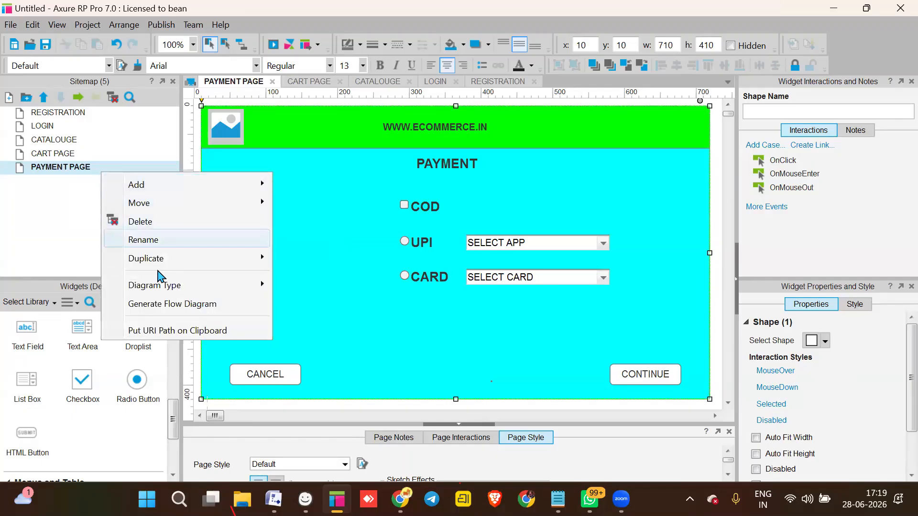
mouse_move(166, 261)
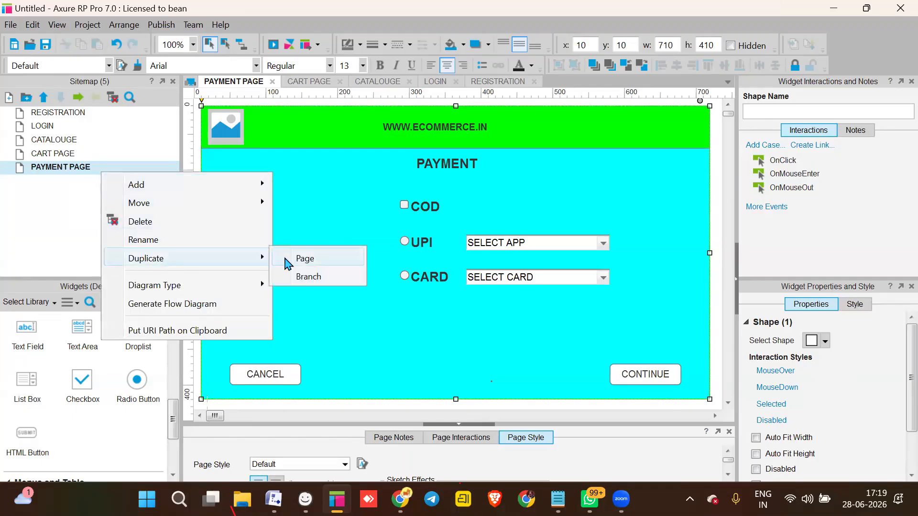
click(306, 259)
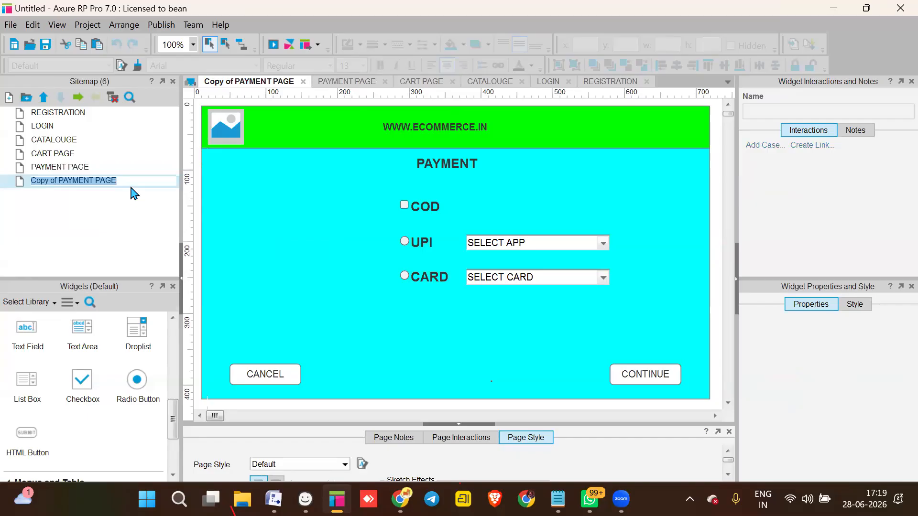
key(BackSpace)
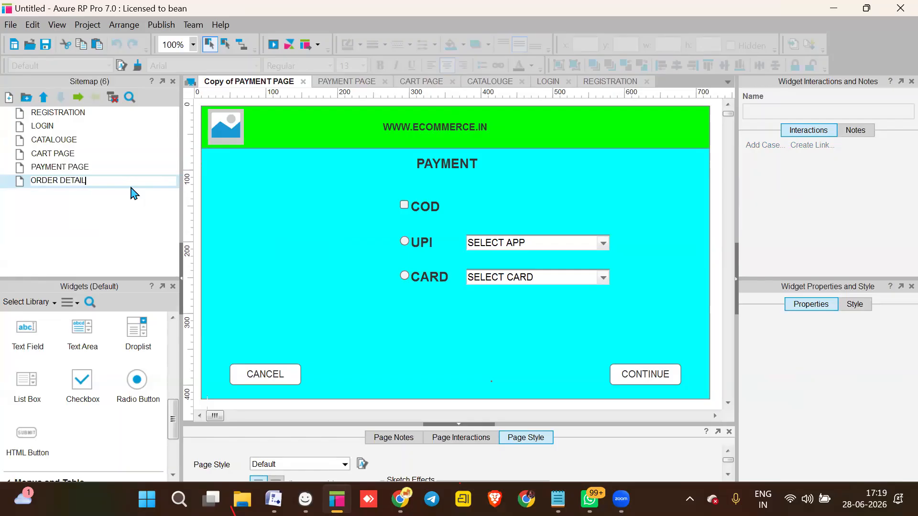
key(Return)
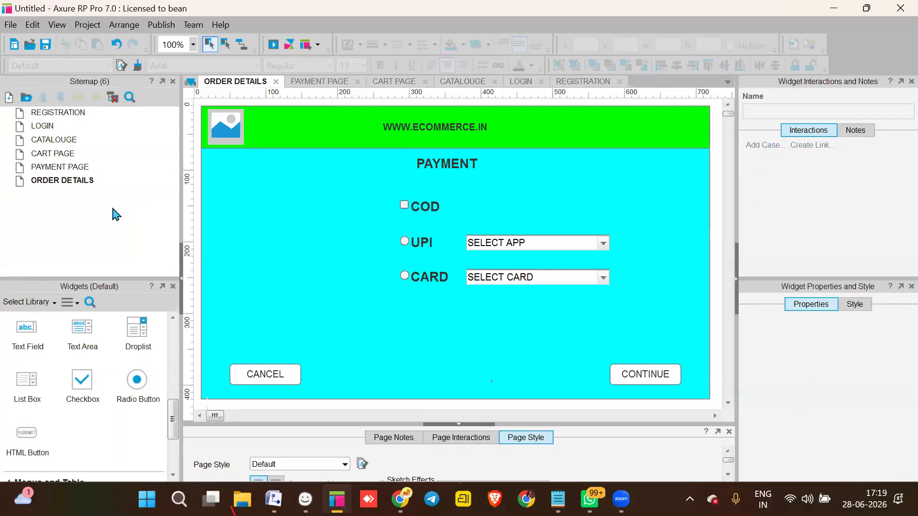
double_click(452, 166)
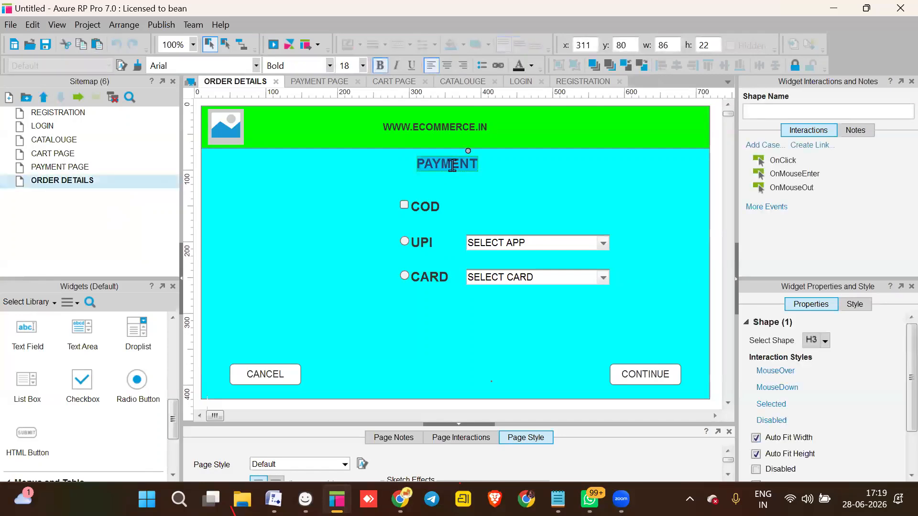
text(ORD)
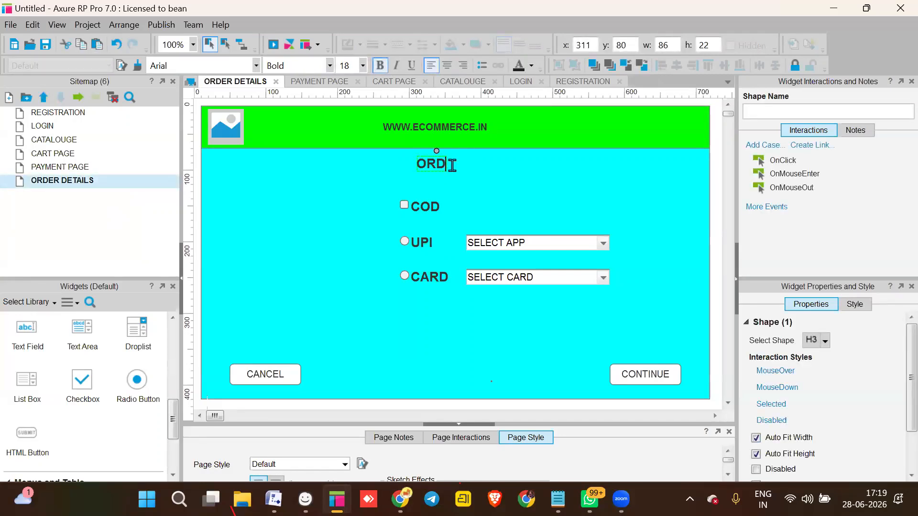
text(ER DET)
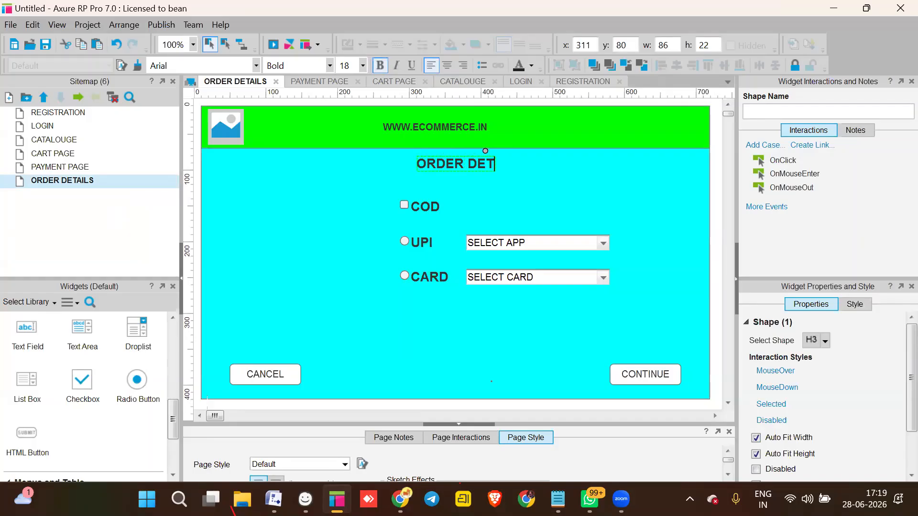
text(AILS)
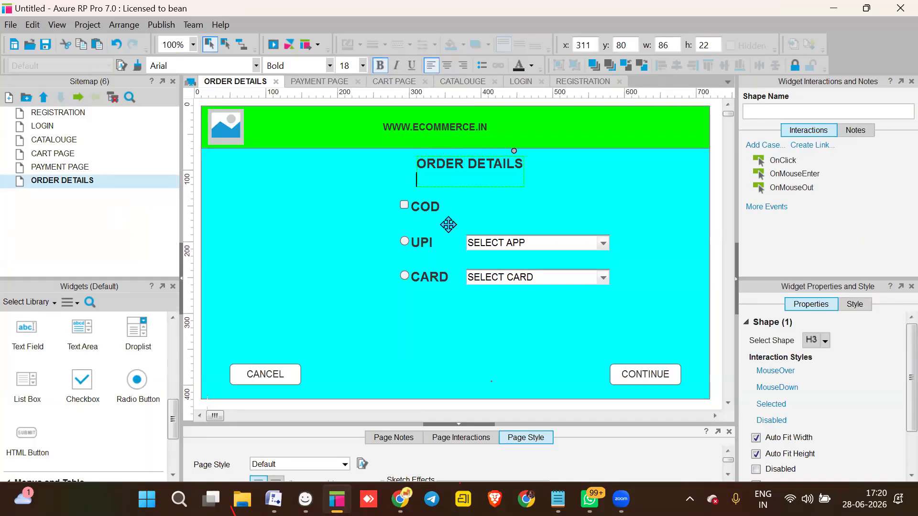
- Delete the COD, UPI and CARD options, both droplists and the CANCEL button
click(426, 213)
click(425, 213)
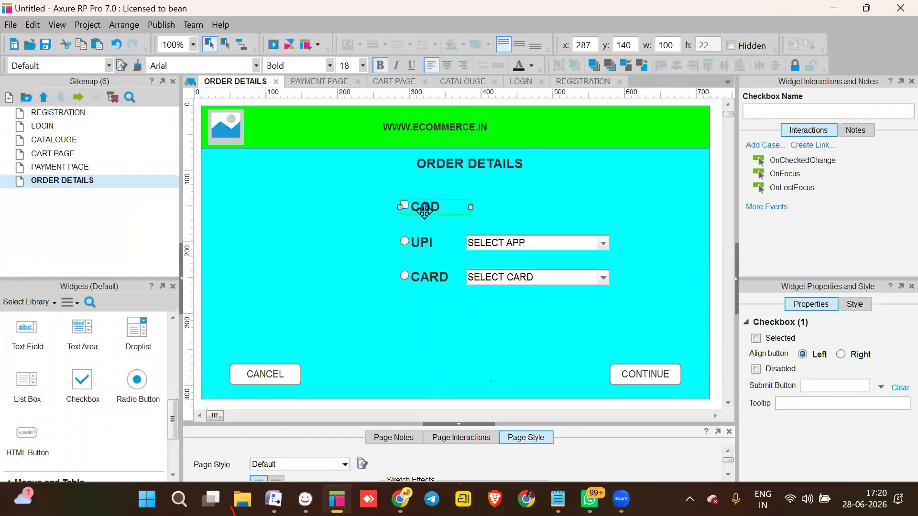
ctrl+click(427, 245)
ctrl+click(517, 240)
ctrl+click(441, 276)
ctrl+click(529, 278)
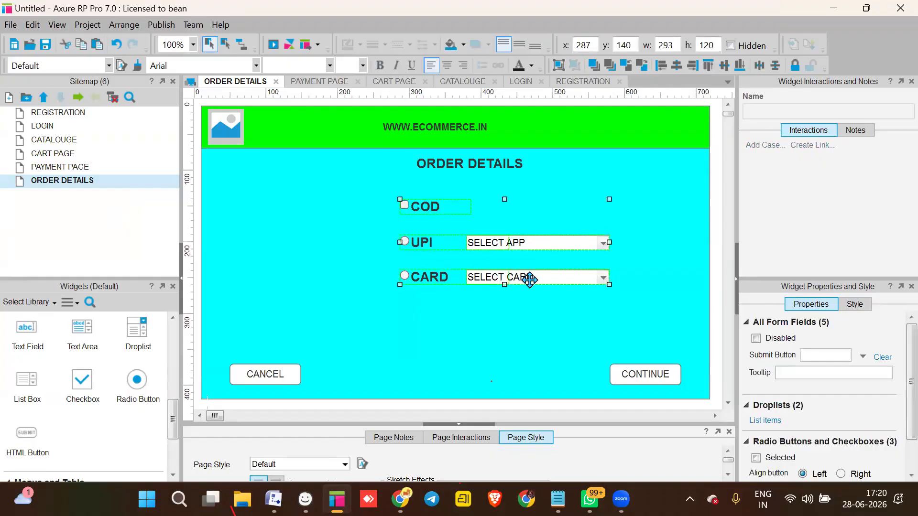
key(Delete)
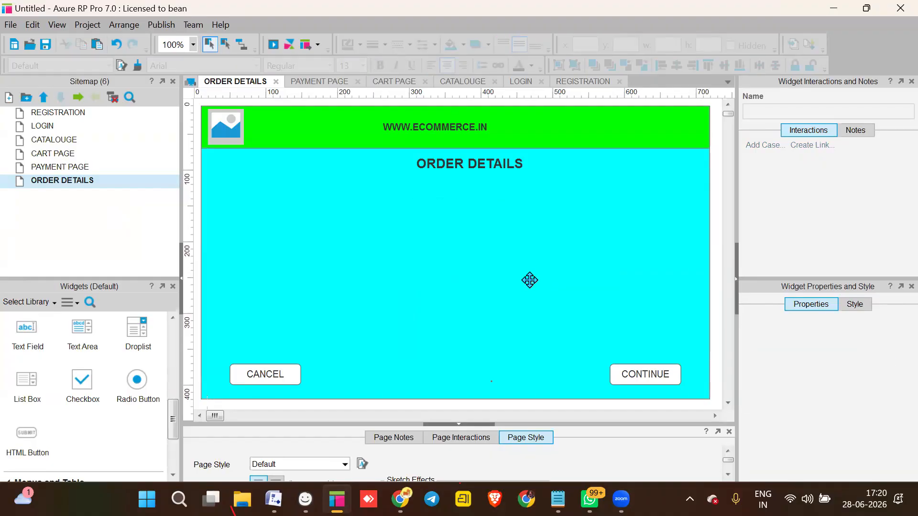
click(265, 375)
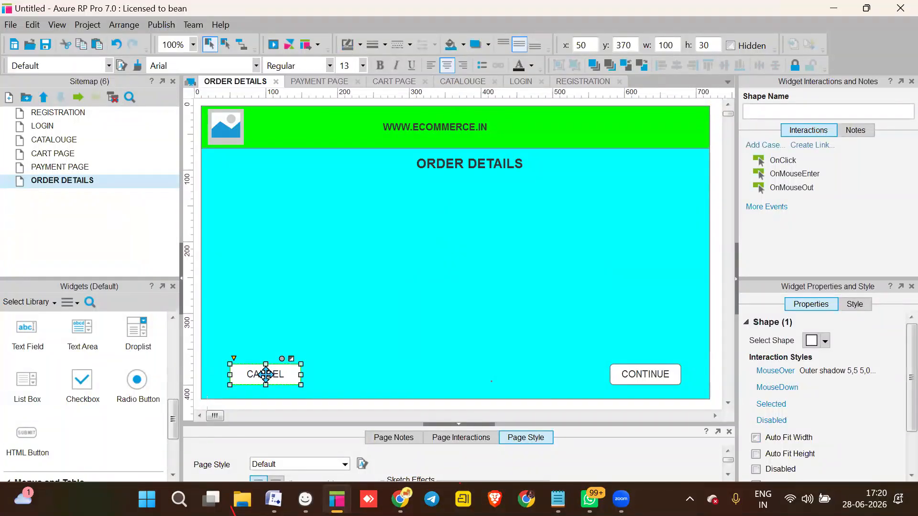
key(Delete)
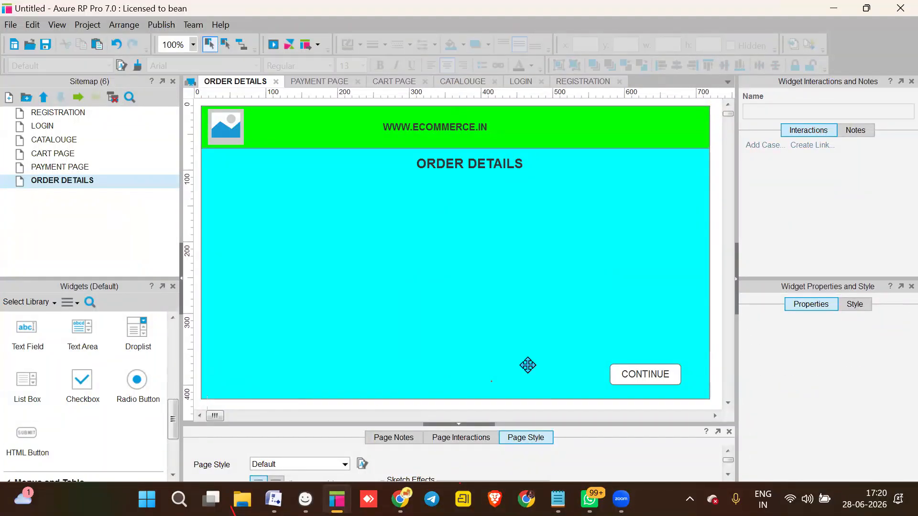
- Move the CONTINUE button, relabel it GO BACK, and give it a left-pointing shape
drag(625, 379, 451, 301)
scroll(450, 301, up, 3)
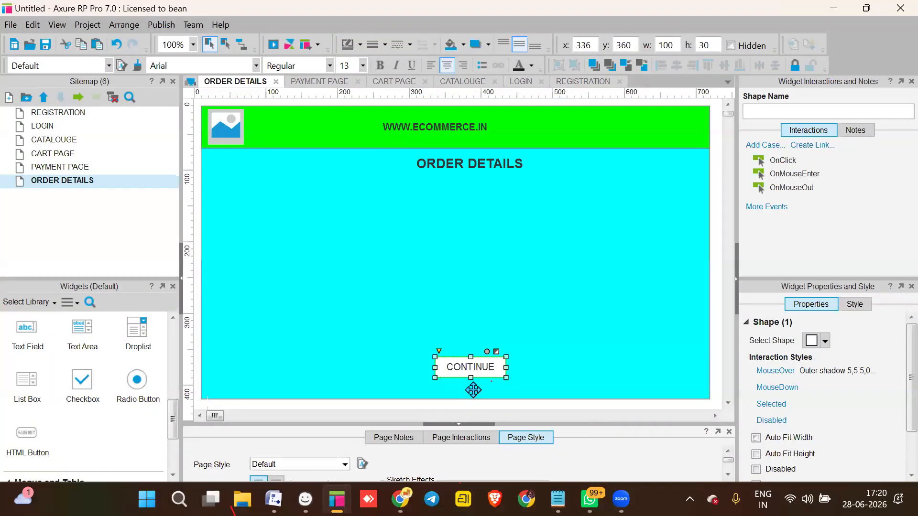
double_click(457, 368)
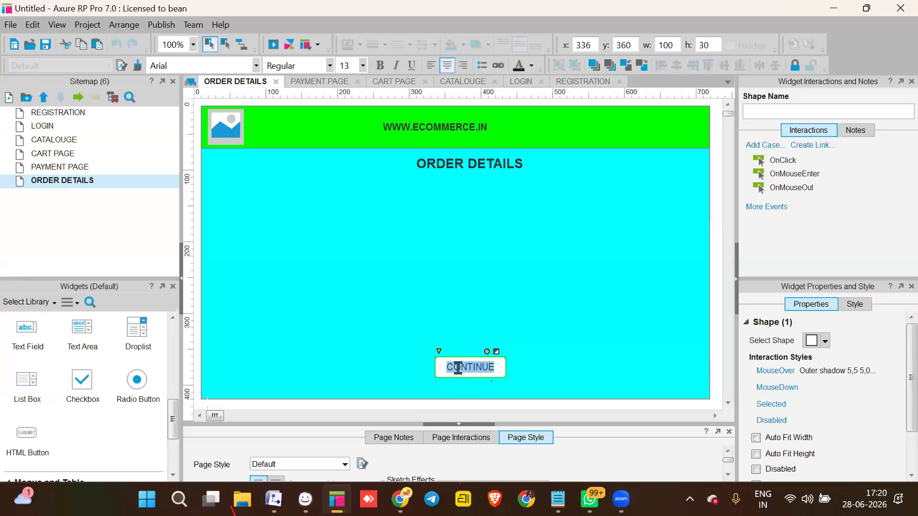
text(GO BACK)
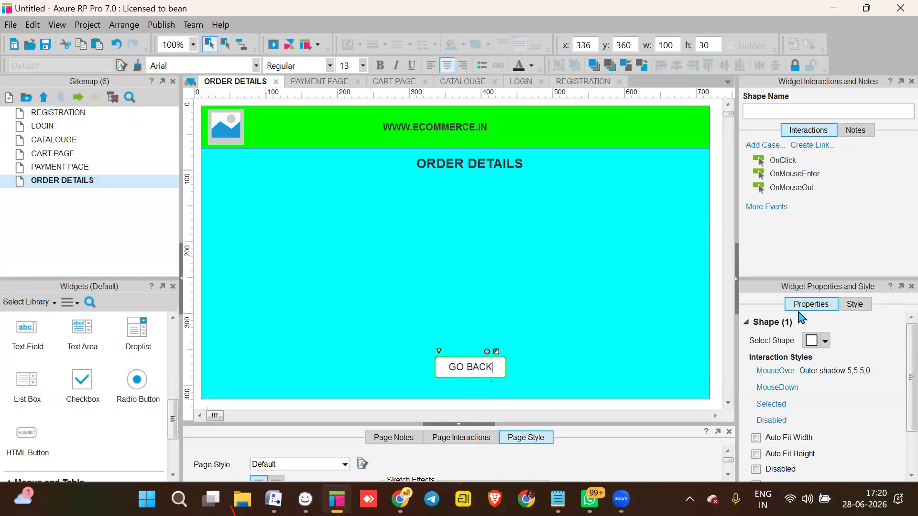
click(824, 342)
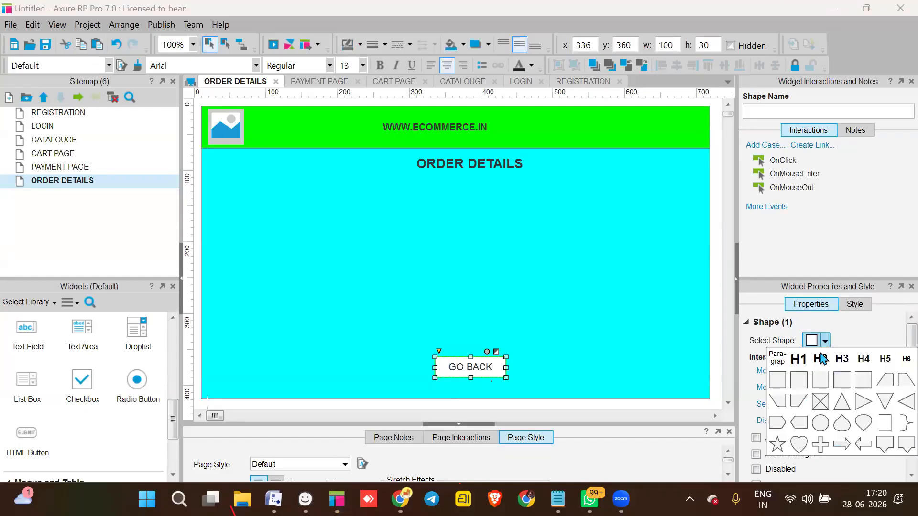
click(796, 424)
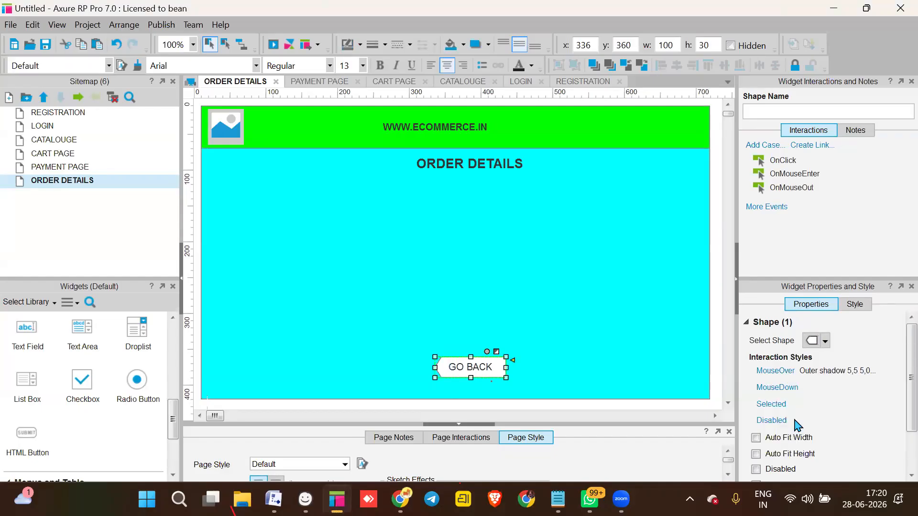
- Give the GO BACK button a yellow mouse-over fill, keeping the outer shadow
click(787, 371)
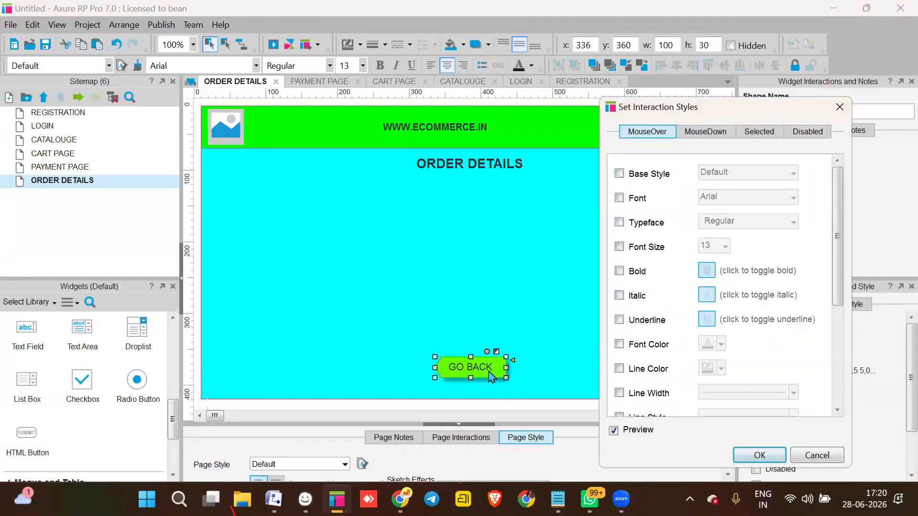
scroll(692, 340, down, 3)
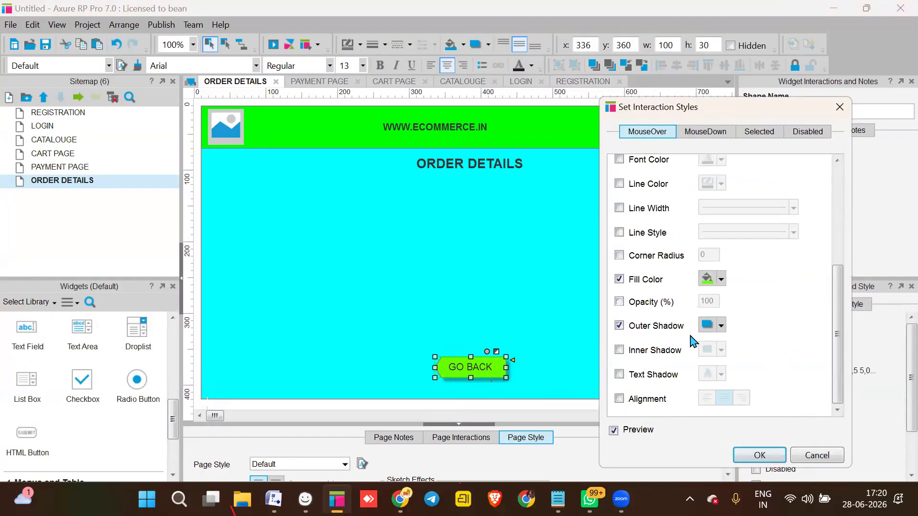
click(721, 280)
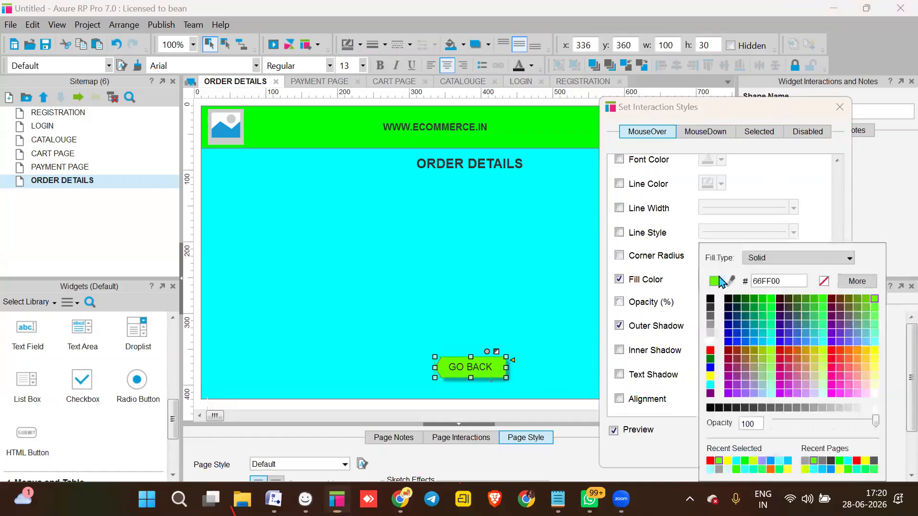
click(875, 354)
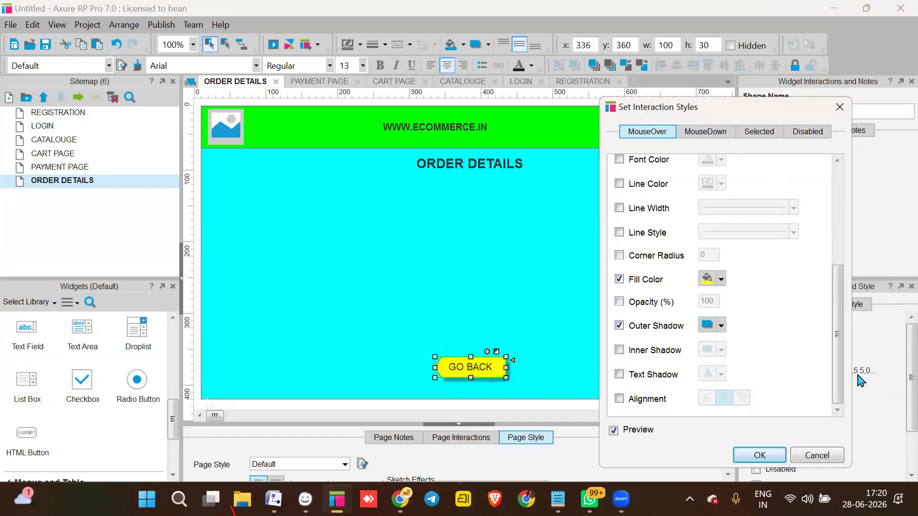
click(759, 456)
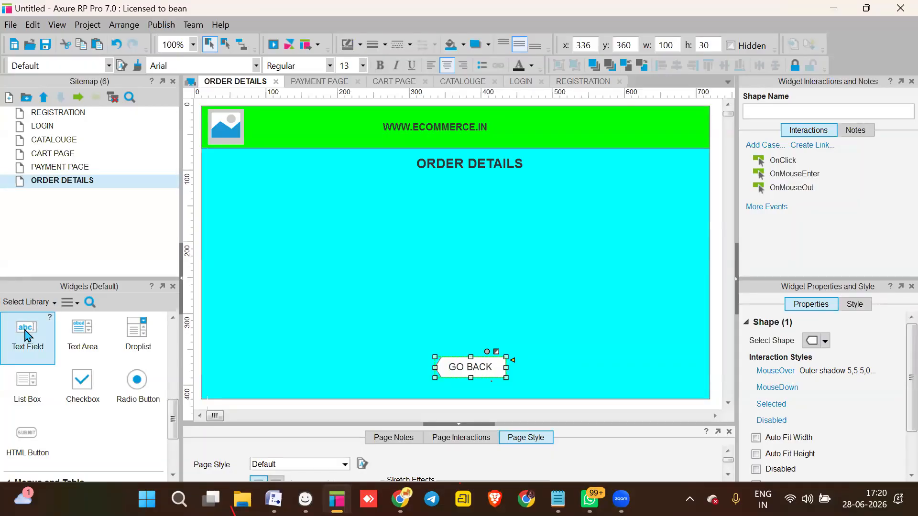
- Place two stacked text fields, a large box below them, and a label beside the first field
drag(25, 335, 408, 194)
drag(34, 341, 410, 228)
scroll(9, 366, down, 3)
scroll(7, 365, down, 2)
scroll(9, 366, up, 7)
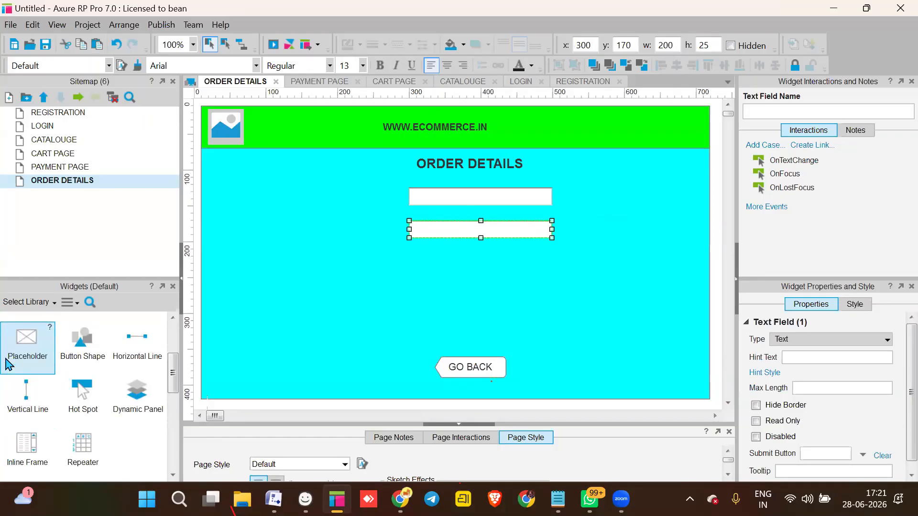
scroll(9, 365, up, 3)
drag(138, 404, 411, 246)
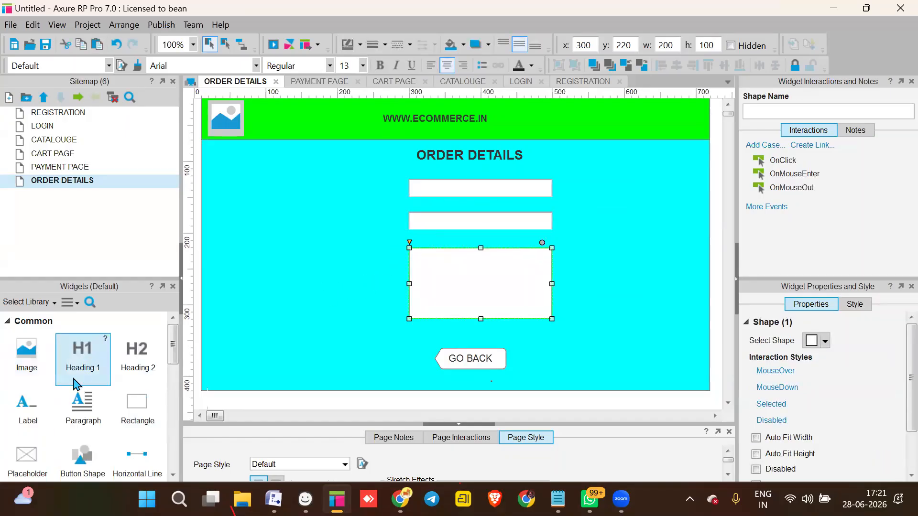
drag(27, 402, 367, 182)
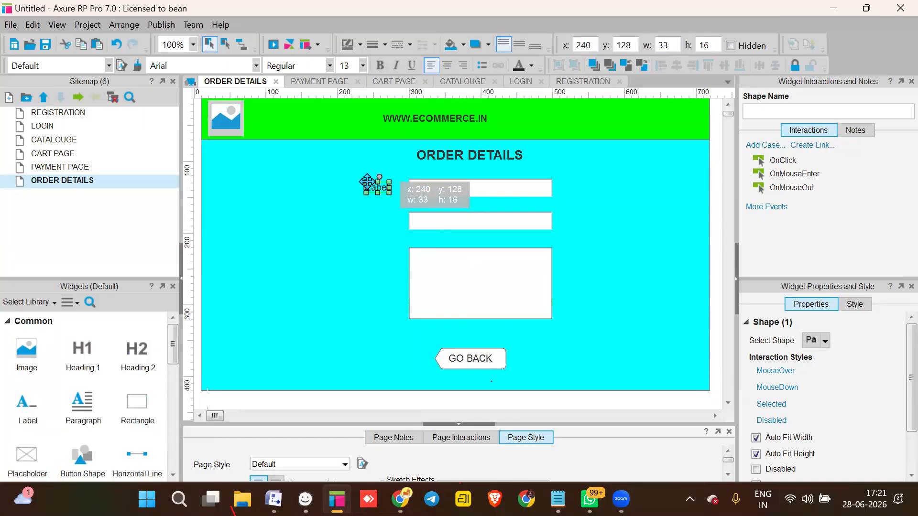
- Label the first text field TRANSXN ID and line the label up to its left
double_click(366, 182)
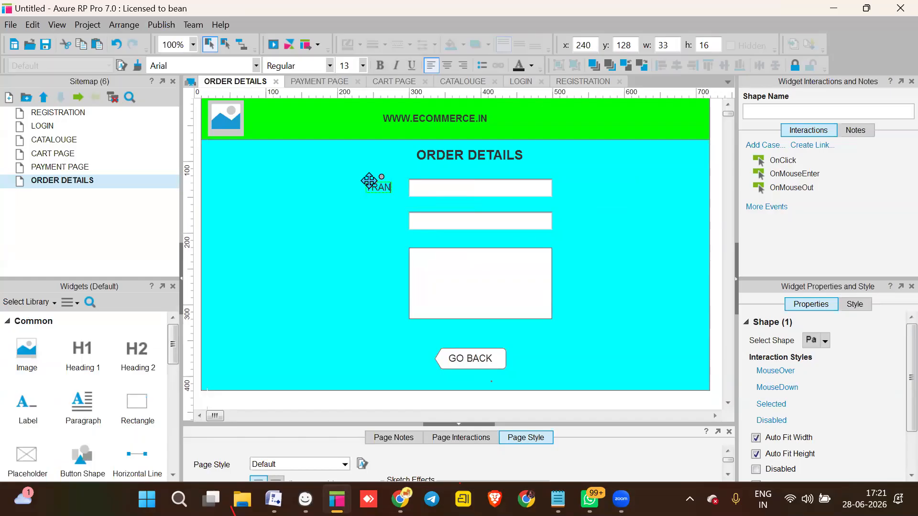
text(TRANSXN ID)
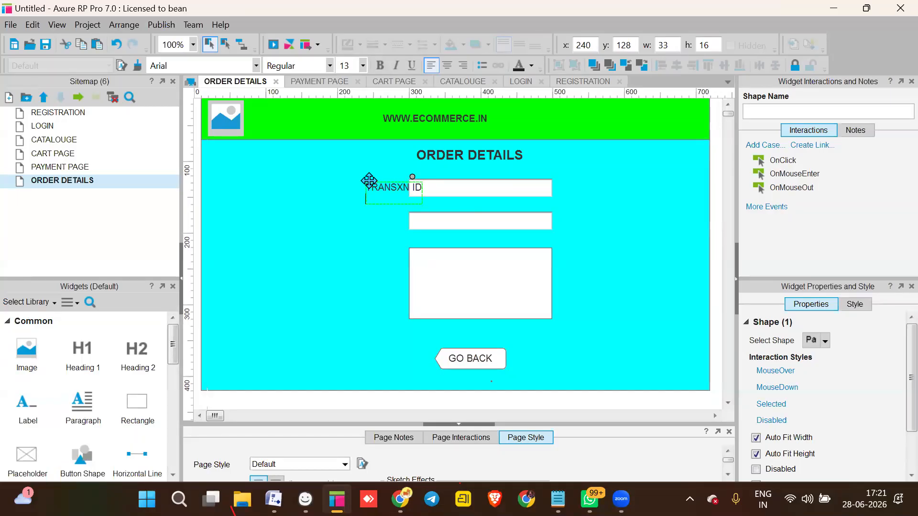
click(487, 187)
click(386, 184)
drag(387, 184, 354, 192)
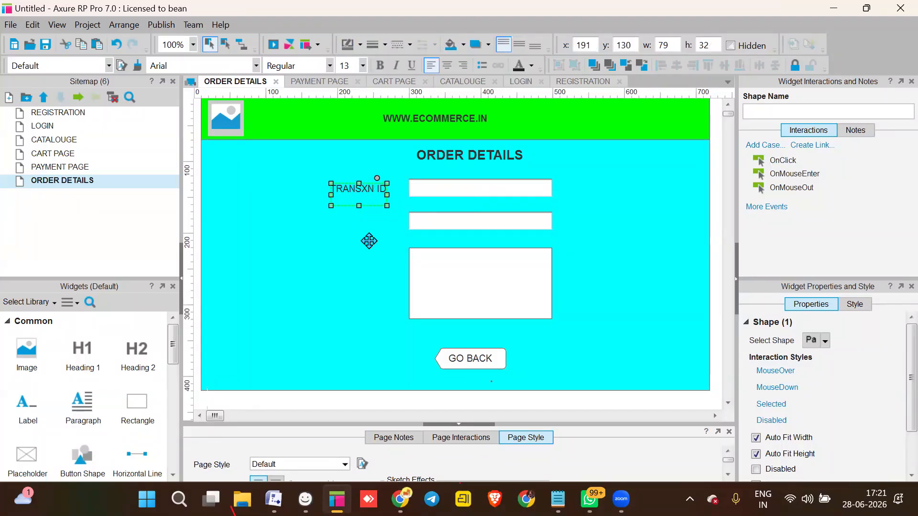
click(366, 236)
click(367, 187)
drag(378, 186, 379, 191)
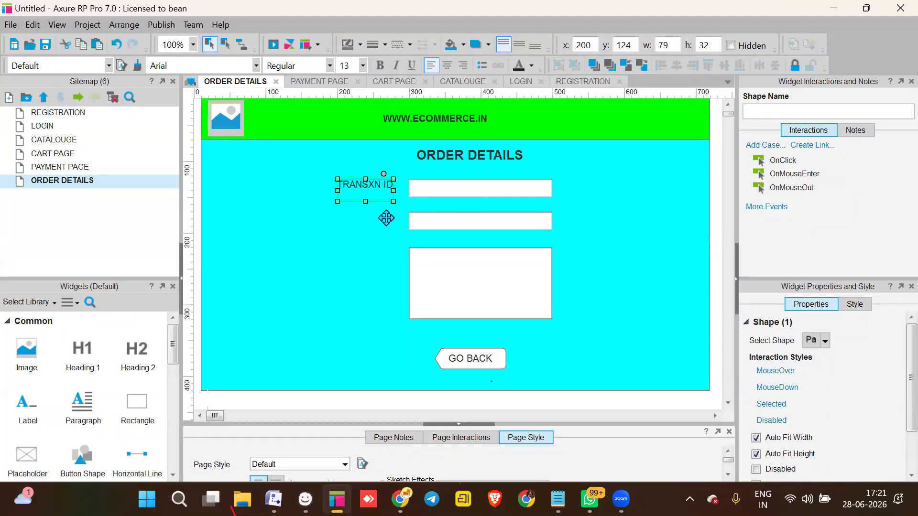
- Make the TRANSXN ID label bold and duplicate it
click(855, 304)
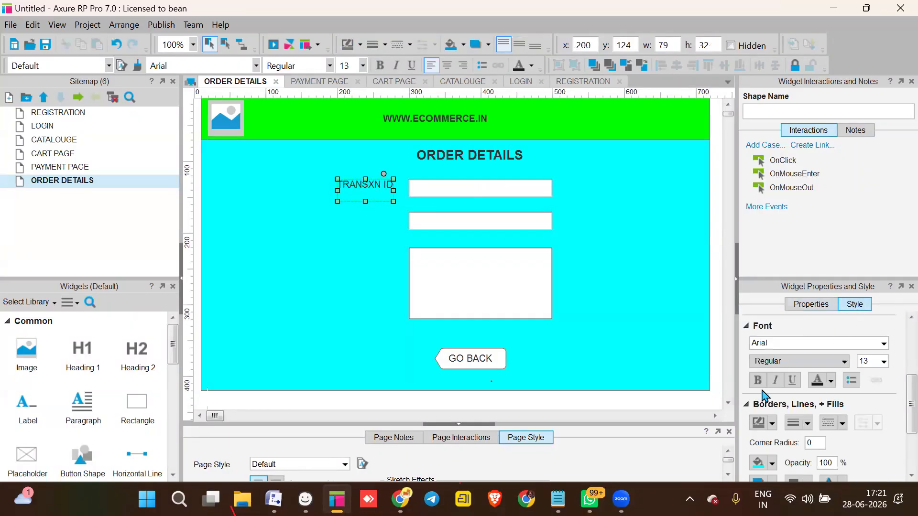
click(758, 381)
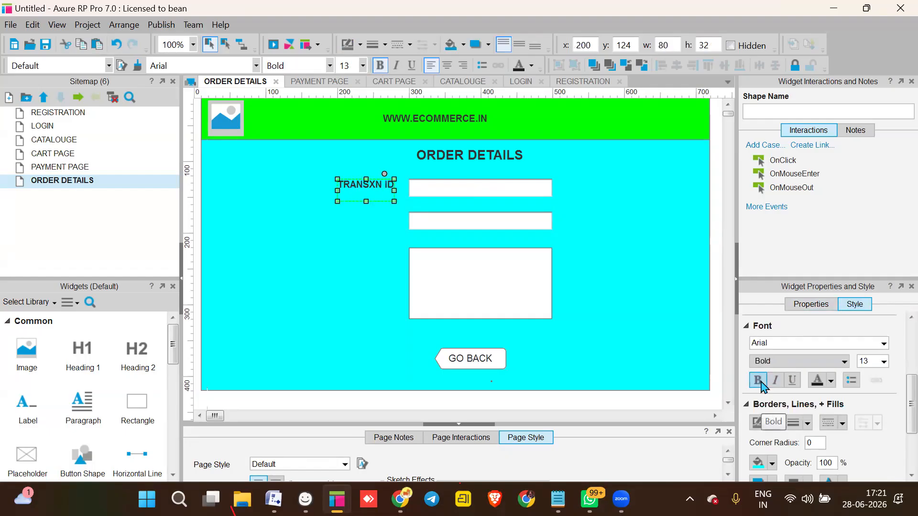
click(311, 253)
click(367, 184)
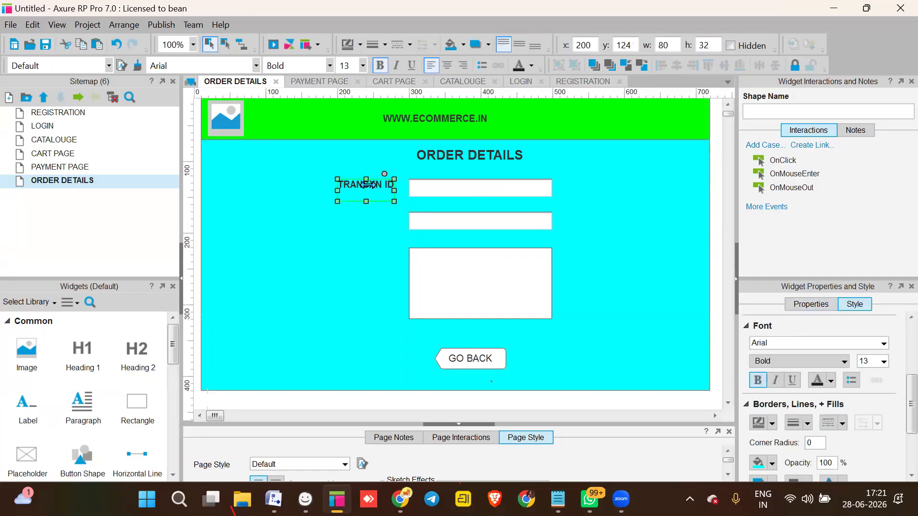
key(ctrl+d)
- Move the label copy beside the second field, rename it REFERENCE ID, and align it under TRANSXN ID
drag(360, 192, 356, 217)
double_click(355, 219)
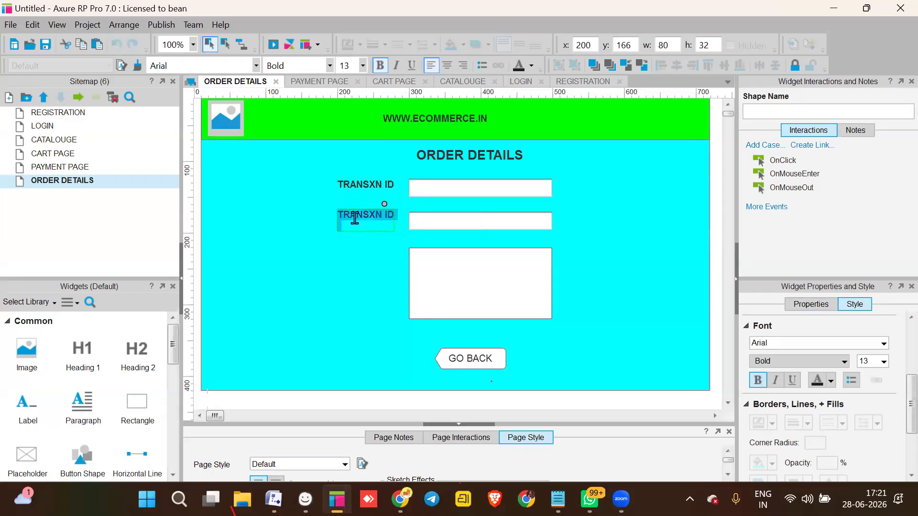
text(REFERENCE)
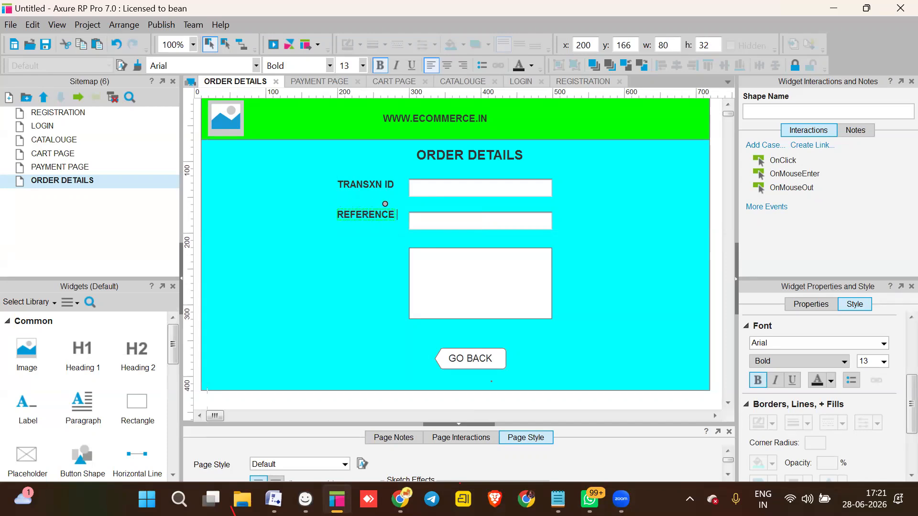
click(293, 238)
click(367, 218)
drag(366, 217, 357, 225)
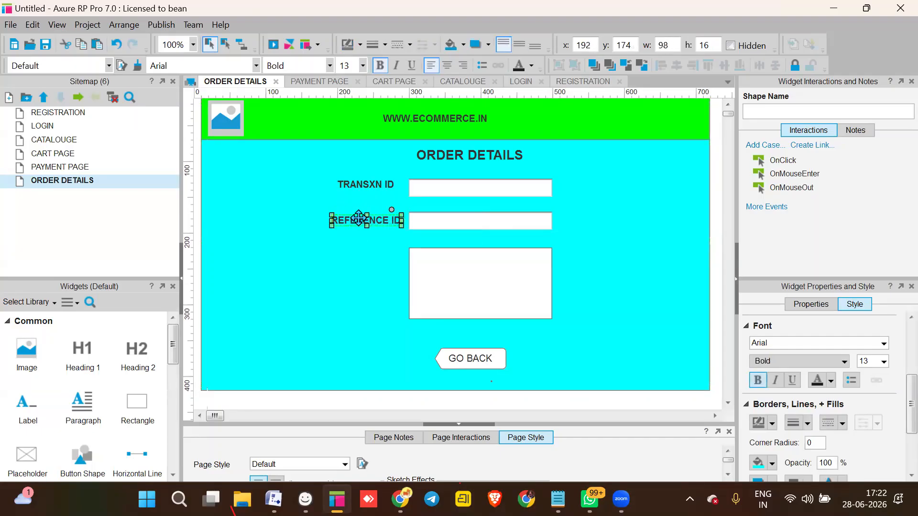
click(350, 184)
mouse_move(350, 187)
mouse_down()
mouse_move(374, 199)
mouse_move(393, 196)
mouse_move(362, 190)
mouse_up()
click(361, 261)
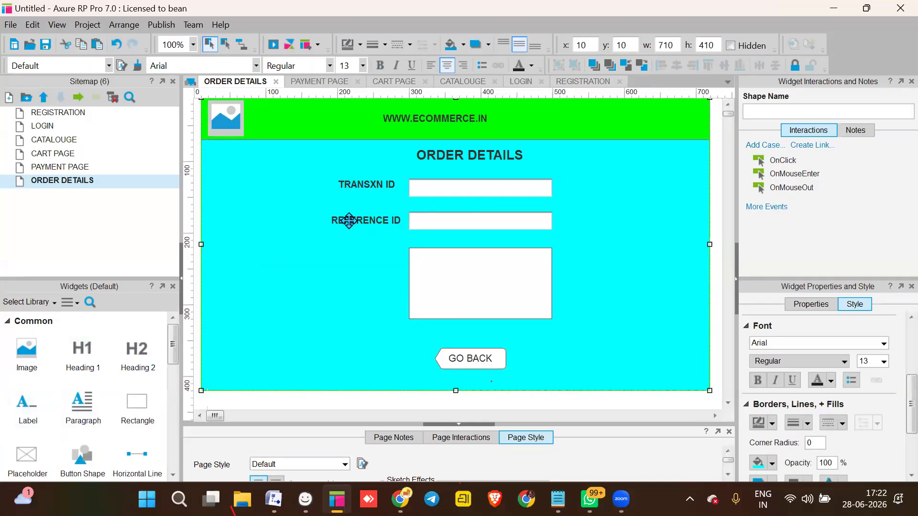
- Duplicate REFERENCE ID beside the large box and rename it ODER DETAILS
click(365, 225)
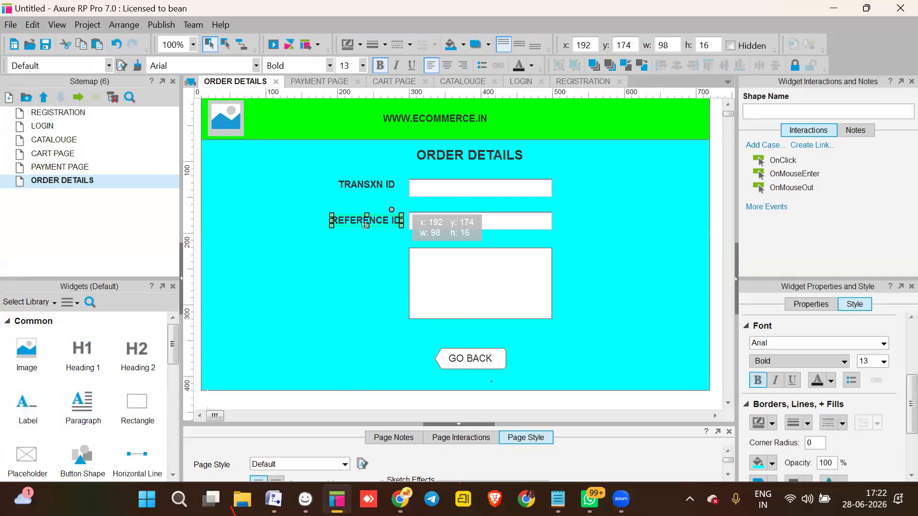
key(ctrl+d)
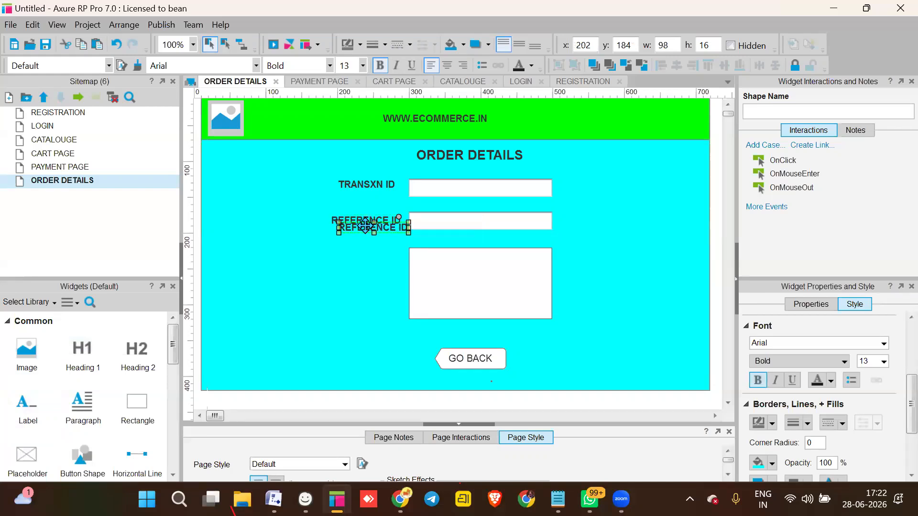
drag(364, 225, 356, 261)
double_click(357, 256)
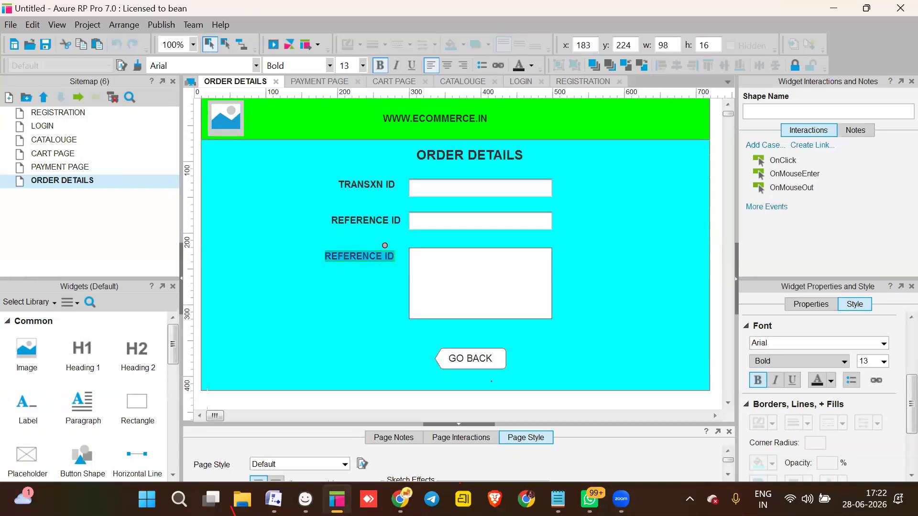
text(ODER DE)
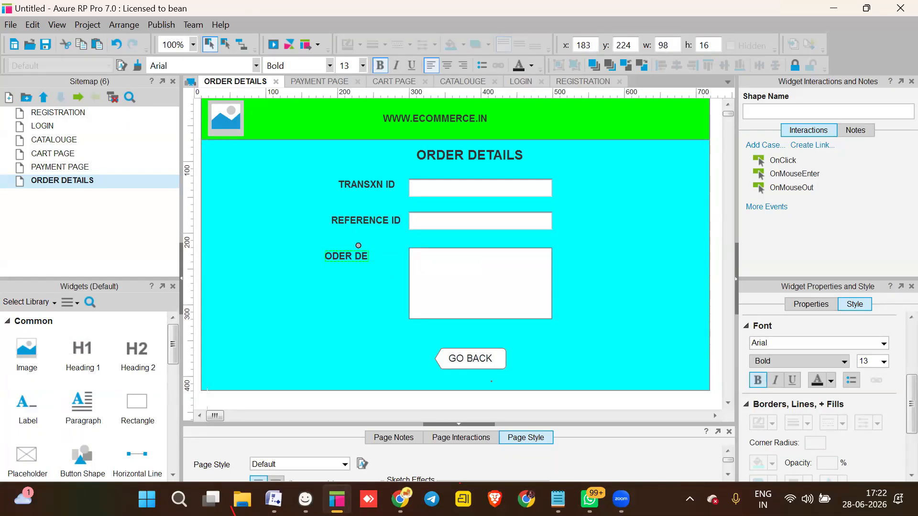
text(TAILS)
click(358, 290)
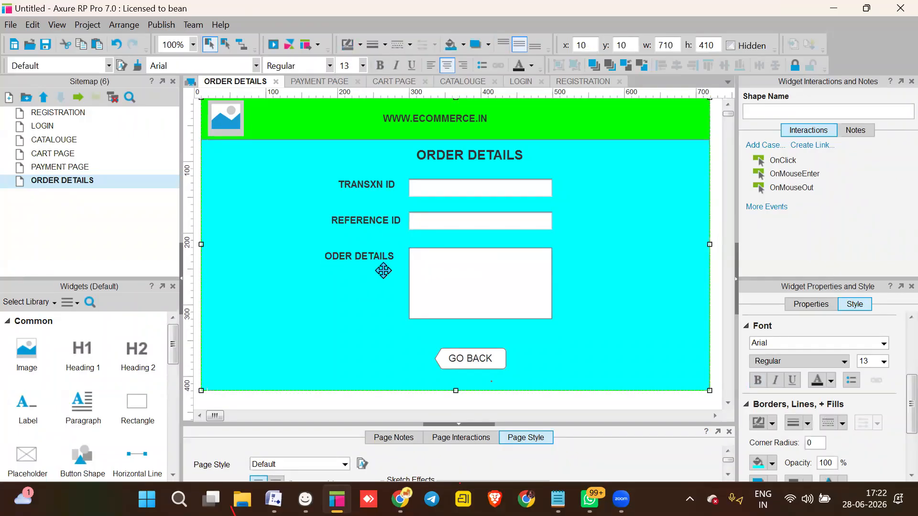
click(436, 194)
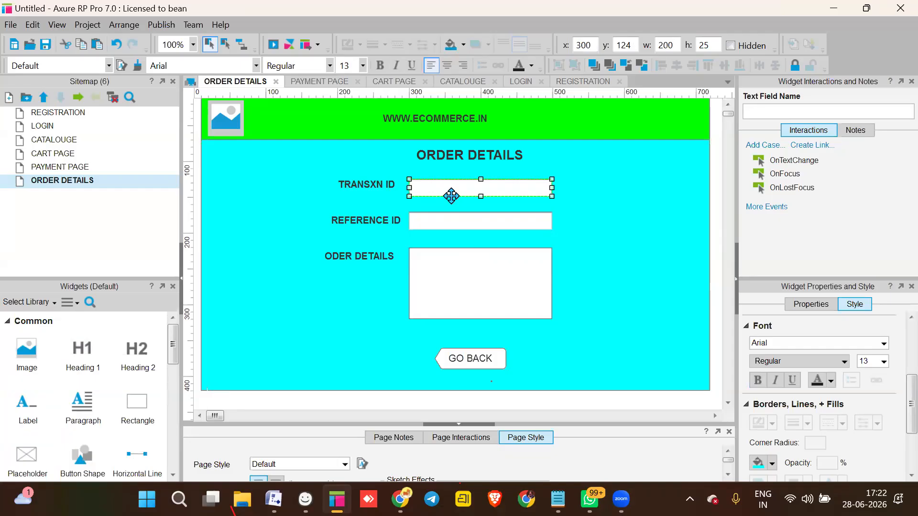
- Fill the TRANSXN ID and REFERENCE ID text fields with bright green (66FF00)
scroll(795, 340, down, 3)
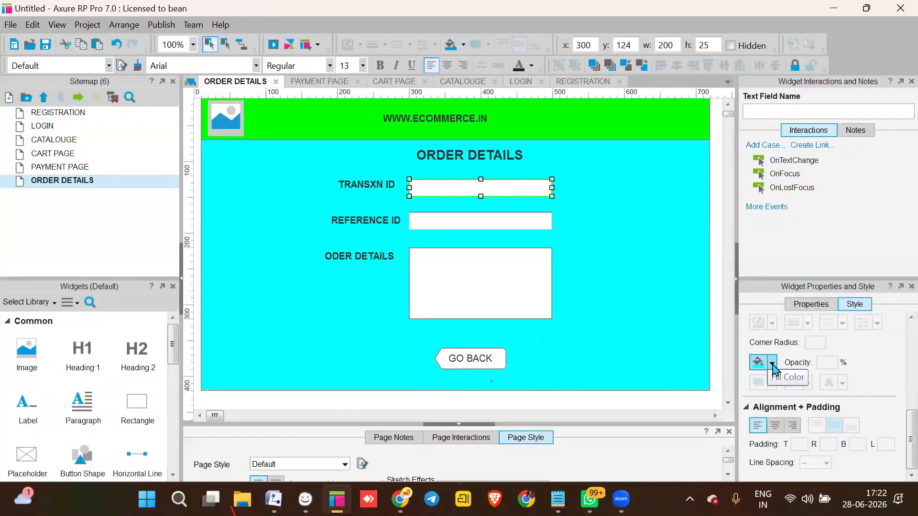
click(772, 364)
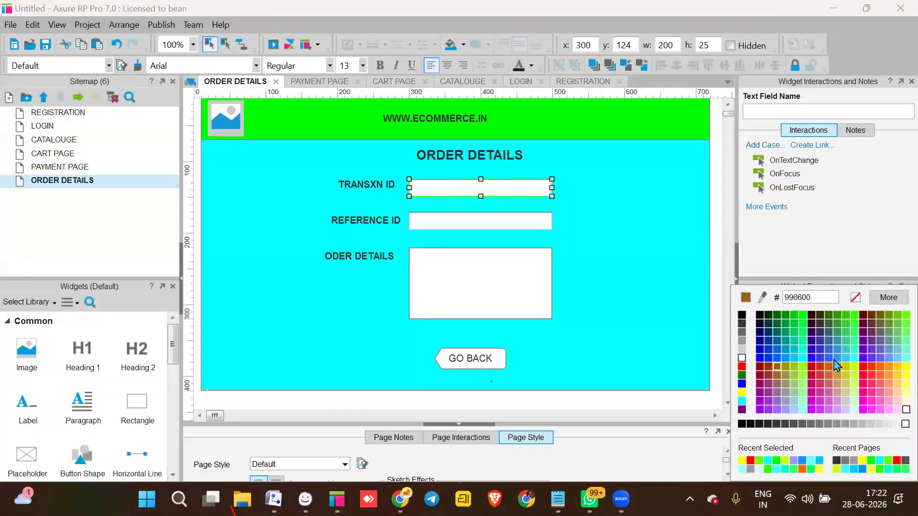
click(896, 317)
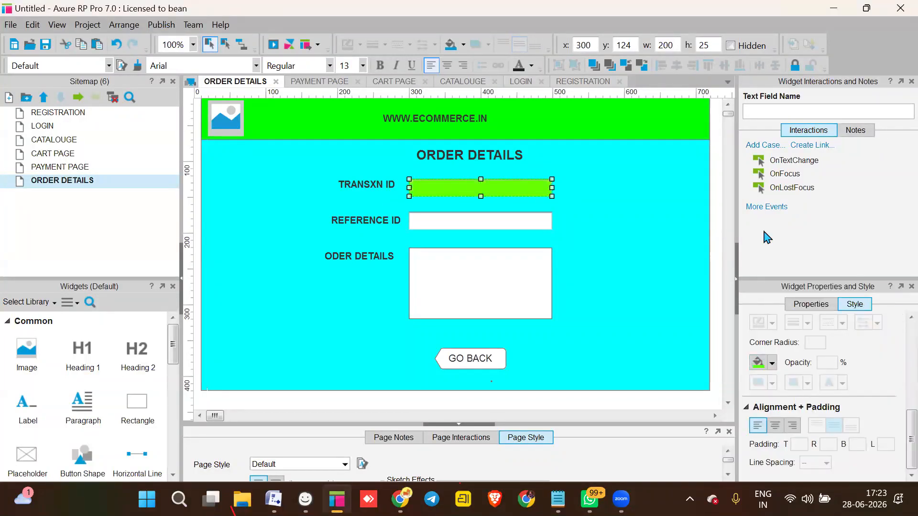
click(502, 225)
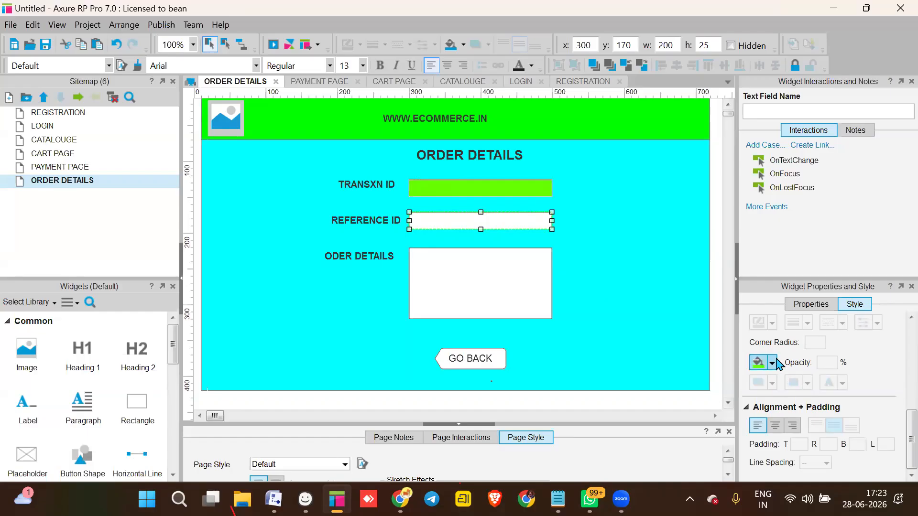
click(773, 364)
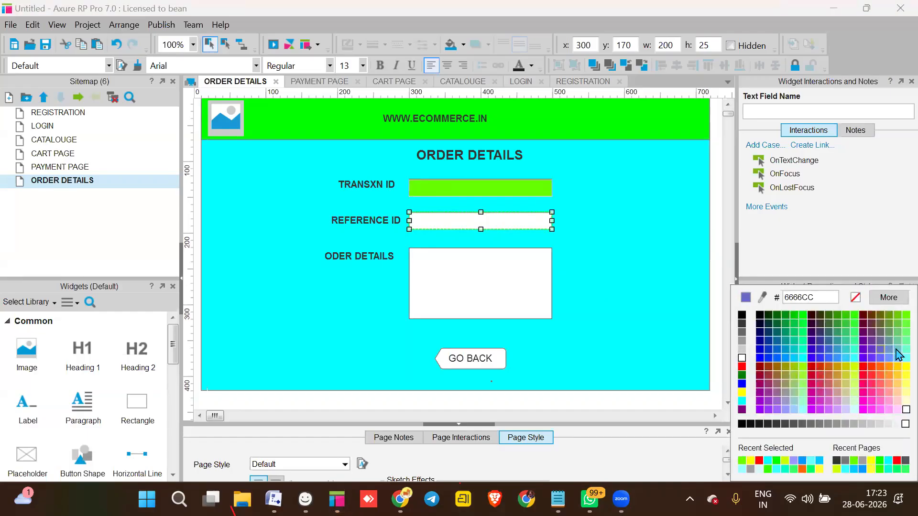
click(897, 318)
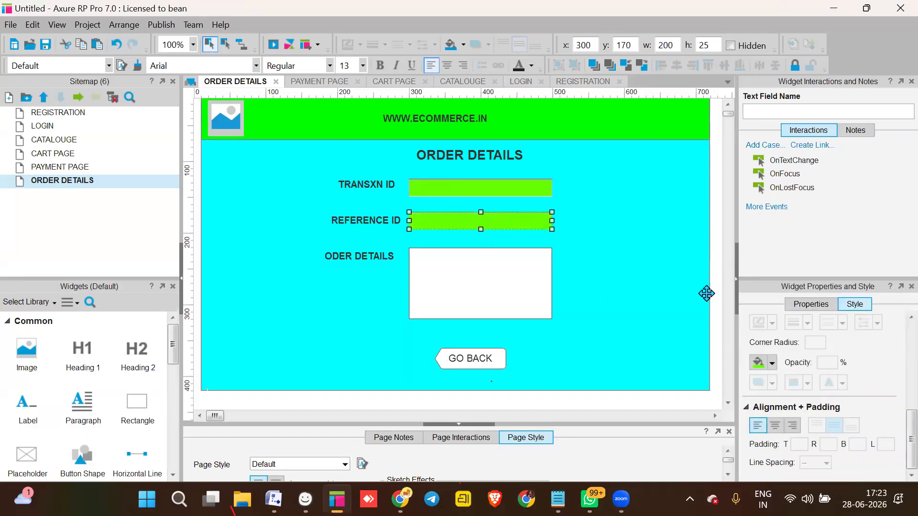
click(518, 291)
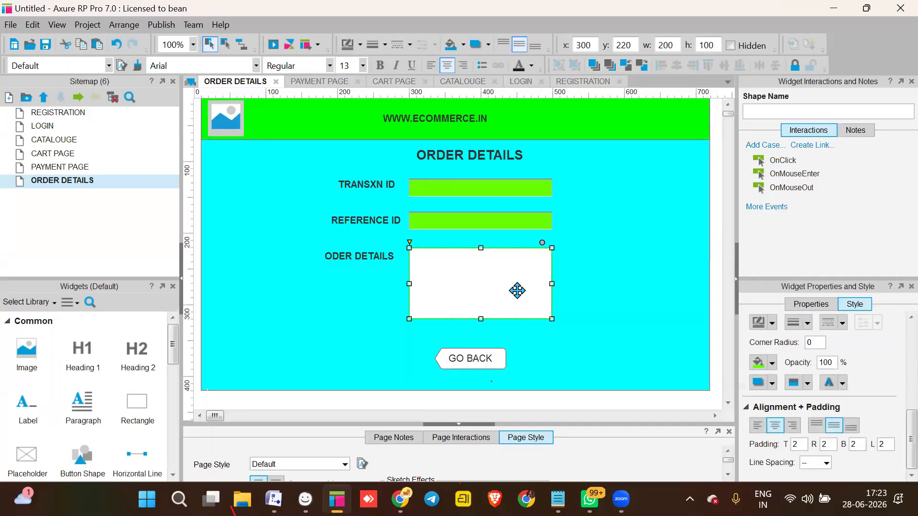
click(475, 185)
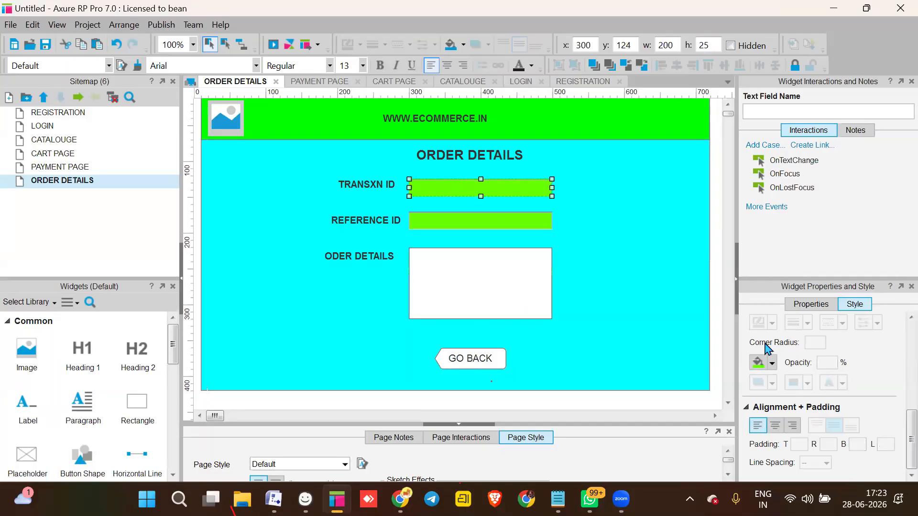
- Fill the ODER DETAILS rectangle yellow and turn on its outer shadow
click(473, 292)
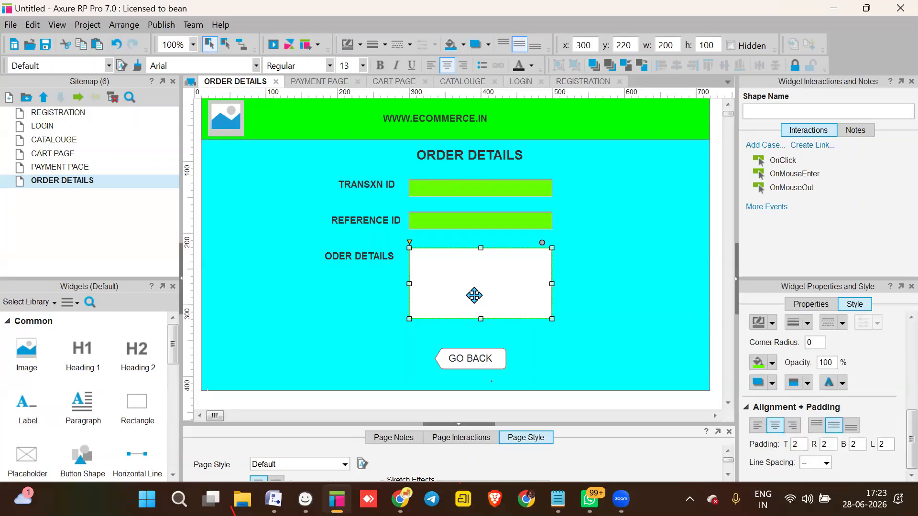
click(764, 364)
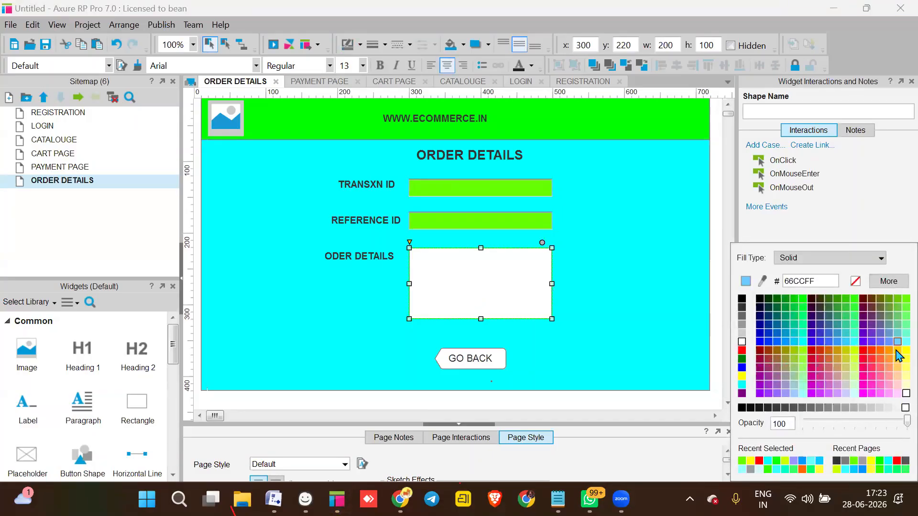
click(899, 354)
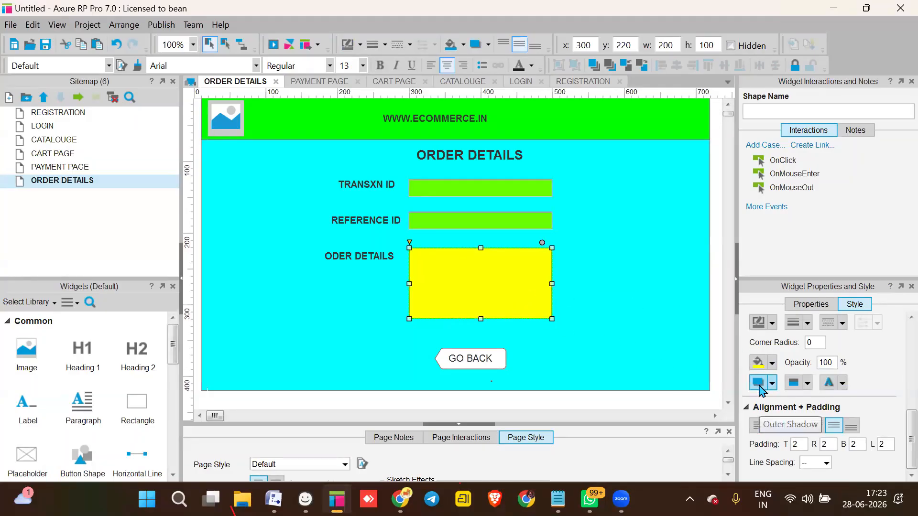
click(773, 383)
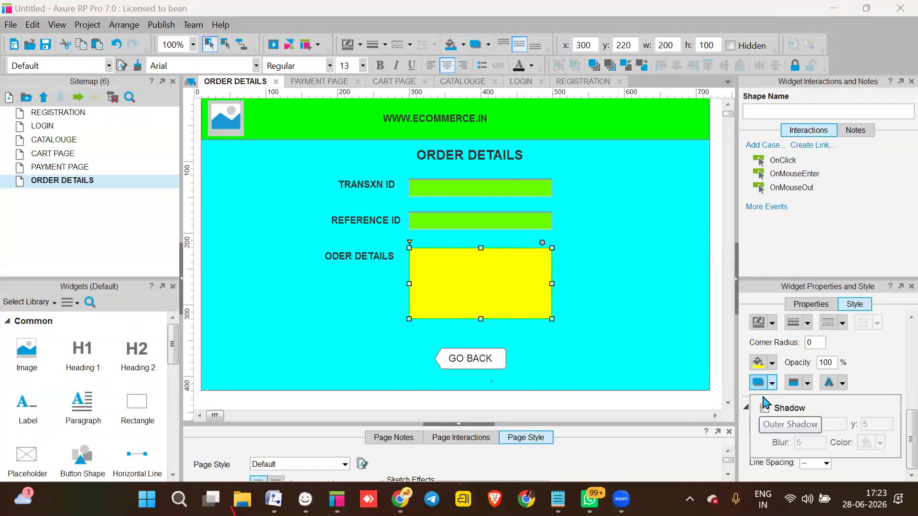
click(765, 409)
click(600, 301)
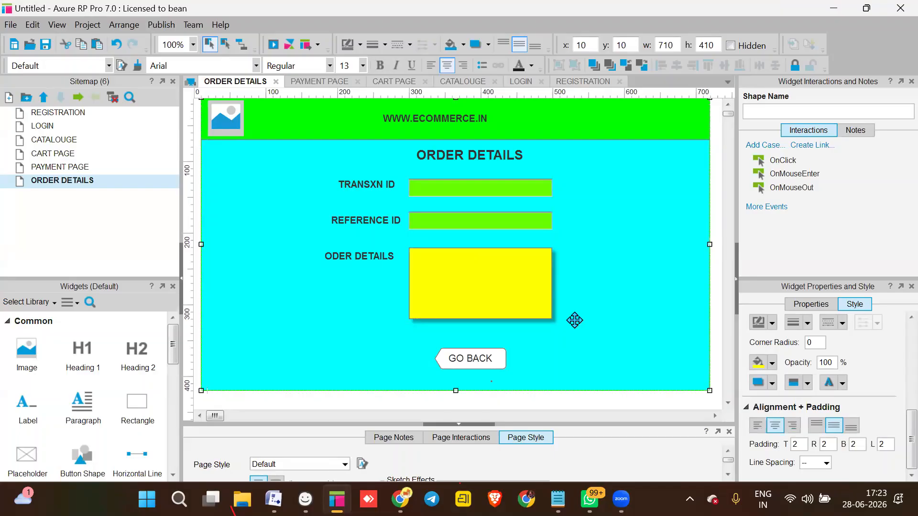
- Link the REGISTRATION page's ACTION button to the LOGIN page
double_click(60, 113)
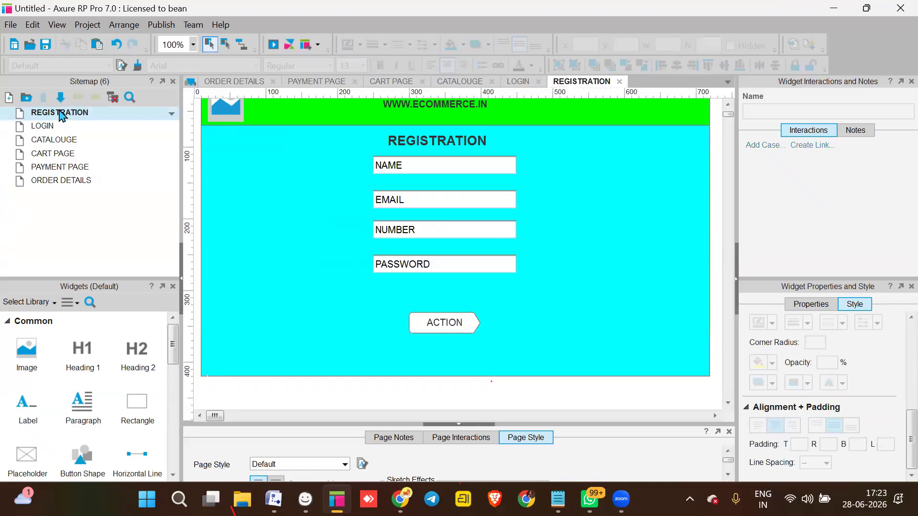
click(421, 323)
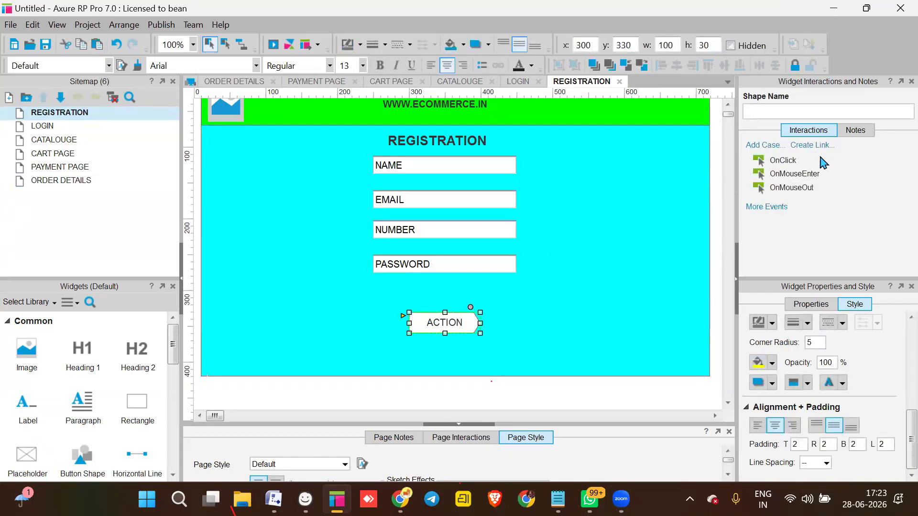
click(811, 146)
click(795, 191)
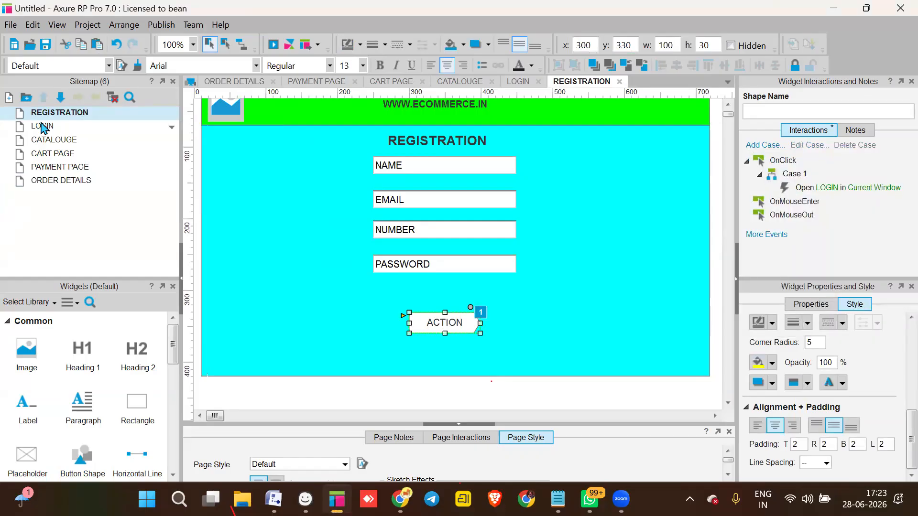
- Relabel the LOGIN page's ACTION button as LOGIN
double_click(42, 127)
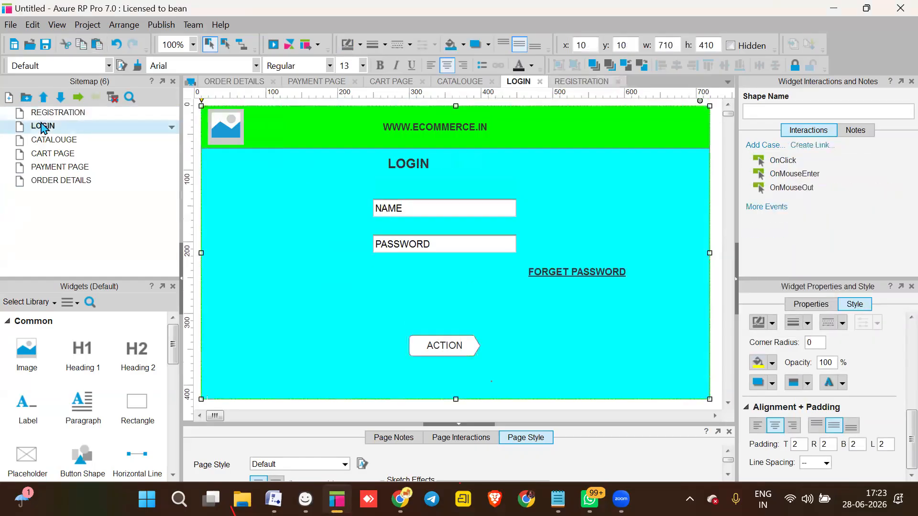
click(422, 345)
double_click(423, 345)
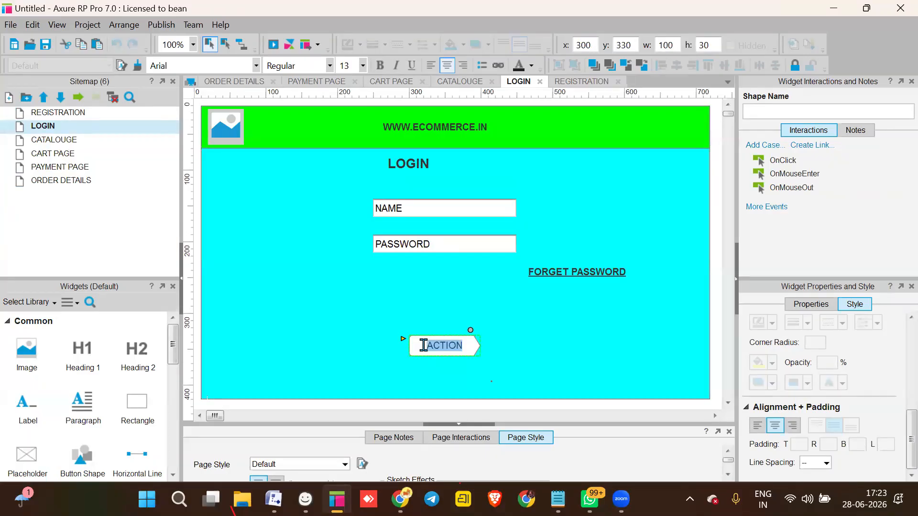
text(LOGIN)
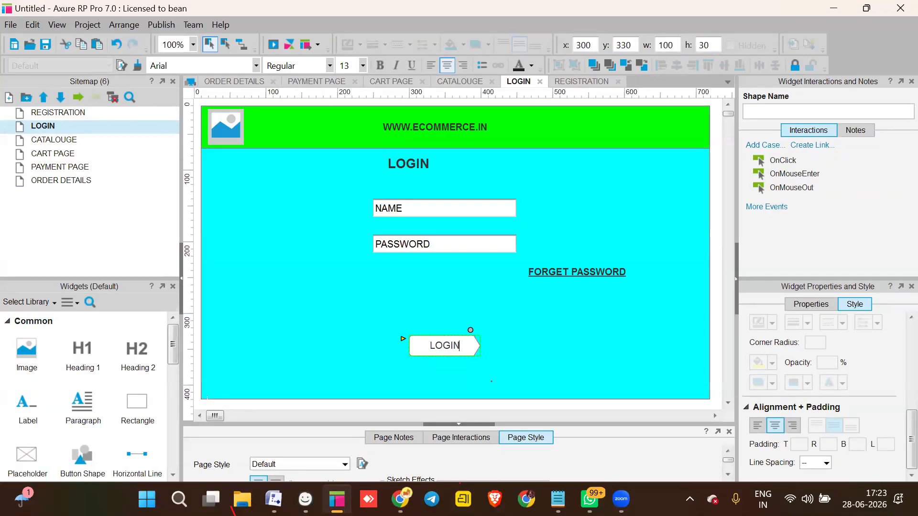
click(252, 273)
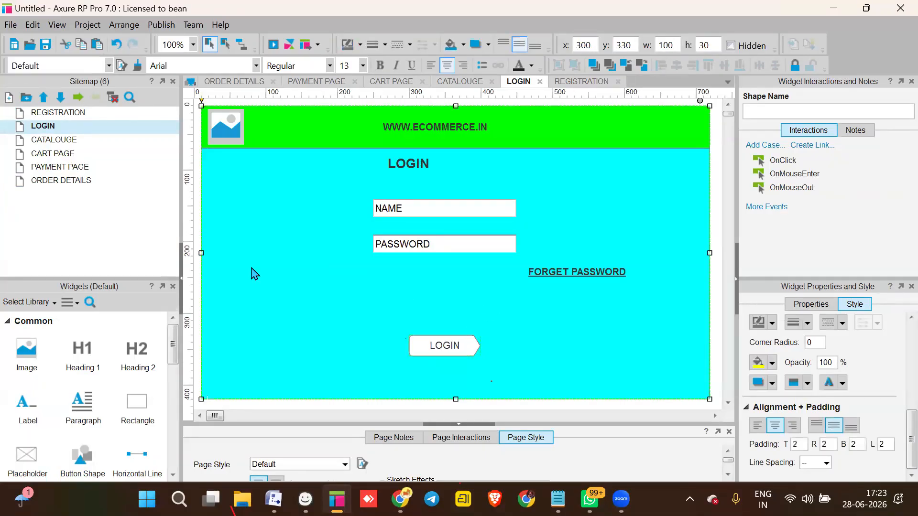
- Relabel the REGISTRATION page's ACTION button as REGISTER
double_click(44, 114)
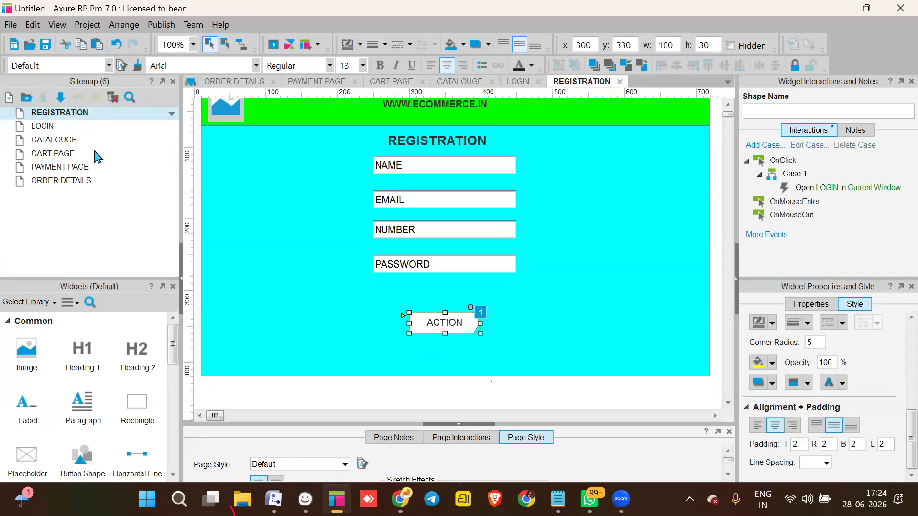
double_click(444, 326)
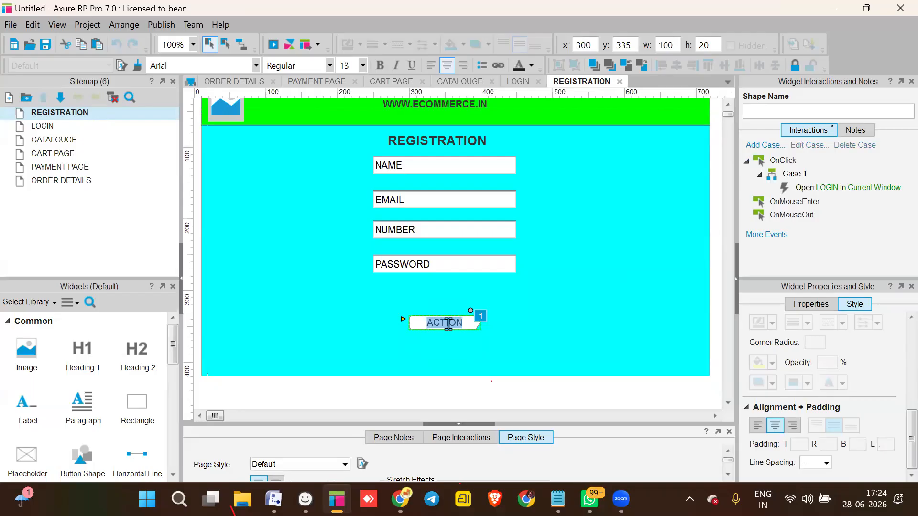
text(REGISTER)
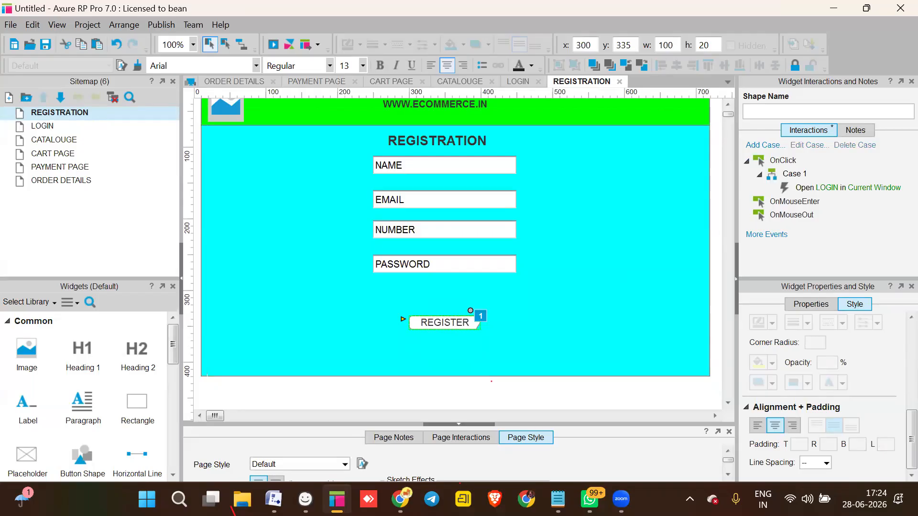
click(528, 307)
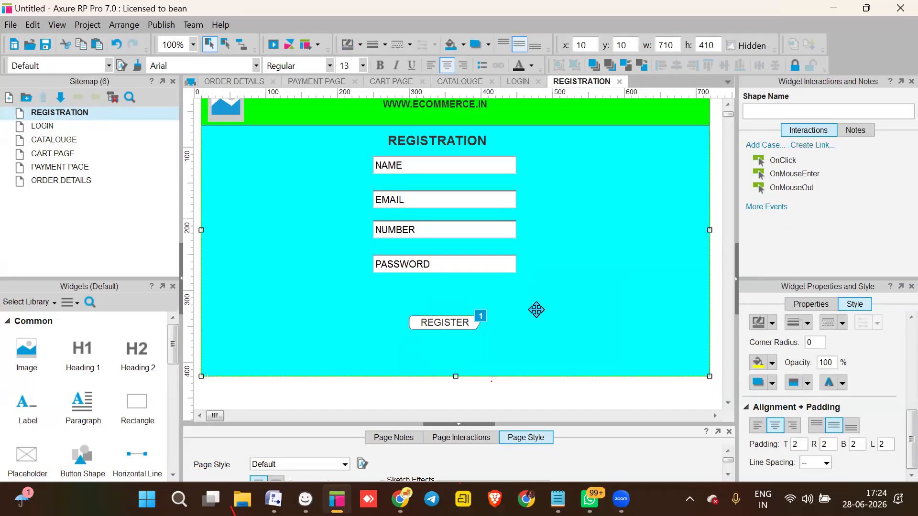
- Change the REGISTER button's shape to a plain rectangle
click(447, 327)
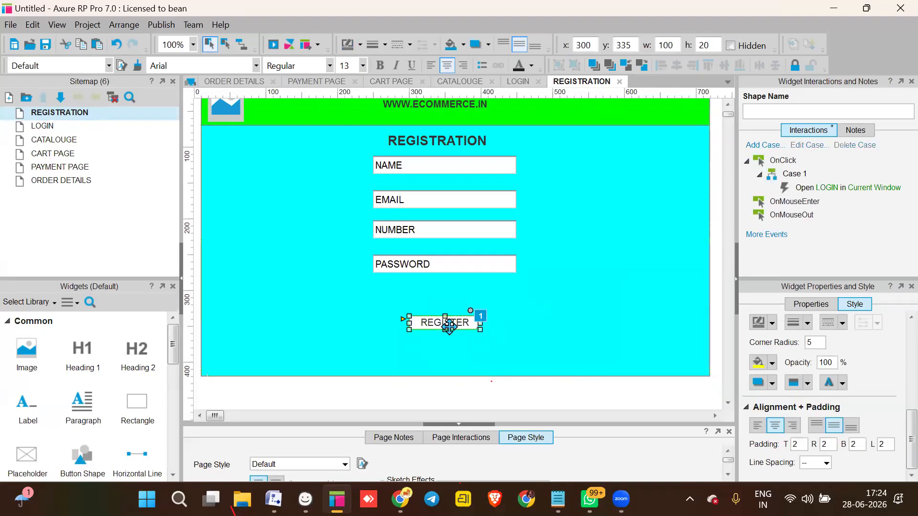
click(813, 304)
click(821, 340)
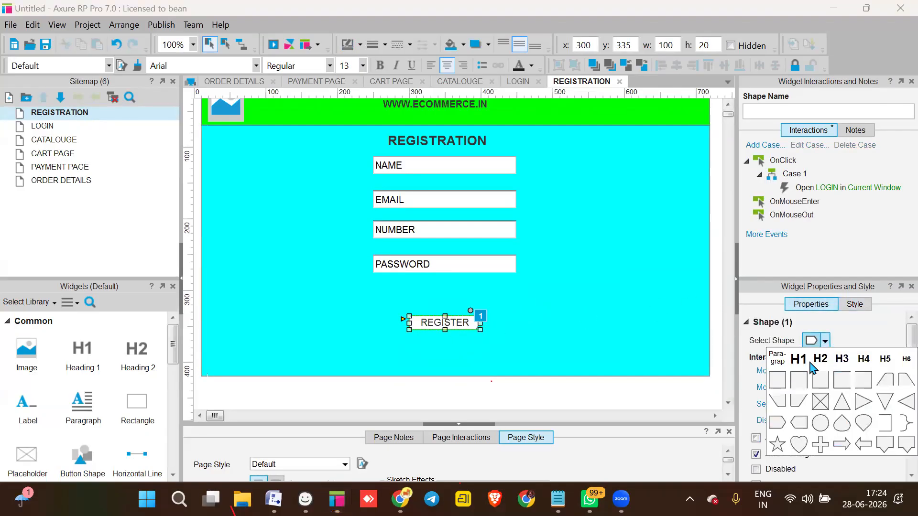
click(779, 381)
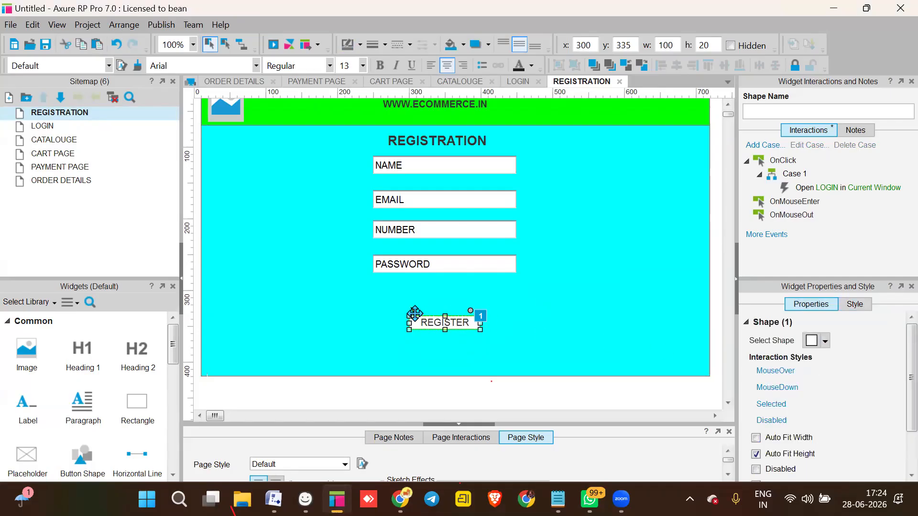
click(573, 314)
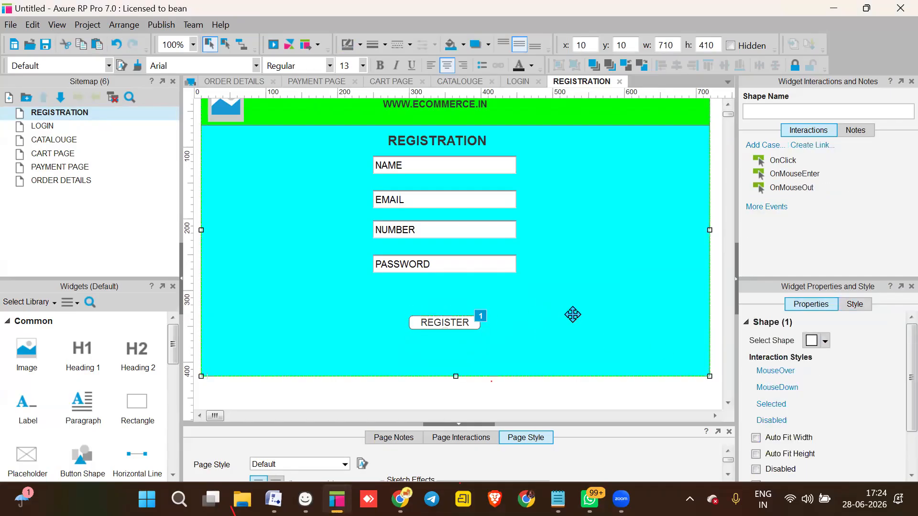
- Move through the LOGIN page to the CATALOUGE page
click(46, 127)
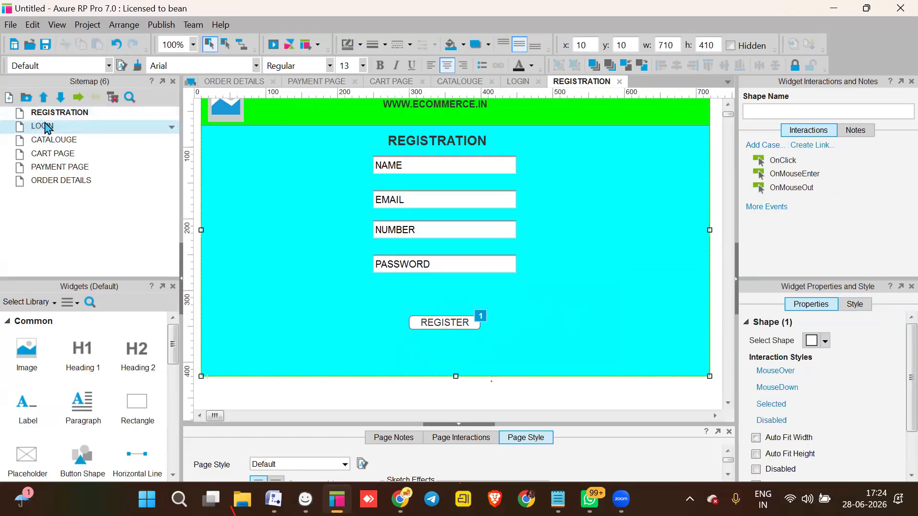
double_click(46, 126)
double_click(59, 140)
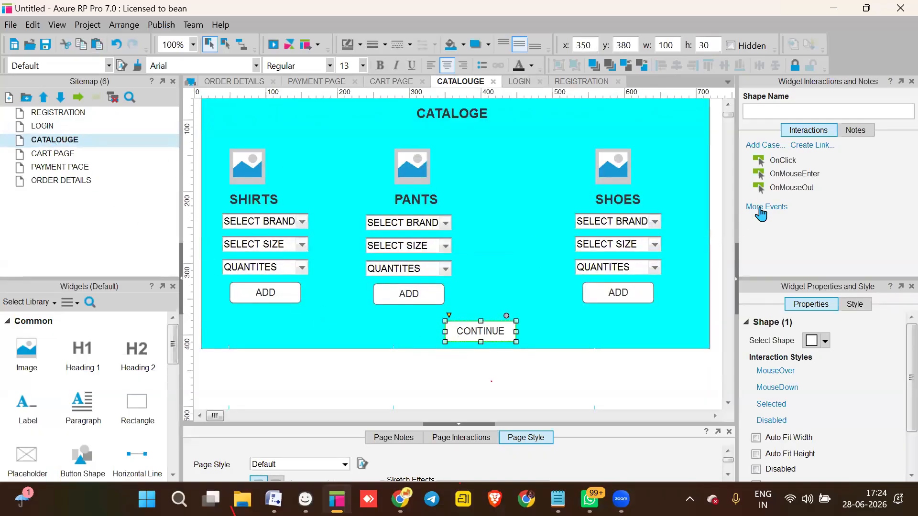
- Link the catalogue's CONTINUE button to CART PAGE, then relabel the cart's CONTINUE as PAY NOW
click(808, 148)
click(806, 220)
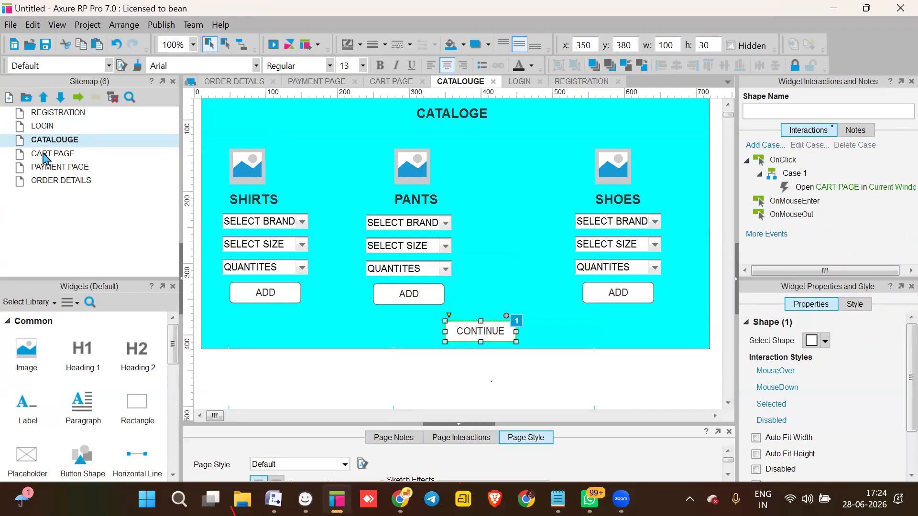
double_click(44, 156)
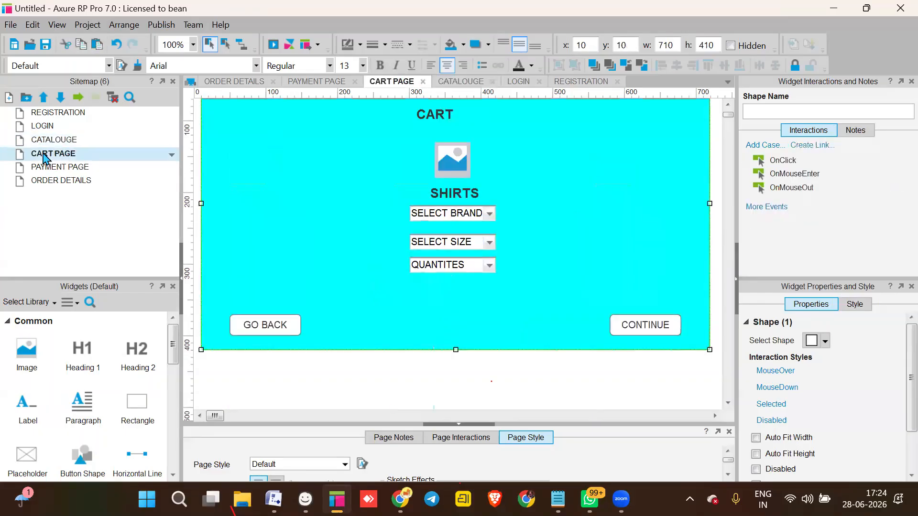
click(630, 324)
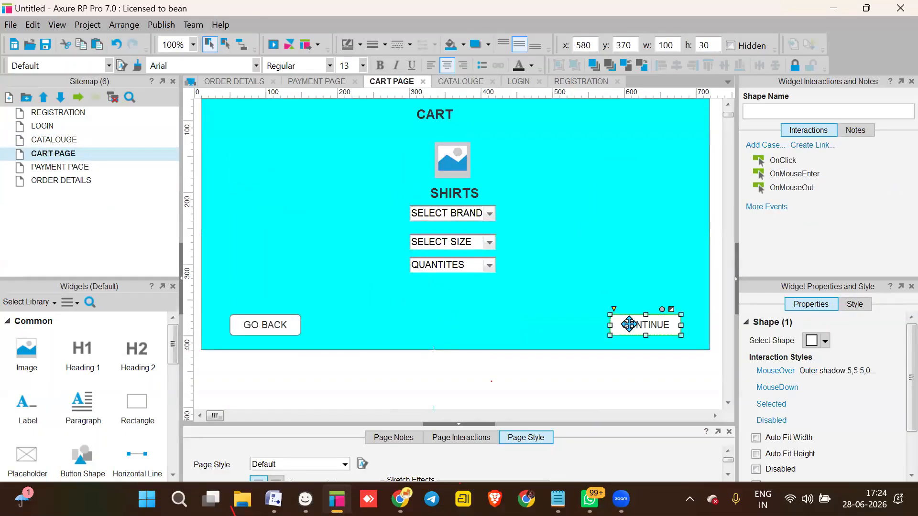
double_click(629, 325)
text(P)
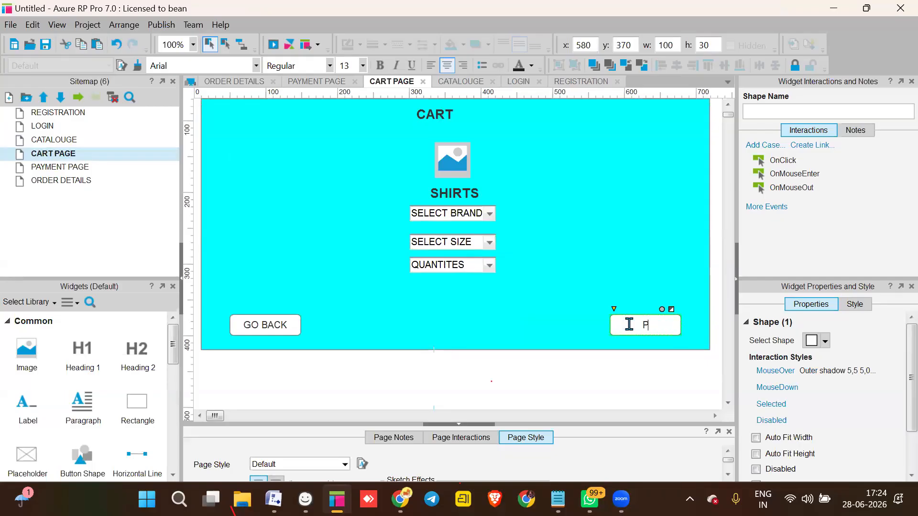
text(AY NOW)
click(598, 280)
- Link PAY NOW to PAYMENT PAGE and the cart's GO BACK button to CART PAGE
click(634, 328)
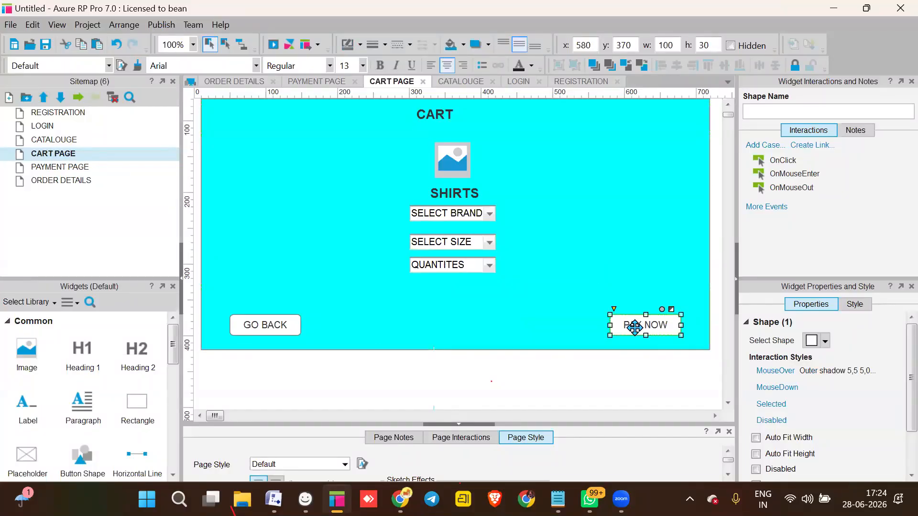
click(807, 146)
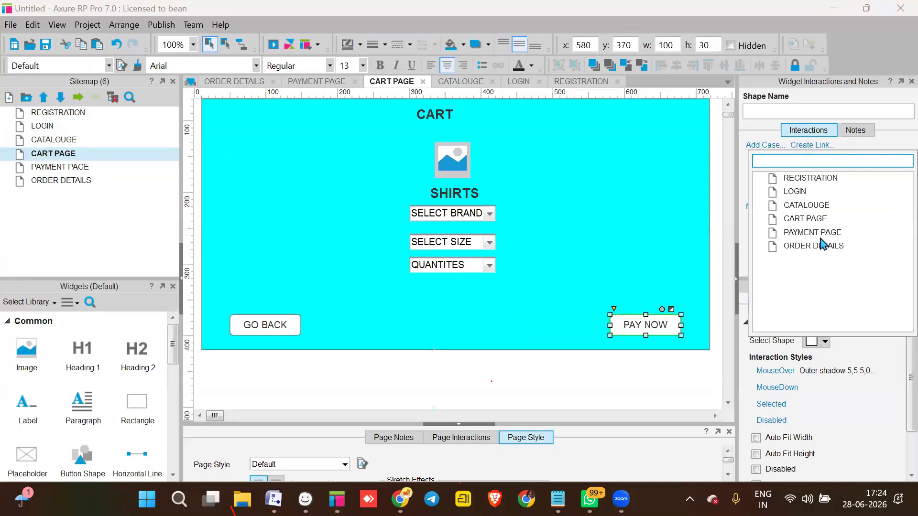
click(823, 234)
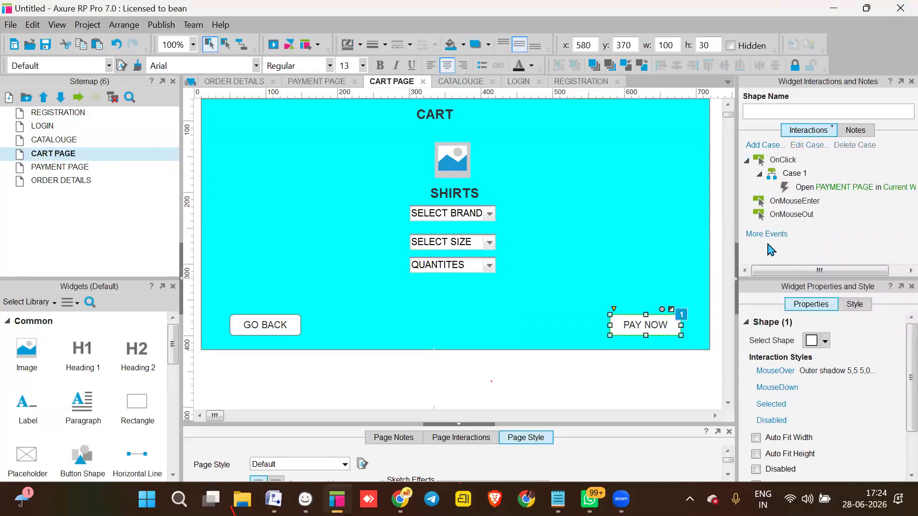
click(295, 327)
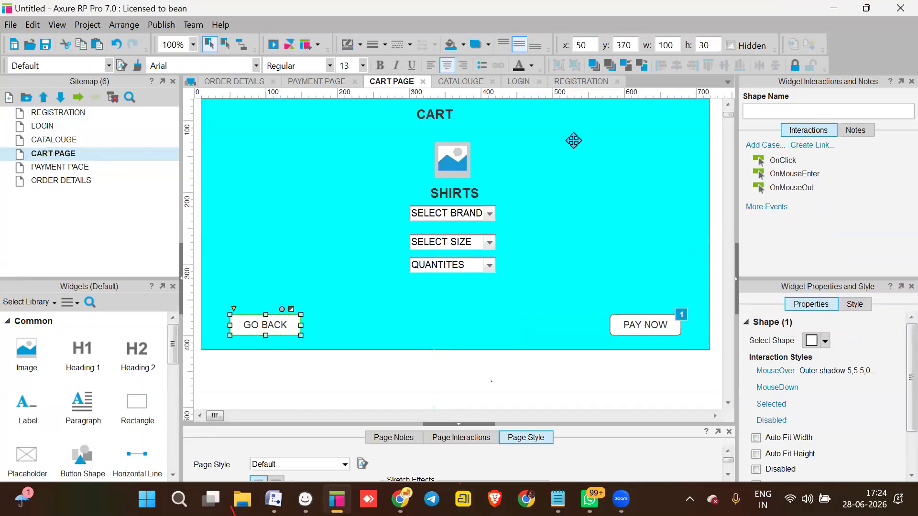
click(804, 148)
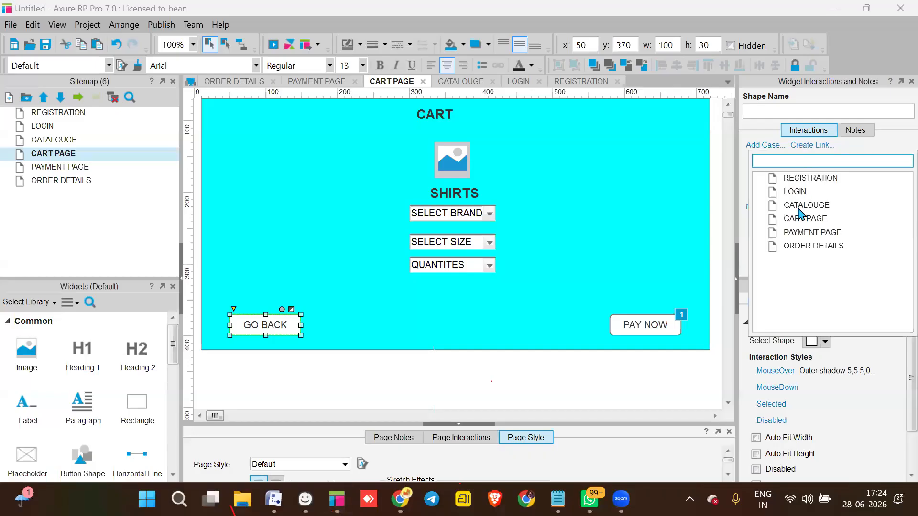
click(805, 220)
double_click(58, 169)
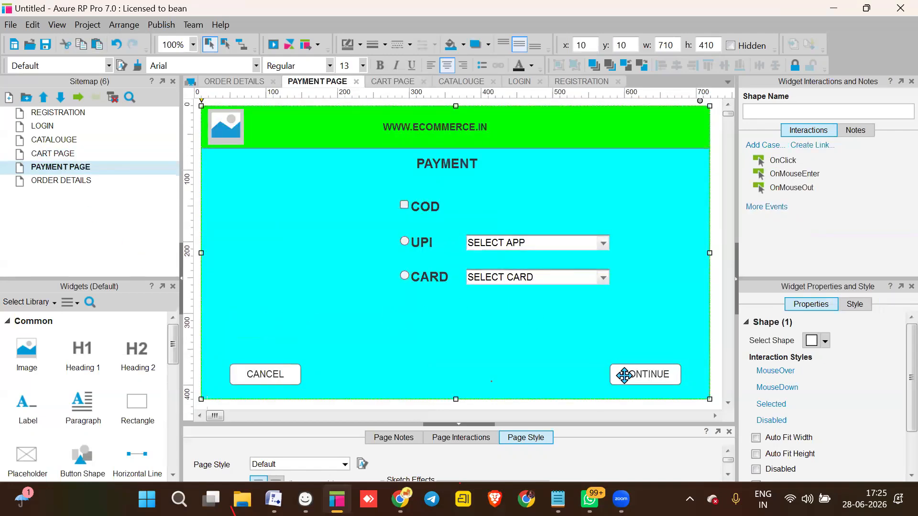
double_click(50, 154)
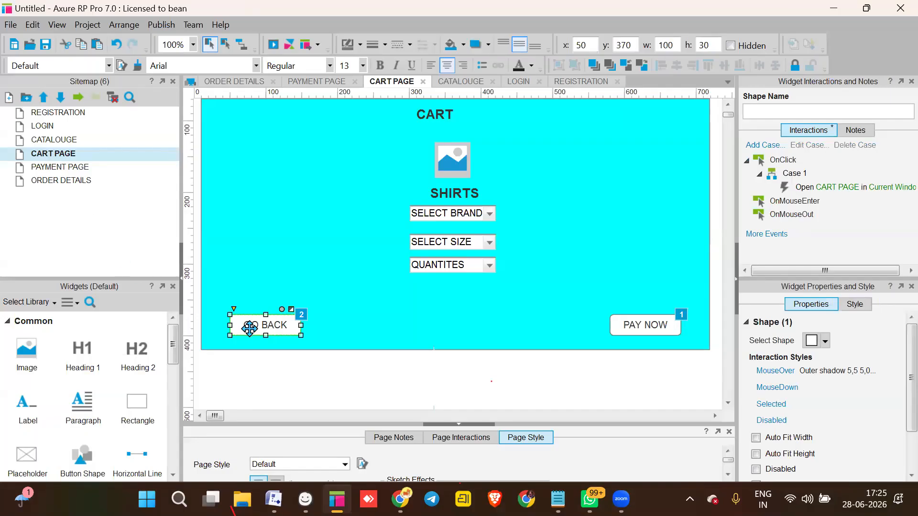
- On PAYMENT PAGE, link CONTINUE to ORDER DETAILS and CANCEL to CART PAGE
click(64, 167)
double_click(64, 167)
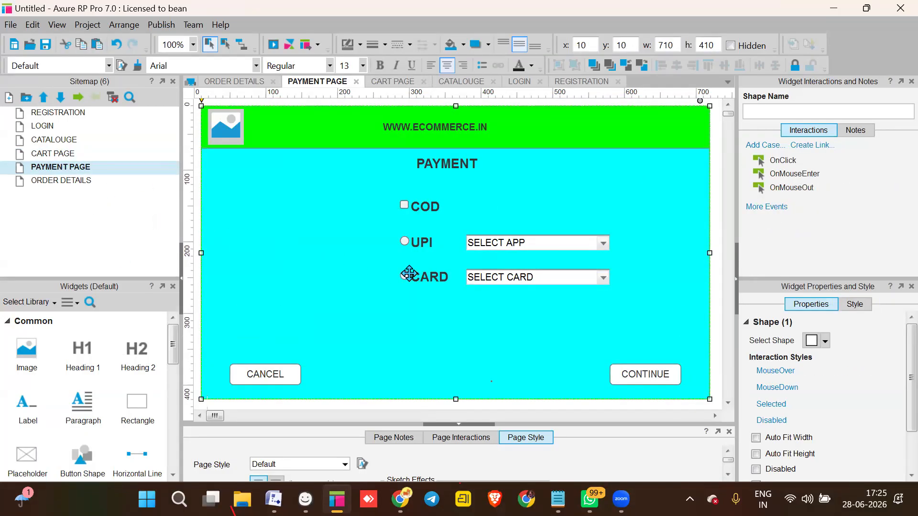
click(658, 379)
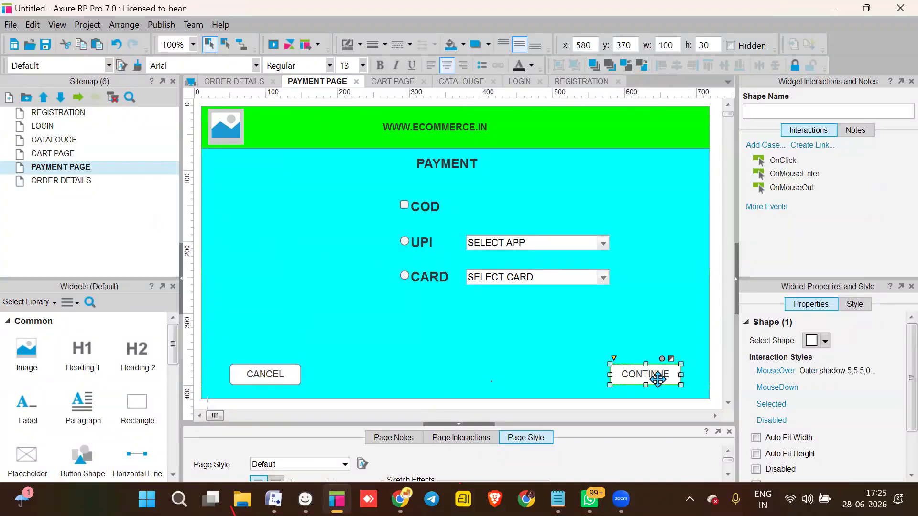
click(796, 145)
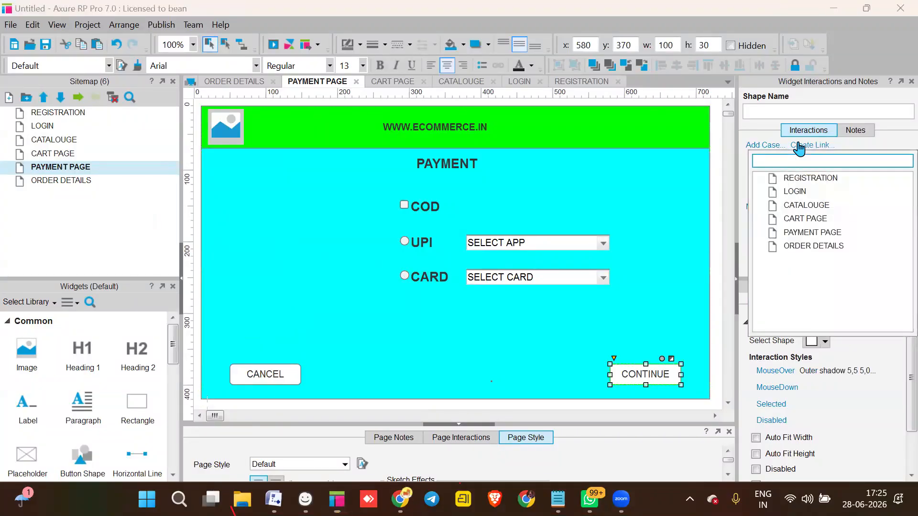
click(817, 247)
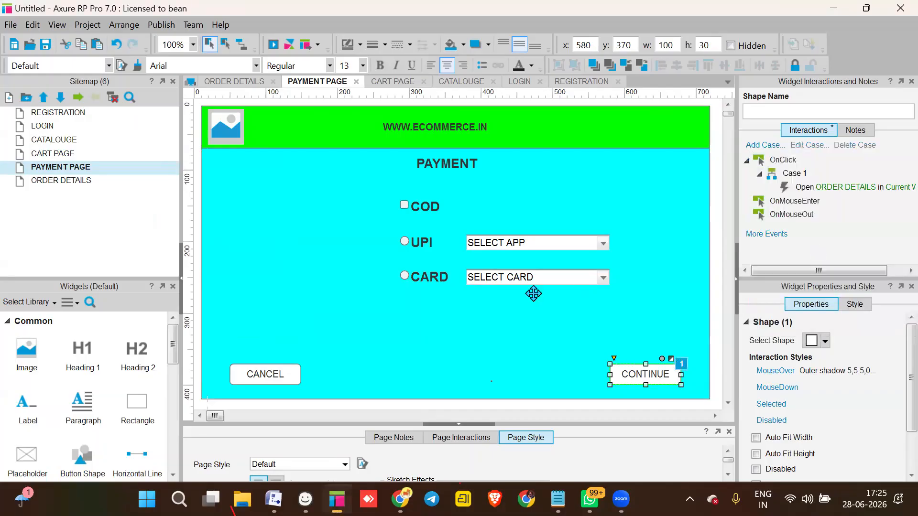
click(271, 377)
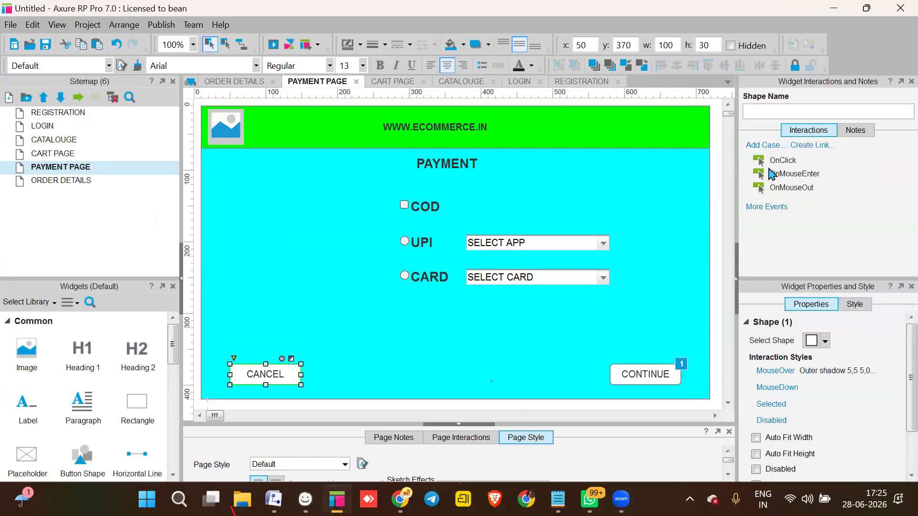
click(824, 156)
click(806, 217)
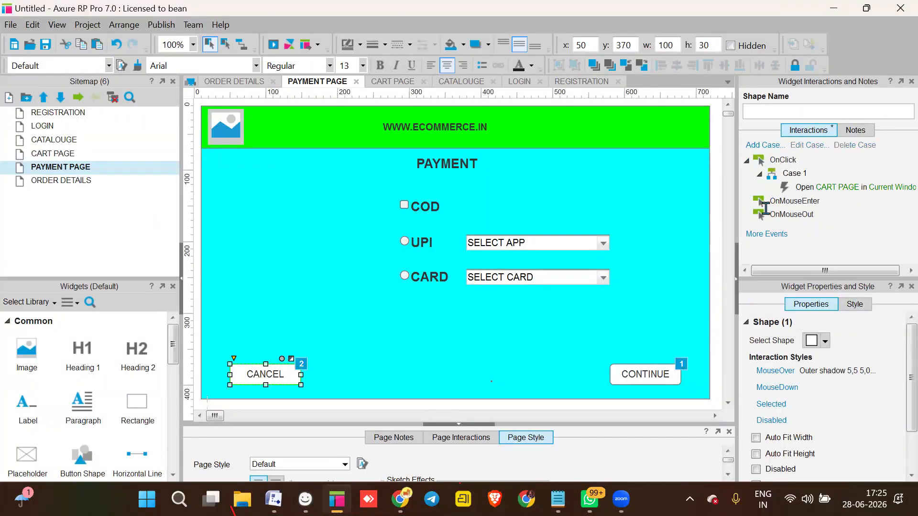
- Link the ORDER DETAILS page's GO BACK button to CATALOUGE
click(43, 184)
double_click(43, 184)
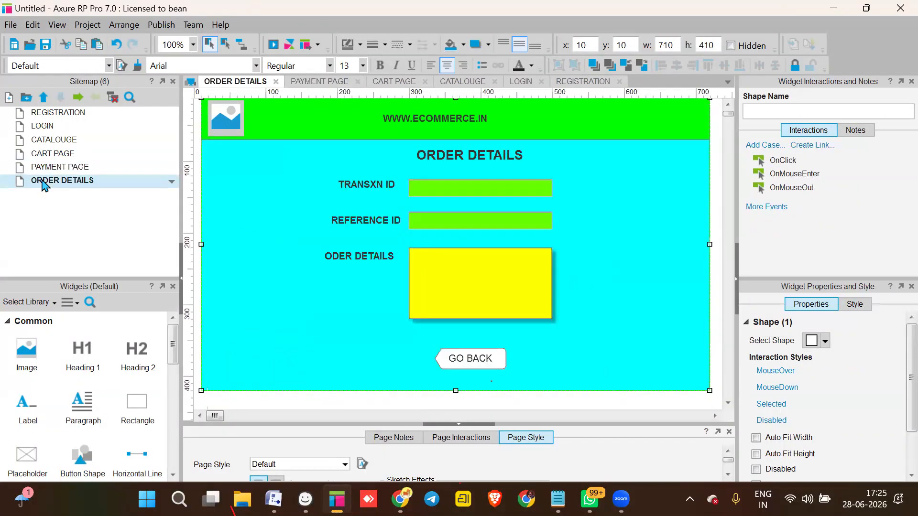
click(468, 366)
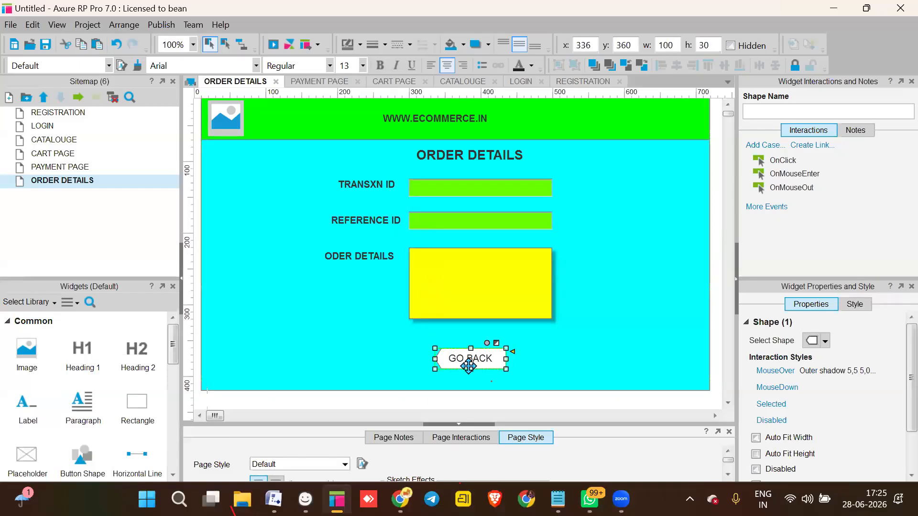
click(808, 146)
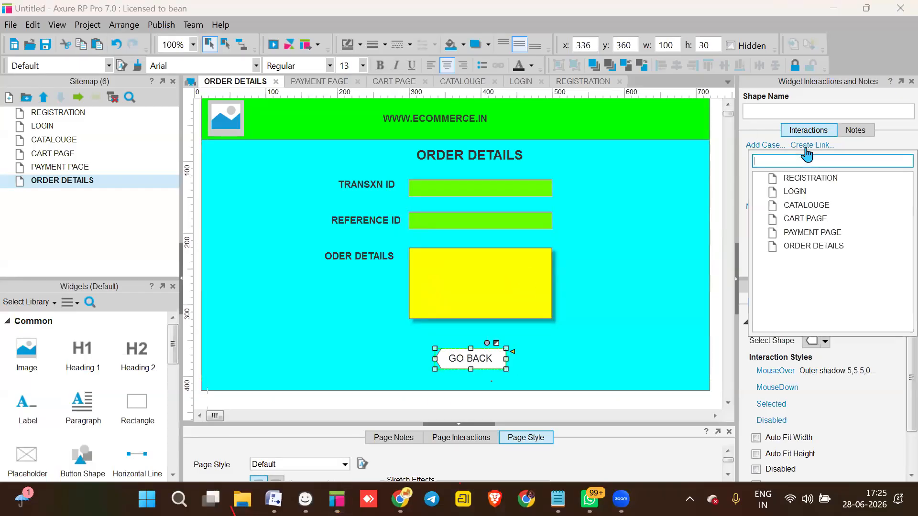
click(816, 207)
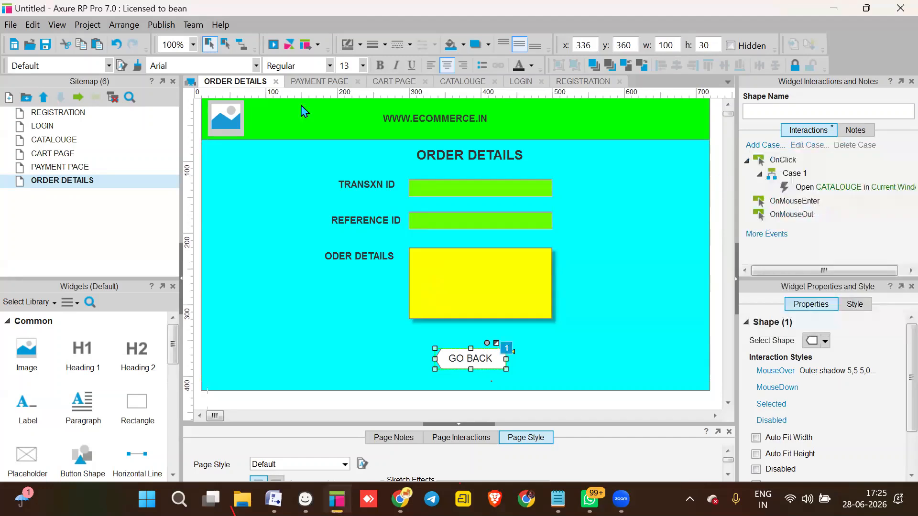
double_click(53, 115)
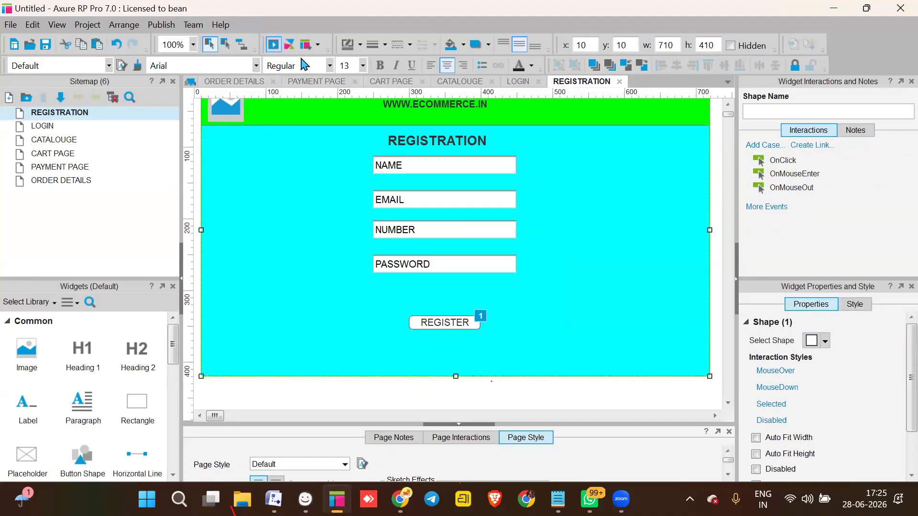
- Preview the prototype, register with a sample name and try the LOGIN button
click(273, 46)
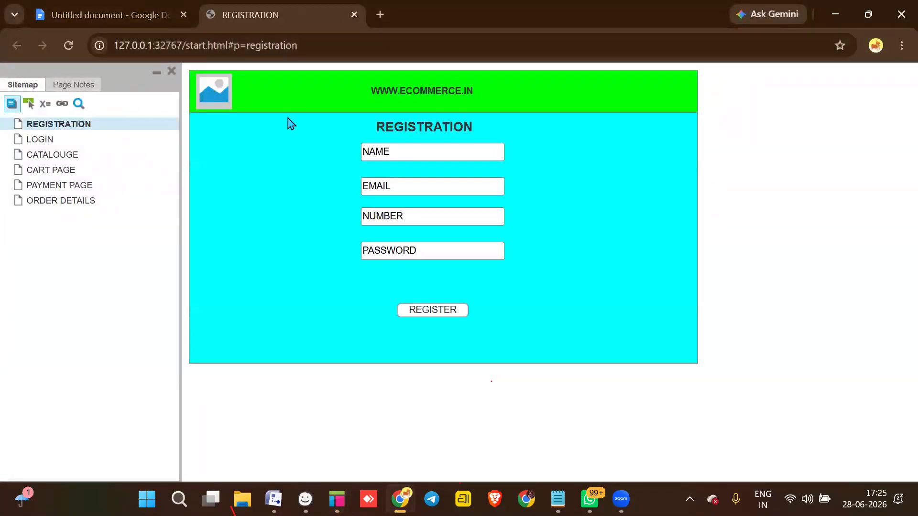
click(373, 153)
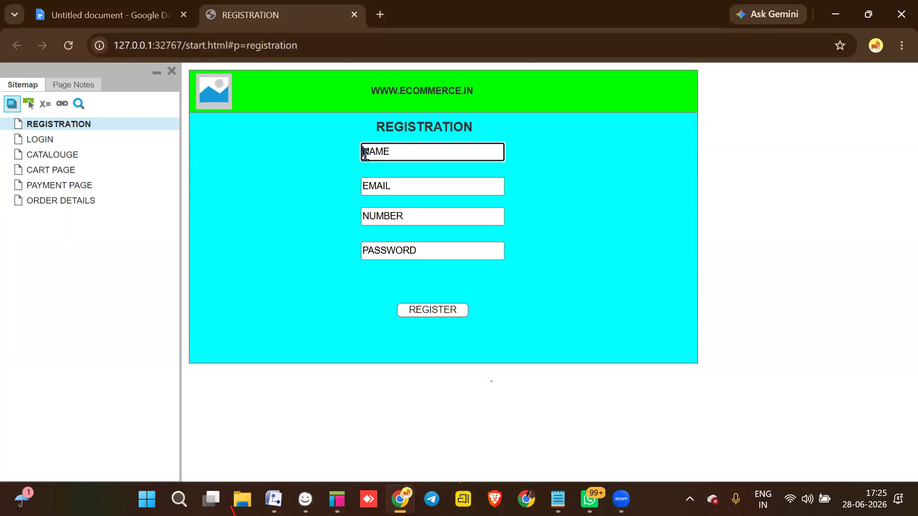
text(SASASASASA)
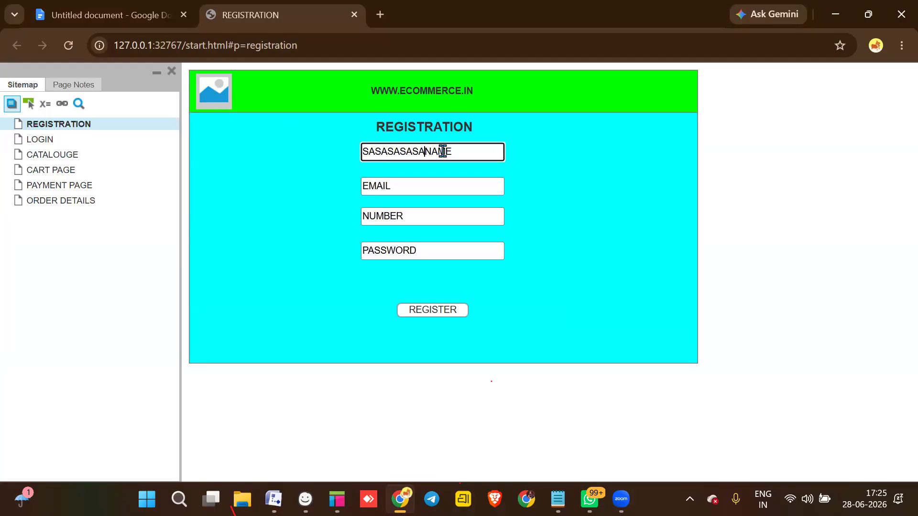
click(439, 311)
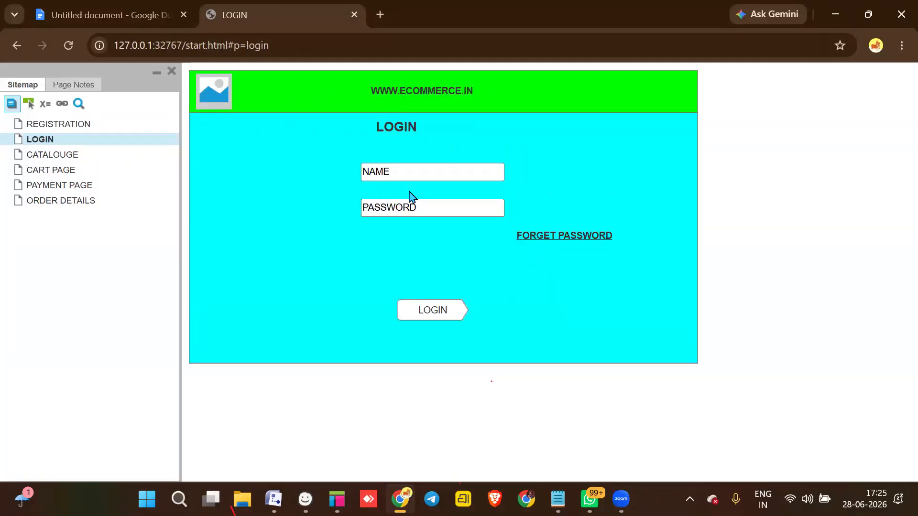
click(395, 178)
text(SASAS)
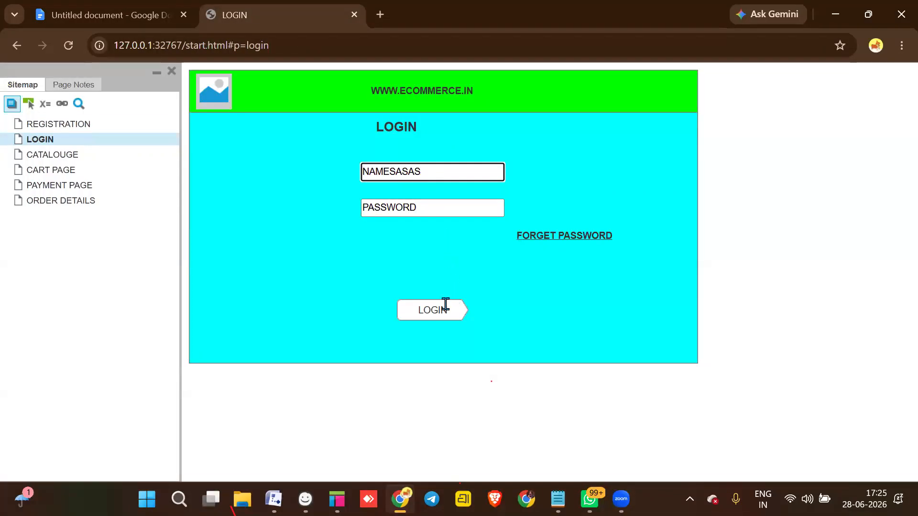
click(440, 313)
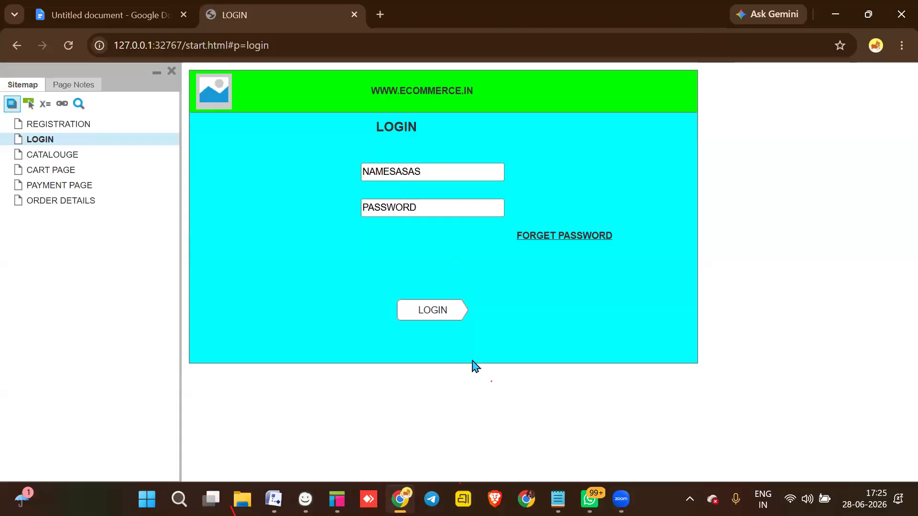
- Back in Axure, link the LOGIN button to CATALOUGE and preview again
key(alt+Tab)
double_click(47, 128)
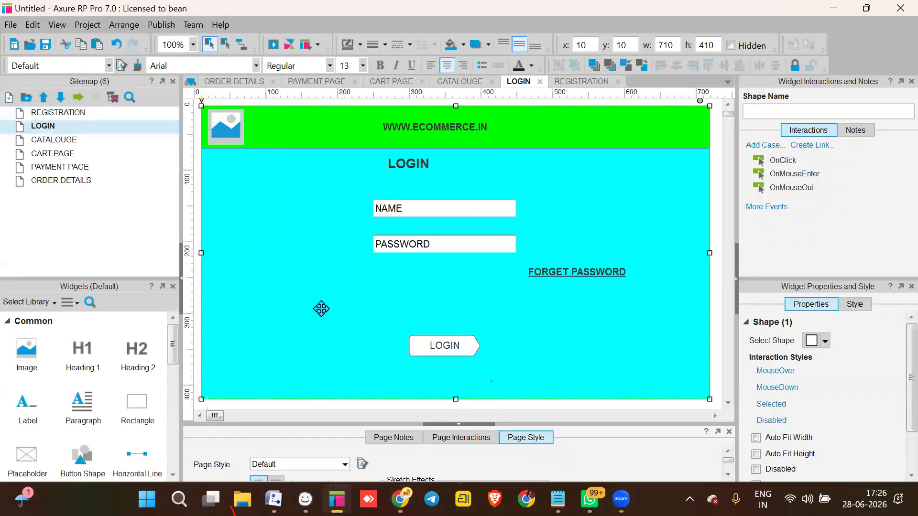
click(423, 346)
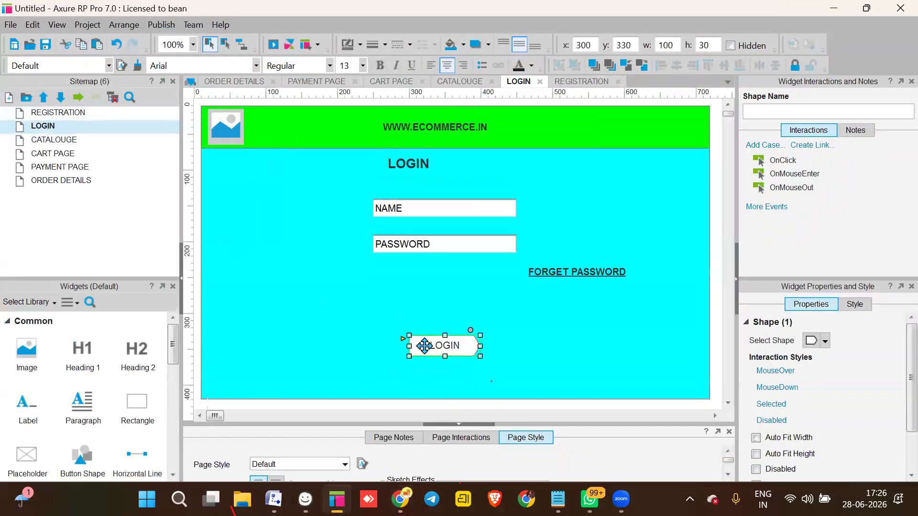
click(816, 146)
click(793, 206)
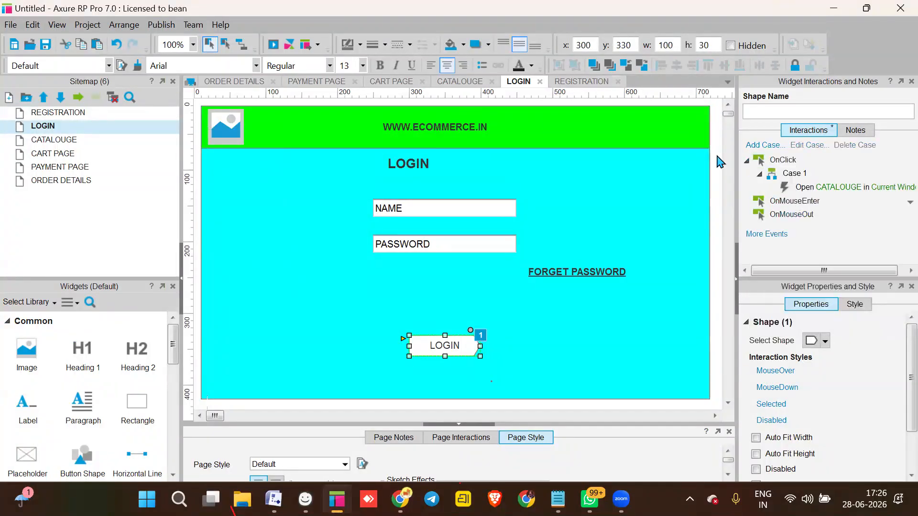
click(273, 44)
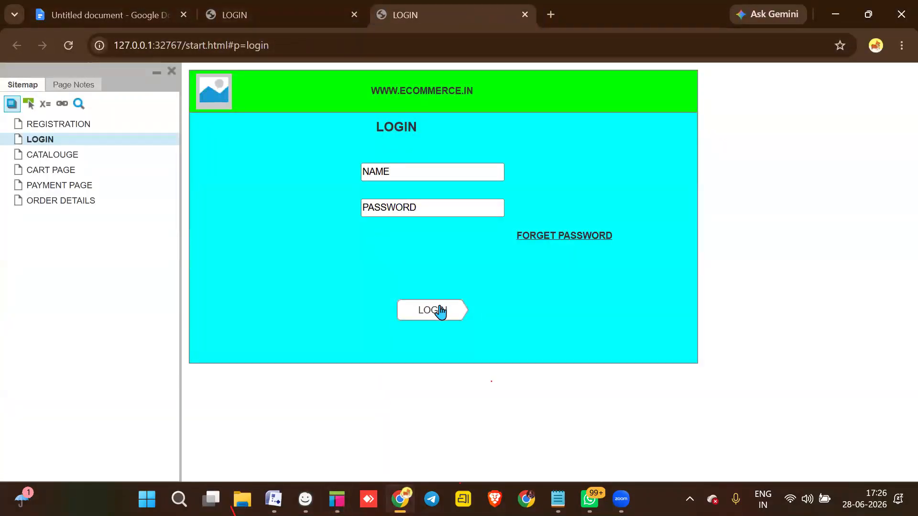
- Log in and choose ADIDAS shirts in size 2XL, quantity 3, on the catalogue
click(440, 312)
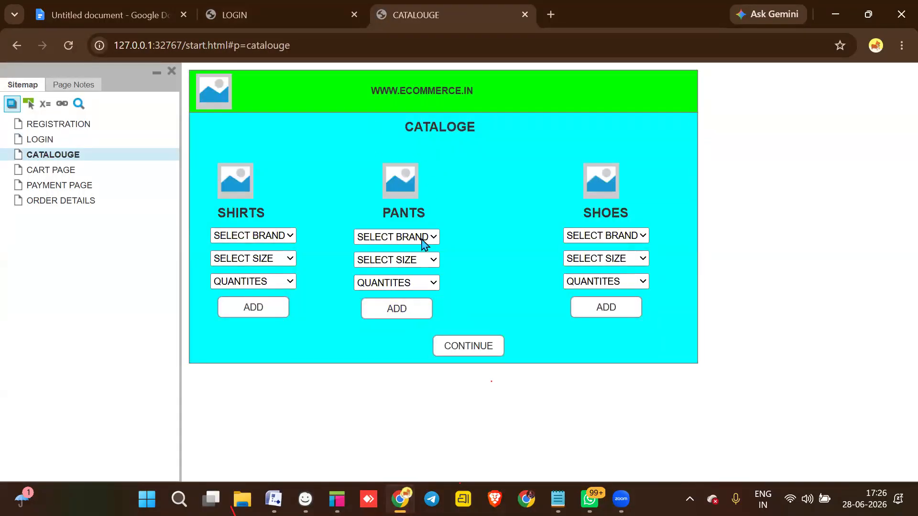
click(258, 236)
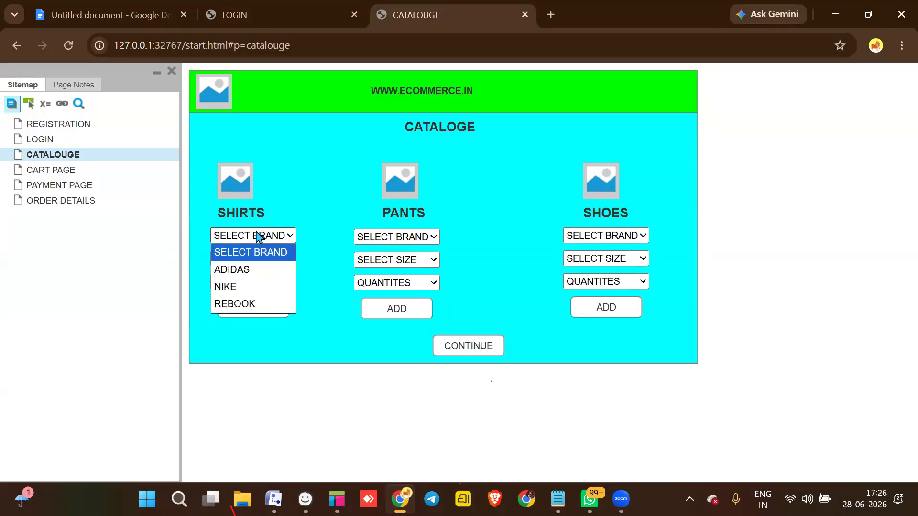
click(260, 273)
click(270, 262)
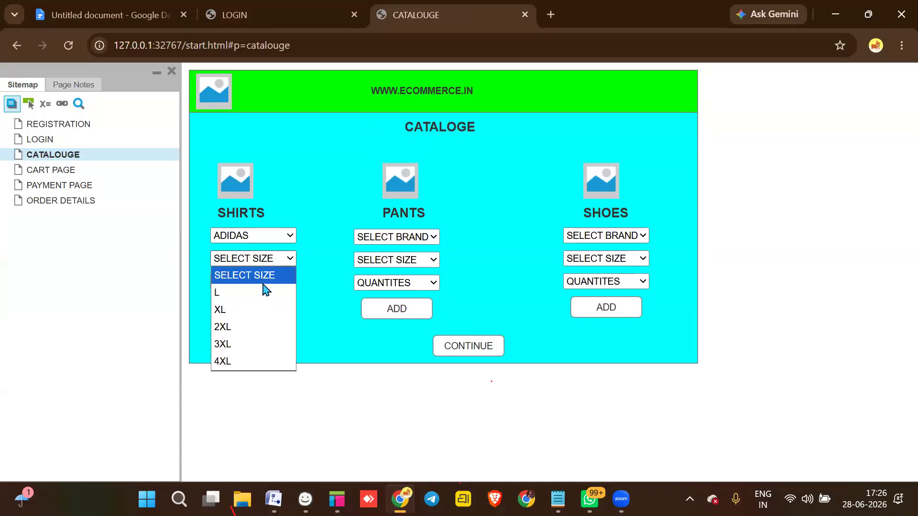
click(252, 325)
click(247, 280)
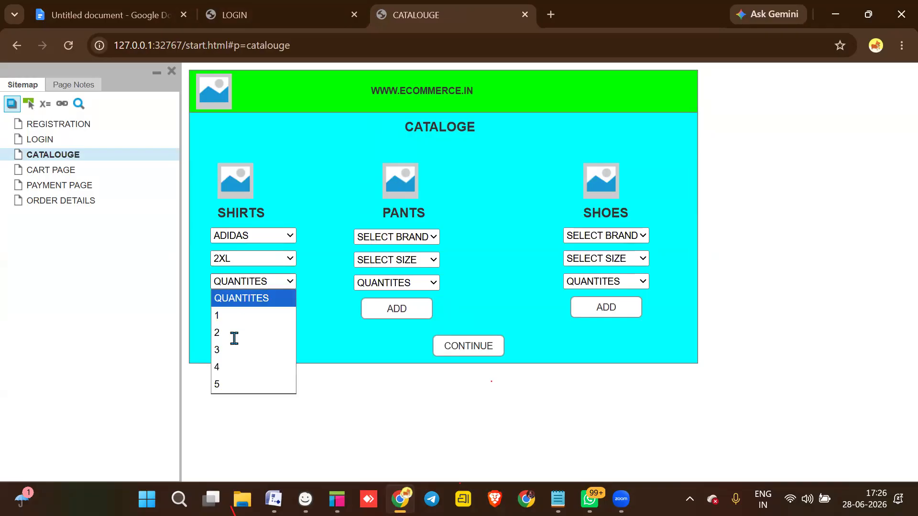
click(234, 348)
click(263, 307)
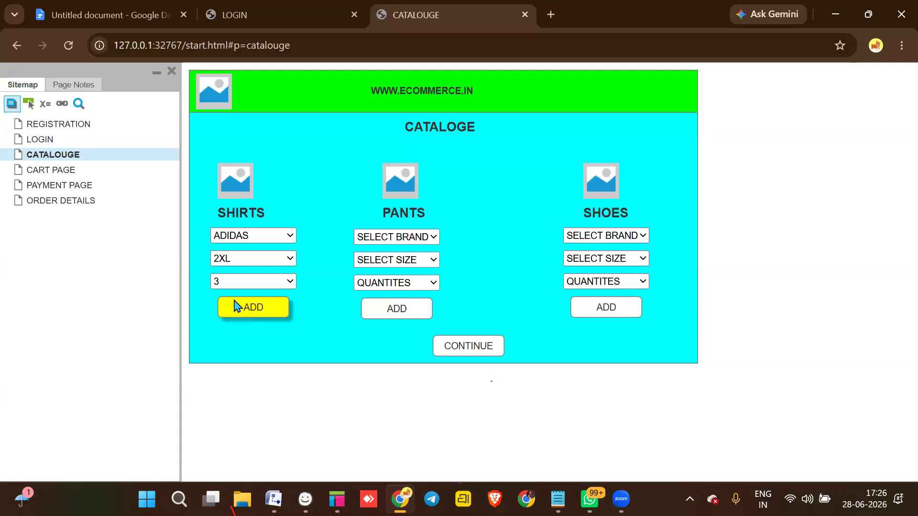
- Click through cart, payment and order details, then GO BACK to the catalogue
click(477, 349)
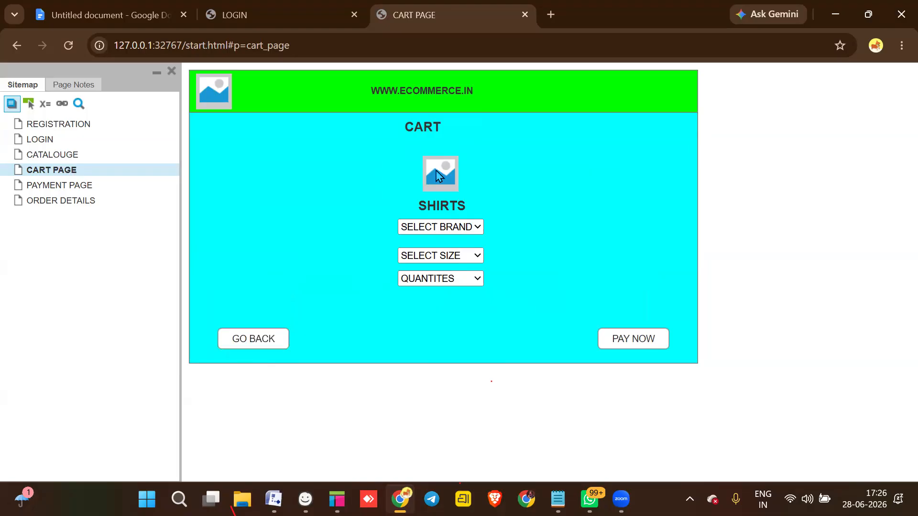
click(625, 338)
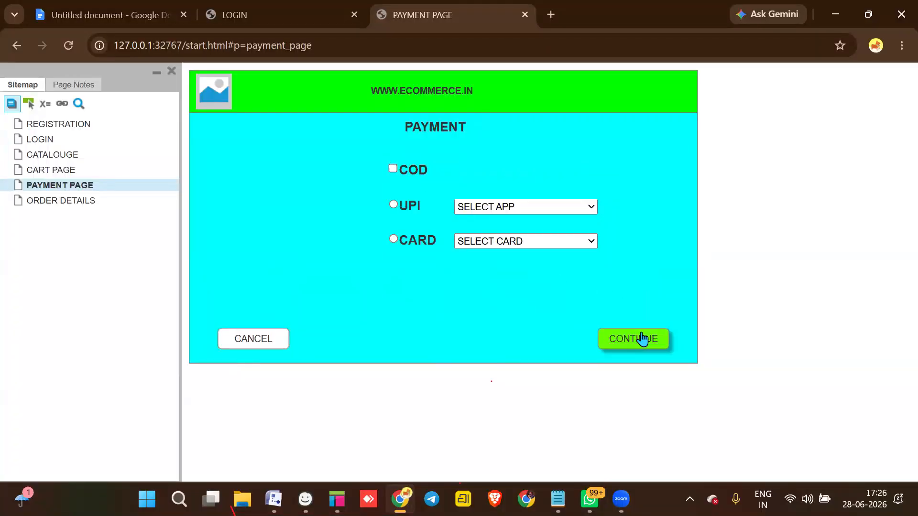
click(642, 339)
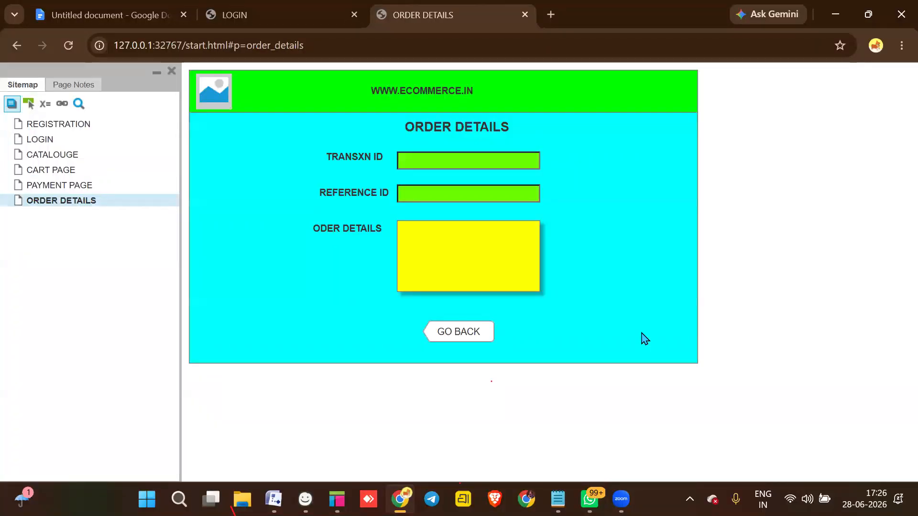
click(463, 163)
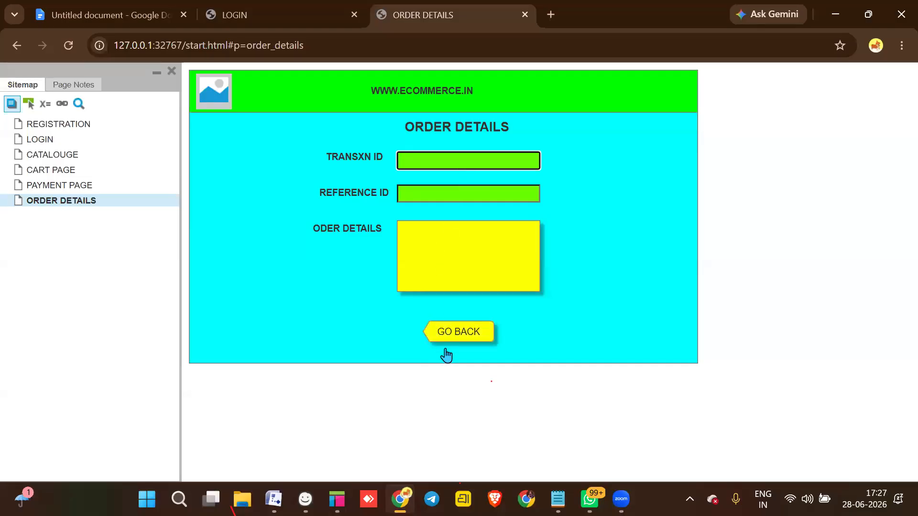
click(457, 339)
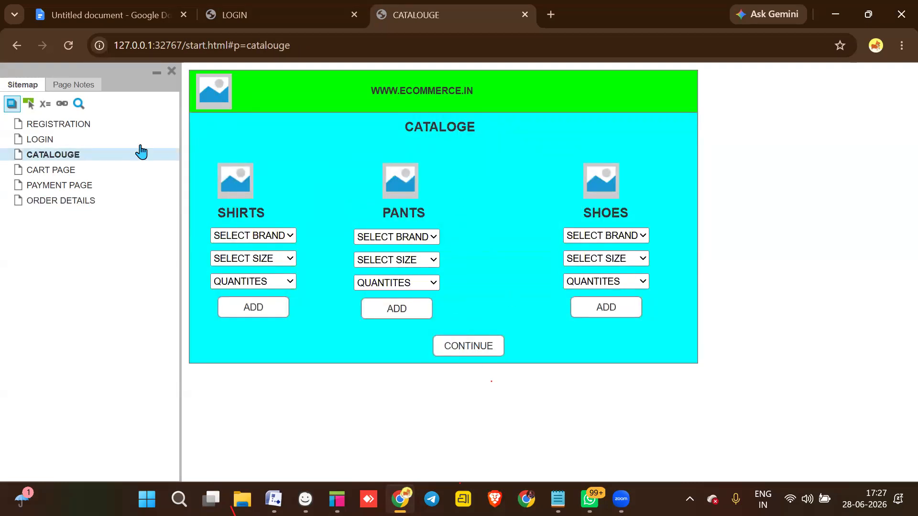
- On the preview's LOGIN page, type sample text into NAME and PASSWORD, then return to Axure
click(41, 143)
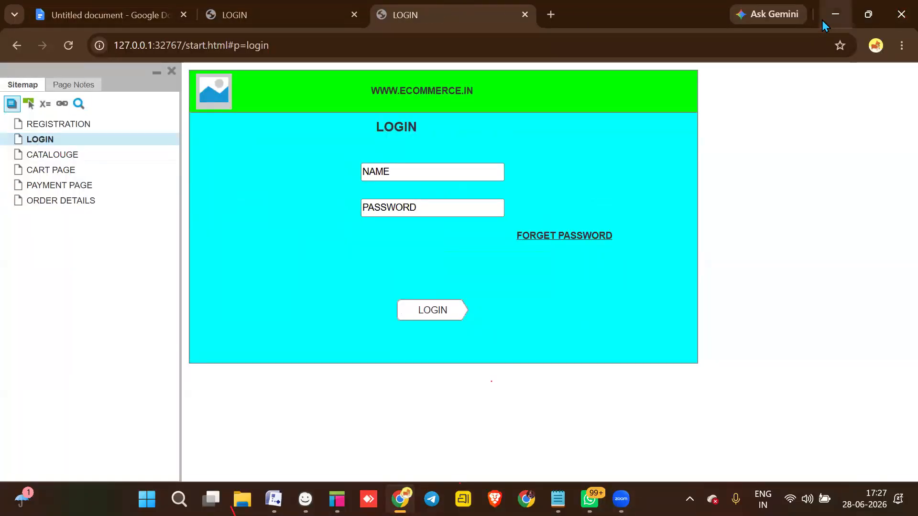
click(399, 175)
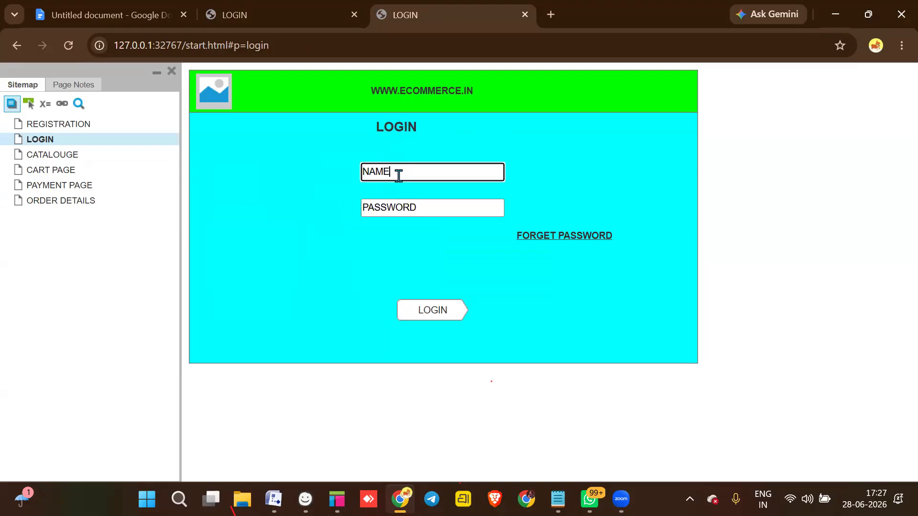
text(ASASSA)
click(379, 205)
text(S)
click(437, 208)
text((SGSGSG)
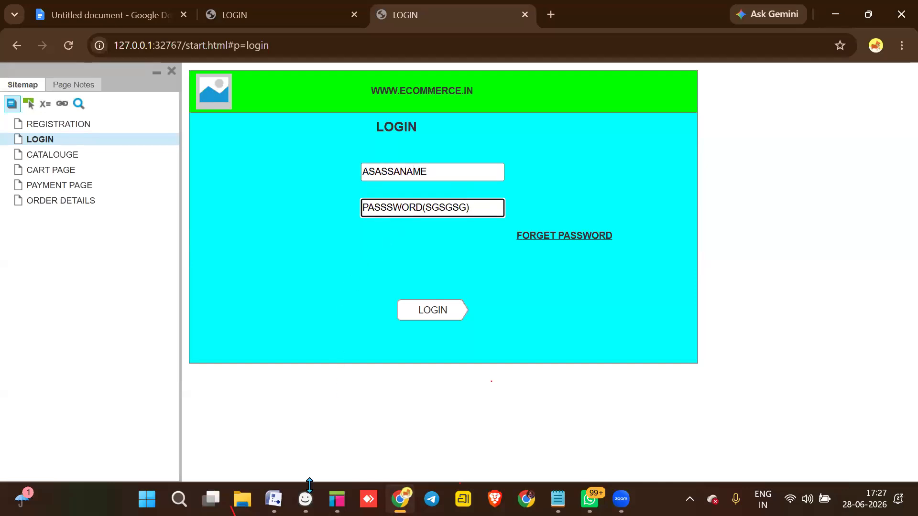
click(337, 499)
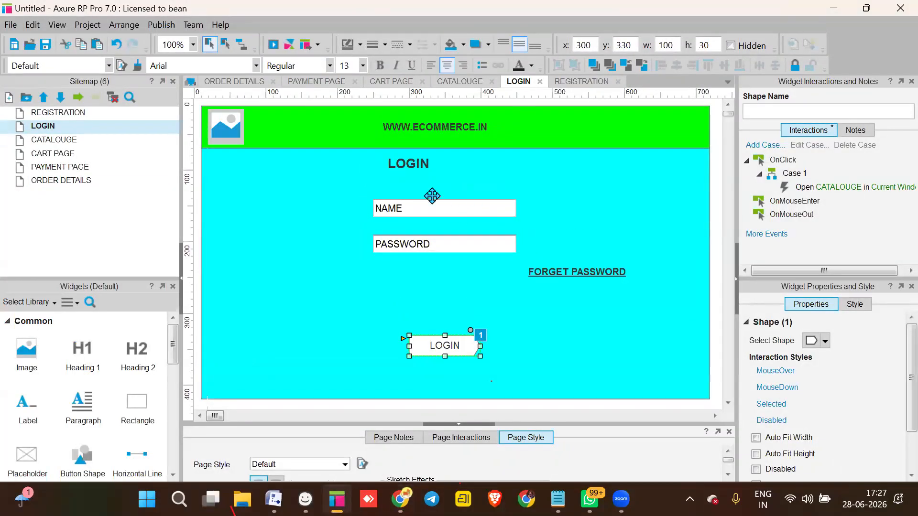
- Clear the login NAME field's text and give it the hint text NAME
click(406, 211)
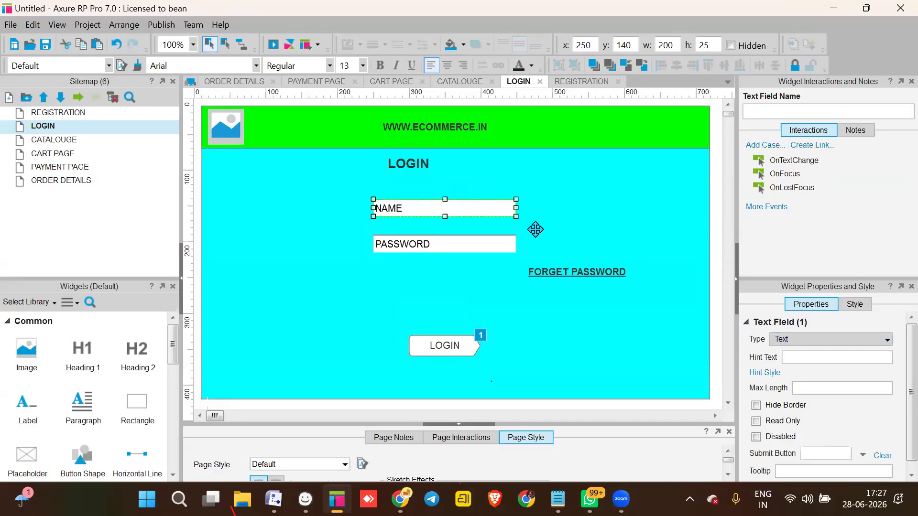
double_click(424, 212)
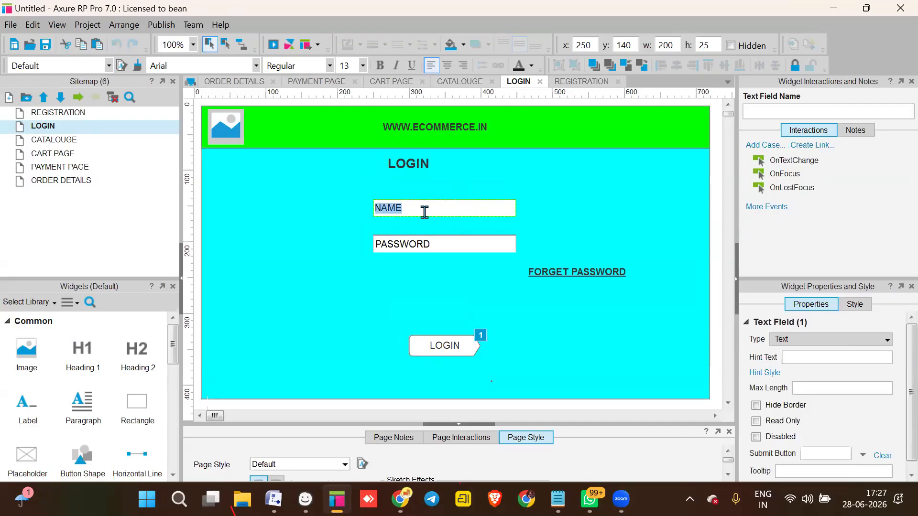
key(BackSpace)
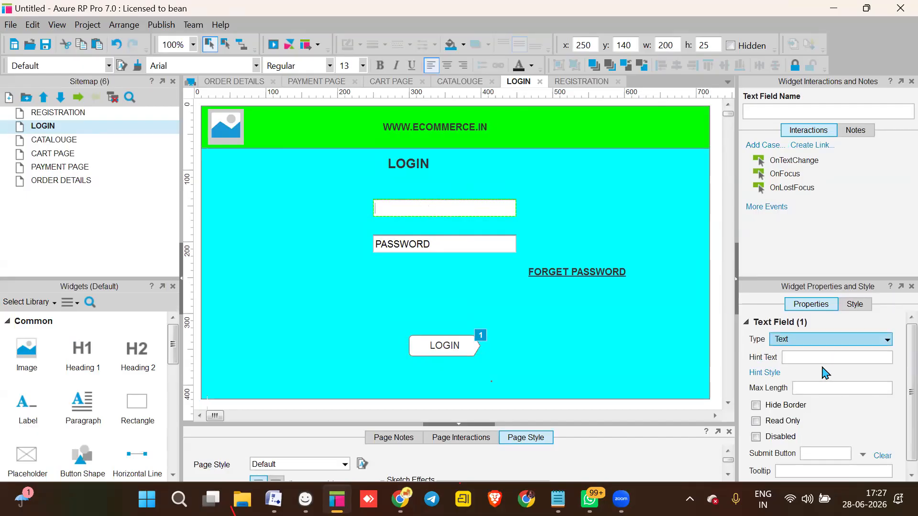
click(812, 352)
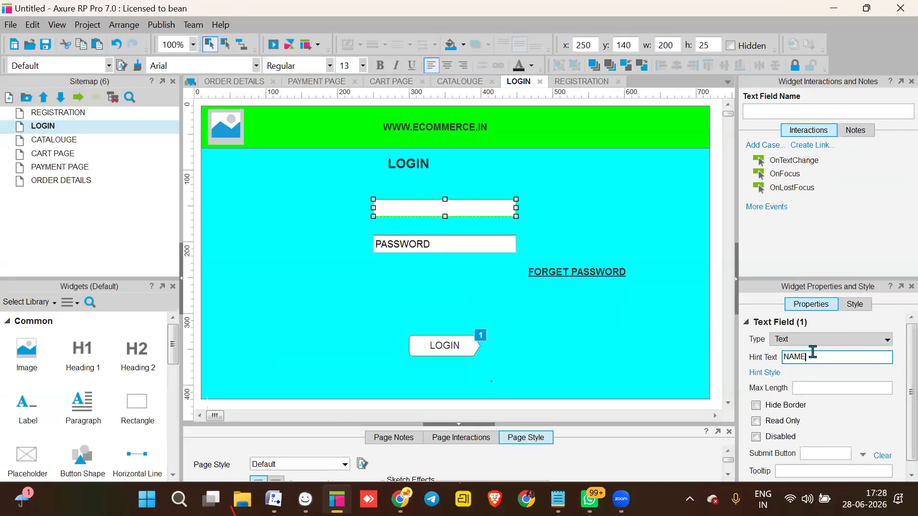
- Make the password field a Password-type input with hint text PASSWORD
click(463, 241)
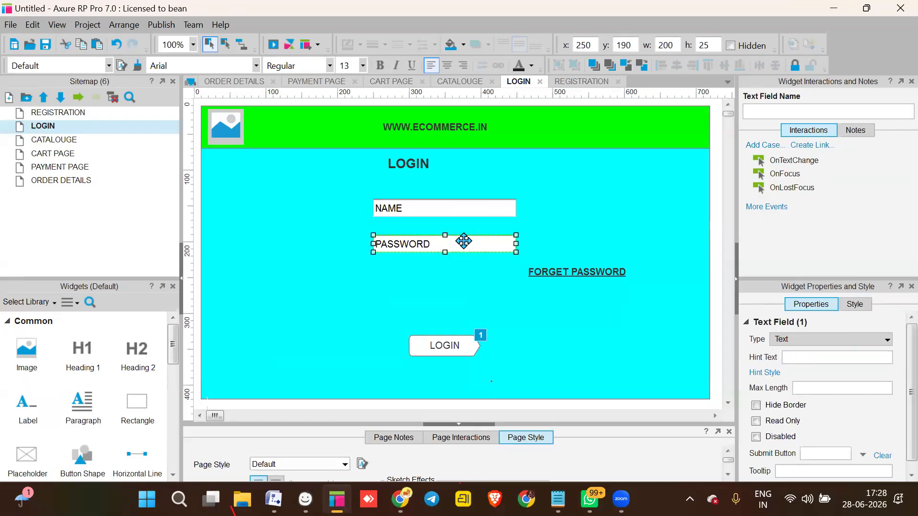
click(782, 340)
click(782, 344)
click(800, 357)
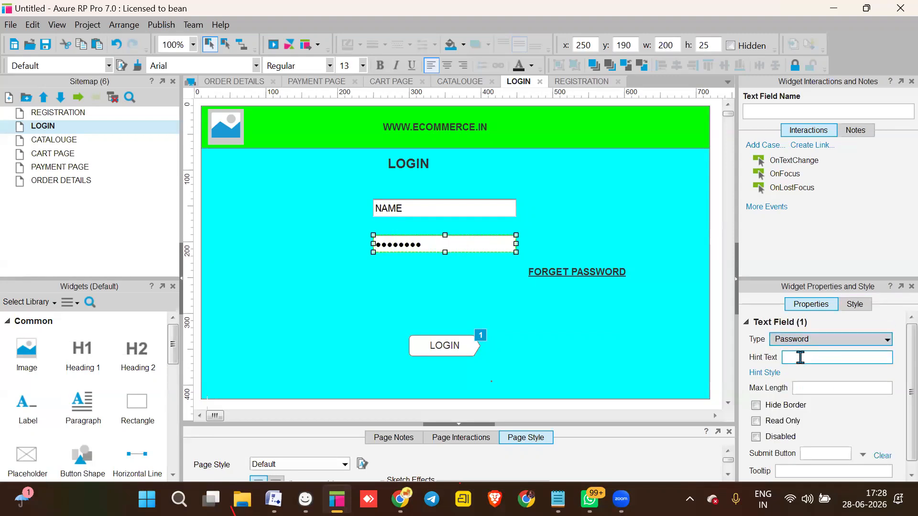
text(PASSWORD)
click(666, 351)
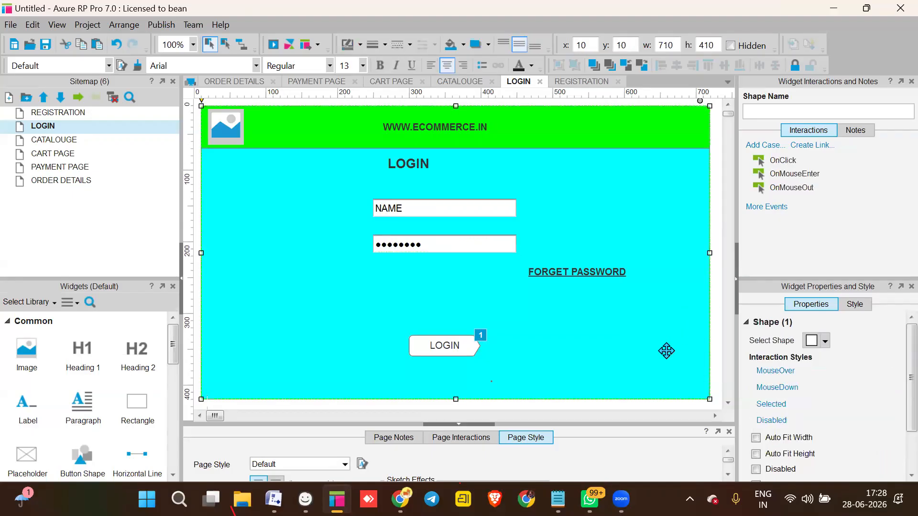
- Preview the prototype and type a sample name into the NAME field, then retype it
click(272, 47)
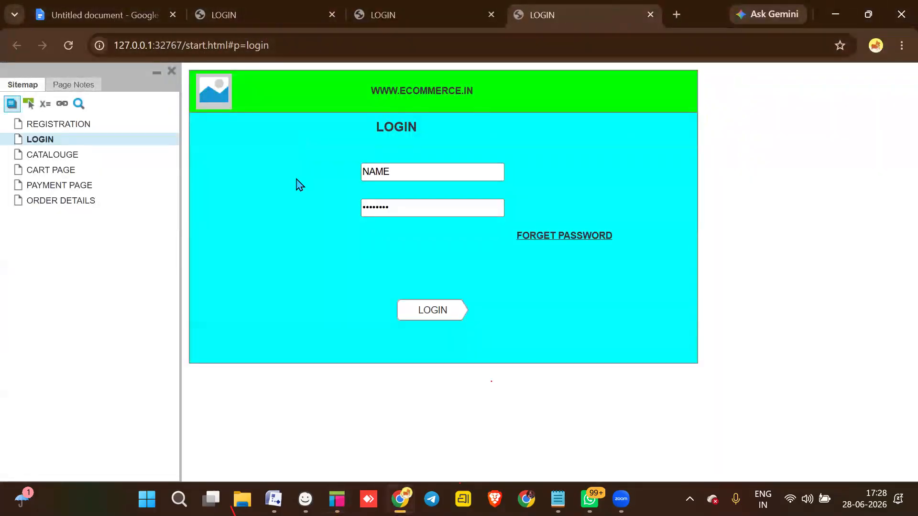
click(362, 172)
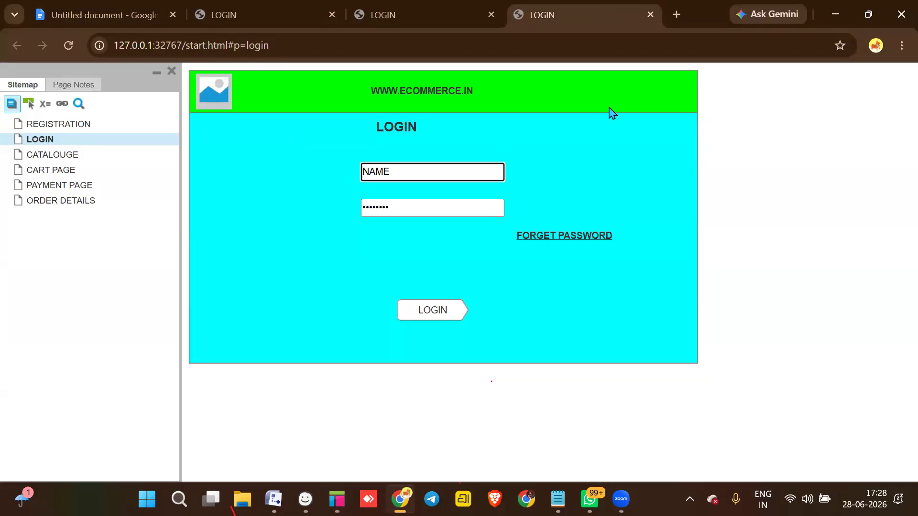
text(S)
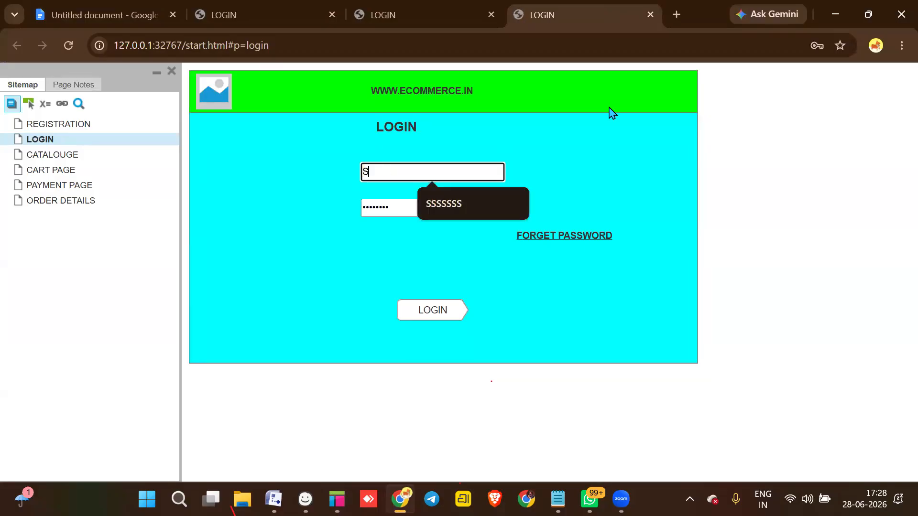
text(ASANKA)
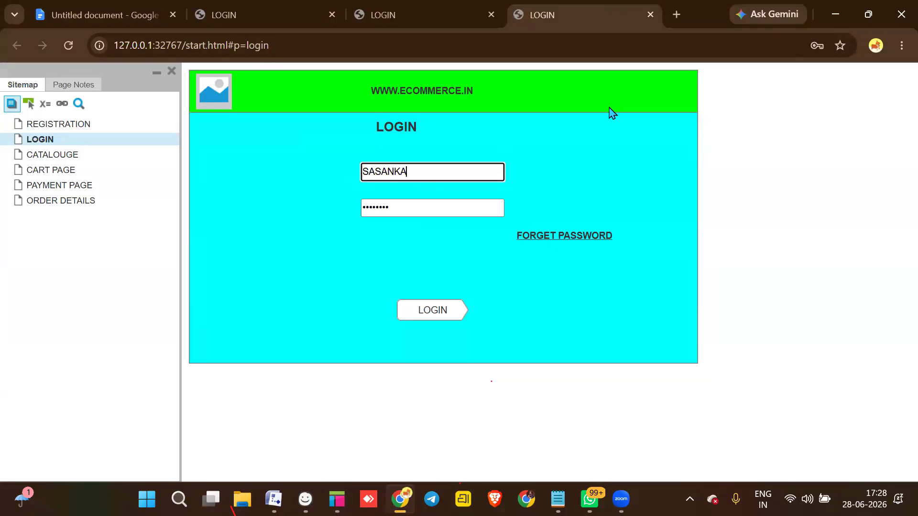
key(BackSpace)
key(BackSpace)
key(BackSpace)
key(BackSpace)
key(BackSpace)
key(BackSpace)
key(BackSpace)
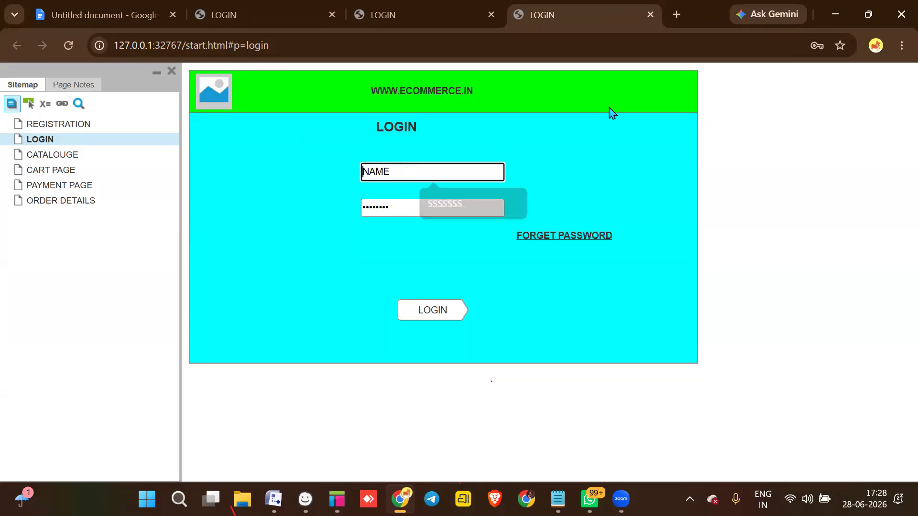
text(SSASASASAS)
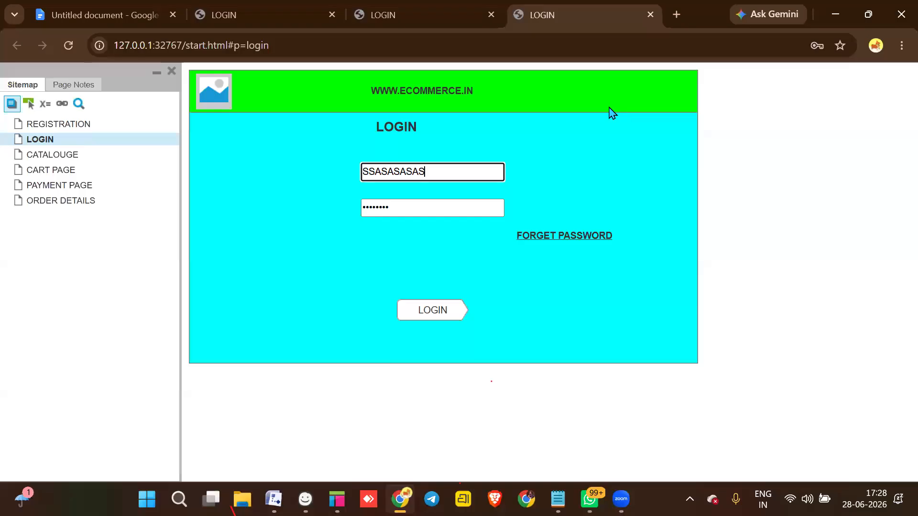
- Enter a masked password and log in to reach the CATALOGUE page
click(365, 207)
text(••••)
drag(440, 214, 344, 199)
text(•)
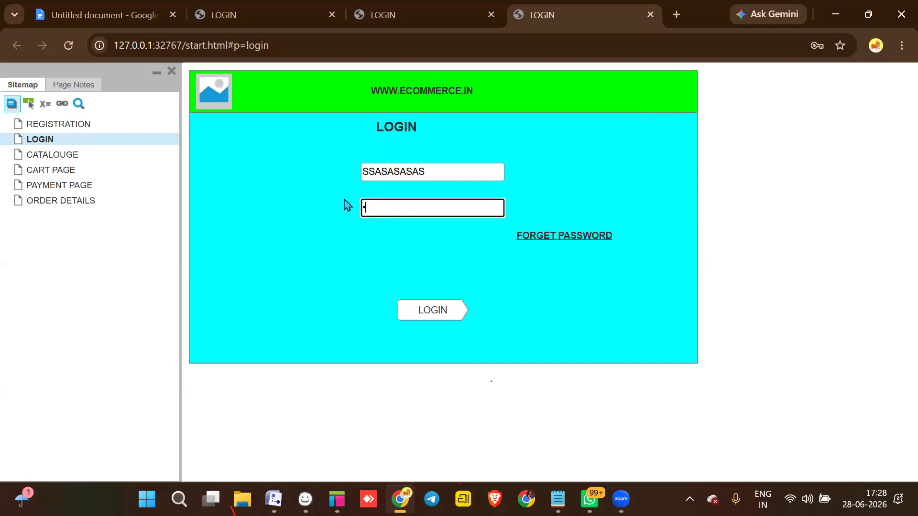
key(BackSpace)
text(••••••••••)
click(437, 309)
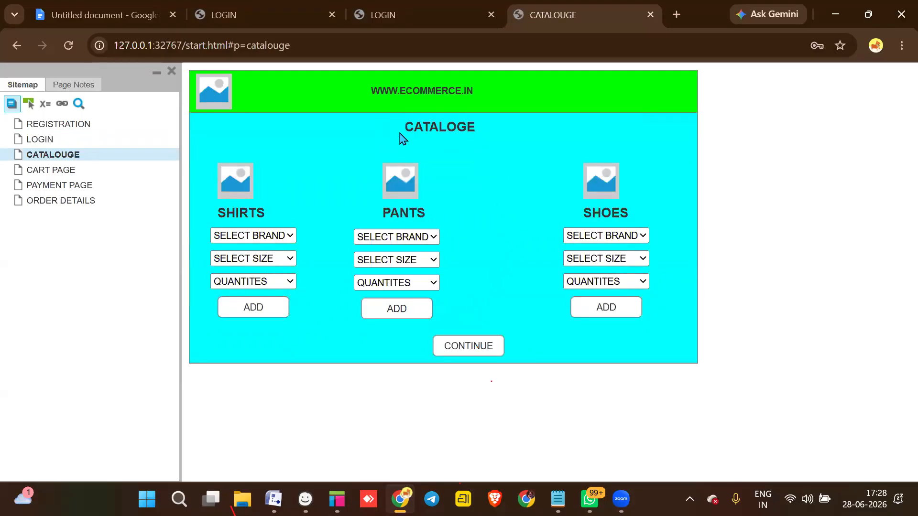
click(429, 314)
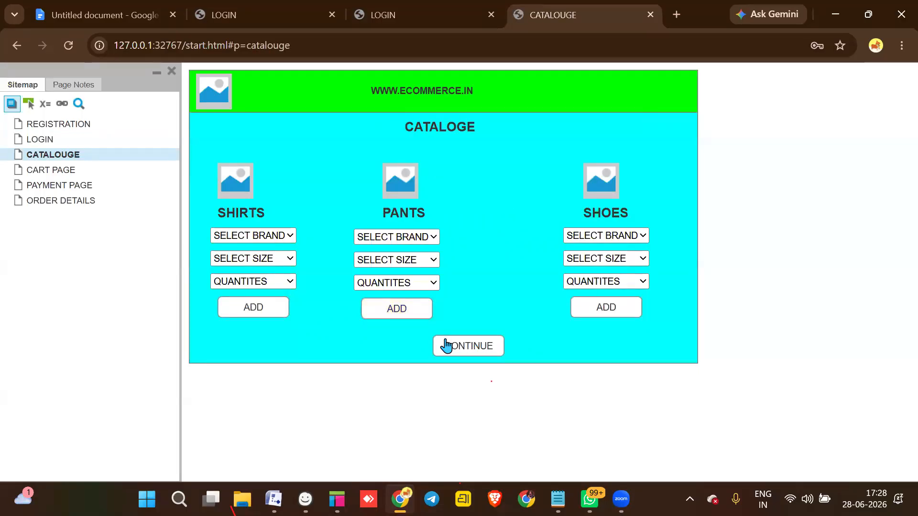